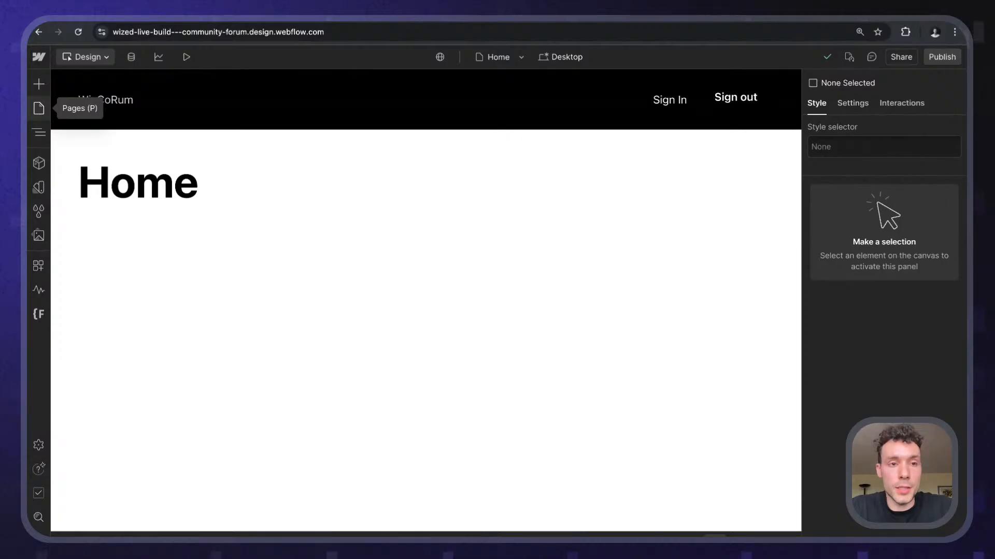
- Switch the Designer canvas from the Home page to the Sign In page
{"action": "left_click", "coordinate": [39, 108]}
{"action": "left_click", "coordinate": [134, 175]}
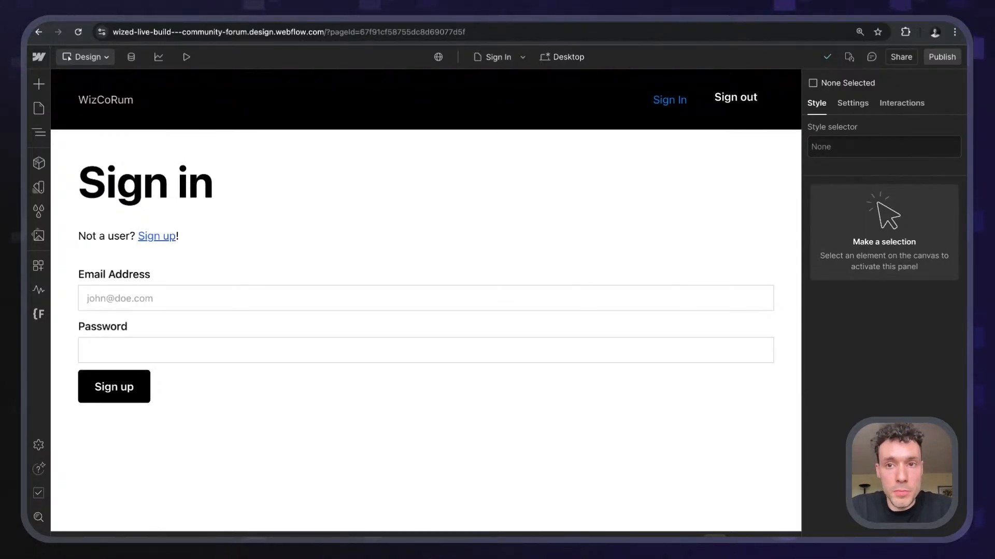
{"action": "left_click", "coordinate": [533, 21]}
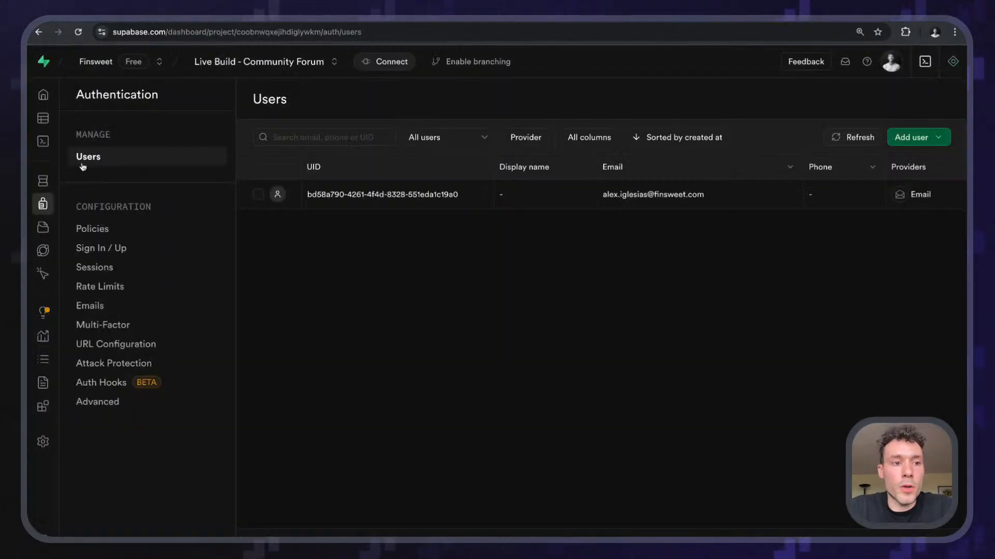
{"action": "left_click", "coordinate": [49, 96]}
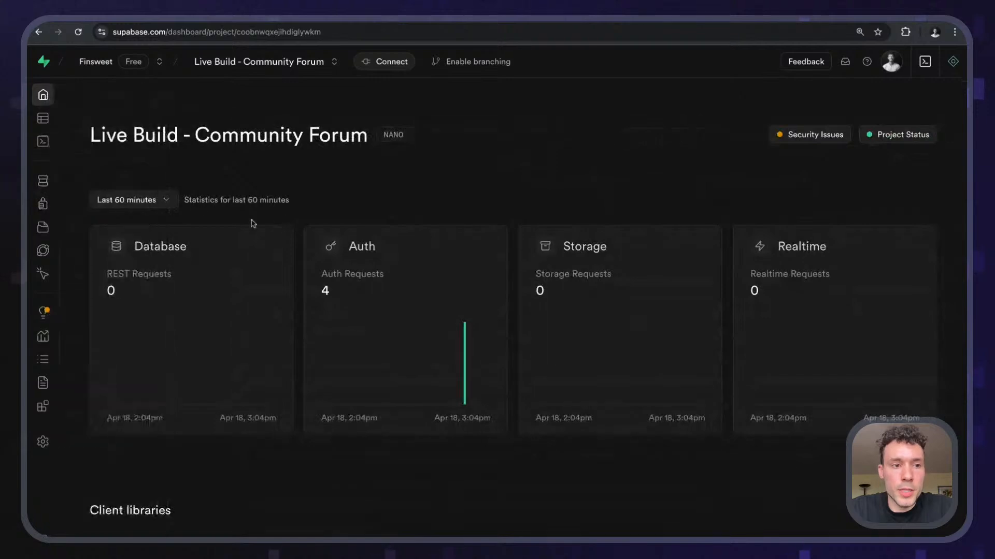
{"action": "left_click", "coordinate": [54, 206]}
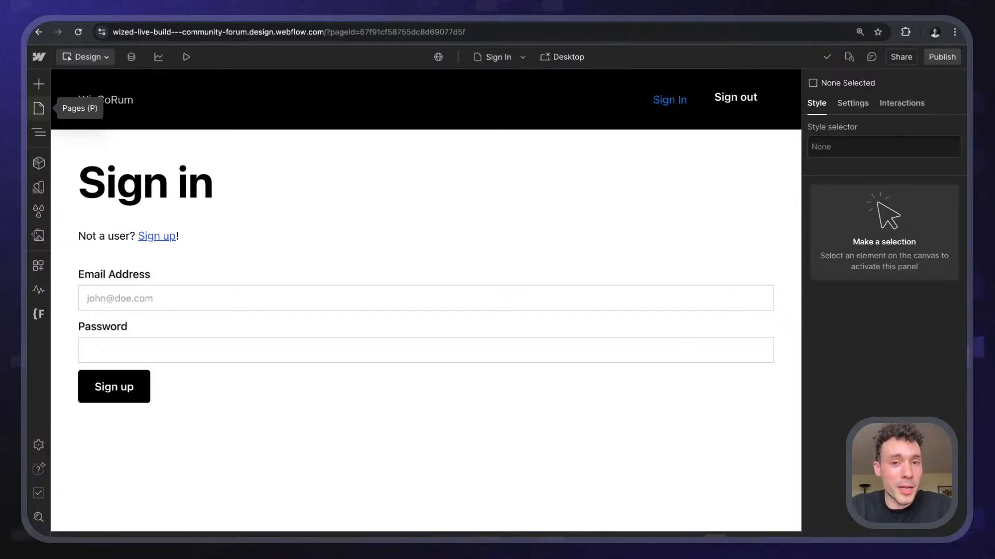
- Open the Sign Up page and inspect the Sign In link inside its Navbar component
{"action": "left_click", "coordinate": [39, 107]}
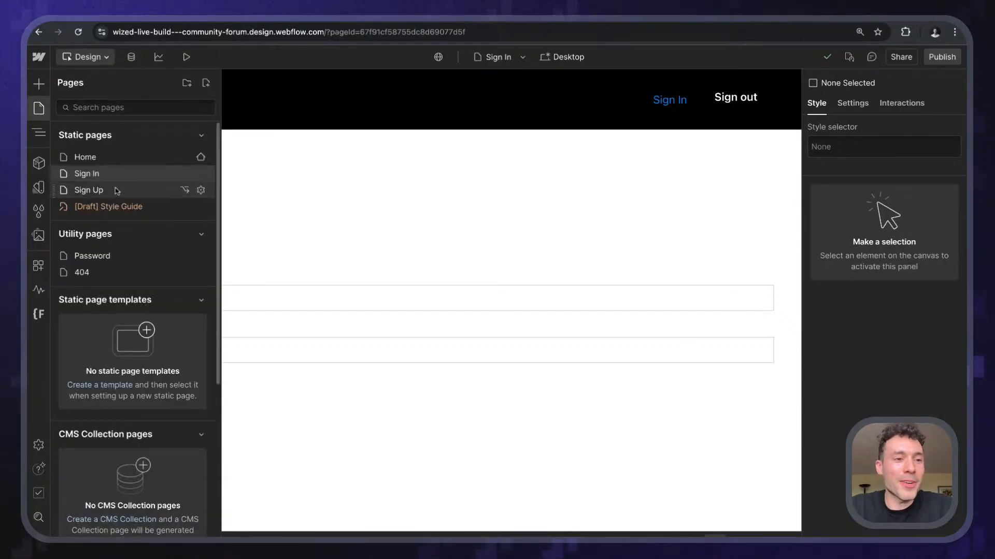
{"action": "left_click", "coordinate": [115, 191]}
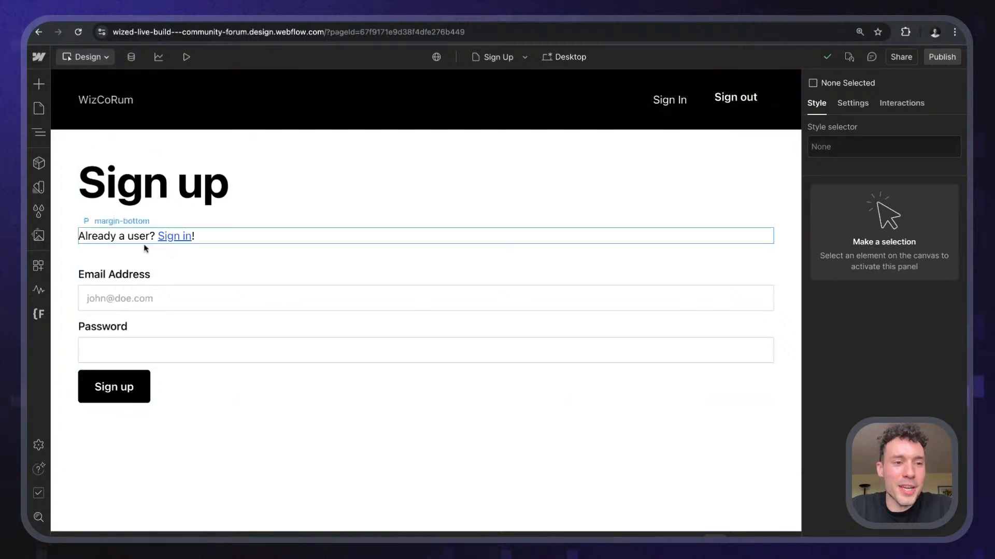
{"action": "double_click", "coordinate": [669, 104]}
{"action": "left_click", "coordinate": [669, 104]}
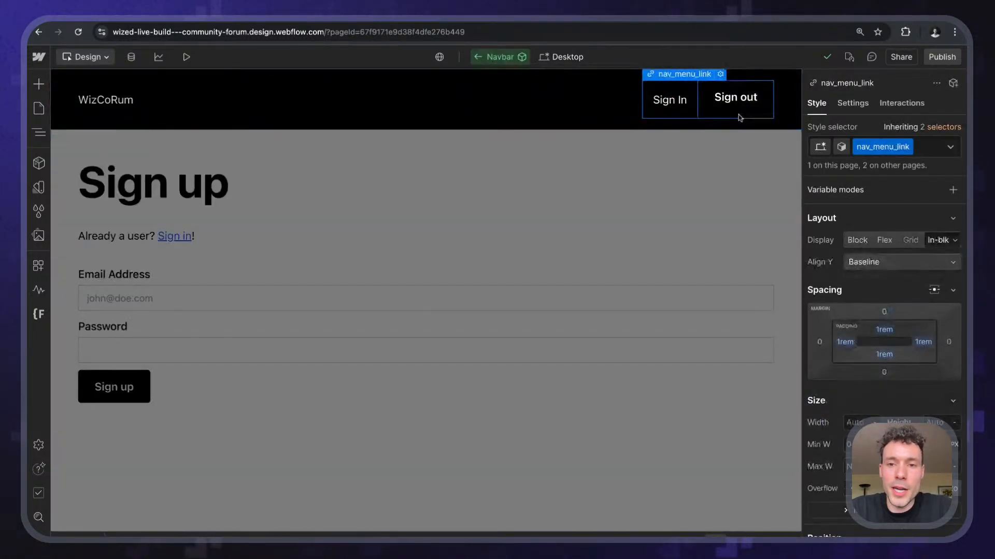
{"action": "left_click", "coordinate": [728, 144]}
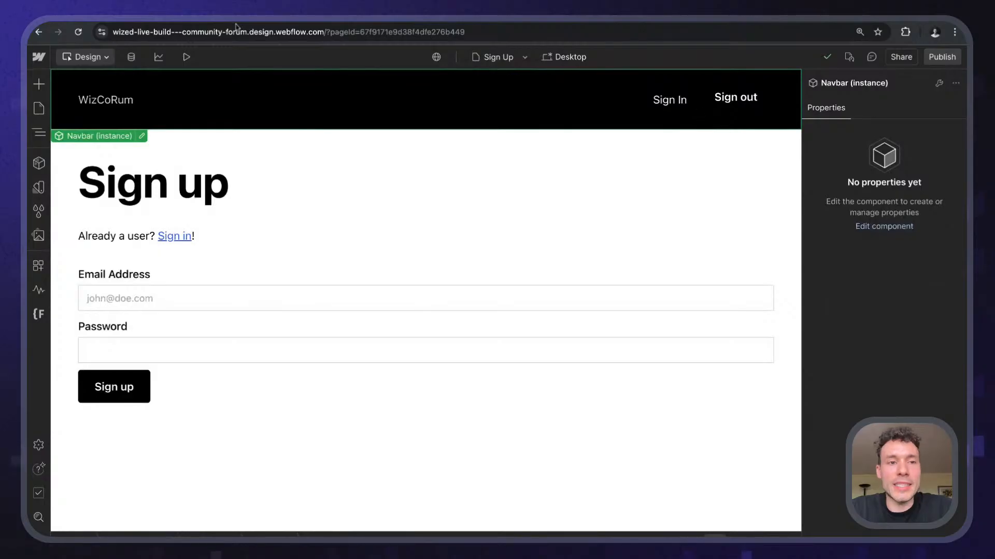
- Return the canvas to the Home page and scroll down it
{"action": "left_click", "coordinate": [39, 109]}
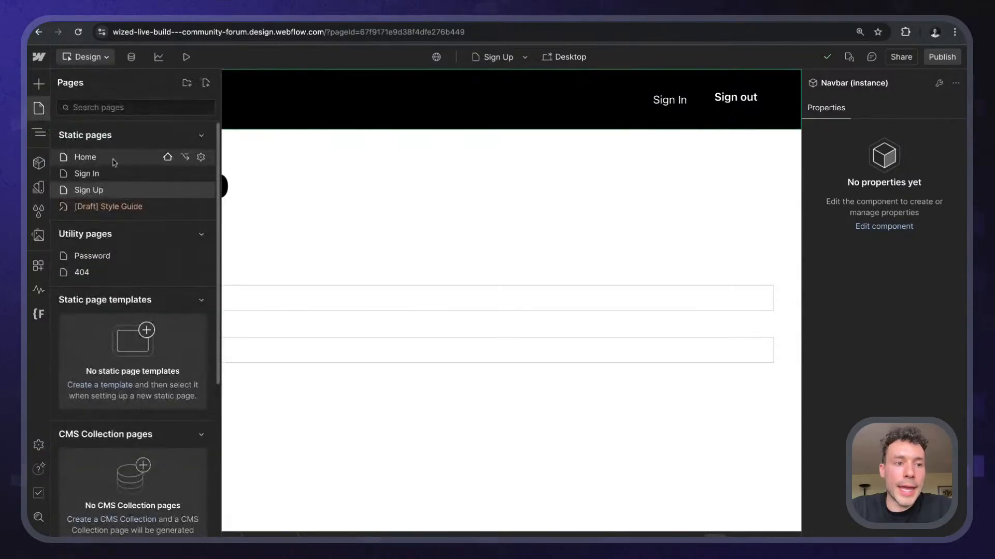
{"action": "left_click", "coordinate": [114, 157]}
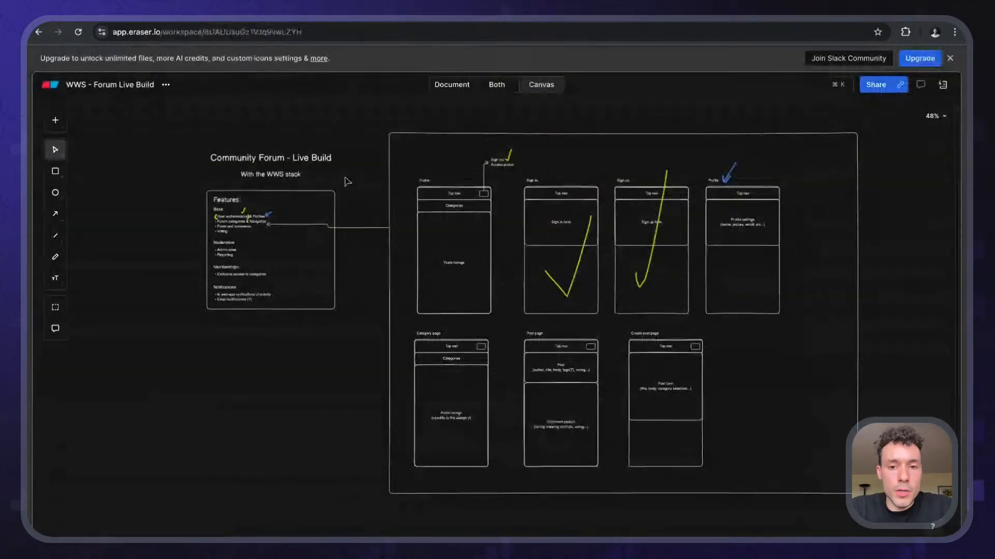
{"action": "scroll", "coordinate": [346, 182], "scroll_direction": "down", "scroll_amount": 3}
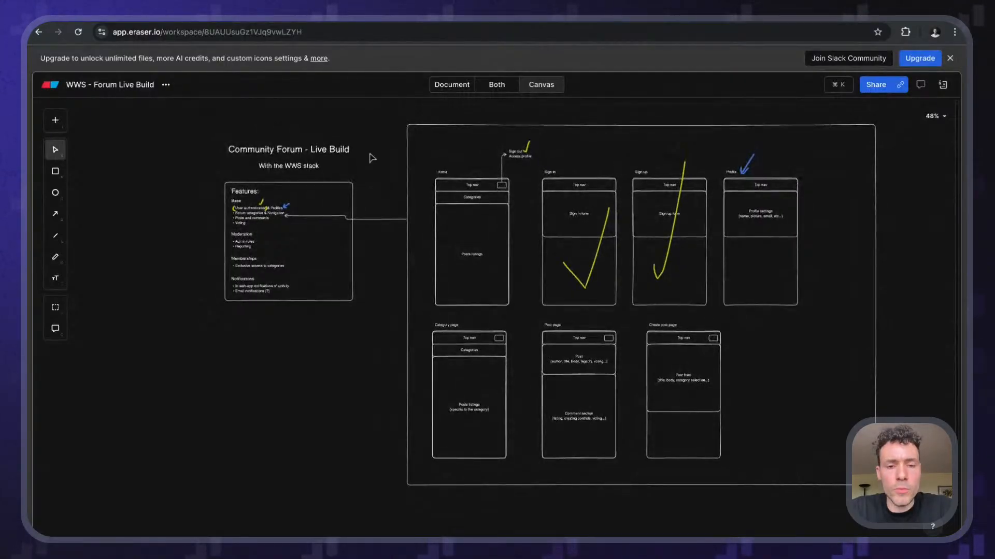
- Zoom into the Features list, then select and deselect the Notifications block
{"action": "scroll", "coordinate": [372, 158], "scroll_direction": "up", "scroll_amount": 5}
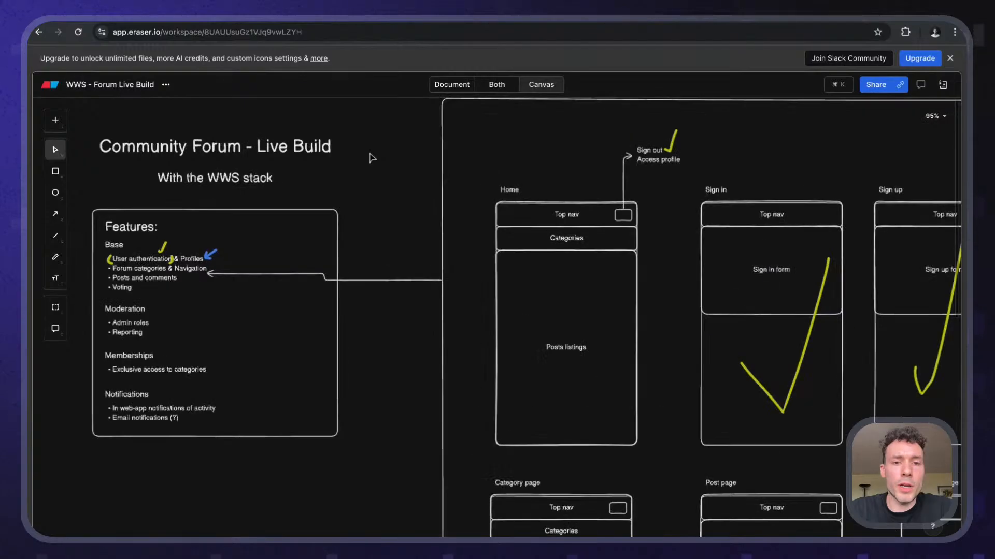
{"action": "scroll", "coordinate": [372, 158], "scroll_direction": "down", "scroll_amount": 5}
{"action": "scroll", "coordinate": [372, 158], "scroll_direction": "up", "scroll_amount": 5}
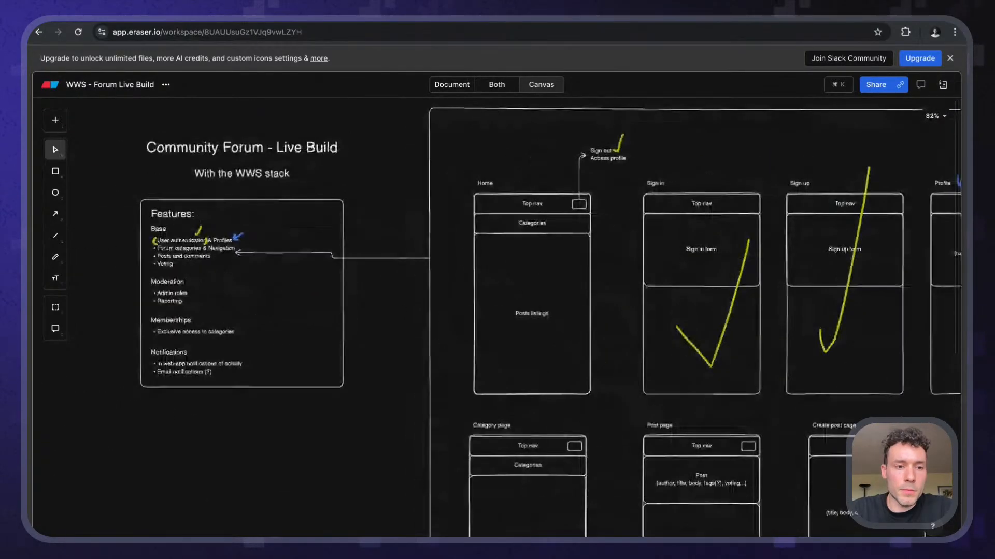
{"action": "scroll", "coordinate": [213, 266], "scroll_direction": "up", "scroll_amount": 5}
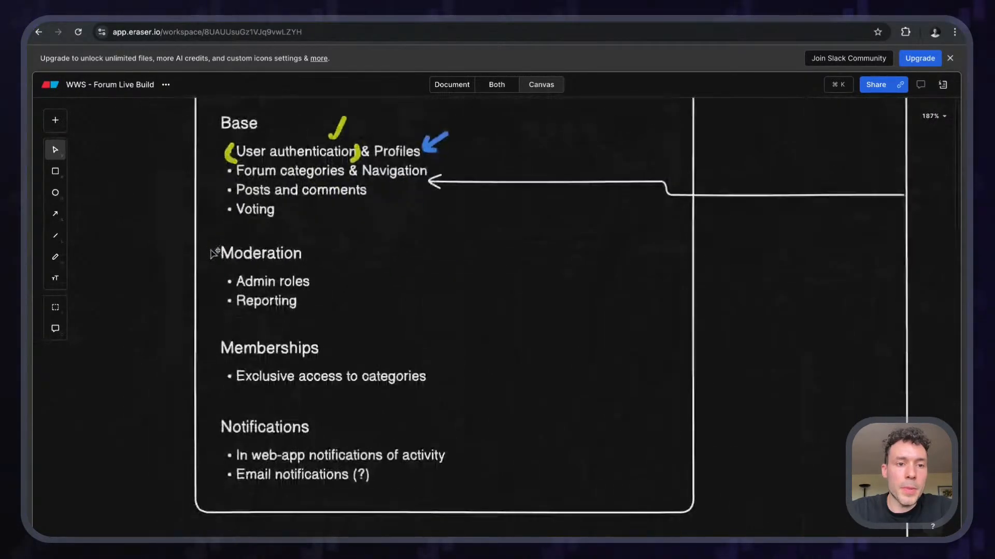
{"action": "scroll", "coordinate": [212, 270], "scroll_direction": "up", "scroll_amount": 1}
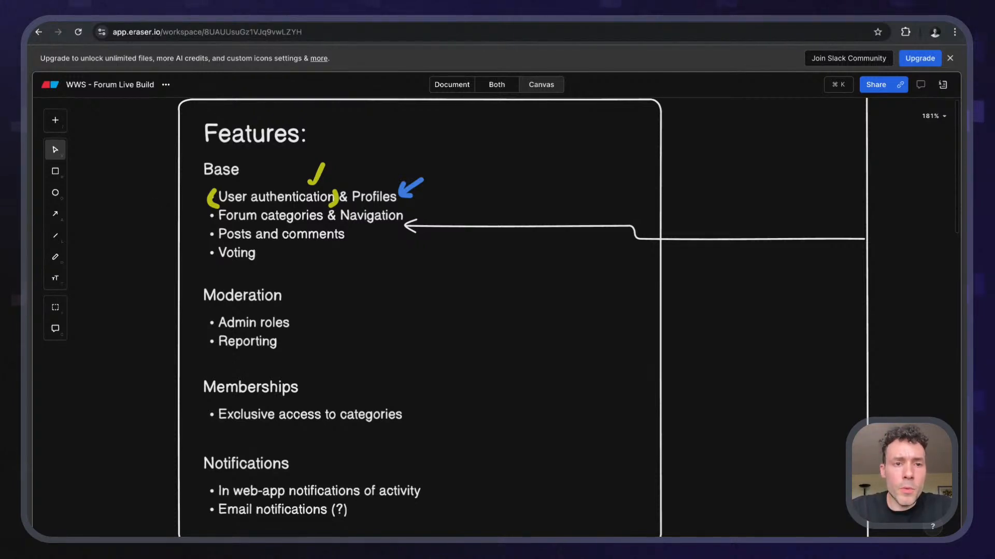
{"action": "scroll", "coordinate": [518, 310], "scroll_direction": "down", "scroll_amount": 3}
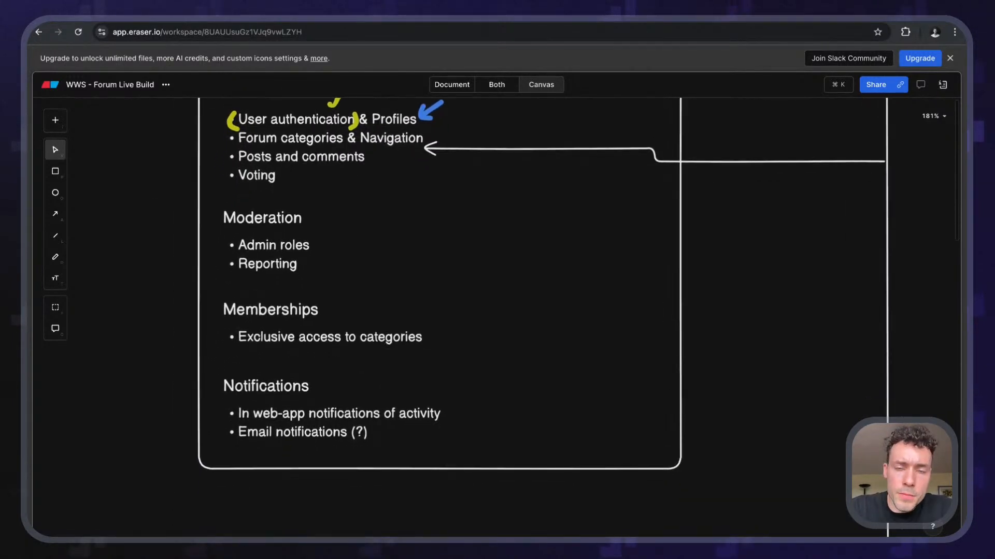
{"action": "scroll", "coordinate": [518, 311], "scroll_direction": "down", "scroll_amount": 1}
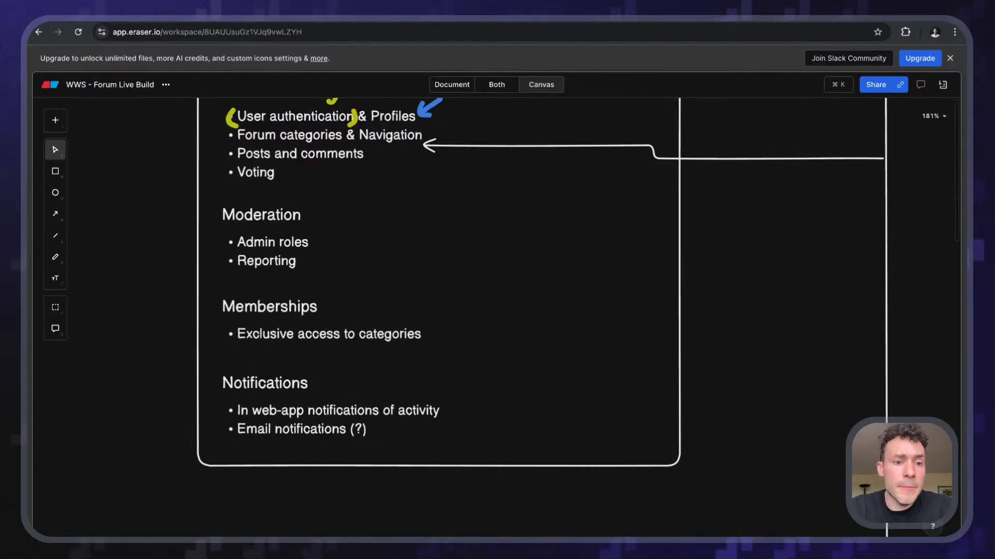
{"action": "scroll", "coordinate": [440, 280], "scroll_direction": "down", "scroll_amount": 3}
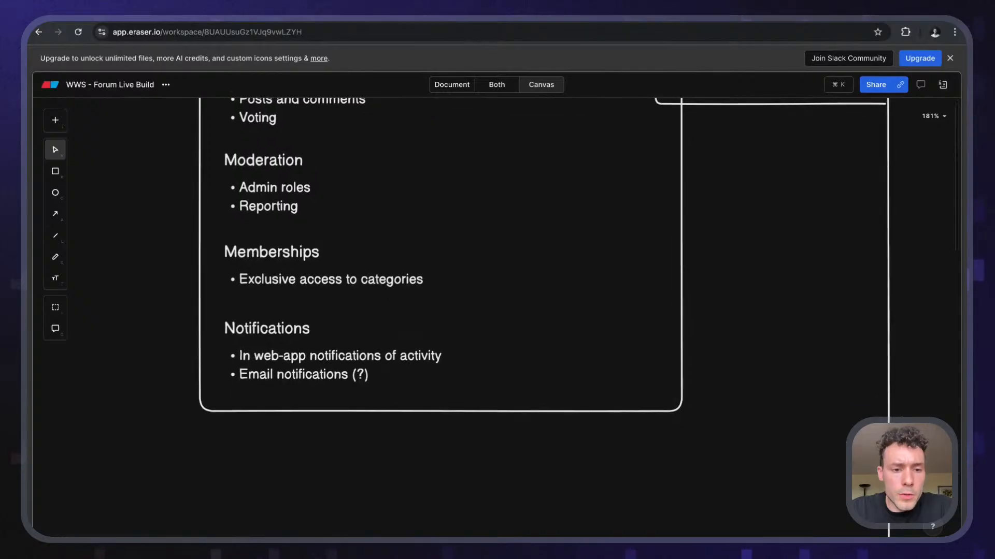
{"action": "left_click_drag", "start_coordinate": [176, 305], "coordinate": [482, 378]}
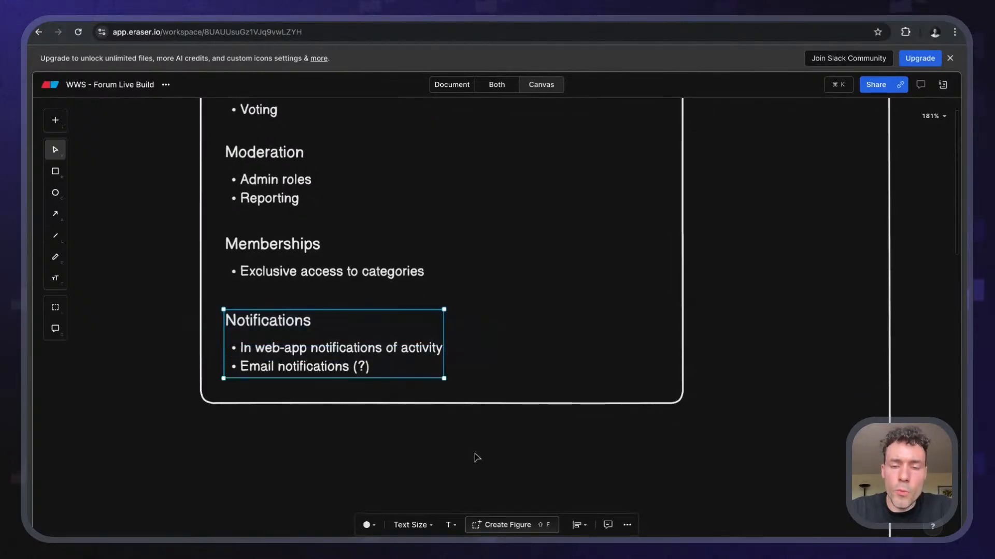
{"action": "left_click", "coordinate": [474, 456]}
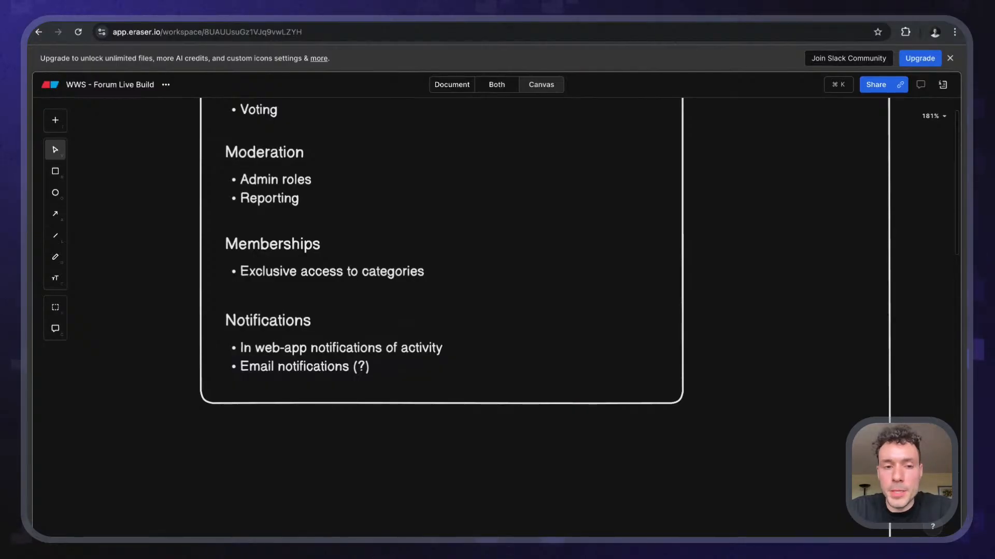
- Select and then deselect the Memberships feature block
{"action": "scroll", "coordinate": [355, 402], "scroll_direction": "up", "scroll_amount": 3}
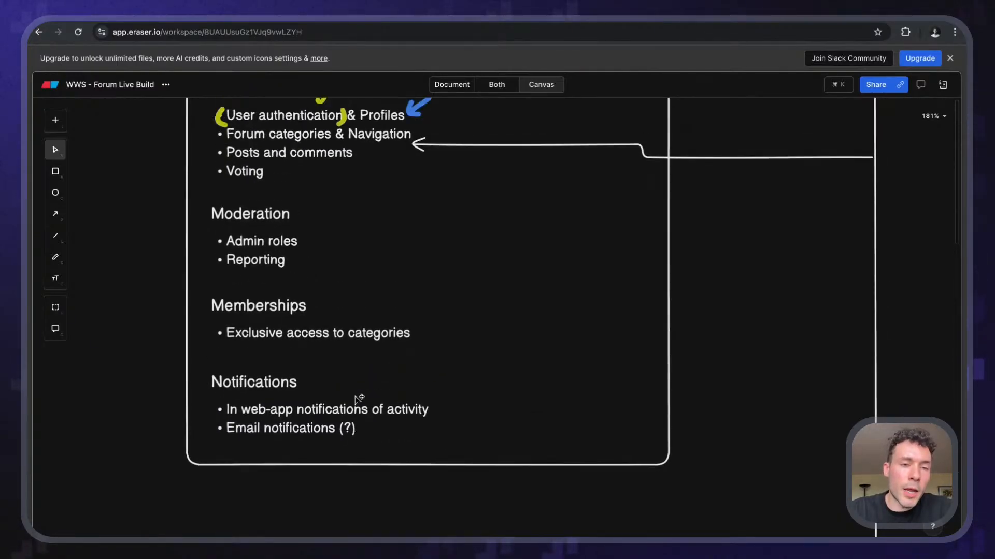
{"action": "scroll", "coordinate": [294, 380], "scroll_direction": "up", "scroll_amount": 2}
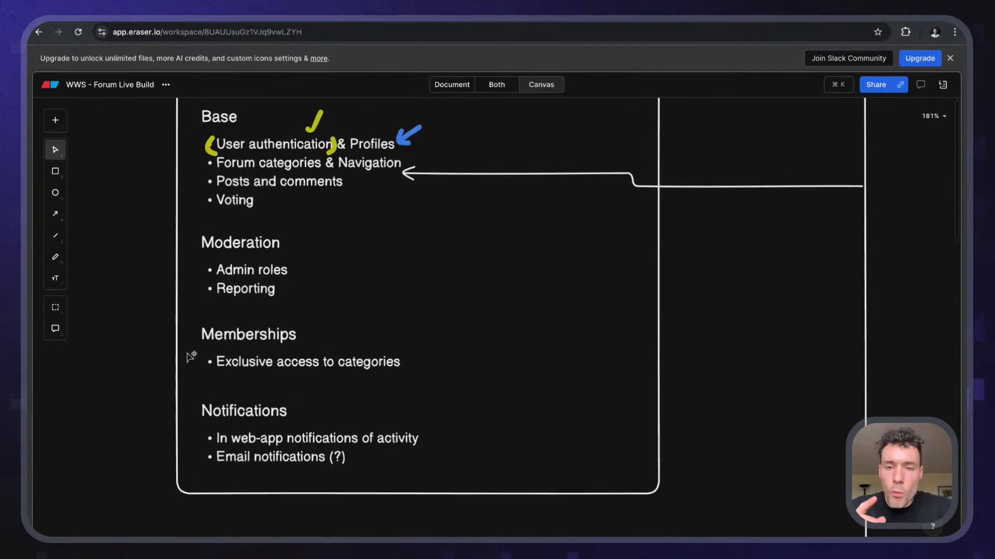
{"action": "scroll", "coordinate": [191, 354], "scroll_direction": "up", "scroll_amount": 1}
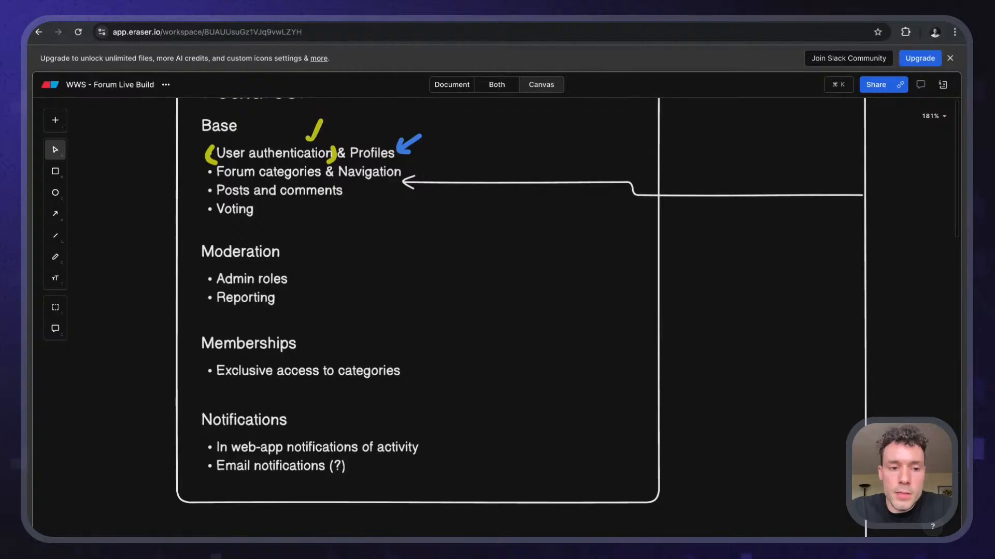
{"action": "left_click_drag", "start_coordinate": [144, 318], "coordinate": [493, 384]}
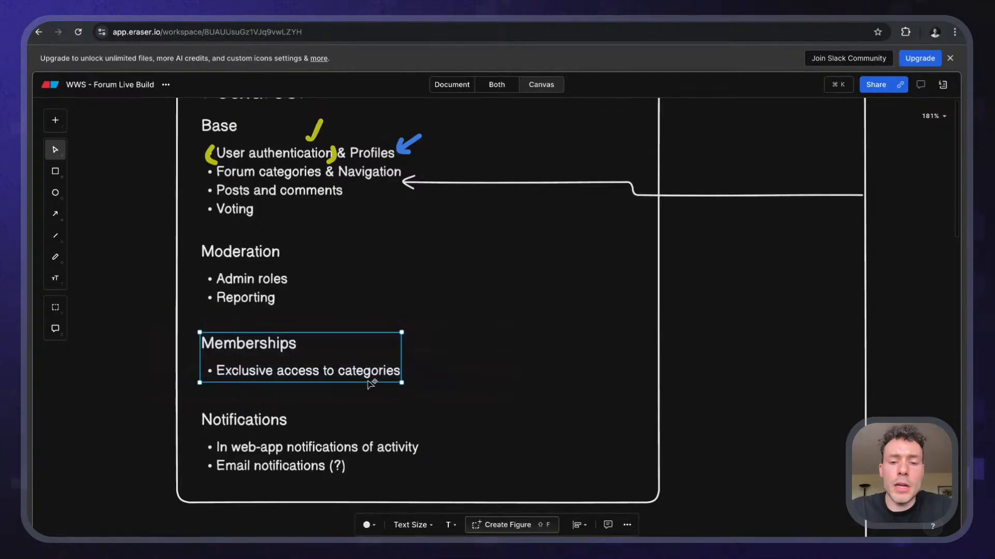
{"action": "left_click", "coordinate": [145, 297]}
{"action": "scroll", "coordinate": [147, 297], "scroll_direction": "right", "scroll_amount": 4}
{"action": "scroll", "coordinate": [147, 297], "scroll_direction": "up", "scroll_amount": 1}
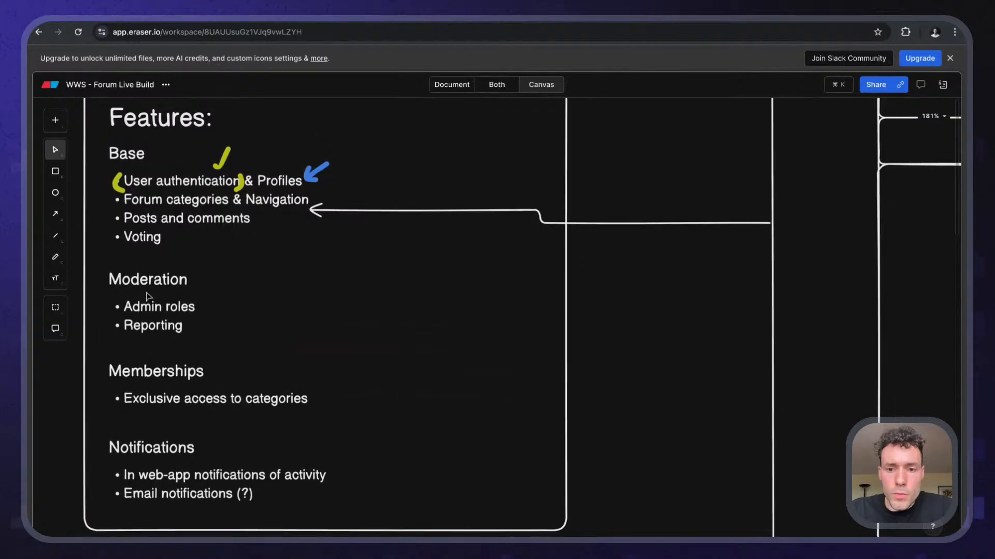
{"action": "scroll", "coordinate": [147, 297], "scroll_direction": "right", "scroll_amount": 10}
- Pan and zoom to 187% onto the empty area beneath the Profile settings box
{"action": "scroll", "coordinate": [147, 297], "scroll_direction": "down", "scroll_amount": 3}
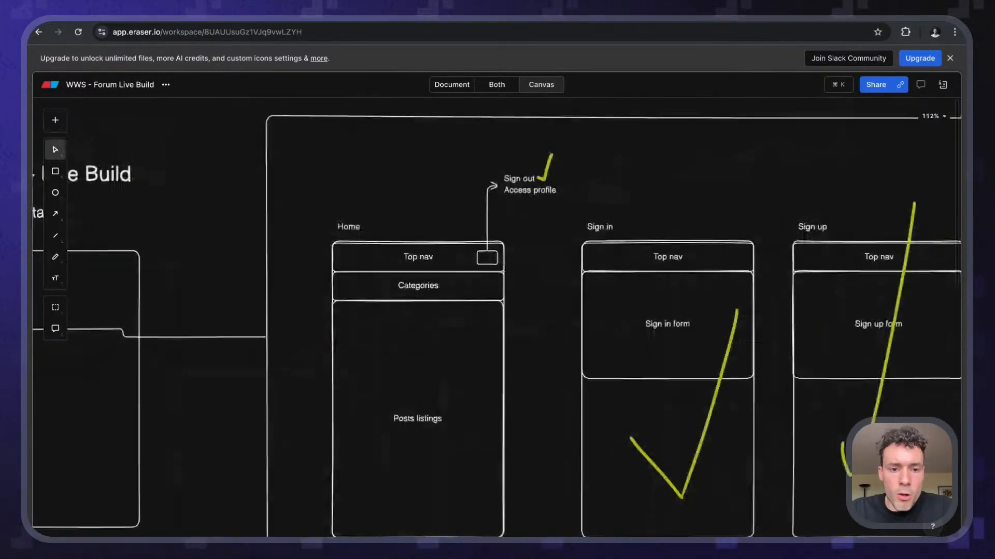
{"action": "scroll", "coordinate": [497, 316], "scroll_direction": "right", "scroll_amount": 10}
{"action": "scroll", "coordinate": [497, 316], "scroll_direction": "down", "scroll_amount": 5}
{"action": "scroll", "coordinate": [497, 316], "scroll_direction": "down", "scroll_amount": 2}
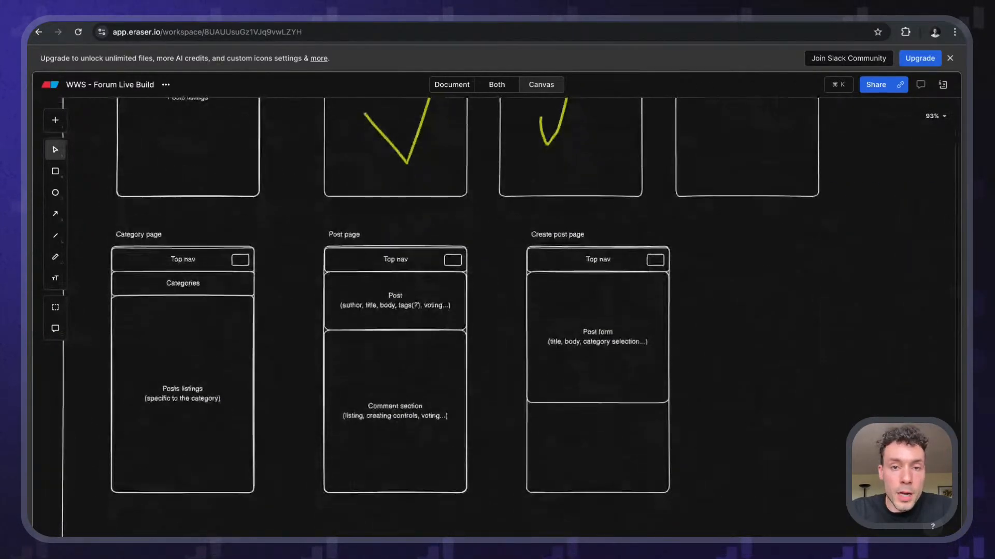
{"action": "scroll", "coordinate": [497, 315], "scroll_direction": "up", "scroll_amount": 6}
{"action": "scroll", "coordinate": [498, 316], "scroll_direction": "left", "scroll_amount": 2}
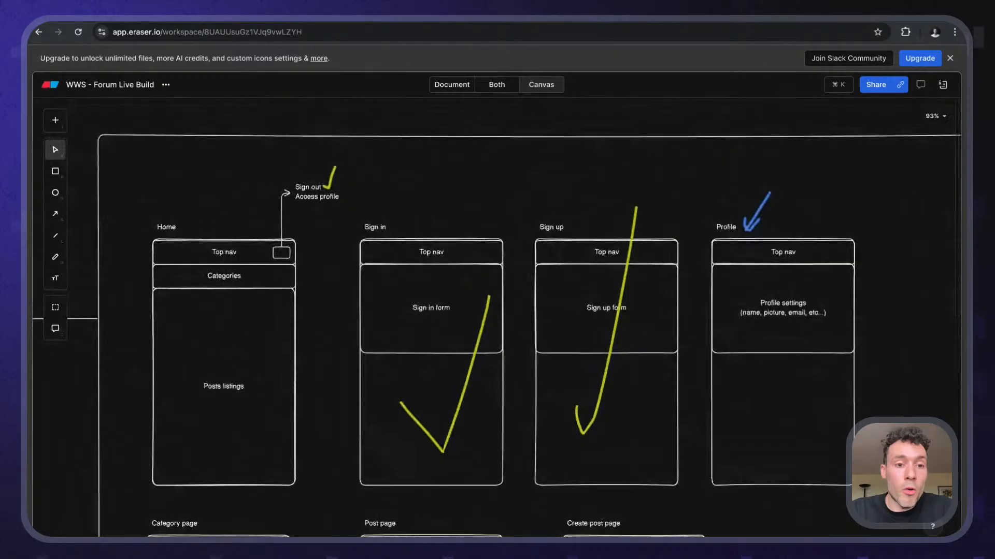
{"action": "scroll", "coordinate": [167, 284], "scroll_direction": "up", "scroll_amount": 5}
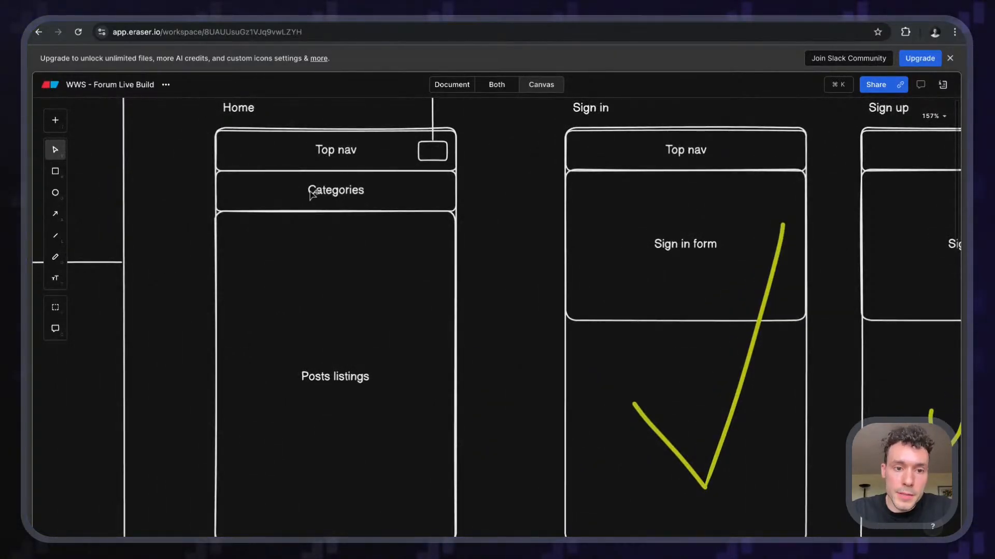
{"action": "scroll", "coordinate": [280, 349], "scroll_direction": "right", "scroll_amount": 4}
{"action": "scroll", "coordinate": [280, 349], "scroll_direction": "up", "scroll_amount": 1}
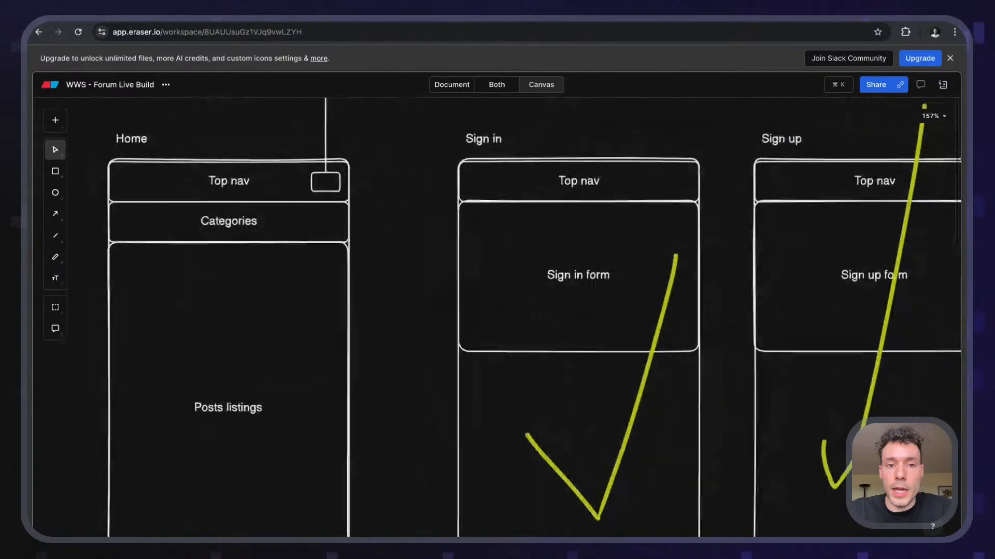
{"action": "scroll", "coordinate": [638, 233], "scroll_direction": "right", "scroll_amount": 5}
{"action": "scroll", "coordinate": [638, 233], "scroll_direction": "down", "scroll_amount": 1}
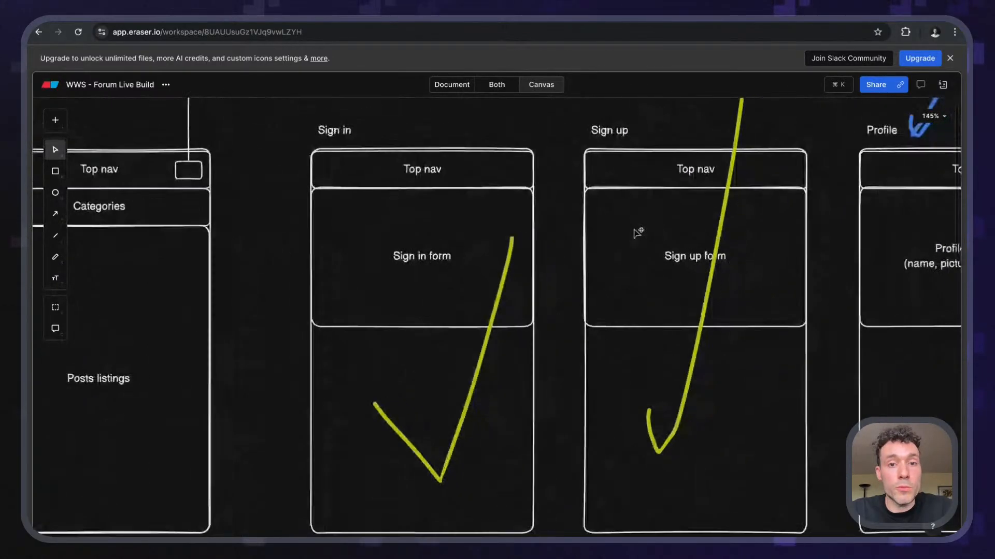
{"action": "scroll", "coordinate": [638, 232], "scroll_direction": "right", "scroll_amount": 3}
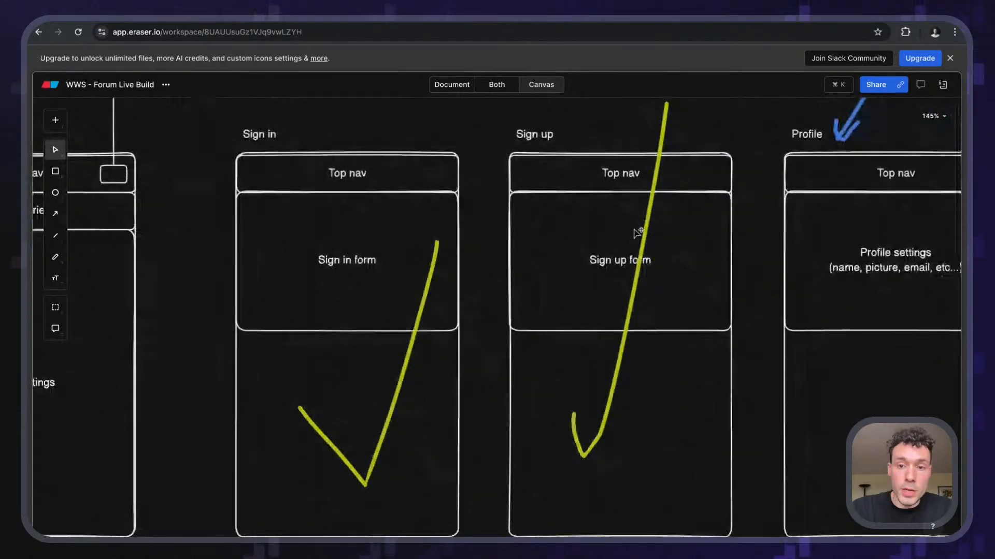
{"action": "scroll", "coordinate": [638, 232], "scroll_direction": "down", "scroll_amount": 1}
{"action": "scroll", "coordinate": [637, 232], "scroll_direction": "right", "scroll_amount": 1}
{"action": "scroll", "coordinate": [638, 232], "scroll_direction": "right", "scroll_amount": 20}
{"action": "scroll", "coordinate": [638, 232], "scroll_direction": "up", "scroll_amount": 1}
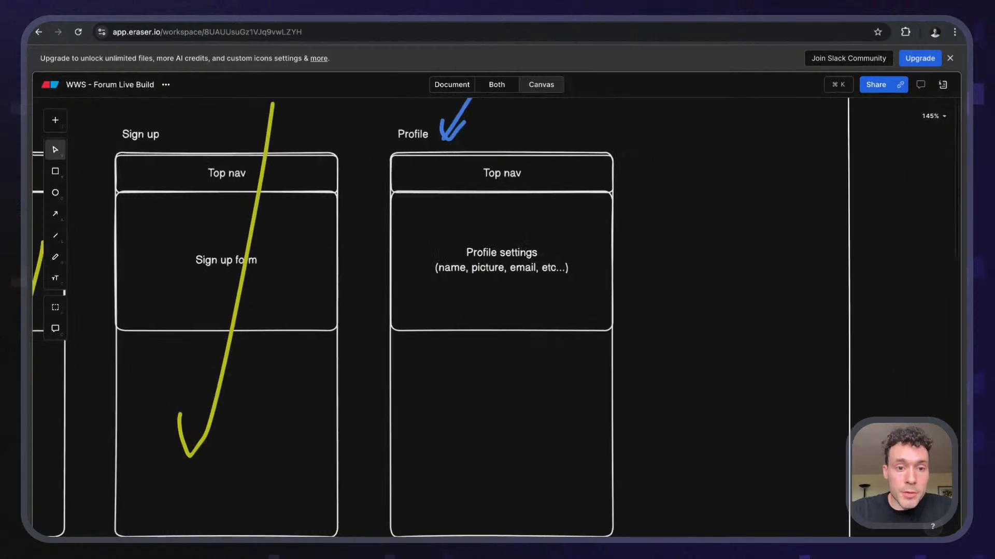
{"action": "scroll", "coordinate": [638, 233], "scroll_direction": "left", "scroll_amount": 4}
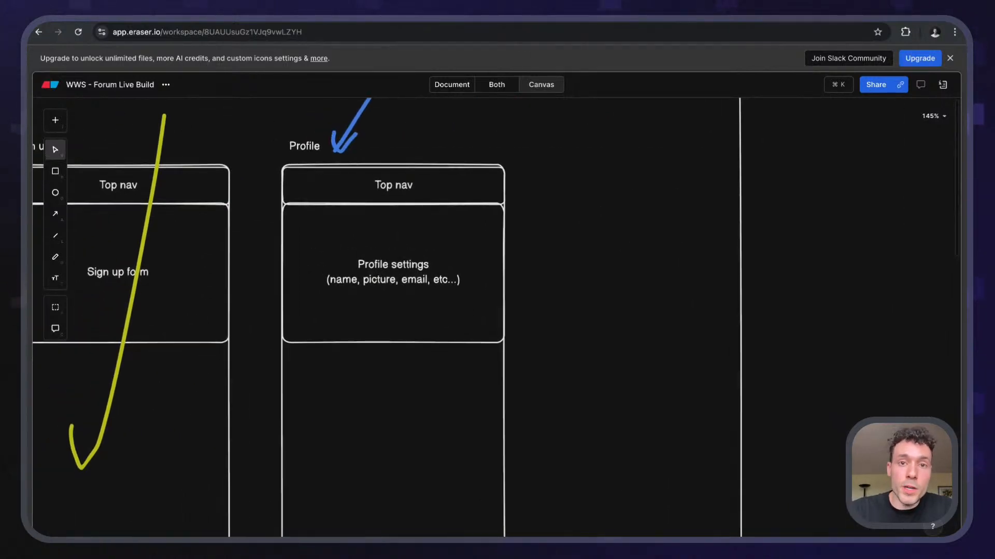
{"action": "scroll", "coordinate": [637, 233], "scroll_direction": "down", "scroll_amount": 1}
{"action": "scroll", "coordinate": [638, 232], "scroll_direction": "left", "scroll_amount": 1}
{"action": "scroll", "coordinate": [638, 233], "scroll_direction": "up", "scroll_amount": 1}
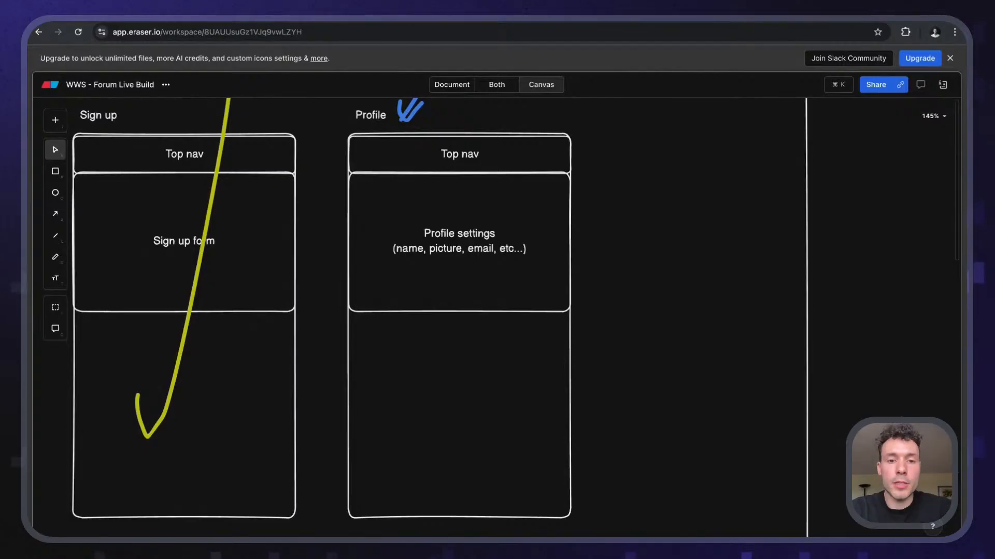
{"action": "scroll", "coordinate": [373, 334], "scroll_direction": "down", "scroll_amount": 1}
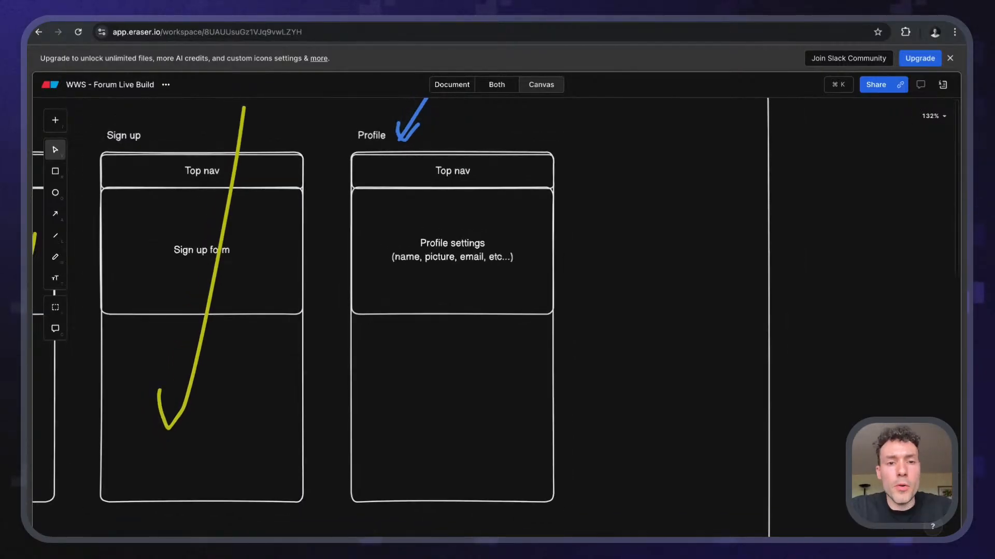
{"action": "scroll", "coordinate": [383, 329], "scroll_direction": "left", "scroll_amount": 1}
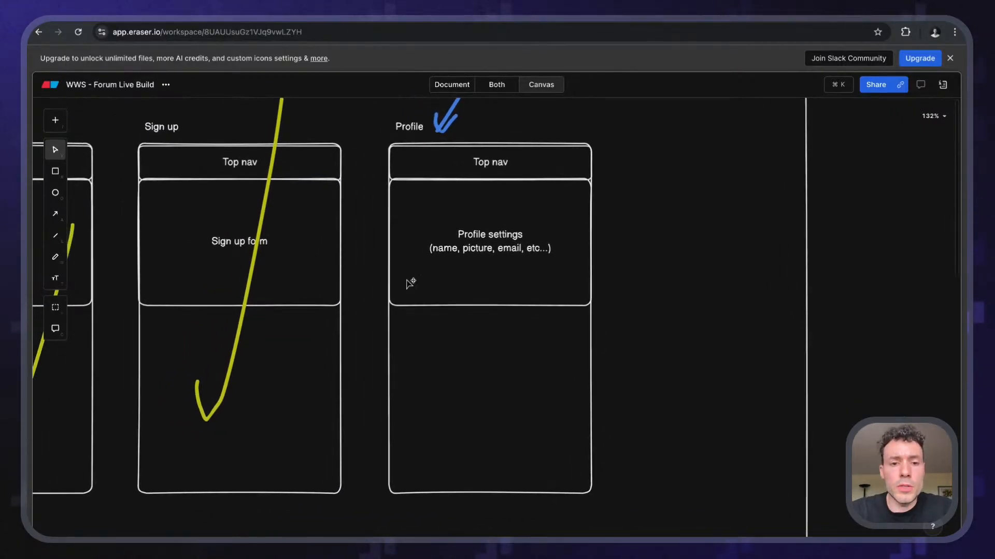
{"action": "scroll", "coordinate": [409, 290], "scroll_direction": "up", "scroll_amount": 5}
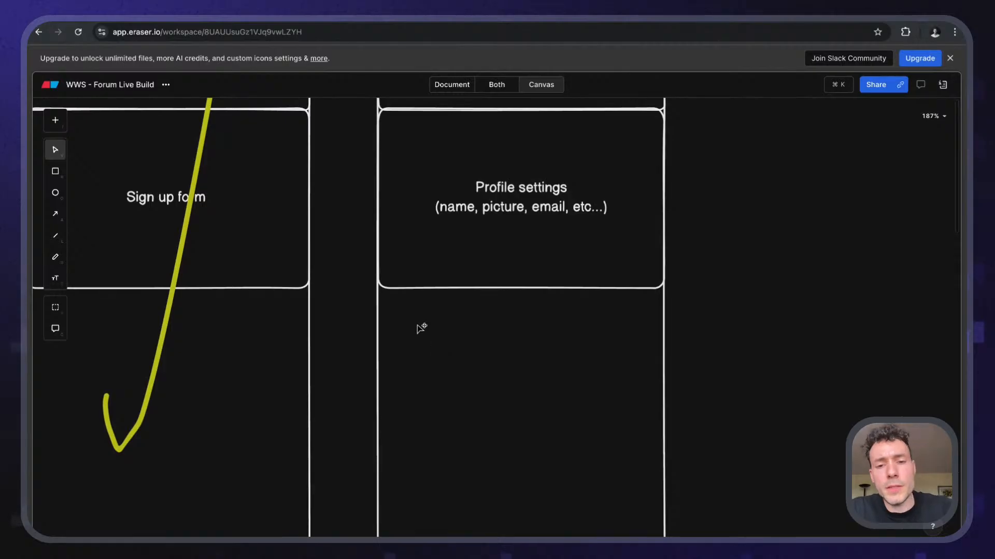
{"action": "scroll", "coordinate": [630, 351], "scroll_direction": "down", "scroll_amount": 3}
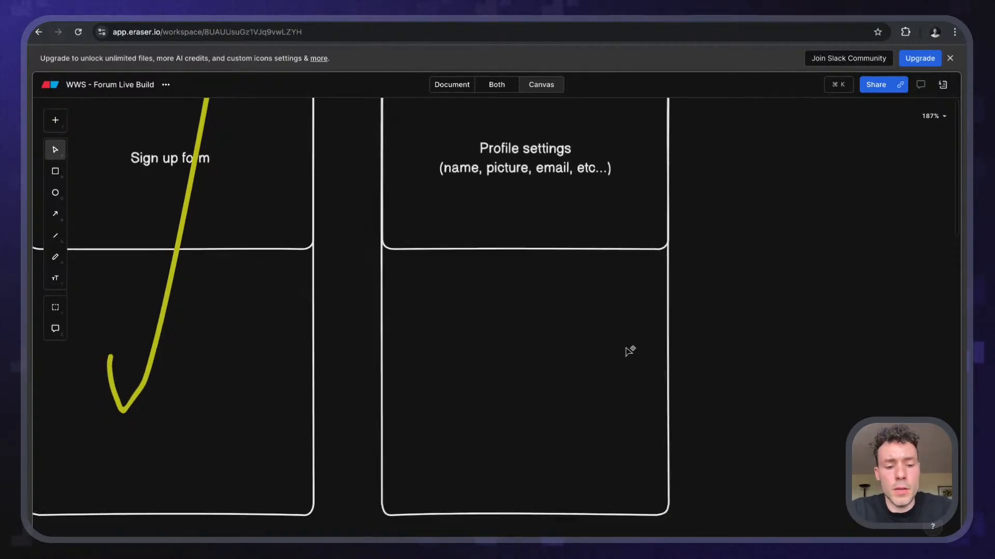
- Draw a rectangle below Profile settings and label it 'My activity'
{"action": "key", "text": "r"}
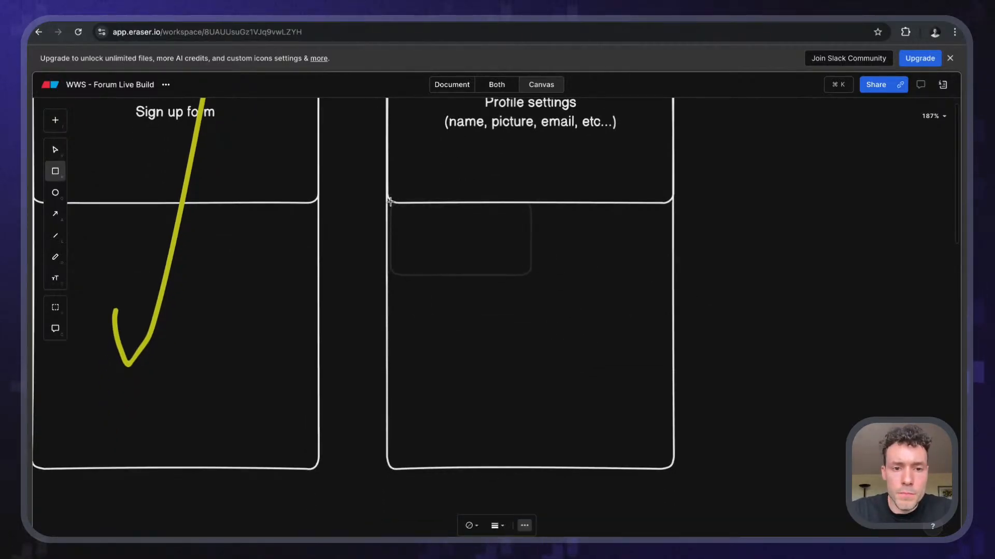
{"action": "left_click_drag", "start_coordinate": [383, 198], "coordinate": [678, 371]}
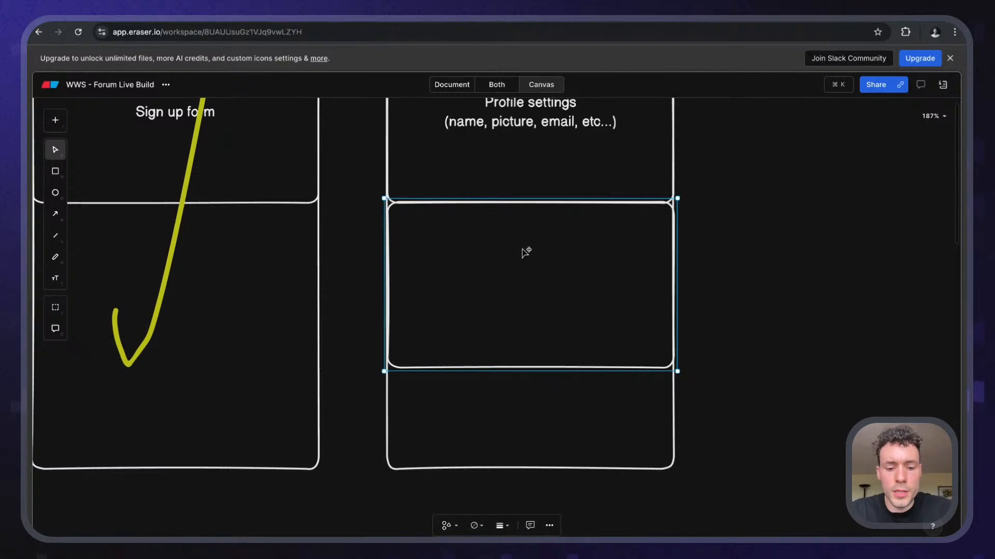
{"action": "key", "text": "t"}
{"action": "left_click", "coordinate": [414, 231]}
{"action": "type", "text": "My activity"}
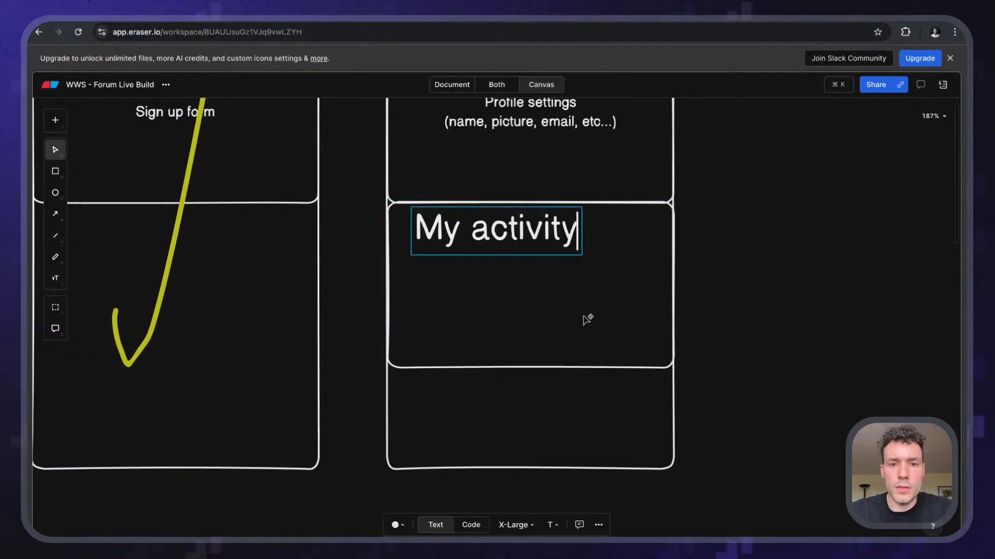
{"action": "key", "text": "Escape"}
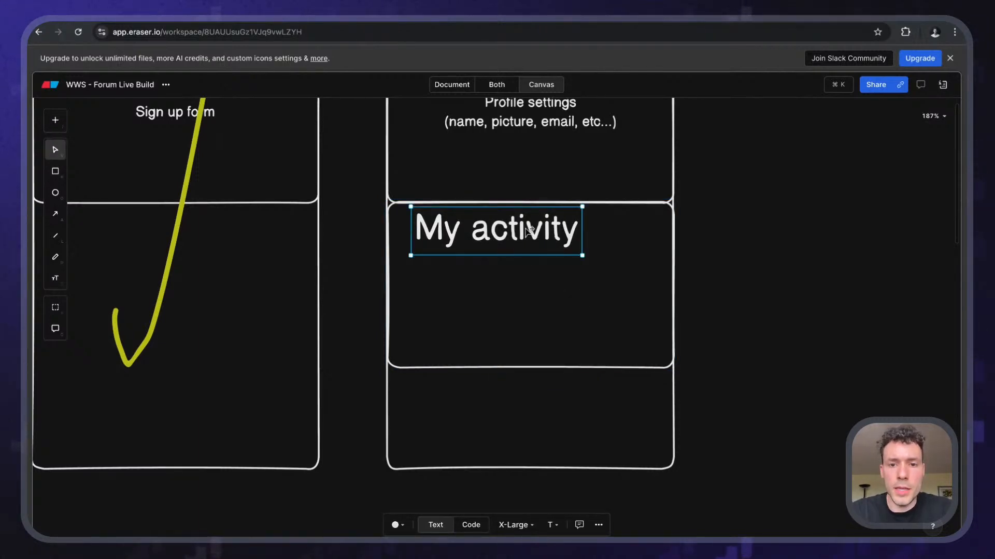
- Make the 'My activity' label Small and move it to the box's top-left corner
{"action": "left_click", "coordinate": [516, 525]}
{"action": "left_click", "coordinate": [513, 446]}
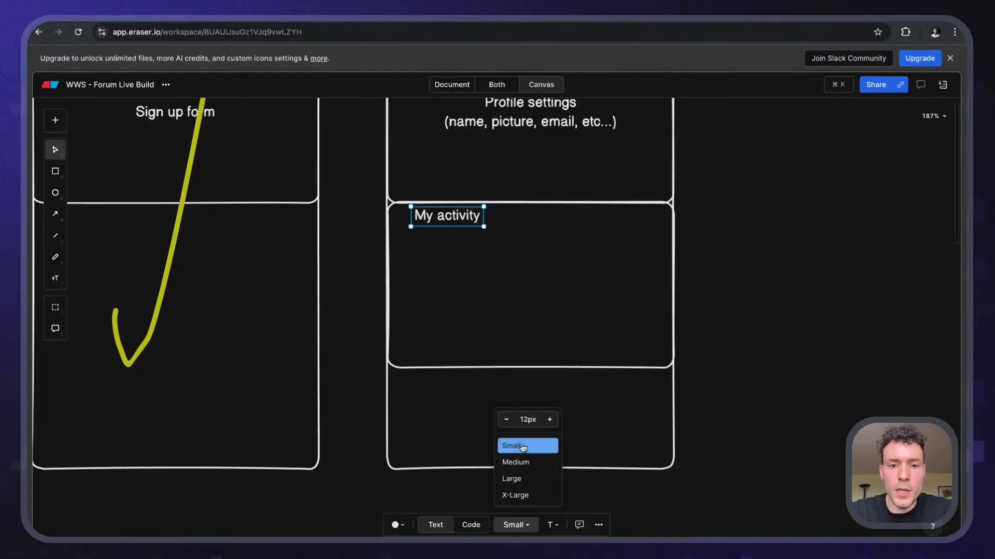
{"action": "left_click_drag", "start_coordinate": [447, 219], "coordinate": [439, 232]}
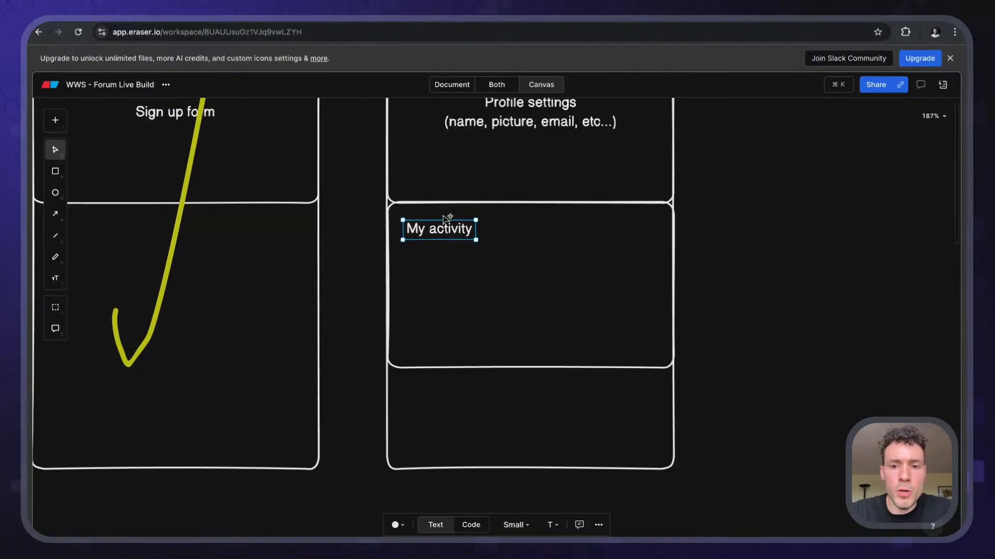
{"action": "left_click", "coordinate": [860, 272]}
{"action": "scroll", "coordinate": [831, 267], "scroll_direction": "down", "scroll_amount": 2}
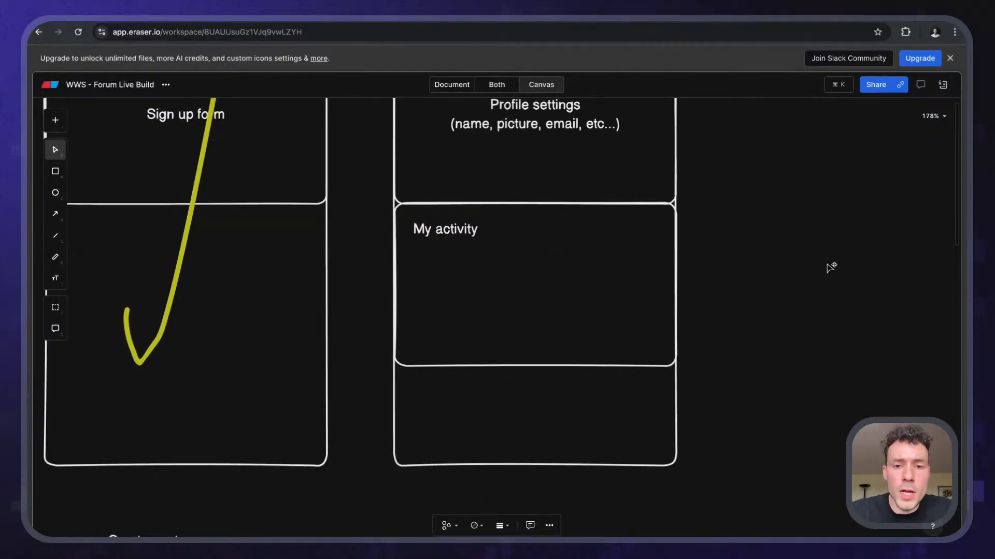
{"action": "scroll", "coordinate": [830, 268], "scroll_direction": "down", "scroll_amount": 5}
{"action": "scroll", "coordinate": [831, 267], "scroll_direction": "down", "scroll_amount": 2}
{"action": "scroll", "coordinate": [830, 268], "scroll_direction": "down", "scroll_amount": 5}
{"action": "scroll", "coordinate": [831, 268], "scroll_direction": "left", "scroll_amount": 4}
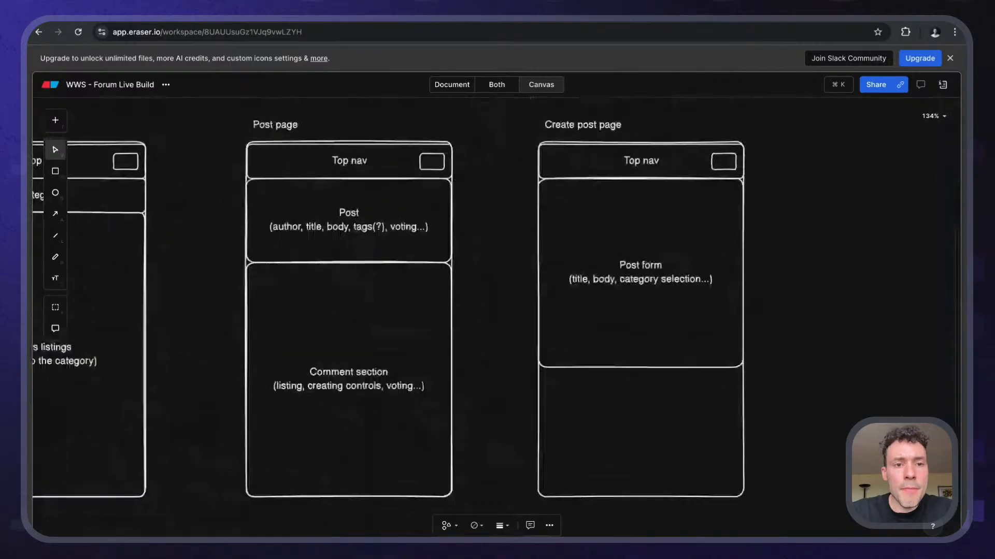
{"action": "scroll", "coordinate": [560, 215], "scroll_direction": "left", "scroll_amount": 6}
{"action": "scroll", "coordinate": [560, 216], "scroll_direction": "down", "scroll_amount": 3}
{"action": "scroll", "coordinate": [559, 215], "scroll_direction": "up", "scroll_amount": 3}
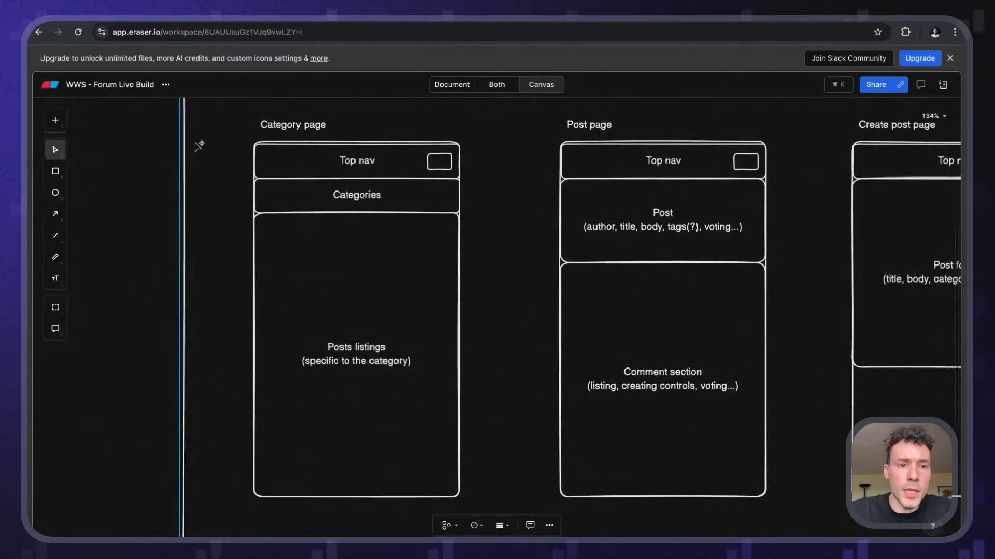
- Point out the Posts listings section, then the Post page's Post and Comment sections
{"action": "left_click", "coordinate": [319, 313]}
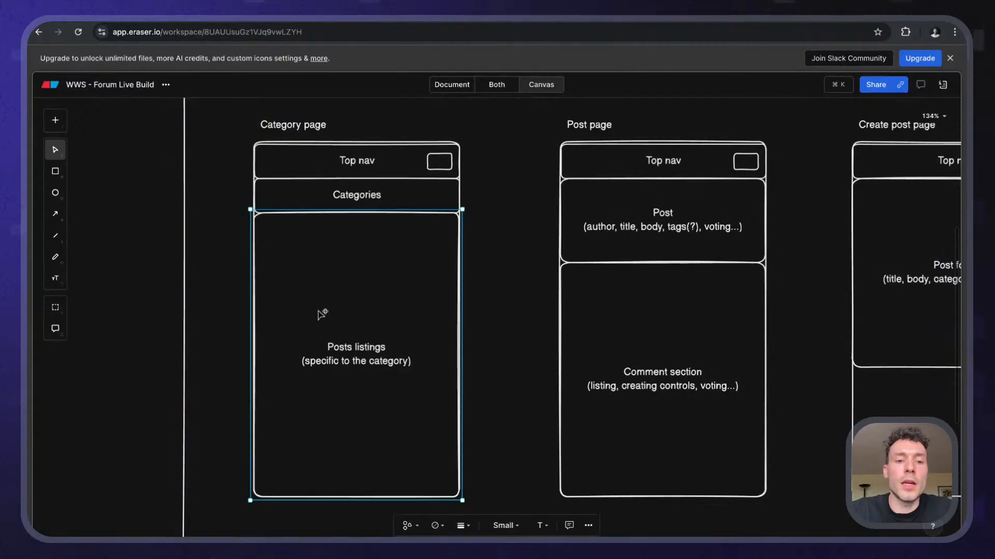
{"action": "scroll", "coordinate": [320, 315], "scroll_direction": "right", "scroll_amount": 1}
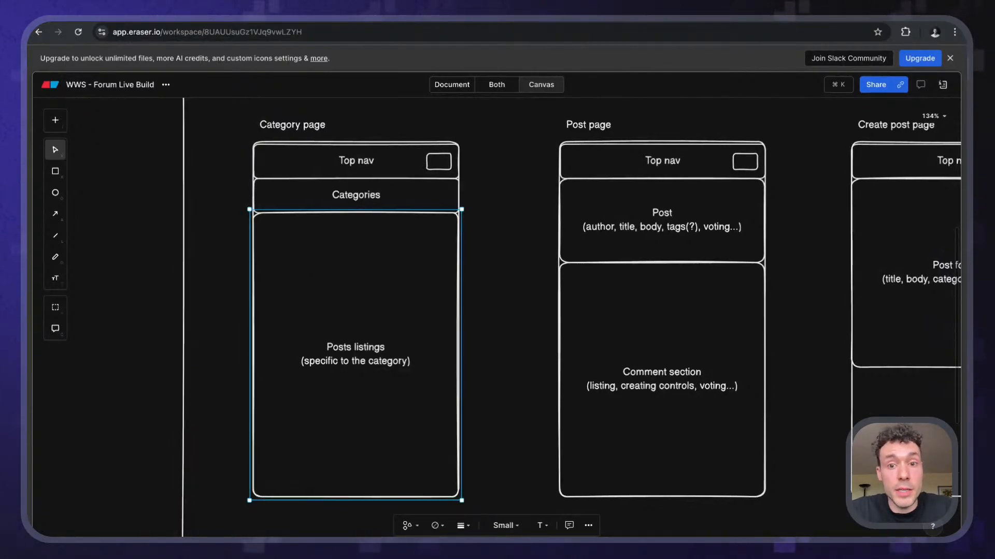
{"action": "scroll", "coordinate": [497, 311], "scroll_direction": "right", "scroll_amount": 5}
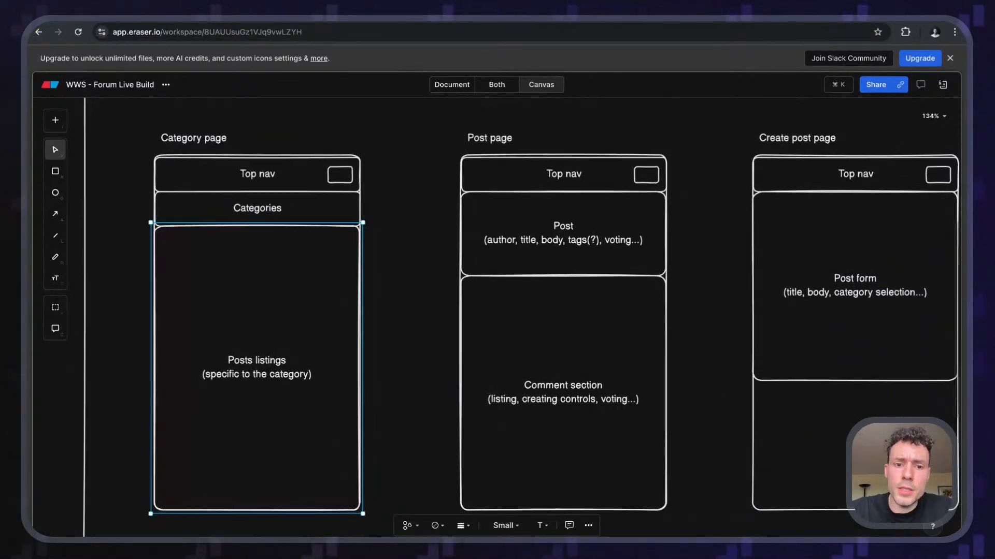
{"action": "scroll", "coordinate": [309, 305], "scroll_direction": "right", "scroll_amount": 2}
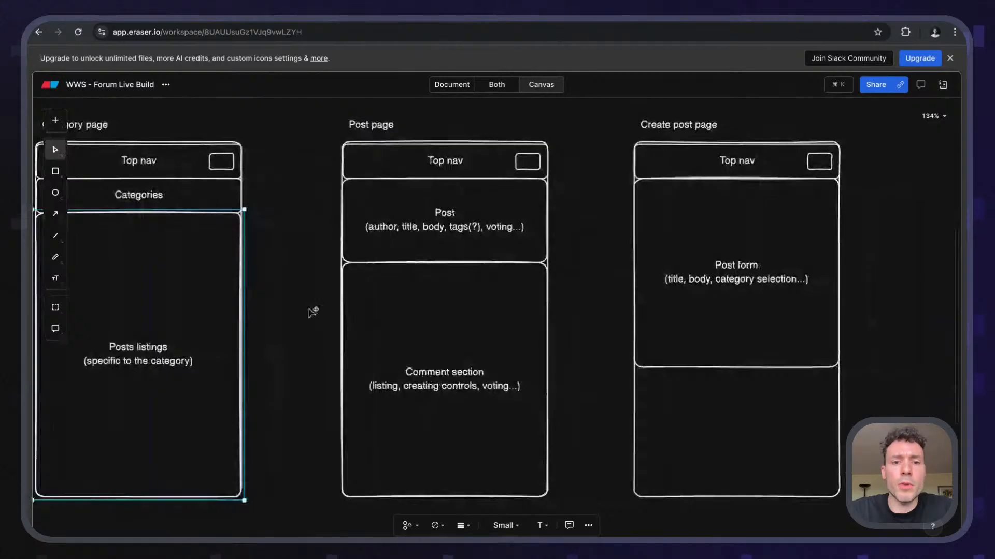
{"action": "left_click", "coordinate": [448, 223]}
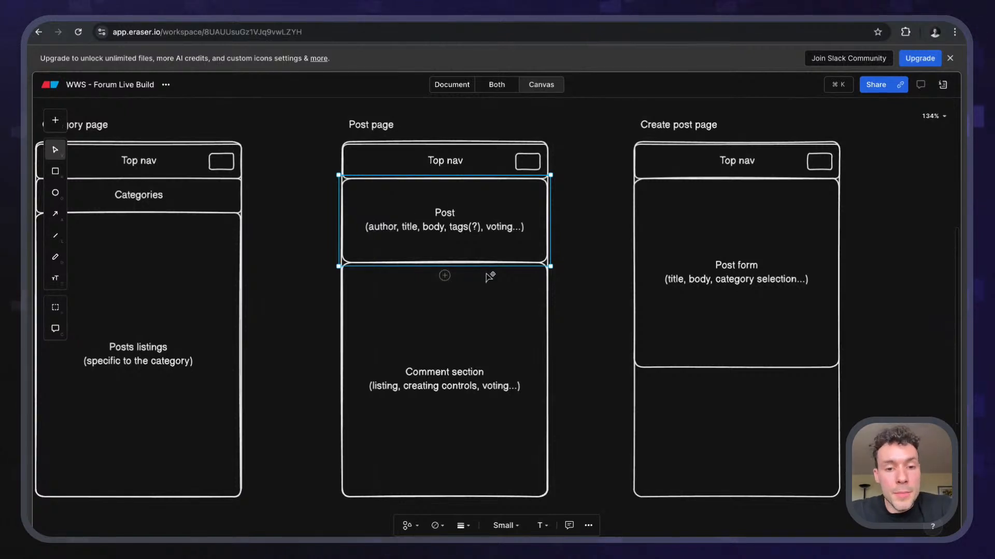
{"action": "left_click", "coordinate": [469, 316]}
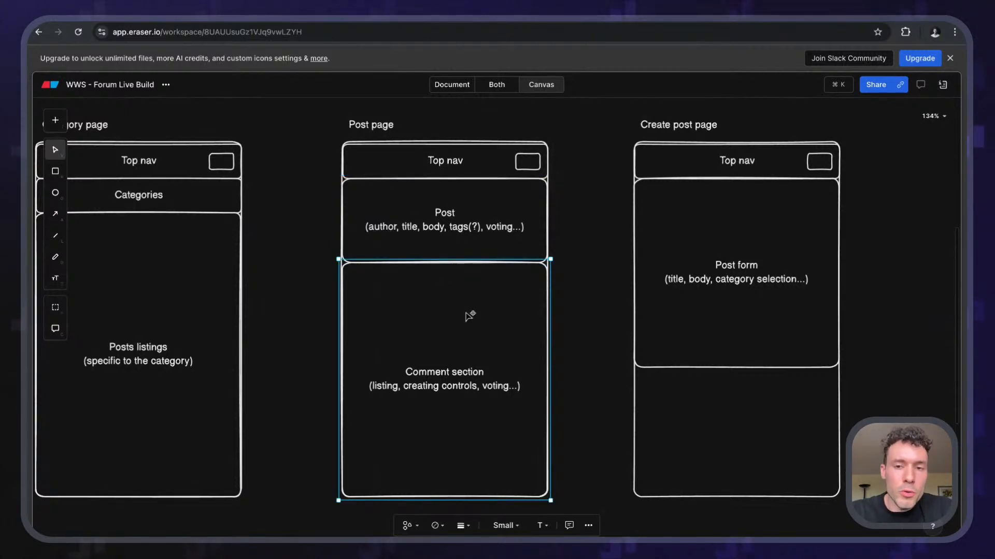
- Zoom out to 55% and pan until the whole forum plan board is visible
{"action": "scroll", "coordinate": [469, 316], "scroll_direction": "right", "scroll_amount": 10}
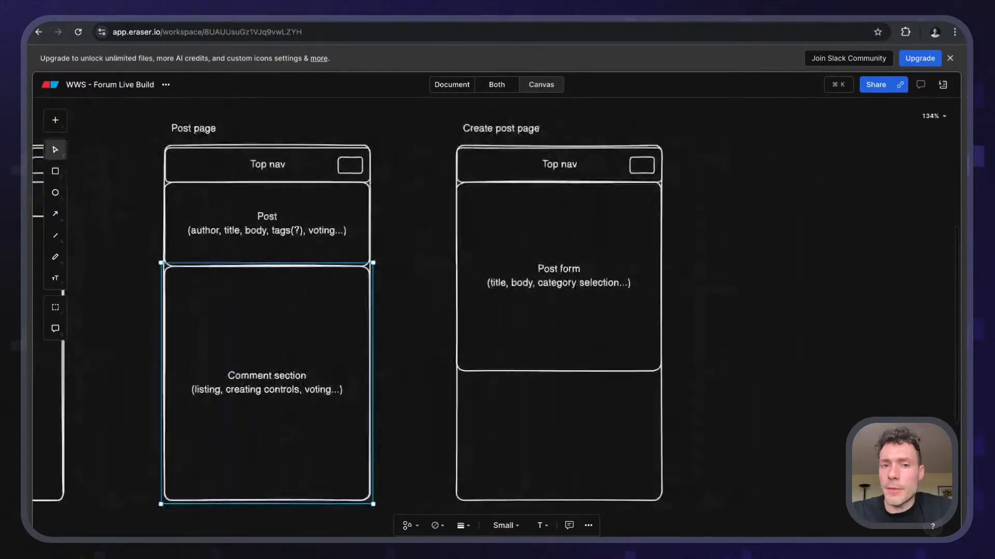
{"action": "scroll", "coordinate": [435, 168], "scroll_direction": "right", "scroll_amount": 2}
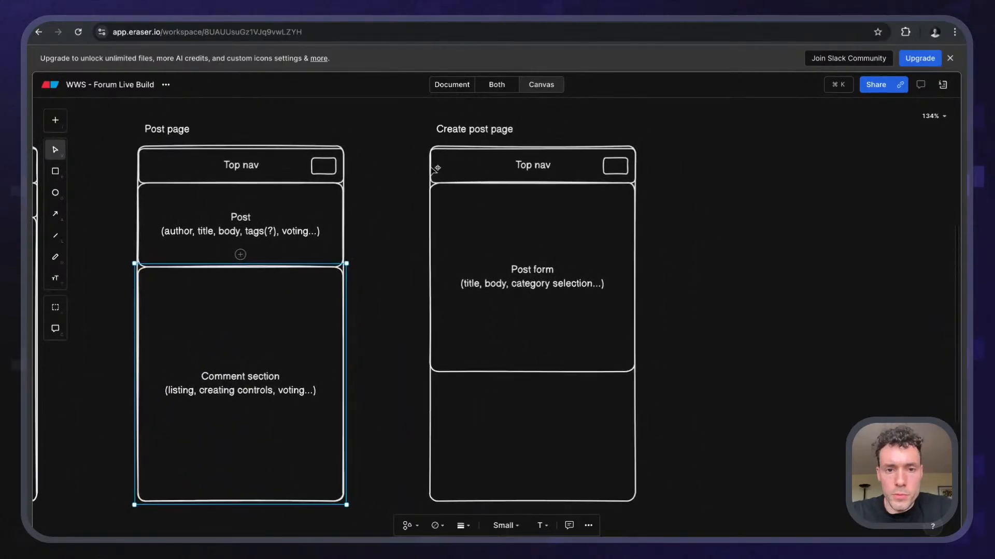
{"action": "scroll", "coordinate": [436, 168], "scroll_direction": "right", "scroll_amount": 1}
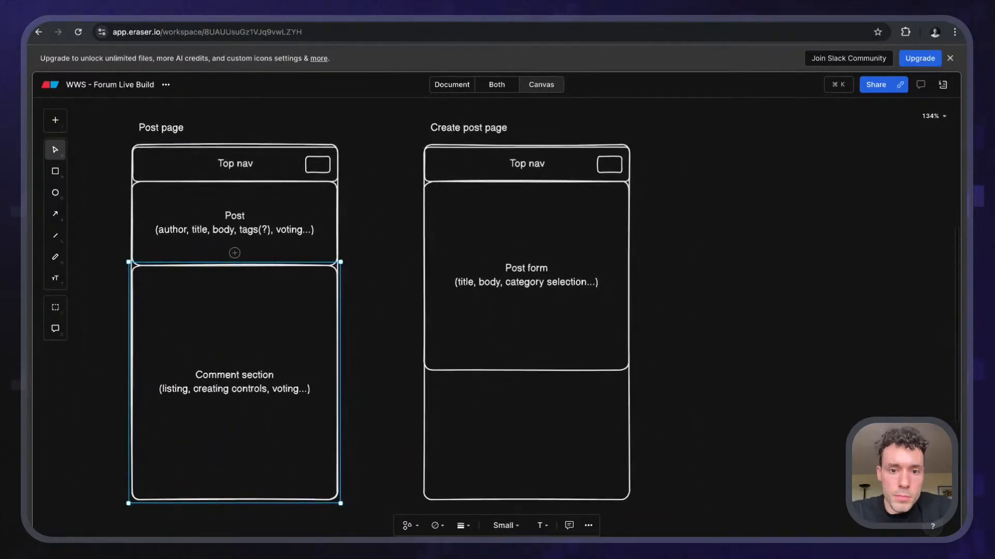
{"action": "scroll", "coordinate": [484, 181], "scroll_direction": "down", "scroll_amount": 5, "text": "ctrl"}
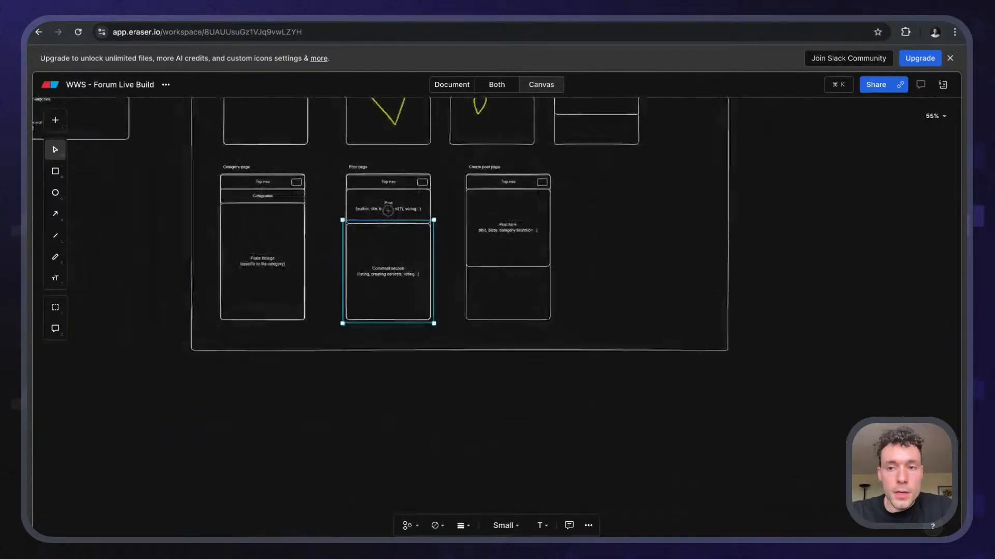
{"action": "scroll", "coordinate": [483, 259], "scroll_direction": "up", "scroll_amount": 5}
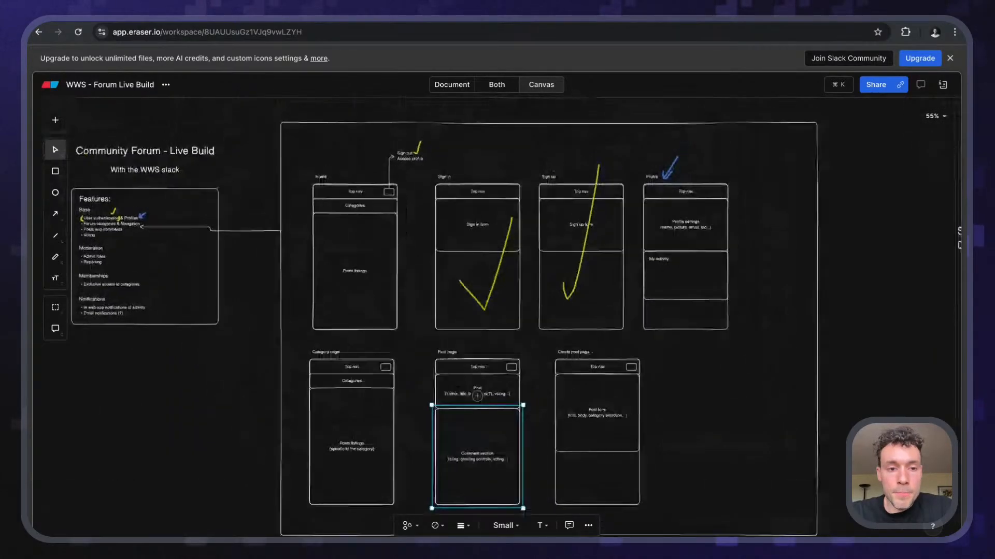
{"action": "scroll", "coordinate": [498, 311], "scroll_direction": "left", "scroll_amount": 5}
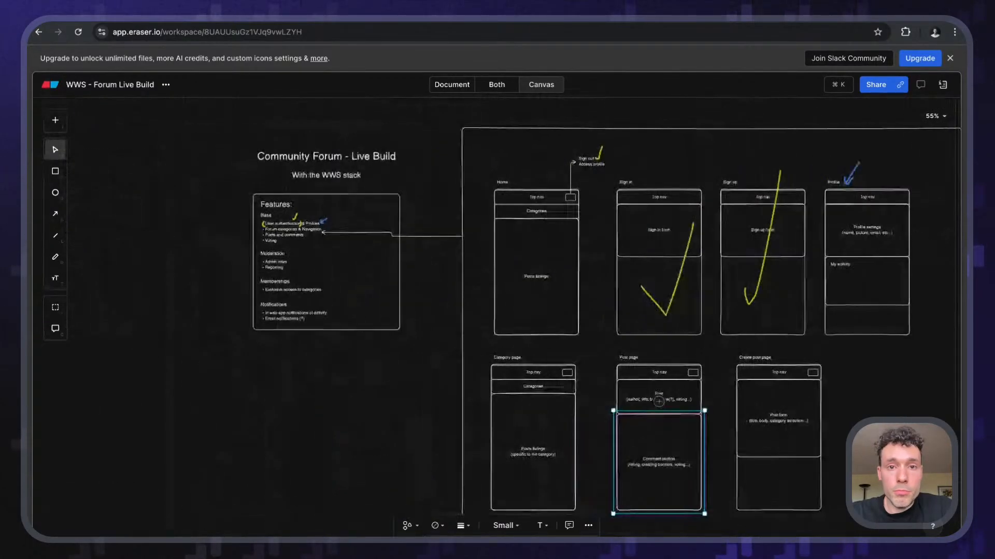
{"action": "scroll", "coordinate": [470, 183], "scroll_direction": "right", "scroll_amount": 2}
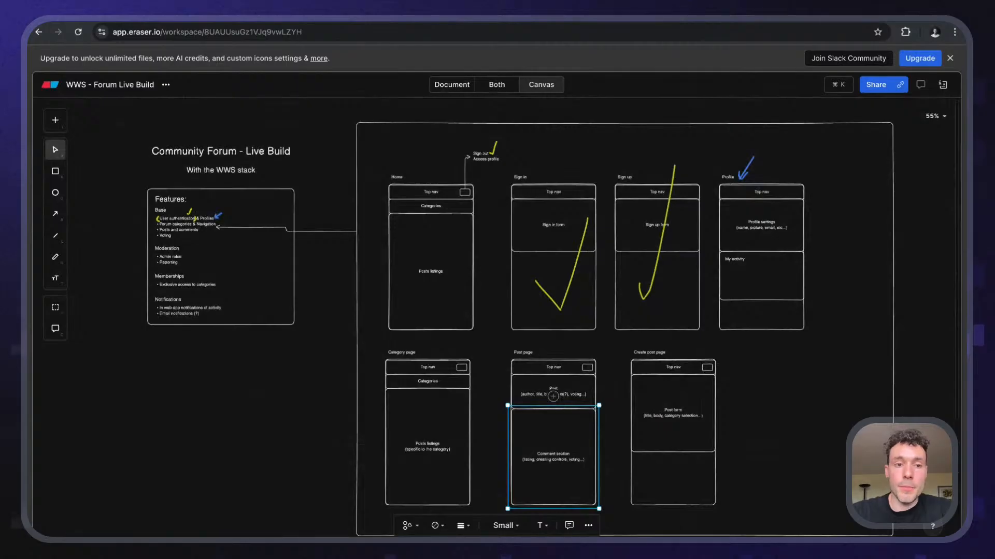
{"action": "scroll", "coordinate": [523, 318], "scroll_direction": "down", "scroll_amount": 3}
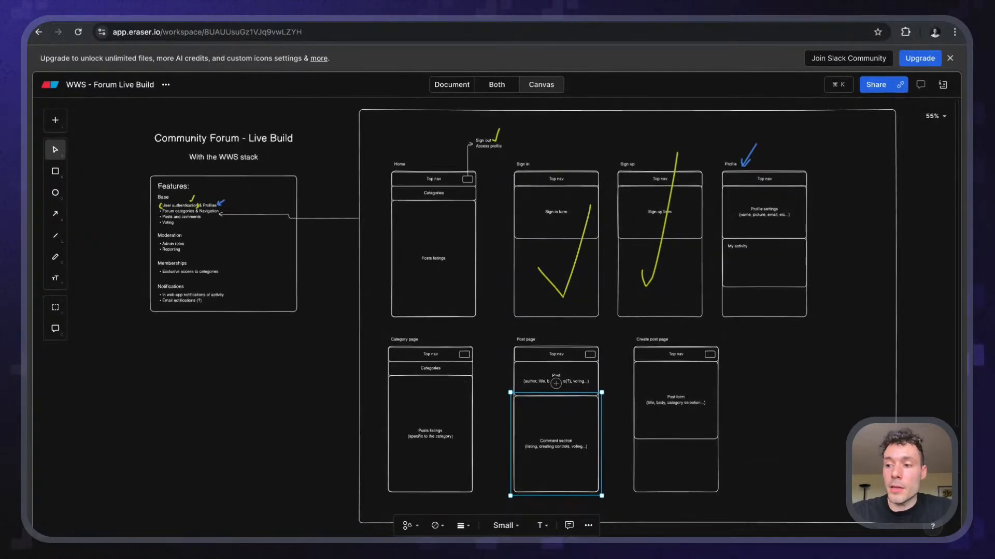
{"action": "scroll", "coordinate": [523, 318], "scroll_direction": "down", "scroll_amount": 1}
{"action": "scroll", "coordinate": [523, 319], "scroll_direction": "left", "scroll_amount": 1}
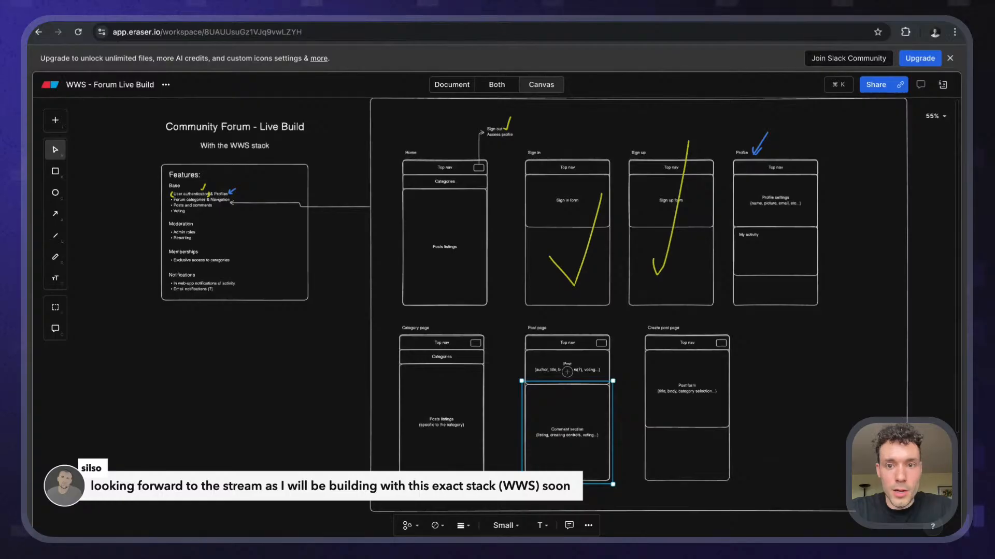
- Zoom in on the Profile wireframe's Profile settings and My activity boxes, then return to Webflow
{"action": "scroll", "coordinate": [800, 214], "scroll_direction": "up", "scroll_amount": 5}
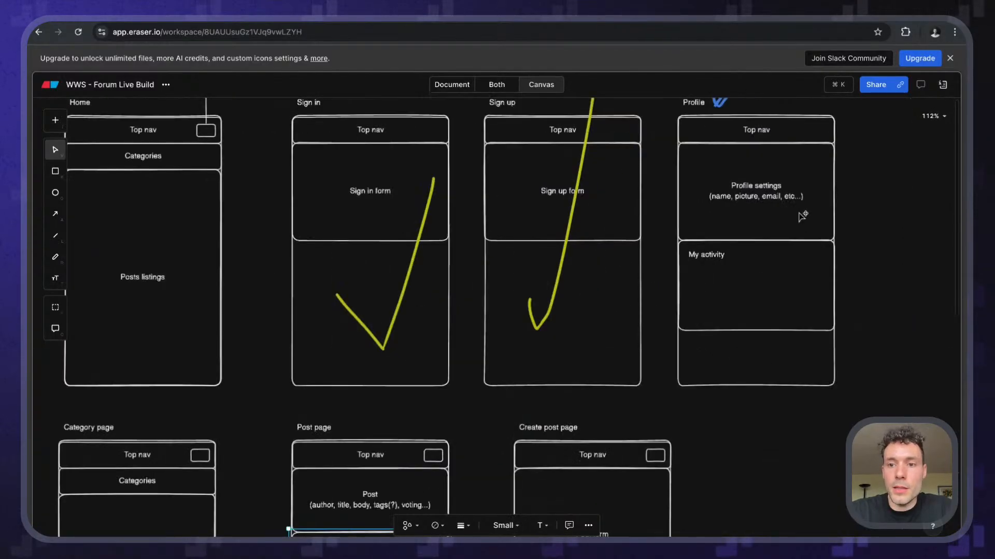
{"action": "scroll", "coordinate": [800, 213], "scroll_direction": "up", "scroll_amount": 1}
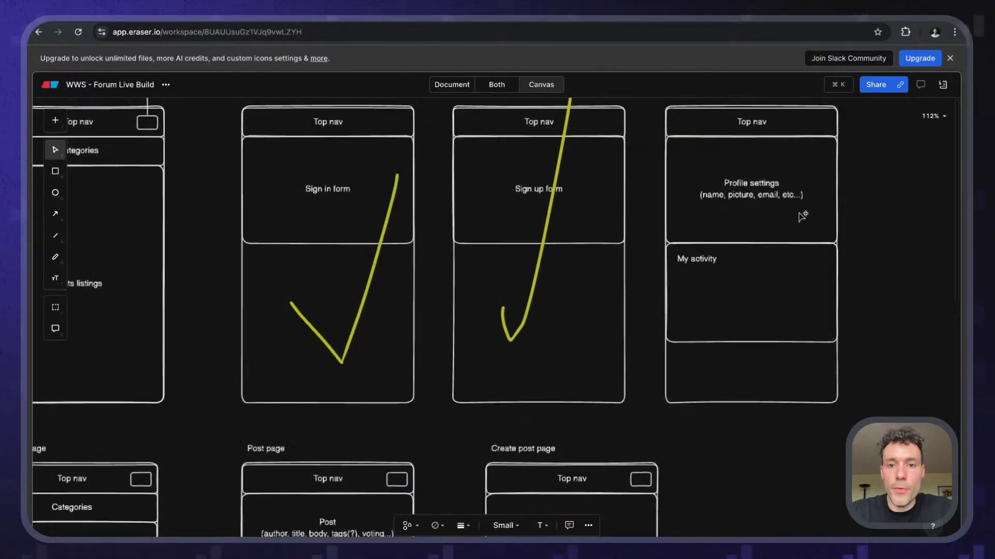
{"action": "scroll", "coordinate": [801, 214], "scroll_direction": "right", "scroll_amount": 2}
{"action": "scroll", "coordinate": [800, 213], "scroll_direction": "up", "scroll_amount": 2}
{"action": "scroll", "coordinate": [602, 191], "scroll_direction": "up", "scroll_amount": 3}
{"action": "scroll", "coordinate": [603, 192], "scroll_direction": "down", "scroll_amount": 3}
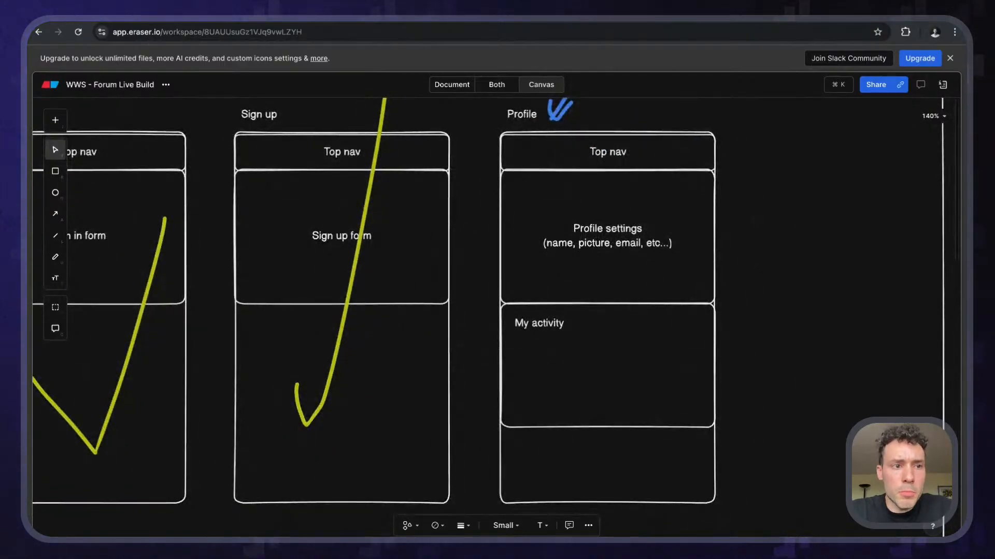
{"action": "left_click", "coordinate": [171, 9]}
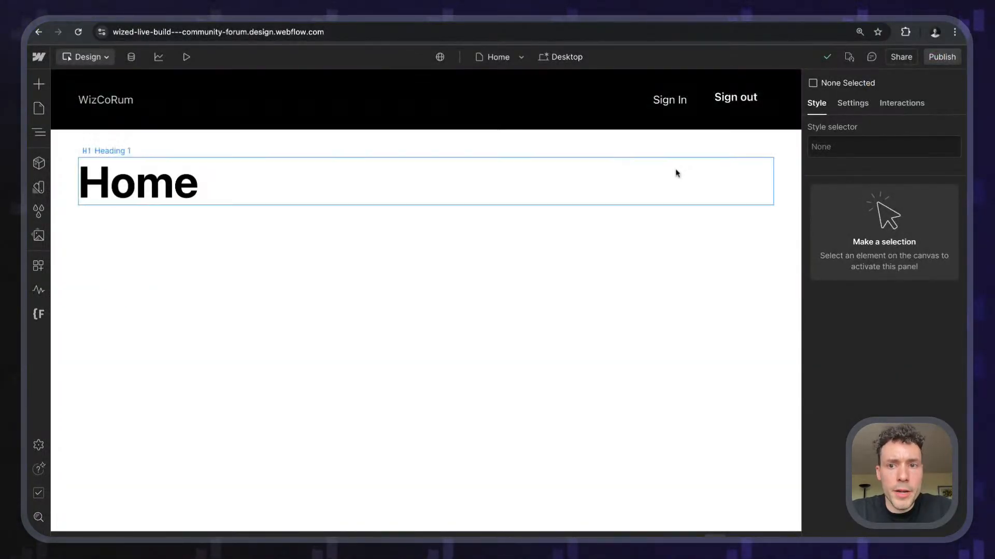
- In the navbar component, replace Sign out's button class with Sign In's nav_menu_link class
{"action": "double_click", "coordinate": [754, 118]}
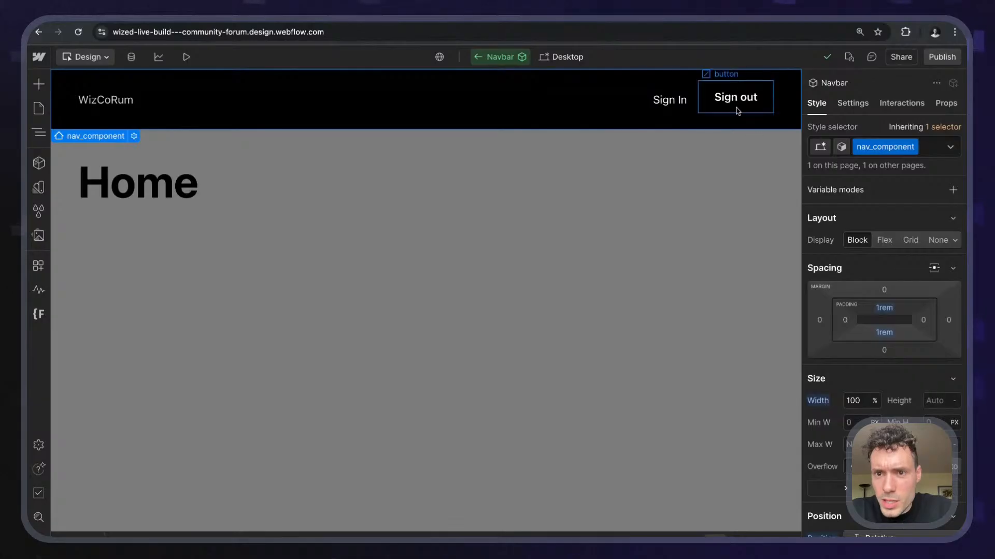
{"action": "left_click", "coordinate": [738, 103]}
{"action": "left_click", "coordinate": [660, 101]}
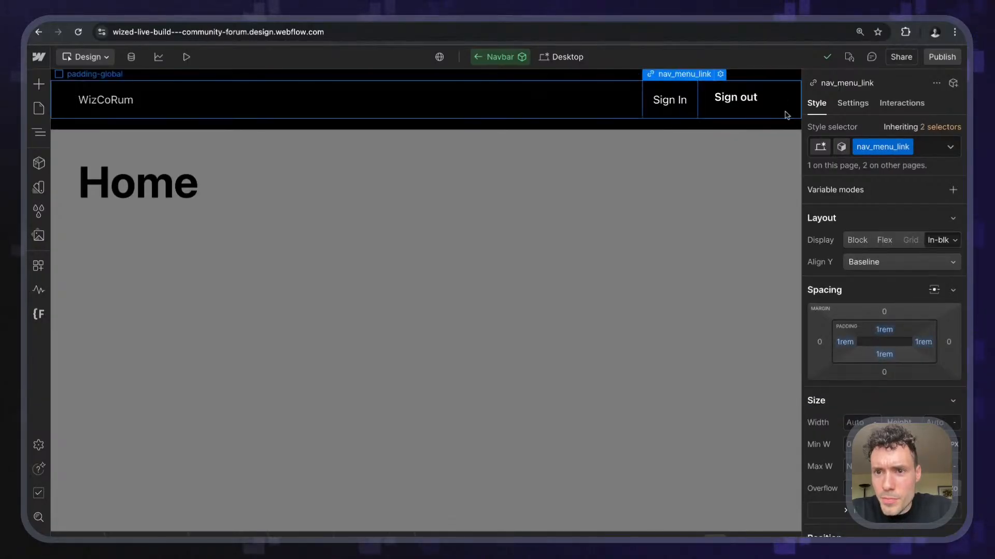
{"action": "left_click", "coordinate": [766, 105]}
{"action": "left_click", "coordinate": [673, 110]}
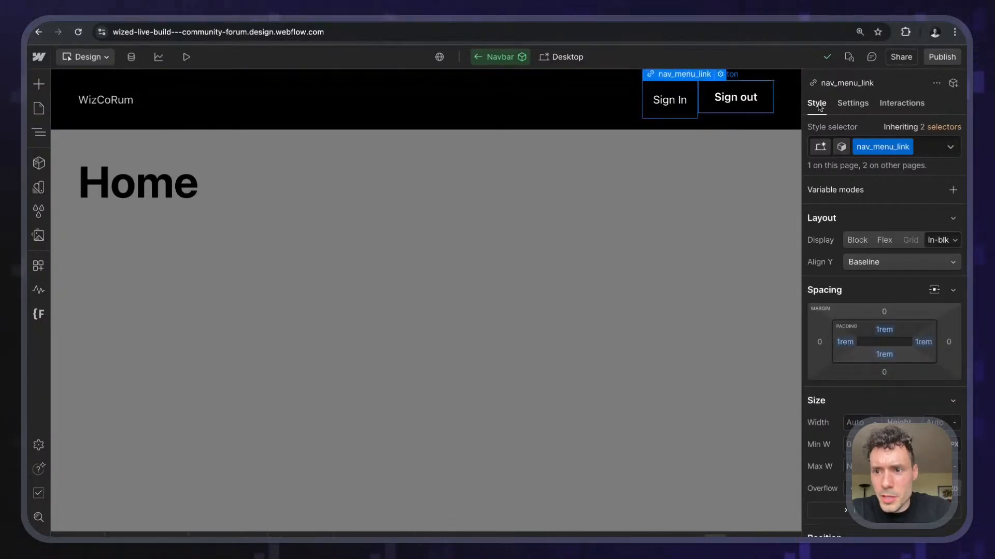
{"action": "double_click", "coordinate": [873, 147]}
{"action": "key", "text": "super+c"}
{"action": "left_click", "coordinate": [756, 101]}
{"action": "key", "text": "super+Return"}
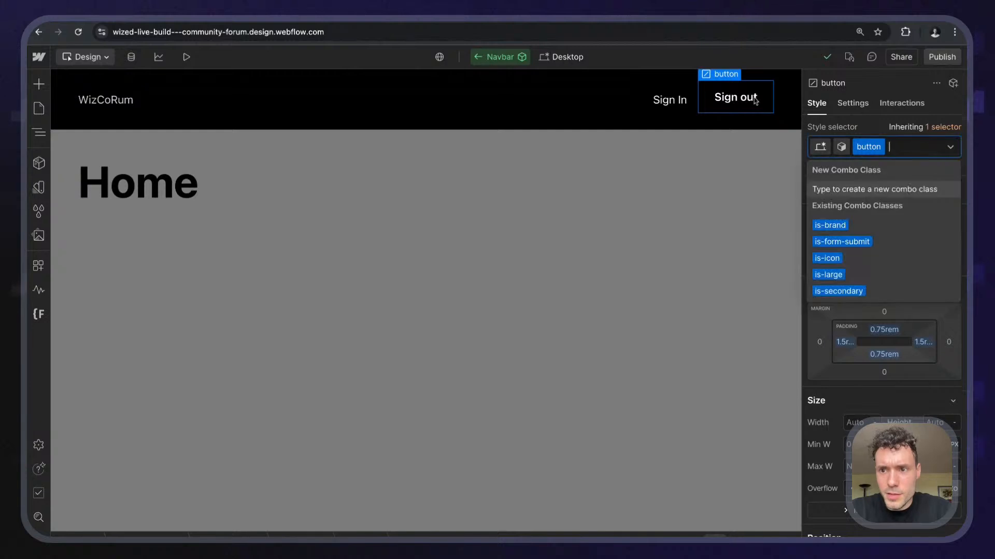
{"action": "key", "text": "BackSpace"}
{"action": "key", "text": "super+v"}
{"action": "key", "text": "Return"}
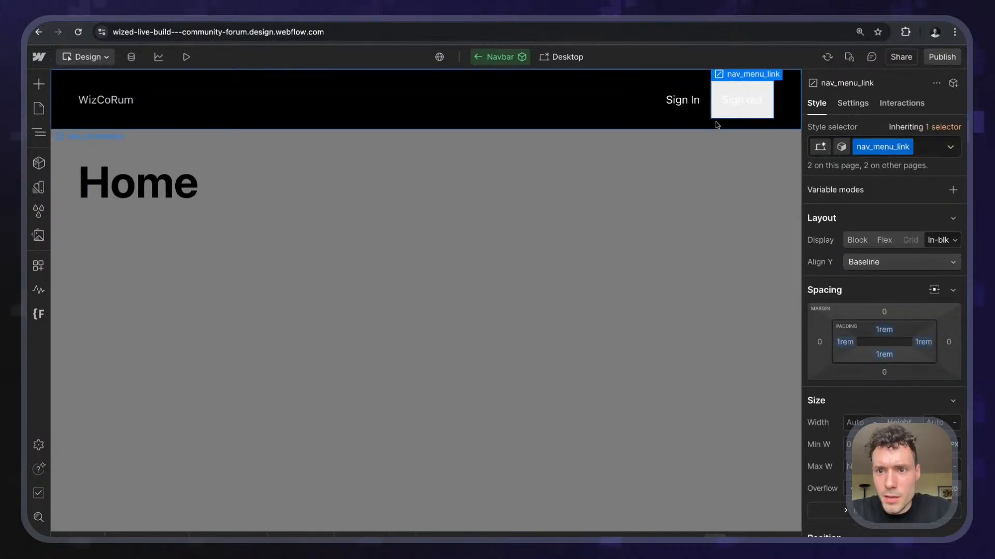
- Set the nav_menu_link background colour to transparent and exit component editing
{"action": "scroll", "coordinate": [861, 295], "scroll_direction": "down", "scroll_amount": 10}
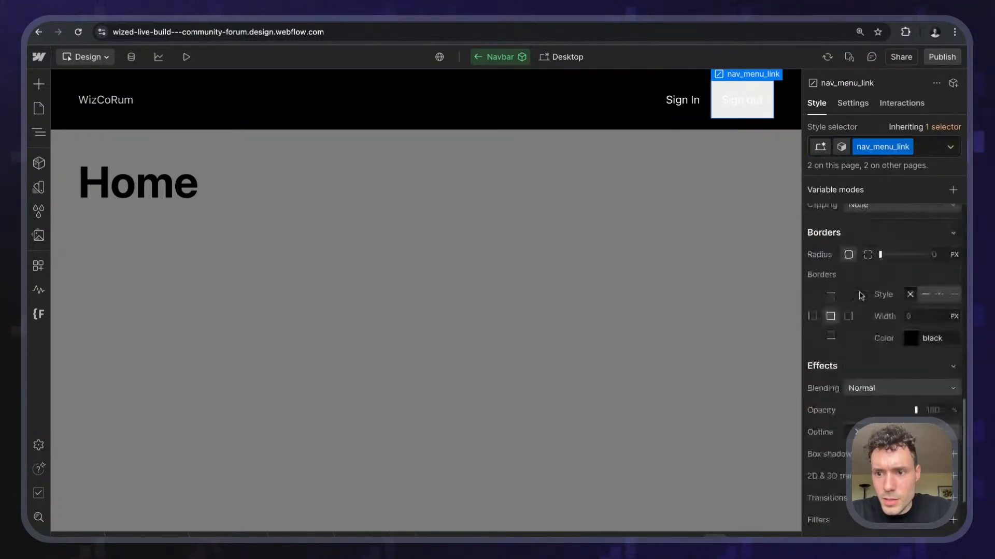
{"action": "scroll", "coordinate": [859, 295], "scroll_direction": "up", "scroll_amount": 3}
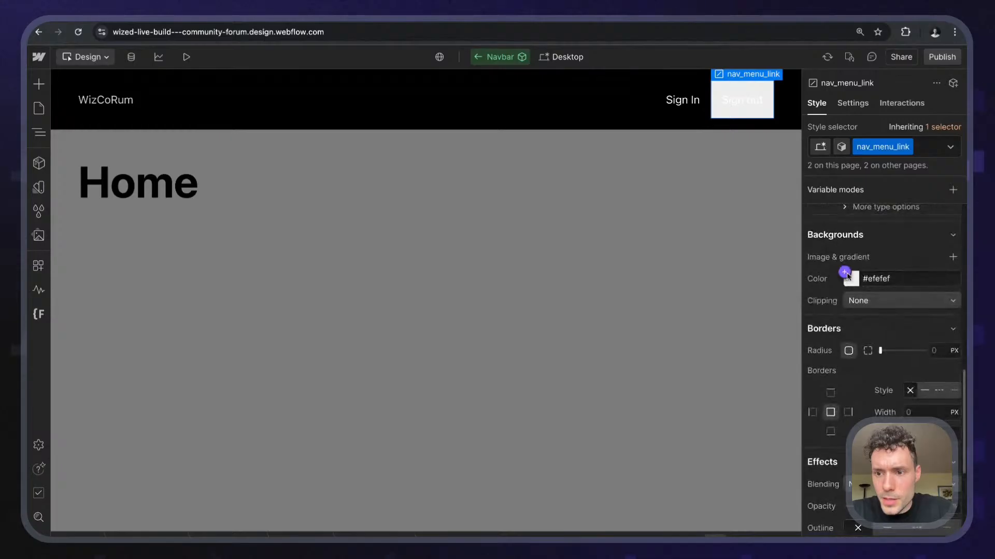
{"action": "left_click", "coordinate": [875, 279]}
{"action": "type", "text": "transparent"}
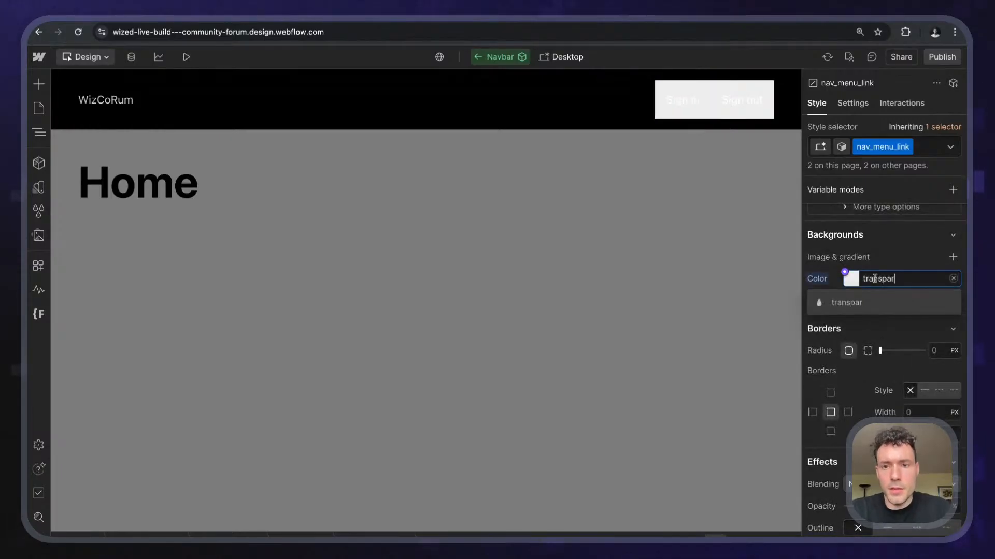
{"action": "key", "text": "Return"}
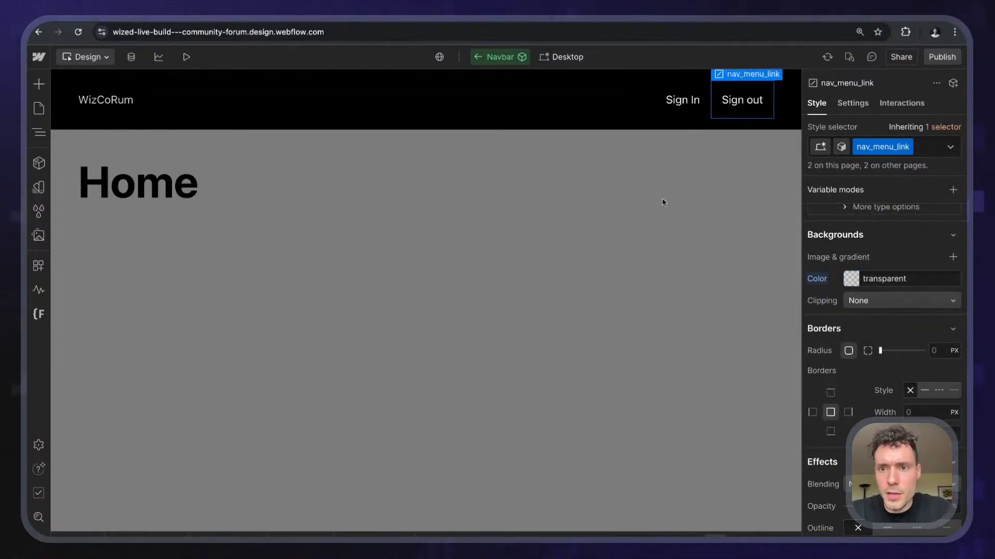
{"action": "left_click", "coordinate": [662, 202]}
- Publish the site to staging
{"action": "left_click", "coordinate": [941, 58]}
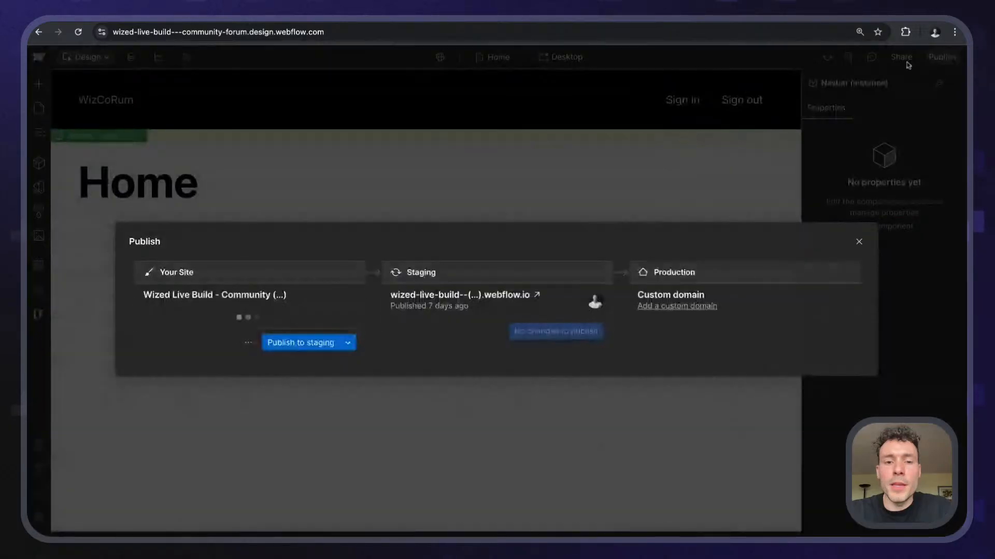
{"action": "left_click", "coordinate": [311, 342]}
{"action": "left_click", "coordinate": [213, 139]}
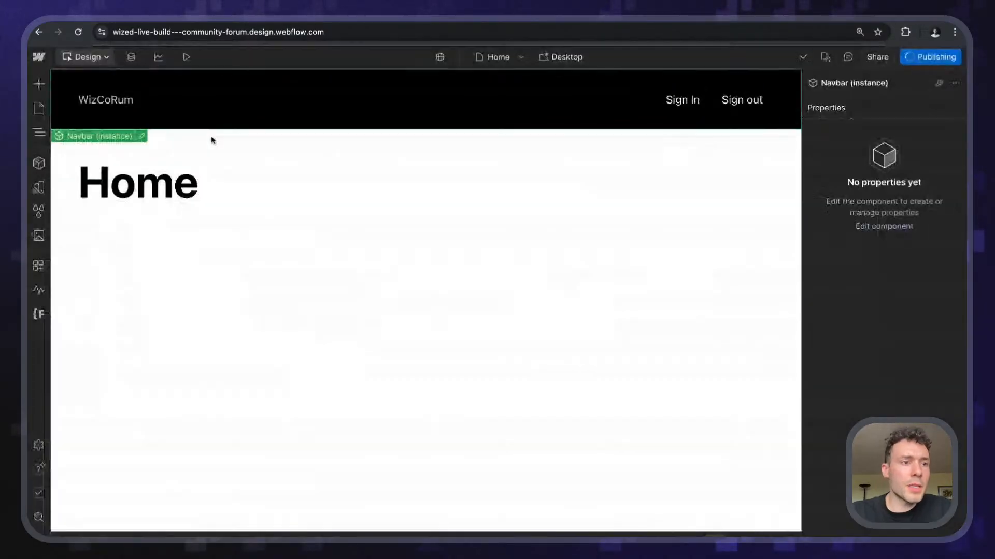
- Duplicate the Home page as 'Profile', then close its settings and discard the changes
{"action": "left_click", "coordinate": [39, 107]}
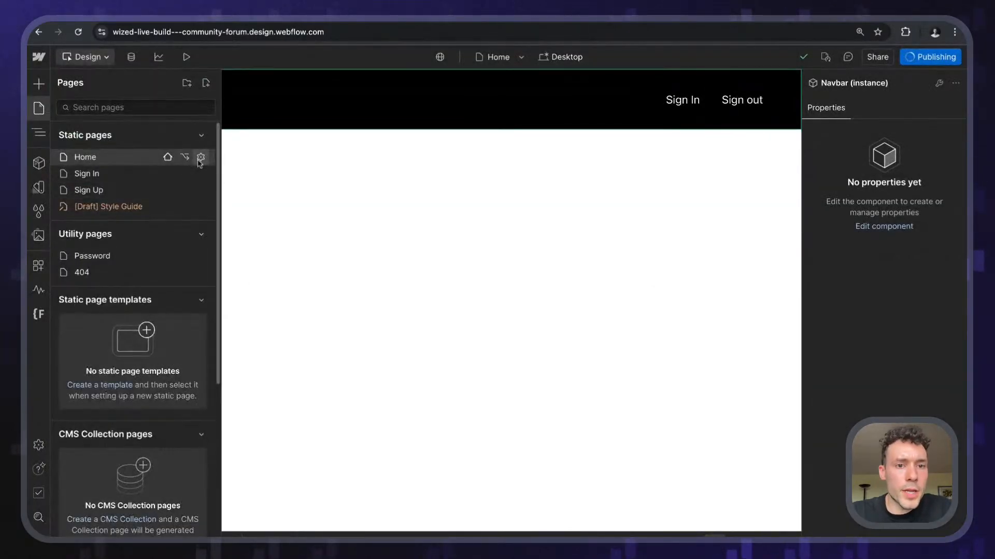
{"action": "left_click", "coordinate": [184, 158]}
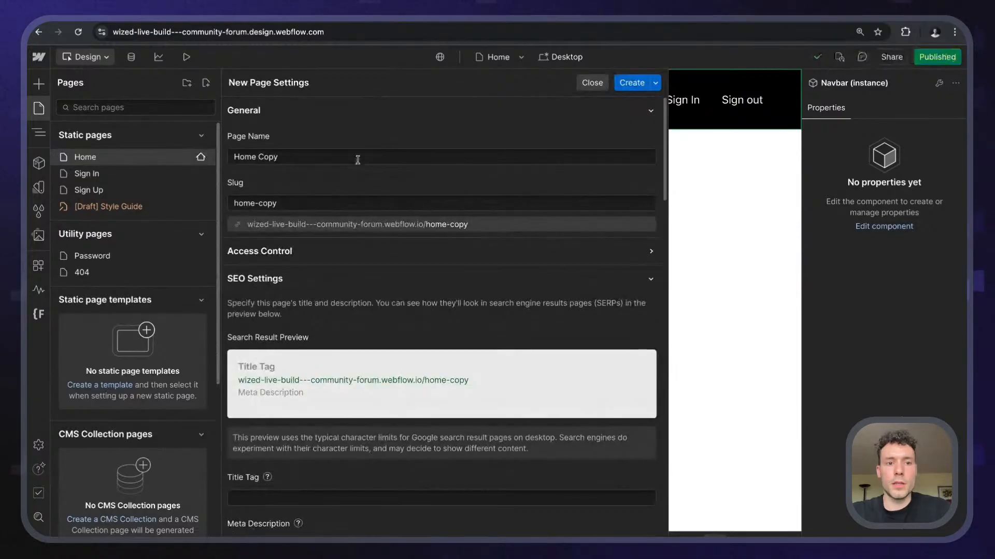
{"action": "left_click", "coordinate": [356, 160]}
{"action": "type", "text": "Profile"}
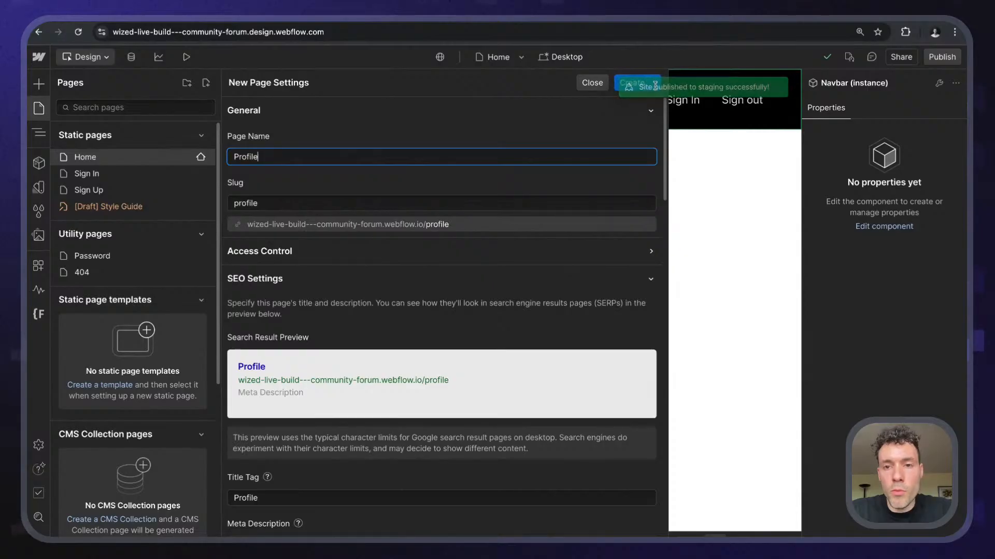
{"action": "left_click", "coordinate": [631, 83]}
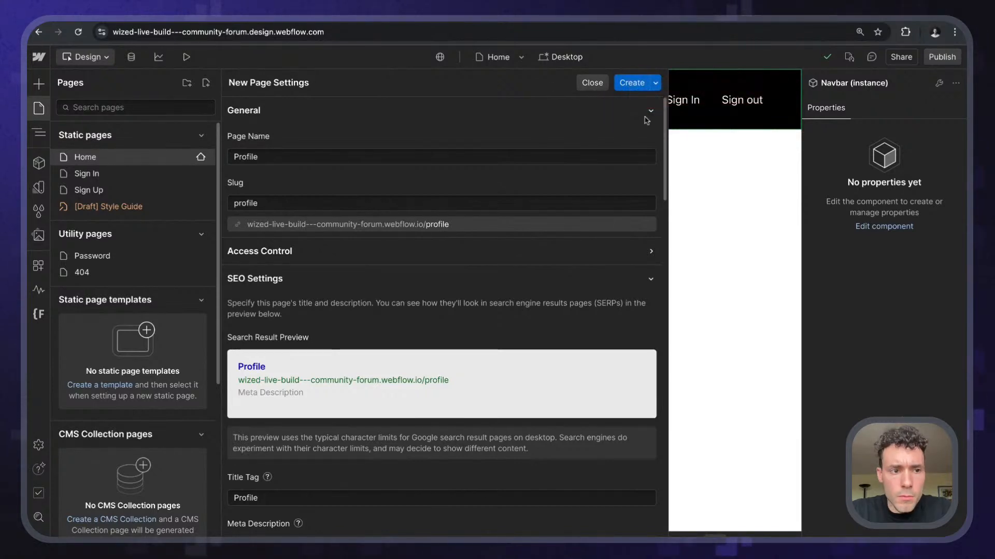
{"action": "left_click", "coordinate": [630, 82]}
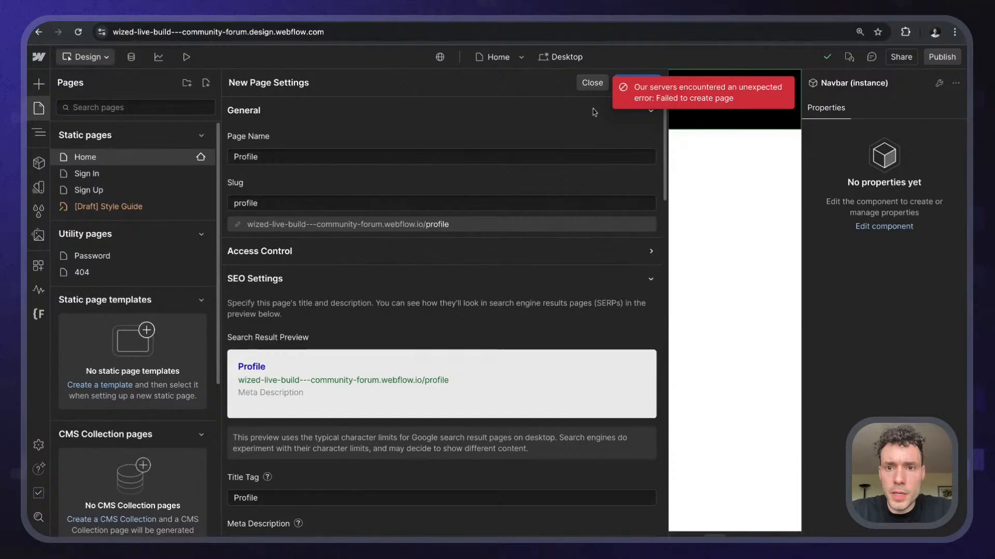
{"action": "left_click", "coordinate": [580, 89]}
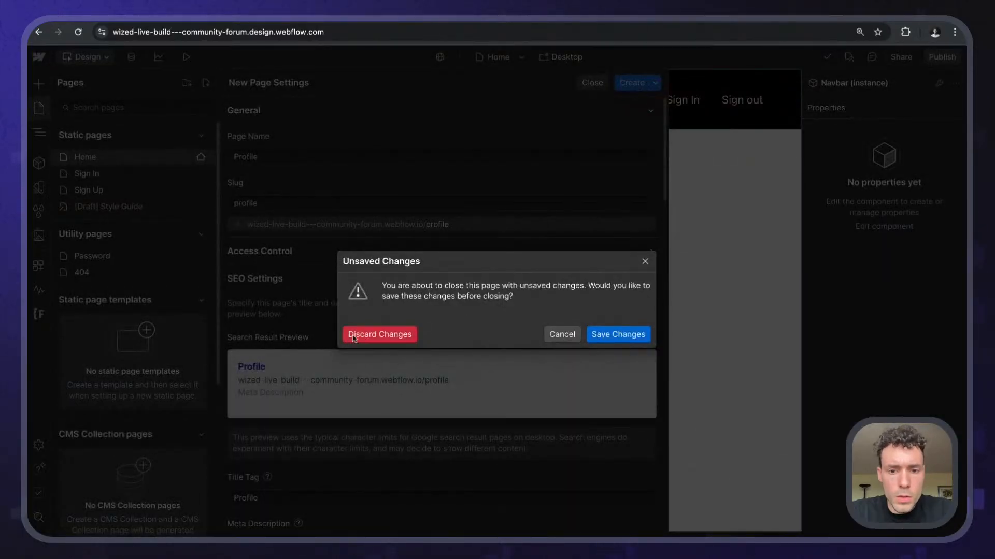
{"action": "left_click", "coordinate": [371, 337]}
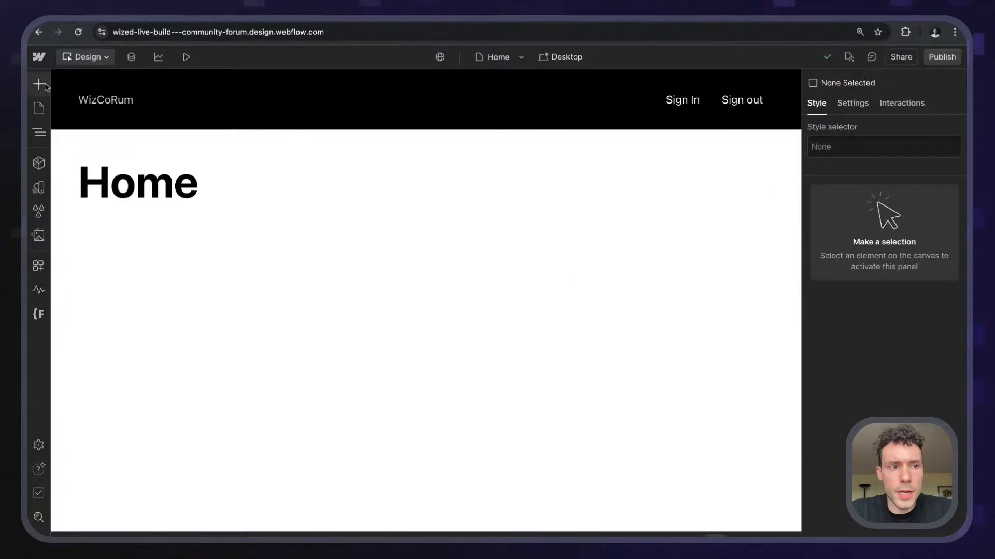
- Go to the Profile page and change its heading text to 'Profile'
{"action": "left_click", "coordinate": [39, 108]}
{"action": "left_click", "coordinate": [124, 205]}
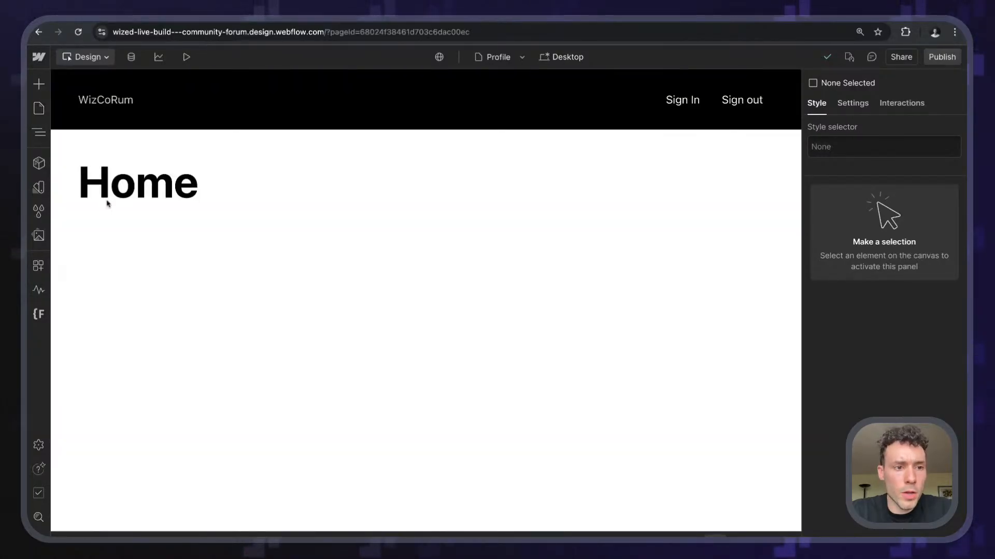
{"action": "double_click", "coordinate": [170, 180]}
{"action": "type", "text": "Pr"}
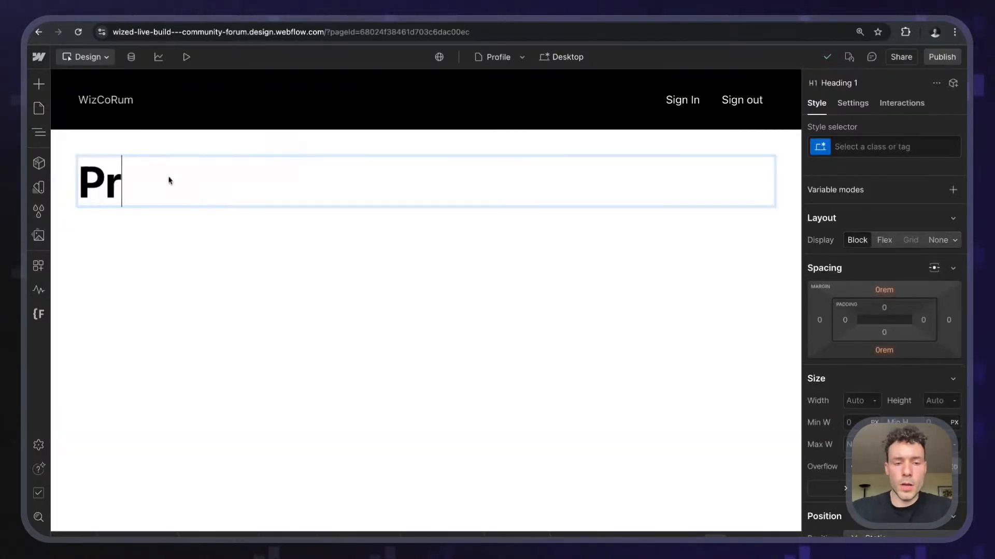
{"action": "type", "text": "ofile"}
{"action": "key", "text": "Escape"}
- Insert a custom element below the Profile heading, undoing an accidental paragraph first
{"action": "left_click", "coordinate": [266, 279]}
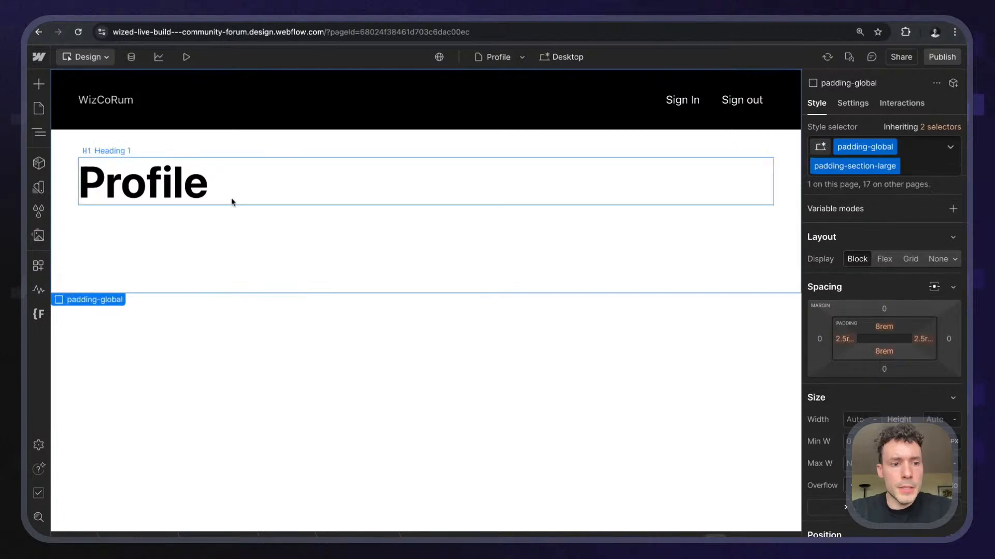
{"action": "left_click", "coordinate": [232, 201]}
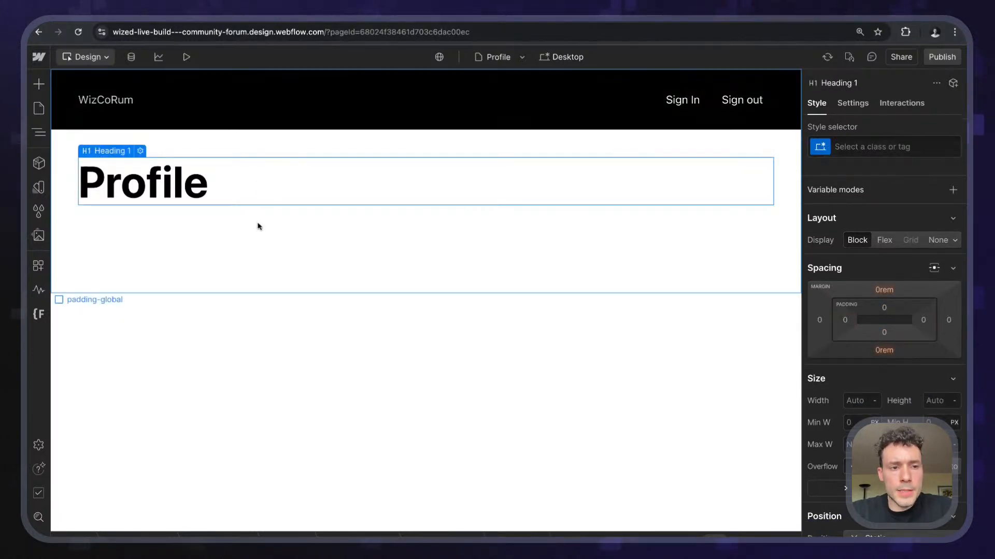
{"action": "key", "text": "super+k"}
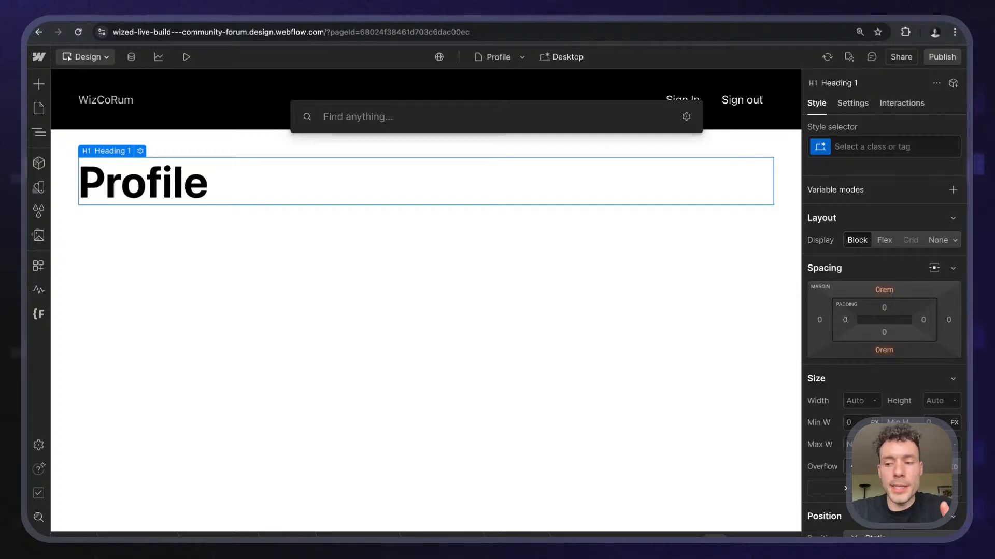
{"action": "type", "text": "para"}
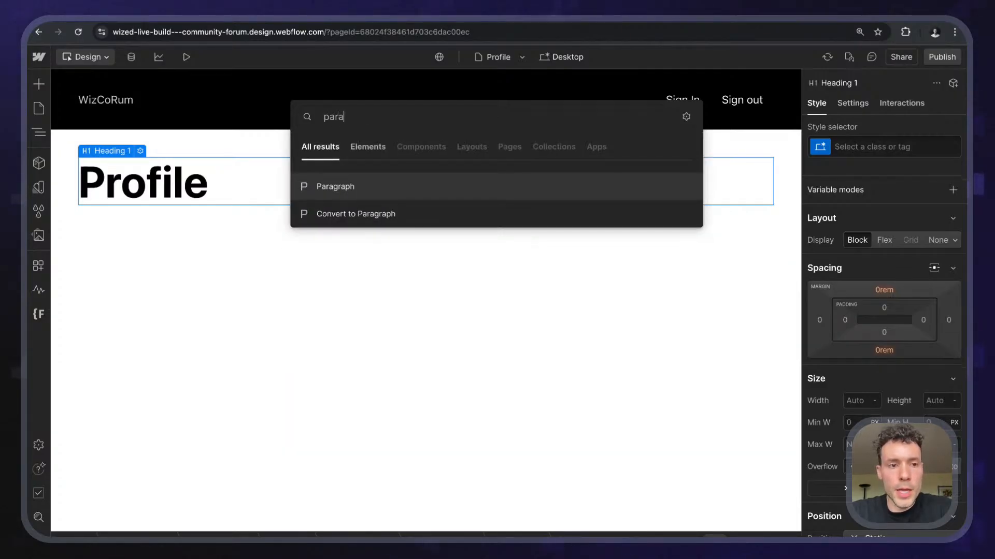
{"action": "key", "text": "Return"}
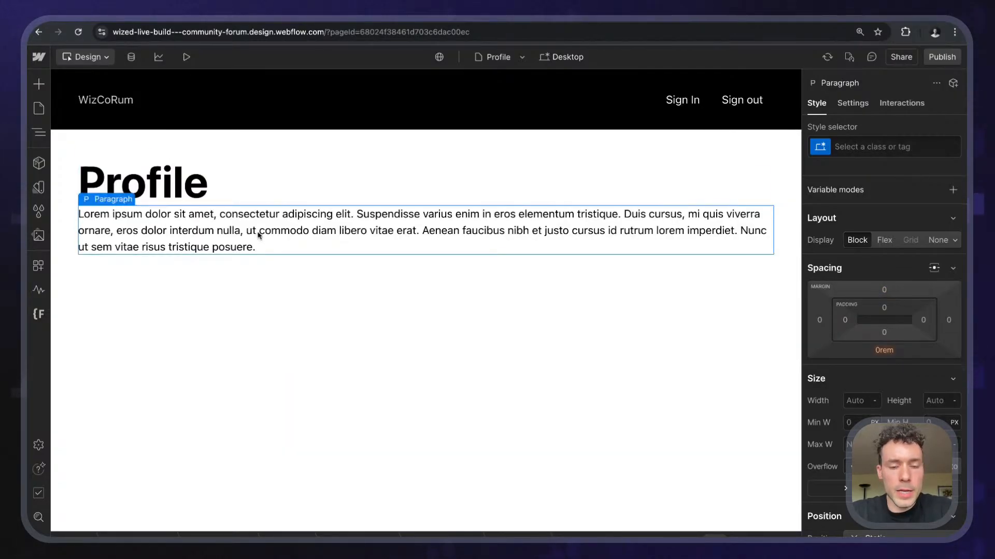
{"action": "key", "text": "super+z"}
{"action": "key", "text": "super+k"}
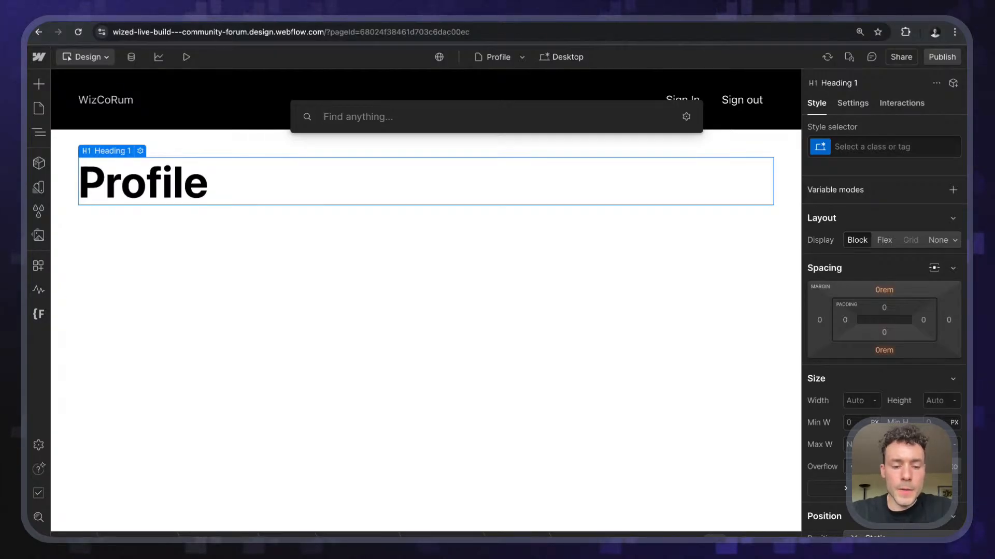
{"action": "type", "text": "custom"}
{"action": "key", "text": "Return"}
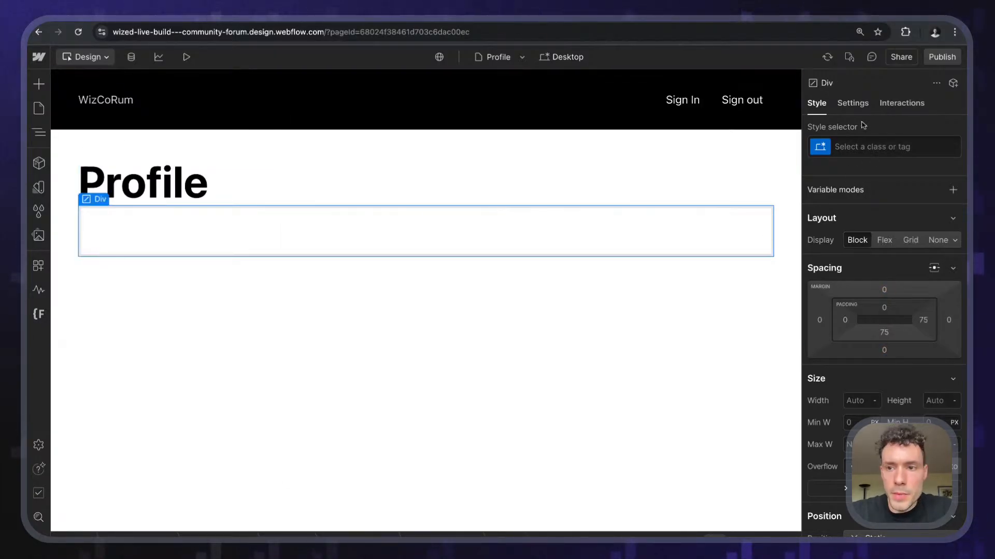
- Change the custom element's tag to code in its settings
{"action": "left_click", "coordinate": [852, 103]}
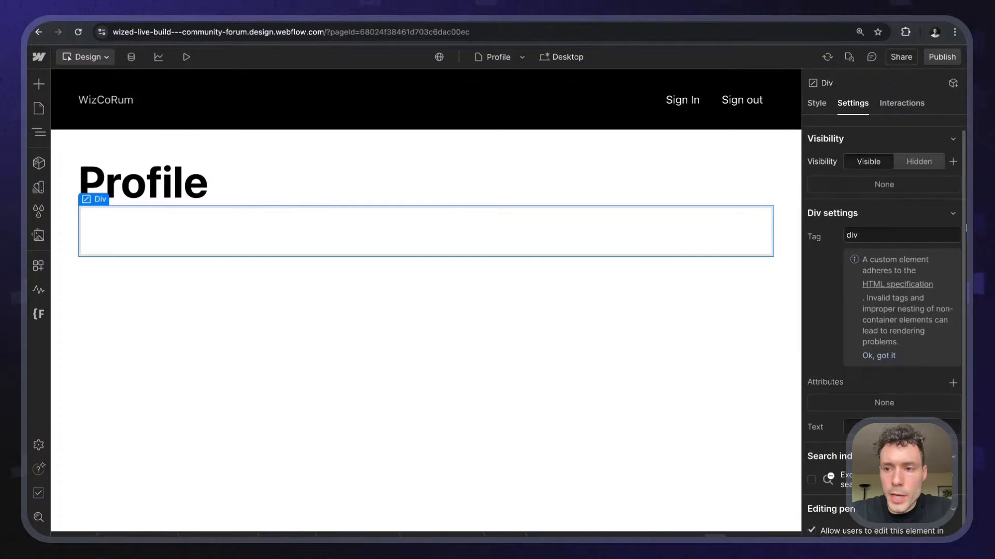
{"action": "left_click", "coordinate": [952, 383]}
{"action": "type", "text": "code"}
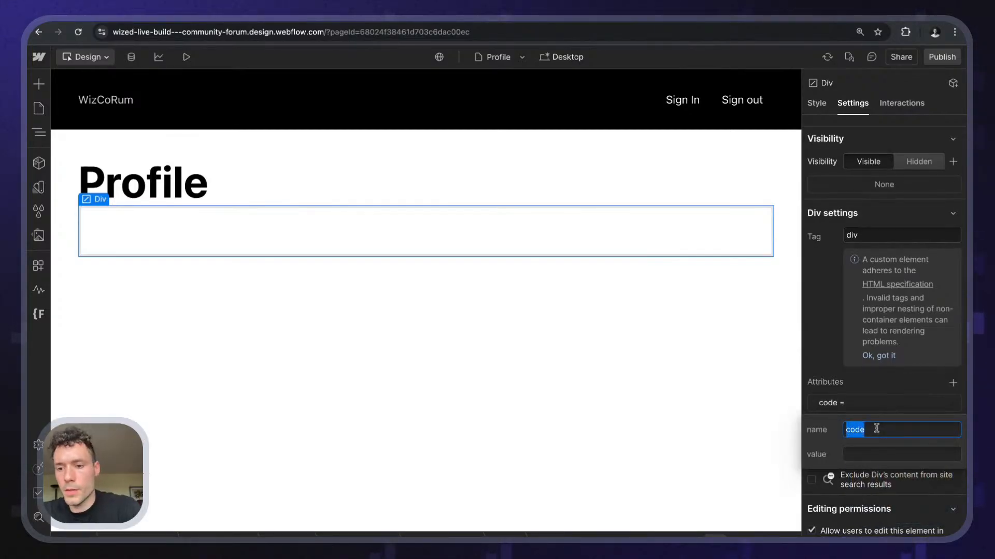
{"action": "left_click", "coordinate": [832, 342]}
{"action": "left_click", "coordinate": [877, 230]}
{"action": "type", "text": "cod"}
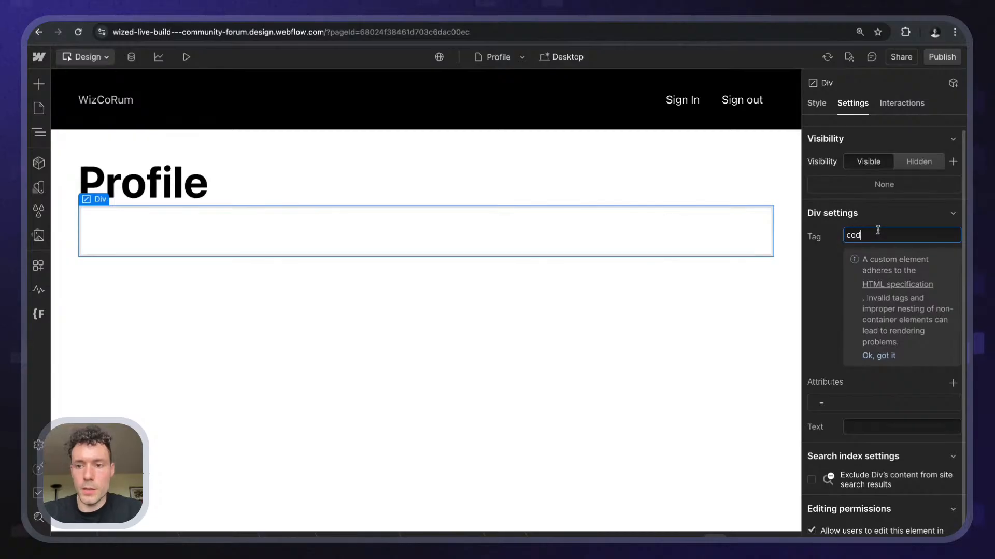
{"action": "type", "text": "e"}
{"action": "key", "text": "Return"}
- Delete the code element's empty attribute and leave its text empty after testing with 'dfg'
{"action": "left_click", "coordinate": [841, 405]}
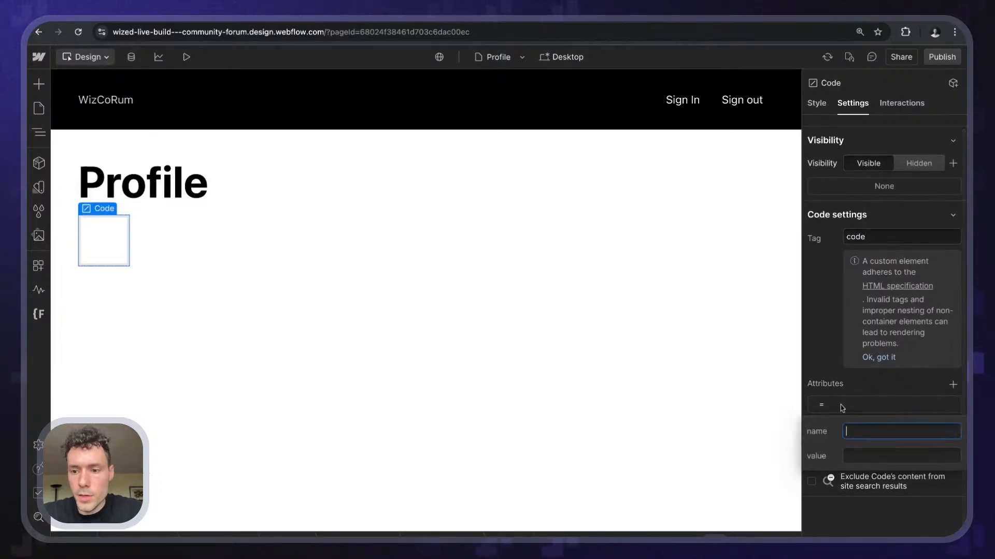
{"action": "left_click", "coordinate": [858, 382]}
{"action": "left_click", "coordinate": [952, 405]}
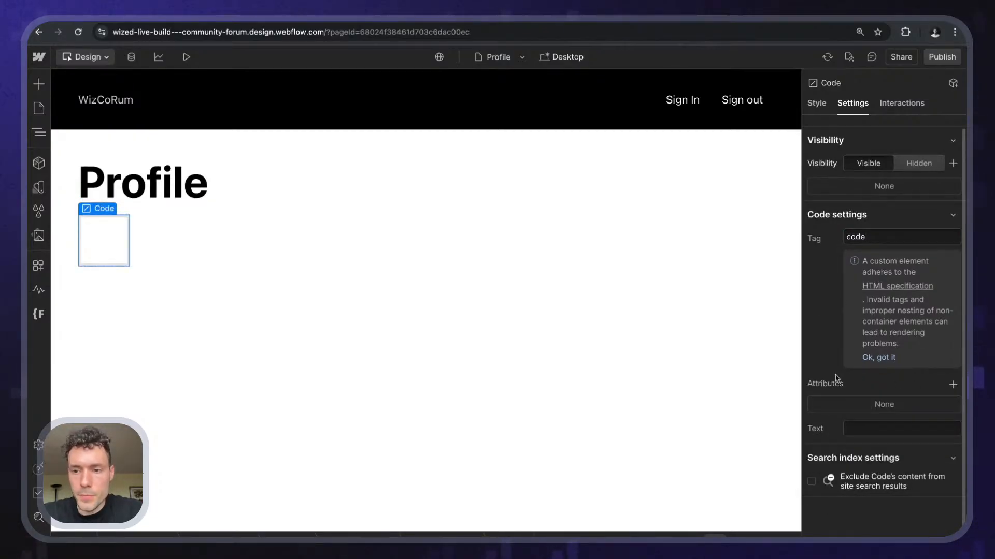
{"action": "left_click", "coordinate": [853, 428]}
{"action": "type", "text": "dfg"}
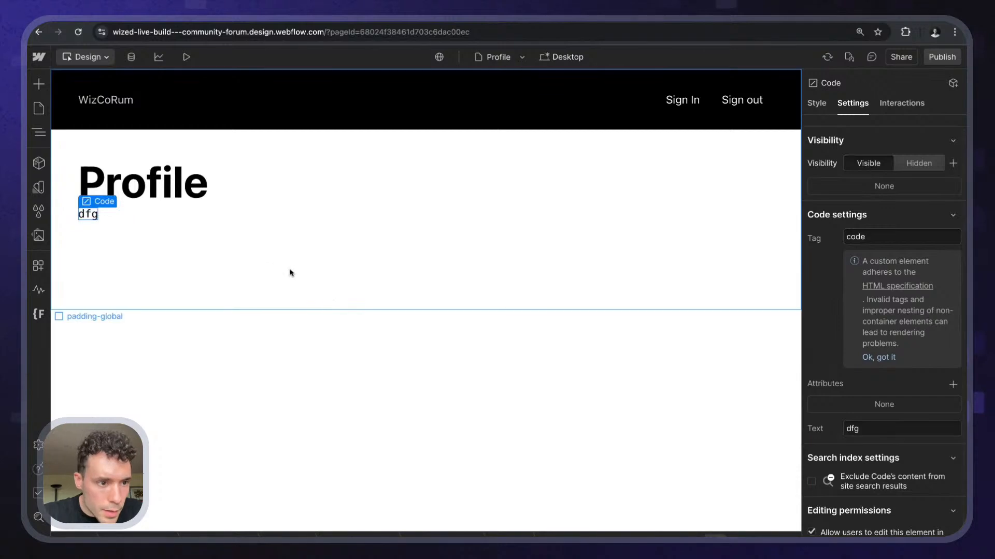
{"action": "double_click", "coordinate": [864, 428]}
{"action": "key", "text": "BackSpace"}
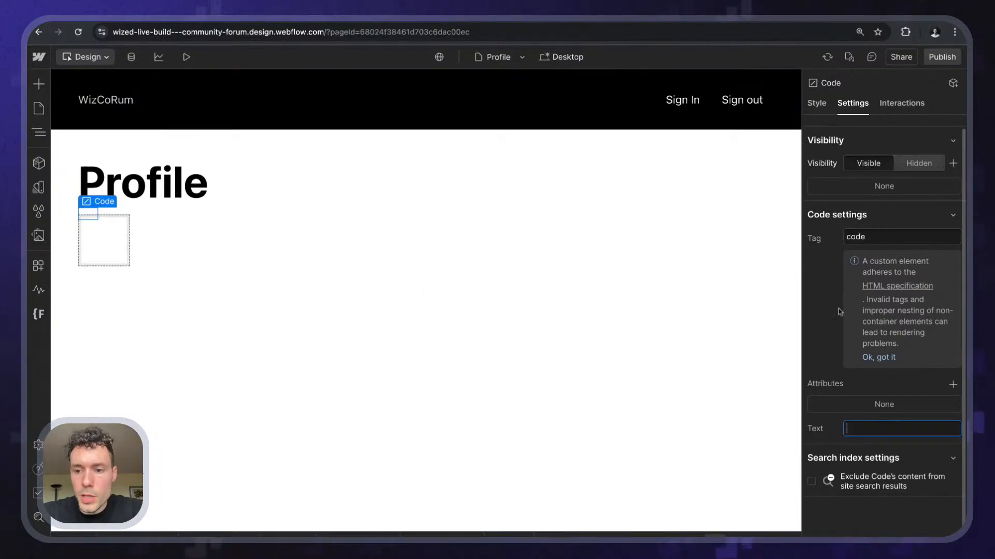
- Publish the site to staging, then reload the Home page preview in Wized
{"action": "left_click", "coordinate": [942, 56]}
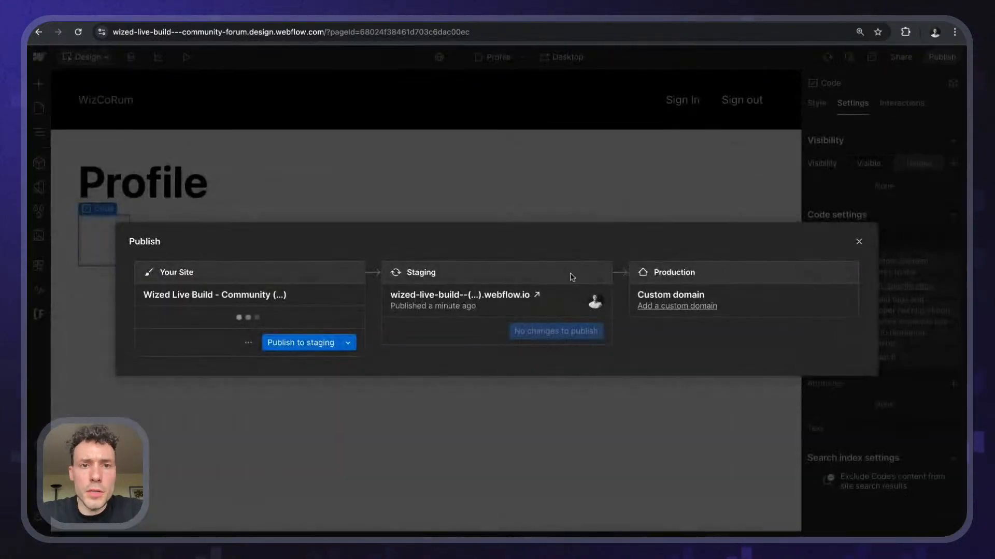
{"action": "left_click", "coordinate": [331, 343]}
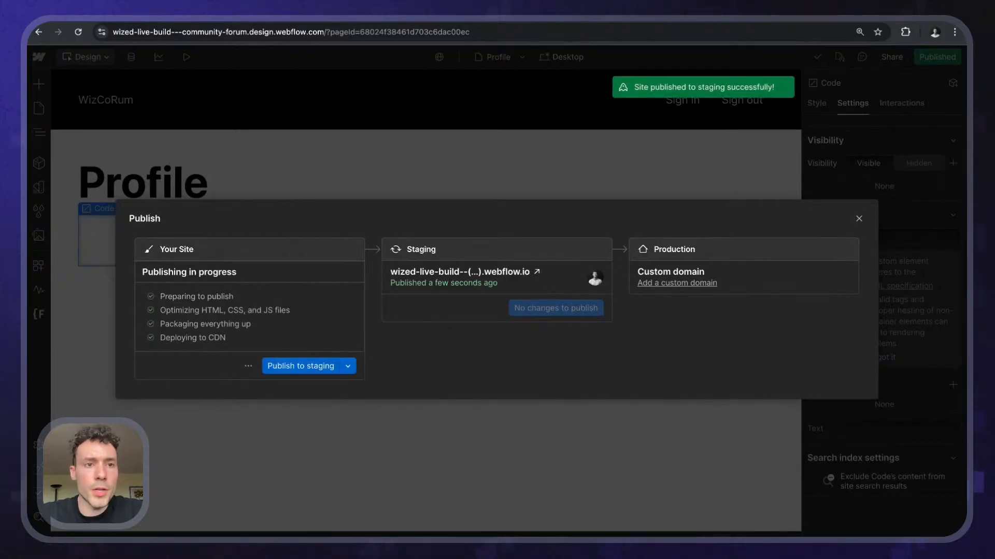
{"action": "left_click", "coordinate": [212, 22]}
{"action": "left_click", "coordinate": [120, 56]}
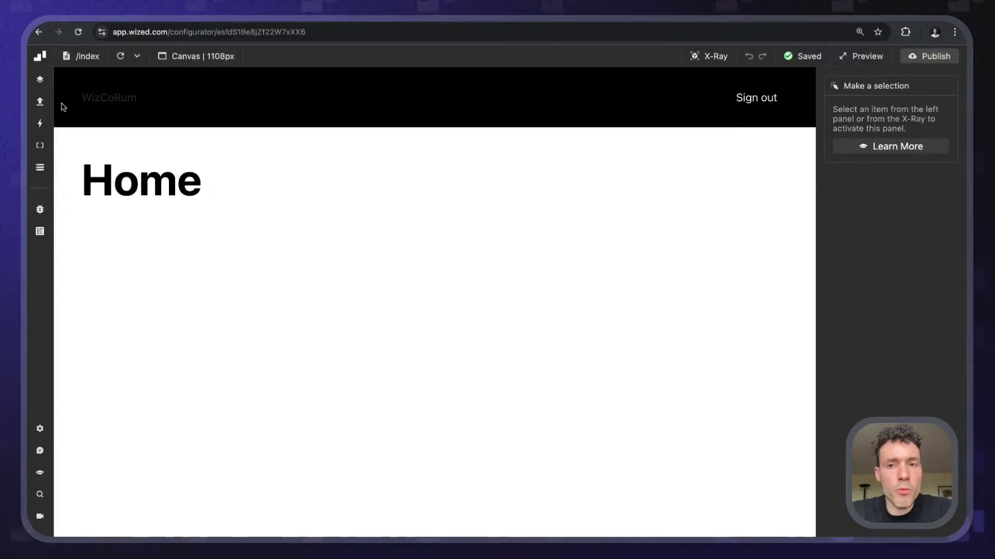
- Inspect the get_user request's settings in the Auth requests folder
{"action": "left_click", "coordinate": [40, 103]}
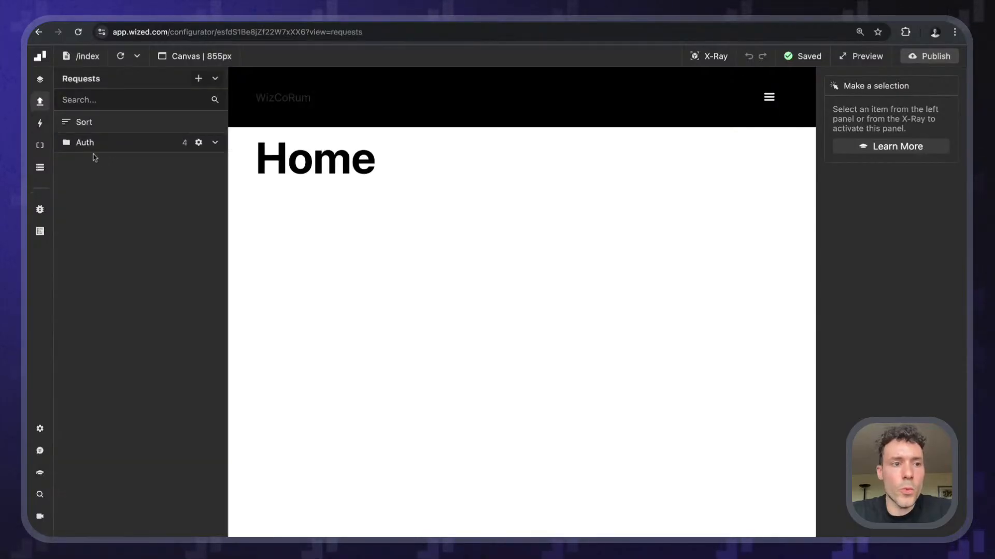
{"action": "left_click", "coordinate": [98, 147]}
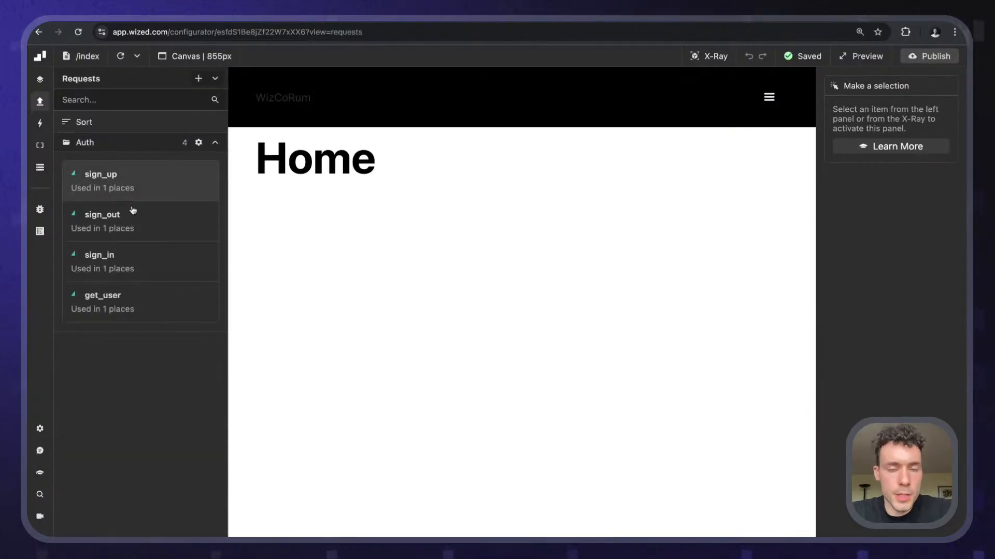
{"action": "left_click", "coordinate": [154, 307]}
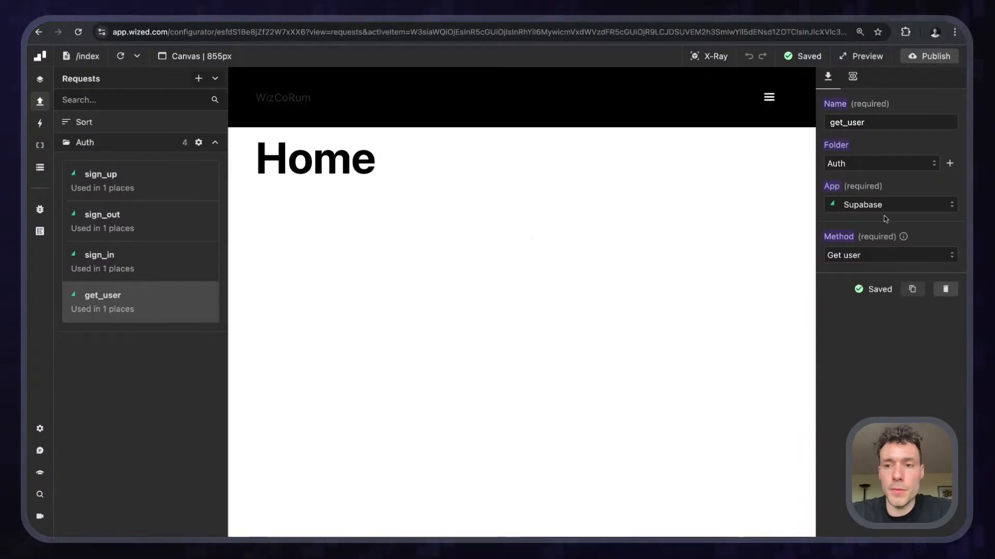
- Review the Auth event Get User On Page Load and its redirect condition in the Function Editor
{"action": "left_click", "coordinate": [40, 123]}
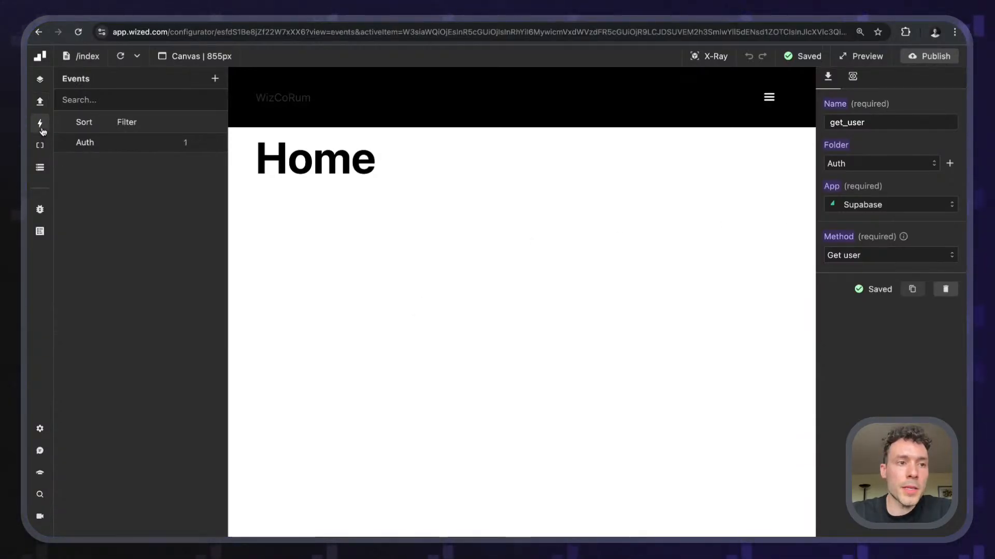
{"action": "left_click", "coordinate": [143, 142]}
{"action": "left_click", "coordinate": [110, 176]}
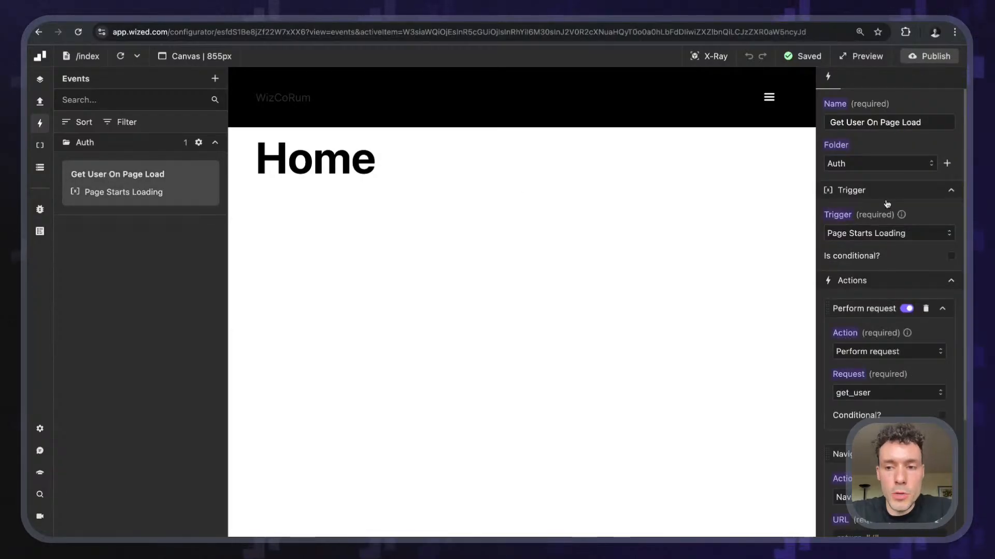
{"action": "scroll", "coordinate": [888, 205], "scroll_direction": "down", "scroll_amount": 1}
{"action": "scroll", "coordinate": [888, 207], "scroll_direction": "down", "scroll_amount": 5}
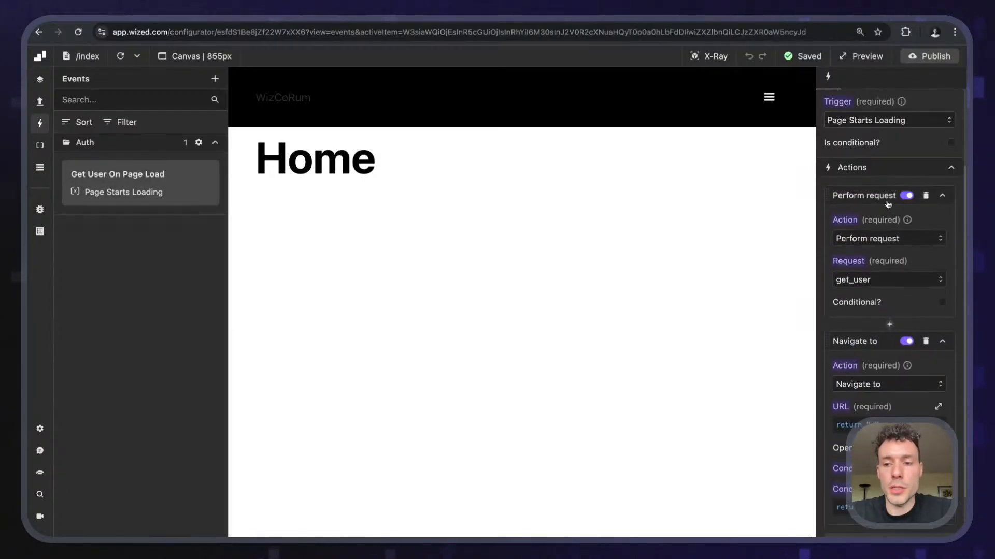
{"action": "scroll", "coordinate": [879, 253], "scroll_direction": "up", "scroll_amount": 5}
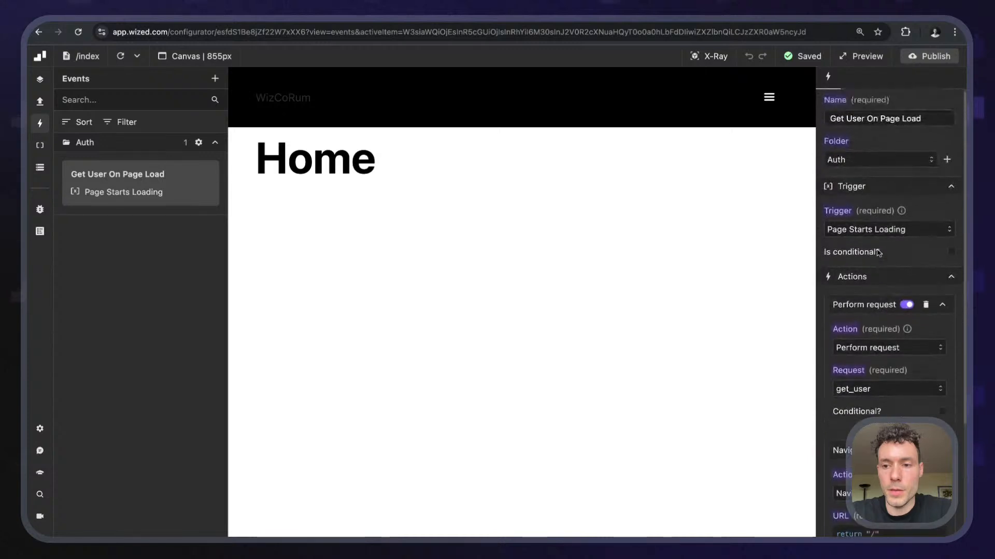
{"action": "scroll", "coordinate": [883, 412], "scroll_direction": "down", "scroll_amount": 10}
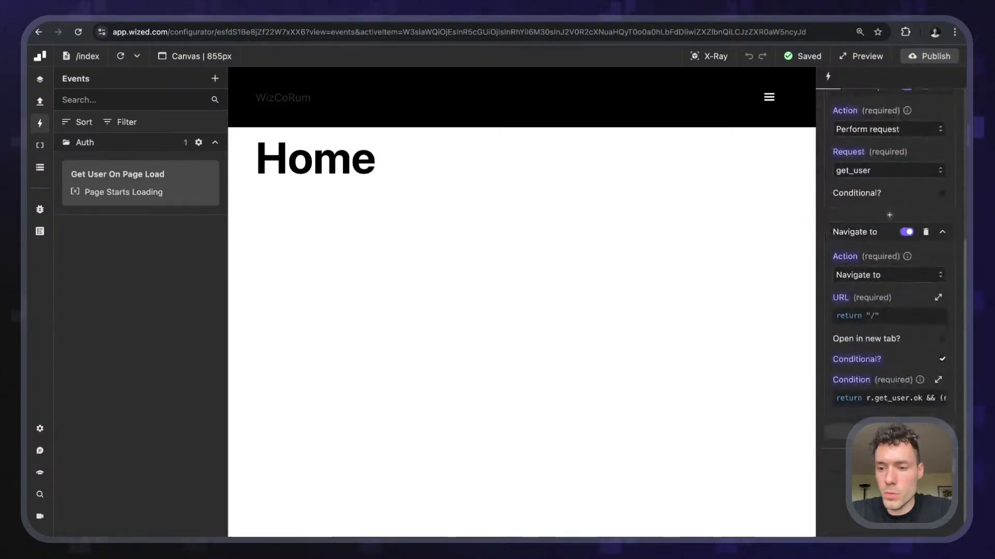
{"action": "left_click", "coordinate": [883, 397]}
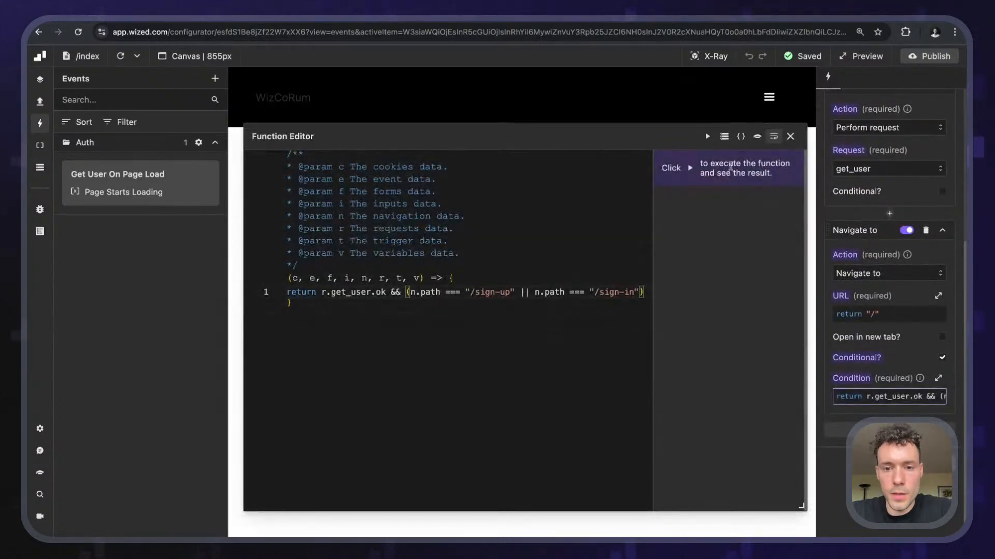
{"action": "left_click", "coordinate": [807, 122]}
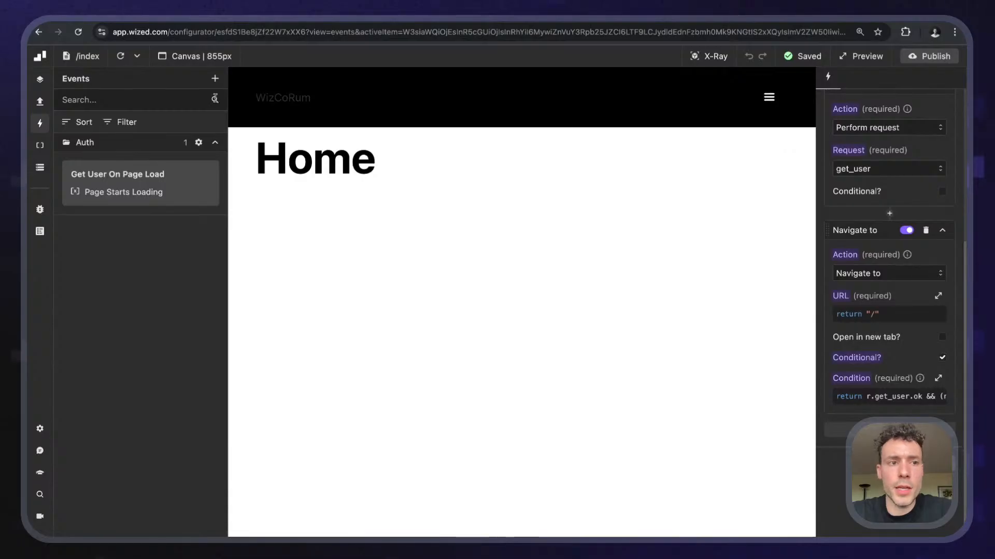
{"action": "left_click", "coordinate": [73, 61]}
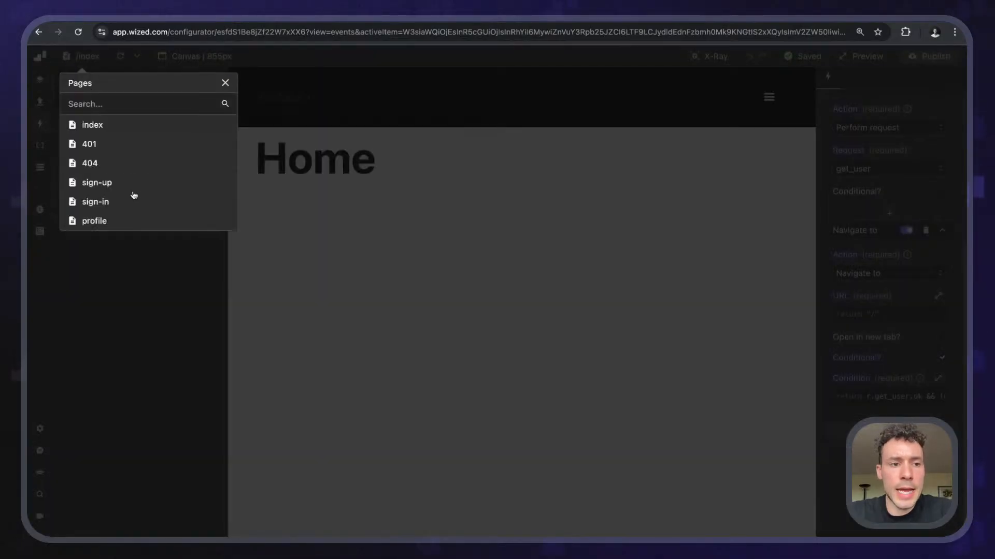
- Preview the sign-up and sign-in pages, then switch the canvas to /profile and open the data store
{"action": "left_click", "coordinate": [122, 187]}
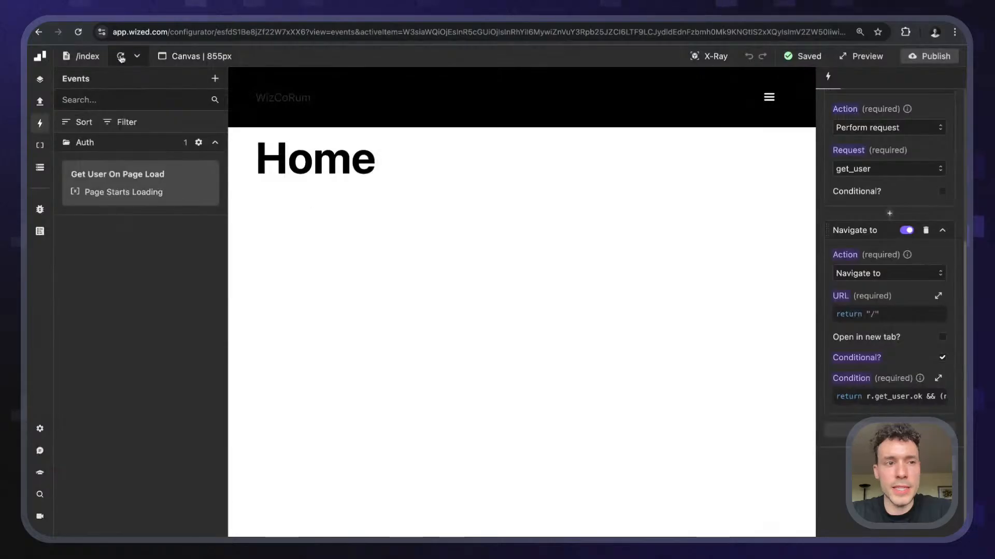
{"action": "left_click", "coordinate": [89, 58]}
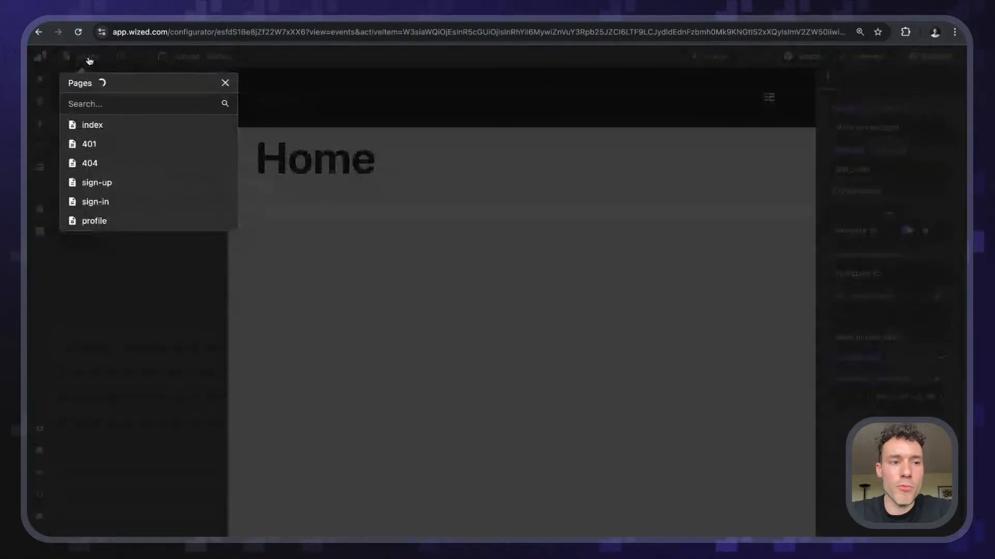
{"action": "left_click", "coordinate": [97, 202]}
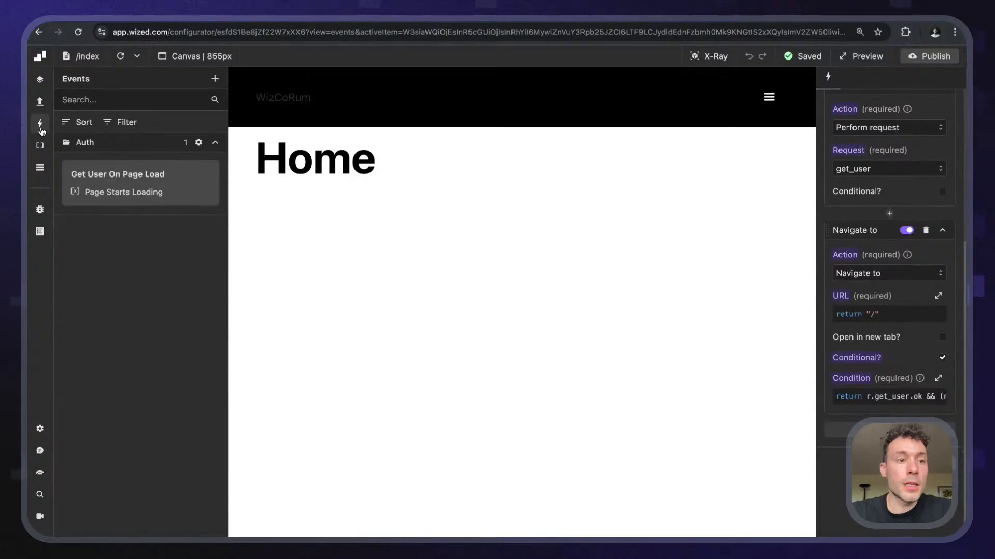
{"action": "left_click", "coordinate": [83, 56]}
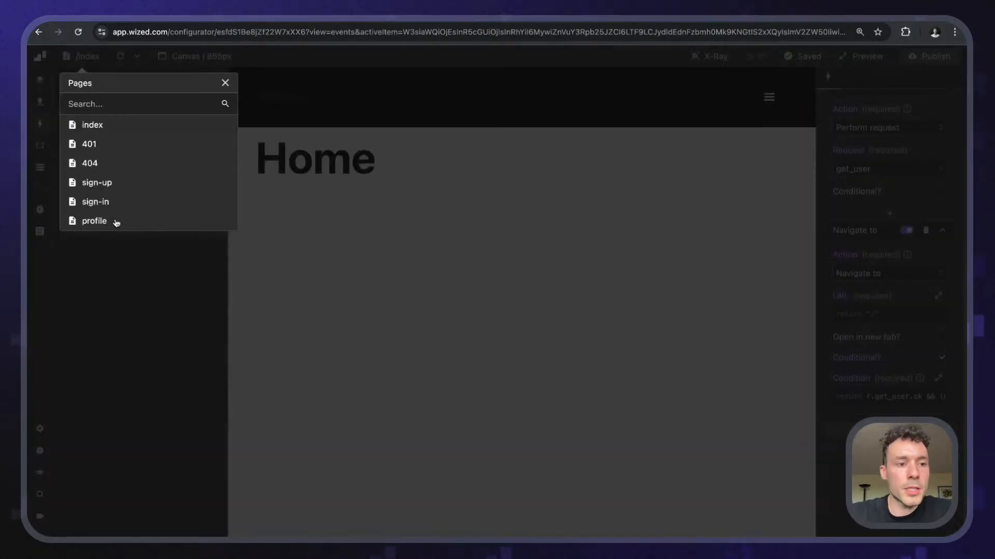
{"action": "left_click", "coordinate": [95, 222]}
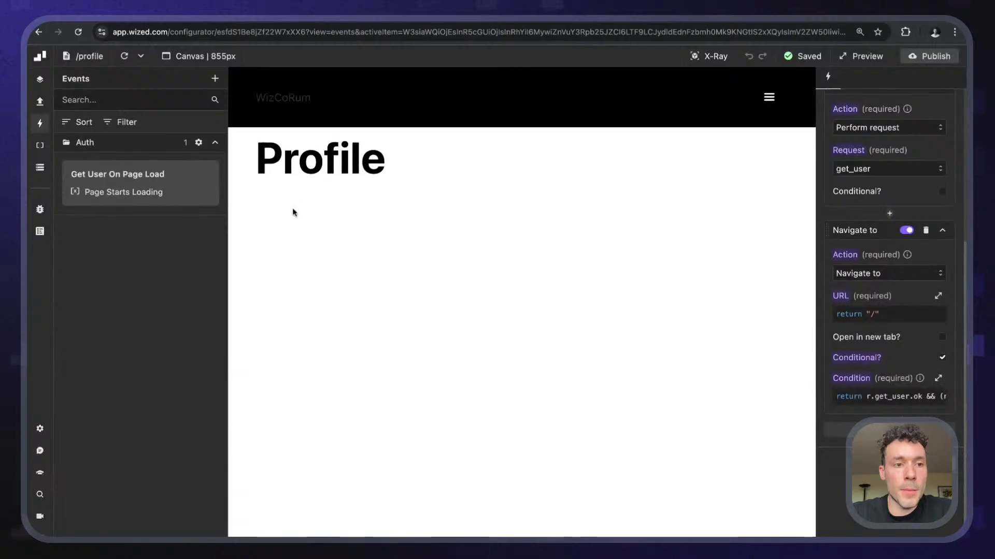
{"action": "left_click", "coordinate": [39, 129]}
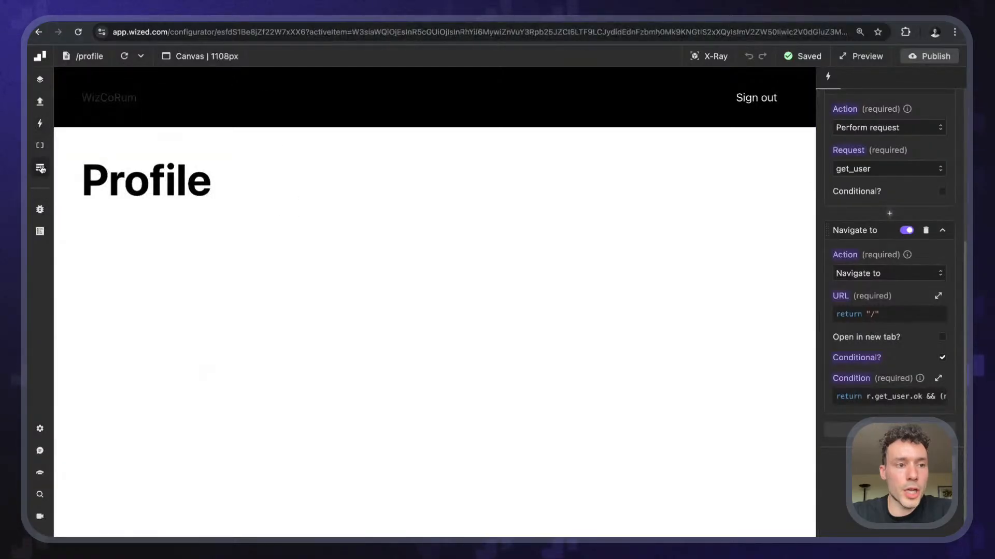
{"action": "left_click", "coordinate": [40, 167]}
- Pop the data store out into a floating window, expand the requests data, and resize it
{"action": "left_click", "coordinate": [215, 79]}
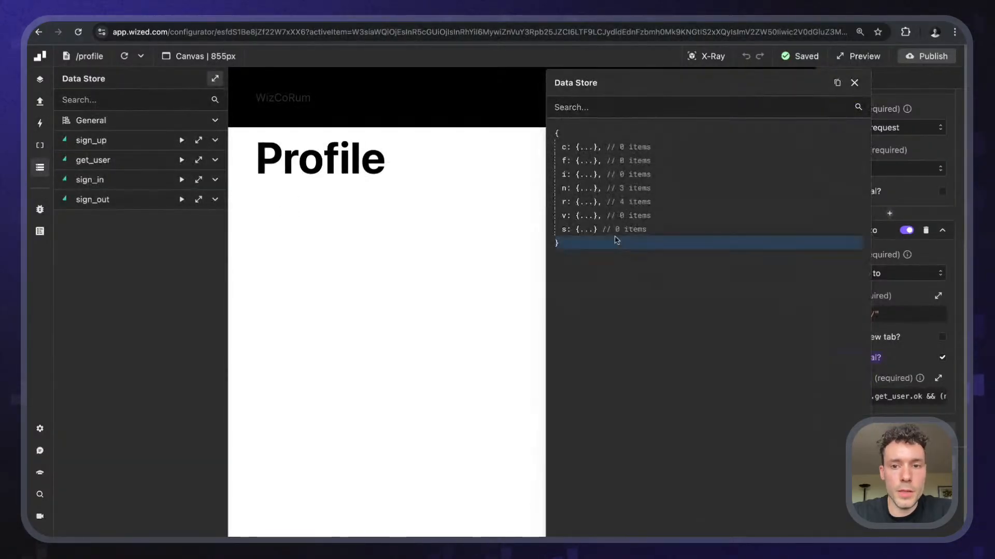
{"action": "left_click", "coordinate": [592, 204]}
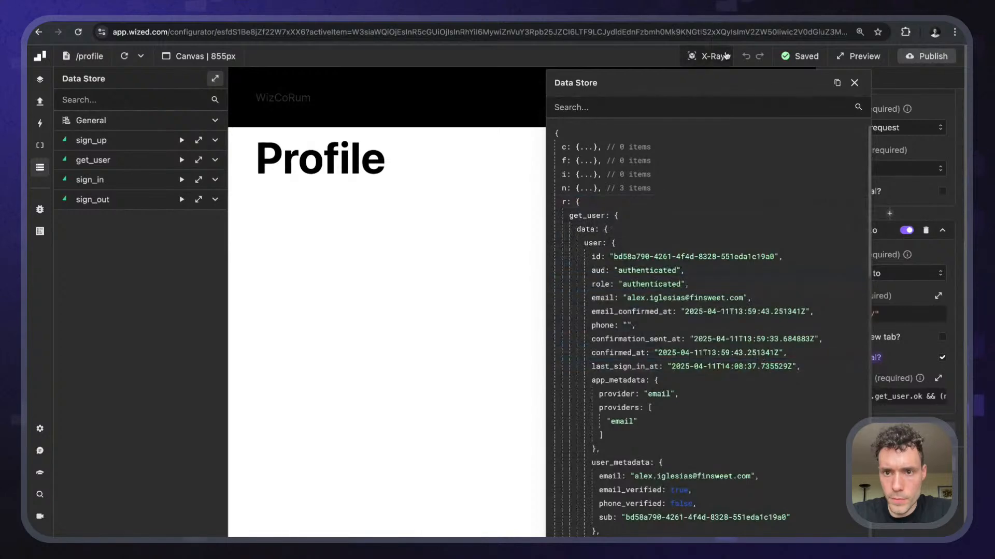
{"action": "mouse_move", "coordinate": [716, 80]}
{"action": "left_mouse_down"}
{"action": "mouse_move", "coordinate": [696, 67]}
{"action": "mouse_move", "coordinate": [590, 56]}
{"action": "mouse_move", "coordinate": [610, 56]}
{"action": "left_mouse_up"}
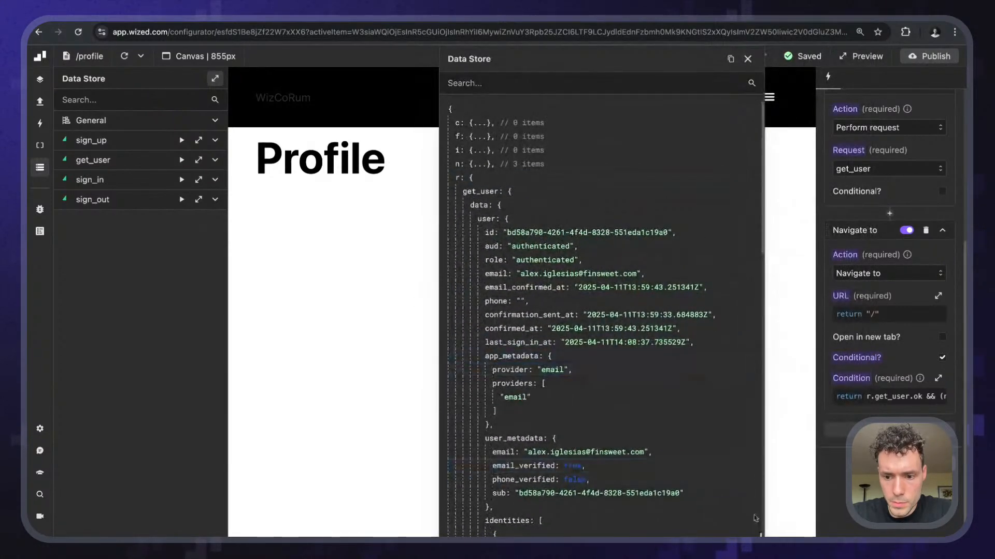
{"action": "left_click_drag", "start_coordinate": [762, 536], "coordinate": [702, 477]}
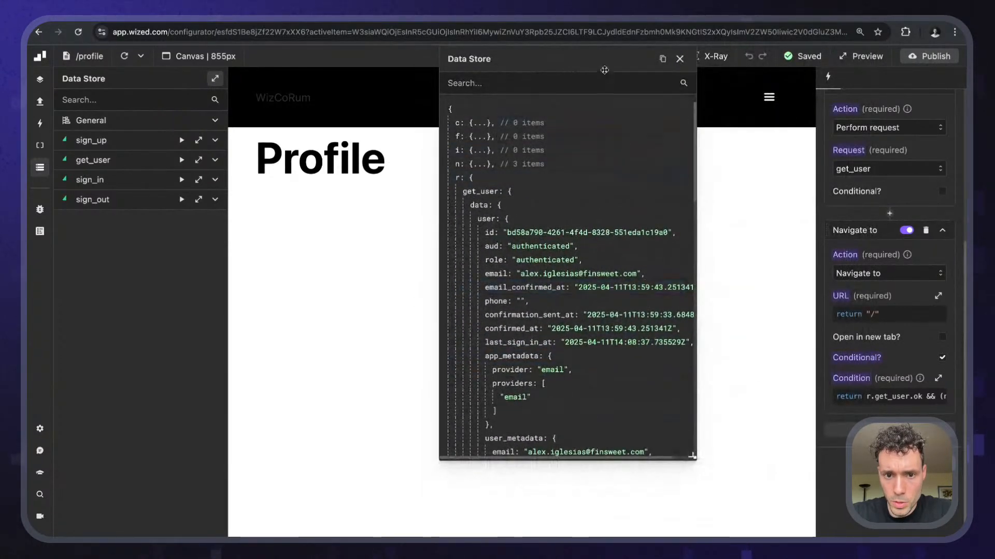
{"action": "left_click_drag", "start_coordinate": [604, 68], "coordinate": [753, 85]}
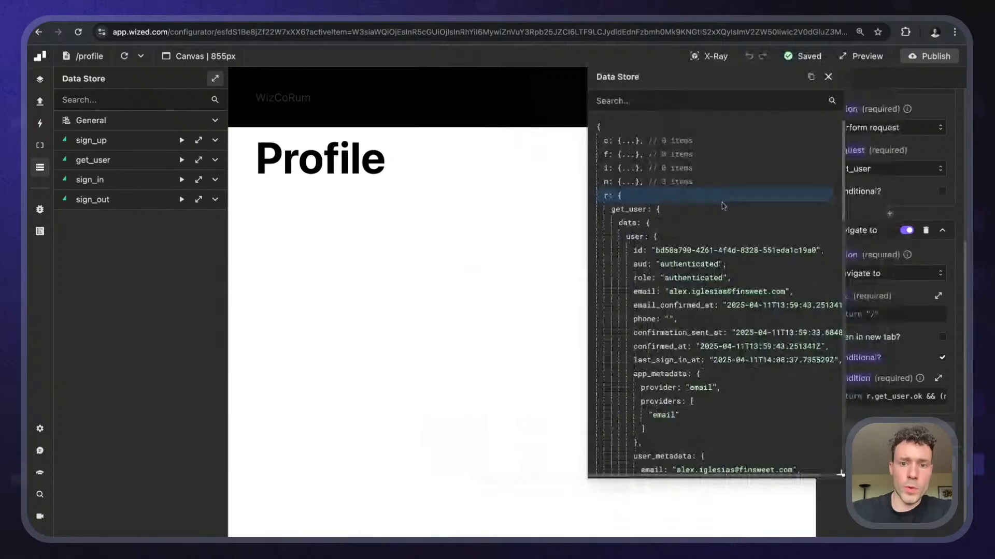
- Scroll through the get_user user object: id, role, metadata and identities
{"action": "scroll", "coordinate": [723, 206], "scroll_direction": "down", "scroll_amount": 3}
{"action": "scroll", "coordinate": [674, 197], "scroll_direction": "up", "scroll_amount": 2}
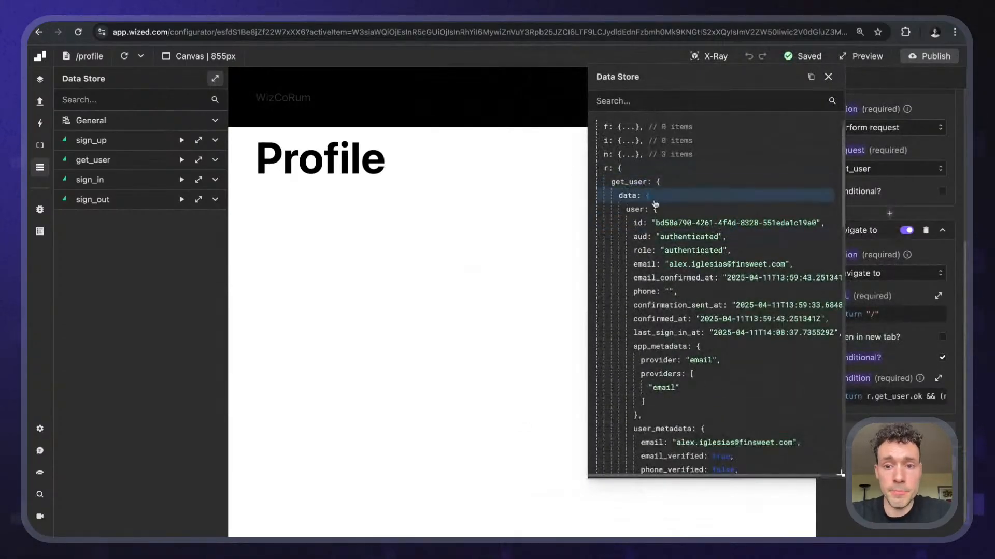
{"action": "scroll", "coordinate": [678, 221], "scroll_direction": "down", "scroll_amount": 1}
{"action": "scroll", "coordinate": [678, 222], "scroll_direction": "down", "scroll_amount": 1}
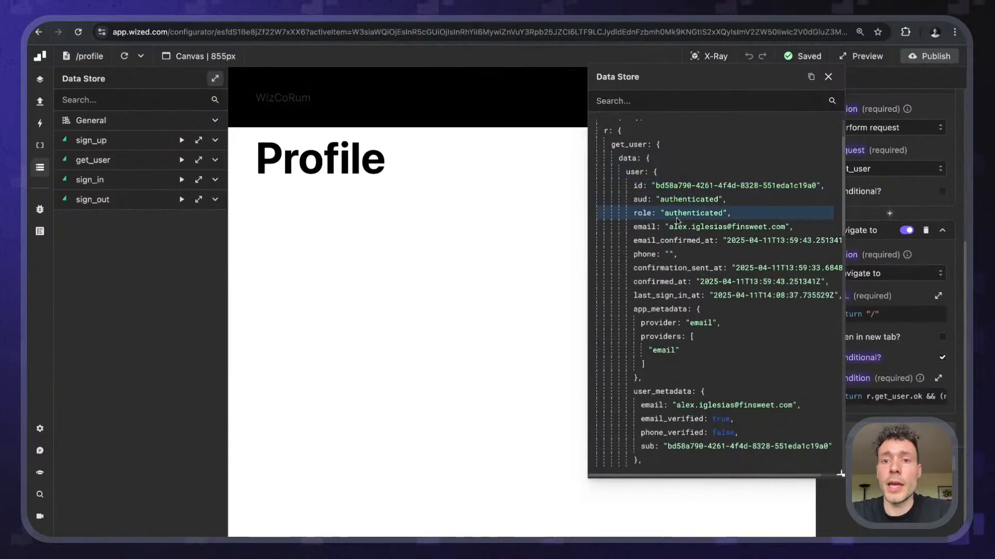
{"action": "scroll", "coordinate": [677, 221], "scroll_direction": "down", "scroll_amount": 1}
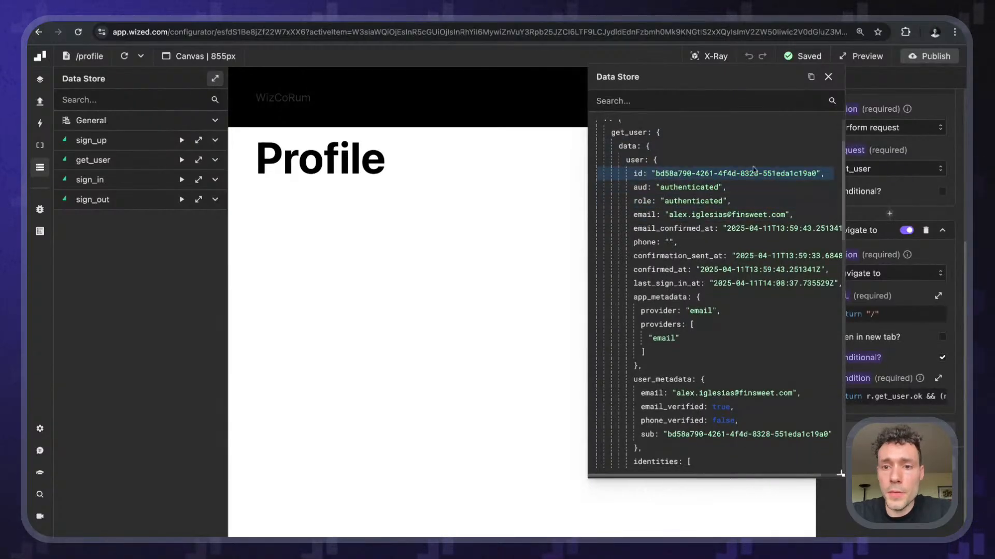
{"action": "scroll", "coordinate": [751, 187], "scroll_direction": "down", "scroll_amount": 4}
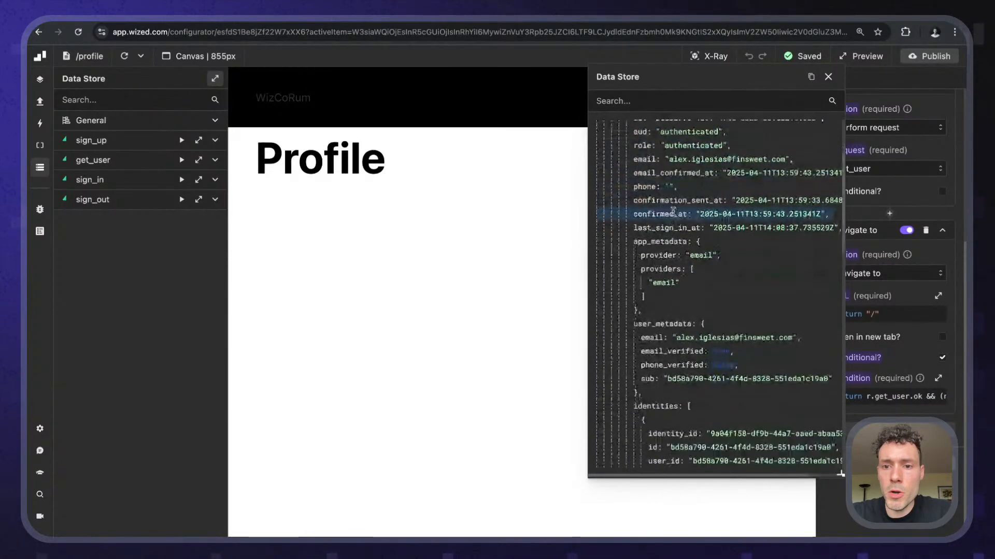
{"action": "scroll", "coordinate": [694, 243], "scroll_direction": "down", "scroll_amount": 2}
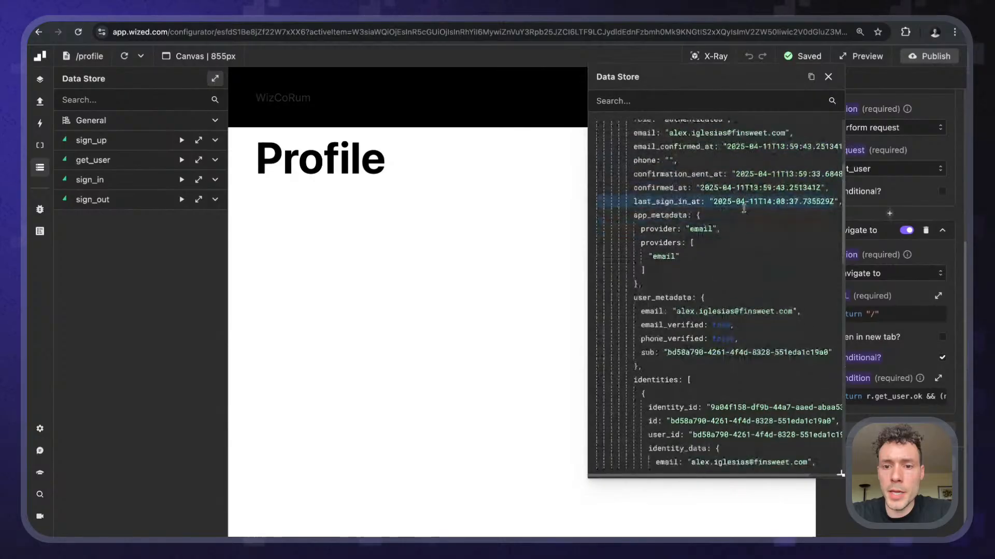
{"action": "scroll", "coordinate": [695, 249], "scroll_direction": "down", "scroll_amount": 12}
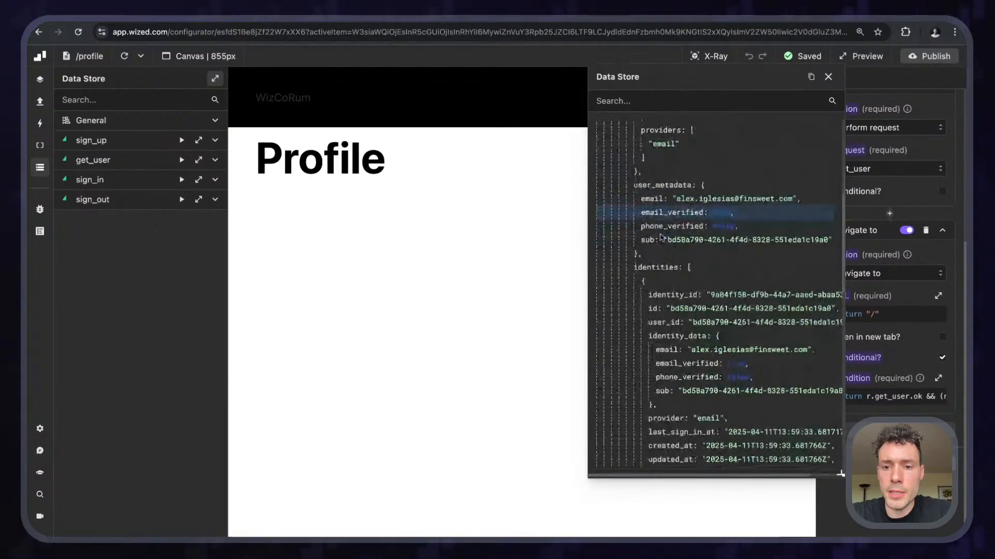
{"action": "scroll", "coordinate": [663, 265], "scroll_direction": "down", "scroll_amount": 2}
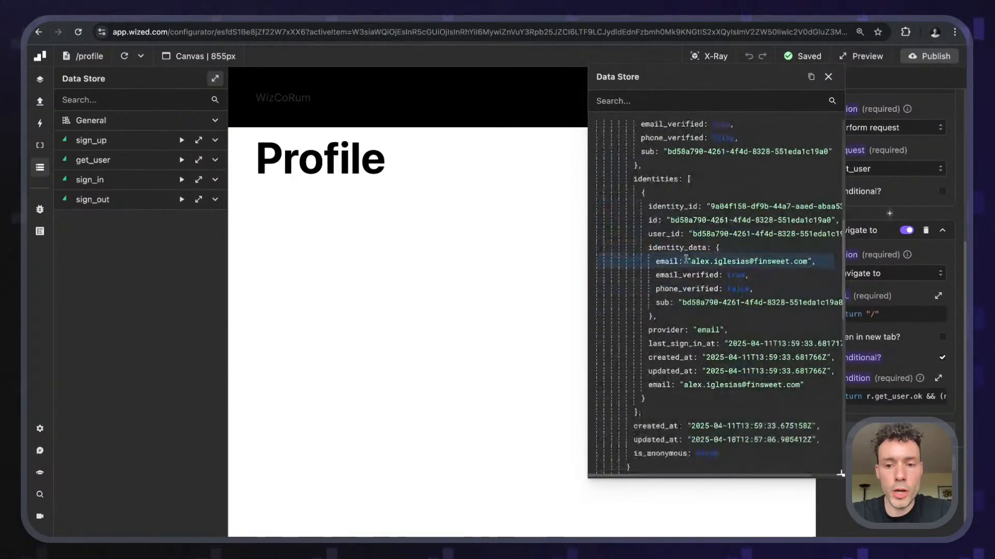
{"action": "scroll", "coordinate": [680, 259], "scroll_direction": "down", "scroll_amount": 6}
{"action": "scroll", "coordinate": [681, 259], "scroll_direction": "down", "scroll_amount": 4}
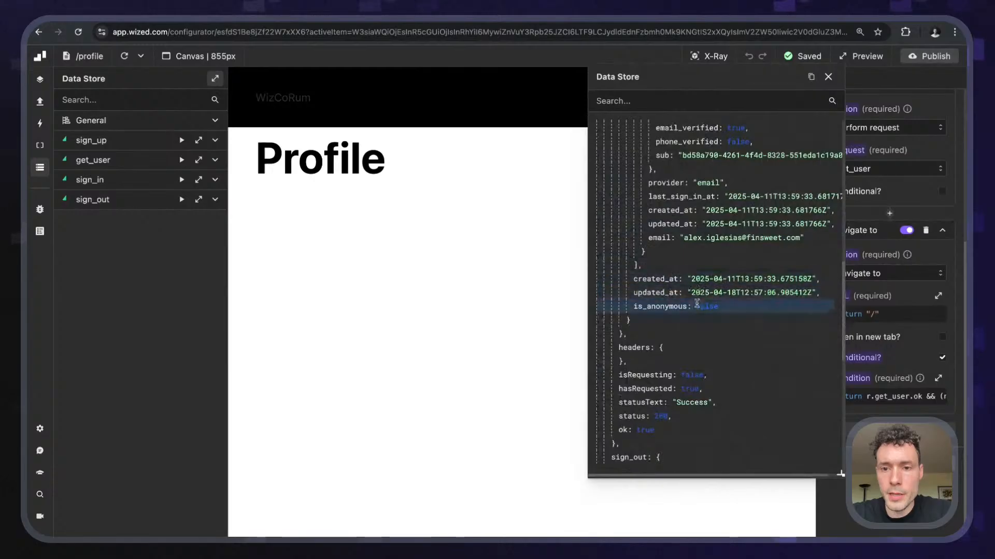
{"action": "scroll", "coordinate": [692, 305], "scroll_direction": "up", "scroll_amount": 10}
{"action": "scroll", "coordinate": [695, 310], "scroll_direction": "up", "scroll_amount": 8}
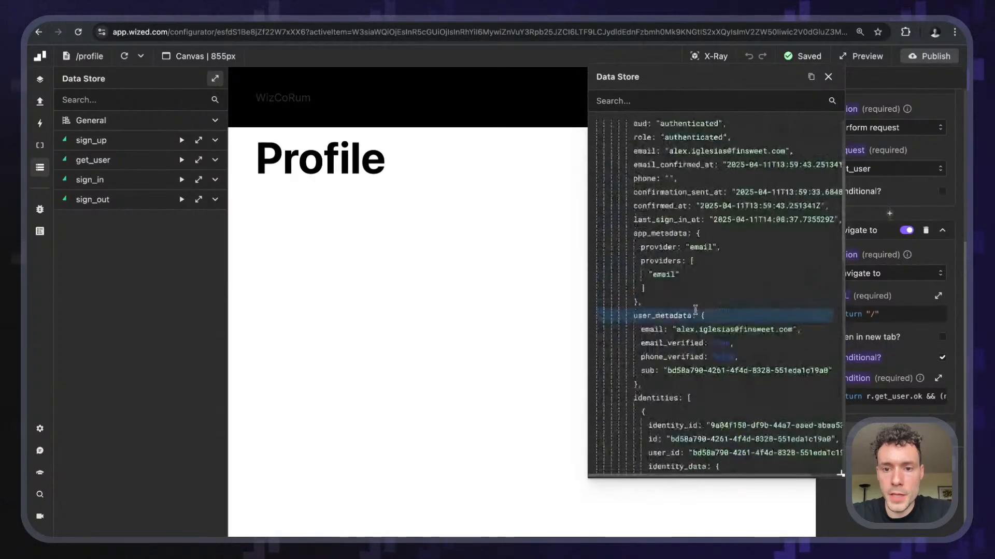
{"action": "scroll", "coordinate": [695, 309], "scroll_direction": "down", "scroll_amount": 4}
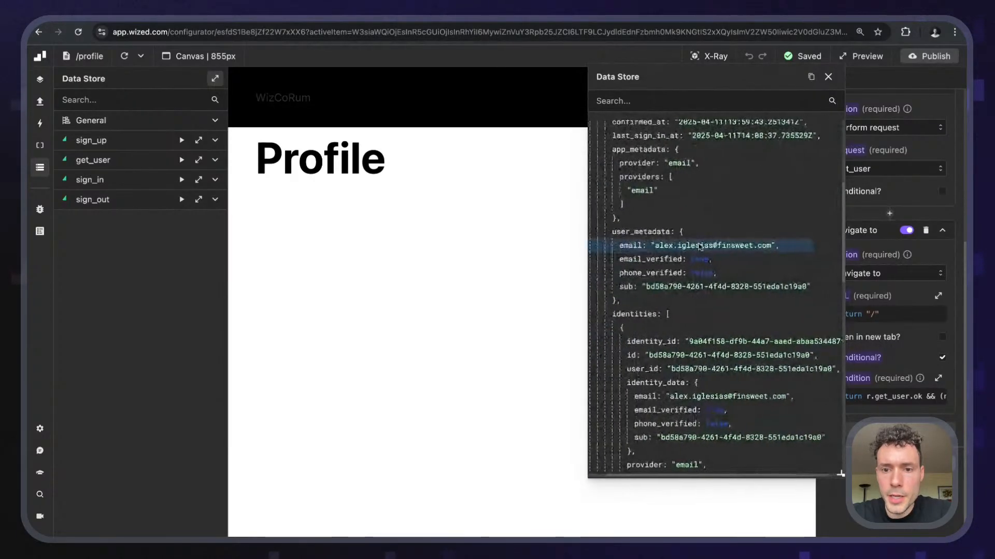
{"action": "scroll", "coordinate": [671, 237], "scroll_direction": "up", "scroll_amount": 6}
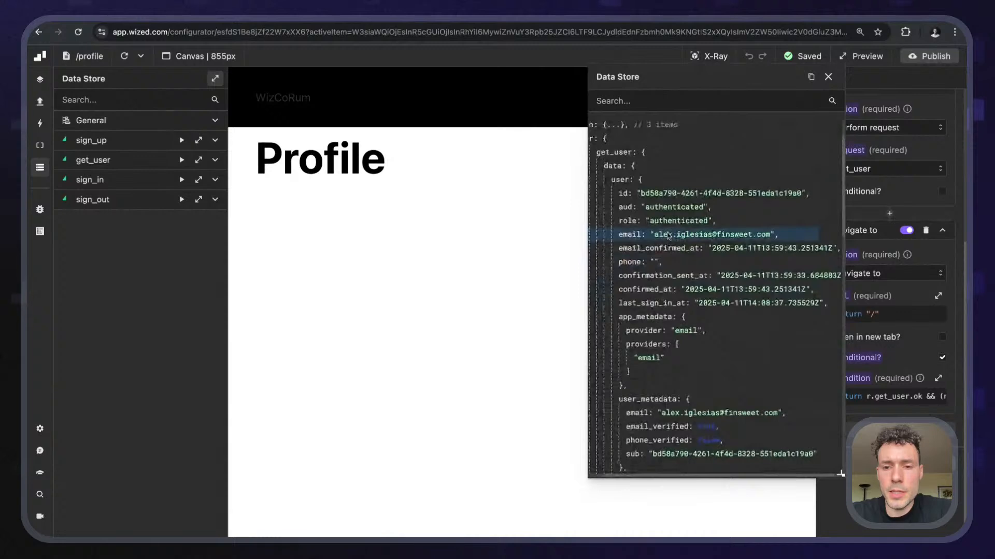
{"action": "scroll", "coordinate": [714, 295], "scroll_direction": "down", "scroll_amount": 12}
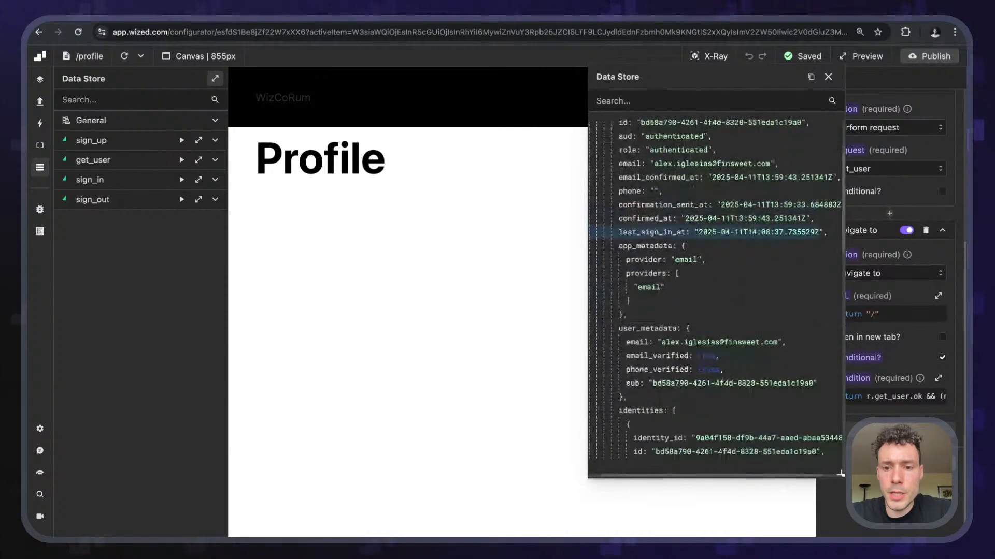
{"action": "scroll", "coordinate": [707, 227], "scroll_direction": "up", "scroll_amount": 10}
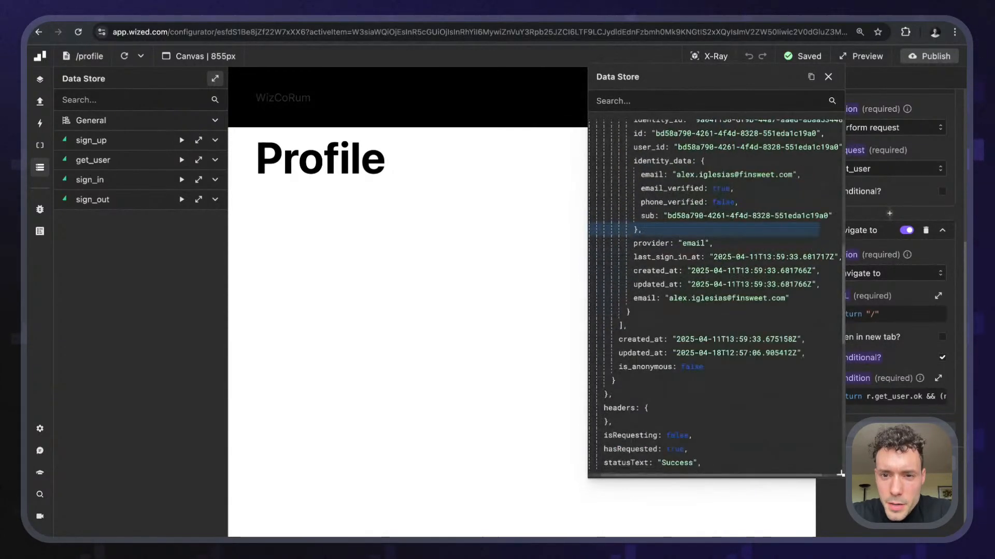
{"action": "scroll", "coordinate": [704, 249], "scroll_direction": "up", "scroll_amount": 3}
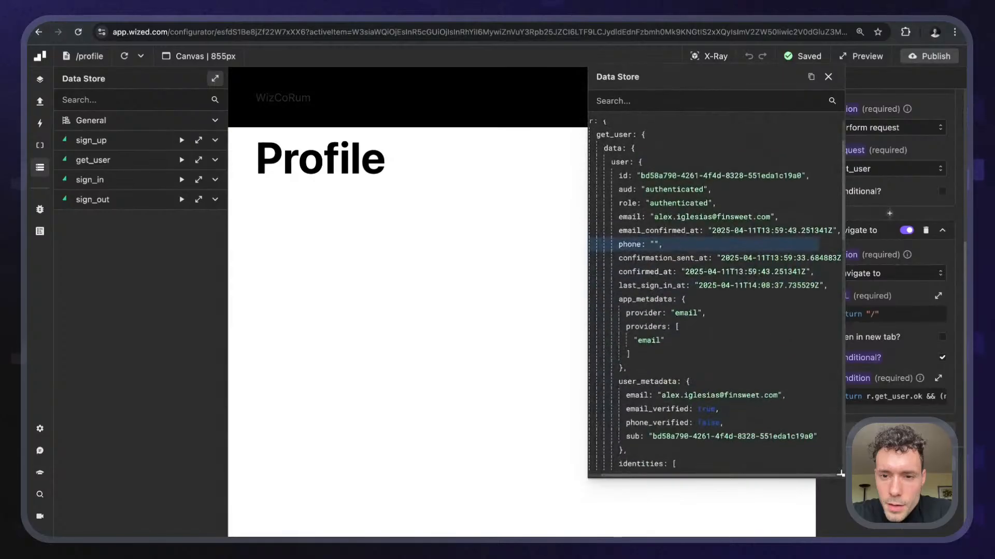
{"action": "scroll", "coordinate": [705, 245], "scroll_direction": "down", "scroll_amount": 6}
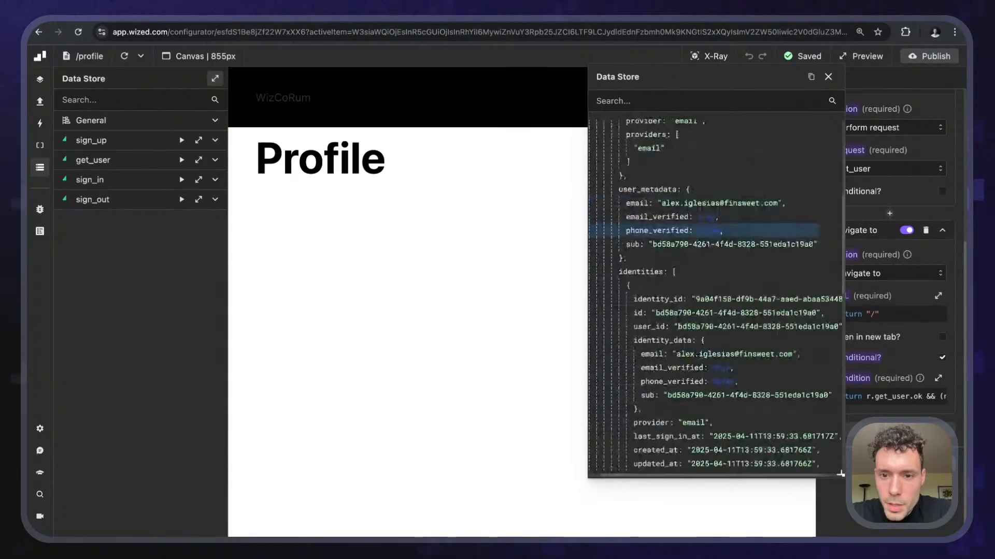
{"action": "scroll", "coordinate": [704, 231], "scroll_direction": "down", "scroll_amount": 5}
{"action": "scroll", "coordinate": [705, 231], "scroll_direction": "up", "scroll_amount": 1}
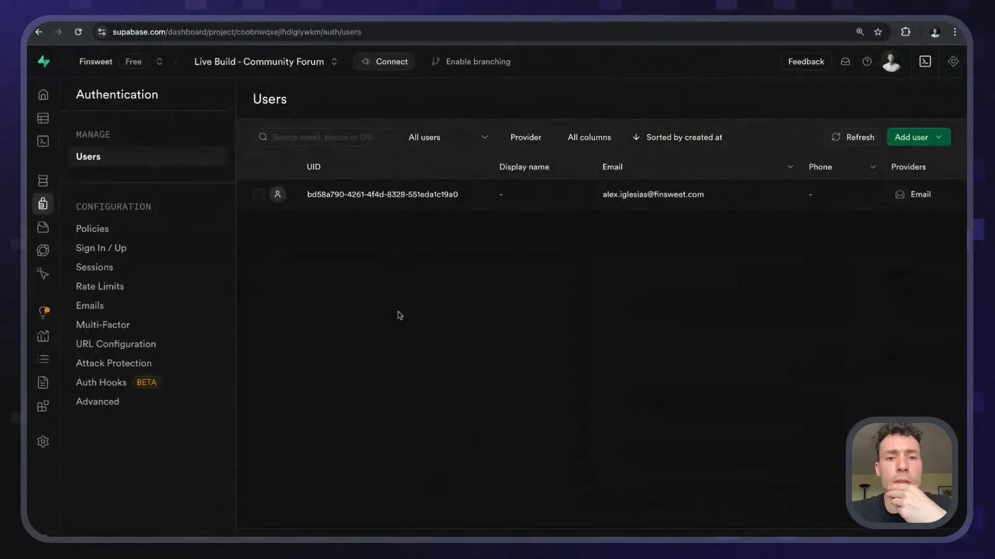
- Open the registered user's details and scroll through their Raw JSON record
{"action": "left_click", "coordinate": [512, 196]}
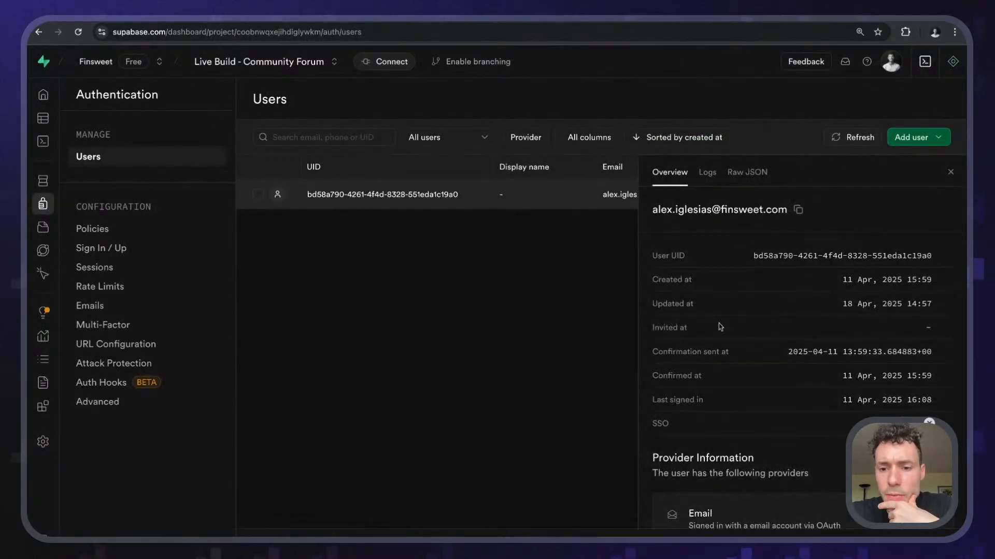
{"action": "scroll", "coordinate": [720, 326], "scroll_direction": "down", "scroll_amount": 5}
{"action": "scroll", "coordinate": [653, 273], "scroll_direction": "up", "scroll_amount": 5}
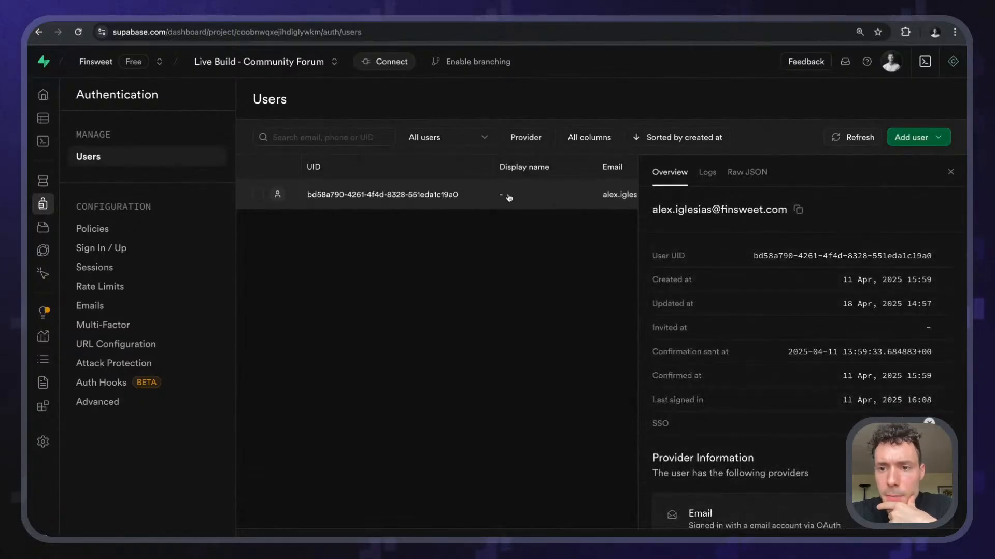
{"action": "left_click", "coordinate": [759, 171]}
{"action": "scroll", "coordinate": [735, 288], "scroll_direction": "down", "scroll_amount": 4}
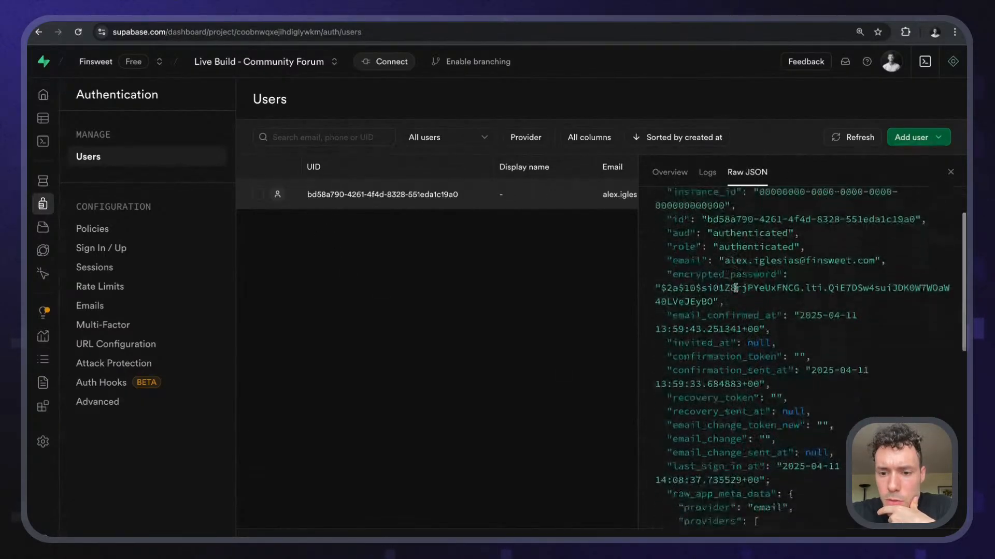
{"action": "scroll", "coordinate": [735, 288], "scroll_direction": "down", "scroll_amount": 4}
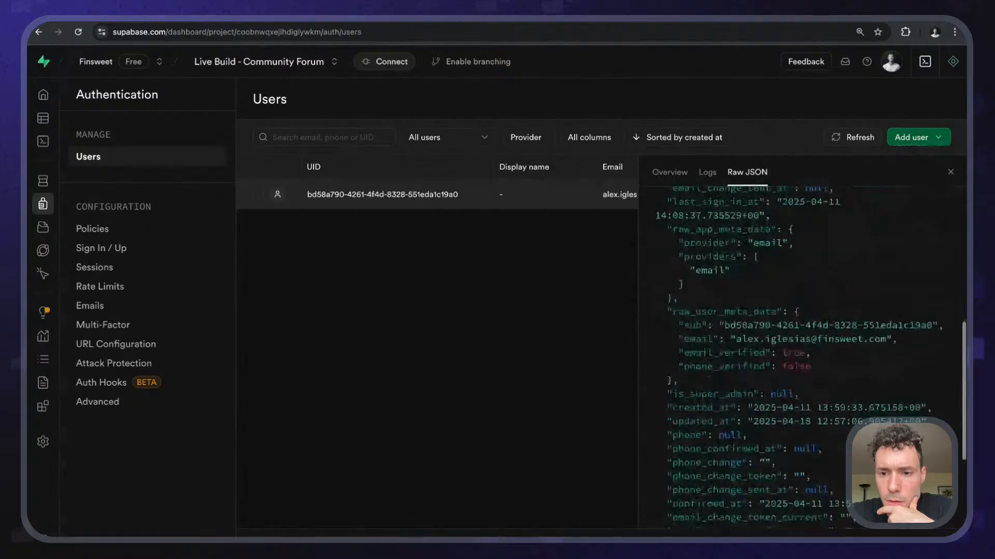
{"action": "scroll", "coordinate": [808, 352], "scroll_direction": "down", "scroll_amount": 3}
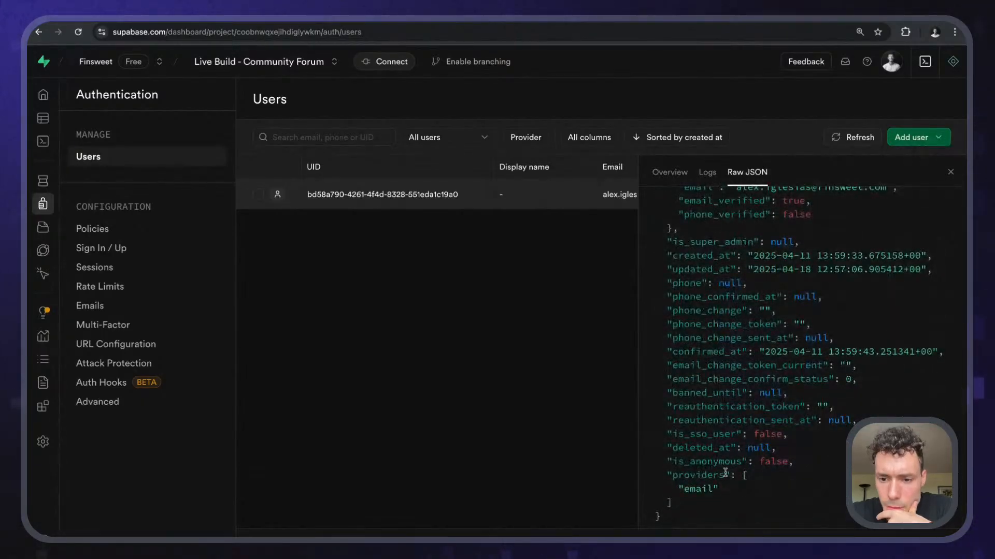
{"action": "scroll", "coordinate": [723, 479], "scroll_direction": "up", "scroll_amount": 3}
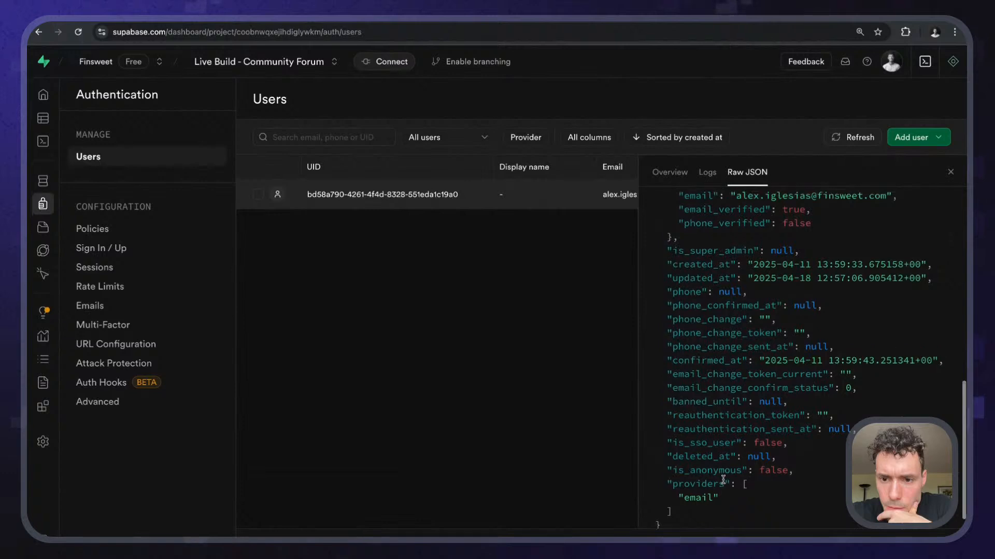
{"action": "scroll", "coordinate": [723, 479], "scroll_direction": "up", "scroll_amount": 6}
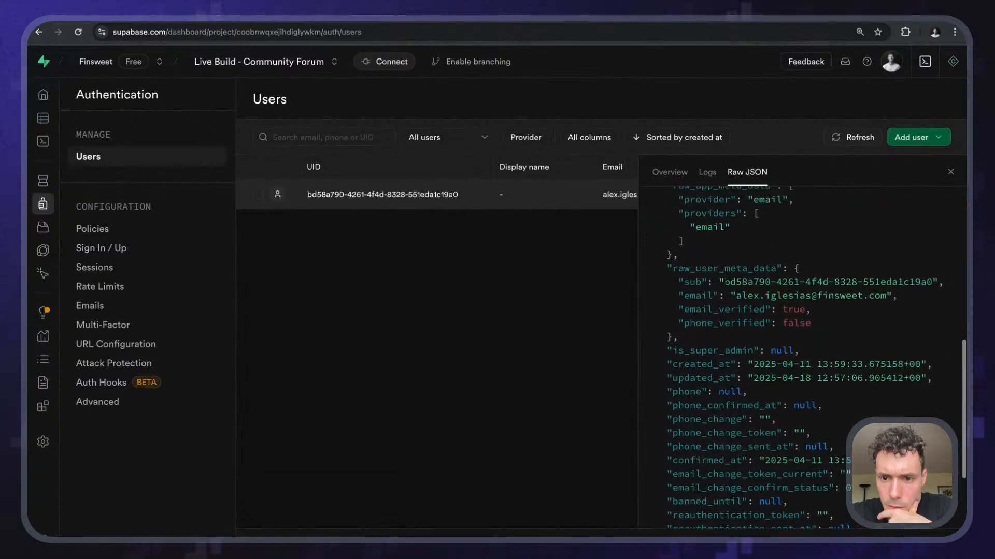
{"action": "scroll", "coordinate": [723, 480], "scroll_direction": "up", "scroll_amount": 6}
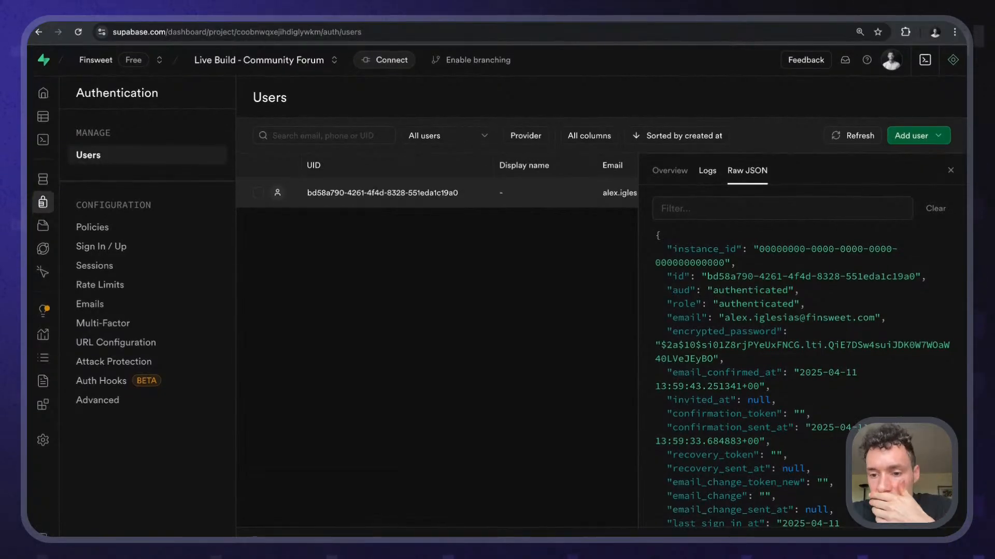
{"action": "scroll", "coordinate": [695, 273], "scroll_direction": "down", "scroll_amount": 2}
{"action": "scroll", "coordinate": [694, 274], "scroll_direction": "down", "scroll_amount": 1}
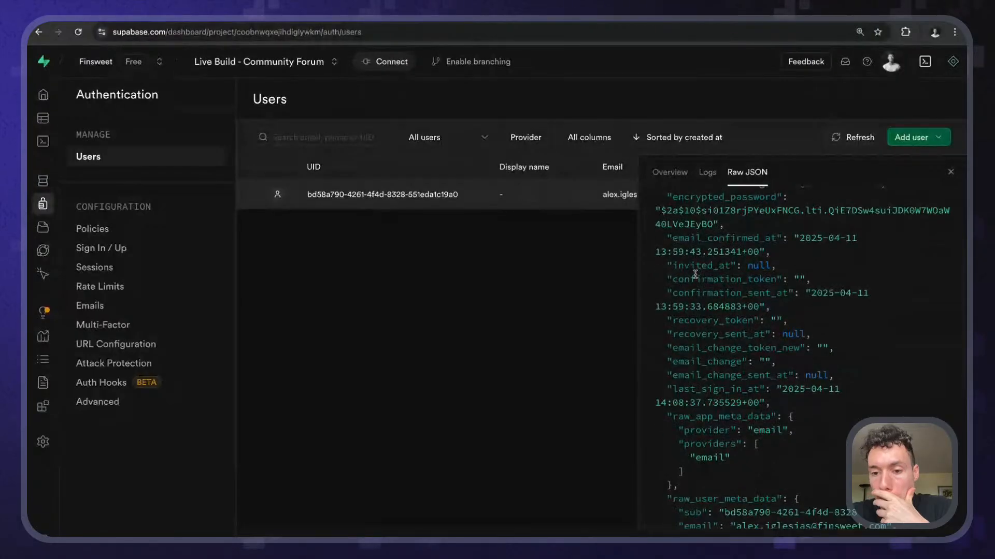
{"action": "scroll", "coordinate": [695, 274], "scroll_direction": "down", "scroll_amount": 3}
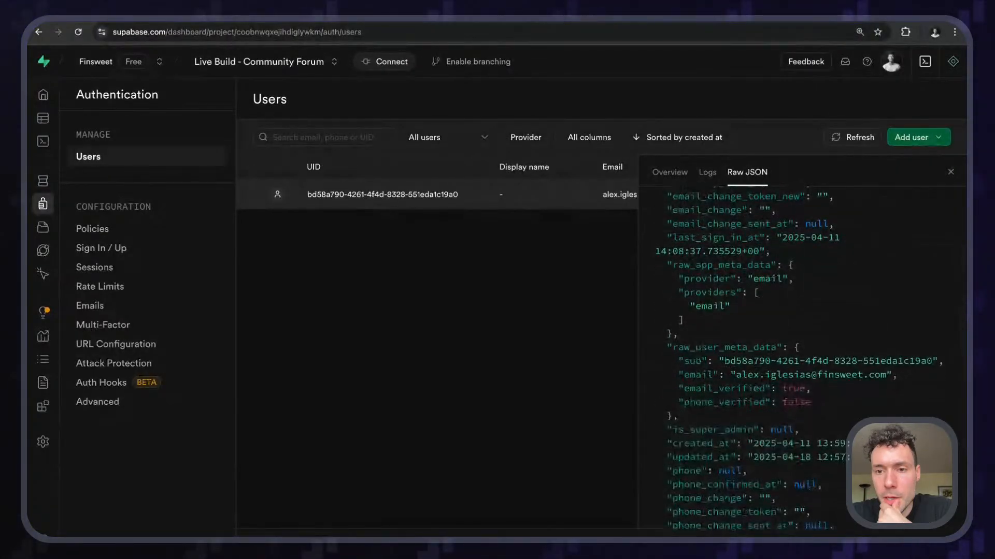
- Check the user's logs and overview, then close the details panel to see all columns
{"action": "left_click", "coordinate": [708, 179]}
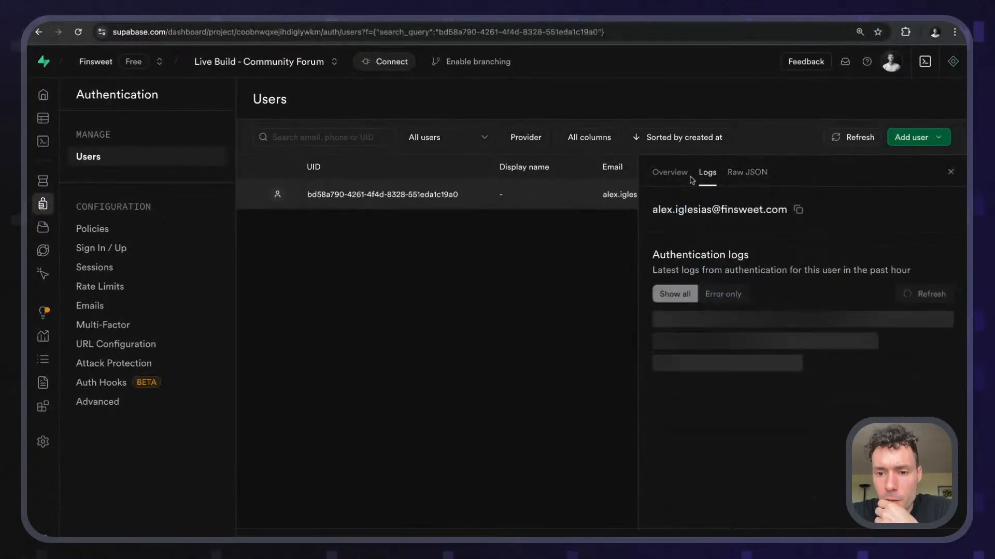
{"action": "left_click", "coordinate": [678, 176]}
{"action": "scroll", "coordinate": [698, 393], "scroll_direction": "down", "scroll_amount": 5}
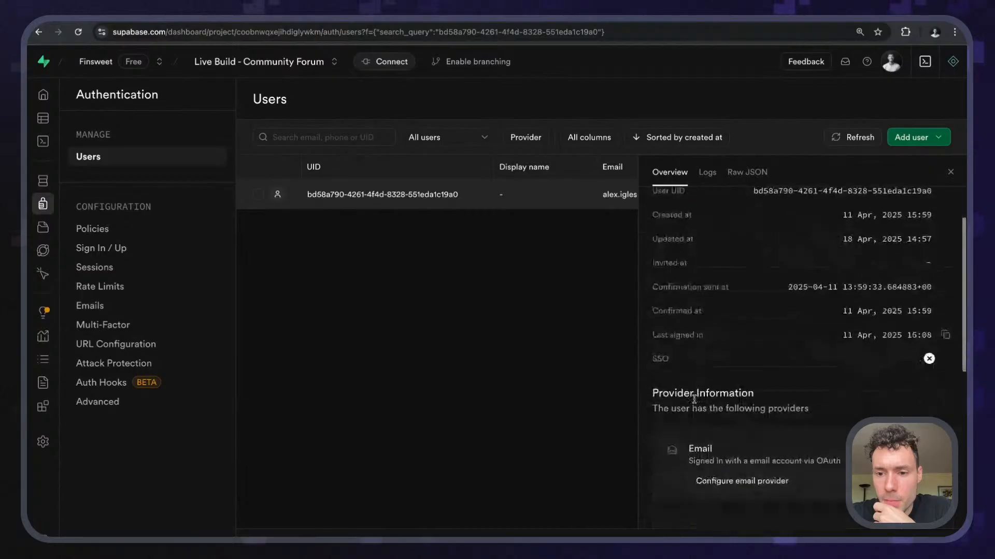
{"action": "scroll", "coordinate": [802, 357], "scroll_direction": "down", "scroll_amount": 2}
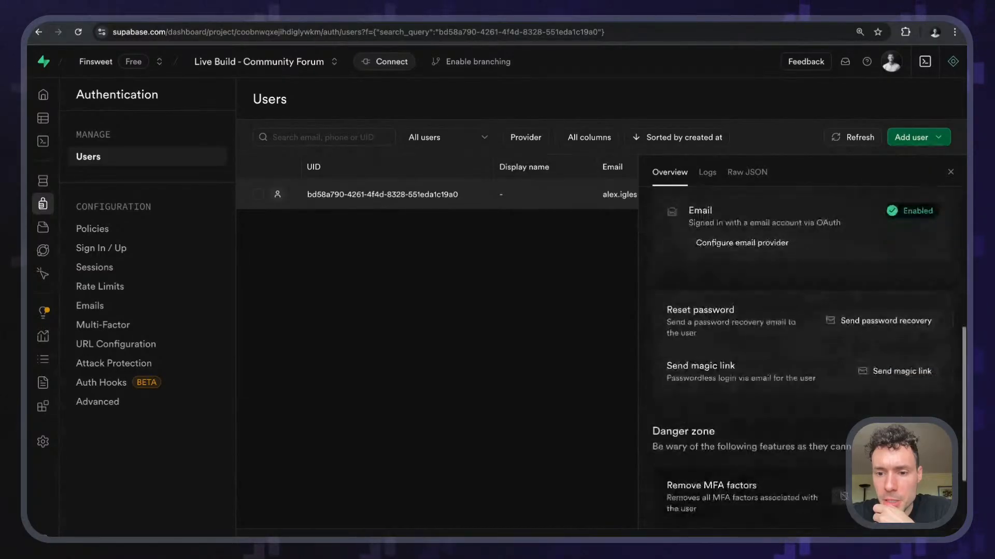
{"action": "scroll", "coordinate": [802, 358], "scroll_direction": "down", "scroll_amount": 2}
{"action": "scroll", "coordinate": [802, 358], "scroll_direction": "up", "scroll_amount": 8}
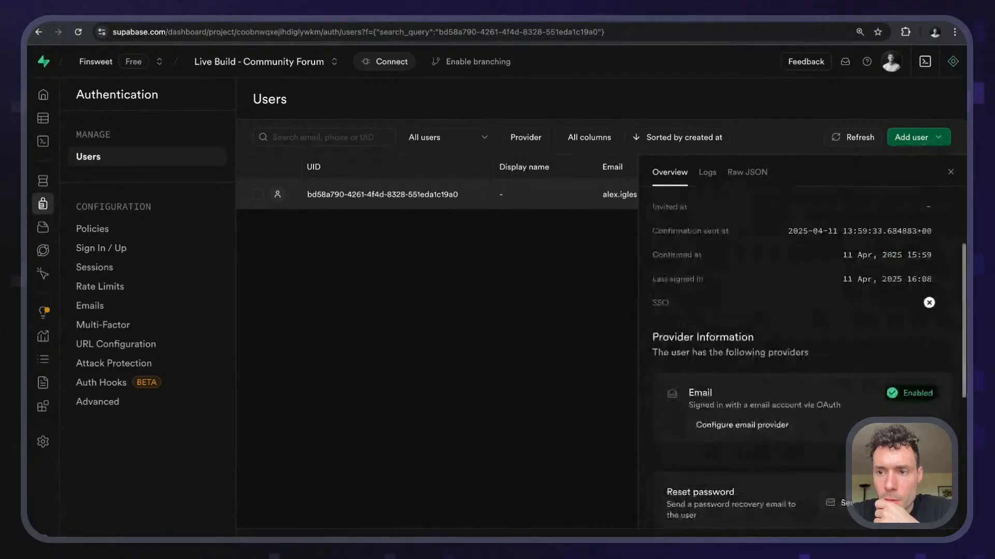
{"action": "left_click", "coordinate": [950, 171]}
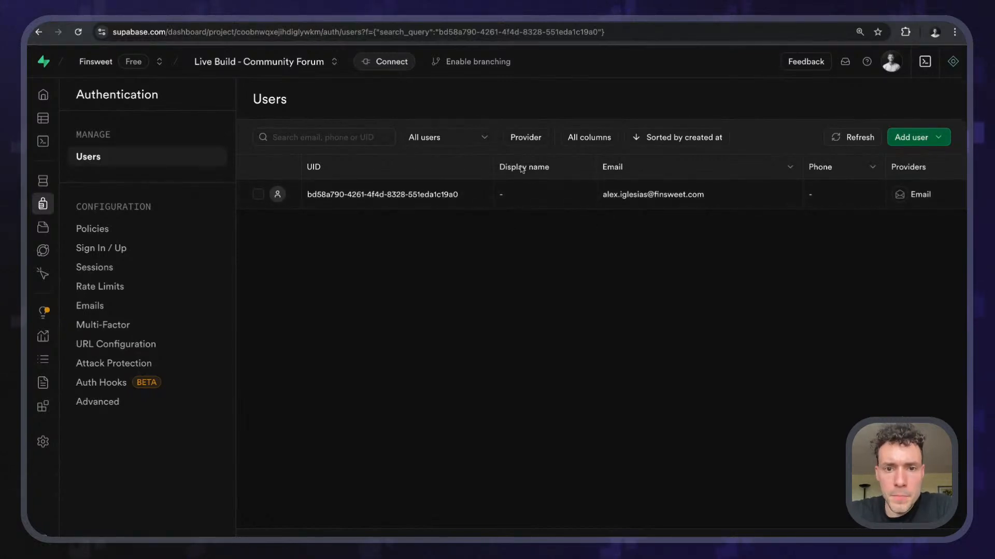
- Reopen the user and scroll their Raw JSON down to the providers list
{"action": "left_click", "coordinate": [280, 199]}
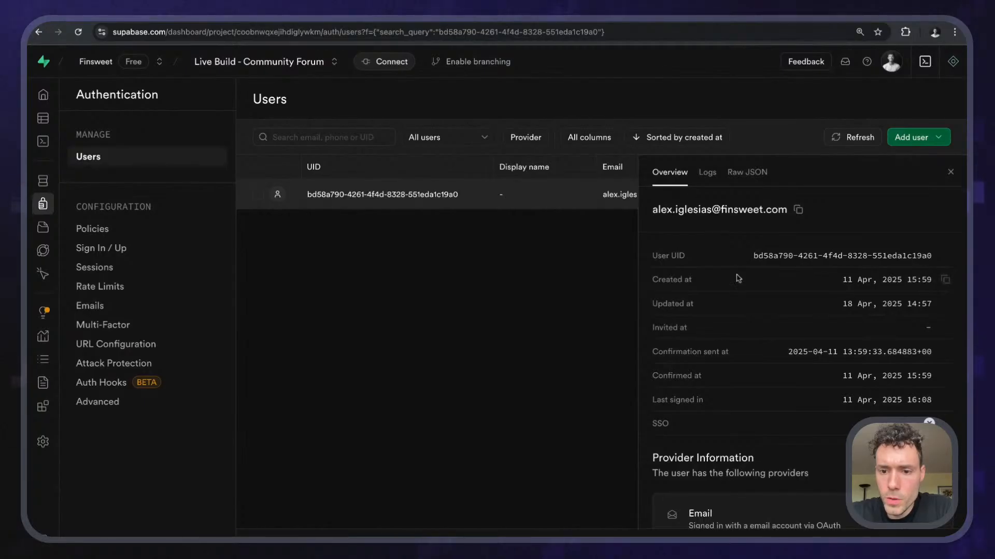
{"action": "scroll", "coordinate": [738, 279], "scroll_direction": "down", "scroll_amount": 5}
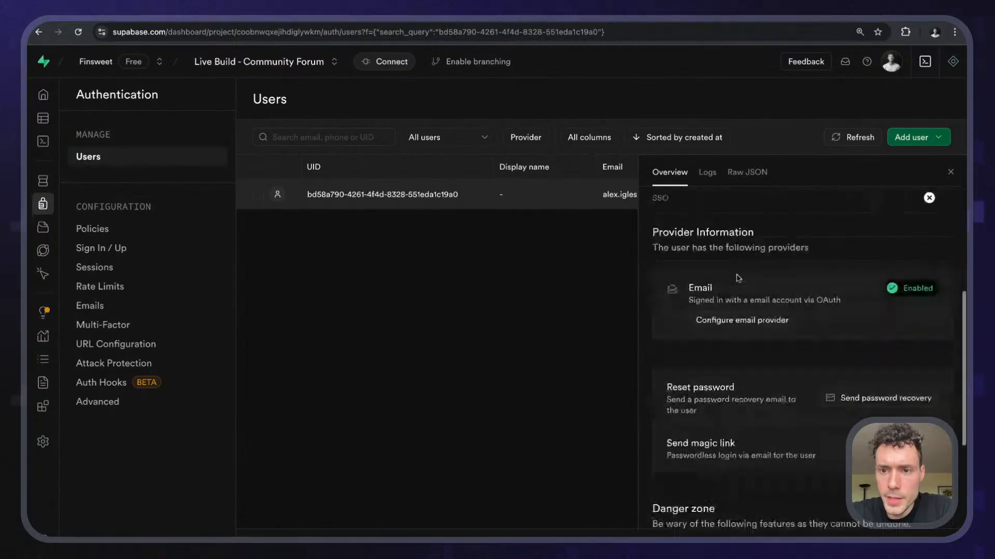
{"action": "scroll", "coordinate": [738, 278], "scroll_direction": "down", "scroll_amount": 2}
{"action": "left_click", "coordinate": [739, 175]}
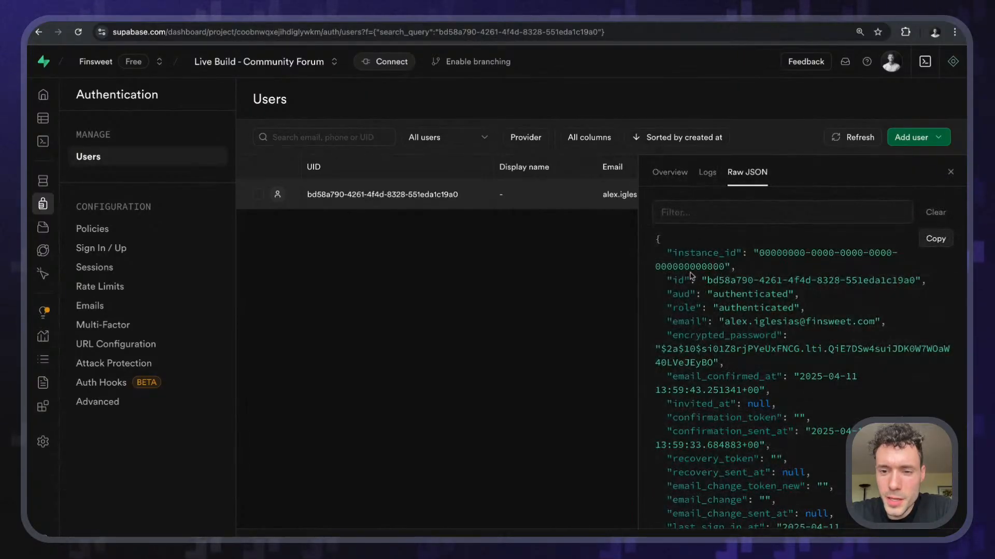
{"action": "scroll", "coordinate": [684, 276], "scroll_direction": "down", "scroll_amount": 4}
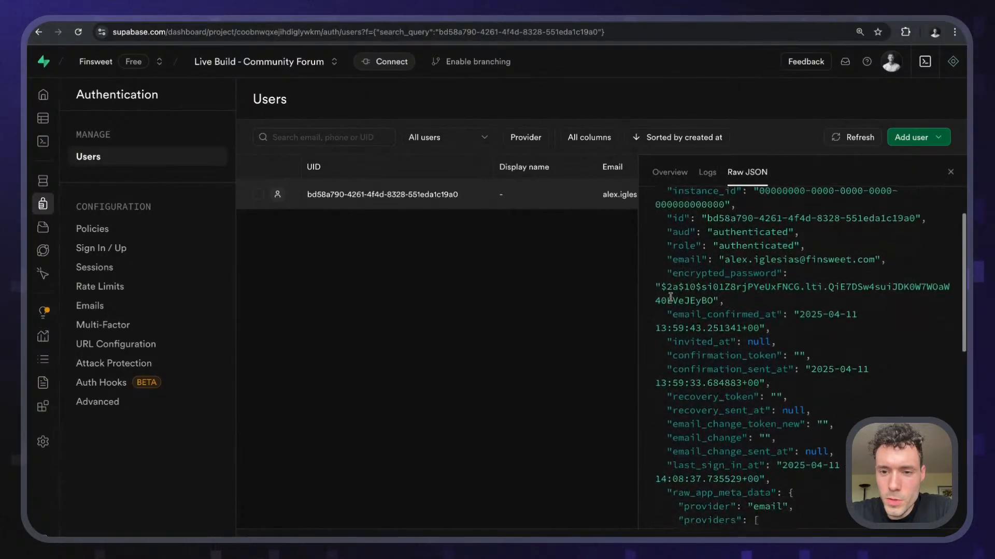
{"action": "scroll", "coordinate": [668, 305], "scroll_direction": "down", "scroll_amount": 1}
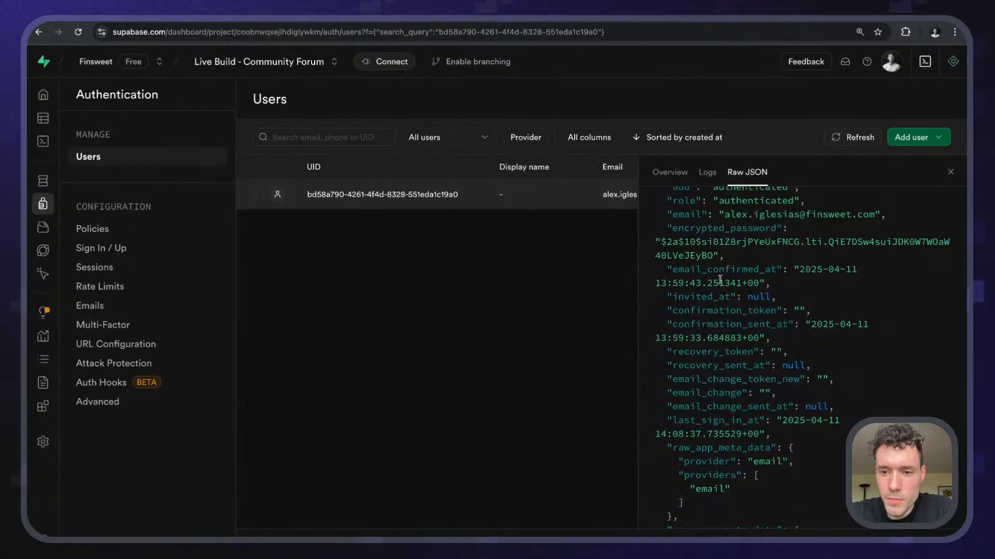
{"action": "scroll", "coordinate": [720, 280], "scroll_direction": "down", "scroll_amount": 5}
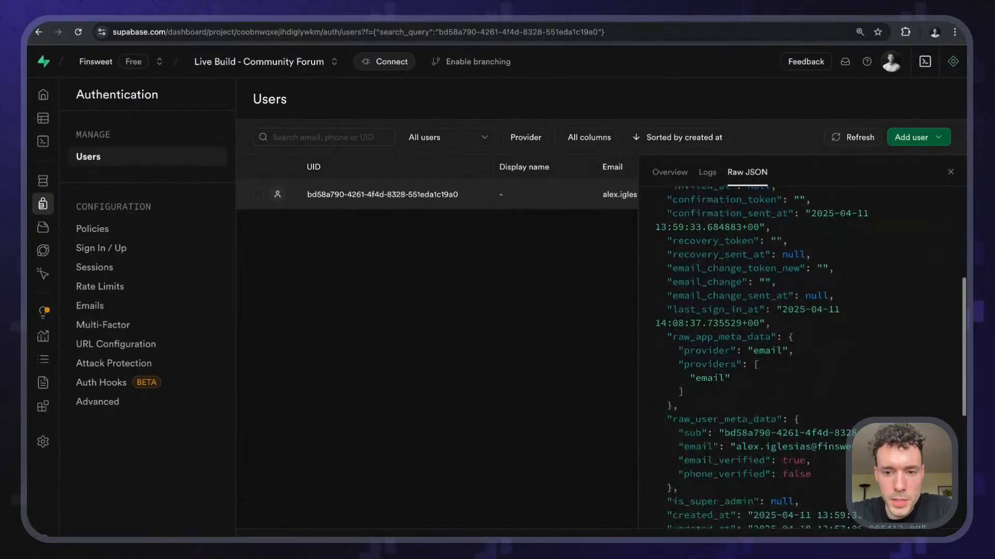
{"action": "scroll", "coordinate": [703, 301], "scroll_direction": "down", "scroll_amount": 3}
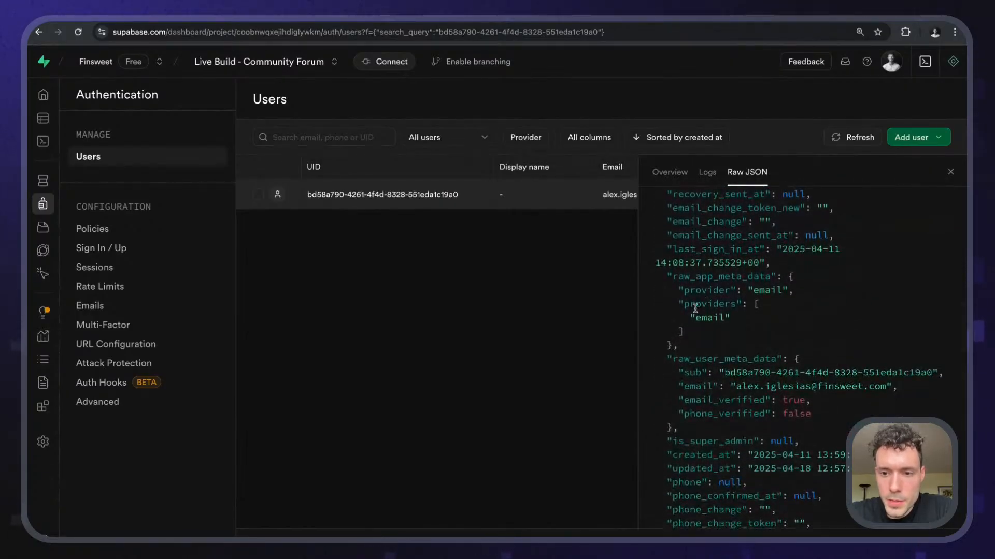
{"action": "scroll", "coordinate": [696, 359], "scroll_direction": "down", "scroll_amount": 5}
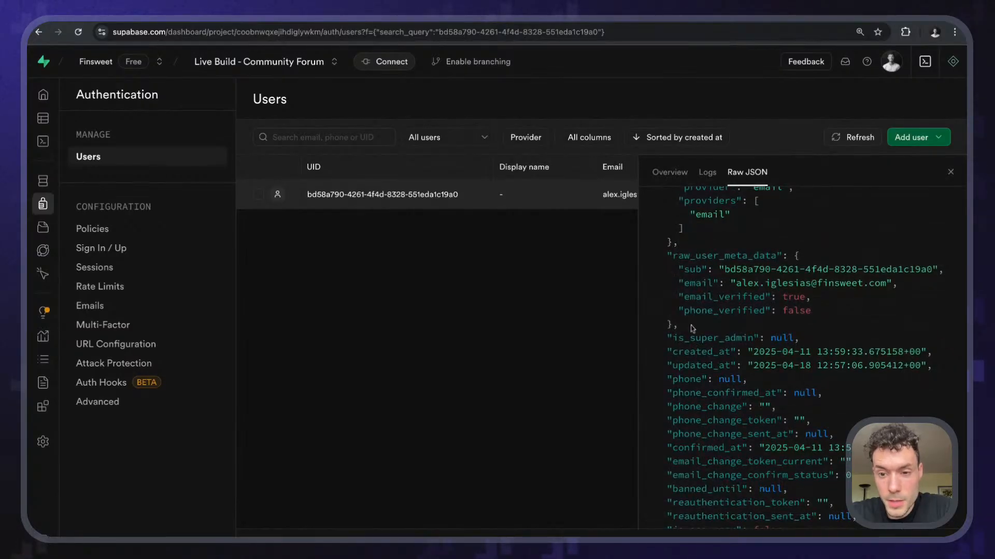
{"action": "scroll", "coordinate": [692, 329], "scroll_direction": "down", "scroll_amount": 5}
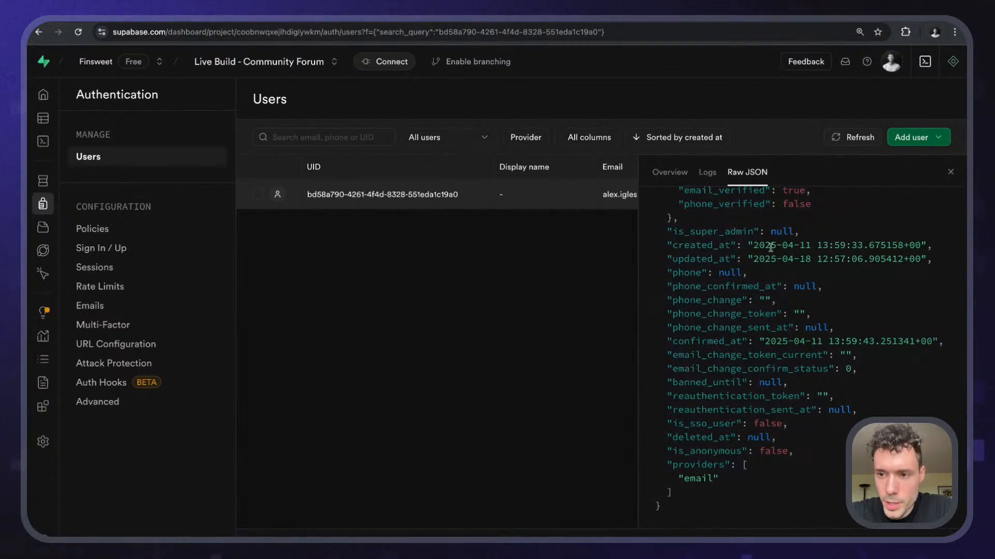
- Close the user's raw JSON details panel to return to the Users table
{"action": "left_click", "coordinate": [951, 172]}
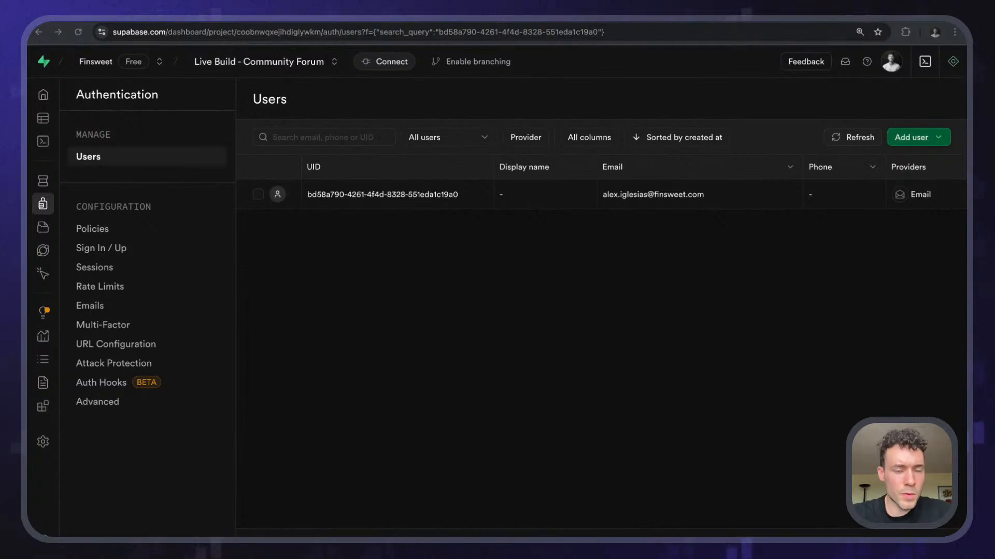
- Review the get_user JSON in Wized's Data Store, close it, and return to Webflow's Profile page
{"action": "key", "text": "ctrl+Tab"}
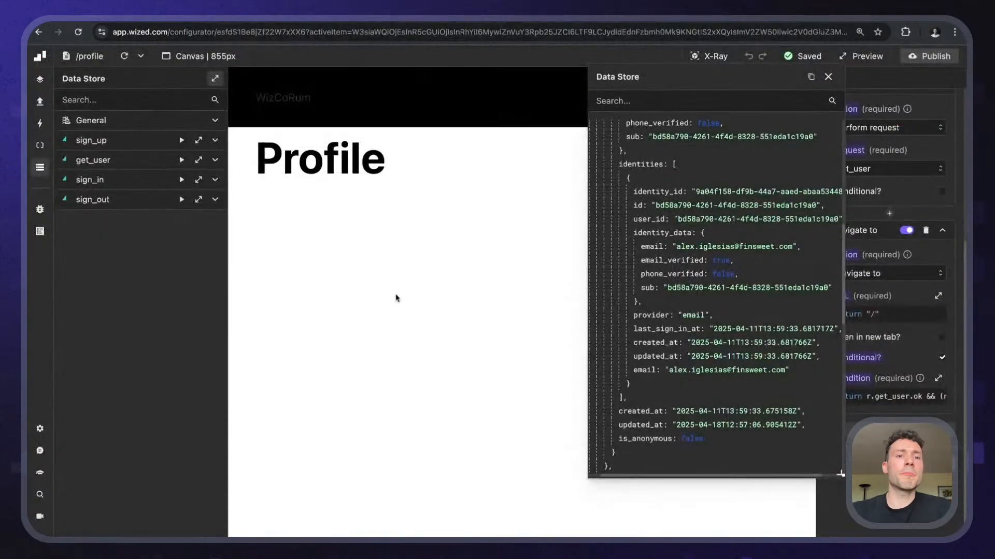
{"action": "scroll", "coordinate": [725, 193], "scroll_direction": "up", "scroll_amount": 3}
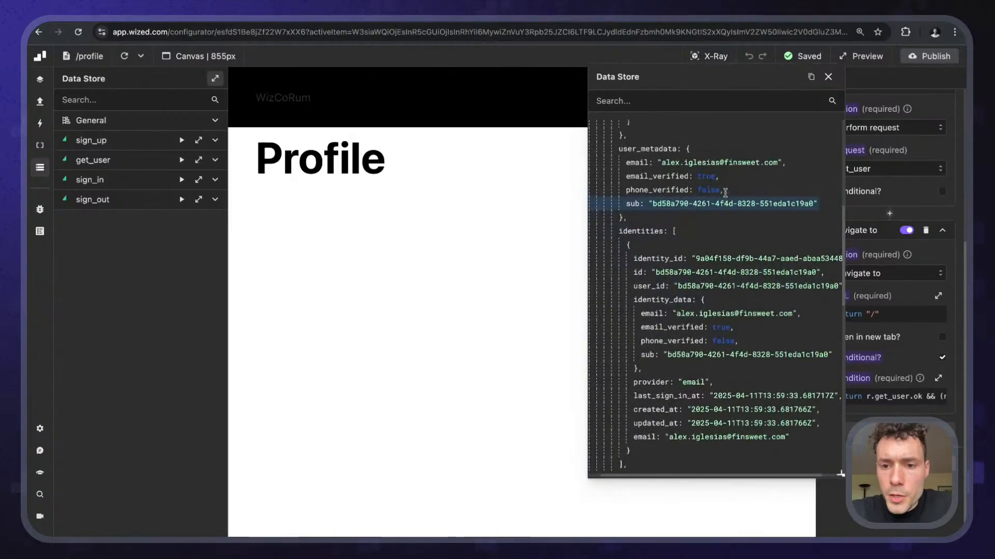
{"action": "scroll", "coordinate": [725, 186], "scroll_direction": "down", "scroll_amount": 4}
{"action": "scroll", "coordinate": [725, 187], "scroll_direction": "up", "scroll_amount": 5}
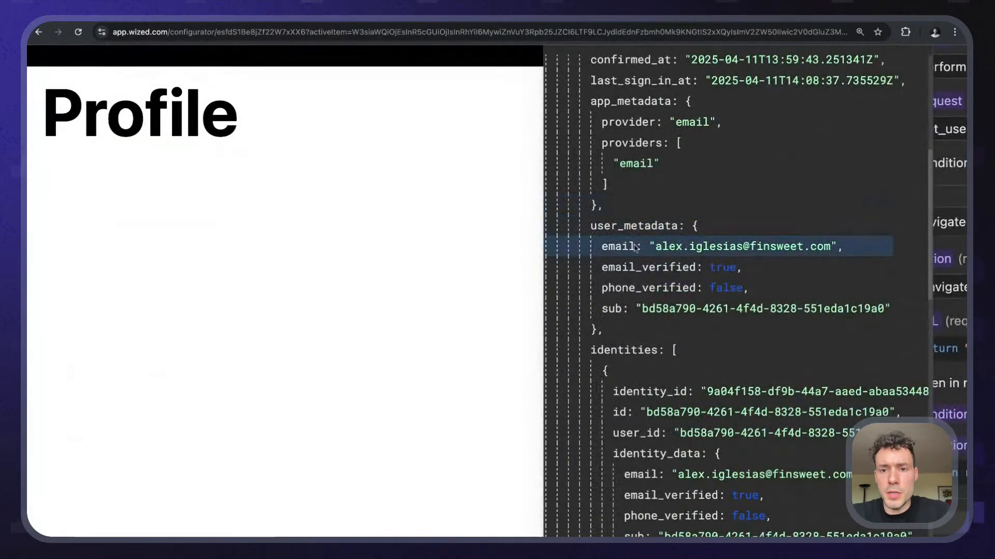
{"action": "scroll", "coordinate": [626, 259], "scroll_direction": "up", "scroll_amount": 1}
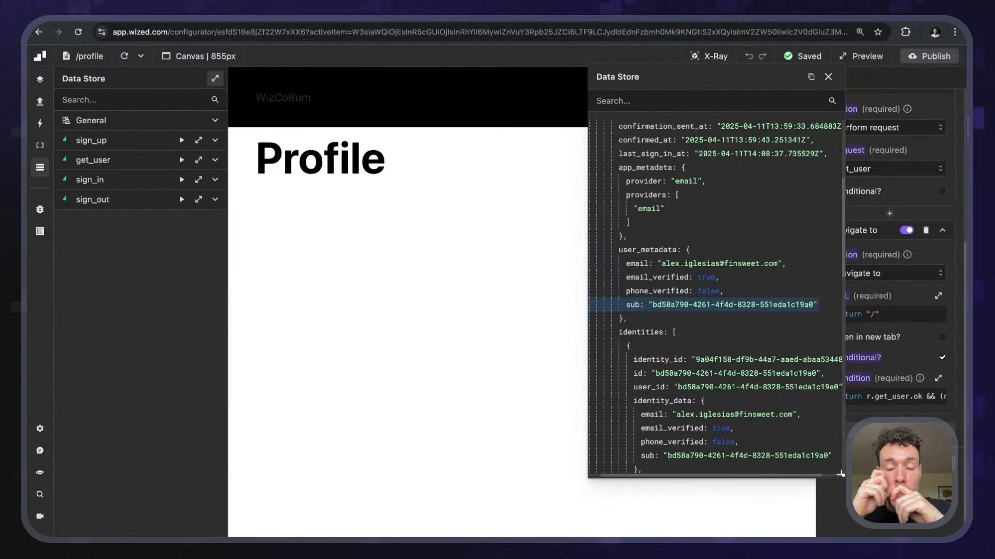
{"action": "scroll", "coordinate": [704, 306], "scroll_direction": "up", "scroll_amount": 4}
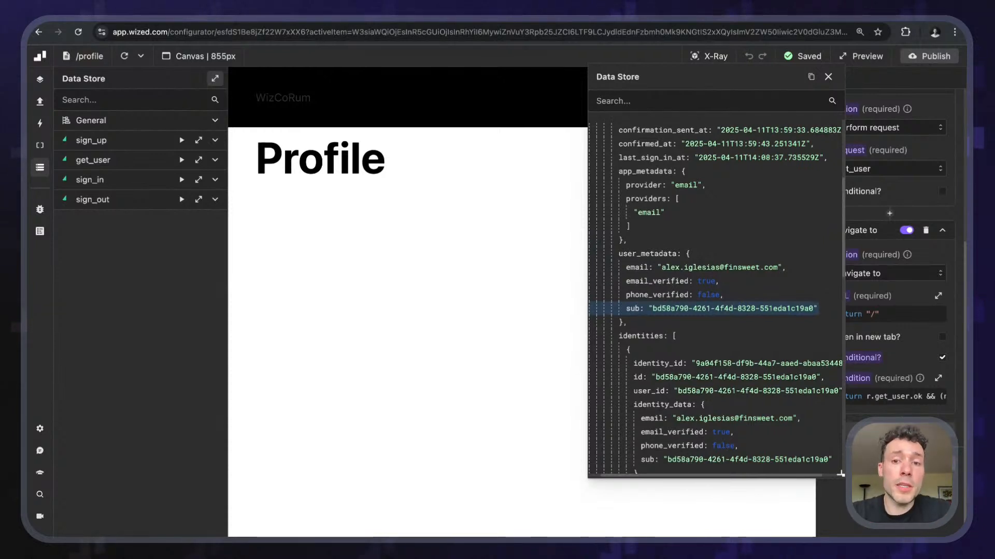
{"action": "scroll", "coordinate": [704, 307], "scroll_direction": "up", "scroll_amount": 4}
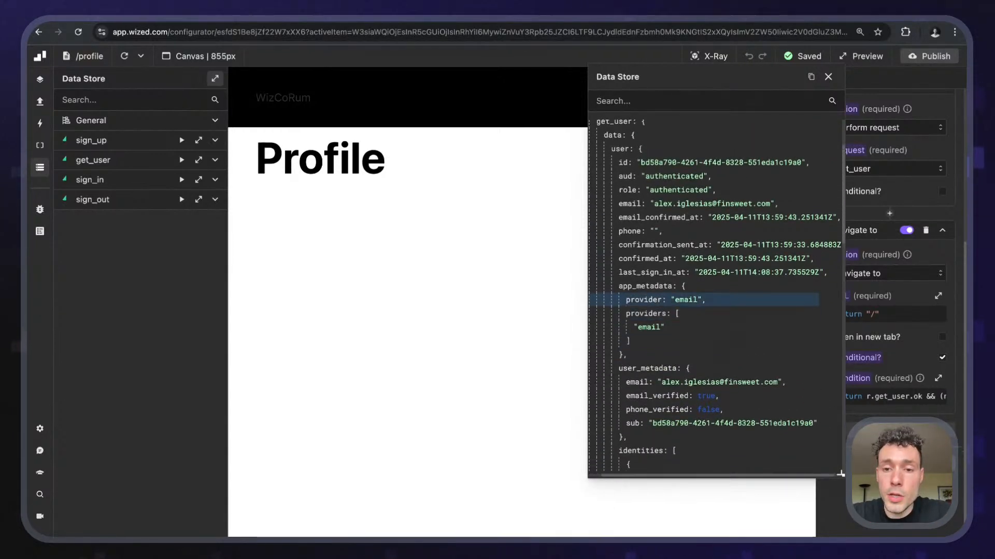
{"action": "scroll", "coordinate": [705, 300], "scroll_direction": "down", "scroll_amount": 3}
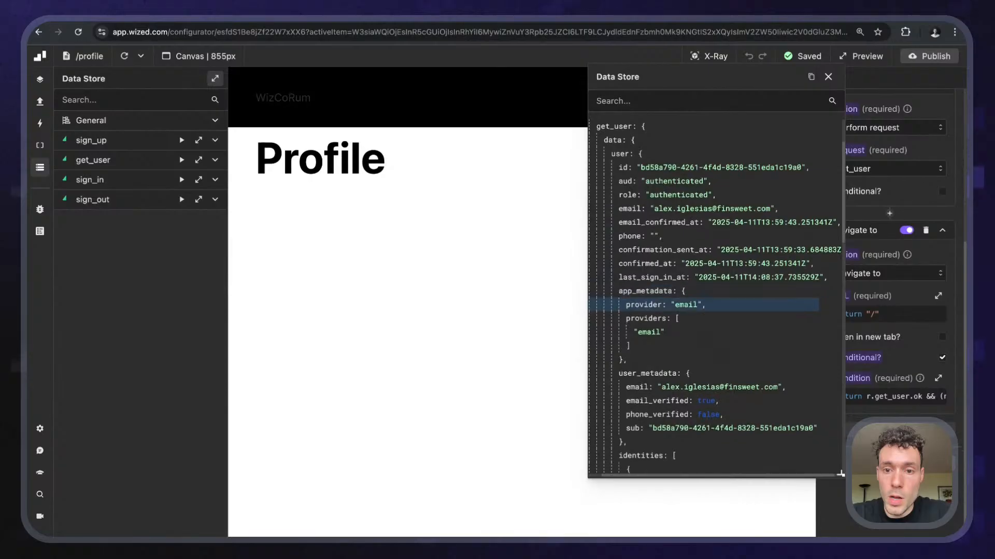
{"action": "scroll", "coordinate": [715, 296], "scroll_direction": "down", "scroll_amount": 2}
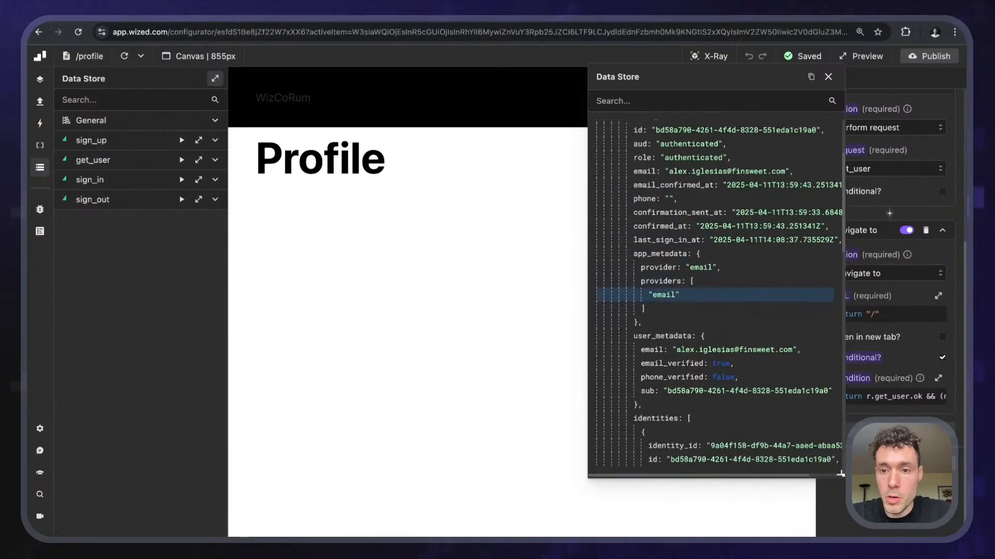
{"action": "scroll", "coordinate": [715, 295], "scroll_direction": "up", "scroll_amount": 3}
{"action": "left_click", "coordinate": [828, 77]}
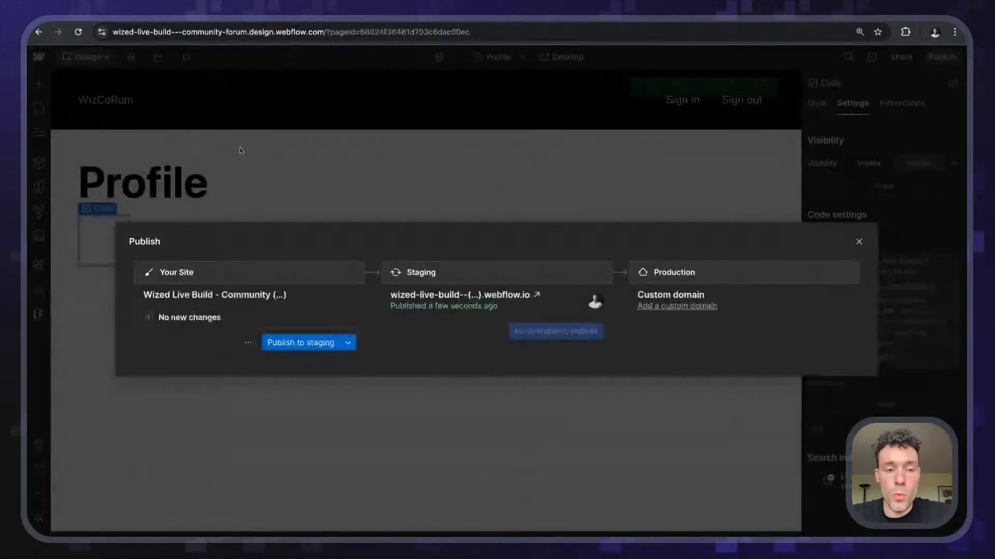
{"action": "left_click", "coordinate": [429, 156]}
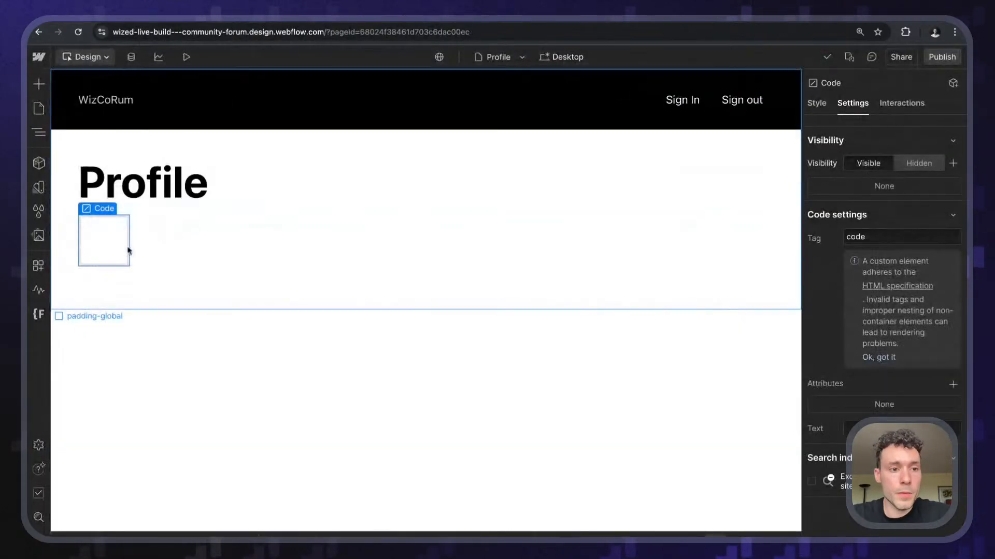
- Delete the empty Code element, then add and remove a trial Div Block under the heading
{"action": "key", "text": "Delete"}
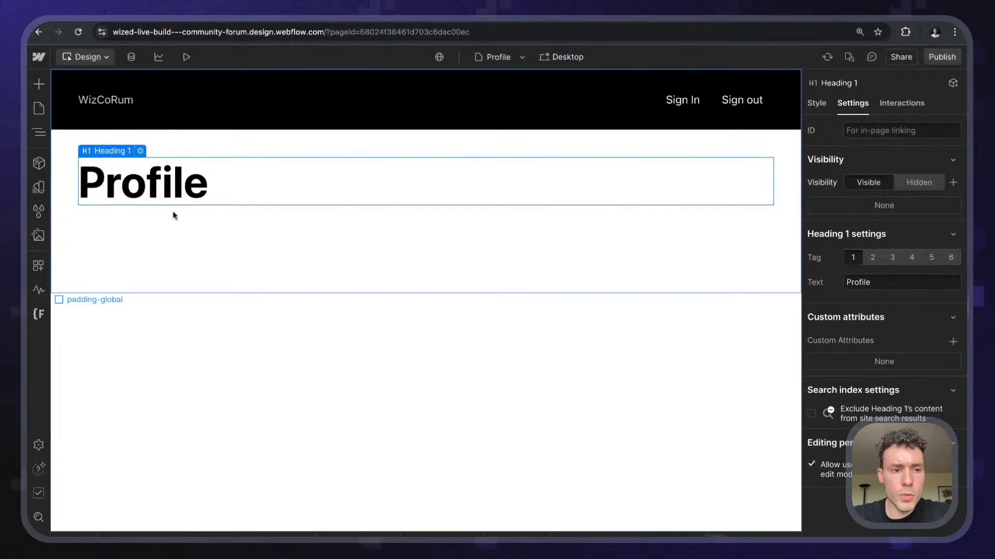
{"action": "key", "text": "ctrl+k"}
{"action": "type", "text": "div"}
{"action": "key", "text": "Return"}
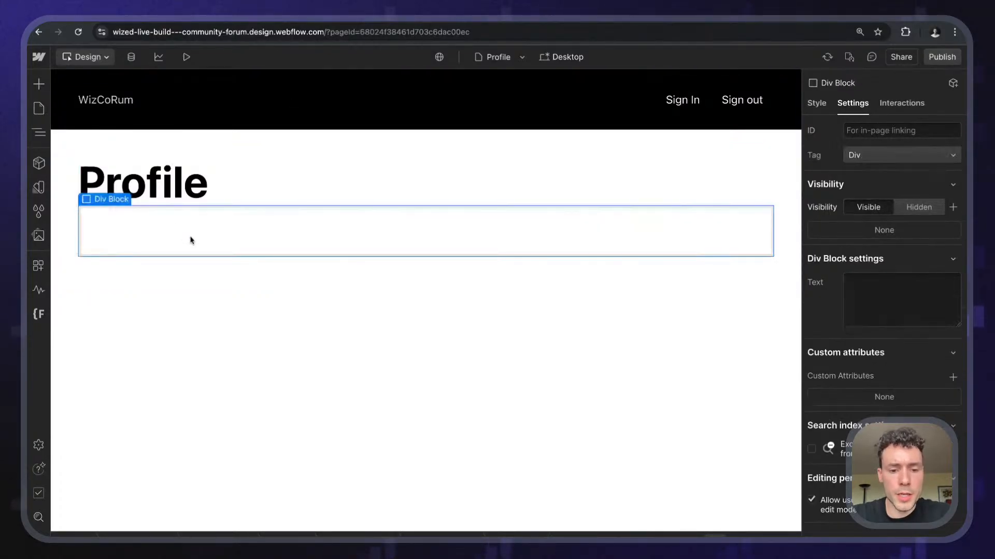
{"action": "key", "text": "ctrl+Return"}
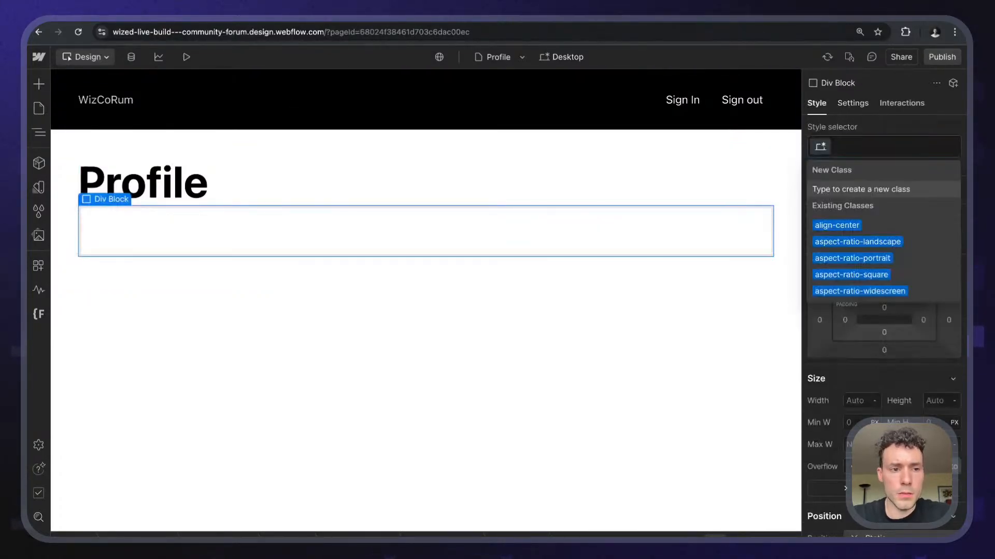
{"action": "key", "text": "Escape"}
{"action": "key", "text": "Delete"}
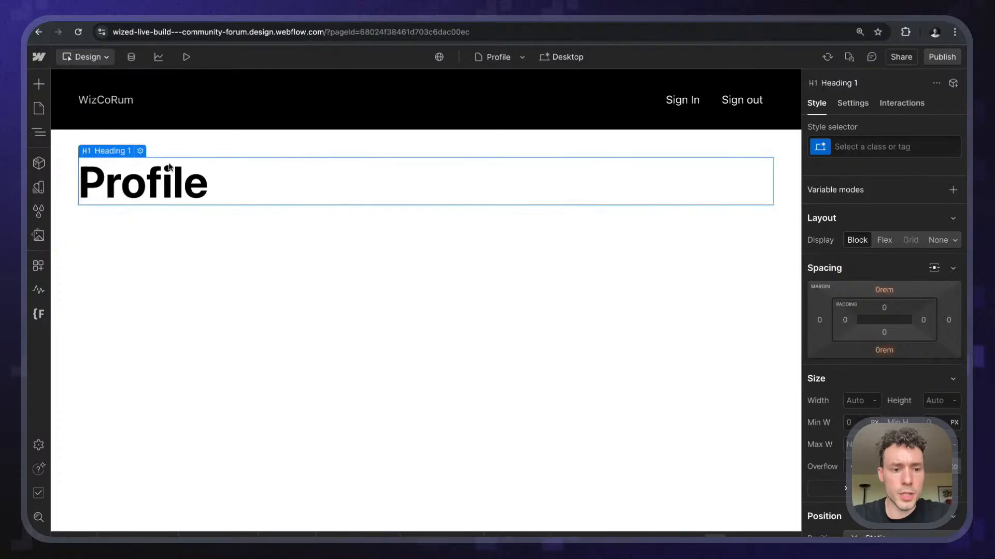
- Insert a Div Block, switch its tag to Section, then delete the nested Section
{"action": "key", "text": "ctrl+k"}
{"action": "type", "text": "s"}
{"action": "key", "text": "BackSpace"}
{"action": "type", "text": "div"}
{"action": "key", "text": "Return"}
{"action": "key", "text": "d"}
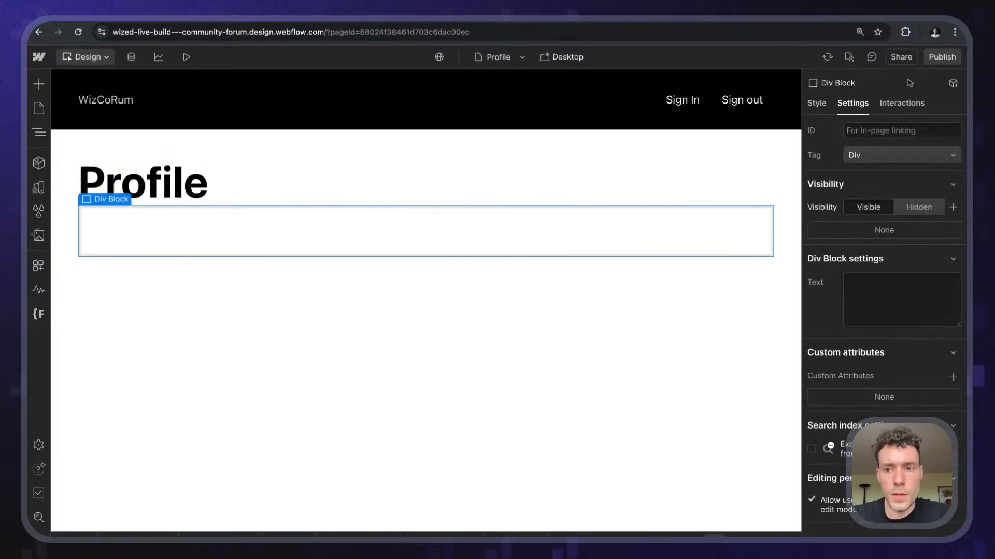
{"action": "left_click", "coordinate": [866, 156]}
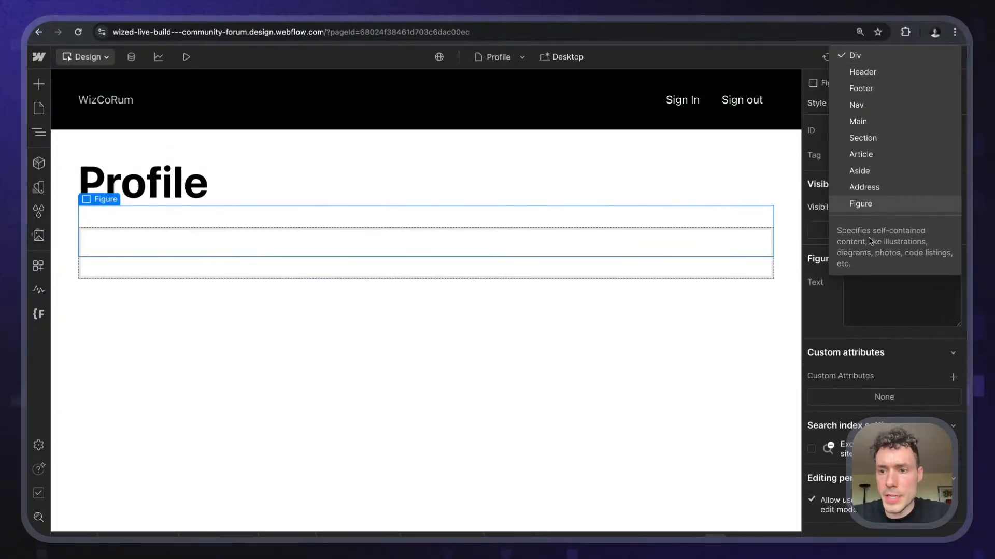
{"action": "left_click", "coordinate": [866, 138]}
{"action": "key", "text": "ctrl+k"}
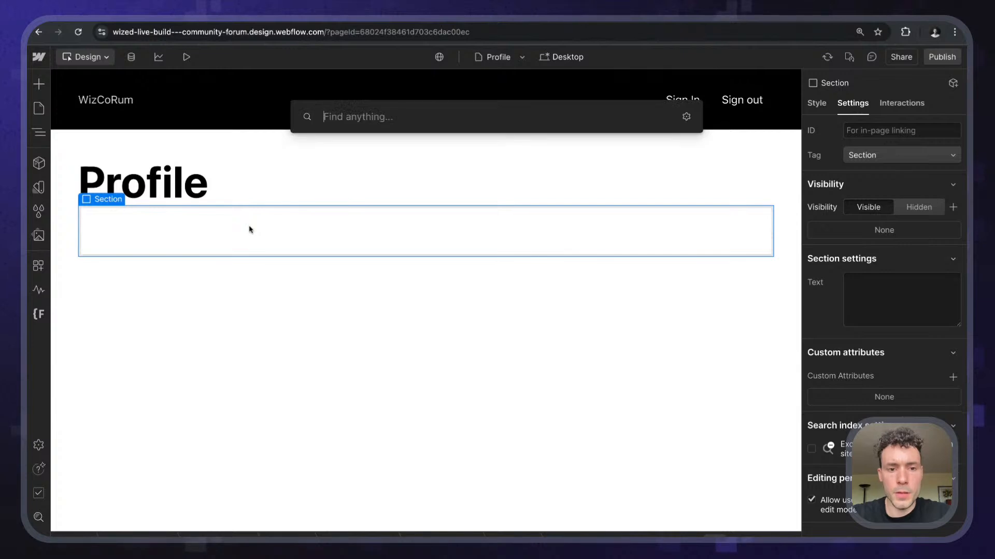
{"action": "key", "text": "Escape"}
{"action": "left_click", "coordinate": [39, 132]}
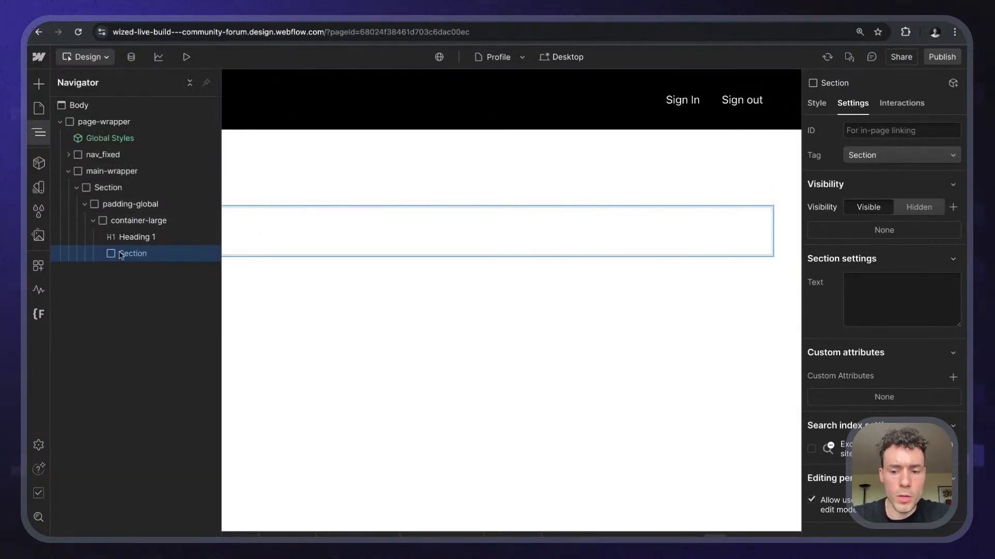
{"action": "key", "text": "Delete"}
- Insert a Div Block under Heading 1 and give it the class profile_info
{"action": "key", "text": "ctrl+k"}
{"action": "type", "text": "div"}
{"action": "key", "text": "Return"}
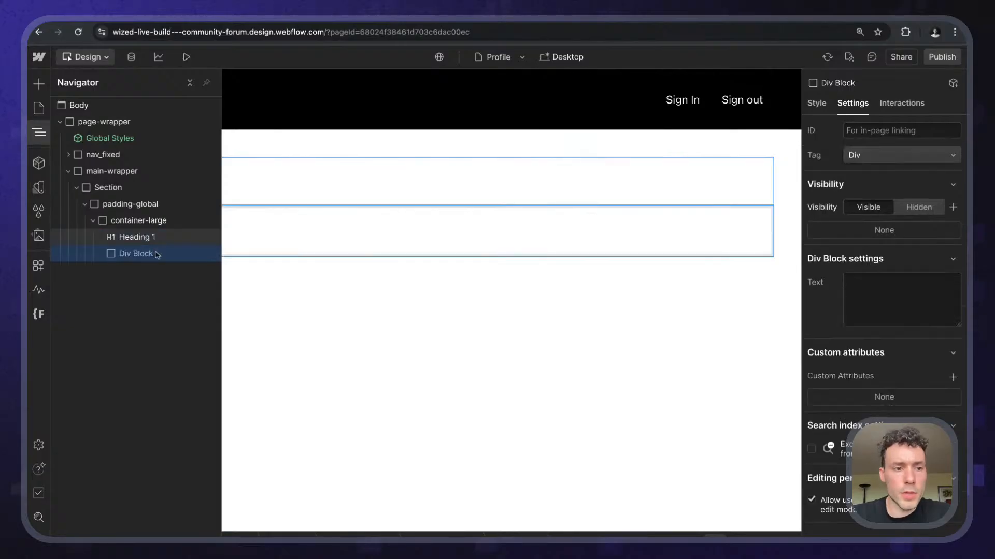
{"action": "left_click", "coordinate": [290, 242]}
{"action": "key", "text": "super+Return"}
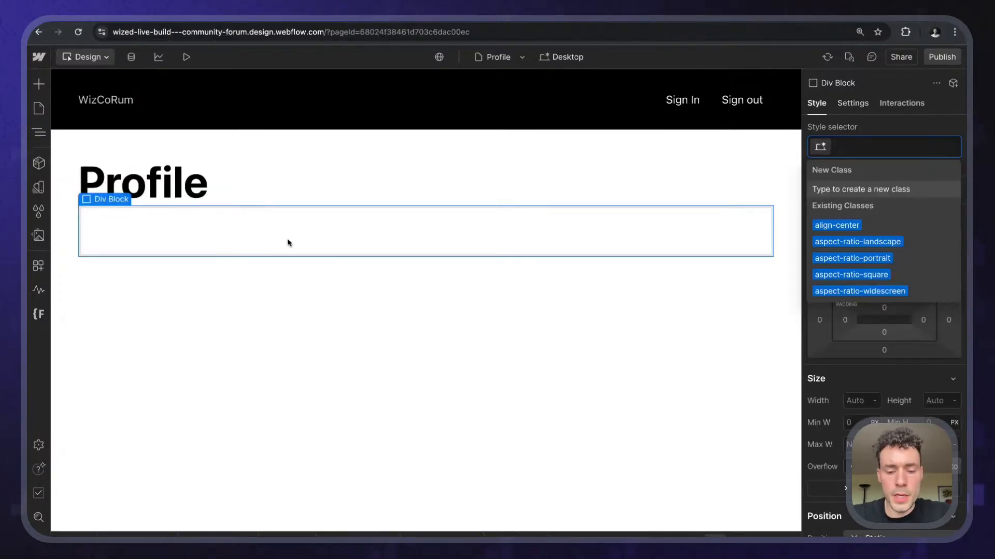
{"action": "type", "text": "pr"}
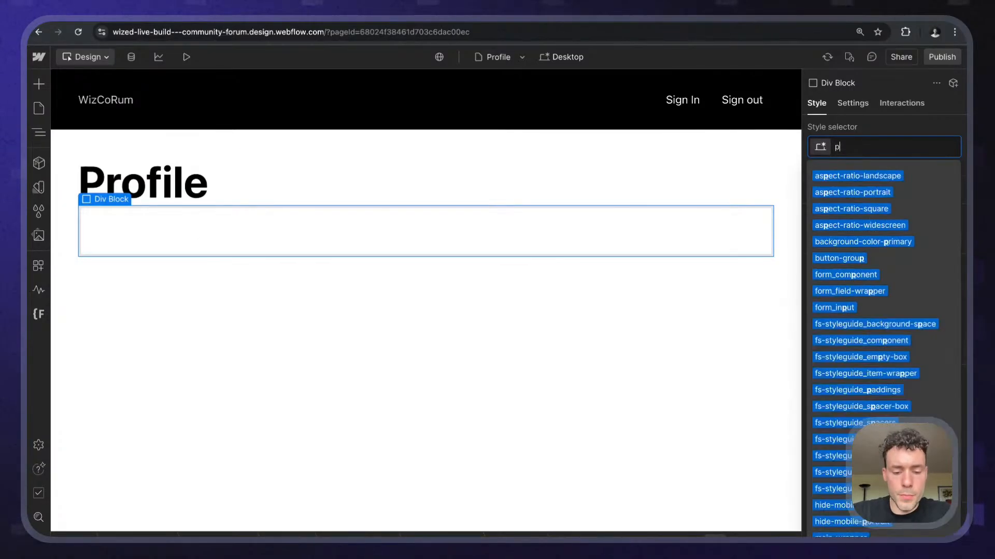
{"action": "key", "text": "BackSpace"}
{"action": "key", "text": "BackSpace"}
{"action": "type", "text": "profile_"}
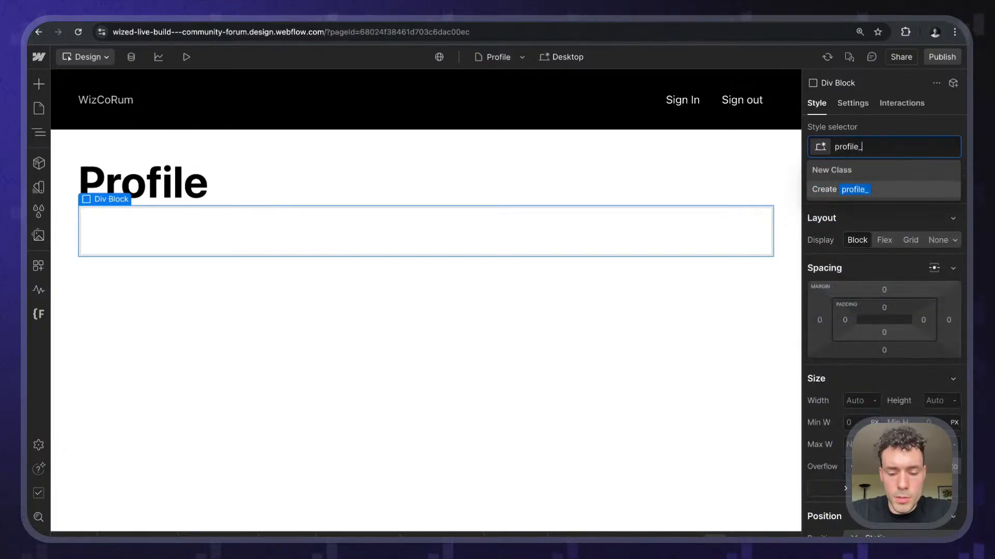
{"action": "type", "text": "info"}
{"action": "key", "text": "Return"}
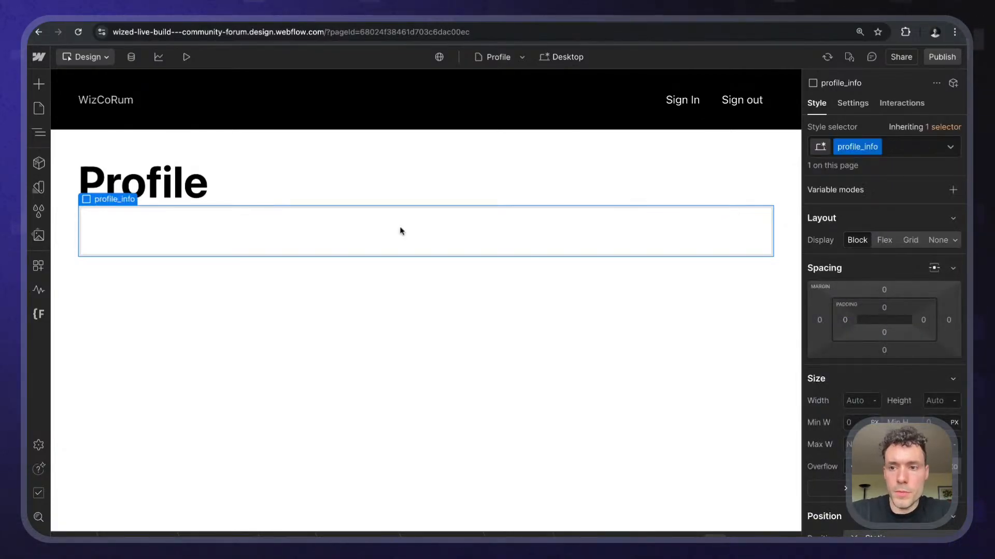
- Make profile_info a single-row grid with columns of 1fr and 3fr
{"action": "left_click", "coordinate": [913, 240]}
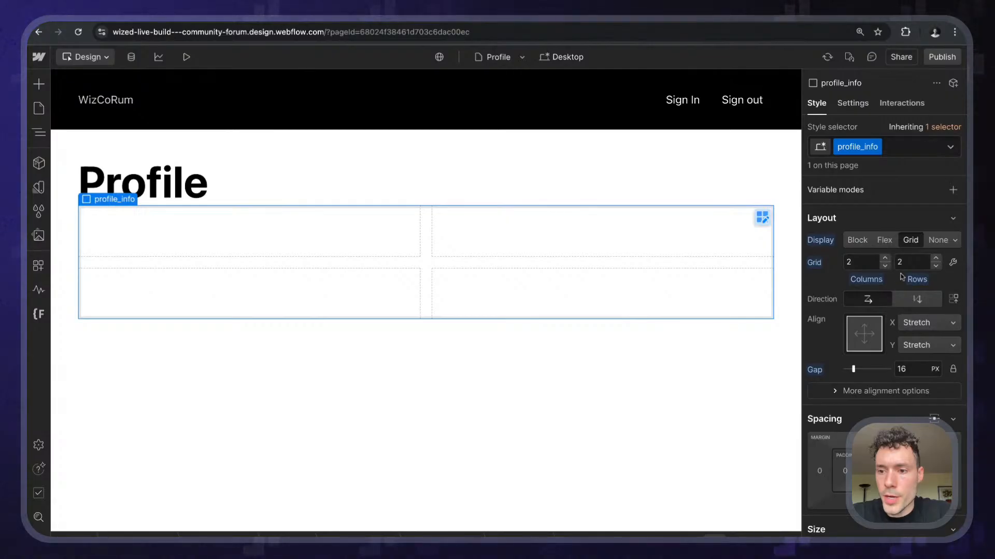
{"action": "left_click", "coordinate": [936, 266]}
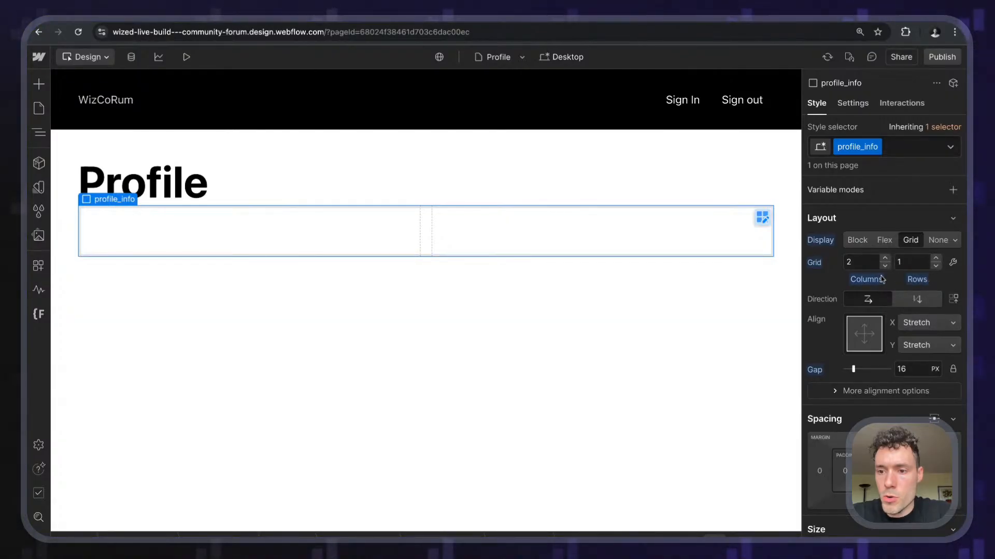
{"action": "left_click", "coordinate": [953, 262]}
{"action": "left_click", "coordinate": [846, 342]}
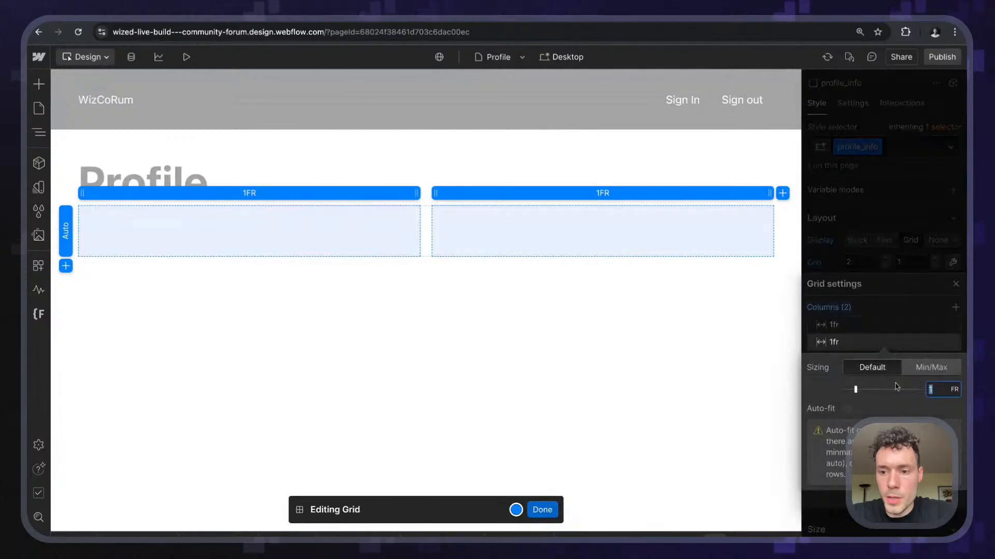
{"action": "type", "text": "3"}
{"action": "key", "text": "Return"}
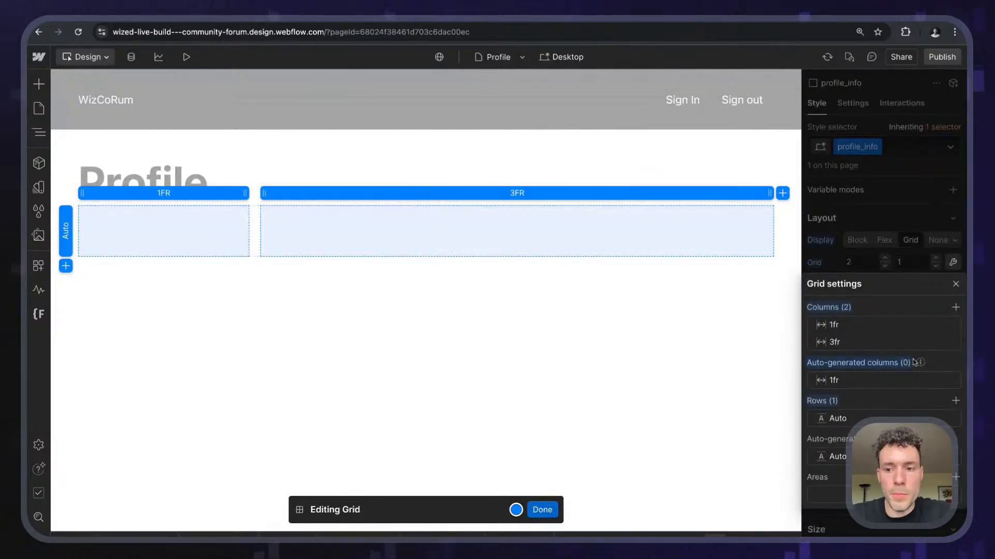
{"action": "key", "text": "Escape"}
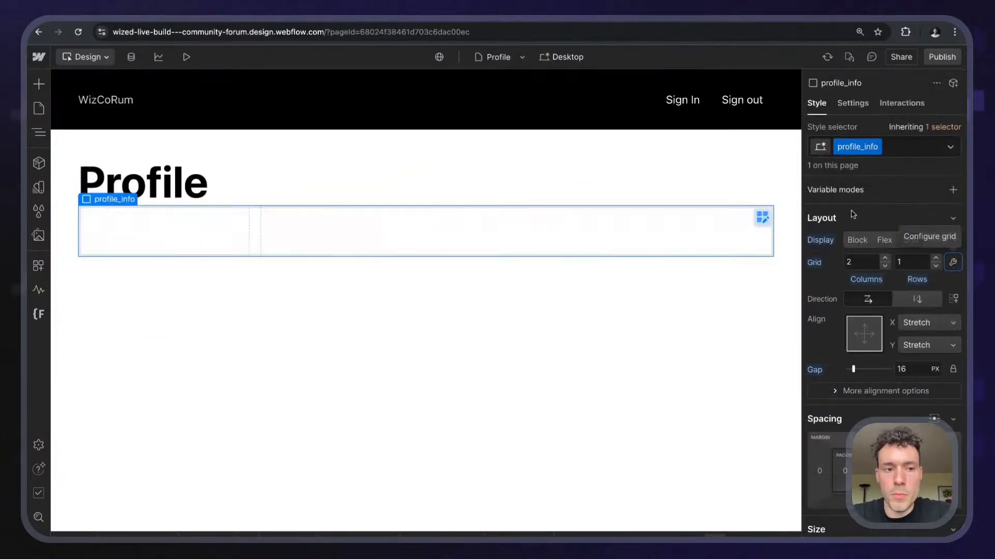
- Insert a Div Block into each of the two profile_info grid cells
{"action": "key", "text": "super+k"}
{"action": "type", "text": "div"}
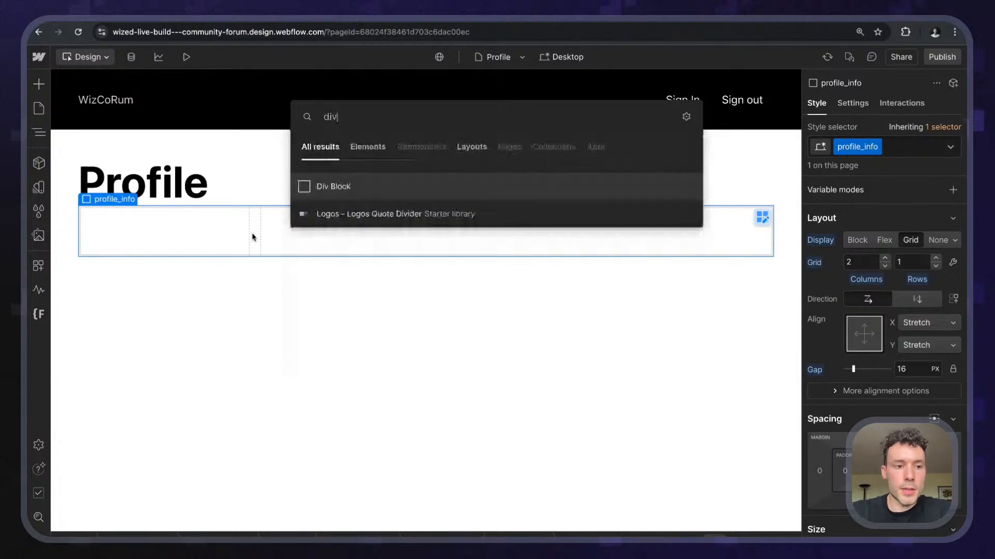
{"action": "key", "text": "Return"}
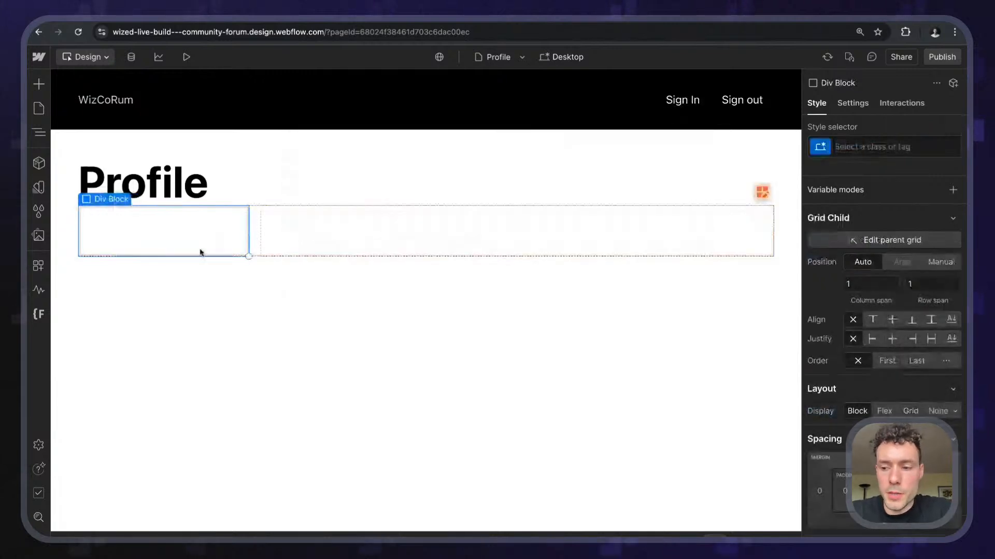
{"action": "left_click", "coordinate": [324, 228]}
{"action": "key", "text": "super+k"}
{"action": "type", "text": "div"}
{"action": "key", "text": "Return"}
- Add an Image to the first cell's div and give it the class profile_picture
{"action": "left_click", "coordinate": [159, 238]}
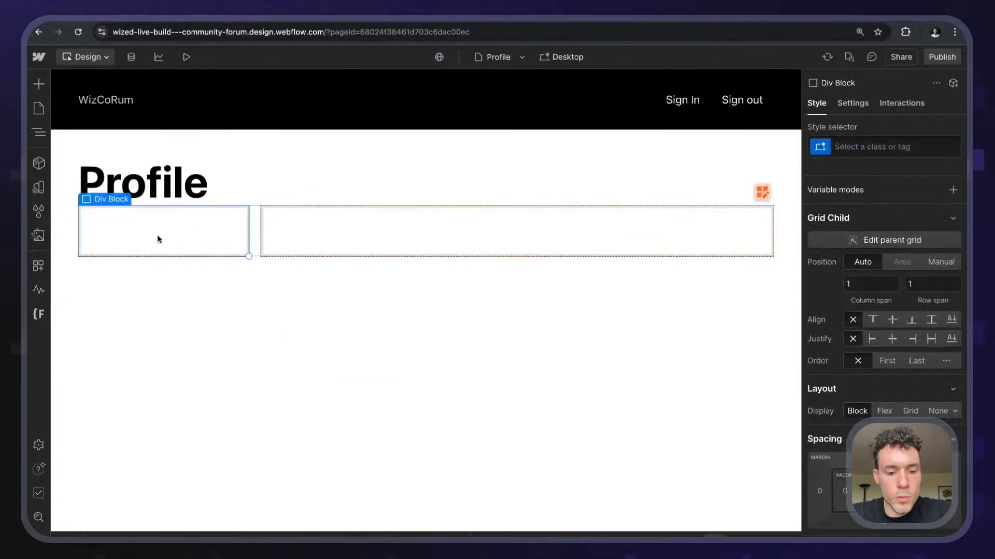
{"action": "key", "text": "super+k"}
{"action": "type", "text": "ima"}
{"action": "key", "text": "Return"}
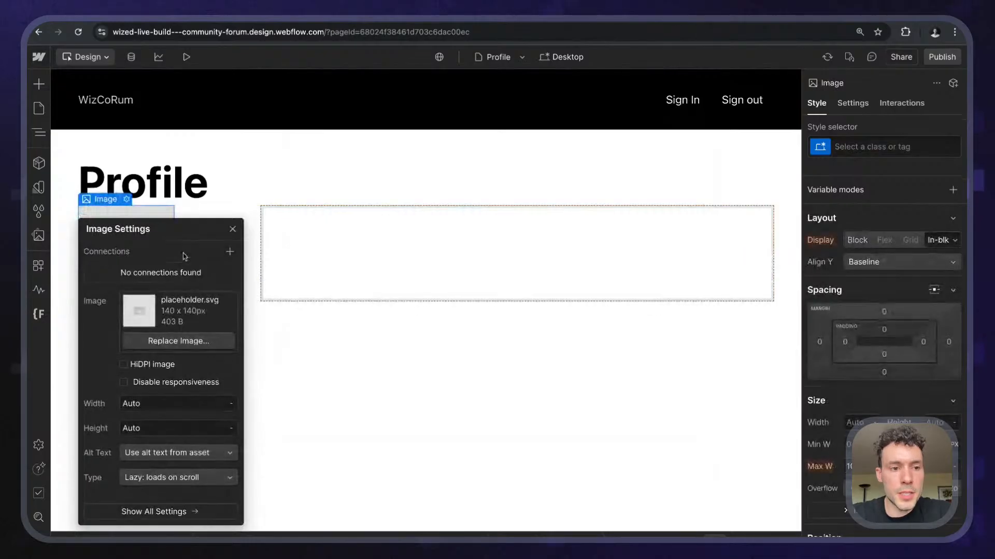
{"action": "key", "text": "super+Return"}
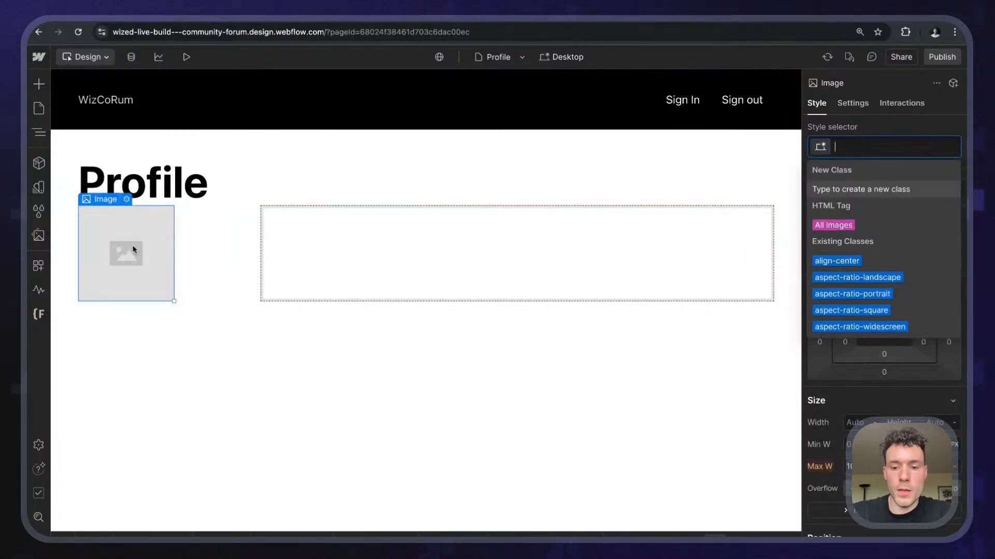
{"action": "type", "text": "profile_pictu"}
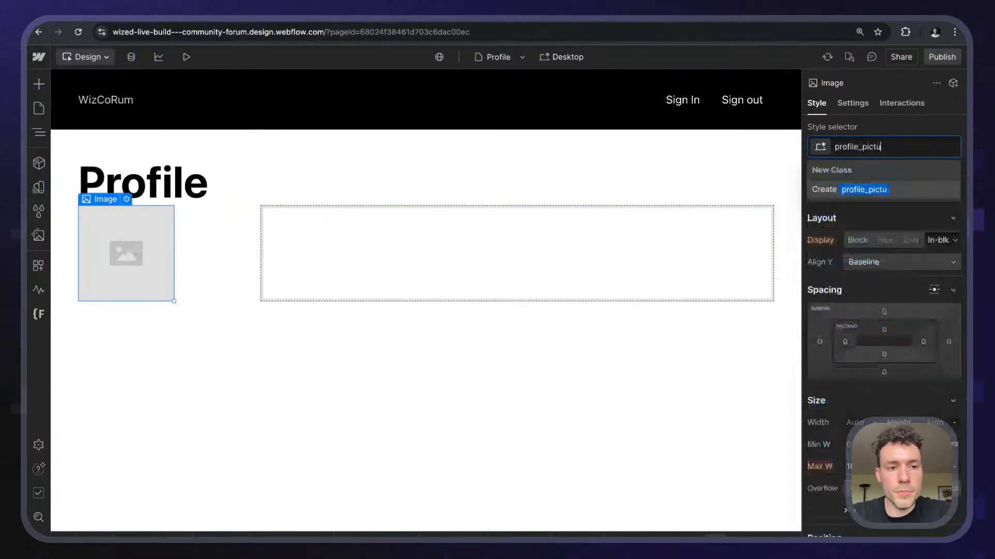
{"action": "type", "text": "re"}
{"action": "key", "text": "Return"}
- Give the Profile heading the margin-bottom class with the margin-large combo class
{"action": "scroll", "coordinate": [873, 287], "scroll_direction": "down", "scroll_amount": 5}
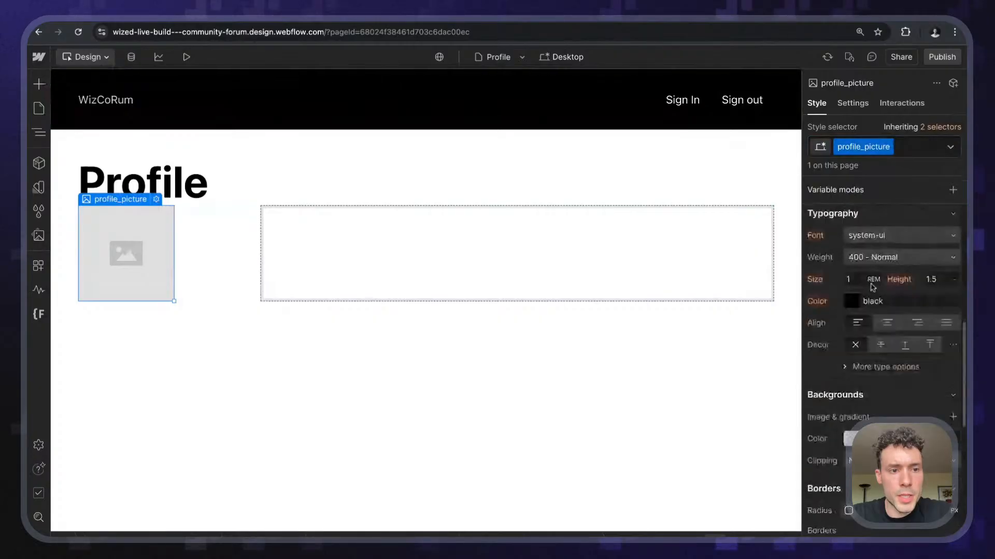
{"action": "left_click", "coordinate": [206, 182]}
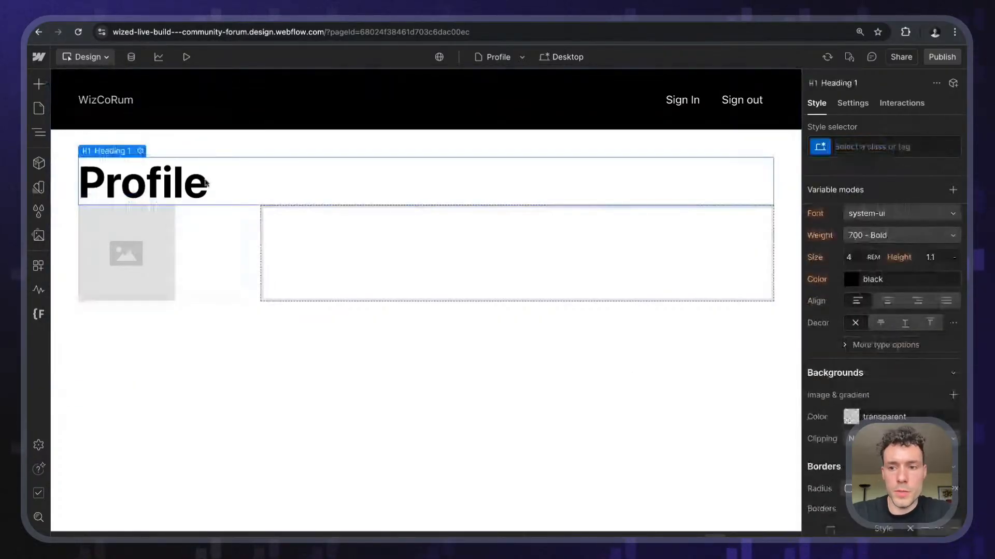
{"action": "key", "text": "super+Return"}
{"action": "type", "text": "margin"}
{"action": "key", "text": "Down"}
{"action": "key", "text": "Down"}
{"action": "key", "text": "Down"}
{"action": "key", "text": "Return"}
{"action": "key", "text": "Down"}
{"action": "key", "text": "Return"}
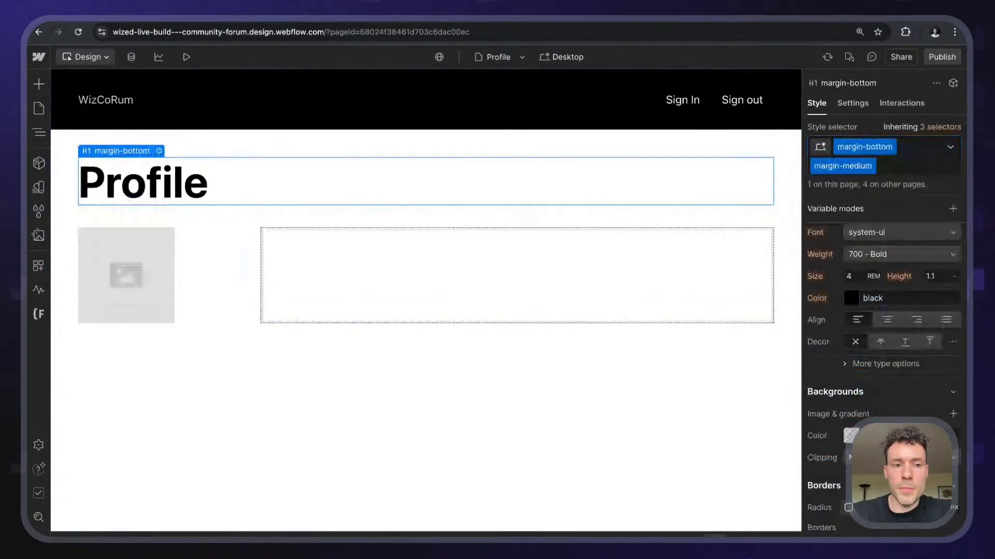
{"action": "key", "text": "BackSpace"}
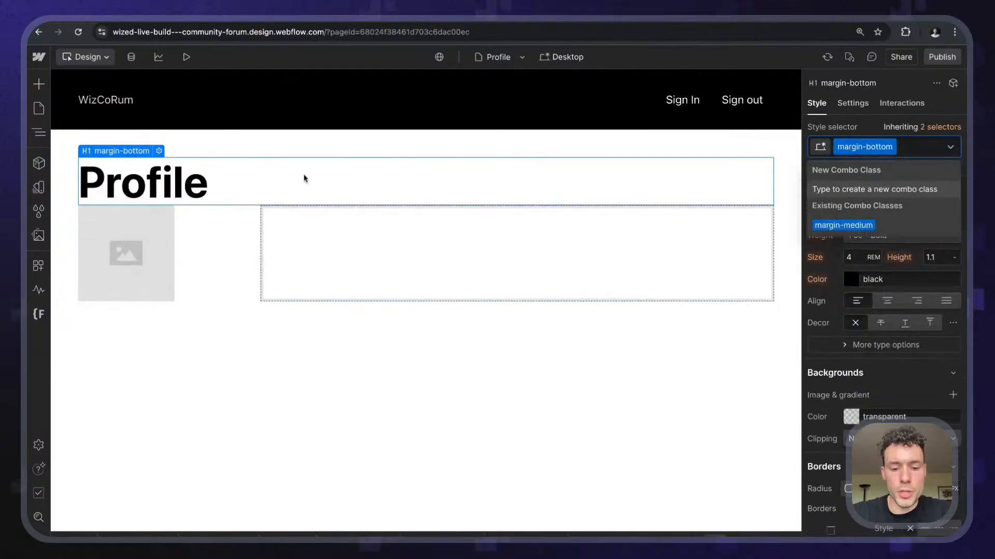
{"action": "type", "text": "margin-la"}
{"action": "key", "text": "Down"}
{"action": "key", "text": "Return"}
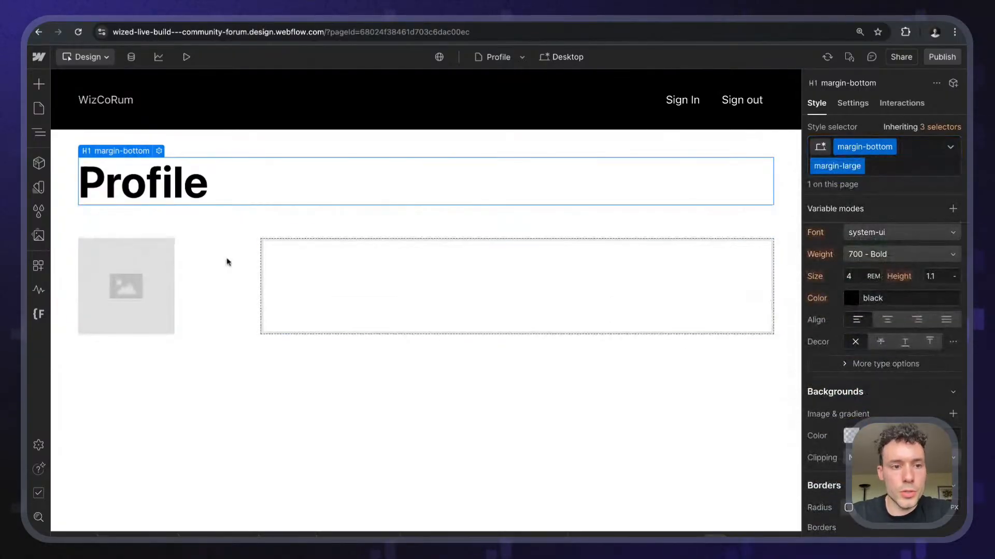
{"action": "left_click", "coordinate": [132, 303]}
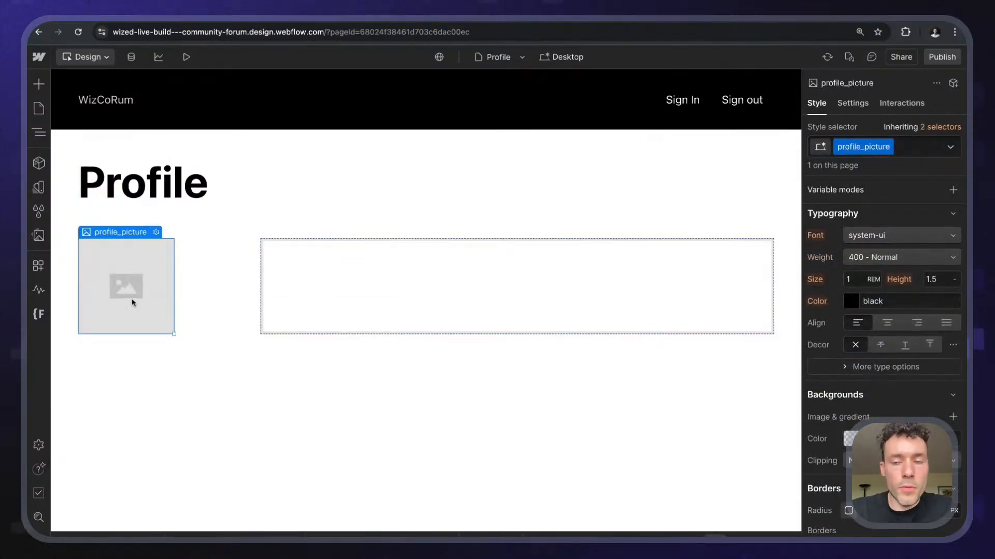
- Set the profile_picture image's border radius to 999rem so it becomes a circle
{"action": "scroll", "coordinate": [886, 352], "scroll_direction": "down", "scroll_amount": 8}
{"action": "scroll", "coordinate": [885, 352], "scroll_direction": "up", "scroll_amount": 3}
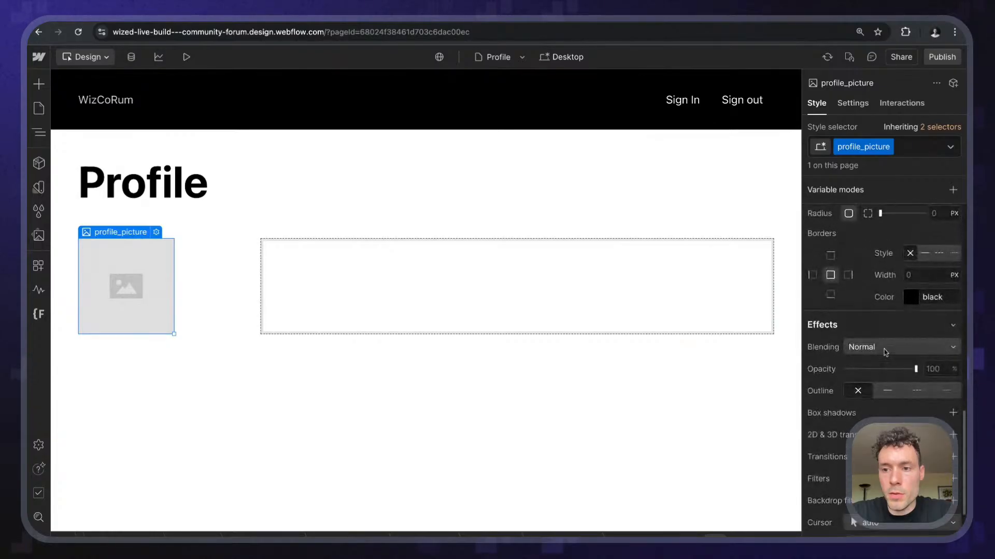
{"action": "scroll", "coordinate": [922, 246], "scroll_direction": "up", "scroll_amount": 1}
{"action": "left_click", "coordinate": [937, 228]}
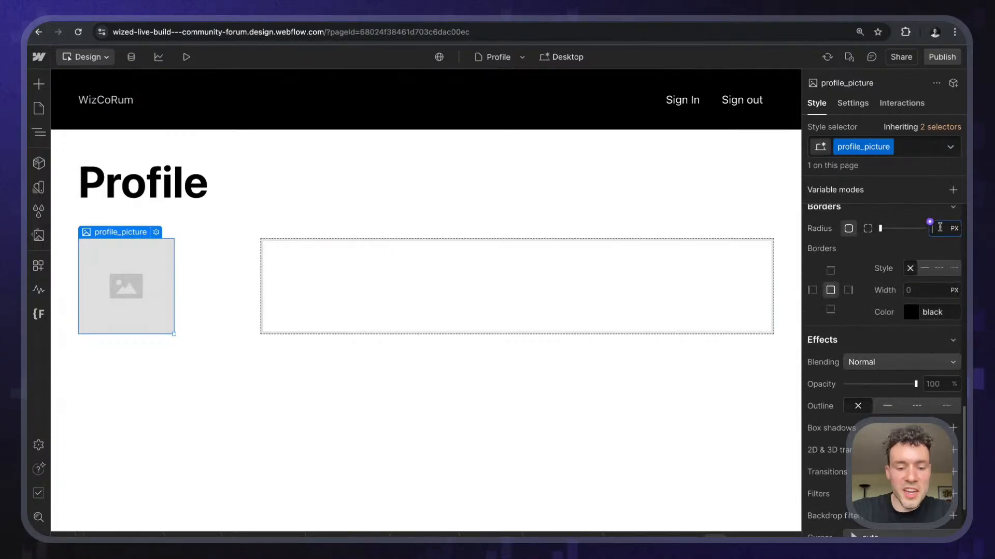
{"action": "type", "text": "999rem"}
{"action": "key", "text": "Return"}
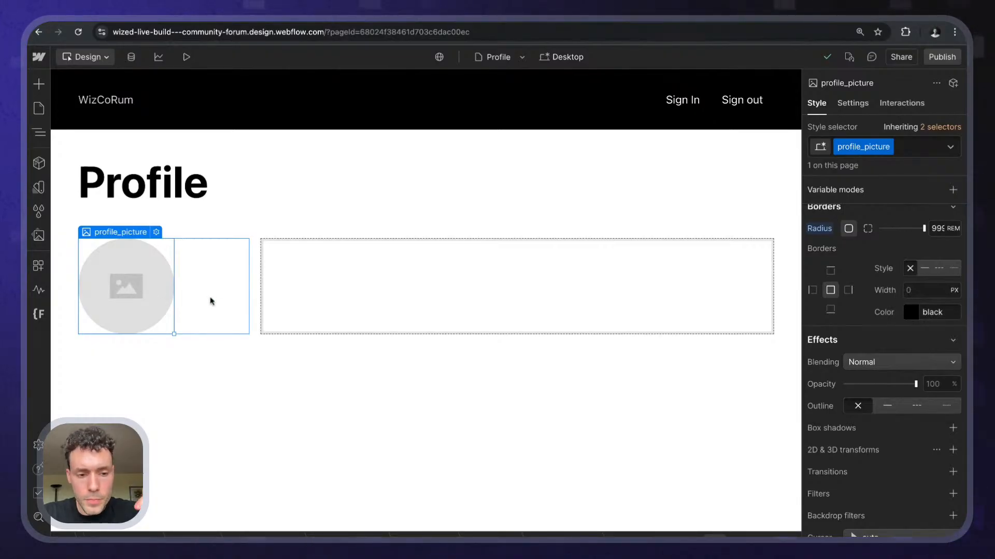
{"action": "left_click", "coordinate": [210, 301]}
{"action": "left_click", "coordinate": [130, 288]}
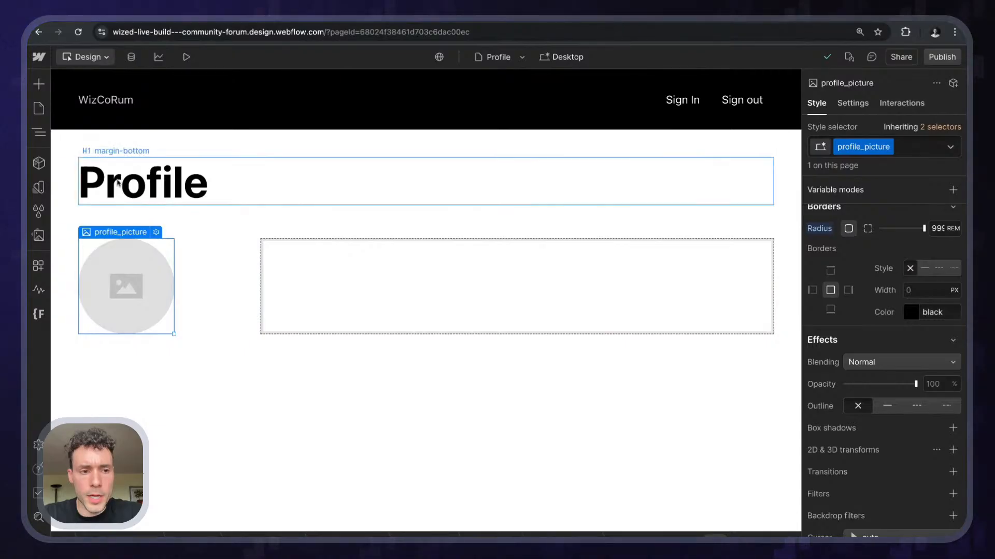
{"action": "key", "text": "super+k"}
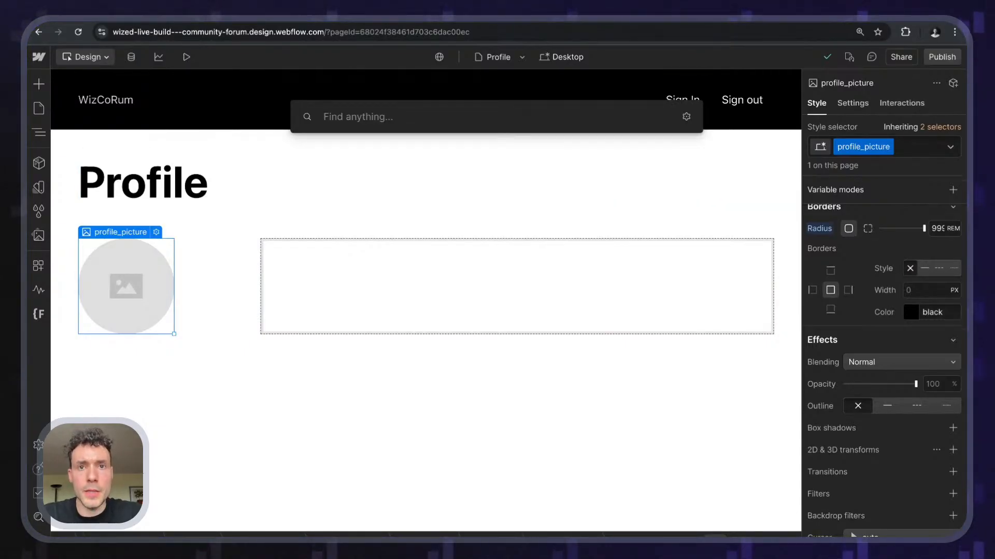
- Add a custom Div below the profile picture and remove the leftover wrapper div block
{"action": "type", "text": "text"}
{"action": "key", "text": "Return"}
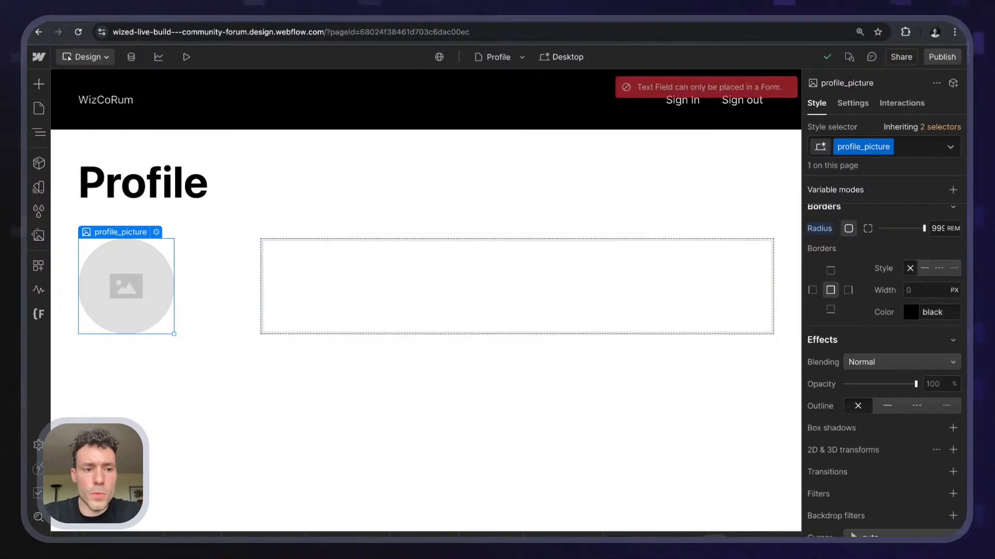
{"action": "key", "text": "super+k"}
{"action": "type", "text": "custom"}
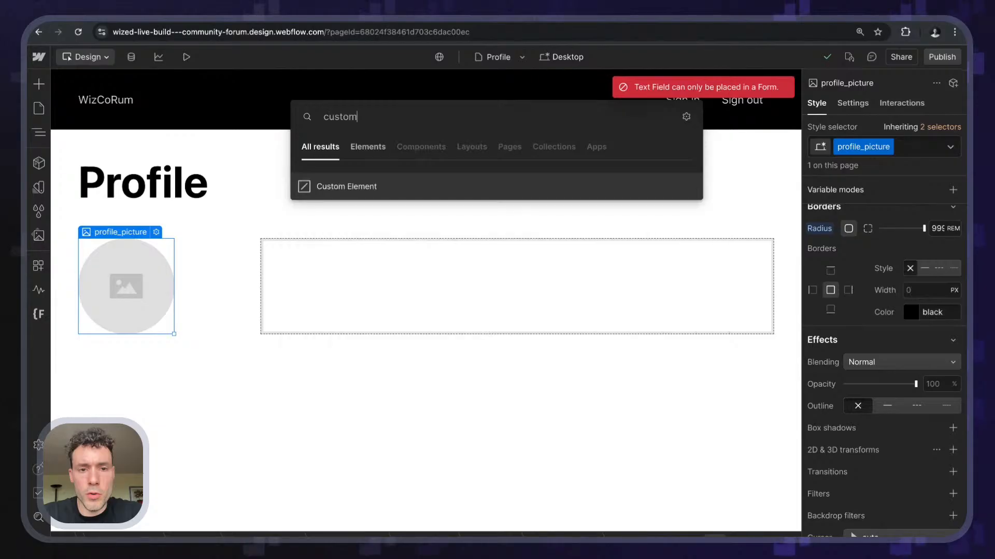
{"action": "key", "text": "Return"}
{"action": "left_click", "coordinate": [145, 305]}
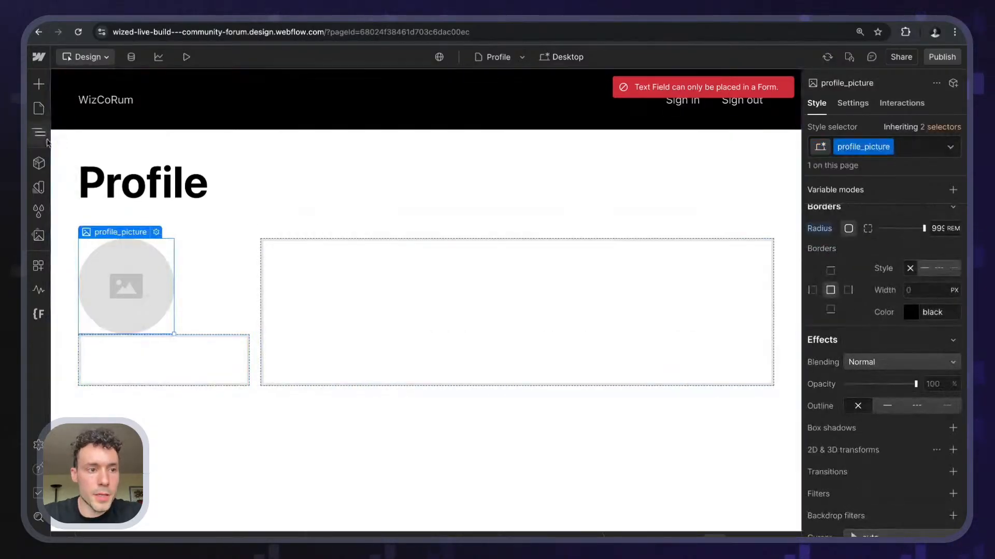
{"action": "key", "text": "z"}
{"action": "left_click", "coordinate": [142, 305]}
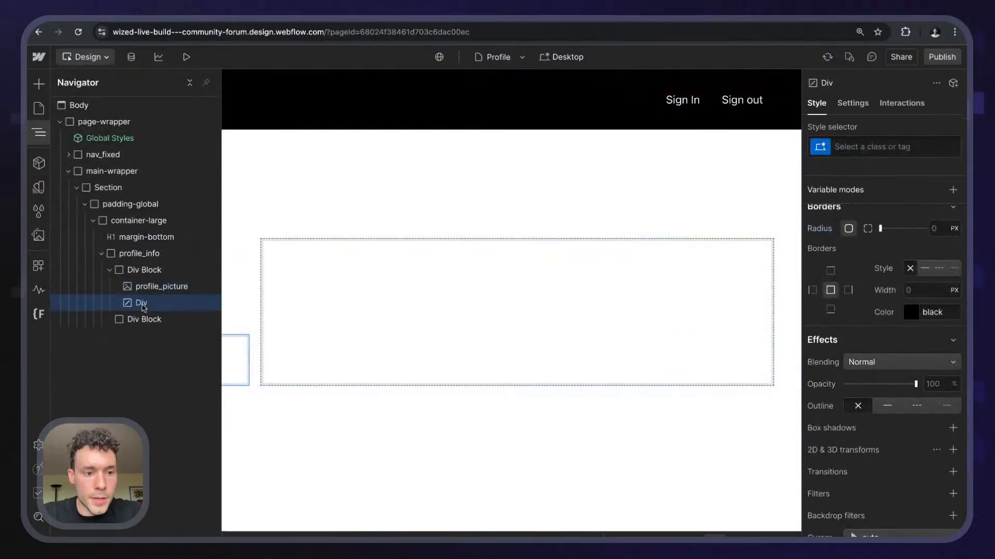
{"action": "key", "text": "ctrl+alt+g"}
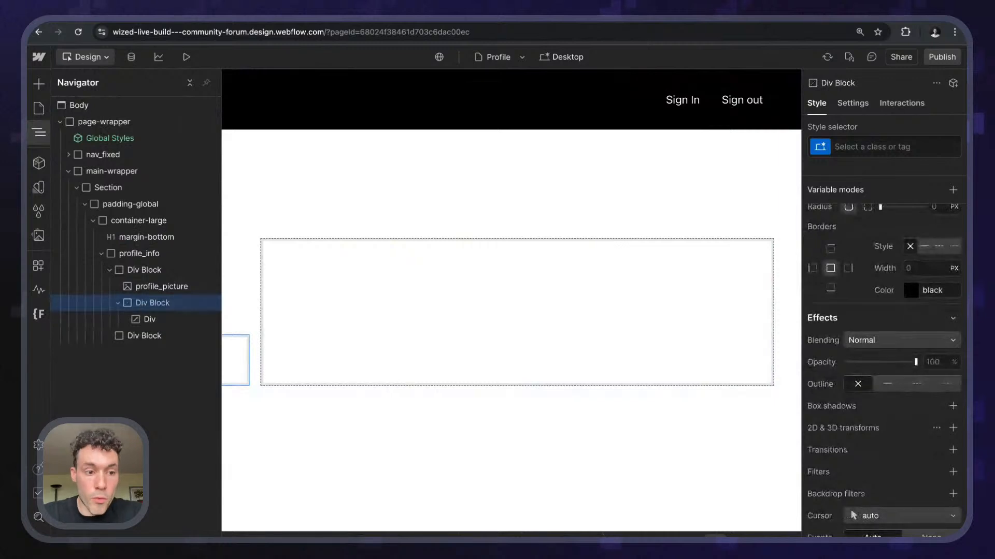
{"action": "mouse_move", "coordinate": [148, 318]}
{"action": "left_mouse_down"}
{"action": "mouse_move", "coordinate": [147, 326]}
{"action": "mouse_move", "coordinate": [149, 312]}
{"action": "left_mouse_up"}
{"action": "left_click", "coordinate": [147, 318]}
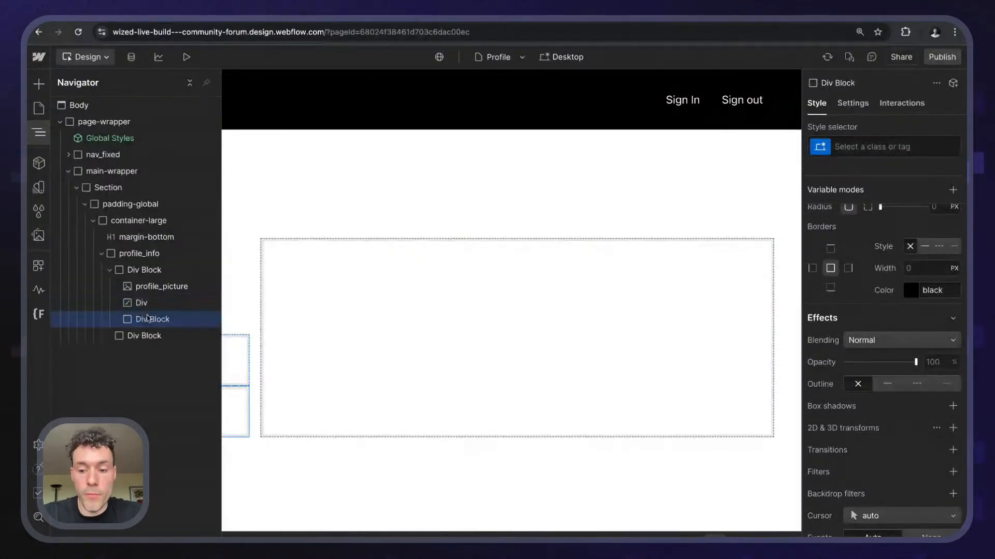
{"action": "key", "text": "Delete"}
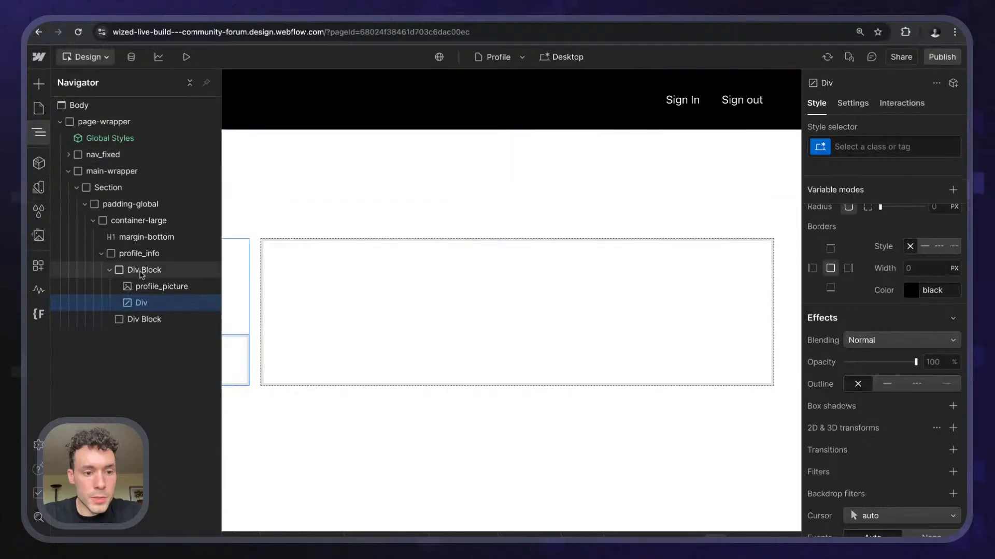
- Insert a Form Block and place it between profile_picture and the Div
{"action": "key", "text": "super+e"}
{"action": "type", "text": "form"}
{"action": "key", "text": "Return"}
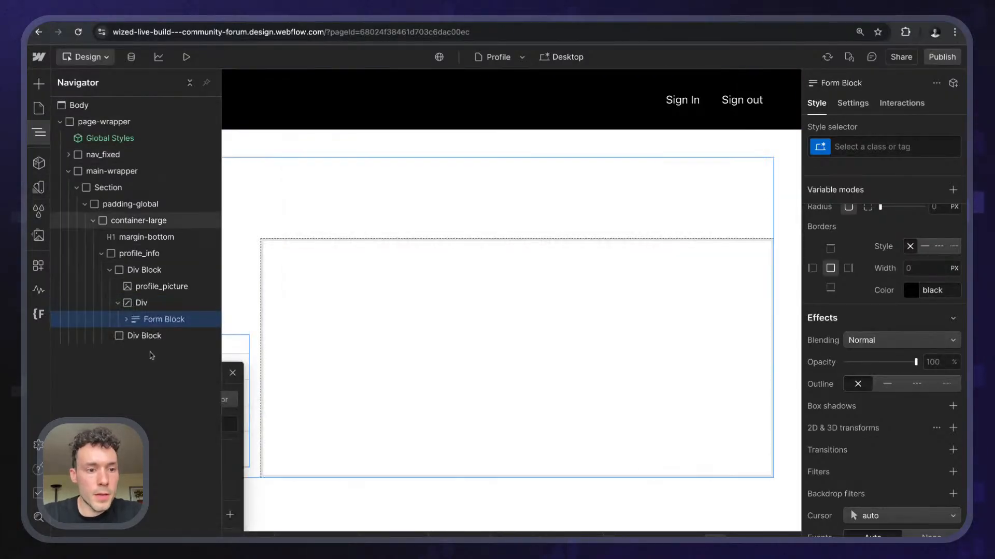
{"action": "left_click_drag", "start_coordinate": [143, 322], "coordinate": [144, 320]}
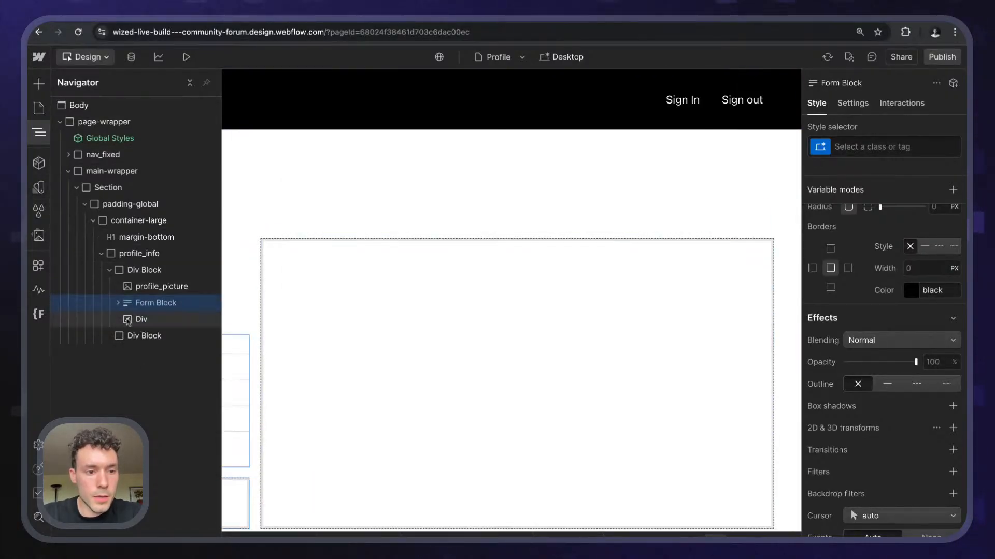
- Delete the form's default labels, text fields and submit button, then move the Div into the Form
{"action": "left_click", "coordinate": [118, 303]}
{"action": "left_click", "coordinate": [126, 336]}
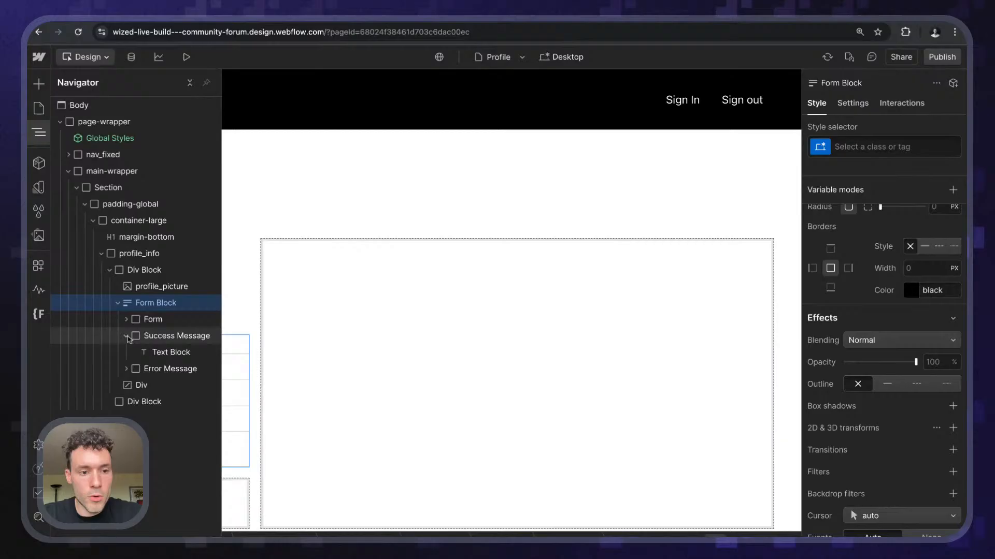
{"action": "left_click", "coordinate": [155, 352]}
{"action": "left_click", "coordinate": [126, 336]}
{"action": "left_click", "coordinate": [126, 352]}
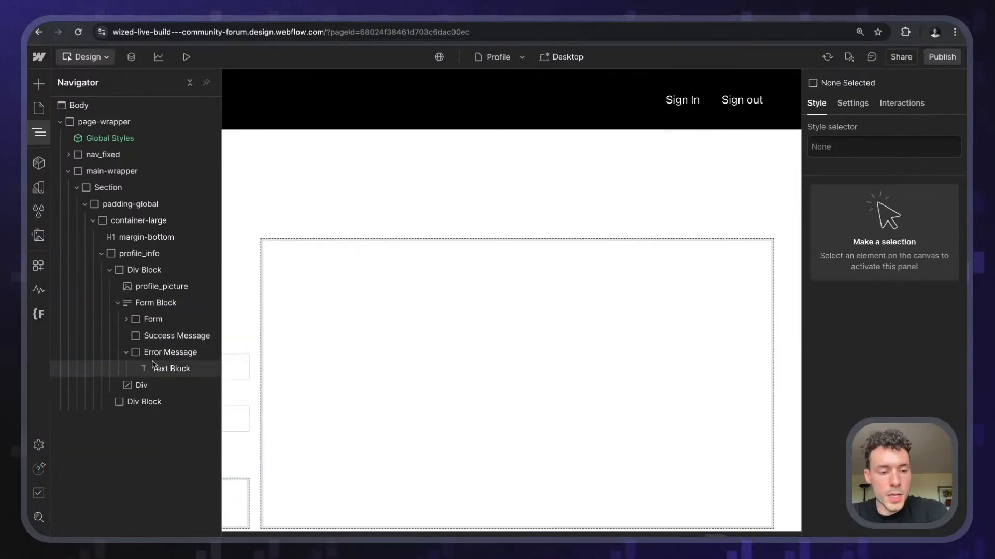
{"action": "left_click", "coordinate": [127, 353]}
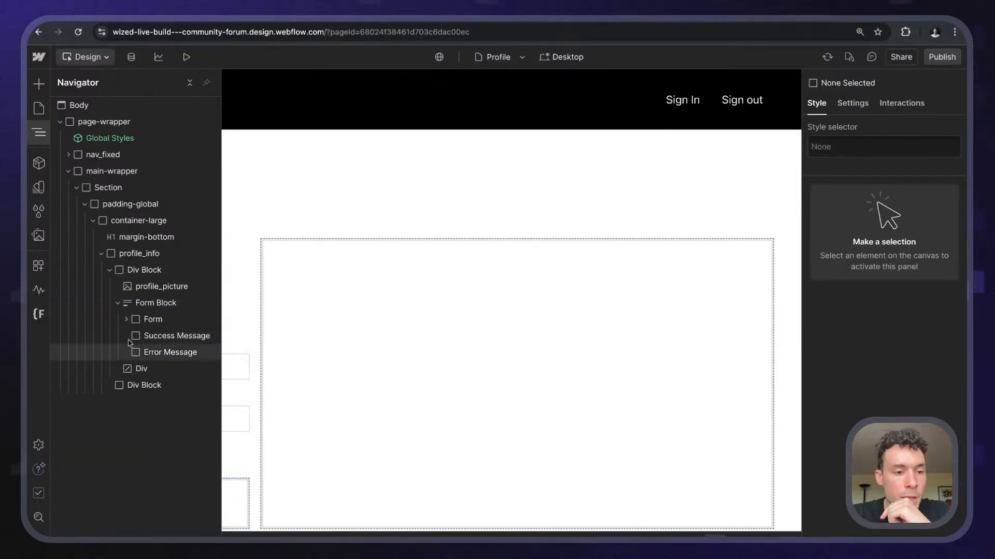
{"action": "left_click", "coordinate": [127, 319]}
{"action": "left_click", "coordinate": [163, 339]}
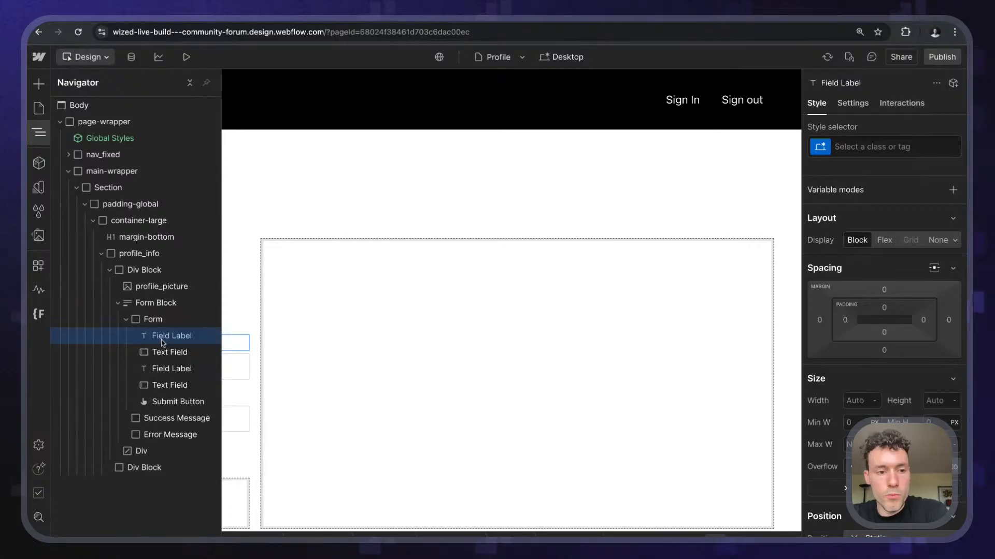
{"action": "key", "text": "Delete"}
{"action": "key", "text": "Delete"}
{"action": "key", "text": "Delete"}
{"action": "key", "text": "Delete"}
{"action": "key", "text": "Delete"}
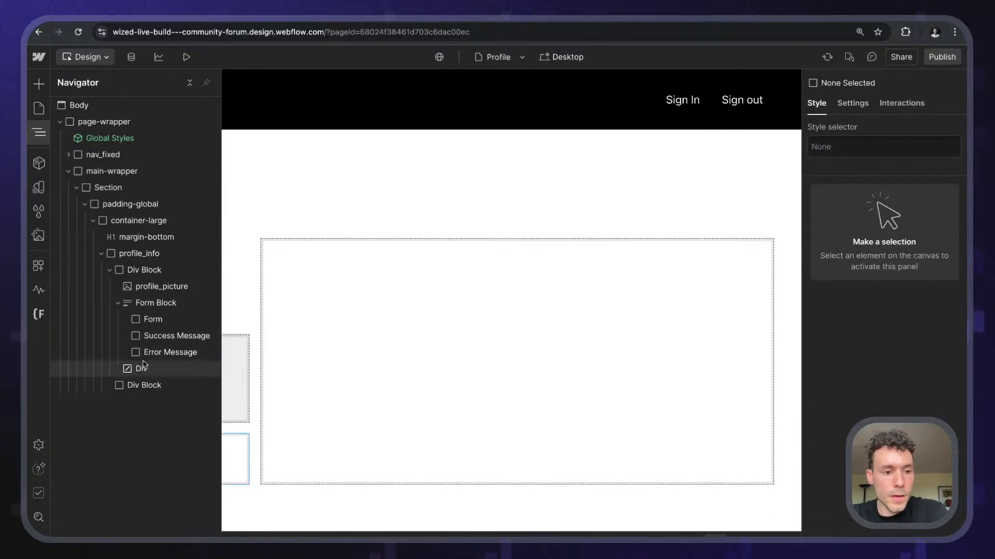
{"action": "left_click_drag", "start_coordinate": [145, 365], "coordinate": [158, 332]}
{"action": "left_click", "coordinate": [39, 133]}
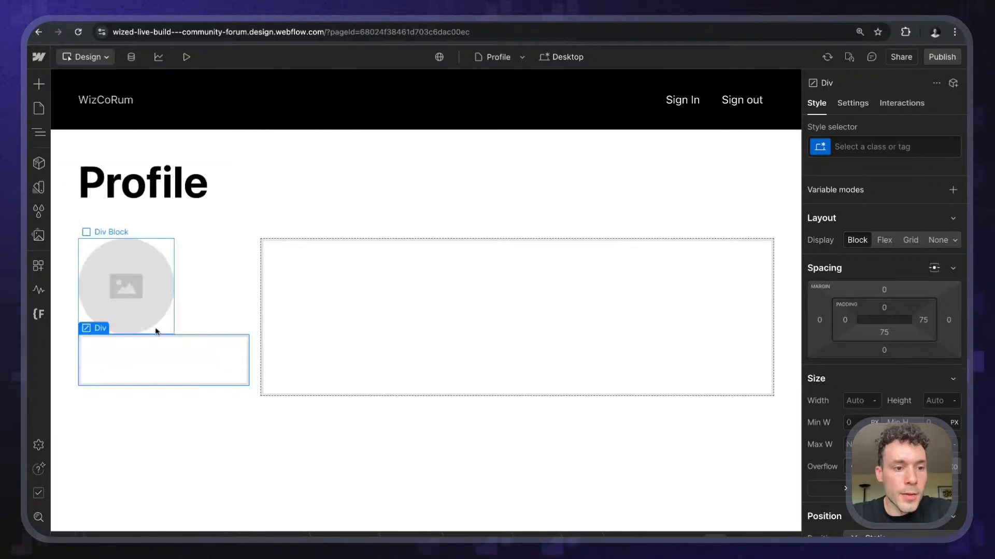
- Change the Div's tag to input and add the attribute type = file
{"action": "left_click", "coordinate": [852, 103]}
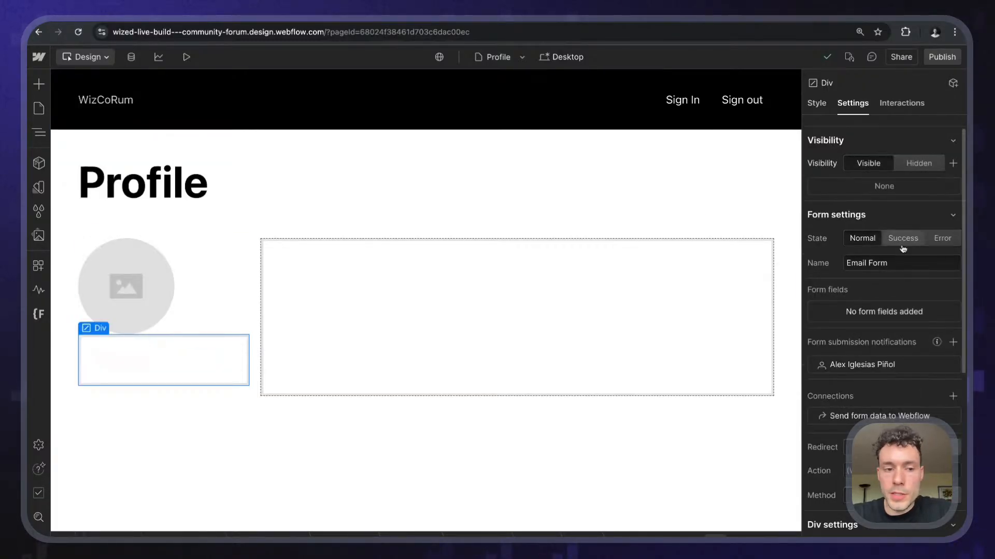
{"action": "scroll", "coordinate": [896, 259], "scroll_direction": "down", "scroll_amount": 5}
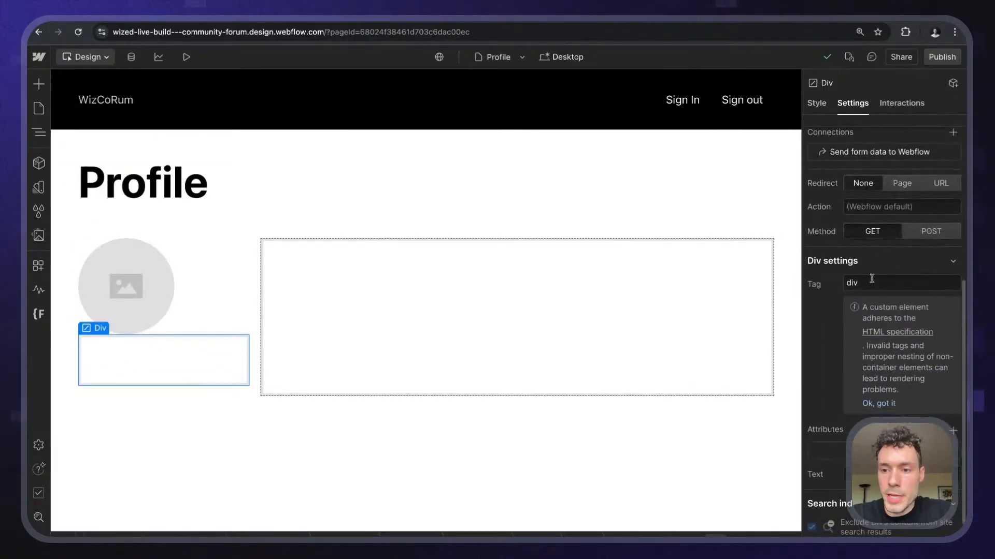
{"action": "left_click", "coordinate": [870, 280]}
{"action": "type", "text": "input"}
{"action": "key", "text": "Return"}
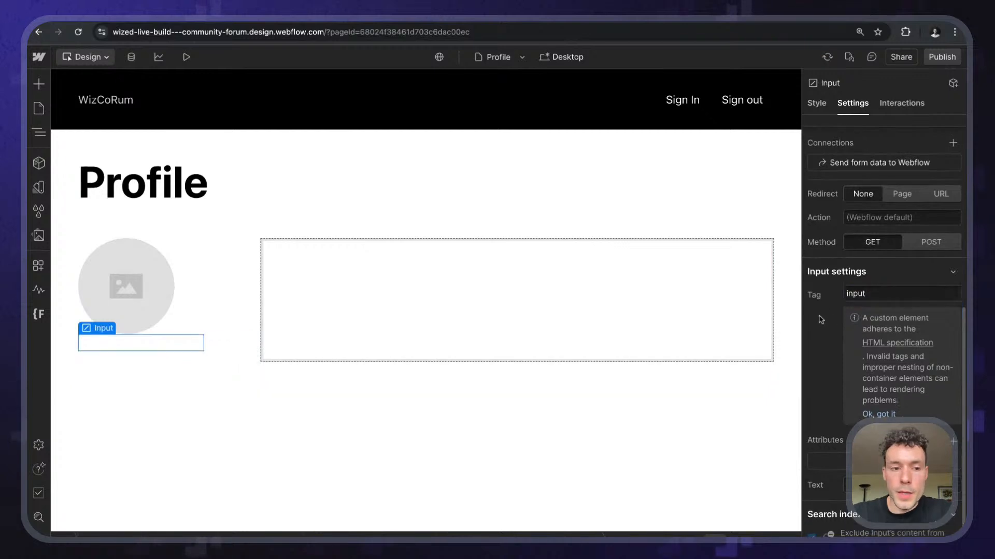
{"action": "left_click", "coordinate": [953, 441]}
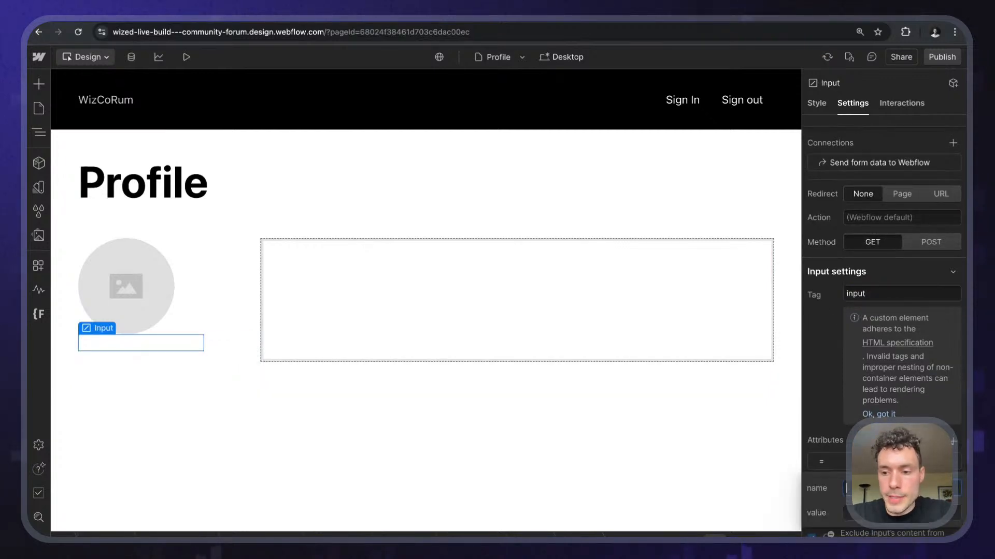
{"action": "type", "text": "file"}
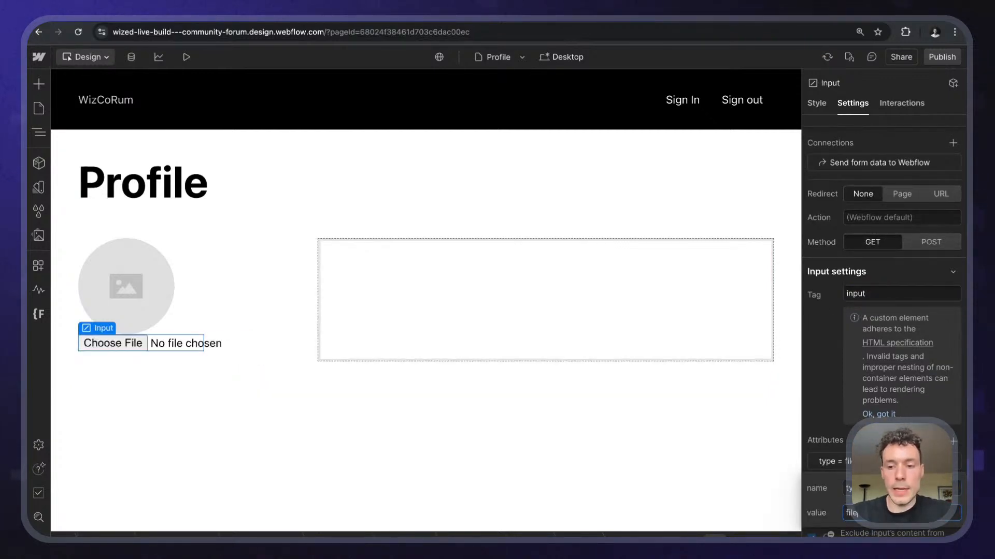
{"action": "key", "text": "Return"}
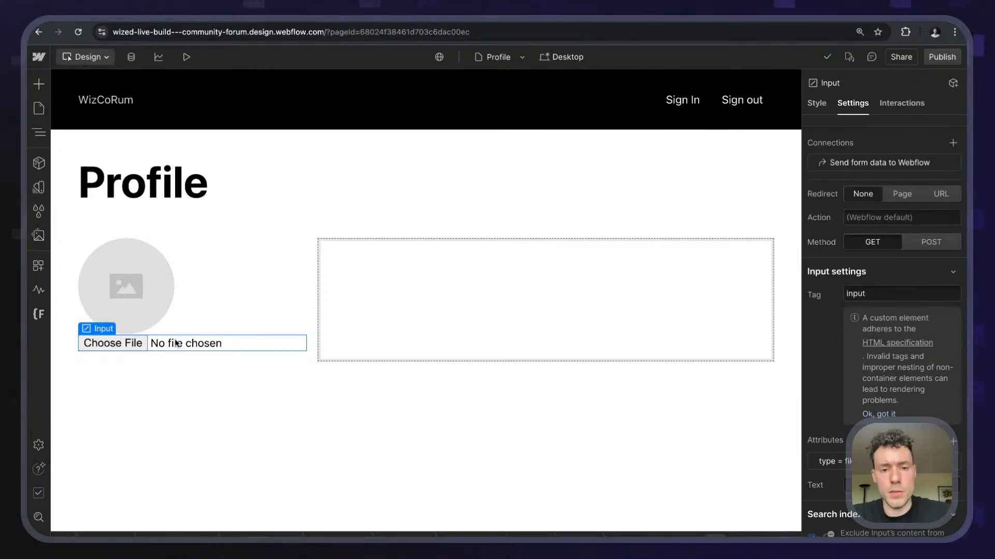
- Open a new browser tab
{"action": "key", "text": "super+k"}
{"action": "key", "text": "Escape"}
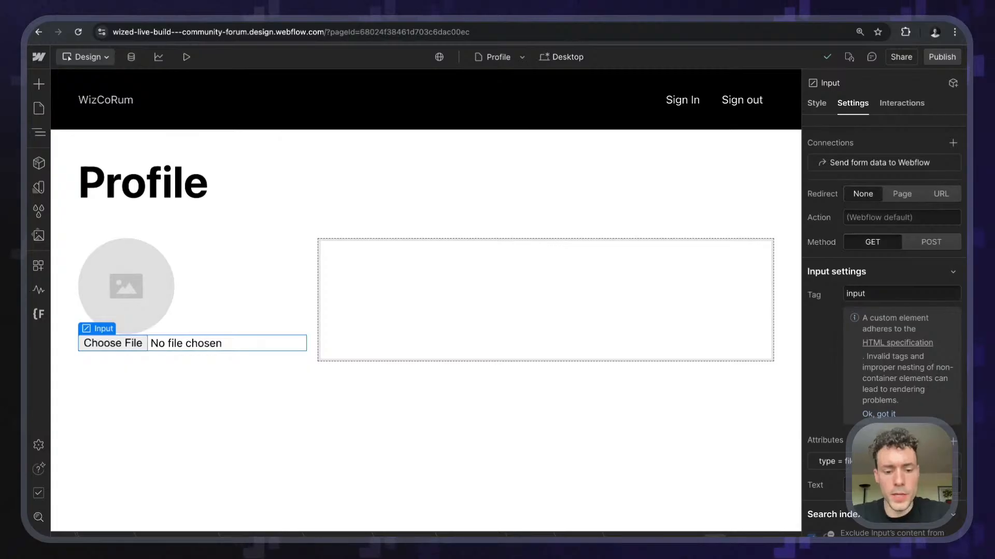
{"action": "key", "text": "super+t"}
- Search Google for 'css how to remove input file label' and read the Stack Overflow answers
{"action": "type", "text": "css how"}
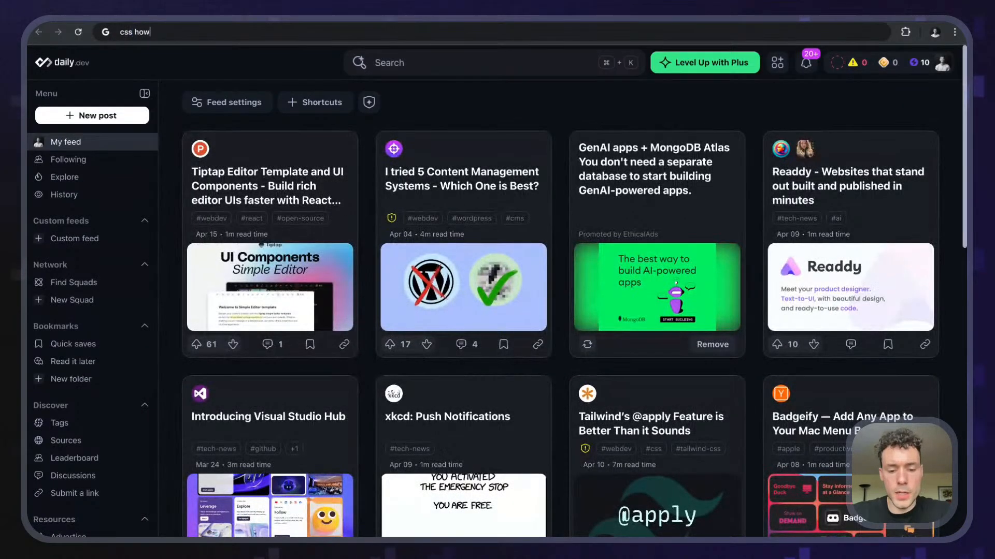
{"action": "type", "text": " to remove input fi"}
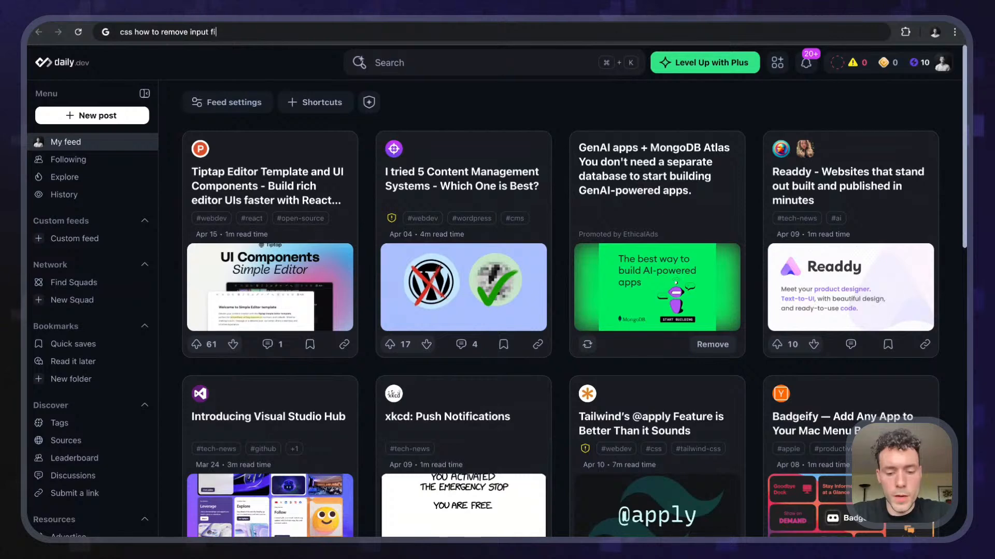
{"action": "type", "text": "le label"}
{"action": "key", "text": "Return"}
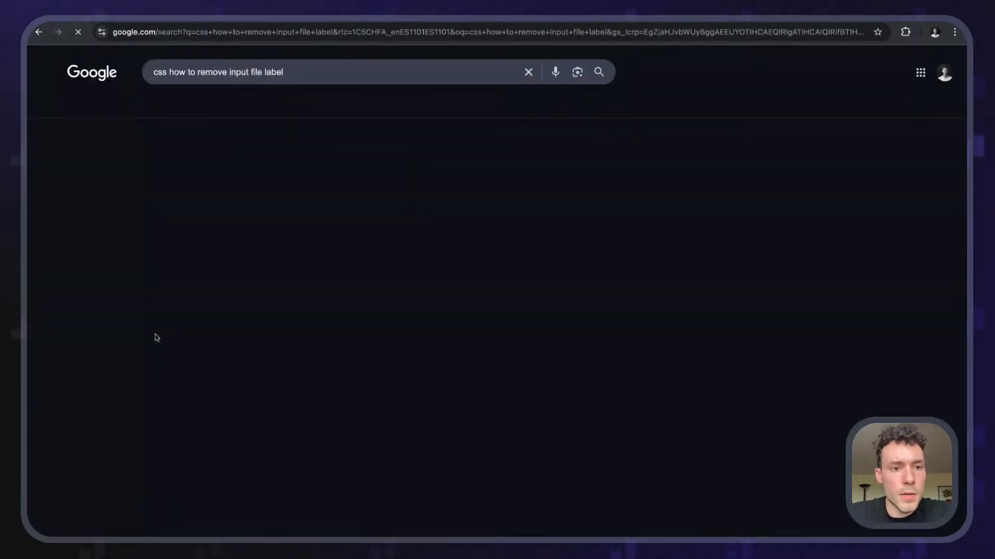
{"action": "scroll", "coordinate": [106, 251], "scroll_direction": "down", "scroll_amount": 1}
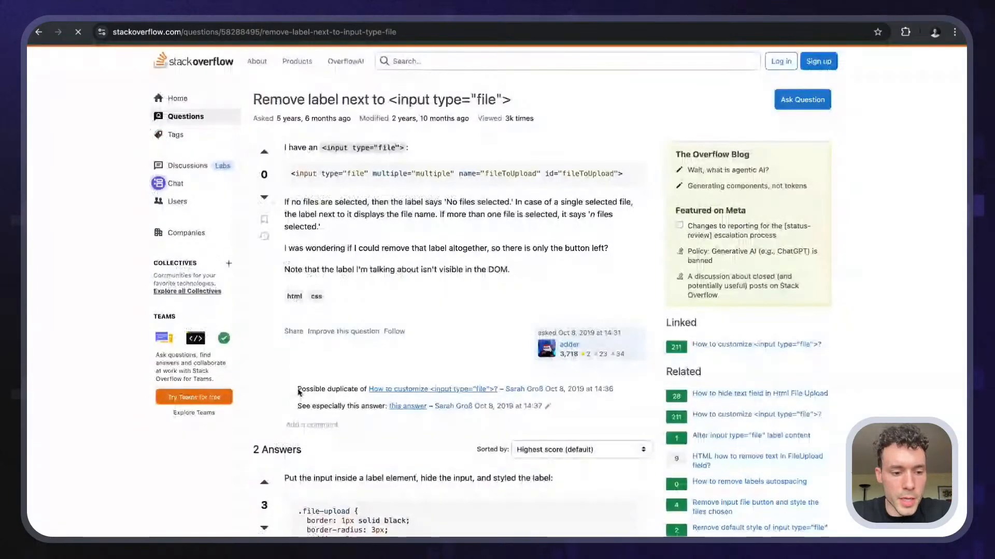
{"action": "scroll", "coordinate": [348, 74], "scroll_direction": "down", "scroll_amount": 3}
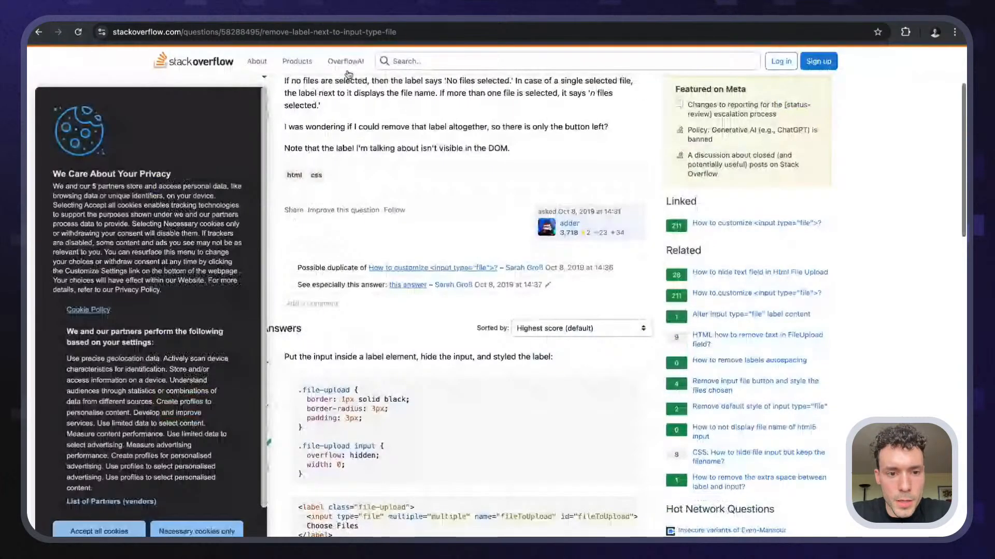
{"action": "scroll", "coordinate": [311, 288], "scroll_direction": "down", "scroll_amount": 3}
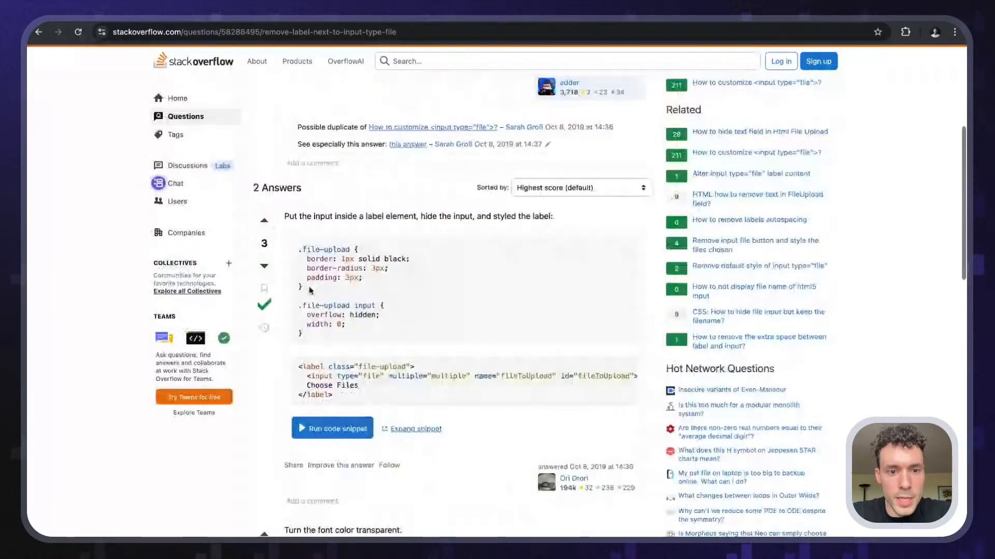
{"action": "scroll", "coordinate": [311, 290], "scroll_direction": "down", "scroll_amount": 1}
{"action": "scroll", "coordinate": [312, 265], "scroll_direction": "up", "scroll_amount": 1}
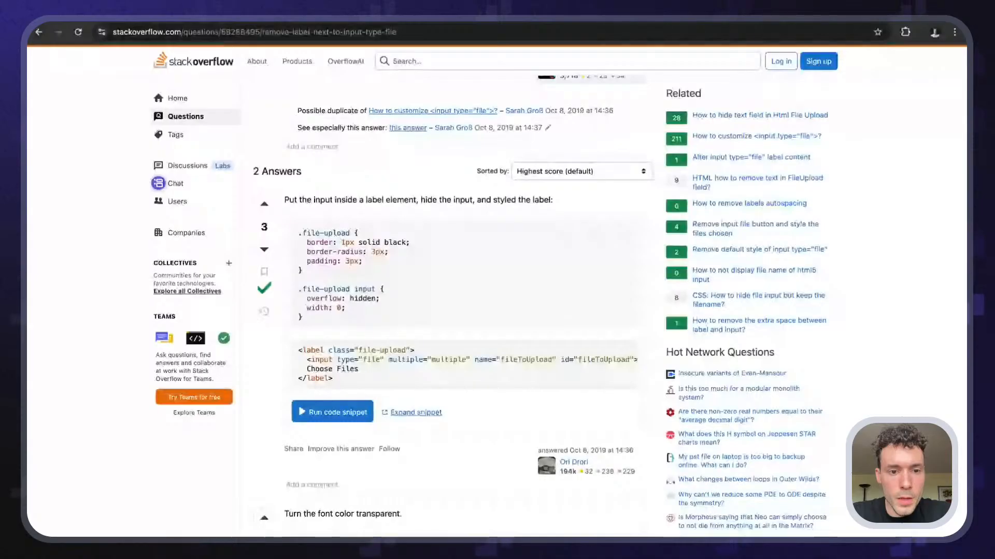
{"action": "scroll", "coordinate": [445, 311], "scroll_direction": "down", "scroll_amount": 3}
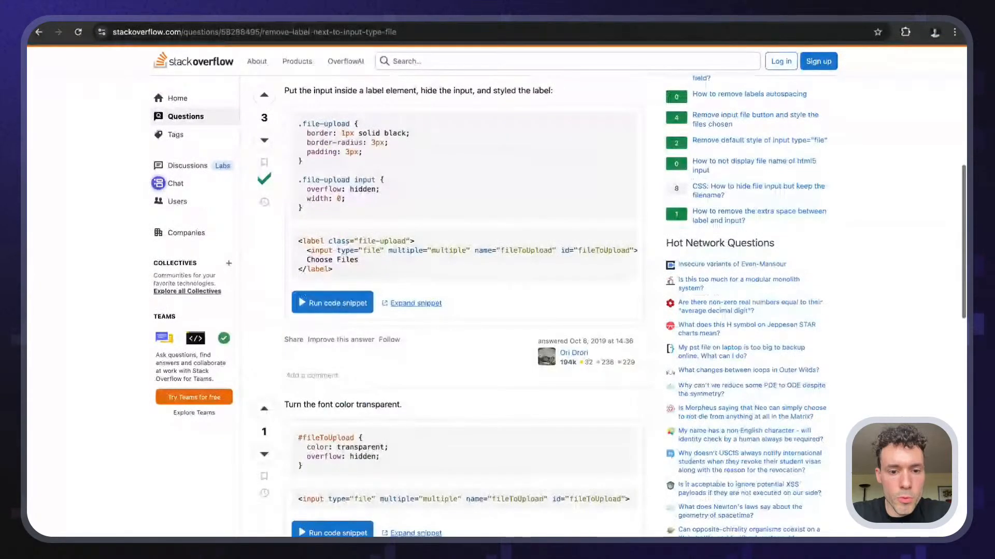
{"action": "scroll", "coordinate": [349, 354], "scroll_direction": "up", "scroll_amount": 1}
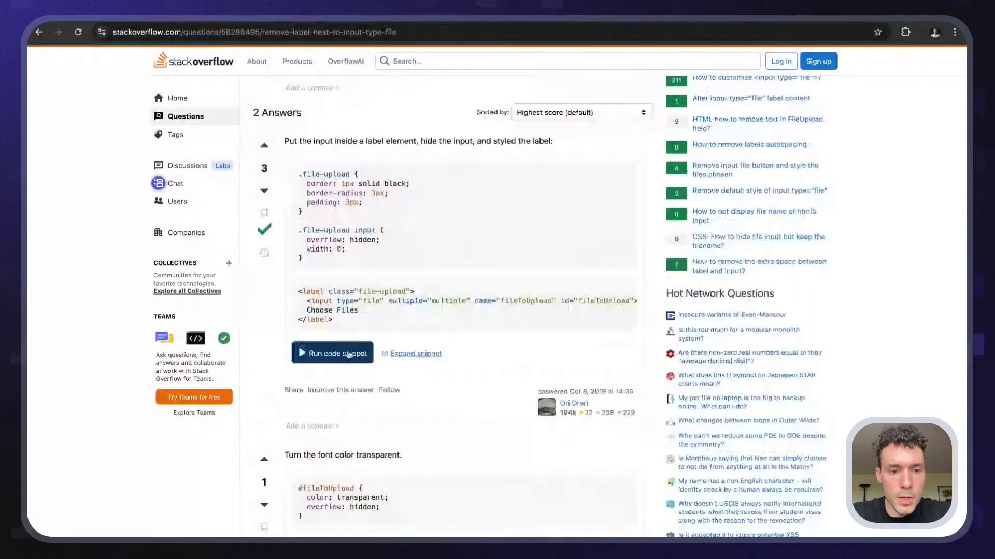
- Run the answers' code snippets, including the transparent font colour example
{"action": "left_click", "coordinate": [349, 354]}
{"action": "scroll", "coordinate": [345, 332], "scroll_direction": "down", "scroll_amount": 2}
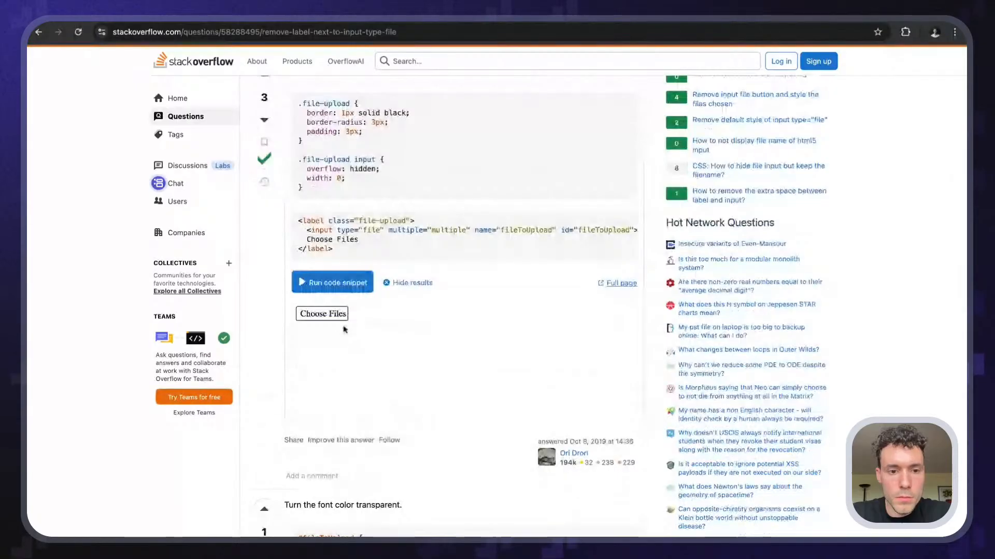
{"action": "scroll", "coordinate": [331, 300], "scroll_direction": "up", "scroll_amount": 1}
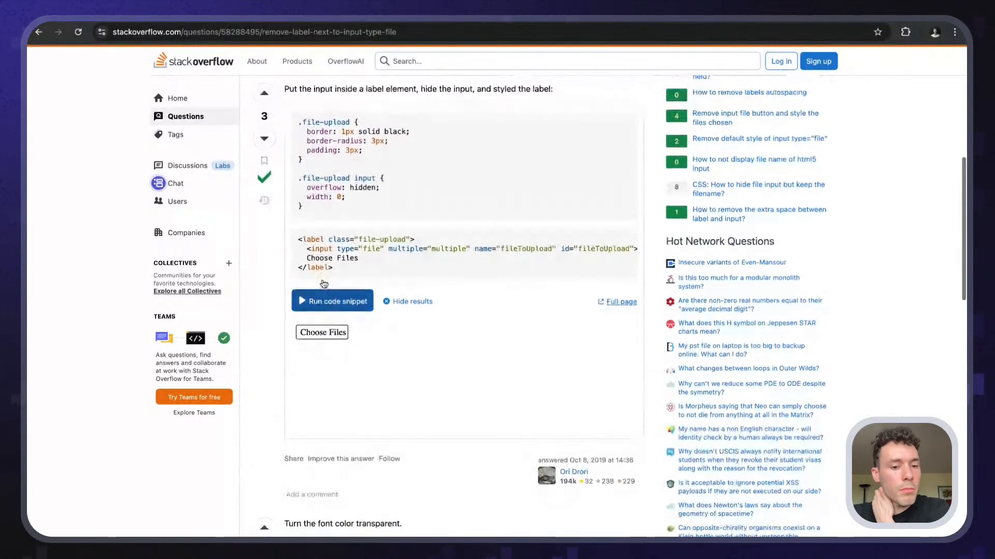
{"action": "scroll", "coordinate": [323, 284], "scroll_direction": "down", "scroll_amount": 4}
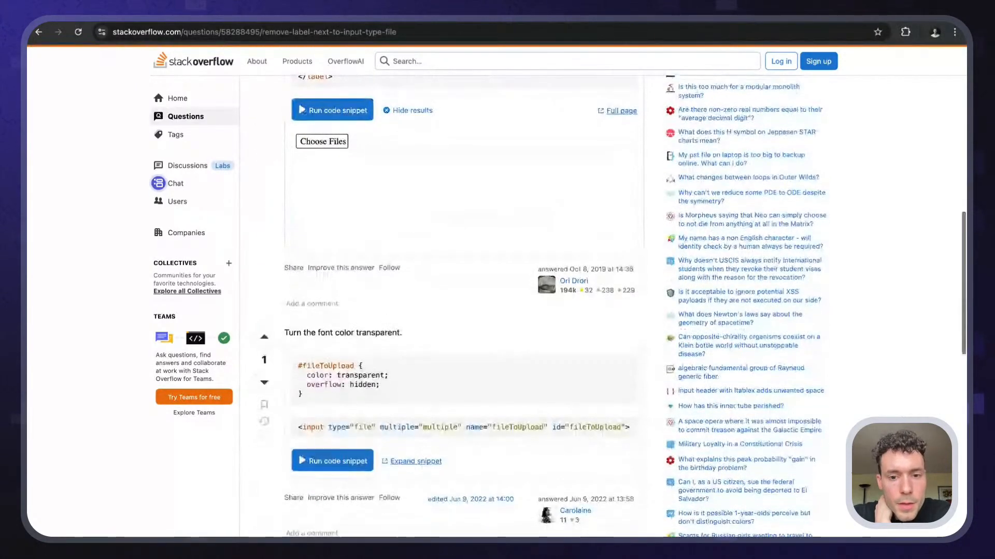
{"action": "scroll", "coordinate": [350, 365], "scroll_direction": "down", "scroll_amount": 2}
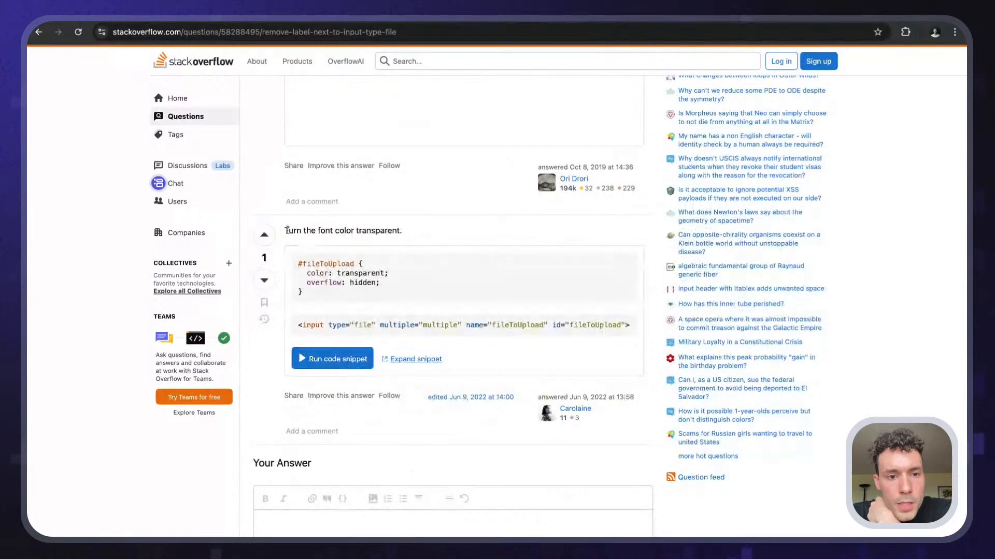
{"action": "left_click", "coordinate": [343, 359]}
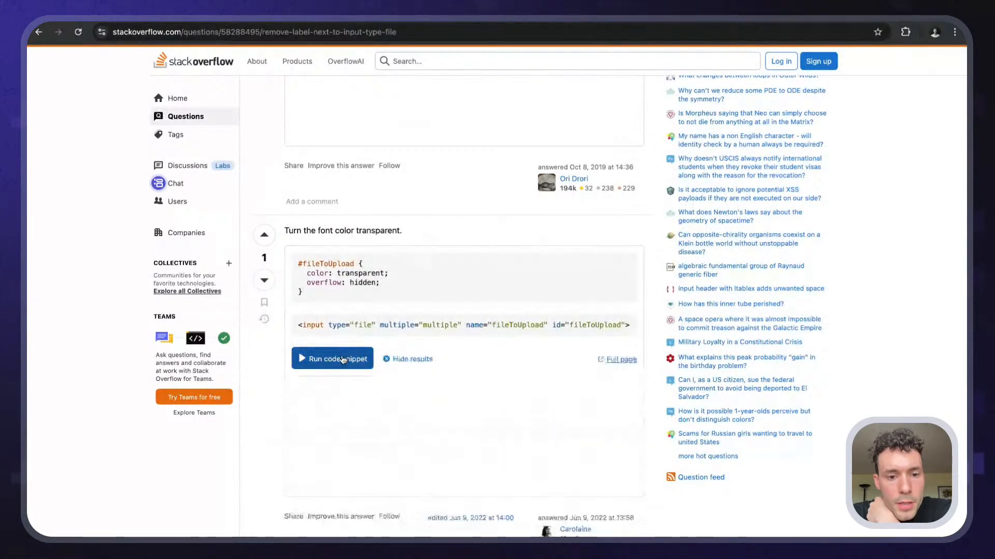
{"action": "scroll", "coordinate": [343, 359], "scroll_direction": "down", "scroll_amount": 1}
{"action": "scroll", "coordinate": [343, 359], "scroll_direction": "down", "scroll_amount": 1}
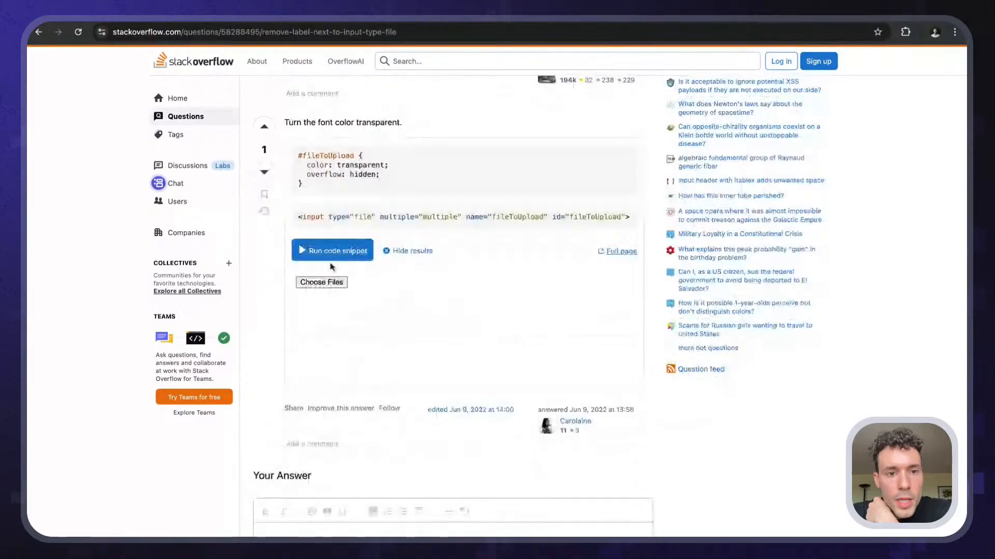
{"action": "scroll", "coordinate": [338, 181], "scroll_direction": "up", "scroll_amount": 1}
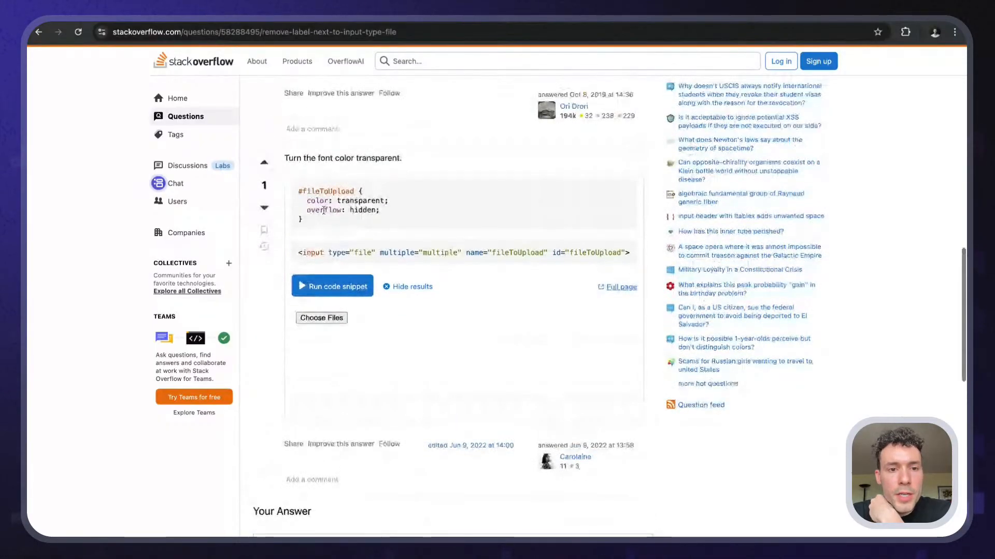
{"action": "scroll", "coordinate": [337, 259], "scroll_direction": "up", "scroll_amount": 1}
{"action": "scroll", "coordinate": [357, 290], "scroll_direction": "up", "scroll_amount": 1}
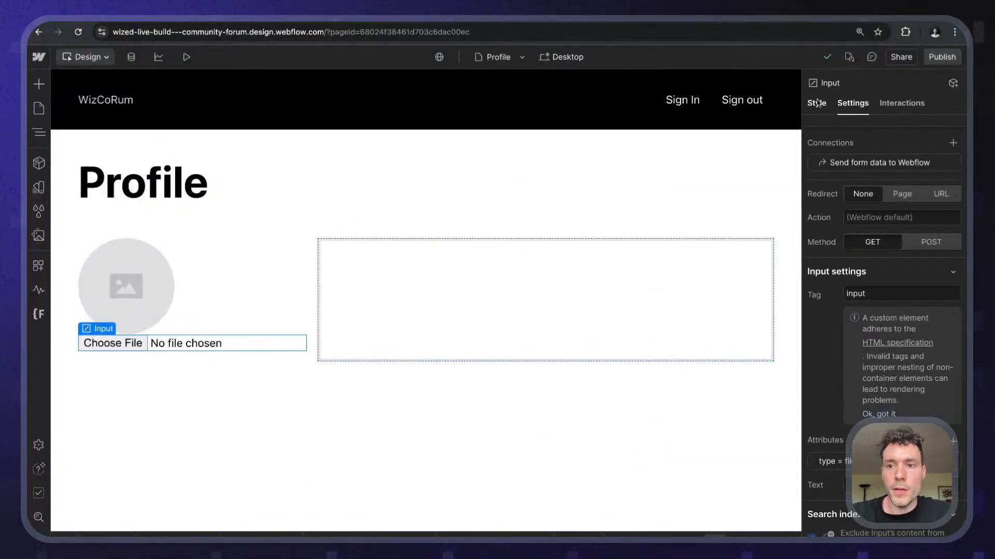
- Give the file input the class profile_picture-input and set its overflow to Hidden
{"action": "left_click", "coordinate": [817, 104]}
{"action": "type", "text": "profile_"}
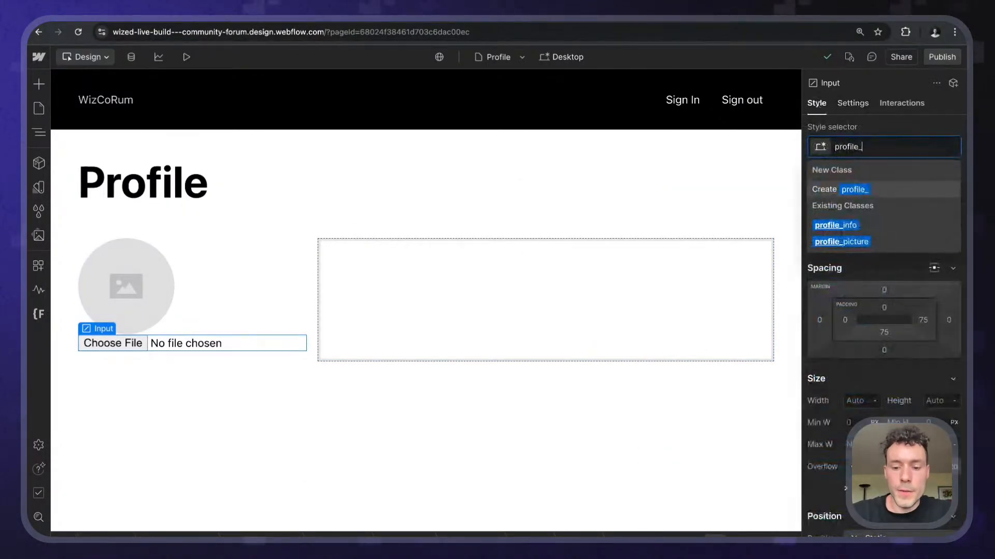
{"action": "type", "text": "picture"}
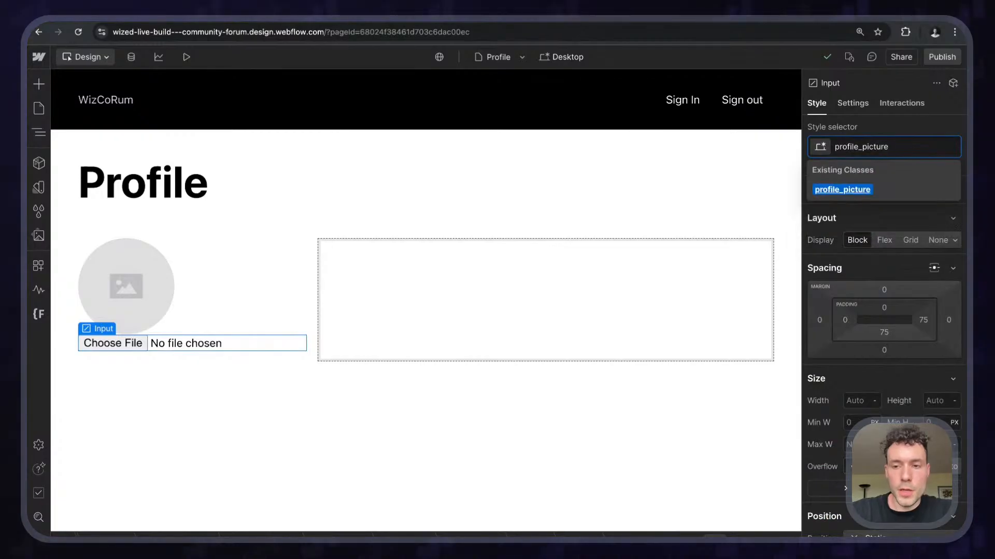
{"action": "type", "text": "-input"}
{"action": "key", "text": "Return"}
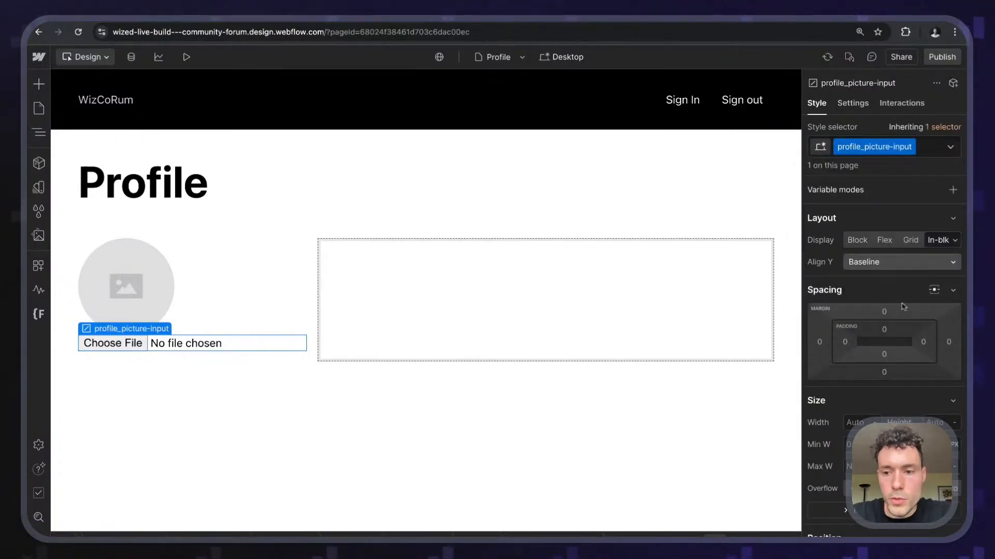
{"action": "scroll", "coordinate": [904, 307], "scroll_direction": "down", "scroll_amount": 3}
{"action": "scroll", "coordinate": [904, 306], "scroll_direction": "down", "scroll_amount": 6}
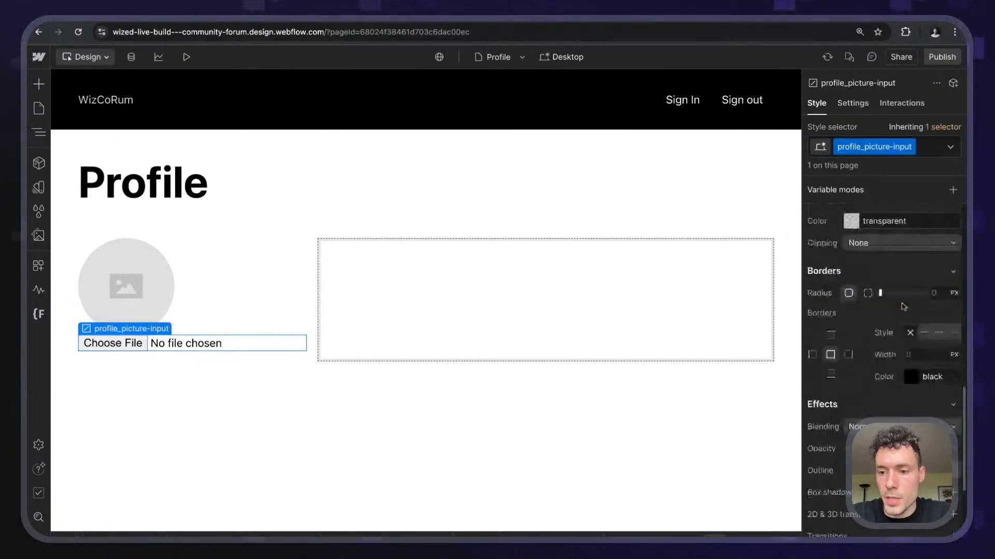
{"action": "scroll", "coordinate": [904, 307], "scroll_direction": "down", "scroll_amount": 3}
{"action": "scroll", "coordinate": [904, 306], "scroll_direction": "up", "scroll_amount": 5}
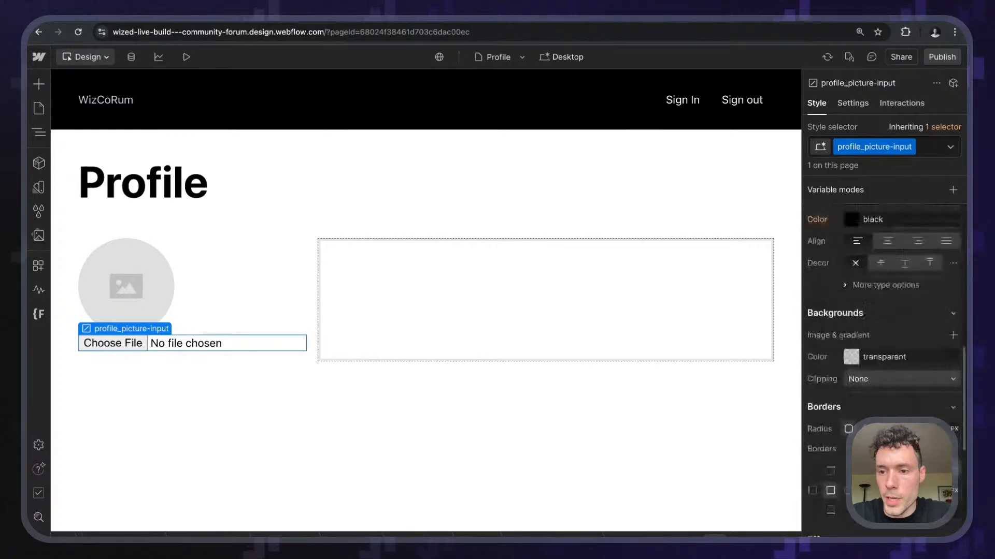
{"action": "scroll", "coordinate": [904, 306], "scroll_direction": "up", "scroll_amount": 3}
{"action": "left_click", "coordinate": [885, 303]}
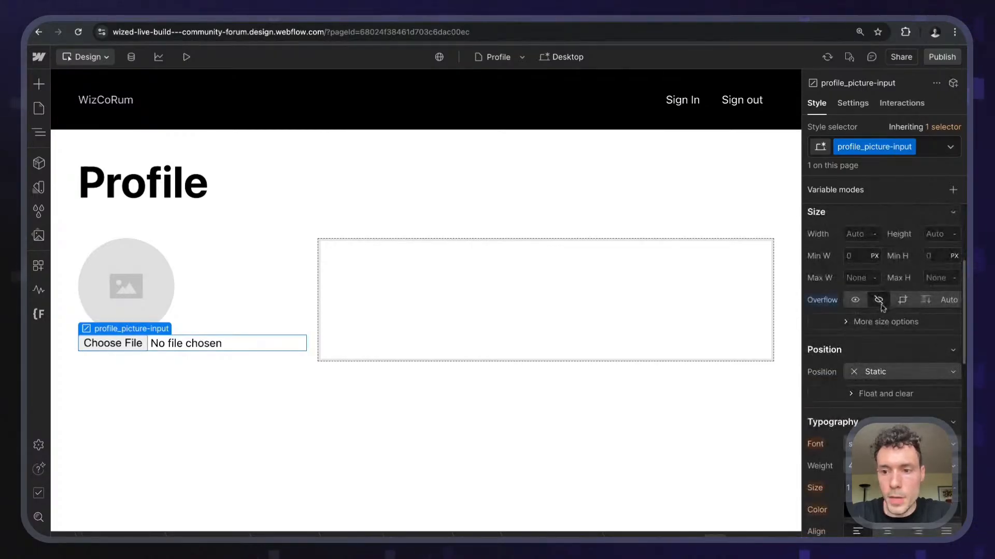
- Check that the file input's background colour stays transparent
{"action": "scroll", "coordinate": [880, 309], "scroll_direction": "down", "scroll_amount": 2}
{"action": "scroll", "coordinate": [880, 311], "scroll_direction": "down", "scroll_amount": 3}
{"action": "left_click", "coordinate": [888, 349]}
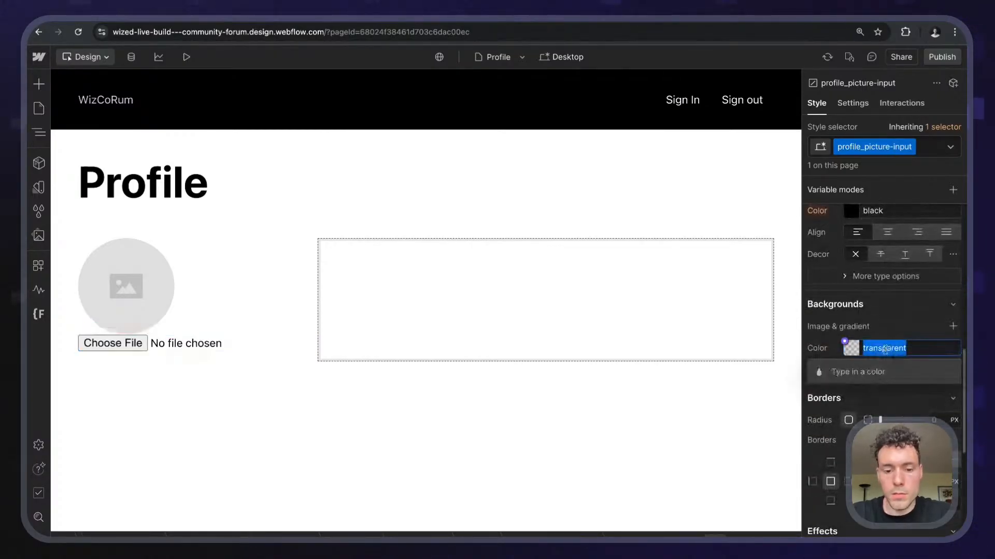
{"action": "key", "text": "Escape"}
{"action": "left_click", "coordinate": [882, 347]}
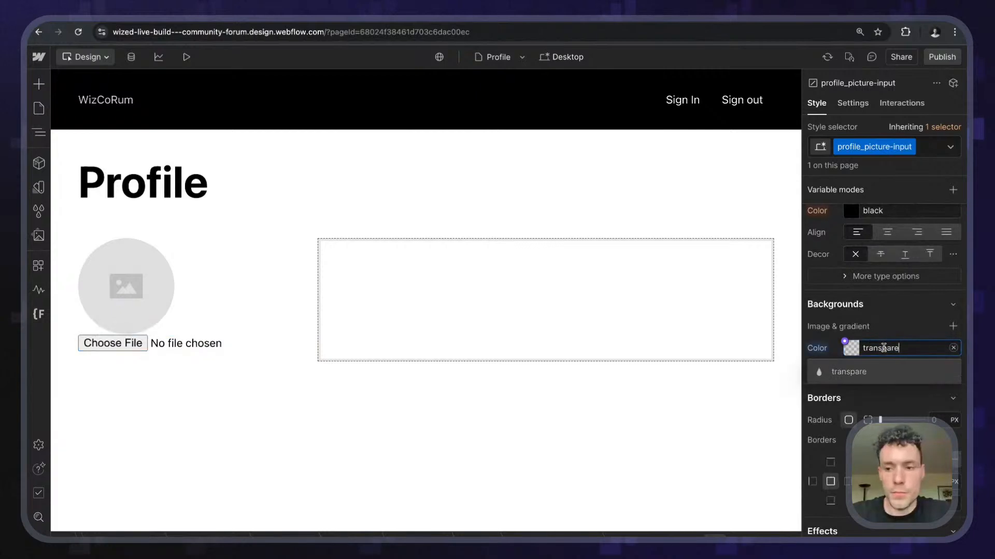
{"action": "key", "text": "Escape"}
{"action": "scroll", "coordinate": [855, 347], "scroll_direction": "up", "scroll_amount": 5}
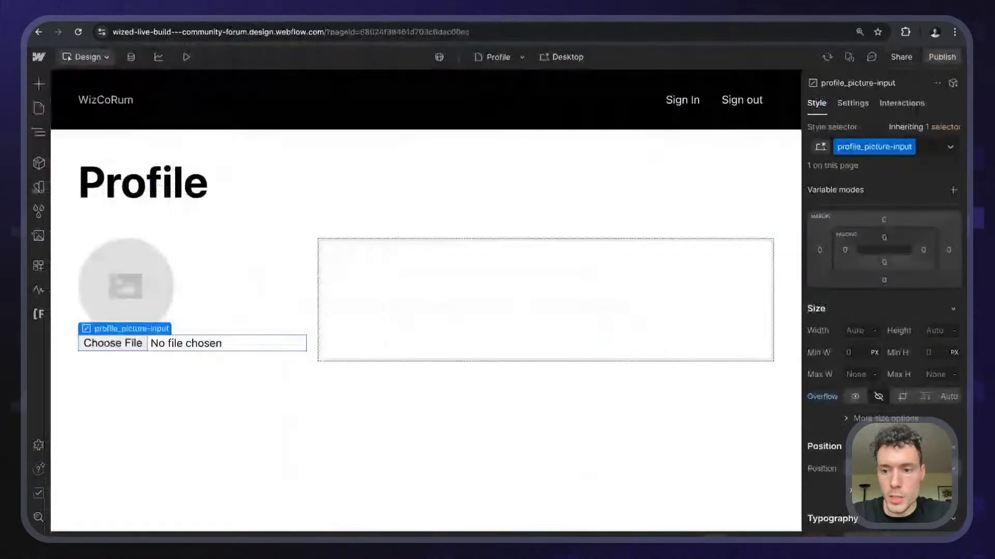
{"action": "scroll", "coordinate": [890, 332], "scroll_direction": "down", "scroll_amount": 10}
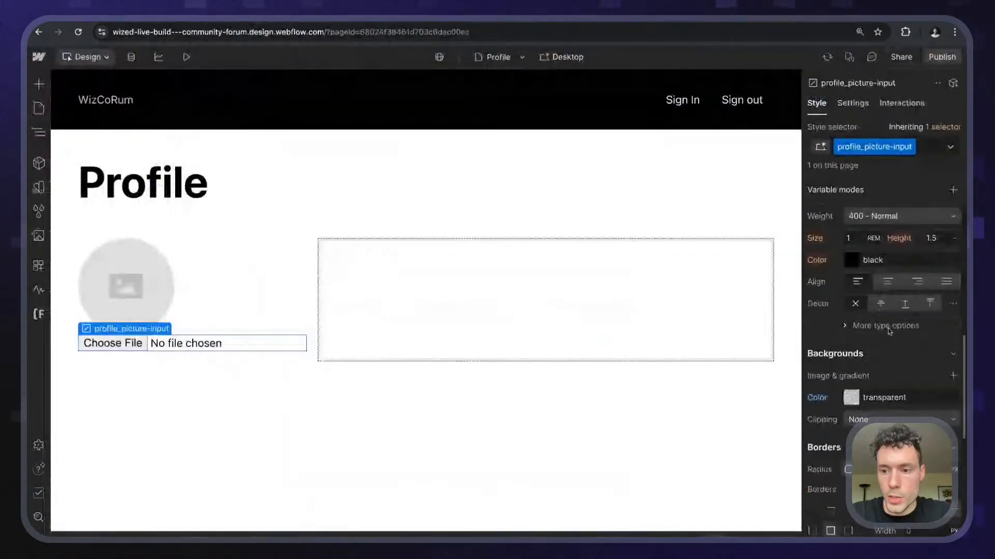
{"action": "scroll", "coordinate": [890, 331], "scroll_direction": "up", "scroll_amount": 3}
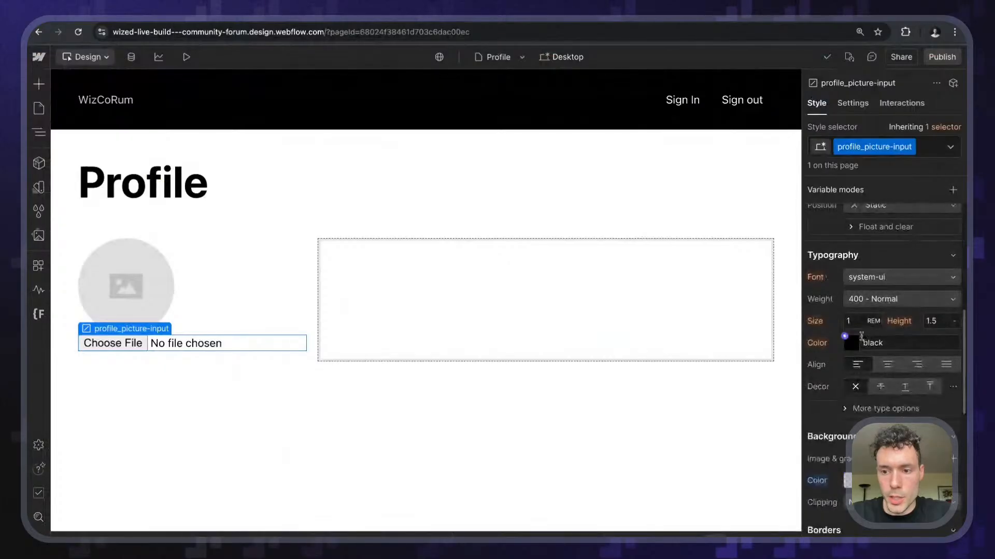
{"action": "double_click", "coordinate": [872, 340]}
{"action": "type", "text": "transparent"}
{"action": "key", "text": "Return"}
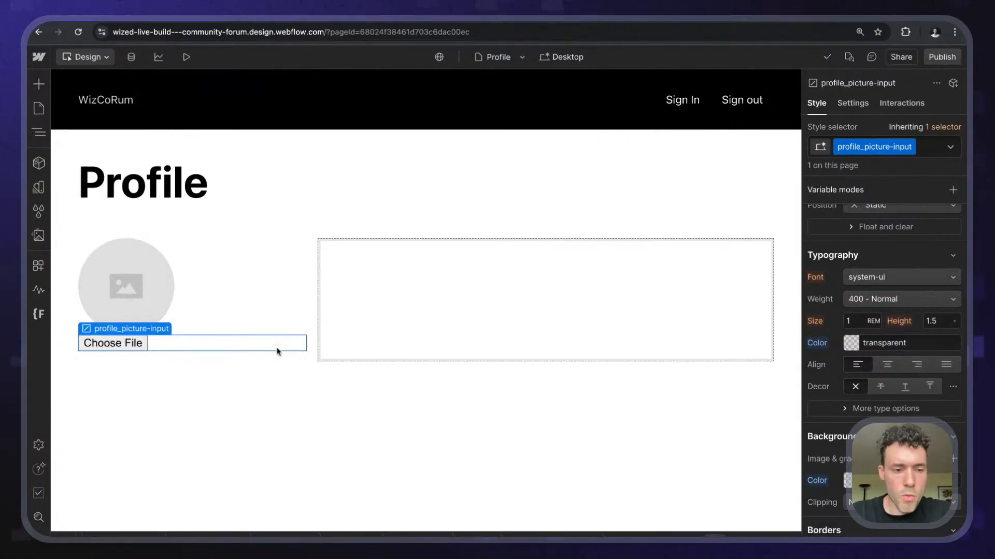
{"action": "key", "text": "super+z"}
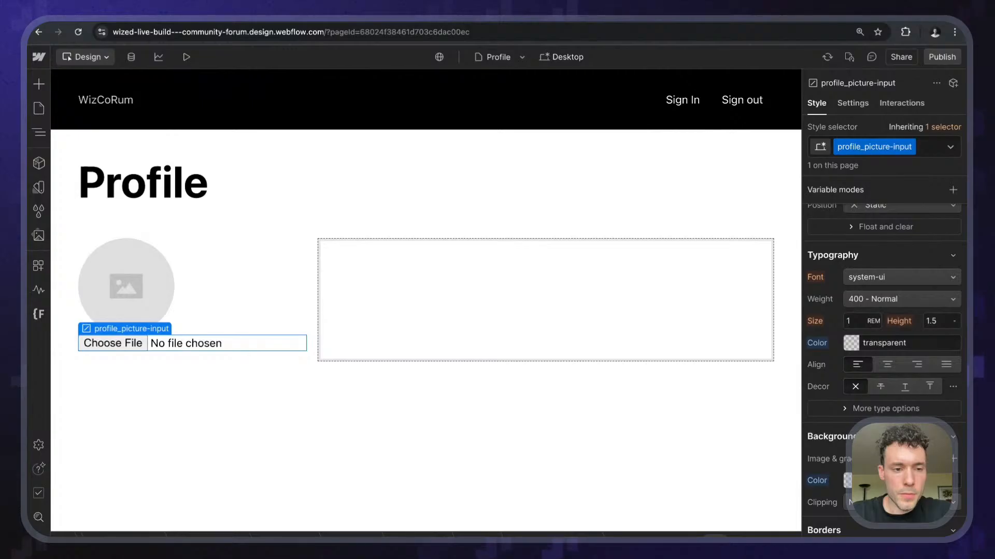
{"action": "scroll", "coordinate": [908, 358], "scroll_direction": "down", "scroll_amount": 5}
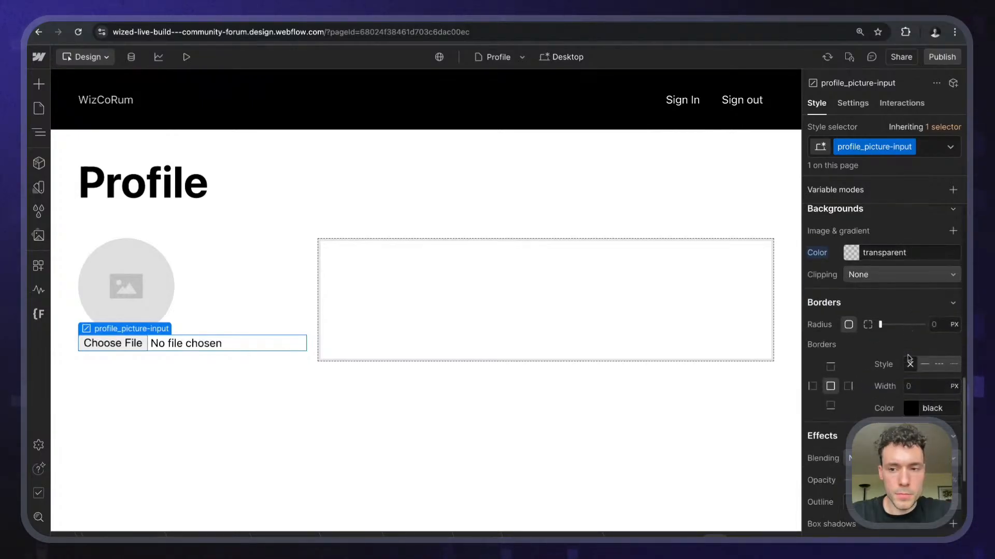
{"action": "scroll", "coordinate": [907, 357], "scroll_direction": "down", "scroll_amount": 4}
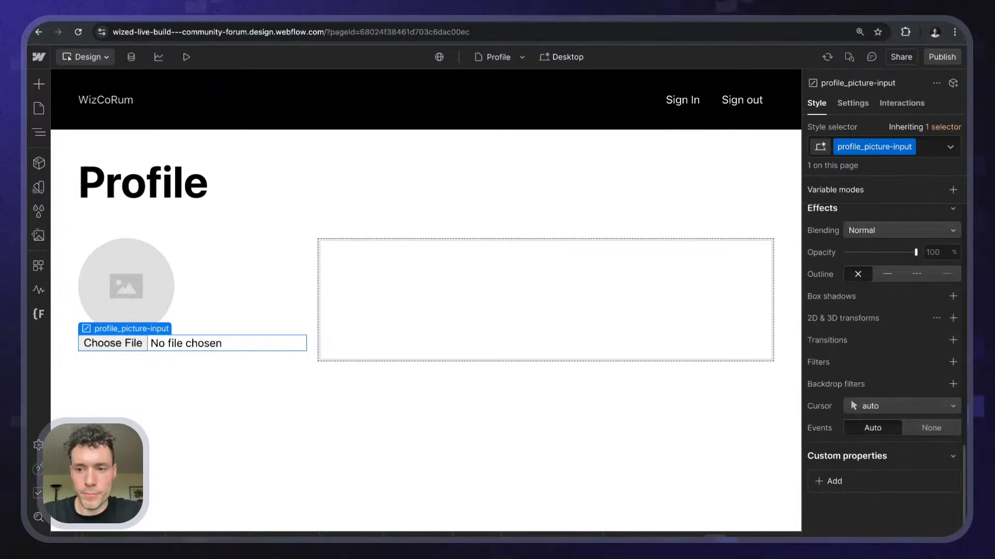
{"action": "scroll", "coordinate": [883, 362], "scroll_direction": "up", "scroll_amount": 6}
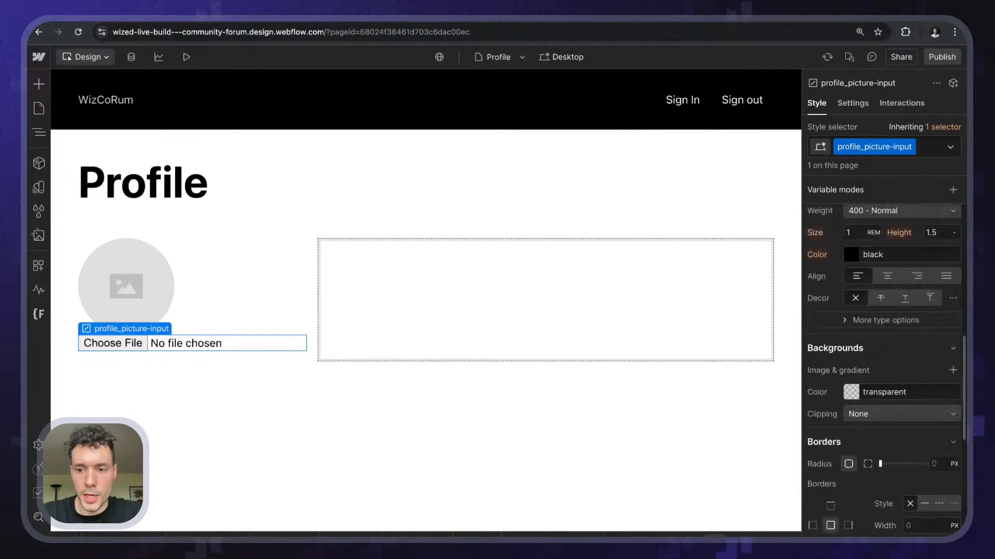
{"action": "scroll", "coordinate": [883, 363], "scroll_direction": "up", "scroll_amount": 7}
{"action": "scroll", "coordinate": [883, 363], "scroll_direction": "down", "scroll_amount": 10}
{"action": "scroll", "coordinate": [883, 362], "scroll_direction": "up", "scroll_amount": 2}
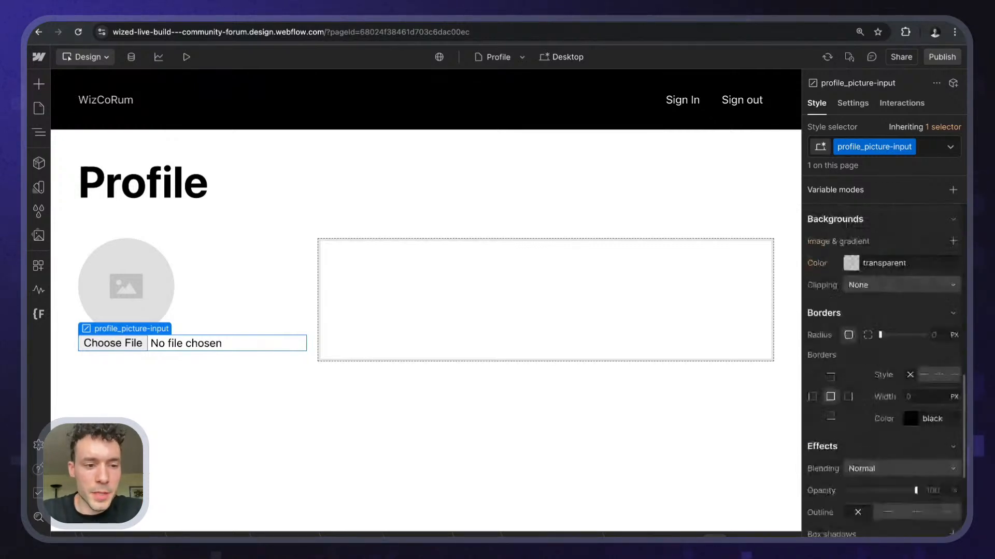
{"action": "scroll", "coordinate": [883, 362], "scroll_direction": "down", "scroll_amount": 5}
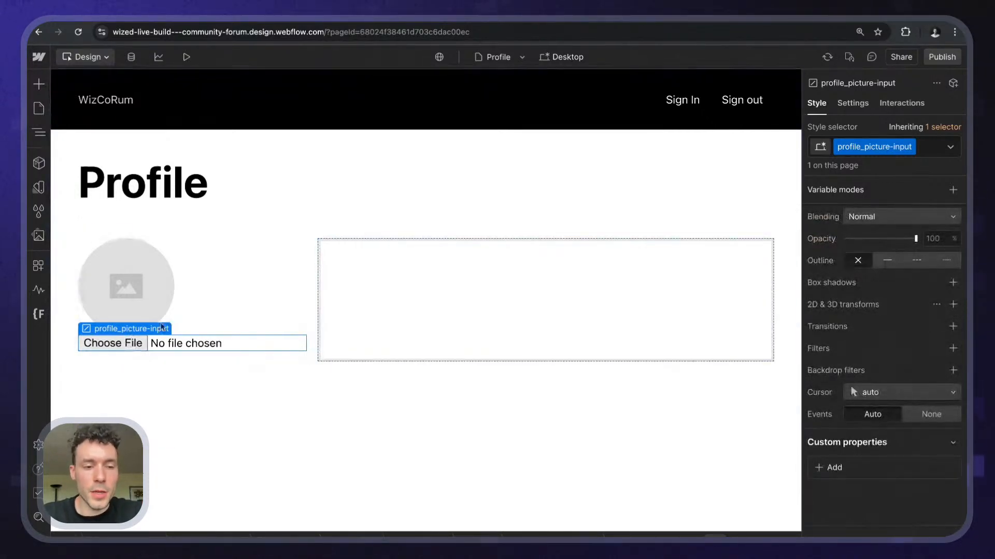
{"action": "key", "text": "Escape"}
- Select the circular profile_picture image and set its bottom margin to 1rem
{"action": "left_click", "coordinate": [39, 132]}
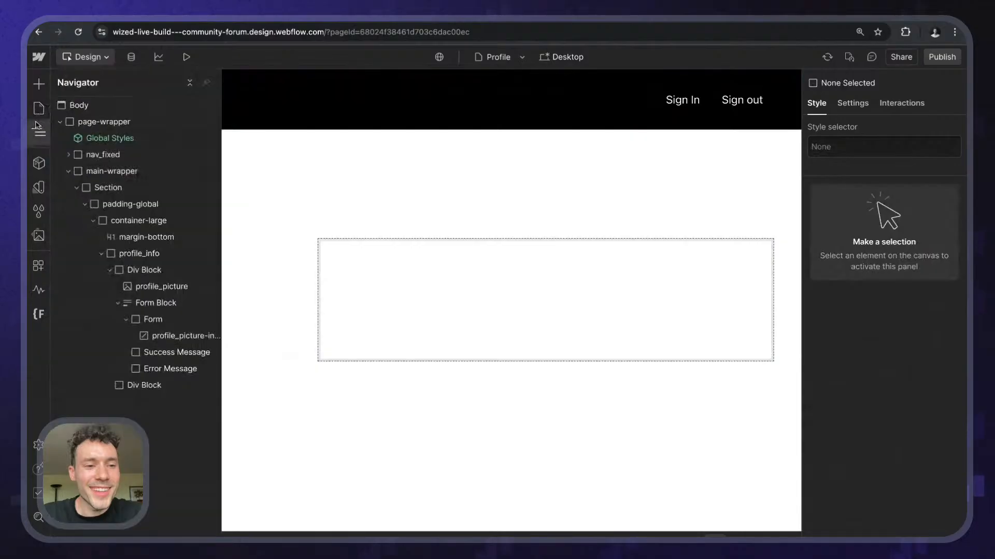
{"action": "left_click", "coordinate": [38, 132]}
{"action": "left_click", "coordinate": [159, 295]}
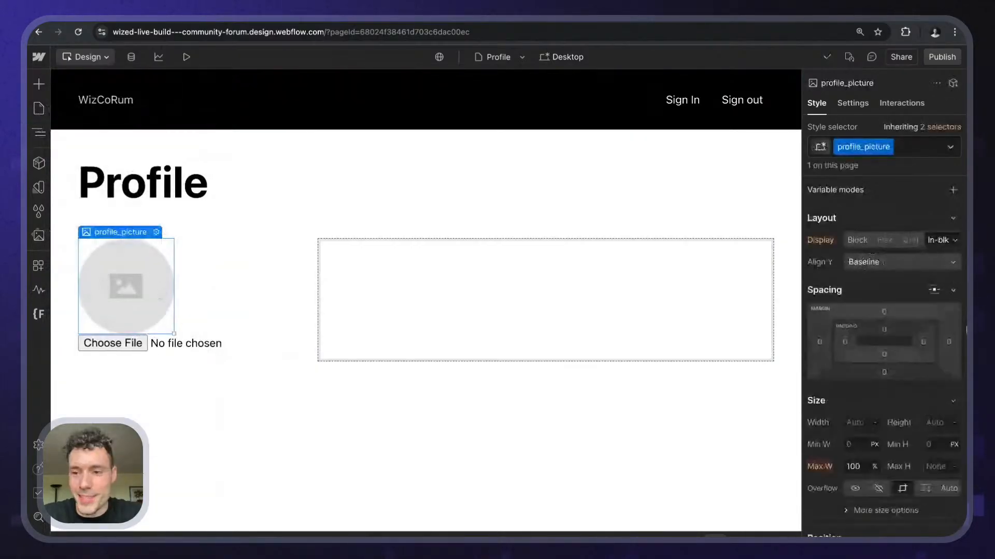
{"action": "left_click", "coordinate": [885, 373]}
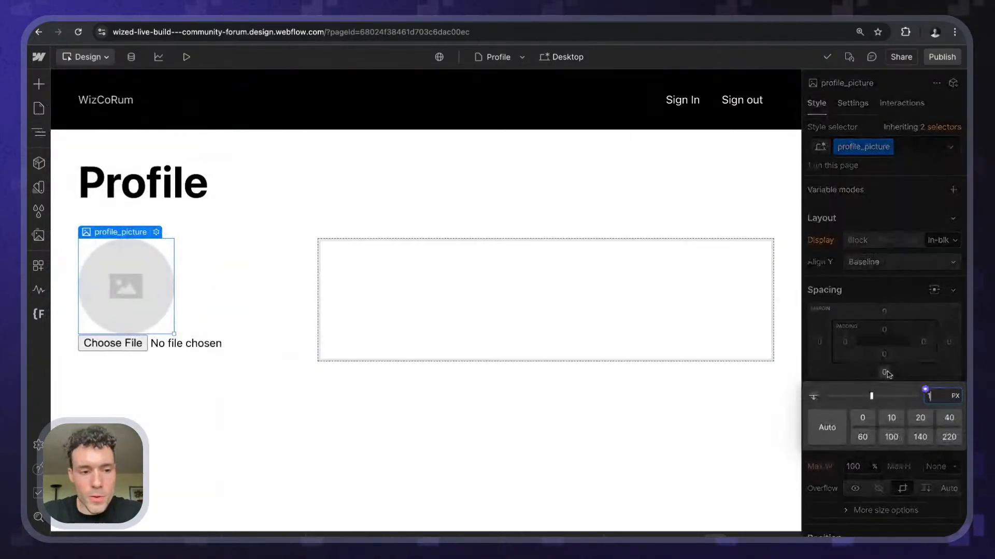
{"action": "type", "text": "1rem"}
{"action": "key", "text": "Return"}
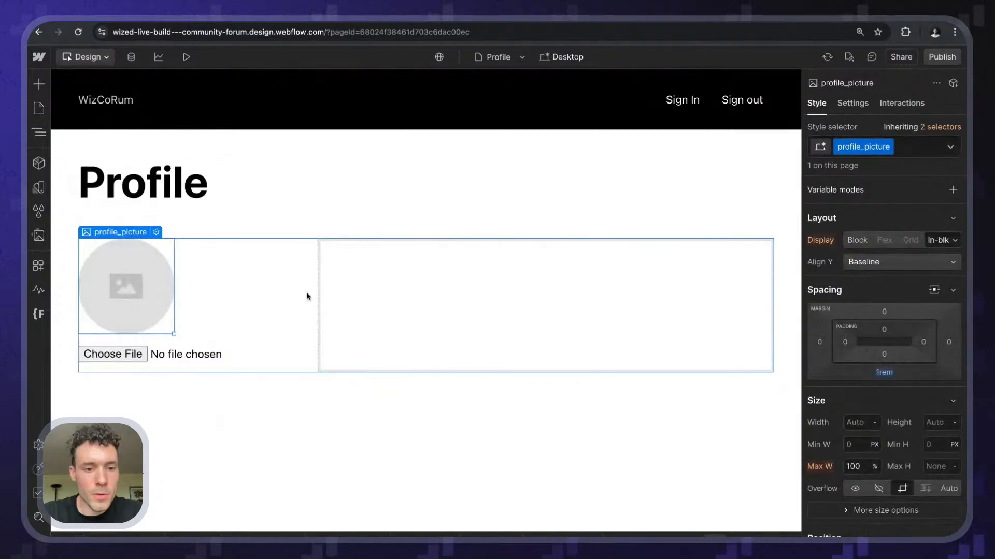
{"action": "left_click", "coordinate": [226, 318]}
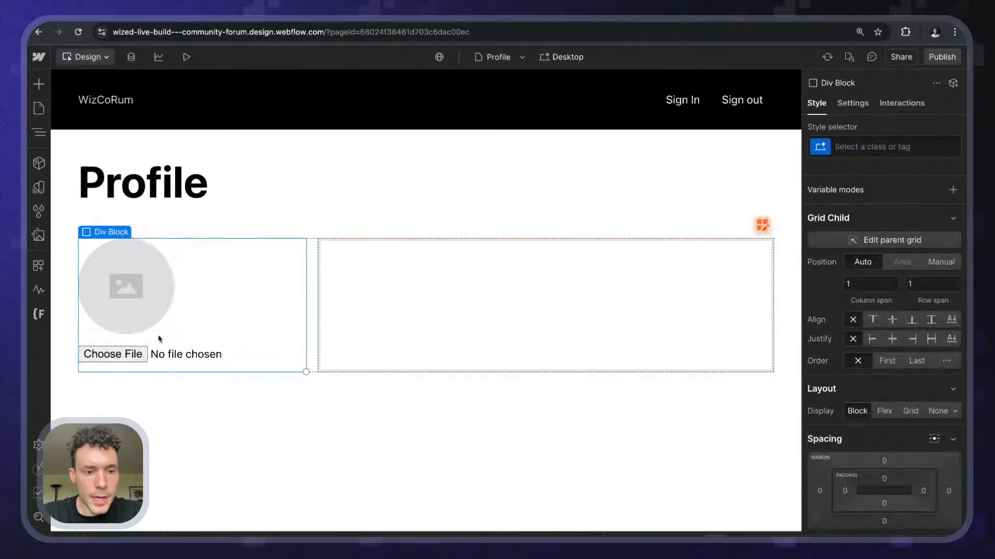
- Create a profile_content class on the left profile picture column
{"action": "left_click", "coordinate": [169, 350]}
{"action": "left_click", "coordinate": [217, 311]}
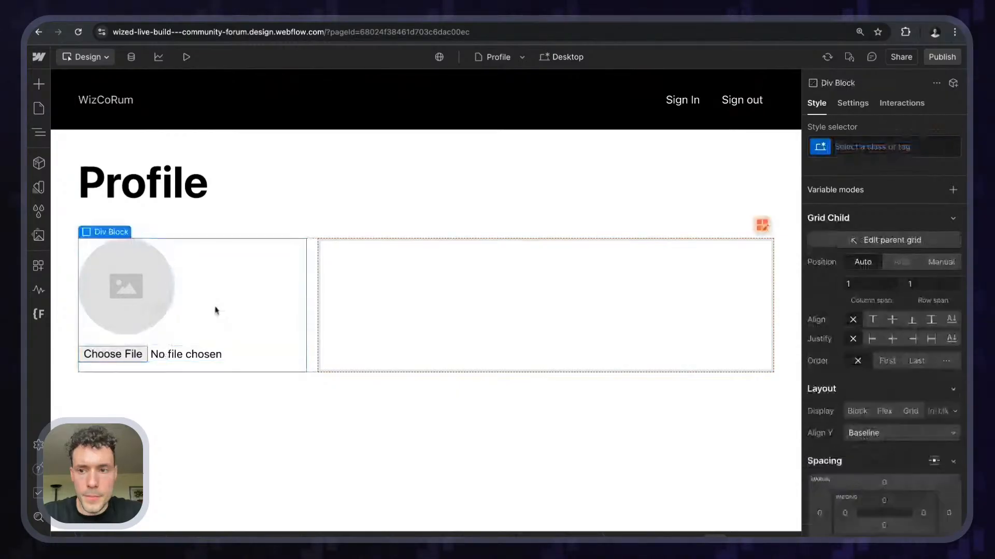
{"action": "key", "text": "super+Return"}
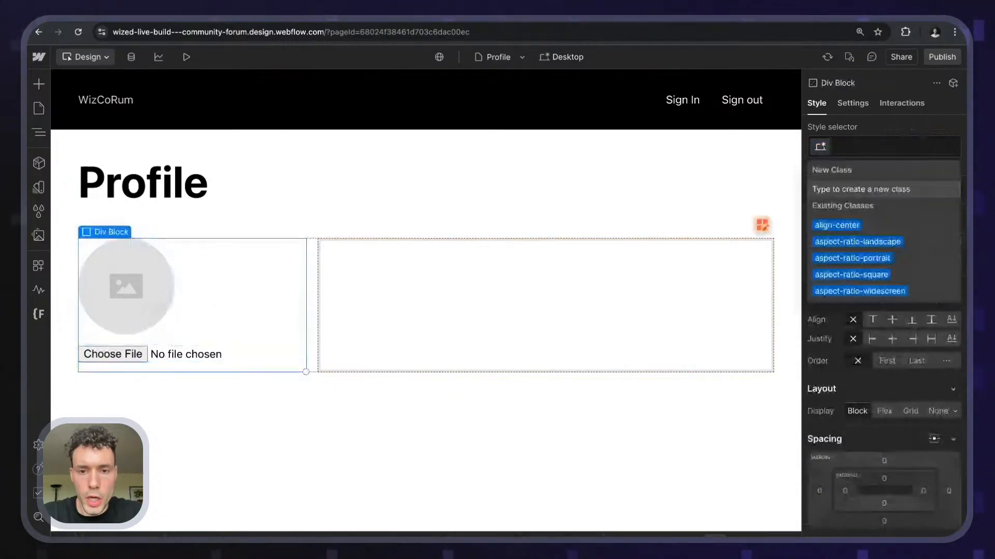
{"action": "left_click", "coordinate": [248, 327]}
{"action": "key", "text": "super+Return"}
{"action": "type", "text": "profie"}
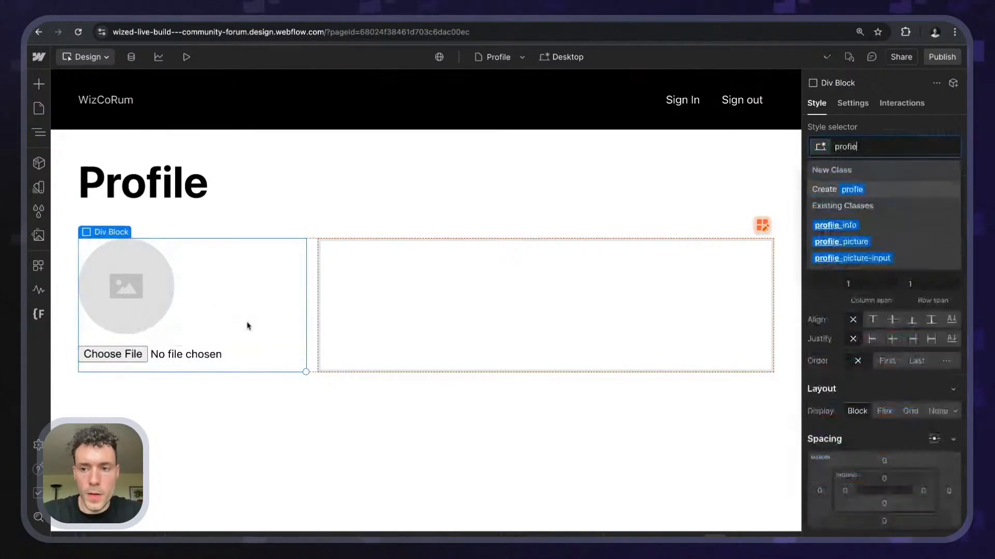
{"action": "key", "text": "BackSpace"}
{"action": "type", "text": "le_"}
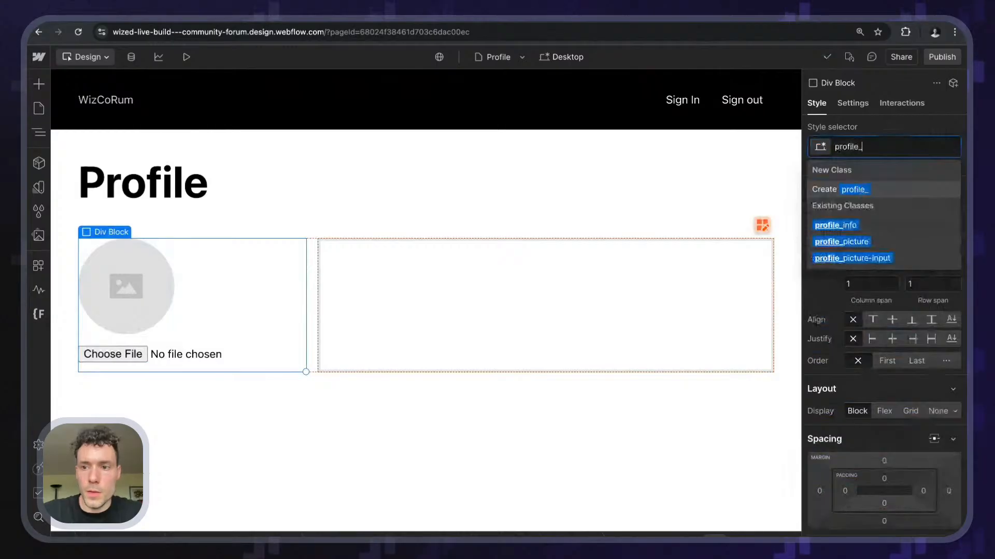
{"action": "type", "text": "content"}
{"action": "key", "text": "Return"}
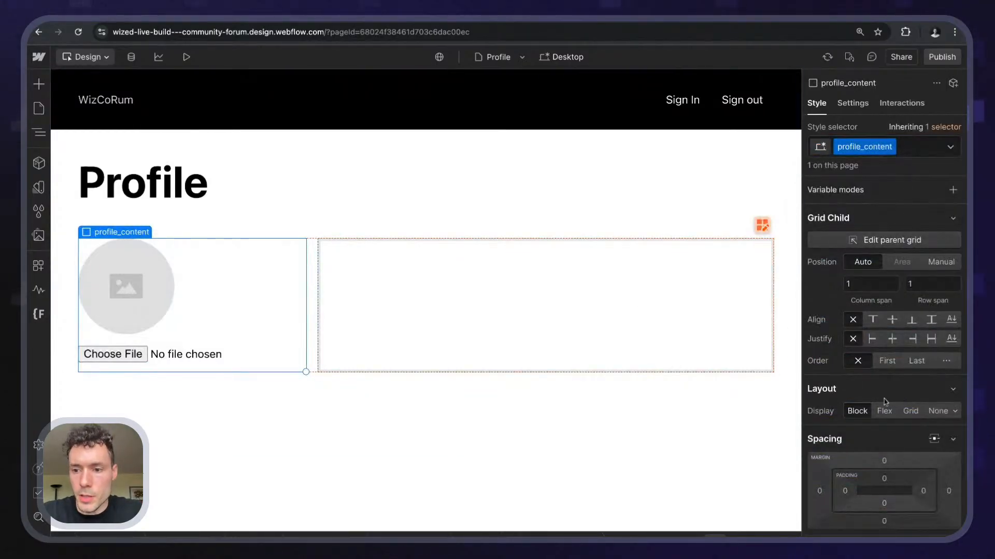
- Make profile_content a flex layout with column direction and items aligned left
{"action": "left_click", "coordinate": [887, 363]}
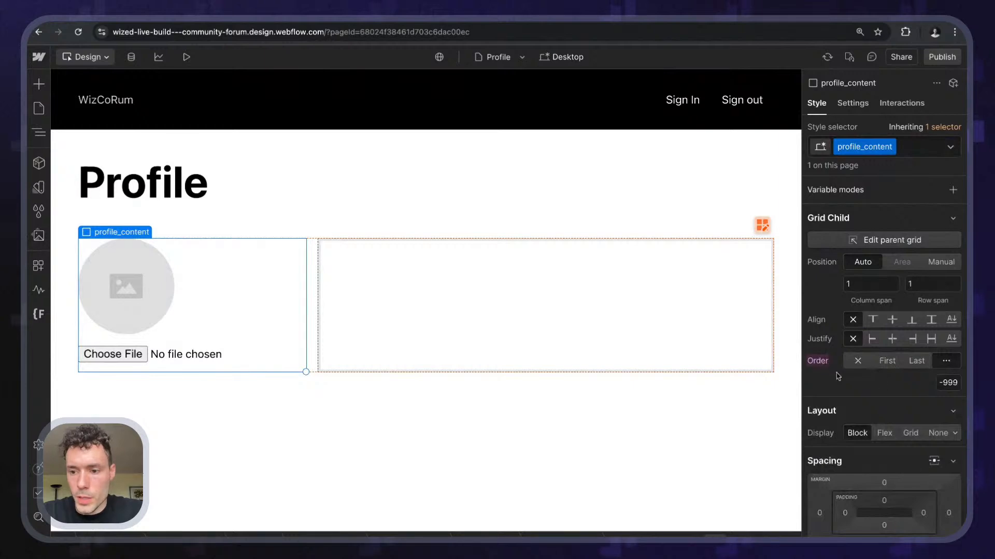
{"action": "left_click", "coordinate": [817, 363], "text": "alt"}
{"action": "left_click", "coordinate": [886, 413]}
{"action": "scroll", "coordinate": [891, 373], "scroll_direction": "down", "scroll_amount": 1}
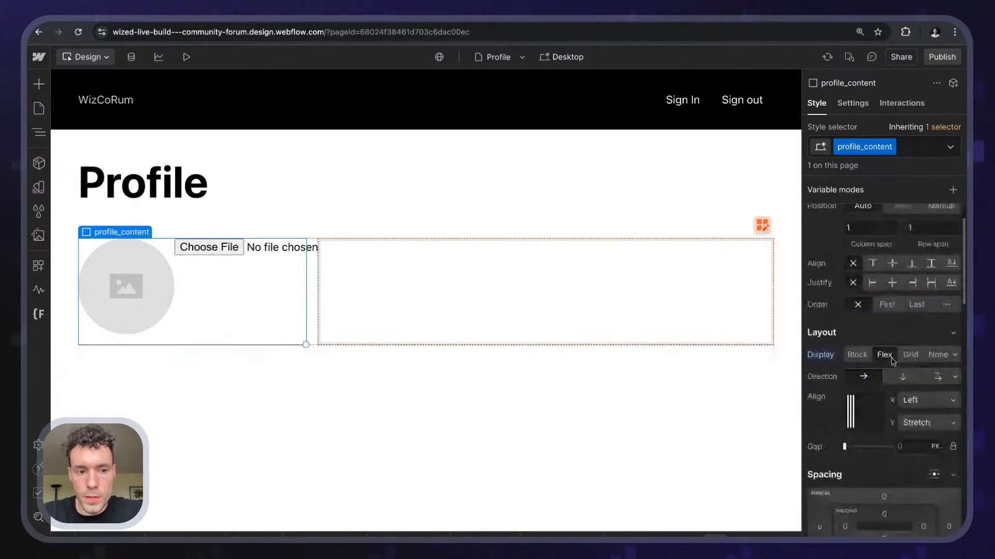
{"action": "left_click", "coordinate": [903, 376]}
{"action": "scroll", "coordinate": [881, 362], "scroll_direction": "down", "scroll_amount": 2}
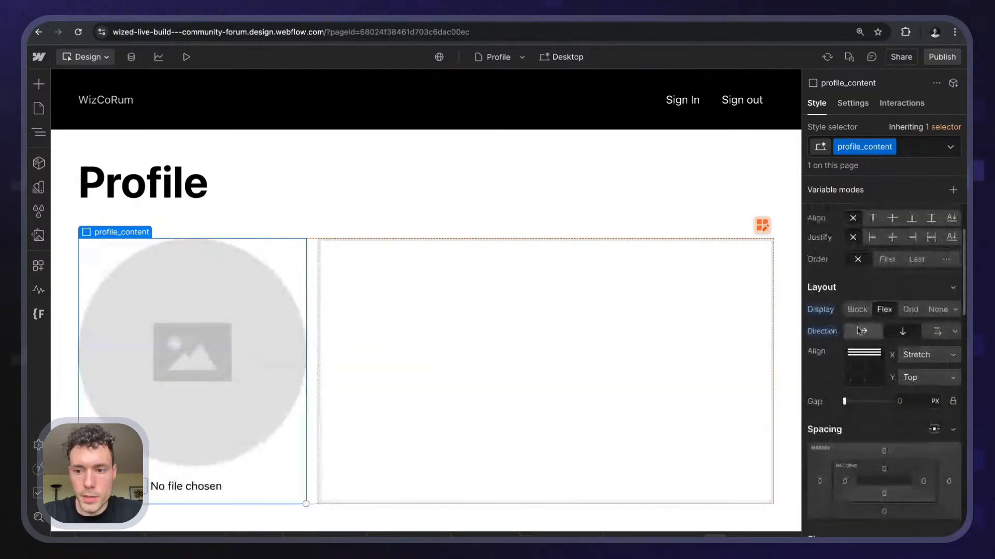
{"action": "left_click", "coordinate": [851, 354]}
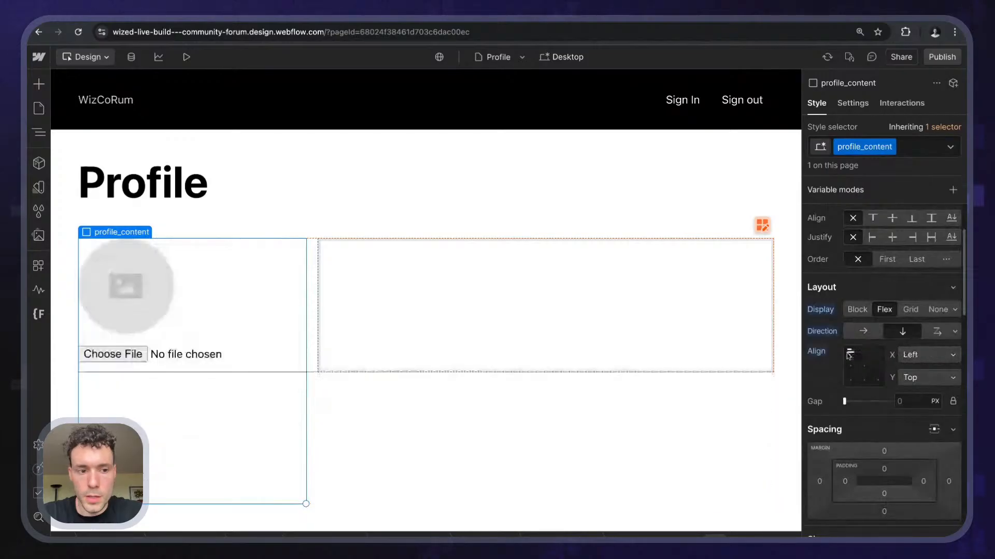
- Apply the profile_content class to the empty right-hand column
{"action": "left_click", "coordinate": [541, 285]}
{"action": "key", "text": "super+Return"}
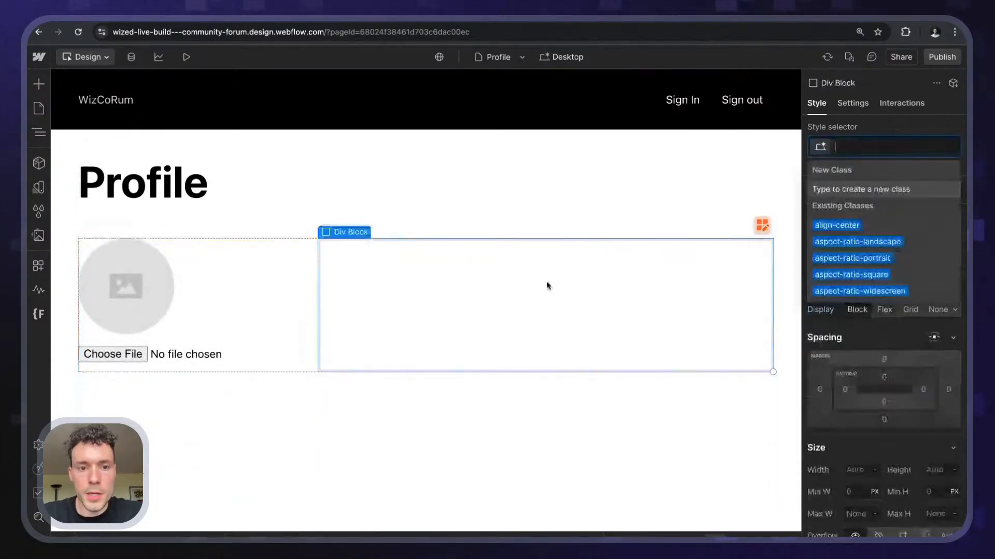
{"action": "type", "text": "profile_content"}
{"action": "key", "text": "Return"}
{"action": "key", "text": "Escape"}
{"action": "left_click", "coordinate": [408, 298]}
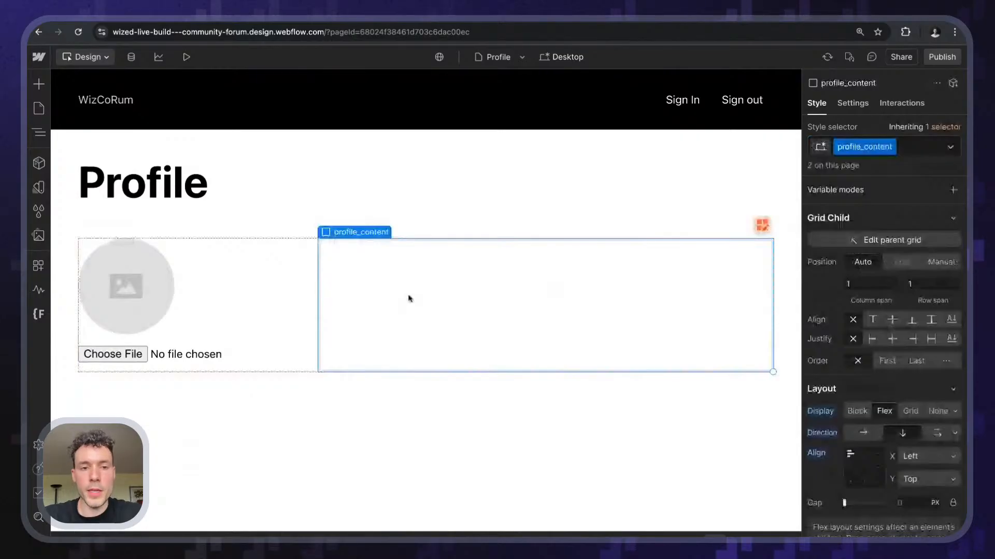
{"action": "key", "text": "super+k"}
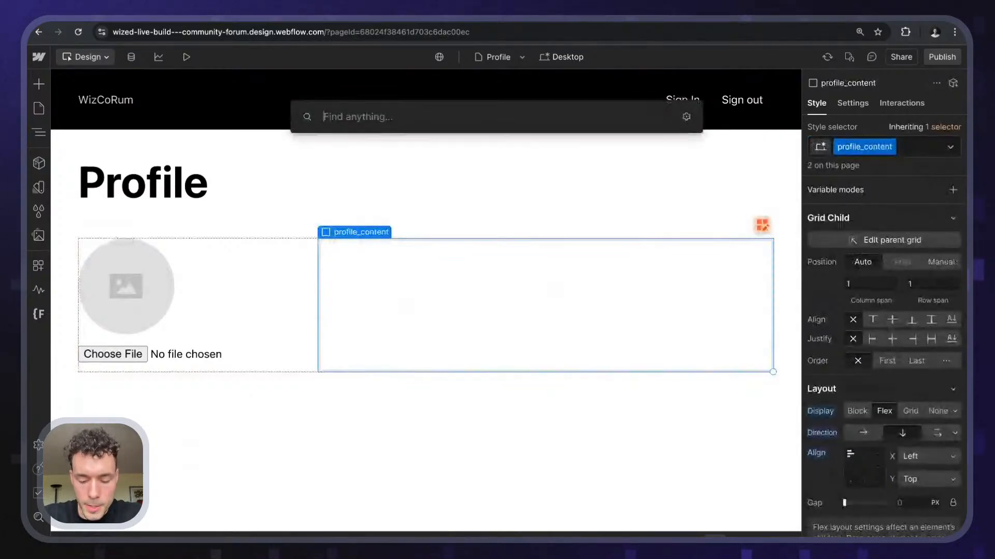
{"action": "key", "text": "Escape"}
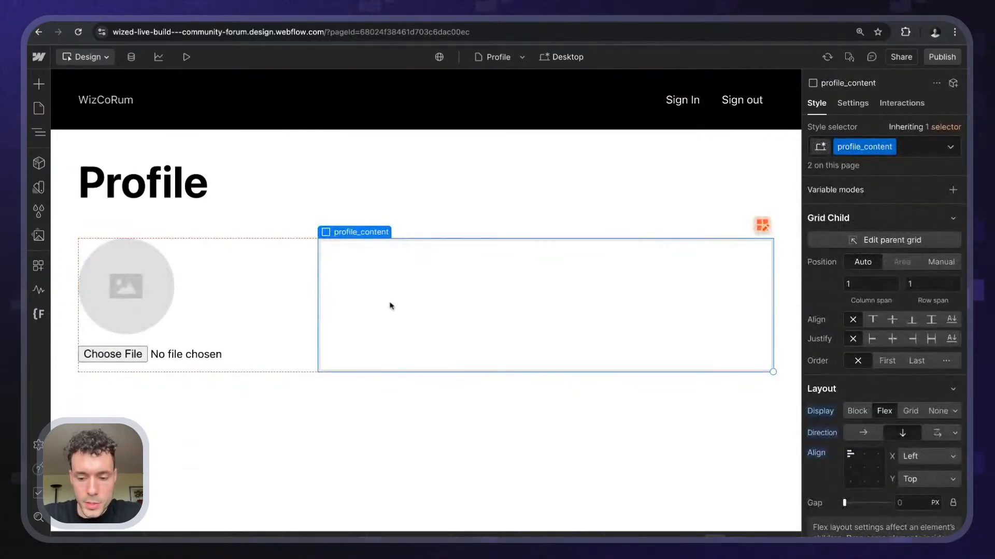
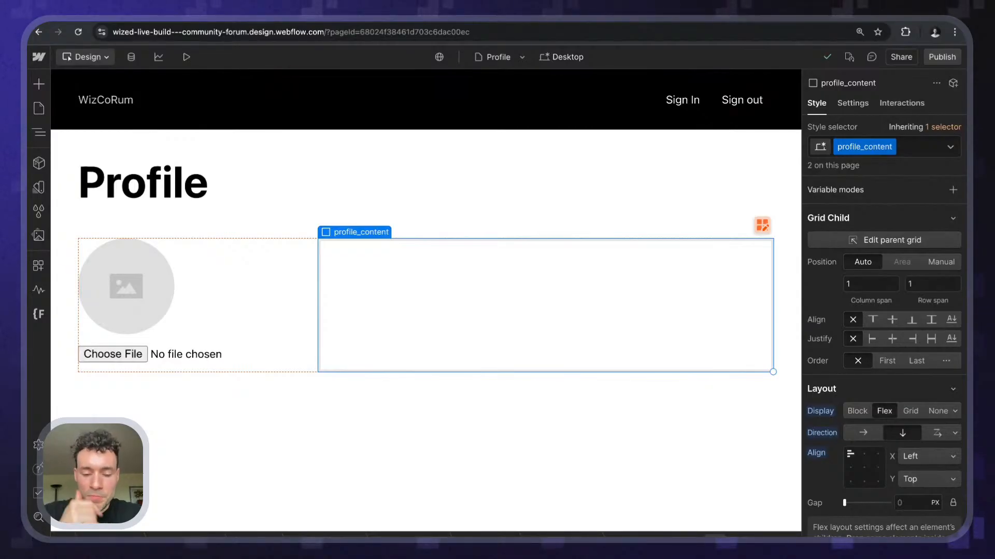
- Search for 'form' and show the Navigator element tree for the profile section
{"action": "key", "text": "ctrl+k"}
{"action": "type", "text": "form"}
{"action": "left_click", "coordinate": [39, 132]}
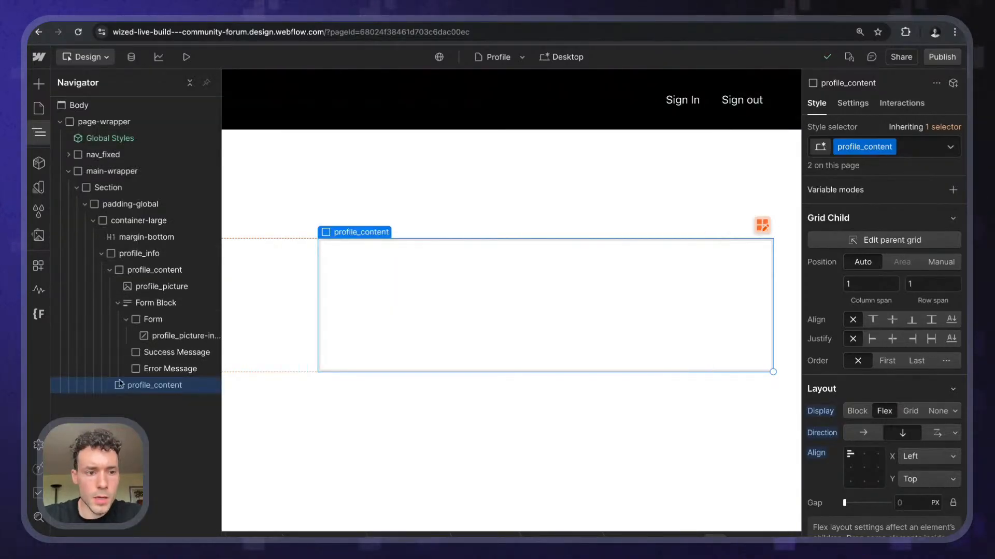
- Move the Form Block under profile_info and drag profile_picture into the upload form
{"action": "left_click", "coordinate": [38, 132]}
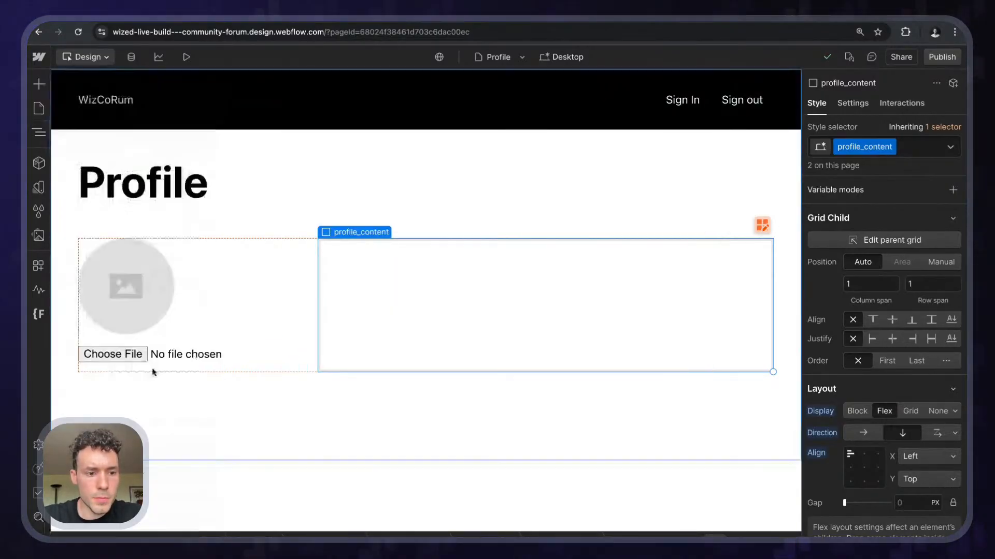
{"action": "left_click", "coordinate": [41, 139]}
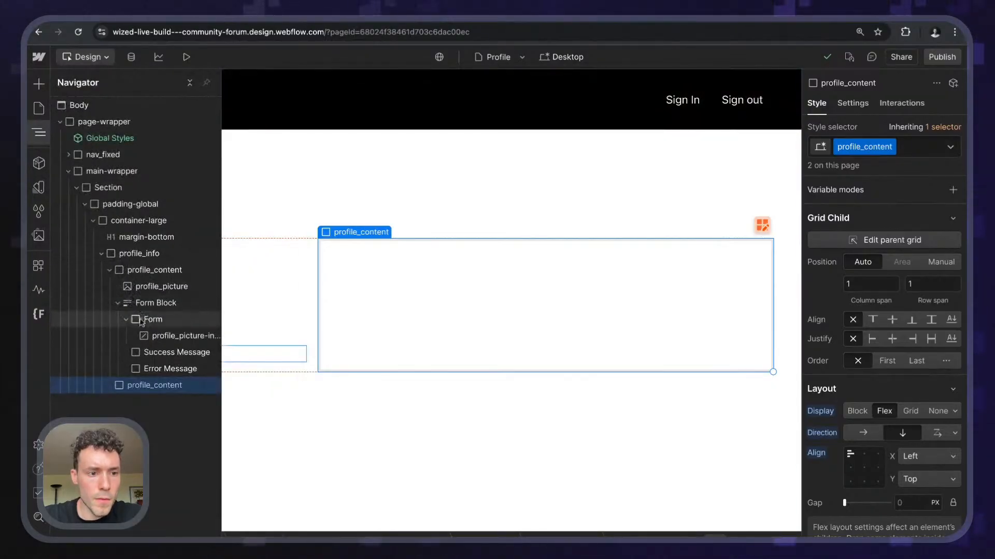
{"action": "left_click_drag", "start_coordinate": [158, 297], "coordinate": [136, 308]}
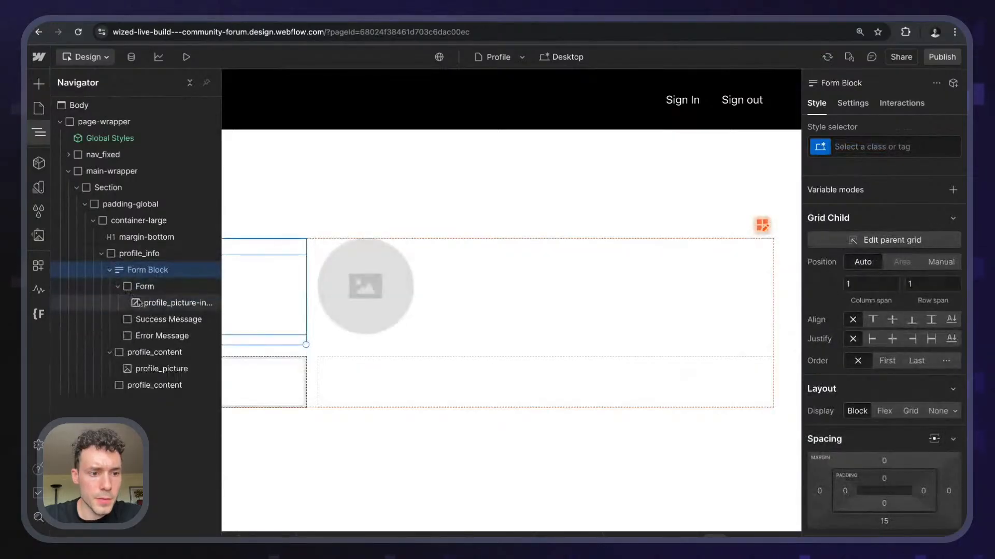
{"action": "left_click", "coordinate": [133, 354]}
{"action": "left_click", "coordinate": [144, 370]}
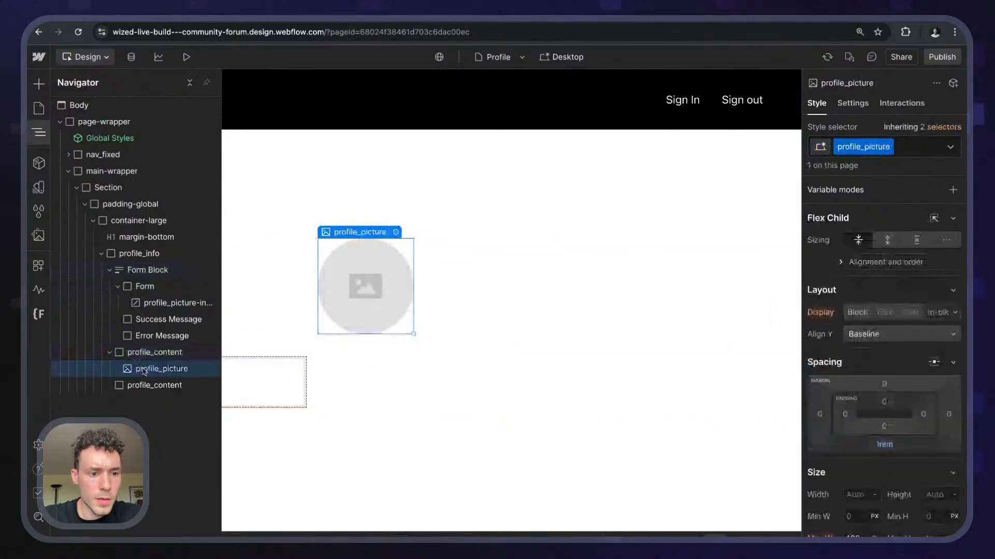
{"action": "left_click_drag", "start_coordinate": [140, 371], "coordinate": [158, 304]}
- Give the upload form the profile_content class and delete the leftover profile_content boxes
{"action": "left_click", "coordinate": [166, 286]}
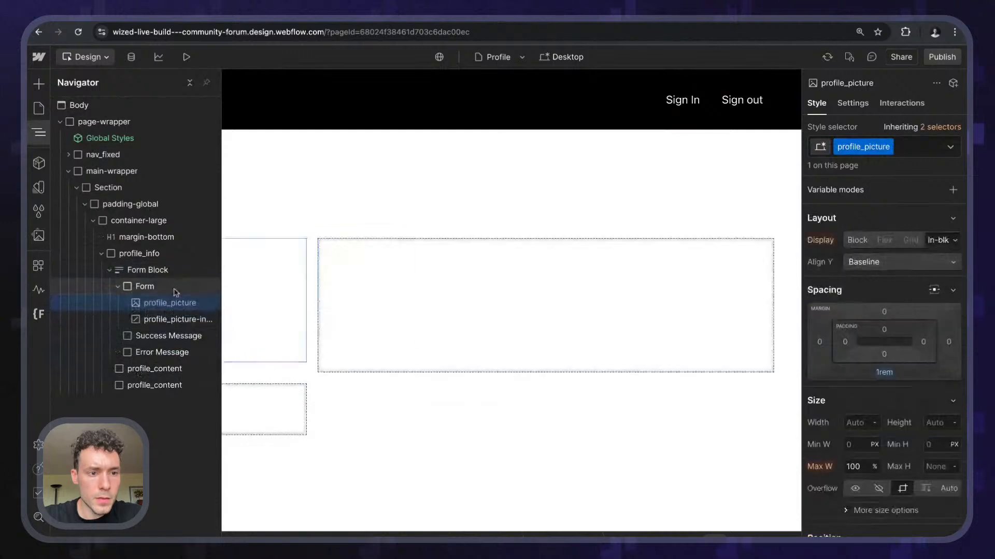
{"action": "type", "text": "profi"}
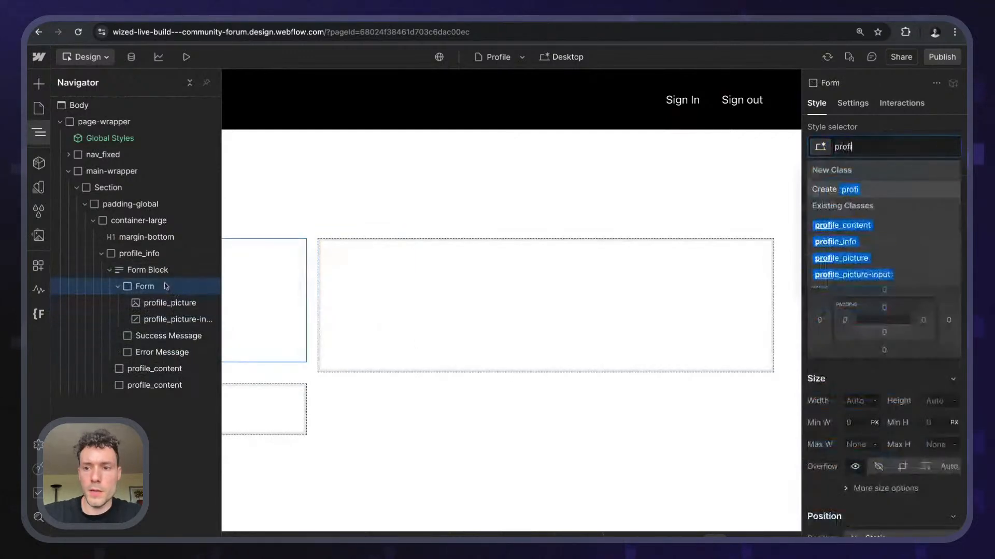
{"action": "key", "text": "Down"}
{"action": "key", "text": "Return"}
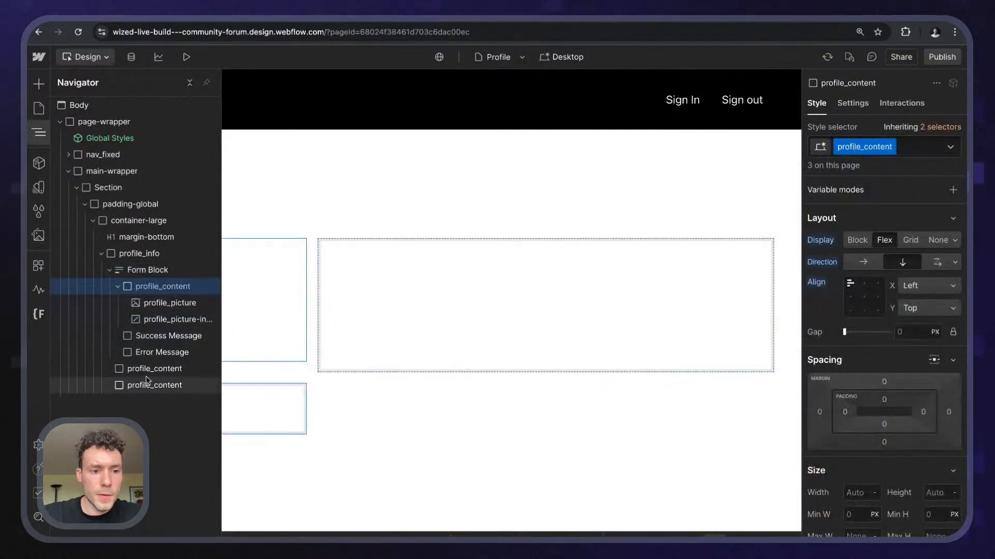
{"action": "left_click", "coordinate": [148, 385]}
{"action": "key", "text": "Delete"}
{"action": "key", "text": "Delete"}
{"action": "left_click", "coordinate": [128, 254]}
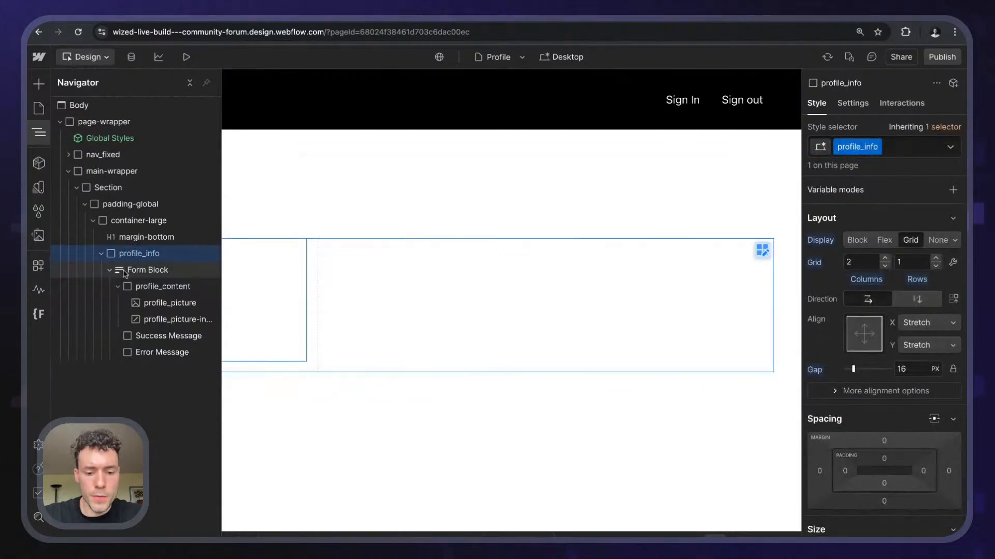
- Insert a new Form Block under profile_info and delete its default error text
{"action": "key", "text": "super+k"}
{"action": "type", "text": "form"}
{"action": "key", "text": "Return"}
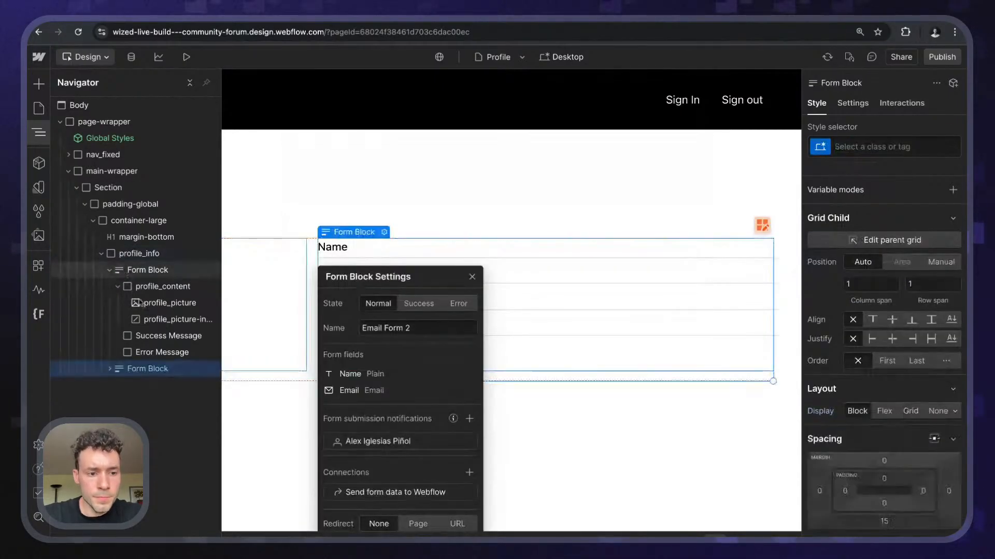
{"action": "left_click", "coordinate": [118, 402]}
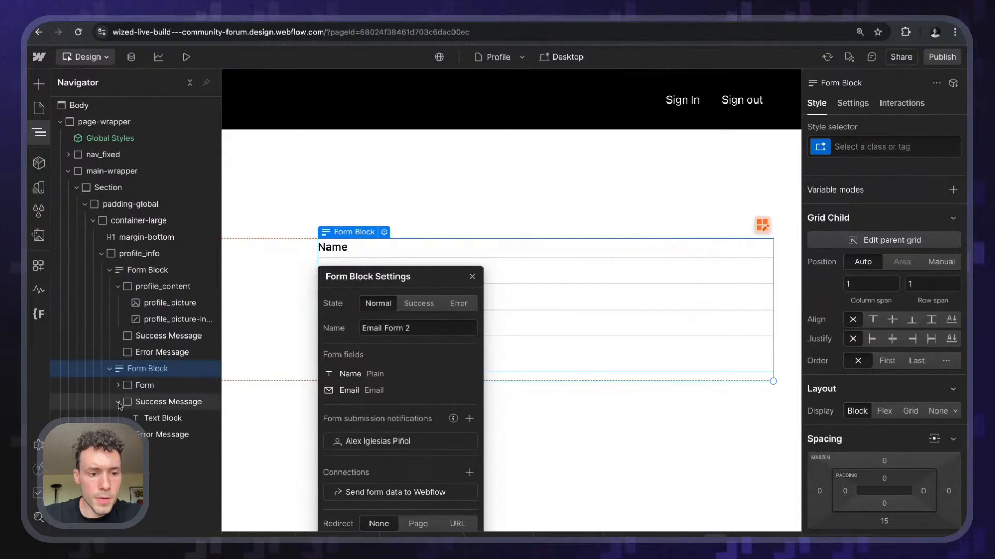
{"action": "left_click", "coordinate": [145, 452]}
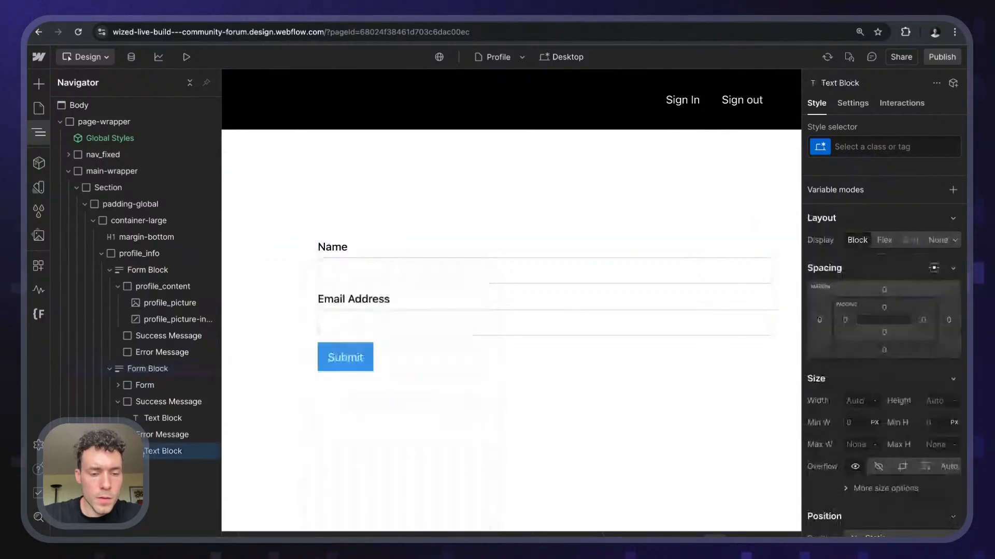
{"action": "key", "text": "Delete"}
{"action": "left_click", "coordinate": [118, 401]}
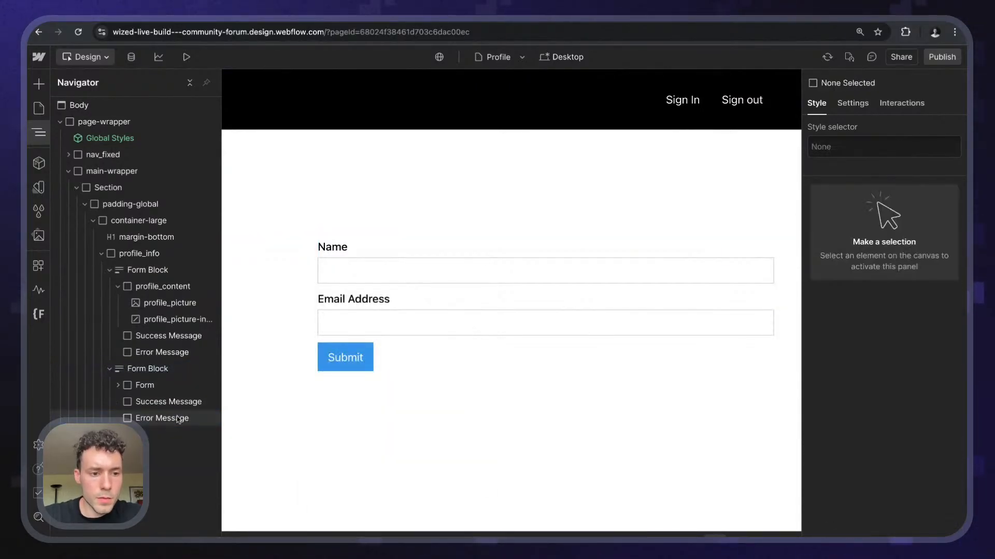
- Remove the default Name and Email Address fields and the Submit button from the new form
{"action": "left_click", "coordinate": [118, 385]}
{"action": "left_click", "coordinate": [145, 401]}
{"action": "key", "text": "Delete"}
{"action": "key", "text": "Delete"}
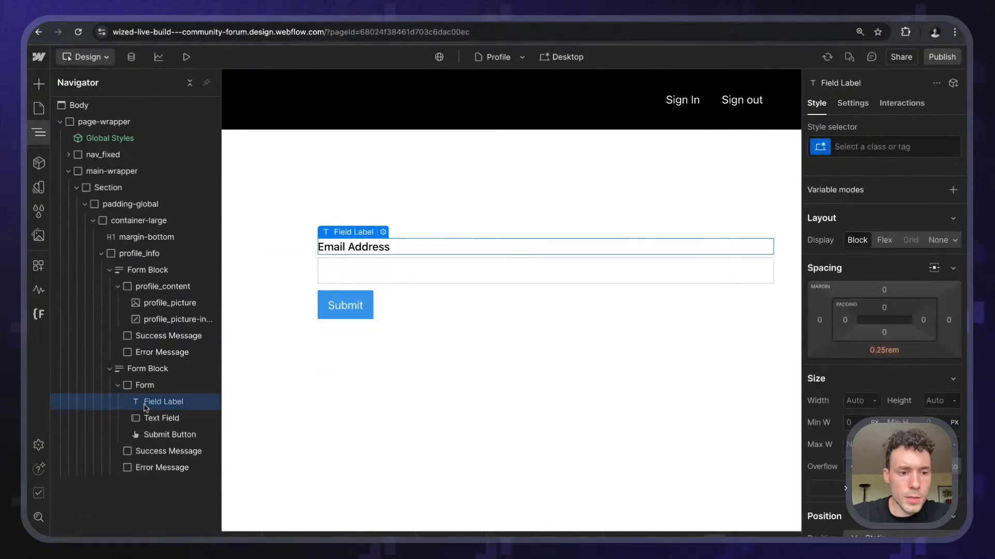
{"action": "key", "text": "Delete"}
{"action": "key", "text": "Delete"}
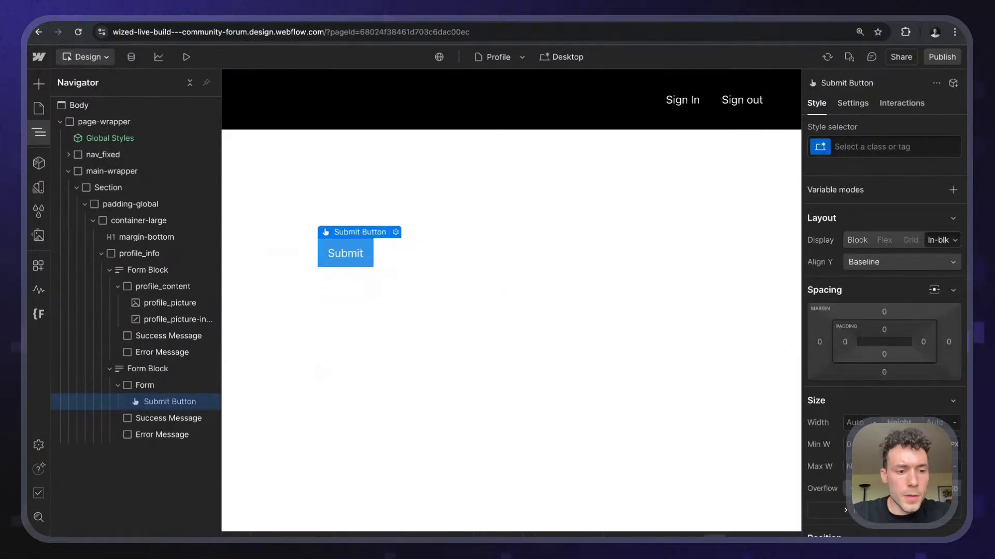
{"action": "key", "text": "Delete"}
- Apply the profile_content class to the new form
{"action": "left_click", "coordinate": [171, 389]}
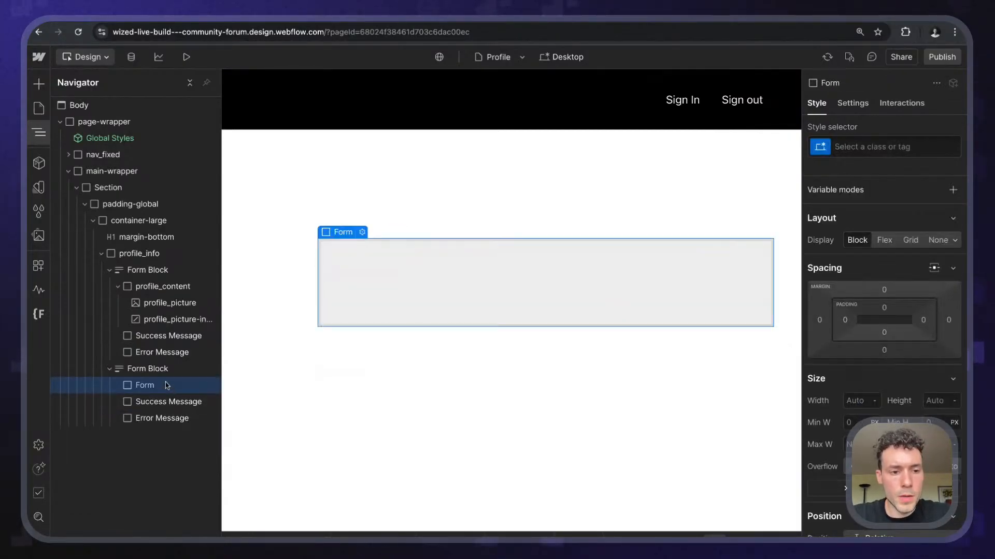
{"action": "key", "text": "ctrl+Return"}
{"action": "type", "text": "p"}
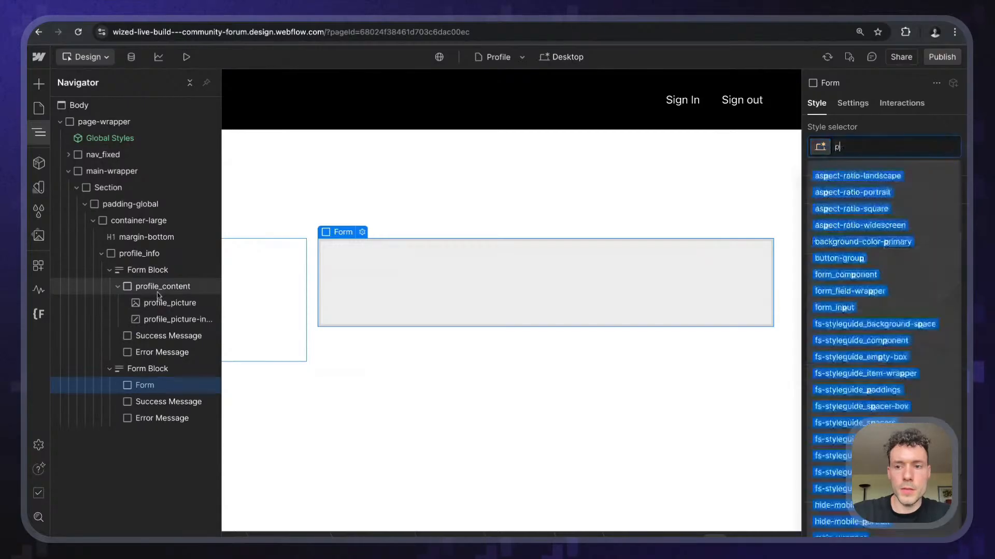
{"action": "type", "text": "rofi"}
{"action": "key", "text": "Return"}
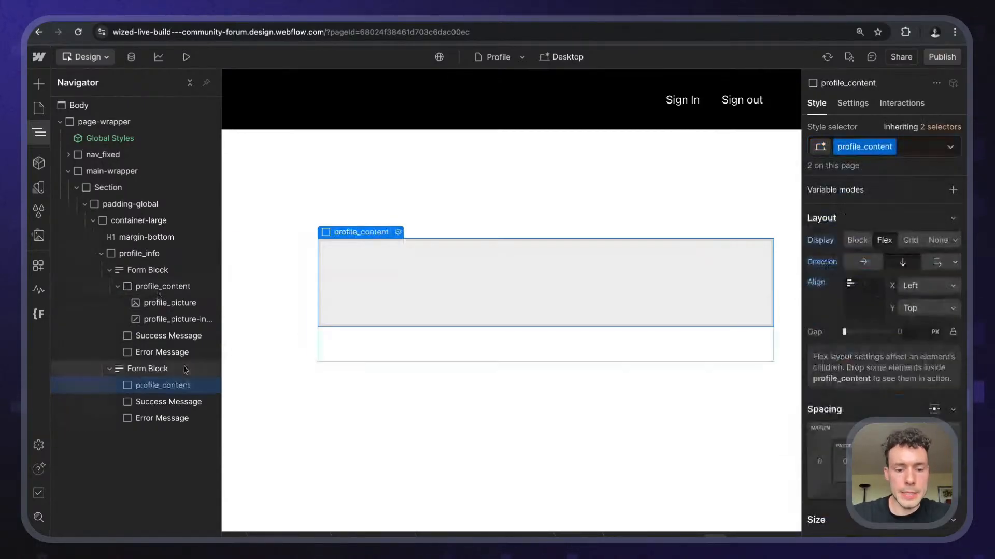
- Add a Label element inside the new form
{"action": "key", "text": "ctrl+k"}
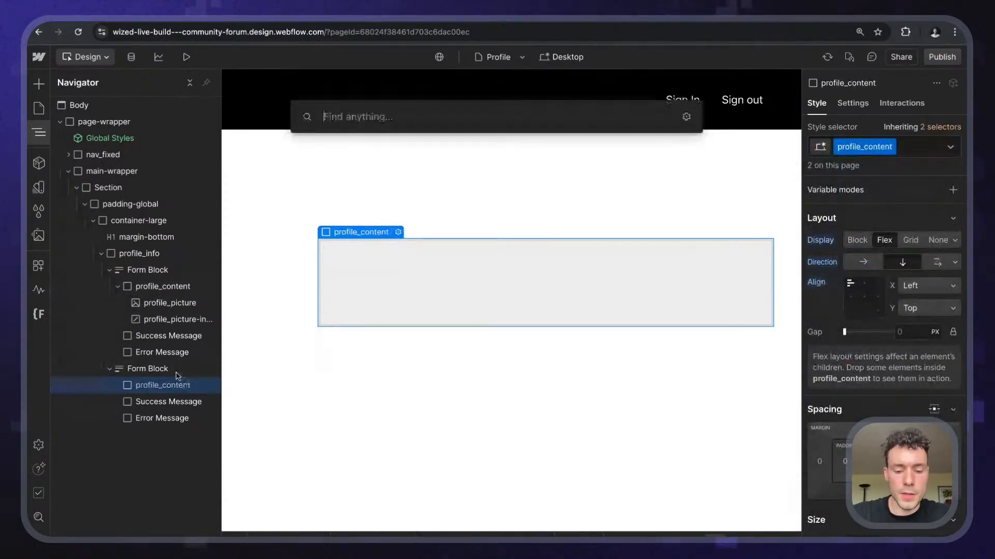
{"action": "type", "text": "label"}
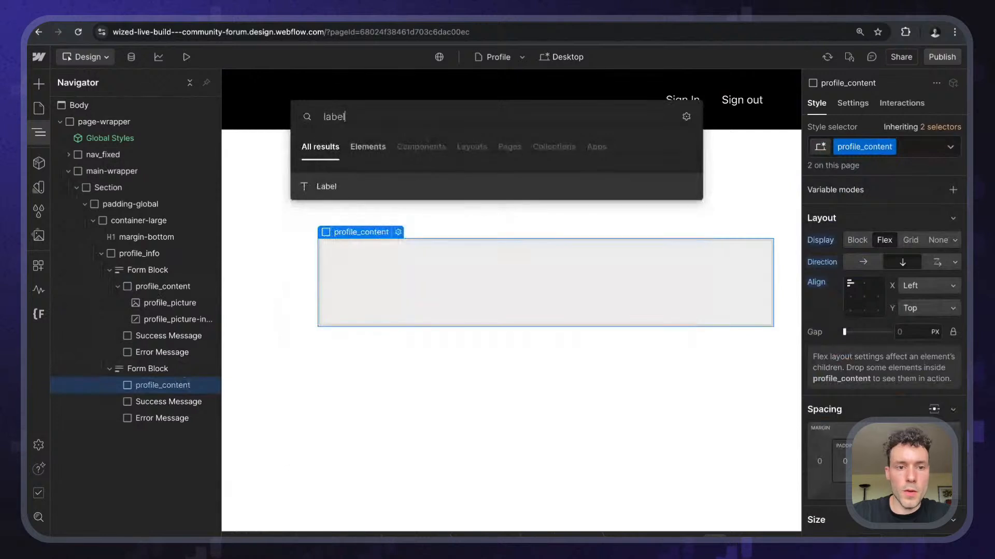
{"action": "key", "text": "Return"}
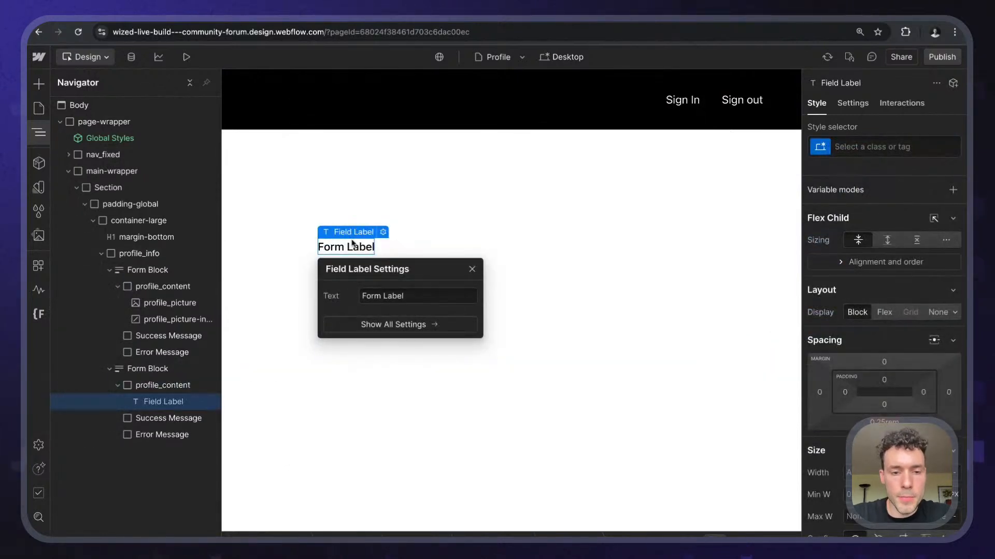
- Change the label text to 'Email'
{"action": "double_click", "coordinate": [349, 247]}
{"action": "triple_click", "coordinate": [349, 248]}
{"action": "type", "text": "E"}
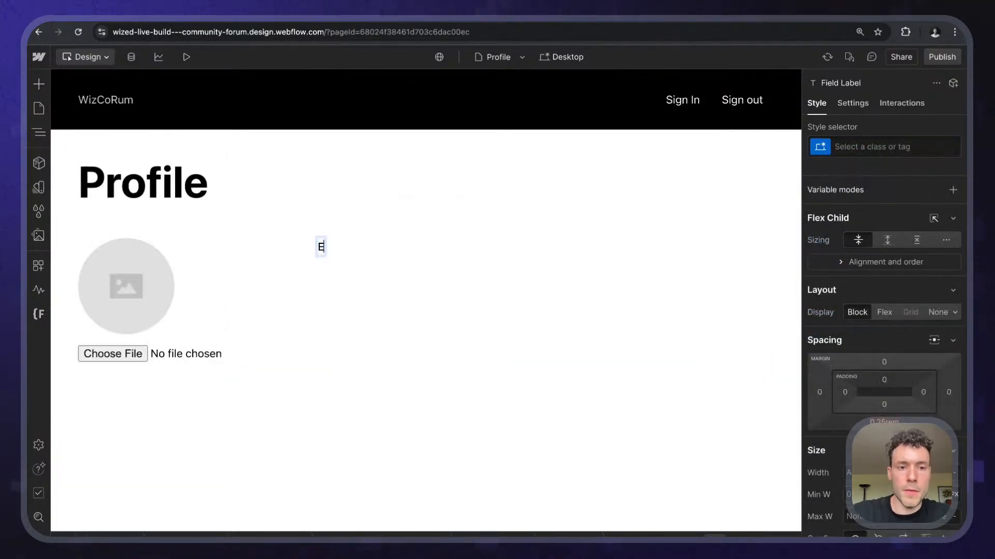
{"action": "type", "text": "mail"}
{"action": "key", "text": "Escape"}
- Insert a text input below the Email label and set its type to Email
{"action": "key", "text": "super+k"}
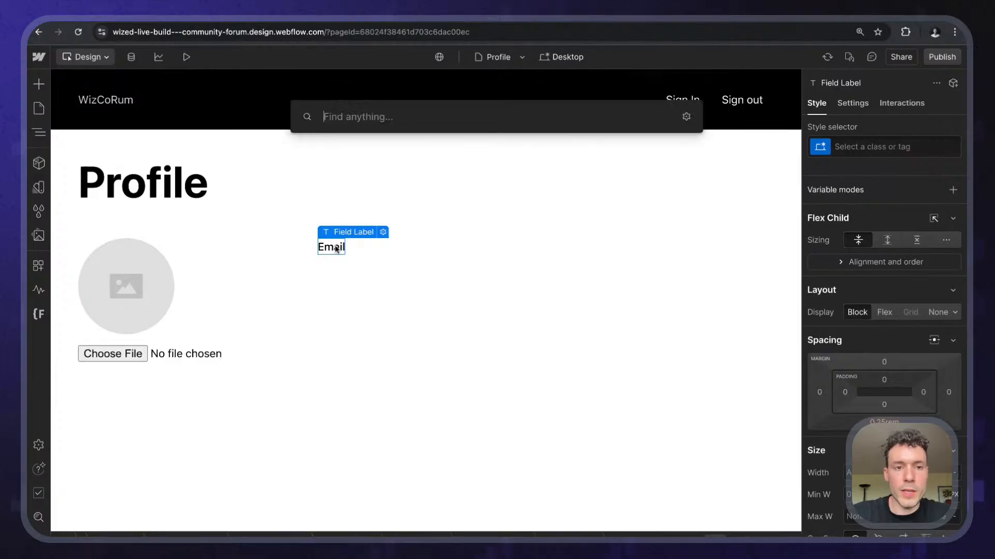
{"action": "type", "text": "input"}
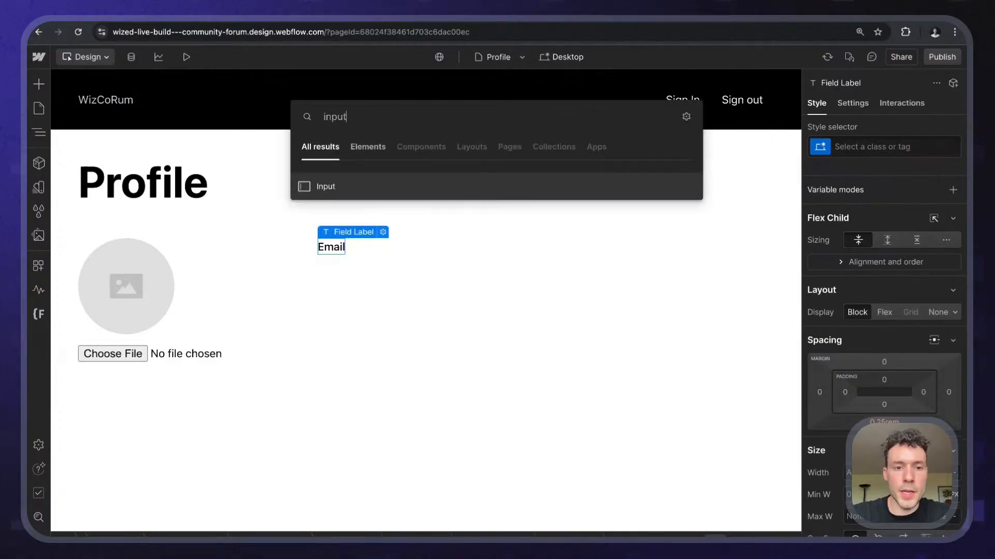
{"action": "key", "text": "Return"}
{"action": "left_click", "coordinate": [386, 348]}
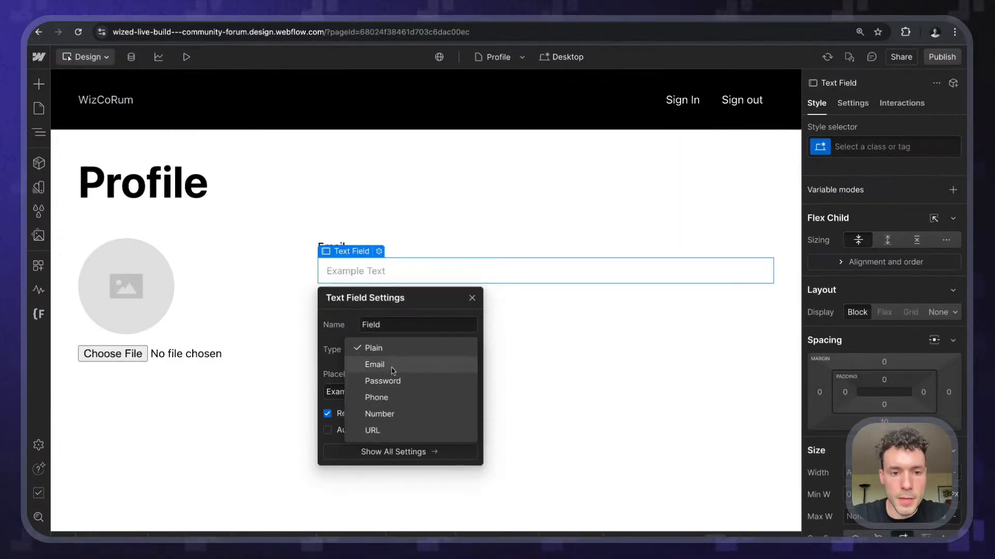
{"action": "left_click", "coordinate": [392, 366]}
{"action": "left_click", "coordinate": [368, 273]}
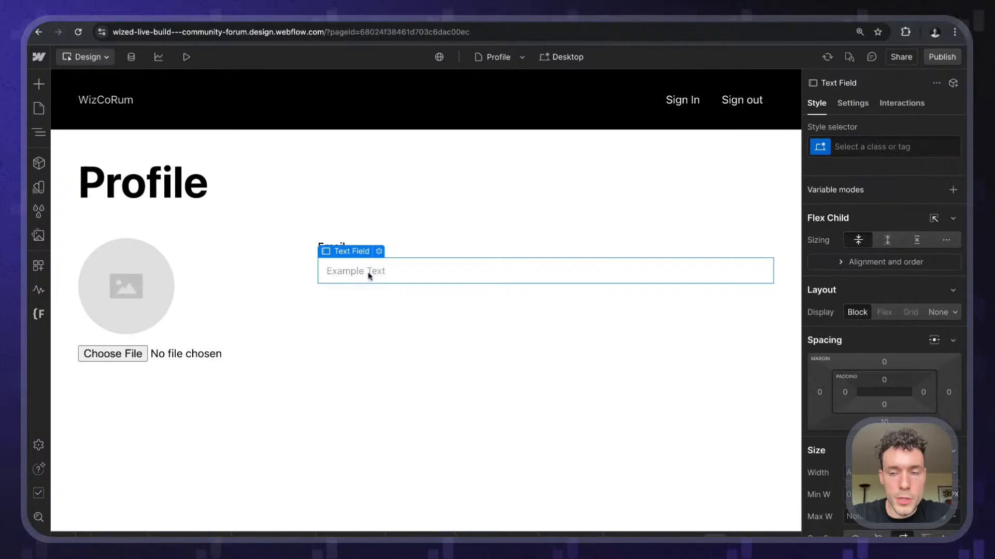
- Add a 'disable' custom attribute to the email field, then remove it again
{"action": "left_click", "coordinate": [853, 105]}
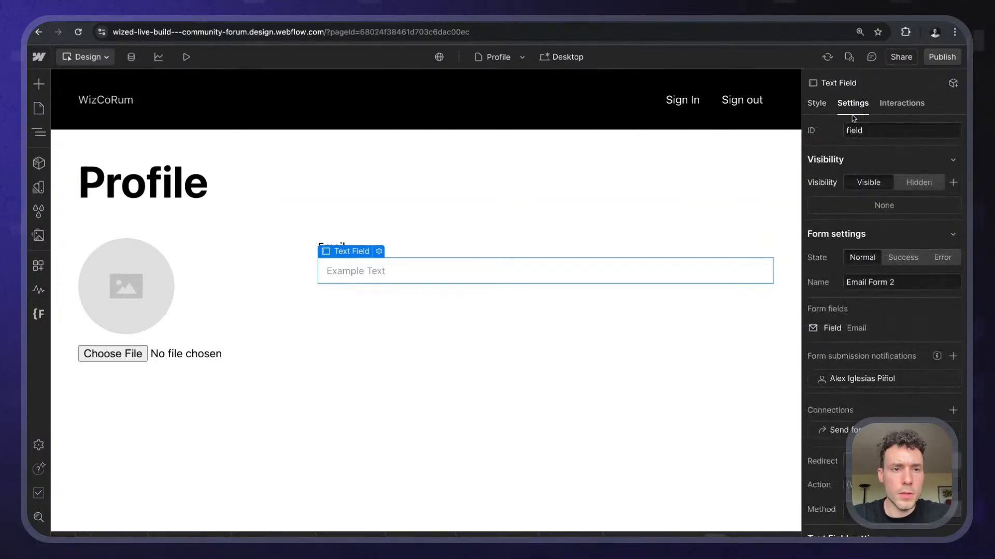
{"action": "scroll", "coordinate": [883, 311], "scroll_direction": "down", "scroll_amount": 5}
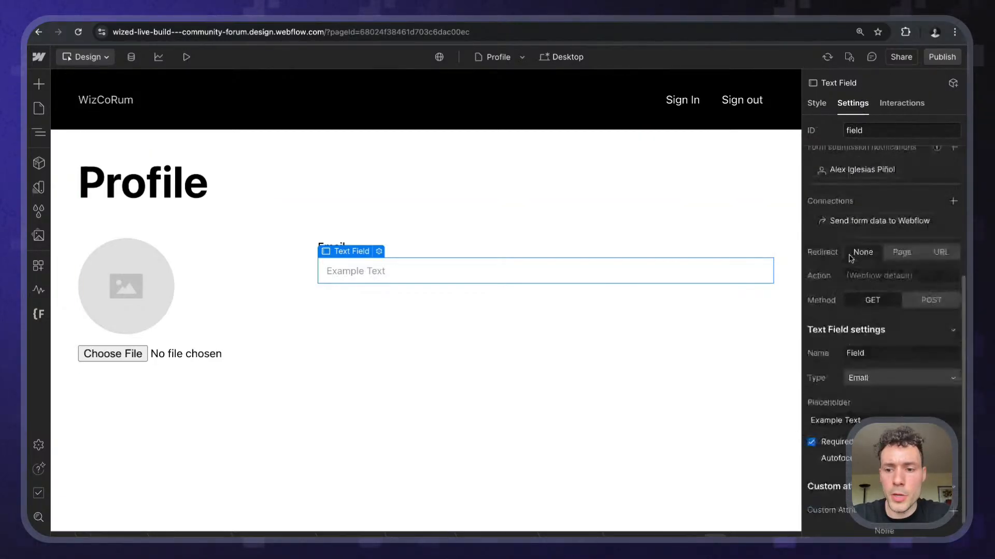
{"action": "left_click", "coordinate": [953, 465]}
{"action": "type", "text": "disab"}
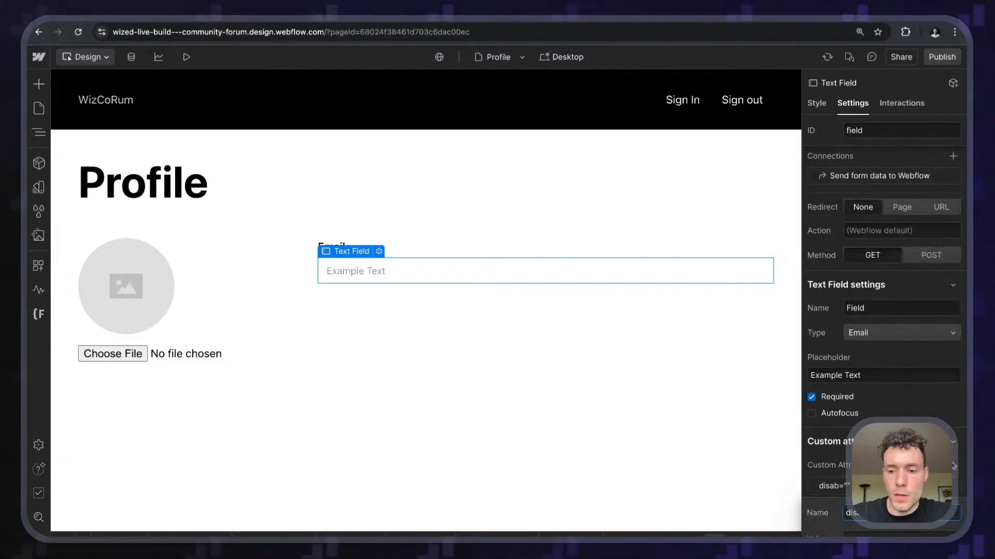
{"action": "type", "text": "led"}
{"action": "left_click", "coordinate": [891, 456]}
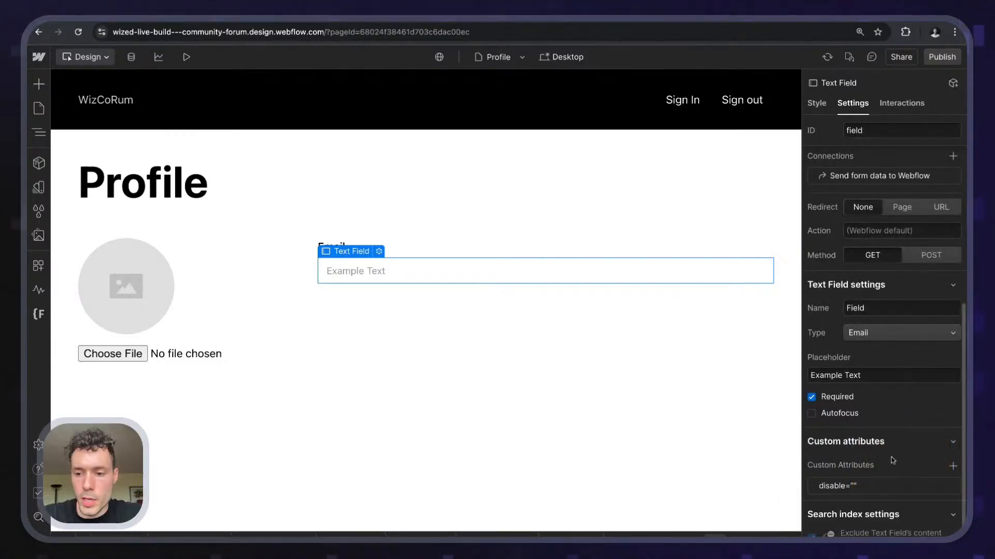
{"action": "left_click", "coordinate": [953, 487]}
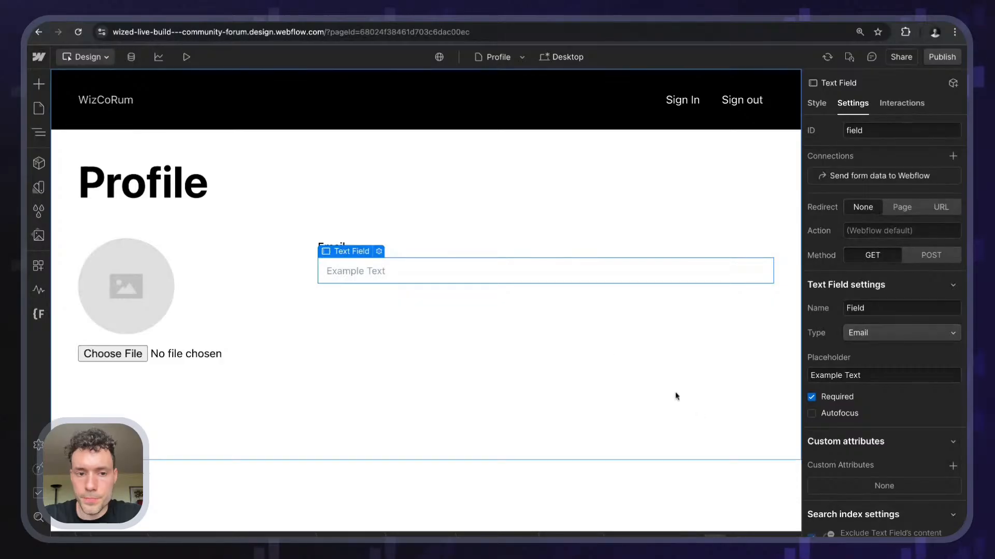
{"action": "key", "text": "Escape"}
{"action": "left_click", "coordinate": [388, 281]}
- Insert a Custom Element below the email field and set its tag to input
{"action": "key", "text": "ctrl+e"}
{"action": "type", "text": "custo"}
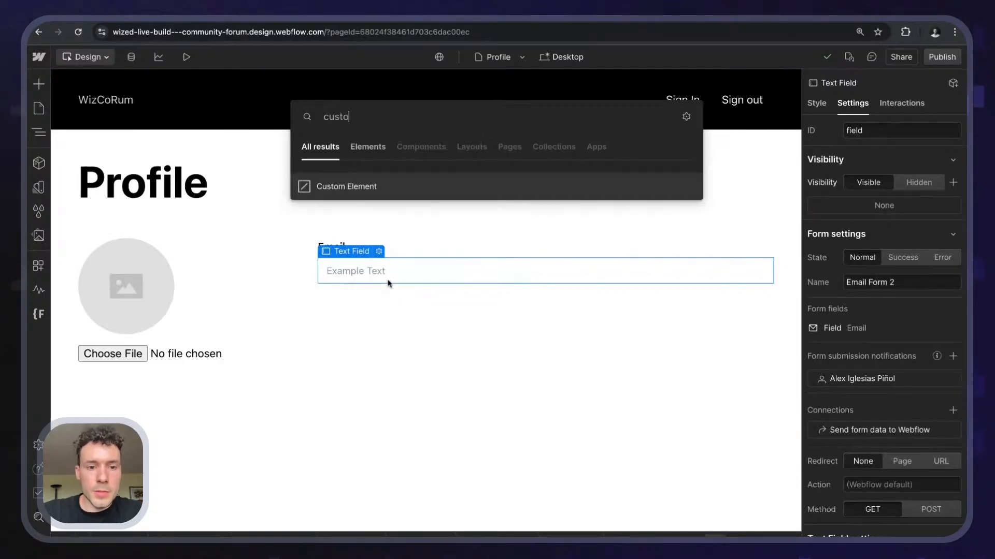
{"action": "key", "text": "Return"}
{"action": "key", "text": "ctrl+Return"}
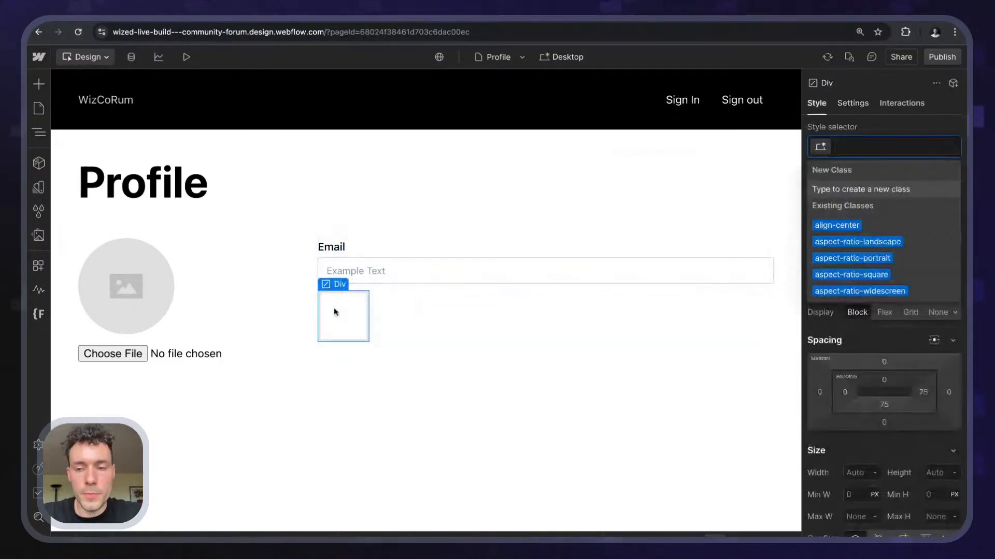
{"action": "key", "text": "Escape"}
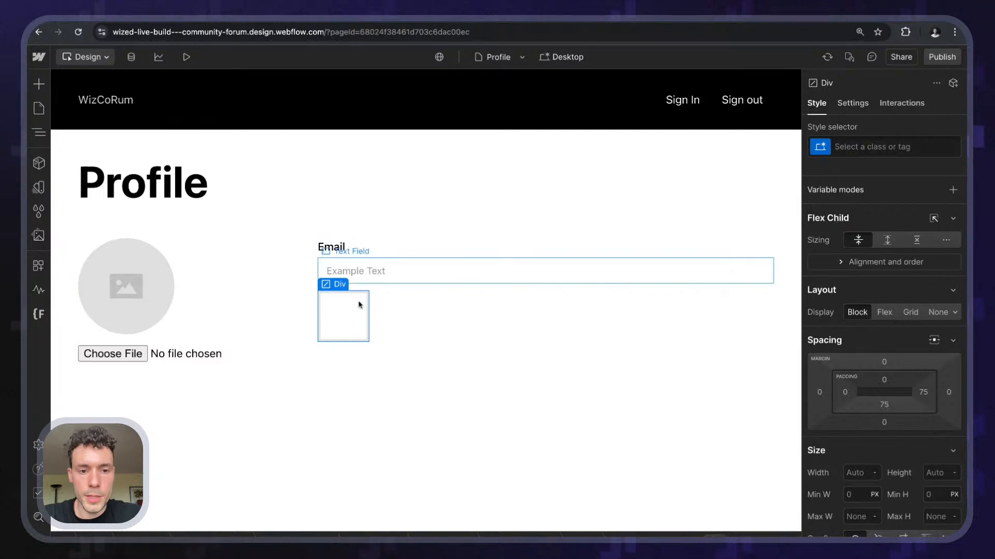
{"action": "left_click", "coordinate": [845, 106]}
{"action": "scroll", "coordinate": [886, 281], "scroll_direction": "down", "scroll_amount": 5}
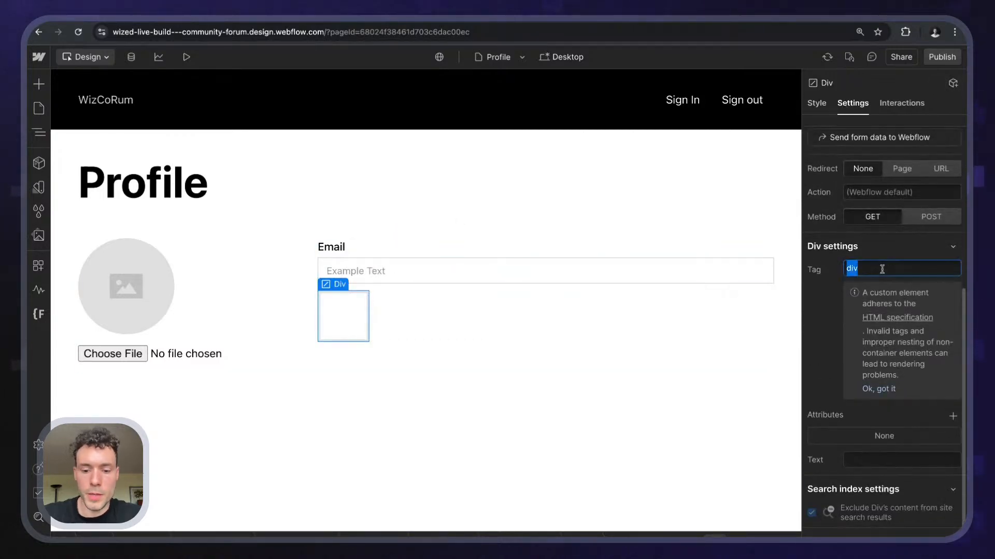
{"action": "key", "text": "Return"}
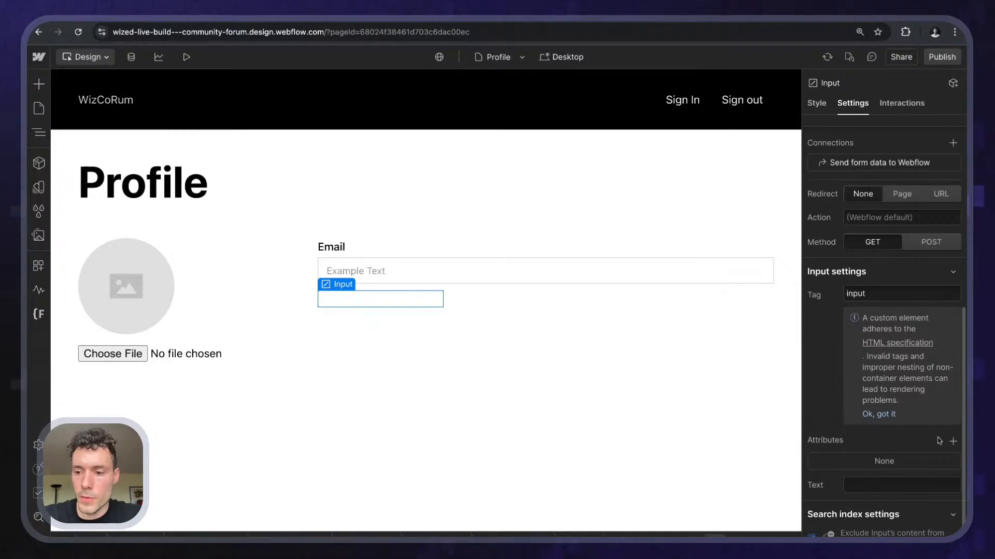
- Add attributes type=text and disabled=true to the custom input
{"action": "left_click", "coordinate": [952, 442]}
{"action": "type", "text": "type"}
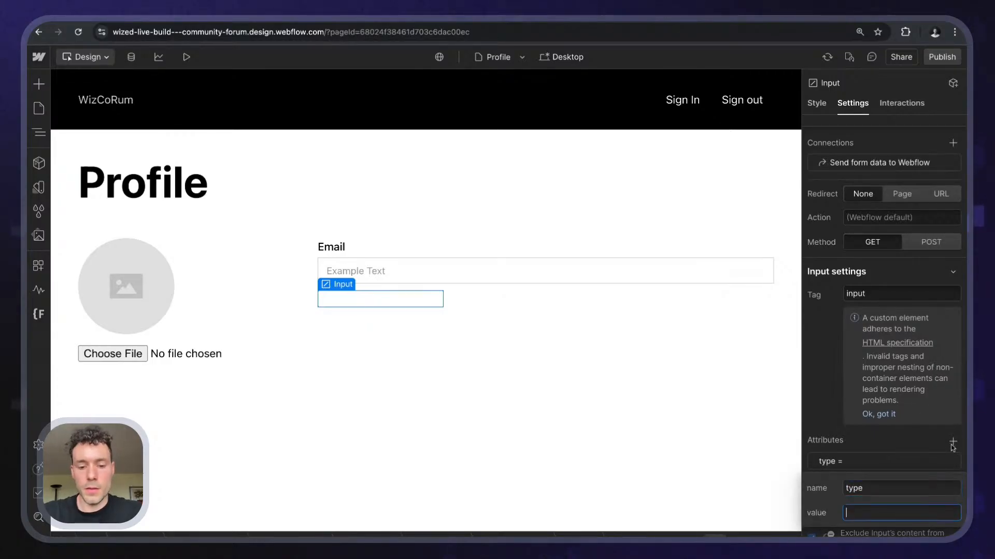
{"action": "type", "text": "text"}
{"action": "key", "text": "Return"}
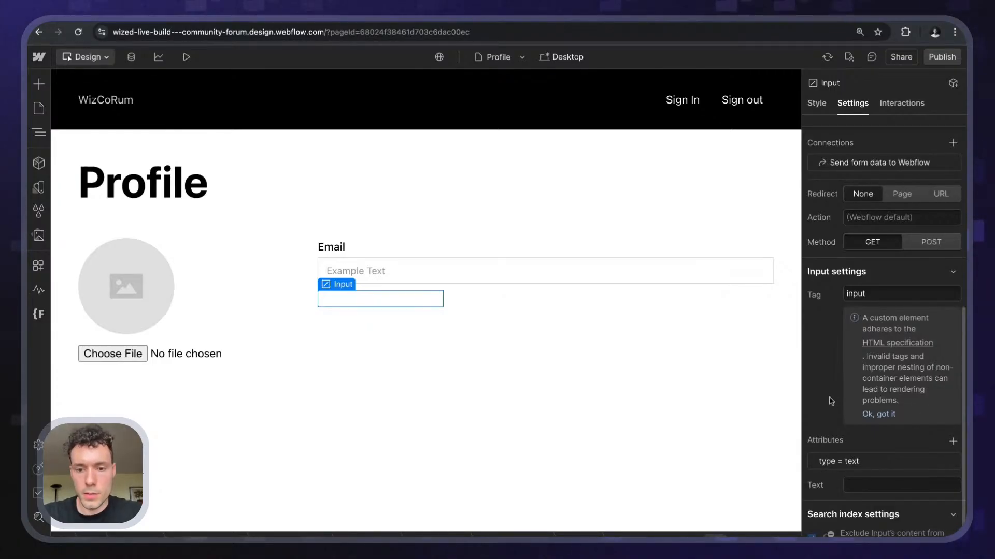
{"action": "left_click", "coordinate": [952, 442]}
{"action": "type", "text": "disab"}
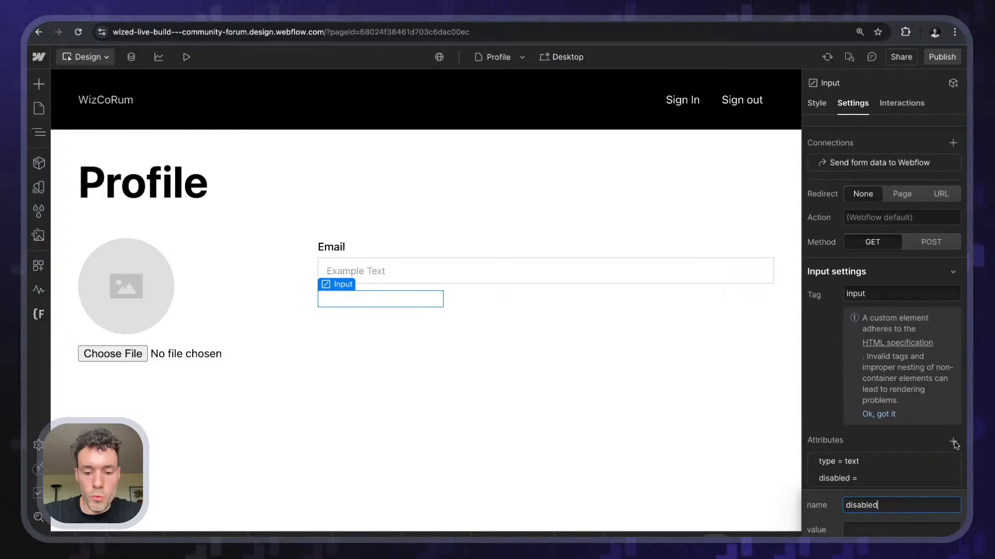
{"action": "type", "text": "led"}
{"action": "key", "text": "Tab"}
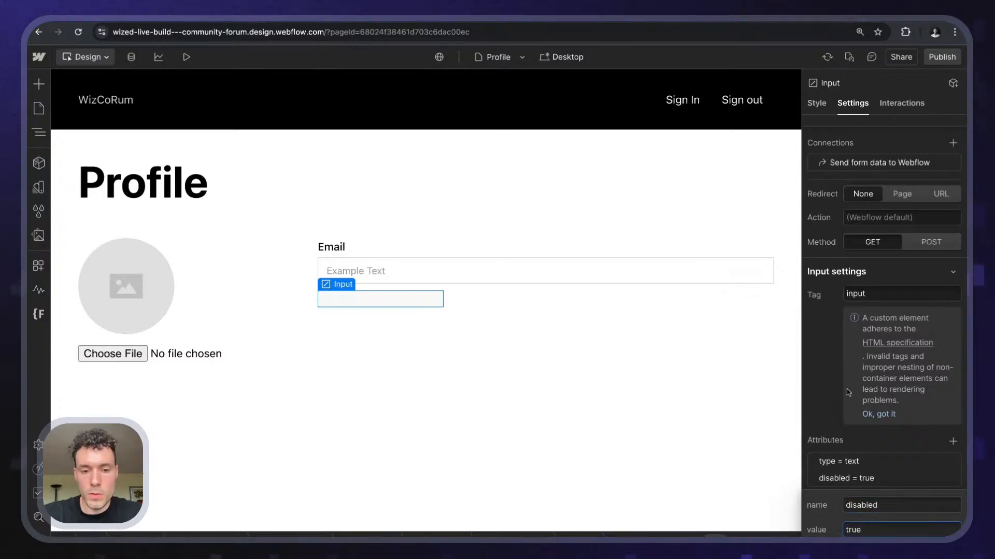
{"action": "key", "text": "Return"}
- Add class=w-input to the custom input and delete the original Email text field
{"action": "left_click", "coordinate": [953, 441]}
{"action": "type", "text": "cla"}
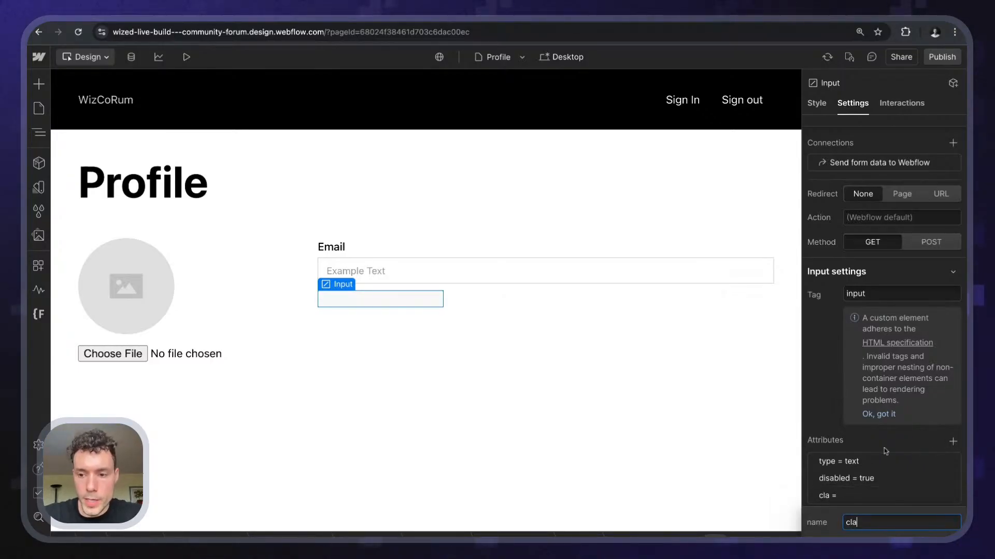
{"action": "type", "text": "ss"}
{"action": "key", "text": "Tab"}
{"action": "type", "text": "w-inp"}
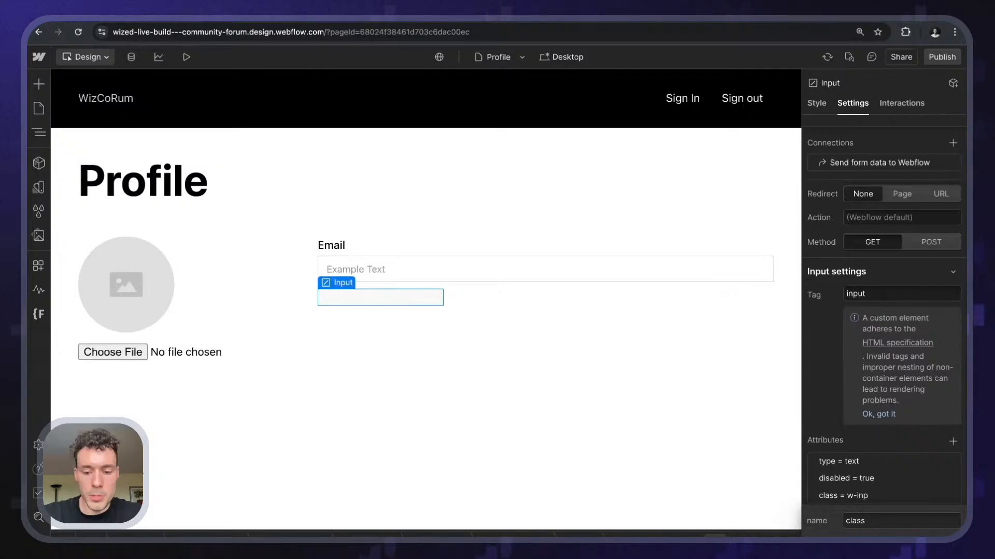
{"action": "type", "text": "ut"}
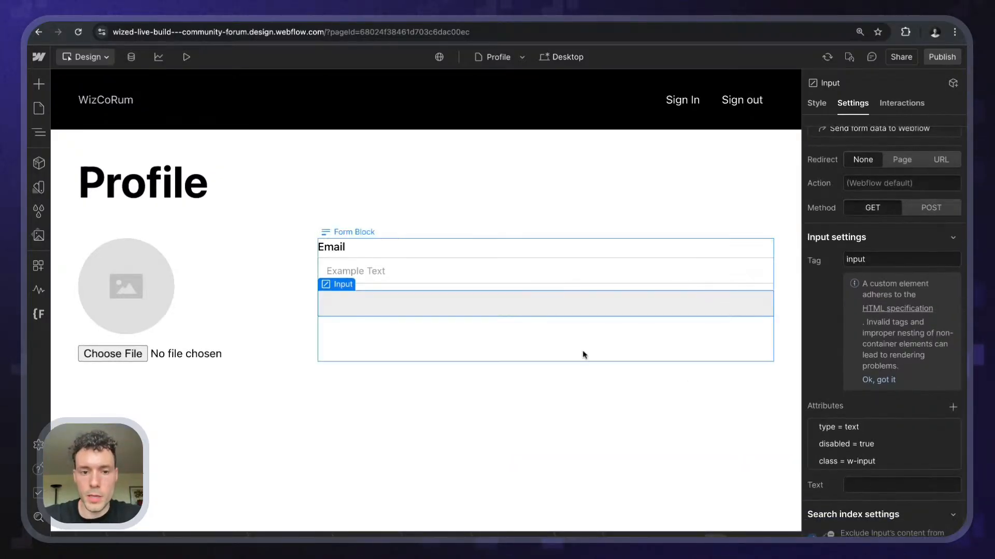
{"action": "left_click", "coordinate": [553, 336]}
{"action": "left_click", "coordinate": [464, 276]}
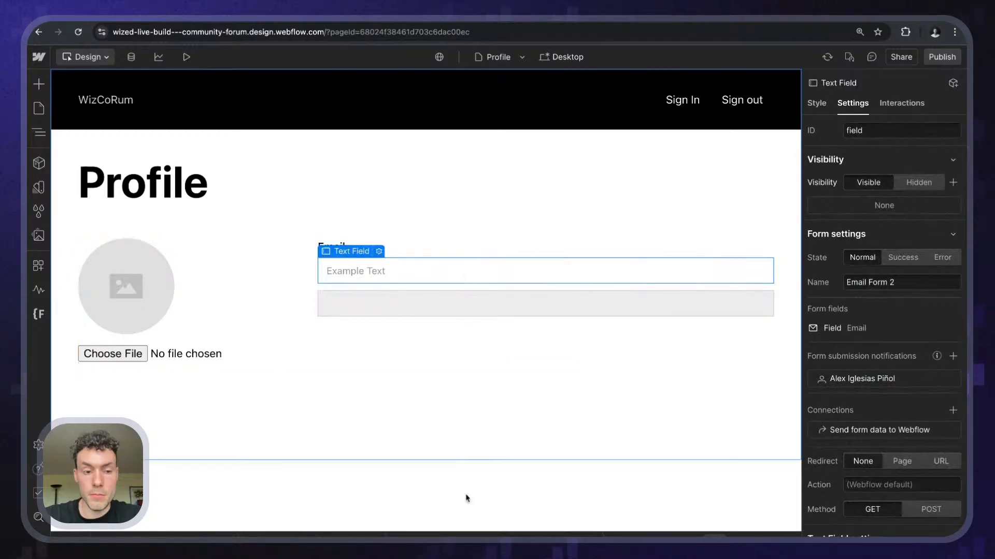
{"action": "key", "text": "Delete"}
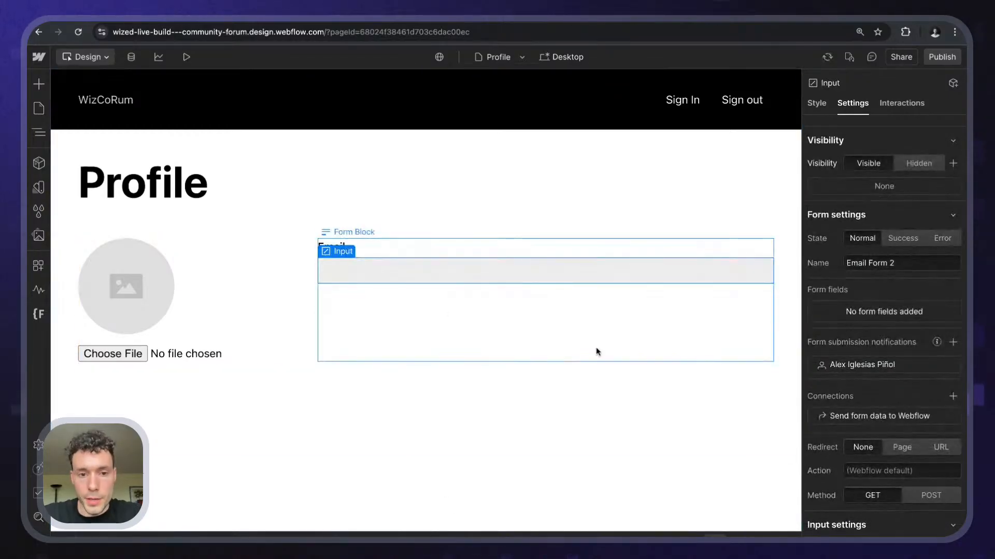
- Duplicate the Email label below the input and rename it 'Username'
{"action": "left_click", "coordinate": [370, 249]}
{"action": "left_click", "coordinate": [333, 248]}
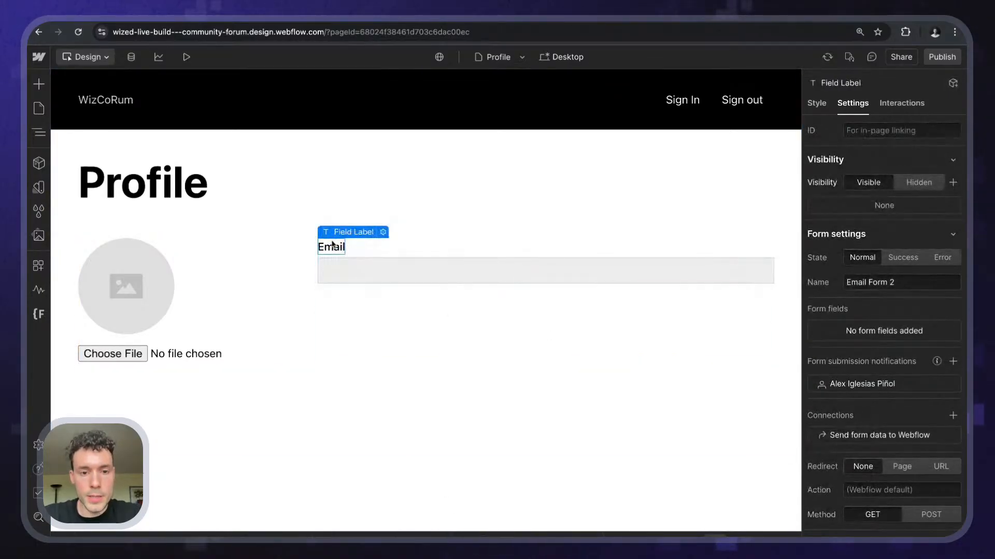
{"action": "left_click", "coordinate": [408, 252]}
{"action": "key", "text": "ctrl+v"}
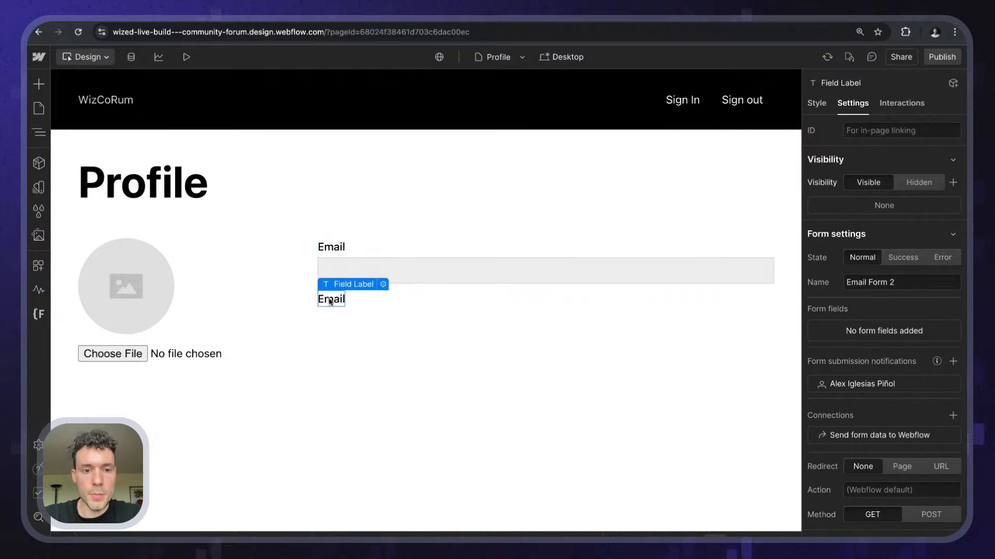
{"action": "double_click", "coordinate": [330, 300]}
{"action": "type", "text": "Username"}
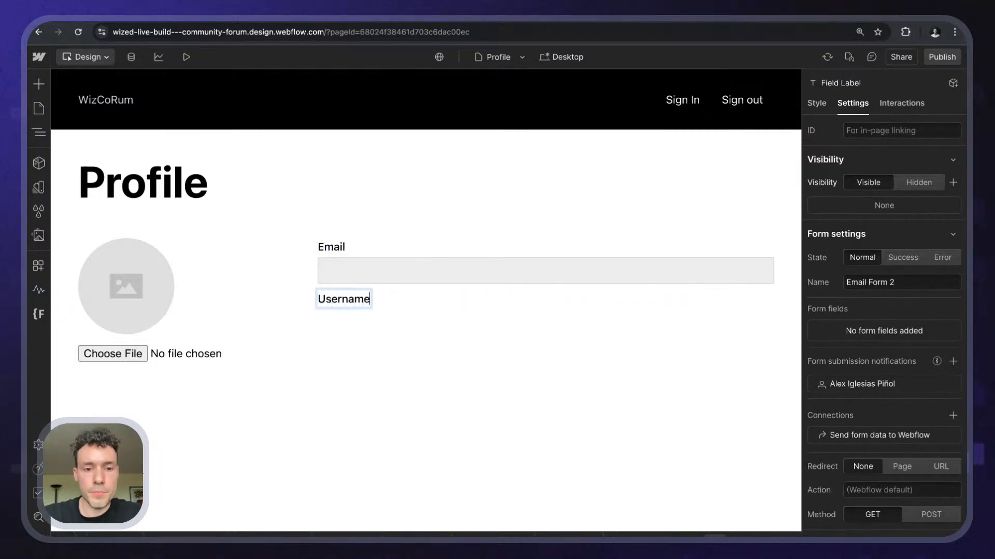
{"action": "key", "text": "Escape"}
- Insert a text input under Username with placeholder 'my_username'
{"action": "key", "text": "ctrl+e"}
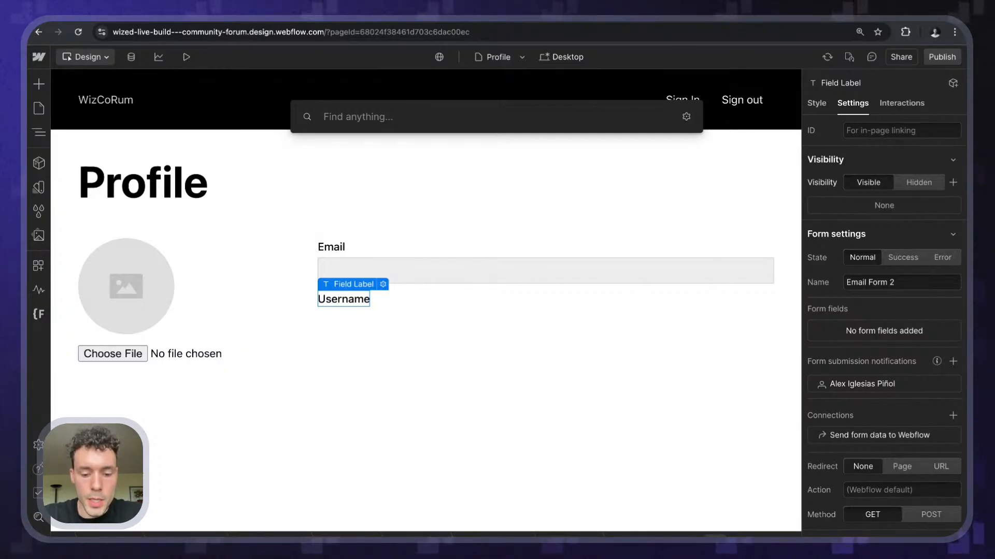
{"action": "type", "text": "input"}
{"action": "key", "text": "Return"}
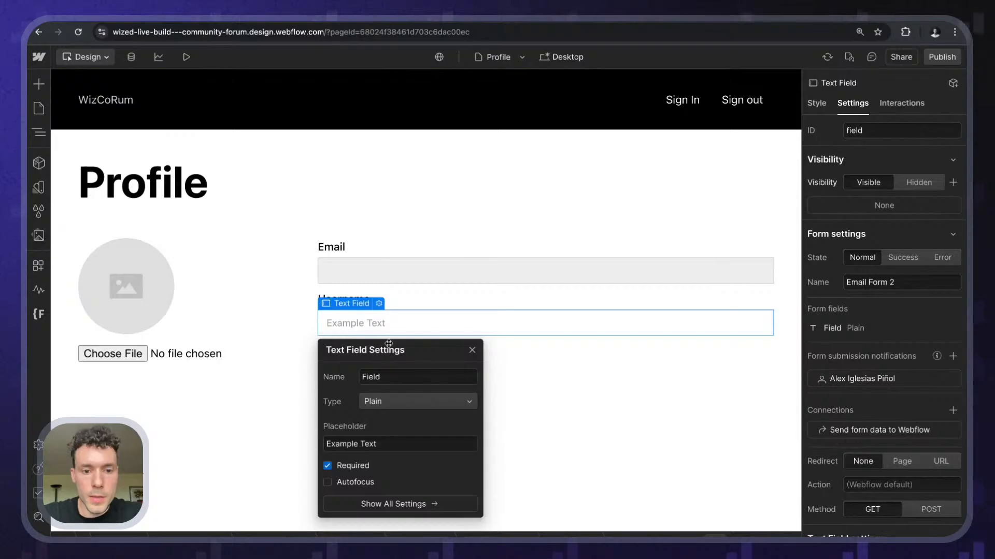
{"action": "triple_click", "coordinate": [361, 443]}
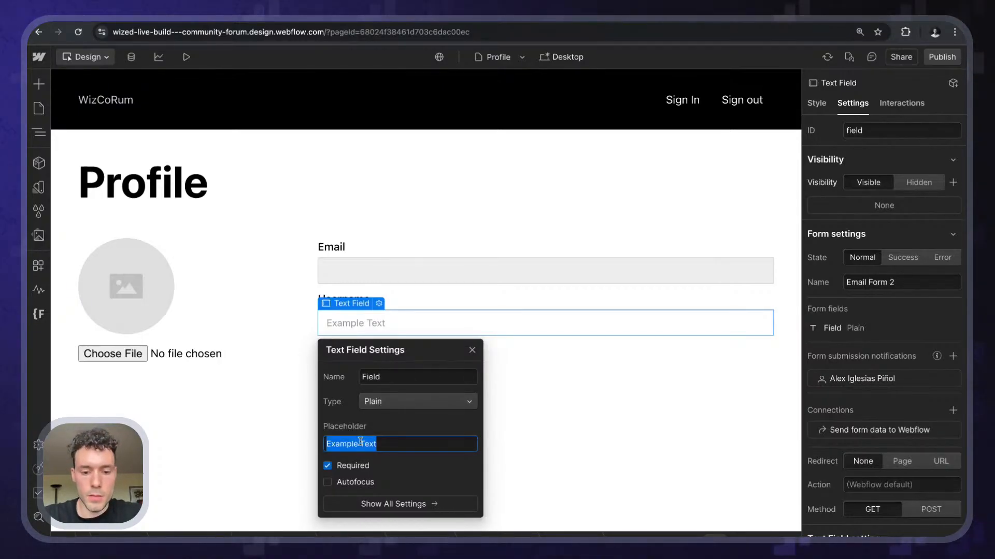
{"action": "type", "text": "my"}
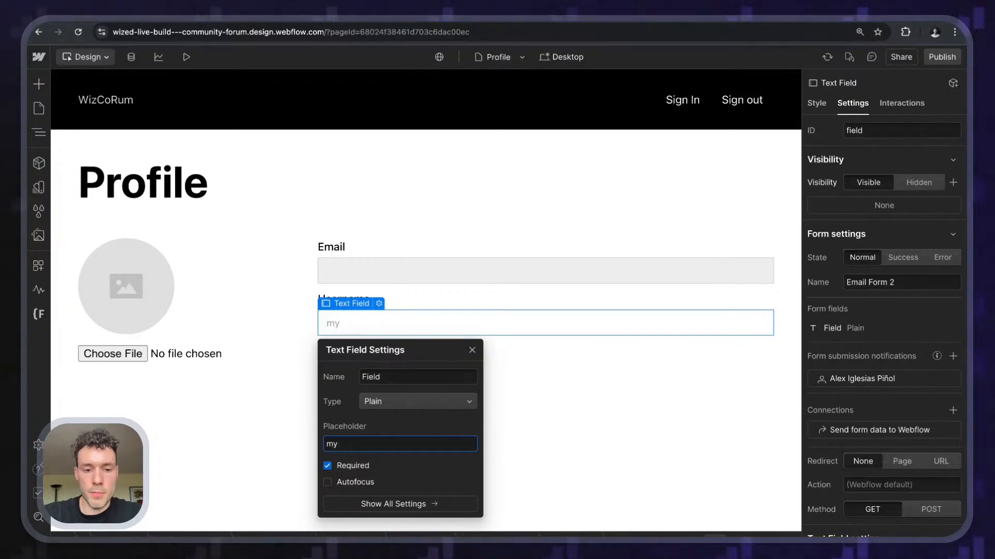
{"action": "type", "text": ":_uusername"}
{"action": "key", "text": "Return"}
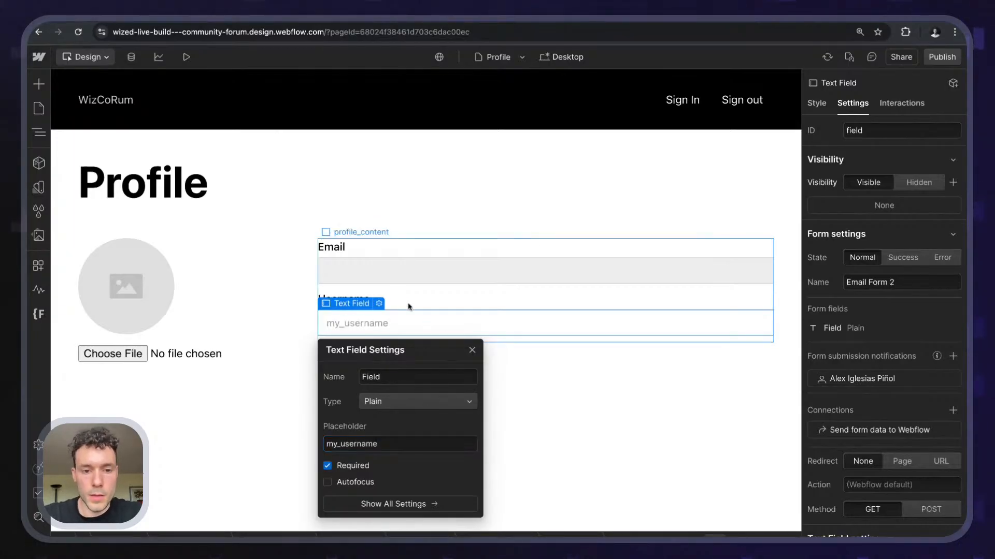
{"action": "left_click", "coordinate": [407, 305]}
{"action": "left_click", "coordinate": [352, 301]}
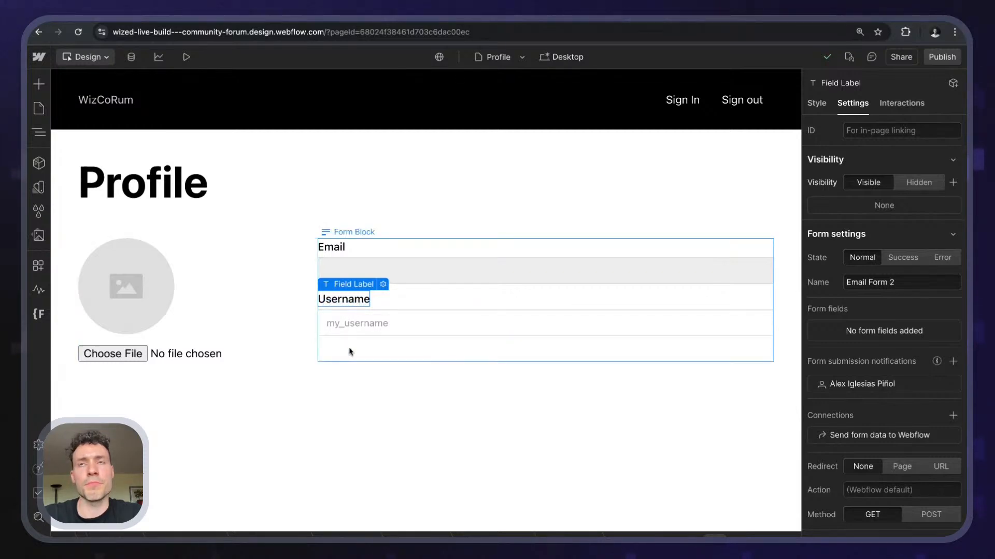
- Paste the Username label into the form and rename it 'Birthday'
{"action": "left_click", "coordinate": [518, 349]}
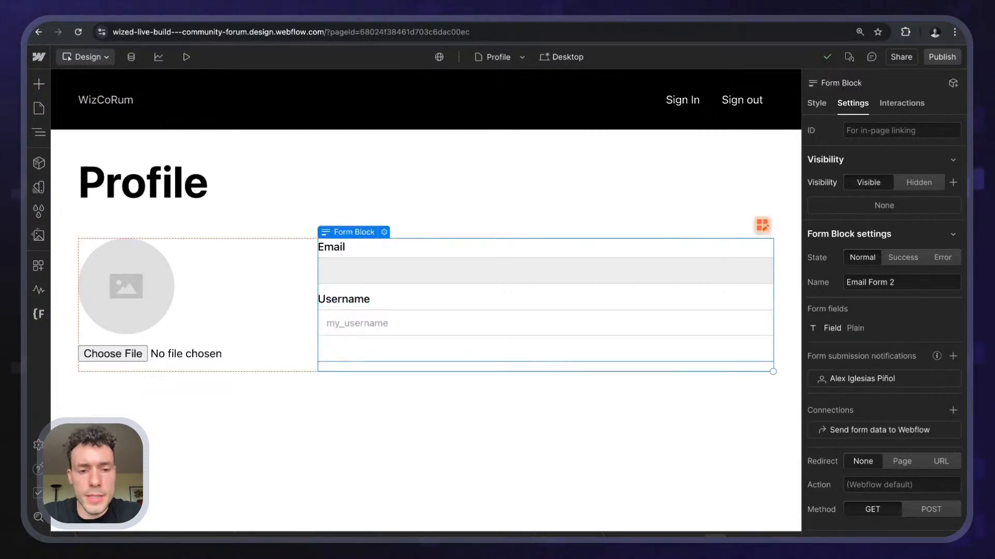
{"action": "key", "text": "ctrl+v"}
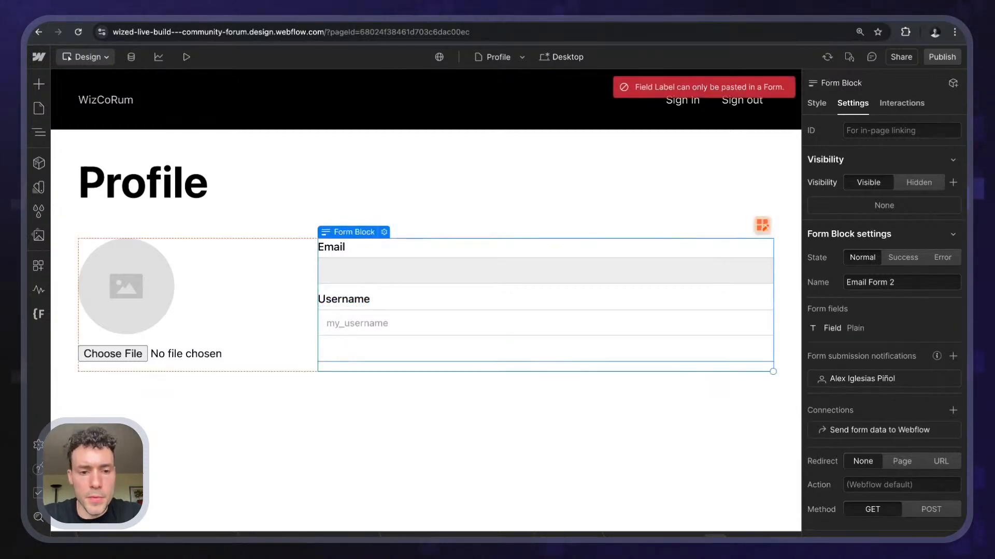
{"action": "left_click", "coordinate": [357, 309]}
{"action": "key", "text": "ctrl+v"}
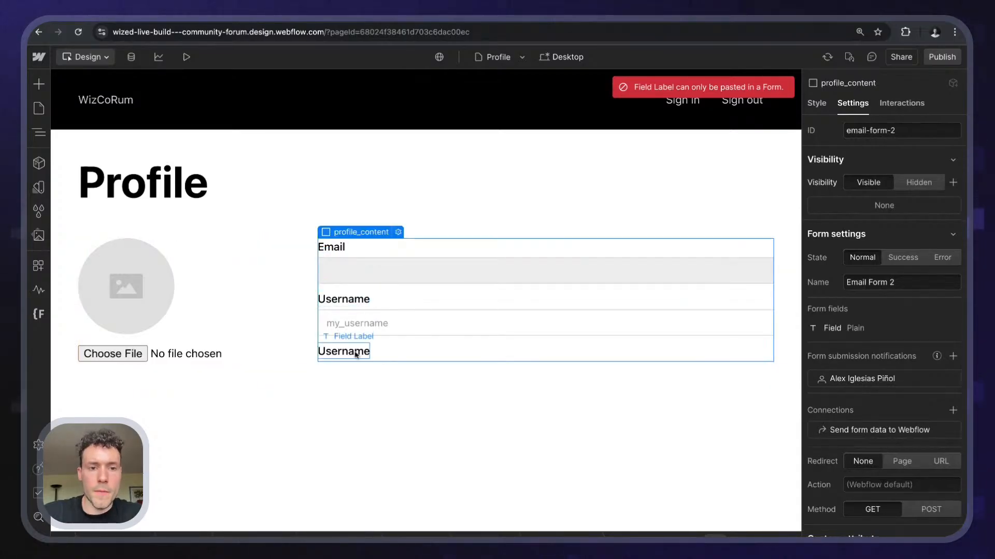
{"action": "double_click", "coordinate": [355, 352]}
{"action": "type", "text": "Birthday"}
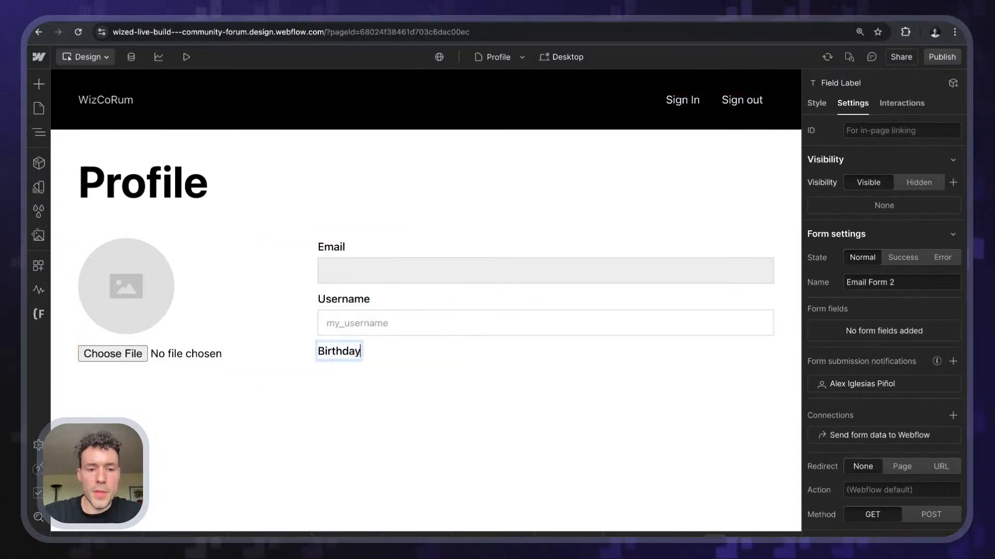
{"action": "key", "text": "Escape"}
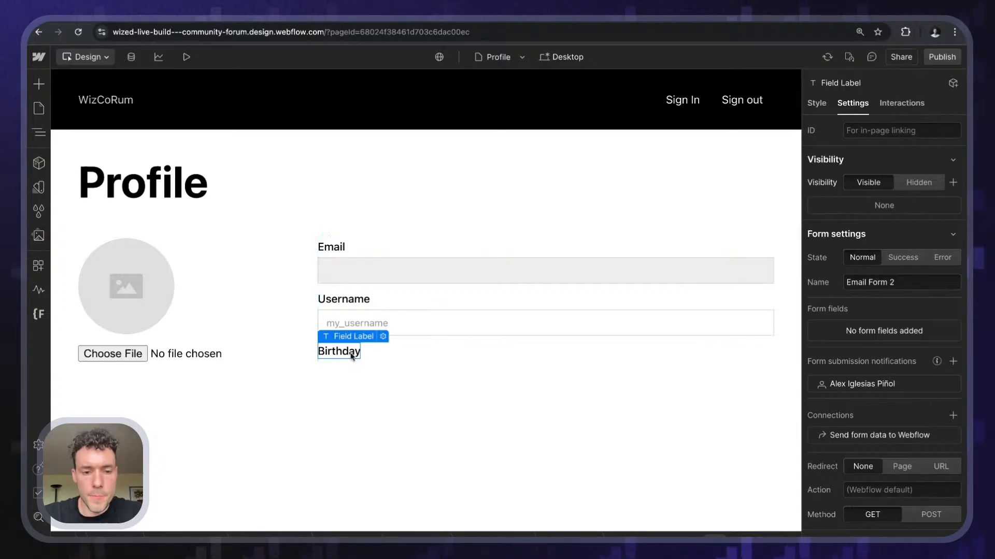
- Insert a Custom Element below the Birthday label and set its tag to input
{"action": "key", "text": "ctrl+e"}
{"action": "key", "text": "Escape"}
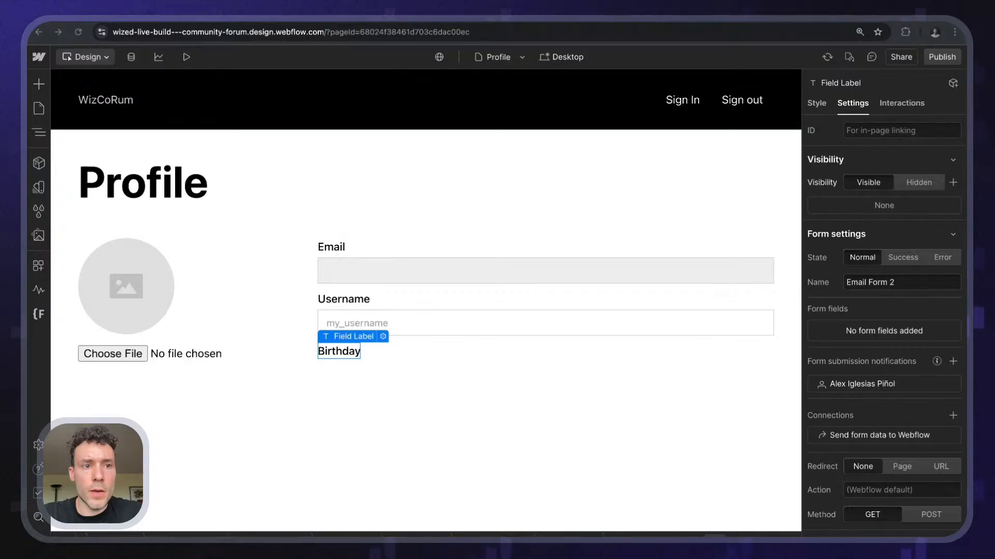
{"action": "key", "text": "ctrl+e"}
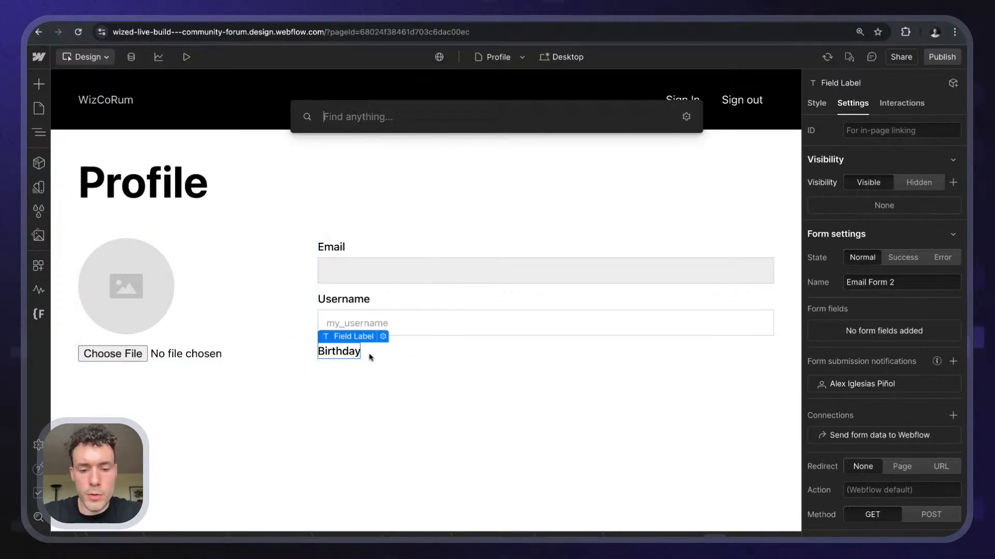
{"action": "type", "text": "custom"}
{"action": "key", "text": "Return"}
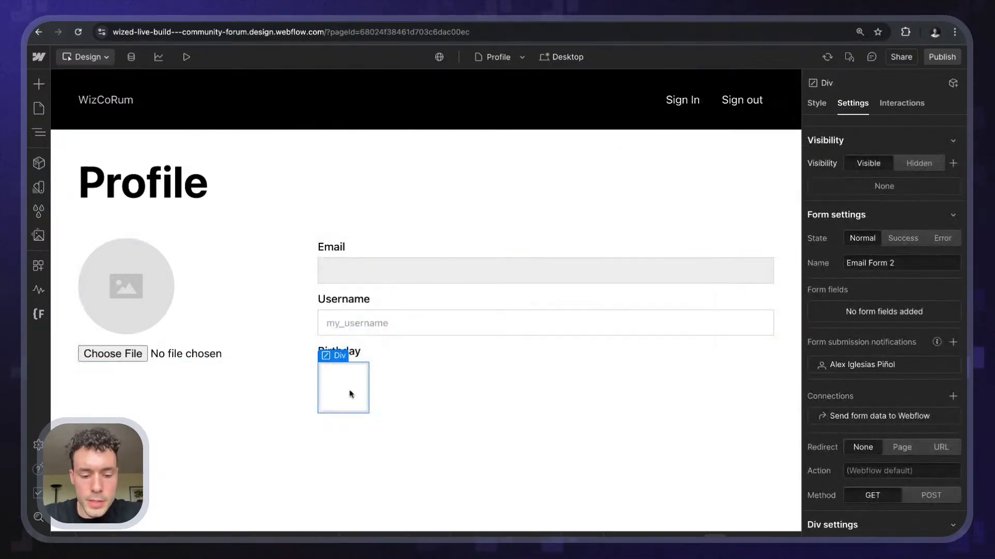
{"action": "scroll", "coordinate": [877, 269], "scroll_direction": "down", "scroll_amount": 3}
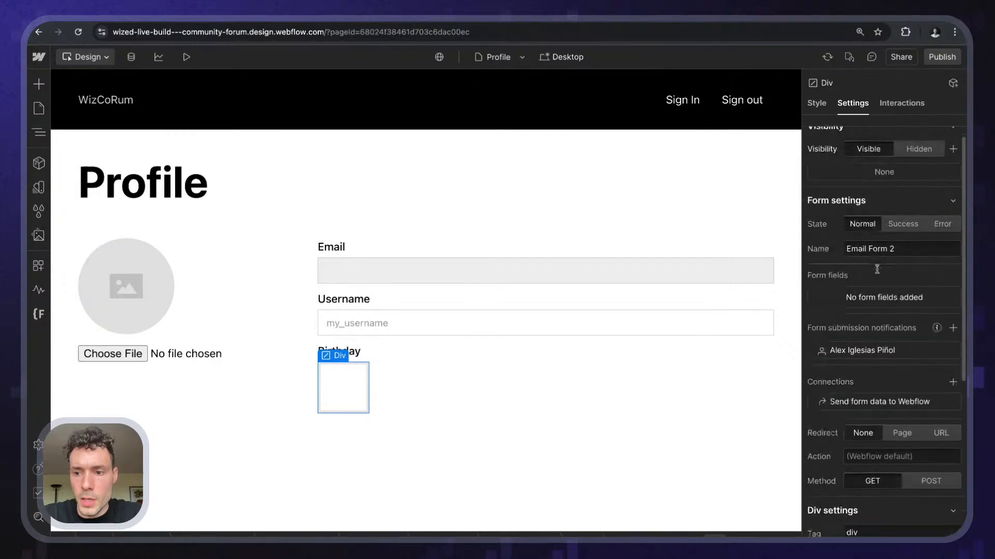
{"action": "left_click", "coordinate": [865, 322]}
{"action": "type", "text": "input"}
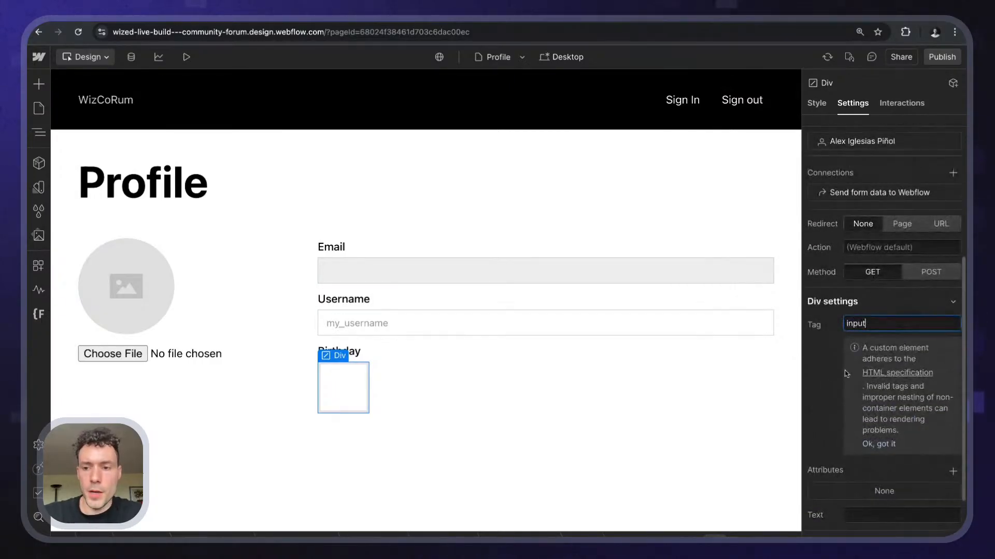
{"action": "key", "text": "Return"}
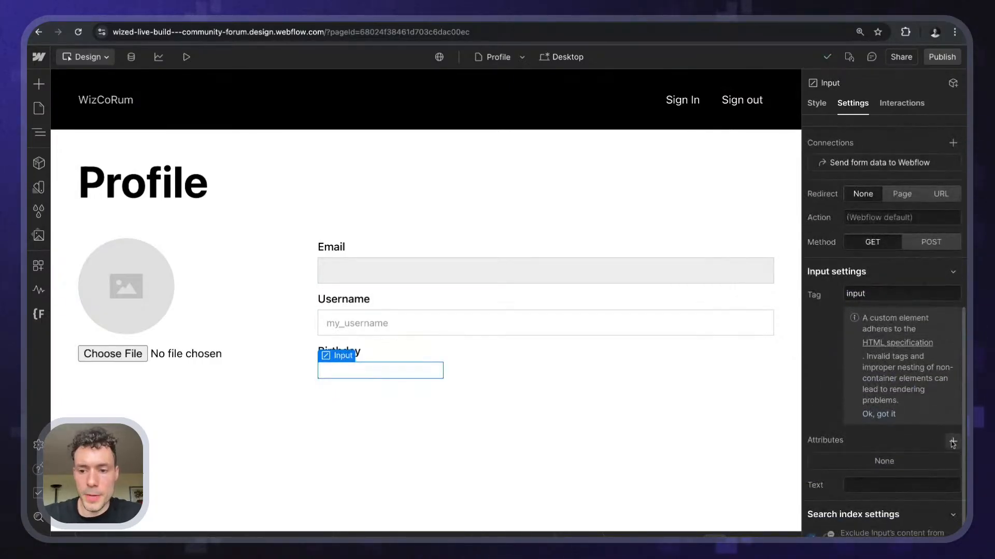
- Give the Birthday input attributes type=date and class=w-input
{"action": "left_click", "coordinate": [952, 443]}
{"action": "type", "text": "date"}
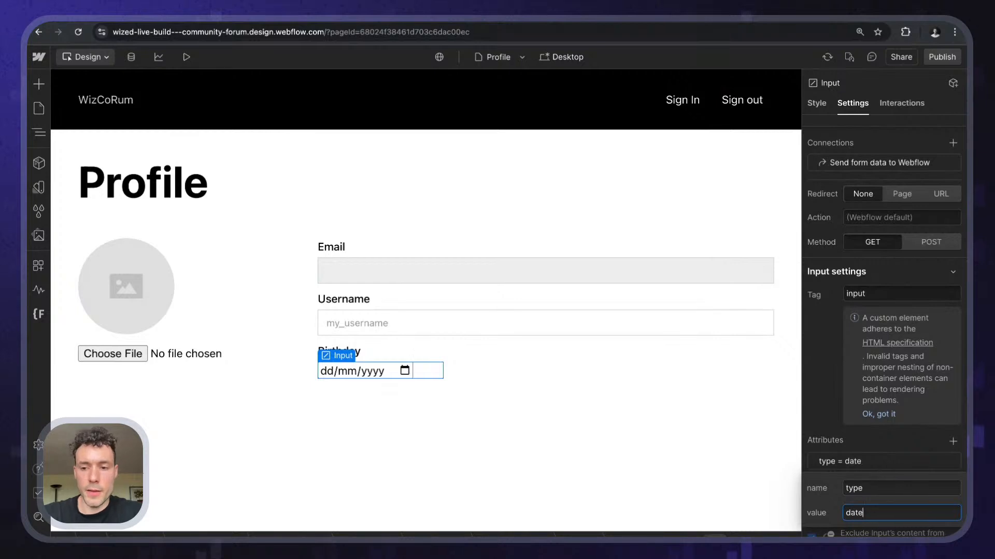
{"action": "key", "text": "Return"}
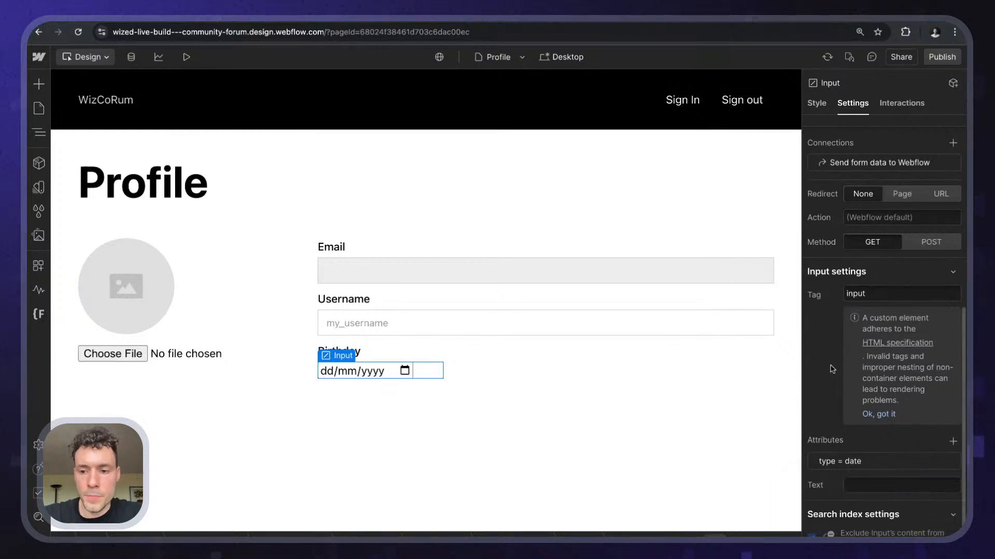
{"action": "left_click", "coordinate": [952, 442]}
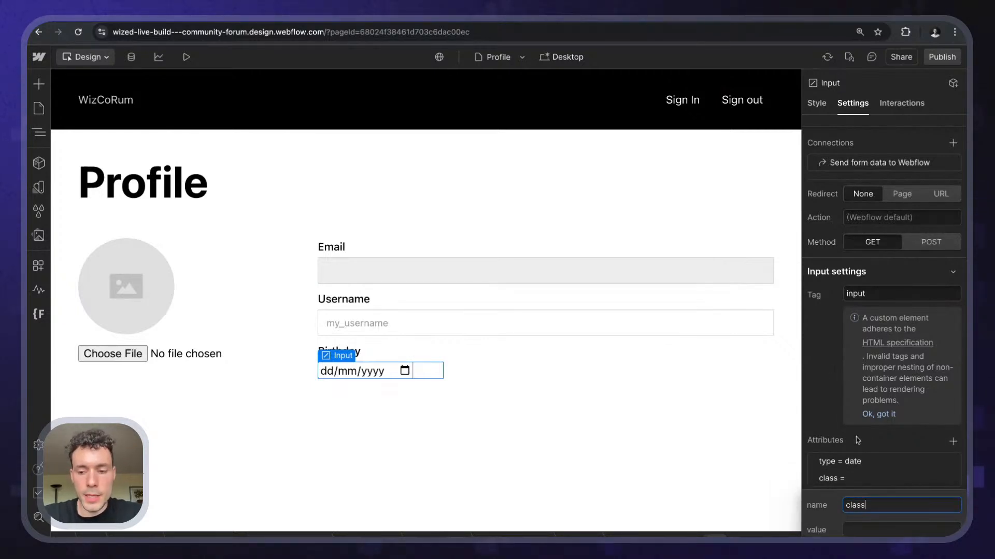
{"action": "key", "text": "Tab"}
{"action": "type", "text": "w-in"}
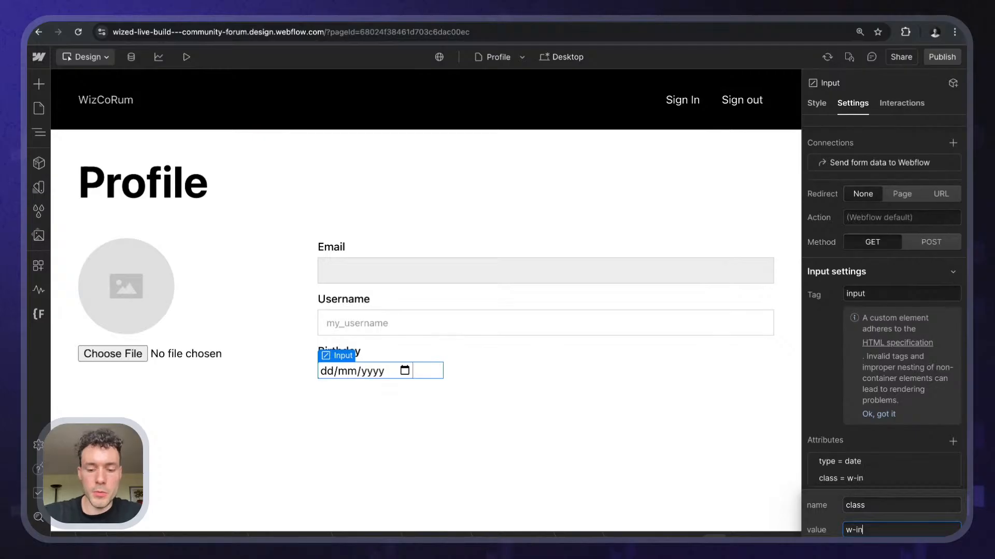
{"action": "type", "text": "put"}
{"action": "left_click", "coordinate": [831, 409]}
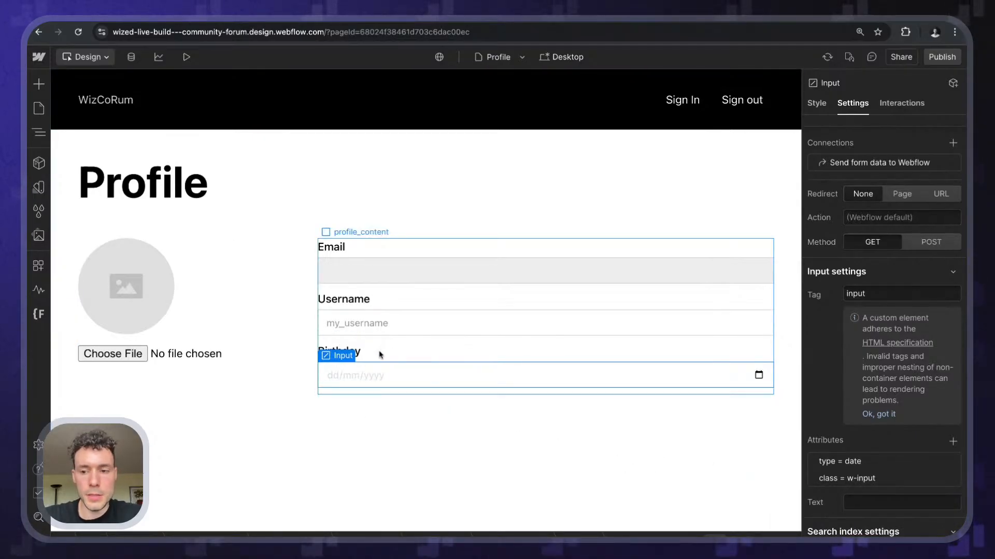
{"action": "left_click", "coordinate": [402, 478]}
{"action": "left_click", "coordinate": [186, 57]}
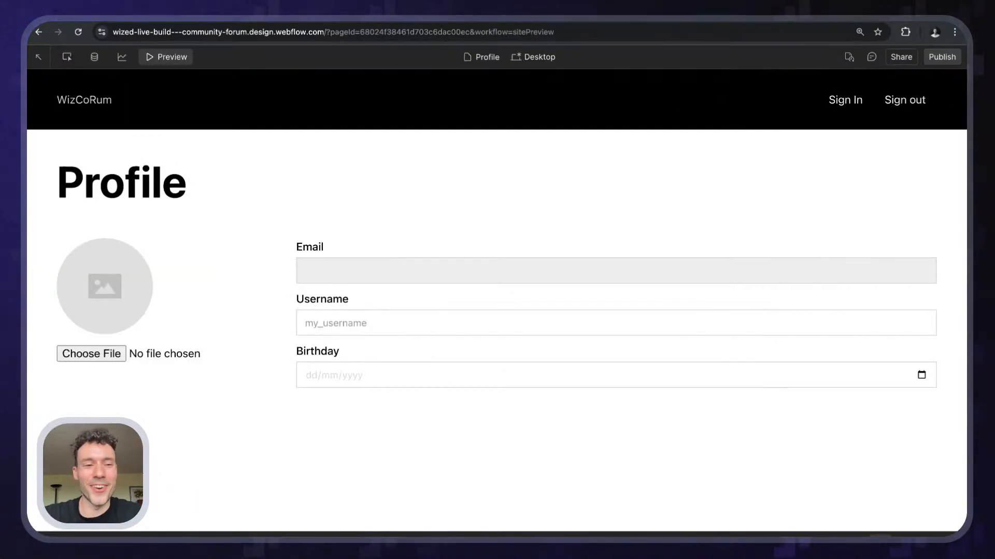
{"action": "left_click", "coordinate": [161, 57]}
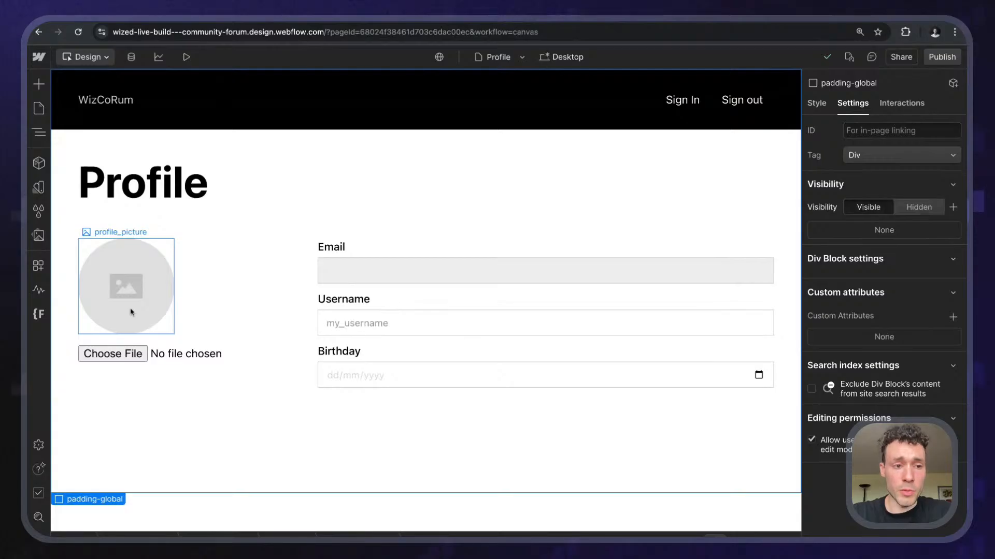
- Add a custom attribute named 'wized', with its value, to the profile_picture image
{"action": "left_click", "coordinate": [130, 310]}
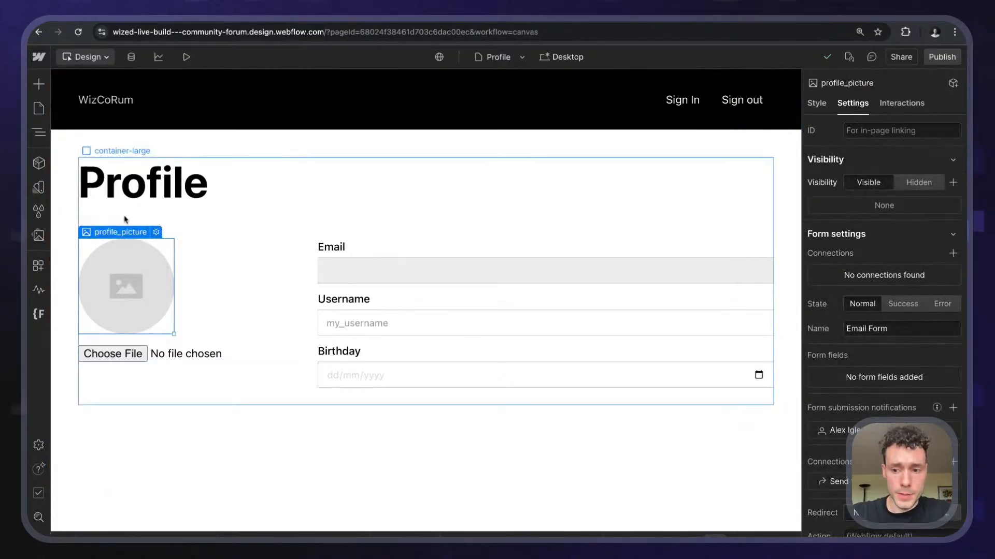
{"action": "scroll", "coordinate": [916, 245], "scroll_direction": "down", "scroll_amount": 4}
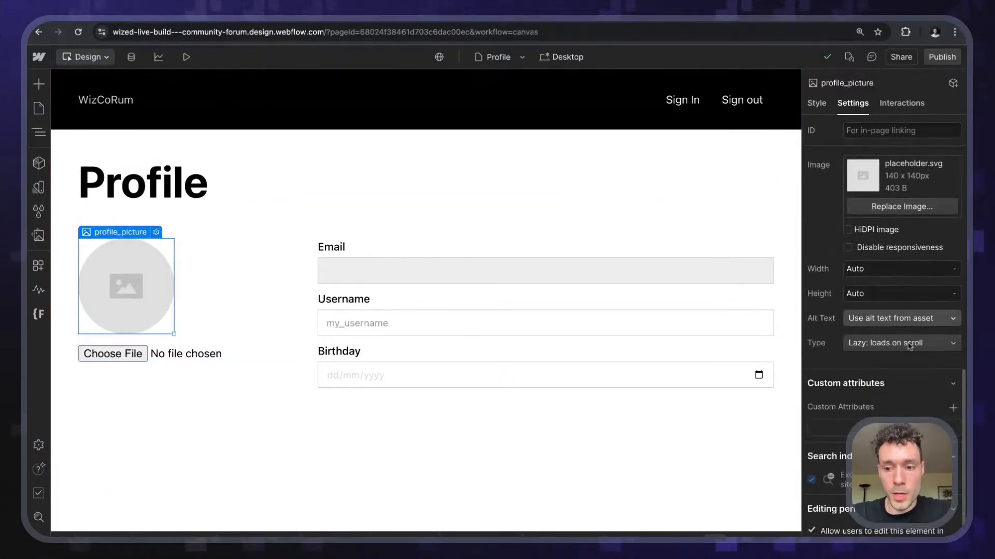
{"action": "left_click", "coordinate": [953, 409]}
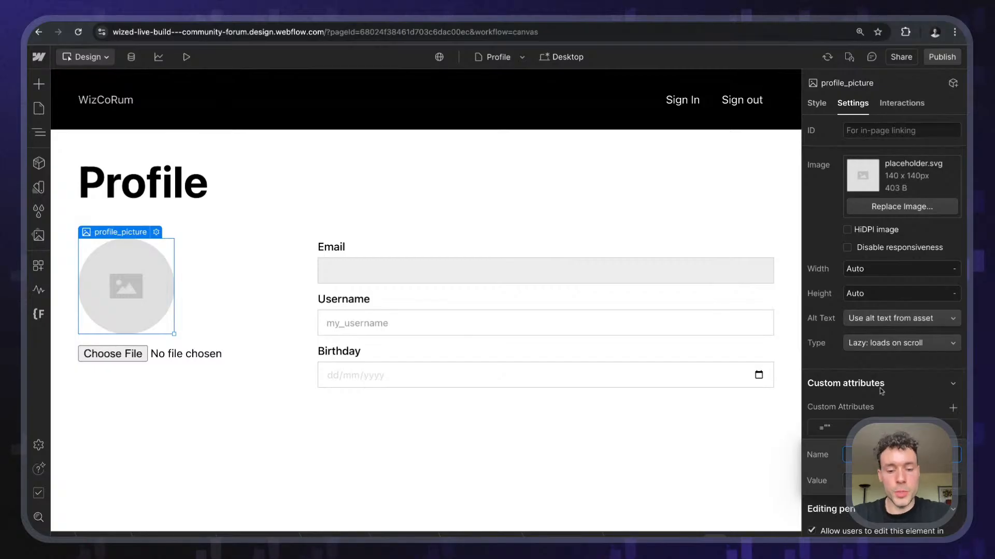
{"action": "type", "text": "wized"}
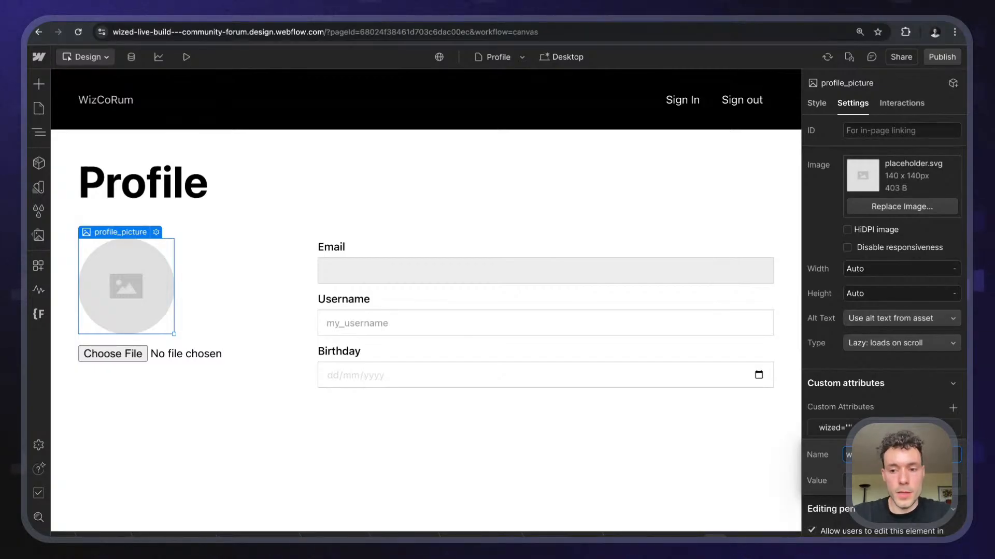
{"action": "key", "text": "Tab"}
{"action": "type", "text": "prof"}
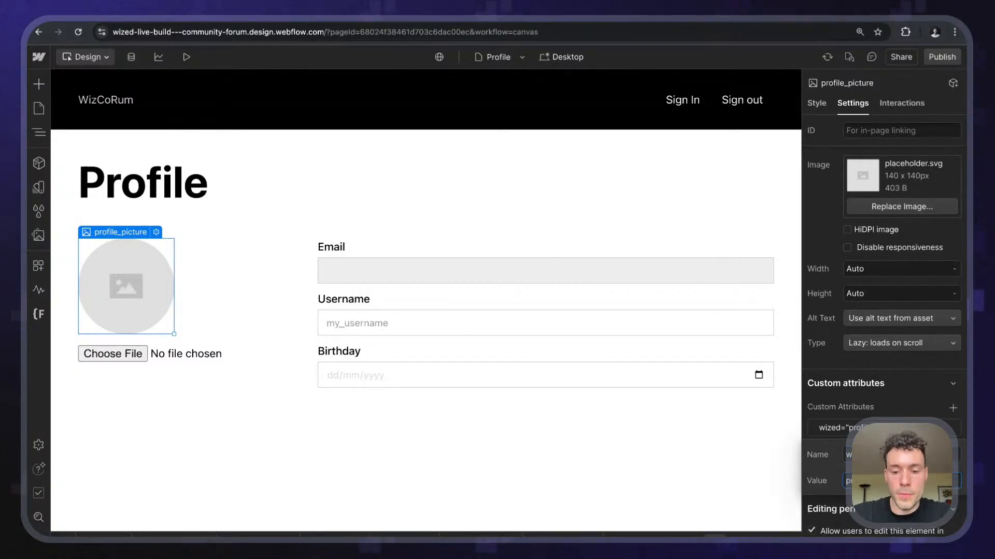
{"action": "key", "text": "Return"}
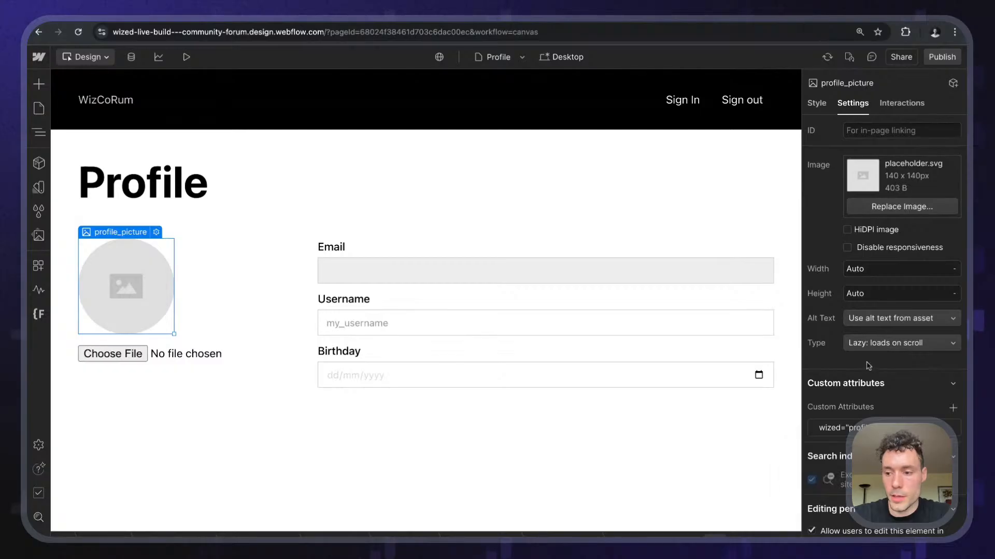
- Add the wized attribute profile_picture_form to the profile_content block
{"action": "left_click", "coordinate": [190, 347]}
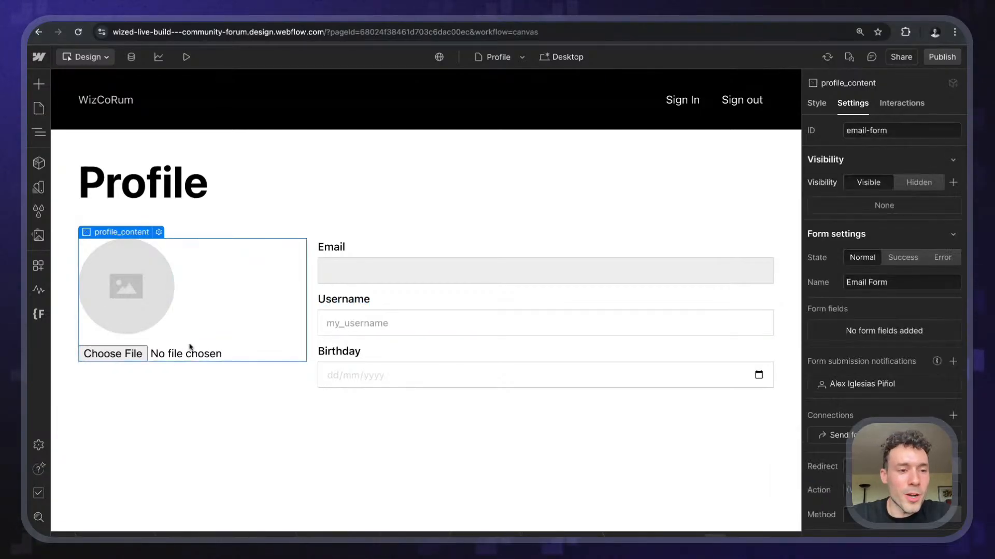
{"action": "scroll", "coordinate": [872, 371], "scroll_direction": "down", "scroll_amount": 1}
{"action": "scroll", "coordinate": [873, 371], "scroll_direction": "down", "scroll_amount": 2}
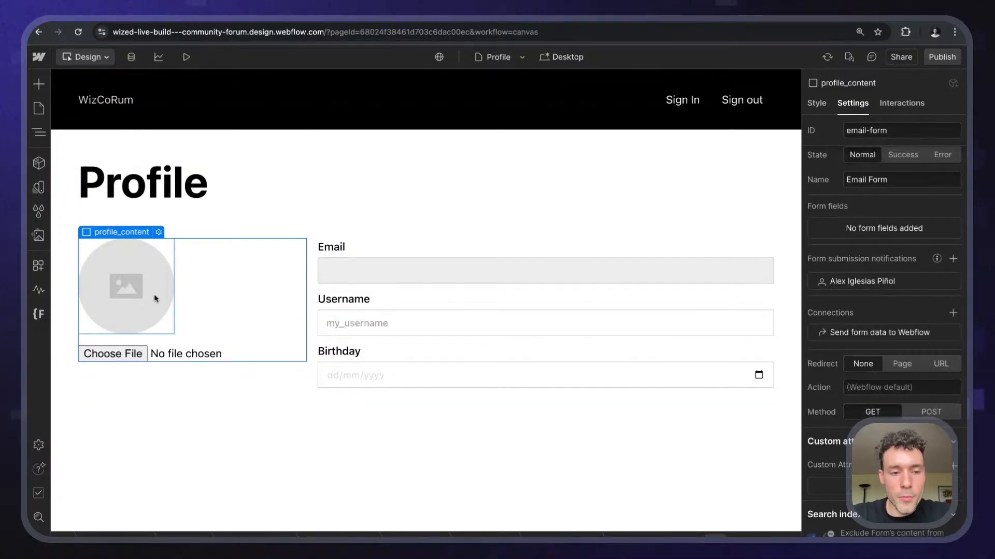
{"action": "left_click", "coordinate": [954, 466]}
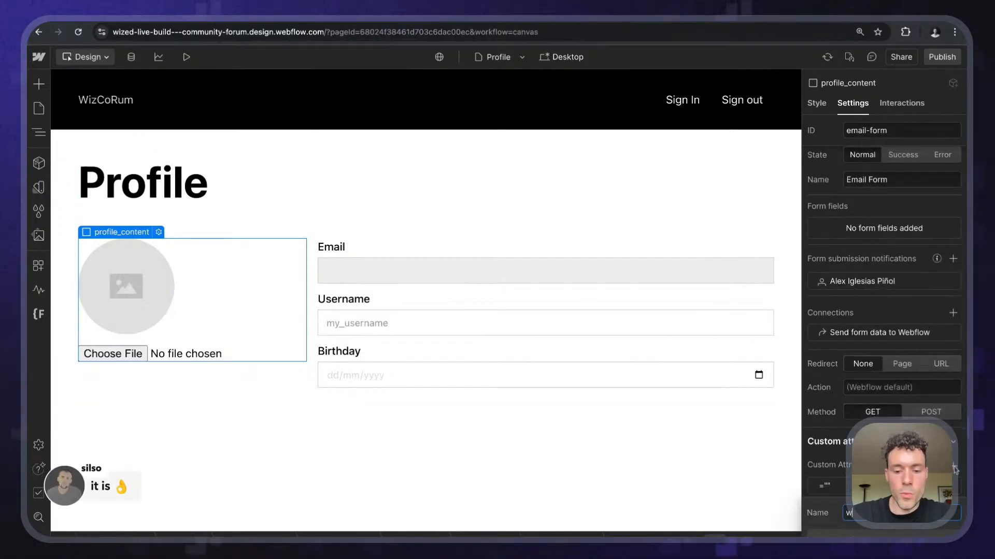
{"action": "type", "text": "wizedprofil"}
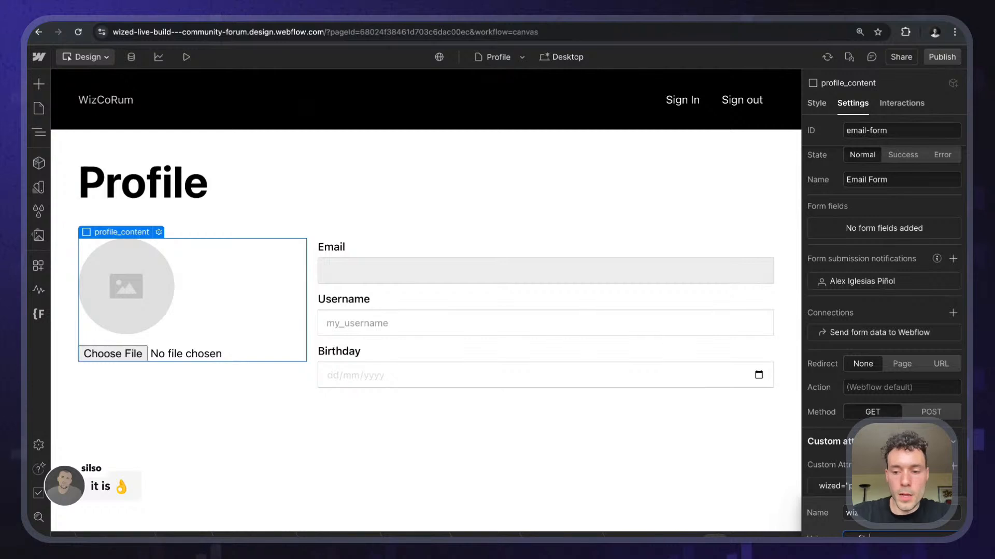
{"action": "type", "text": "e_focture_form"}
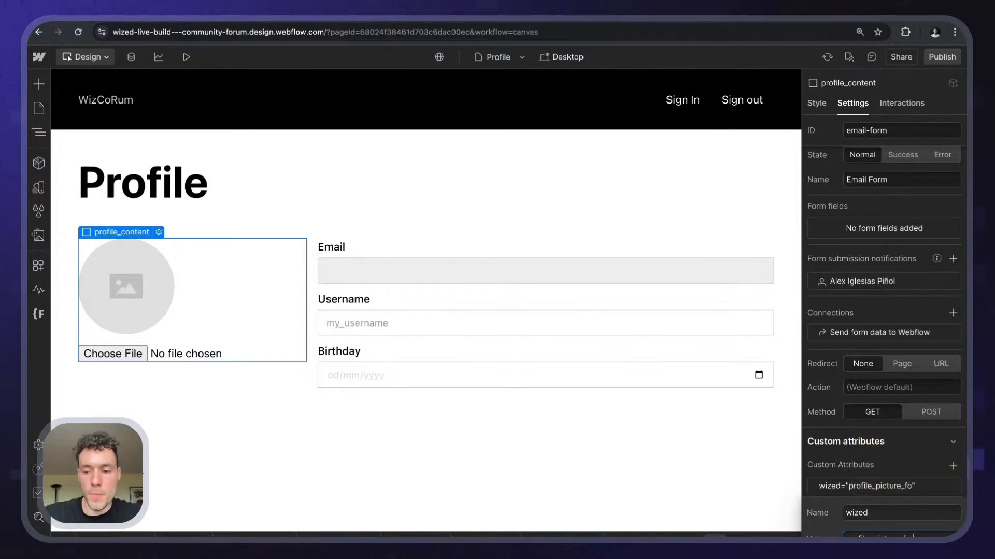
{"action": "left_click", "coordinate": [912, 450]}
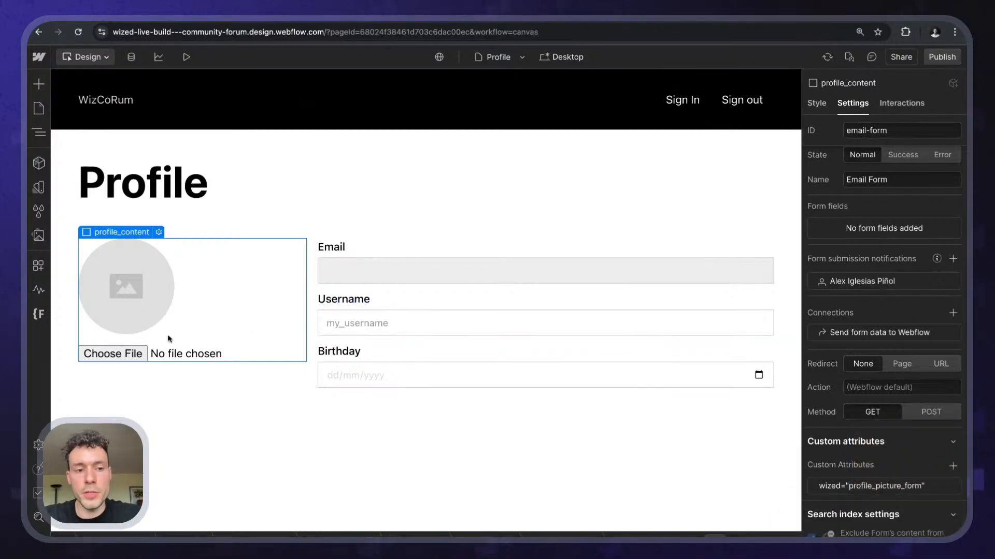
- Delete the wized custom attribute from the form holding the picture input
{"action": "left_click", "coordinate": [90, 357]}
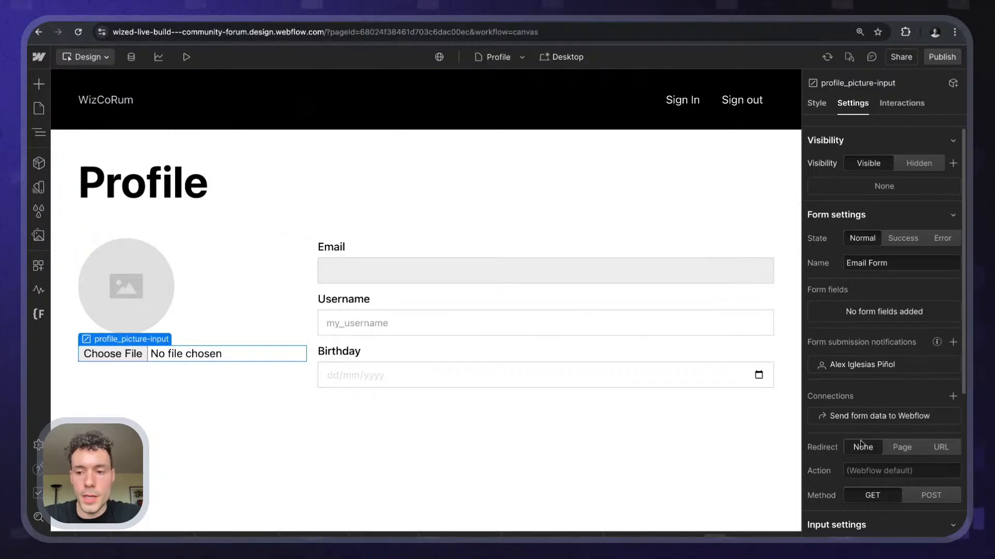
{"action": "scroll", "coordinate": [874, 444], "scroll_direction": "down", "scroll_amount": 5}
{"action": "scroll", "coordinate": [874, 445], "scroll_direction": "up", "scroll_amount": 3}
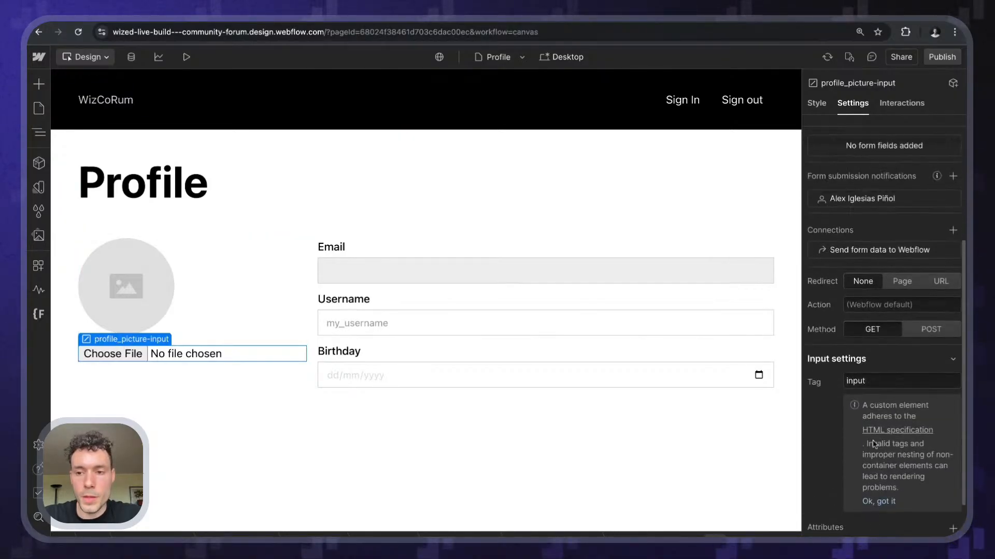
{"action": "scroll", "coordinate": [875, 444], "scroll_direction": "down", "scroll_amount": 2}
{"action": "scroll", "coordinate": [875, 445], "scroll_direction": "down", "scroll_amount": 1}
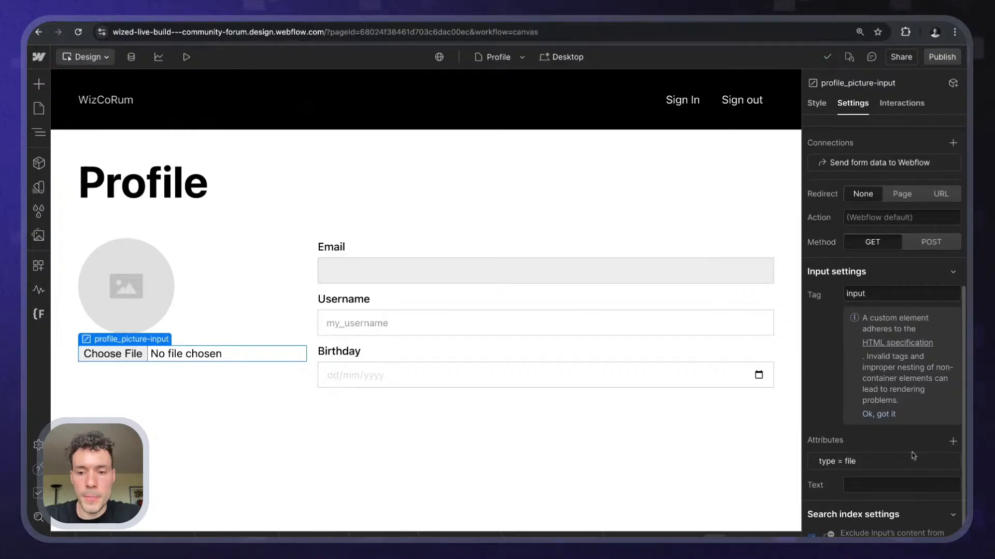
{"action": "scroll", "coordinate": [901, 461], "scroll_direction": "up", "scroll_amount": 3}
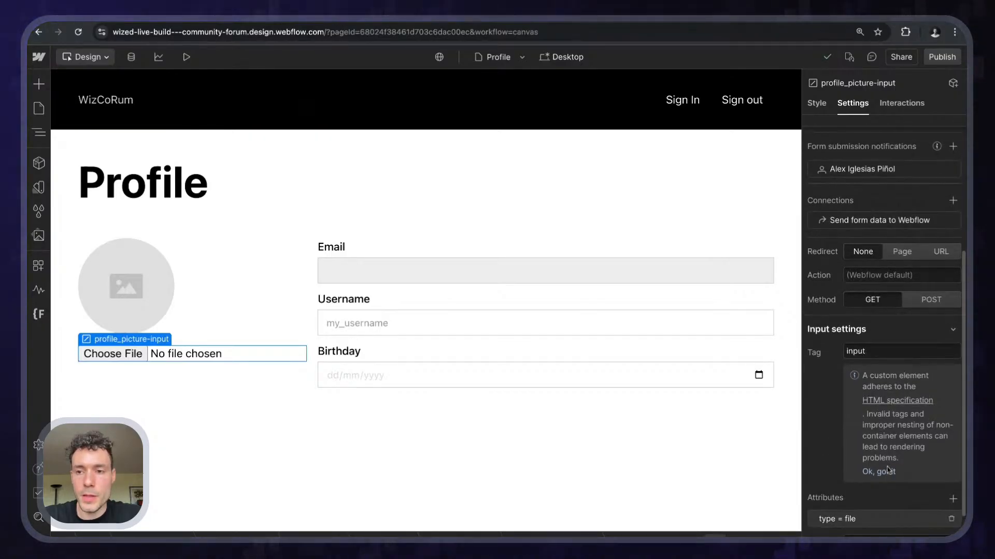
{"action": "scroll", "coordinate": [888, 470], "scroll_direction": "up", "scroll_amount": 4}
{"action": "scroll", "coordinate": [888, 470], "scroll_direction": "down", "scroll_amount": 5}
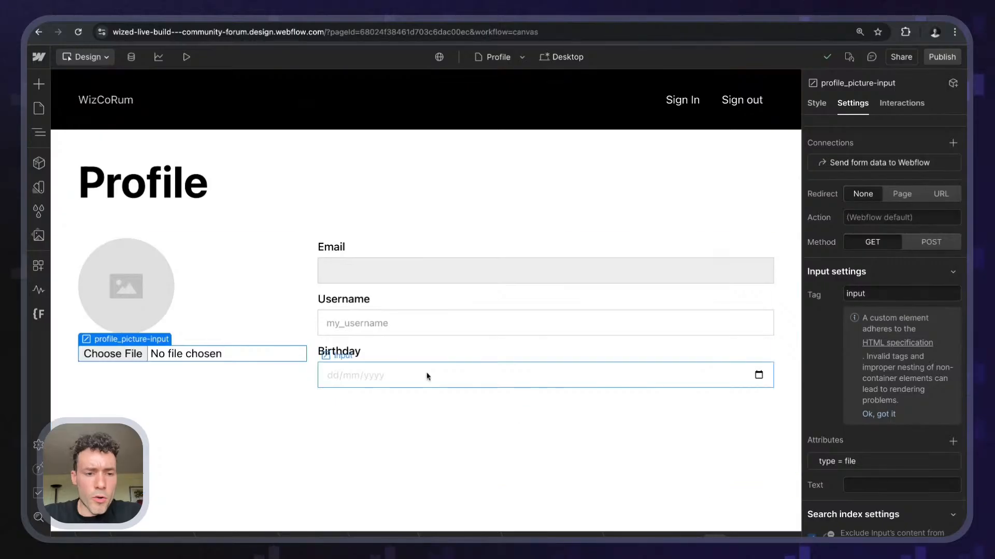
{"action": "left_click", "coordinate": [280, 340]}
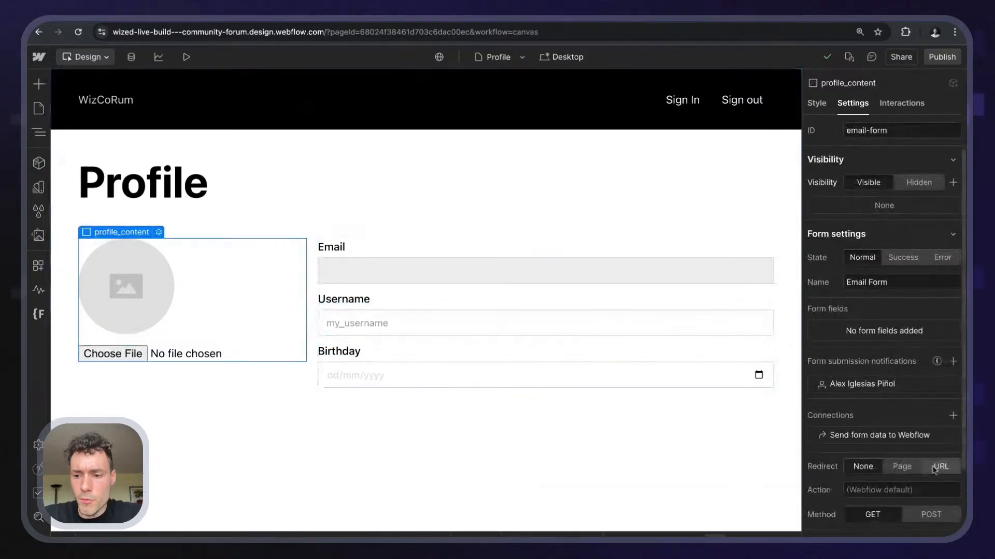
{"action": "scroll", "coordinate": [934, 469], "scroll_direction": "down", "scroll_amount": 3}
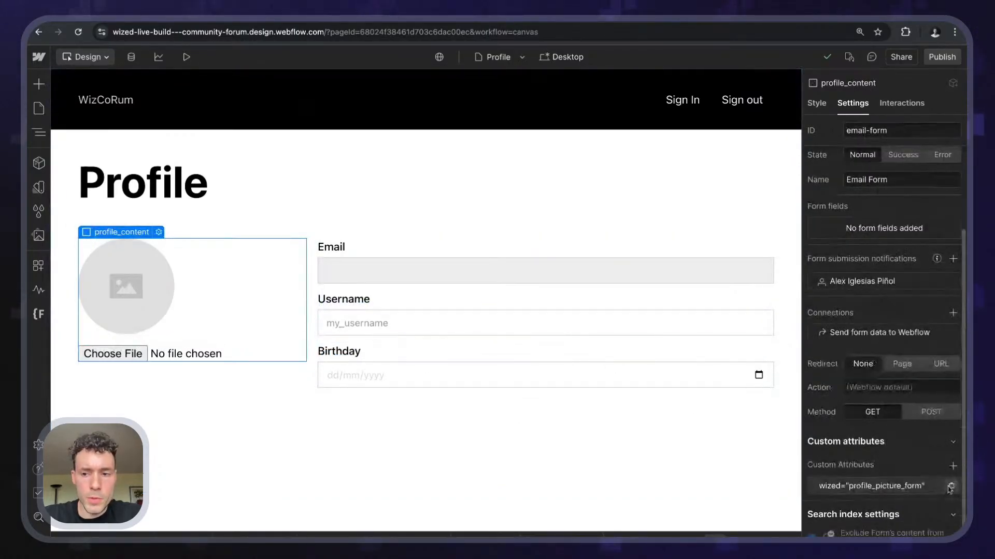
{"action": "left_click", "coordinate": [950, 487]}
- Give the profile picture file input the attribute wized = profile_picture_input
{"action": "left_click", "coordinate": [155, 351]}
{"action": "scroll", "coordinate": [893, 493], "scroll_direction": "down", "scroll_amount": 5}
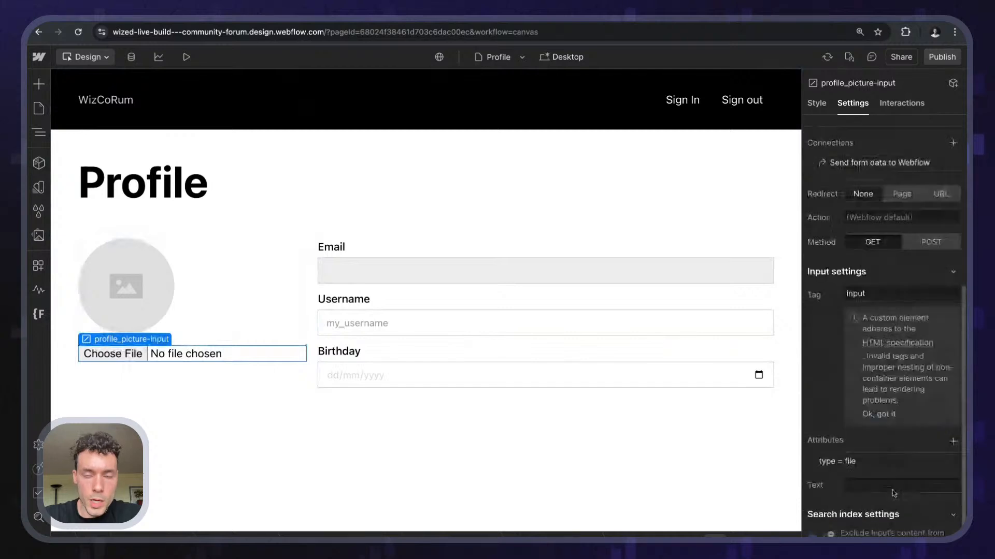
{"action": "left_click", "coordinate": [953, 441]}
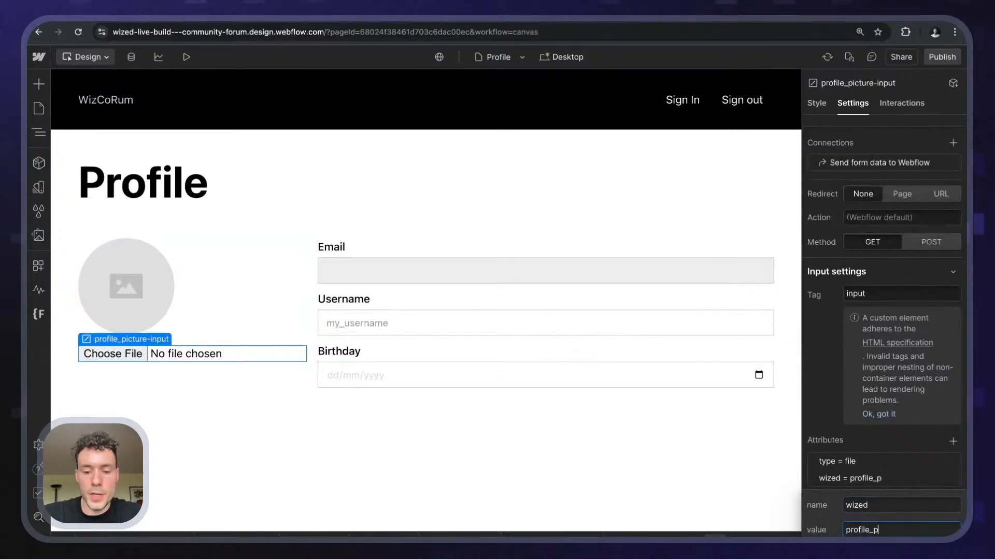
{"action": "type", "text": "input"}
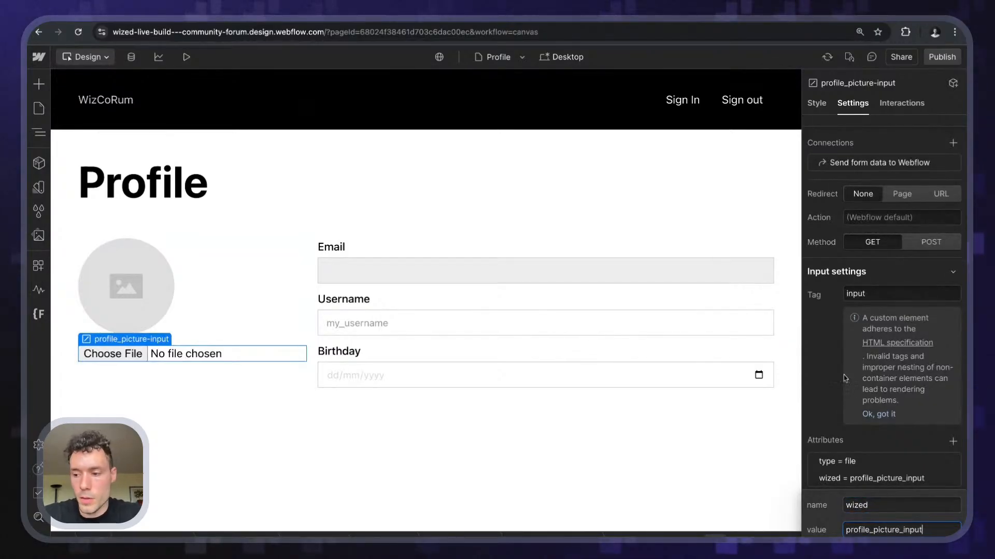
{"action": "key", "text": "Return"}
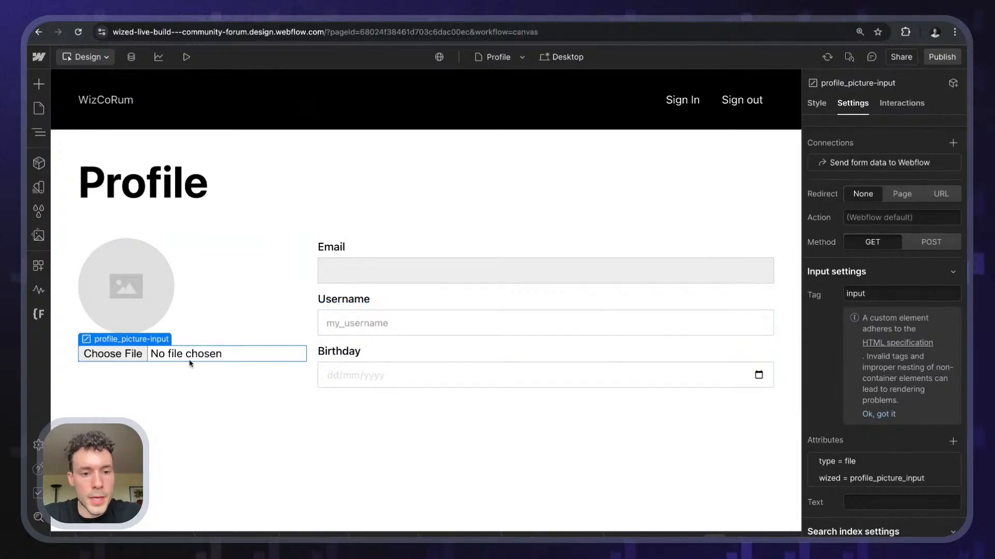
- Insert a Form Button into the profile details form and give it the 'button' class
{"action": "left_click", "coordinate": [389, 293]}
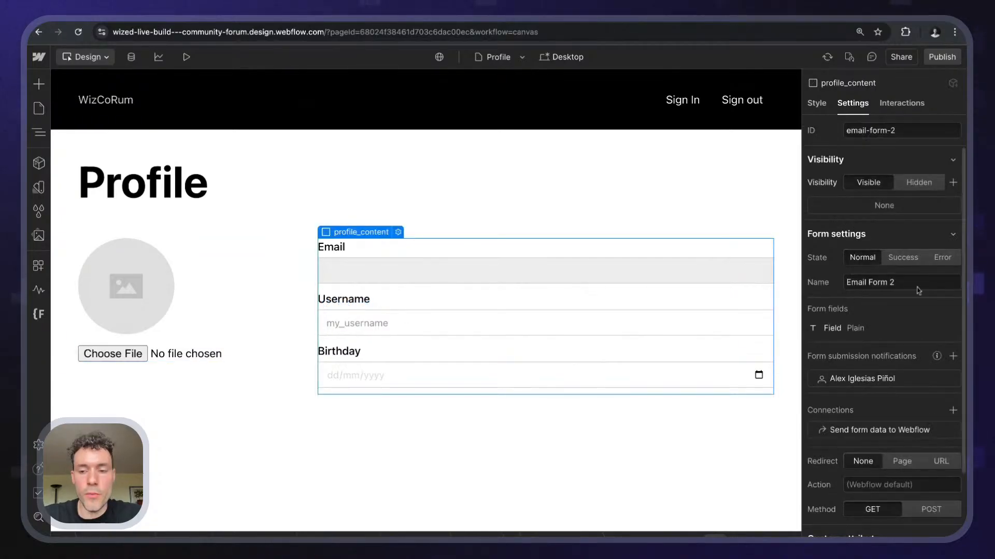
{"action": "key", "text": "super+k"}
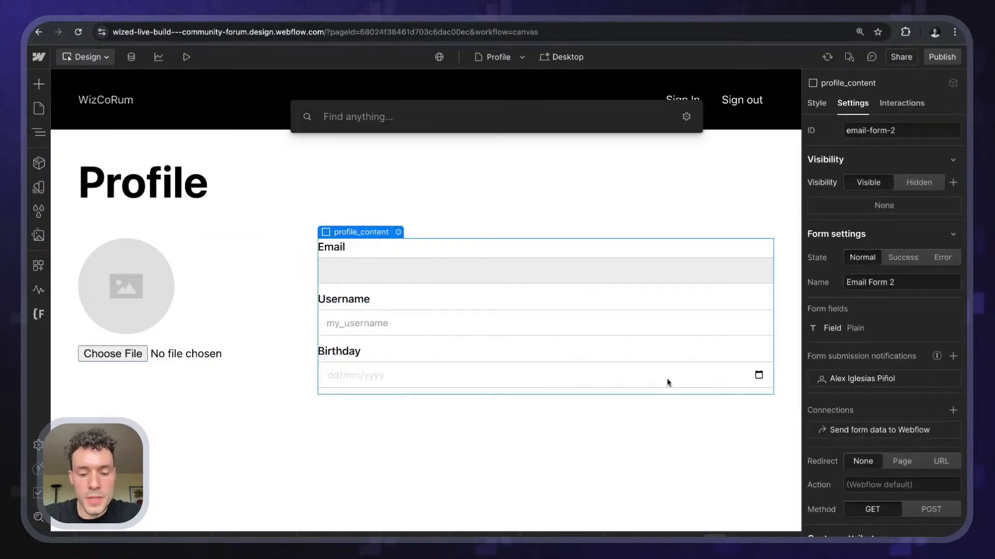
{"action": "type", "text": "form"}
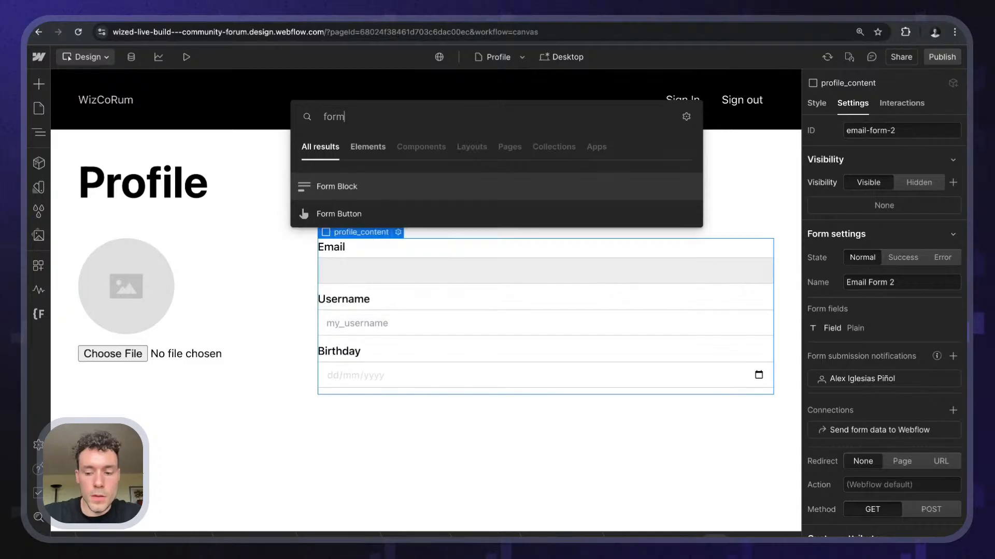
{"action": "key", "text": "Down"}
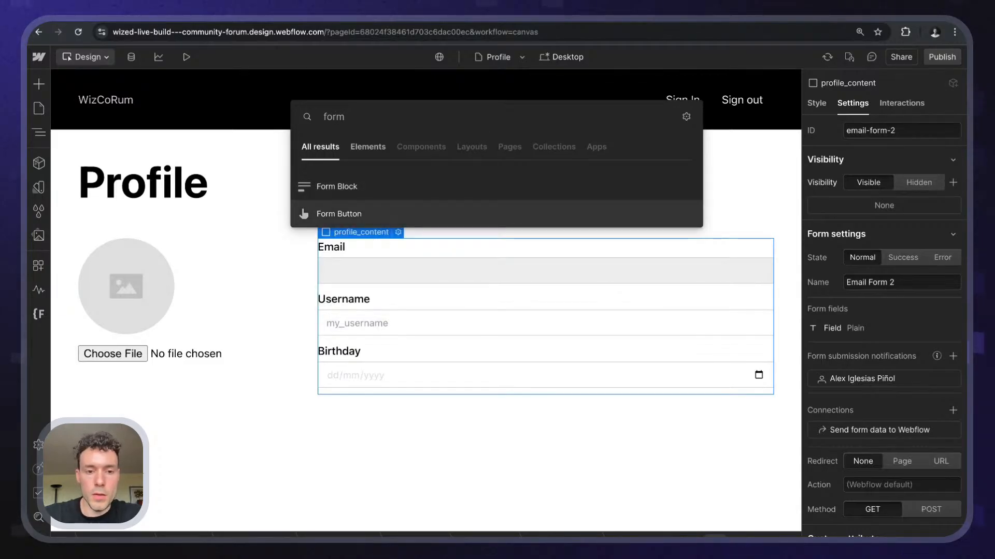
{"action": "key", "text": "Return"}
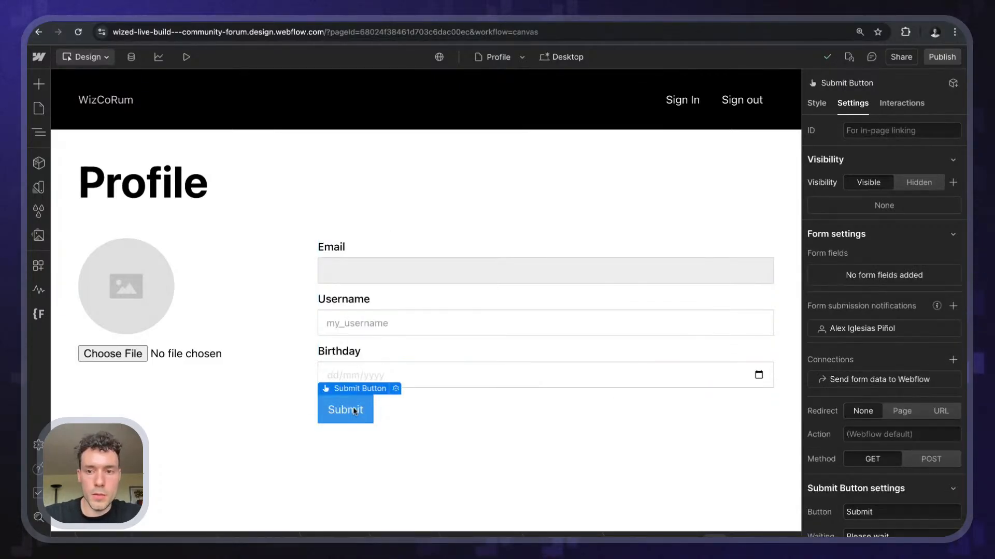
{"action": "key", "text": "super+Return"}
{"action": "type", "text": "button"}
{"action": "key", "text": "Return"}
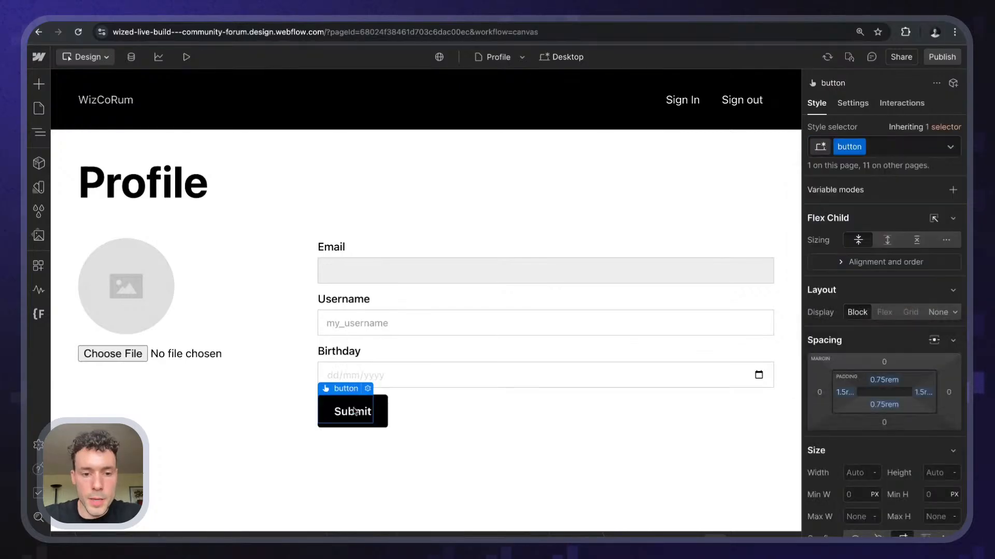
{"action": "key", "text": "Escape"}
- Change the submit button's label from Submit to Update
{"action": "left_click", "coordinate": [366, 415]}
{"action": "left_click", "coordinate": [370, 393]}
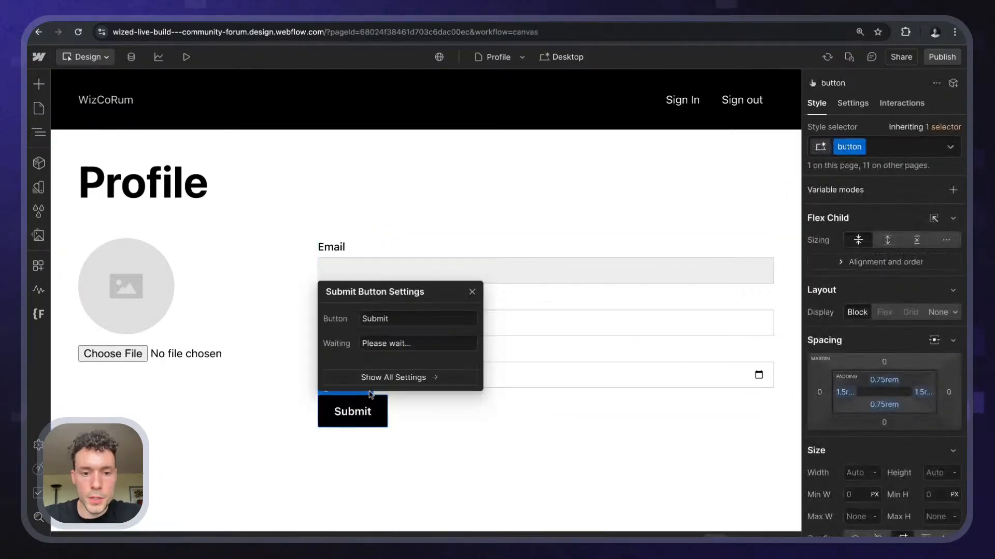
{"action": "double_click", "coordinate": [380, 318]}
{"action": "type", "text": "Update"}
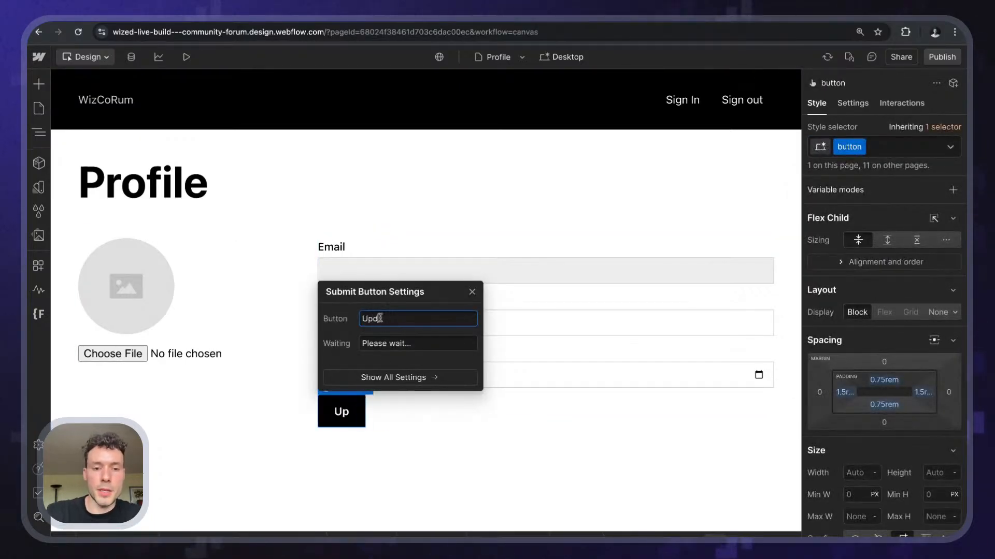
{"action": "left_click", "coordinate": [477, 424]}
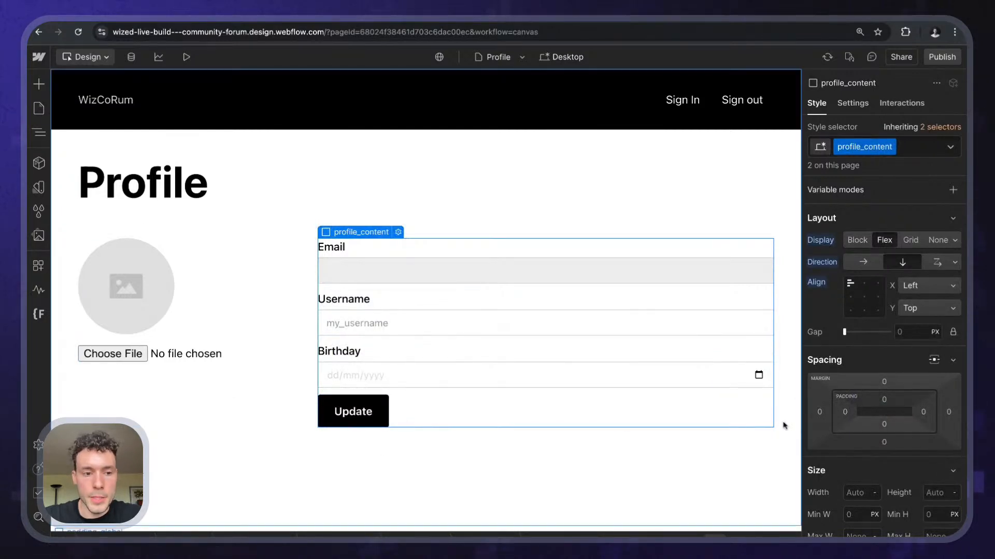
- Review the profile picture file input's settings
{"action": "left_click", "coordinate": [197, 358]}
{"action": "scroll", "coordinate": [880, 345], "scroll_direction": "down", "scroll_amount": 10}
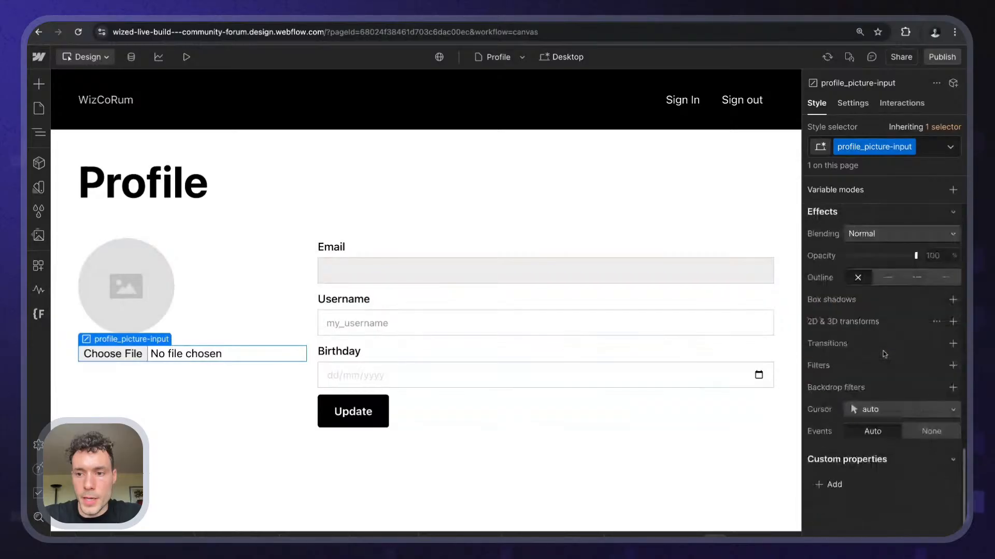
{"action": "scroll", "coordinate": [884, 355], "scroll_direction": "up", "scroll_amount": 8}
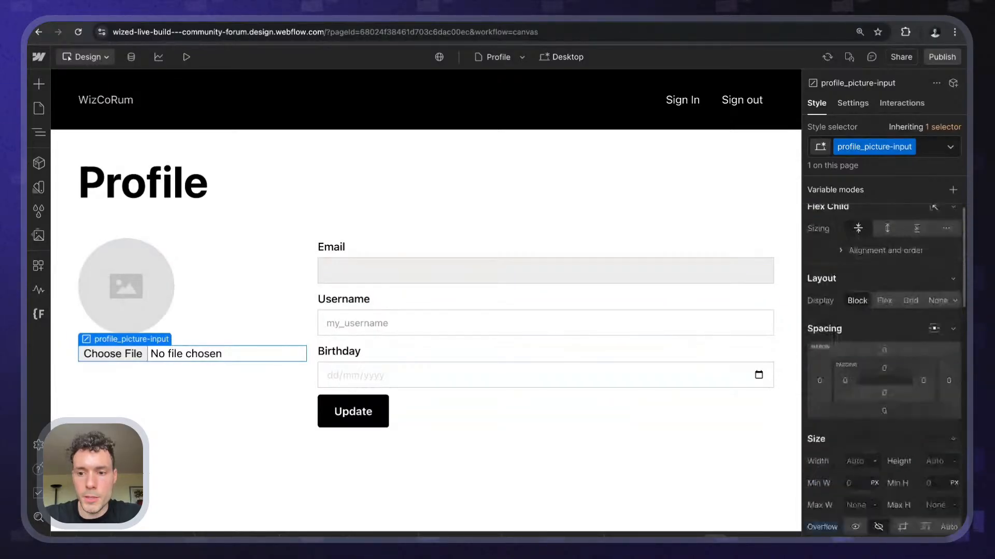
{"action": "scroll", "coordinate": [884, 354], "scroll_direction": "down", "scroll_amount": 4}
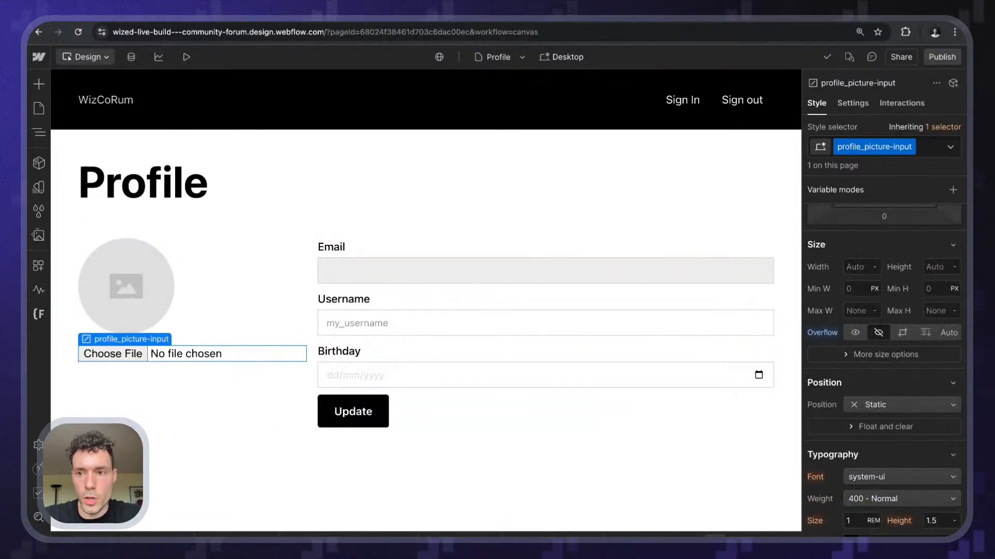
{"action": "left_click", "coordinate": [846, 106]}
{"action": "scroll", "coordinate": [890, 364], "scroll_direction": "down", "scroll_amount": 7}
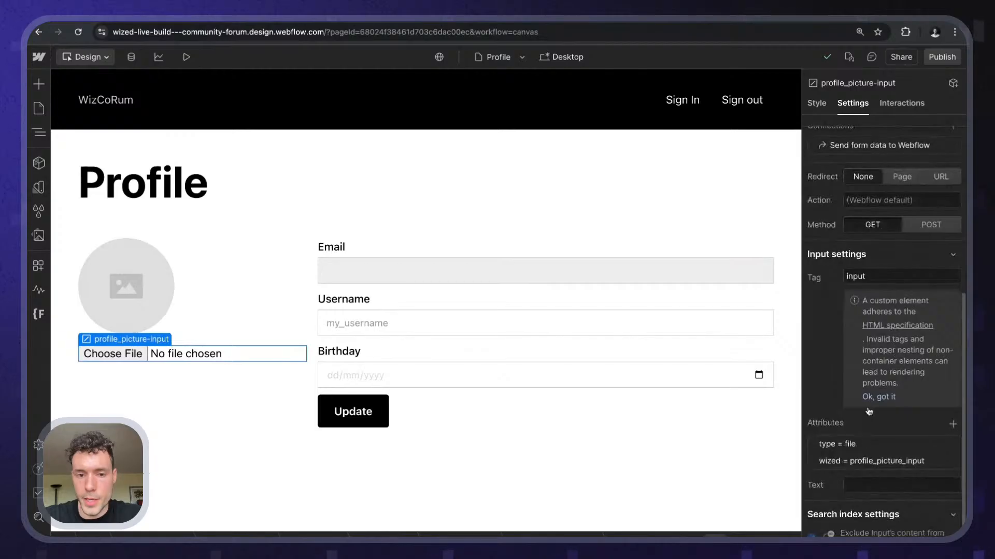
- Tag the profile details form with the attribute wized = profile_info_form
{"action": "left_click", "coordinate": [367, 288]}
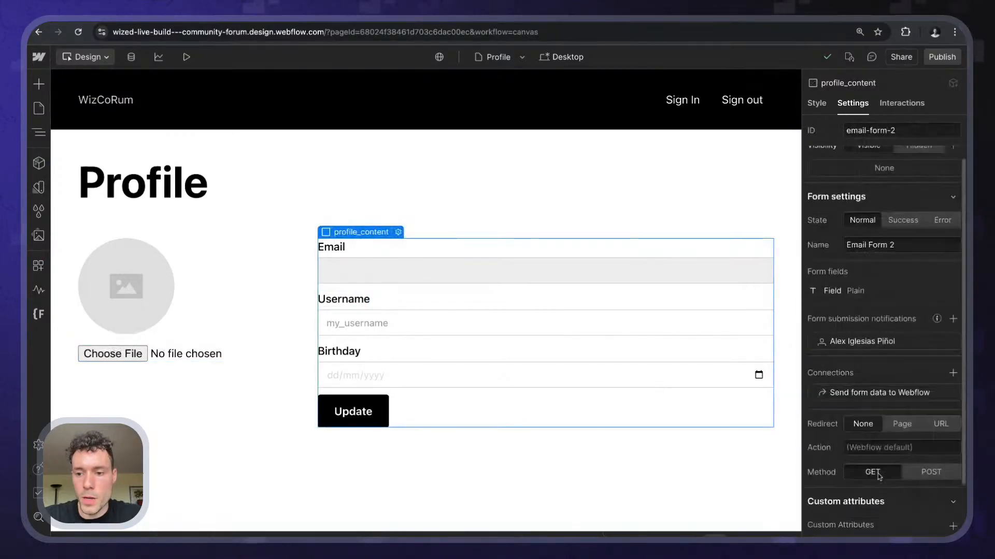
{"action": "scroll", "coordinate": [879, 476], "scroll_direction": "down", "scroll_amount": 2}
{"action": "left_click", "coordinate": [952, 467]}
{"action": "type", "text": "wized=\""}
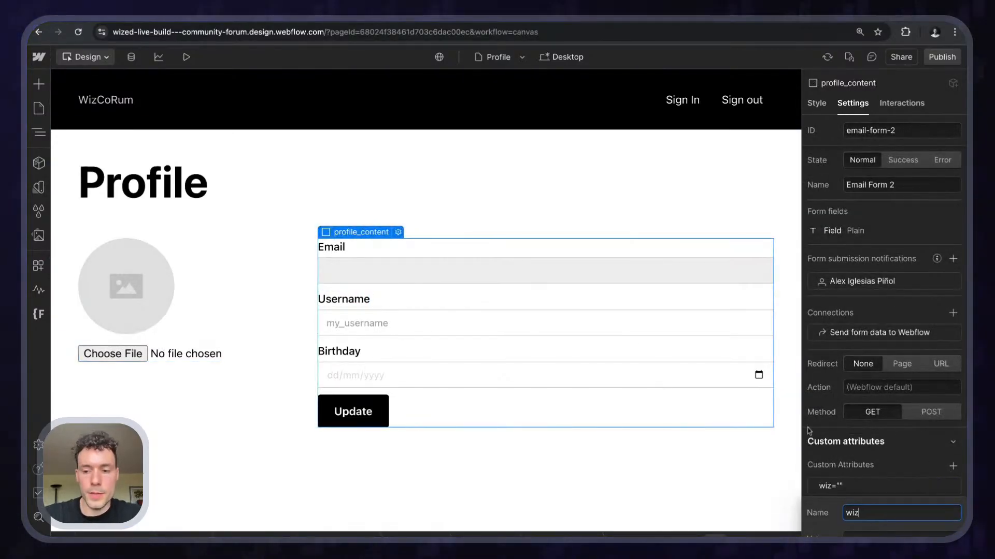
{"action": "type", "text": "profile"}
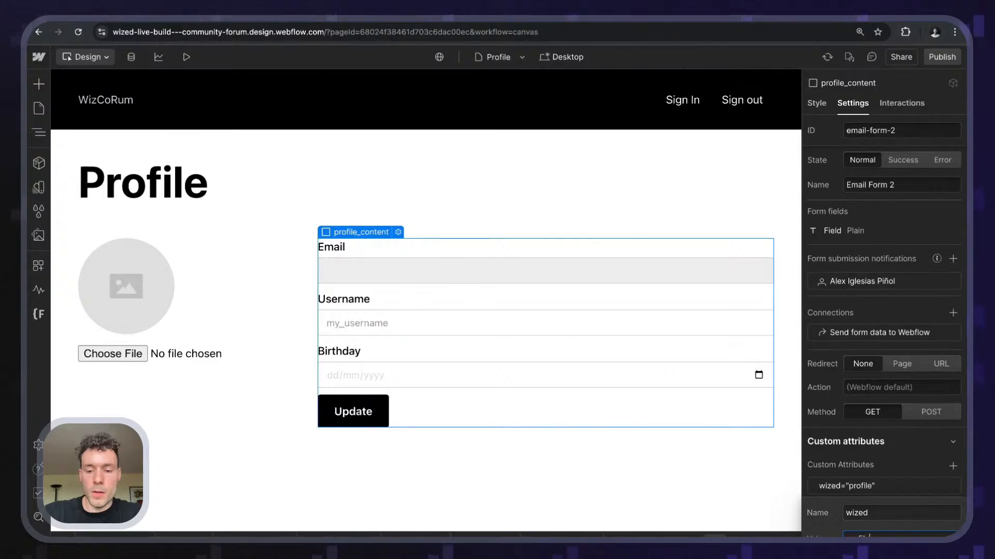
{"action": "type", "text": "_info_for"}
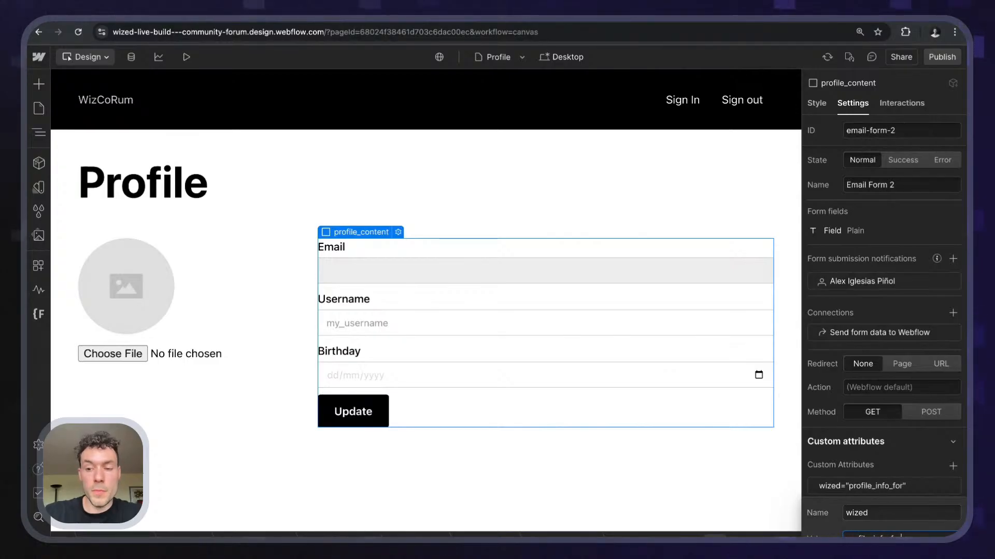
{"action": "type", "text": "m"}
{"action": "key", "text": "Return"}
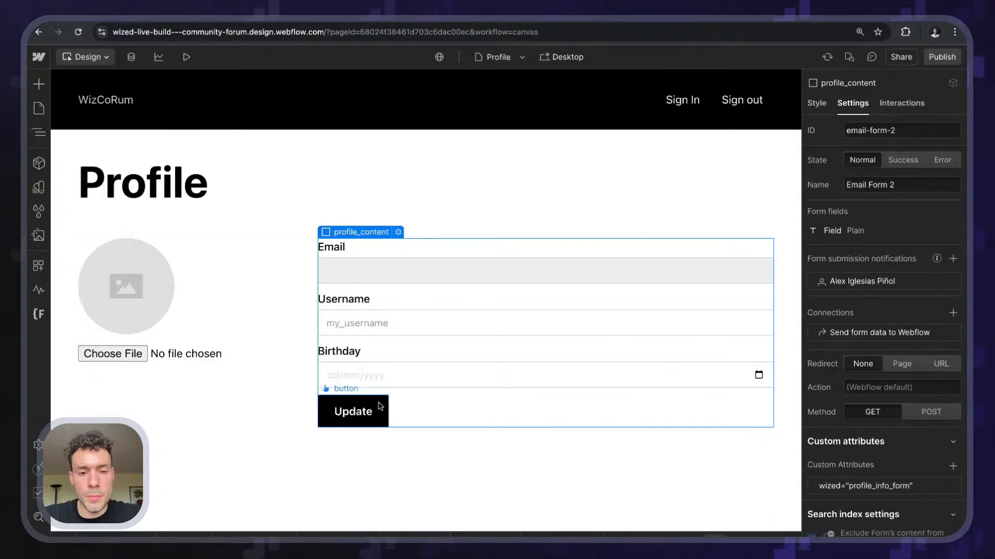
- Give the Update button the custom attribute wized = profile_info_form_submit
{"action": "left_click", "coordinate": [361, 409]}
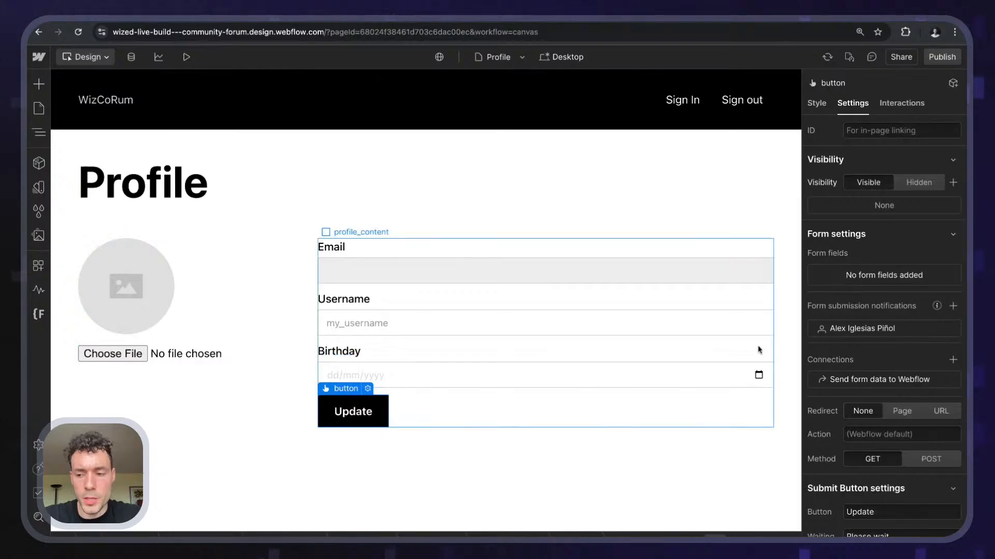
{"action": "scroll", "coordinate": [881, 363], "scroll_direction": "down", "scroll_amount": 3}
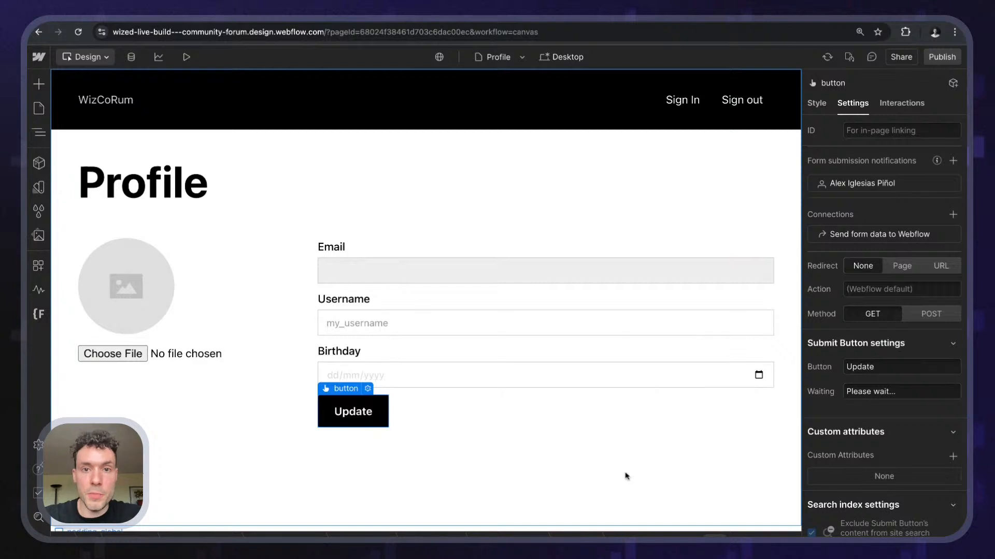
{"action": "left_click", "coordinate": [953, 456]}
{"action": "type", "text": "wized"}
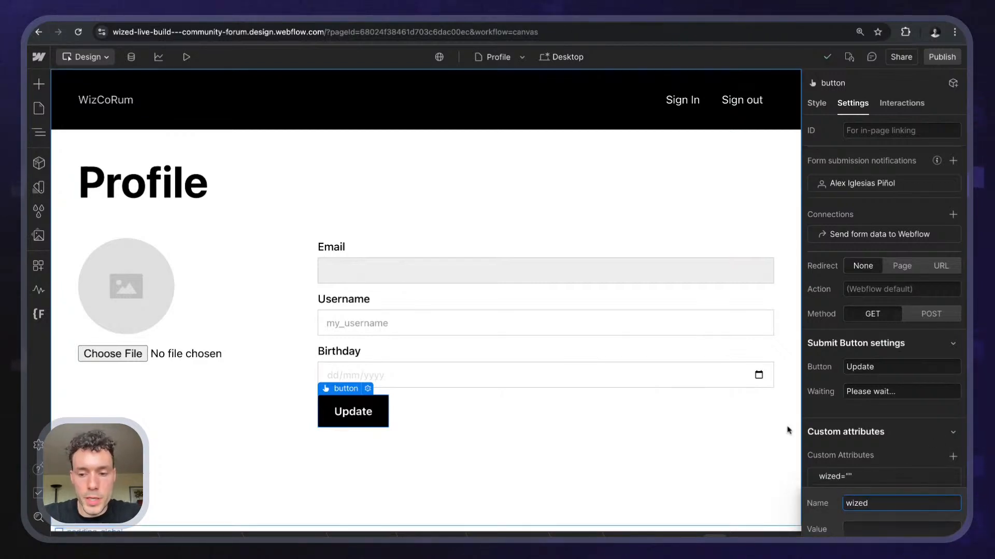
{"action": "key", "text": "Tab"}
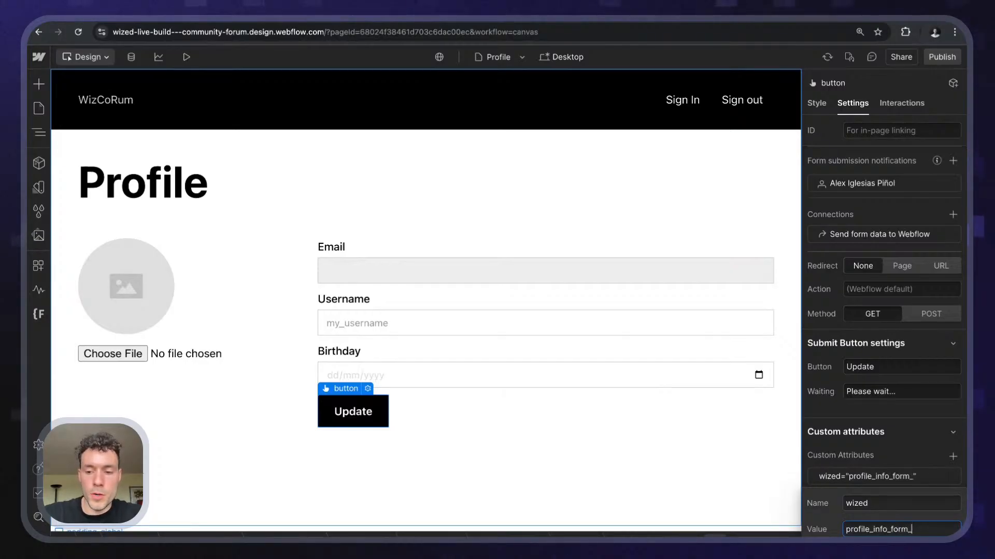
{"action": "type", "text": "profile_info_form_submit"}
{"action": "key", "text": "Return"}
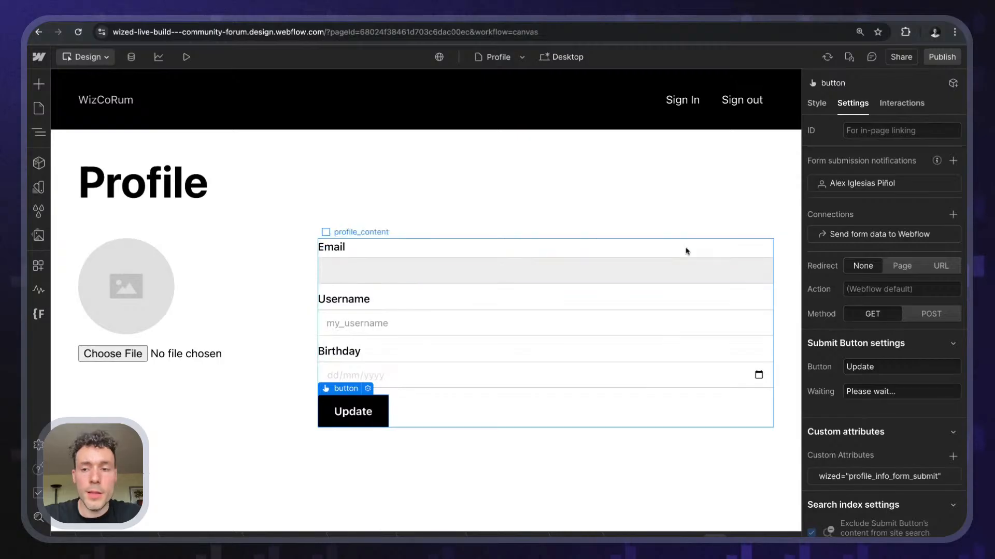
{"action": "scroll", "coordinate": [929, 406], "scroll_direction": "up", "scroll_amount": 2}
{"action": "scroll", "coordinate": [928, 406], "scroll_direction": "down", "scroll_amount": 2}
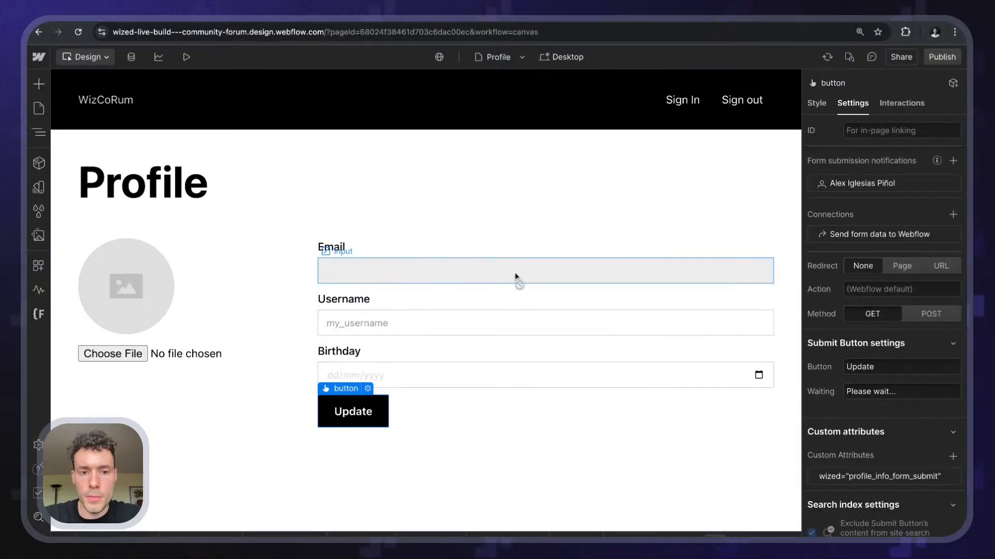
- Set the Username text field's Name to username
{"action": "left_click", "coordinate": [418, 341]}
{"action": "left_click", "coordinate": [440, 275]}
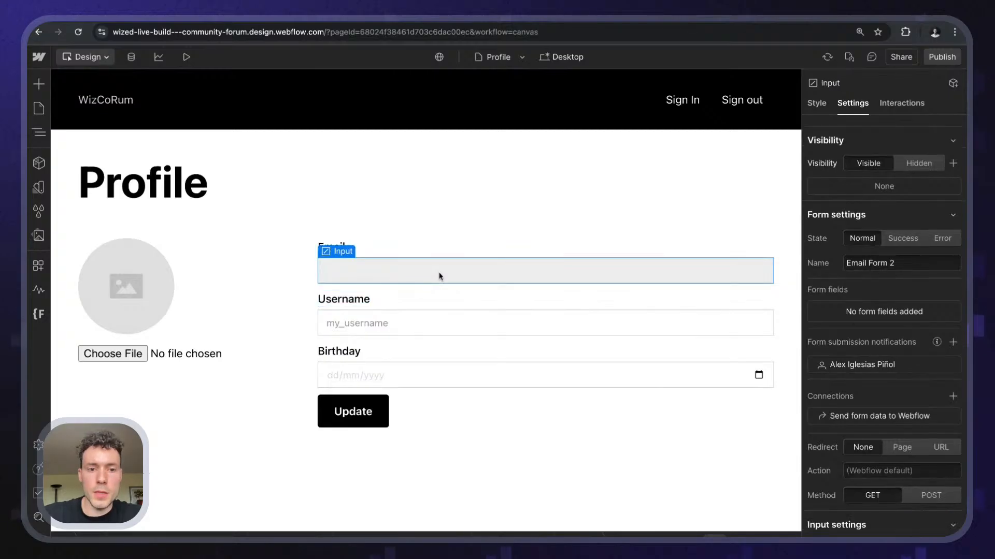
{"action": "scroll", "coordinate": [957, 340], "scroll_direction": "down", "scroll_amount": 5}
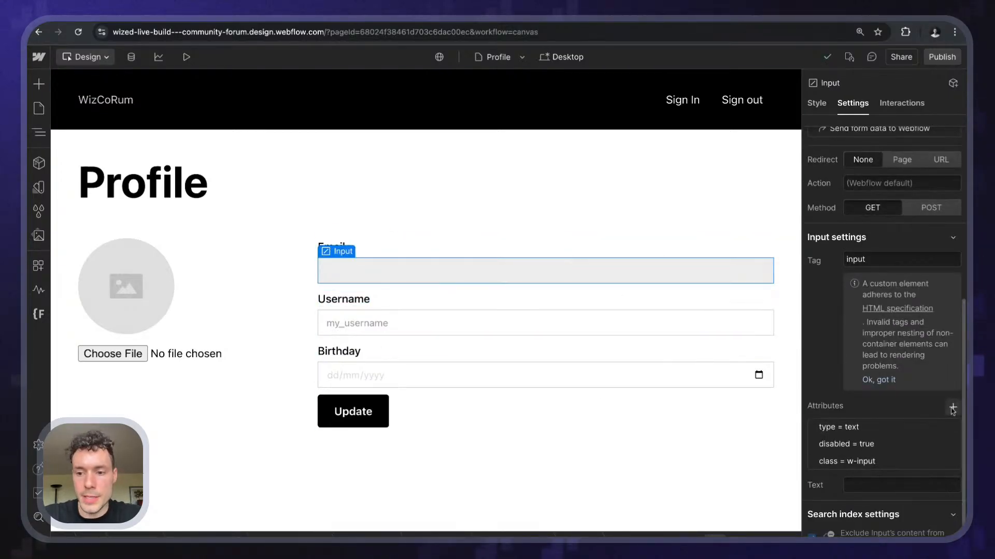
{"action": "left_click", "coordinate": [953, 407]}
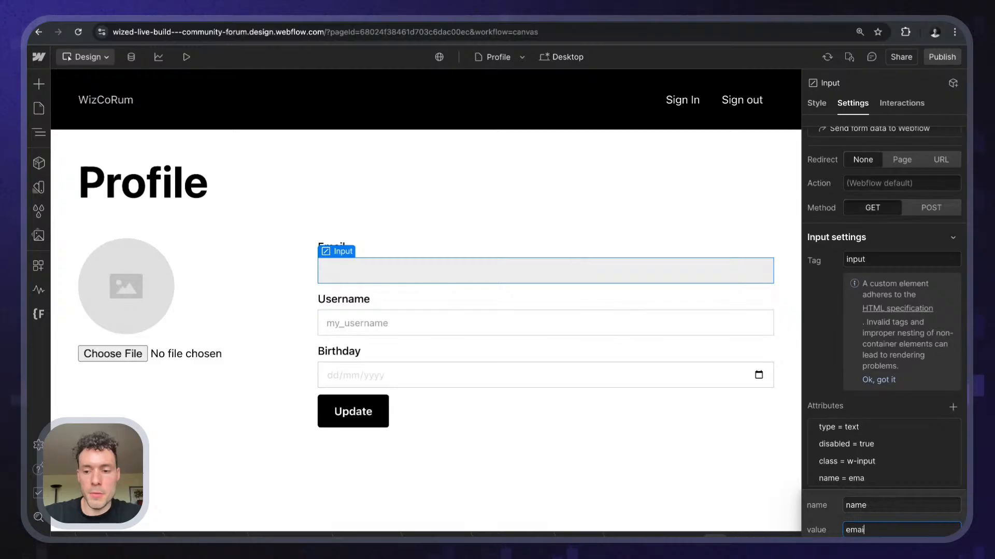
{"action": "left_click", "coordinate": [822, 331]}
{"action": "key", "text": "Right"}
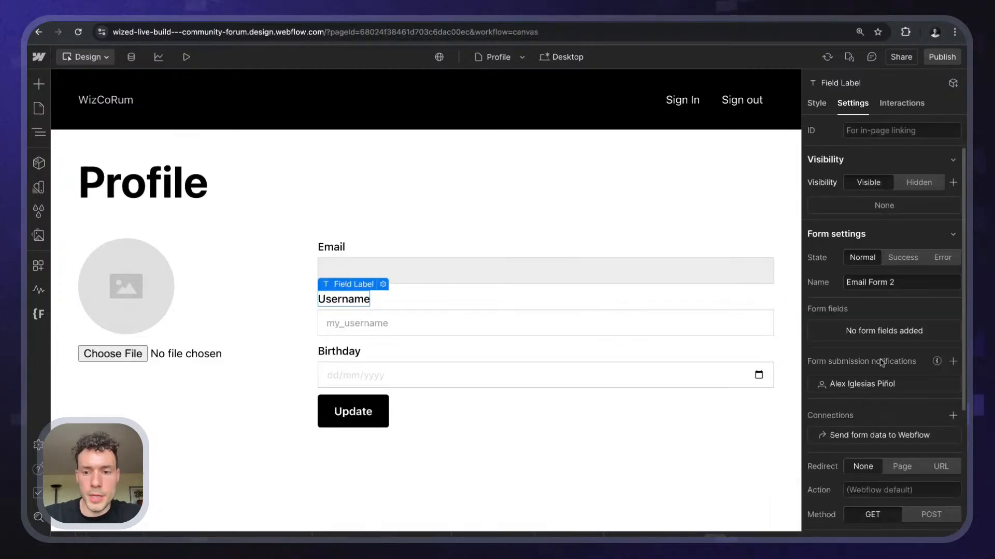
{"action": "key", "text": "Right"}
{"action": "scroll", "coordinate": [964, 348], "scroll_direction": "down", "scroll_amount": 2}
{"action": "scroll", "coordinate": [948, 357], "scroll_direction": "down", "scroll_amount": 4}
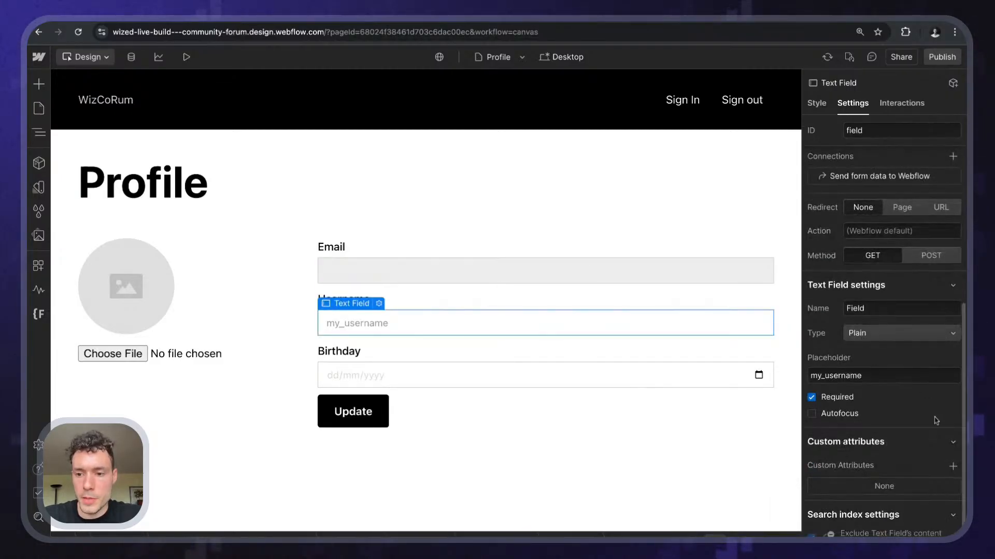
{"action": "left_click", "coordinate": [884, 314]}
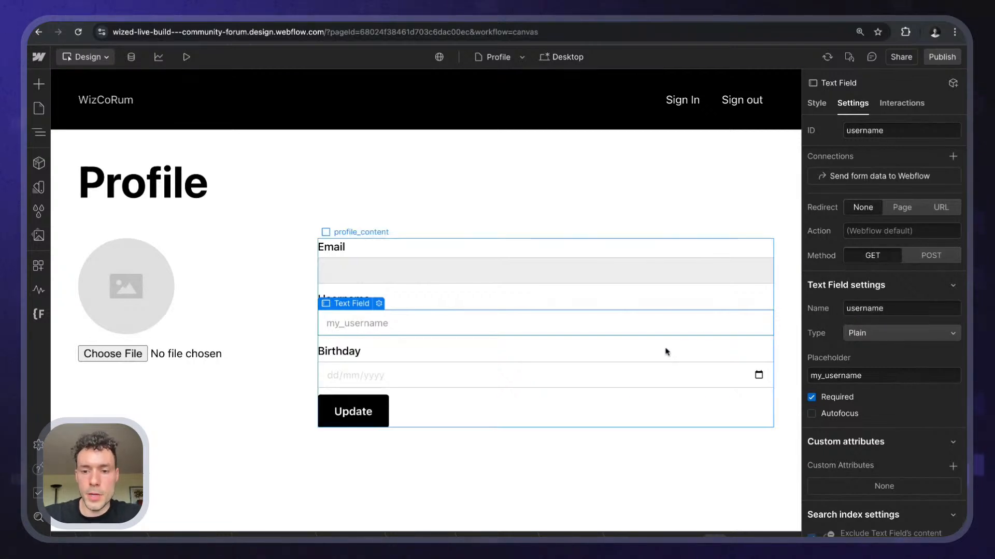
- Add the attribute name = birthday to the Birthday date input
{"action": "left_click", "coordinate": [666, 374]}
{"action": "scroll", "coordinate": [966, 359], "scroll_direction": "down", "scroll_amount": 5}
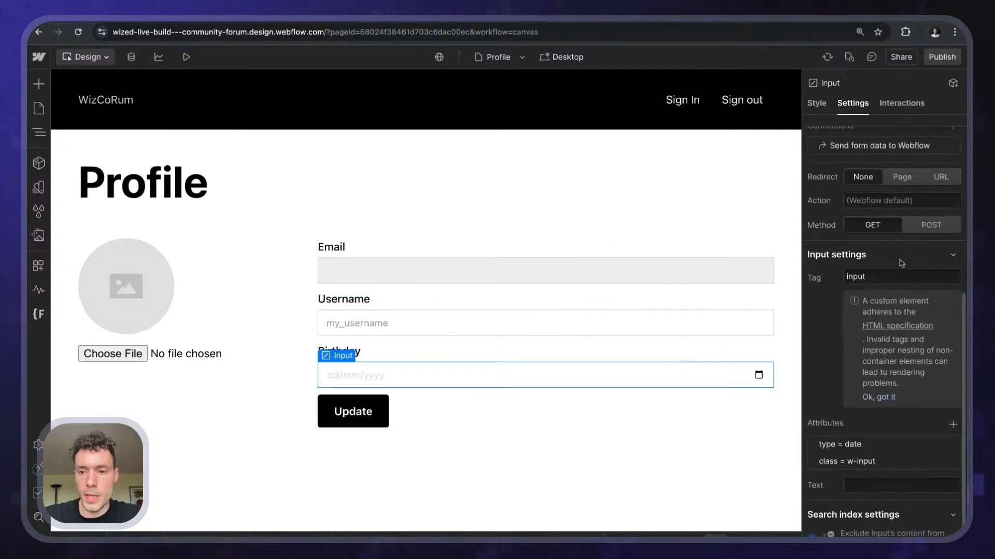
{"action": "left_click", "coordinate": [952, 424]}
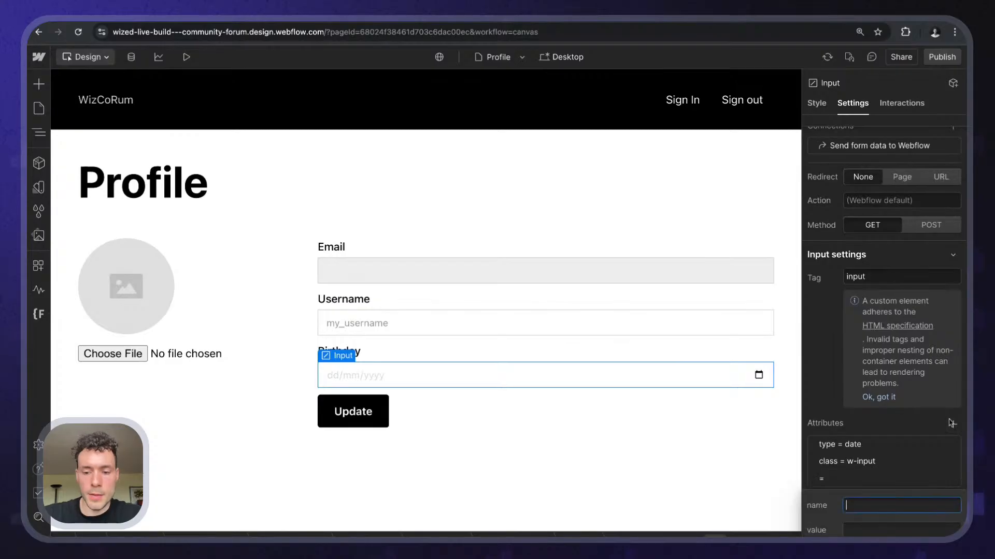
{"action": "key", "text": "Tab"}
{"action": "type", "text": "birthday"}
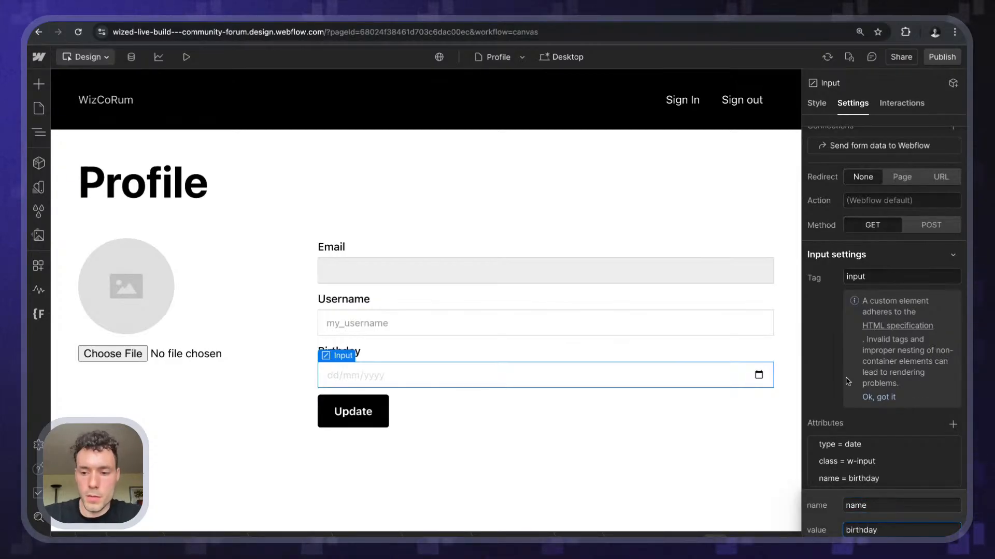
{"action": "key", "text": "Return"}
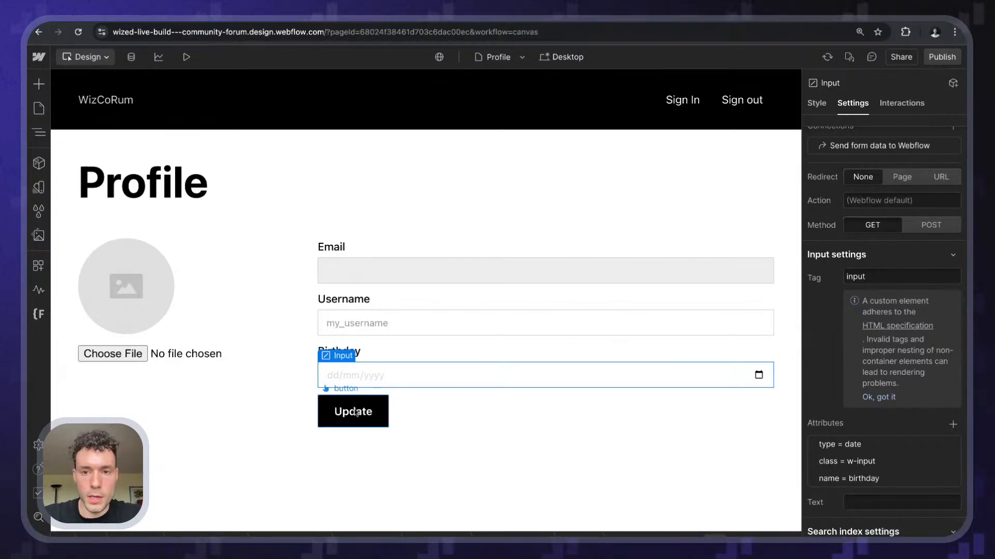
- Publish the site to the webflow.io staging domain and close the Publish dialog
{"action": "left_click", "coordinate": [933, 59]}
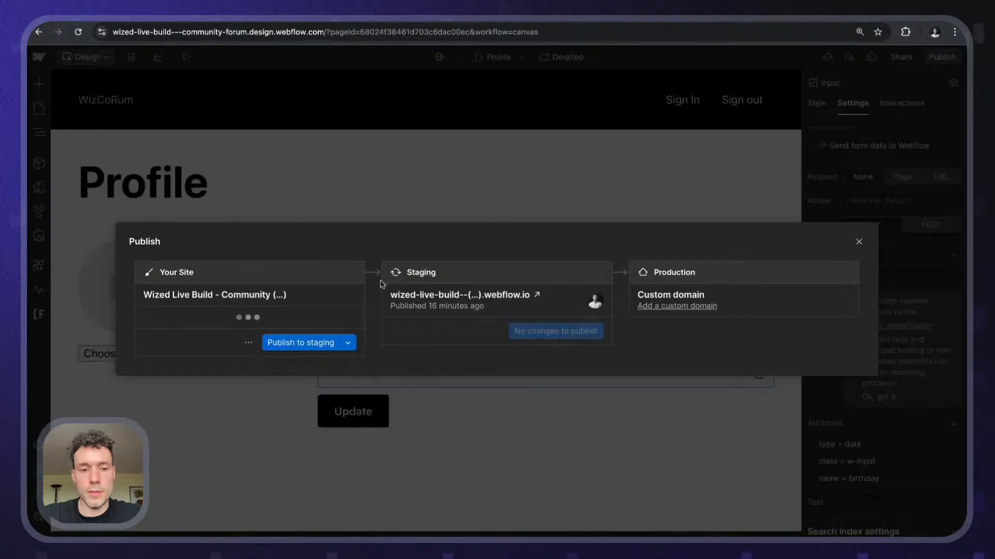
{"action": "left_click", "coordinate": [302, 348]}
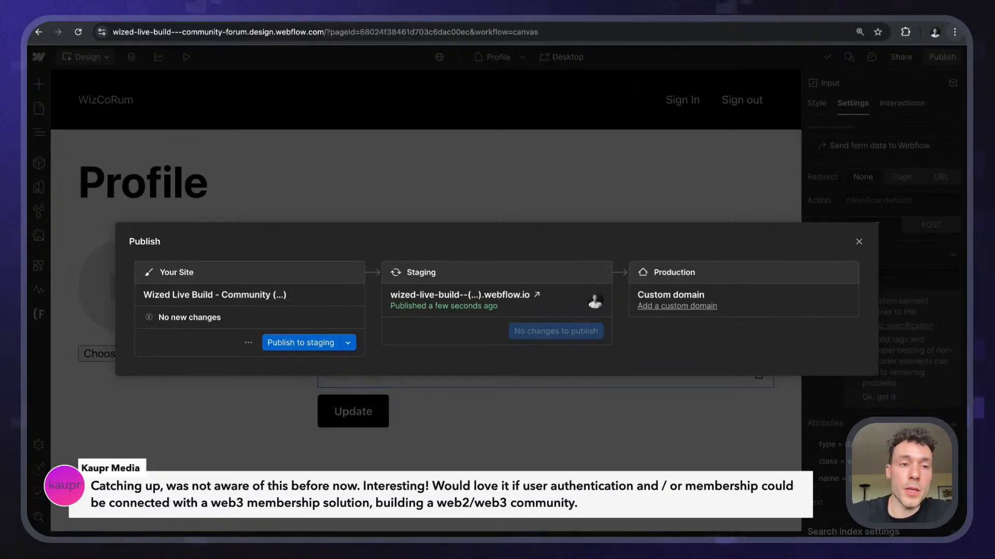
{"action": "left_click", "coordinate": [402, 174]}
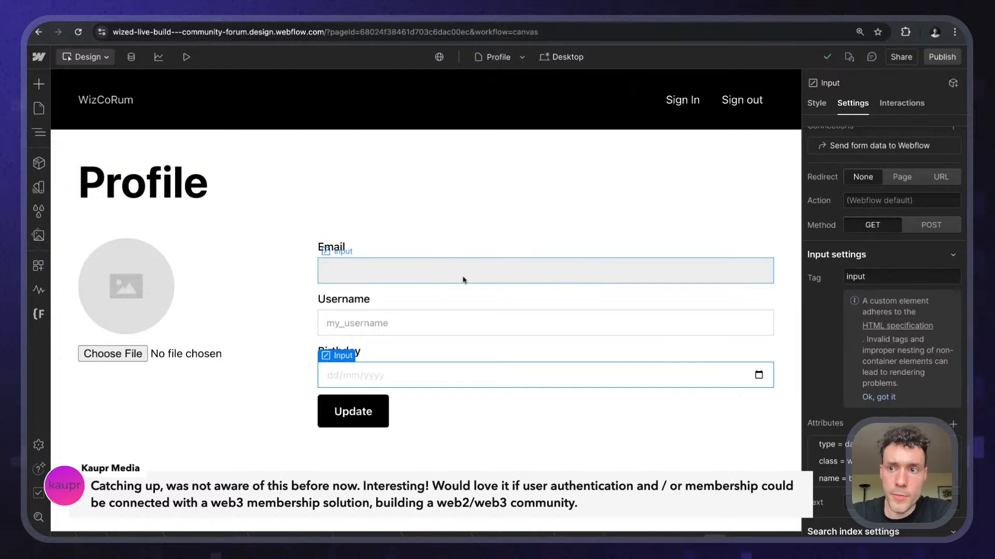
- Refresh the Wized /profile preview, check element names with X-Ray, and reopen the Data Store
{"action": "left_click", "coordinate": [208, 21]}
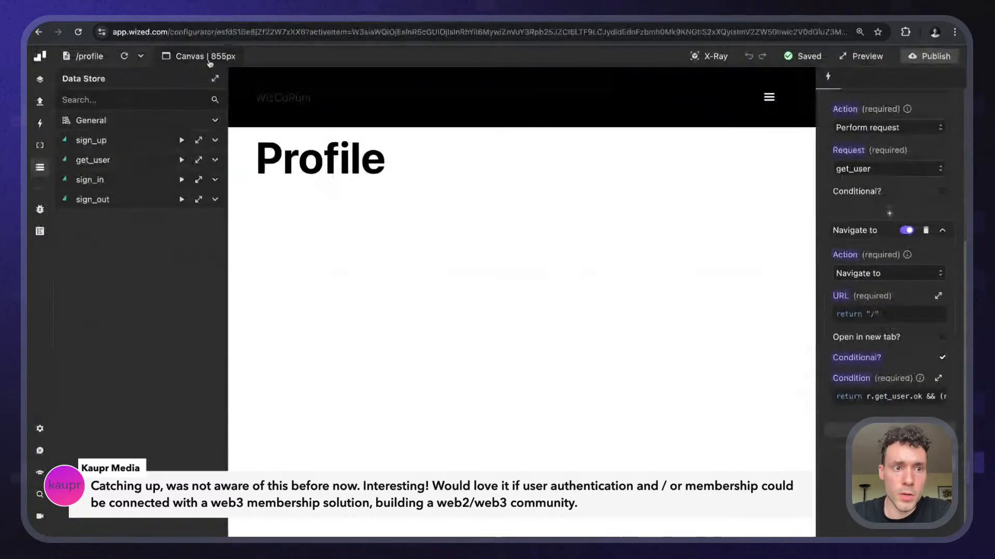
{"action": "left_click", "coordinate": [121, 58]}
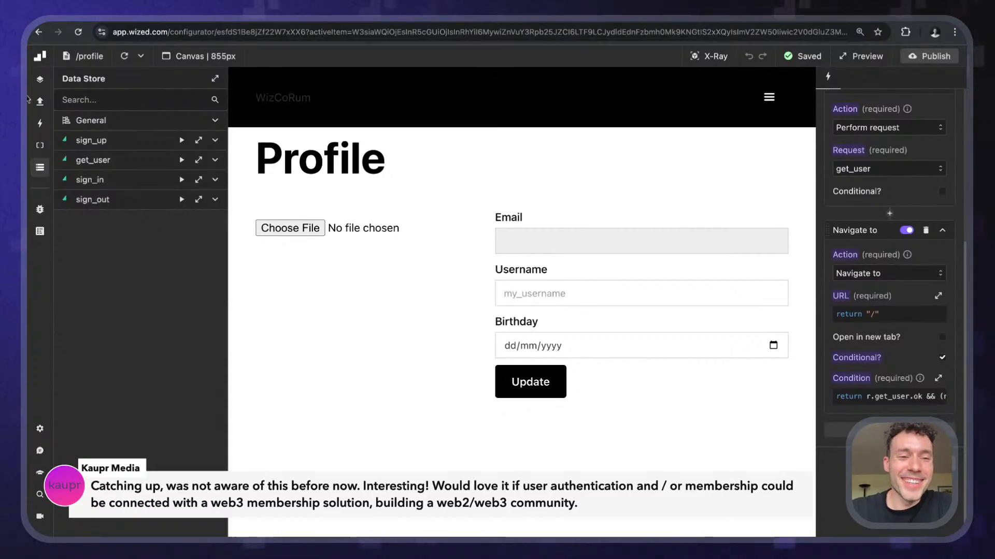
{"action": "left_click", "coordinate": [37, 176]}
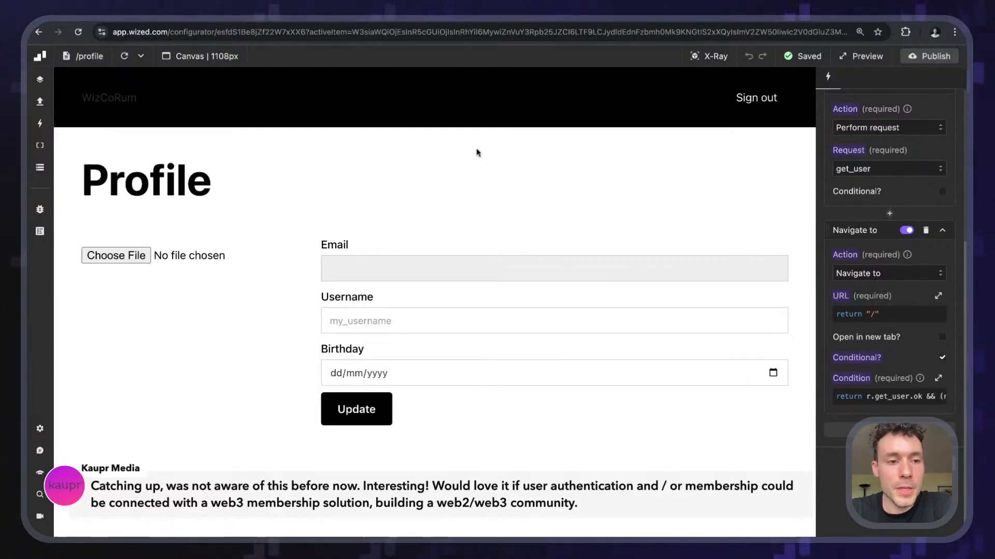
{"action": "left_click", "coordinate": [708, 56]}
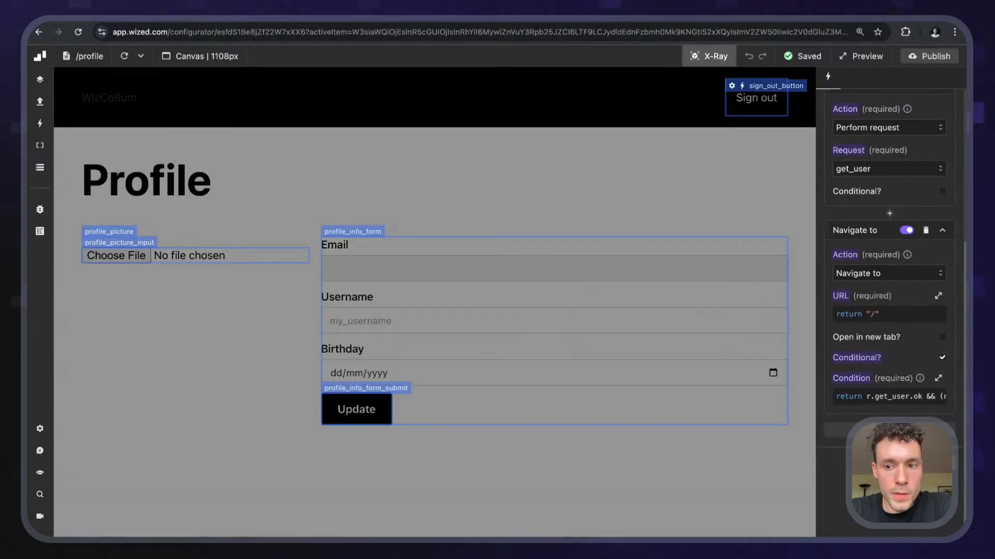
{"action": "left_click", "coordinate": [708, 56]}
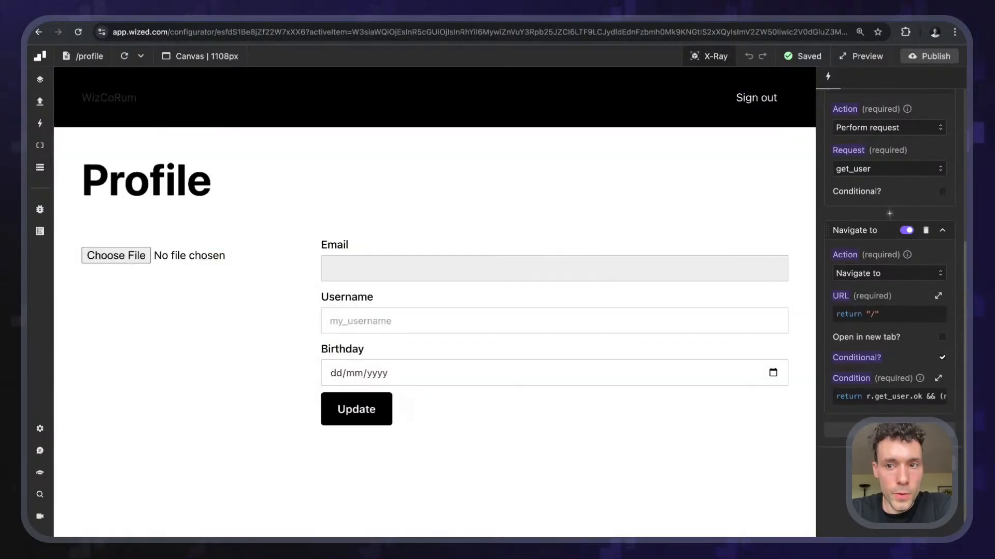
{"action": "left_click", "coordinate": [34, 178]}
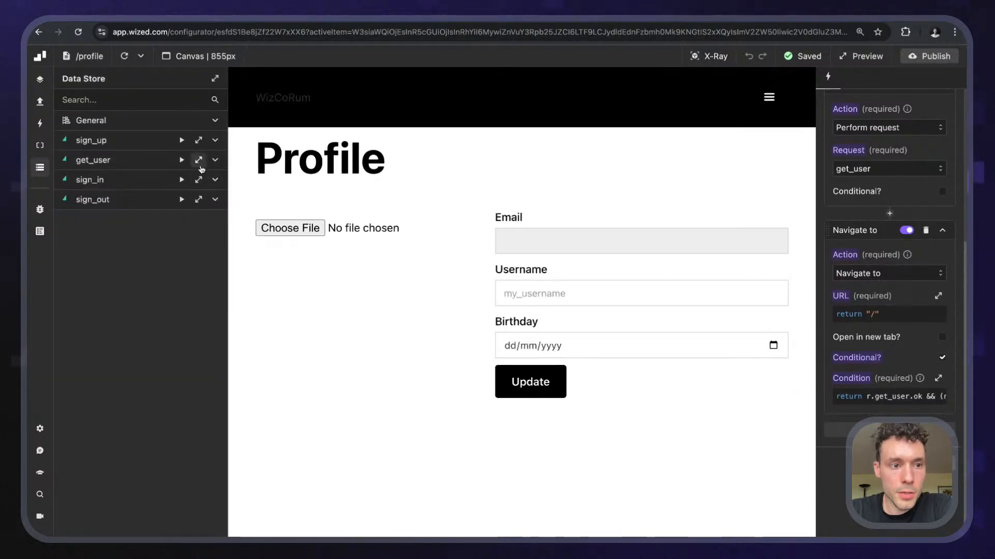
- Open the get_user response, resize its inspector, and expand the user object and user_metadata
{"action": "left_click", "coordinate": [198, 160]}
{"action": "left_click_drag", "start_coordinate": [437, 118], "coordinate": [677, 85]}
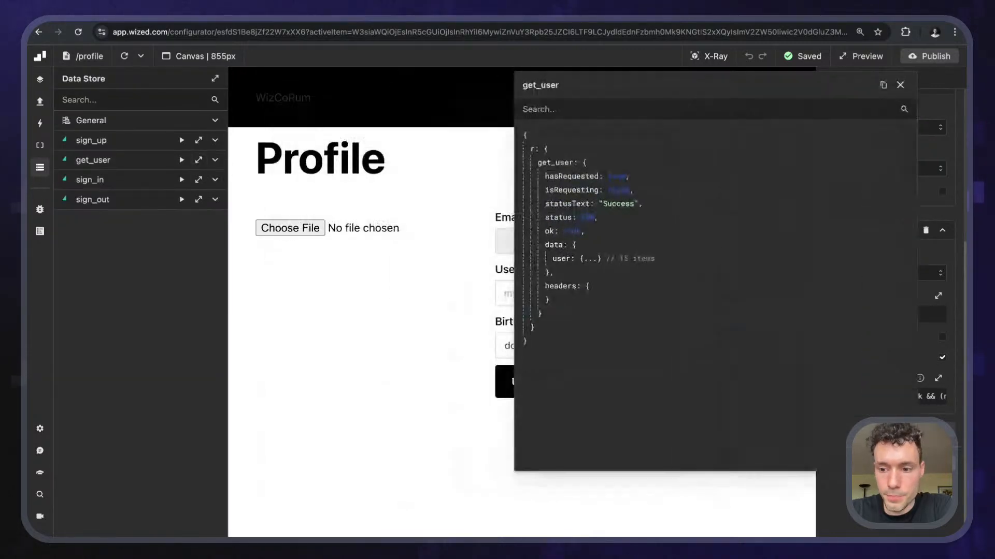
{"action": "left_click_drag", "start_coordinate": [913, 470], "coordinate": [727, 375]}
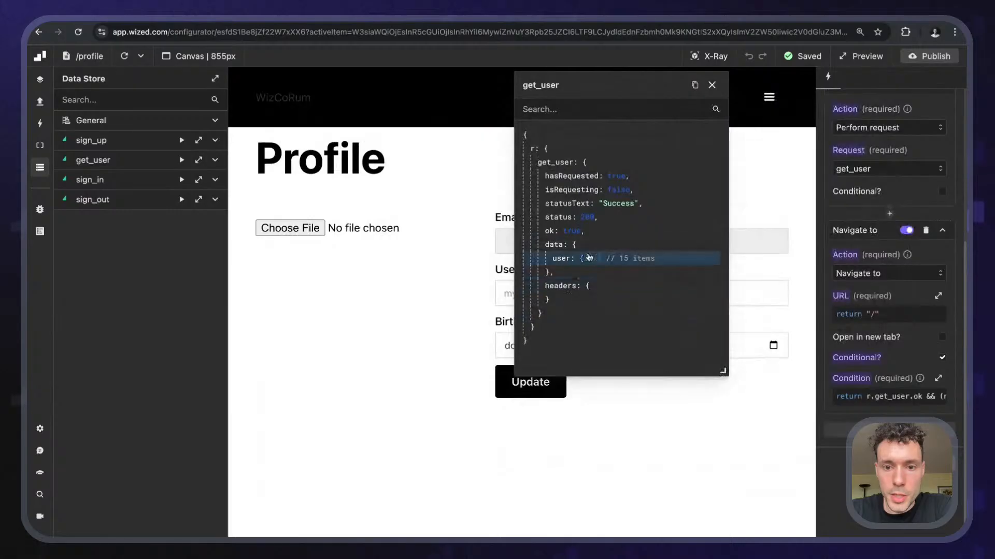
{"action": "left_click", "coordinate": [589, 259]}
{"action": "scroll", "coordinate": [627, 245], "scroll_direction": "down", "scroll_amount": 2}
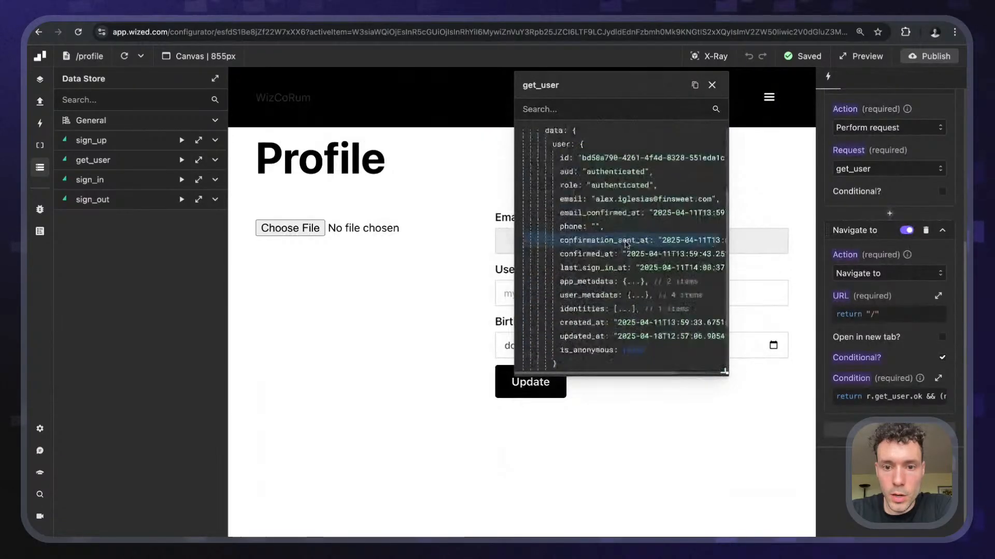
{"action": "scroll", "coordinate": [627, 244], "scroll_direction": "down", "scroll_amount": 2}
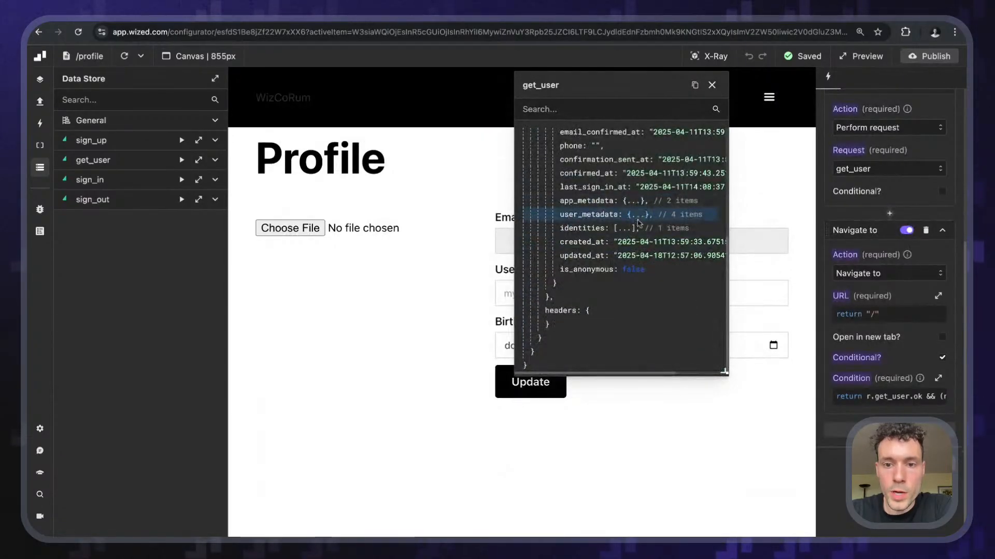
{"action": "left_click", "coordinate": [643, 214]}
{"action": "scroll", "coordinate": [643, 215], "scroll_direction": "down", "scroll_amount": 2}
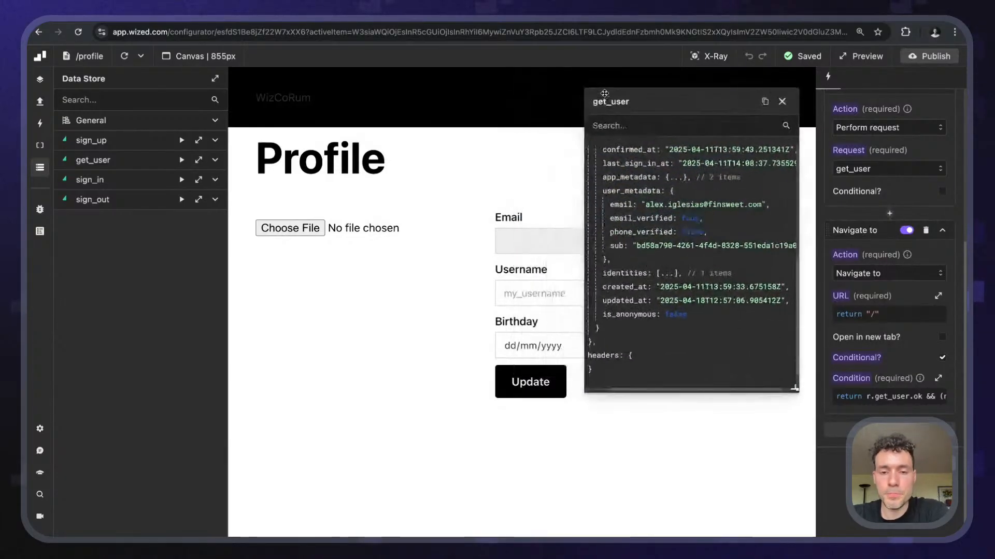
- Reposition the get_user panel so it clears the profile form and action settings
{"action": "left_click_drag", "start_coordinate": [607, 96], "coordinate": [677, 112]}
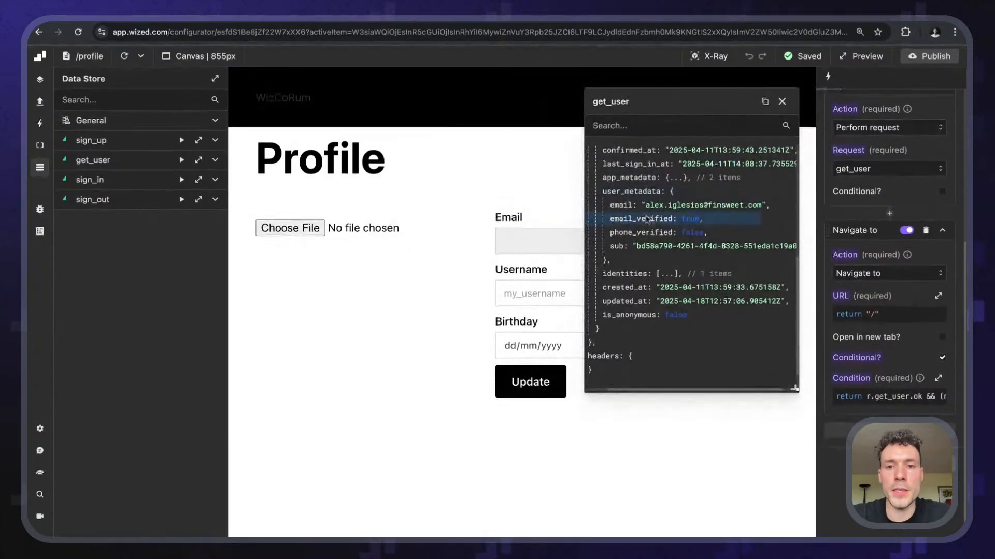
{"action": "scroll", "coordinate": [646, 218], "scroll_direction": "up", "scroll_amount": 4}
{"action": "scroll", "coordinate": [646, 219], "scroll_direction": "down", "scroll_amount": 4}
{"action": "scroll", "coordinate": [622, 244], "scroll_direction": "up", "scroll_amount": 2}
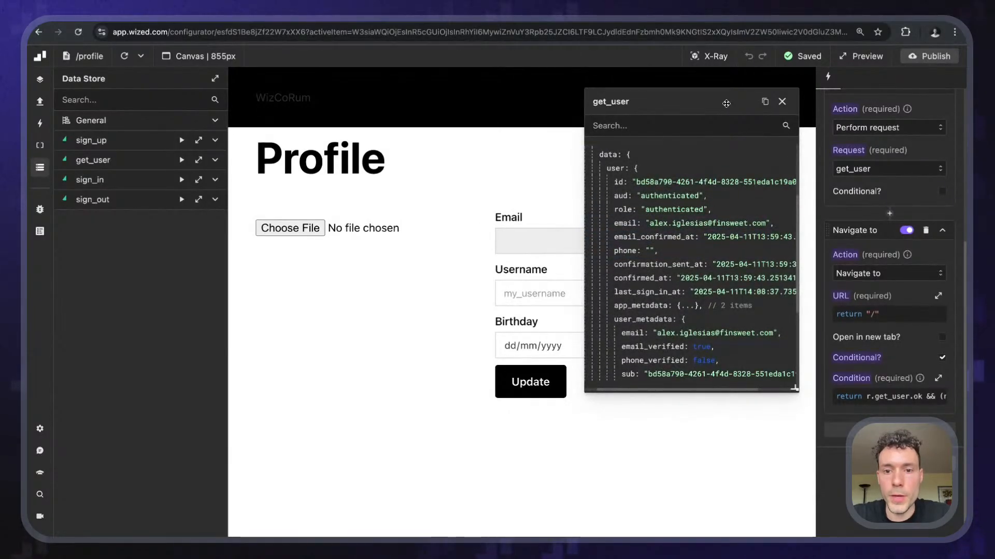
{"action": "left_click_drag", "start_coordinate": [668, 102], "coordinate": [319, 229]}
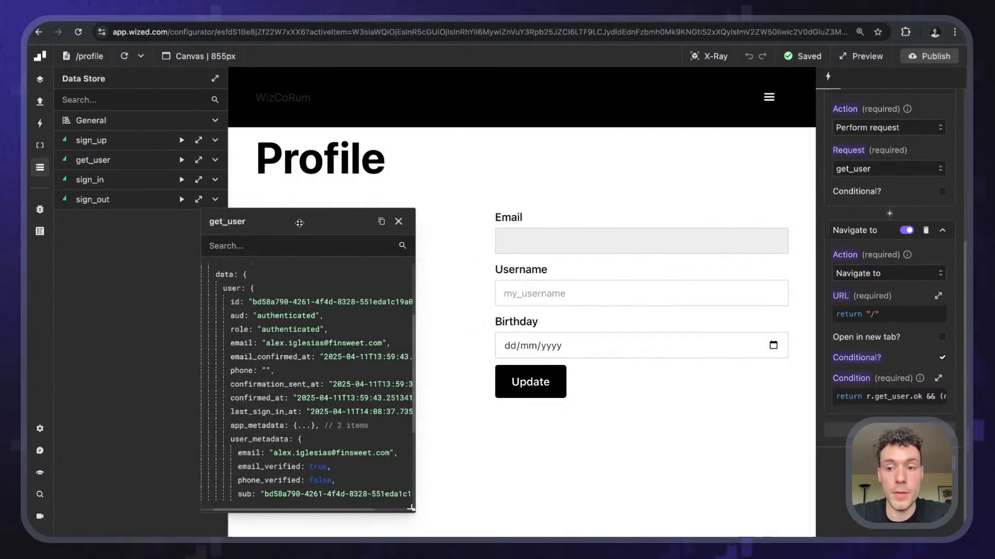
{"action": "left_click_drag", "start_coordinate": [299, 222], "coordinate": [816, 119]}
{"action": "scroll", "coordinate": [844, 269], "scroll_direction": "down", "scroll_amount": 2}
{"action": "scroll", "coordinate": [843, 269], "scroll_direction": "up", "scroll_amount": 3}
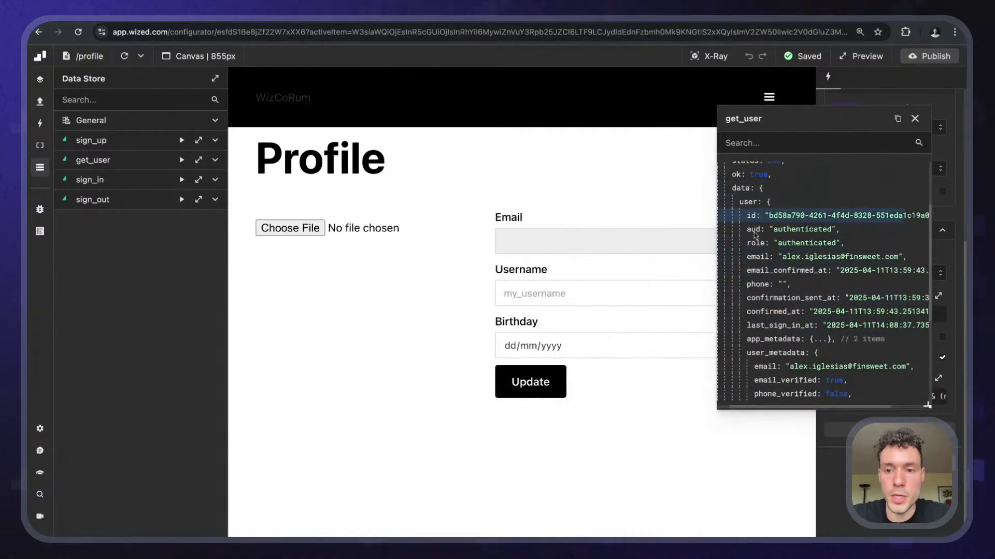
{"action": "scroll", "coordinate": [756, 244], "scroll_direction": "down", "scroll_amount": 3}
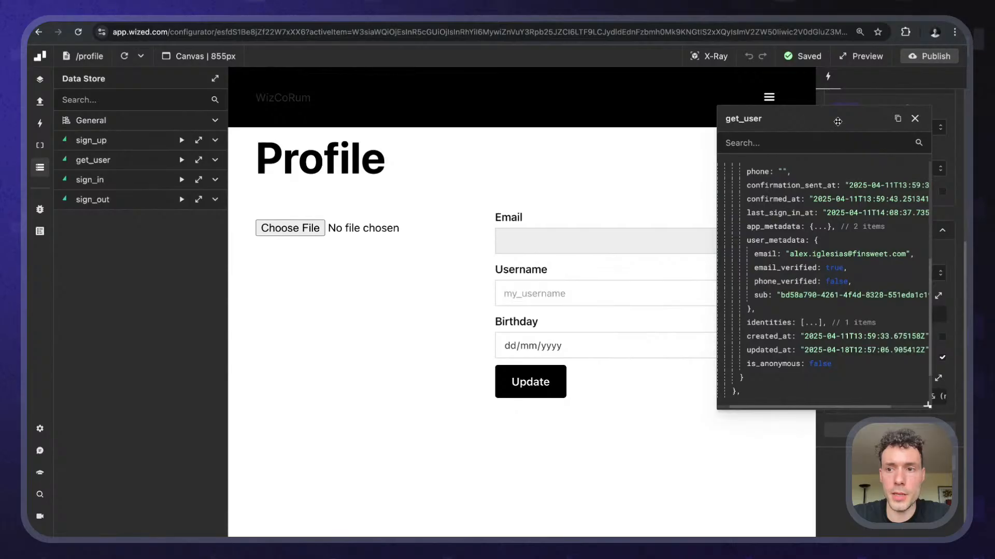
{"action": "left_click_drag", "start_coordinate": [854, 115], "coordinate": [854, 202]}
- Make profile_info_form's Form Values function return email: 'hey'
{"action": "left_click", "coordinate": [709, 56]}
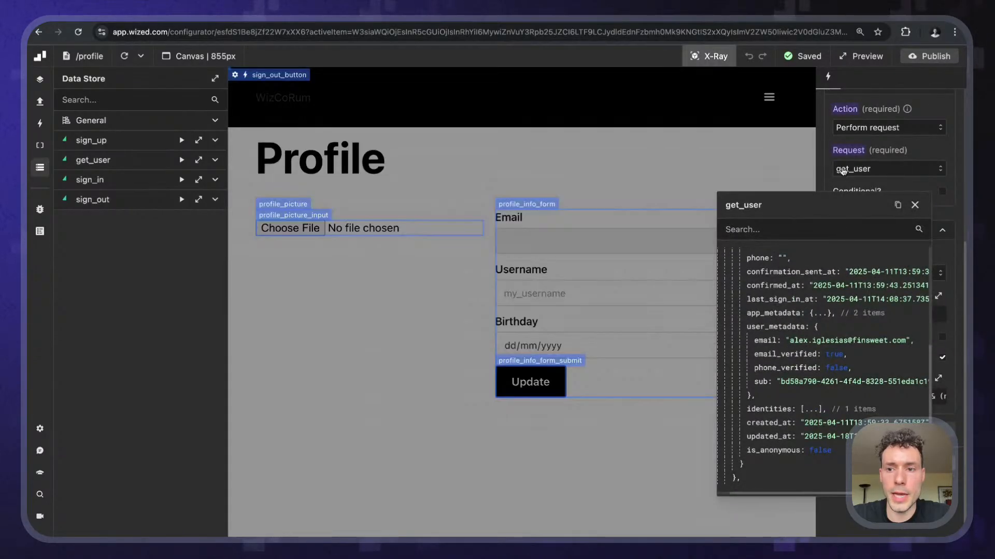
{"action": "left_click", "coordinate": [524, 217]}
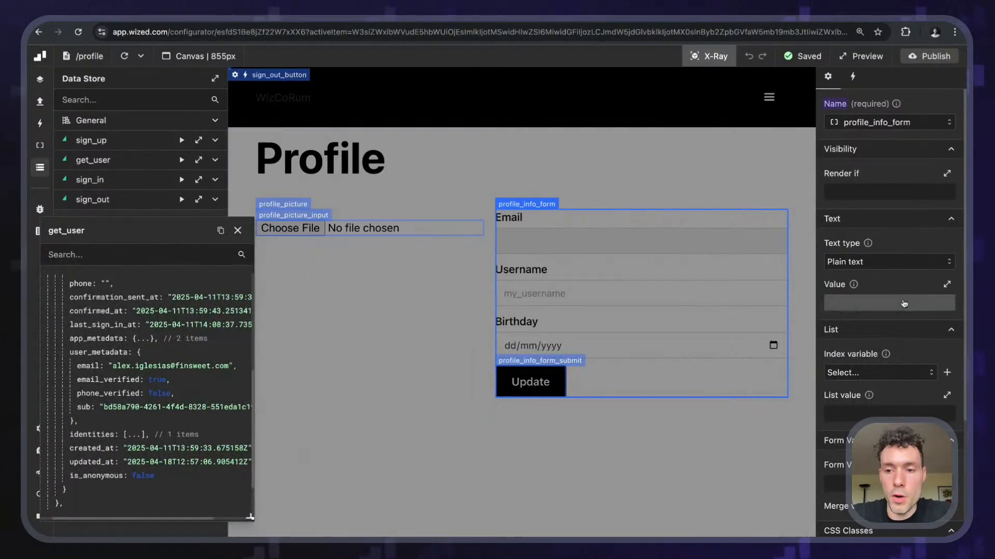
{"action": "scroll", "coordinate": [881, 326], "scroll_direction": "down", "scroll_amount": 3}
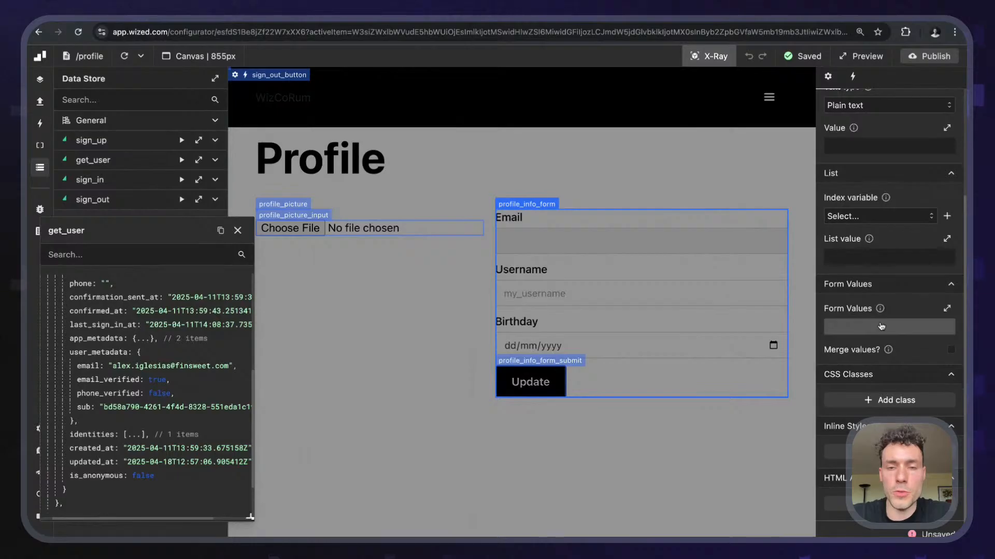
{"action": "left_click", "coordinate": [881, 326]}
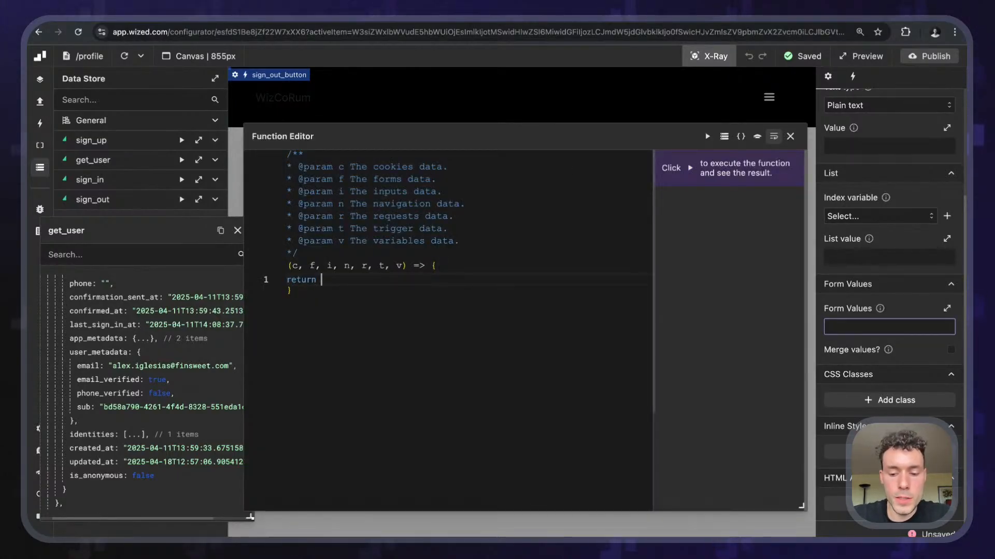
{"action": "key", "text": "Return"}
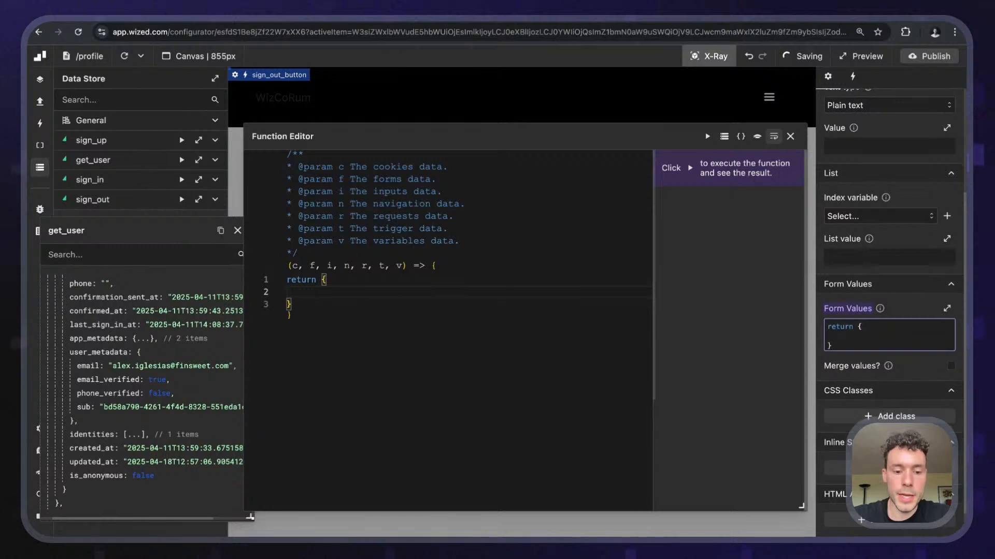
{"action": "type", "text": "email:"}
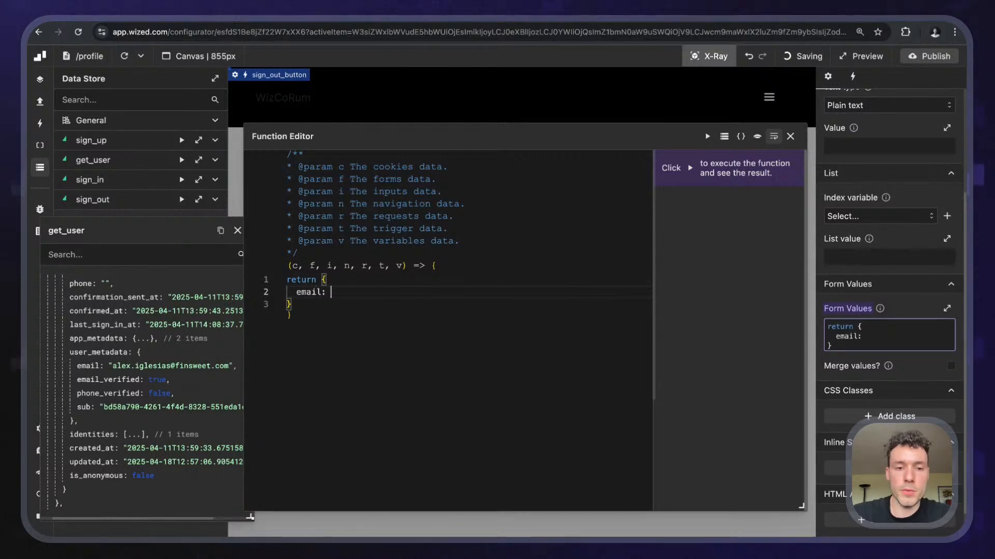
{"action": "left_click_drag", "start_coordinate": [804, 506], "coordinate": [707, 414]}
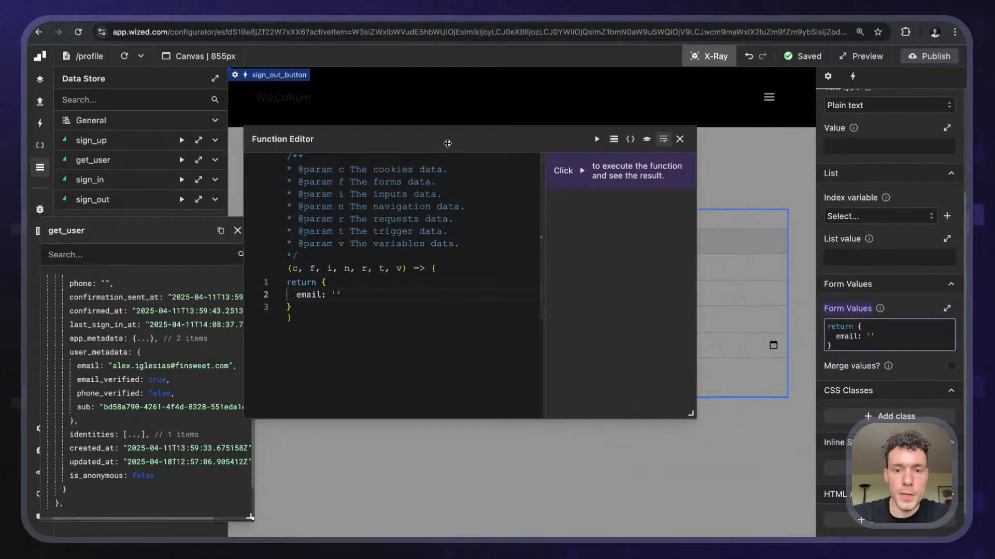
{"action": "mouse_move", "coordinate": [448, 143]}
{"action": "left_mouse_down"}
{"action": "mouse_move", "coordinate": [361, 257]}
{"action": "mouse_move", "coordinate": [399, 267]}
{"action": "left_mouse_up"}
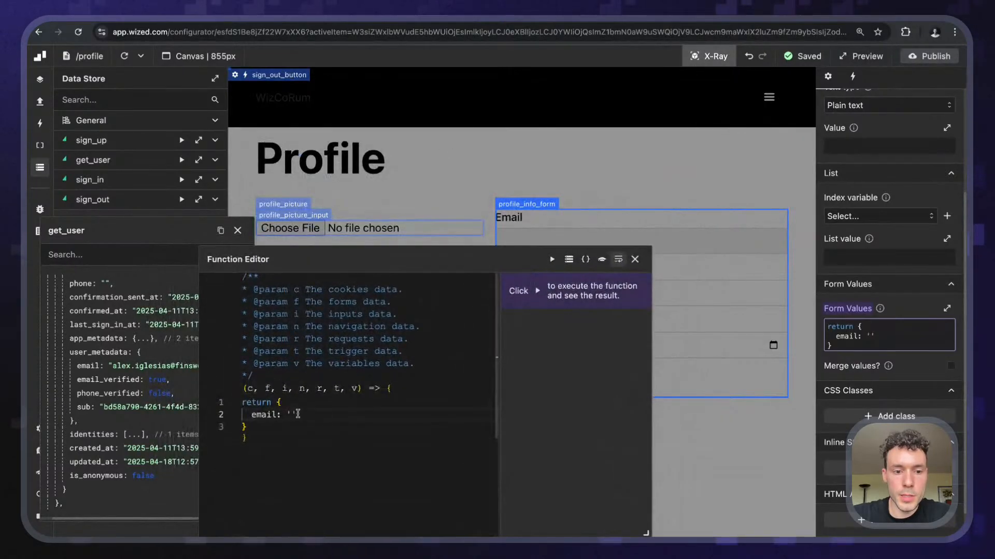
{"action": "left_click", "coordinate": [291, 414]}
{"action": "type", "text": "hey"}
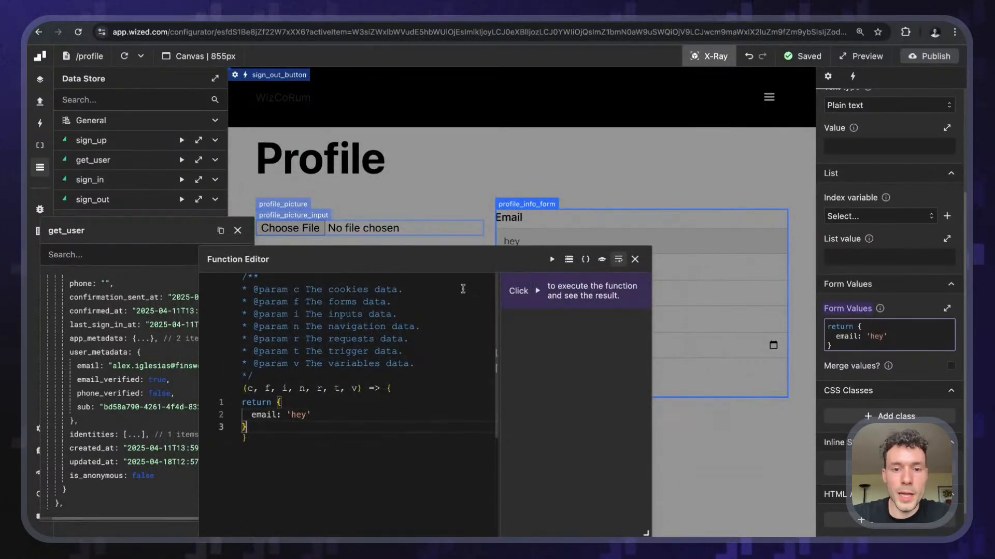
{"action": "left_click_drag", "start_coordinate": [455, 258], "coordinate": [282, 165]}
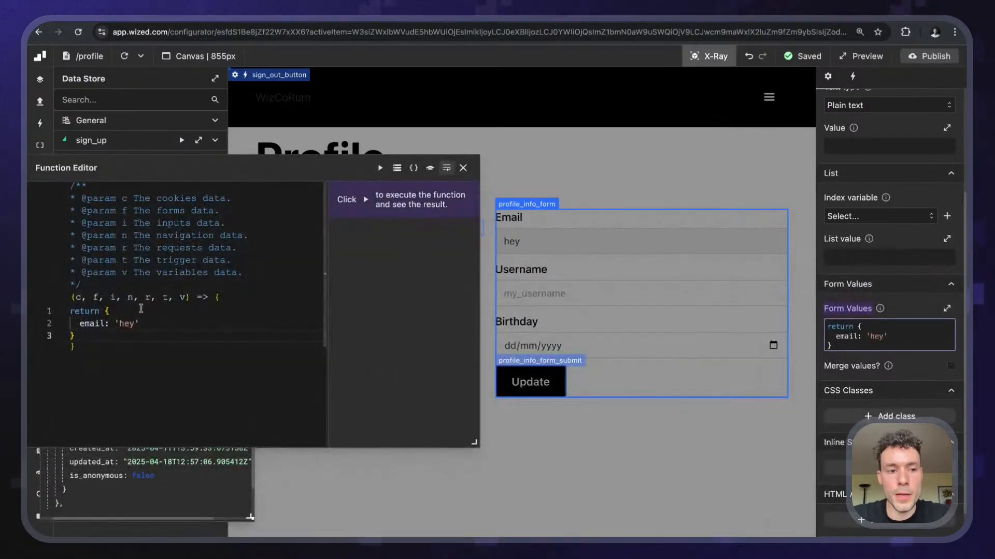
{"action": "left_click", "coordinate": [148, 319]}
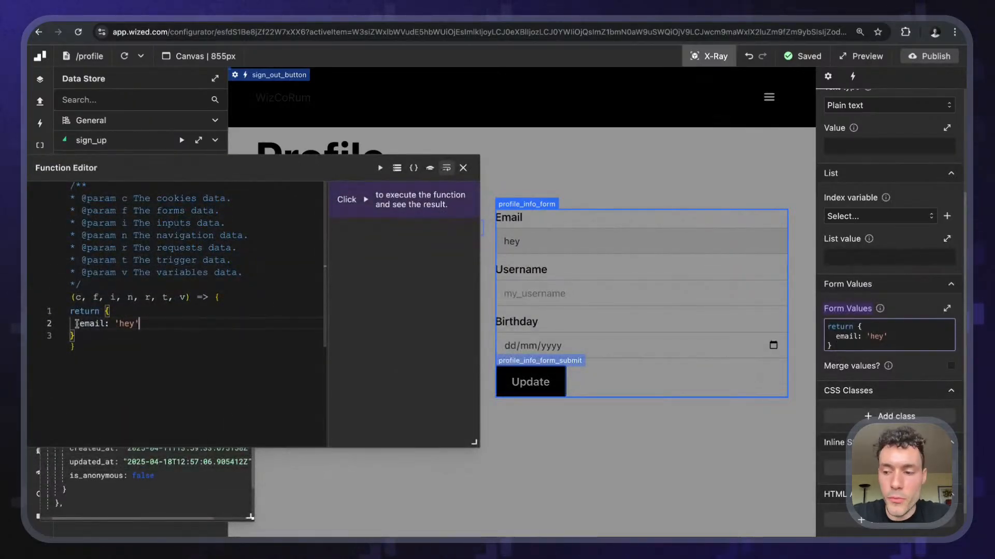
- Add username: 'ho' and a birthday line to the returned form values object
{"action": "type", "text": ","}
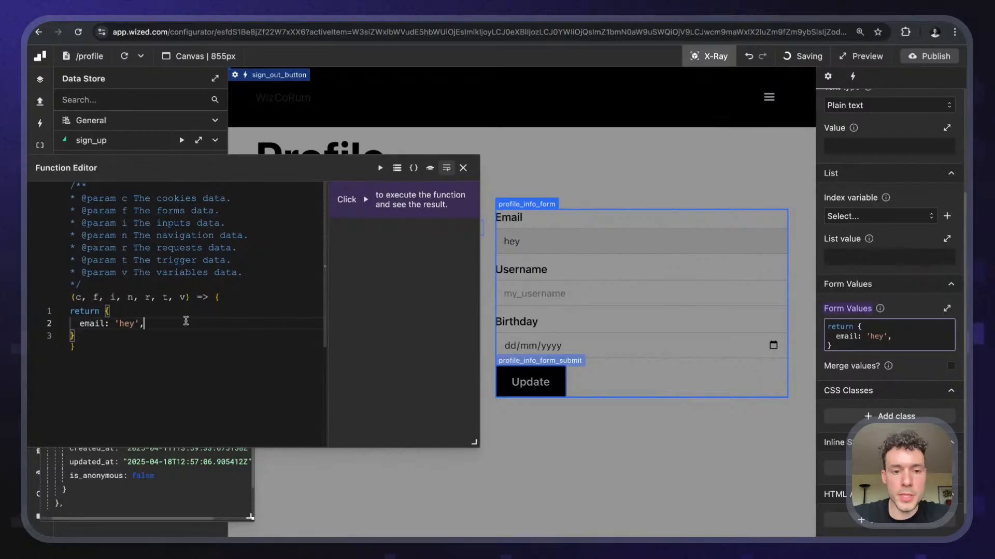
{"action": "key", "text": "Return"}
{"action": "type", "text": "username: '"}
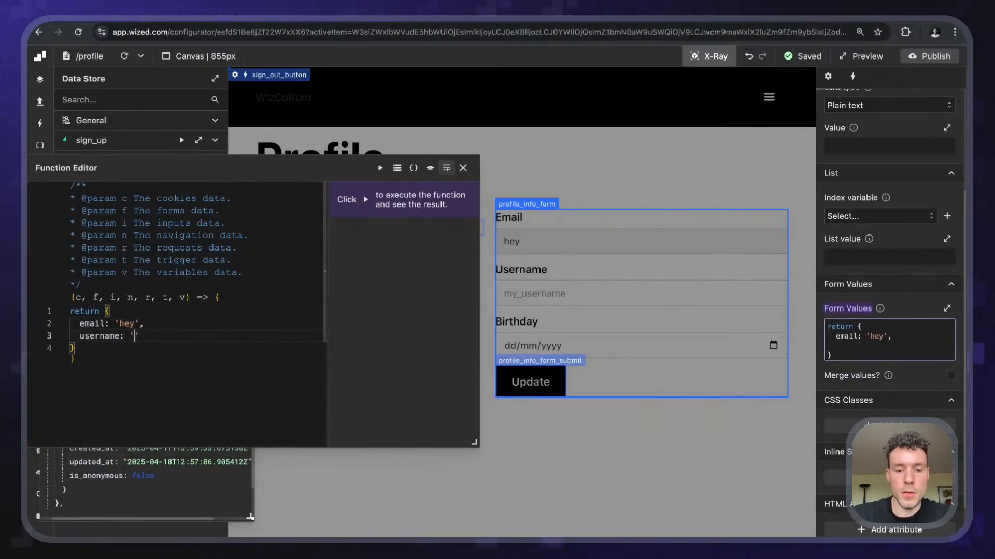
{"action": "type", "text": "ho',"}
{"action": "key", "text": "Return"}
{"action": "type", "text": "birt"}
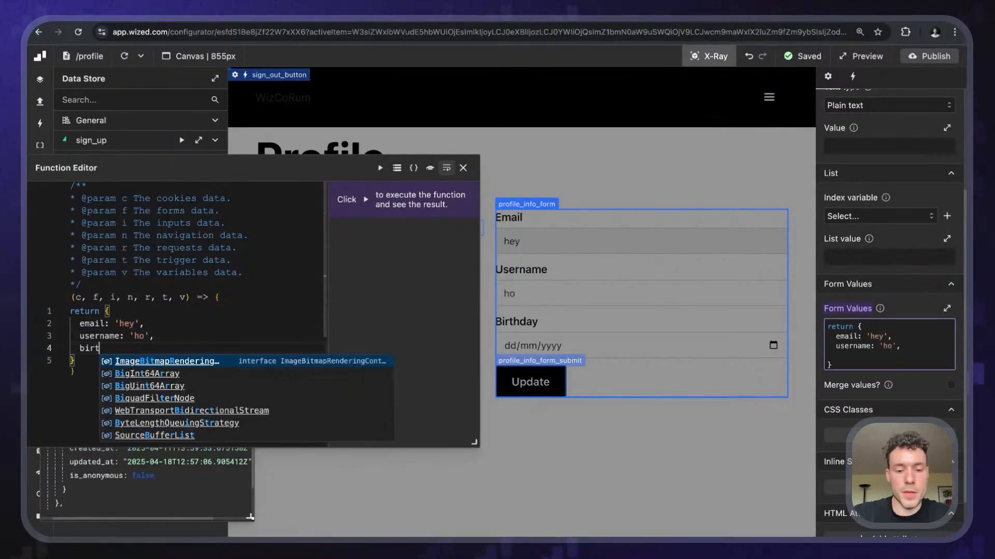
{"action": "type", "text": "hday:"}
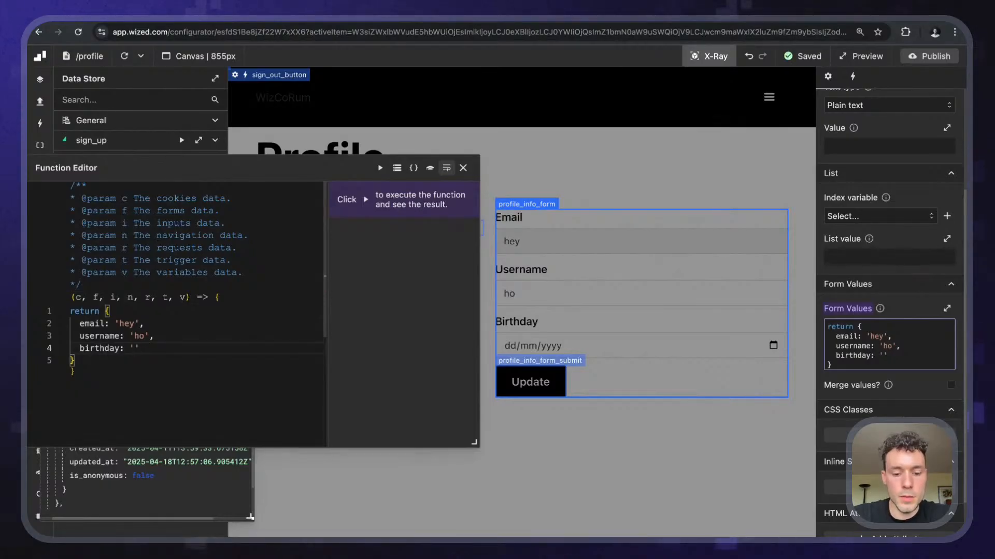
{"action": "type", "text": " '"}
{"action": "type", "text": "01/01"}
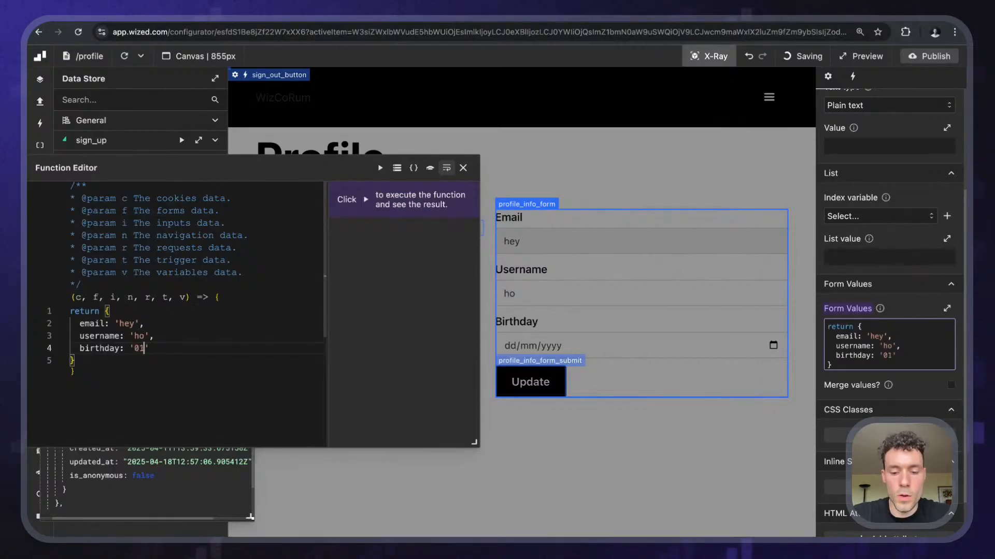
{"action": "type", "text": "/"}
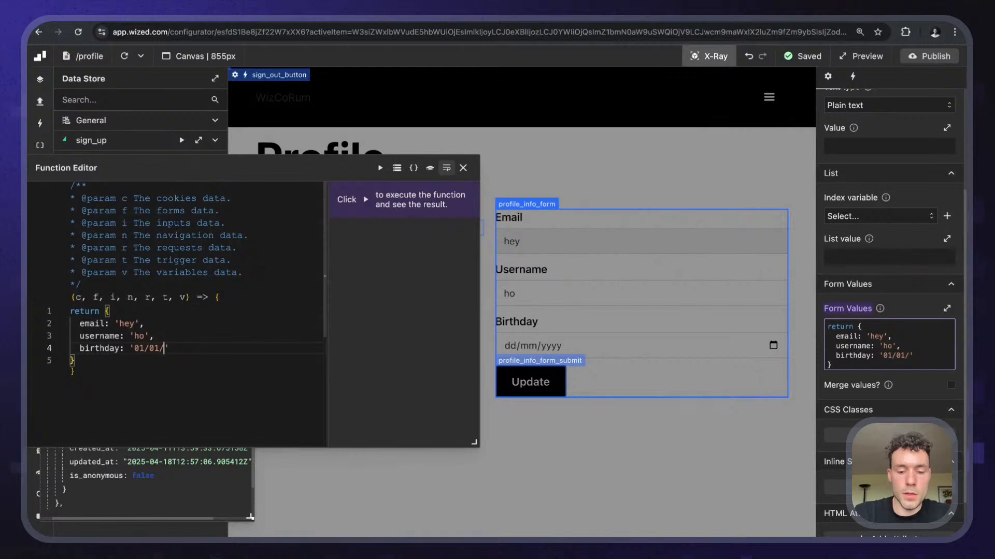
{"action": "type", "text": "1790"}
{"action": "key", "text": "BackSpace"}
{"action": "key", "text": "BackSpace"}
{"action": "key", "text": "BackSpace"}
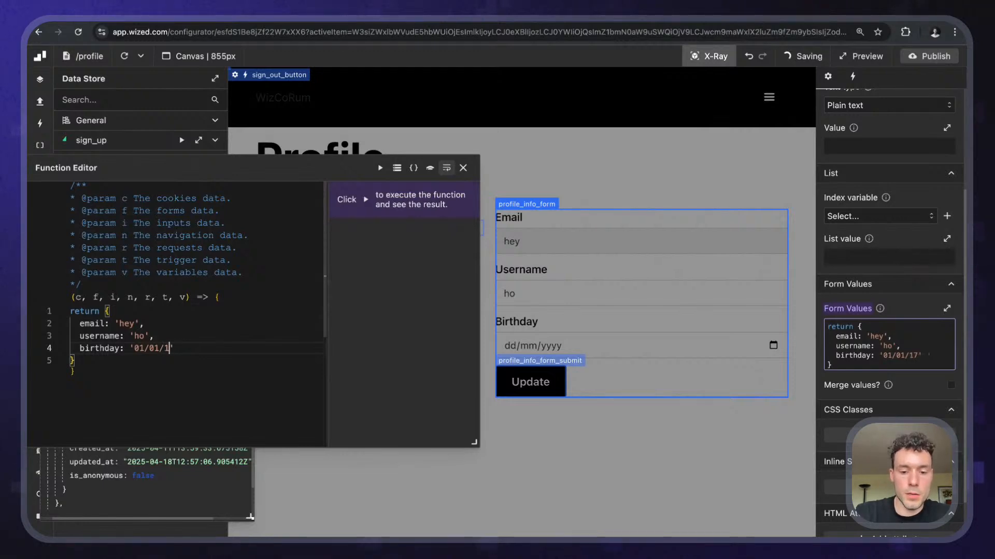
{"action": "type", "text": "9070"}
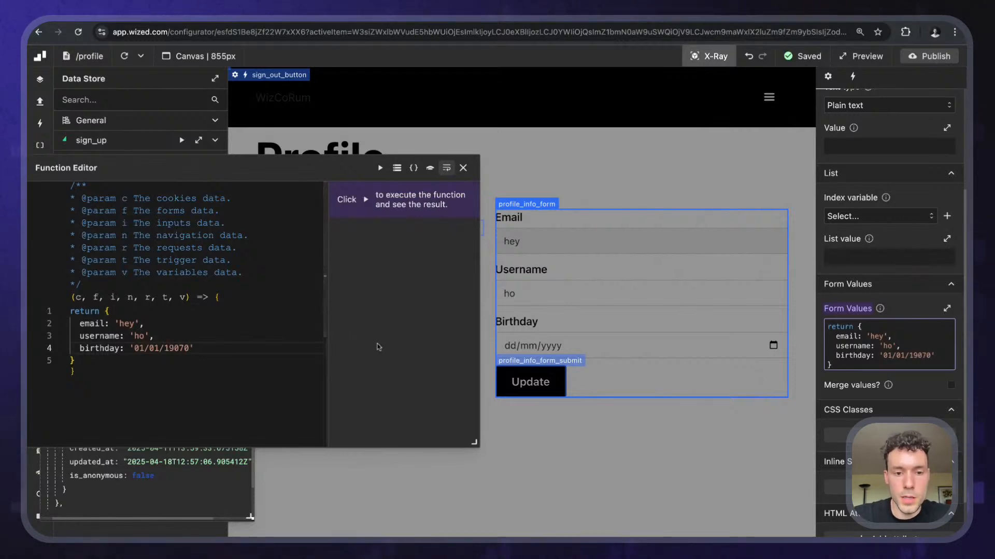
- Correct the birthday value to '1970/01/01' and the username to 'hoo'
{"action": "left_click", "coordinate": [178, 348]}
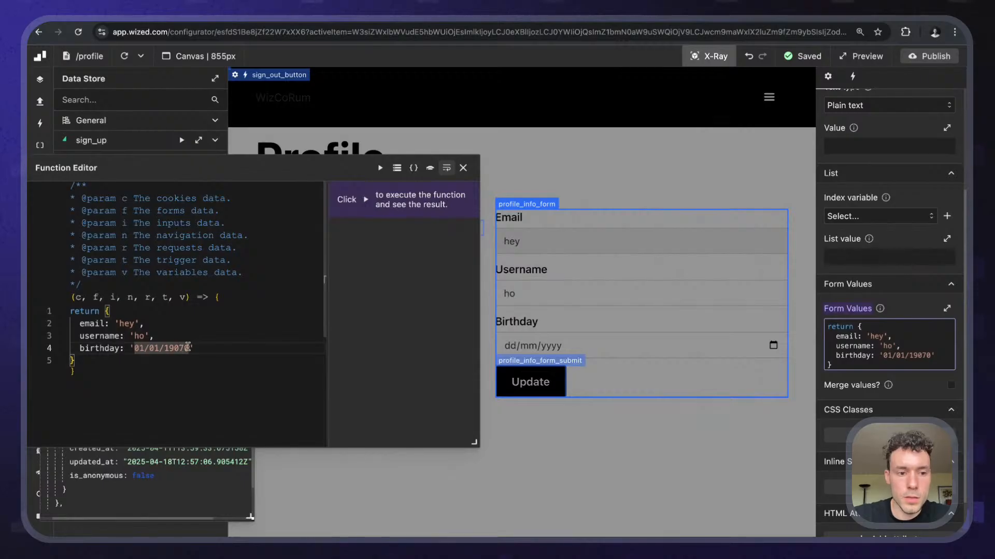
{"action": "key", "text": "BackSpace"}
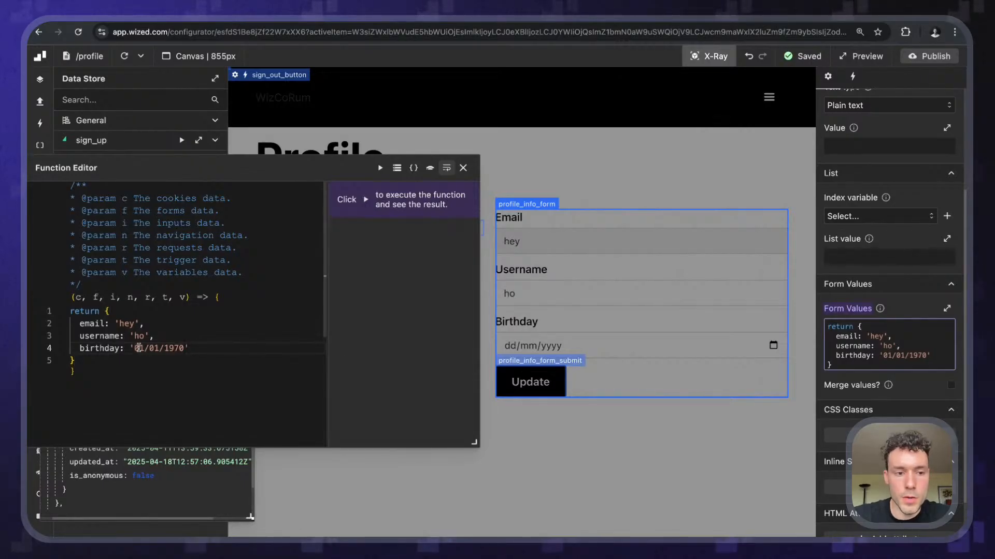
{"action": "left_click", "coordinate": [134, 348]}
{"action": "key", "text": "alt+shift+Right"}
{"action": "key", "text": "alt+shift+Right"}
{"action": "key", "text": "alt+shift+Right"}
{"action": "key", "text": "BackSpace"}
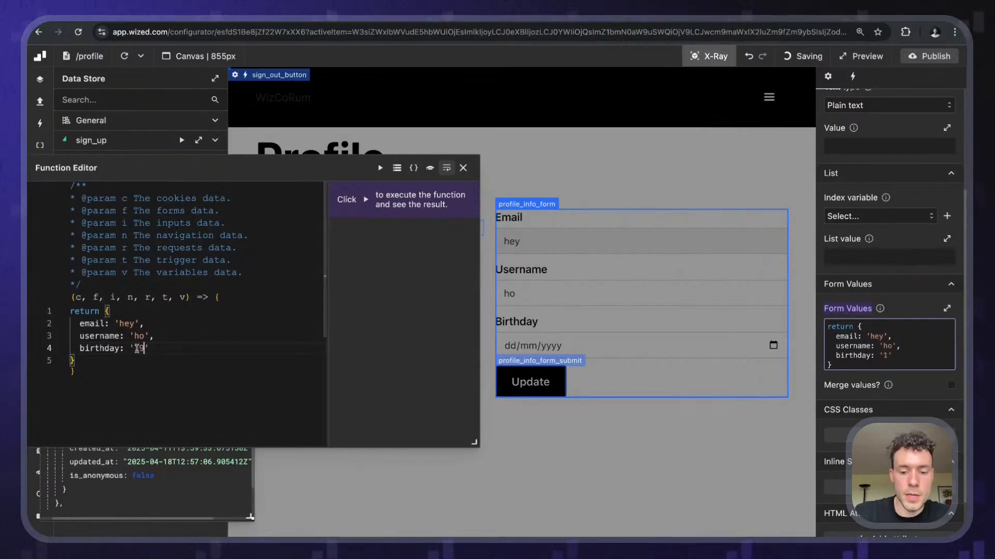
{"action": "type", "text": "1970/01/01"}
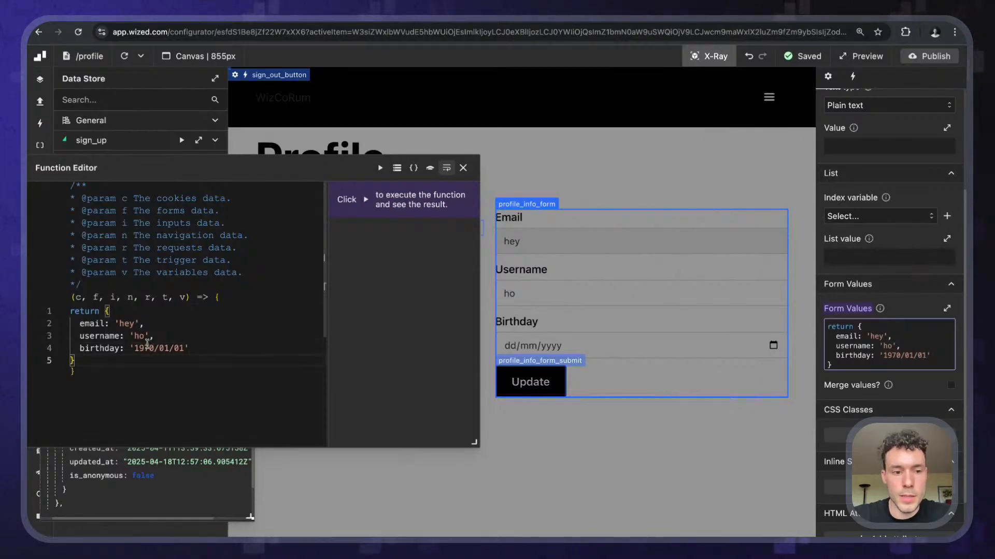
{"action": "left_click", "coordinate": [143, 337]}
{"action": "type", "text": "o"}
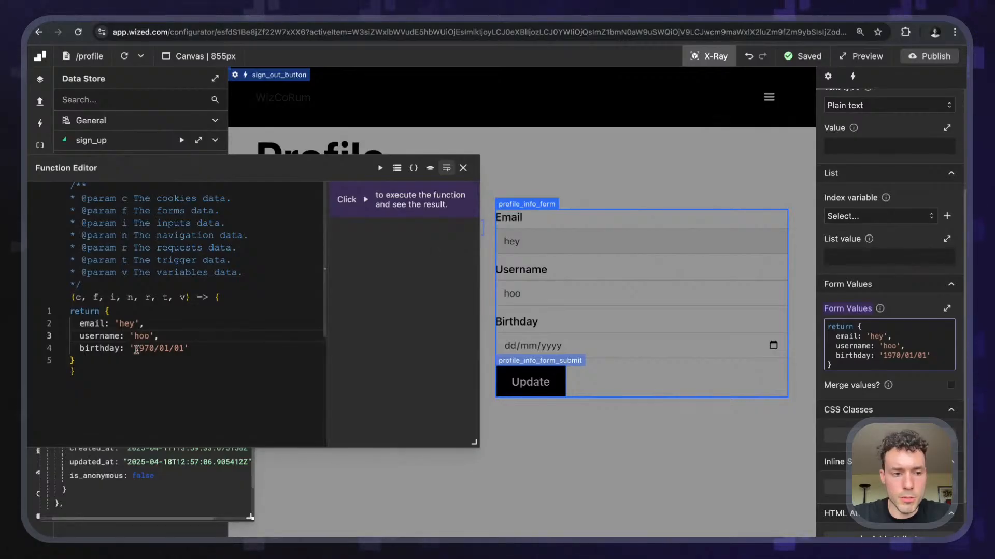
{"action": "left_click_drag", "start_coordinate": [136, 350], "coordinate": [184, 350]}
- Clear the placeholder birthday value and delete the 'hoo' username value, leaving empty strings
{"action": "key", "text": "BackSpace"}
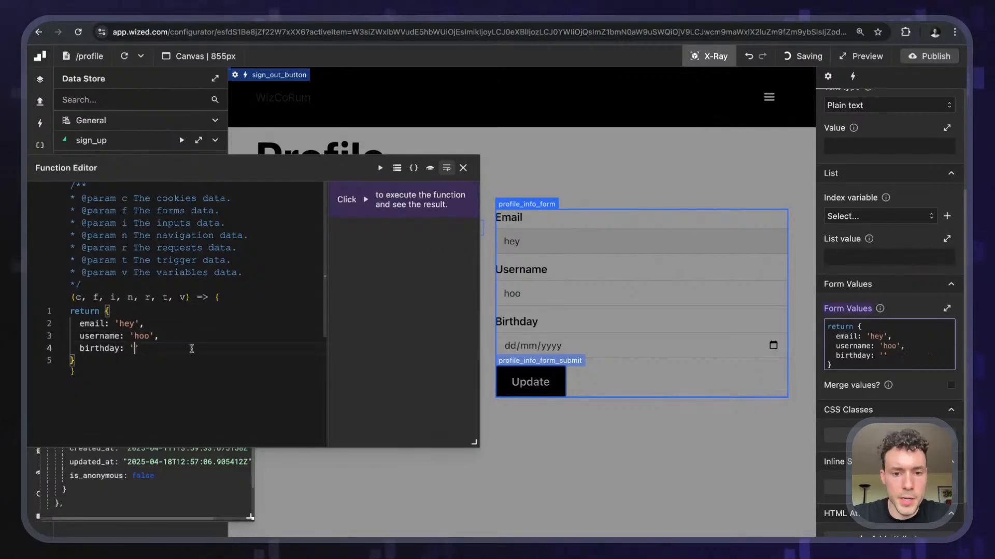
{"action": "left_click", "coordinate": [139, 379]}
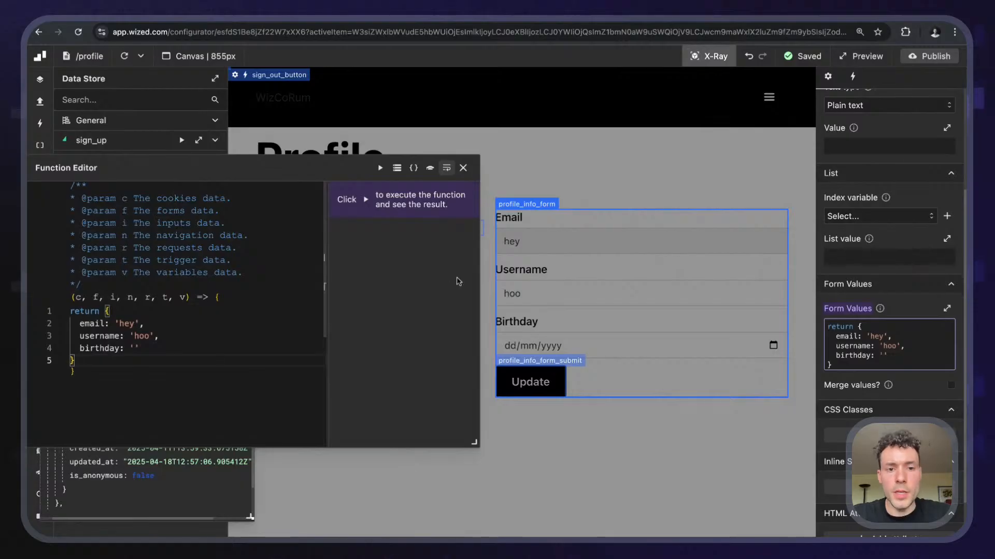
{"action": "left_click", "coordinate": [158, 345]}
{"action": "key", "text": "super+shift+Left"}
{"action": "key", "text": "shift+Right"}
{"action": "key", "text": "shift+Right"}
{"action": "key", "text": "shift+Right"}
{"action": "key", "text": "shift+Right"}
{"action": "key", "text": "shift+Right"}
{"action": "key", "text": "shift+Right"}
{"action": "key", "text": "shift+Right"}
{"action": "key", "text": "shift+Right"}
{"action": "key", "text": "shift+Right"}
{"action": "key", "text": "shift+Right"}
{"action": "key", "text": "shift+Right"}
{"action": "key", "text": "shift+Right"}
{"action": "key", "text": "shift+Right"}
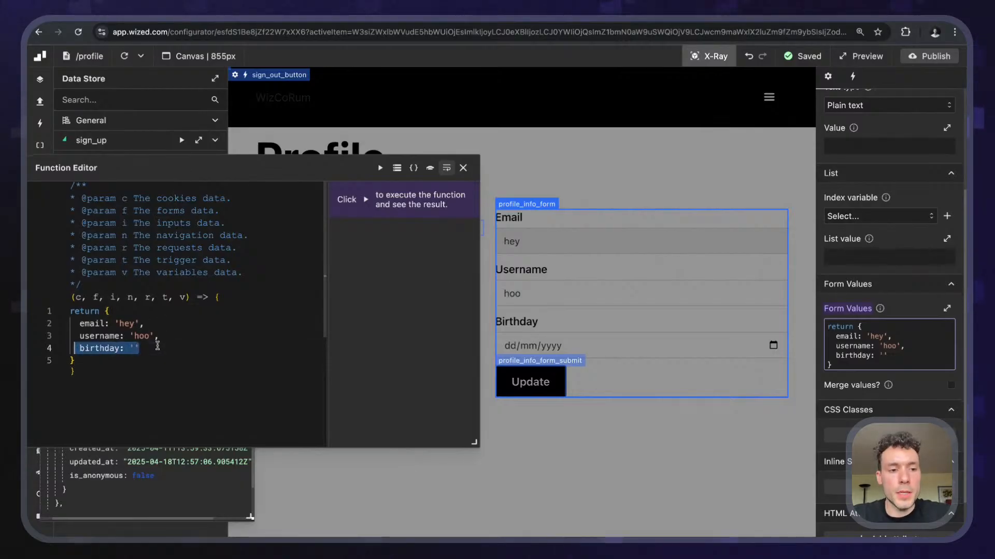
{"action": "double_click", "coordinate": [141, 335]}
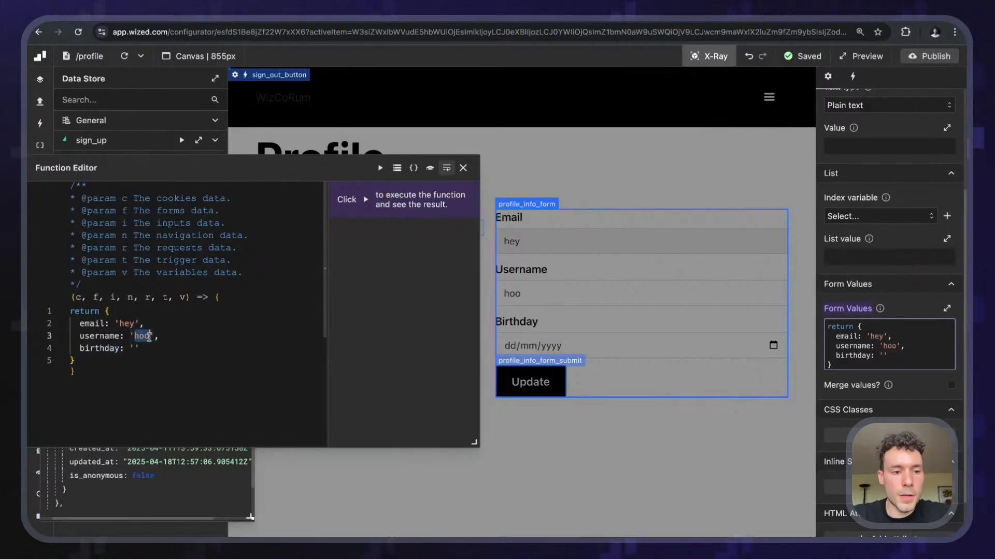
{"action": "key", "text": "BackSpace"}
{"action": "double_click", "coordinate": [102, 336]}
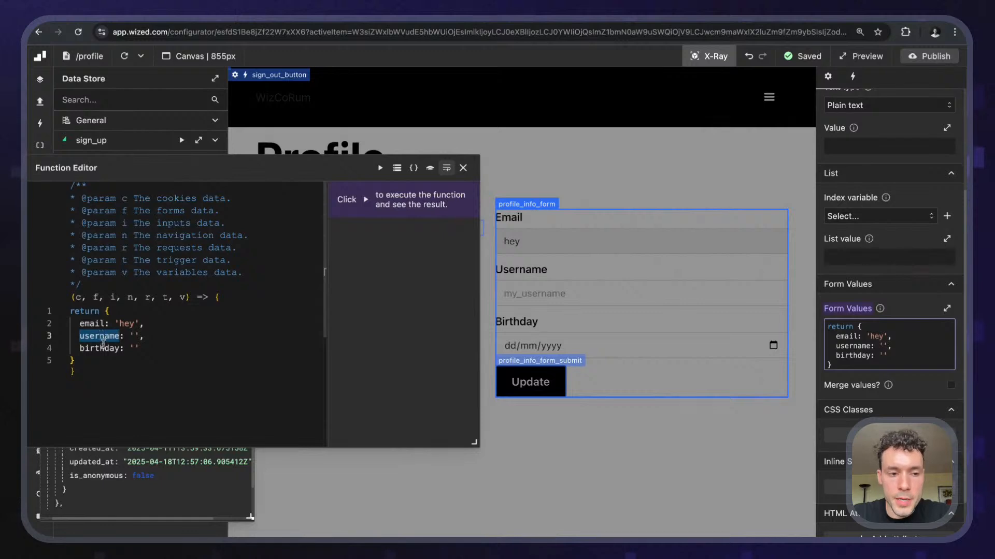
{"action": "double_click", "coordinate": [100, 348]}
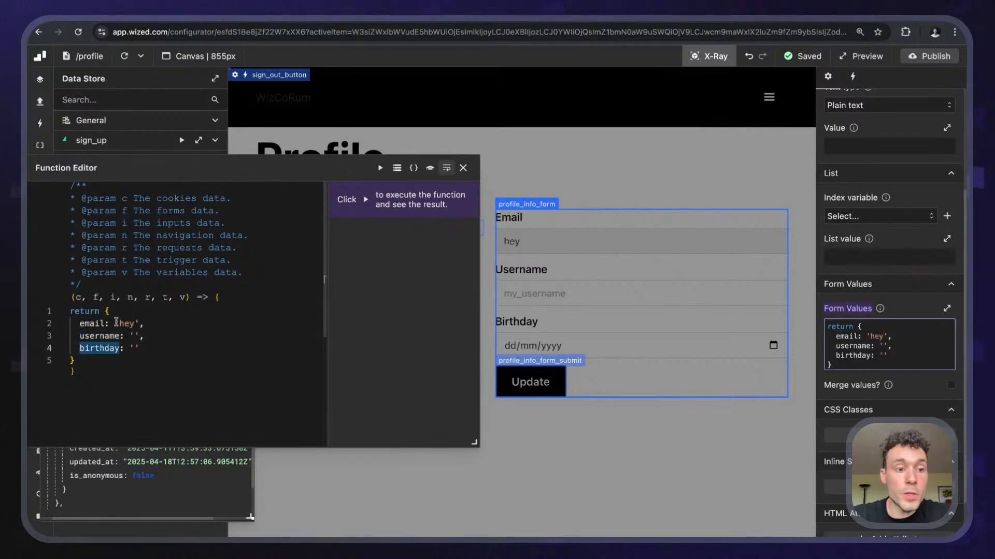
- Replace the email value 'hey' with r.get_user.data.user.user_metadata.email
{"action": "double_click", "coordinate": [116, 323]}
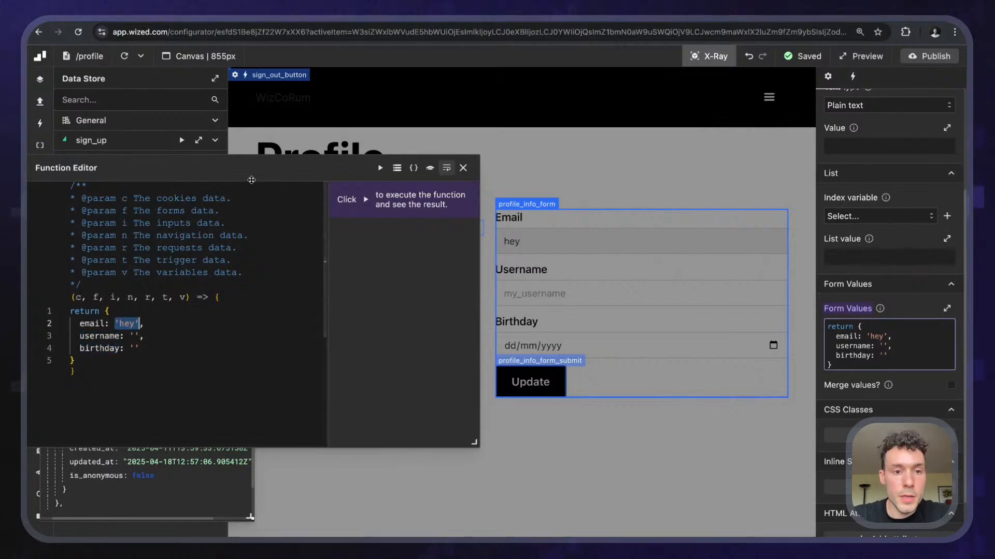
{"action": "left_click_drag", "start_coordinate": [238, 177], "coordinate": [531, 161]}
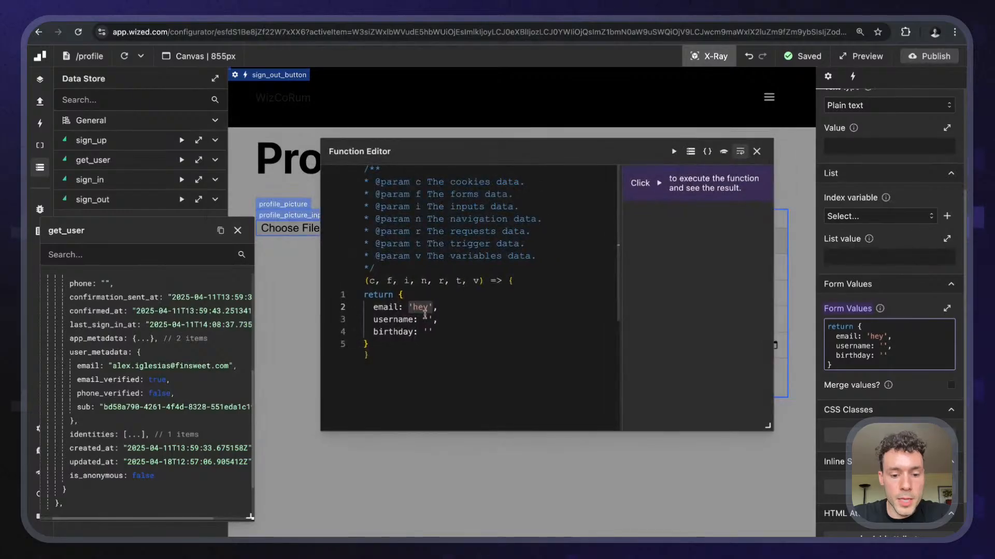
{"action": "key", "text": "r"}
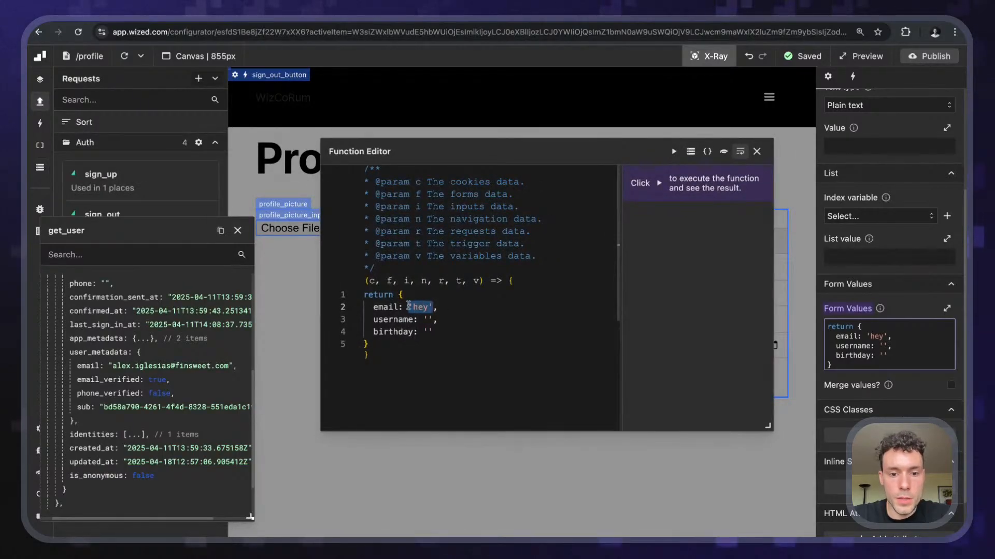
{"action": "type", "text": "r."}
{"action": "key", "text": "Return"}
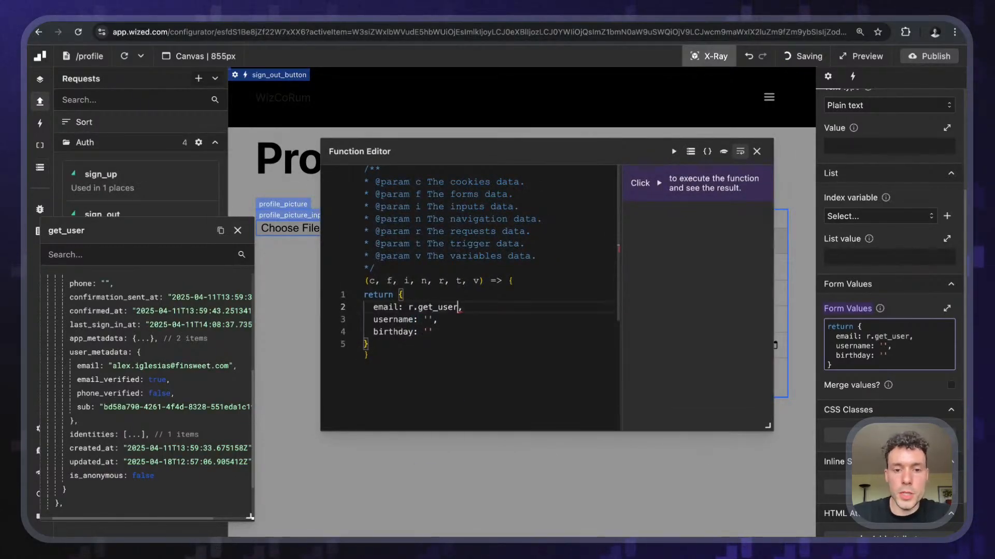
{"action": "type", "text": "."}
{"action": "key", "text": "Return"}
{"action": "type", "text": ".data."}
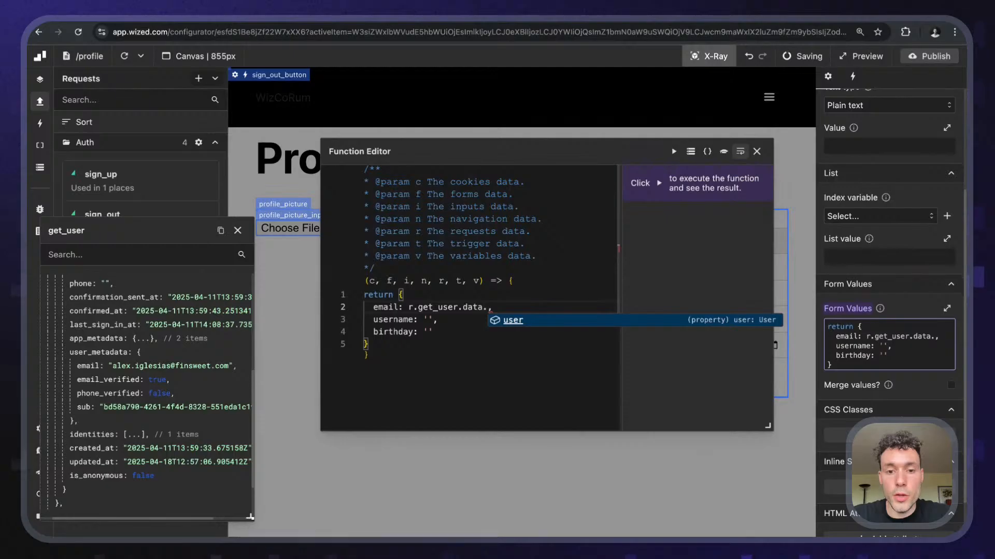
{"action": "key", "text": "Return"}
{"action": "type", "text": "."}
{"action": "key", "text": "Down"}
{"action": "key", "text": "Down"}
{"action": "key", "text": "Down"}
{"action": "key", "text": "Down"}
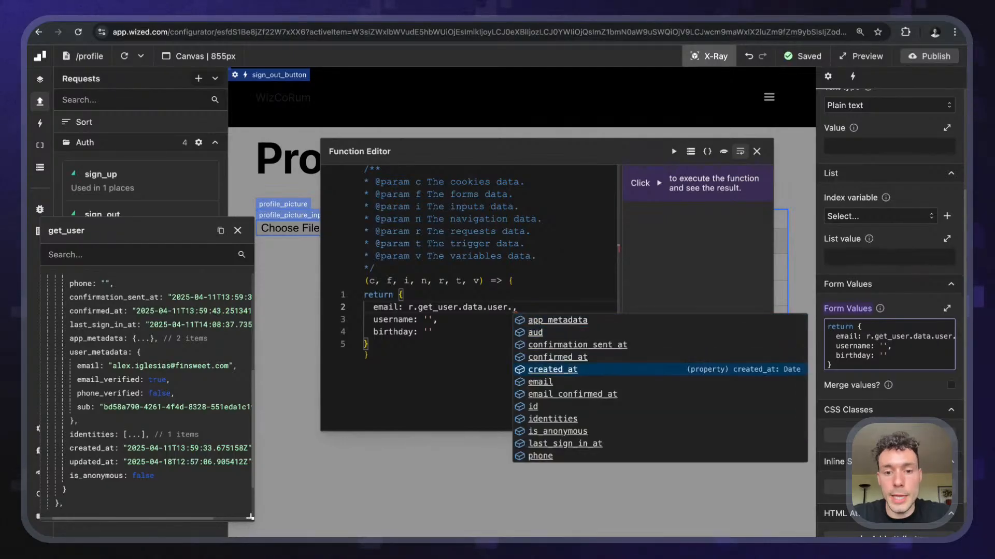
{"action": "key", "text": "Down"}
{"action": "key", "text": "Return"}
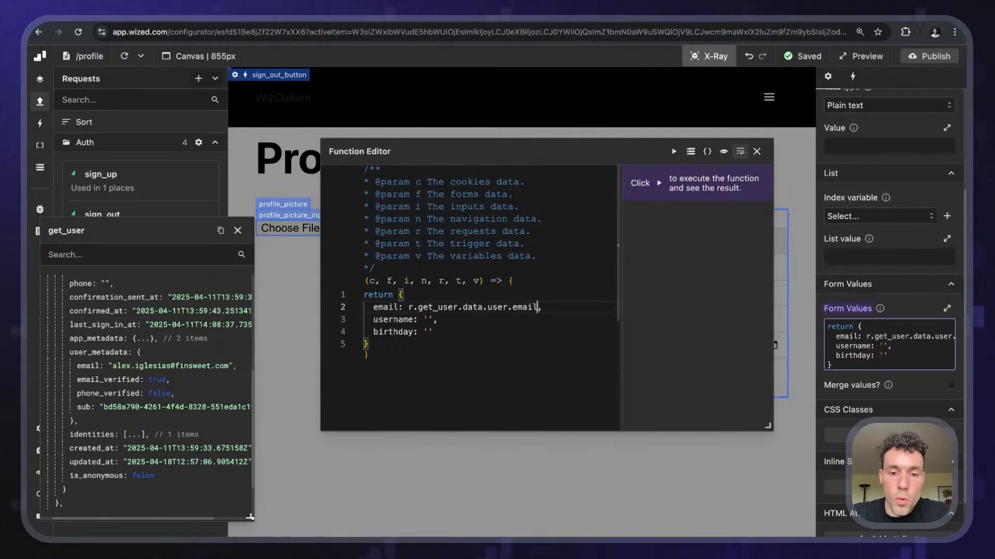
{"action": "key", "text": "alt+shift+Left"}
{"action": "type", "text": "us"}
{"action": "key", "text": "Return"}
{"action": "type", "text": "."}
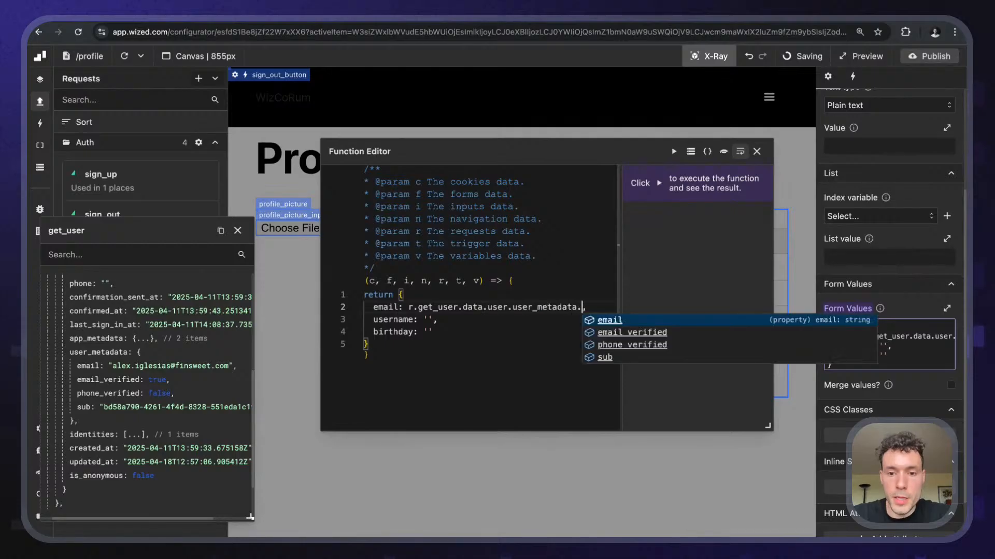
{"action": "key", "text": "Return"}
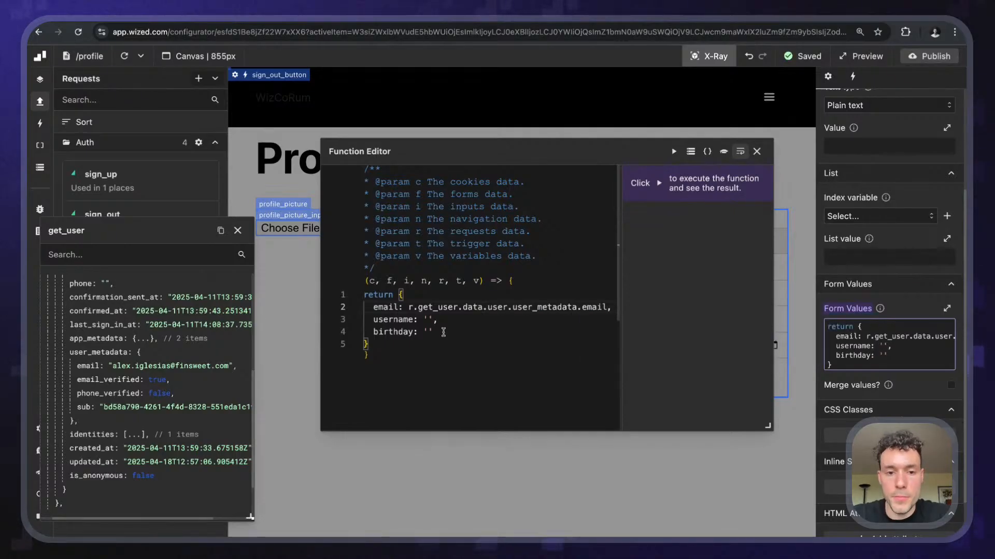
- Insert blank lines above the return statement
{"action": "key", "text": "Up"}
{"action": "key", "text": "super+Left"}
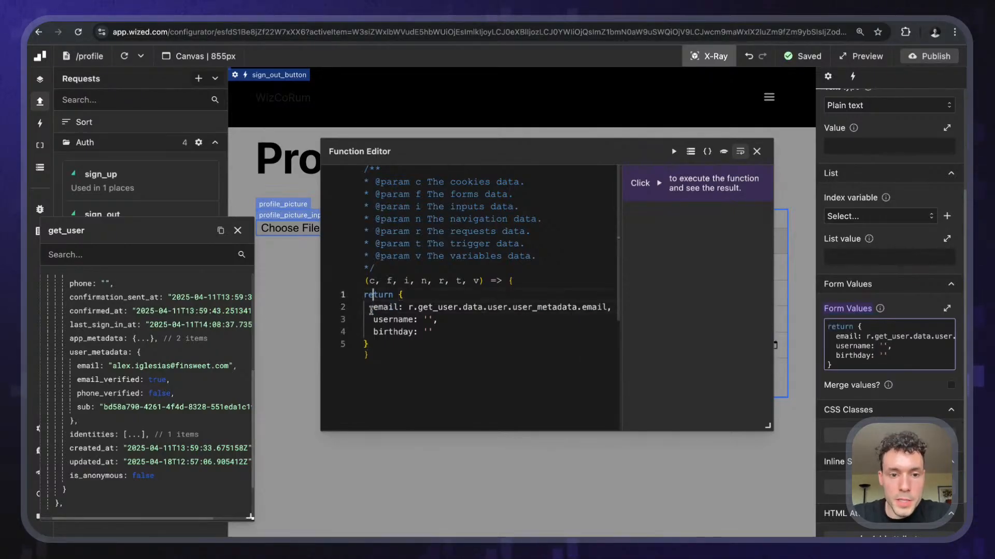
{"action": "key", "text": "Return"}
{"action": "key", "text": "Return"}
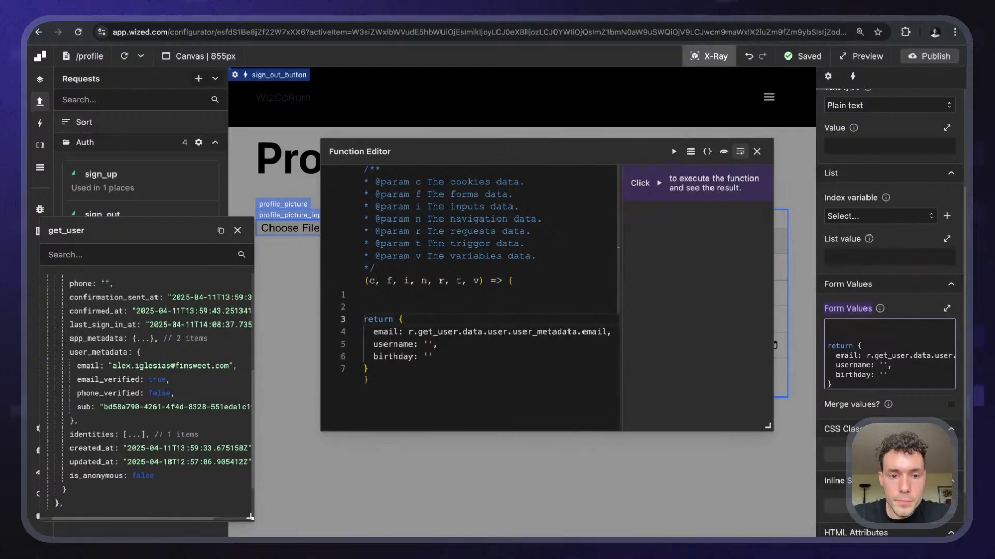
- Add a line destructuring email, username, birthday from r.get_user.data.user.user_metadata
{"action": "key", "text": "Up"}
{"action": "key", "text": "Up"}
{"action": "type", "text": "const {} "}
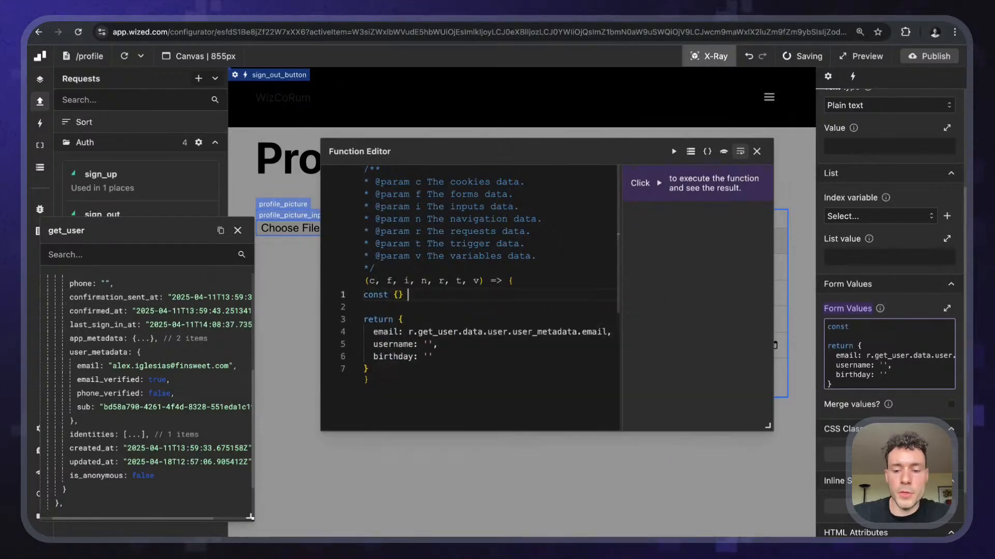
{"action": "type", "text": "= r."}
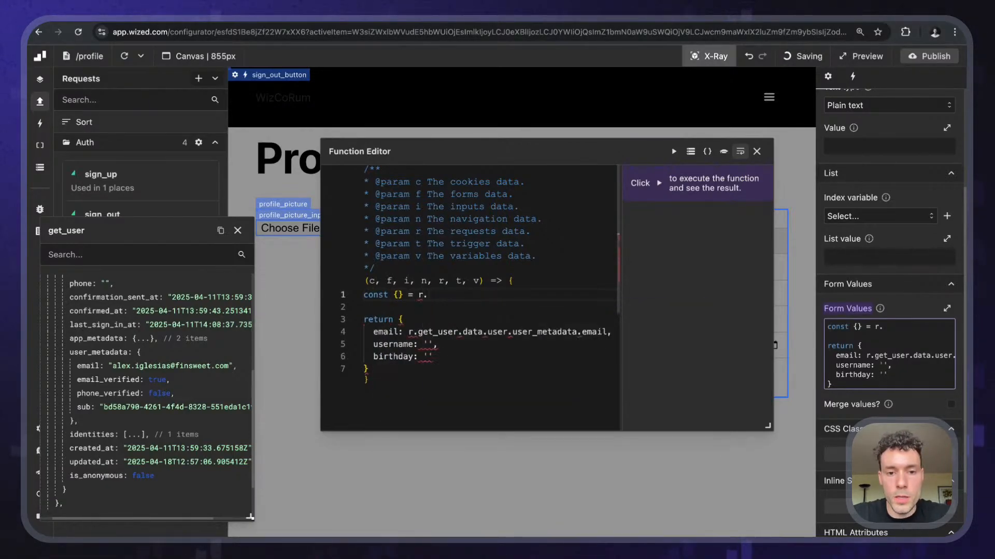
{"action": "type", "text": "get_user.da"}
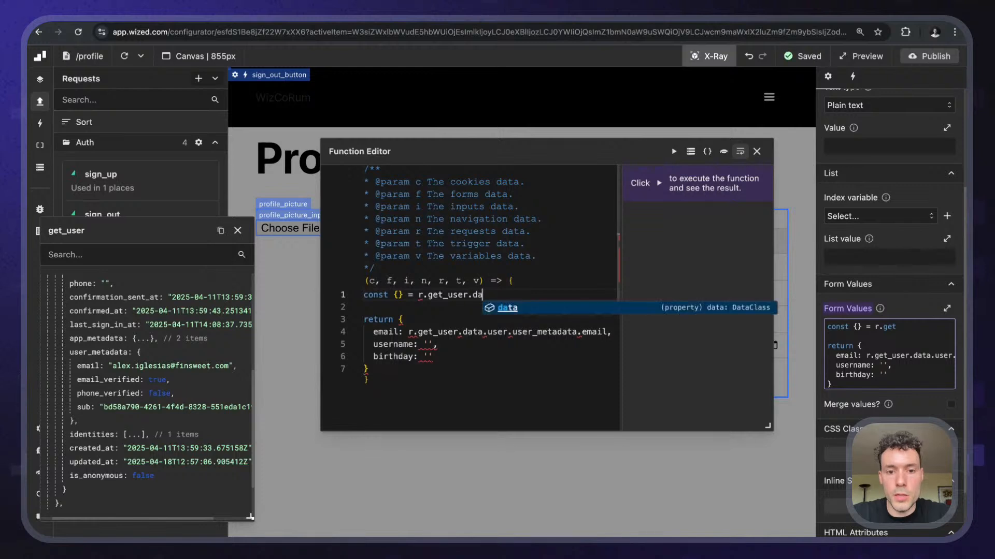
{"action": "type", "text": "ta.user.user"}
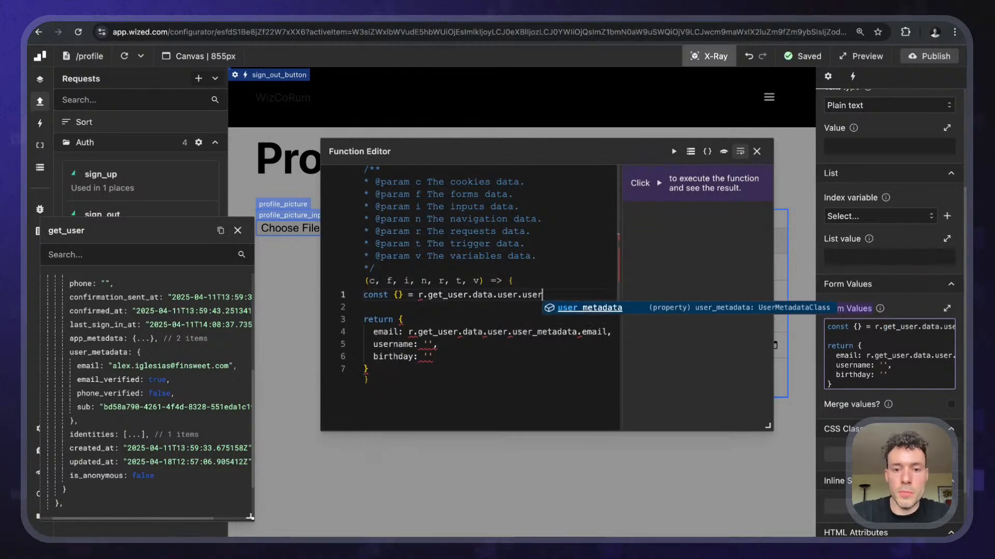
{"action": "key", "text": "Tab"}
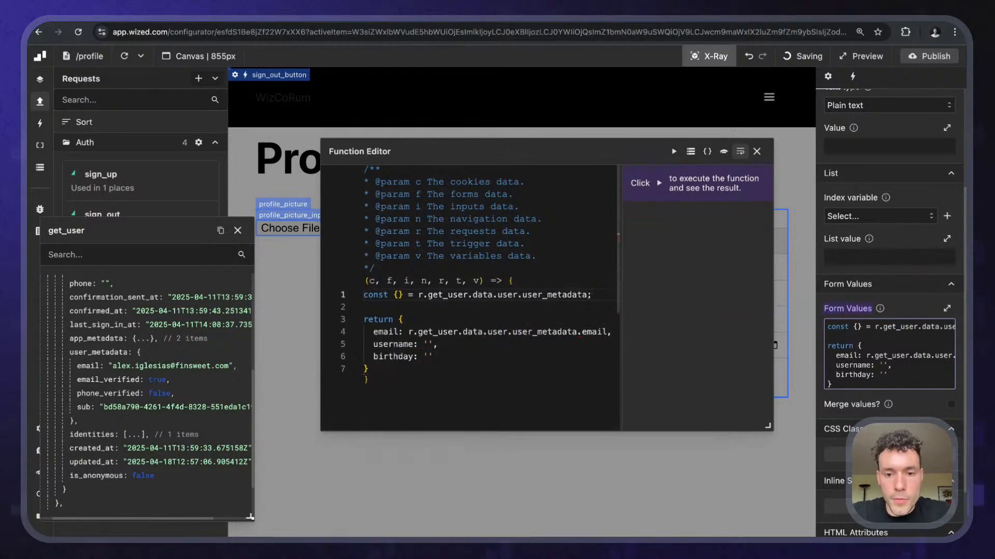
{"action": "key", "text": "super+Left"}
{"action": "key", "text": "alt+Right"}
{"action": "key", "text": "Right"}
{"action": "key", "text": "Right"}
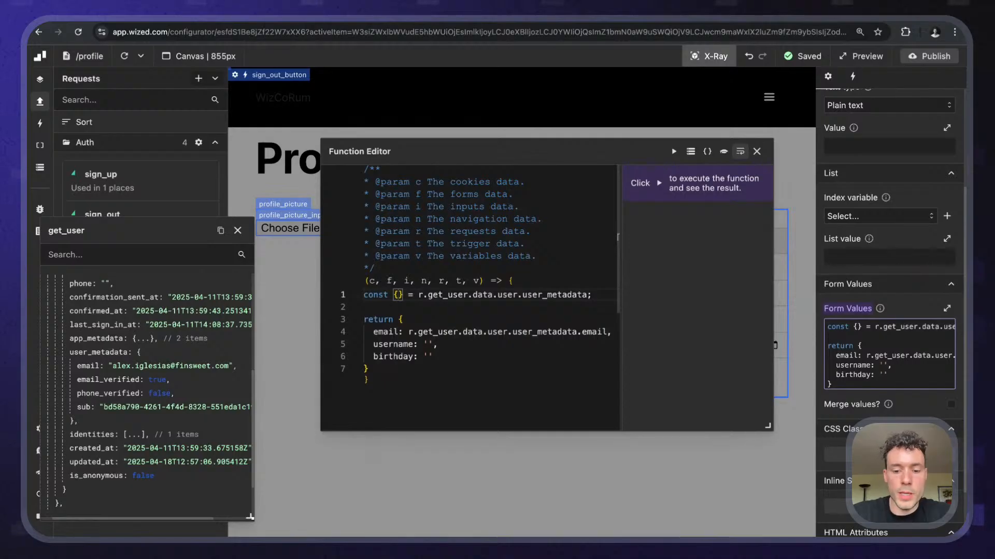
{"action": "type", "text": "emai"}
{"action": "key", "text": "Tab"}
{"action": "type", "text": ", username, "}
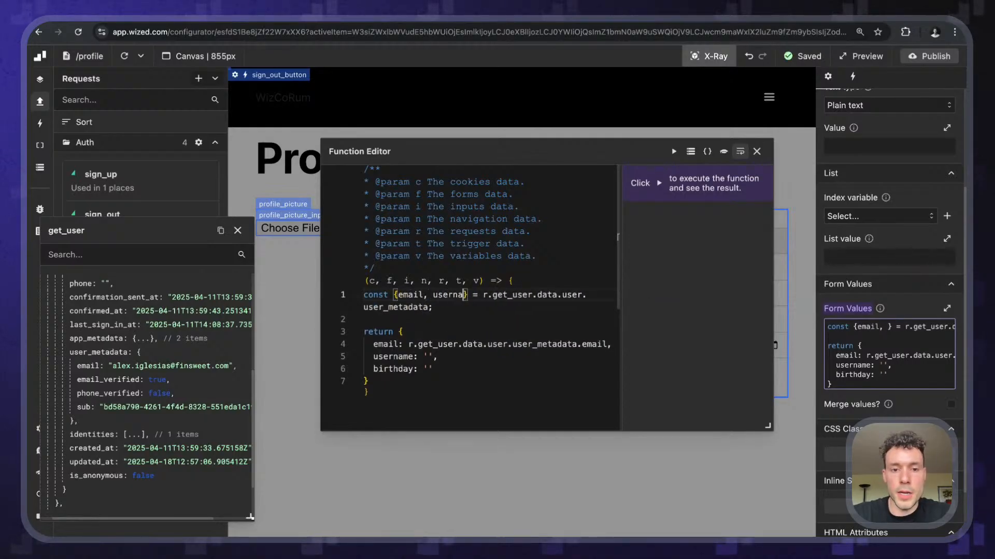
{"action": "type", "text": "birthday"}
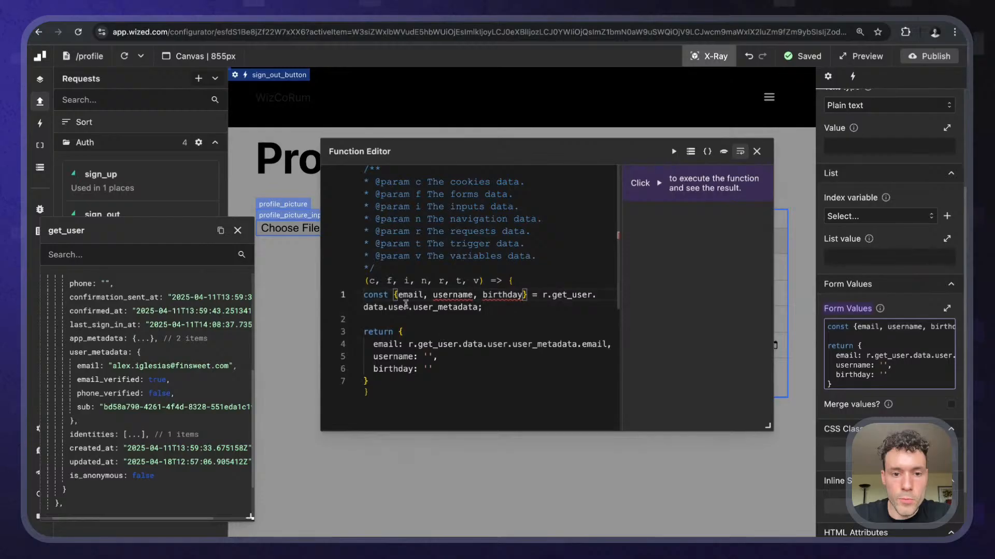
- Return the destructured email, username and birthday instead of the old object, then auto-format
{"action": "key", "text": "Escape"}
{"action": "left_click", "coordinate": [903, 357]}
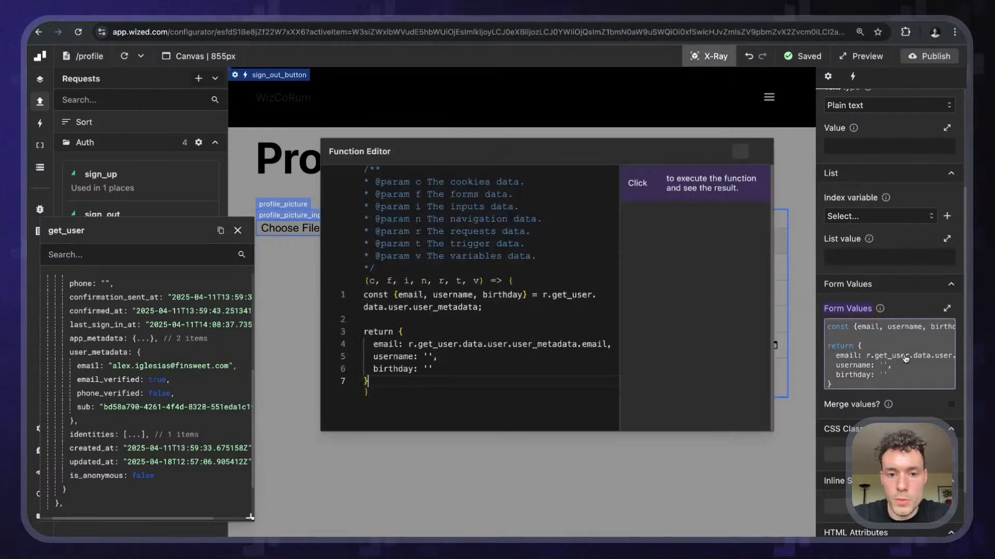
{"action": "left_click", "coordinate": [465, 307]}
{"action": "left_click_drag", "start_coordinate": [394, 295], "coordinate": [527, 295]}
{"action": "key", "text": "ctrl+c"}
{"action": "left_click_drag", "start_coordinate": [368, 381], "coordinate": [398, 332]}
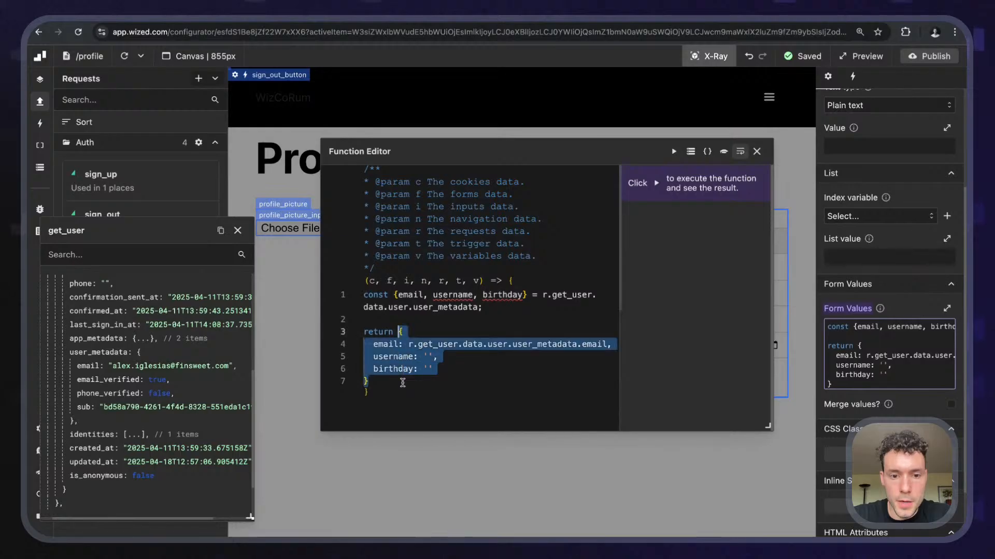
{"action": "key", "text": "ctrl+v"}
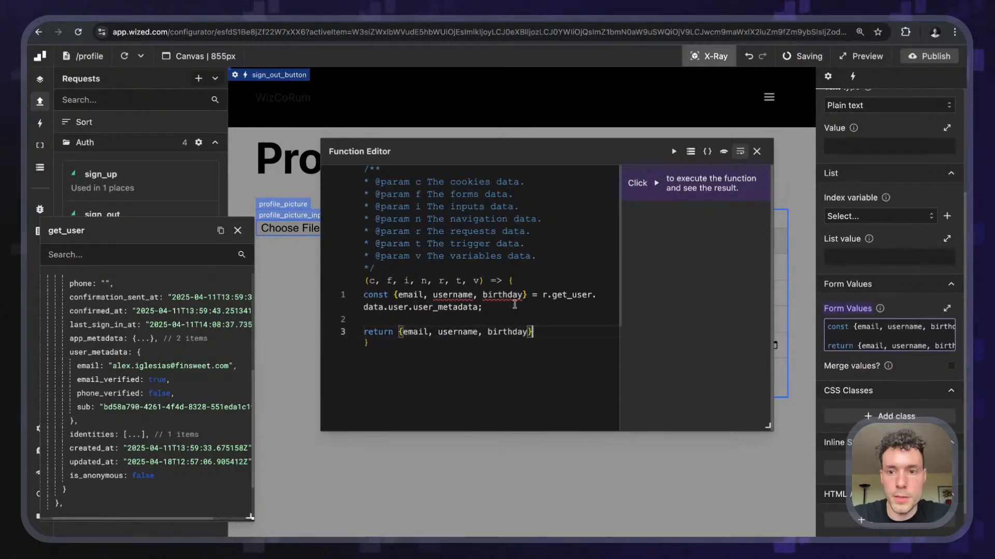
{"action": "left_click", "coordinate": [707, 151]}
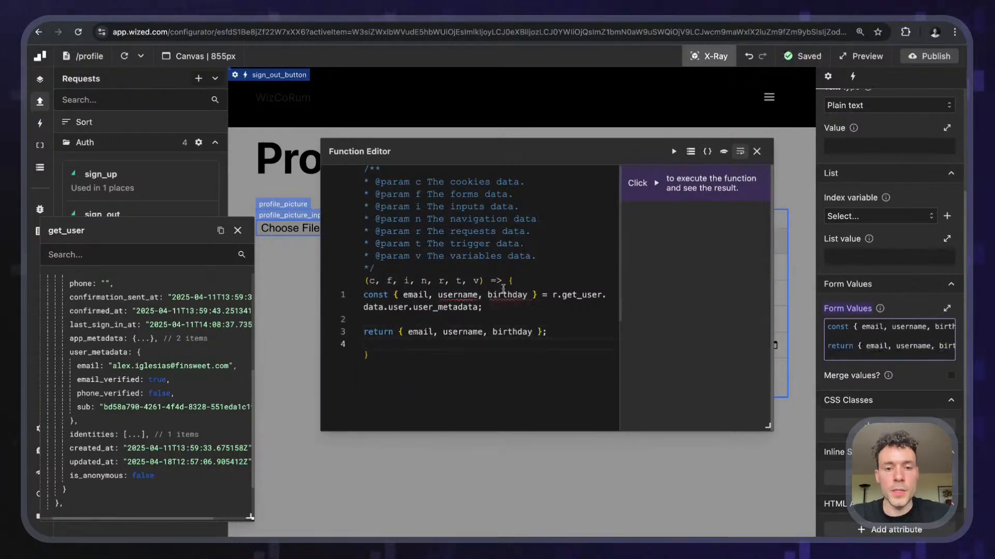
{"action": "mouse_move", "coordinate": [465, 296]}
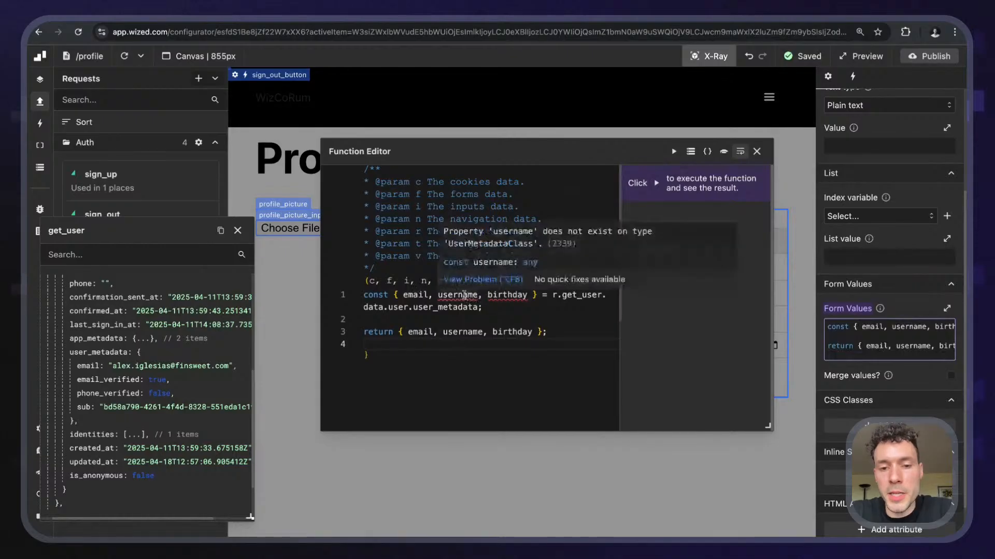
{"action": "mouse_move", "coordinate": [515, 299]}
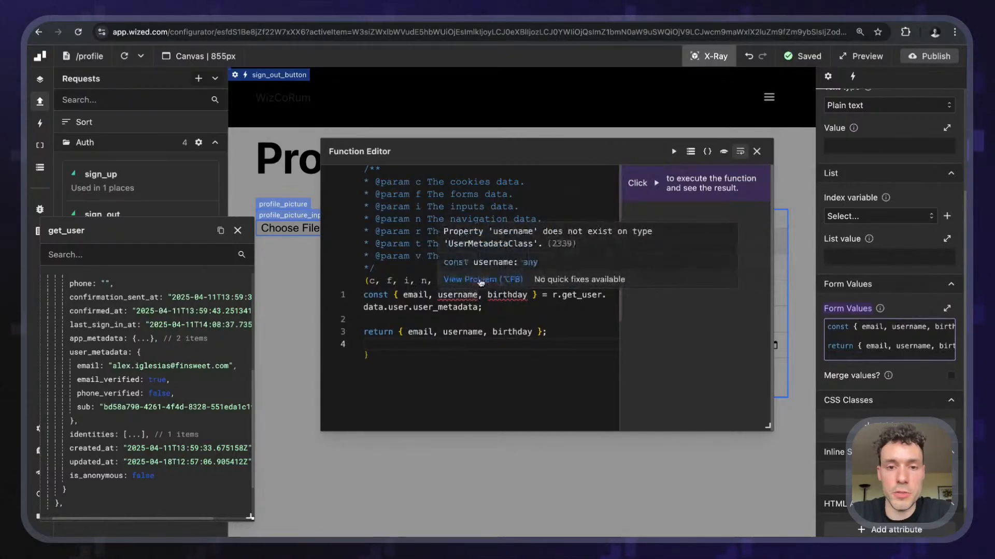
{"action": "mouse_move", "coordinate": [430, 299]}
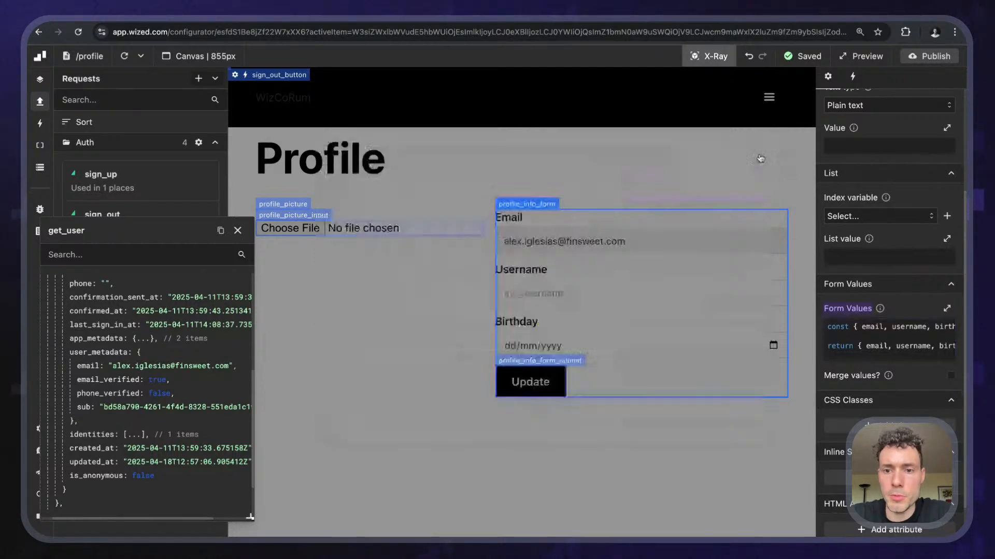
- Close the function editor, turn off X-Ray labels and reload the canvas
{"action": "left_click", "coordinate": [757, 151]}
{"action": "left_click", "coordinate": [724, 48]}
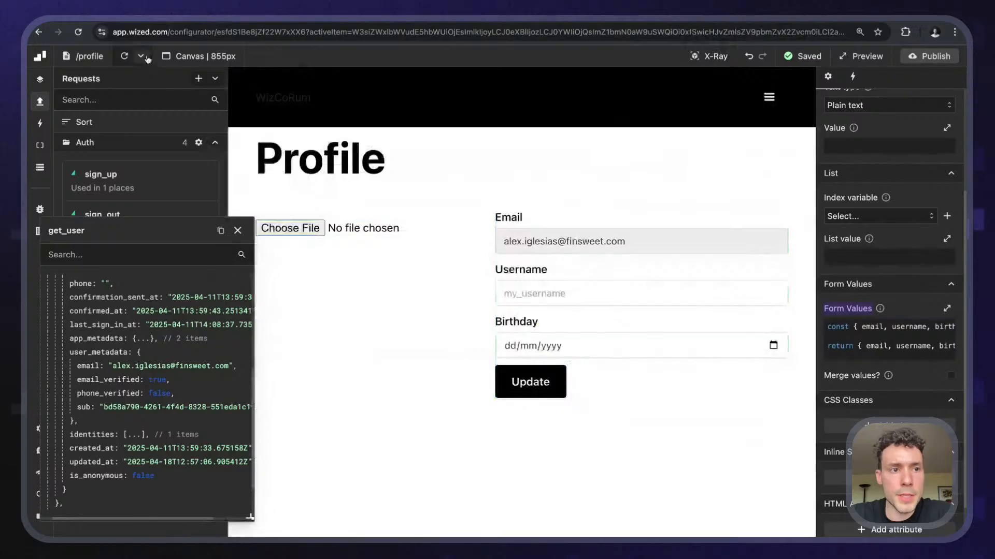
{"action": "left_click", "coordinate": [125, 56]}
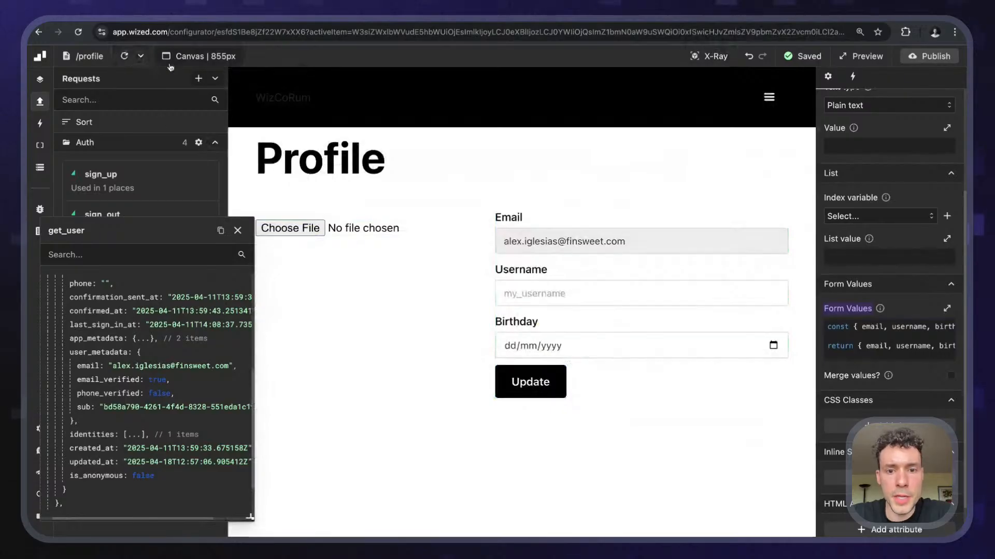
- Check that the Email field shows the prefilled address and Username is empty
{"action": "triple_click", "coordinate": [505, 241]}
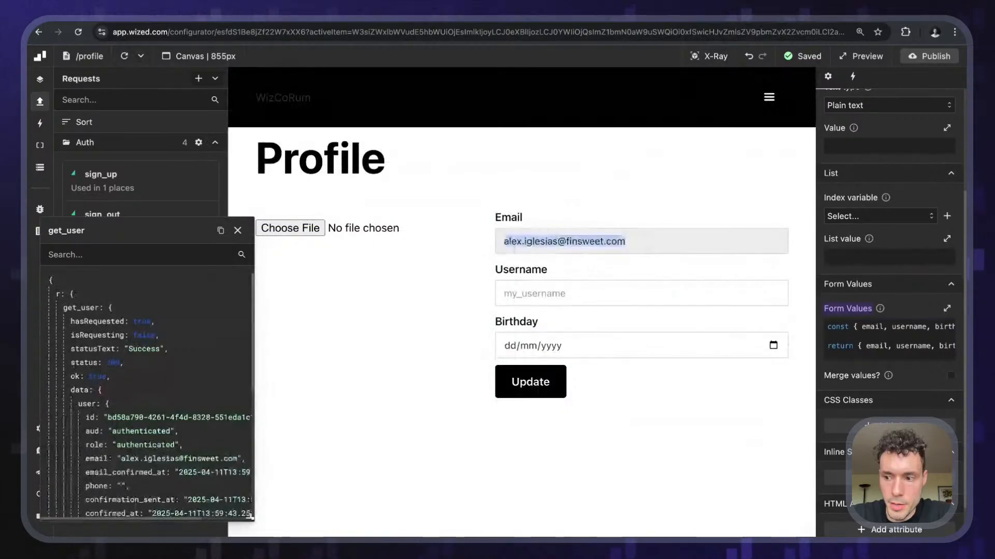
{"action": "left_click", "coordinate": [623, 243]}
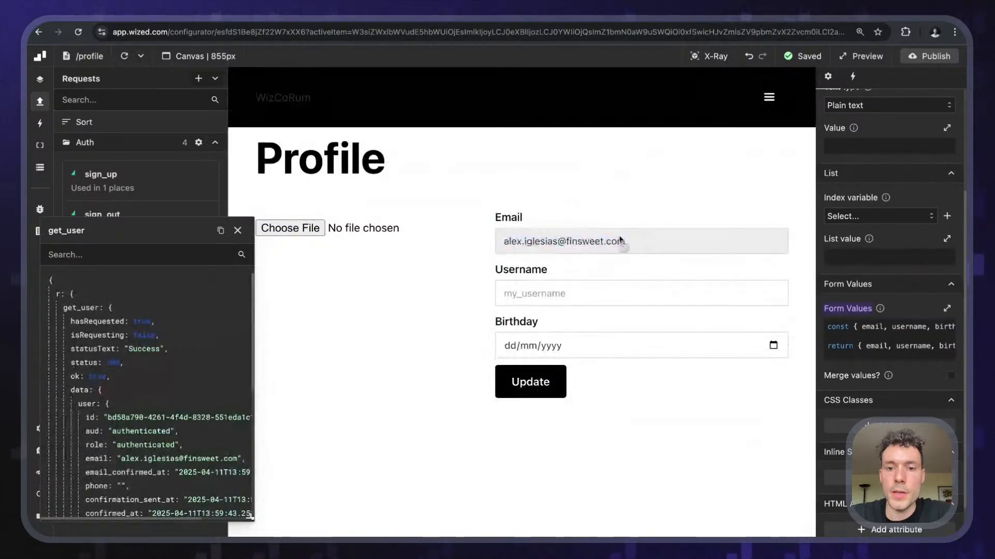
{"action": "left_click", "coordinate": [513, 291]}
{"action": "left_click", "coordinate": [634, 265]}
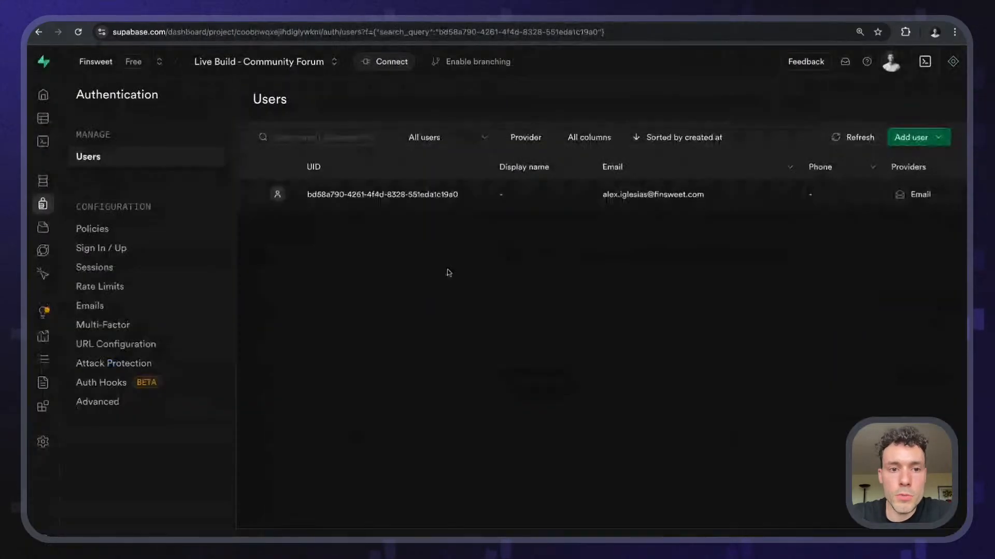
- Review the only user's Raw JSON record in Supabase, then return to the Wized tab
{"action": "left_click", "coordinate": [406, 203]}
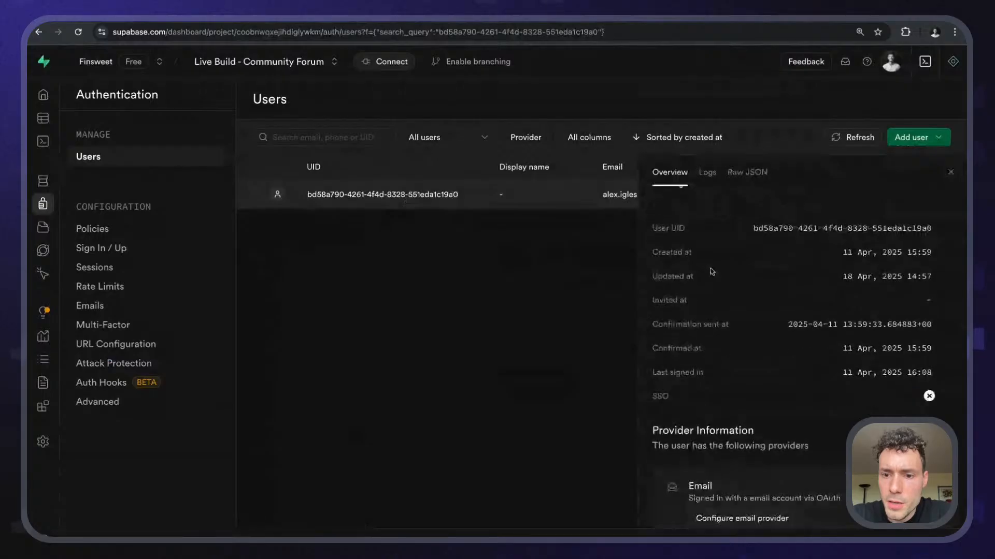
{"action": "scroll", "coordinate": [712, 272], "scroll_direction": "down", "scroll_amount": 10}
{"action": "scroll", "coordinate": [711, 271], "scroll_direction": "up", "scroll_amount": 10}
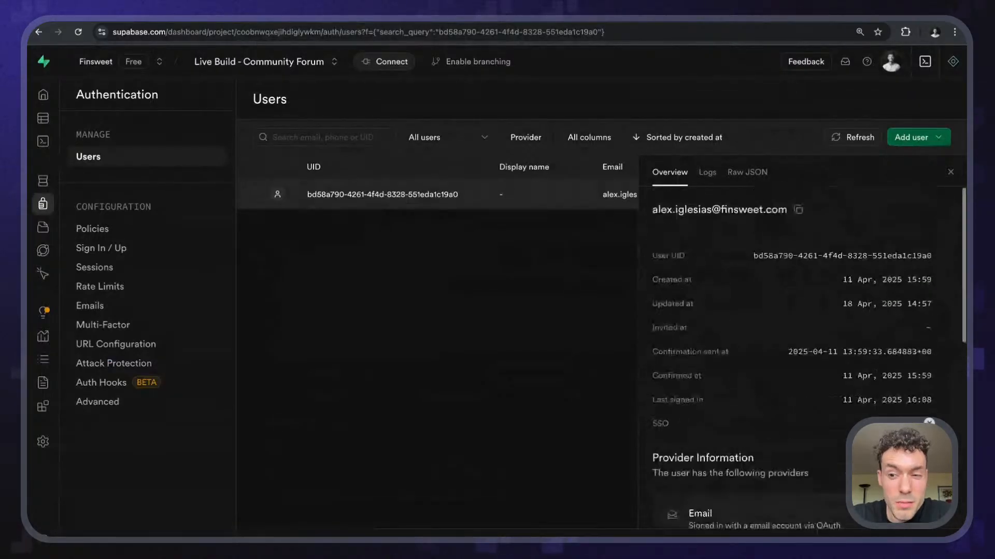
{"action": "left_click", "coordinate": [707, 173]}
{"action": "left_click", "coordinate": [747, 172]}
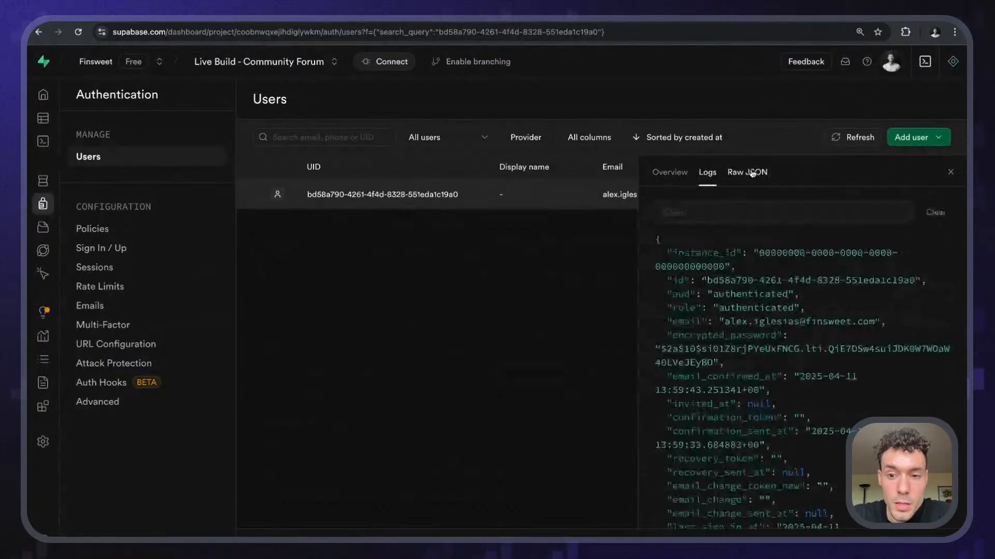
{"action": "scroll", "coordinate": [738, 384], "scroll_direction": "down", "scroll_amount": 1}
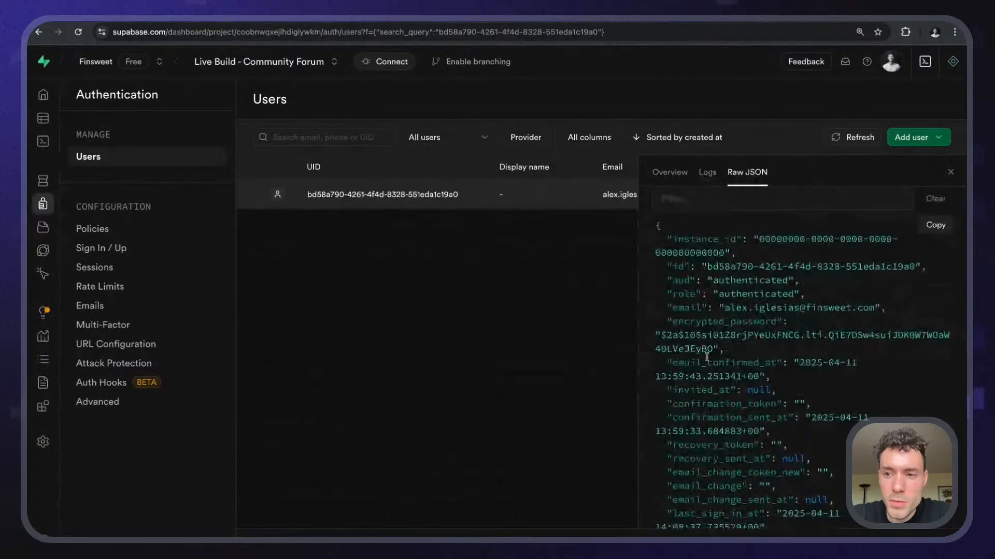
{"action": "scroll", "coordinate": [707, 358], "scroll_direction": "down", "scroll_amount": 10}
{"action": "scroll", "coordinate": [706, 357], "scroll_direction": "down", "scroll_amount": 3}
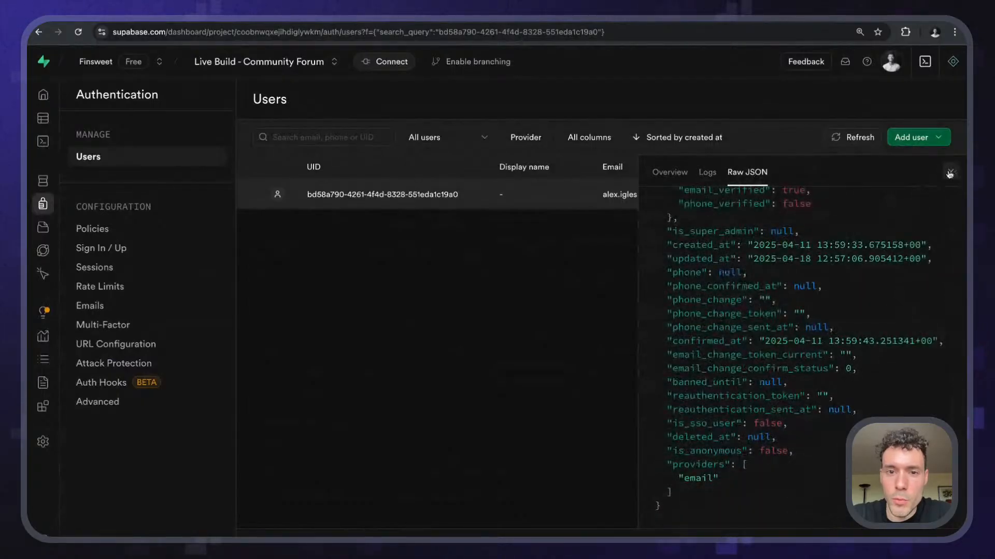
{"action": "left_click", "coordinate": [950, 172]}
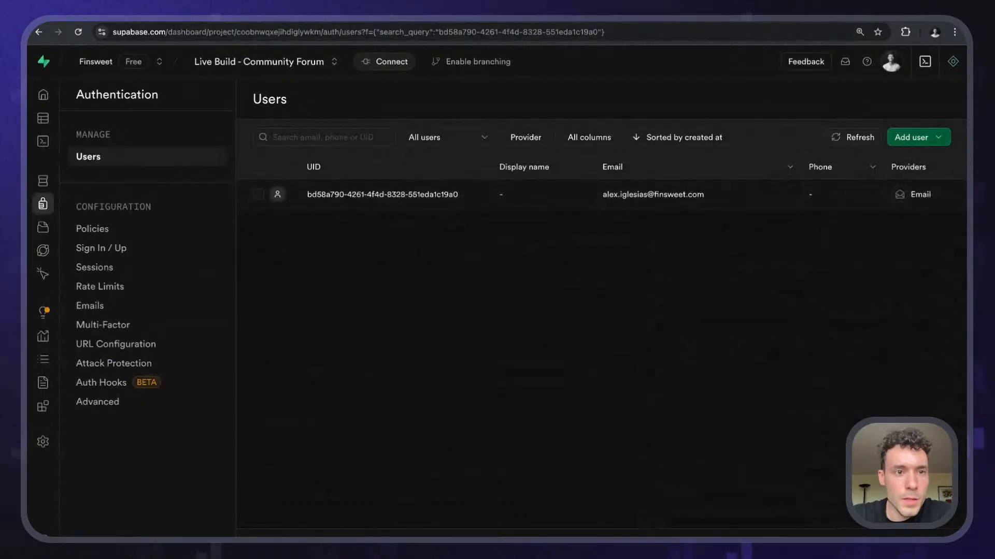
{"action": "key", "text": "ctrl+Tab"}
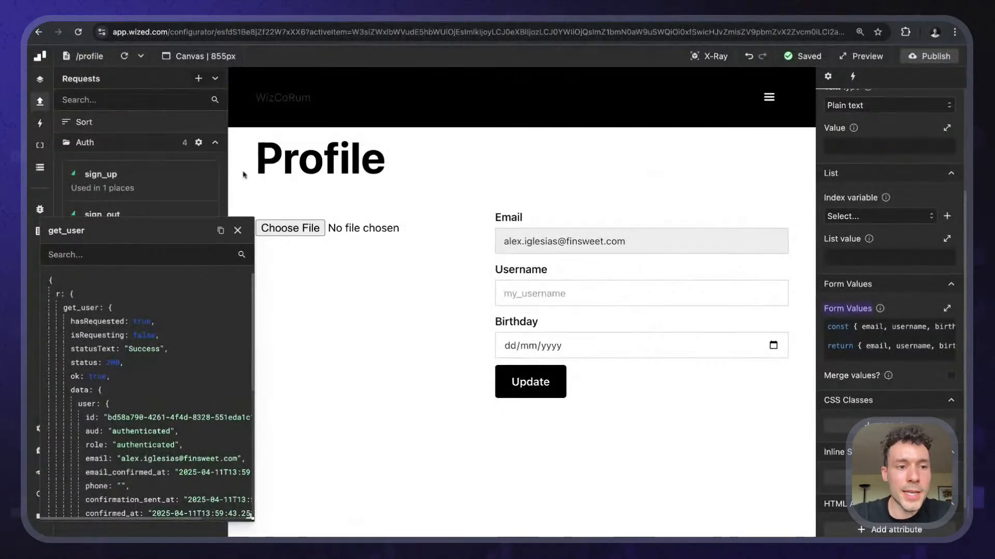
- Close the get_user response and create a new request named update_user
{"action": "left_click", "coordinate": [237, 230]}
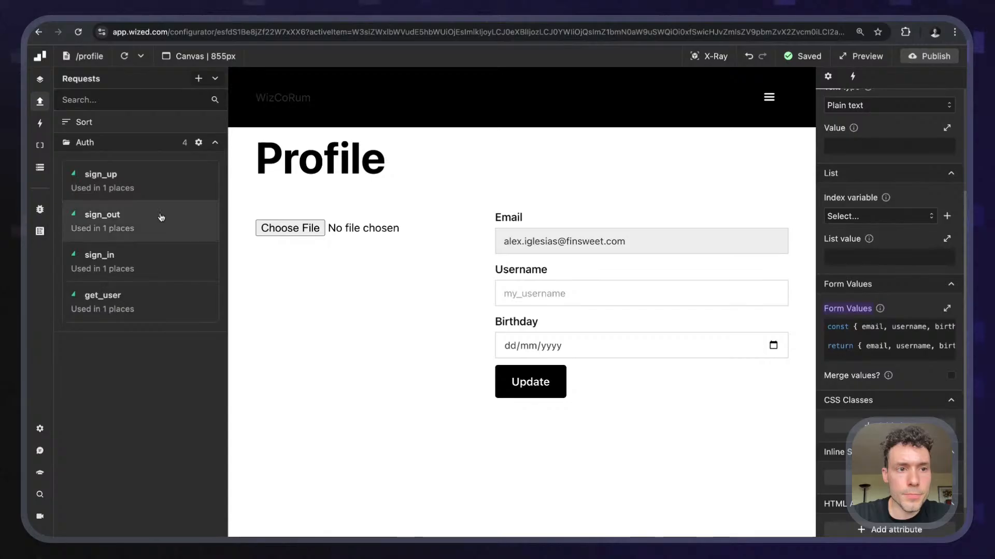
{"action": "left_click", "coordinate": [199, 80]}
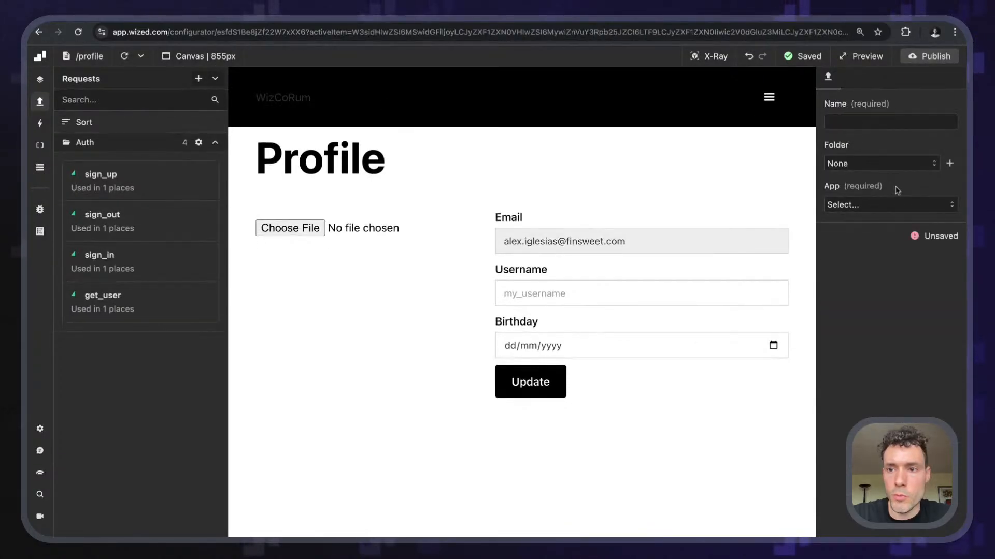
{"action": "left_click", "coordinate": [852, 123]}
{"action": "type", "text": "upd"}
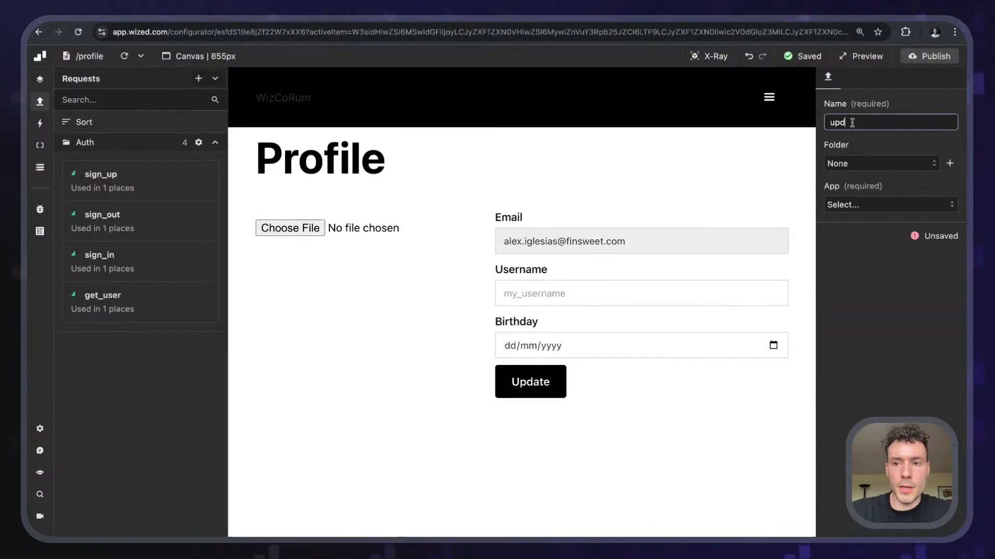
{"action": "type", "text": "ate_user"}
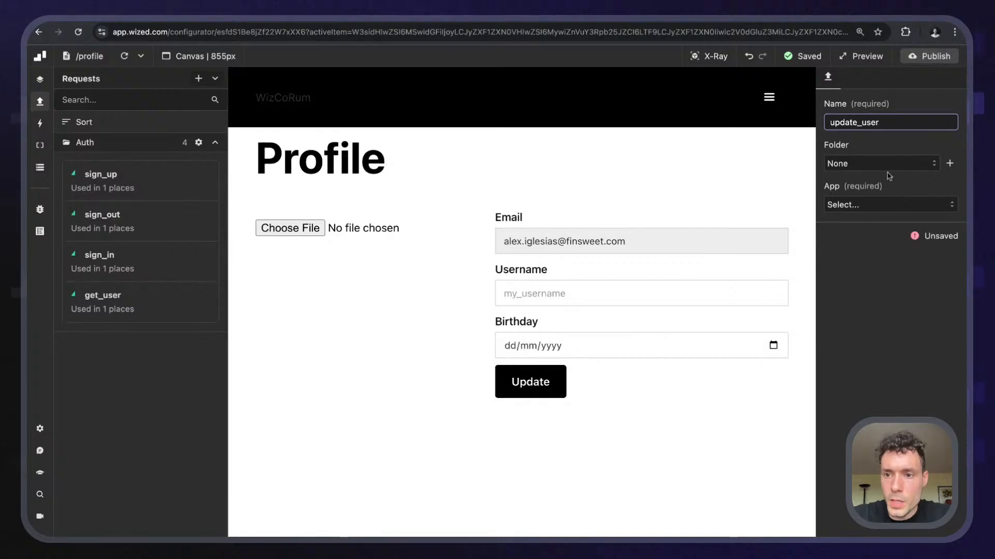
- Connect update_user to Supabase with the Update user method and add one User Metadata entry
{"action": "left_click", "coordinate": [879, 206]}
{"action": "left_click", "coordinate": [865, 228]}
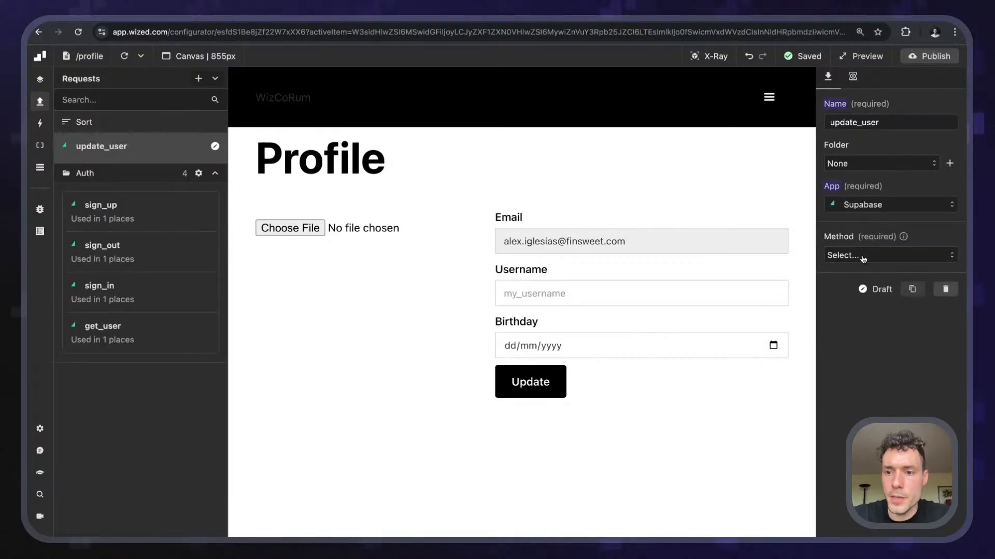
{"action": "left_click", "coordinate": [884, 255]}
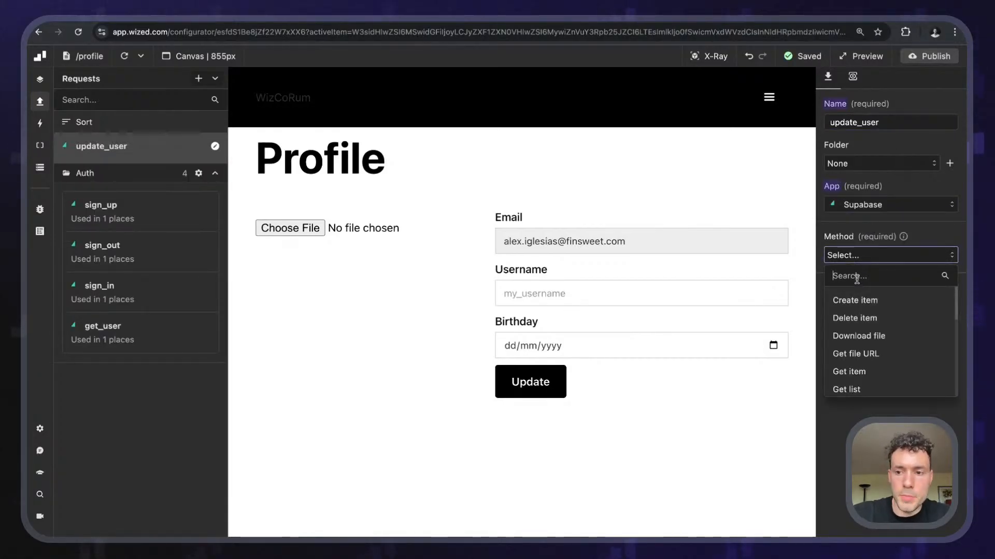
{"action": "type", "text": "upda"}
{"action": "left_click", "coordinate": [874, 319]}
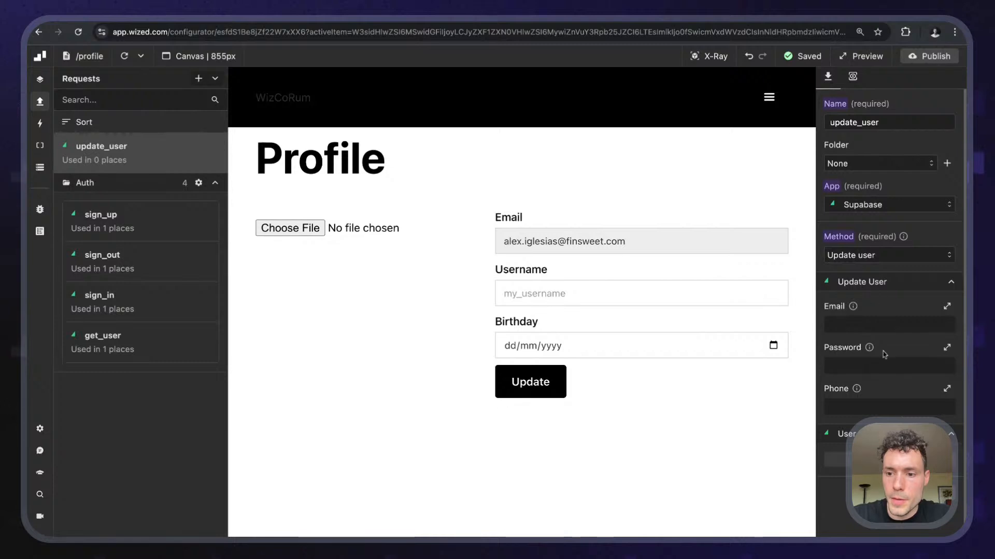
{"action": "scroll", "coordinate": [881, 362], "scroll_direction": "down", "scroll_amount": 1}
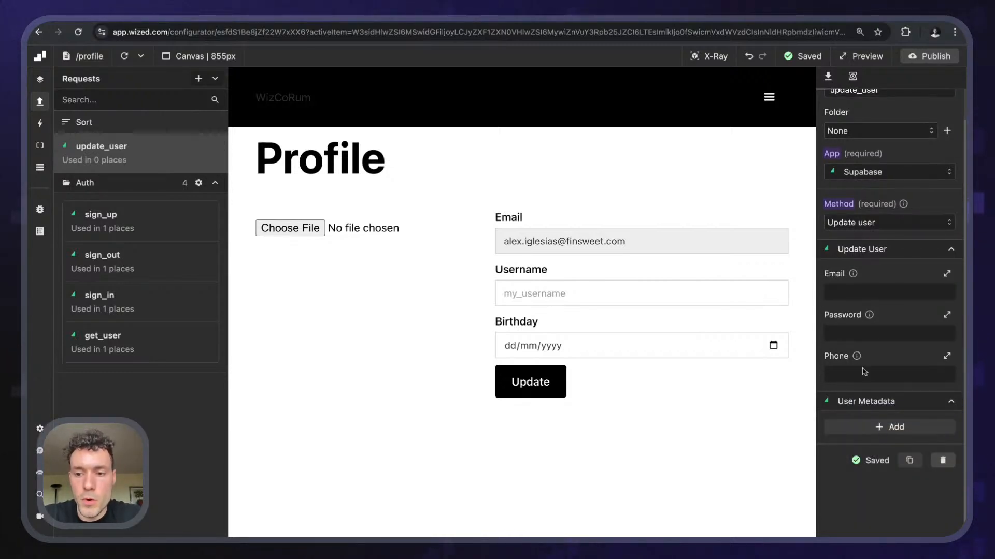
{"action": "left_click", "coordinate": [867, 434]}
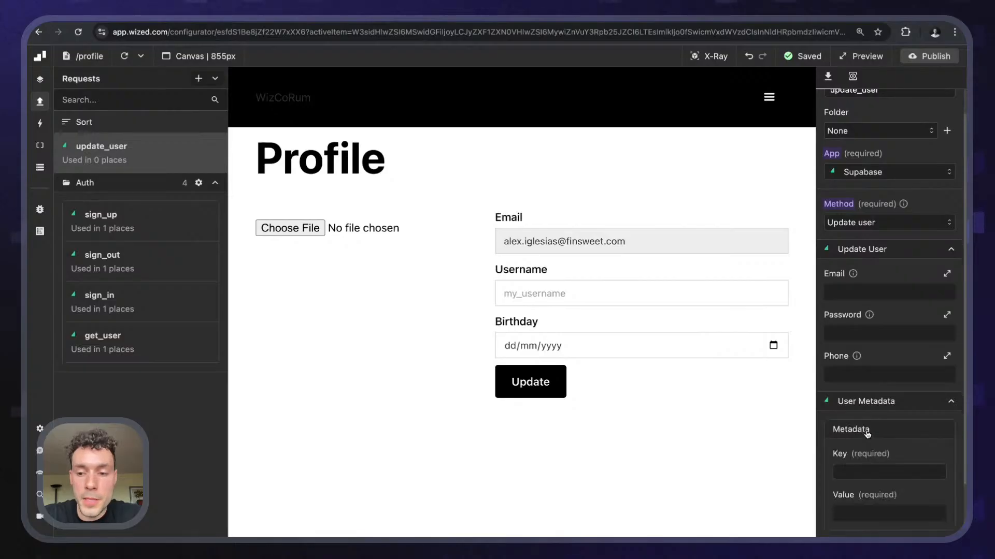
{"action": "mouse_move", "coordinate": [896, 333]}
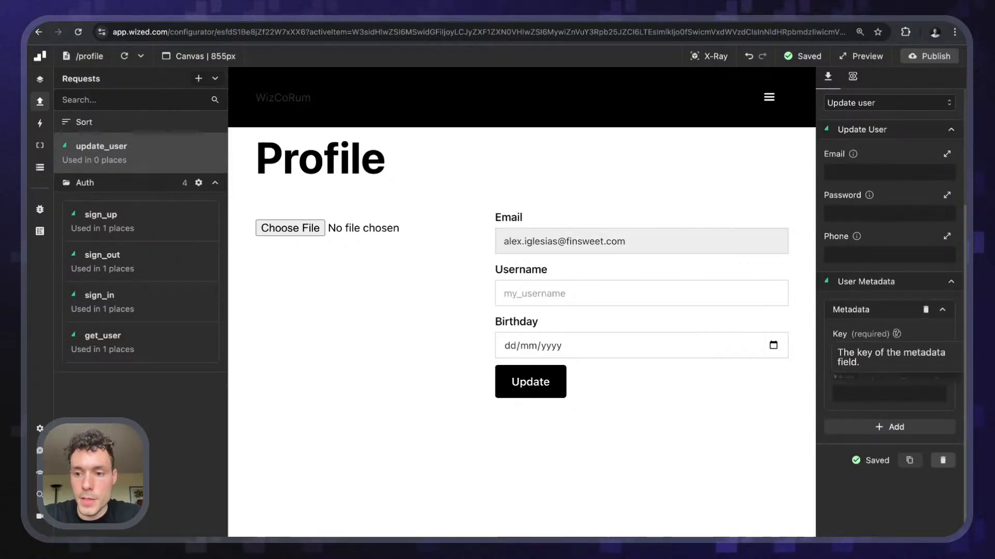
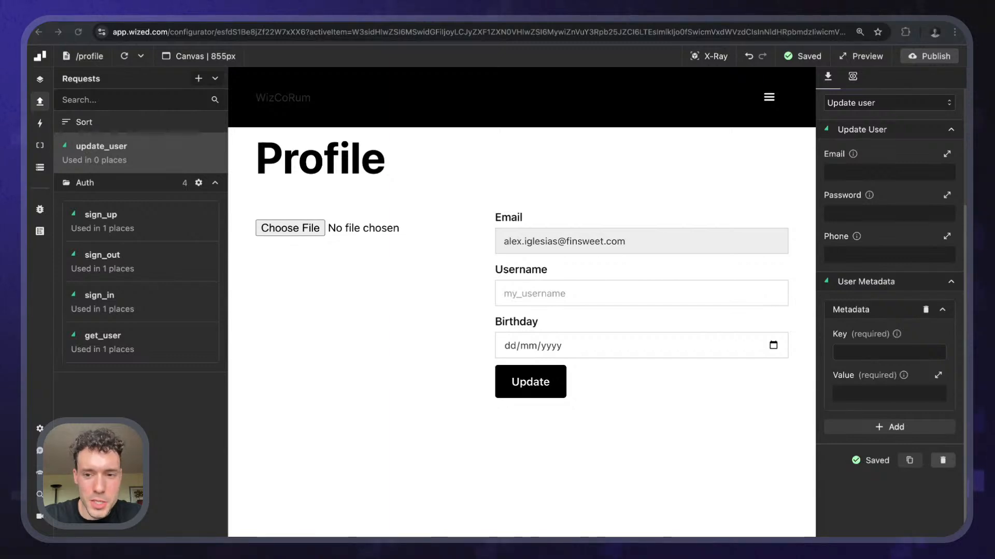
- Enter metadata key 'username' with a function value of return "alex"
{"action": "left_click", "coordinate": [862, 353]}
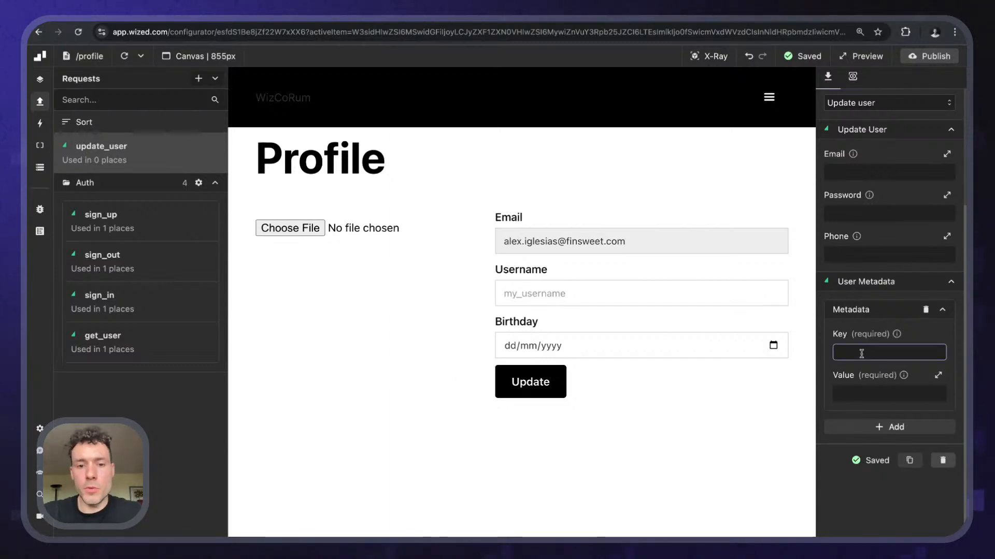
{"action": "type", "text": "username"}
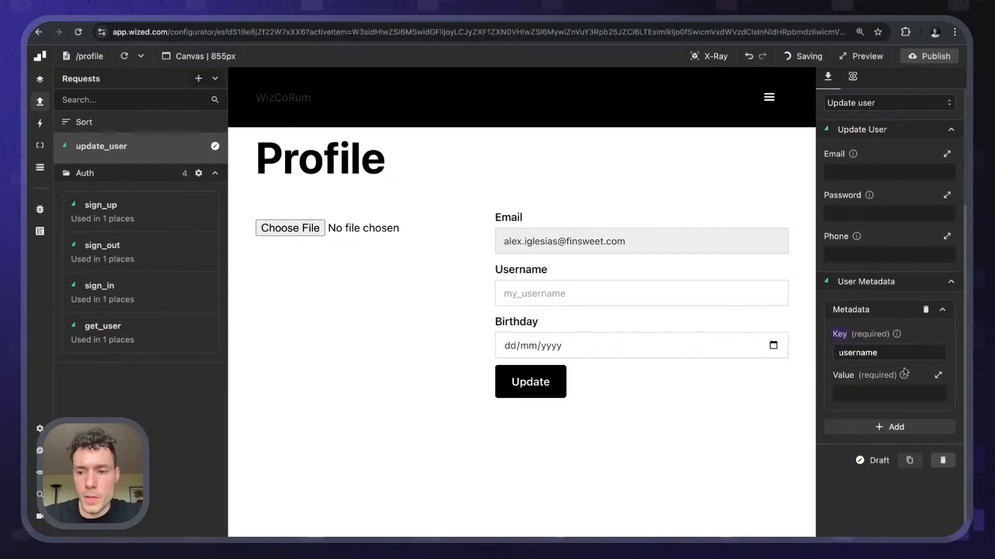
{"action": "left_click", "coordinate": [889, 393]}
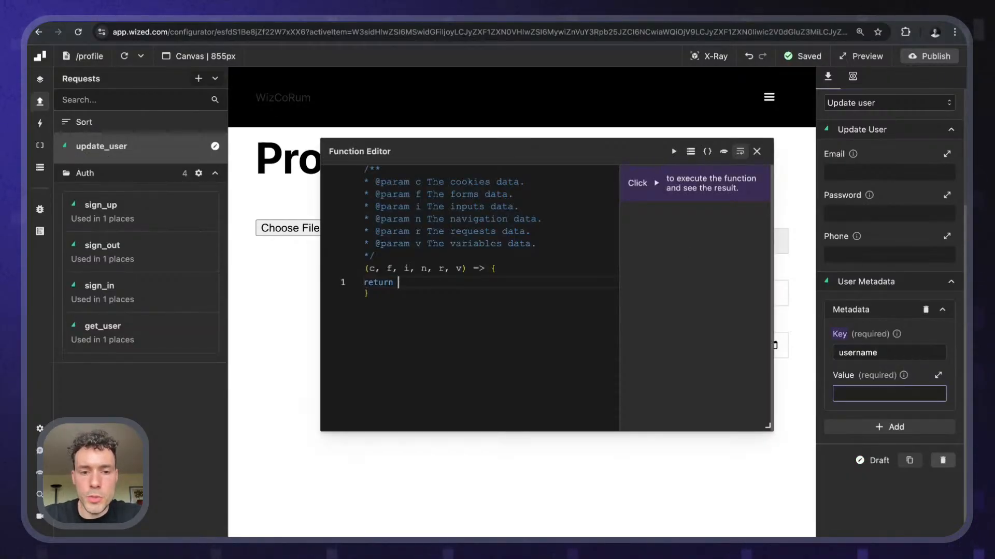
{"action": "type", "text": "\"alex"}
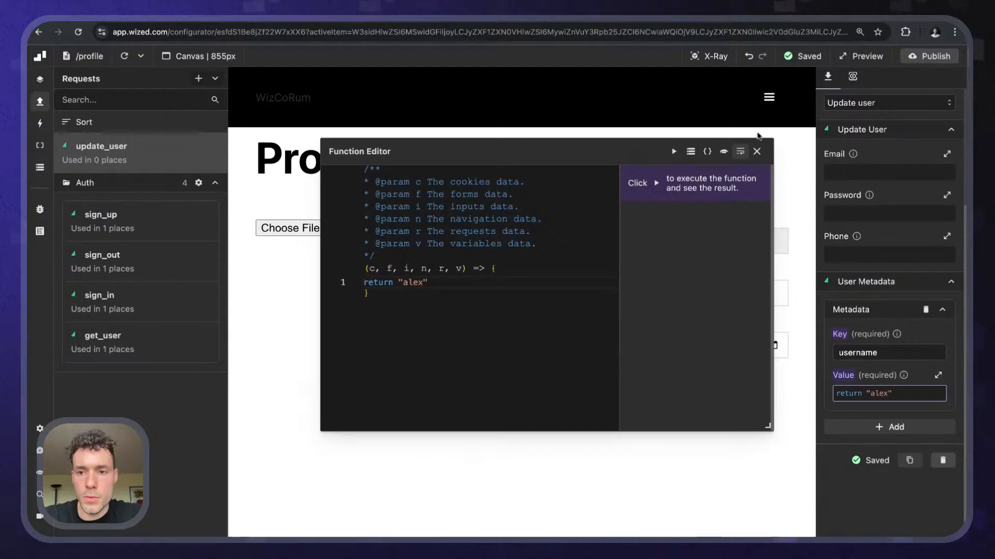
{"action": "left_click", "coordinate": [757, 151]}
{"action": "scroll", "coordinate": [842, 215], "scroll_direction": "up", "scroll_amount": 3}
{"action": "scroll", "coordinate": [842, 215], "scroll_direction": "down", "scroll_amount": 1}
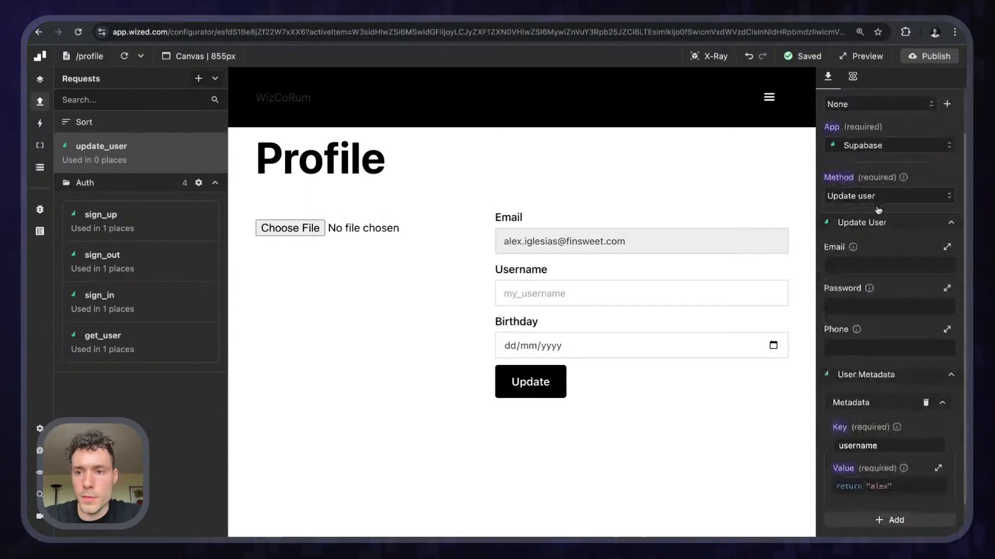
{"action": "left_click", "coordinate": [852, 76]}
- Run update_user and inspect its JSON response showing username alex in the metadata
{"action": "left_click", "coordinate": [937, 98]}
{"action": "left_click", "coordinate": [920, 98]}
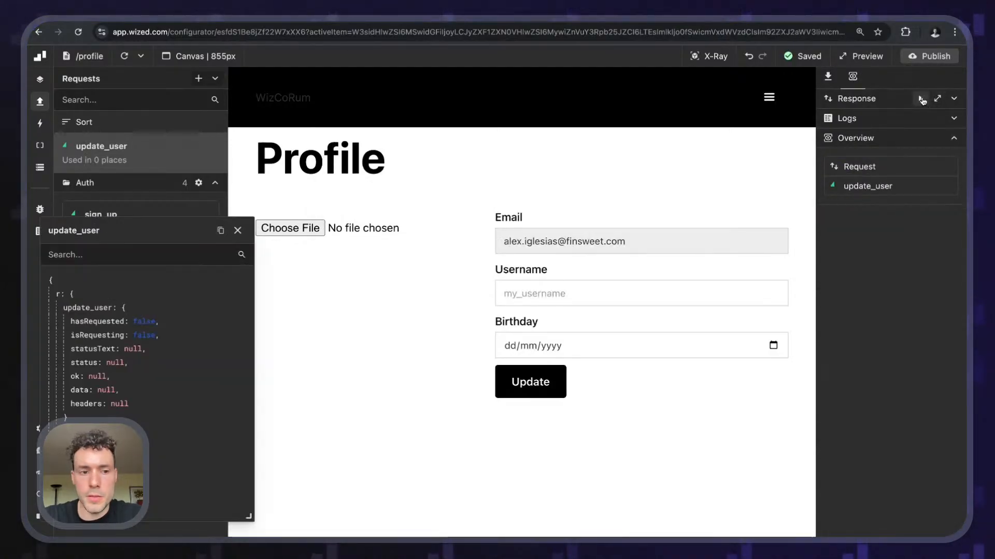
{"action": "left_click_drag", "start_coordinate": [164, 219], "coordinate": [284, 98]}
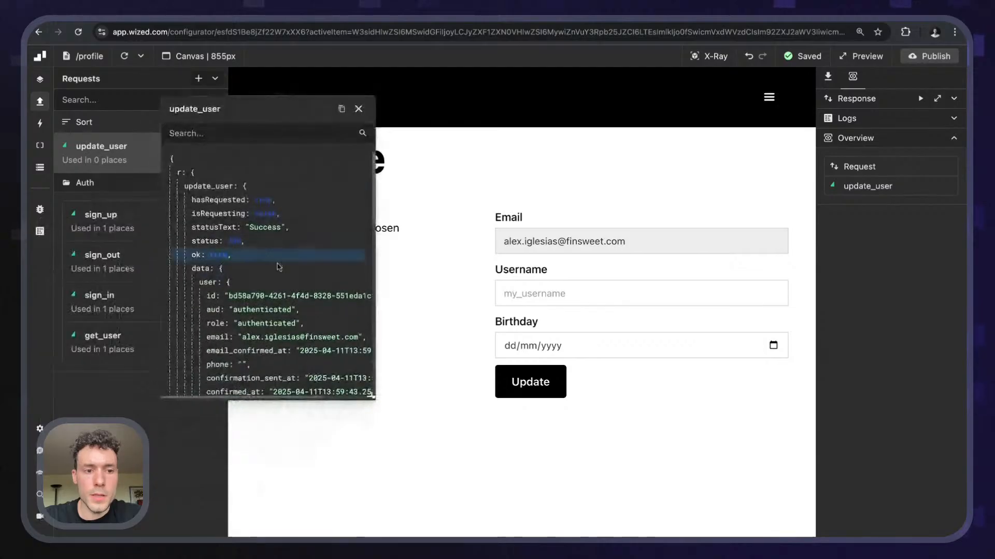
{"action": "scroll", "coordinate": [279, 266], "scroll_direction": "down", "scroll_amount": 4}
{"action": "scroll", "coordinate": [279, 267], "scroll_direction": "down", "scroll_amount": 10}
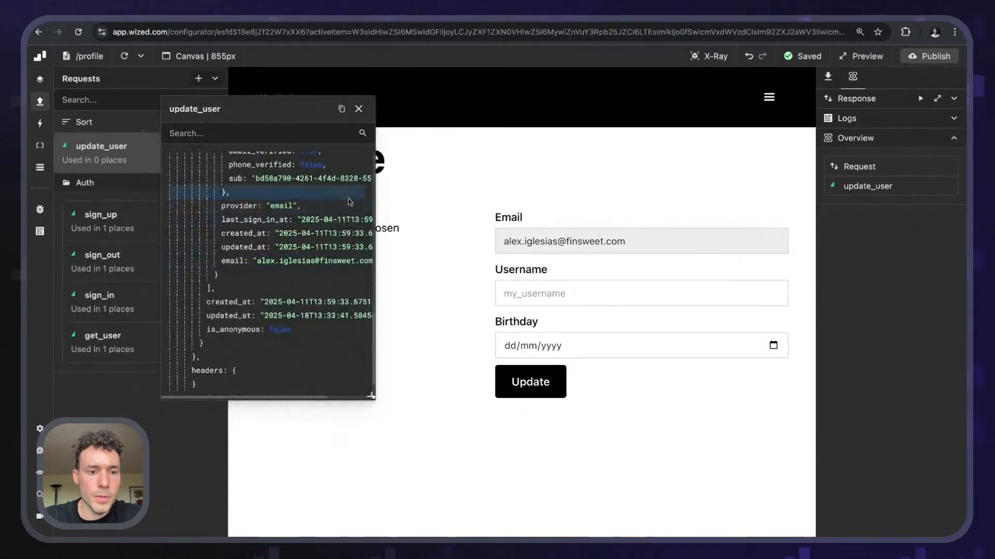
{"action": "scroll", "coordinate": [282, 276], "scroll_direction": "up", "scroll_amount": 5}
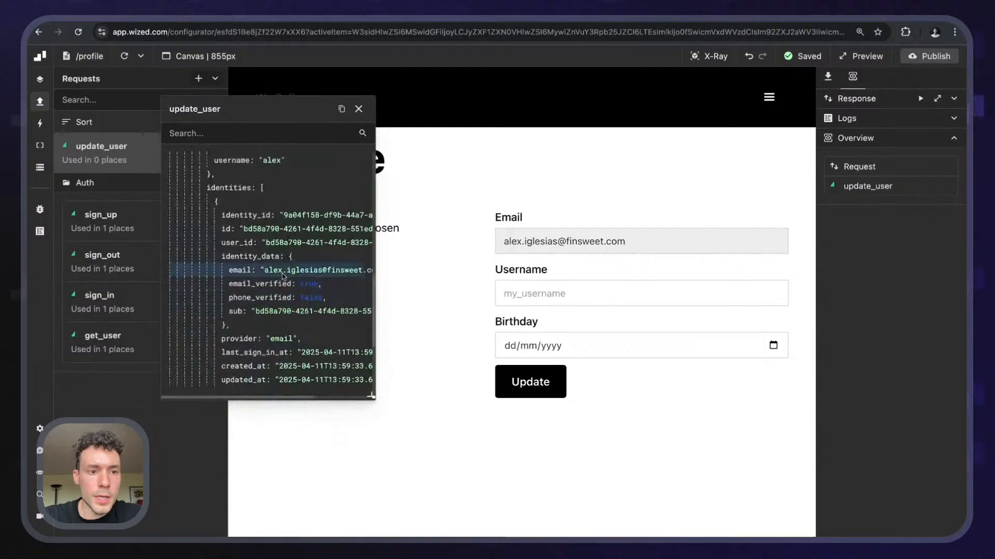
{"action": "scroll", "coordinate": [218, 274], "scroll_direction": "up", "scroll_amount": 3}
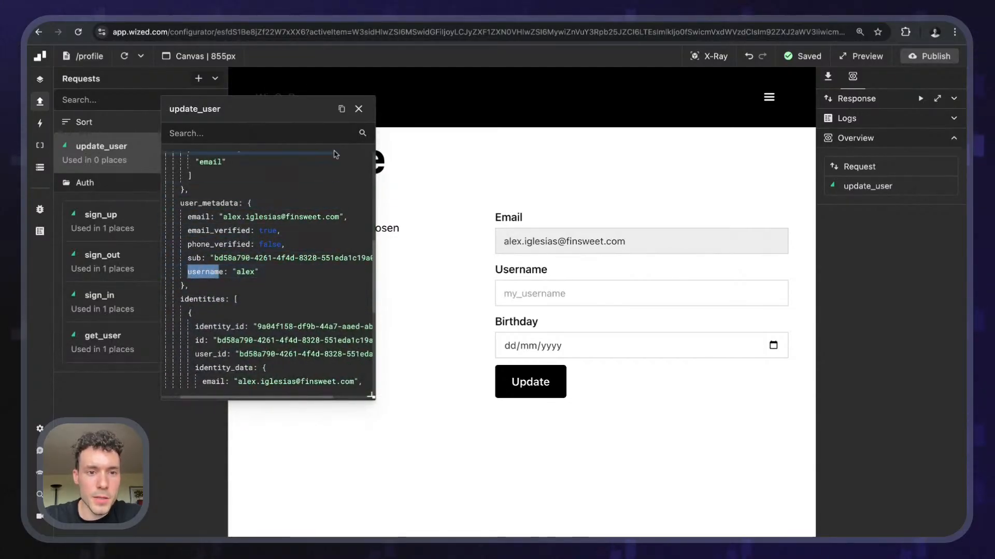
{"action": "left_click", "coordinate": [359, 108]}
- Reload the page preview and check that the Username field shows alex
{"action": "left_click", "coordinate": [125, 56]}
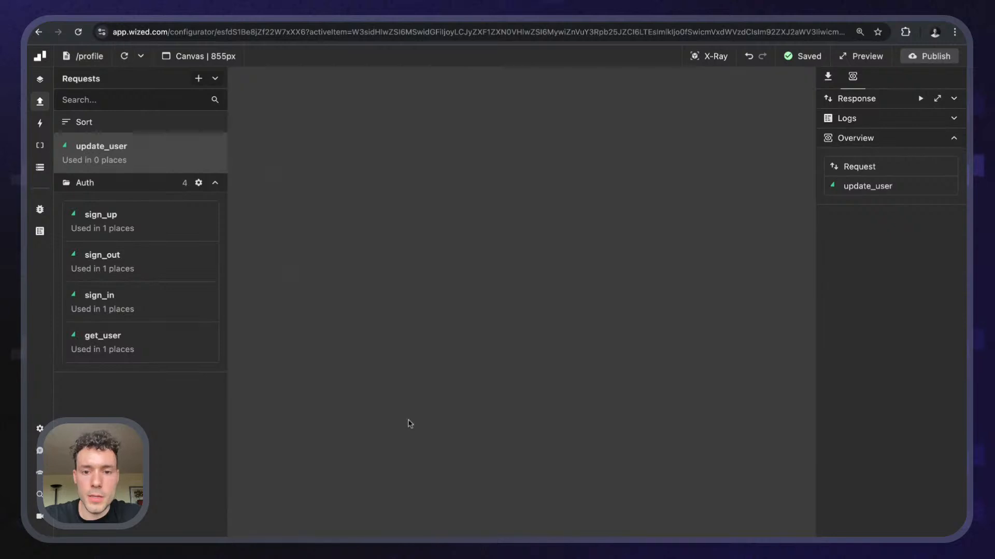
{"action": "left_click", "coordinate": [540, 296]}
{"action": "left_click", "coordinate": [467, 299]}
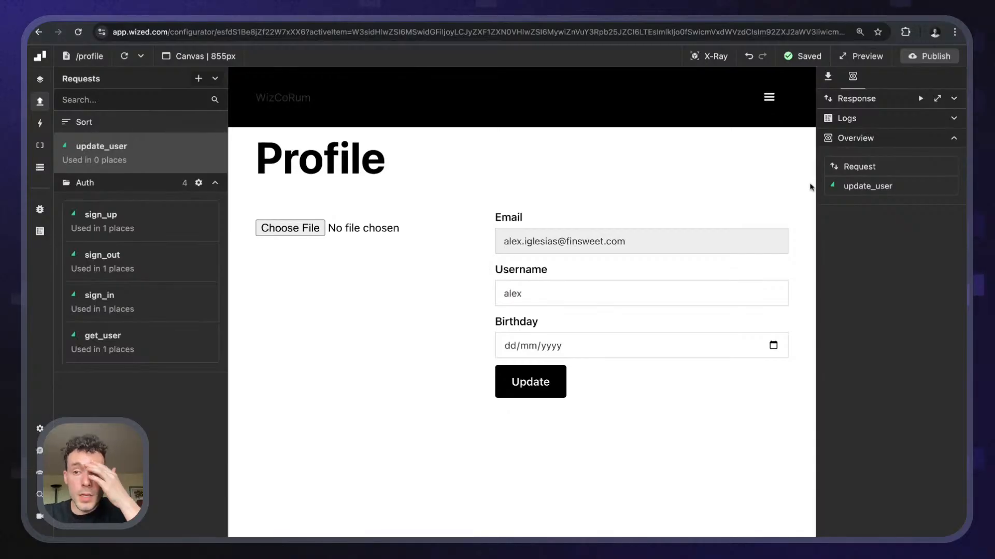
- Move the update_user request into the Auth folder
{"action": "left_click", "coordinate": [829, 77]}
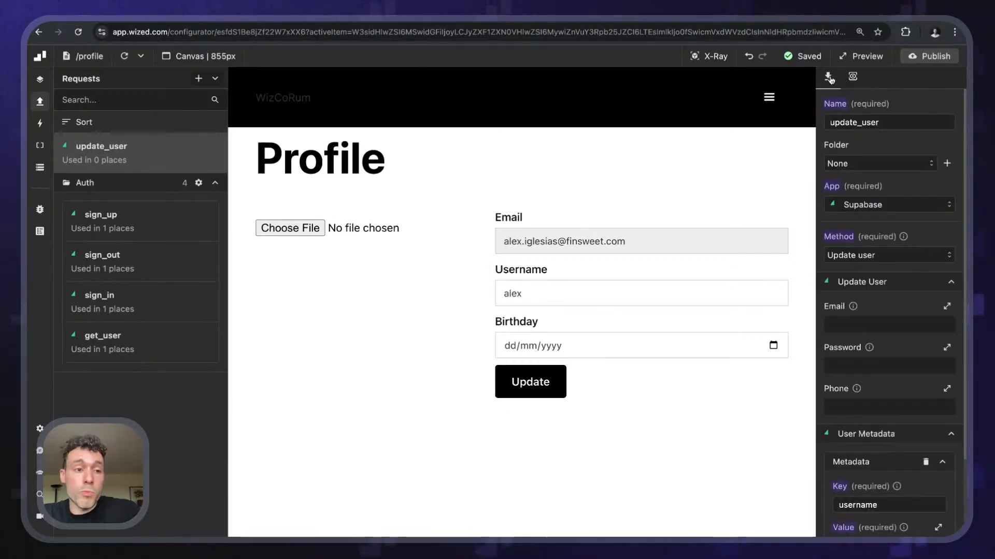
{"action": "left_click", "coordinate": [896, 163]}
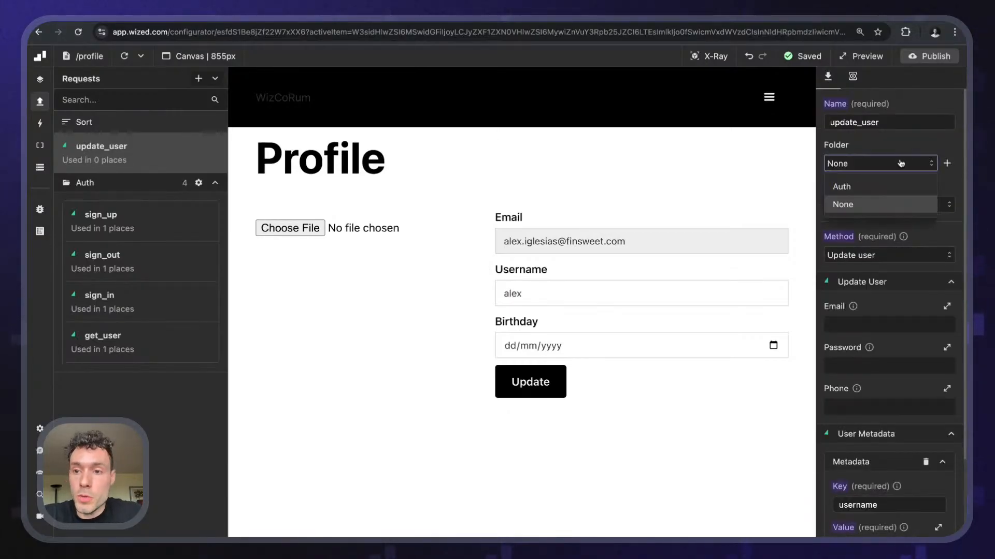
{"action": "left_click", "coordinate": [883, 190]}
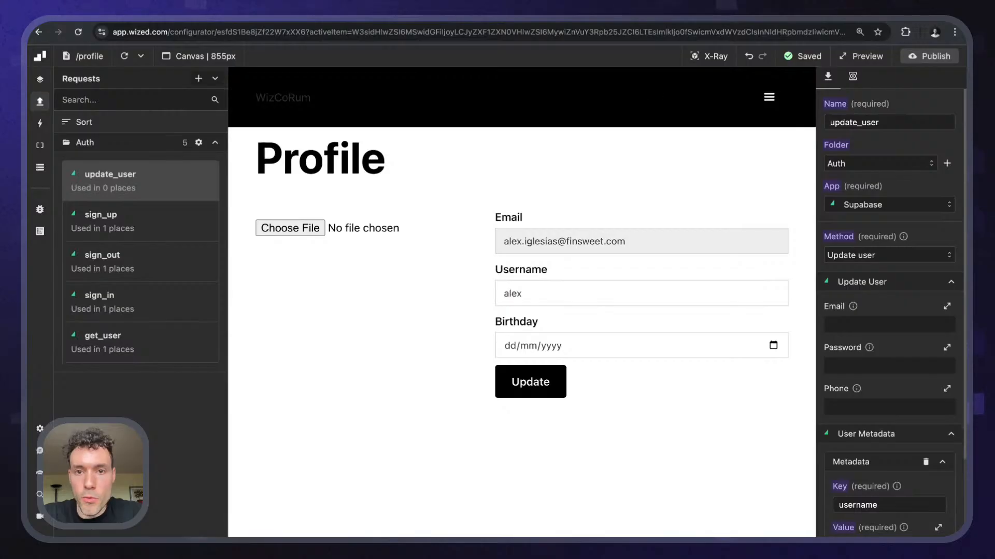
{"action": "left_click", "coordinate": [709, 56]}
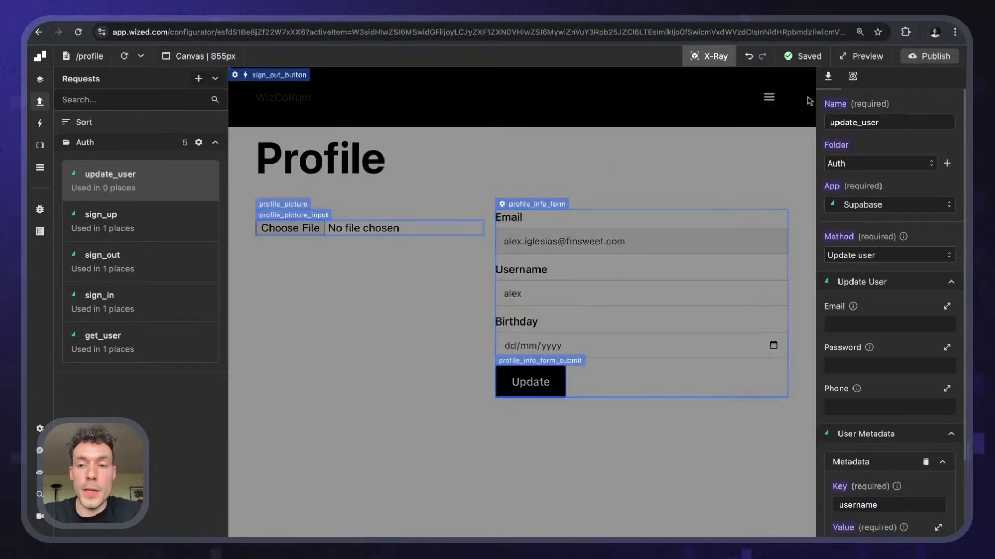
{"action": "left_click", "coordinate": [704, 55]}
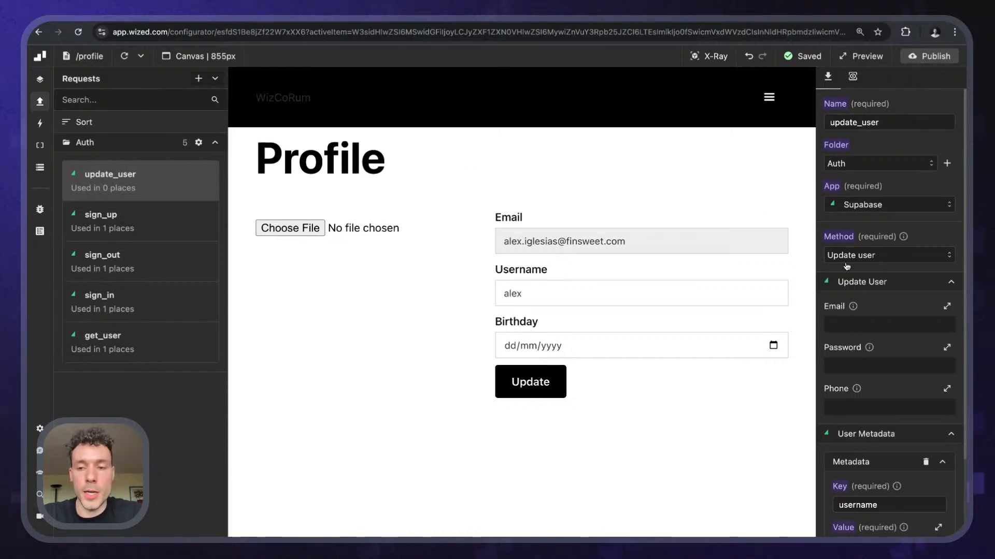
- Change the username value to return f.profile_info_form.username instead of "alex"
{"action": "scroll", "coordinate": [852, 277], "scroll_direction": "down", "scroll_amount": 1}
{"action": "scroll", "coordinate": [852, 277], "scroll_direction": "down", "scroll_amount": 3}
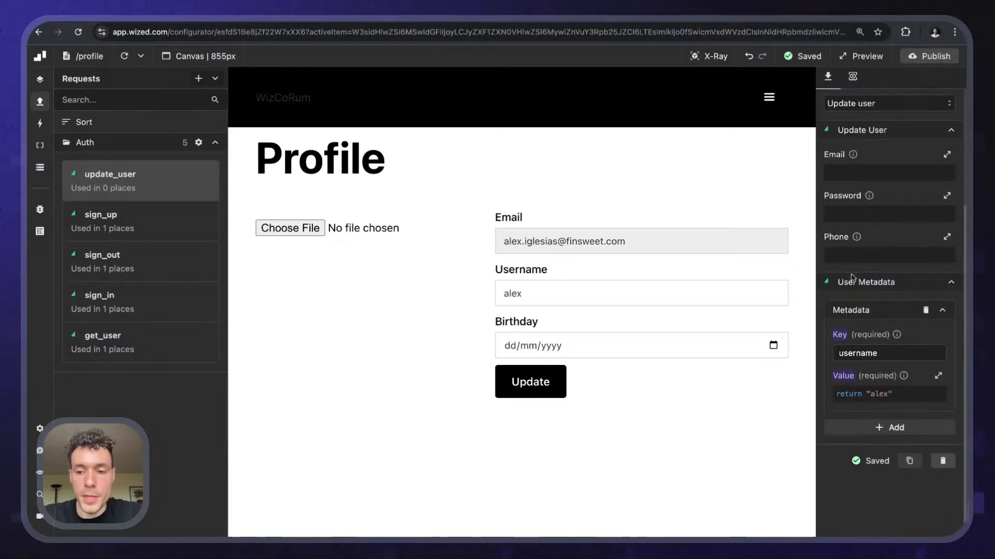
{"action": "left_click", "coordinate": [881, 393]}
{"action": "key", "text": "BackSpace"}
{"action": "key", "text": "BackSpace"}
{"action": "key", "text": "BackSpace"}
{"action": "key", "text": "BackSpace"}
{"action": "key", "text": "BackSpace"}
{"action": "key", "text": "BackSpace"}
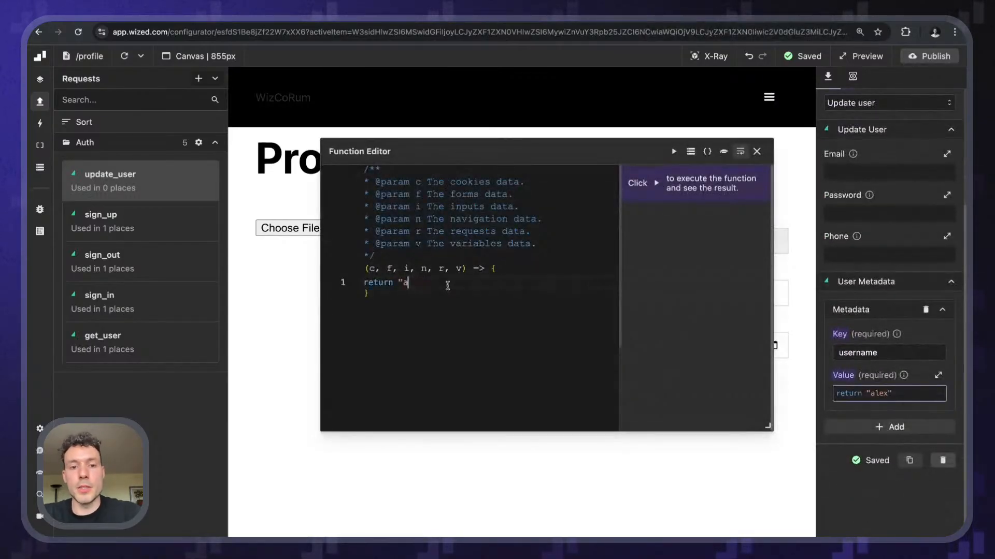
{"action": "type", "text": "f.profile_info_form."}
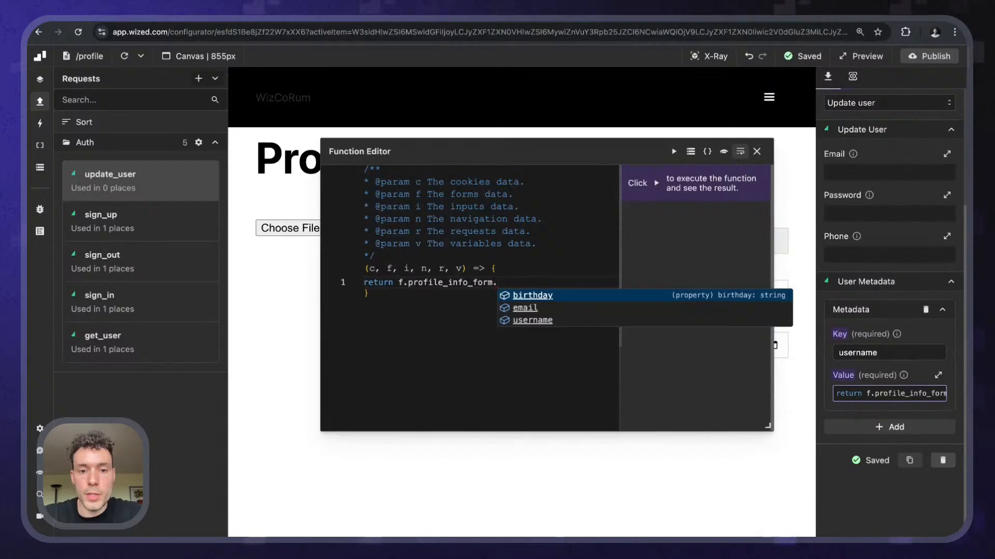
{"action": "key", "text": "Up"}
{"action": "key", "text": "Down"}
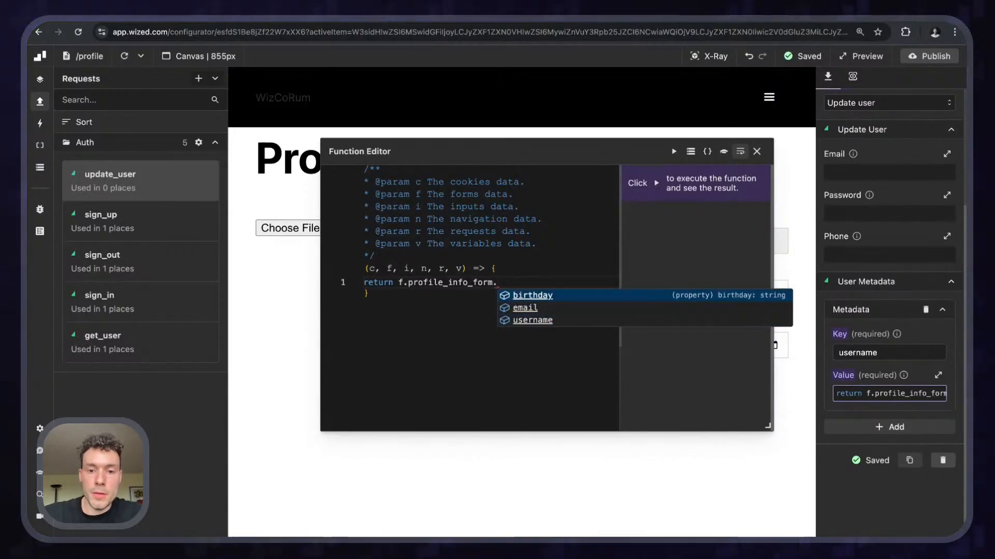
{"action": "key", "text": "Up"}
{"action": "key", "text": "Return"}
{"action": "left_click", "coordinate": [757, 151]}
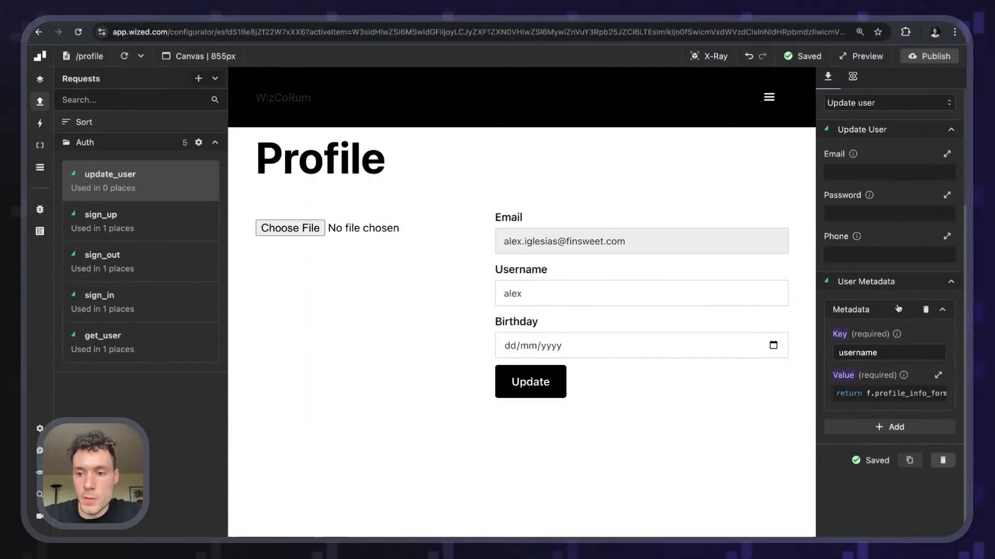
- Add a second metadata entry with the key 'birthday'
{"action": "left_click", "coordinate": [885, 428]}
{"action": "left_click", "coordinate": [864, 474]}
{"action": "type", "text": "bir"}
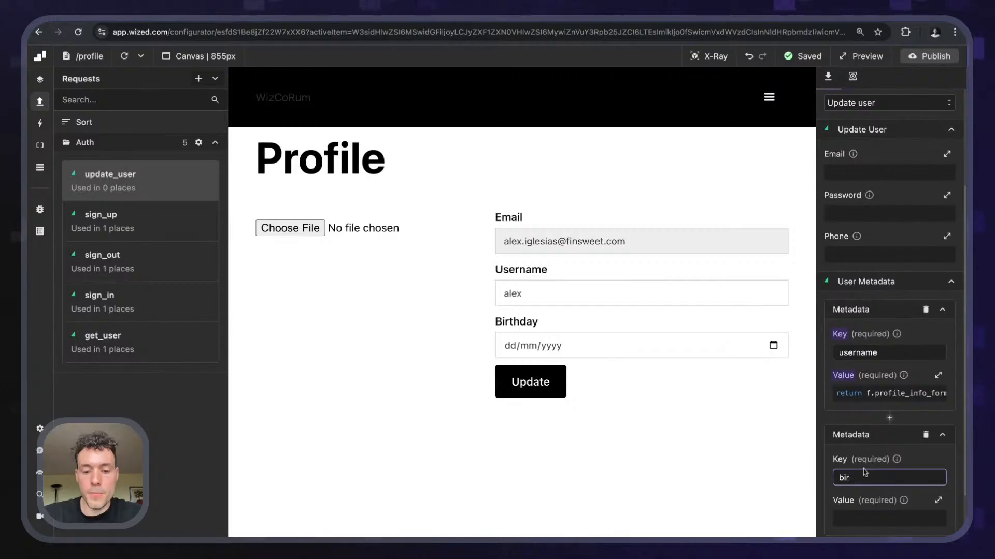
{"action": "type", "text": "thday"}
{"action": "scroll", "coordinate": [875, 464], "scroll_direction": "down", "scroll_amount": 2}
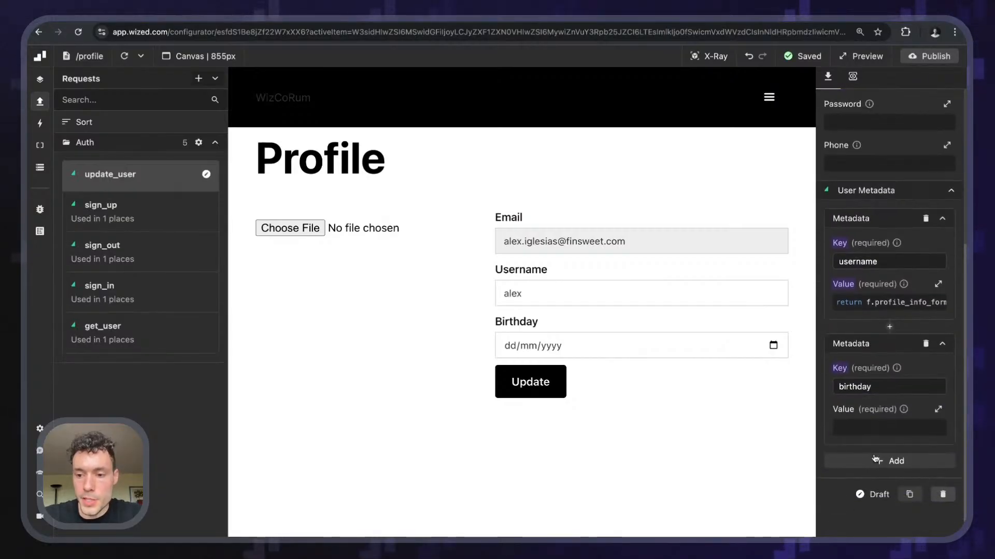
- Set the birthday value to return f.profile_info_form.birthday
{"action": "left_click", "coordinate": [875, 428]}
{"action": "type", "text": "r."}
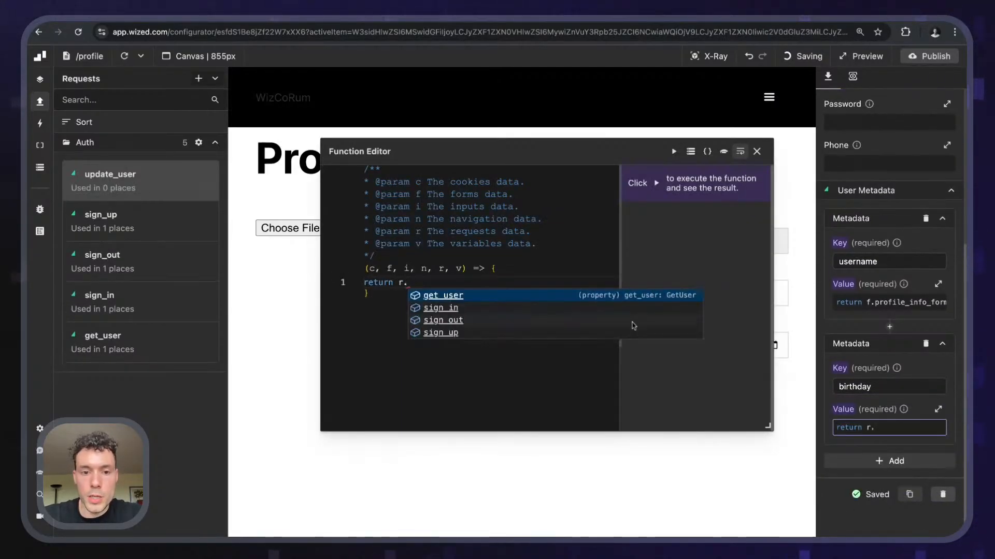
{"action": "key", "text": "Tab"}
{"action": "type", "text": "."}
{"action": "key", "text": "Tab"}
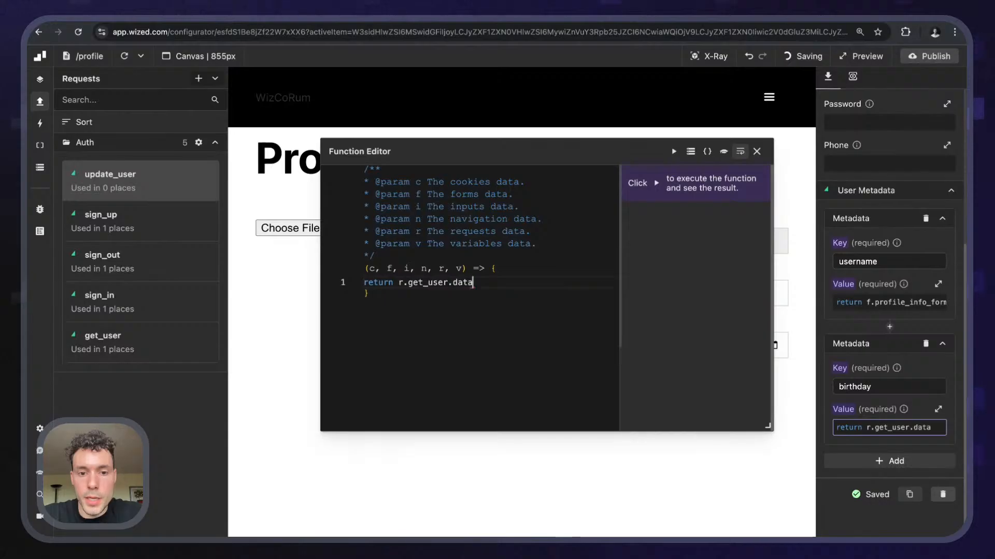
{"action": "key", "text": "alt+shift+Left"}
{"action": "key", "text": "alt+shift+Left"}
{"action": "key", "text": "alt+shift+Left"}
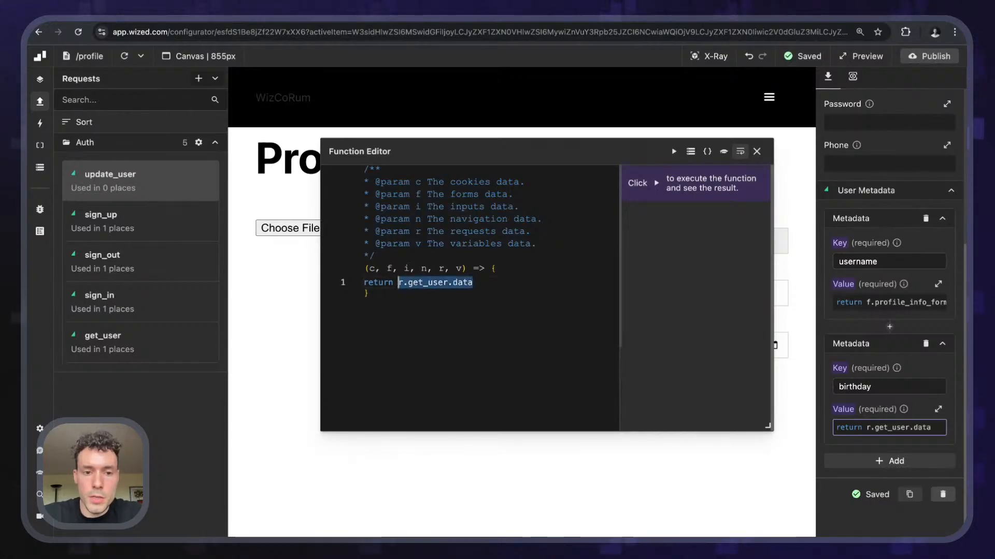
{"action": "type", "text": "f."}
{"action": "key", "text": "Tab"}
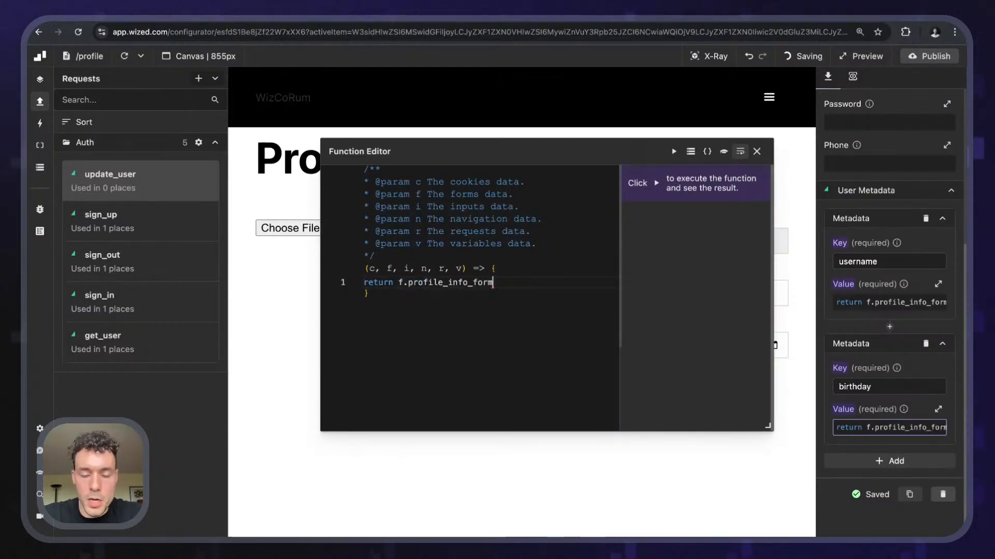
{"action": "type", "text": "."}
{"action": "key", "text": "Tab"}
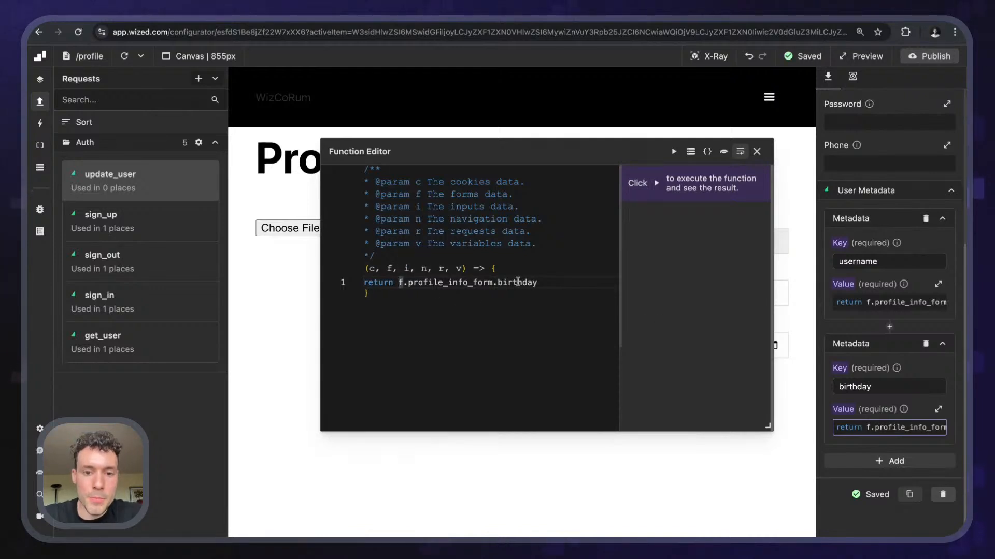
{"action": "double_click", "coordinate": [518, 282]}
{"action": "double_click", "coordinate": [425, 282]}
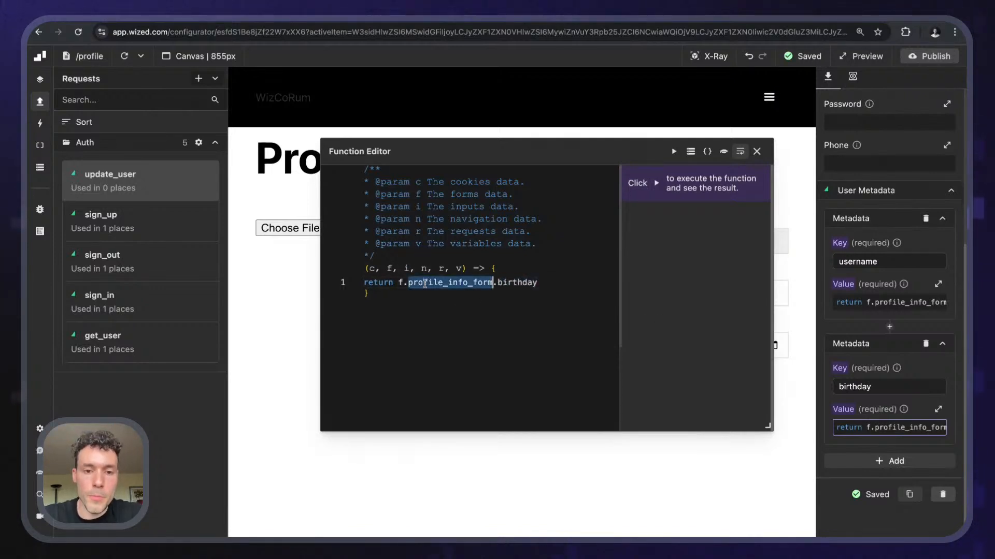
{"action": "left_click", "coordinate": [757, 152]}
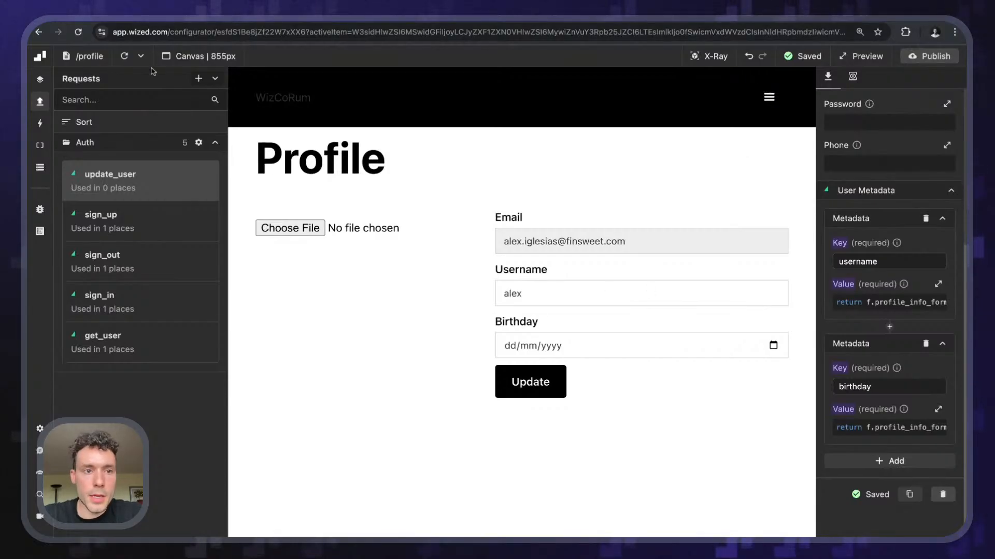
- Select profile_info_form and add a submit event with Prevent default enabled
{"action": "left_click", "coordinate": [700, 58]}
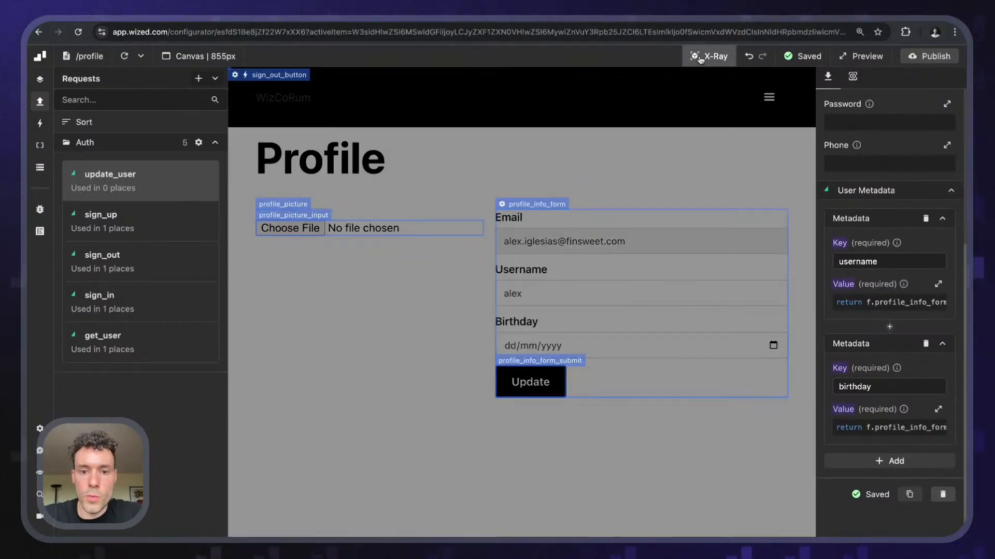
{"action": "left_click", "coordinate": [700, 58]}
{"action": "left_click", "coordinate": [701, 58]}
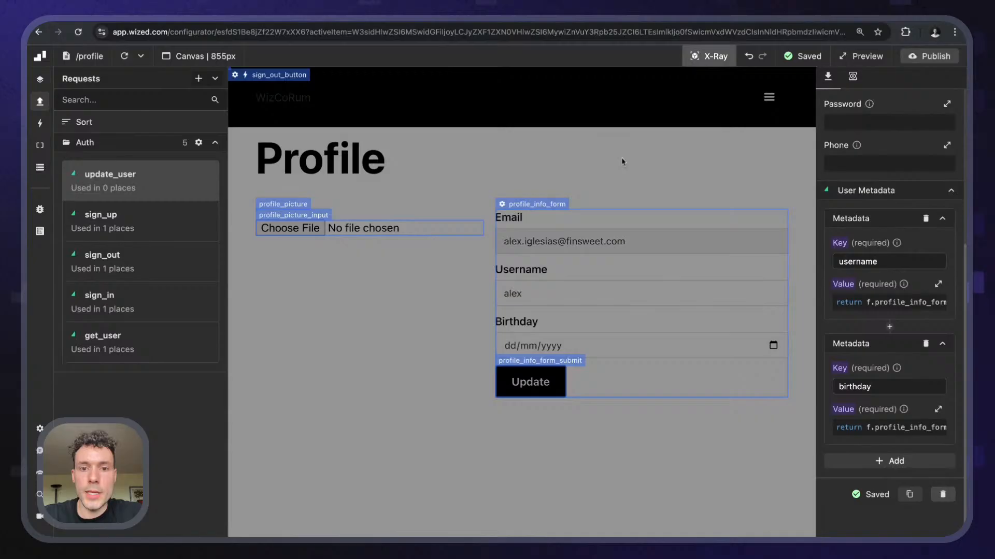
{"action": "left_click", "coordinate": [550, 206]}
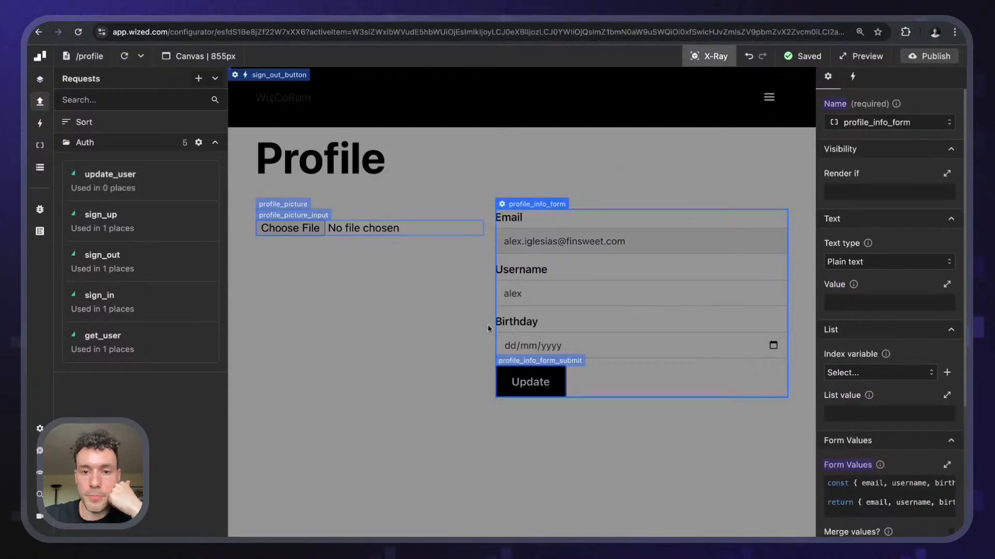
{"action": "left_click", "coordinate": [851, 79]}
{"action": "left_click", "coordinate": [907, 203]}
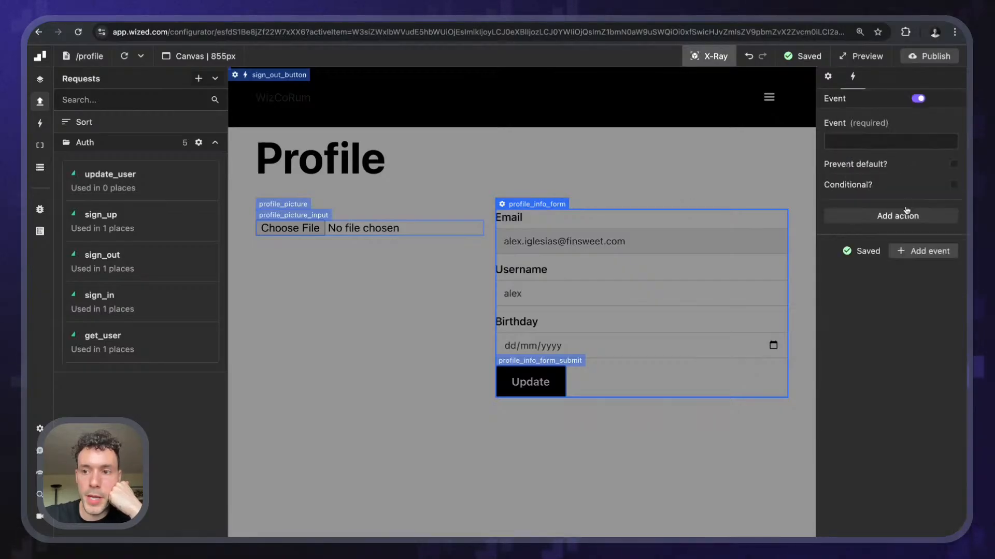
{"action": "left_click", "coordinate": [874, 134]}
{"action": "scroll", "coordinate": [853, 189], "scroll_direction": "down", "scroll_amount": 2}
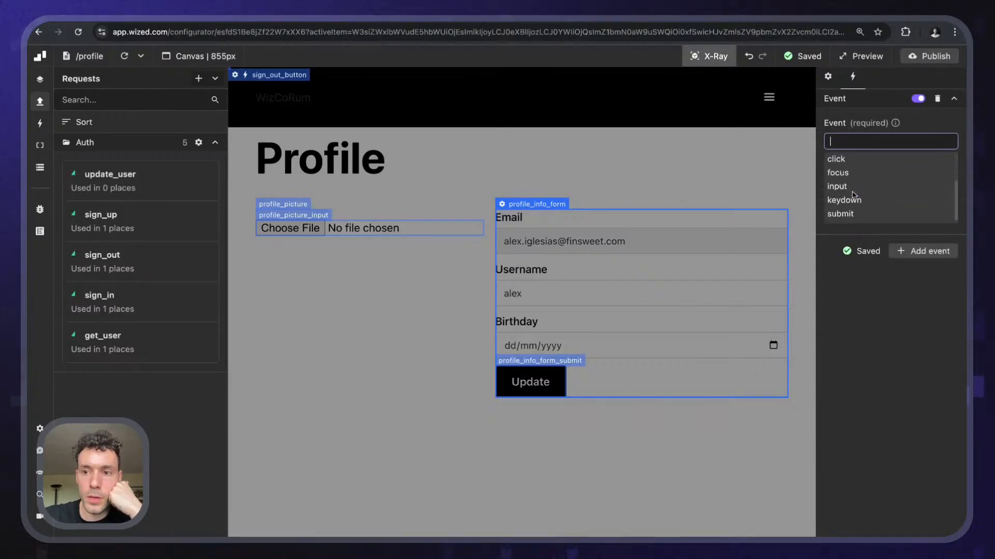
{"action": "left_click", "coordinate": [840, 214]}
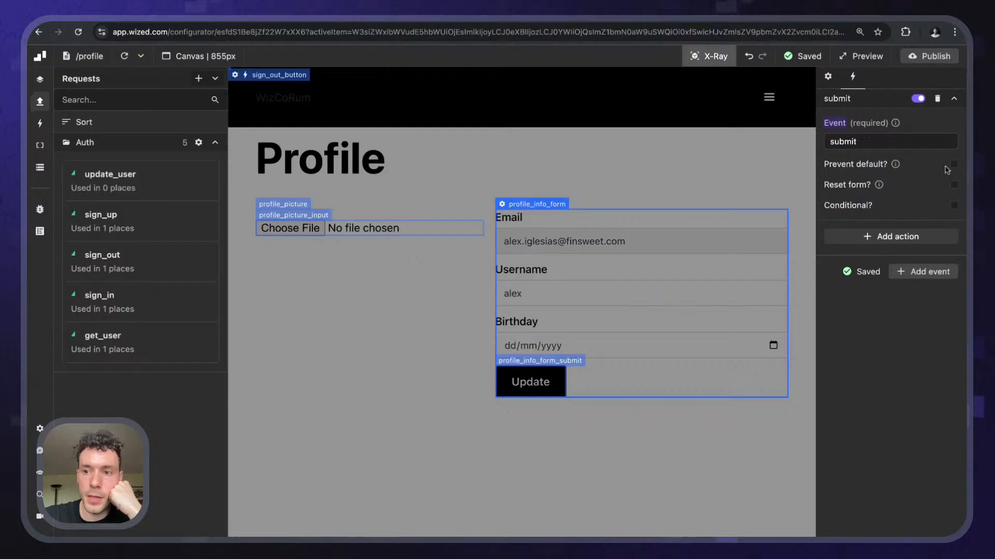
{"action": "left_click", "coordinate": [952, 164]}
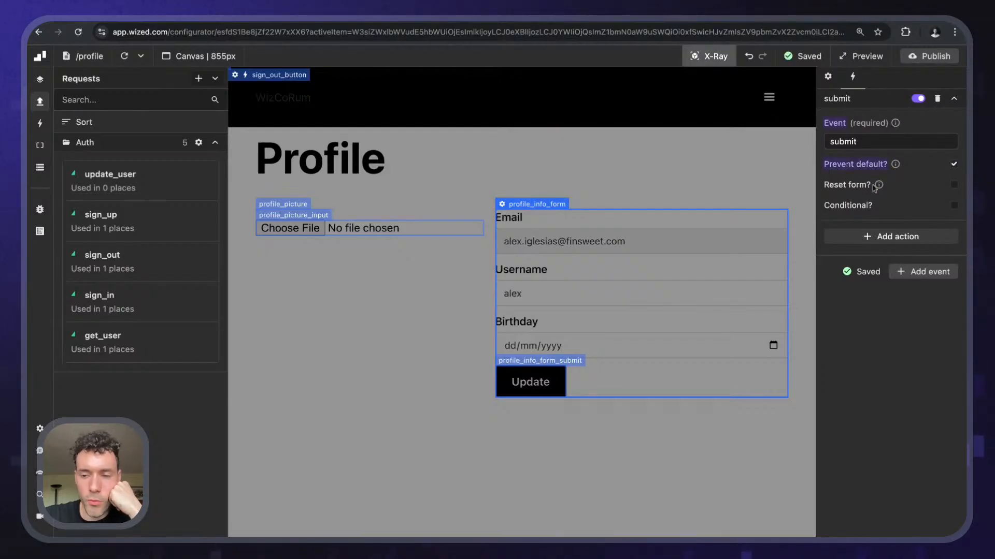
- Add a Perform request action that runs update_user
{"action": "left_click", "coordinate": [866, 237]}
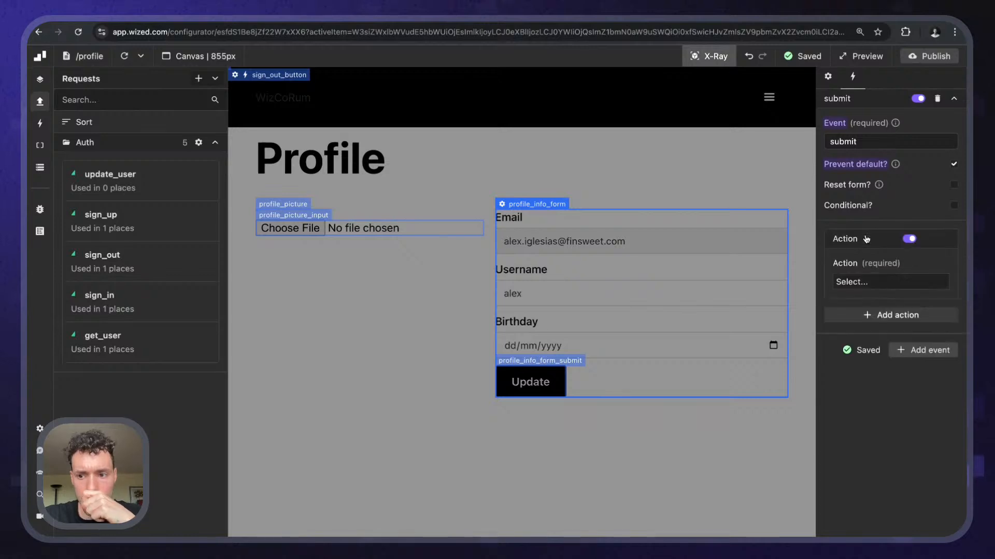
{"action": "left_click", "coordinate": [853, 281]}
{"action": "left_click", "coordinate": [862, 310]}
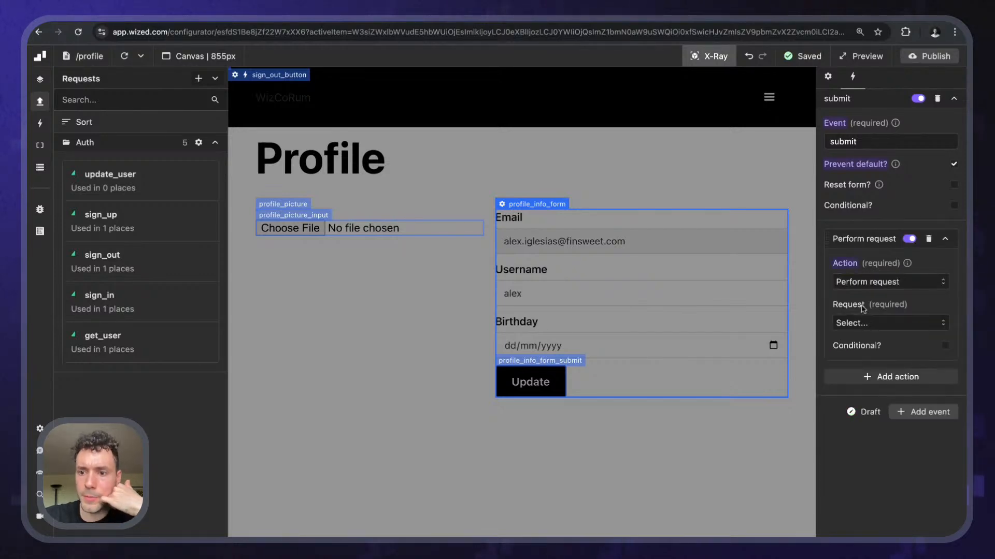
{"action": "left_click", "coordinate": [859, 323]}
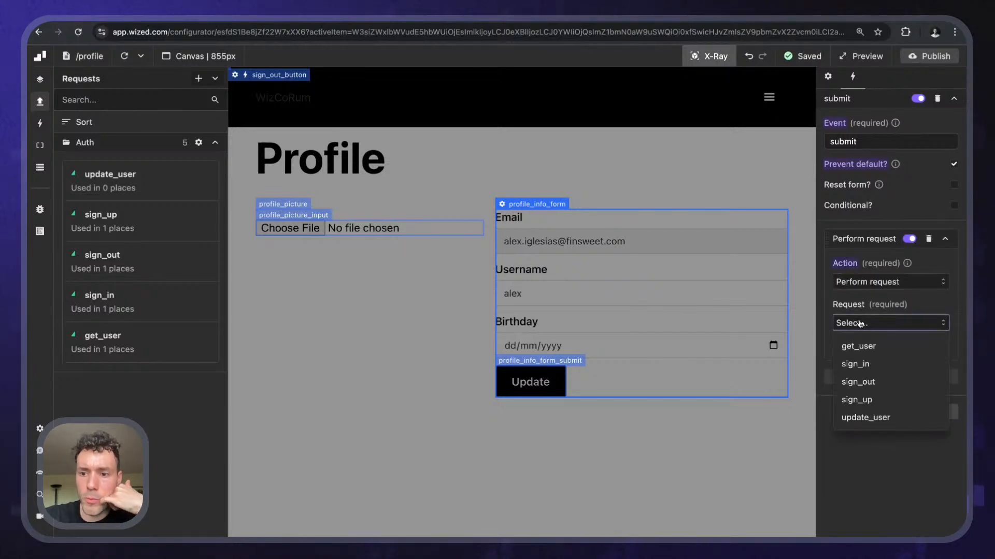
{"action": "left_click", "coordinate": [866, 414]}
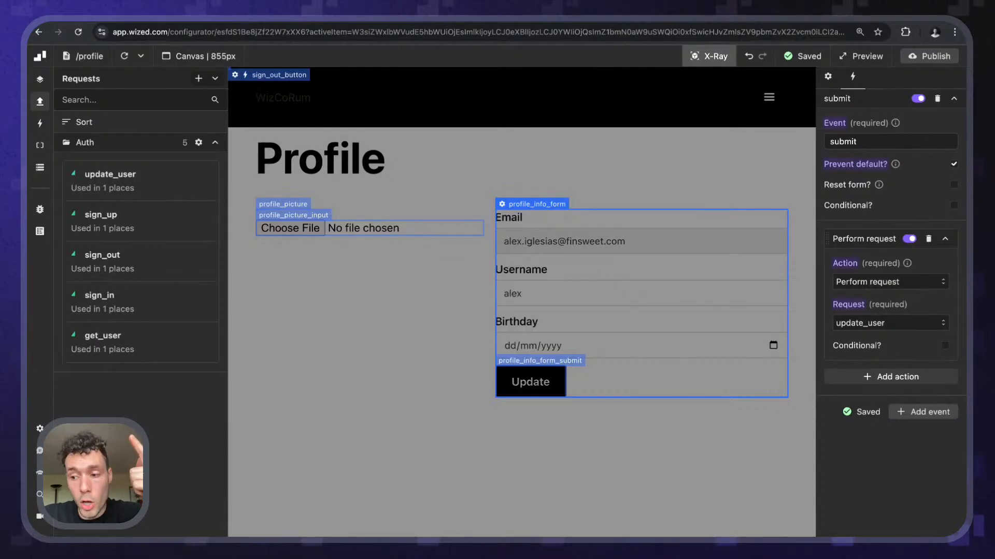
- Add a second Perform request action for get_user and make it conditional
{"action": "left_click", "coordinate": [872, 378]}
{"action": "scroll", "coordinate": [876, 394], "scroll_direction": "down", "scroll_amount": 1}
{"action": "left_click", "coordinate": [875, 393]}
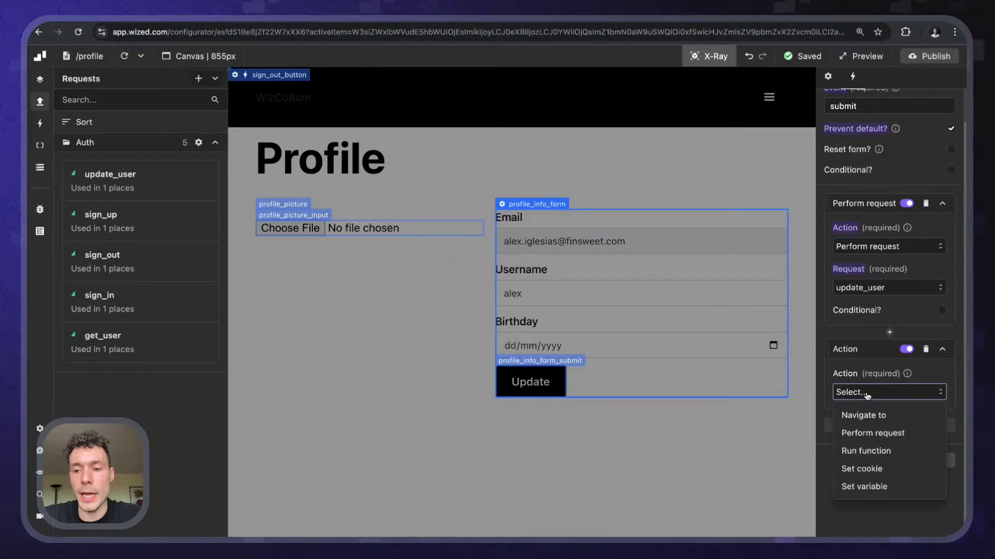
{"action": "left_click", "coordinate": [877, 433]}
{"action": "left_click", "coordinate": [875, 433]}
{"action": "left_click", "coordinate": [855, 456]}
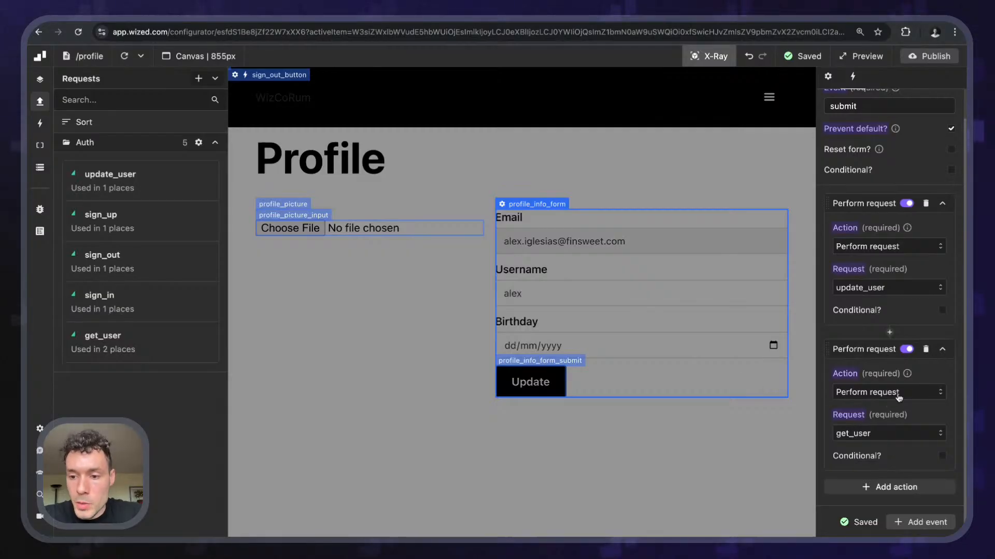
{"action": "left_click", "coordinate": [944, 457]}
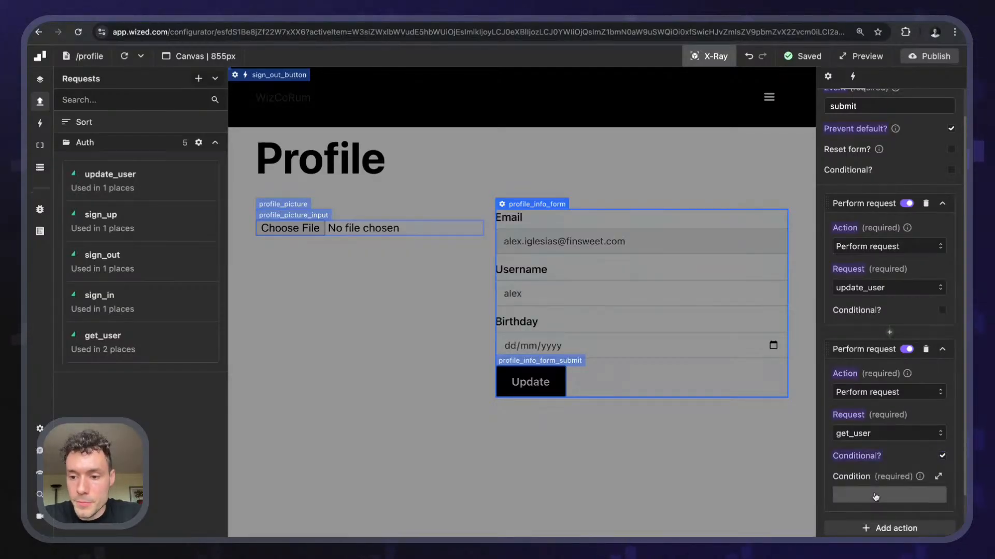
{"action": "left_click", "coordinate": [889, 495]}
{"action": "type", "text": "r.upd"}
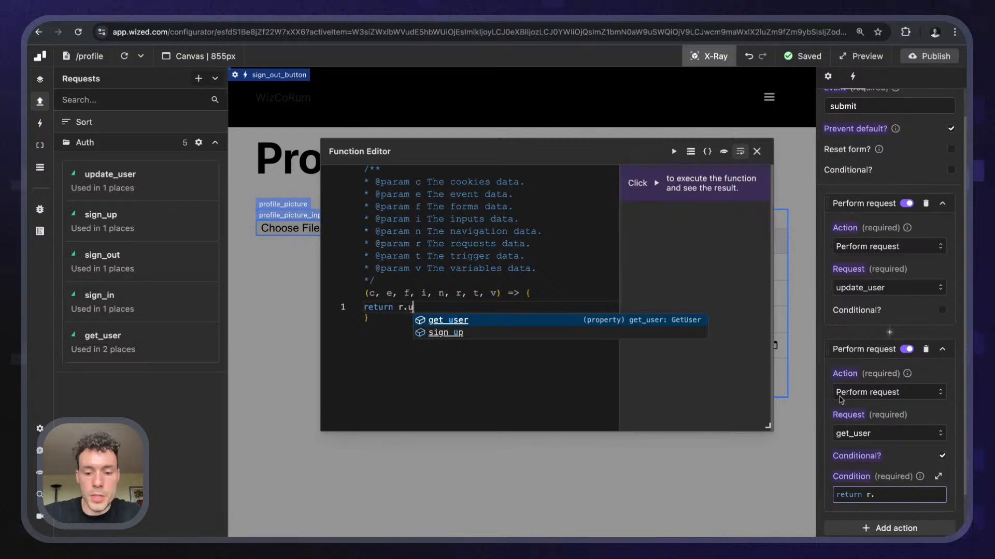
- Set get_user's condition to return r.update_user.ok, then hide the element labels
{"action": "key", "text": "BackSpace"}
{"action": "key", "text": "BackSpace"}
{"action": "key", "text": "BackSpace"}
{"action": "key", "text": "BackSpace"}
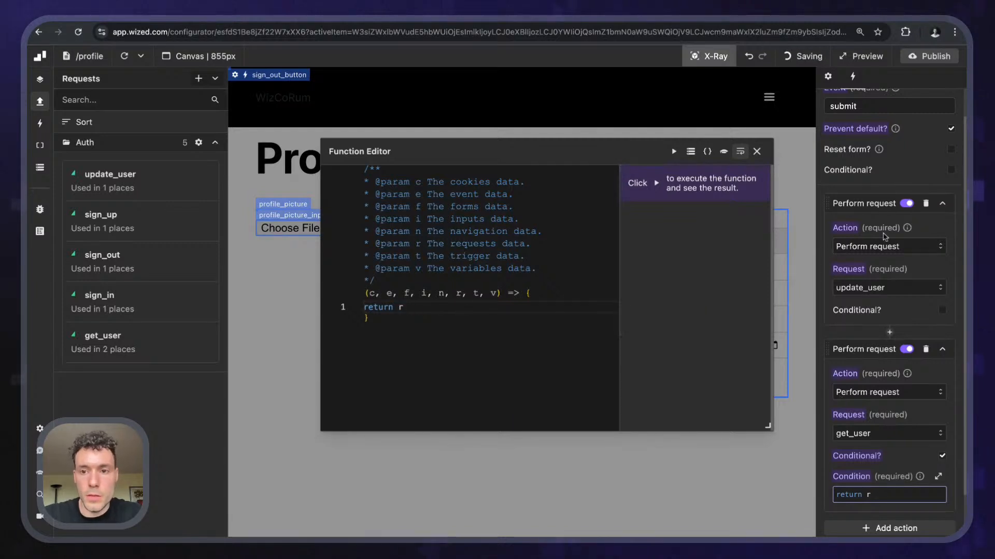
{"action": "left_click", "coordinate": [756, 152]}
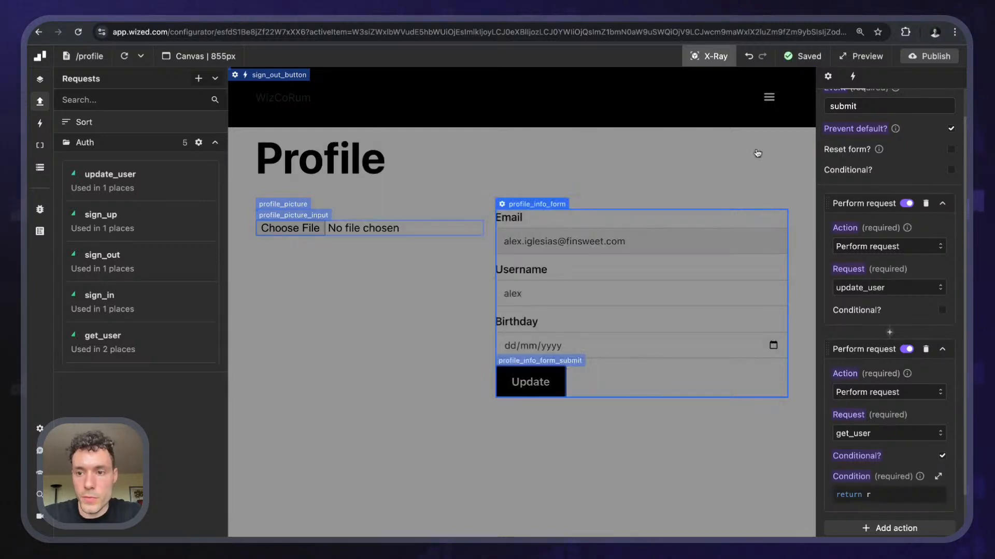
{"action": "left_click", "coordinate": [124, 56]}
{"action": "left_click", "coordinate": [873, 495]}
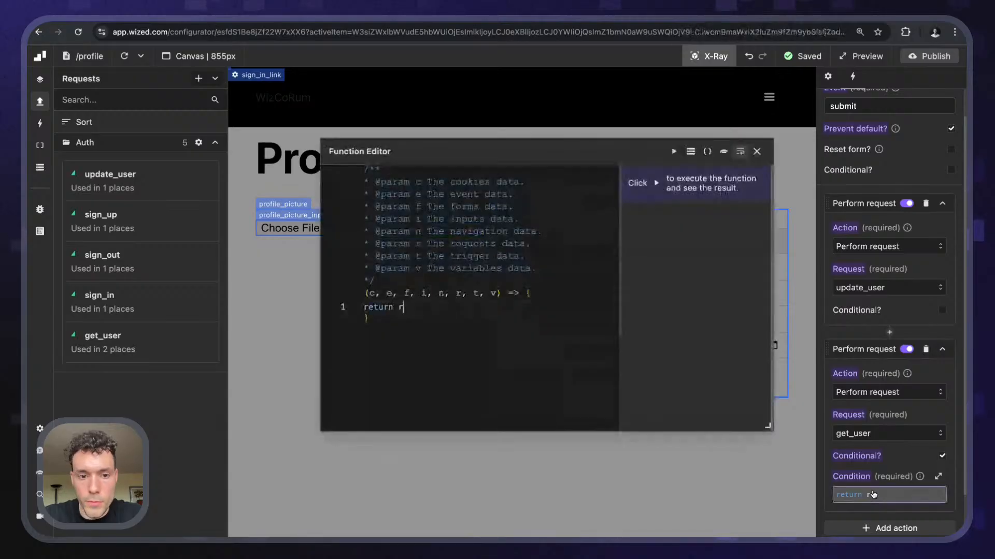
{"action": "type", "text": "."}
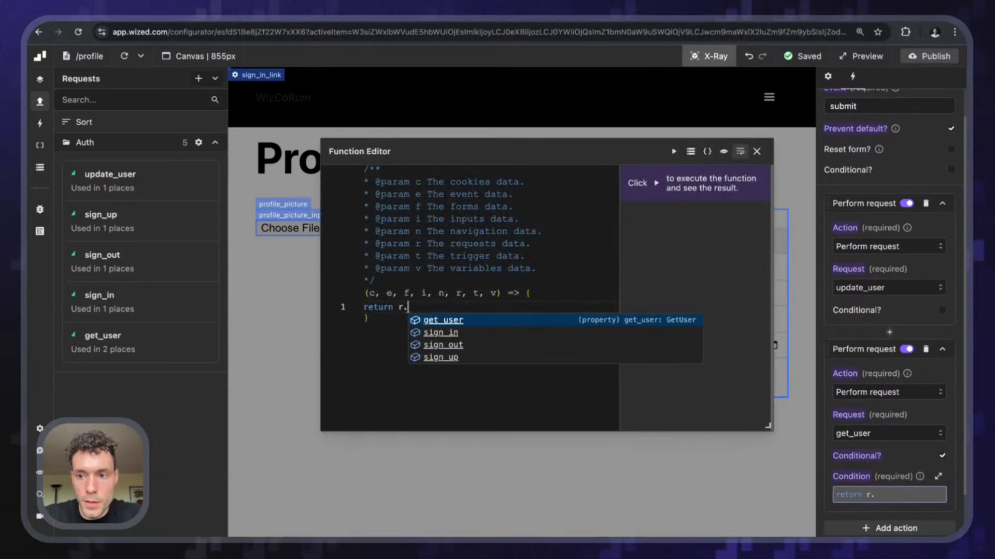
{"action": "type", "text": "update"}
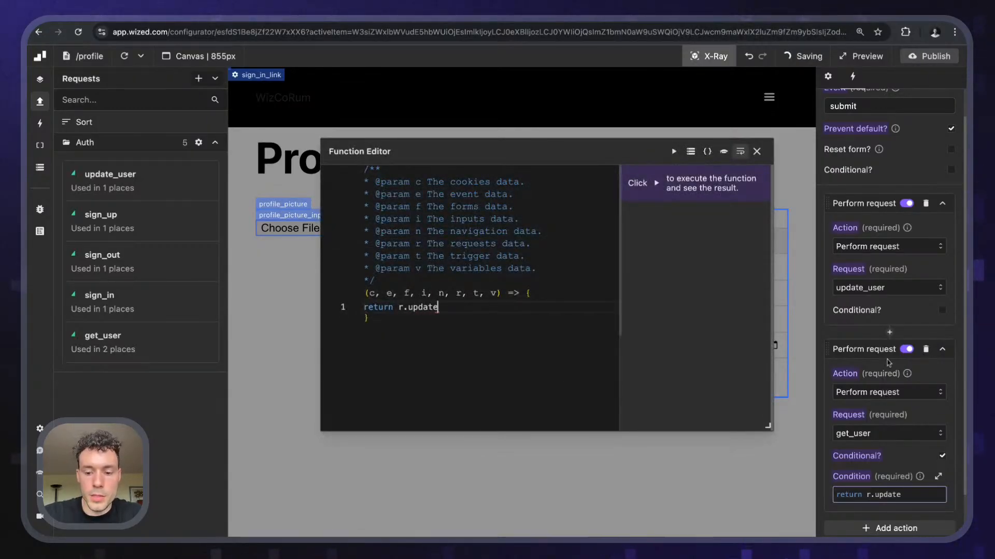
{"action": "type", "text": "_user.ok"}
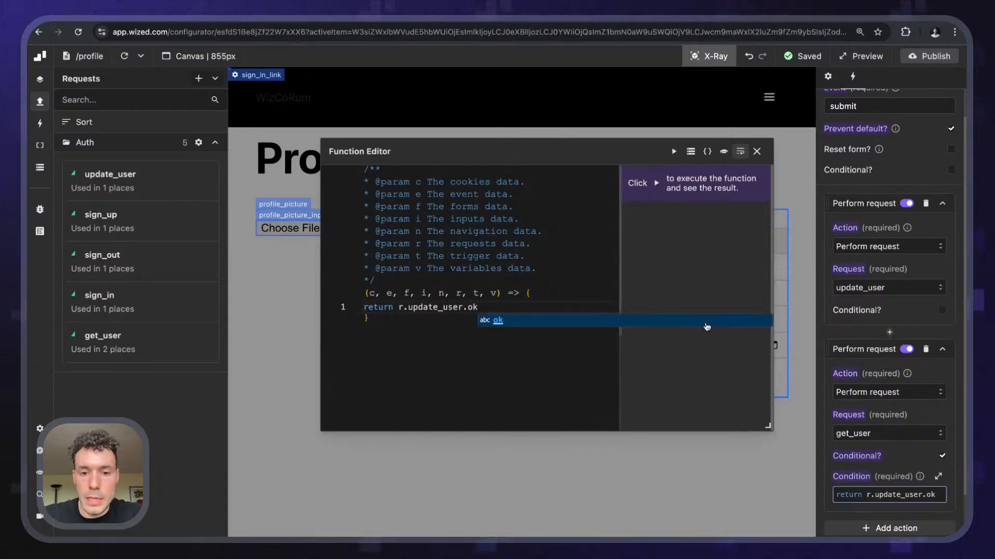
{"action": "left_click", "coordinate": [669, 260]}
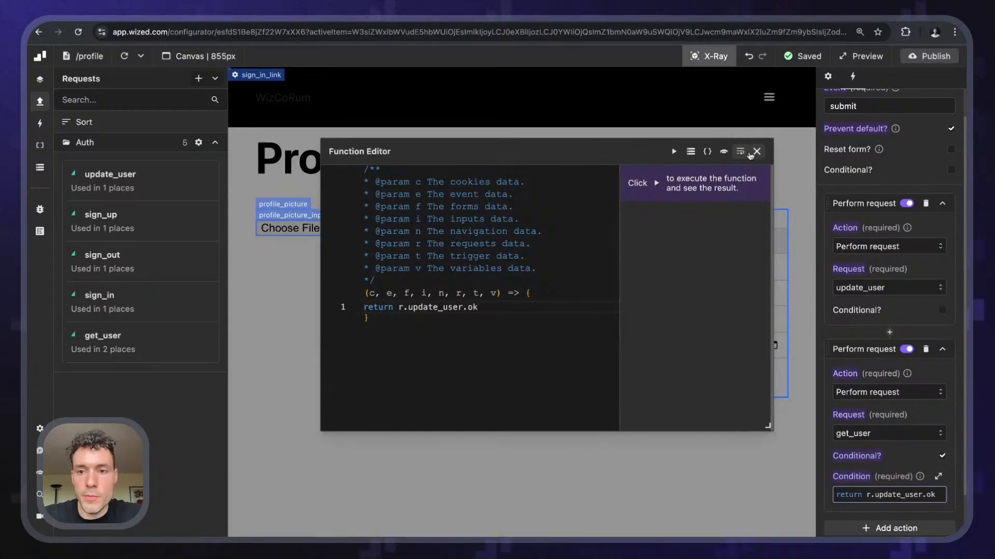
{"action": "left_click", "coordinate": [752, 152]}
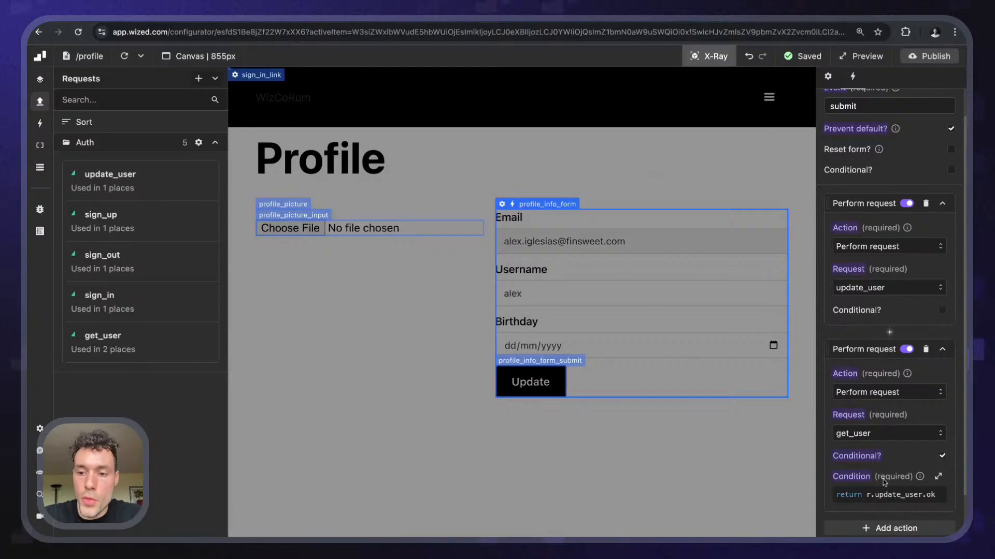
{"action": "scroll", "coordinate": [864, 423], "scroll_direction": "down", "scroll_amount": 3}
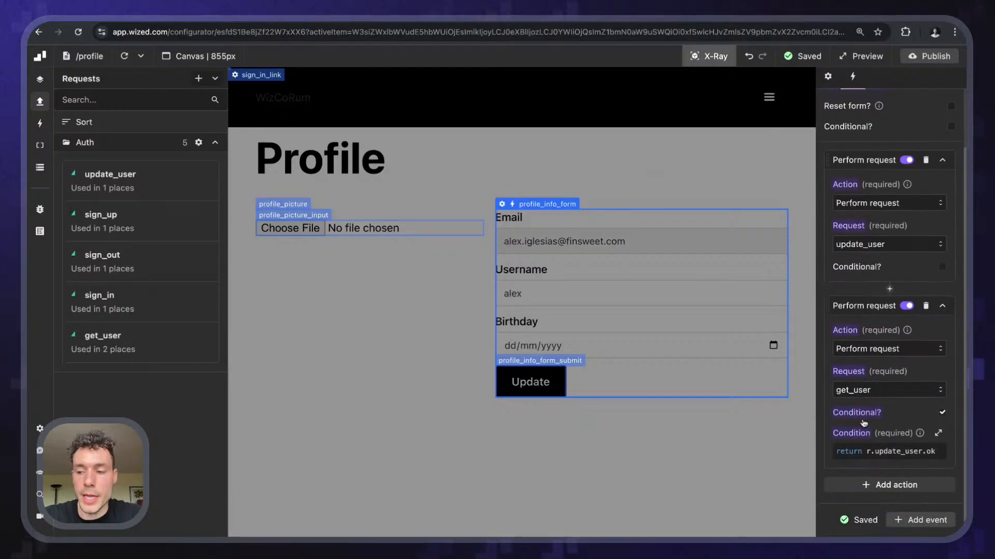
{"action": "scroll", "coordinate": [880, 404], "scroll_direction": "up", "scroll_amount": 4}
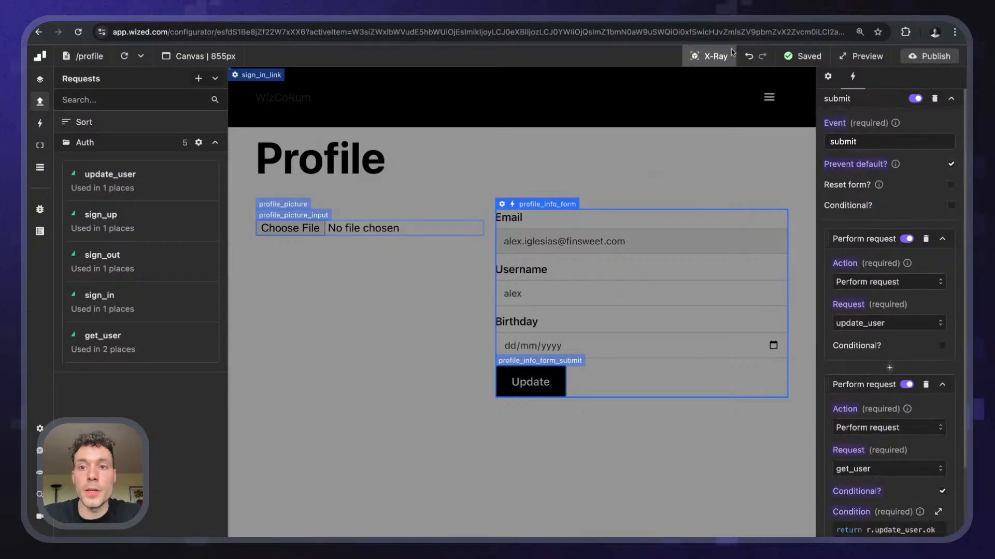
{"action": "left_click", "coordinate": [709, 56]}
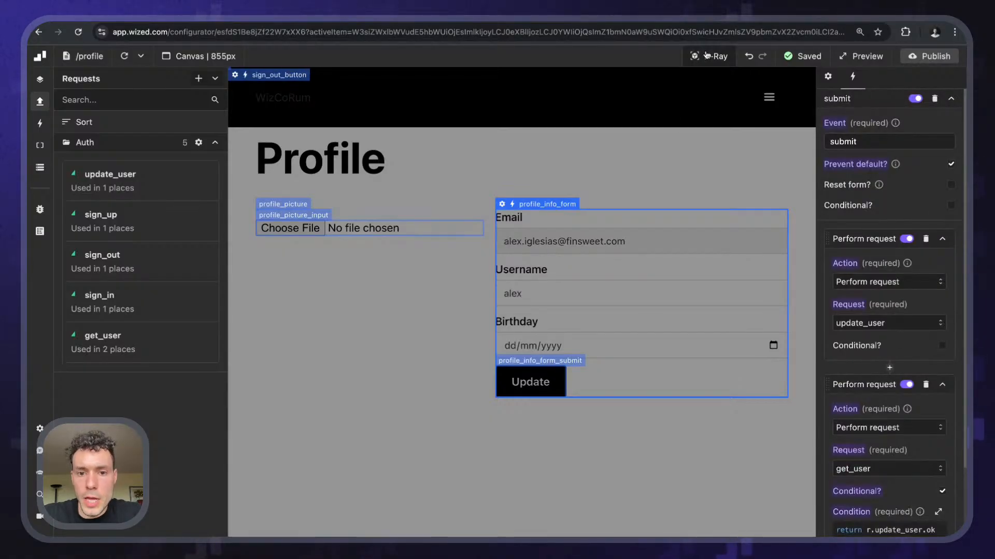
- Pop the data store out into its own window and move it to the left
{"action": "left_click", "coordinate": [544, 291]}
{"action": "left_click", "coordinate": [448, 352]}
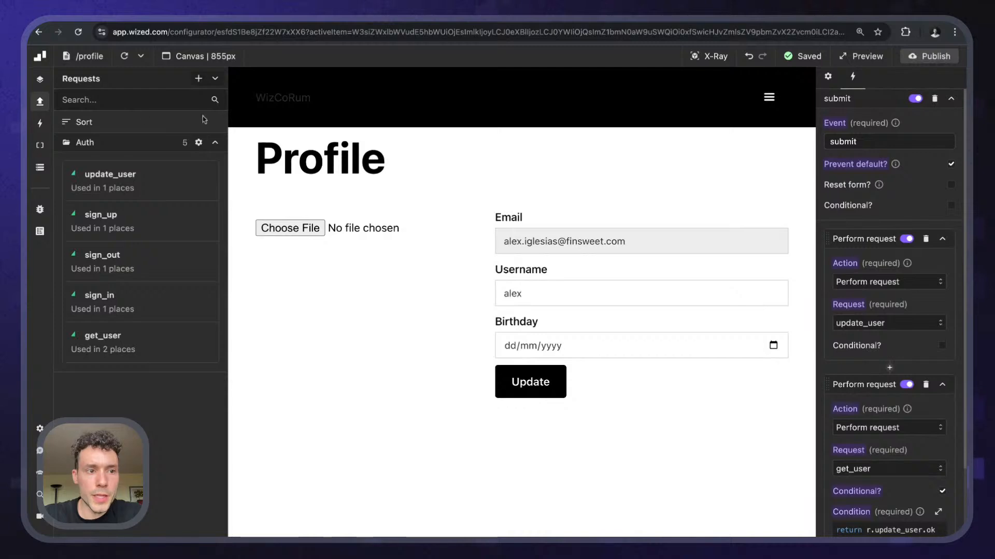
{"action": "left_click", "coordinate": [40, 167]}
{"action": "left_click", "coordinate": [215, 78]}
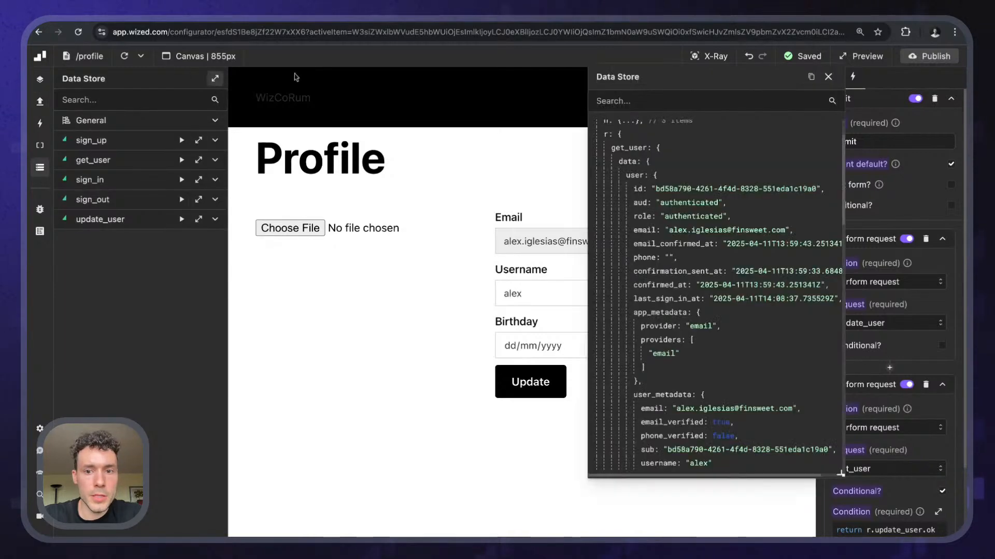
{"action": "left_click_drag", "start_coordinate": [701, 86], "coordinate": [150, 87]}
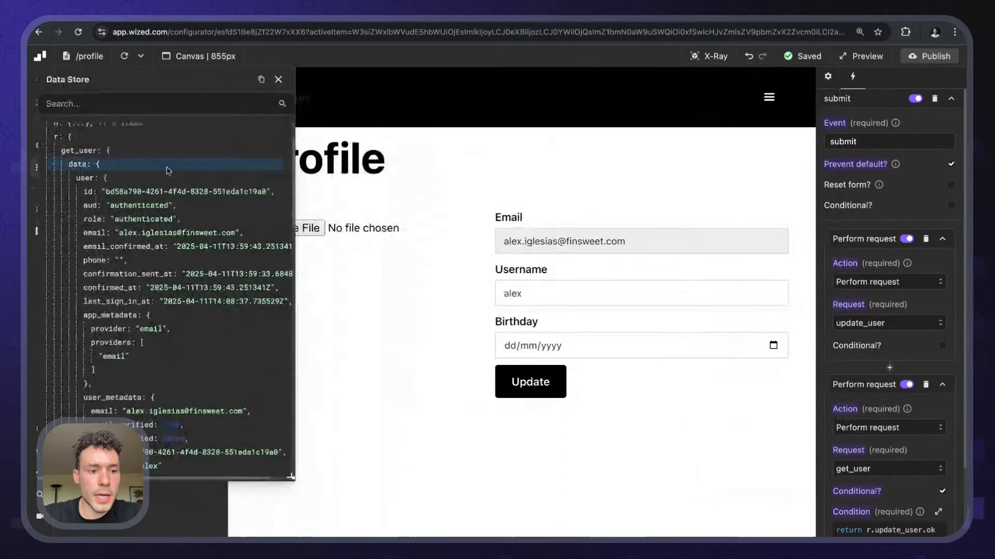
{"action": "scroll", "coordinate": [169, 228], "scroll_direction": "down", "scroll_amount": 3}
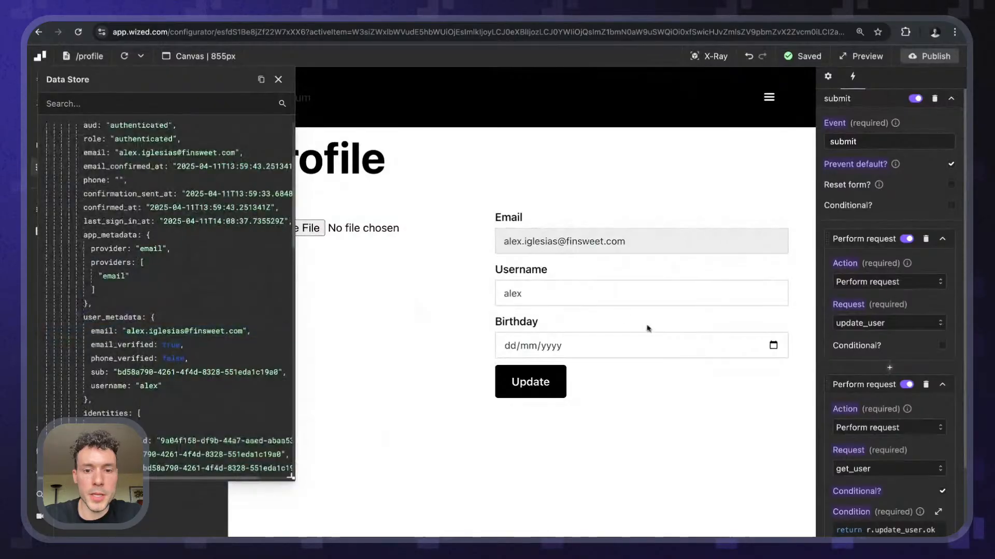
{"action": "left_click", "coordinate": [554, 297]}
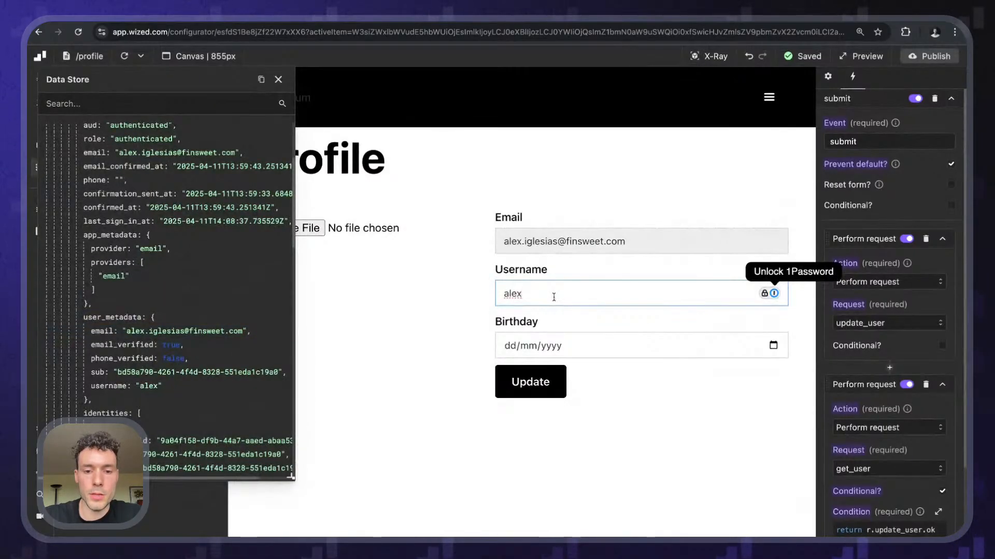
{"action": "type", "text": "_iglesias"}
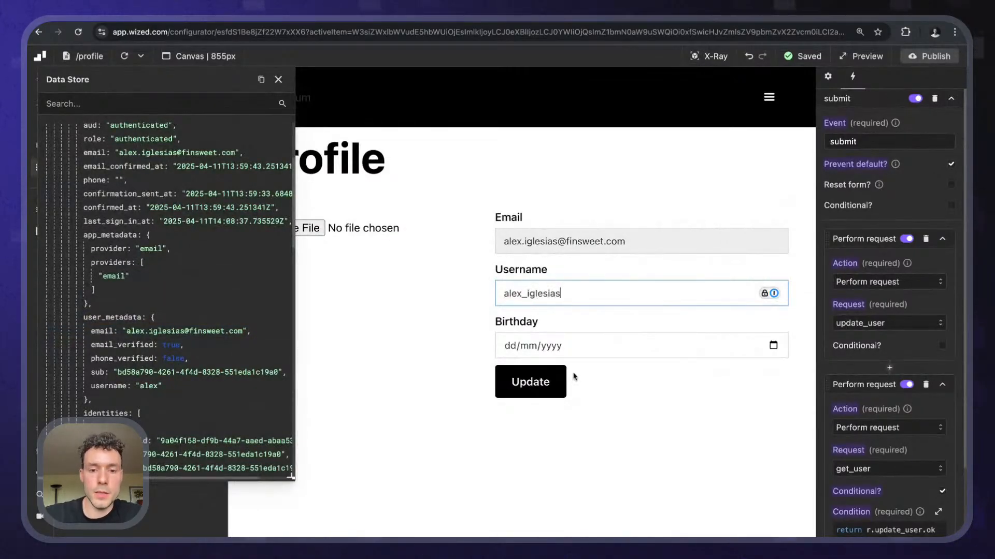
{"action": "left_click", "coordinate": [527, 388]}
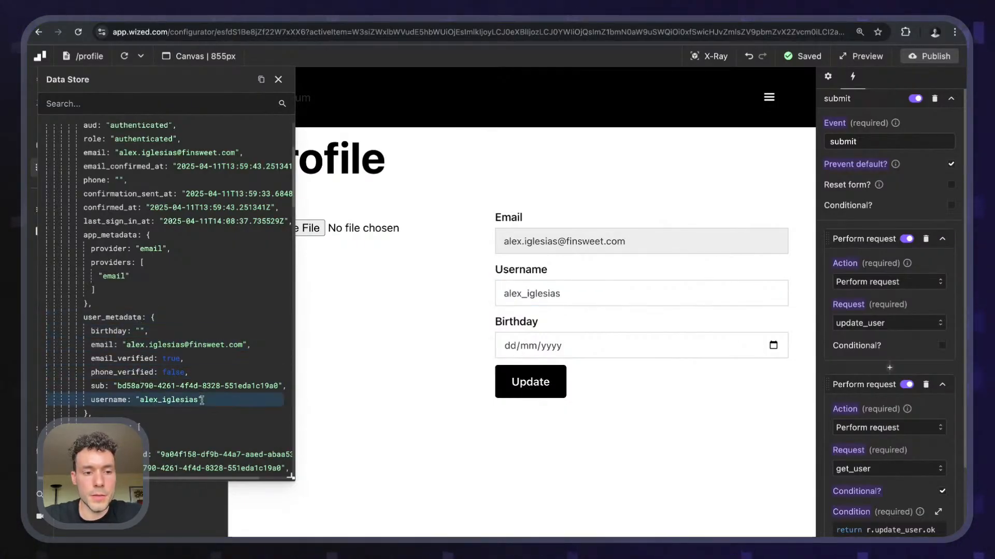
{"action": "left_click", "coordinate": [523, 294]}
{"action": "key", "text": "shift+End"}
{"action": "key", "text": "BackSpace"}
{"action": "left_click", "coordinate": [529, 393]}
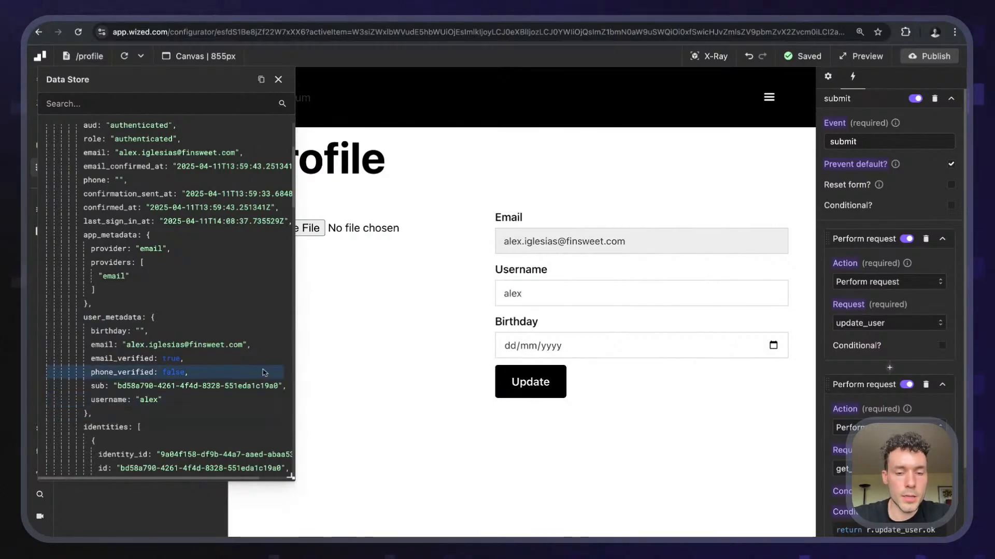
{"action": "left_click", "coordinate": [539, 297]}
{"action": "type", "text": "_iglesias"}
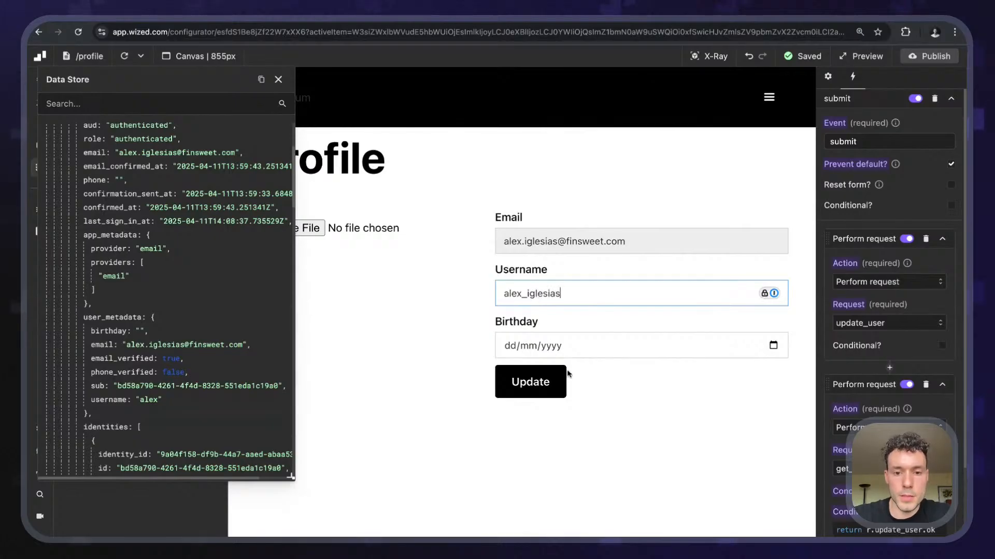
{"action": "left_click", "coordinate": [564, 376]}
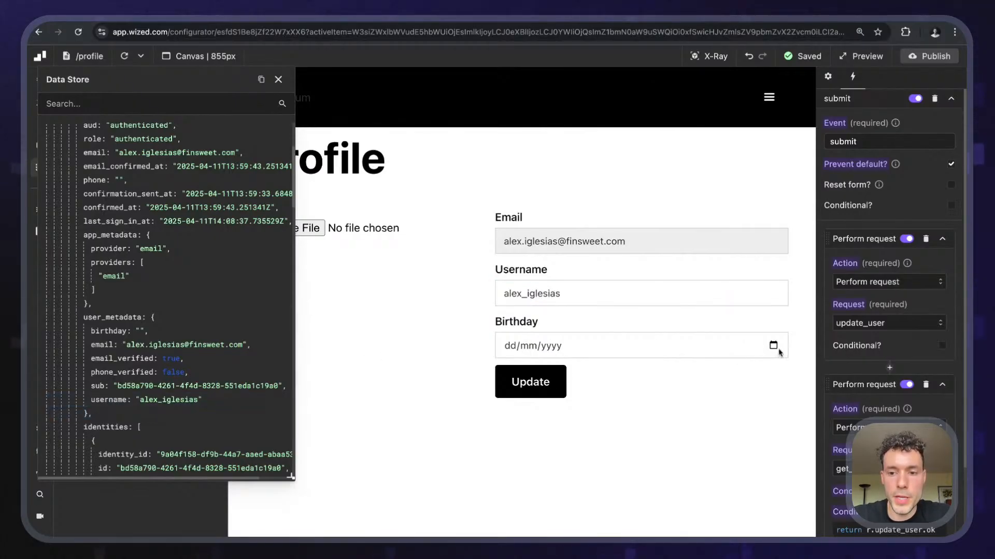
- Save birthday 18/04/2025 and reload the preview to confirm the stored values
{"action": "left_click", "coordinate": [645, 424]}
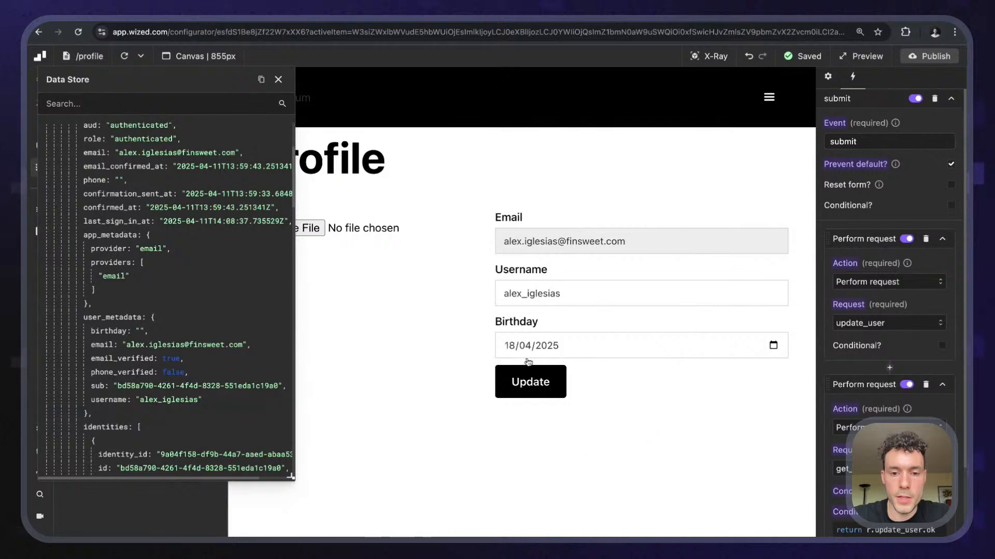
{"action": "left_click", "coordinate": [524, 381]}
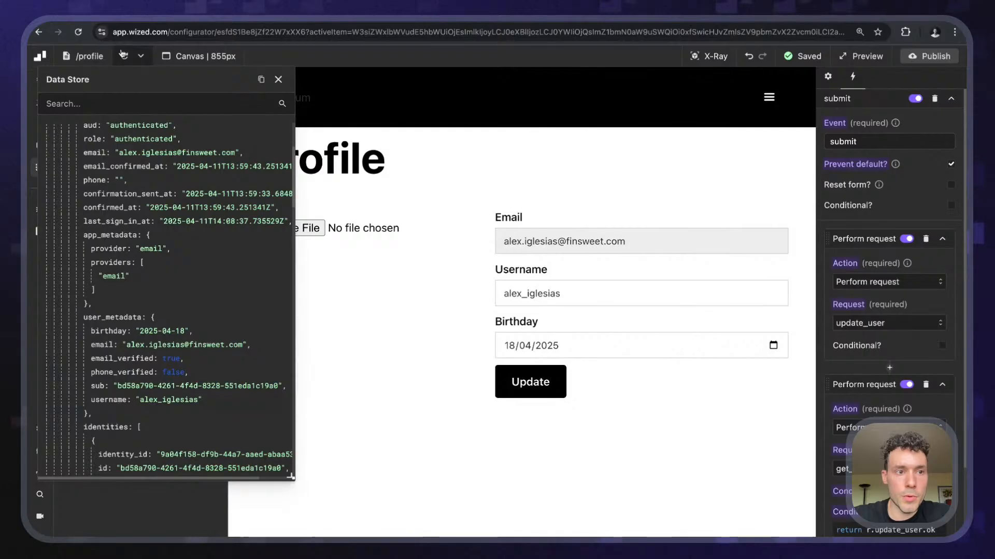
{"action": "left_click", "coordinate": [123, 54]}
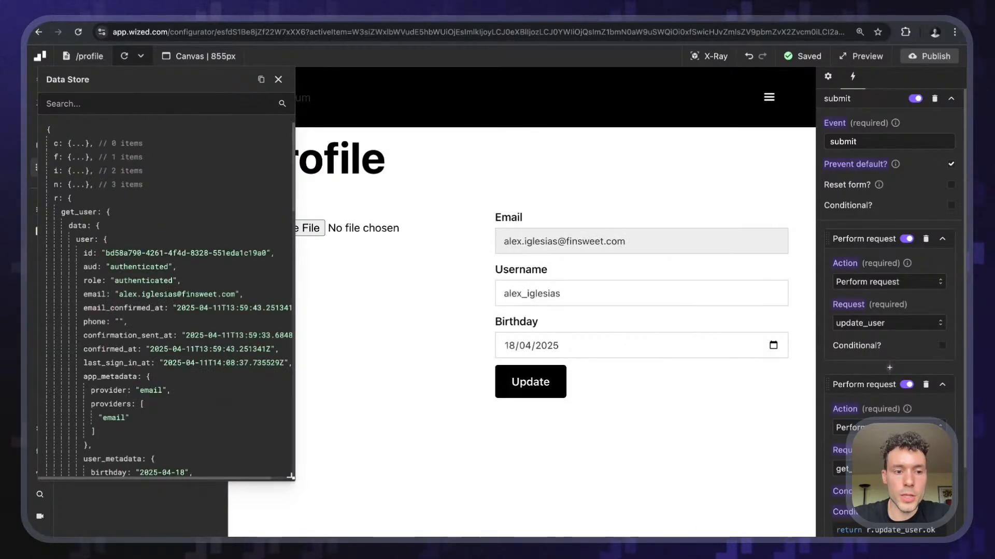
{"action": "left_click", "coordinate": [124, 56]}
{"action": "left_click", "coordinate": [124, 56]}
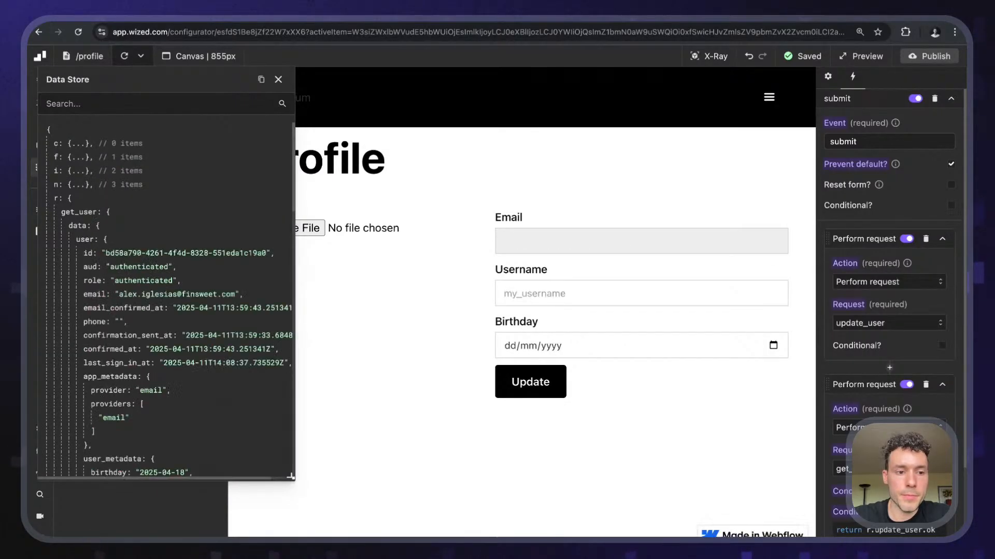
{"action": "left_click", "coordinate": [124, 56]}
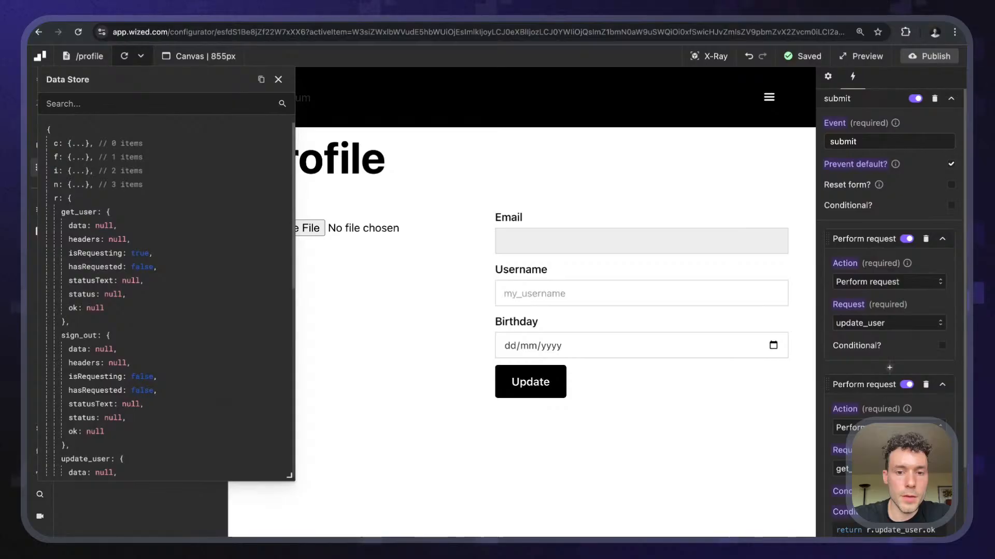
{"action": "scroll", "coordinate": [142, 258], "scroll_direction": "down", "scroll_amount": 10}
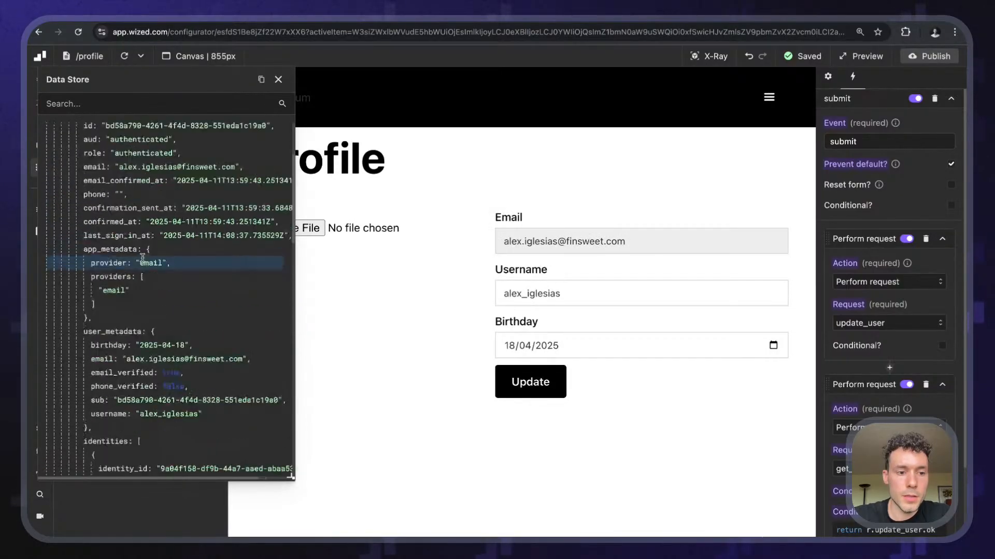
{"action": "scroll", "coordinate": [143, 258], "scroll_direction": "up", "scroll_amount": 8}
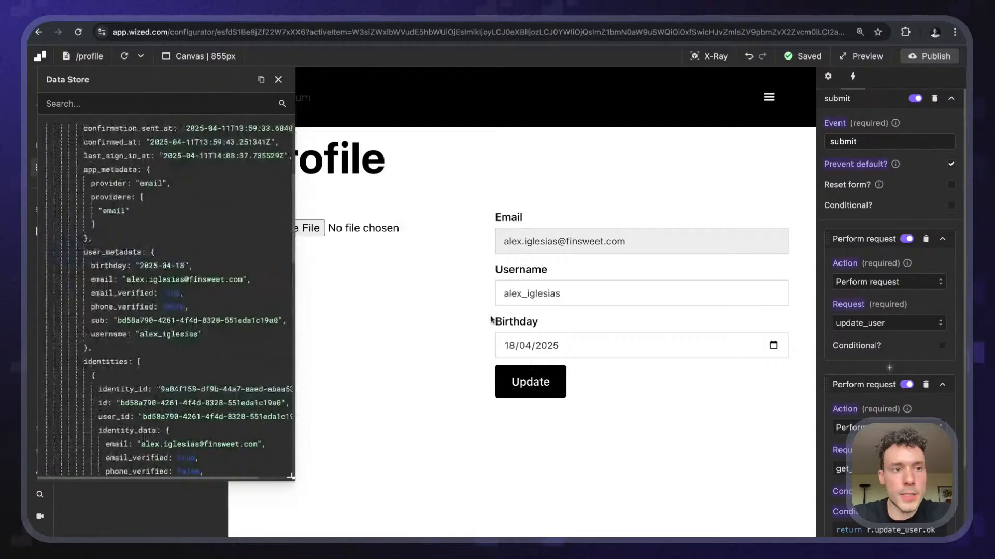
{"action": "key", "text": "ctrl+Tab"}
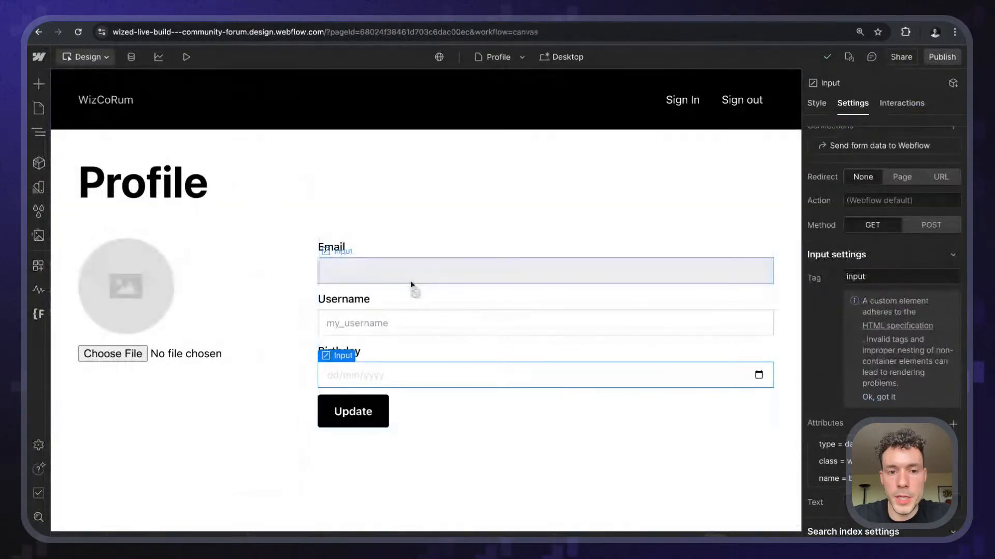
{"action": "left_click", "coordinate": [399, 324]}
{"action": "left_click", "coordinate": [390, 375]}
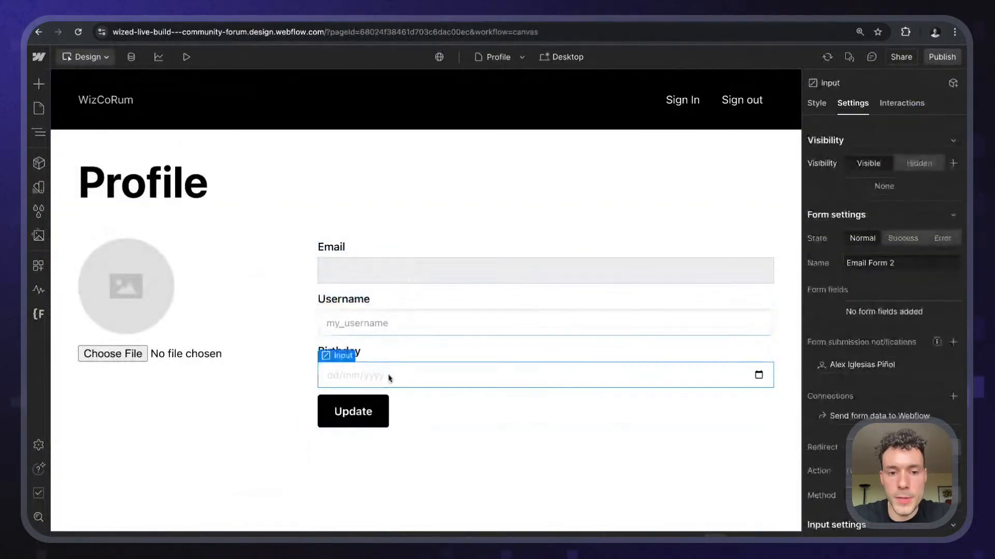
{"action": "left_click", "coordinate": [411, 327]}
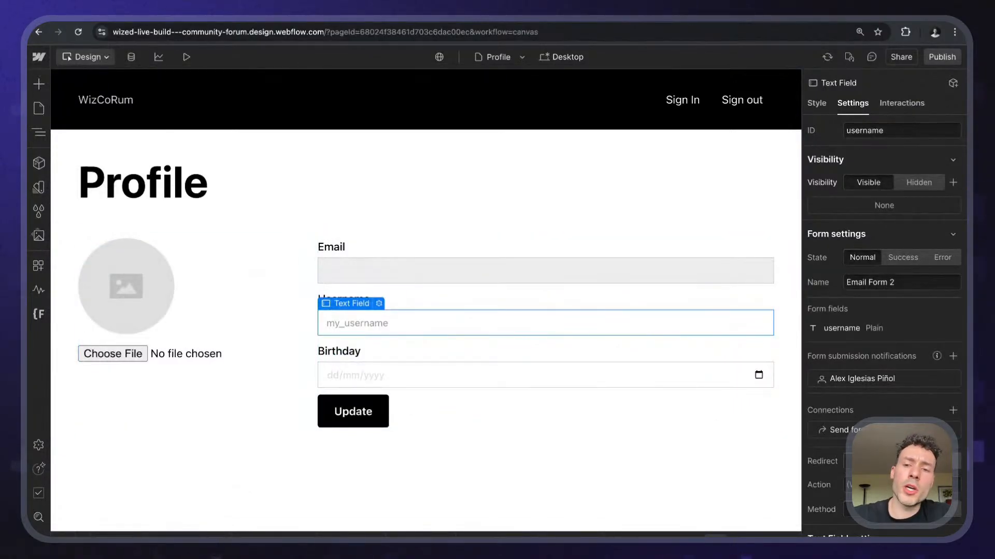
{"action": "scroll", "coordinate": [913, 372], "scroll_direction": "down", "scroll_amount": 5}
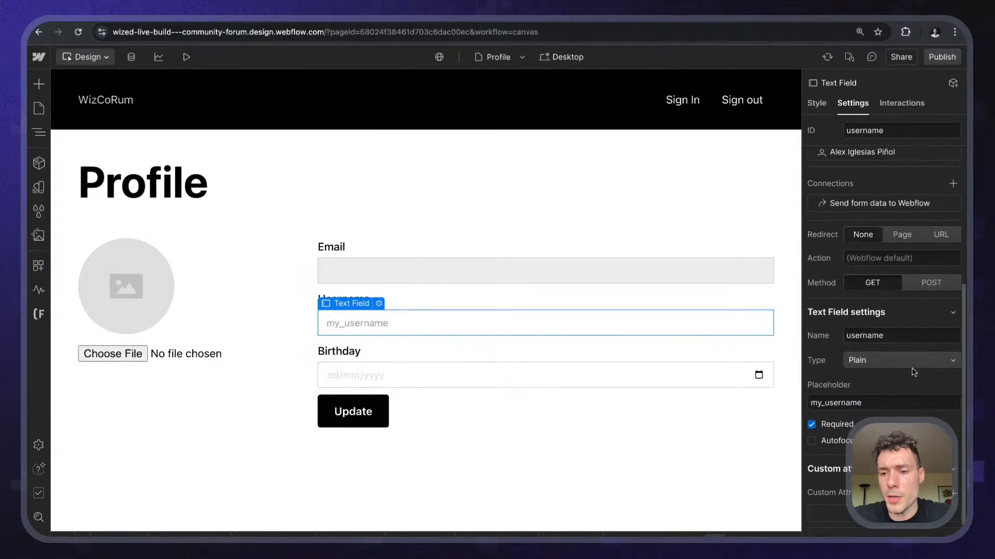
{"action": "scroll", "coordinate": [913, 372], "scroll_direction": "down", "scroll_amount": 1}
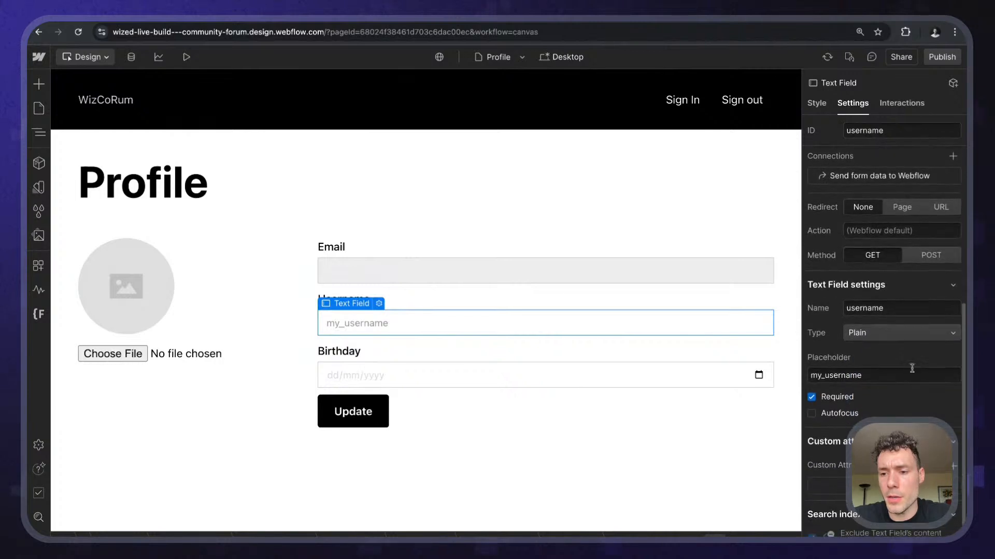
{"action": "left_click", "coordinate": [564, 381]}
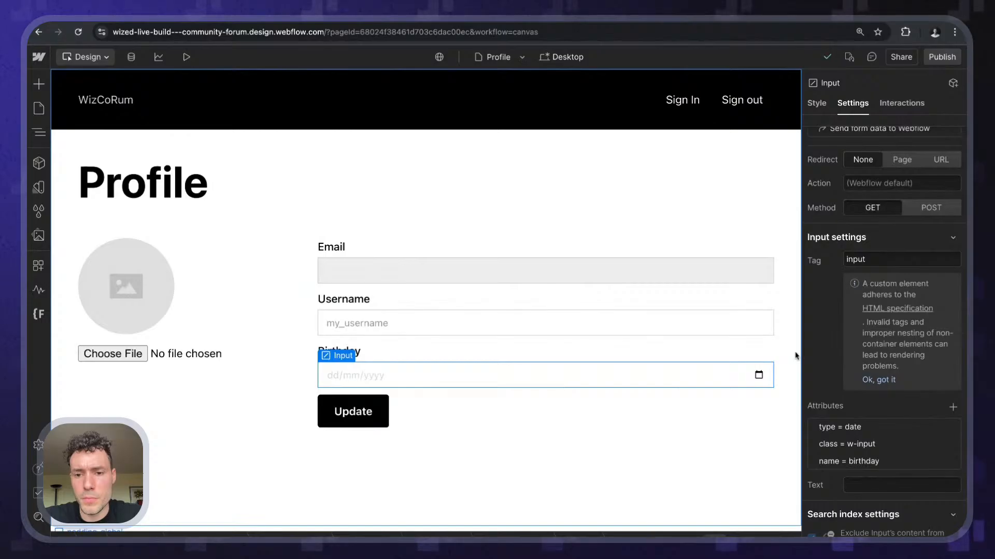
{"action": "left_click", "coordinate": [675, 320]}
{"action": "key", "text": "Delete"}
{"action": "left_click", "coordinate": [679, 275]}
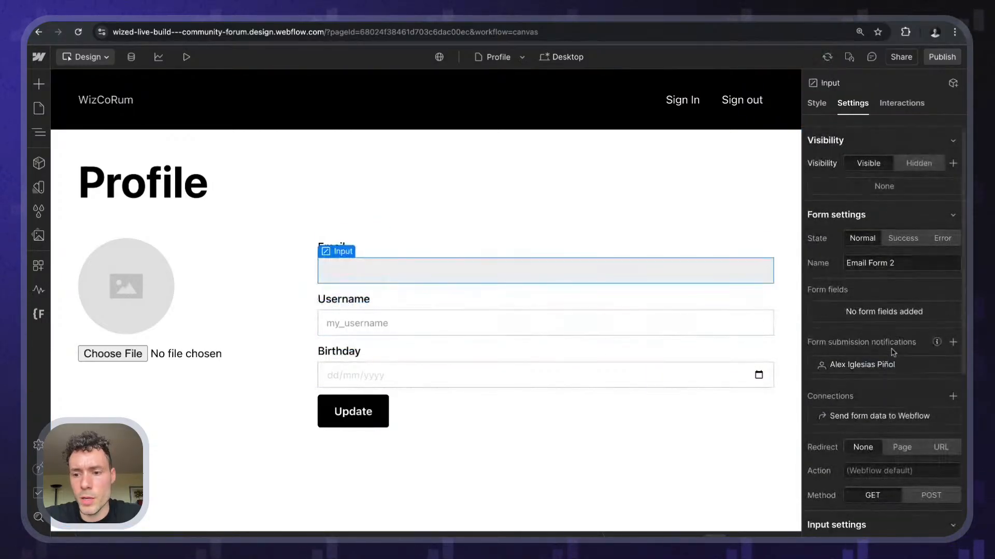
{"action": "scroll", "coordinate": [899, 357], "scroll_direction": "down", "scroll_amount": 4}
{"action": "scroll", "coordinate": [898, 355], "scroll_direction": "up", "scroll_amount": 5}
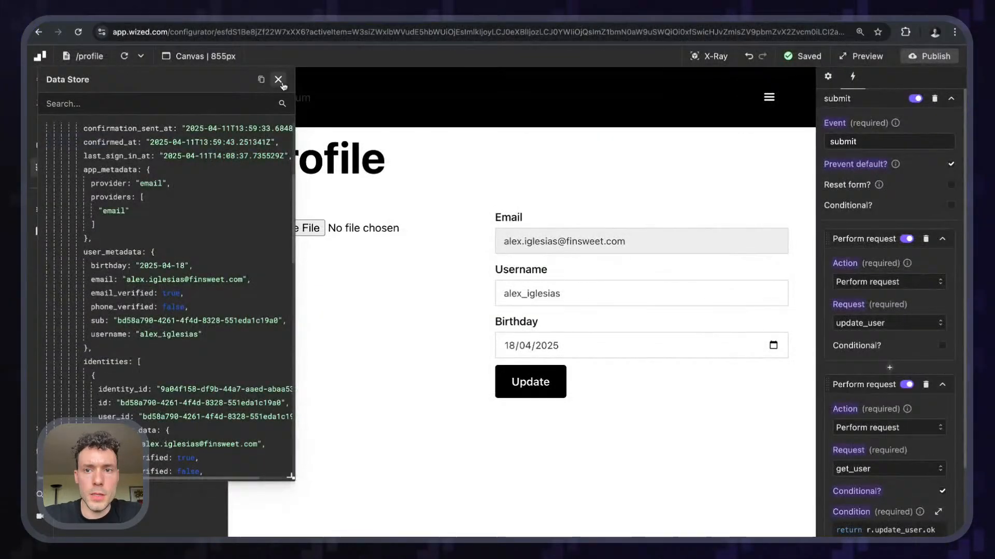
{"action": "left_click", "coordinate": [280, 80]}
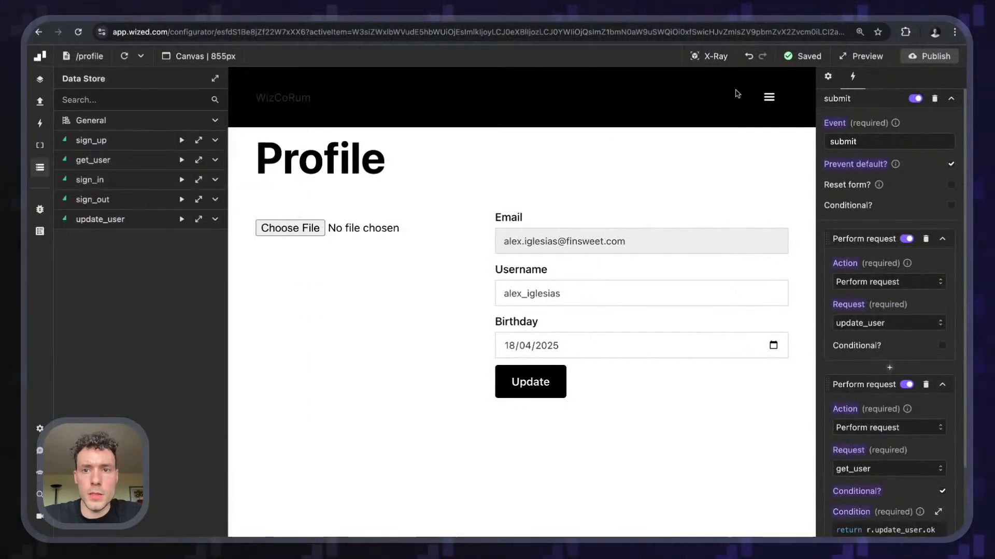
{"action": "left_click", "coordinate": [127, 58]}
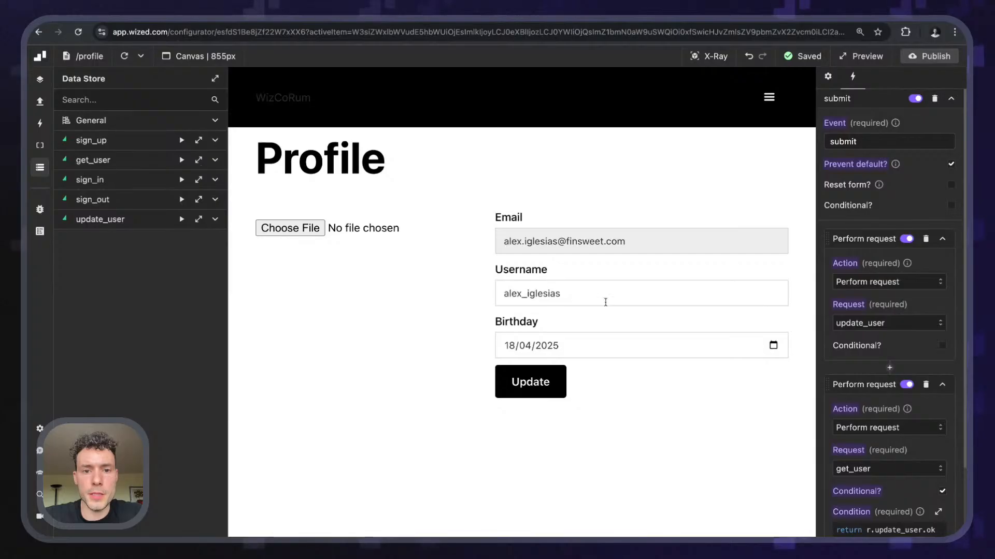
{"action": "left_click", "coordinate": [521, 296]}
{"action": "left_click_drag", "start_coordinate": [521, 295], "coordinate": [637, 293]}
{"action": "key", "text": "BackSpace"}
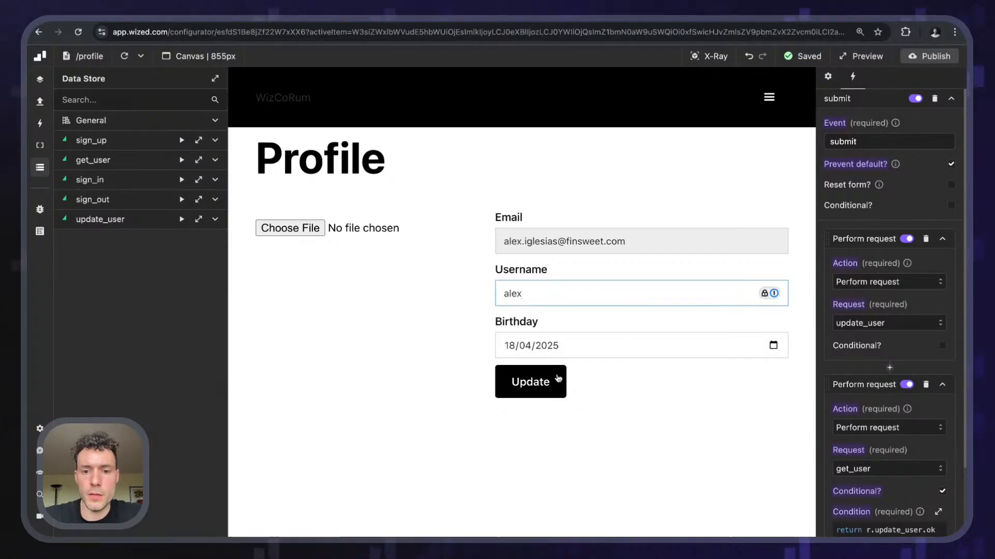
{"action": "left_click", "coordinate": [540, 383]}
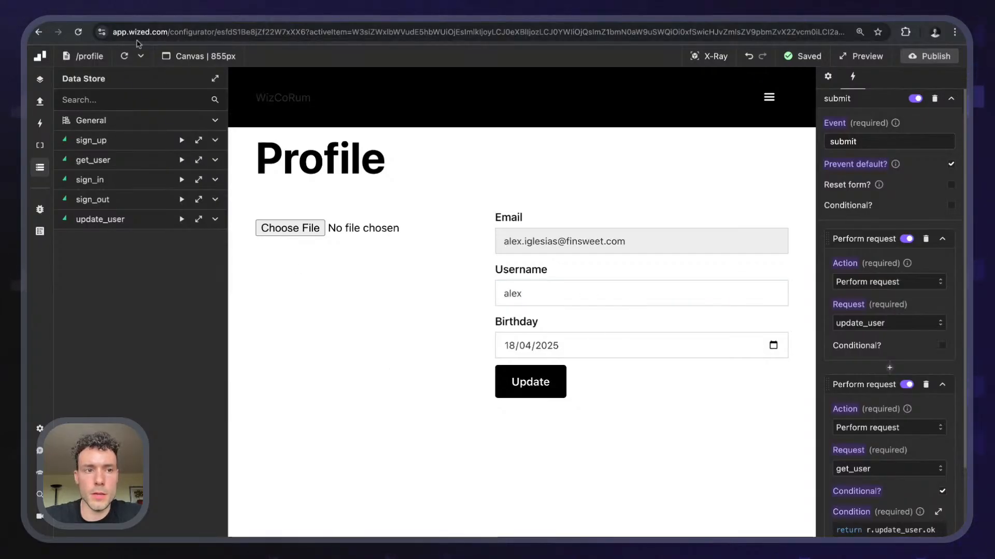
{"action": "left_click", "coordinate": [126, 57]}
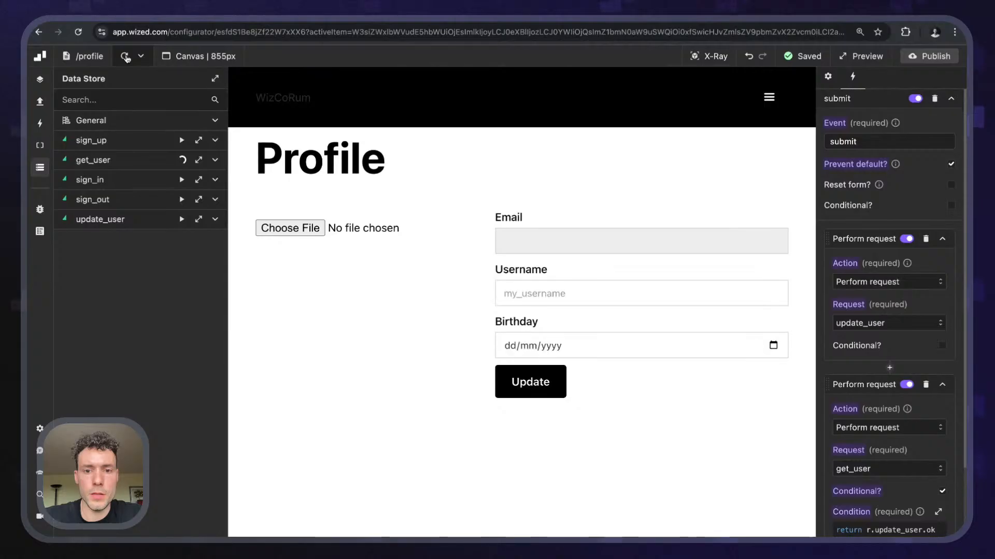
{"action": "left_click", "coordinate": [126, 58]}
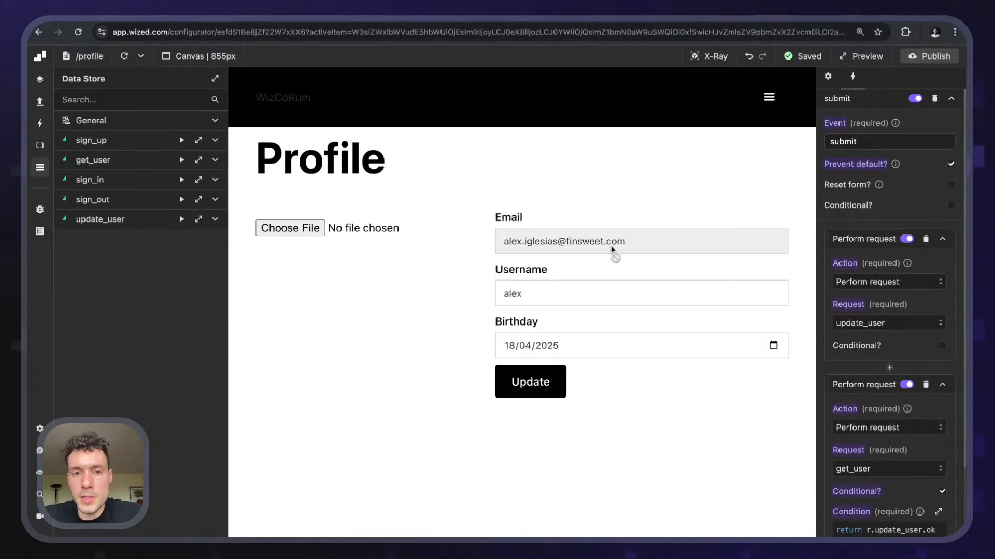
- Show element names and select the Update button's element settings
{"action": "left_click", "coordinate": [709, 56]}
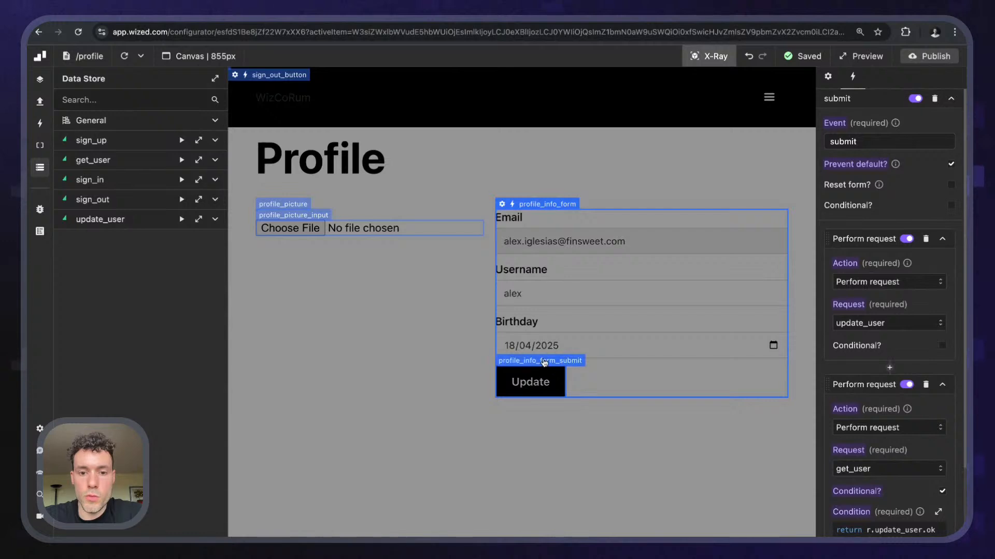
{"action": "left_click", "coordinate": [544, 370]}
{"action": "scroll", "coordinate": [897, 242], "scroll_direction": "down", "scroll_amount": 5}
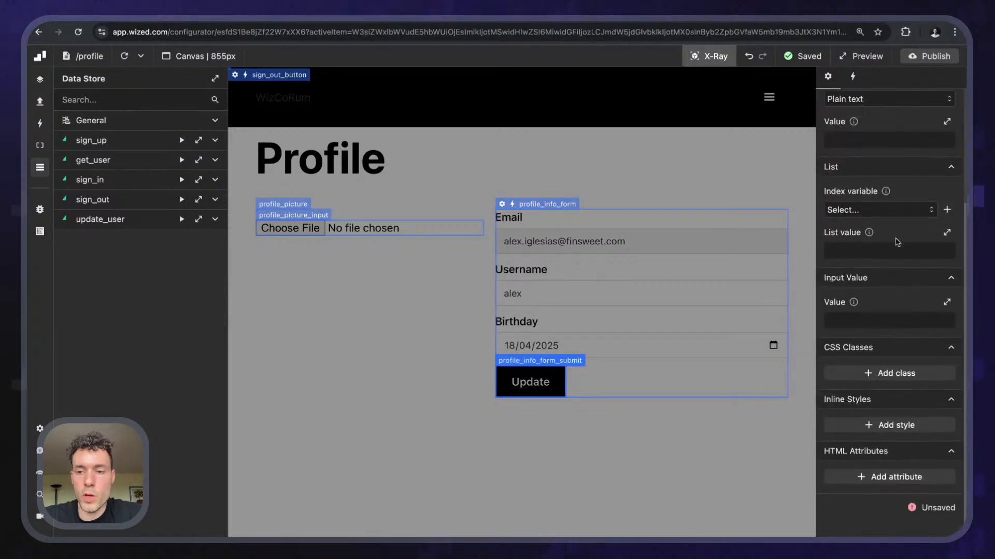
{"action": "scroll", "coordinate": [876, 243], "scroll_direction": "up", "scroll_amount": 5}
{"action": "scroll", "coordinate": [872, 426], "scroll_direction": "down", "scroll_amount": 4}
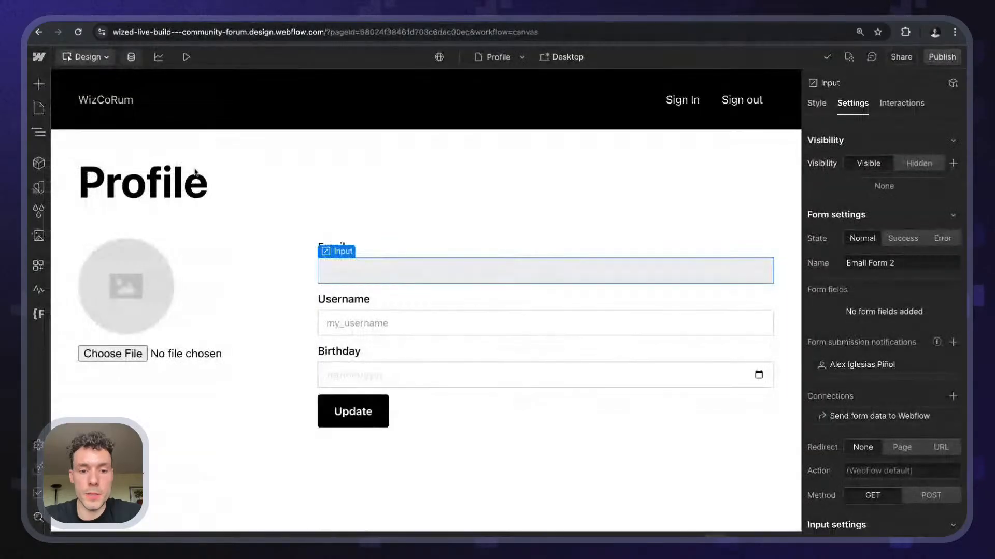
- Inspect the Update button in DevTools to confirm its submit input's value is Update
{"action": "key", "text": "super+alt+i"}
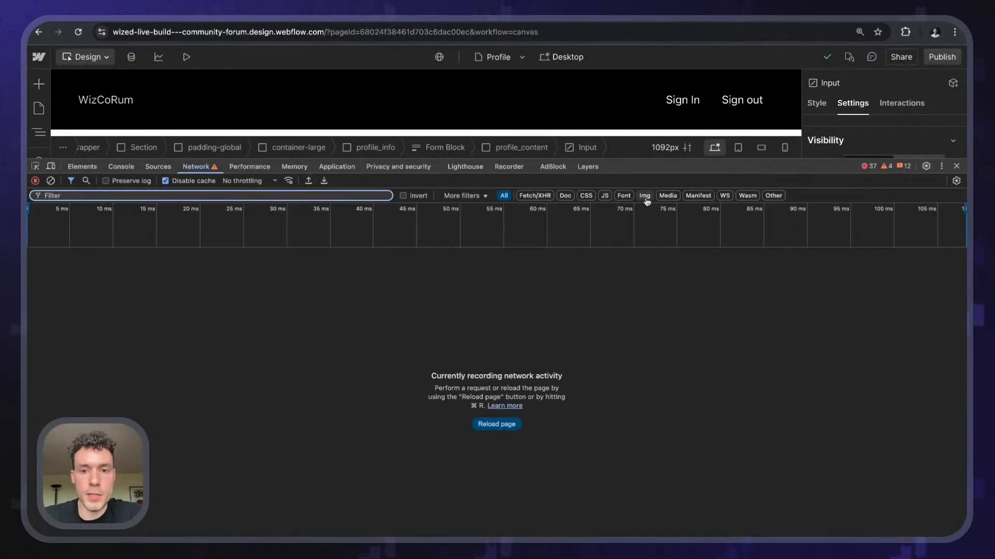
{"action": "left_click_drag", "start_coordinate": [653, 162], "coordinate": [654, 393]}
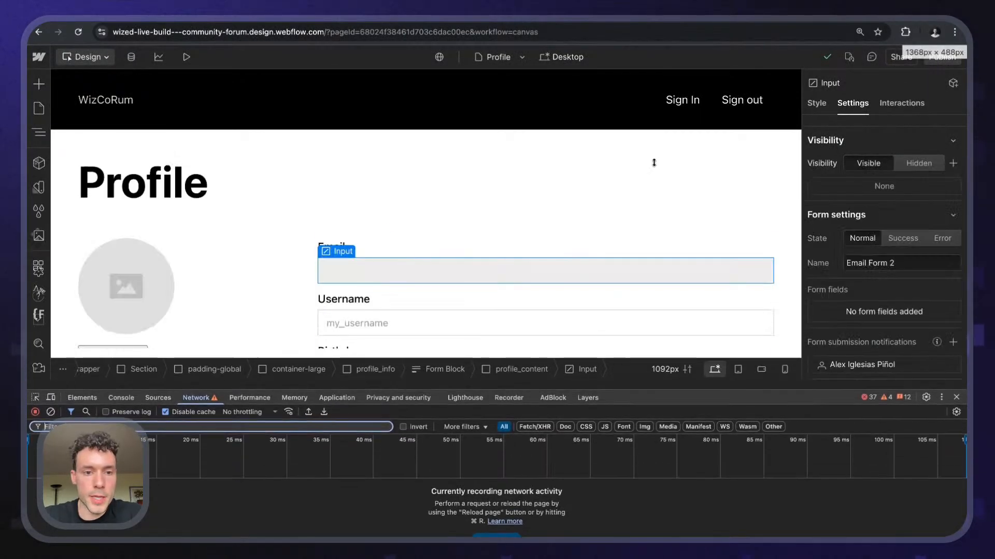
{"action": "left_click", "coordinate": [35, 397]}
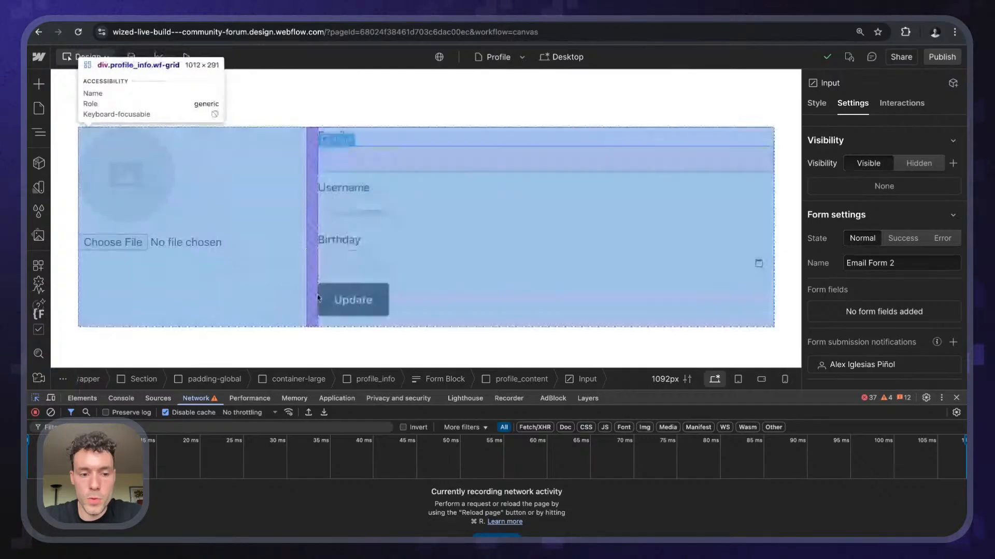
{"action": "left_click", "coordinate": [320, 302]}
{"action": "key", "text": "super+plus"}
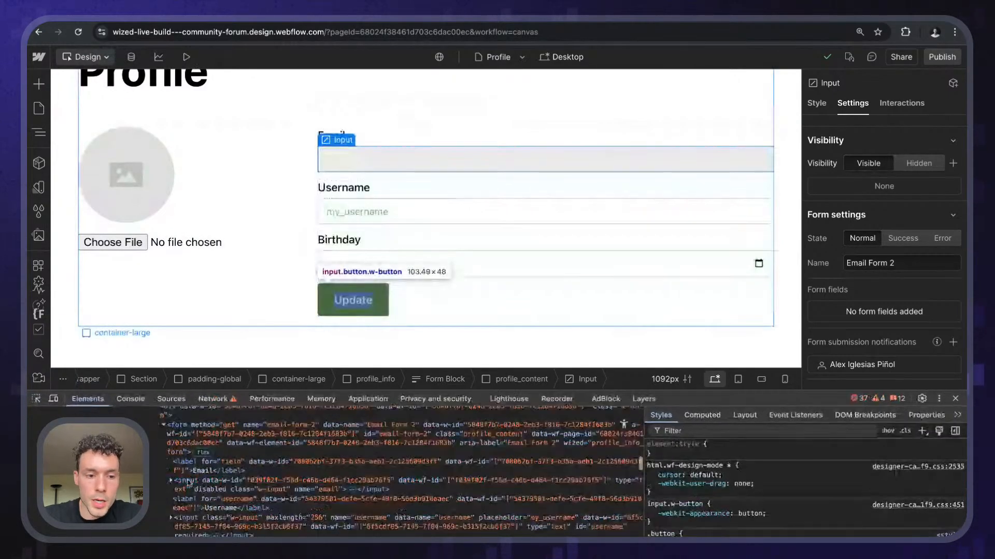
{"action": "key", "text": "super+plus"}
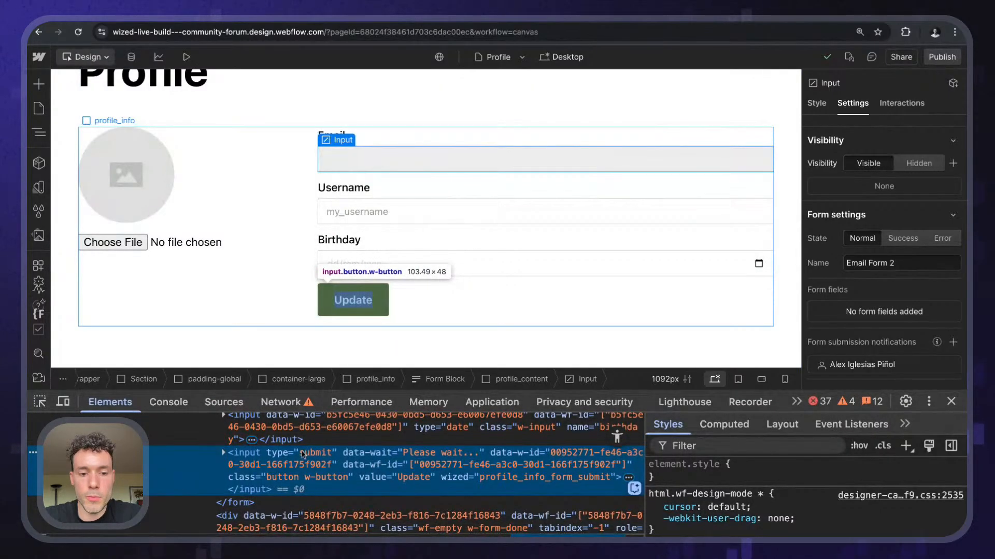
{"action": "double_click", "coordinate": [373, 476]}
{"action": "key", "text": "Escape"}
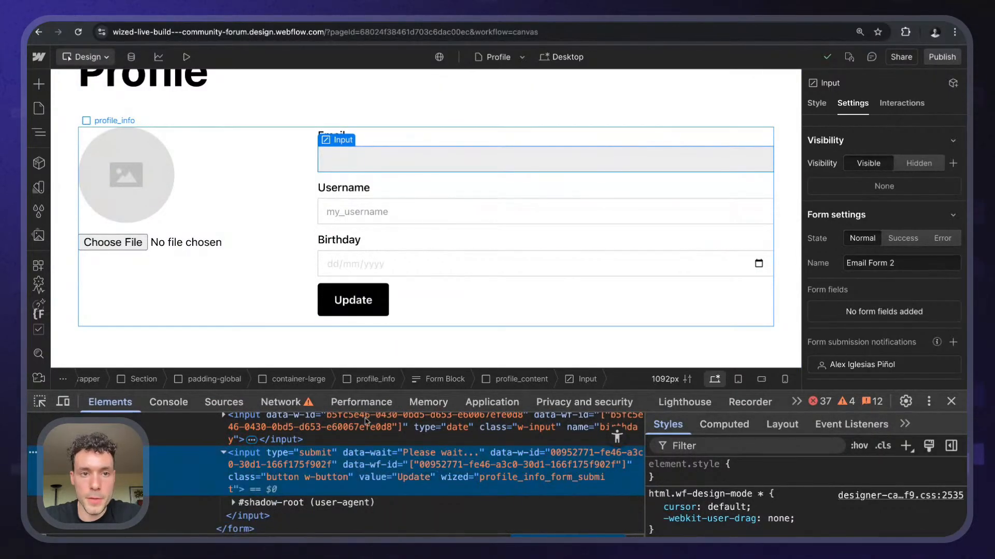
{"action": "left_click", "coordinate": [951, 401]}
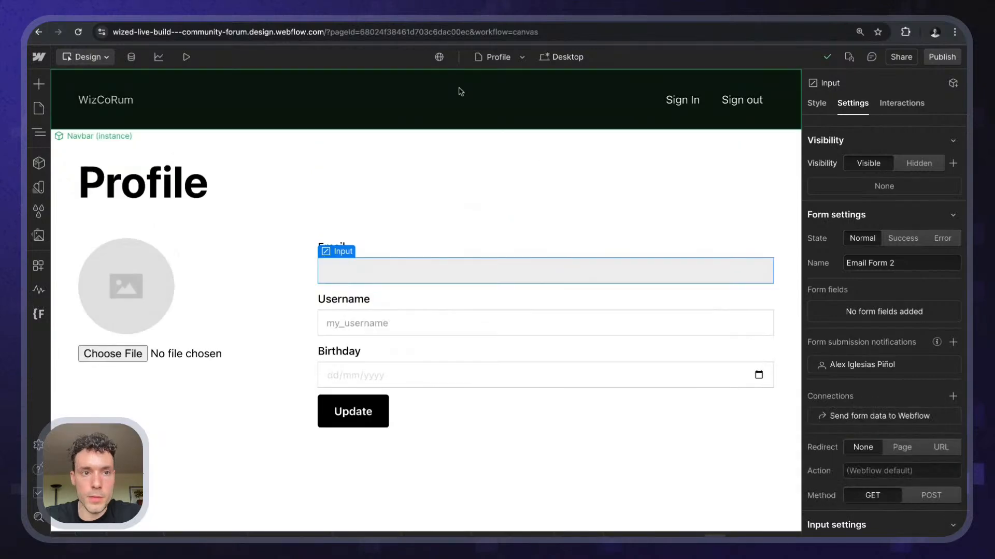
{"action": "left_click", "coordinate": [322, 21]}
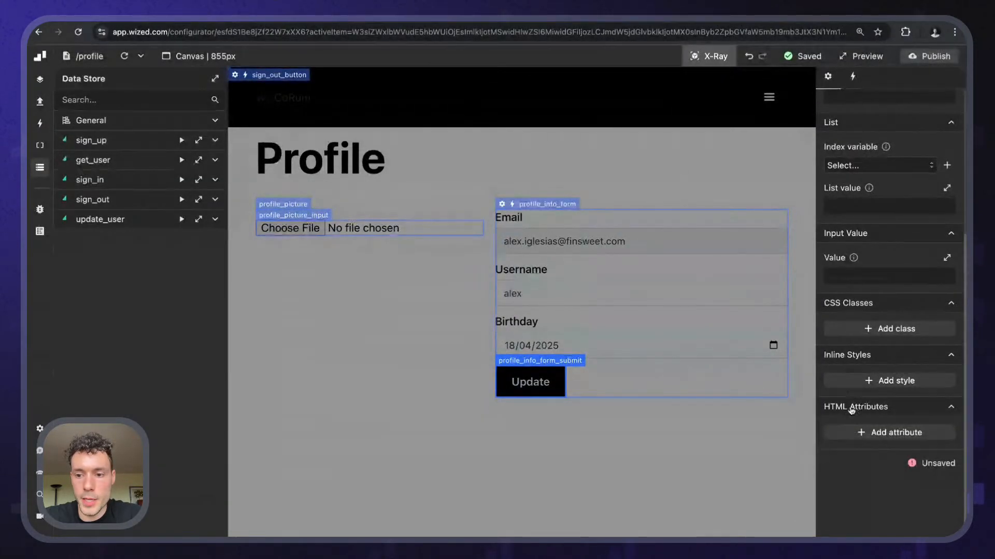
- Add a 'value' attribute returning r.update_user.isRequesting ? 'Updating...' : 'Update'
{"action": "left_click", "coordinate": [856, 432]}
{"action": "left_click", "coordinate": [852, 476]}
{"action": "type", "text": "value"}
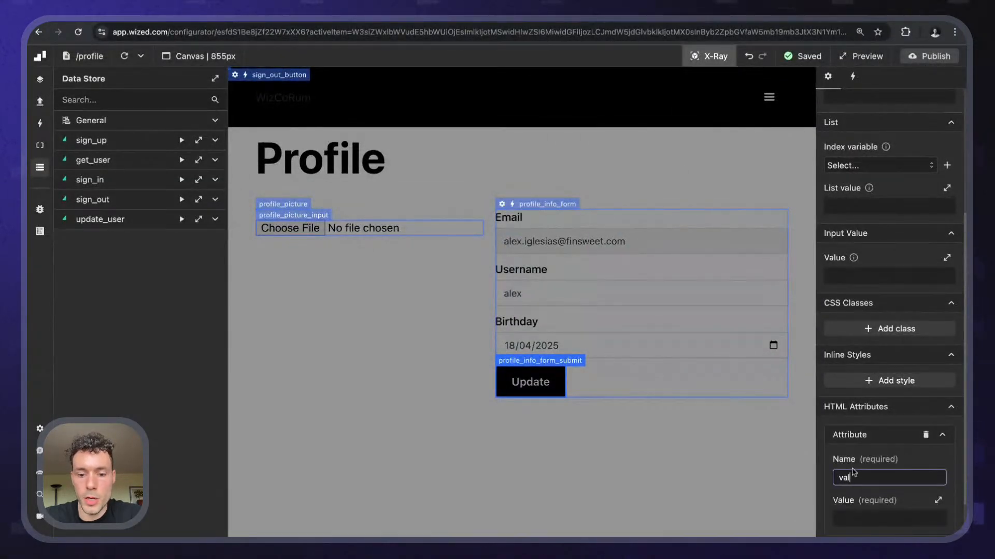
{"action": "left_click", "coordinate": [870, 517]}
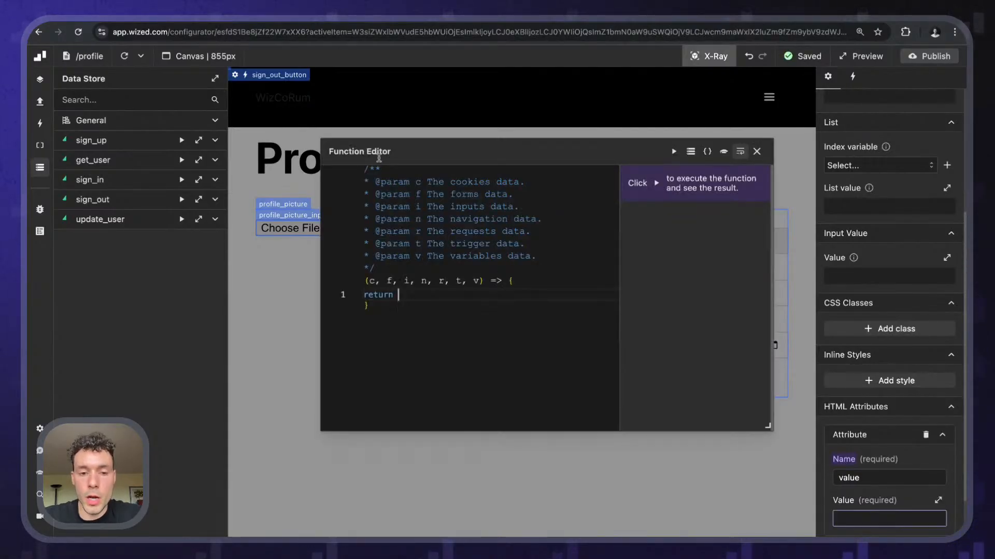
{"action": "type", "text": "r.up"}
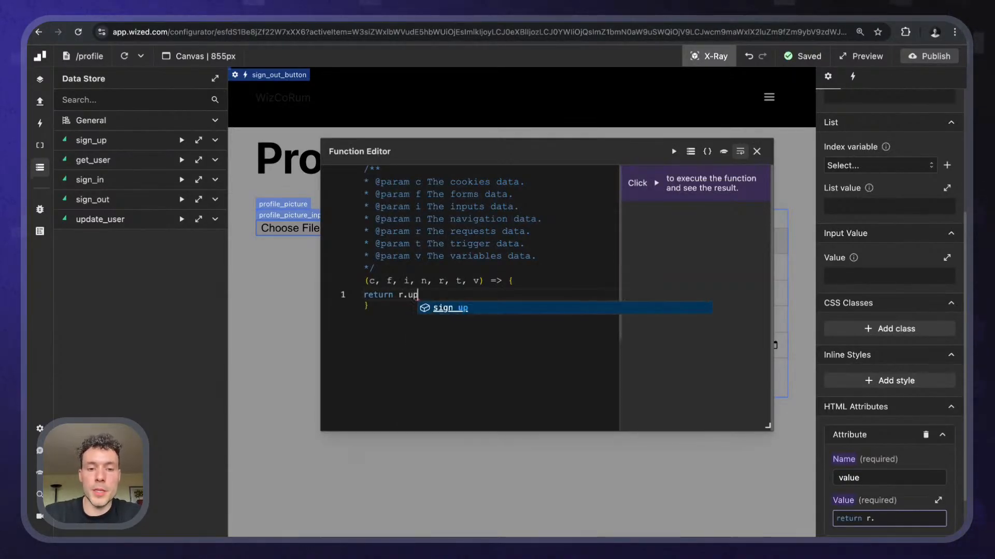
{"action": "type", "text": "date_user"}
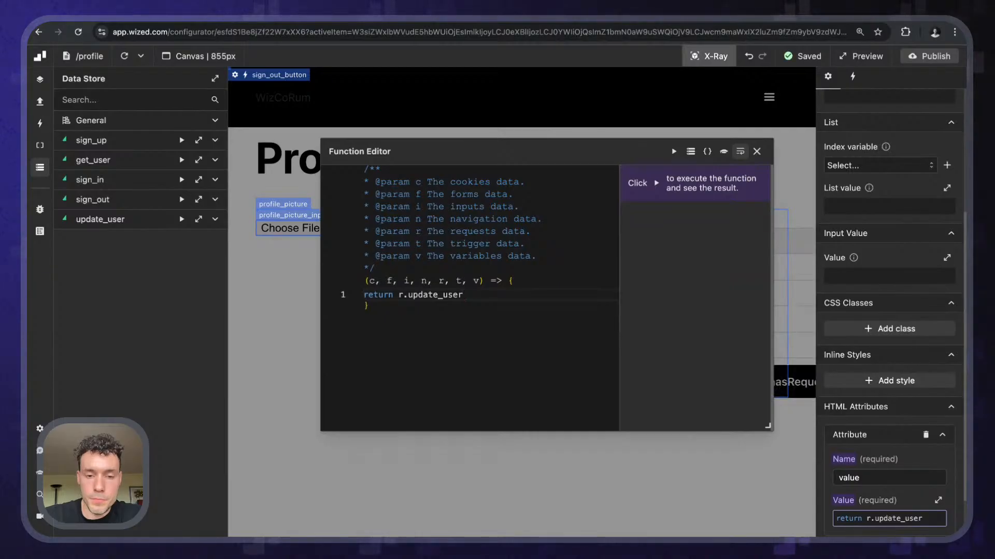
{"action": "type", "text": ".isRequest"}
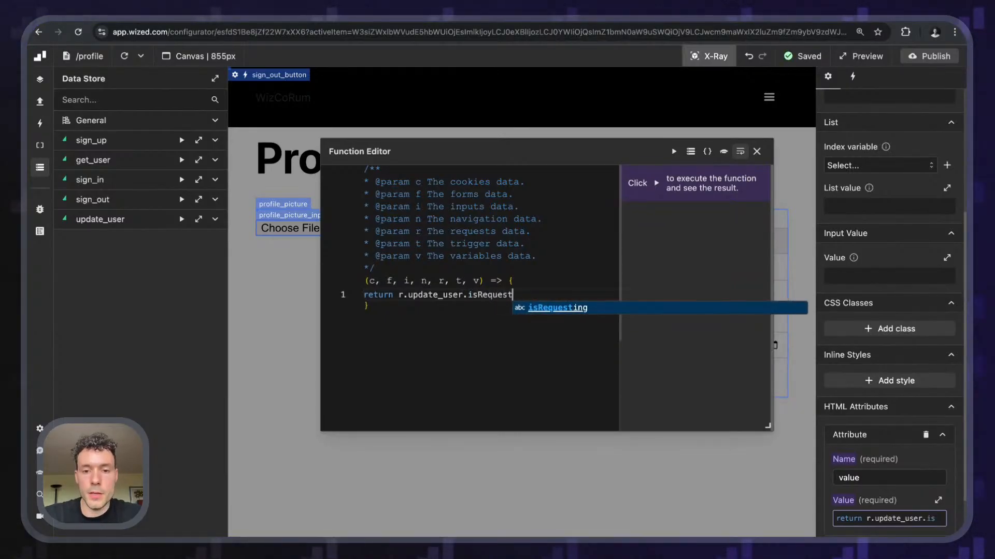
{"action": "type", "text": "ing ? '"}
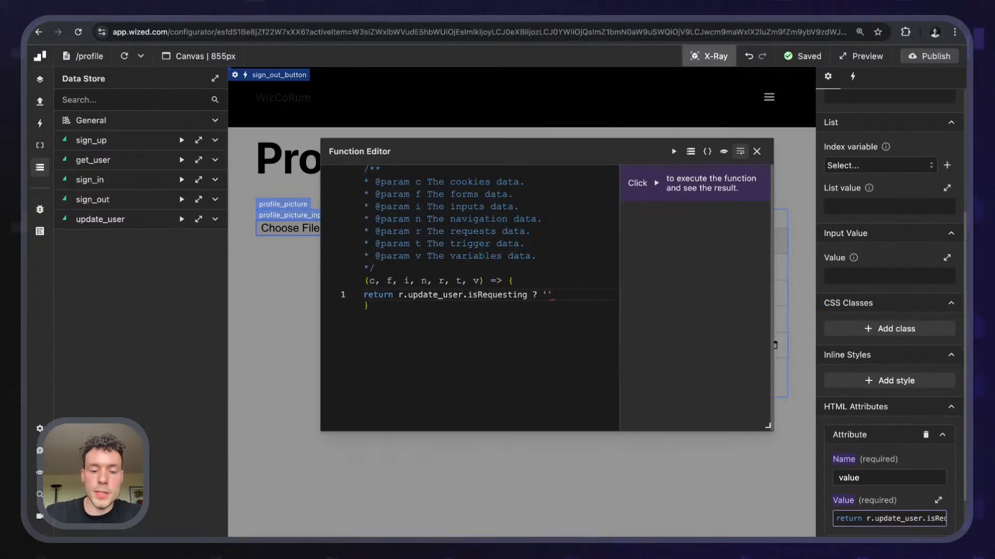
{"action": "type", "text": "Updating."}
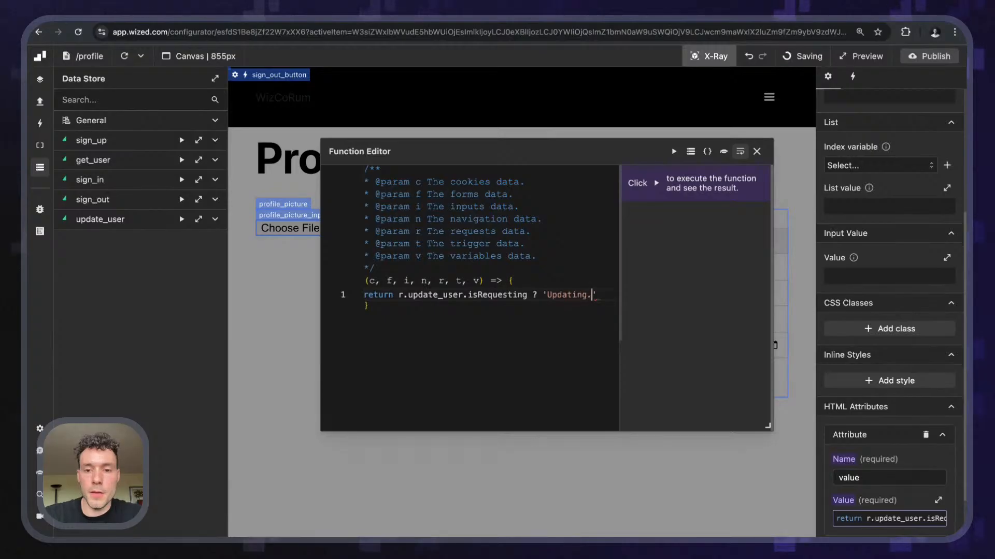
{"action": "type", "text": "..' : '"}
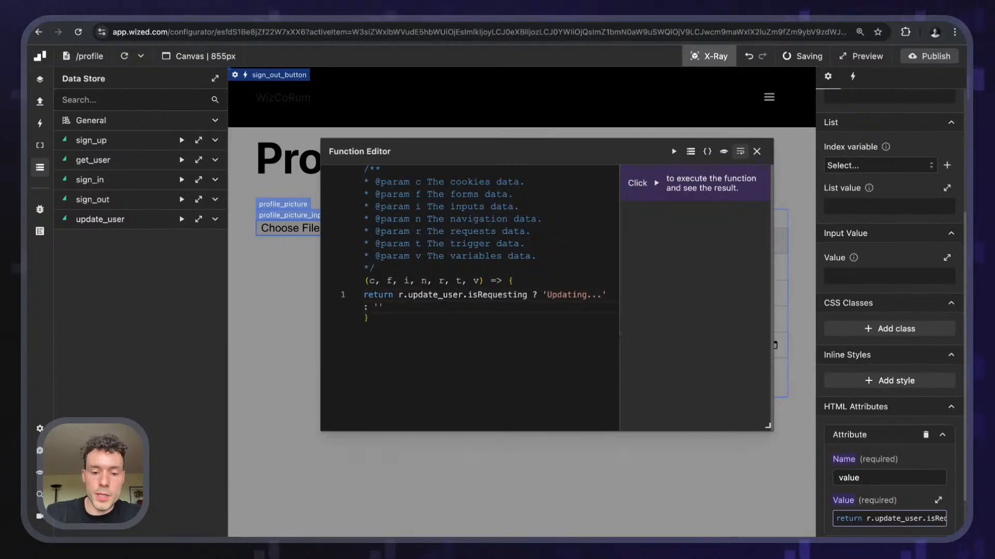
{"action": "type", "text": "Update"}
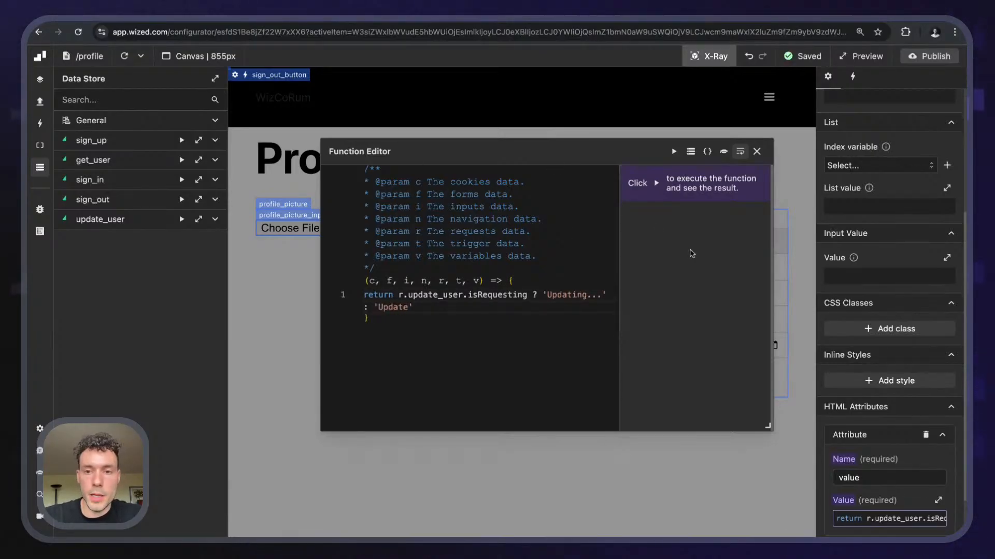
{"action": "left_click", "coordinate": [756, 150]}
- Turn off X-Ray, reload the canvas, and submit an edited username to watch 'Updating...' appear
{"action": "left_click", "coordinate": [709, 55]}
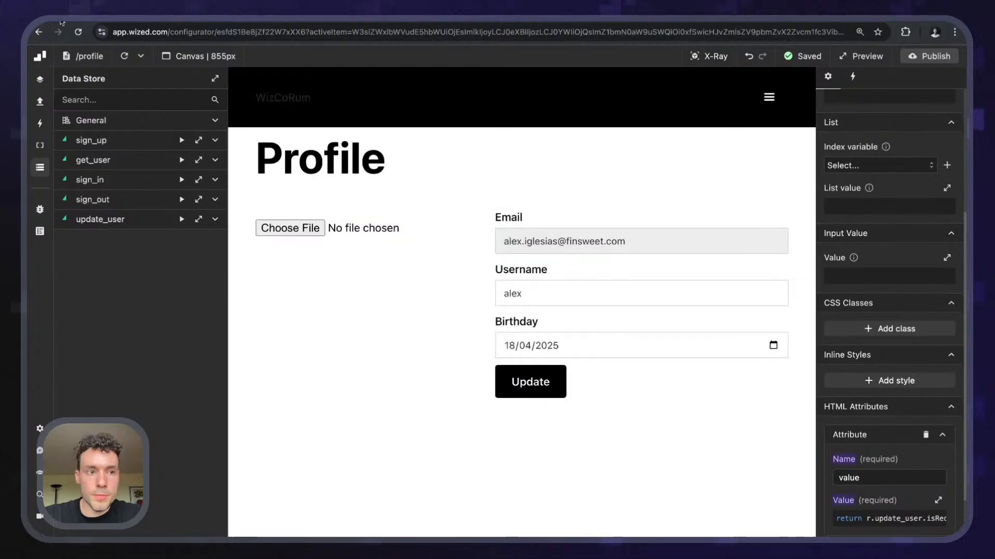
{"action": "left_click", "coordinate": [124, 57]}
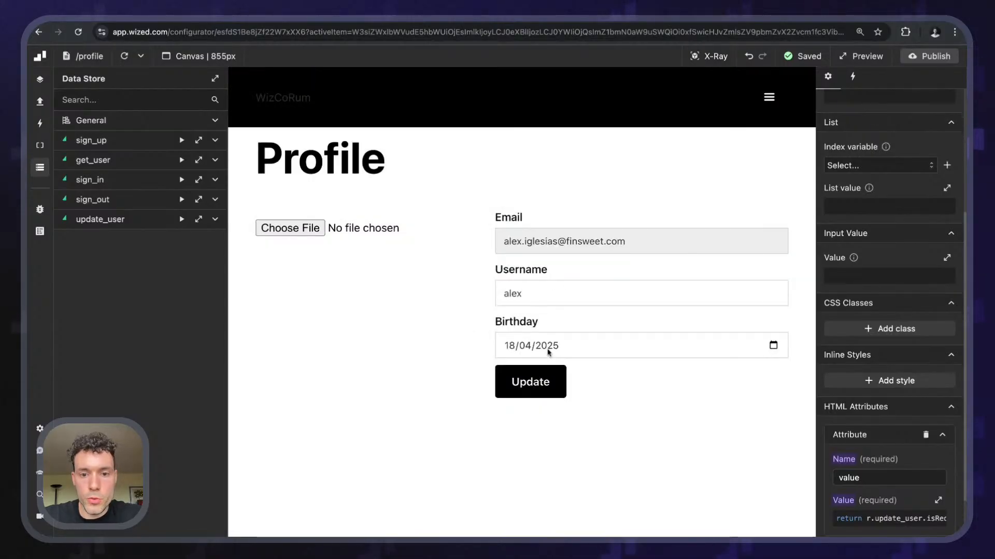
{"action": "left_click", "coordinate": [523, 392]}
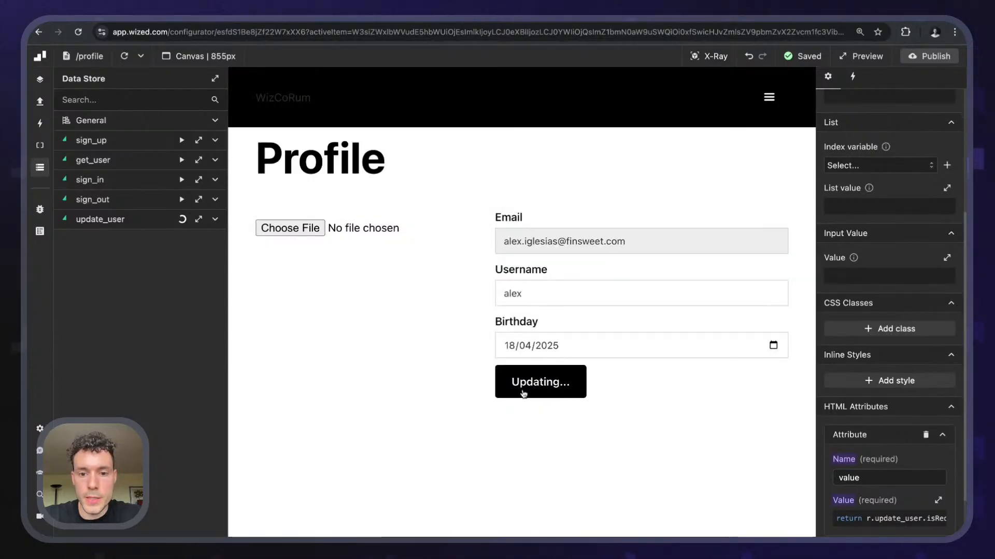
{"action": "left_click", "coordinate": [539, 295]}
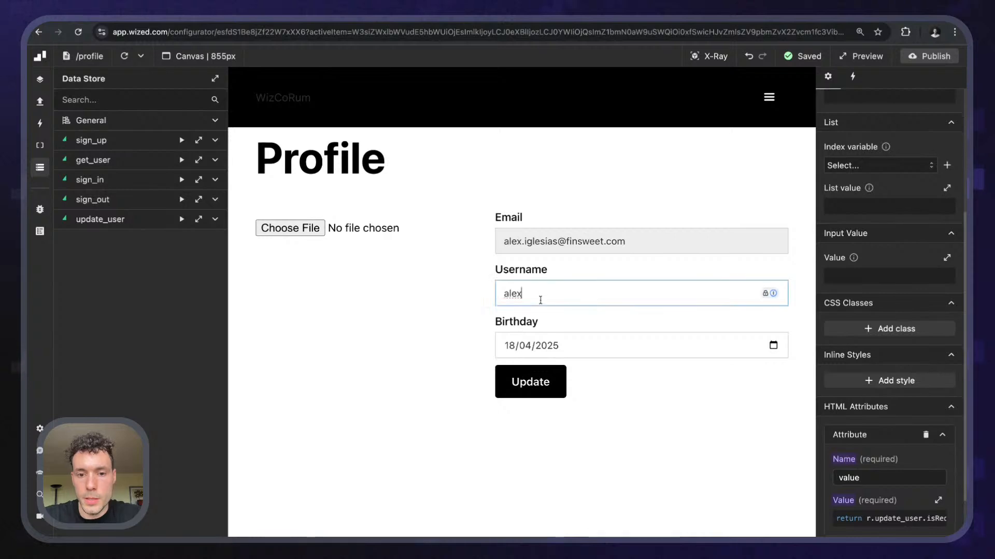
{"action": "type", "text": "_iglesias"}
{"action": "left_click", "coordinate": [548, 395]}
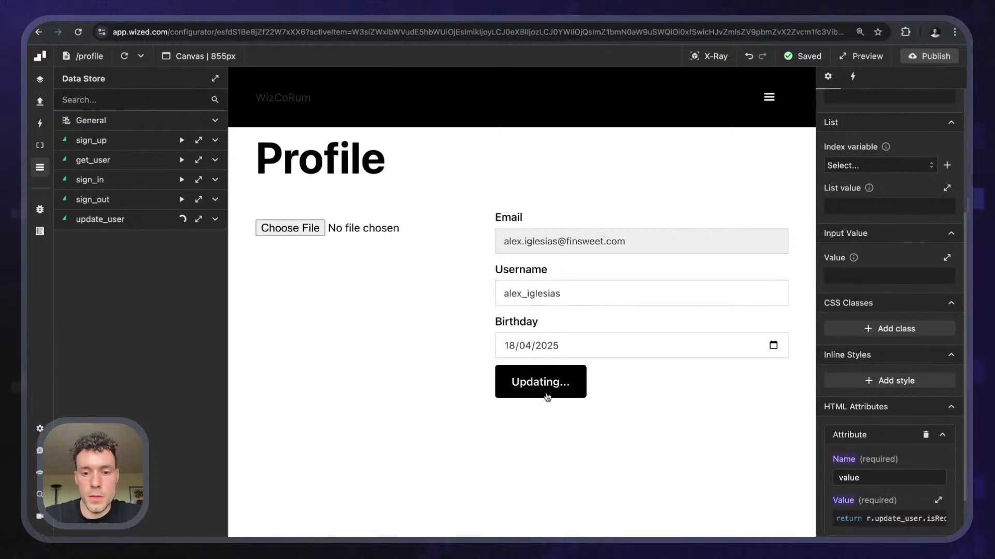
{"action": "left_click", "coordinate": [534, 393]}
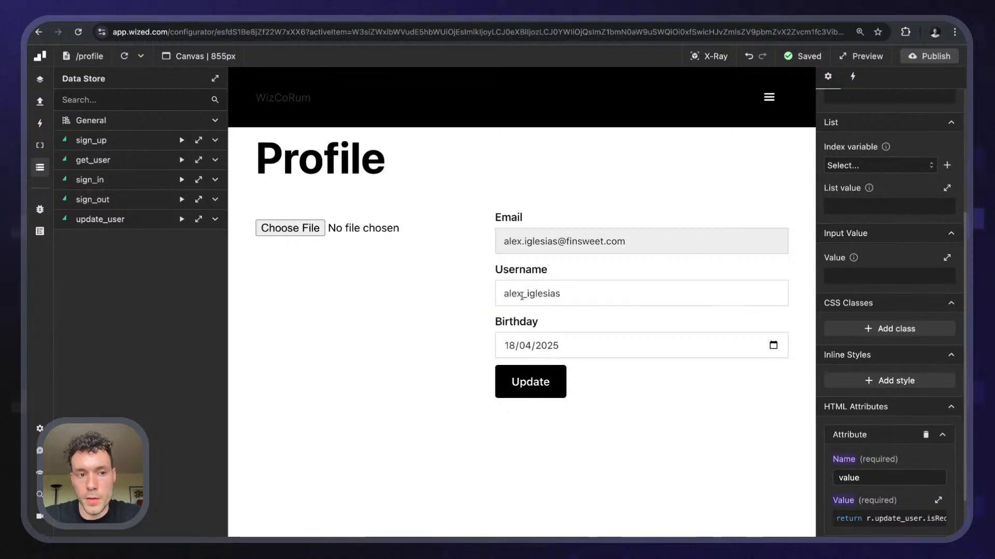
{"action": "left_click", "coordinate": [534, 382]}
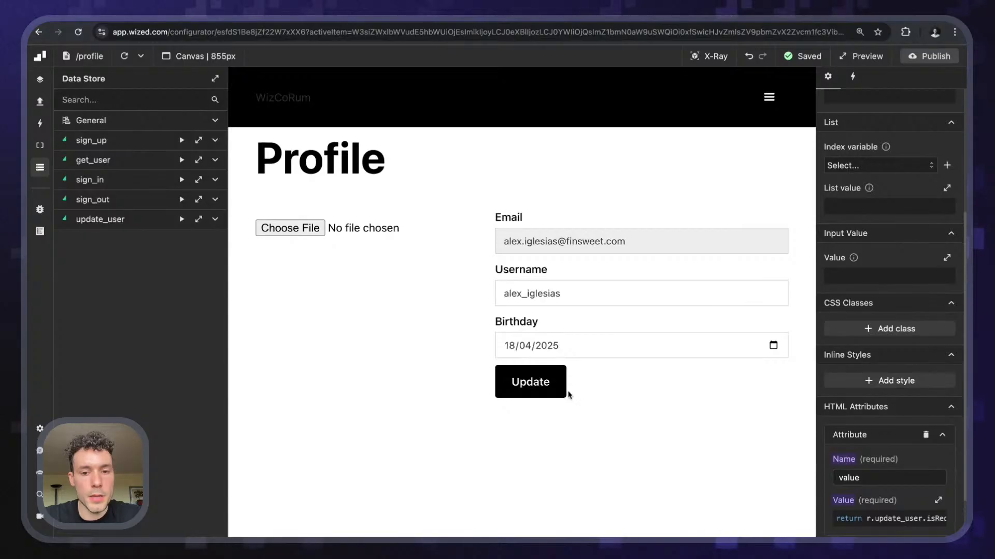
{"action": "left_click_drag", "start_coordinate": [522, 293], "coordinate": [563, 294]}
{"action": "key", "text": "BackSpace"}
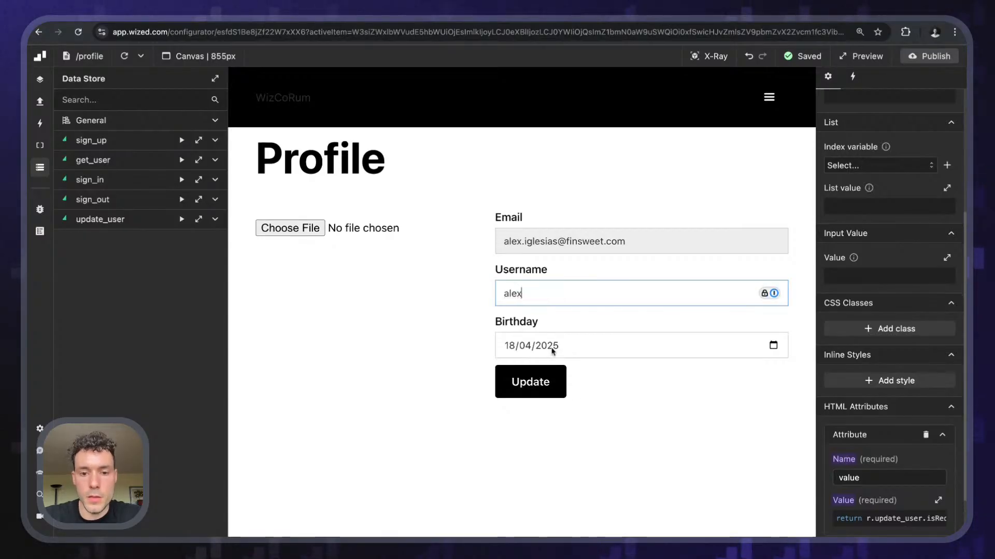
{"action": "left_click", "coordinate": [539, 384]}
{"action": "left_click", "coordinate": [541, 302]}
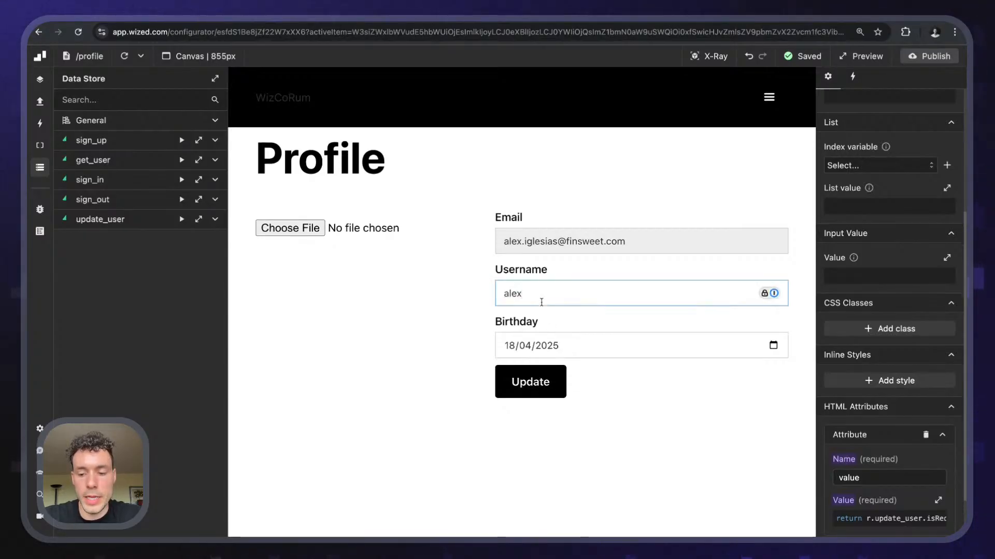
{"action": "key", "text": "Return"}
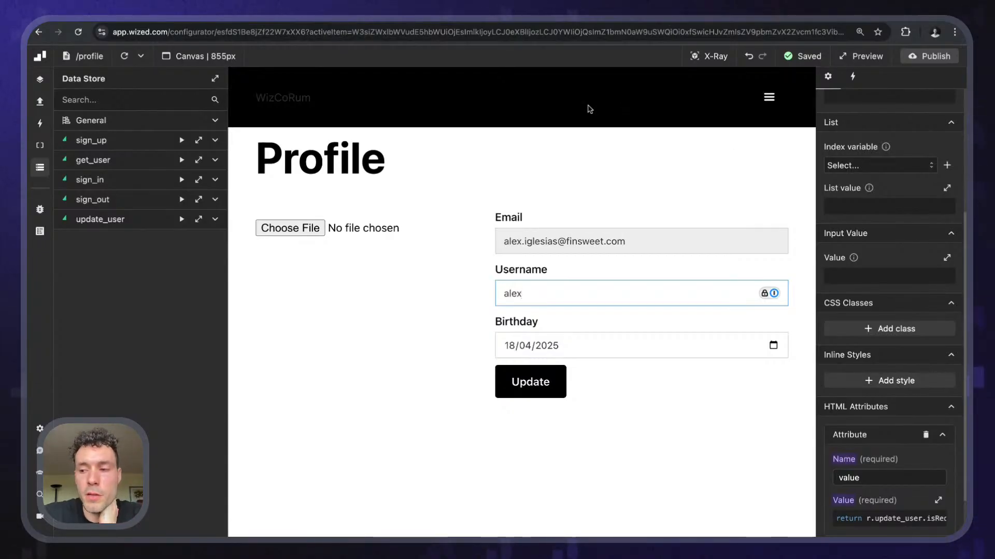
- Point out the Username label and its alex value, then move to the Eraser planning board
{"action": "left_click", "coordinate": [425, 322]}
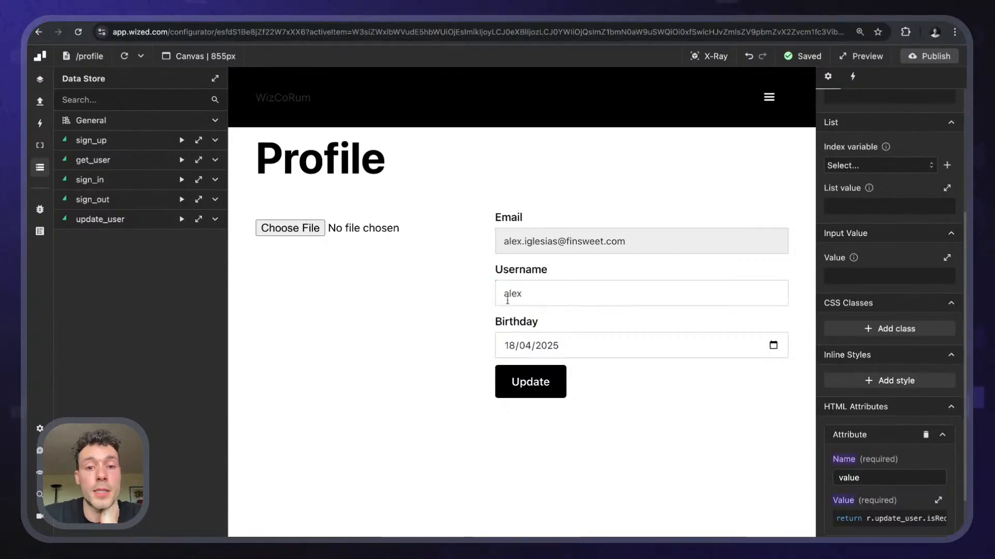
{"action": "left_click", "coordinate": [562, 304]}
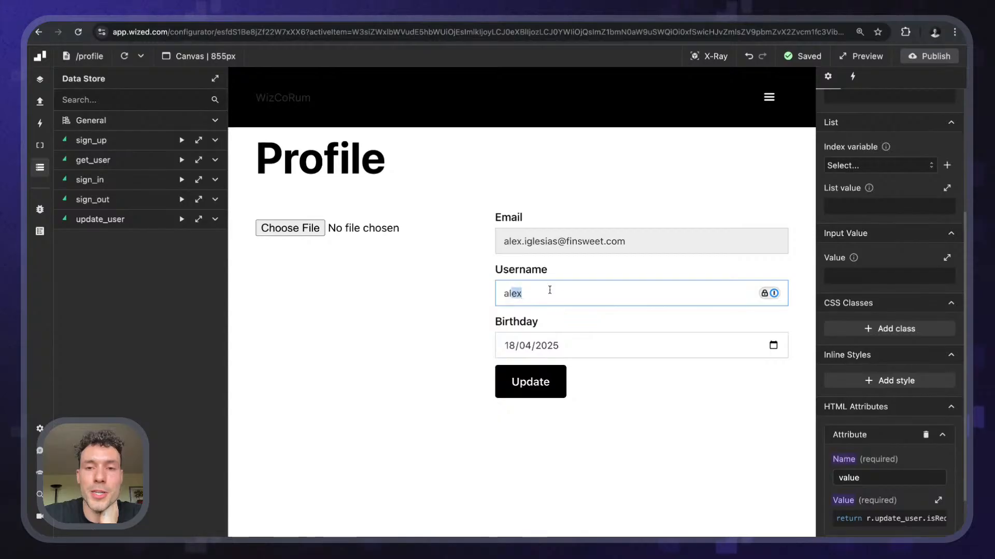
{"action": "key", "text": "Escape"}
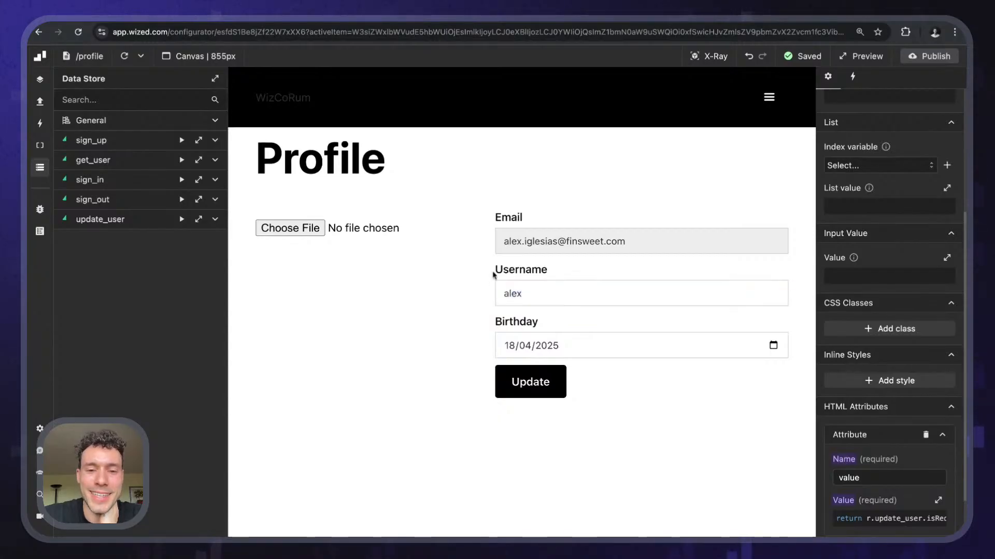
{"action": "double_click", "coordinate": [493, 273]}
{"action": "left_click", "coordinate": [431, 306]}
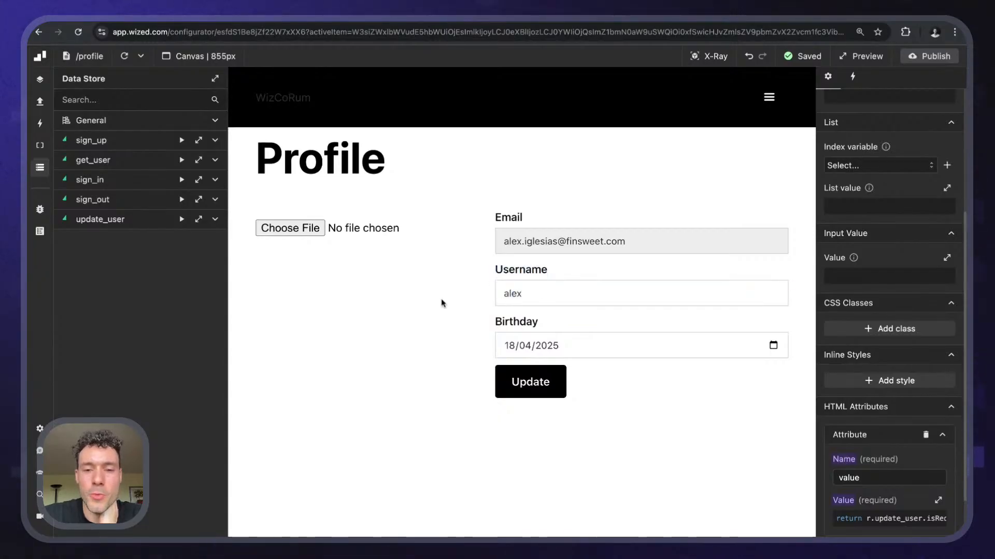
{"action": "double_click", "coordinate": [546, 292]}
{"action": "left_click", "coordinate": [483, 275]}
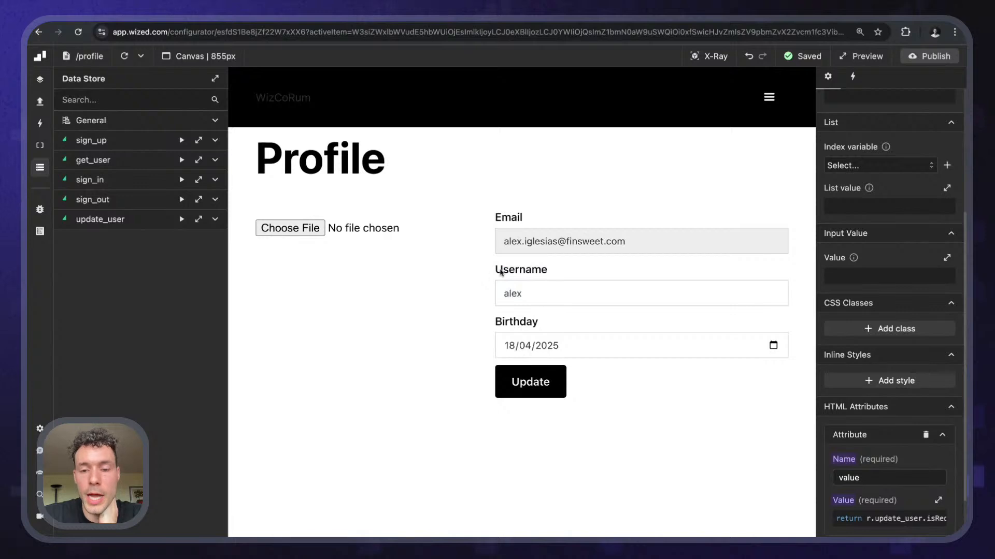
{"action": "left_click_drag", "start_coordinate": [492, 272], "coordinate": [557, 275]}
{"action": "left_click", "coordinate": [538, 311]}
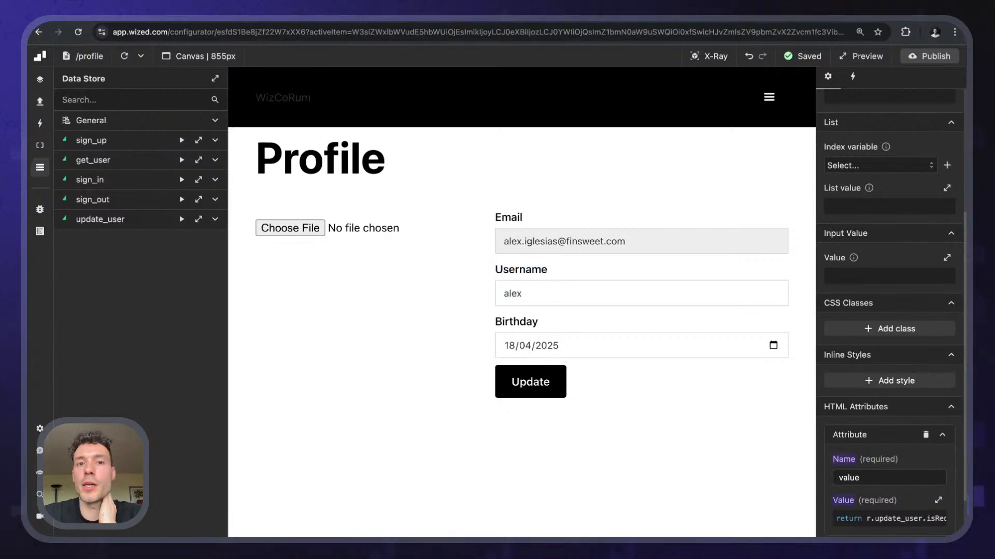
{"action": "key", "text": "ctrl+Tab"}
- Locate the forum notes on the board and select the Notifications group
{"action": "scroll", "coordinate": [655, 295], "scroll_direction": "down", "scroll_amount": 10}
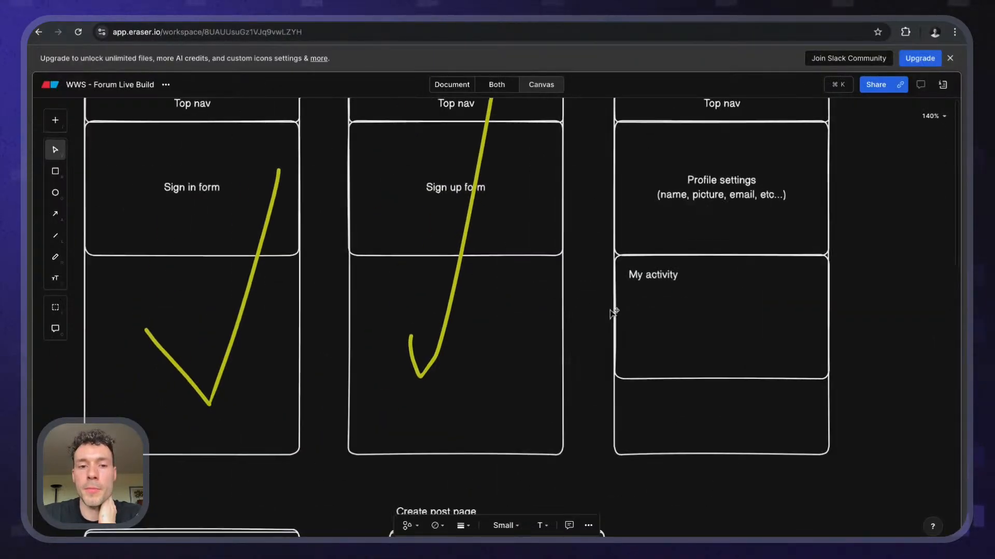
{"action": "scroll", "coordinate": [613, 313], "scroll_direction": "left", "scroll_amount": 10}
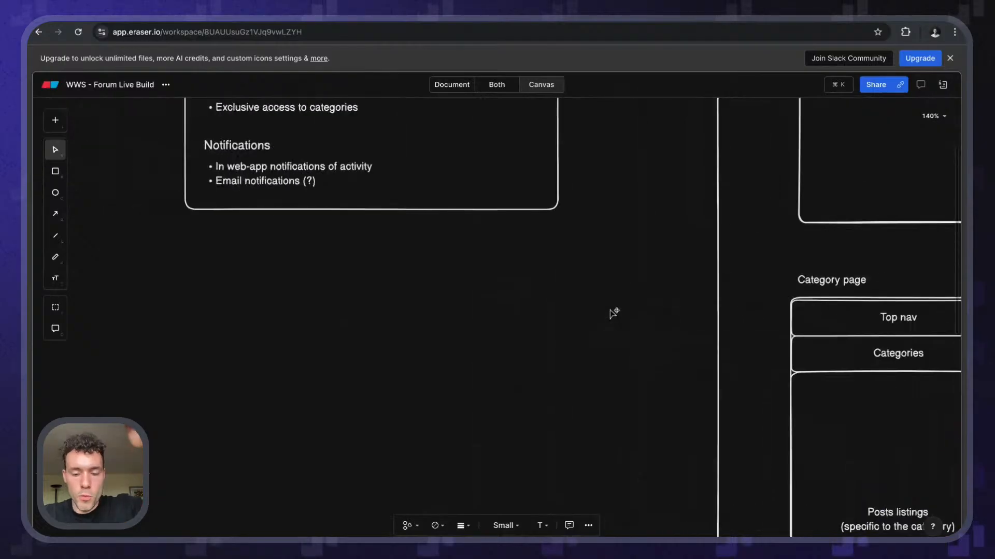
{"action": "scroll", "coordinate": [419, 262], "scroll_direction": "up", "scroll_amount": 5}
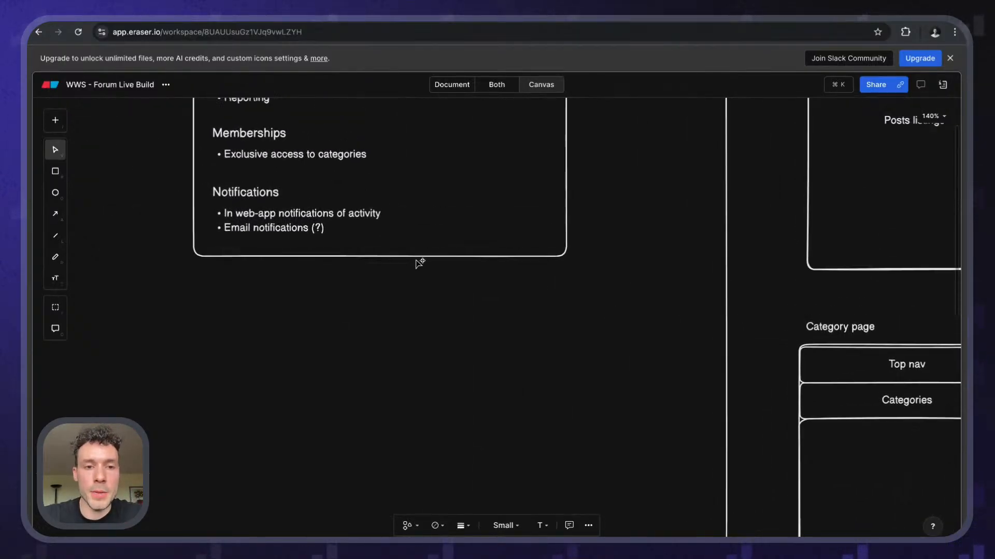
{"action": "scroll", "coordinate": [420, 262], "scroll_direction": "left", "scroll_amount": 3}
{"action": "scroll", "coordinate": [419, 262], "scroll_direction": "up", "scroll_amount": 3}
{"action": "scroll", "coordinate": [420, 262], "scroll_direction": "left", "scroll_amount": 2}
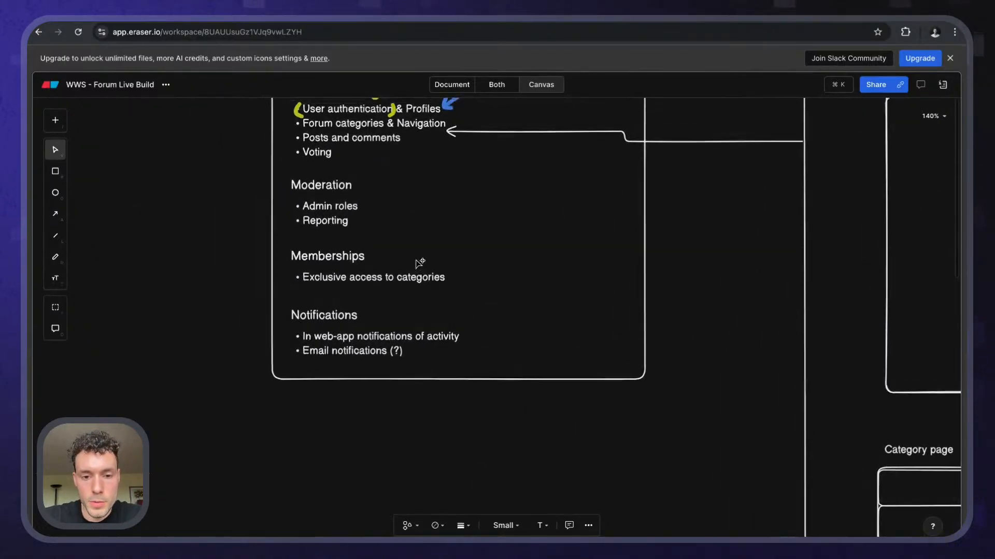
{"action": "left_click", "coordinate": [468, 396]}
{"action": "scroll", "coordinate": [468, 398], "scroll_direction": "down", "scroll_amount": 2}
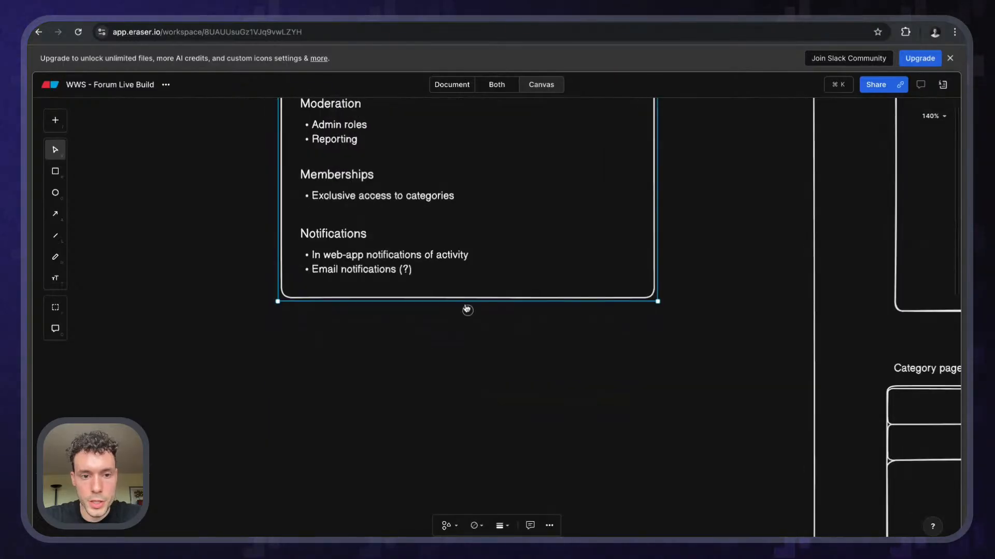
{"action": "left_click_drag", "start_coordinate": [466, 302], "coordinate": [467, 536]}
{"action": "double_click", "coordinate": [345, 234]}
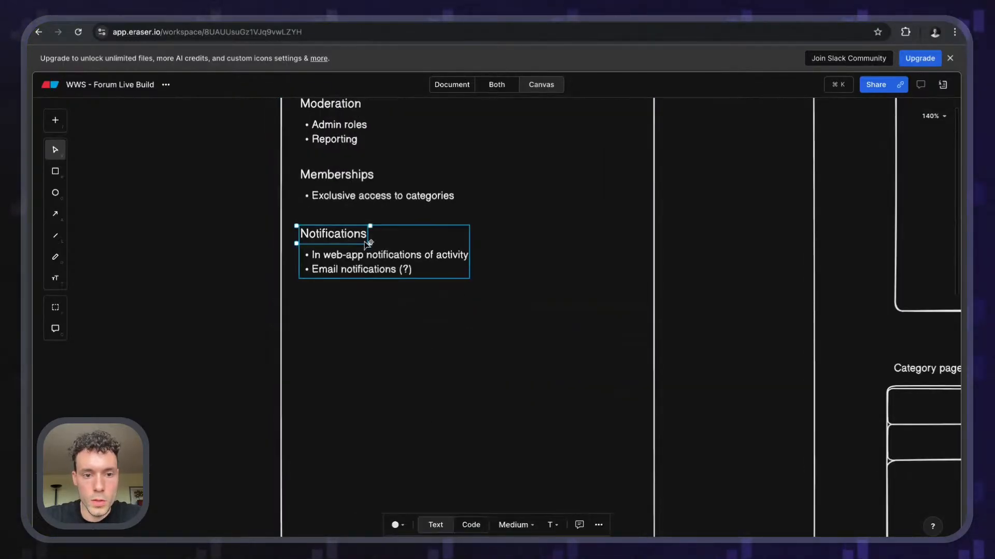
{"action": "left_click", "coordinate": [399, 339]}
{"action": "left_click", "coordinate": [374, 253]}
{"action": "right_click", "coordinate": [374, 254]}
{"action": "key", "text": "Escape"}
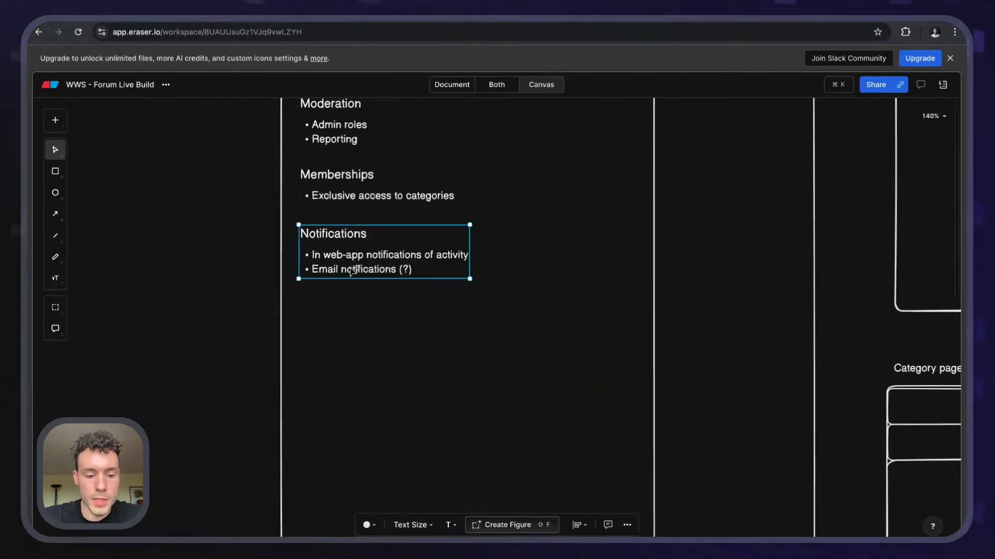
- Duplicate the Notifications group and rename the copy's title to Improvements
{"action": "key", "text": "super+d"}
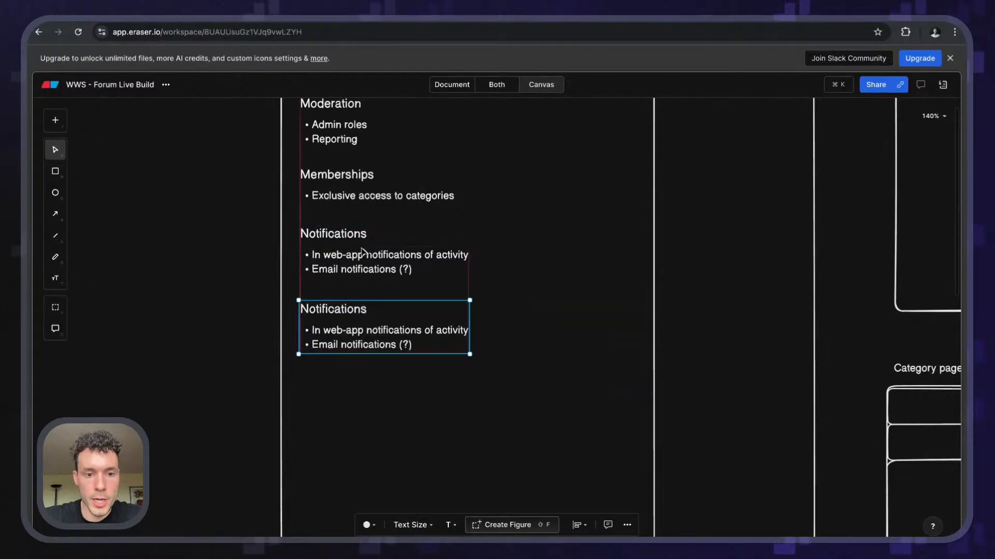
{"action": "left_click", "coordinate": [331, 328]}
{"action": "double_click", "coordinate": [334, 327]}
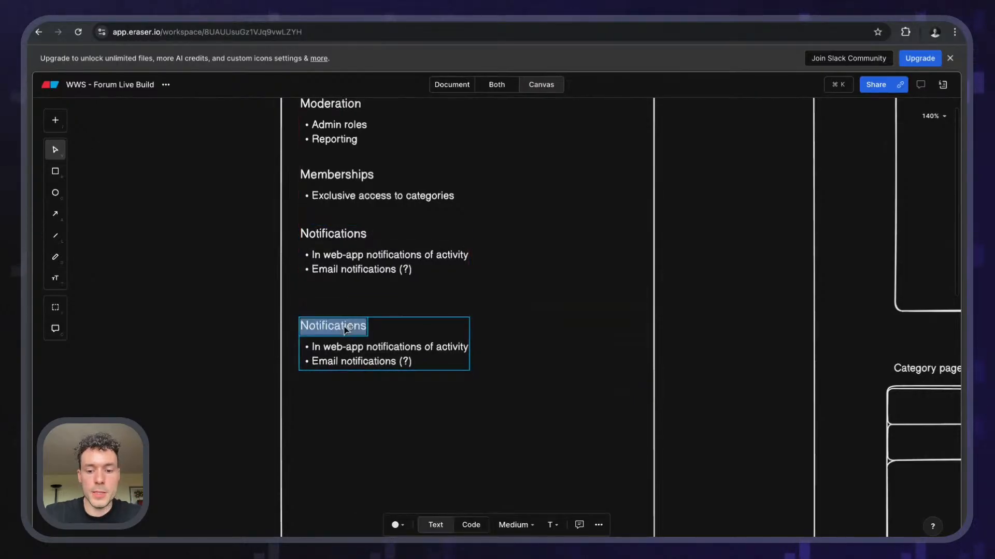
{"action": "type", "text": "Improvements"}
- Replace the copied bullets with 'Ensure that usernames are always unique'
{"action": "left_click", "coordinate": [326, 342]}
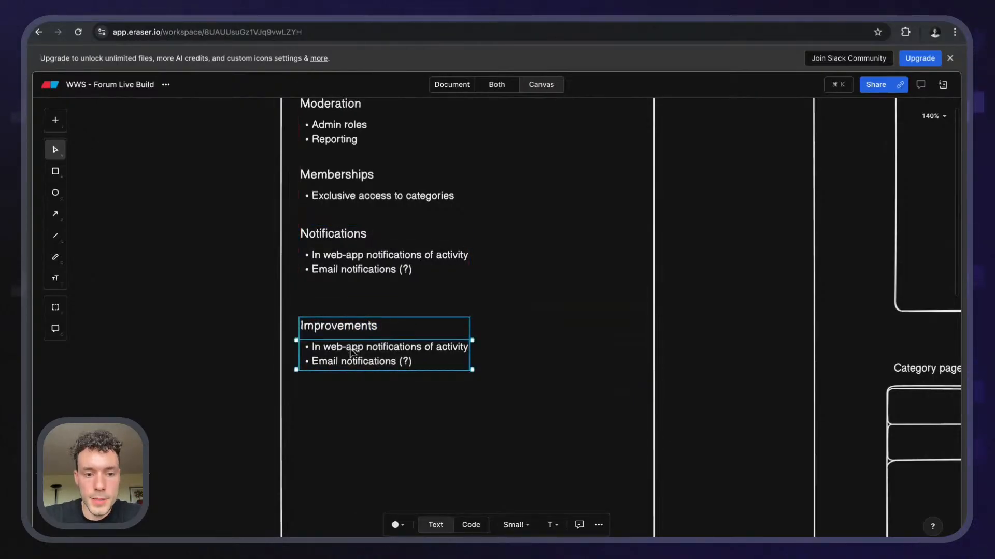
{"action": "double_click", "coordinate": [325, 341]}
{"action": "key", "text": "super+a"}
{"action": "key", "text": "BackSpace"}
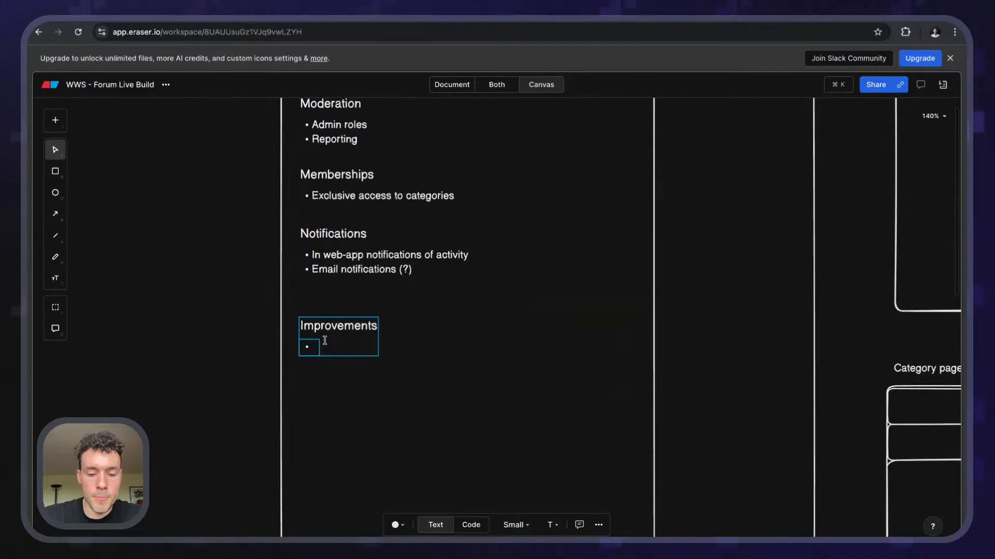
{"action": "type", "text": "Ensure that "}
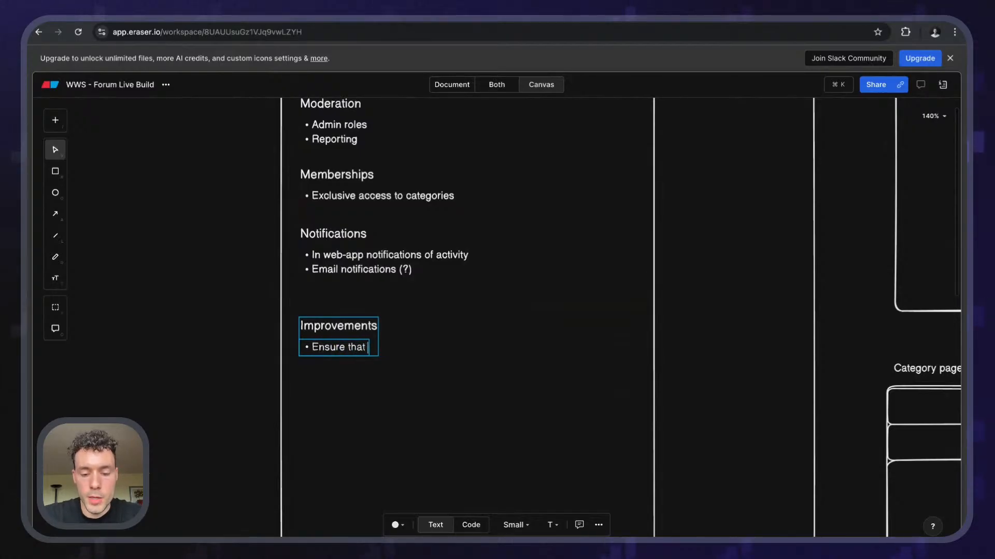
{"action": "type", "text": "usernames a"}
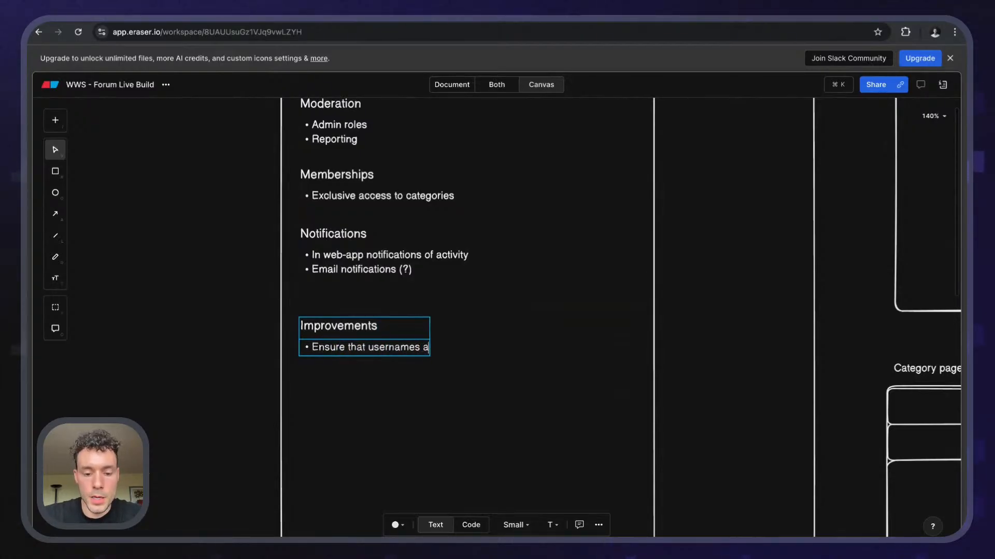
{"action": "type", "text": "re always unique"}
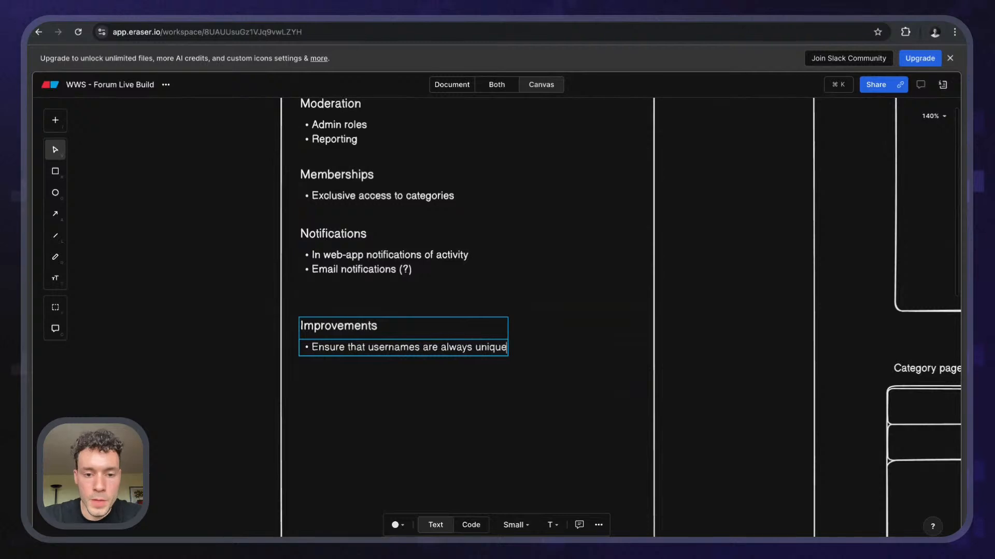
{"action": "left_click", "coordinate": [397, 414]}
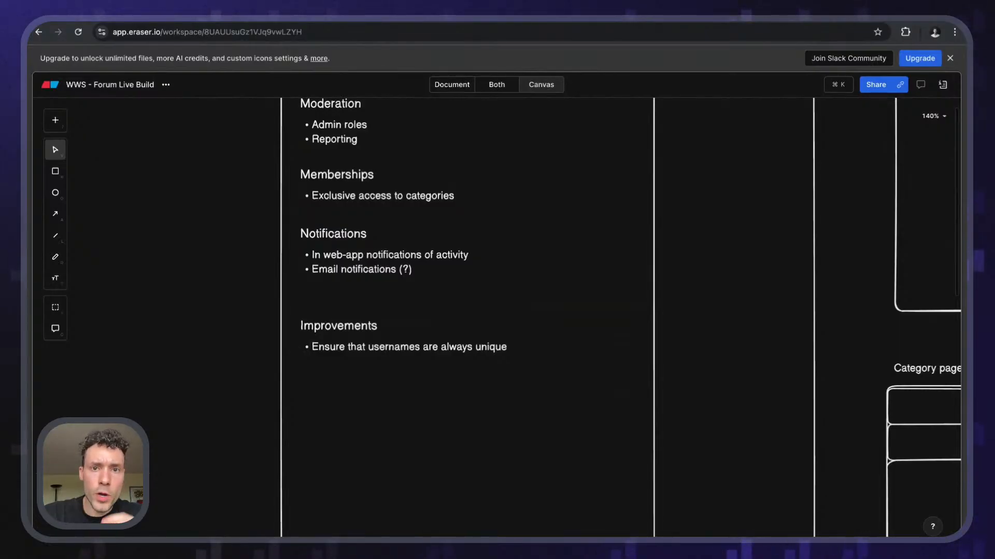
- Check the Supabase users page, then return to the Eraser forum notes
{"action": "key", "text": "ctrl+Tab"}
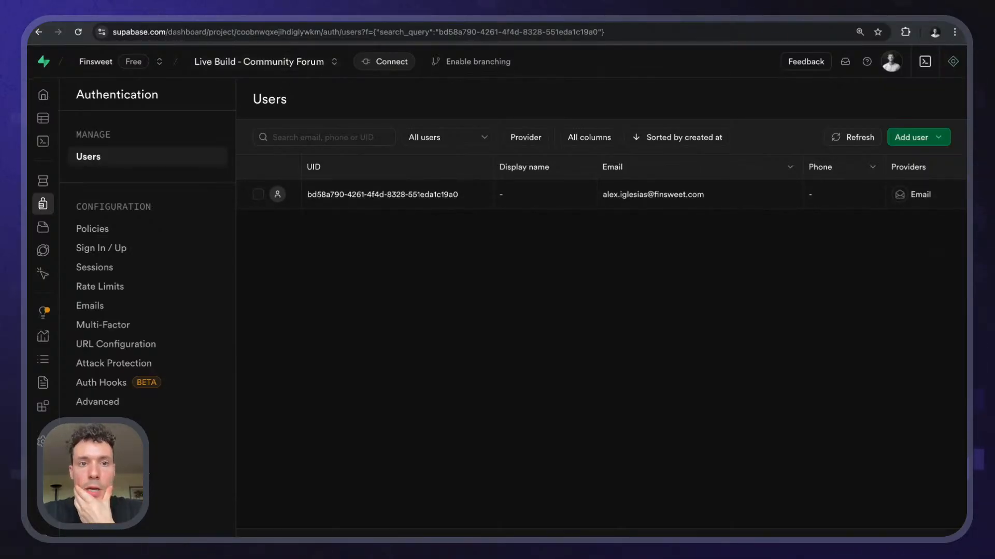
{"action": "left_click", "coordinate": [363, 20]}
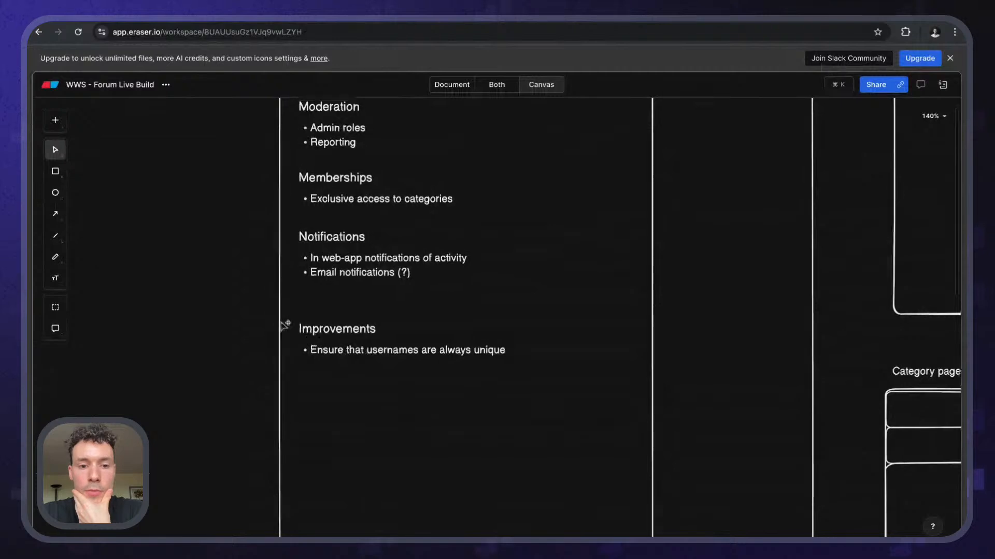
{"action": "scroll", "coordinate": [284, 324], "scroll_direction": "down", "scroll_amount": 3}
{"action": "scroll", "coordinate": [284, 324], "scroll_direction": "up", "scroll_amount": 5}
{"action": "scroll", "coordinate": [284, 324], "scroll_direction": "right", "scroll_amount": 3}
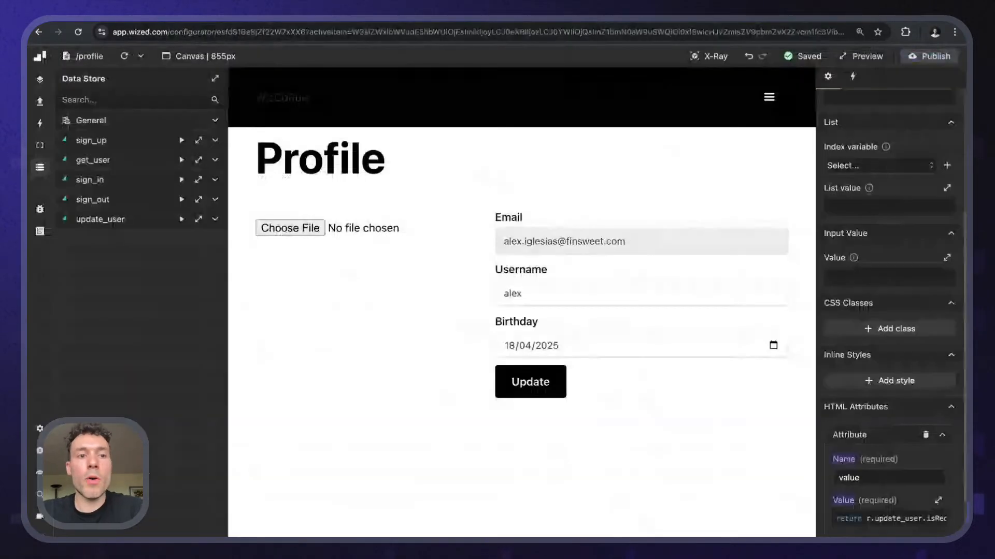
- In Wized, close the data store and briefly toggle element names on the profile page
{"action": "left_click", "coordinate": [195, 21]}
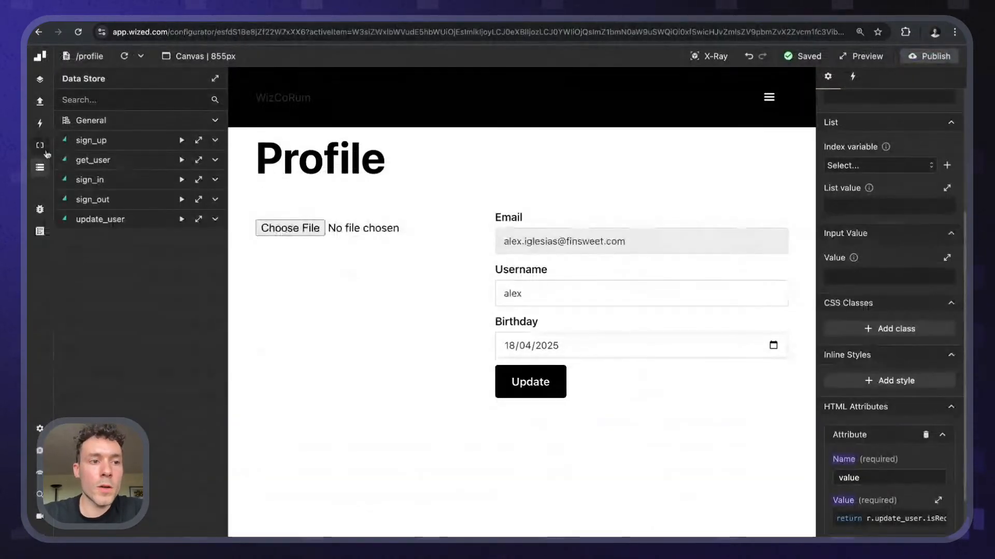
{"action": "left_click", "coordinate": [40, 167]}
{"action": "left_click", "coordinate": [720, 62]}
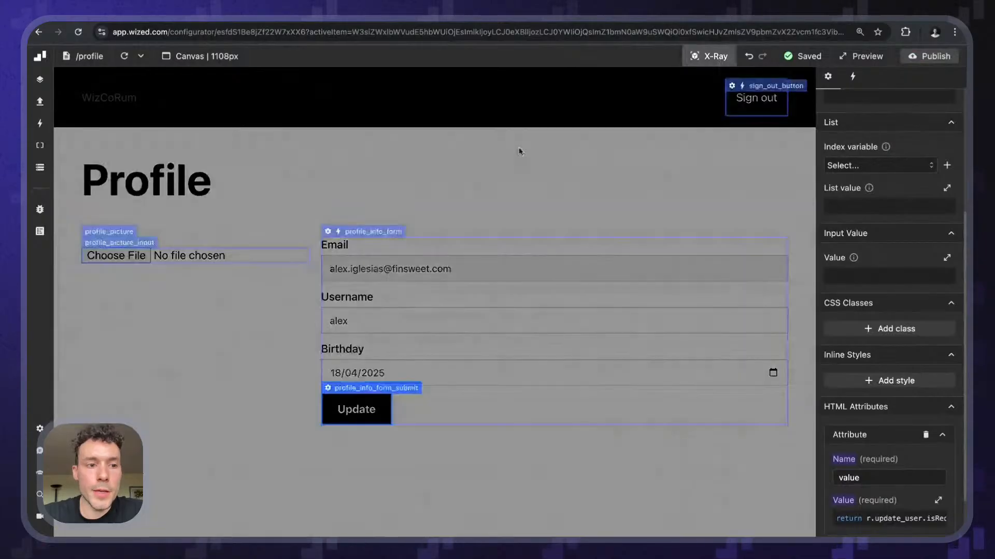
{"action": "left_click", "coordinate": [715, 64]}
- Give the profile_picture image a 12rem width and 12rem height, then open Publish
{"action": "left_click", "coordinate": [155, 20]}
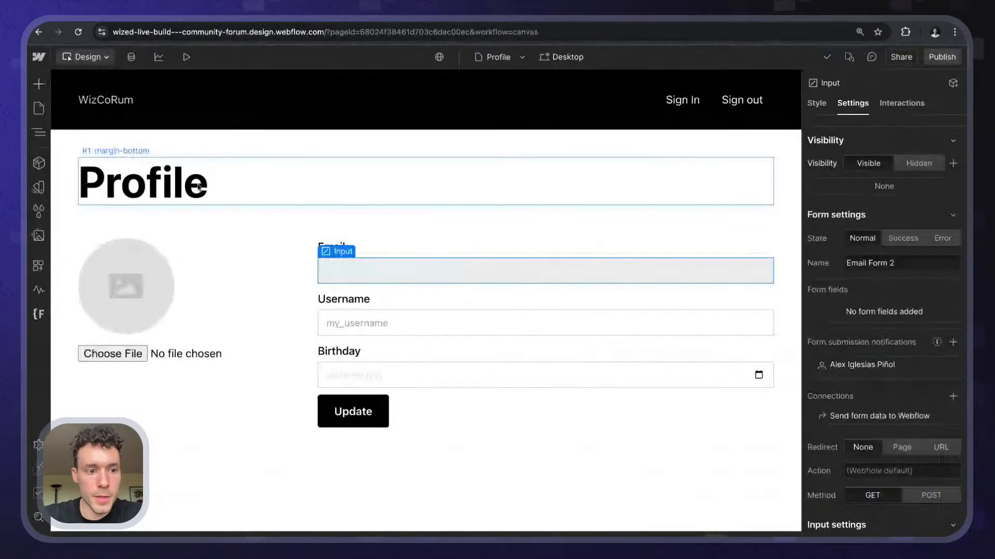
{"action": "left_click", "coordinate": [126, 286]}
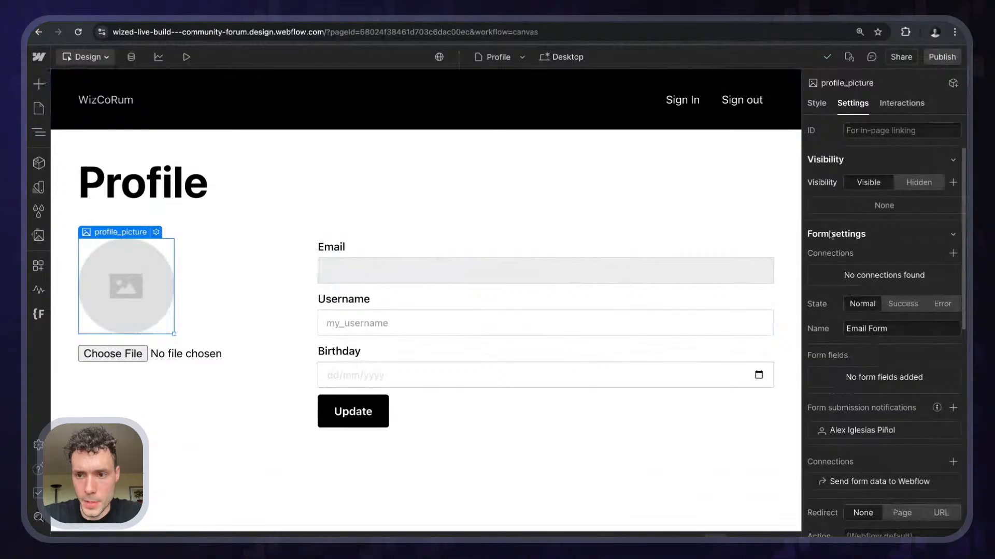
{"action": "left_click", "coordinate": [817, 106]}
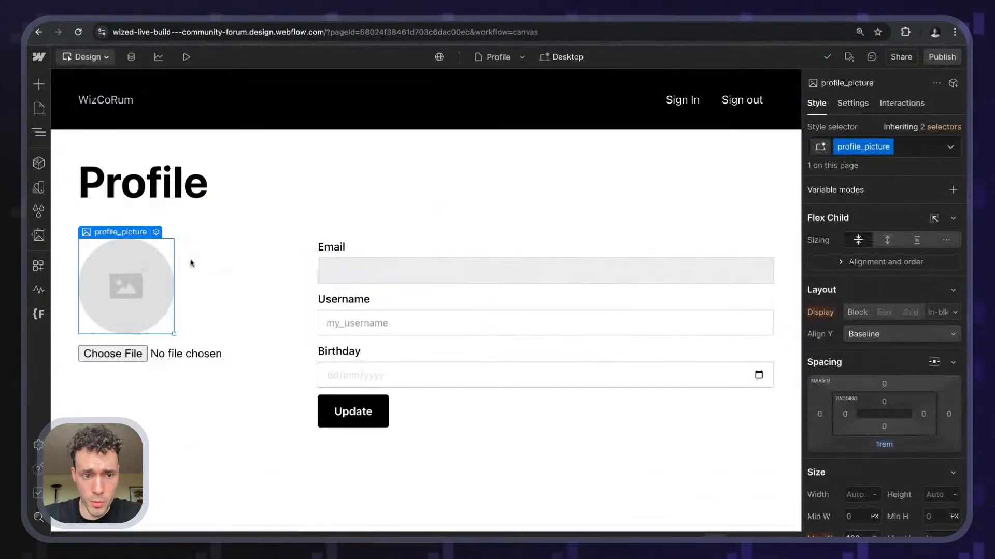
{"action": "scroll", "coordinate": [847, 334], "scroll_direction": "down", "scroll_amount": 4}
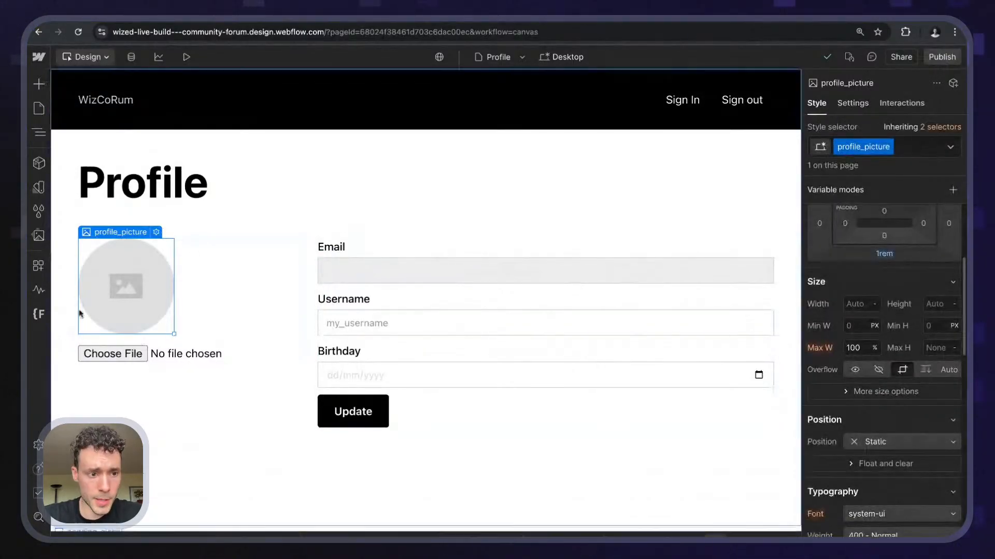
{"action": "scroll", "coordinate": [917, 350], "scroll_direction": "up", "scroll_amount": 1}
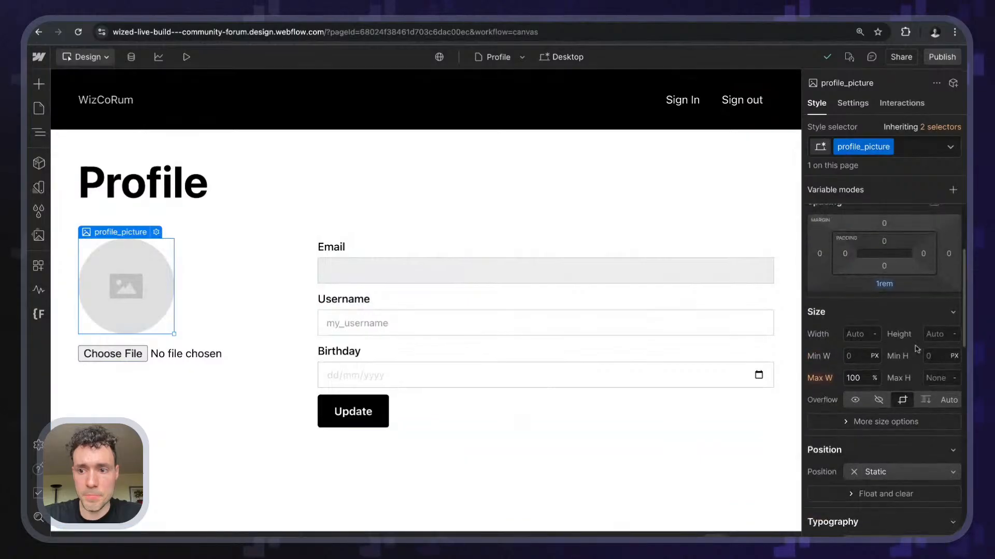
{"action": "scroll", "coordinate": [917, 349], "scroll_direction": "up", "scroll_amount": 4}
{"action": "left_click", "coordinate": [861, 453]}
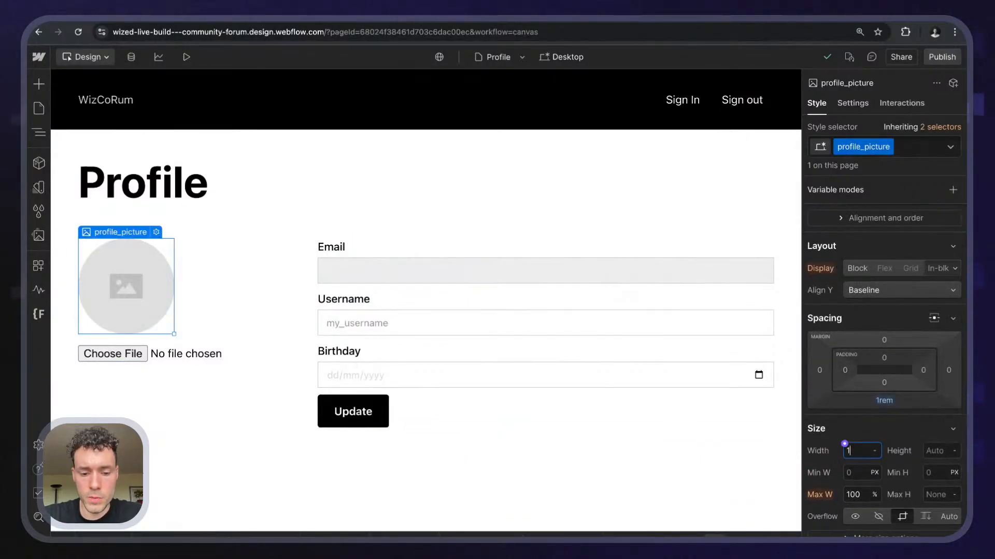
{"action": "key", "text": "Return"}
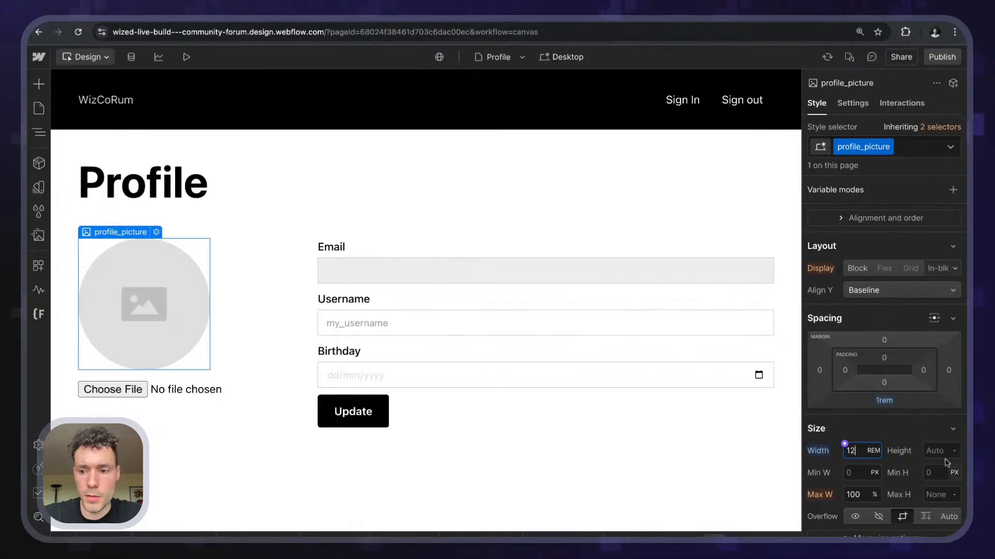
{"action": "key", "text": "Return"}
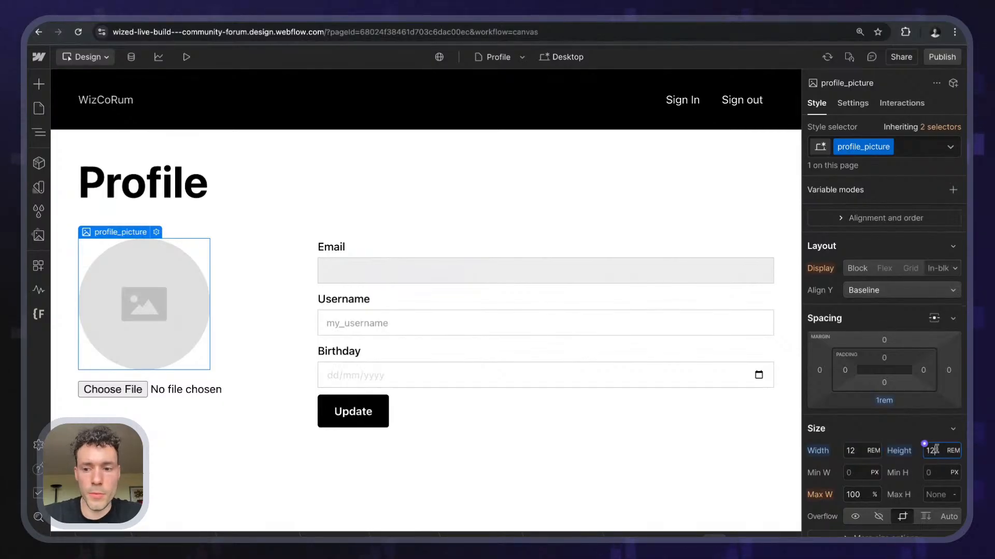
{"action": "left_click", "coordinate": [931, 55]}
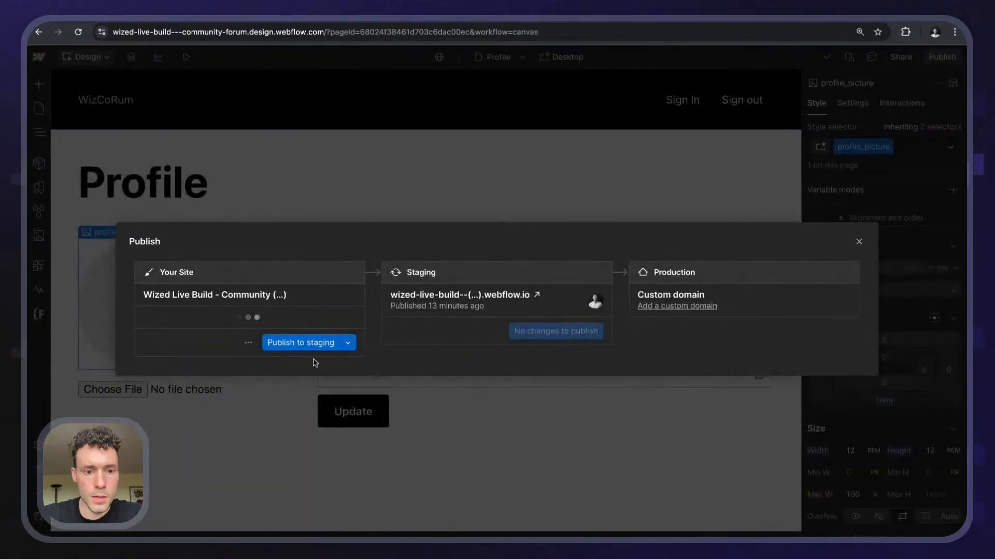
- Publish to staging and dismiss the publishing window once it finishes
{"action": "left_click", "coordinate": [306, 343]}
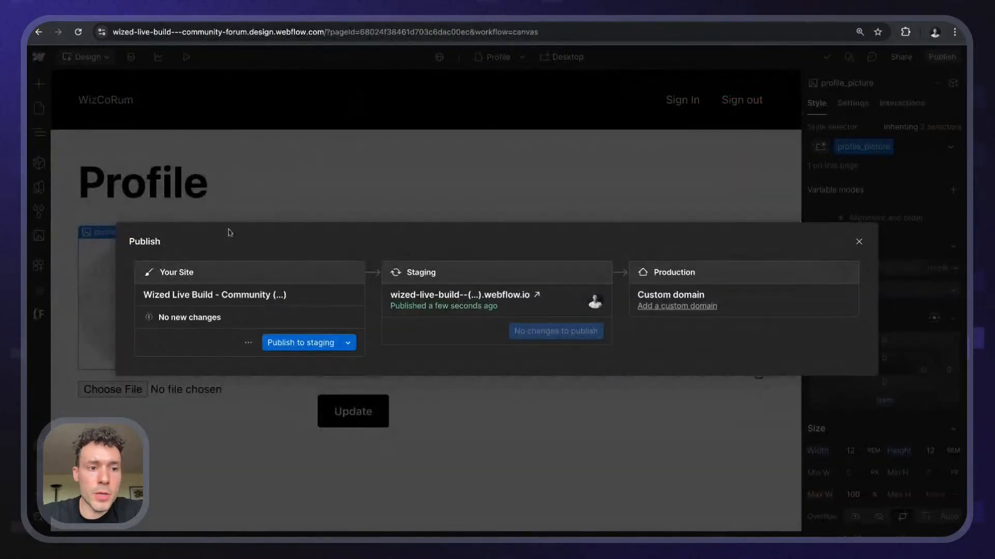
{"action": "left_click", "coordinate": [200, 175]}
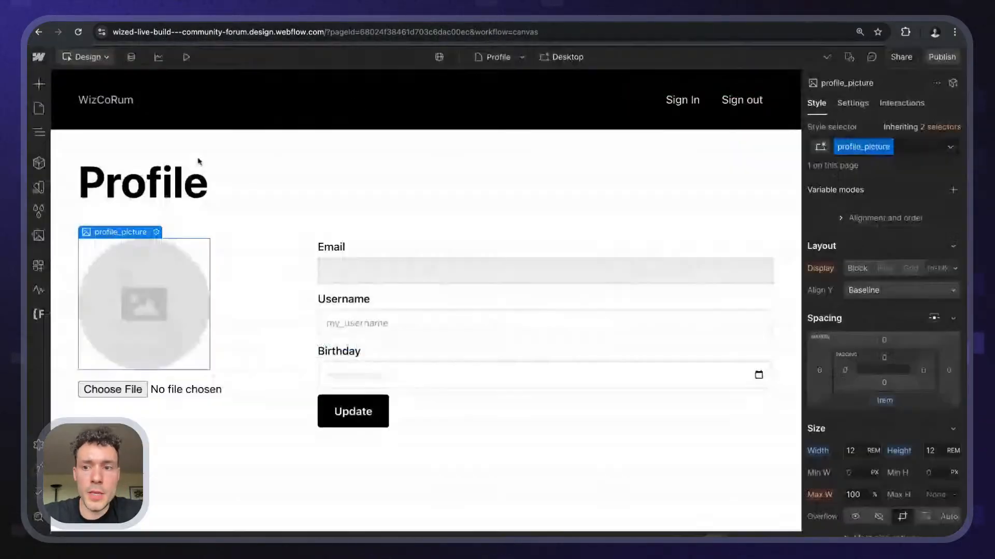
{"action": "scroll", "coordinate": [880, 354], "scroll_direction": "down", "scroll_amount": 5}
{"action": "scroll", "coordinate": [881, 353], "scroll_direction": "up", "scroll_amount": 5}
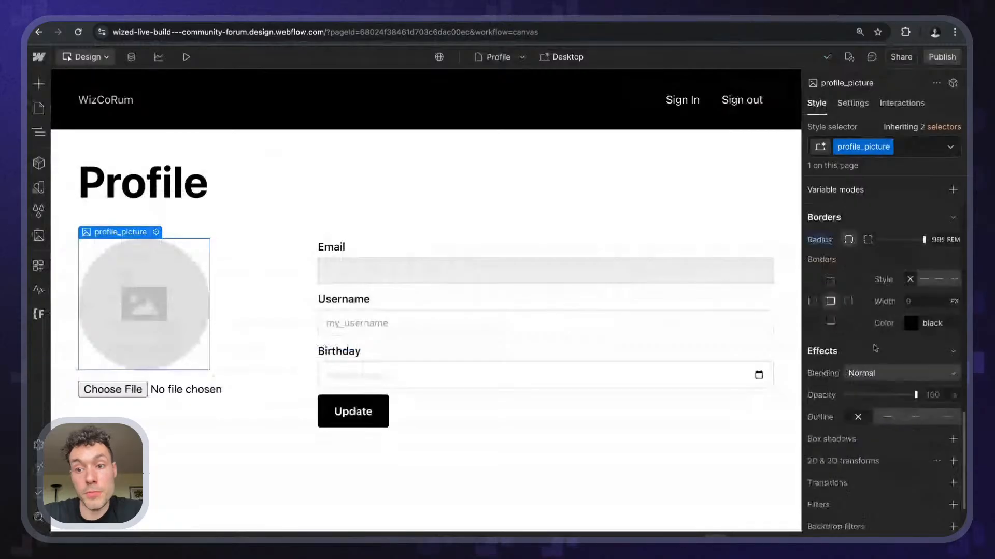
{"action": "scroll", "coordinate": [881, 354], "scroll_direction": "down", "scroll_amount": 2}
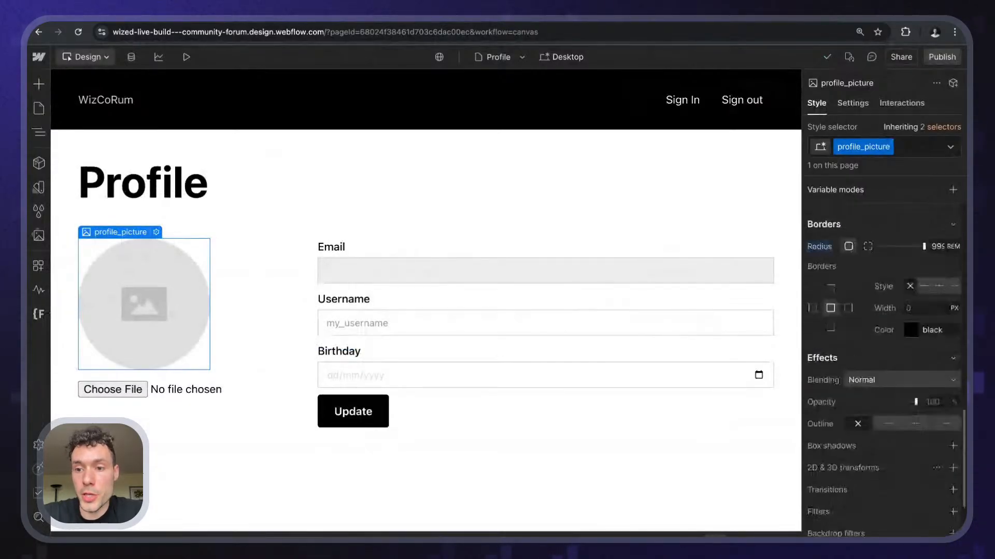
{"action": "scroll", "coordinate": [881, 354], "scroll_direction": "up", "scroll_amount": 4}
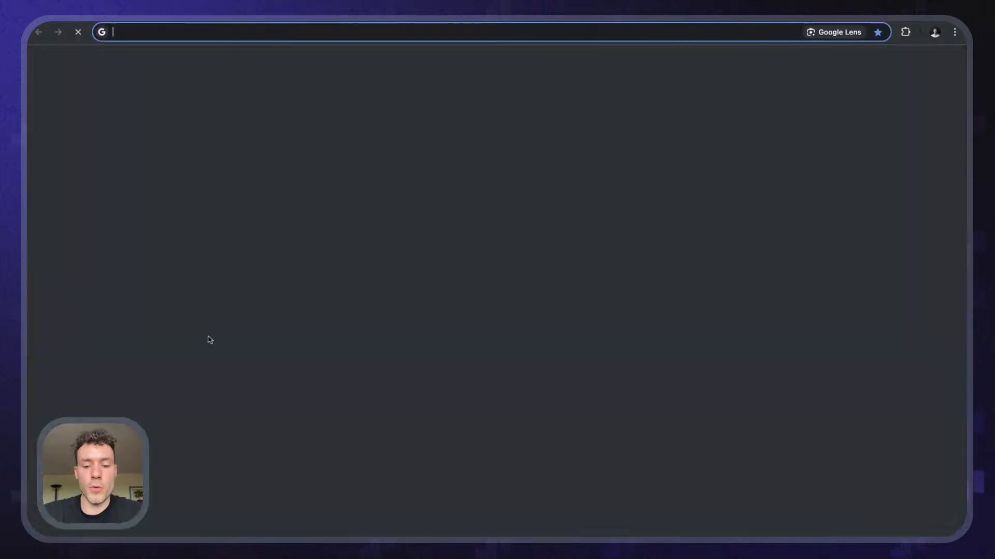
- Search Google for 'file picture placeholder svg'
{"action": "type", "text": "file"}
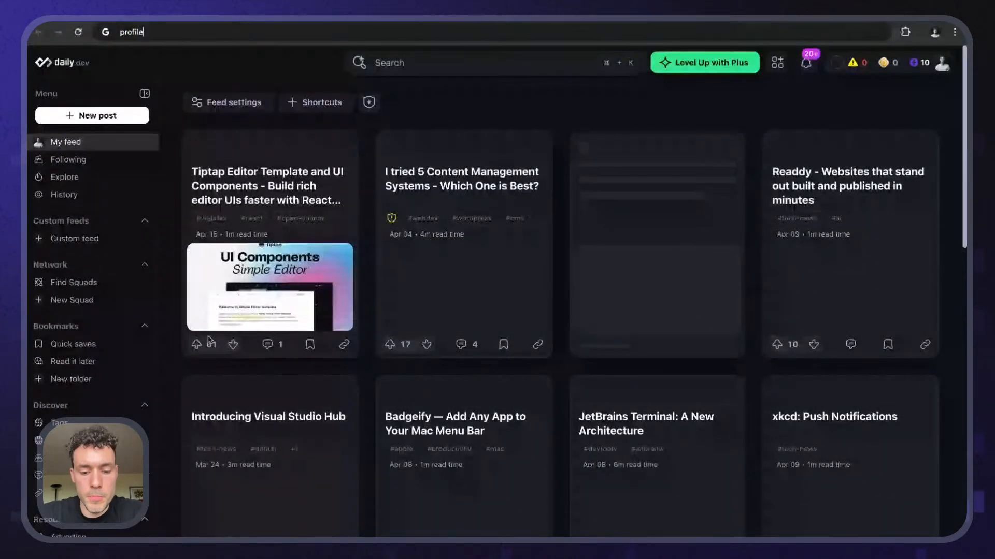
{"action": "type", "text": " picture placeholder"}
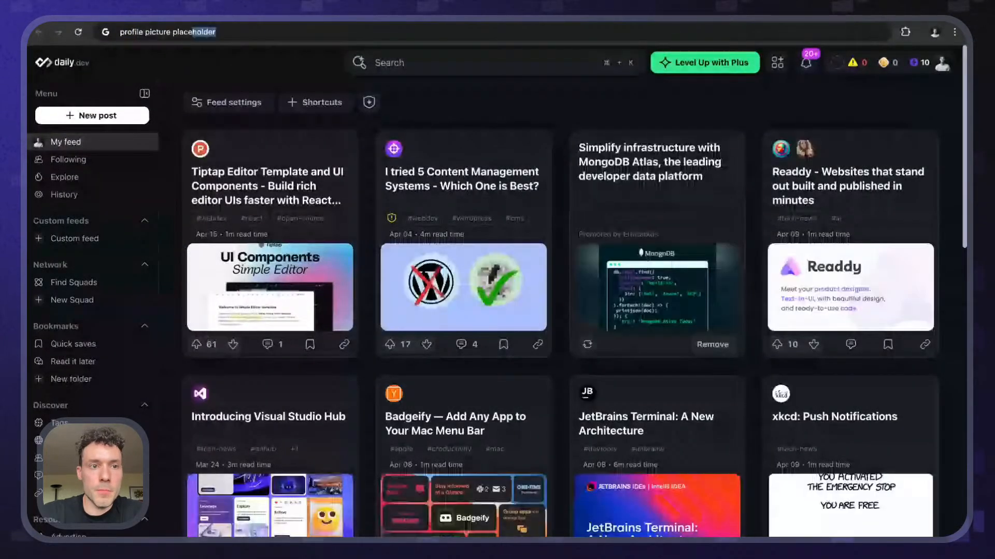
{"action": "key", "text": "Return"}
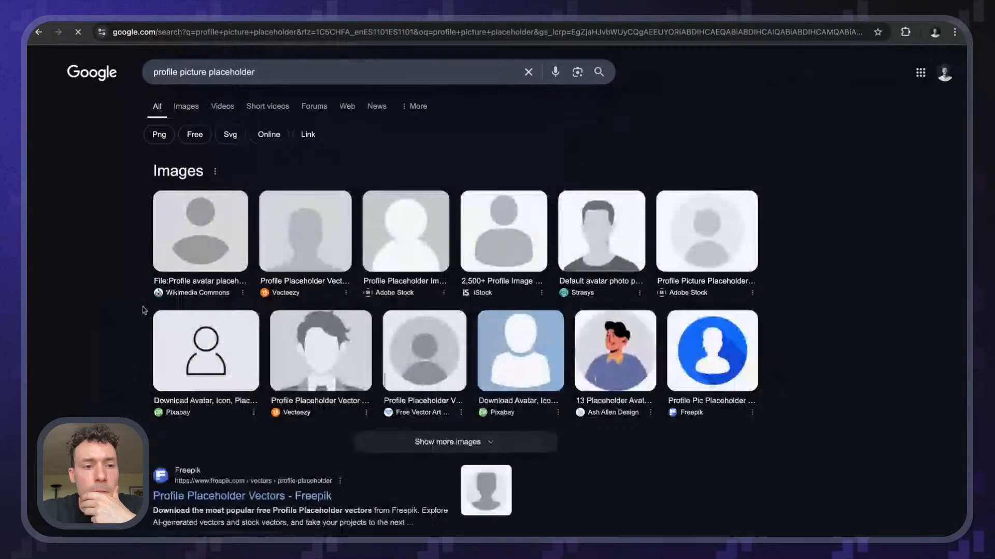
{"action": "left_click", "coordinate": [276, 70]}
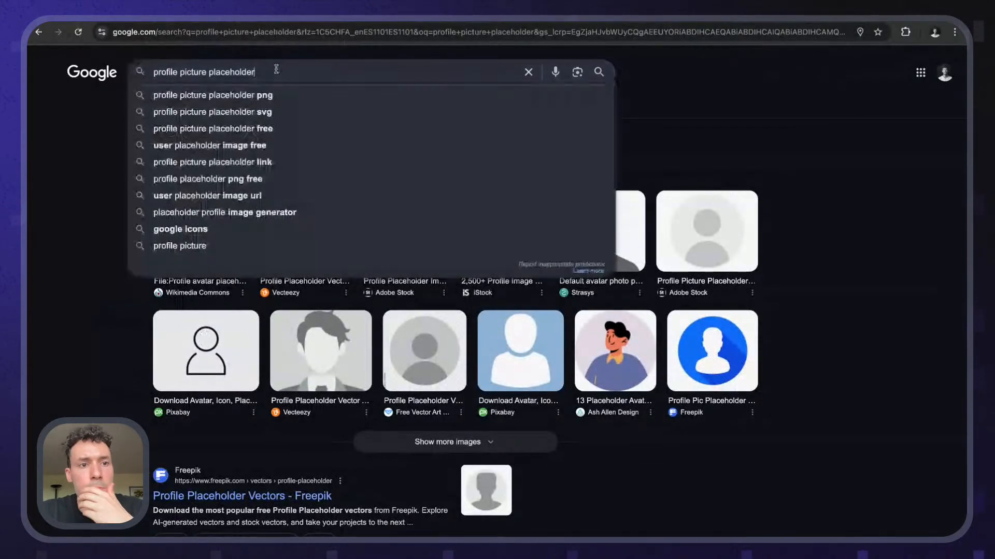
{"action": "type", "text": "svg"}
{"action": "key", "text": "Return"}
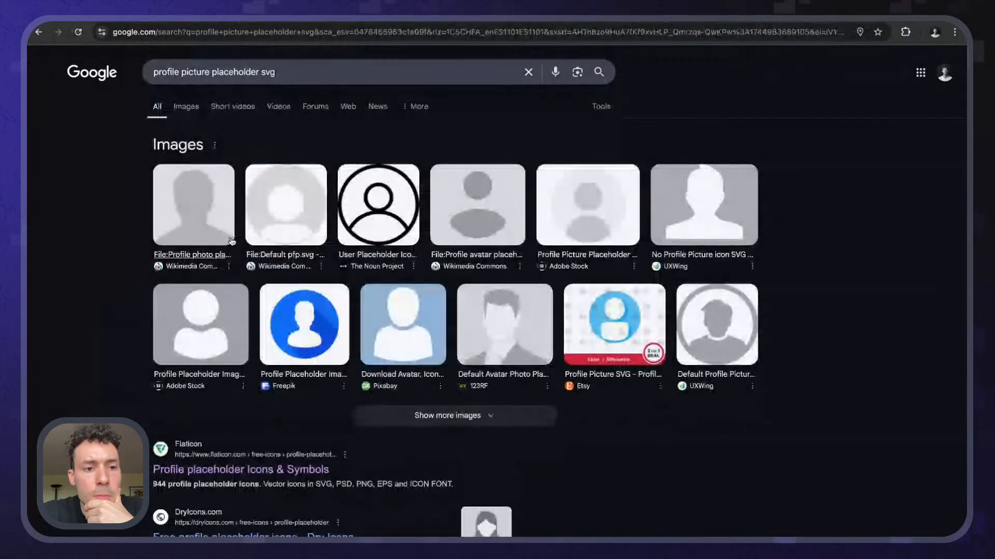
- Open the Wikimedia Commons placeholder image page and download the file
{"action": "left_click", "coordinate": [158, 227]}
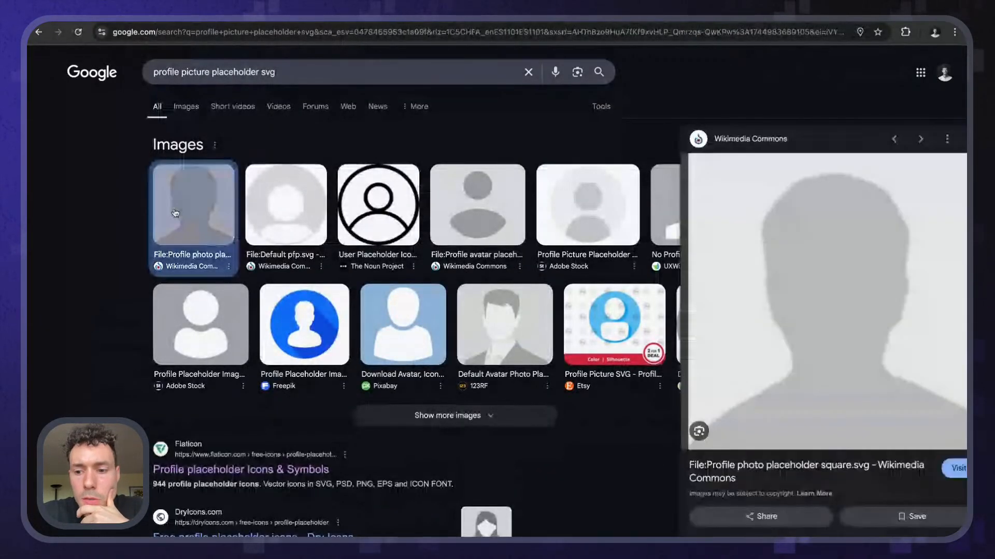
{"action": "left_click", "coordinate": [832, 473]}
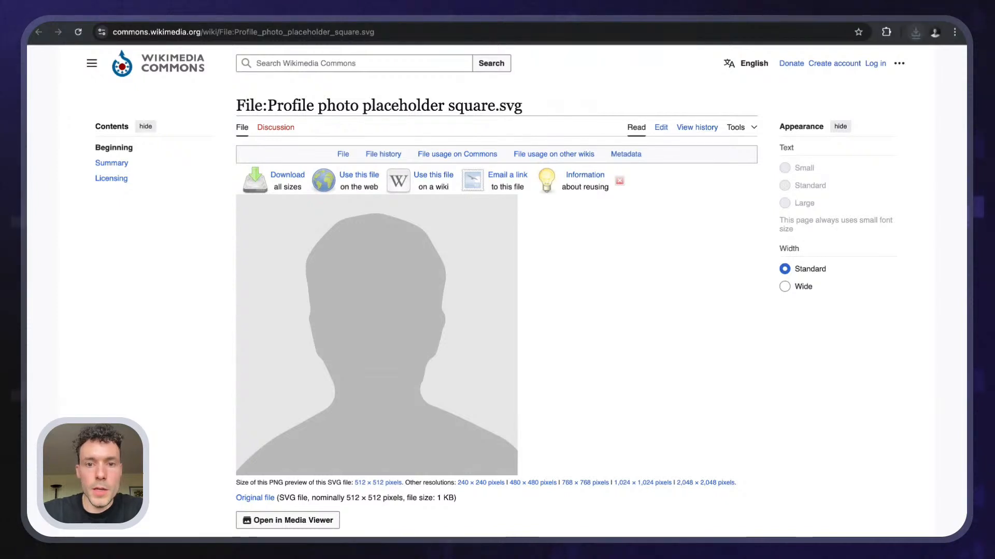
{"action": "key", "text": "ctrl+Tab"}
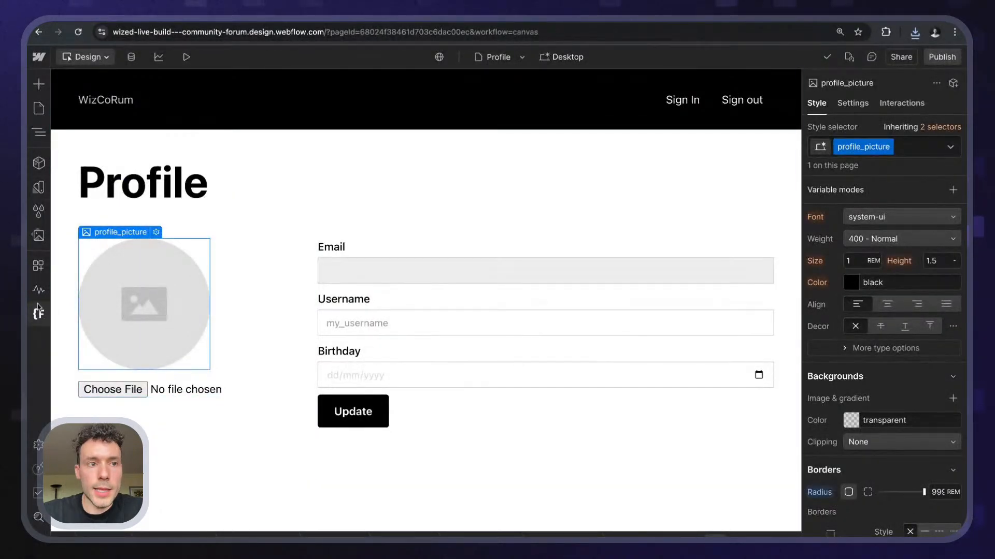
- Upload the downloaded placeholder image into the site's Assets
{"action": "left_click", "coordinate": [39, 235]}
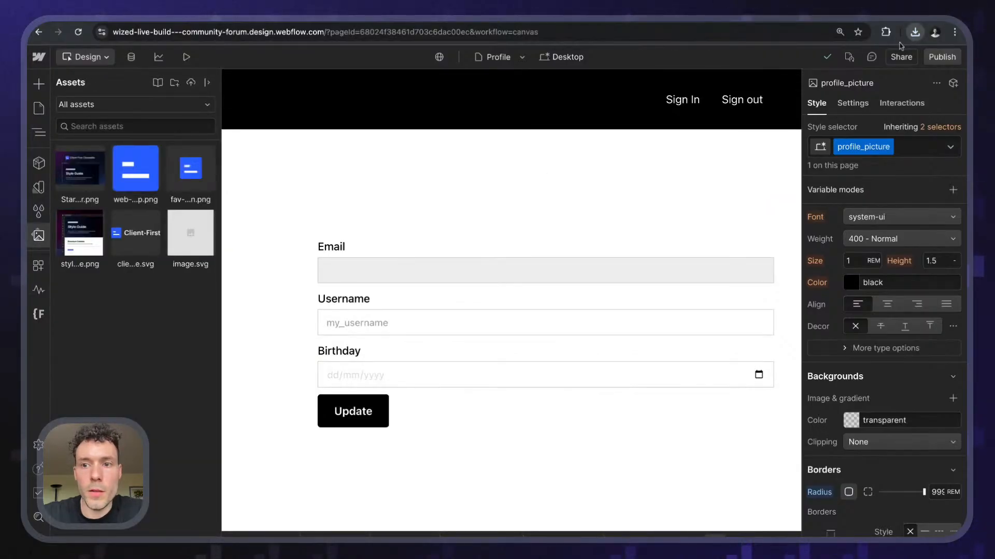
{"action": "left_click_drag", "start_coordinate": [849, 73], "coordinate": [83, 298]}
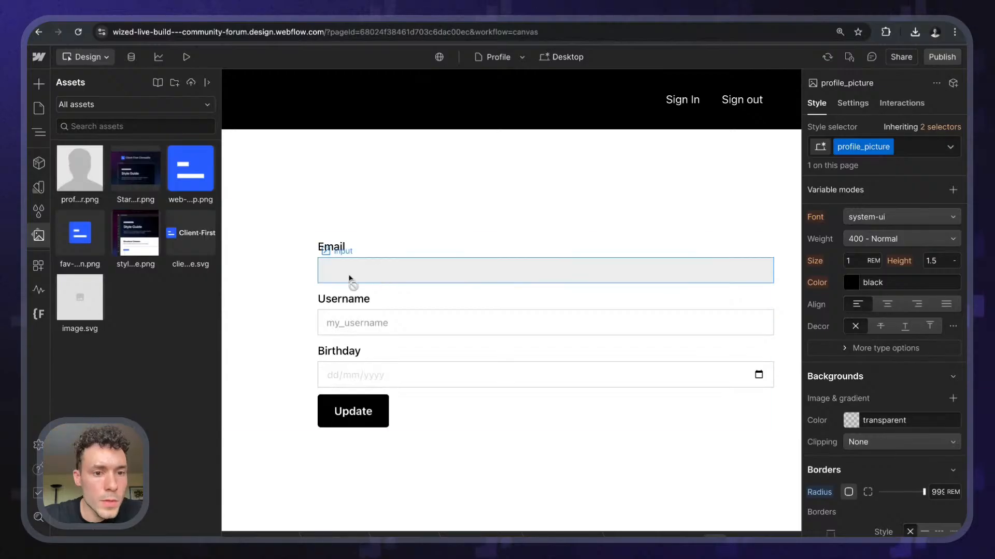
{"action": "left_click", "coordinate": [275, 280]}
- Set profile_picture's background to profile_picture_placeholder.png, Cover size, centred, then open Publish
{"action": "left_click", "coordinate": [127, 272]}
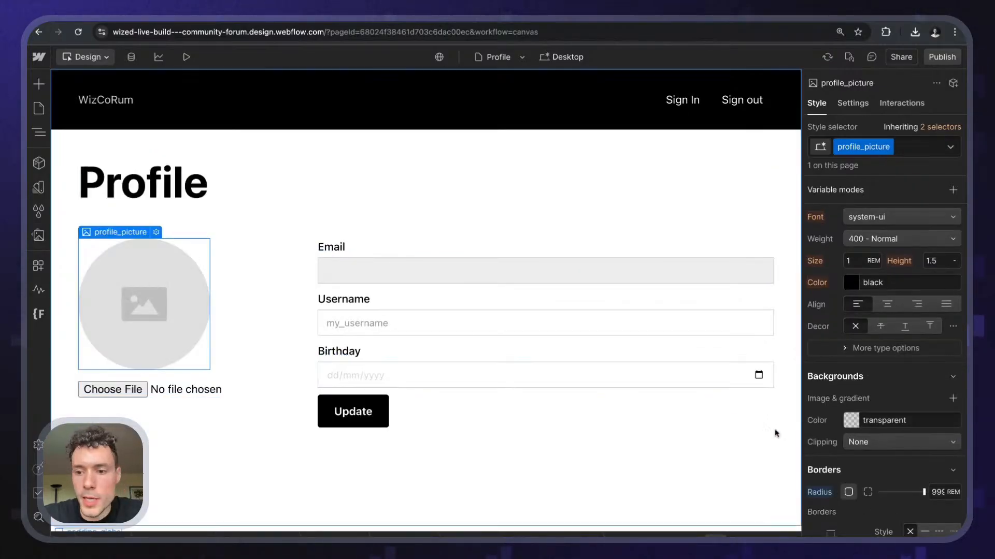
{"action": "scroll", "coordinate": [897, 409], "scroll_direction": "down", "scroll_amount": 3}
{"action": "scroll", "coordinate": [896, 409], "scroll_direction": "down", "scroll_amount": 1}
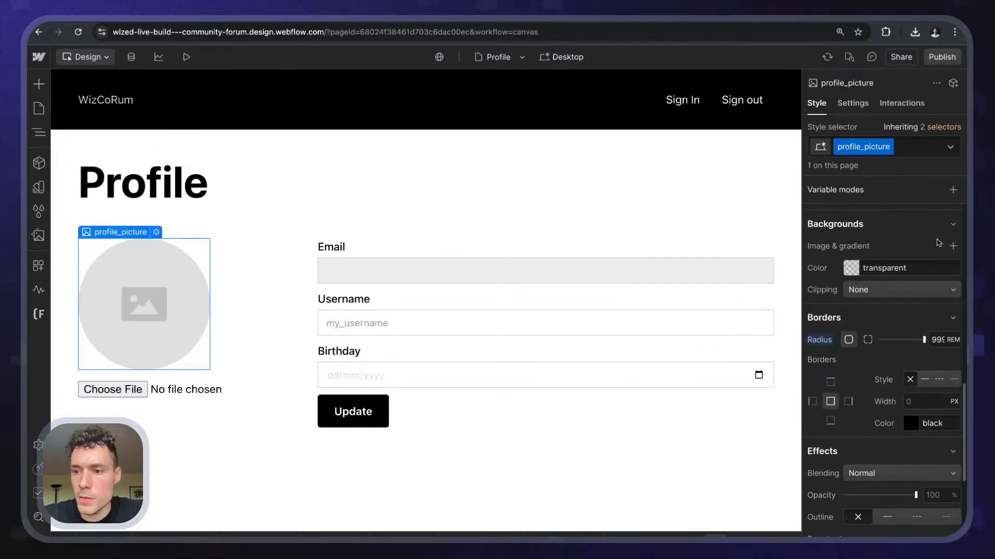
{"action": "left_click", "coordinate": [952, 245]}
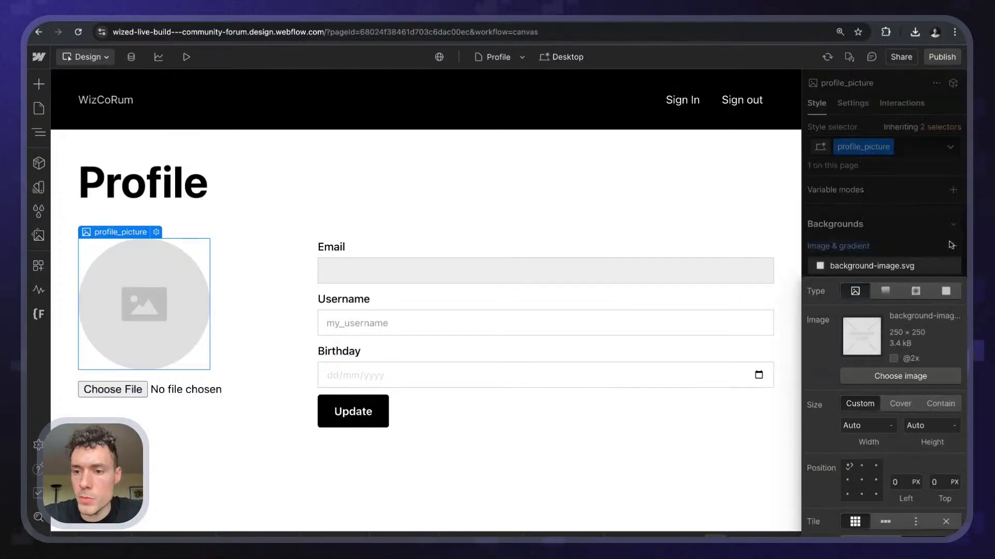
{"action": "left_click", "coordinate": [892, 376]}
{"action": "left_click", "coordinate": [79, 166]}
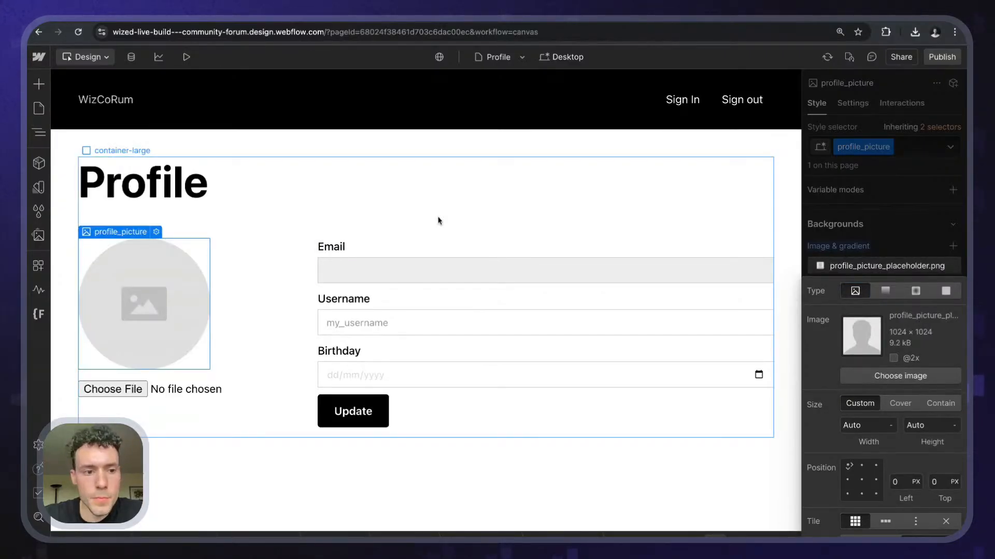
{"action": "left_click", "coordinate": [899, 403]}
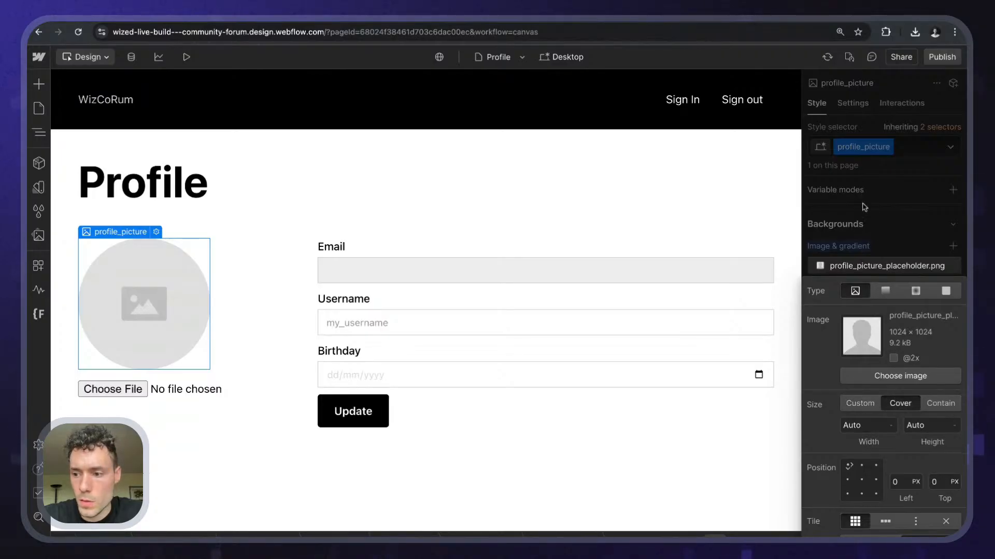
{"action": "left_click", "coordinate": [861, 480]}
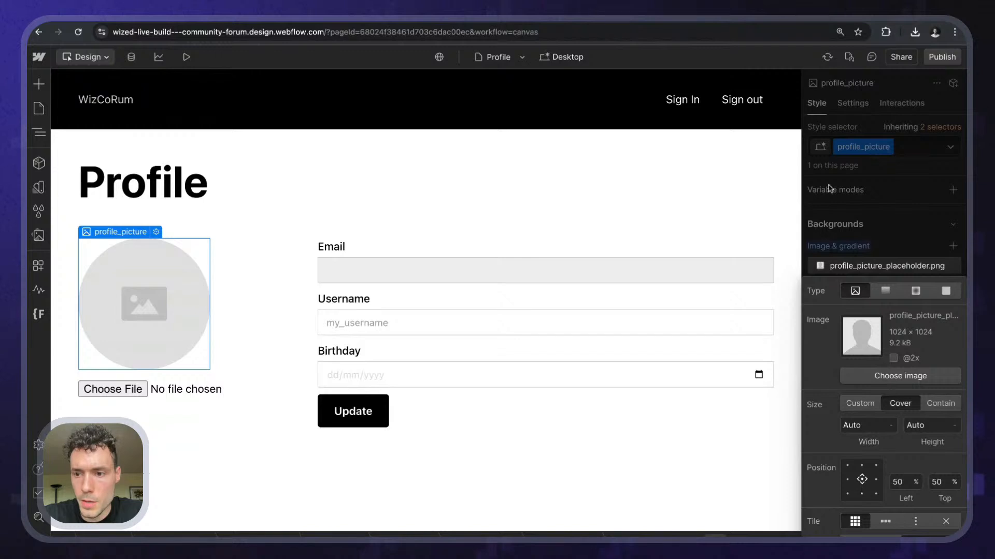
{"action": "left_click", "coordinate": [852, 222]}
{"action": "left_click", "coordinate": [942, 57]}
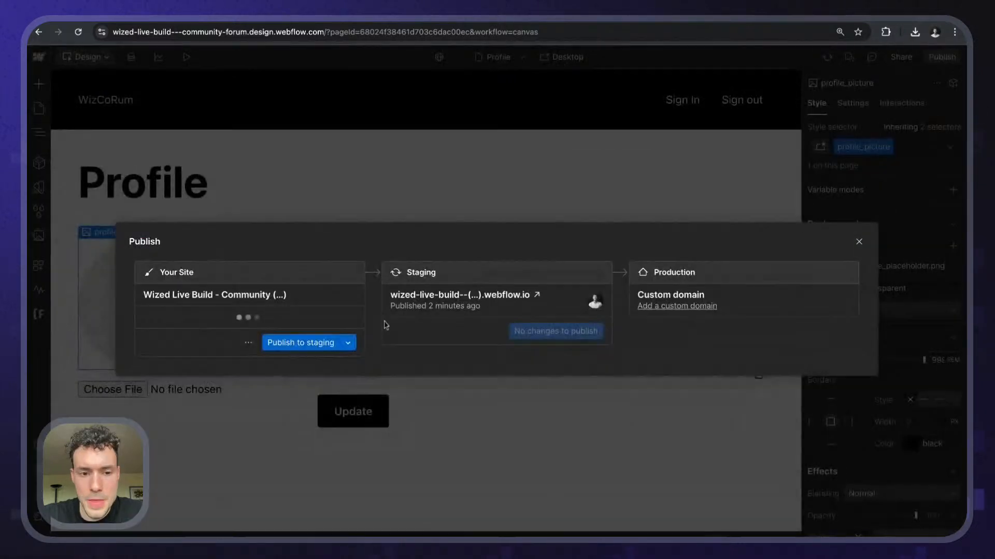
- Publish to staging, close Webflow's Publish window, and return to Wized to check the avatar
{"action": "left_click", "coordinate": [313, 344]}
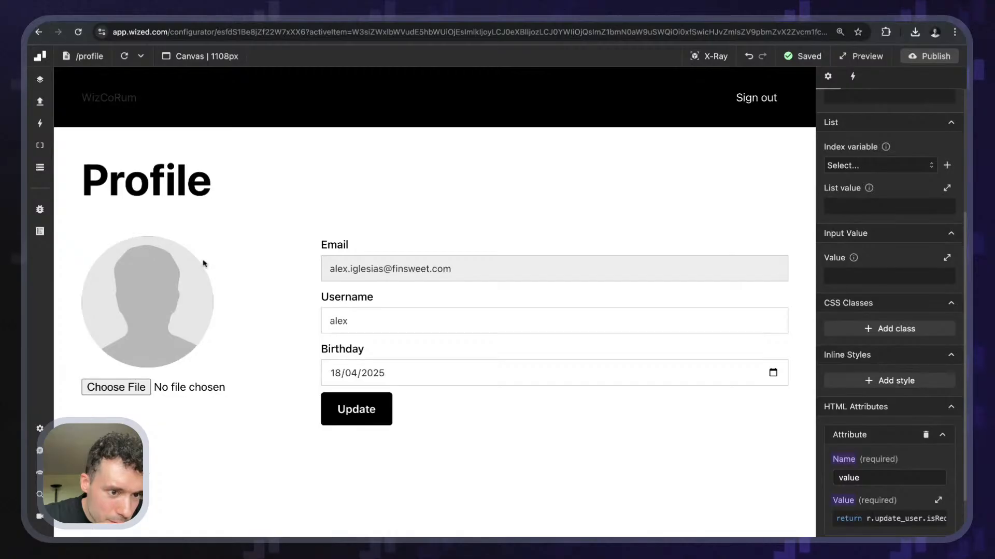
{"action": "left_click", "coordinate": [157, 14]}
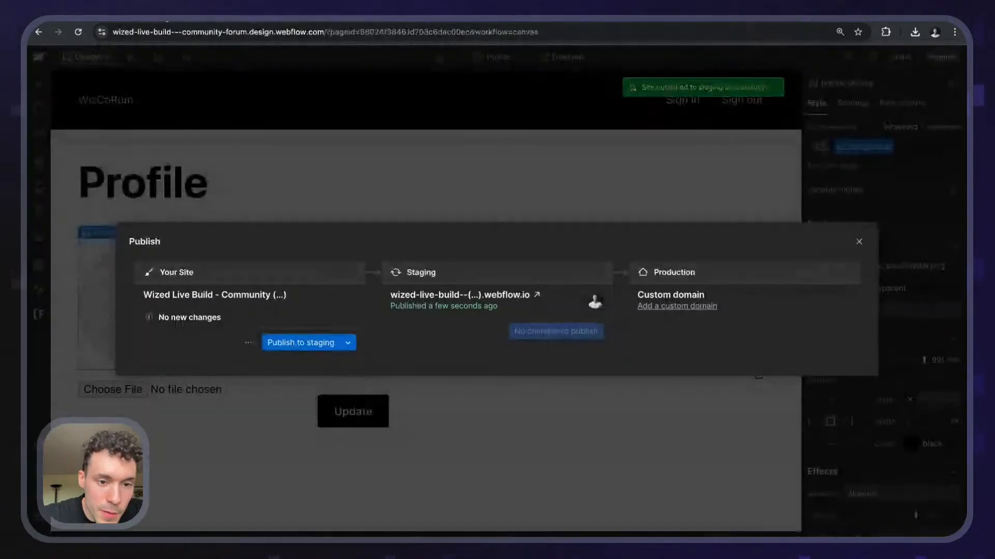
{"action": "left_click", "coordinate": [581, 171]}
{"action": "left_click", "coordinate": [249, 14]}
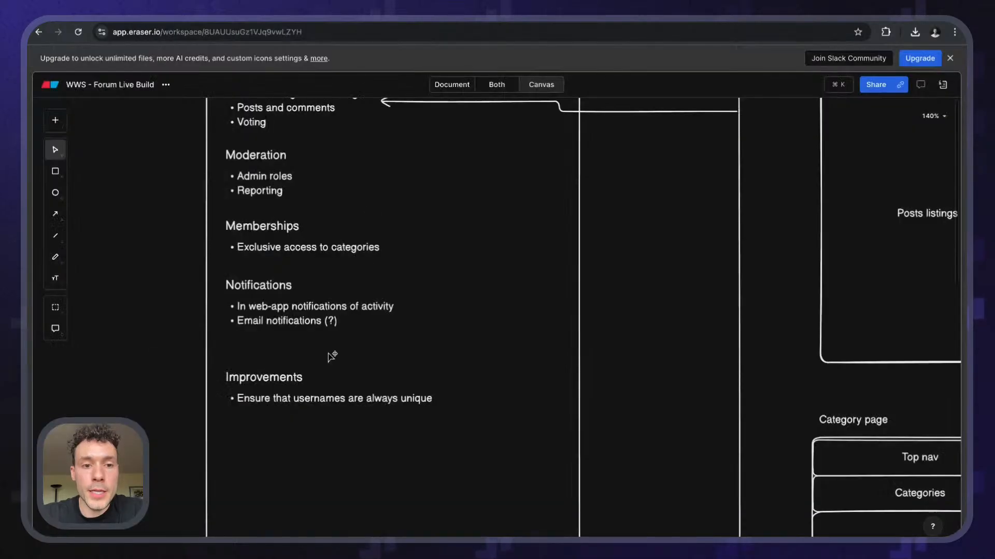
- Add an X-Large 'Profile pictures' text on empty canvas
{"action": "scroll", "coordinate": [328, 355], "scroll_direction": "down", "scroll_amount": 3}
{"action": "scroll", "coordinate": [331, 358], "scroll_direction": "up", "scroll_amount": 3}
{"action": "scroll", "coordinate": [331, 358], "scroll_direction": "down", "scroll_amount": 8}
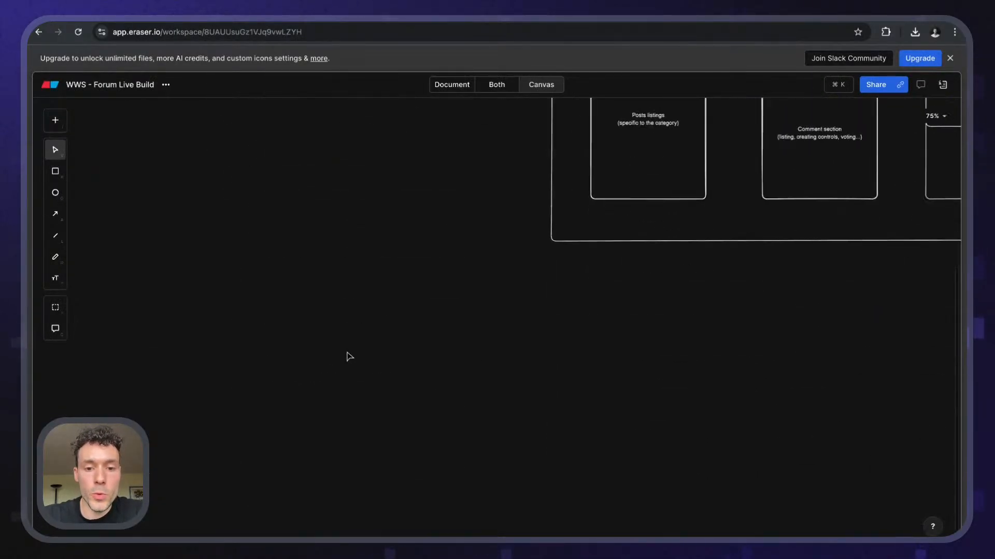
{"action": "key", "text": "t"}
{"action": "key", "text": "t"}
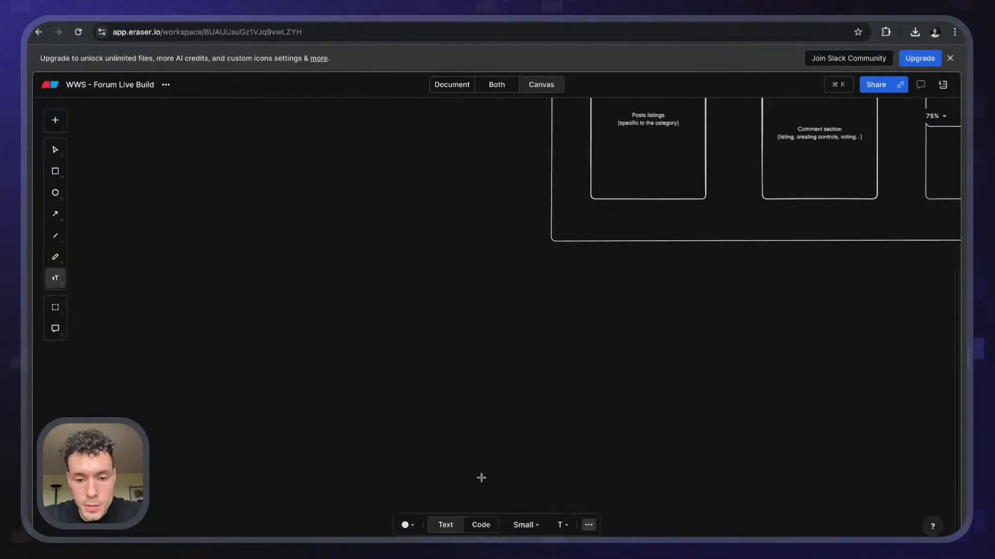
{"action": "left_click", "coordinate": [520, 530]}
{"action": "left_click", "coordinate": [525, 495]}
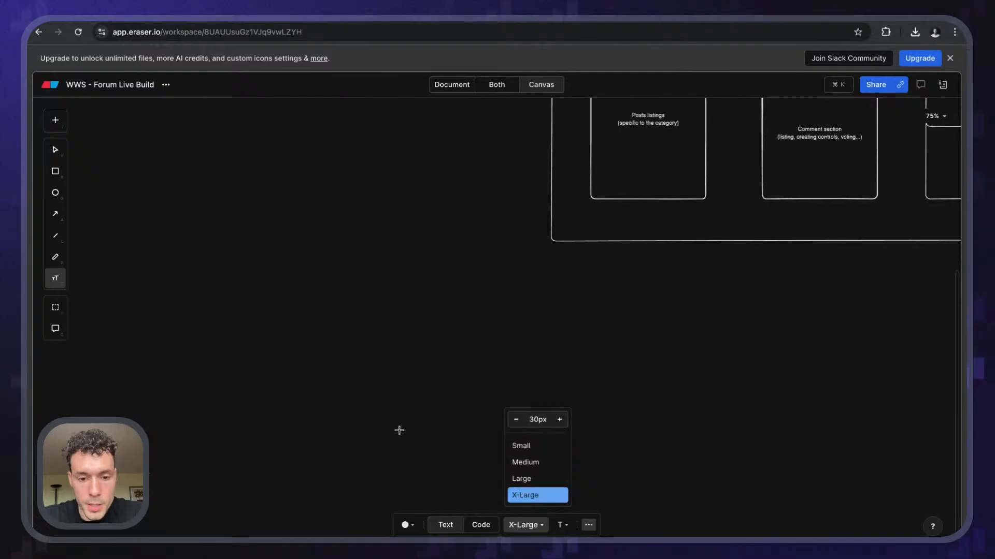
{"action": "left_click", "coordinate": [359, 392]}
{"action": "type", "text": "Prof"}
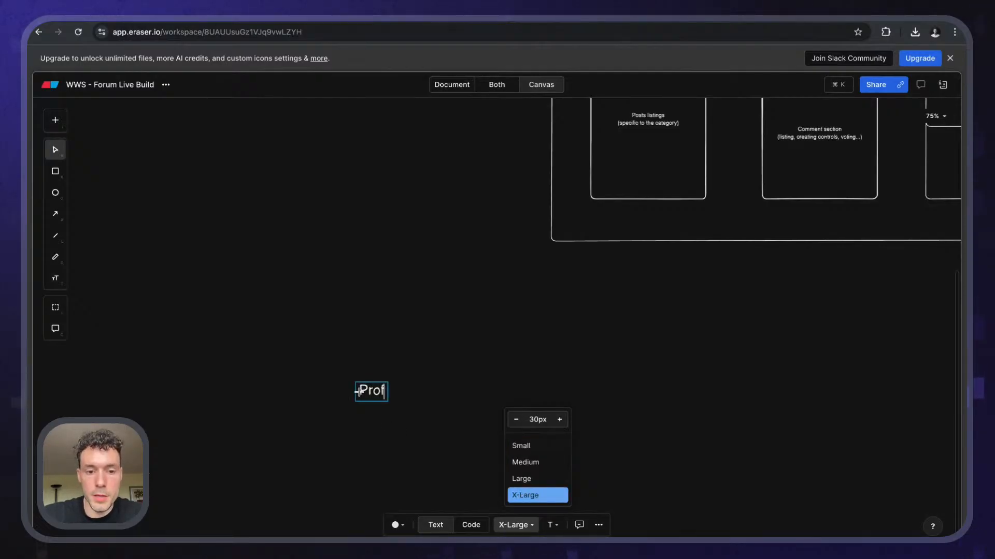
{"action": "type", "text": "ile pictures"}
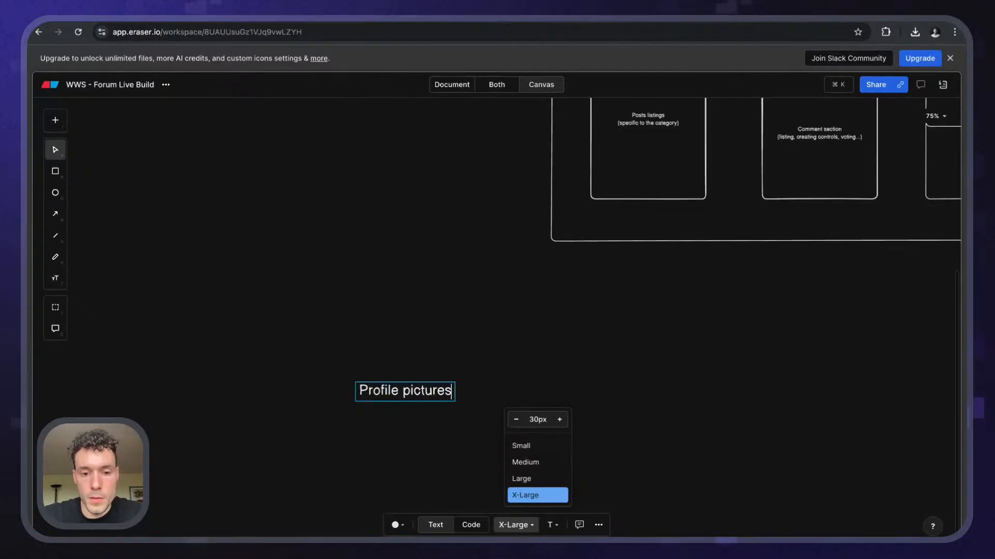
{"action": "key", "text": "Escape"}
- Shrink the title to medium and add a 'Supabase Storage' text box below it
{"action": "scroll", "coordinate": [393, 427], "scroll_direction": "down", "scroll_amount": 2}
{"action": "scroll", "coordinate": [444, 315], "scroll_direction": "up", "scroll_amount": 5}
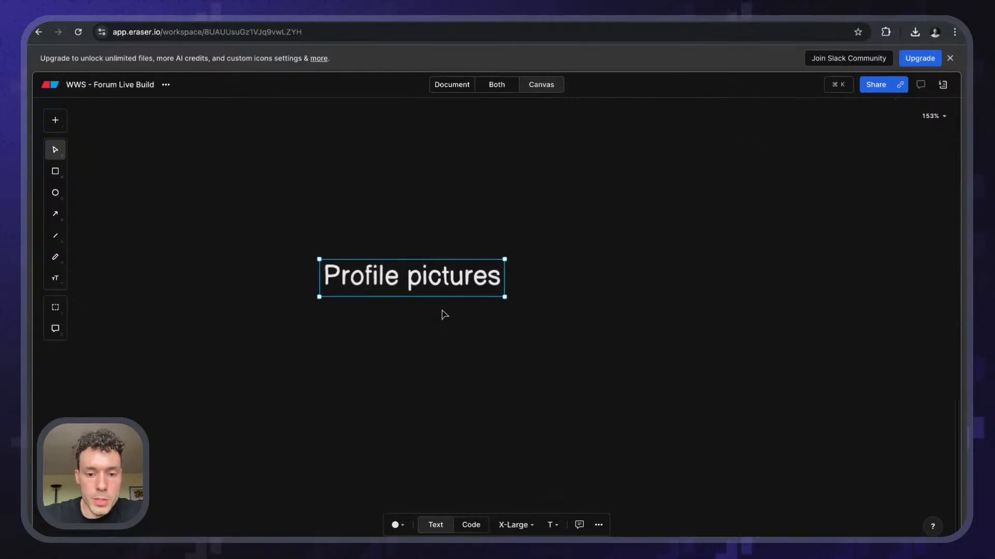
{"action": "left_click", "coordinate": [512, 525]}
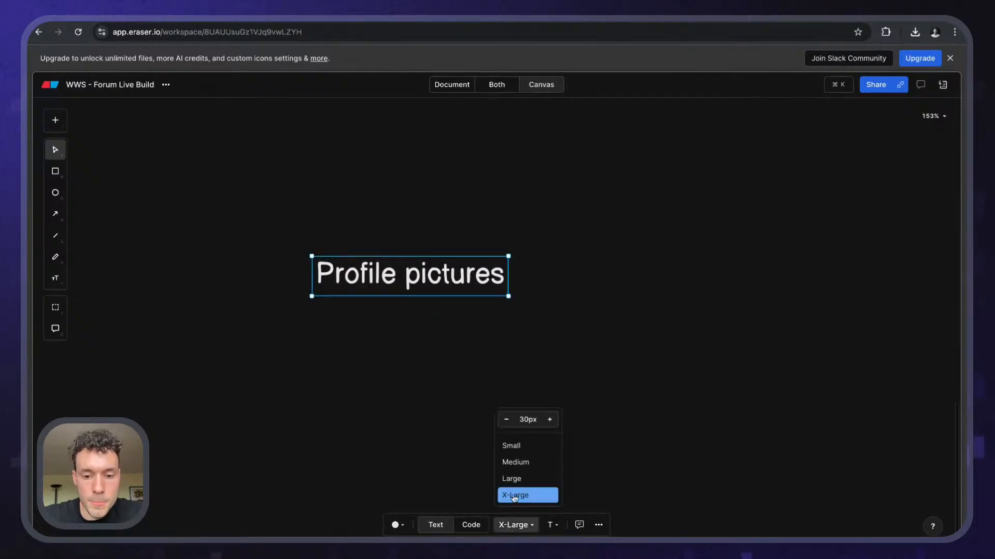
{"action": "left_click", "coordinate": [522, 466]}
{"action": "key", "text": "t"}
{"action": "left_click", "coordinate": [322, 295]}
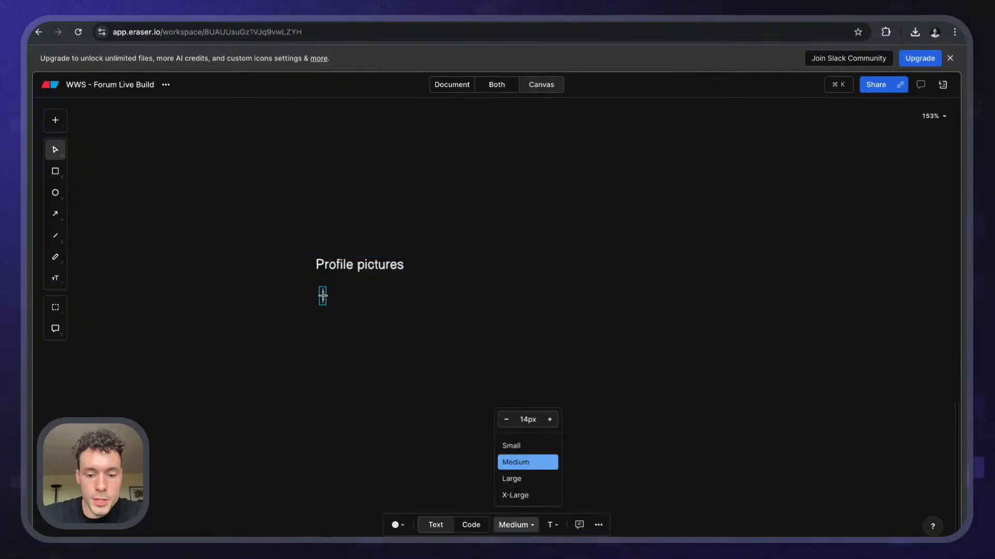
{"action": "type", "text": "Supabase Storage"}
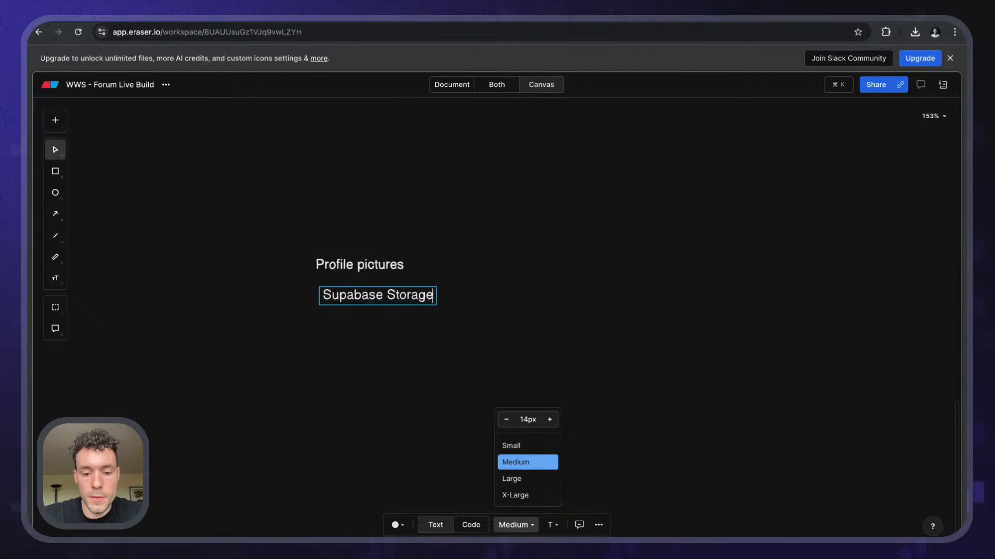
{"action": "key", "text": "Escape"}
- Set the 'Profile pictures' title back to X-Large and move it higher
{"action": "left_click", "coordinate": [364, 267]}
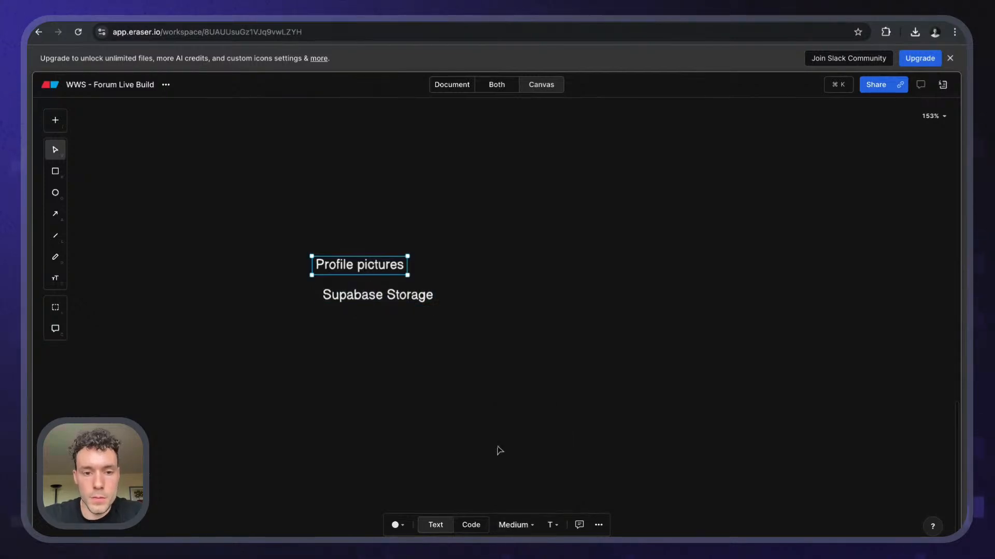
{"action": "left_click", "coordinate": [515, 525]}
{"action": "left_click", "coordinate": [524, 495]}
{"action": "left_click", "coordinate": [346, 387]}
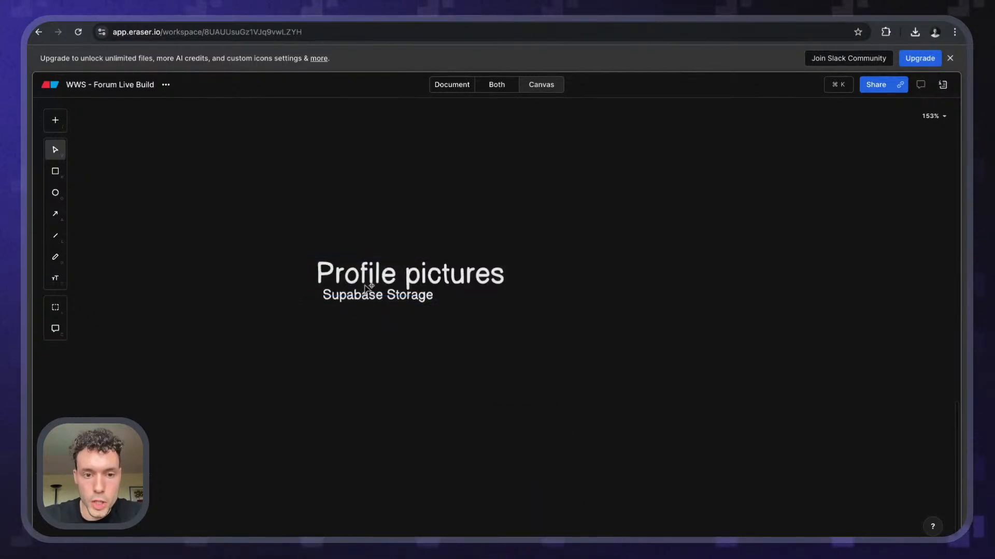
{"action": "left_click_drag", "start_coordinate": [369, 287], "coordinate": [383, 245]}
- Make 'Supabase Storage' Large and move it up beneath the title
{"action": "left_click", "coordinate": [374, 297]}
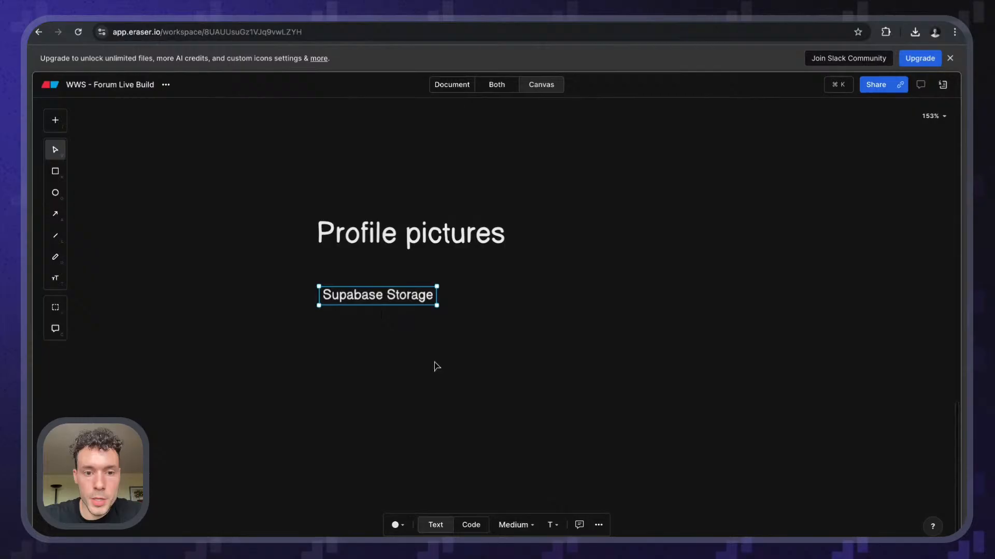
{"action": "left_click", "coordinate": [516, 525]}
{"action": "left_click", "coordinate": [524, 482]}
{"action": "left_click", "coordinate": [400, 382]}
{"action": "left_click_drag", "start_coordinate": [402, 306], "coordinate": [402, 285]}
- Draw a large rectangle below the headings
{"action": "left_click", "coordinate": [444, 392]}
{"action": "key", "text": "r"}
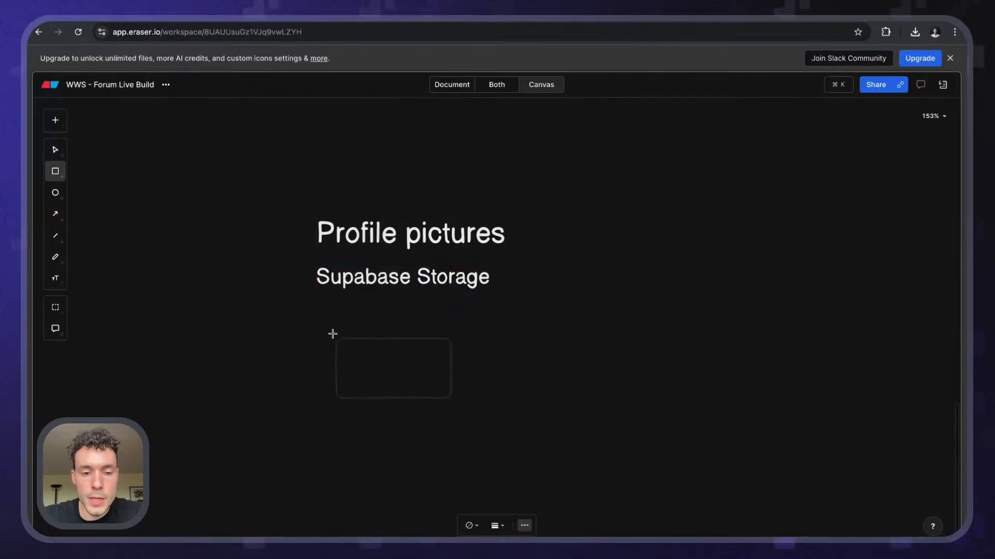
{"action": "scroll", "coordinate": [334, 326], "scroll_direction": "down", "scroll_amount": 3}
{"action": "left_click_drag", "start_coordinate": [322, 256], "coordinate": [654, 508]}
- Add a Medium-size 'profile_pictures' text label above the rectangle
{"action": "key", "text": "t"}
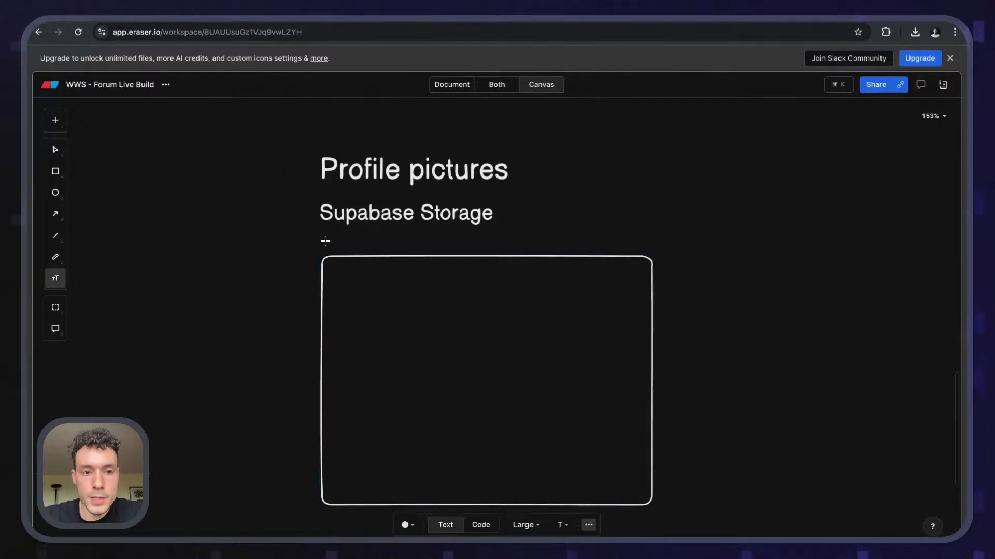
{"action": "left_click", "coordinate": [332, 241]}
{"action": "type", "text": "profile"}
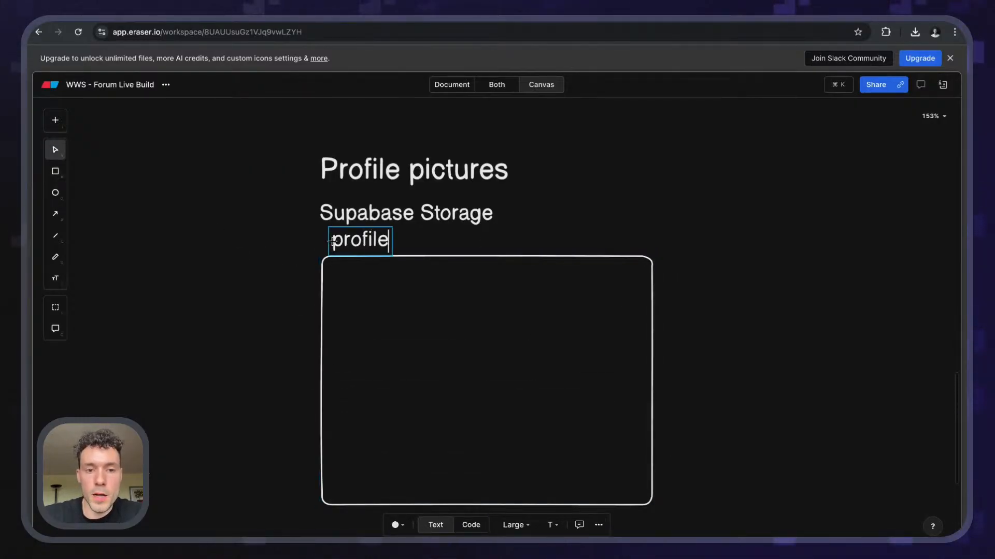
{"action": "type", "text": "_p"}
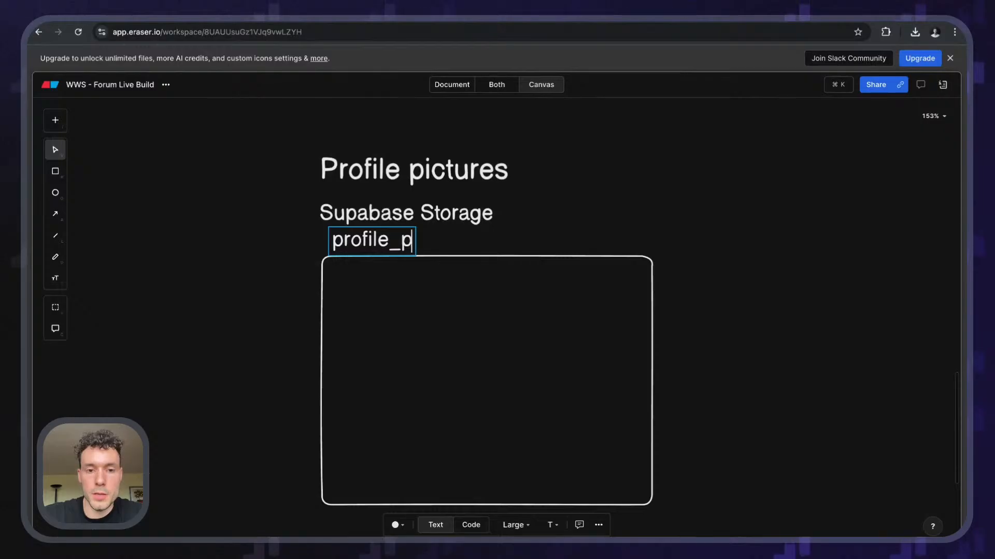
{"action": "type", "text": "ictures"}
{"action": "left_click", "coordinate": [275, 344]}
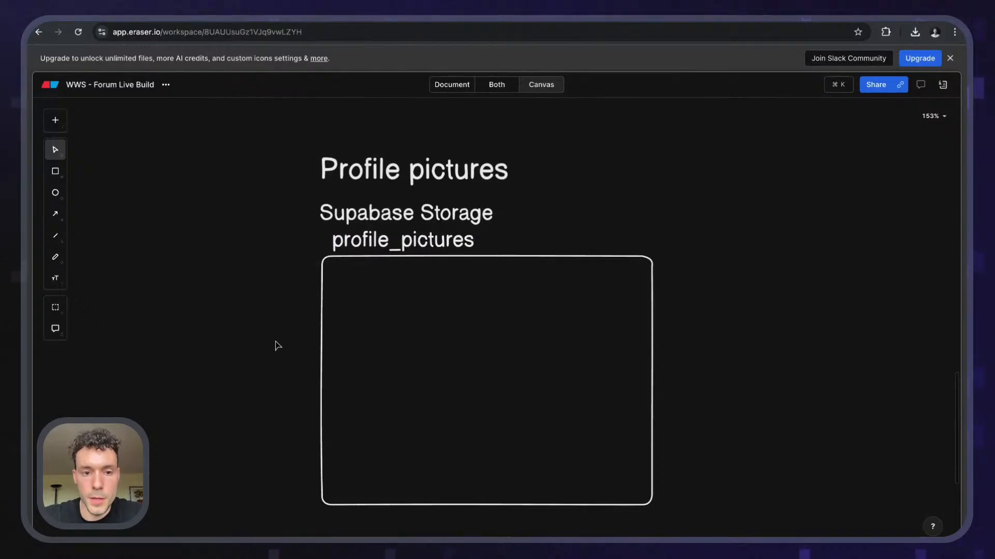
{"action": "left_click", "coordinate": [401, 251]}
{"action": "left_click", "coordinate": [523, 525]}
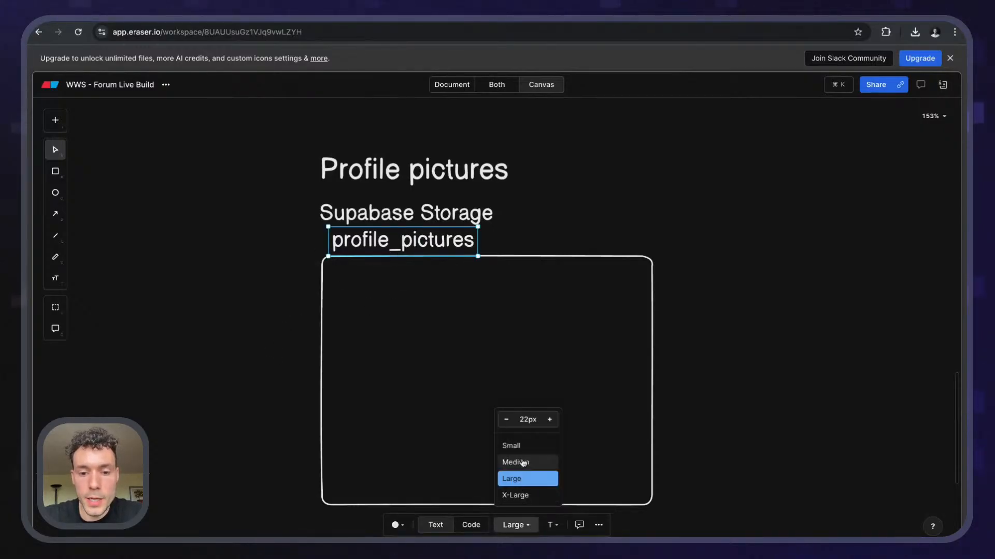
{"action": "left_click", "coordinate": [523, 462]}
{"action": "left_click", "coordinate": [288, 293]}
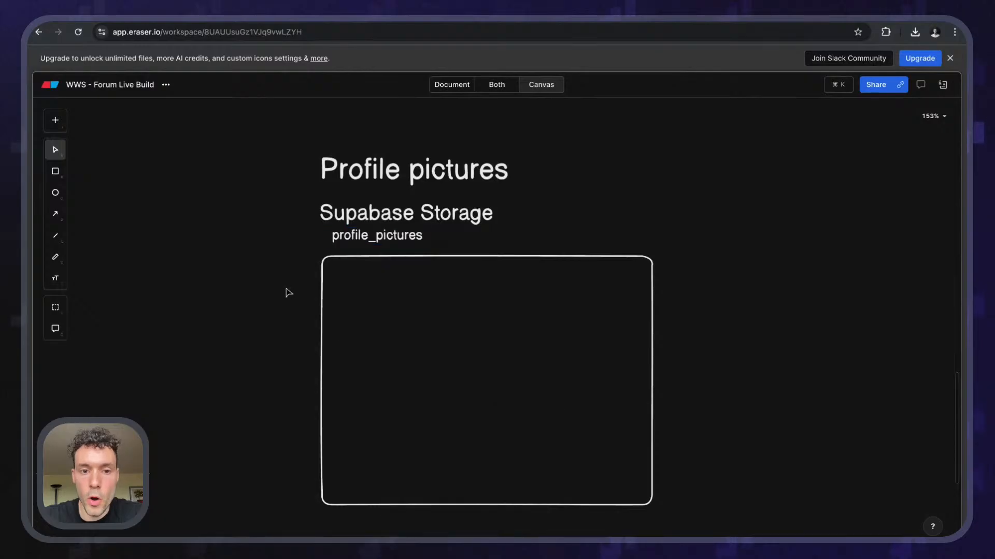
- Place the label just above the box and shift both lower under the heading
{"action": "left_click_drag", "start_coordinate": [368, 241], "coordinate": [369, 243]}
{"action": "left_click_drag", "start_coordinate": [372, 317], "coordinate": [373, 343]}
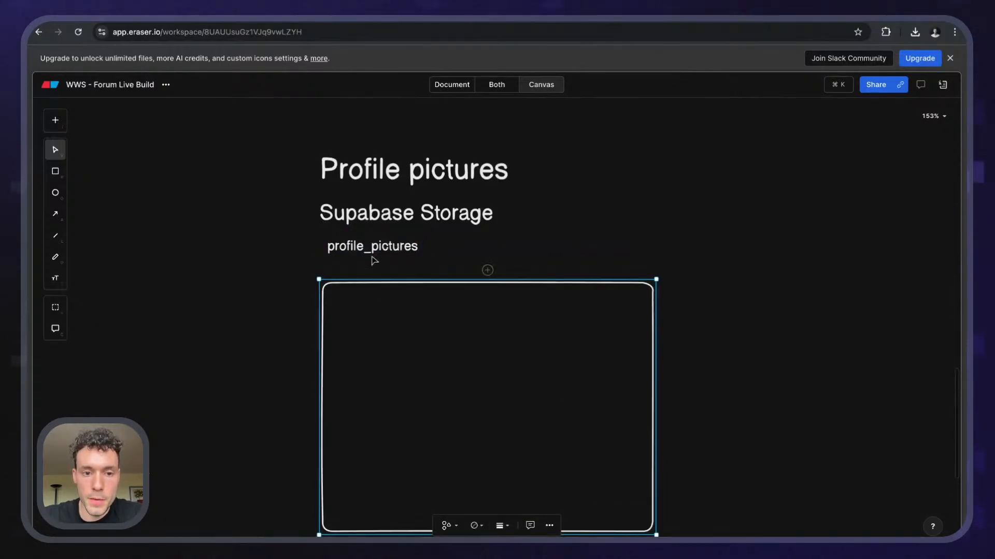
{"action": "left_click_drag", "start_coordinate": [373, 242], "coordinate": [370, 262]}
{"action": "left_click", "coordinate": [374, 310]}
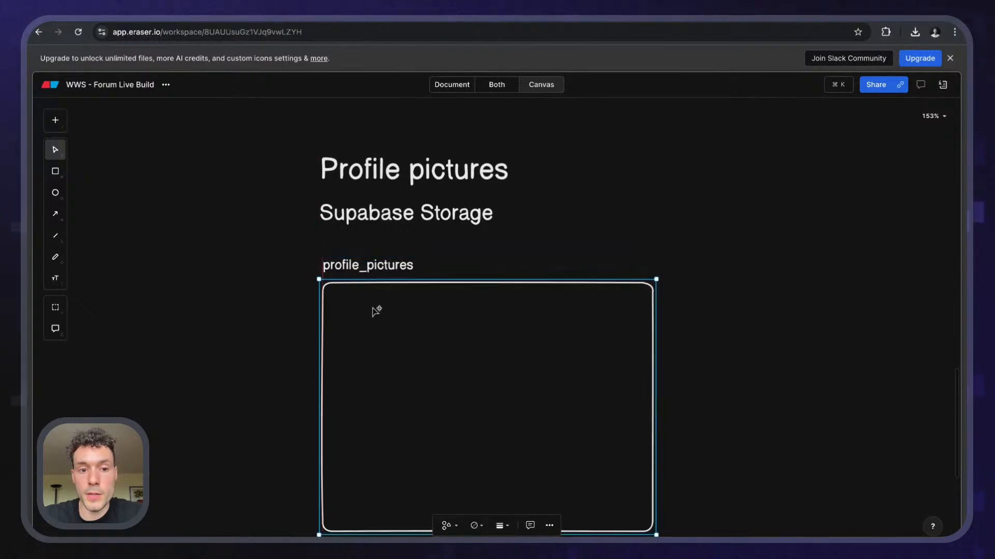
{"action": "left_click", "coordinate": [225, 285]}
{"action": "scroll", "coordinate": [220, 287], "scroll_direction": "down", "scroll_amount": 2}
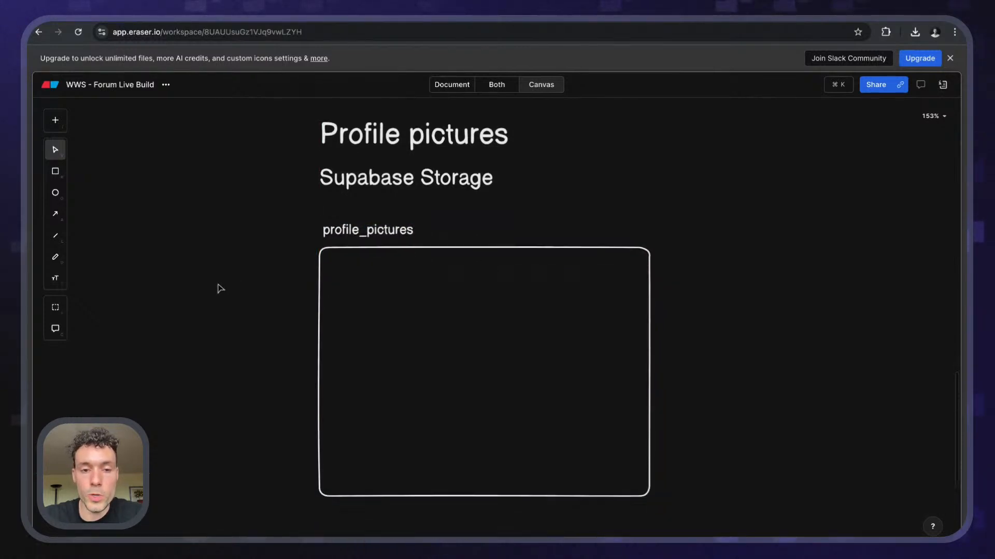
{"action": "scroll", "coordinate": [220, 289], "scroll_direction": "down", "scroll_amount": 1}
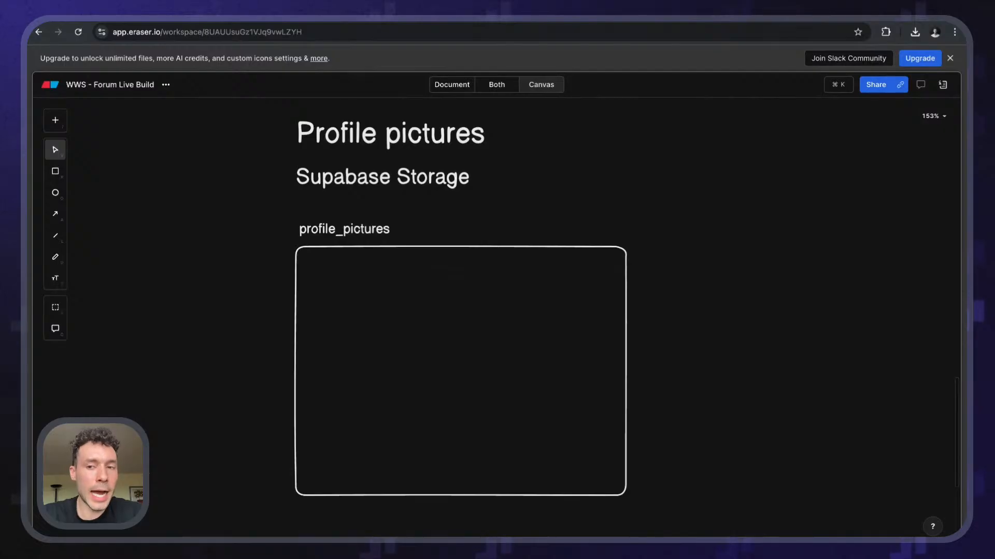
- Type user_id_1.jpeg and user_id_2.jpeg as a two-line label inside the box
{"action": "key", "text": "r"}
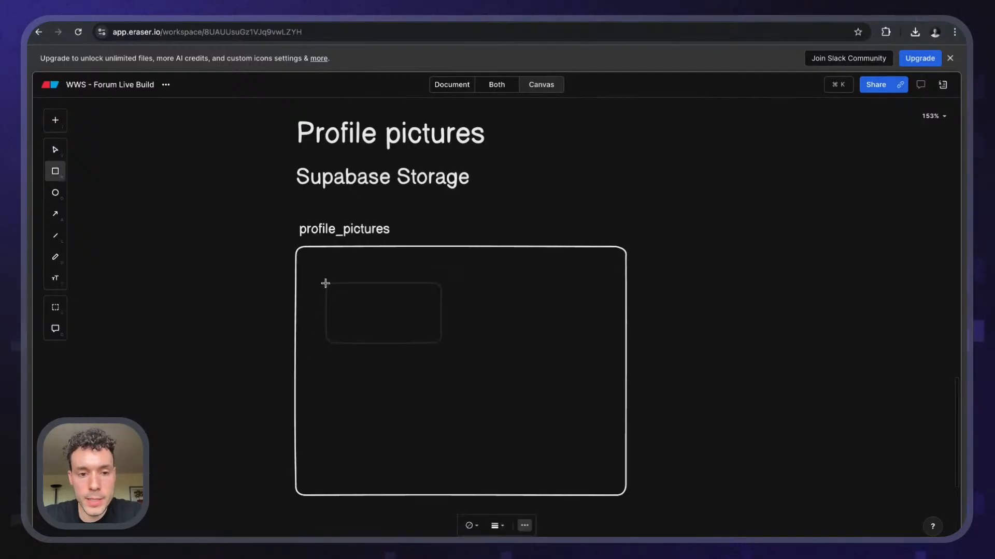
{"action": "key", "text": "Escape"}
{"action": "key", "text": "t"}
{"action": "left_click", "coordinate": [310, 284]}
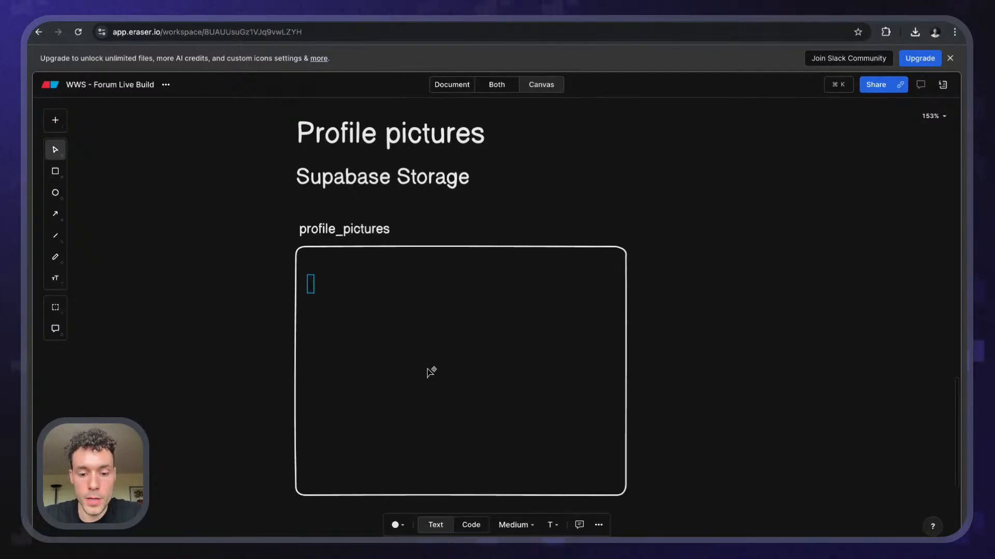
{"action": "type", "text": "user_id_"}
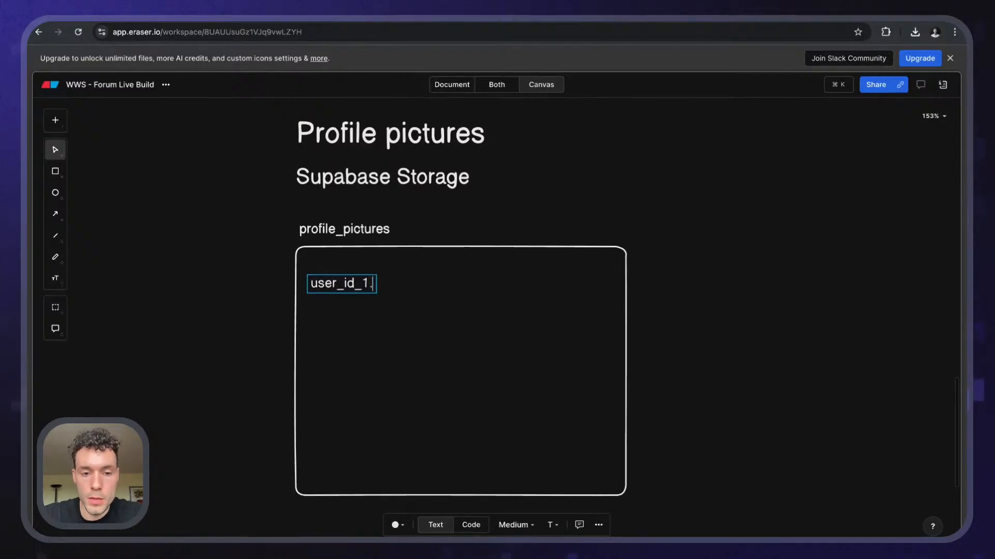
{"action": "type", "text": "1.jpeg"}
{"action": "key", "text": "Return"}
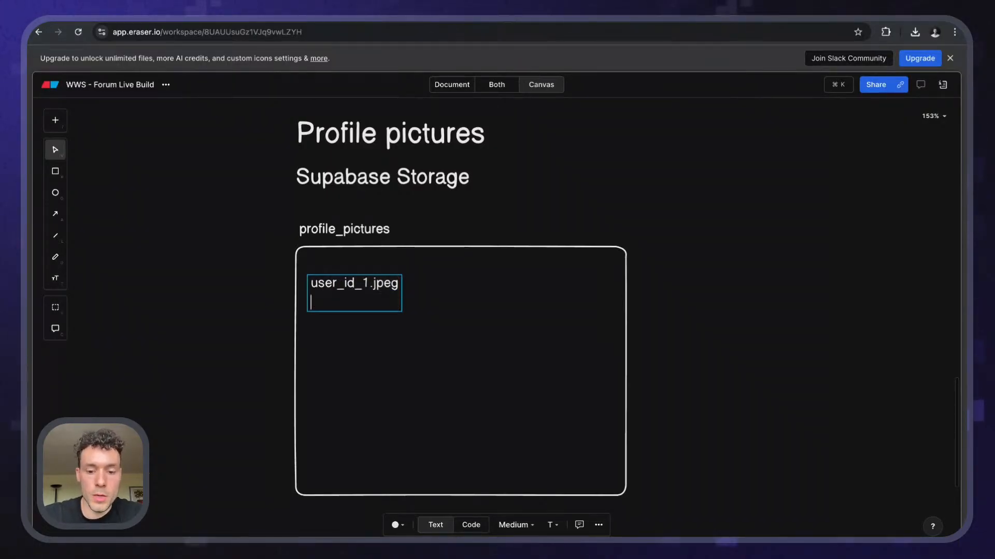
{"action": "type", "text": "user_id_"}
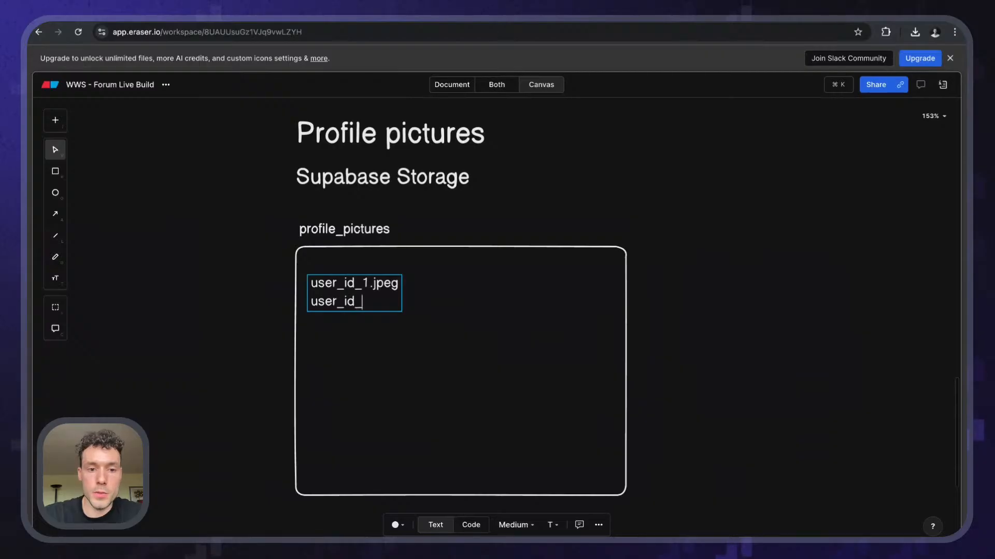
{"action": "type", "text": "2.jpeg"}
{"action": "key", "text": "Escape"}
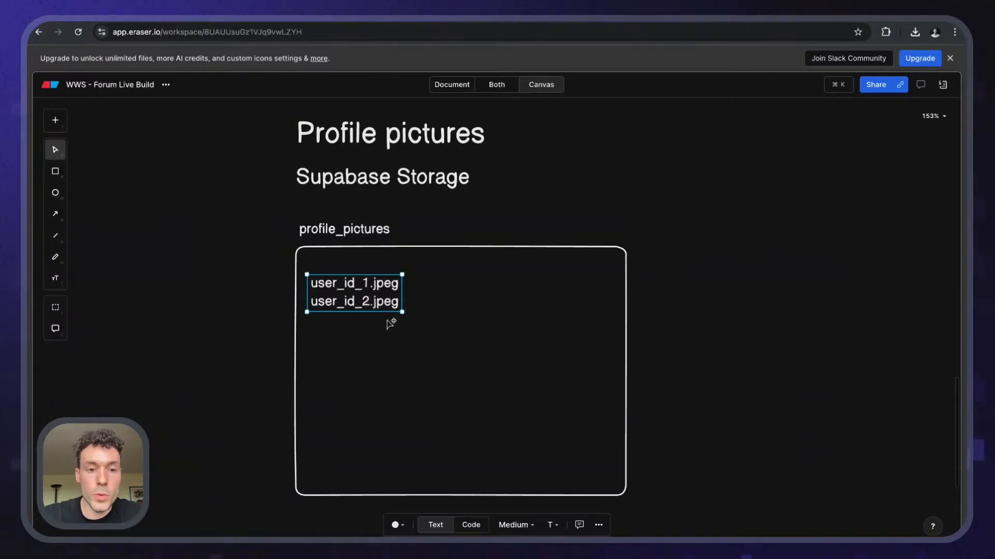
- Change the label to the single path user_id_1/profile.jpeg
{"action": "double_click", "coordinate": [385, 301]}
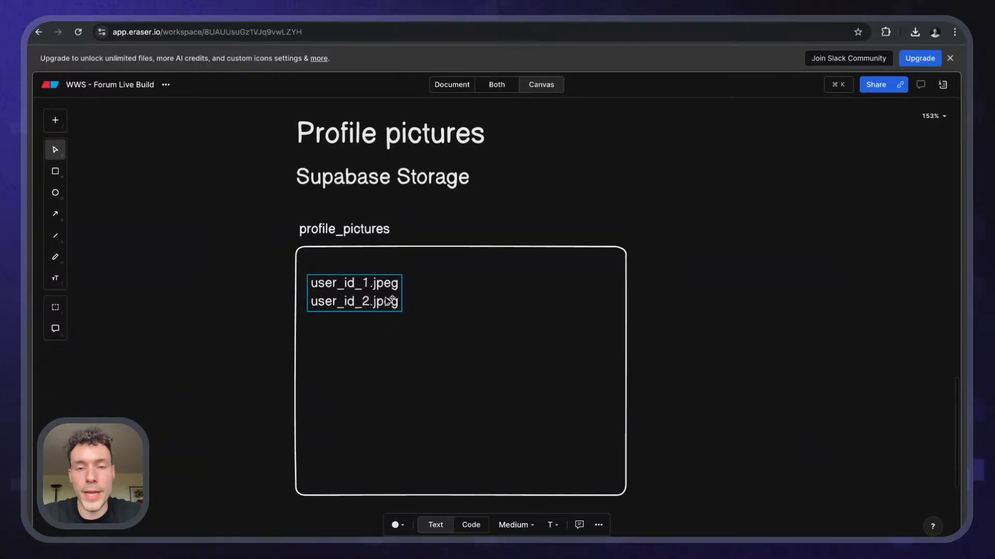
{"action": "double_click", "coordinate": [388, 301]}
{"action": "key", "text": "Escape"}
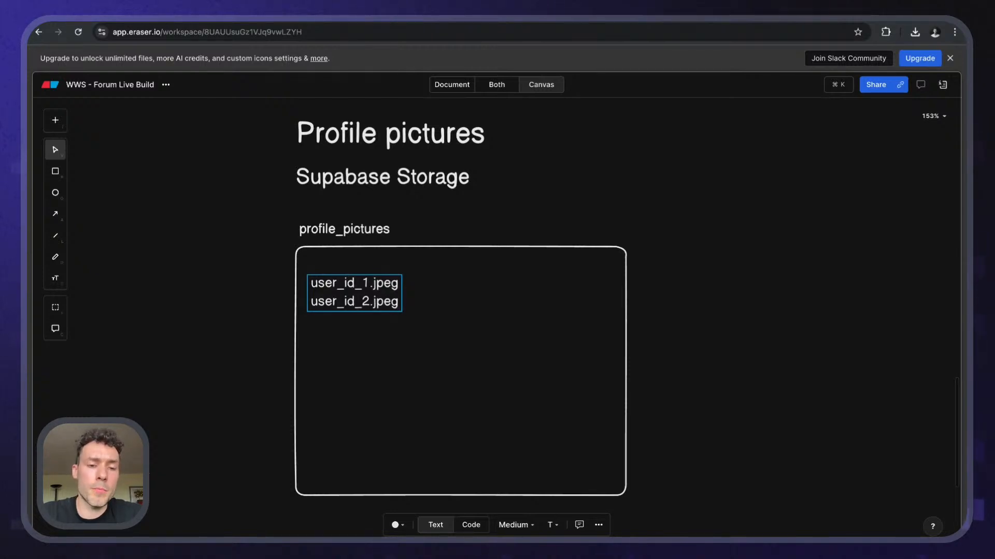
{"action": "key", "text": "shift+Home"}
{"action": "key", "text": "BackSpace"}
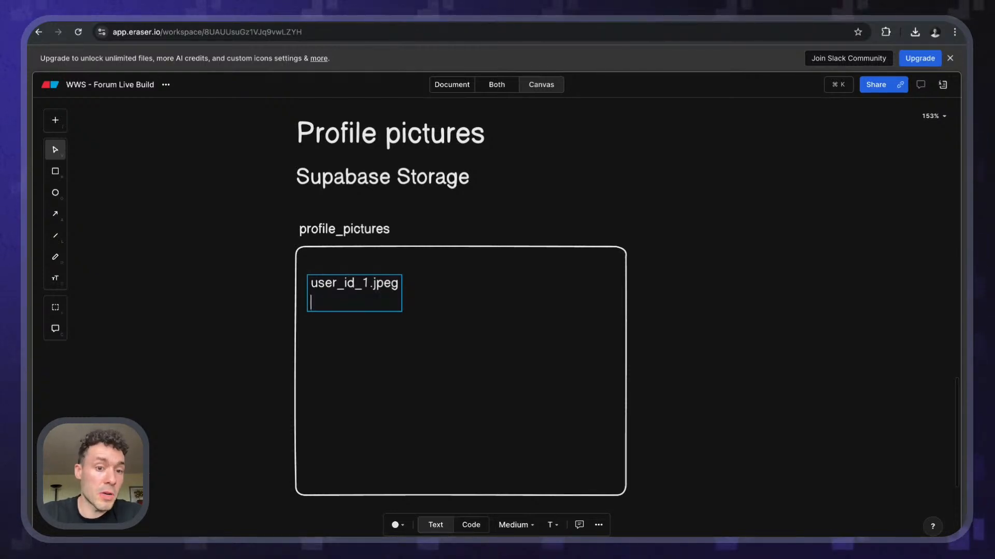
{"action": "key", "text": "BackSpace"}
{"action": "key", "text": "BackSpace"}
{"action": "key", "text": "BackSpace"}
{"action": "key", "text": "BackSpace"}
{"action": "key", "text": "BackSpace"}
{"action": "key", "text": "BackSpace"}
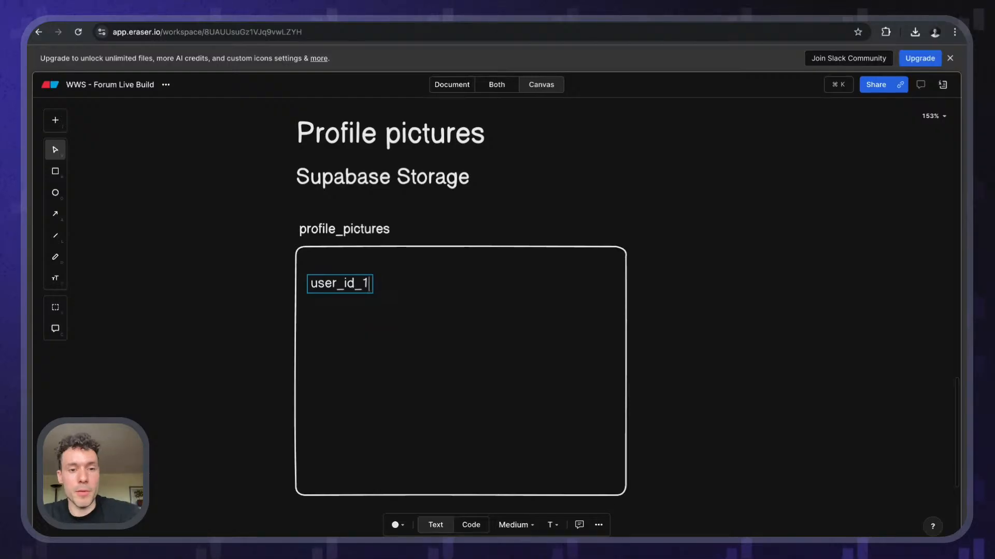
{"action": "type", "text": "/"}
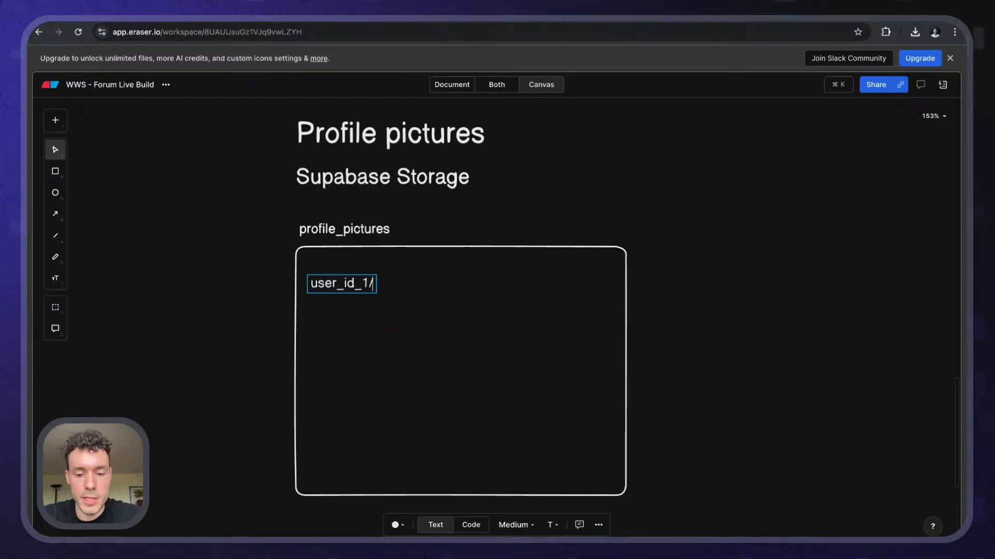
{"action": "type", "text": "profile.jpeg"}
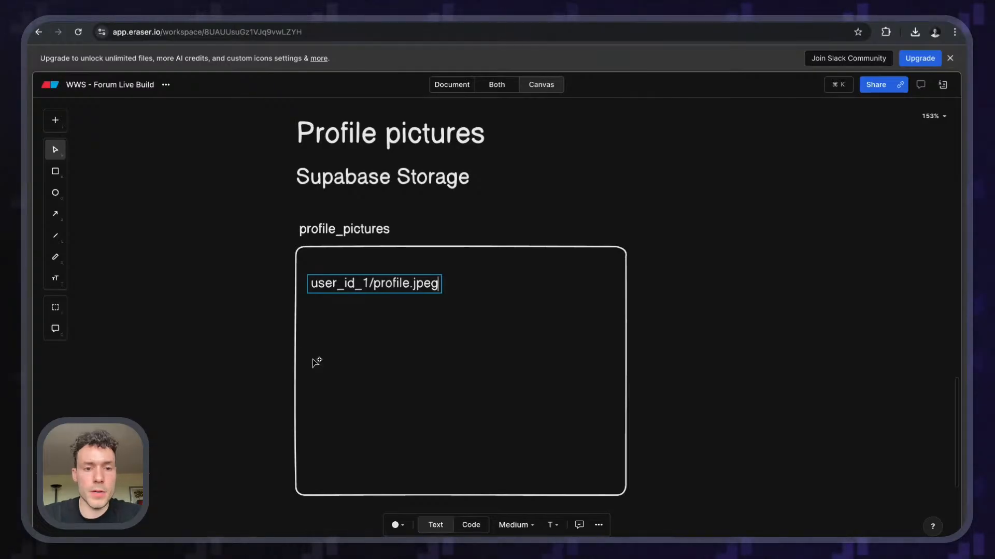
{"action": "left_click", "coordinate": [364, 283]}
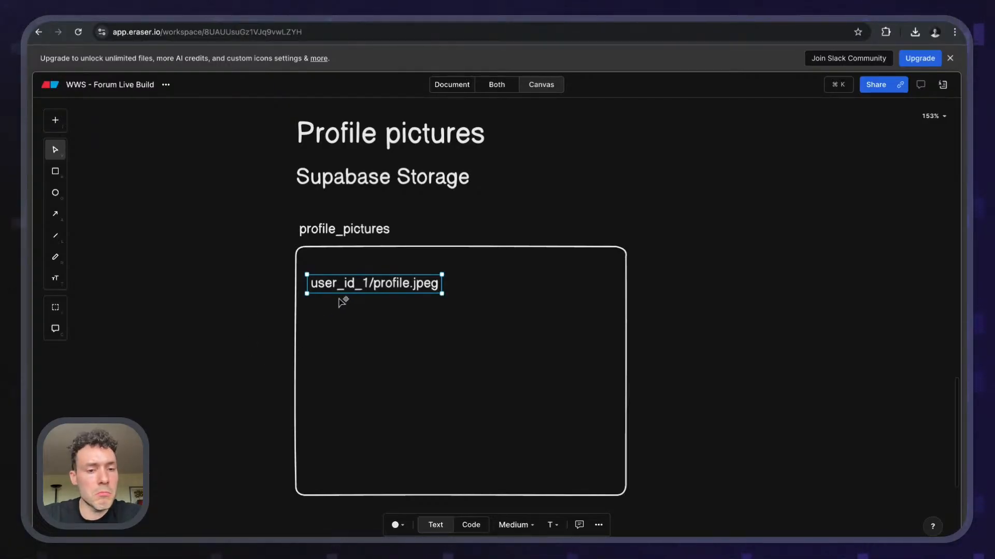
- Duplicate the path just below and change the copy to user_id_2/profile.jpeg
{"action": "left_click_drag", "start_coordinate": [358, 284], "coordinate": [357, 315]}
{"action": "key", "text": "Up"}
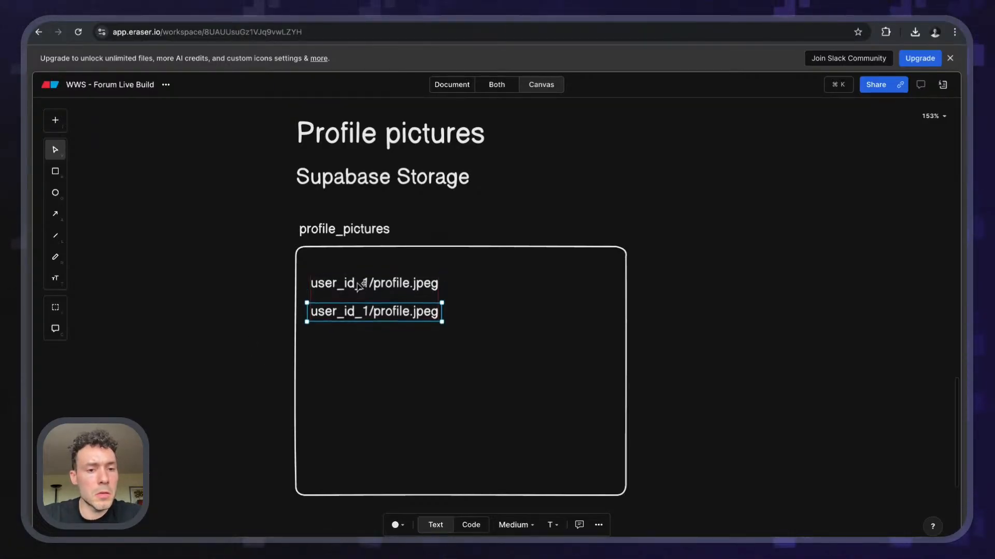
{"action": "double_click", "coordinate": [369, 316]}
{"action": "key", "text": "Escape"}
{"action": "double_click", "coordinate": [371, 314]}
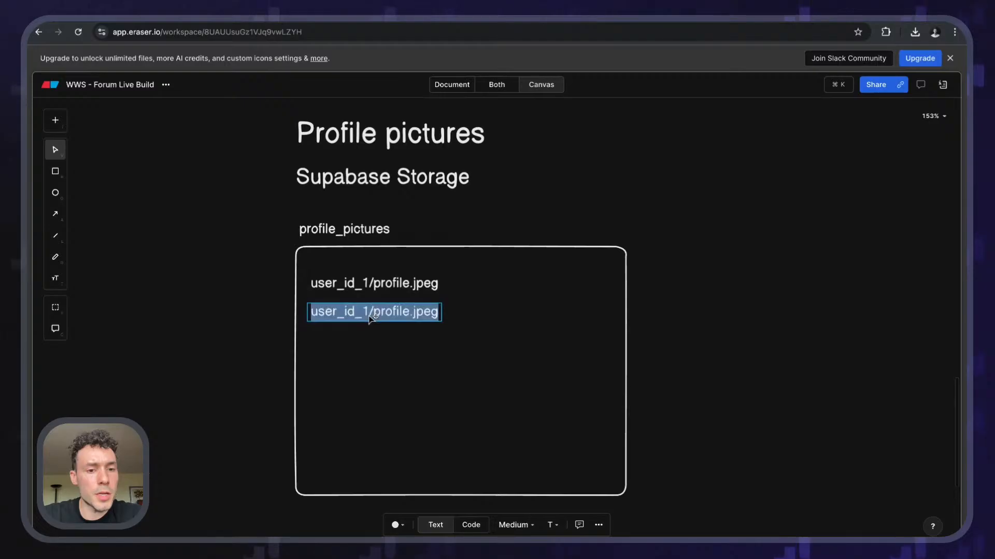
{"action": "left_click", "coordinate": [368, 313]}
{"action": "key", "text": "BackSpace"}
{"action": "type", "text": "2"}
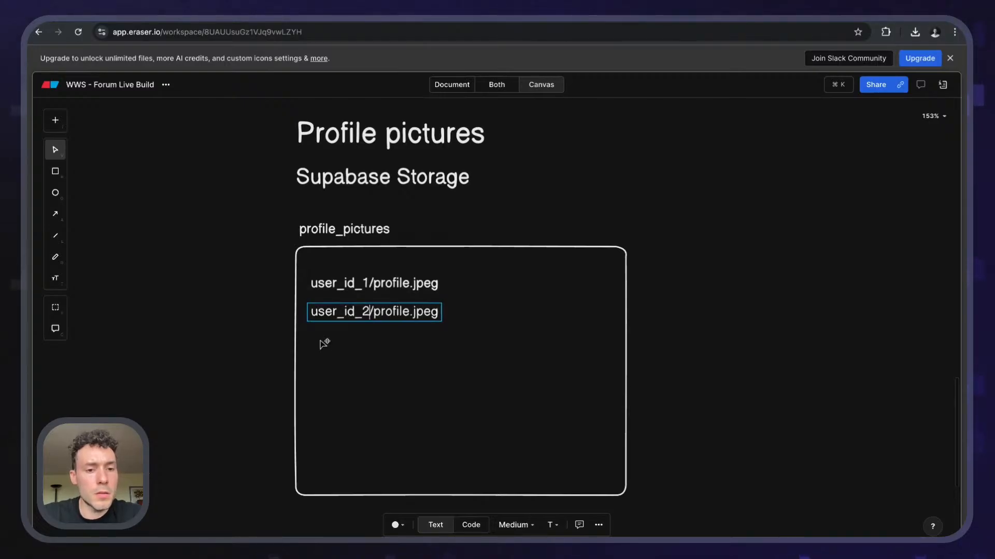
{"action": "left_click", "coordinate": [264, 345]}
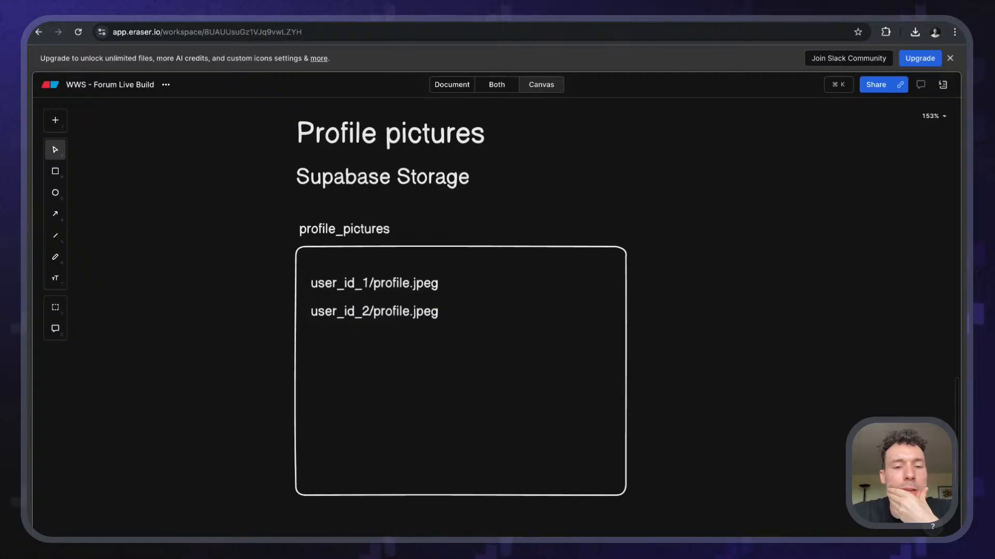
- Delete the user_id_2/profile.jpeg entry from the box
{"action": "left_click", "coordinate": [342, 320]}
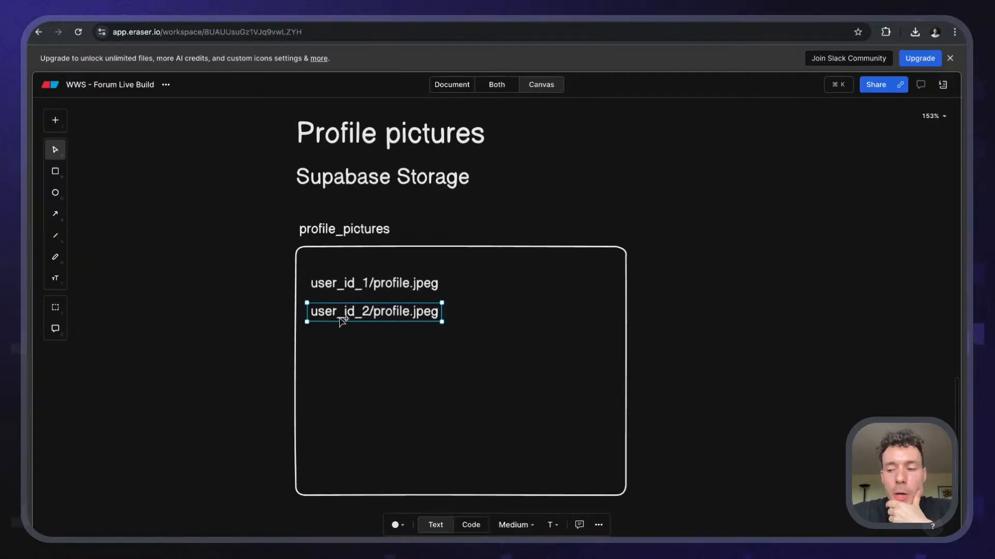
{"action": "double_click", "coordinate": [342, 320]}
{"action": "key", "text": "BackSpace"}
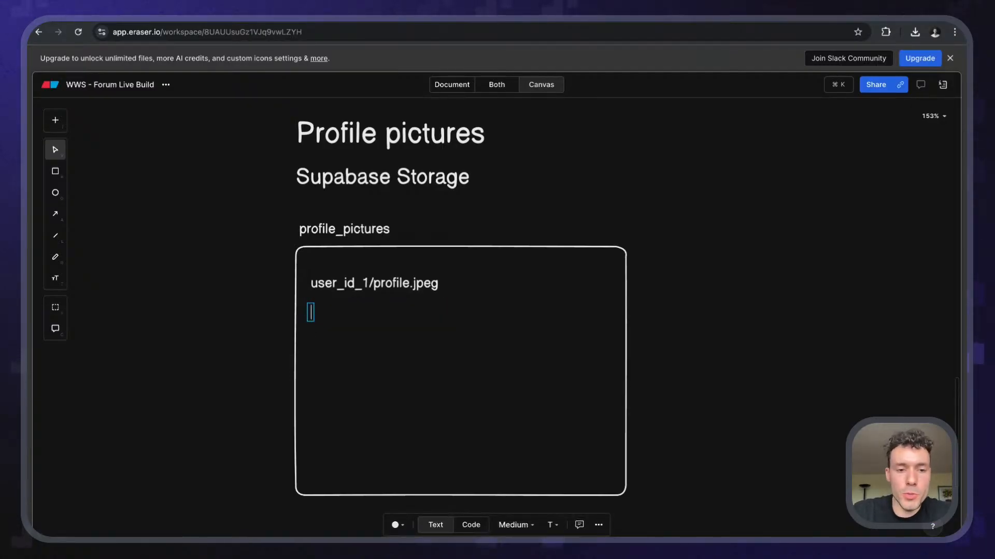
{"action": "type", "text": "profile"}
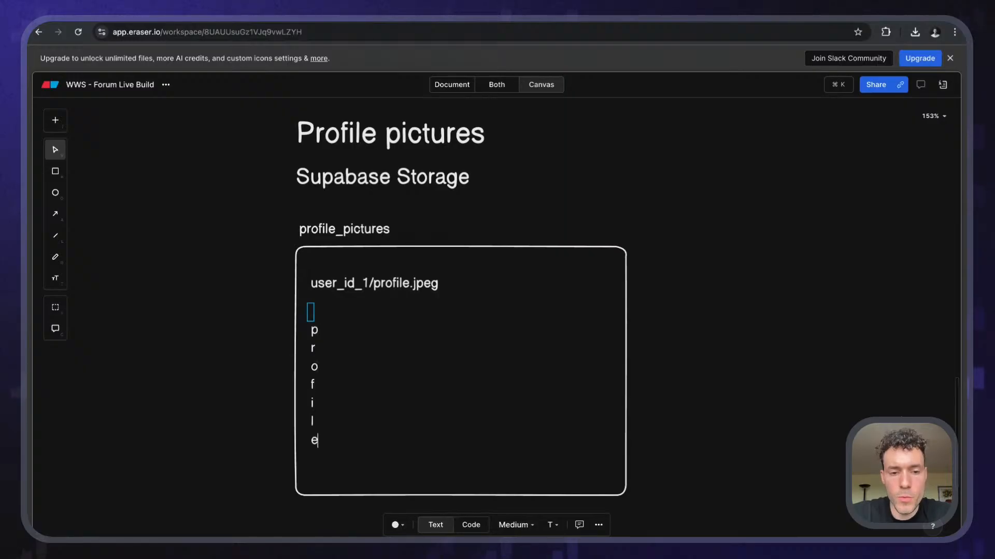
{"action": "key", "text": "ctrl+a"}
{"action": "key", "text": "BackSpace"}
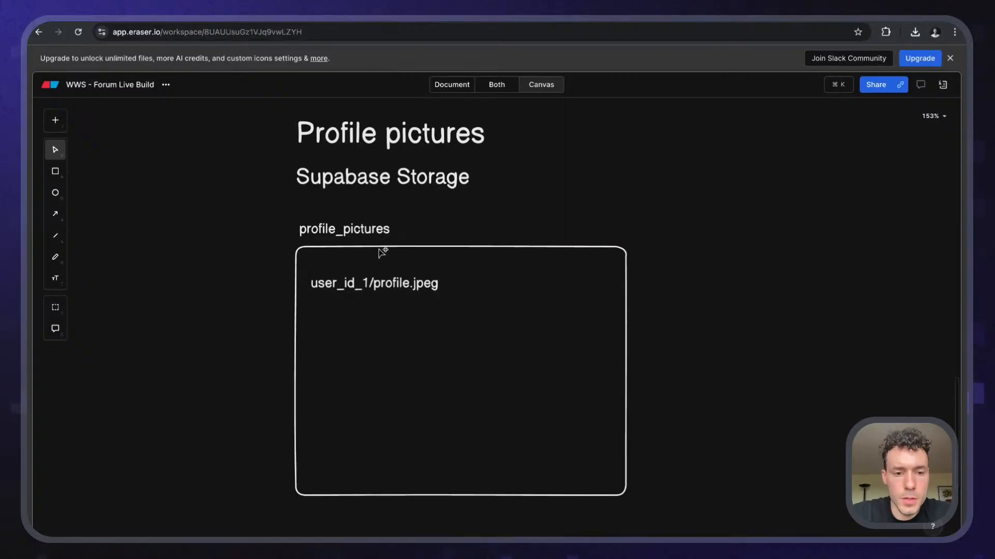
- Edit the remaining label to read user_id_1.jpg/jpeg/png
{"action": "left_click", "coordinate": [371, 291]}
{"action": "double_click", "coordinate": [371, 290]}
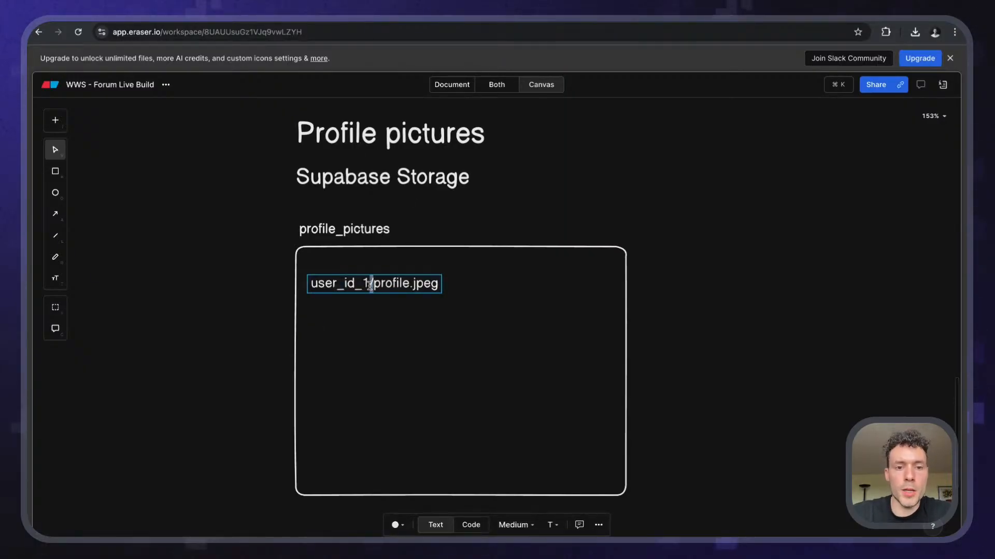
{"action": "double_click", "coordinate": [370, 285]}
{"action": "key", "text": "BackSpace"}
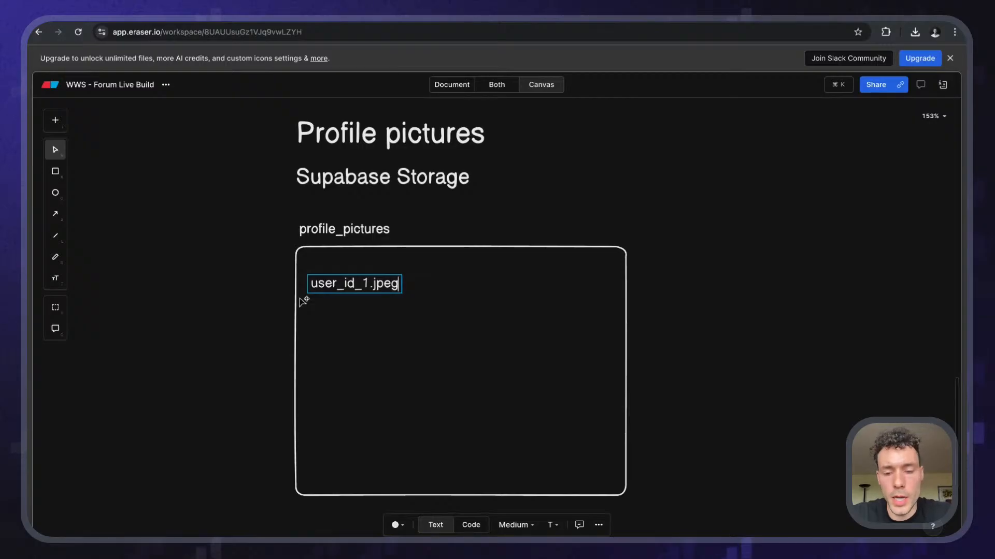
{"action": "type", "text": "/"}
{"action": "key", "text": "BackSpace"}
{"action": "key", "text": "BackSpace"}
{"action": "key", "text": "BackSpace"}
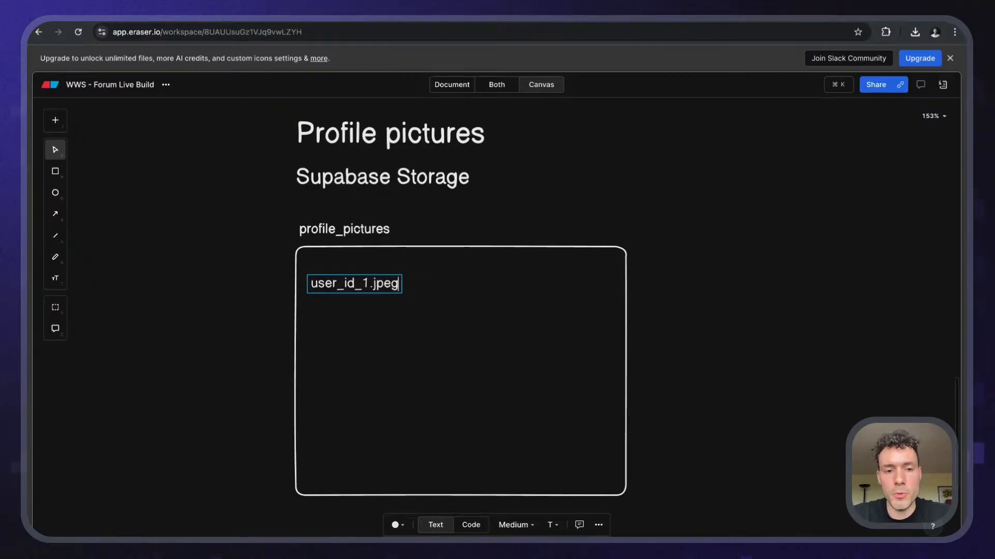
{"action": "type", "text": "g"}
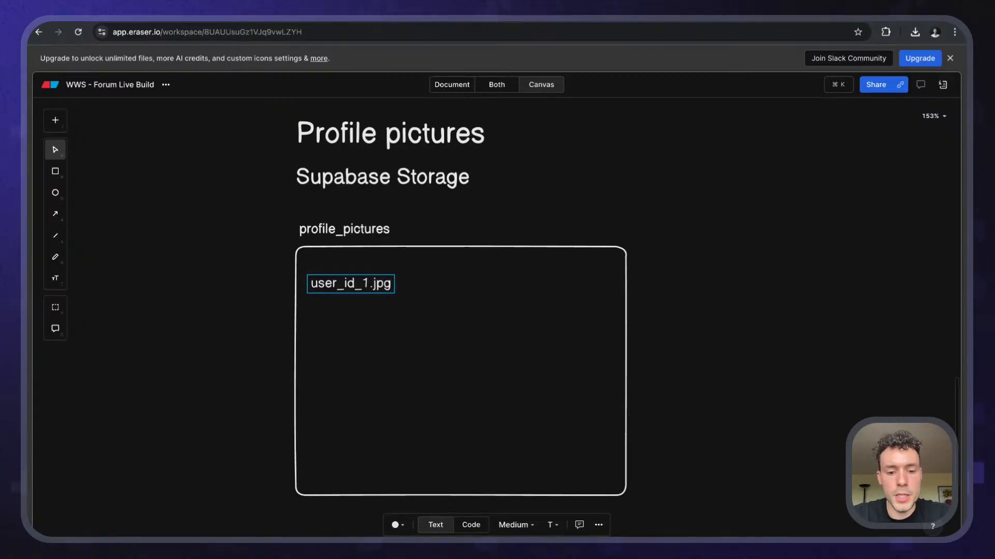
{"action": "type", "text": "/jpeg"}
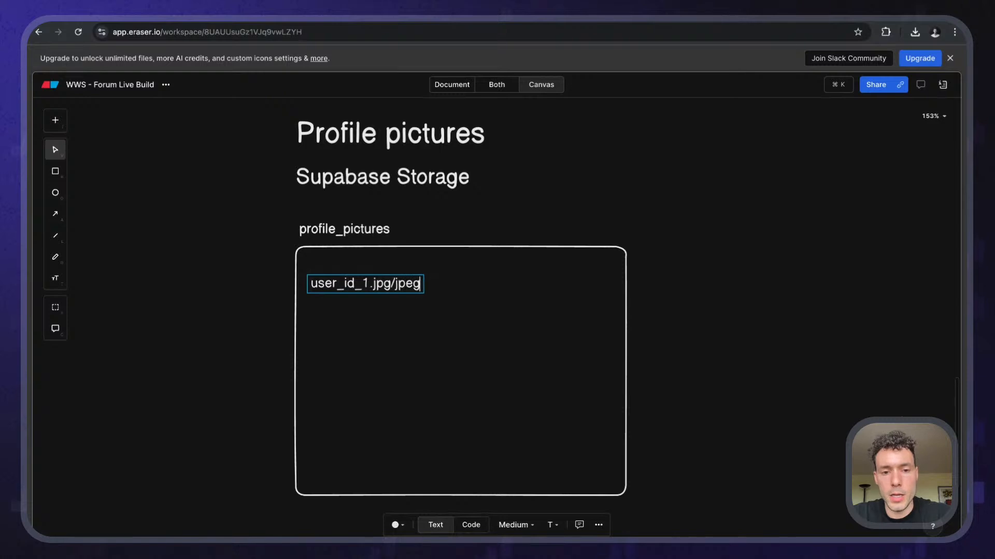
{"action": "type", "text": "/png"}
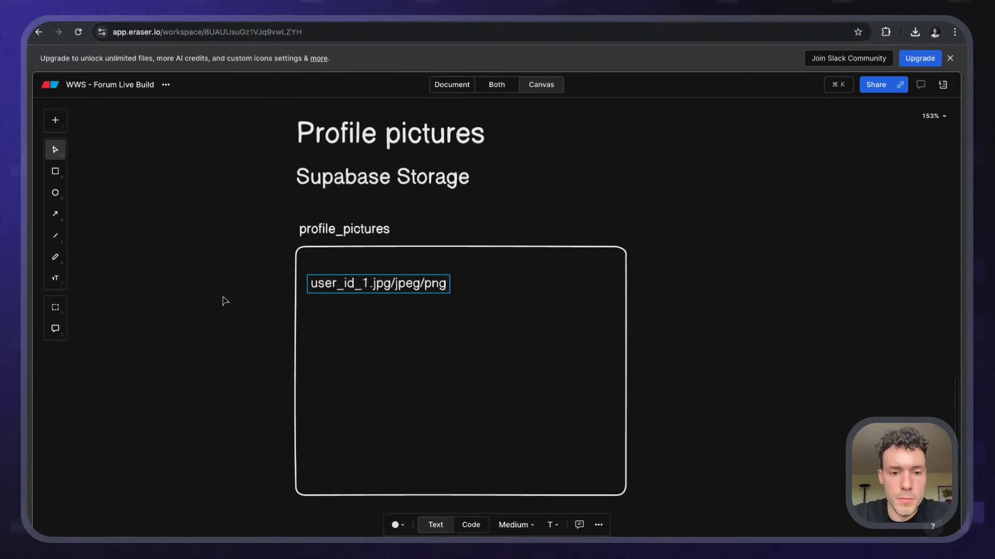
{"action": "left_click", "coordinate": [224, 302]}
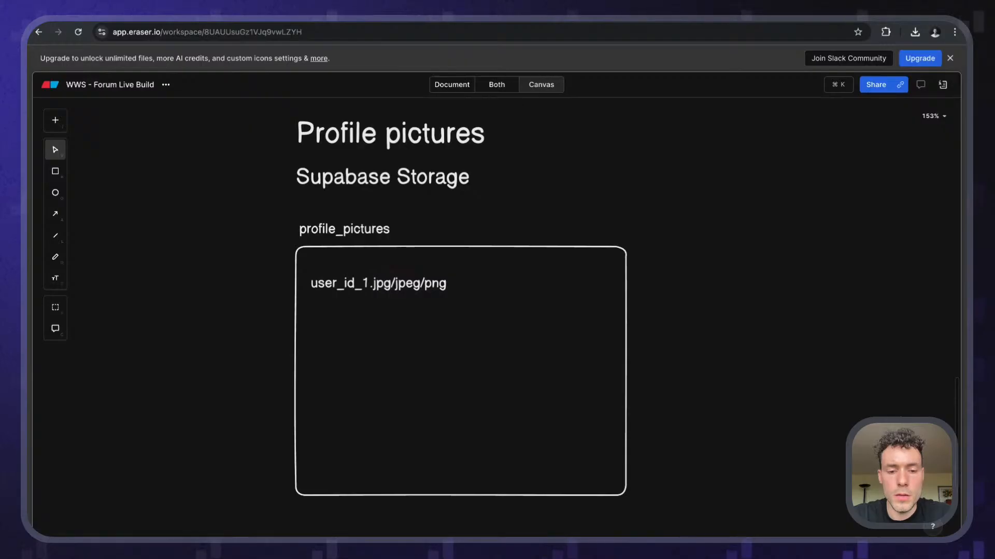
- Search Google in a new tab for 'what are the most common picture formats'
{"action": "key", "text": "super+t"}
{"action": "type", "text": "what are the most common picture formats"}
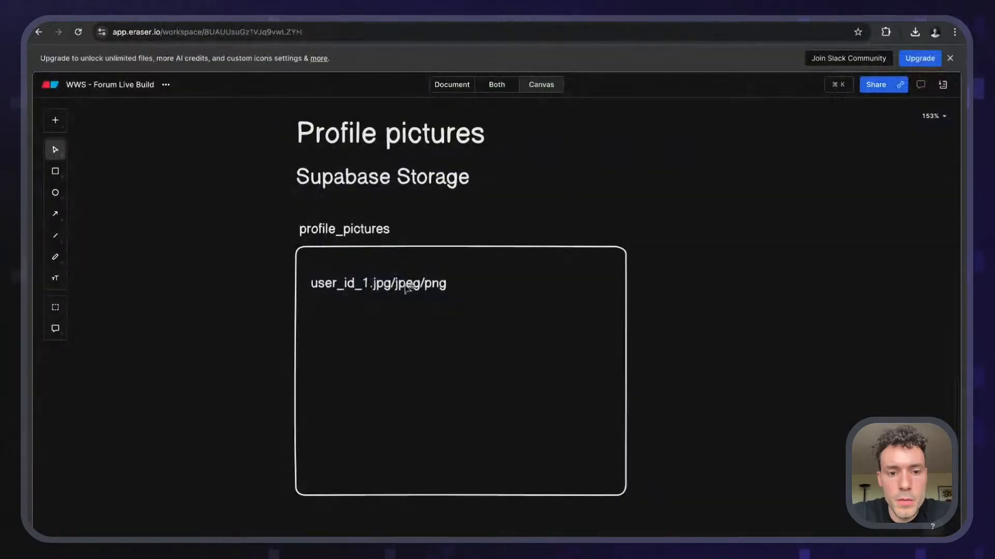
- Append /webp so the label reads user_id_1.jpg/jpeg/png/webp
{"action": "double_click", "coordinate": [394, 283]}
{"action": "left_click", "coordinate": [394, 284]}
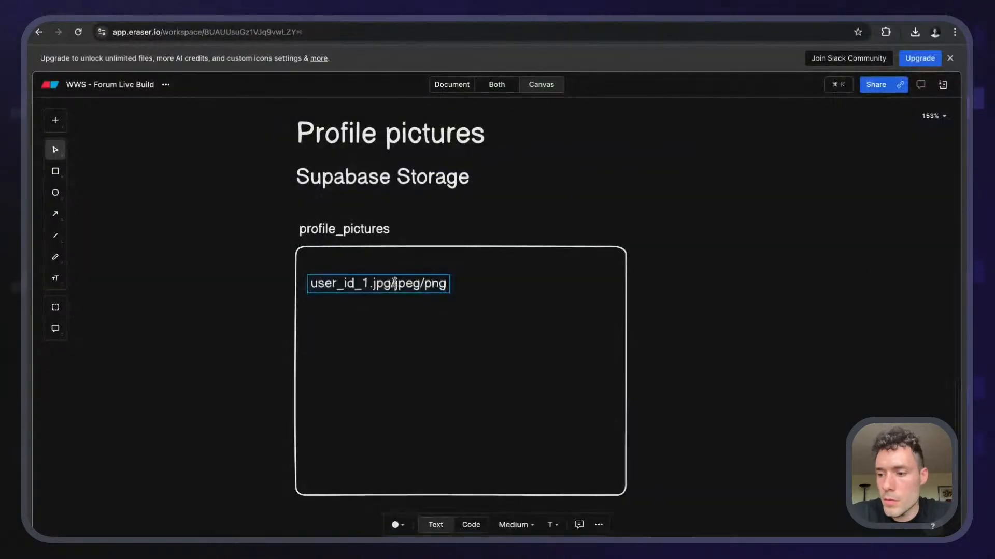
{"action": "key", "text": "BackSpace"}
{"action": "key", "text": "BackSpace"}
{"action": "key", "text": "BackSpace"}
{"action": "key", "text": "BackSpace"}
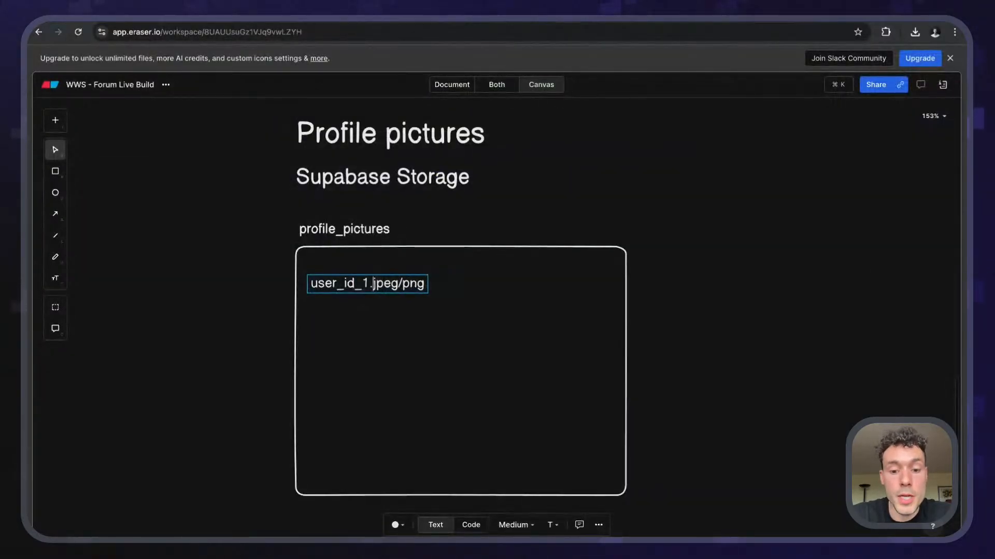
{"action": "type", "text": "jpg/"}
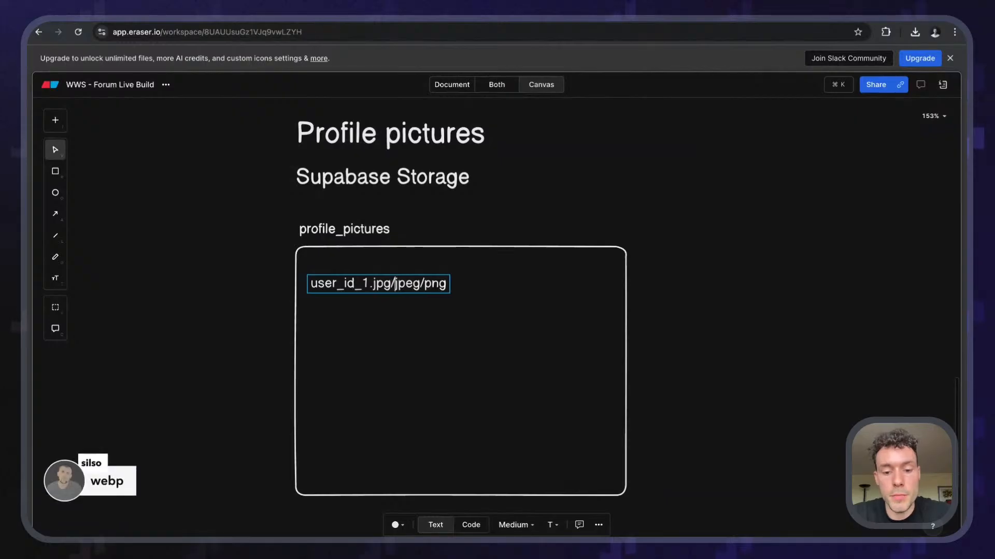
{"action": "key", "text": "super+Right"}
{"action": "type", "text": "/webp"}
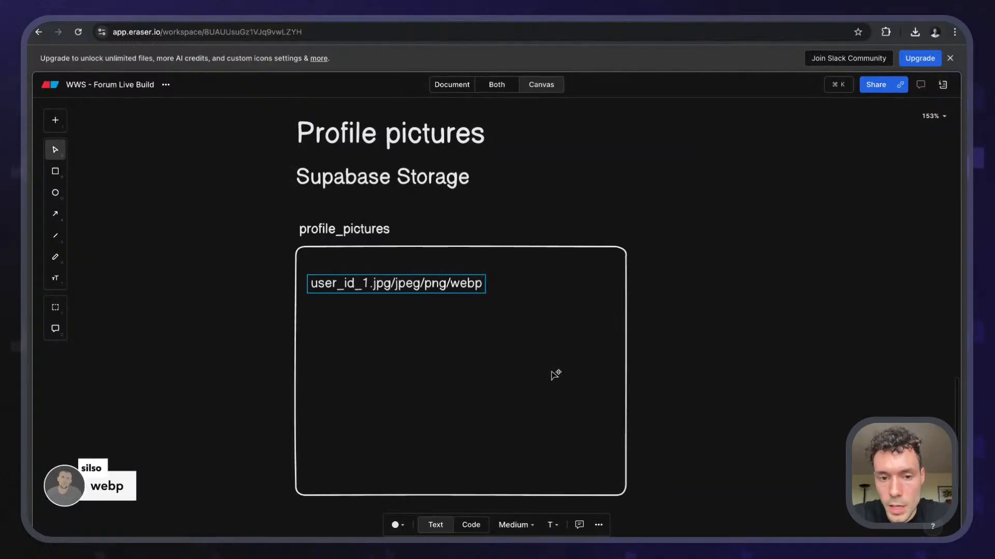
{"action": "left_click", "coordinate": [557, 181]}
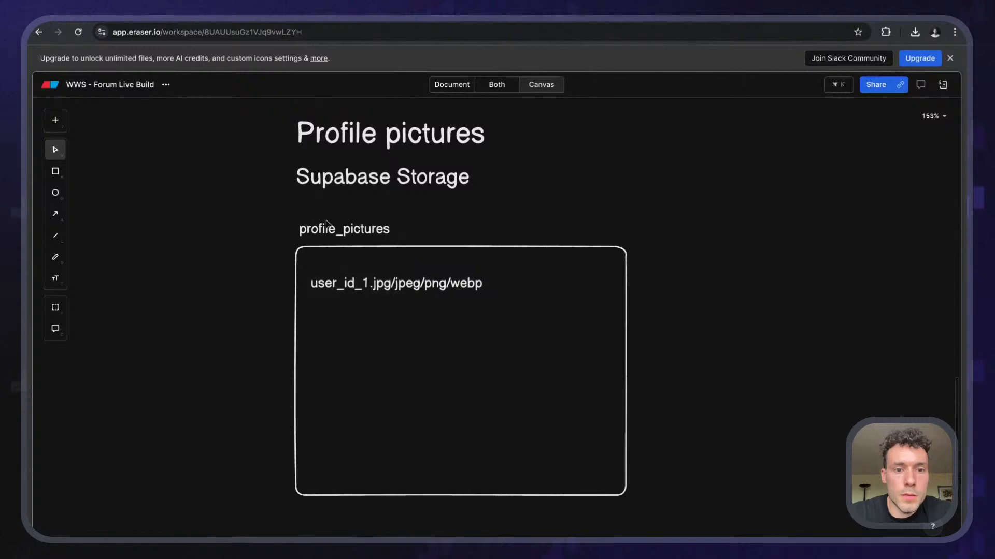
- Select the labels in the box and recheck the file label text
{"action": "scroll", "coordinate": [293, 224], "scroll_direction": "right", "scroll_amount": 1}
{"action": "scroll", "coordinate": [290, 221], "scroll_direction": "right", "scroll_amount": 2}
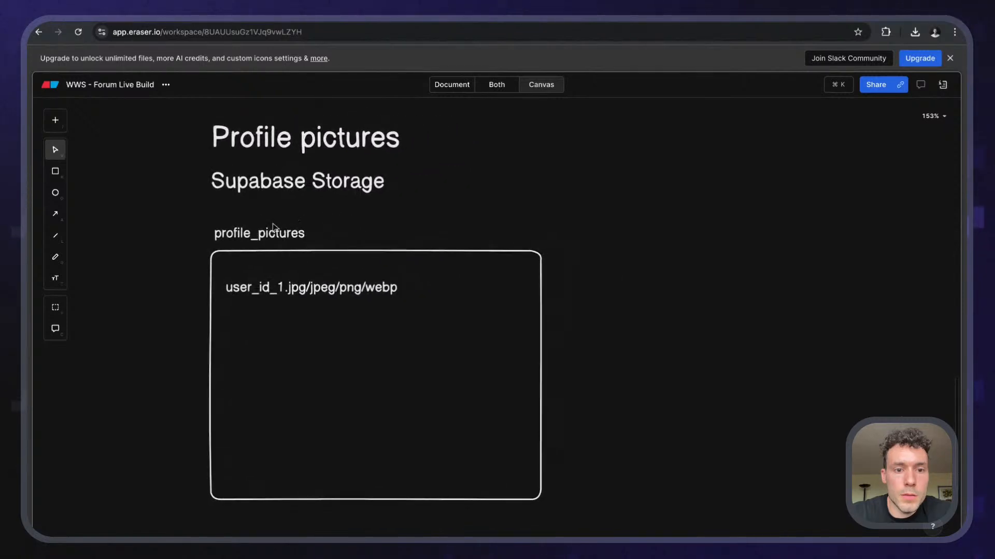
{"action": "left_click_drag", "start_coordinate": [170, 218], "coordinate": [597, 489]}
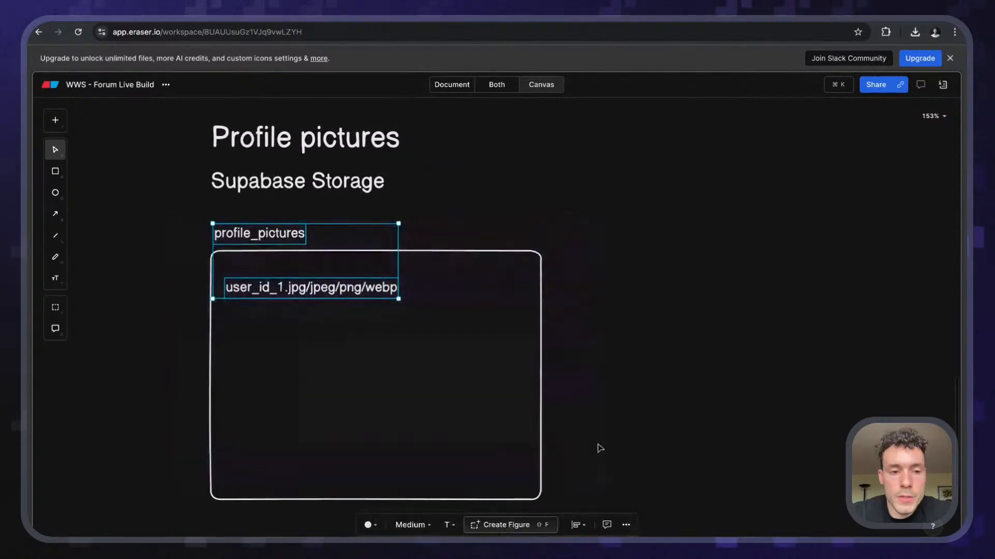
{"action": "left_click", "coordinate": [596, 445]}
{"action": "left_click", "coordinate": [241, 291]}
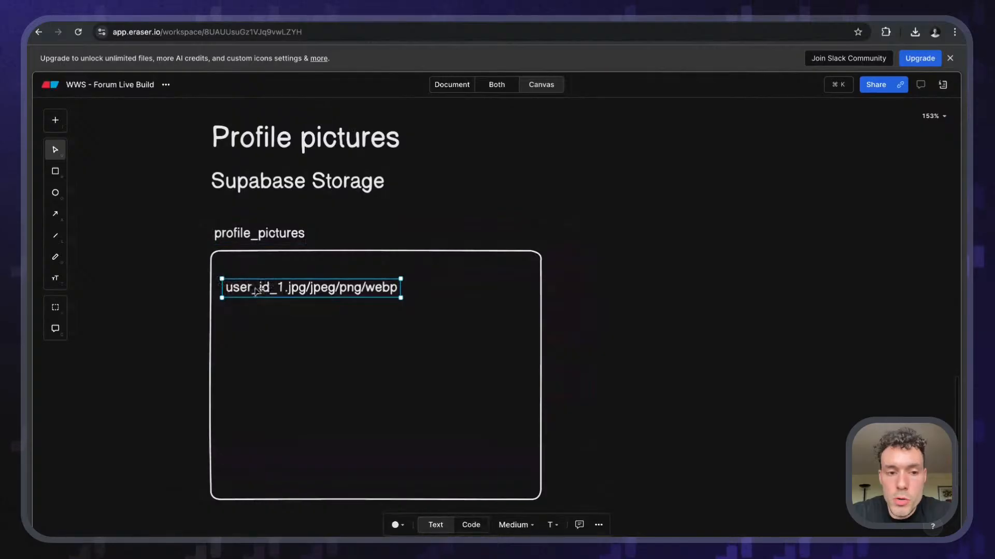
{"action": "double_click", "coordinate": [299, 291]}
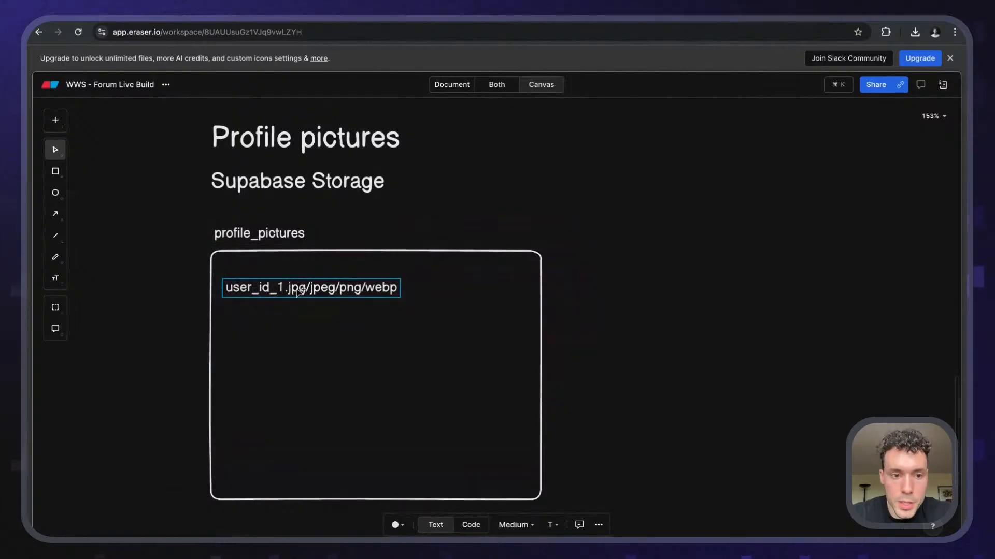
{"action": "key", "text": "Escape"}
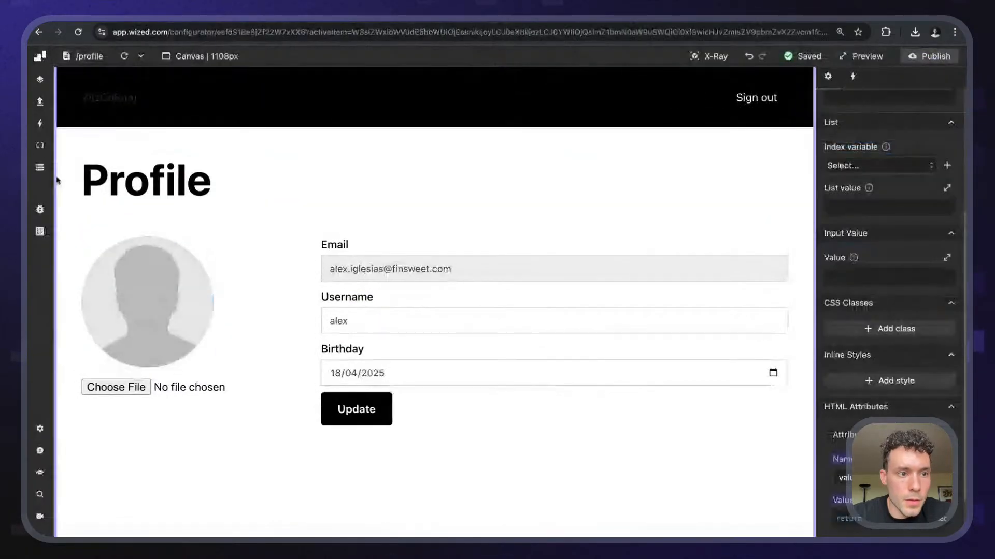
- Expand get_user's user and user_metadata in the Data Store, then go to the Supabase tab
{"action": "left_click", "coordinate": [40, 167]}
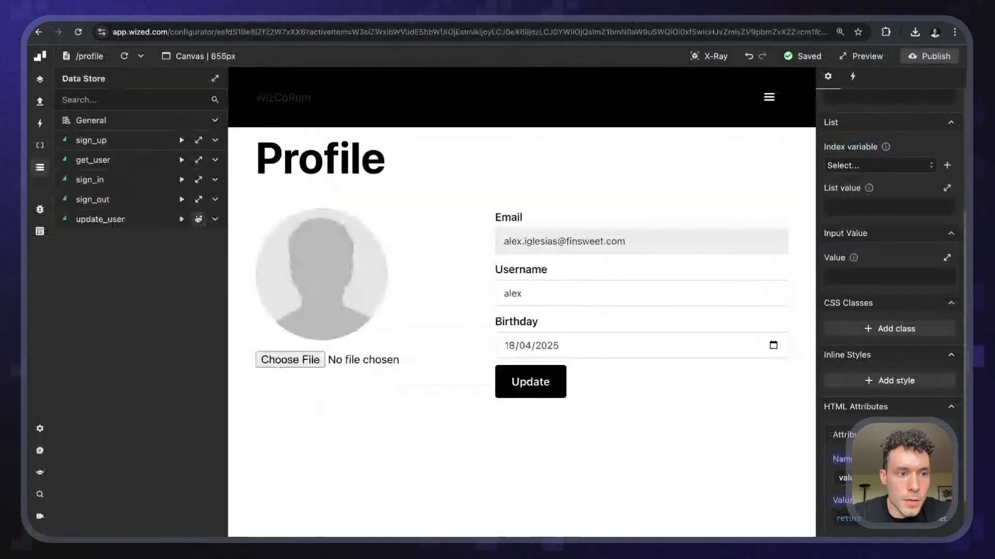
{"action": "left_click", "coordinate": [199, 160]}
{"action": "left_click", "coordinate": [233, 282]}
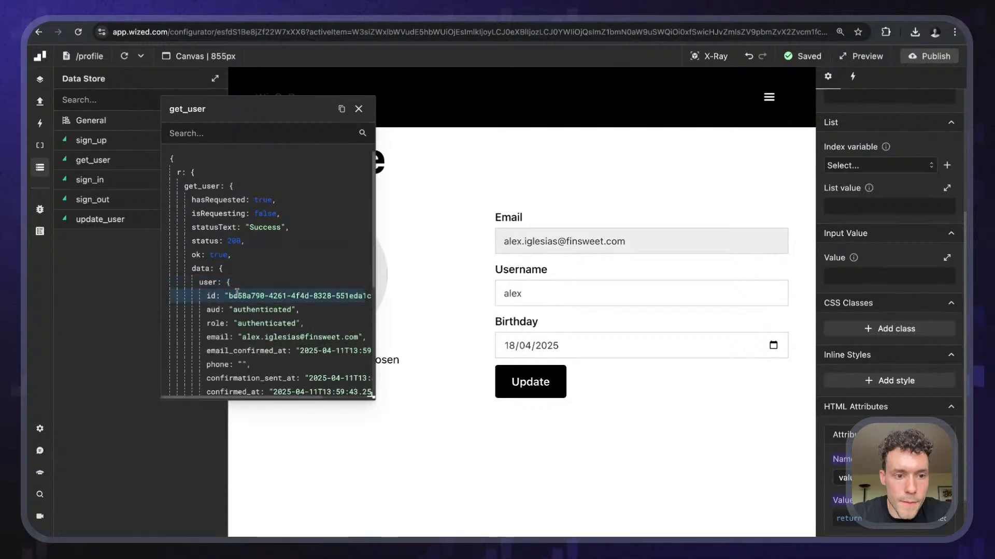
{"action": "scroll", "coordinate": [259, 289], "scroll_direction": "down", "scroll_amount": 5}
{"action": "left_click", "coordinate": [276, 289]}
{"action": "scroll", "coordinate": [259, 269], "scroll_direction": "down", "scroll_amount": 1}
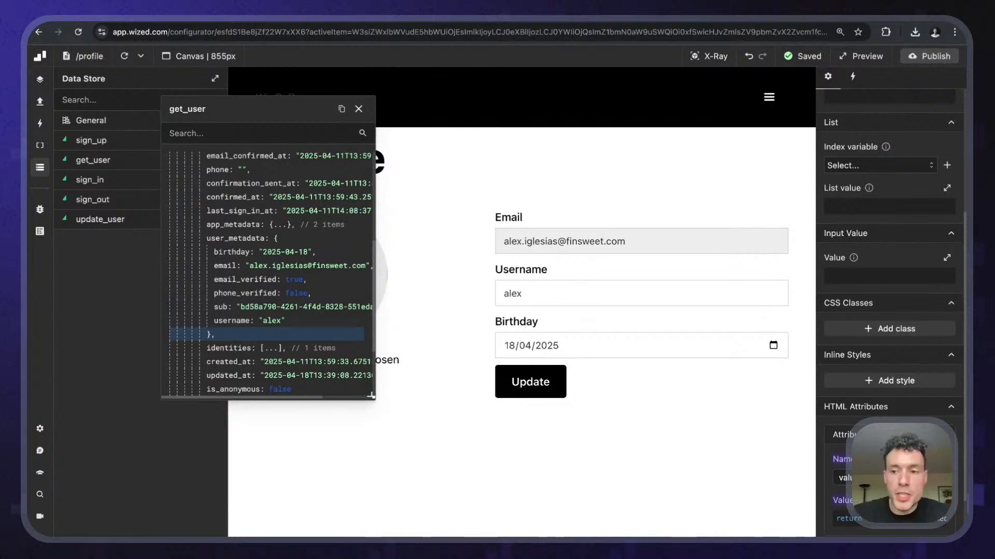
{"action": "left_click", "coordinate": [359, 109]}
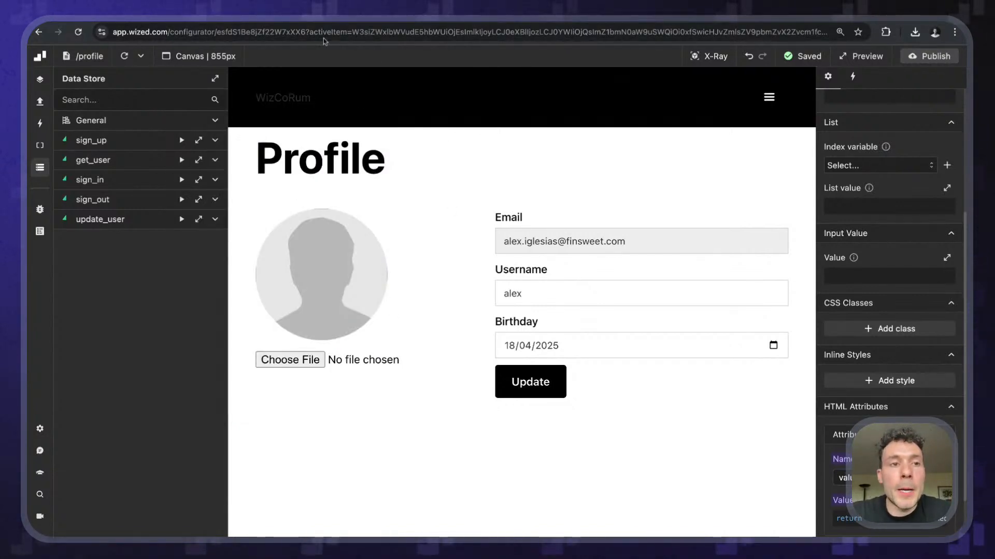
{"action": "left_click", "coordinate": [455, 15]}
- Start a new Storage bucket named profile-pictures
{"action": "mouse_move", "coordinate": [41, 201]}
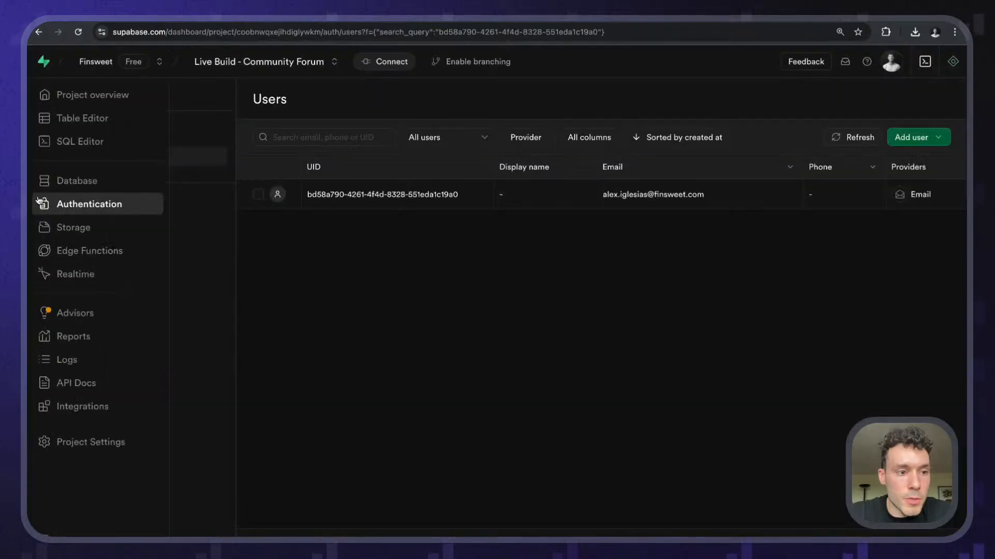
{"action": "left_click", "coordinate": [54, 224]}
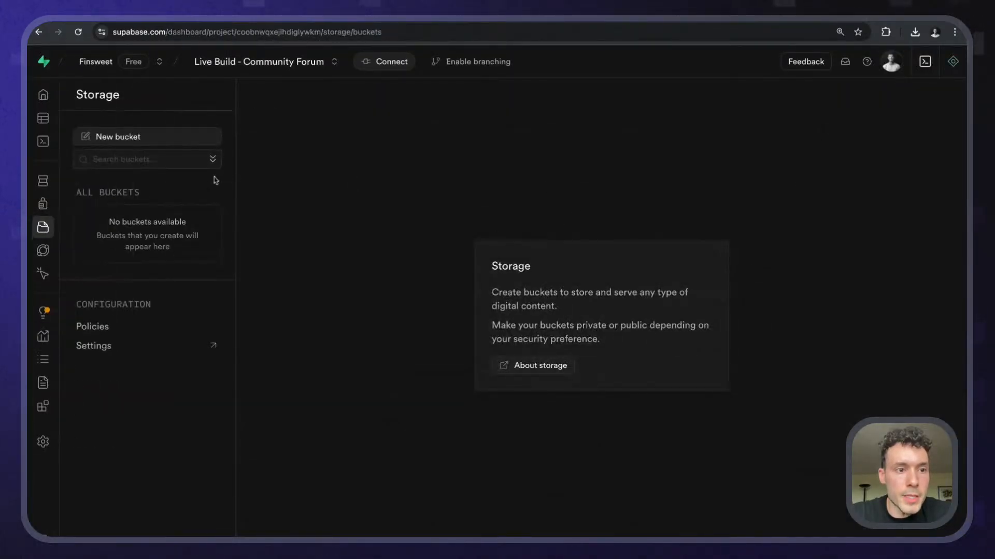
{"action": "left_click", "coordinate": [132, 141]}
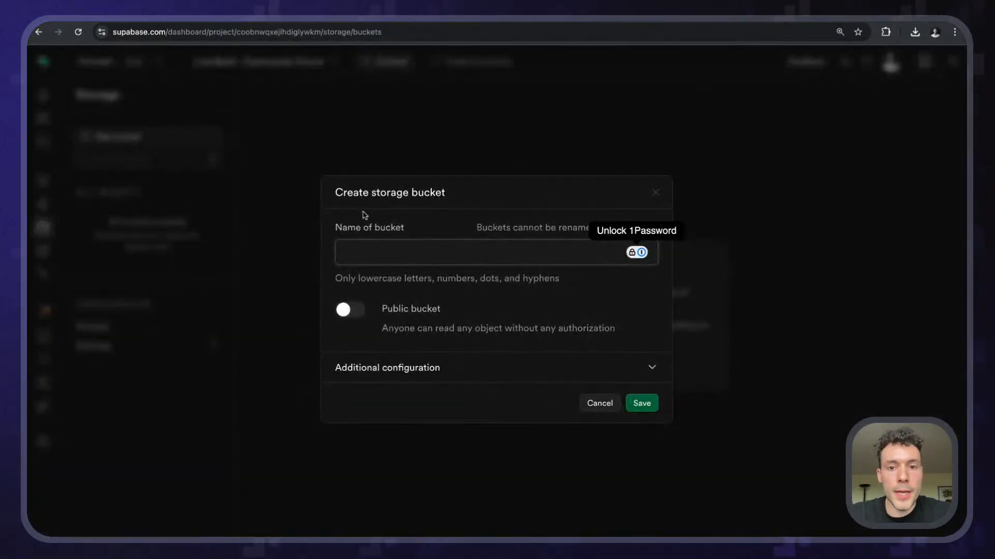
{"action": "type", "text": "prof"}
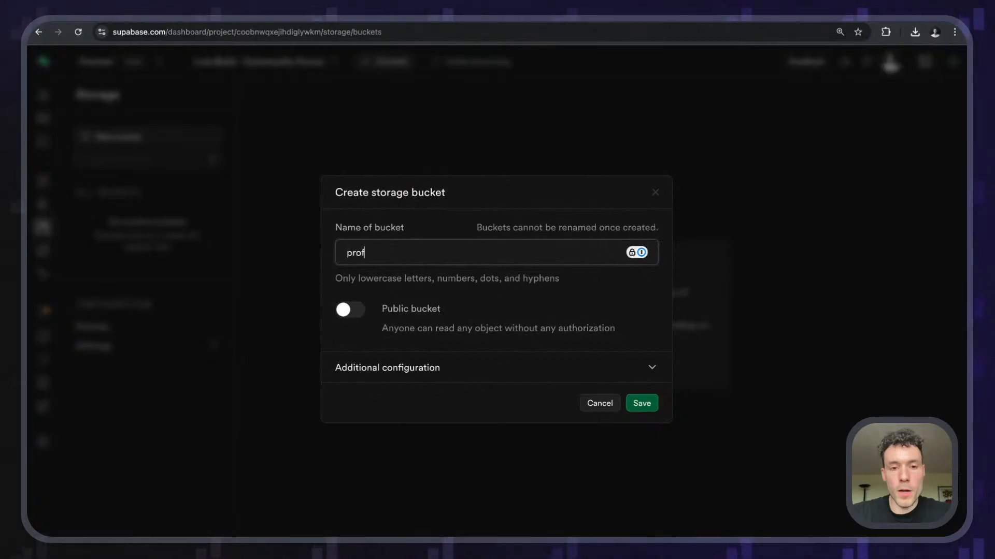
{"action": "type", "text": "ile_pictures"}
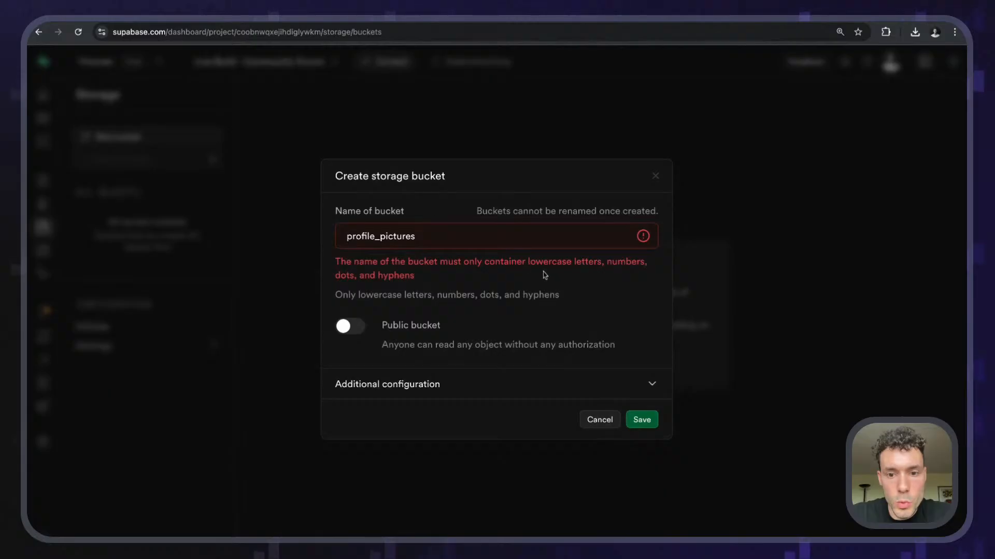
{"action": "left_click", "coordinate": [381, 237]}
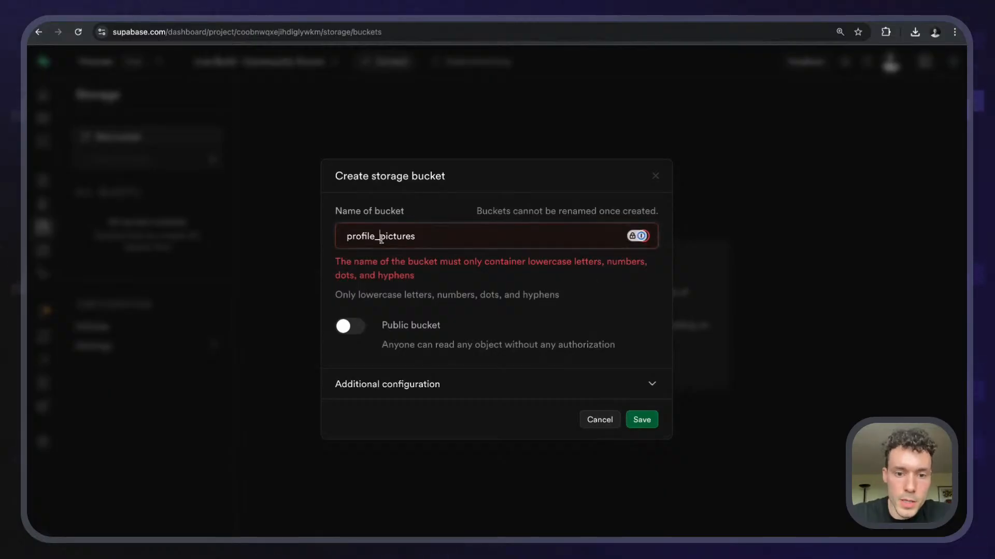
{"action": "key", "text": "BackSpace"}
{"action": "type", "text": "-"}
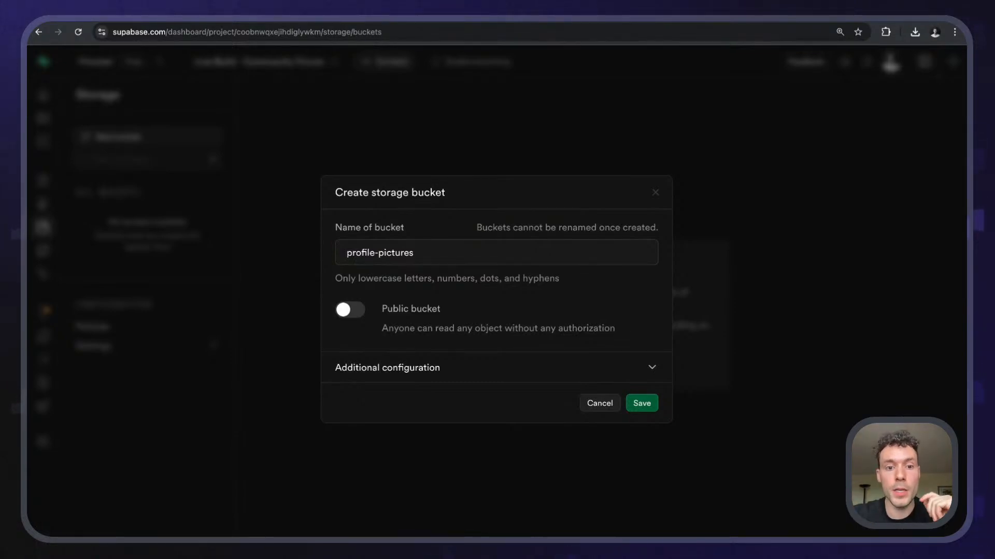
- Make the bucket public and expand its additional configuration options
{"action": "left_click", "coordinate": [350, 310]}
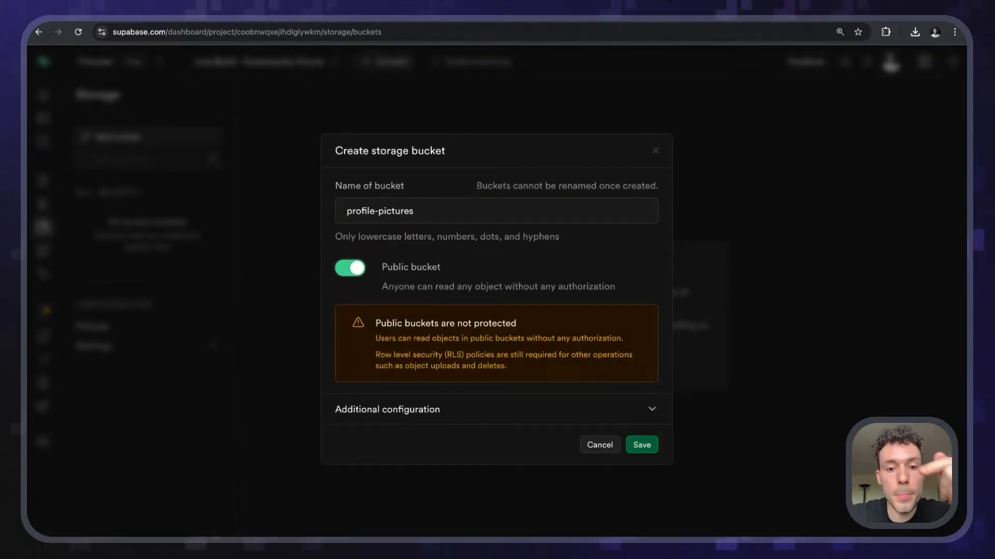
{"action": "left_click_drag", "start_coordinate": [374, 355], "coordinate": [465, 355]}
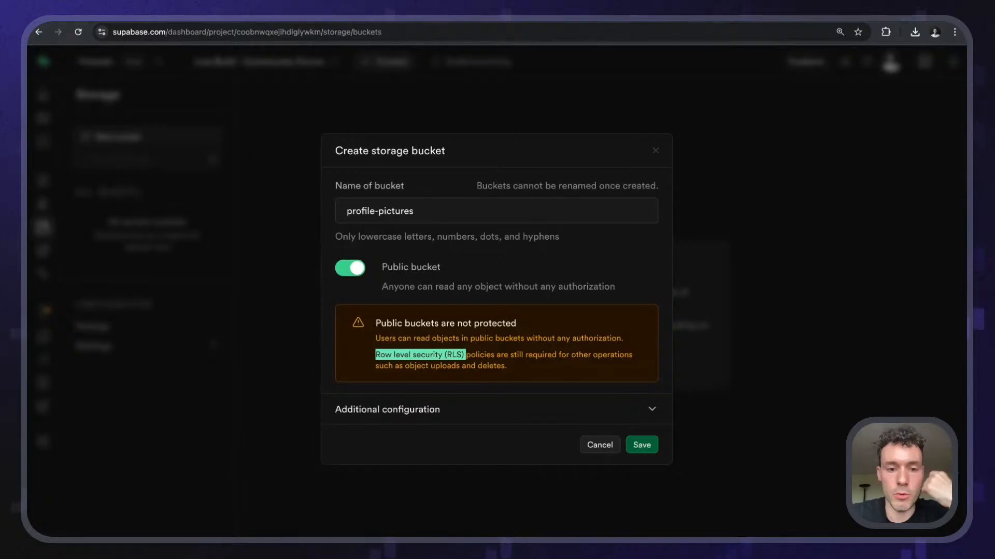
{"action": "left_click", "coordinate": [418, 365]}
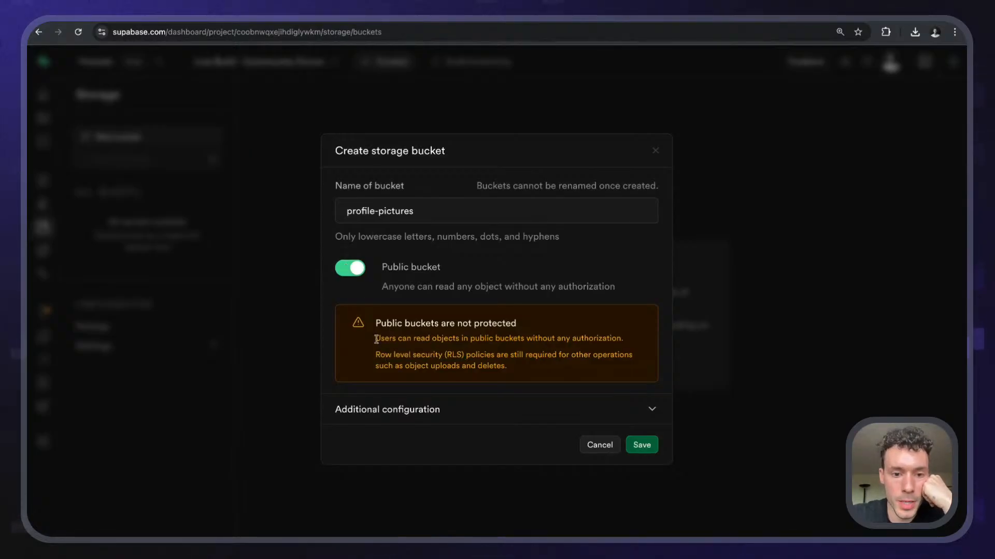
{"action": "left_click", "coordinate": [385, 419]}
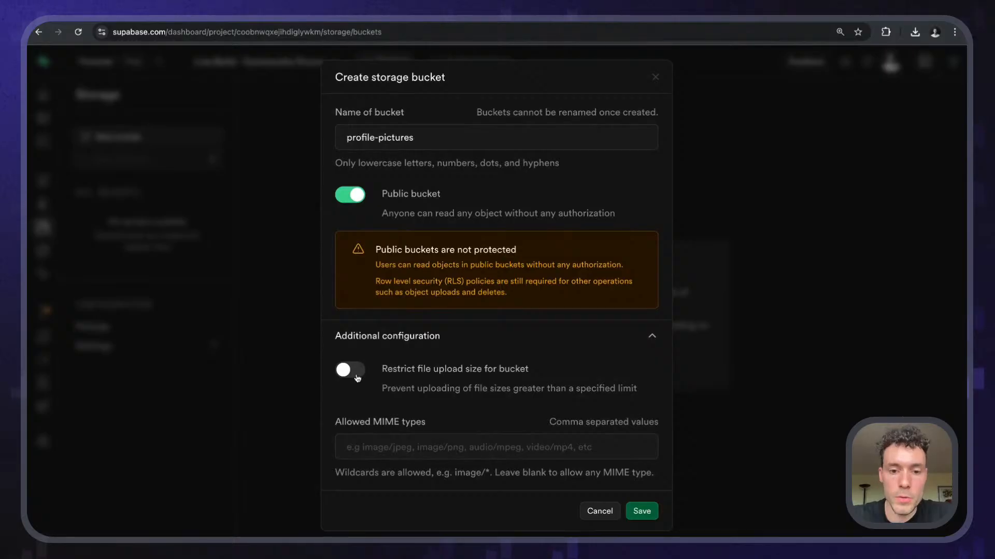
- Set allowed MIME types to 'image/jpeg, image/png' and save the bucket
{"action": "left_click_drag", "start_coordinate": [373, 422], "coordinate": [423, 424]}
{"action": "left_click", "coordinate": [376, 430]}
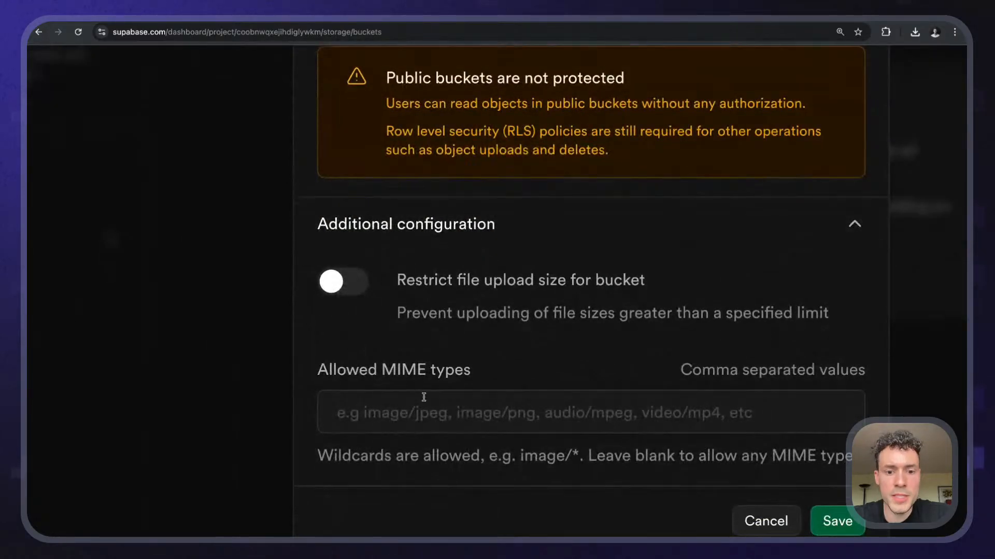
{"action": "left_click", "coordinate": [425, 411]}
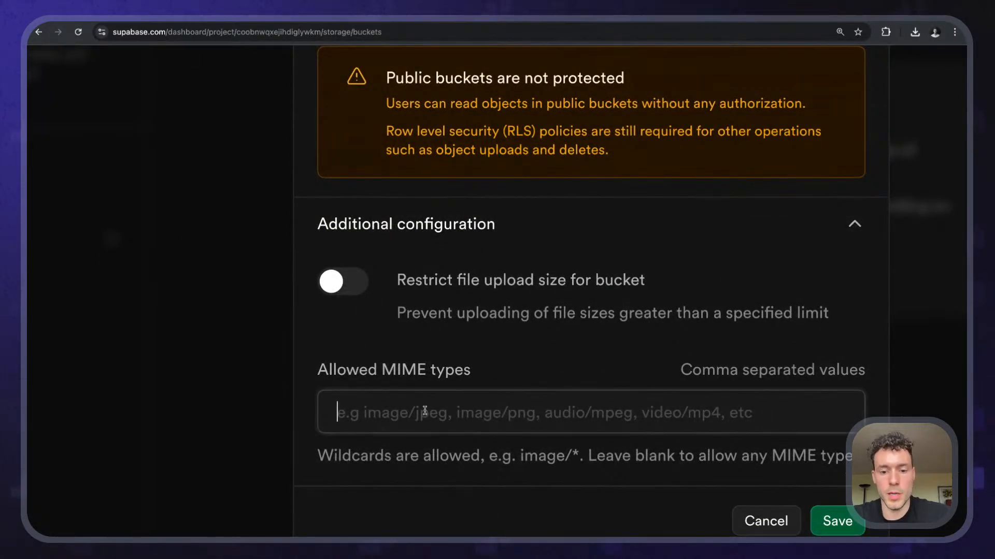
{"action": "type", "text": "image/jpe"}
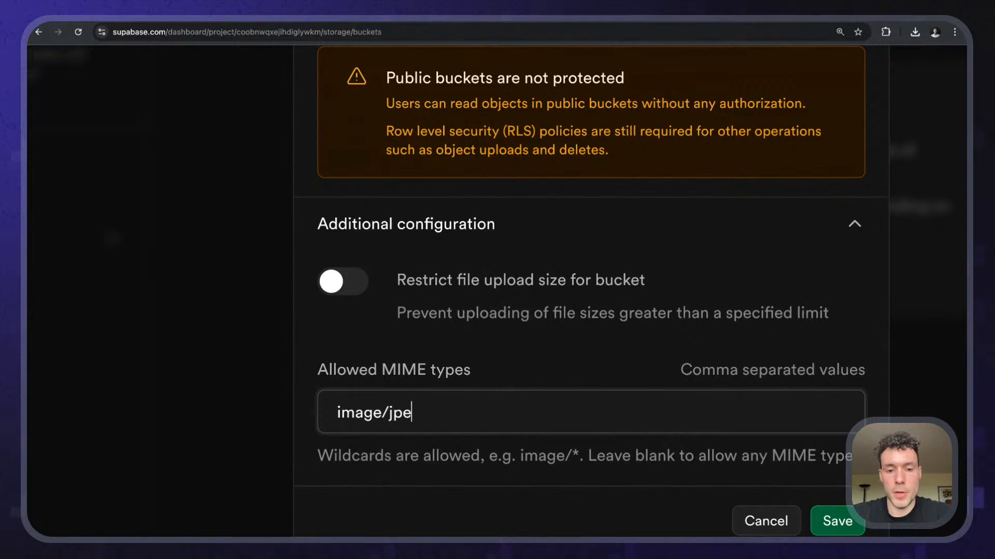
{"action": "type", "text": "g, image/png"}
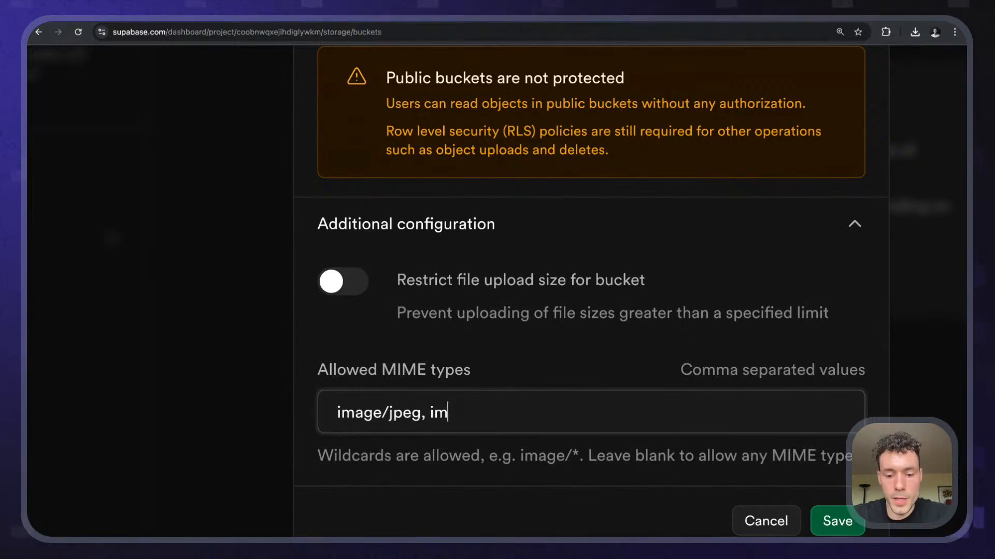
{"action": "left_click", "coordinate": [549, 382]}
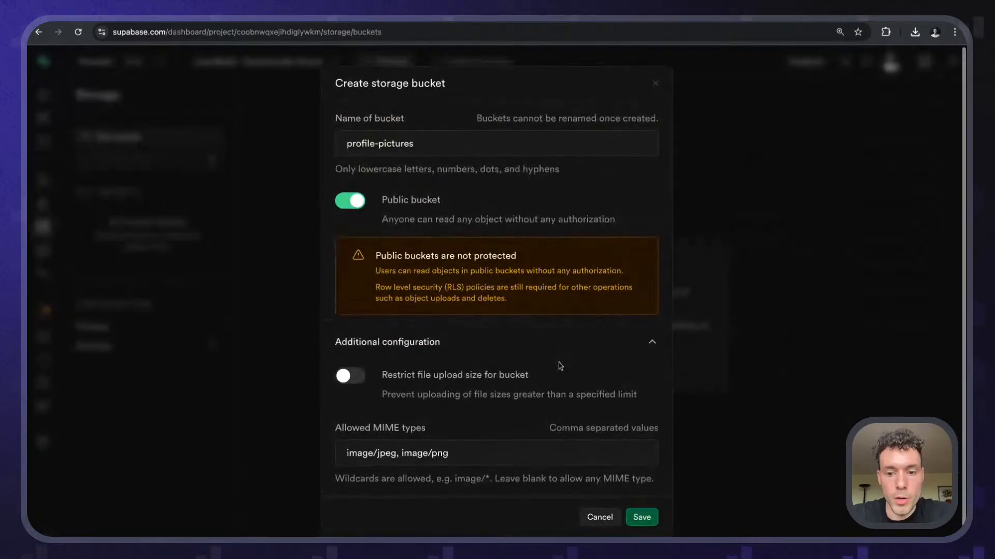
{"action": "left_click", "coordinate": [643, 511]}
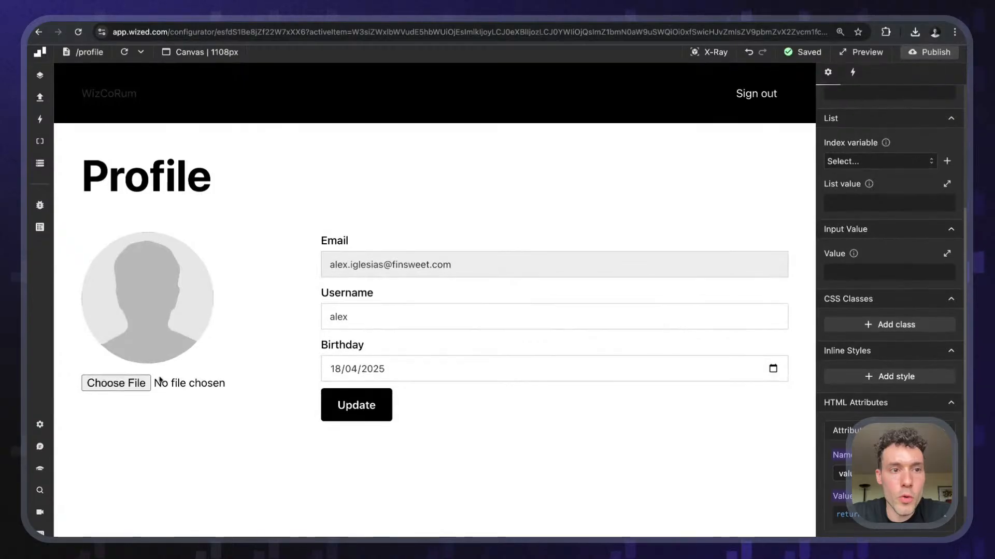
- Toggle X-Ray on and off to view the profile page's element names
{"action": "left_click", "coordinate": [693, 62]}
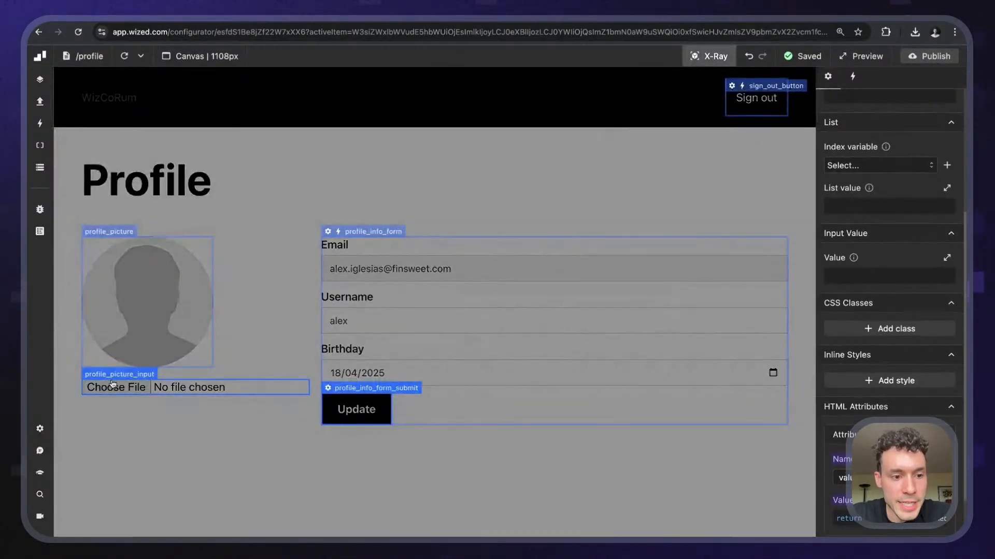
{"action": "left_click", "coordinate": [708, 57]}
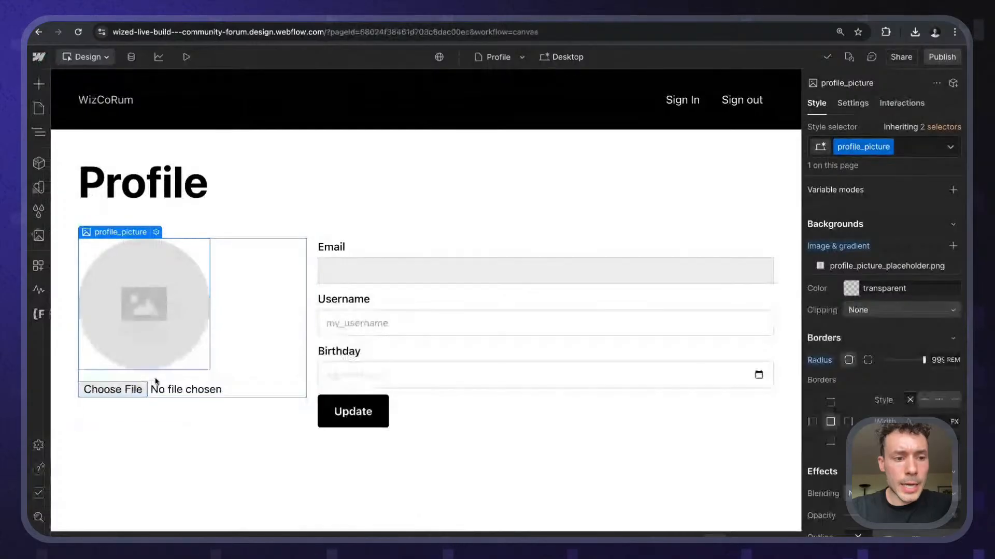
- Select the profile picture file input and show its settings
{"action": "left_click", "coordinate": [155, 381]}
{"action": "left_click", "coordinate": [140, 388]}
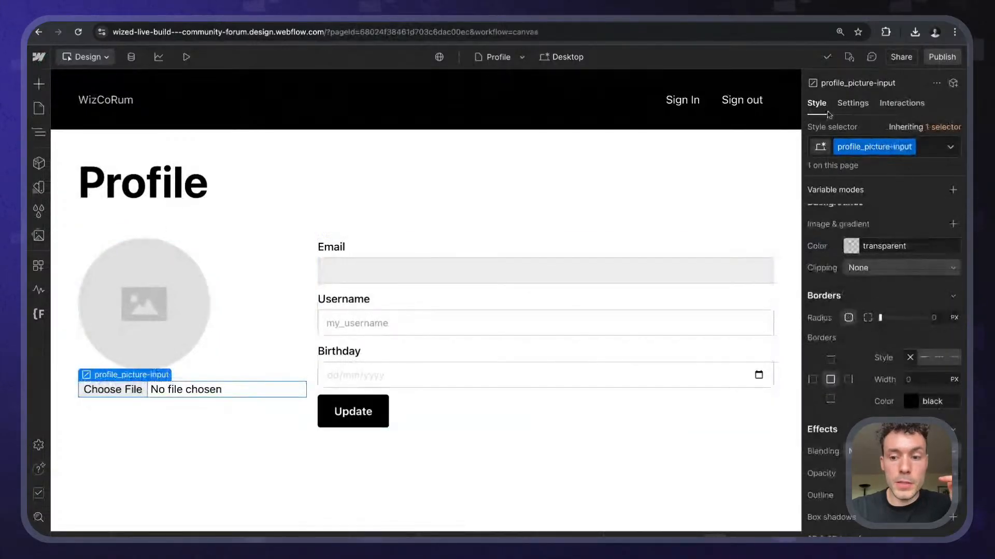
{"action": "left_click", "coordinate": [852, 102]}
{"action": "scroll", "coordinate": [881, 311], "scroll_direction": "down", "scroll_amount": 5}
- Search 'html file input restrict type' and find the accept attribute on MDN's file input page
{"action": "key", "text": "ctrl+t"}
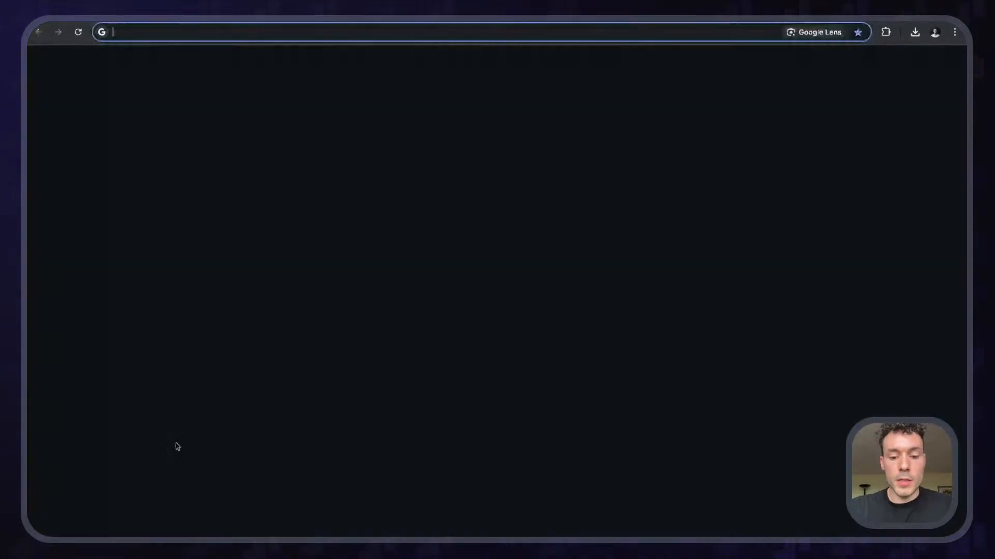
{"action": "type", "text": "html file inp"}
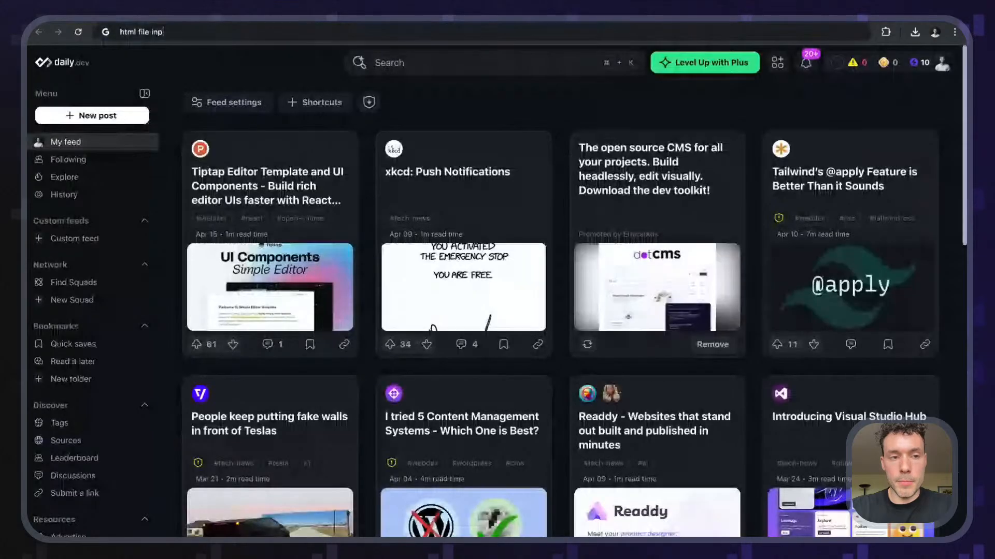
{"action": "type", "text": "ut restrict"}
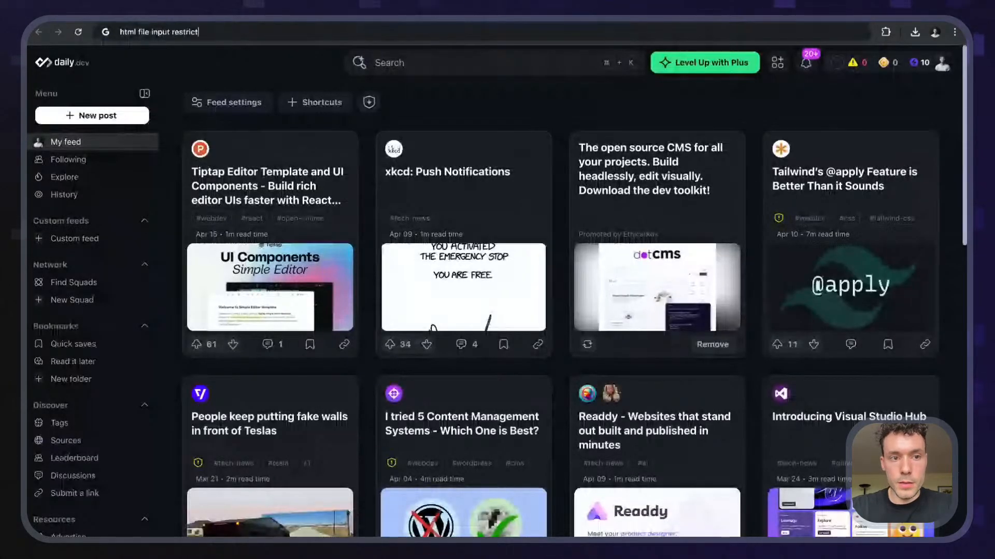
{"action": "type", "text": " type"}
{"action": "key", "text": "Return"}
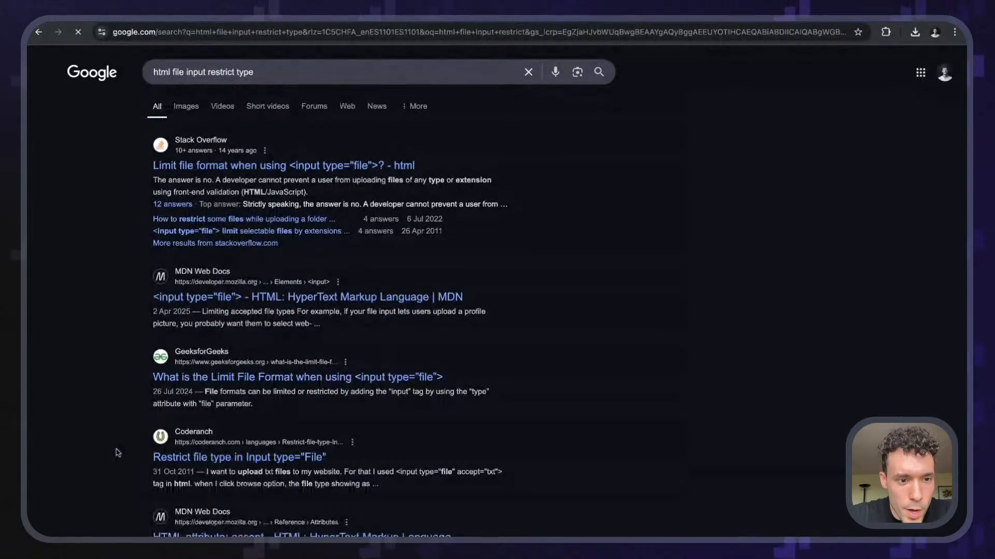
{"action": "left_click", "coordinate": [212, 295]}
{"action": "scroll", "coordinate": [609, 271], "scroll_direction": "down", "scroll_amount": 3}
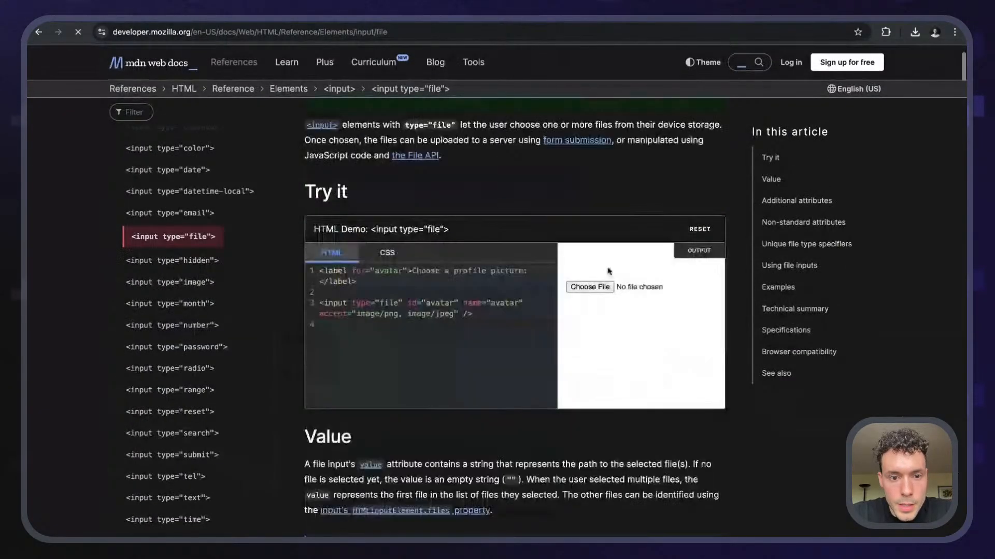
{"action": "scroll", "coordinate": [608, 271], "scroll_direction": "down", "scroll_amount": 1}
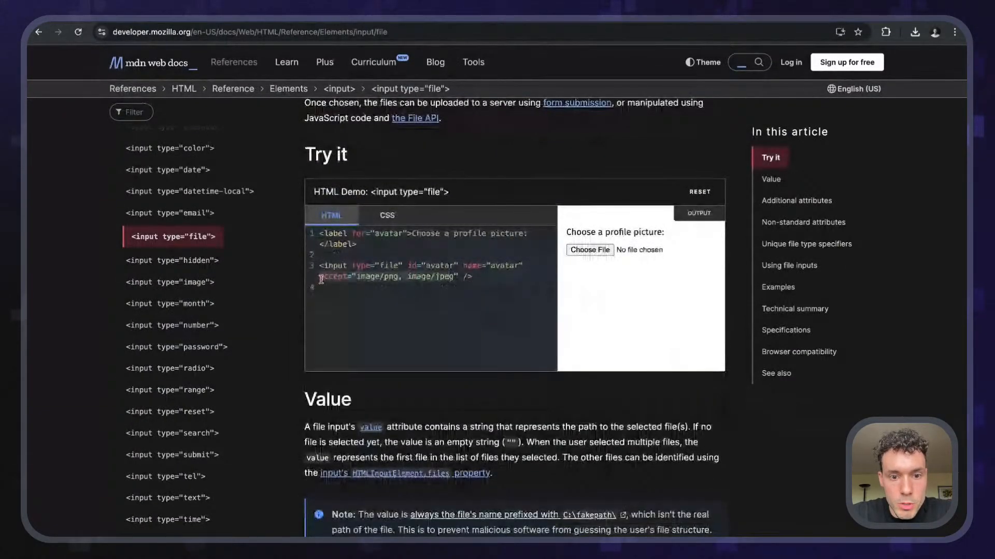
{"action": "left_click", "coordinate": [364, 278]}
{"action": "double_click", "coordinate": [333, 277]}
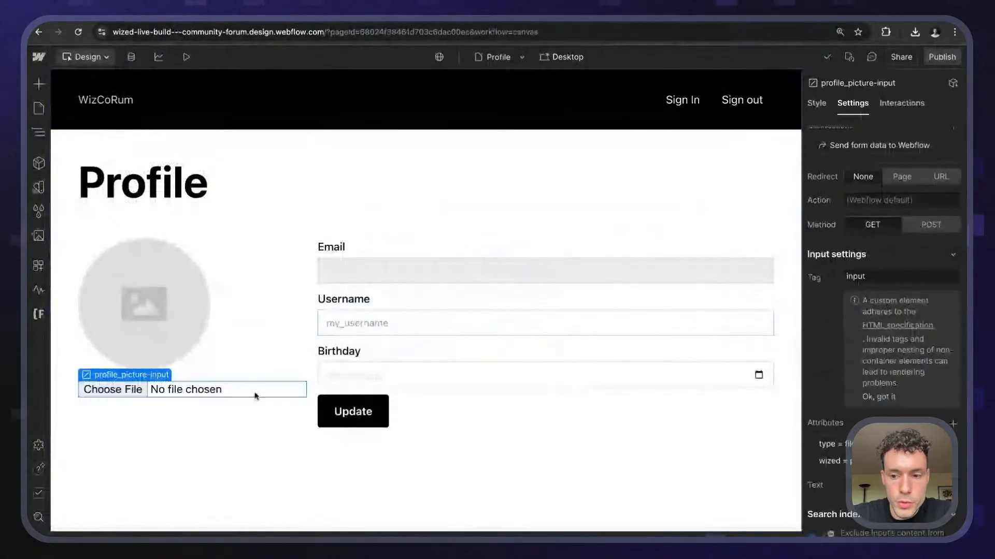
- Add an accept attribute with value 'image/png, image/jpeg' to the profile picture file input
{"action": "left_click", "coordinate": [953, 424]}
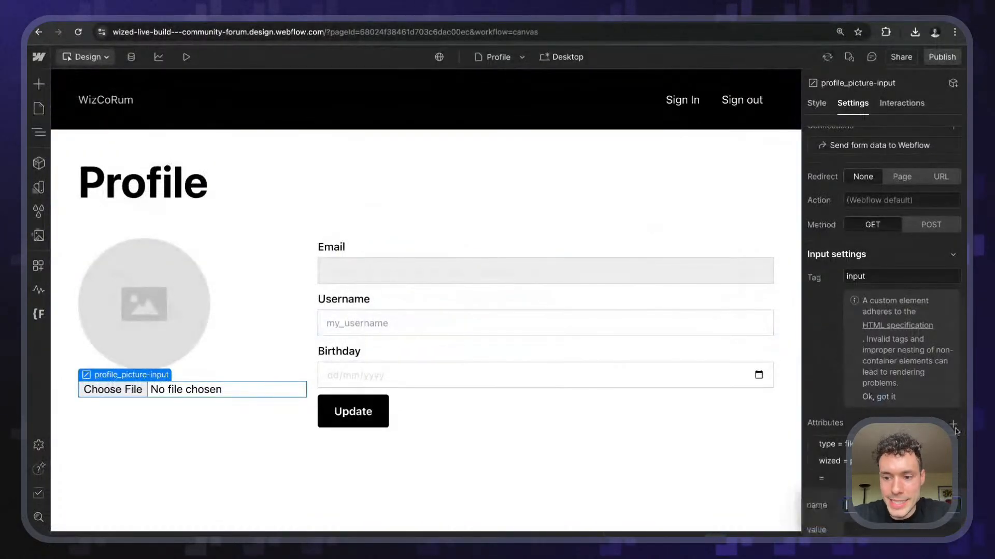
{"action": "type", "text": "accept"}
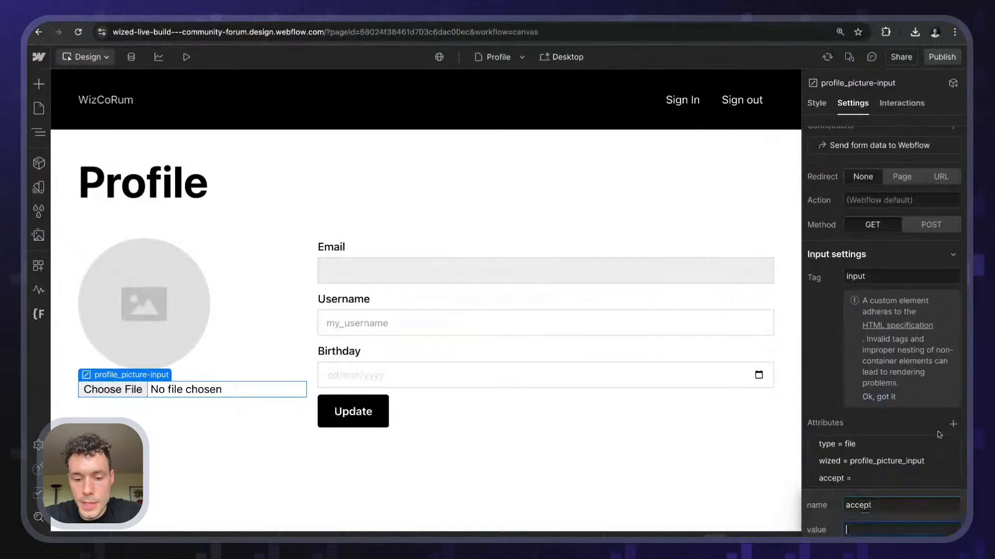
{"action": "key", "text": "Tab"}
{"action": "type", "text": "image/png, image/jpeg"}
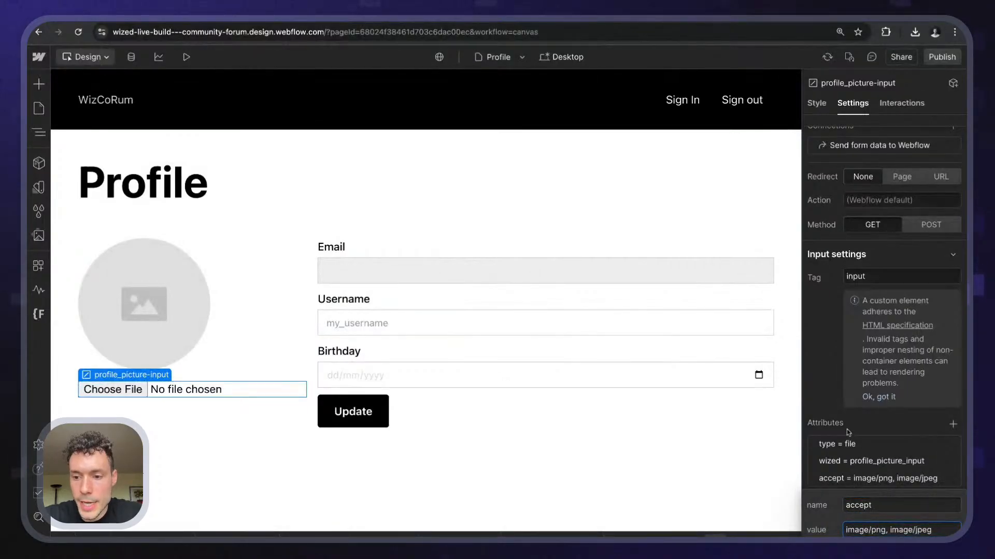
{"action": "key", "text": "Return"}
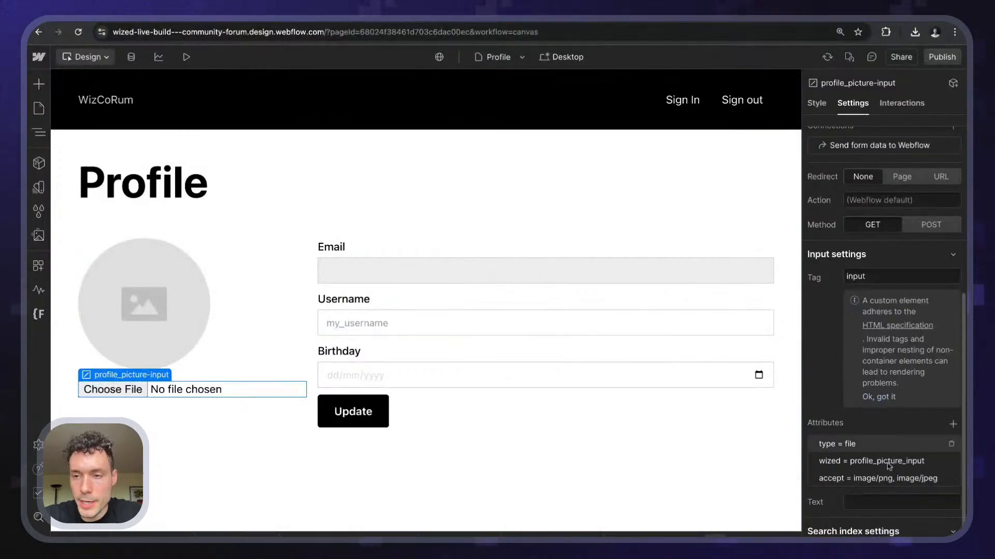
- Publish the Webflow site to staging and reload the Profile page in Wized
{"action": "left_click", "coordinate": [943, 58]}
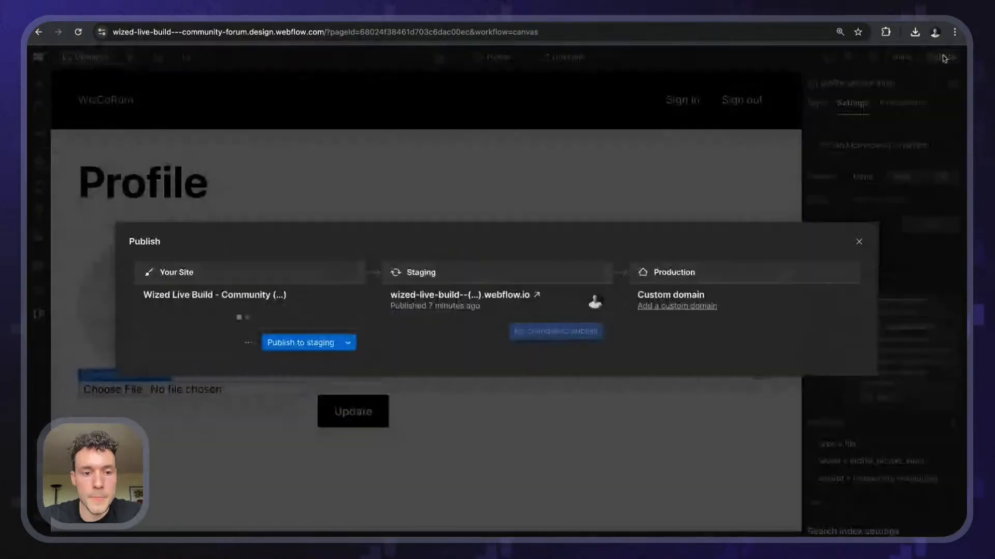
{"action": "left_click", "coordinate": [301, 343]}
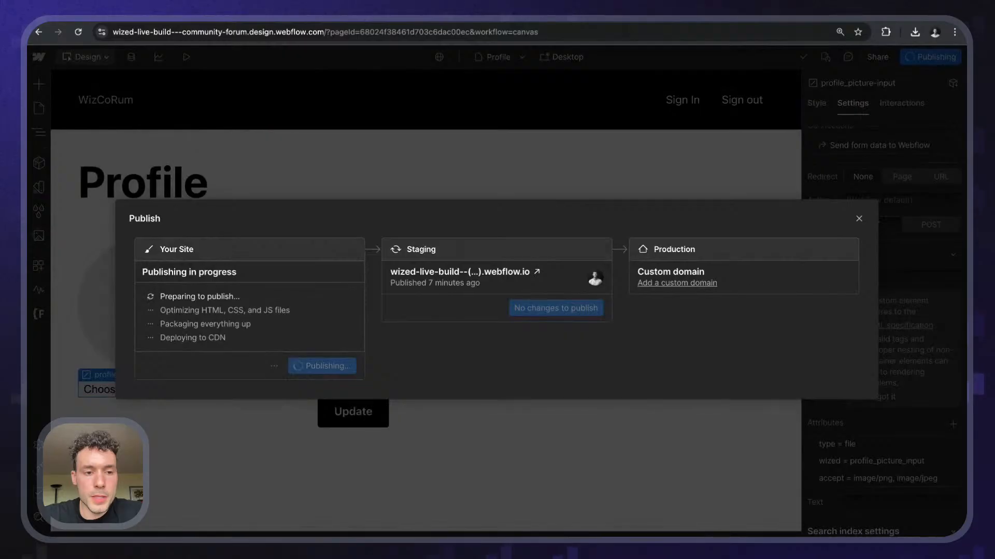
{"action": "left_click", "coordinate": [263, 22]}
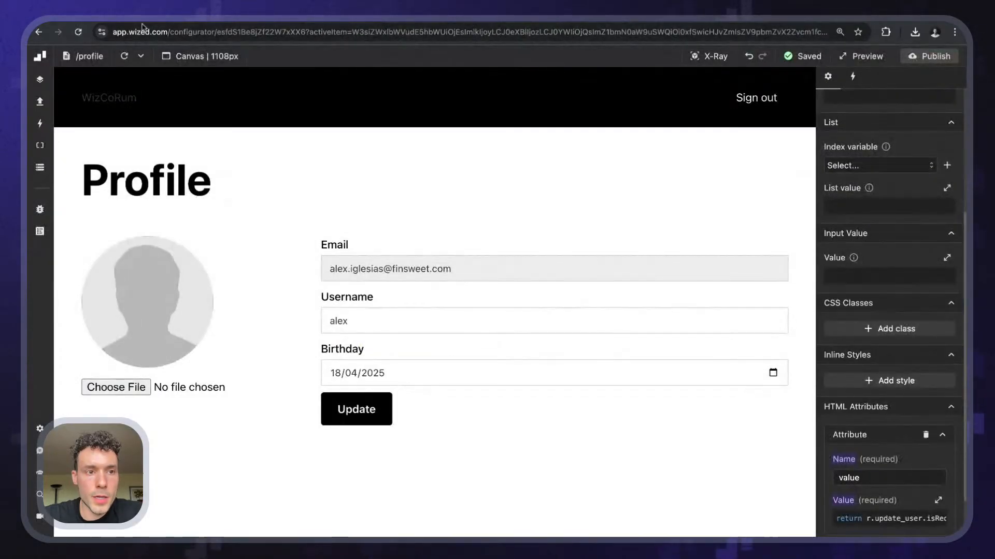
{"action": "left_click", "coordinate": [124, 56]}
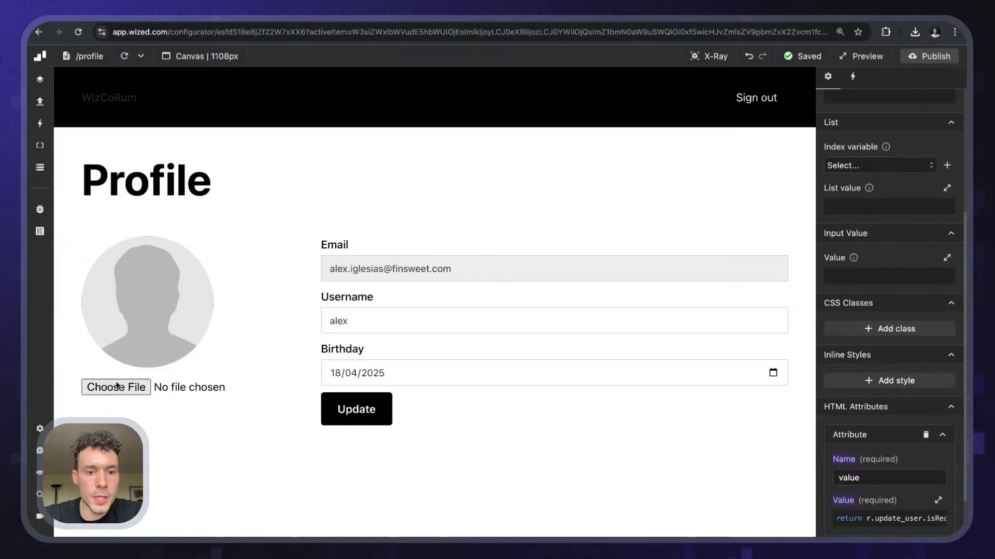
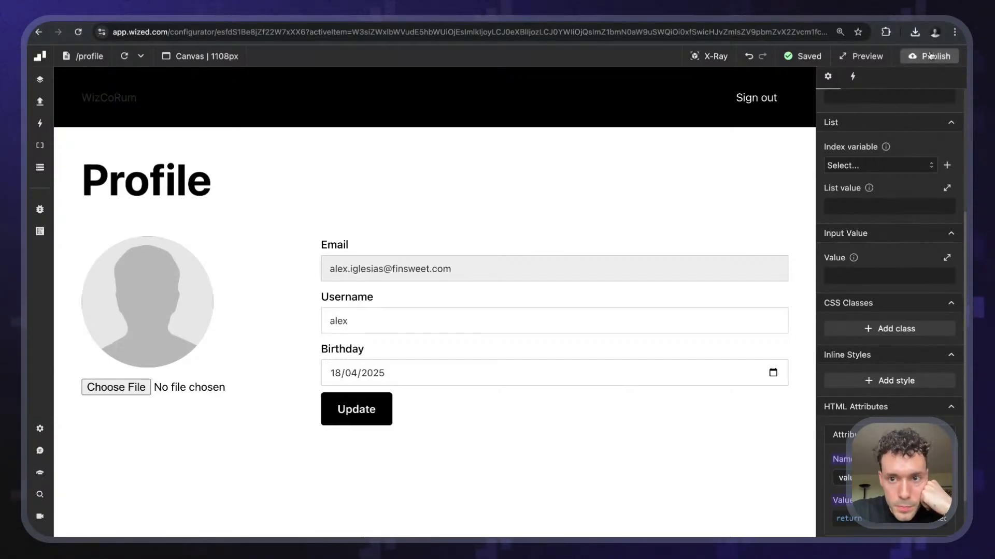
- Create a new request named upload_profile_picture
{"action": "left_click", "coordinate": [42, 100]}
{"action": "left_click", "coordinate": [215, 144]}
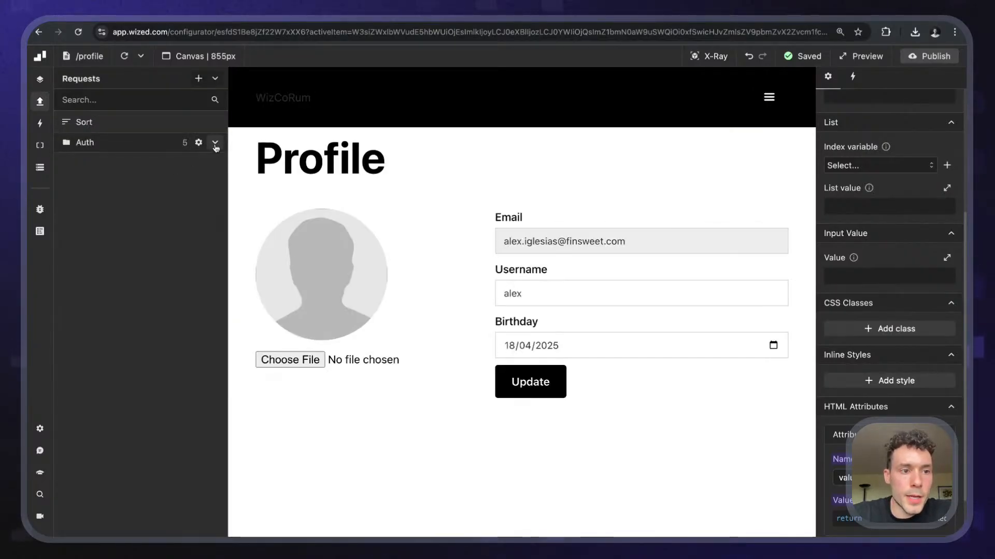
{"action": "left_click", "coordinate": [198, 79]}
{"action": "left_click", "coordinate": [871, 123]}
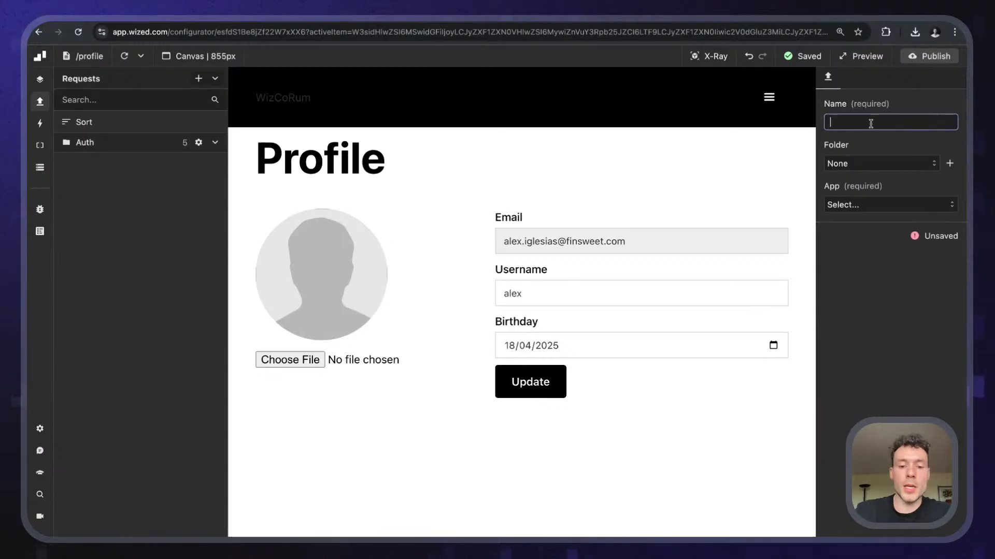
{"action": "type", "text": "upload_prof"}
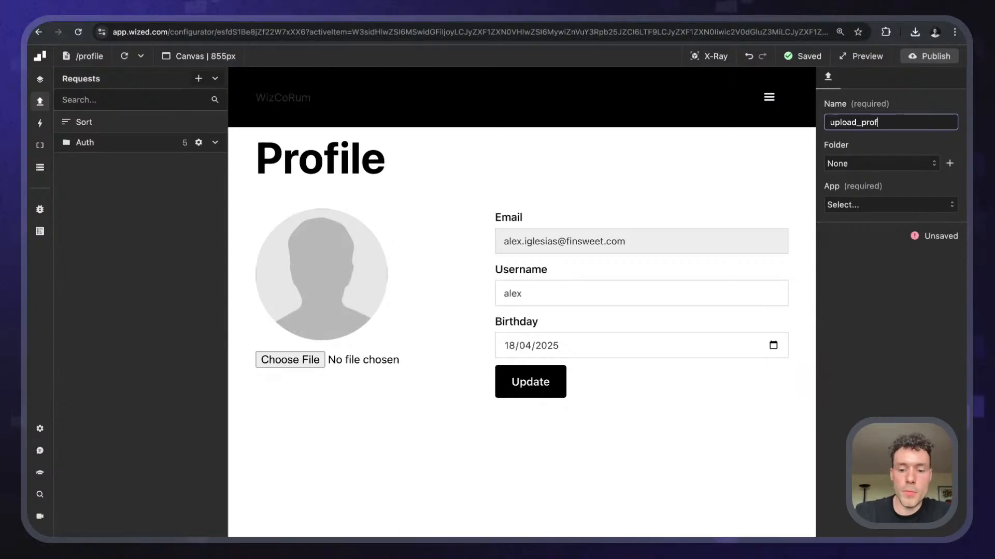
{"action": "type", "text": "ile_picture"}
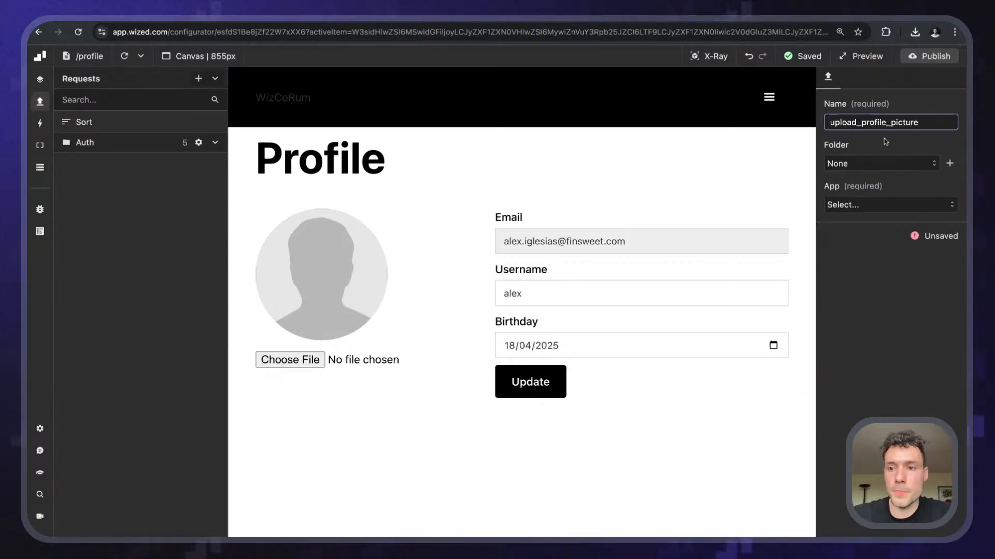
{"action": "key", "text": "Return"}
- Create a top-level Profile folder and move update_user into it
{"action": "left_click", "coordinate": [950, 164]}
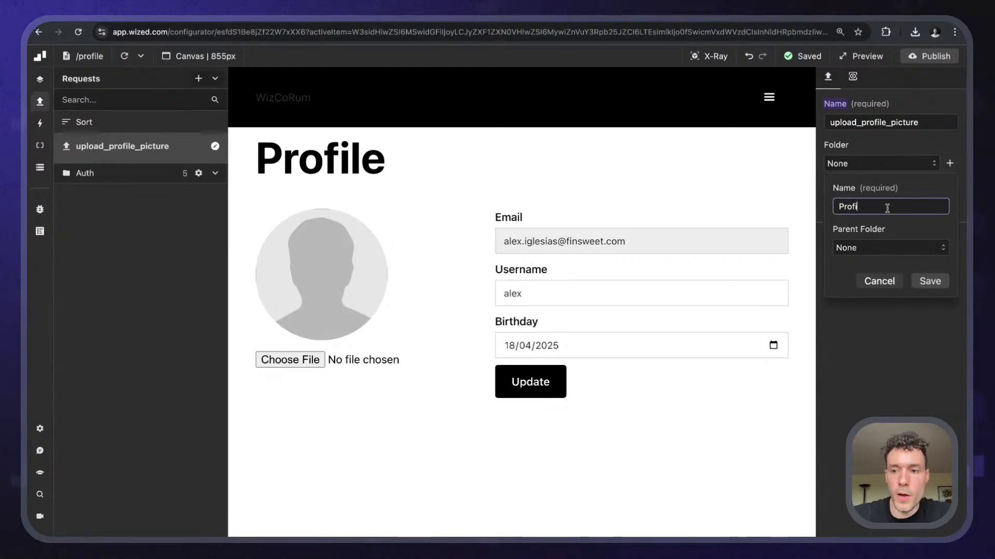
{"action": "left_click", "coordinate": [916, 188]}
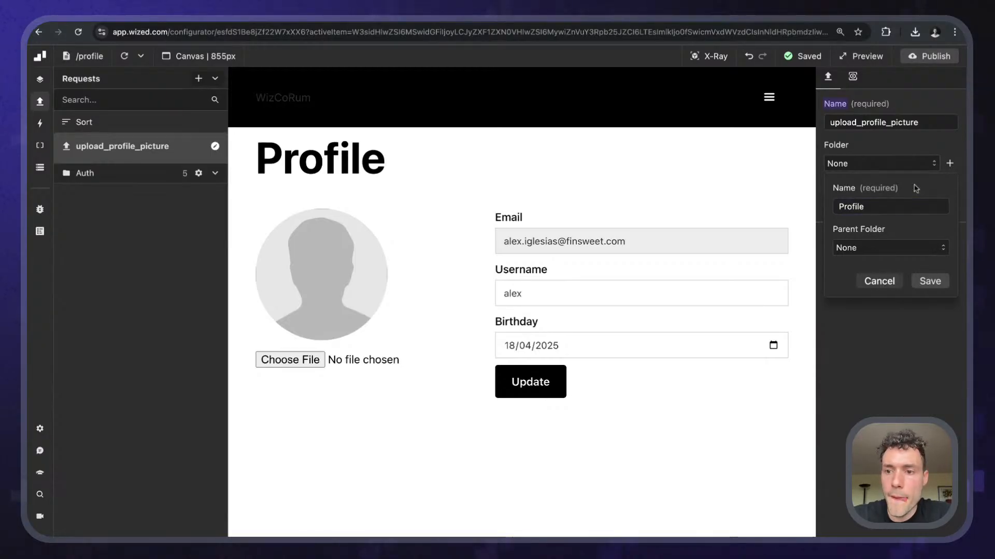
{"action": "left_click", "coordinate": [890, 248]}
{"action": "left_click", "coordinate": [907, 226]}
{"action": "left_click", "coordinate": [921, 280]}
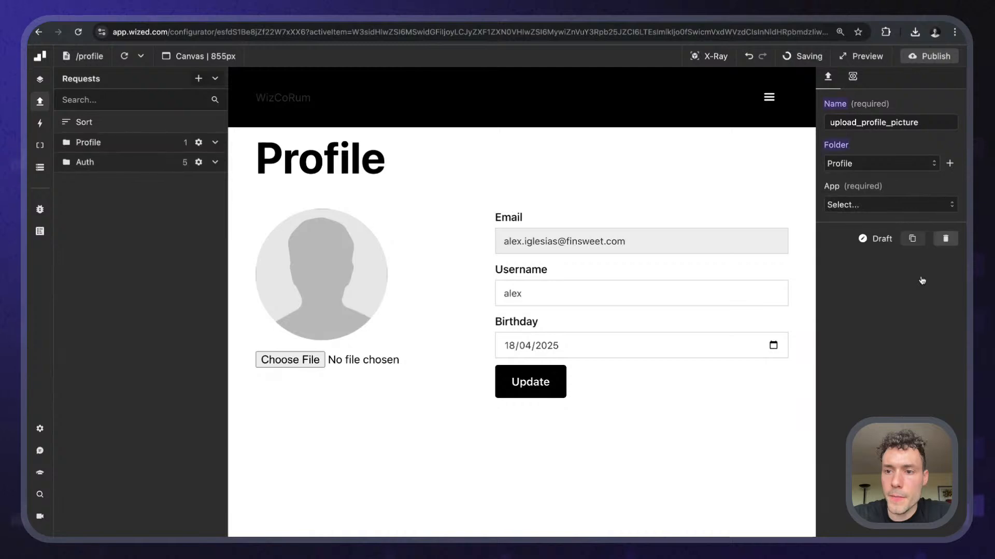
{"action": "left_click", "coordinate": [138, 163]}
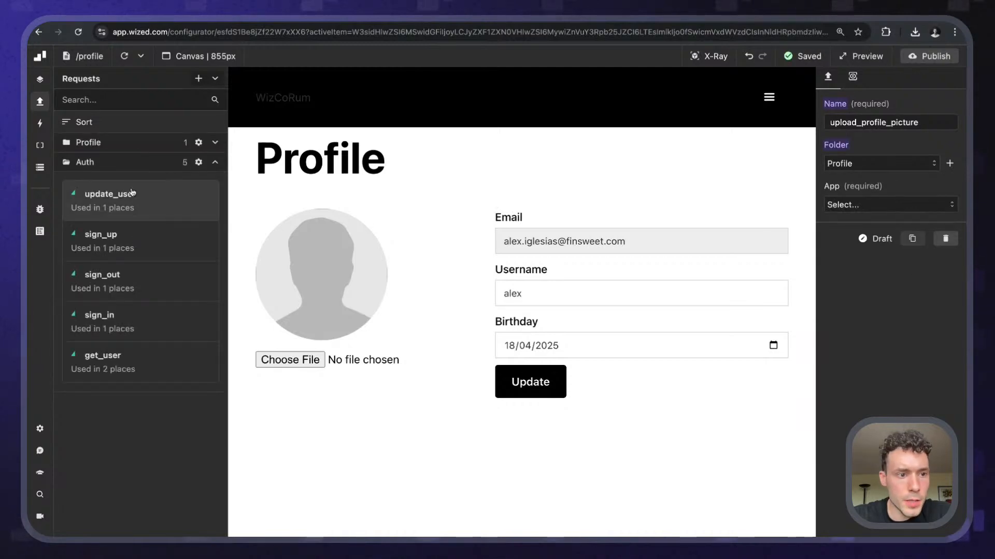
{"action": "left_click", "coordinate": [161, 201]}
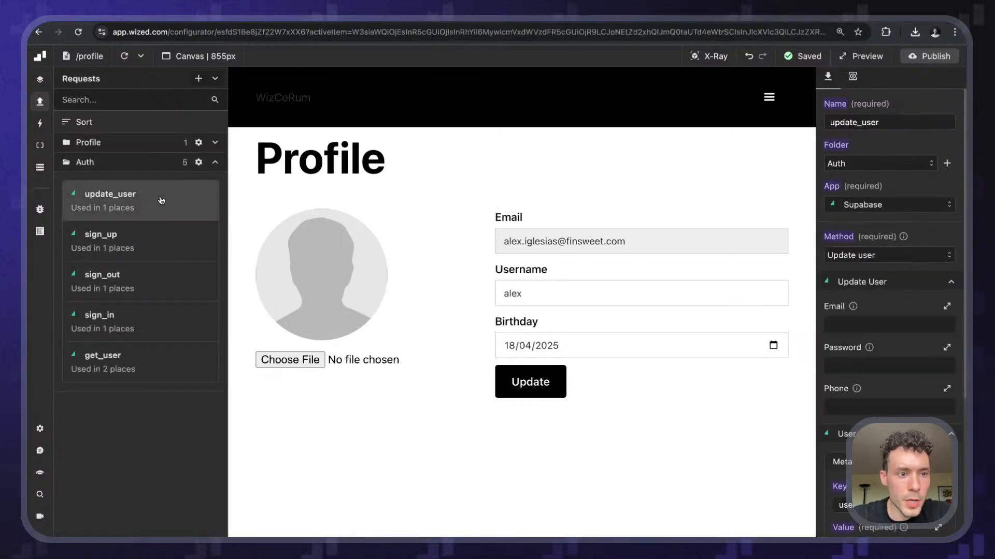
{"action": "left_click", "coordinate": [896, 165]}
{"action": "left_click", "coordinate": [841, 223]}
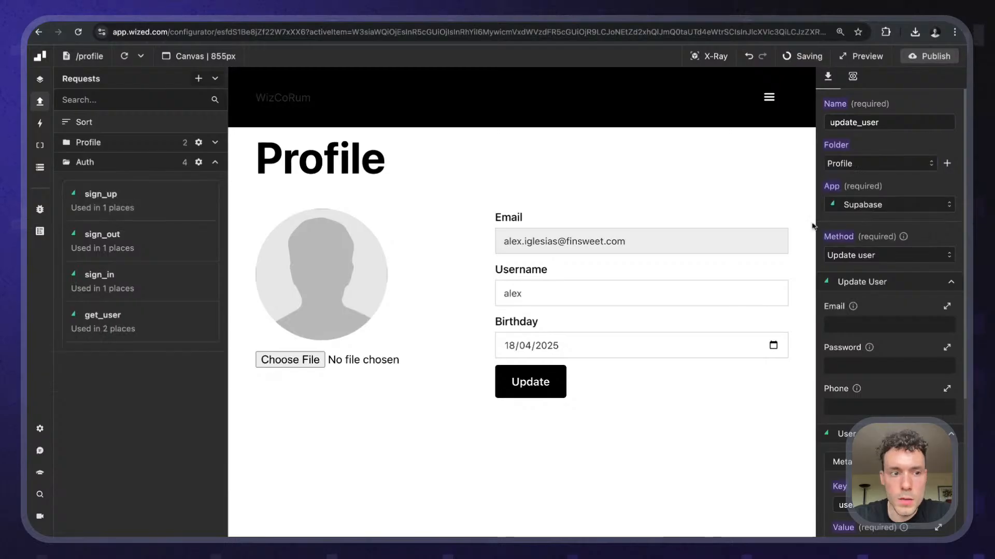
- Set upload_profile_picture's app to Supabase and its method to Upload file
{"action": "left_click", "coordinate": [171, 144]}
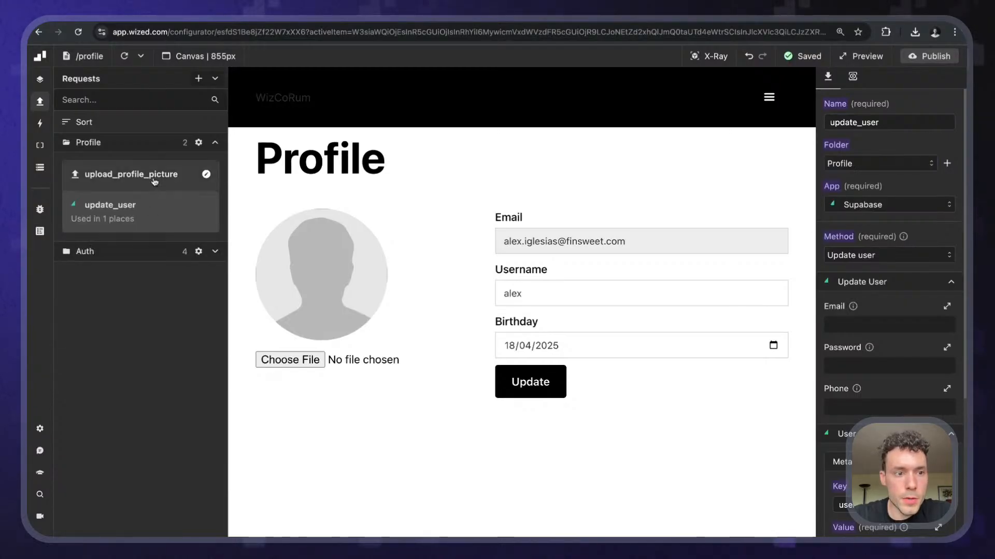
{"action": "left_click", "coordinate": [154, 180]}
{"action": "left_click", "coordinate": [872, 205]}
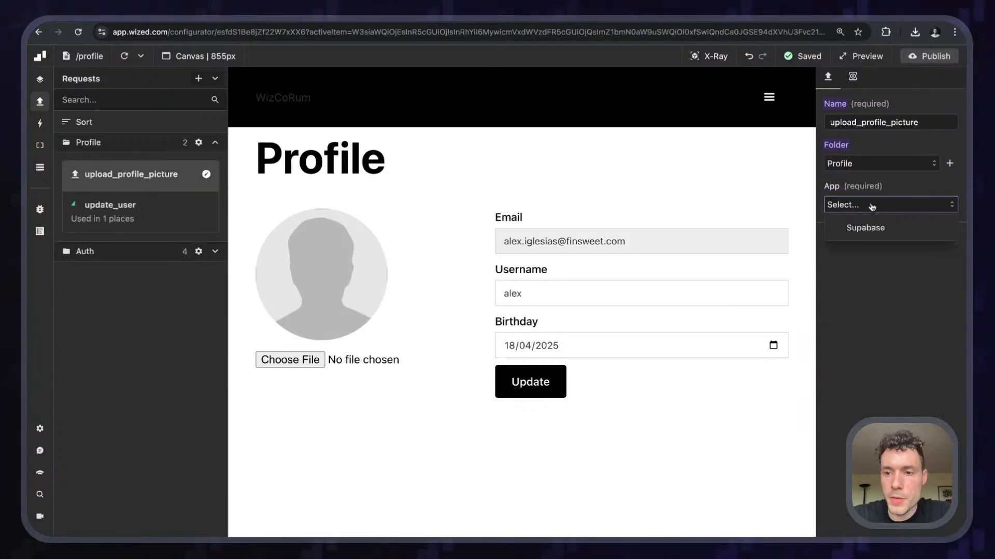
{"action": "left_click", "coordinate": [864, 228]}
{"action": "left_click", "coordinate": [855, 255]}
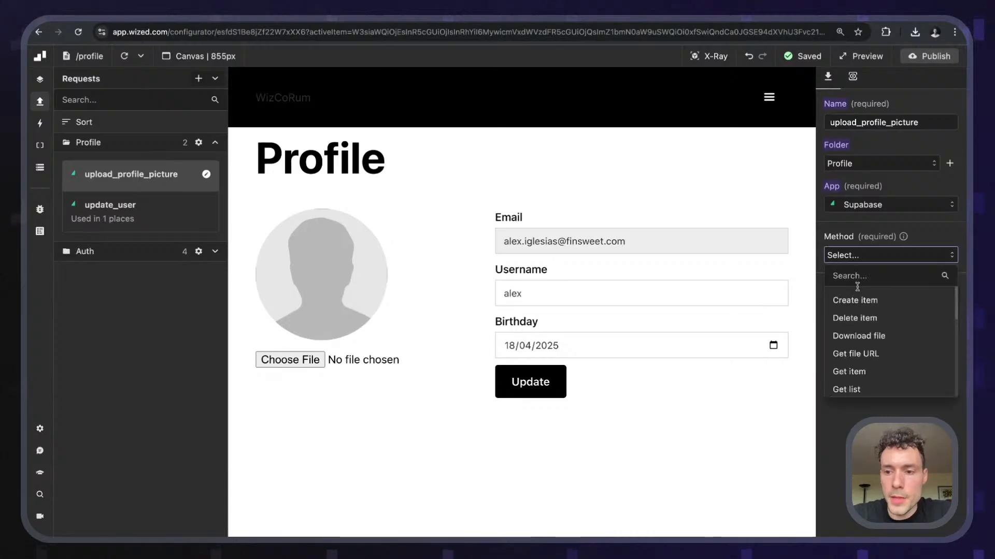
{"action": "type", "text": "uplo"}
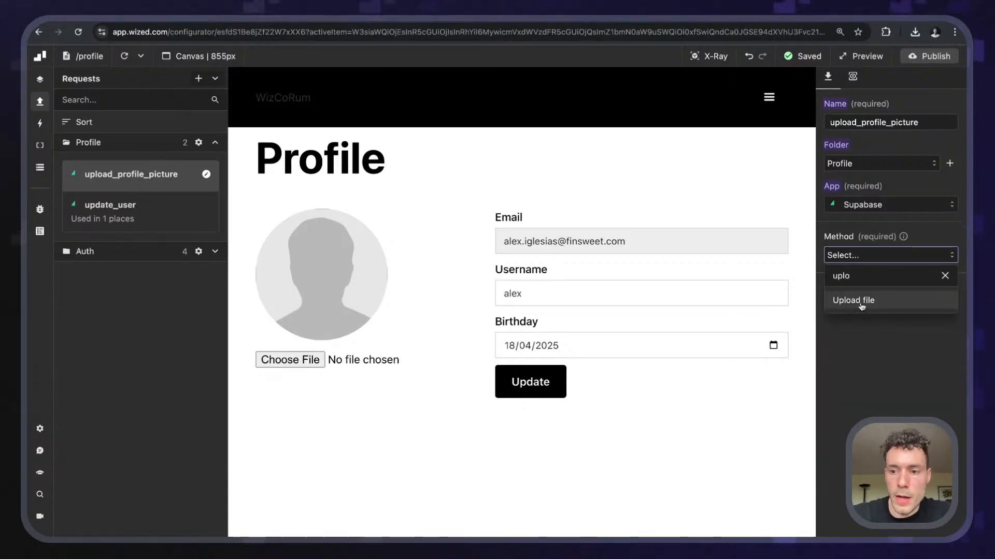
{"action": "left_click", "coordinate": [861, 305]}
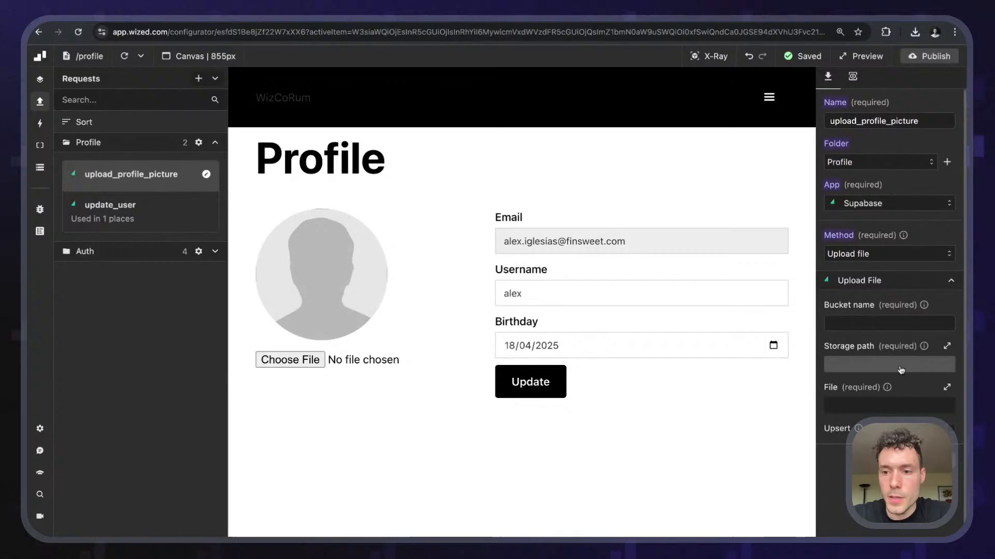
- Set the request's bucket name to profile-pictures
{"action": "left_click", "coordinate": [875, 322]}
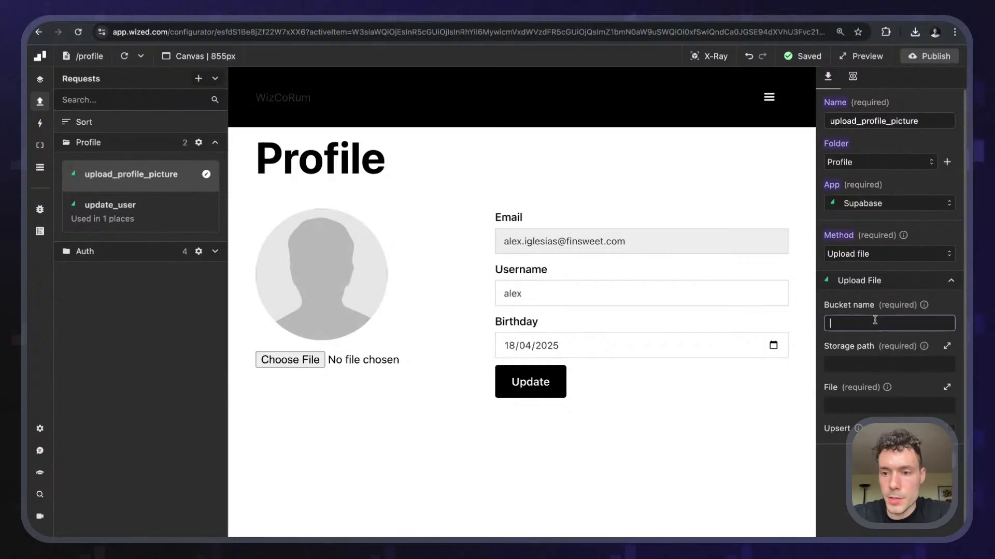
{"action": "type", "text": "profile-pictures"}
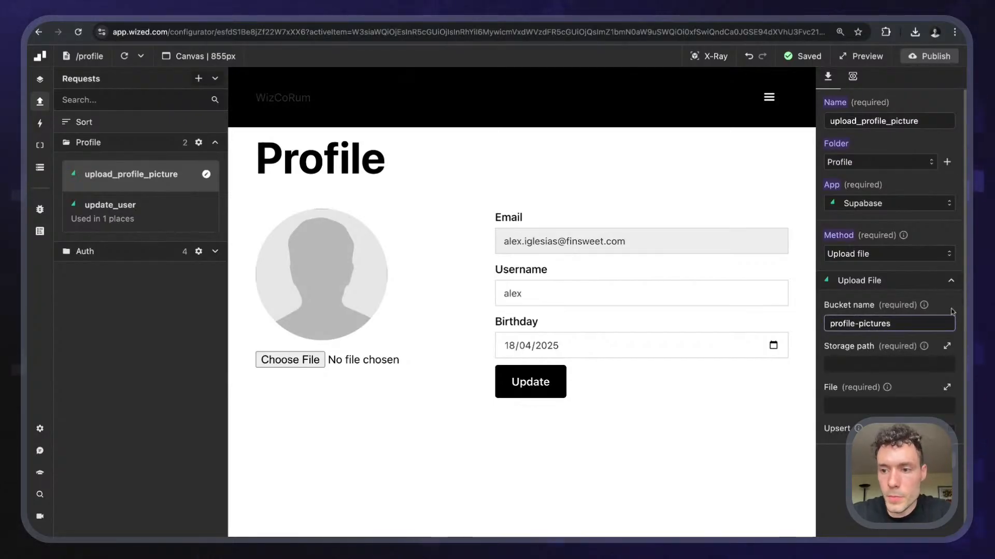
{"action": "left_click", "coordinate": [852, 363]}
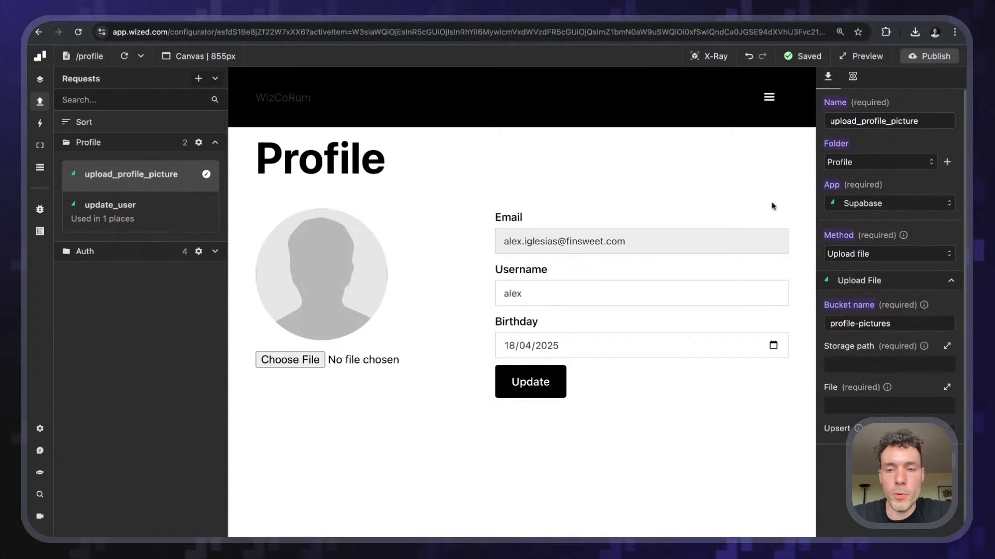
- Make the storage path return `${r.get_user.data.user.id}.${}` in the Function Editor
{"action": "left_click", "coordinate": [877, 367]}
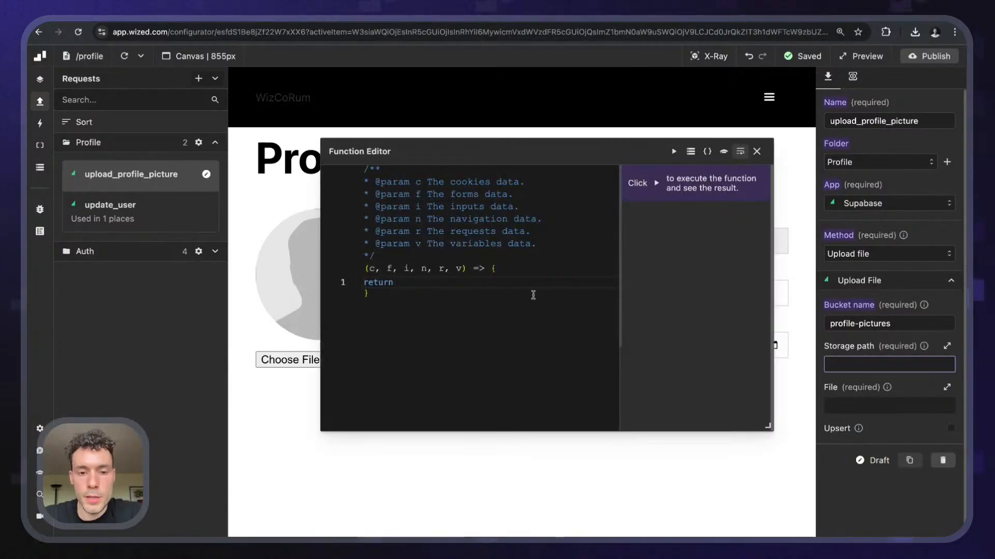
{"action": "type", "text": "\"\""}
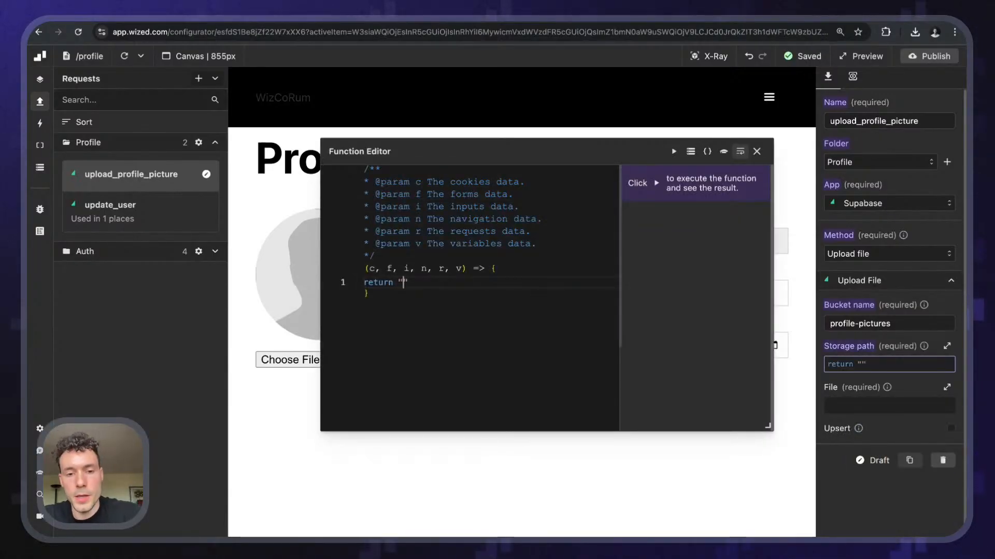
{"action": "type", "text": "user"}
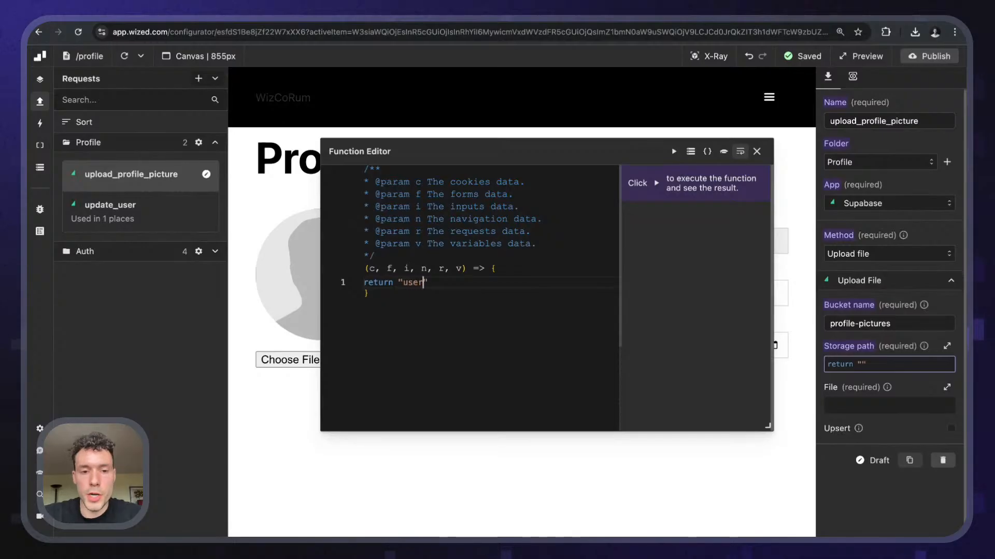
{"action": "type", "text": "_id."}
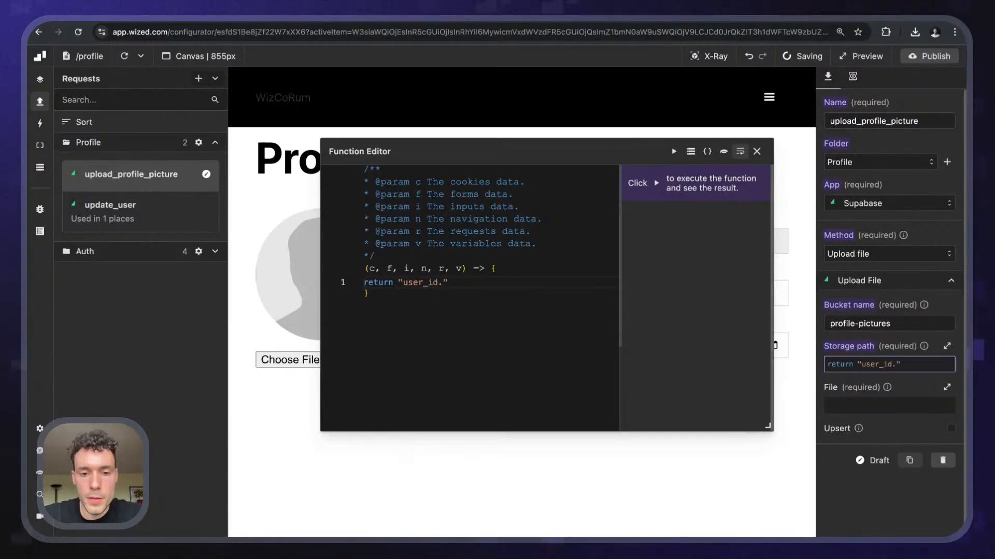
{"action": "type", "text": "file_typ"}
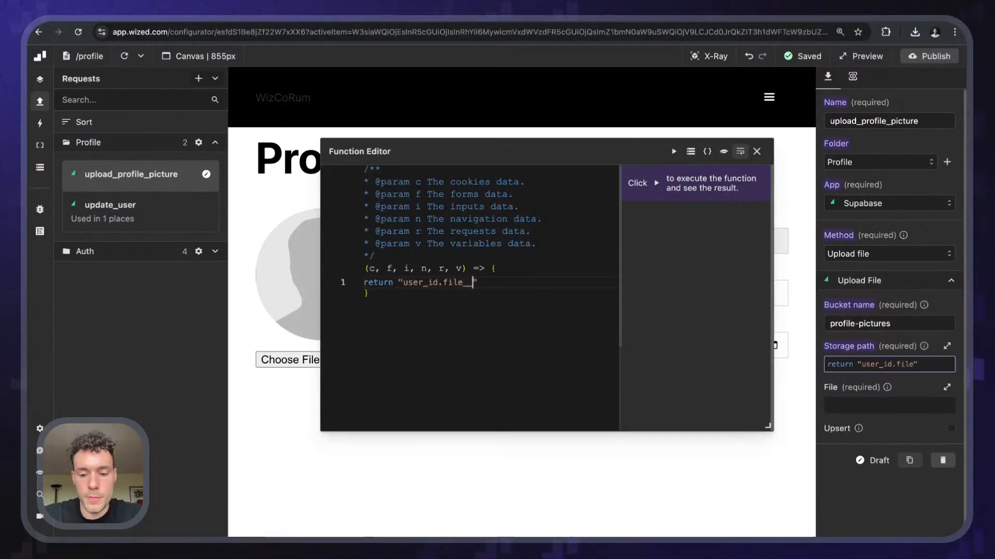
{"action": "type", "text": "e"}
{"action": "key", "text": "BackSpace"}
{"action": "key", "text": "BackSpace"}
{"action": "key", "text": "BackSpace"}
{"action": "key", "text": "BackSpace"}
{"action": "key", "text": "BackSpace"}
{"action": "key", "text": "BackSpace"}
{"action": "key", "text": "BackSpace"}
{"action": "key", "text": "BackSpace"}
{"action": "key", "text": "BackSpace"}
{"action": "type", "text": "png"}
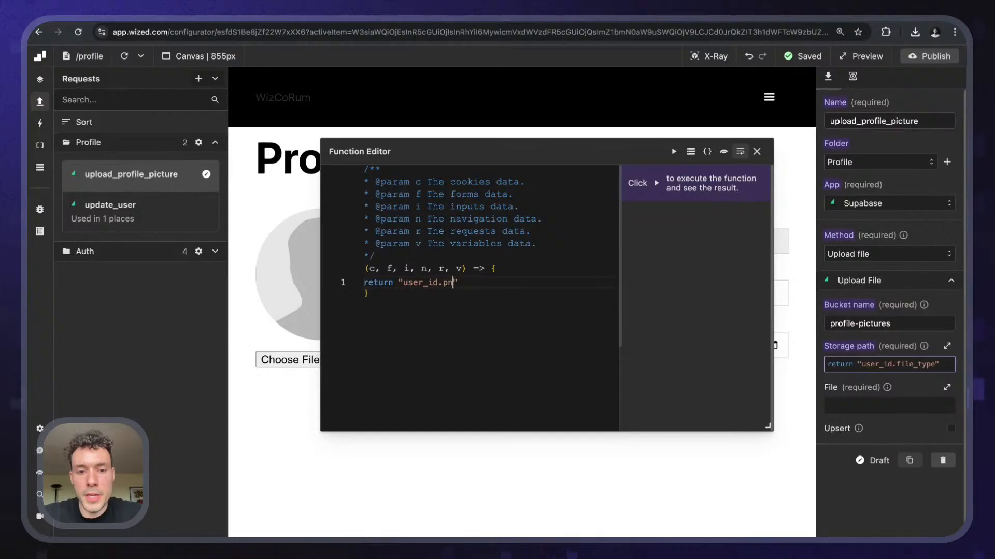
{"action": "type", "text": "jpeg"}
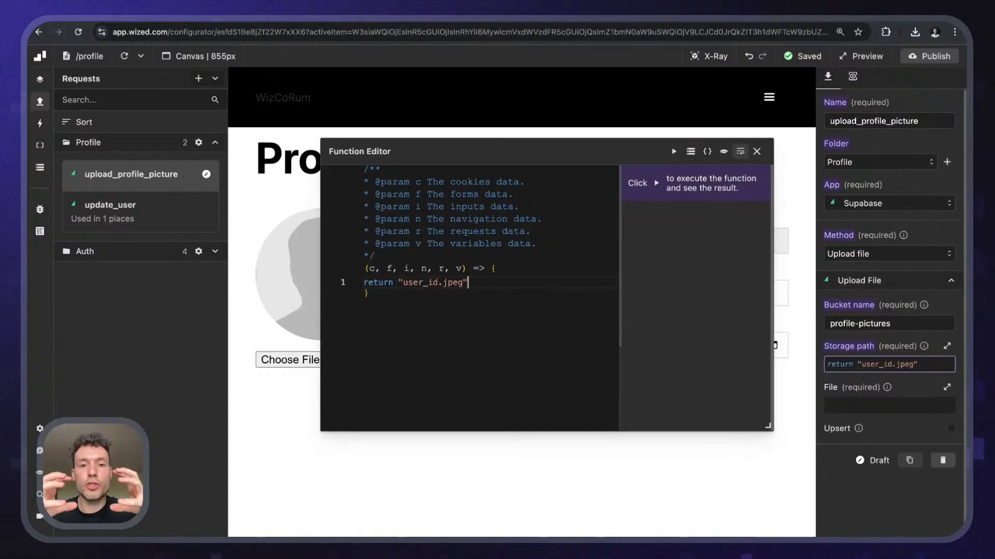
{"action": "key", "text": "alt+shift+Left"}
{"action": "key", "text": "alt+shift+Left"}
{"action": "key", "text": "alt+shift+Left"}
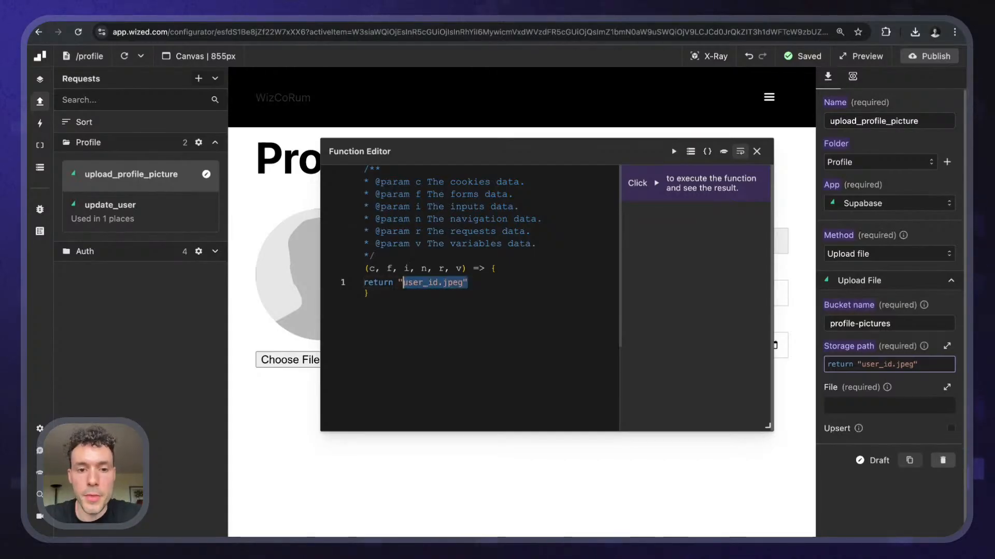
{"action": "key", "text": "BackSpace"}
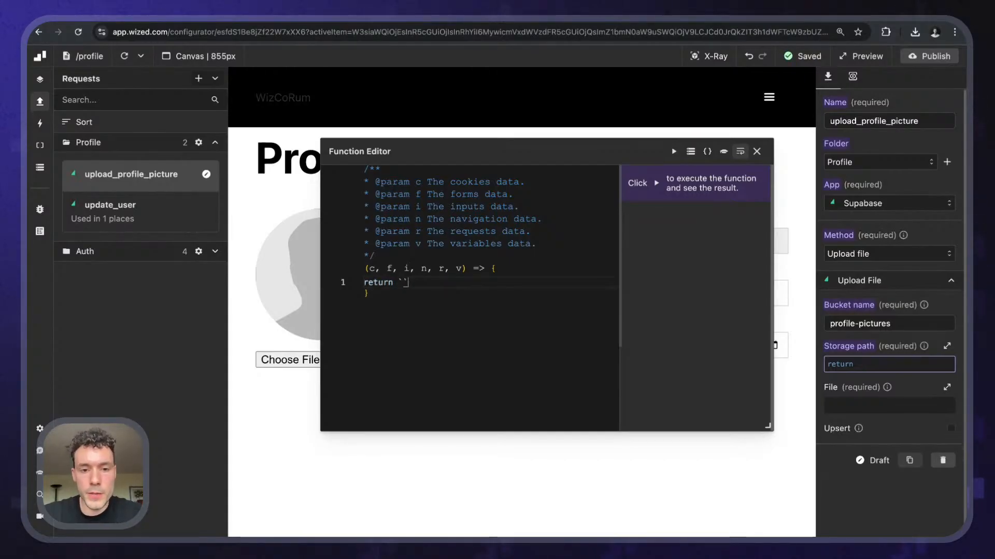
{"action": "key", "text": "Left"}
{"action": "type", "text": "$"}
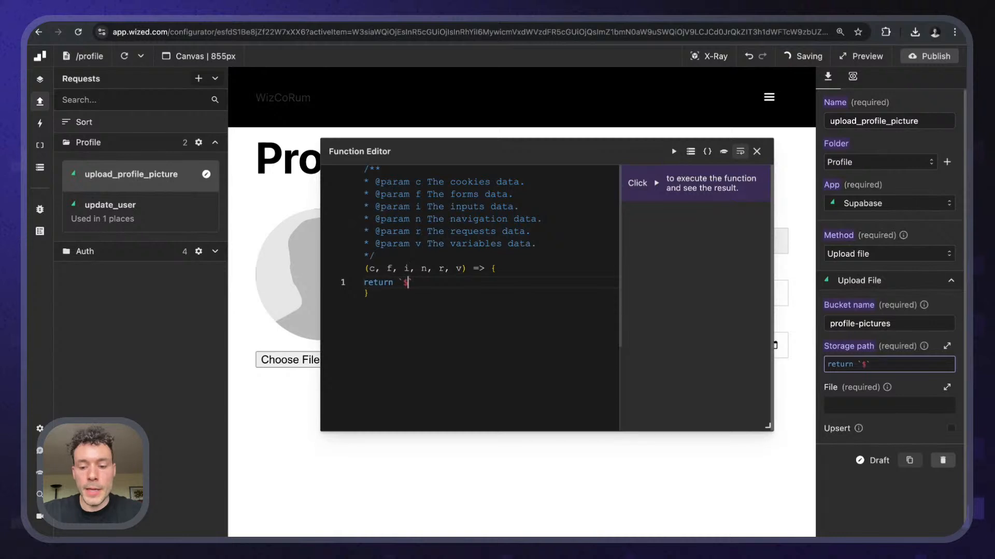
{"action": "type", "text": "{r."}
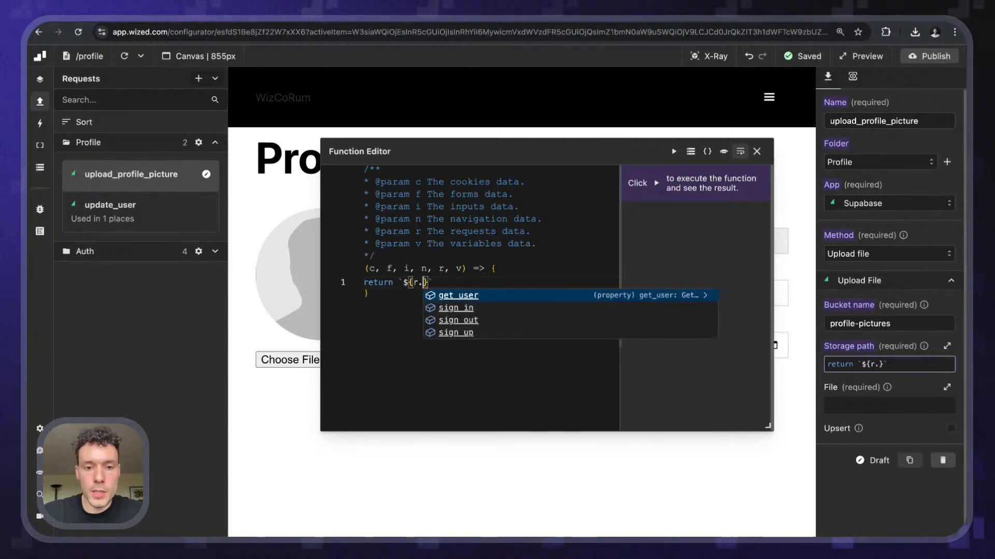
{"action": "type", "text": "get_user.data.user."}
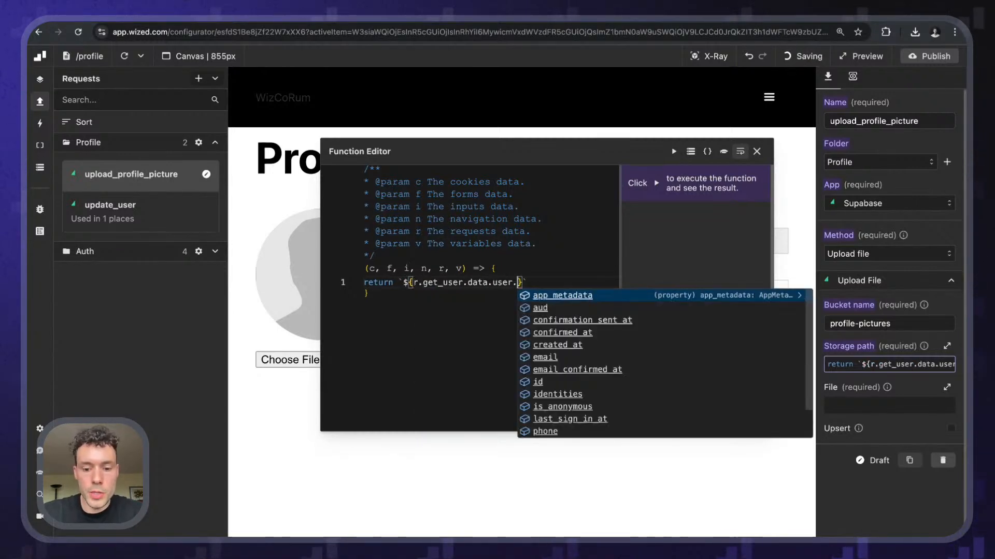
{"action": "type", "text": "id"}
{"action": "key", "text": "Escape"}
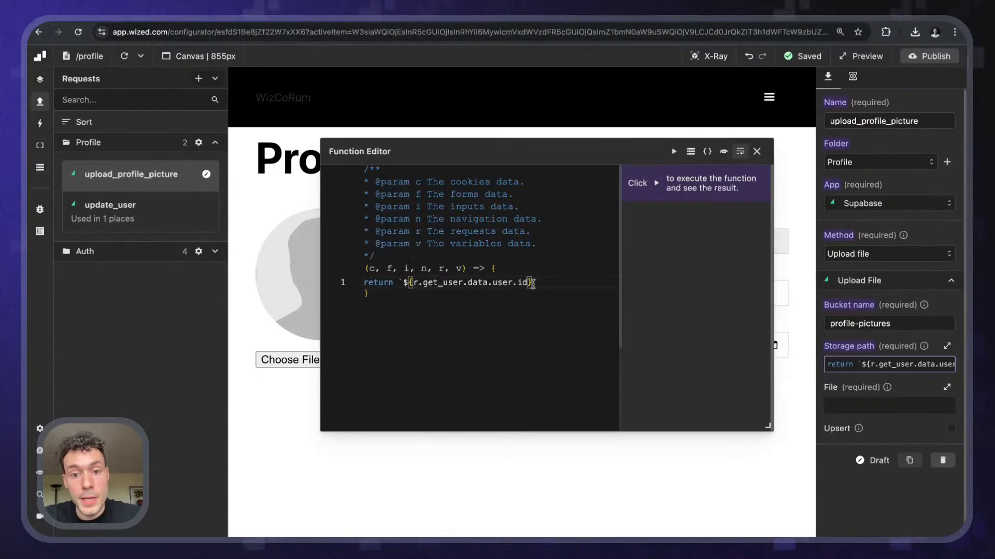
{"action": "key", "text": "Right"}
{"action": "type", "text": "."}
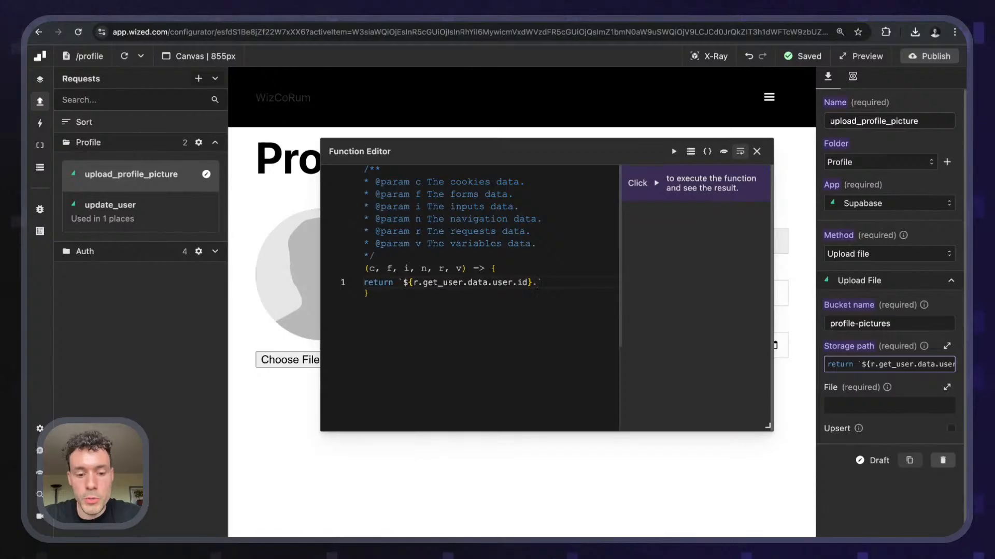
{"action": "type", "text": "${"}
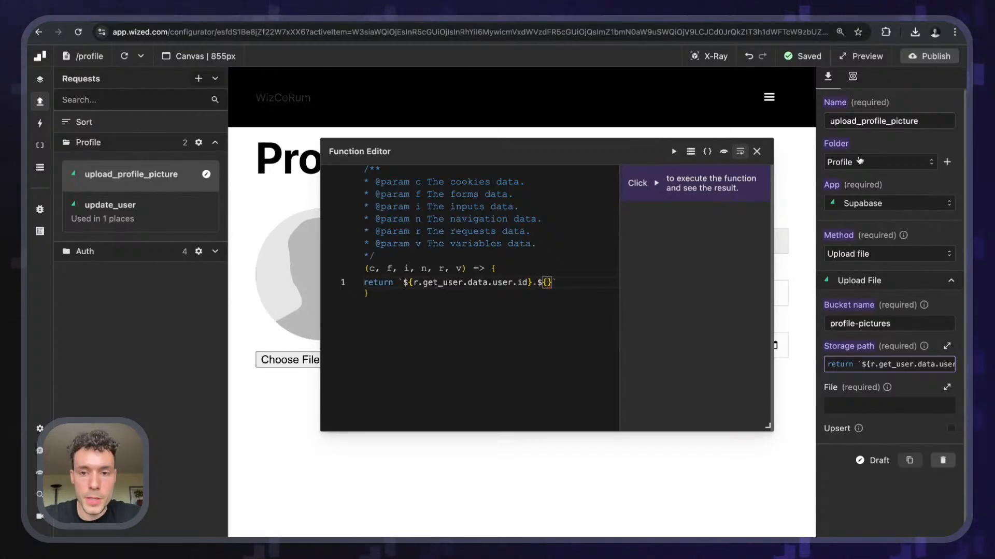
{"action": "left_click", "coordinate": [757, 151]}
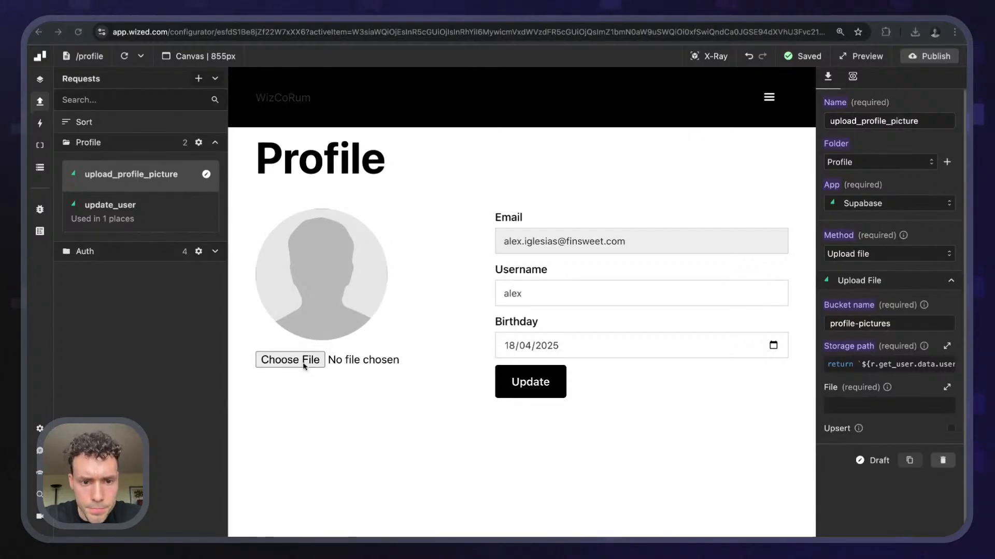
- Choose image.png for the profile picture input and open the Data Store panel
{"action": "double_click", "coordinate": [343, 381]}
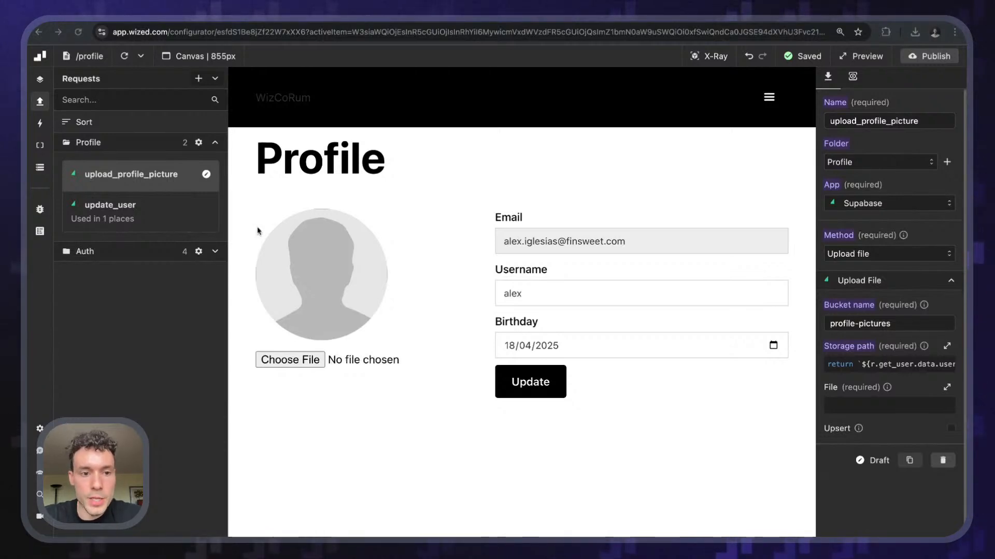
{"action": "left_click", "coordinate": [294, 361]}
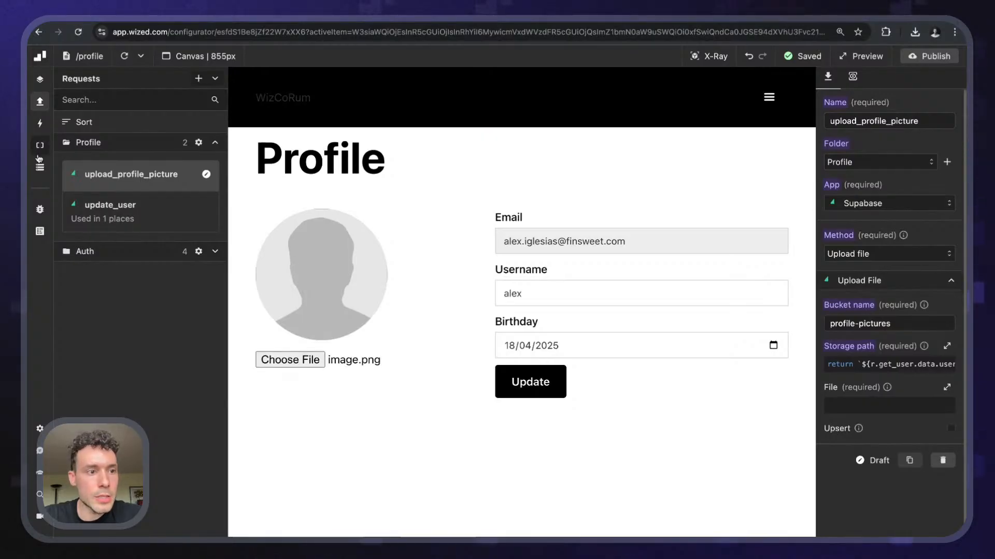
{"action": "left_click", "coordinate": [40, 100]}
{"action": "left_click", "coordinate": [39, 167]}
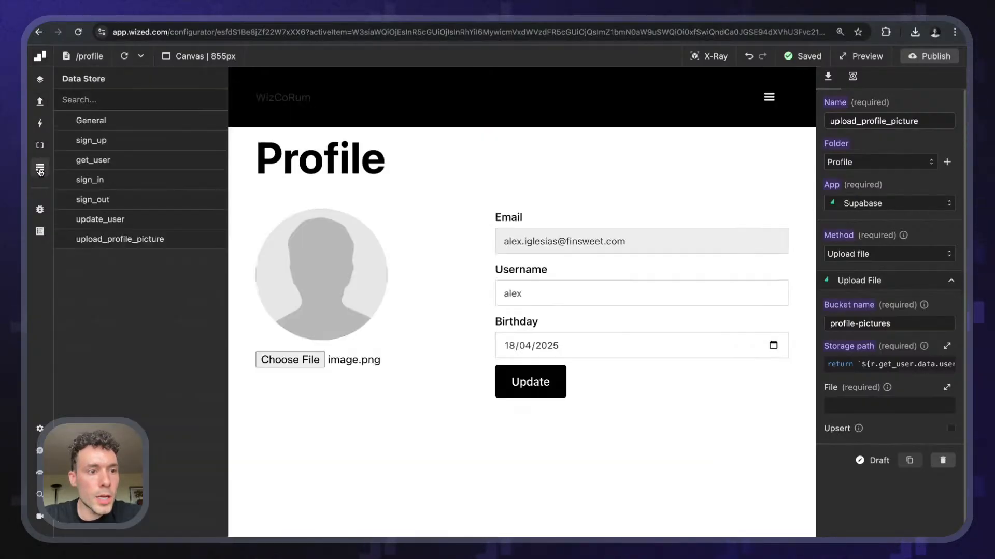
{"action": "left_click", "coordinate": [81, 127]}
- Pop out the Data Store and check profile_picture_input holds image.png as image/png
{"action": "scroll", "coordinate": [119, 340], "scroll_direction": "down", "scroll_amount": 2}
{"action": "scroll", "coordinate": [119, 340], "scroll_direction": "down", "scroll_amount": 5}
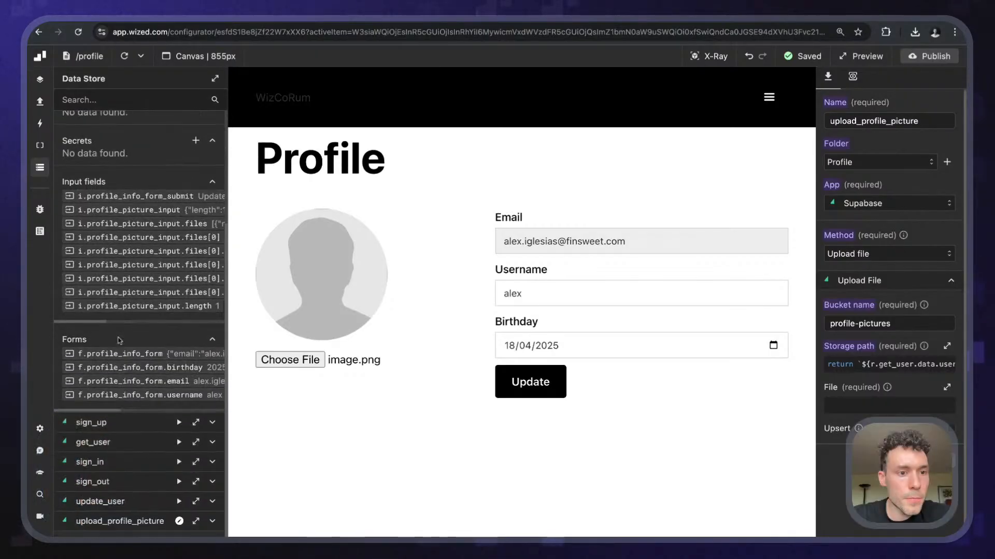
{"action": "scroll", "coordinate": [119, 340], "scroll_direction": "up", "scroll_amount": 7}
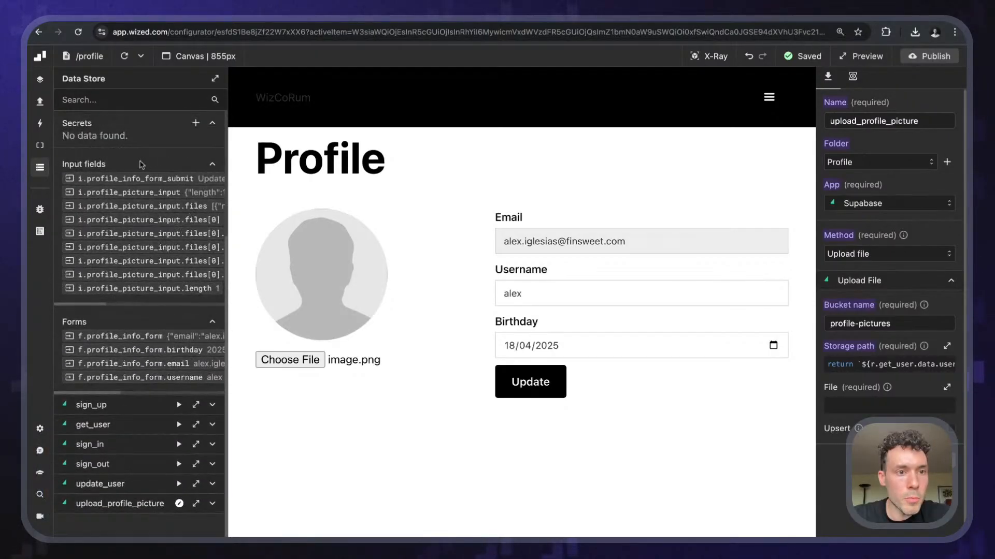
{"action": "left_click", "coordinate": [215, 78]}
{"action": "scroll", "coordinate": [72, 218], "scroll_direction": "up", "scroll_amount": 6}
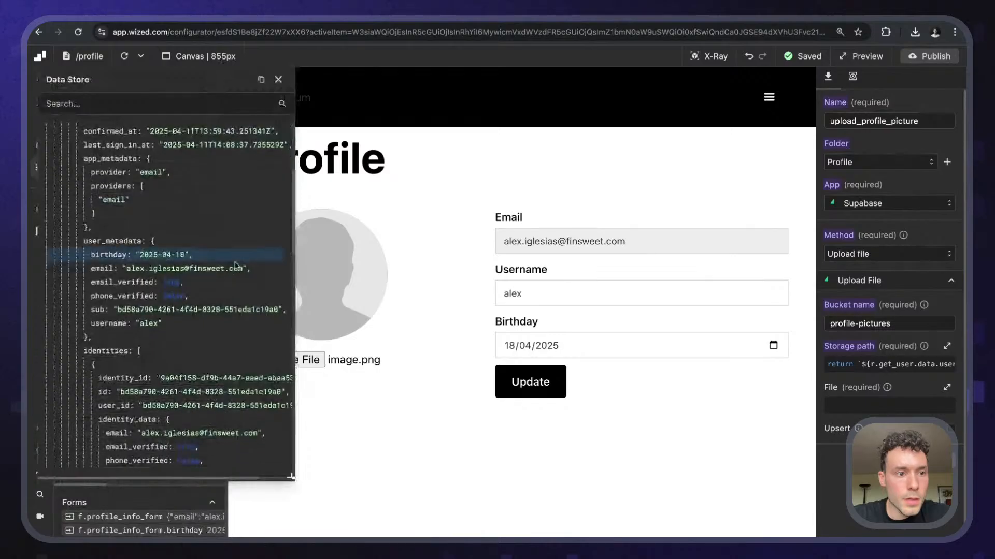
{"action": "left_click", "coordinate": [73, 204]}
{"action": "left_click", "coordinate": [72, 171]}
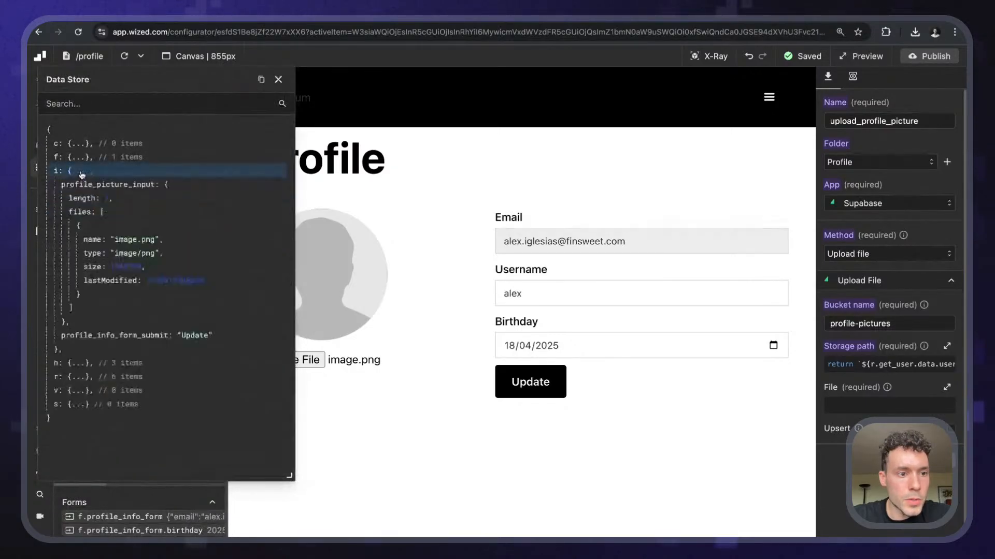
{"action": "mouse_move", "coordinate": [160, 87]}
{"action": "left_mouse_down"}
{"action": "mouse_move", "coordinate": [355, 93]}
{"action": "mouse_move", "coordinate": [479, 120]}
{"action": "left_mouse_up"}
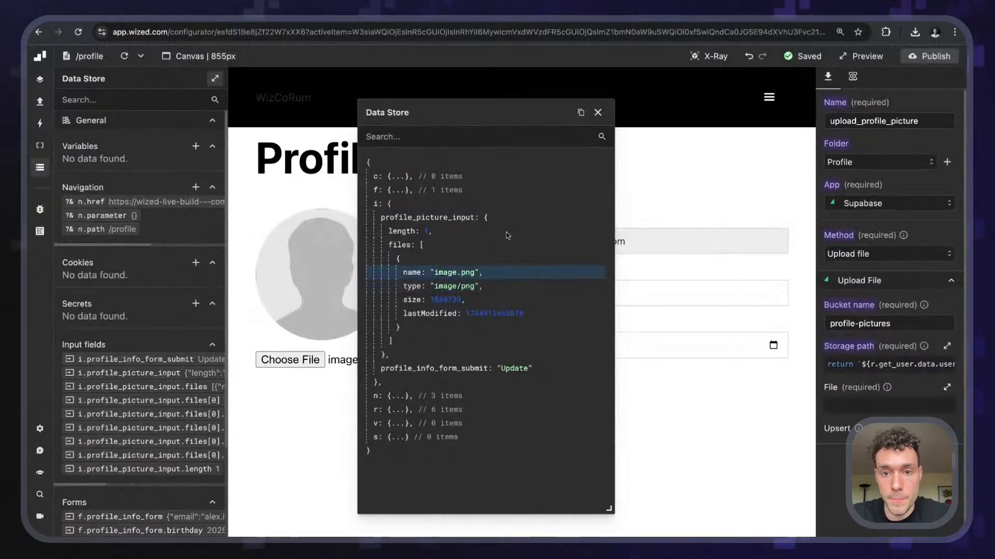
{"action": "left_click", "coordinate": [598, 113]}
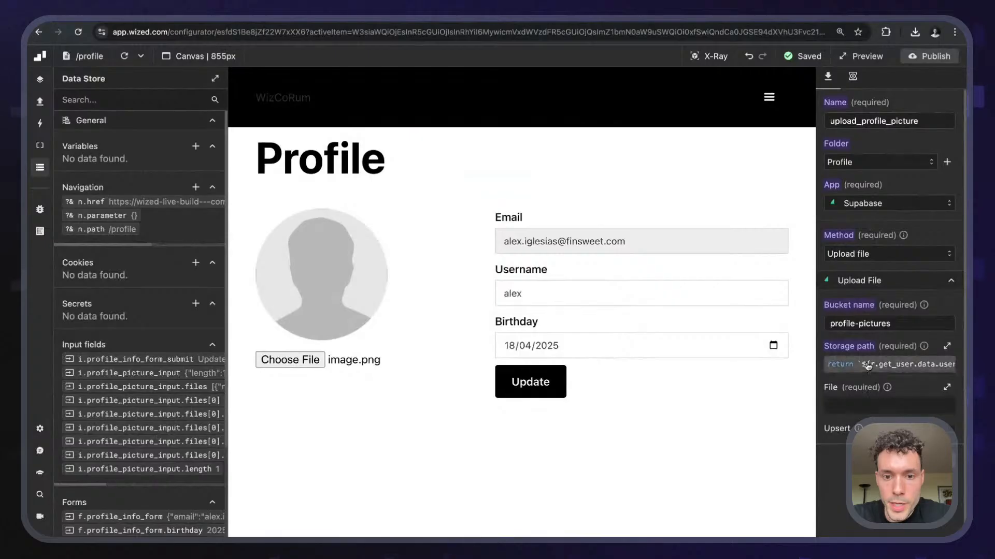
- Fill the storage path placeholder with i.profile_picture_input.files[0] after the user id and dot
{"action": "left_click", "coordinate": [889, 364]}
{"action": "left_click", "coordinate": [548, 283]}
{"action": "type", "text": "i."}
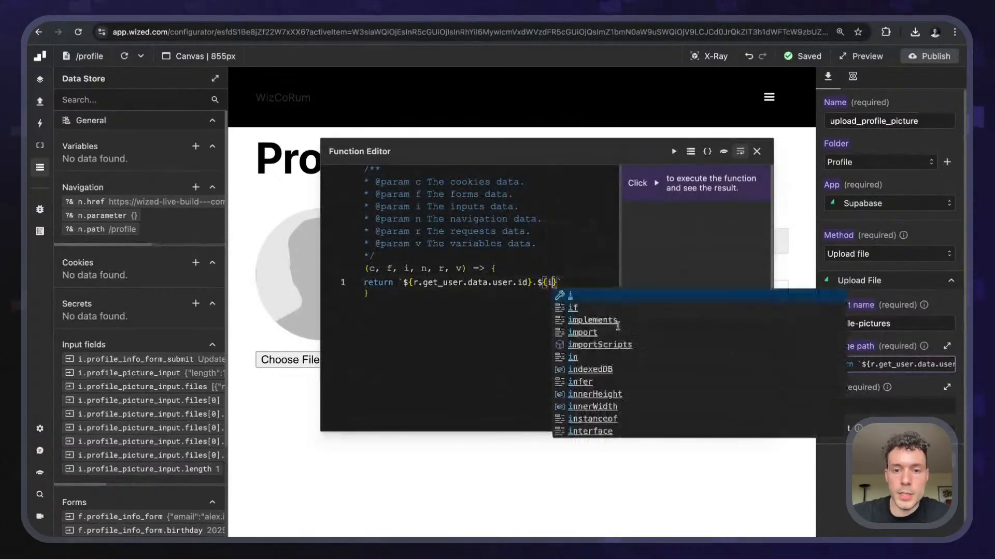
{"action": "key", "text": "Down"}
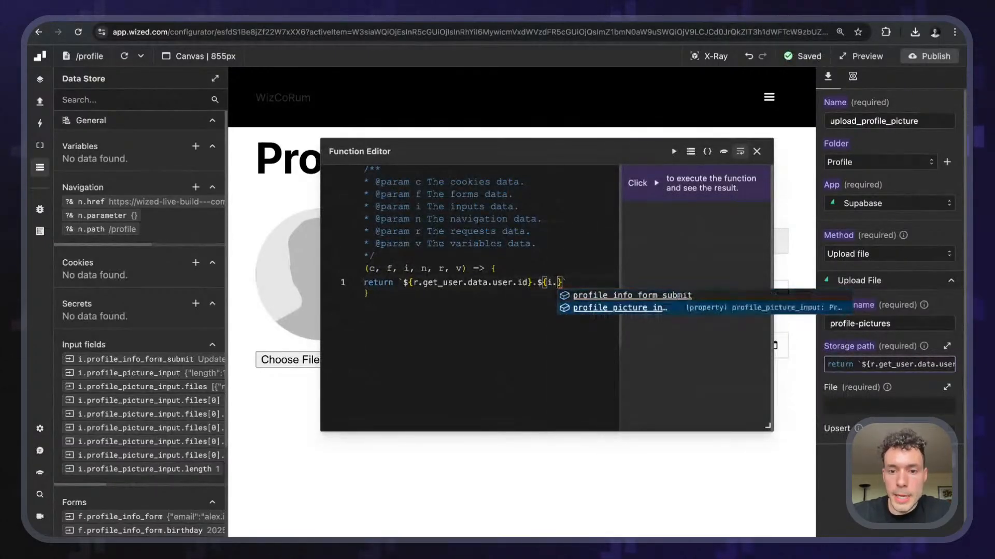
{"action": "key", "text": "Return"}
{"action": "type", "text": "."}
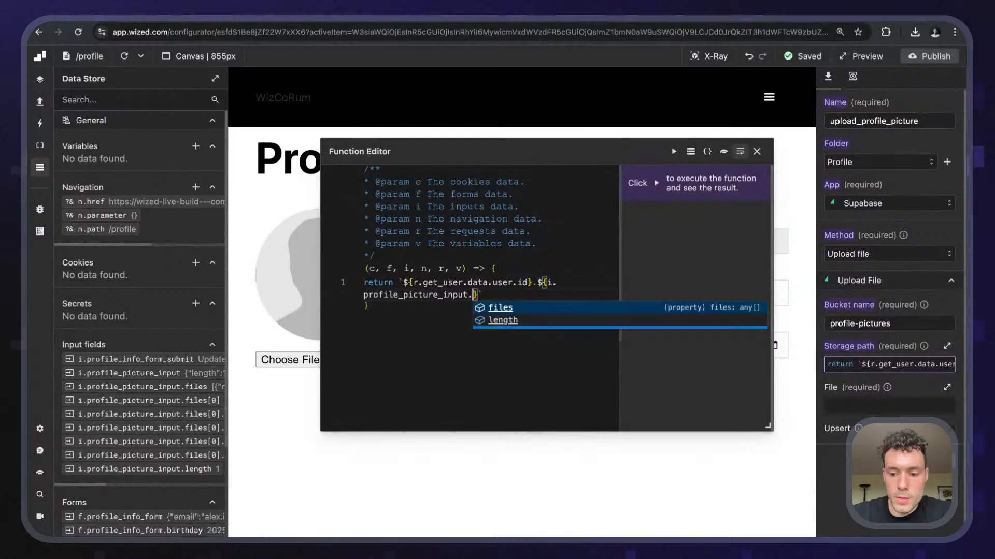
{"action": "key", "text": "Return"}
{"action": "type", "text": "[0"}
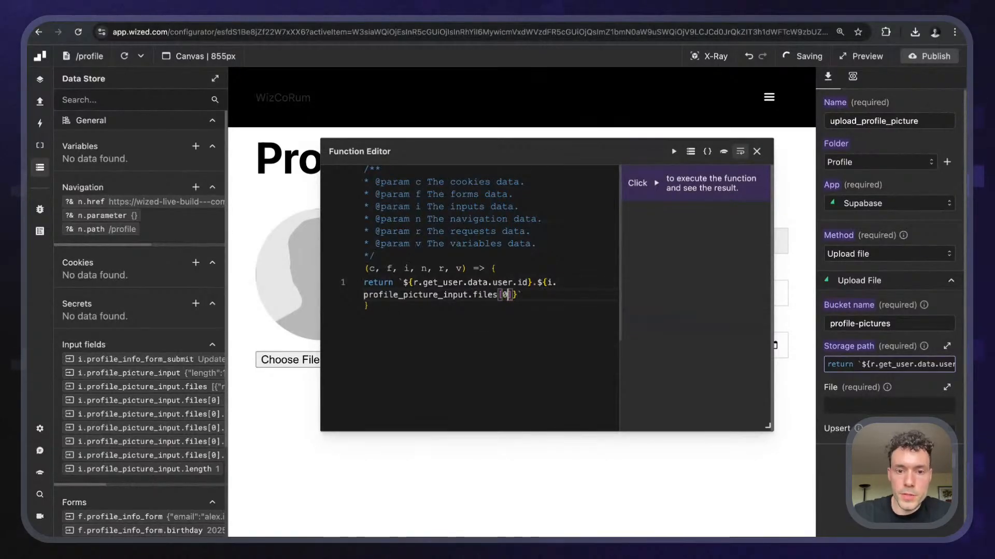
{"action": "type", "text": "]"}
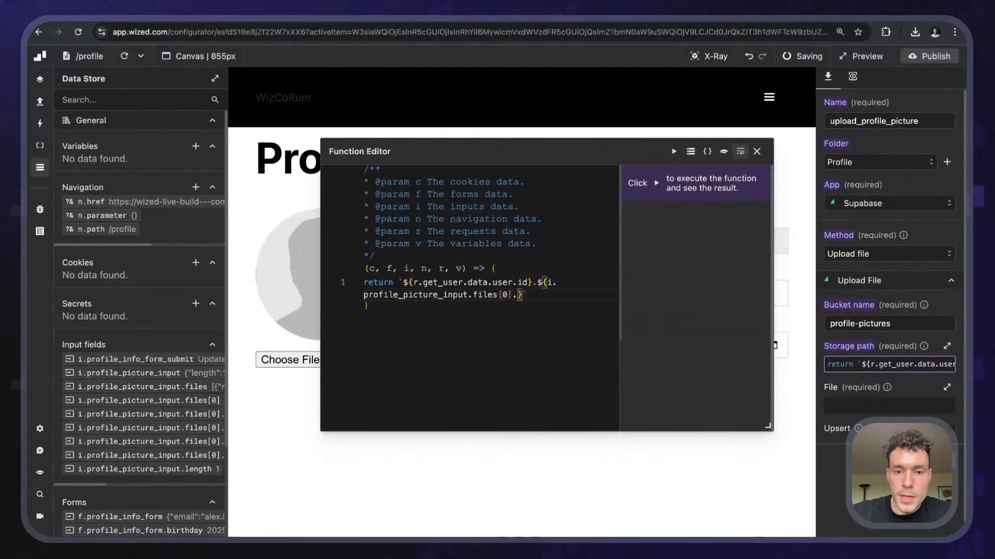
{"action": "key", "text": "BackSpace"}
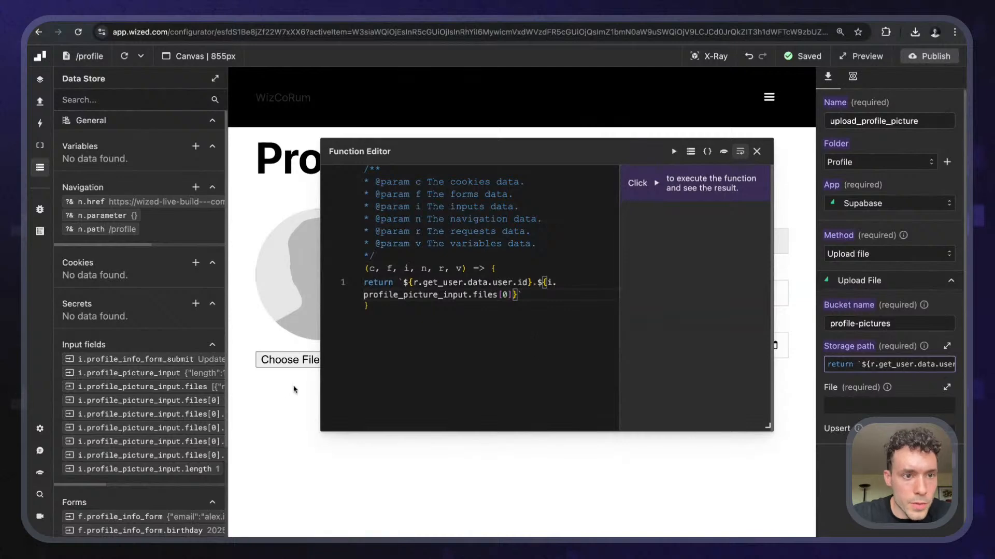
{"action": "left_click", "coordinate": [215, 78]}
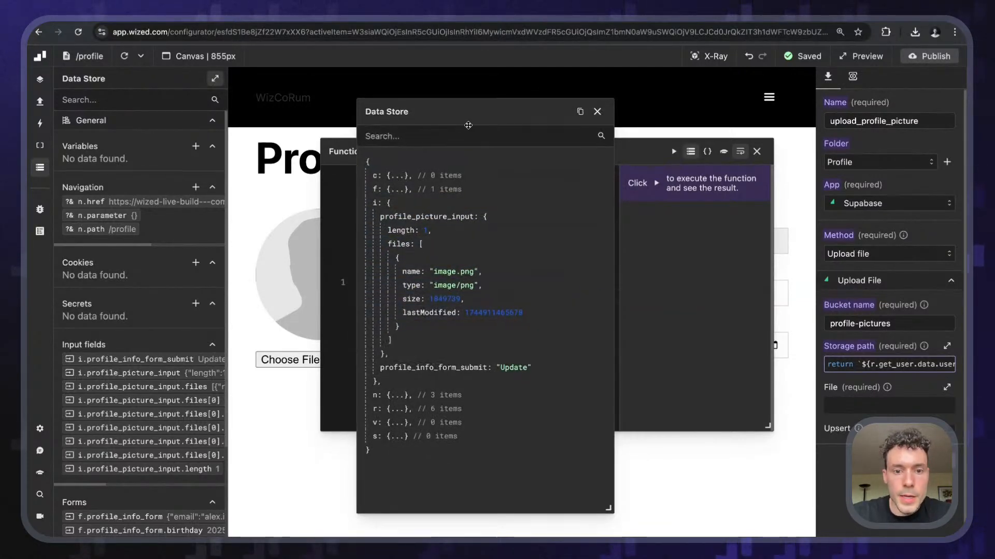
- Append .type to files[0] and begin a `const file_type =` line at the top
{"action": "left_click_drag", "start_coordinate": [467, 125], "coordinate": [143, 123]}
{"action": "left_click", "coordinate": [513, 294]}
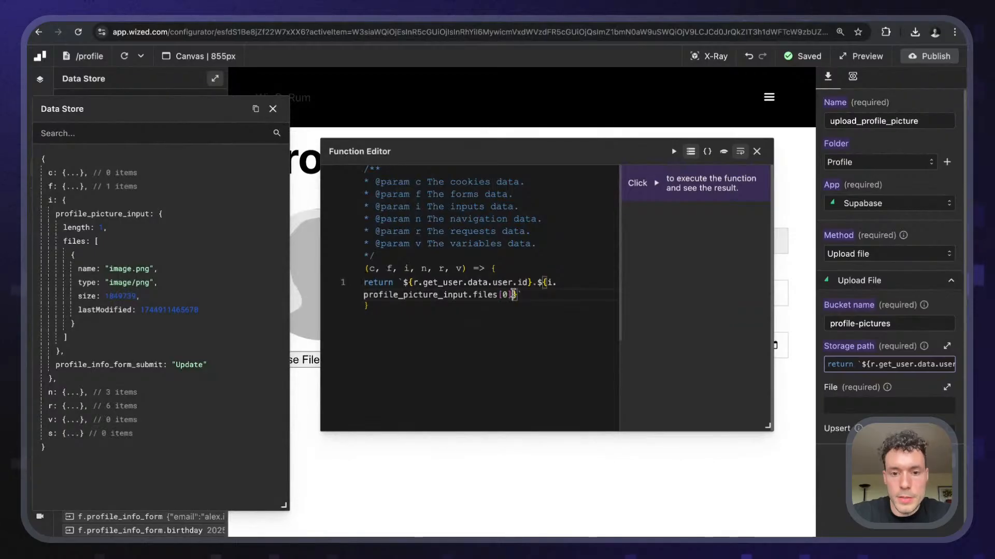
{"action": "type", "text": ".type"}
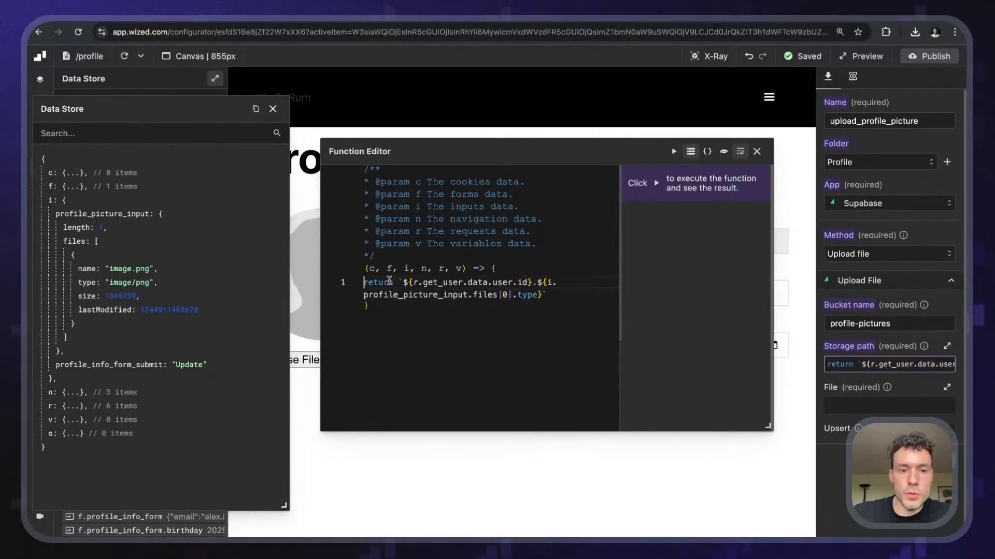
{"action": "key", "text": "Return"}
{"action": "key", "text": "Return"}
{"action": "key", "text": "Up"}
{"action": "key", "text": "Up"}
{"action": "type", "text": "const"}
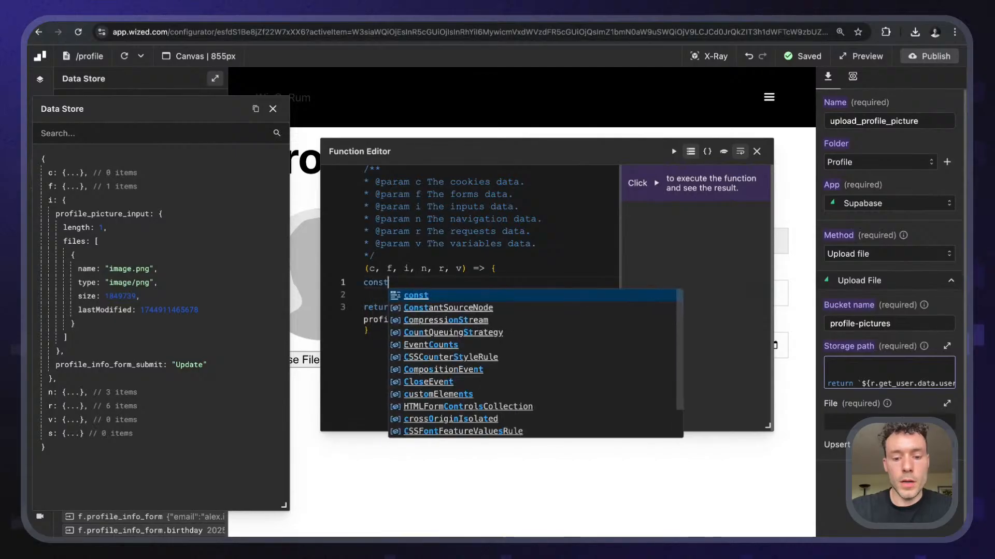
{"action": "type", "text": " file_t"}
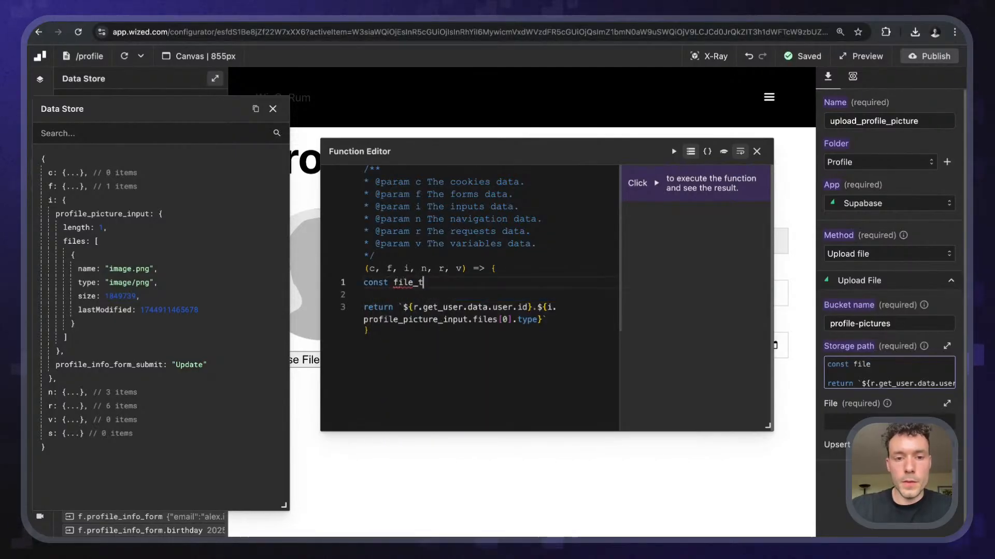
{"action": "type", "text": "ype ="}
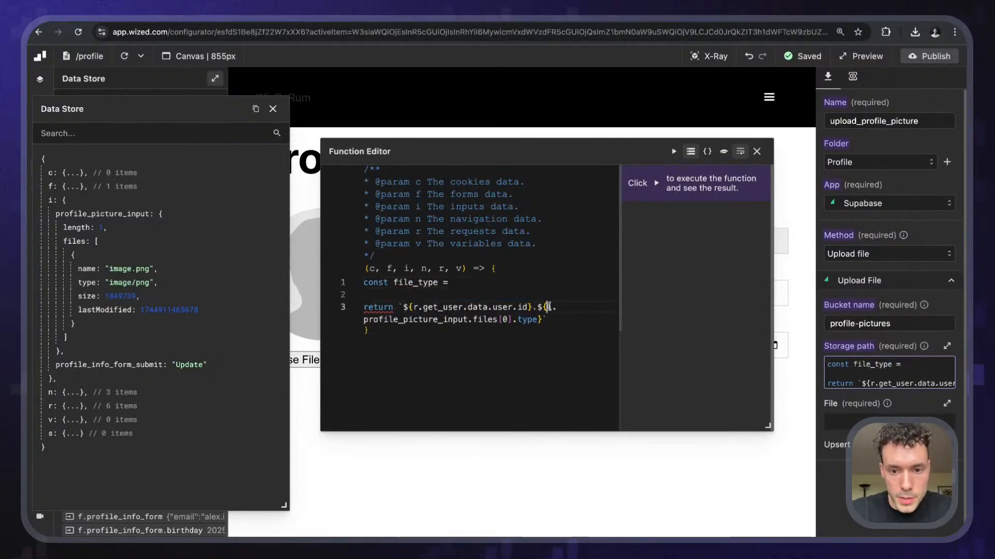
- Set file_type to i.profile_picture_input.files[0].type and start the file_extension ternary for 'image/png'
{"action": "key", "text": "shift+Down"}
{"action": "key", "text": "shift+Left"}
{"action": "key", "text": "ctrl+c"}
{"action": "left_click", "coordinate": [486, 282]}
{"action": "key", "text": "ctrl+v"}
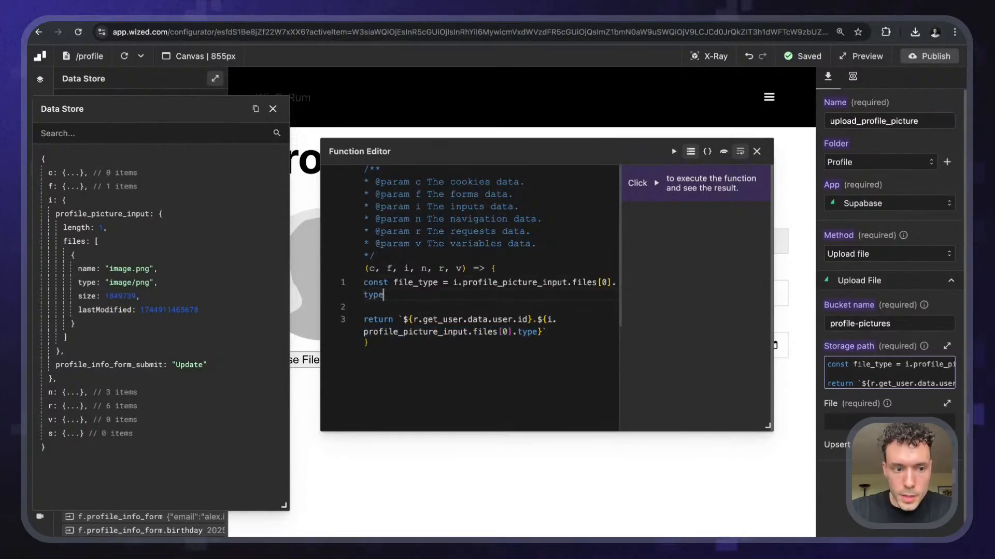
{"action": "key", "text": "Left"}
{"action": "key", "text": "Left"}
{"action": "key", "text": "Left"}
{"action": "key", "text": "Right"}
{"action": "key", "text": "Right"}
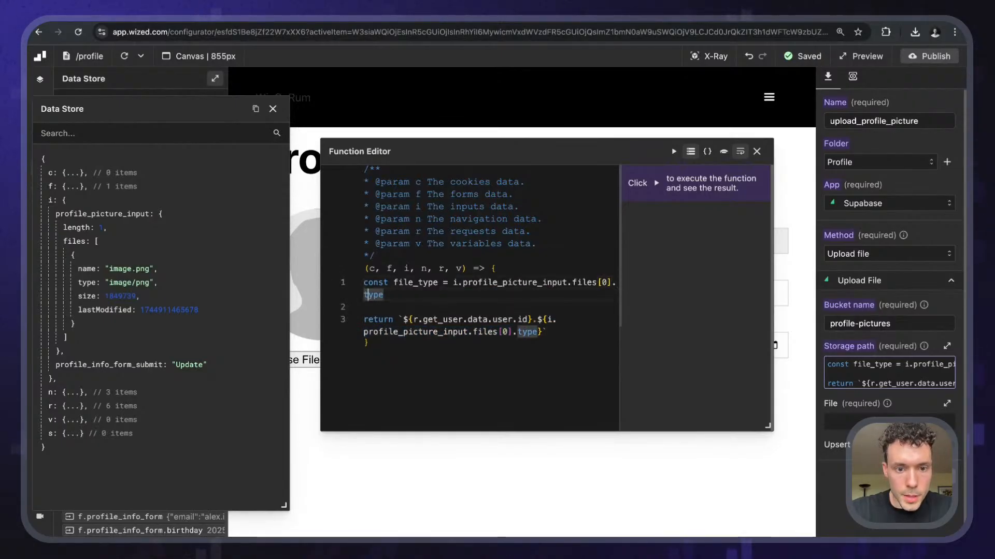
{"action": "type", "text": ";"}
{"action": "key", "text": "Return"}
{"action": "type", "text": "const "}
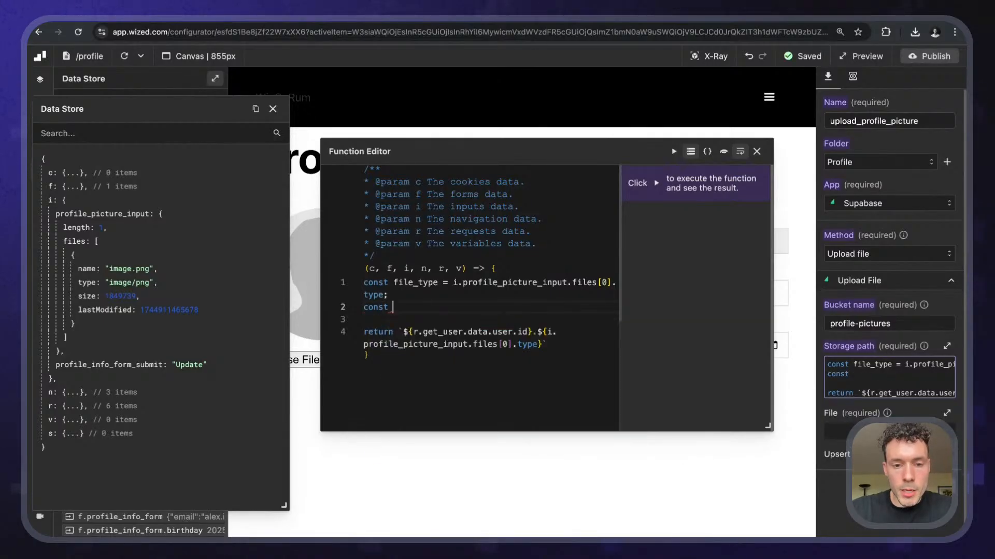
{"action": "type", "text": "file_ext"}
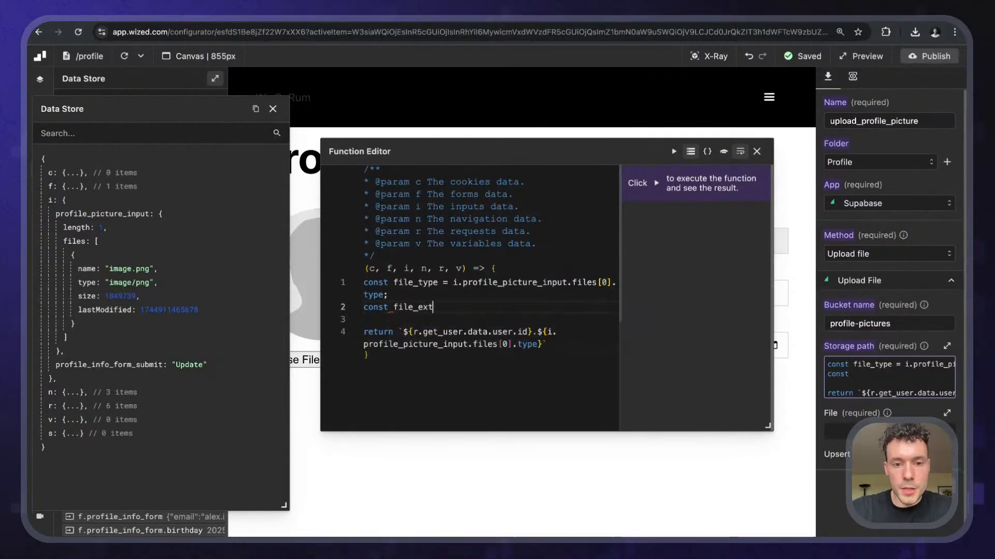
{"action": "type", "text": "ension ="}
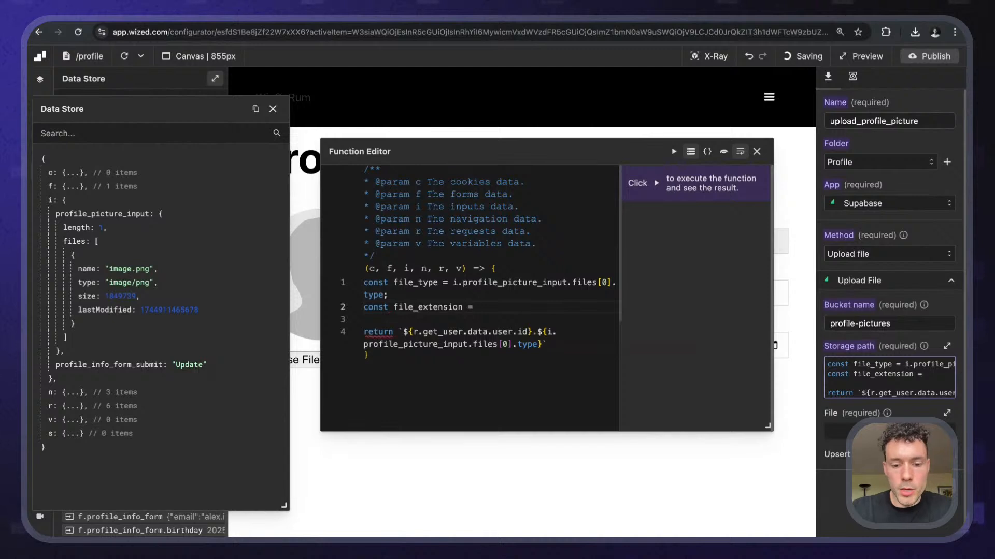
{"action": "type", "text": " file_type ="}
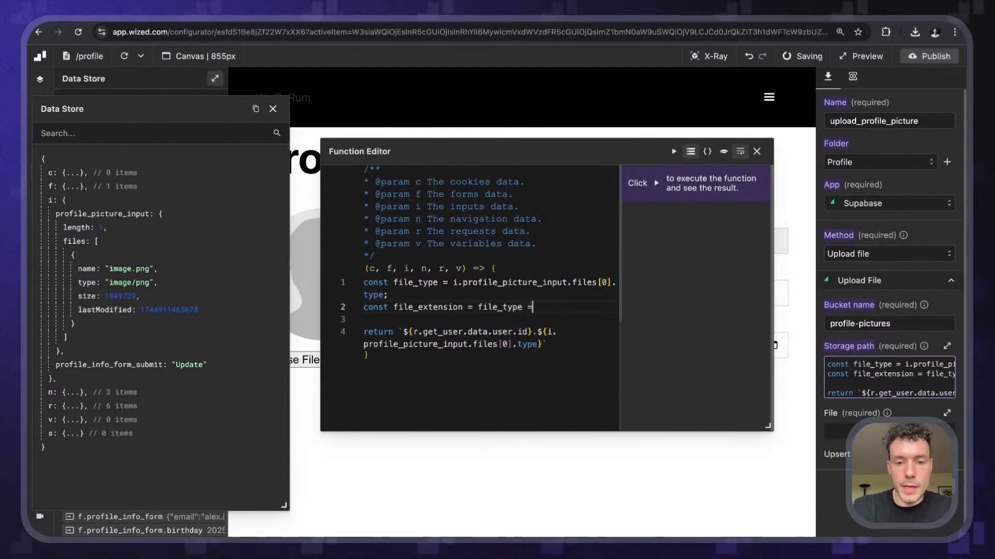
{"action": "type", "text": "== 'ima"}
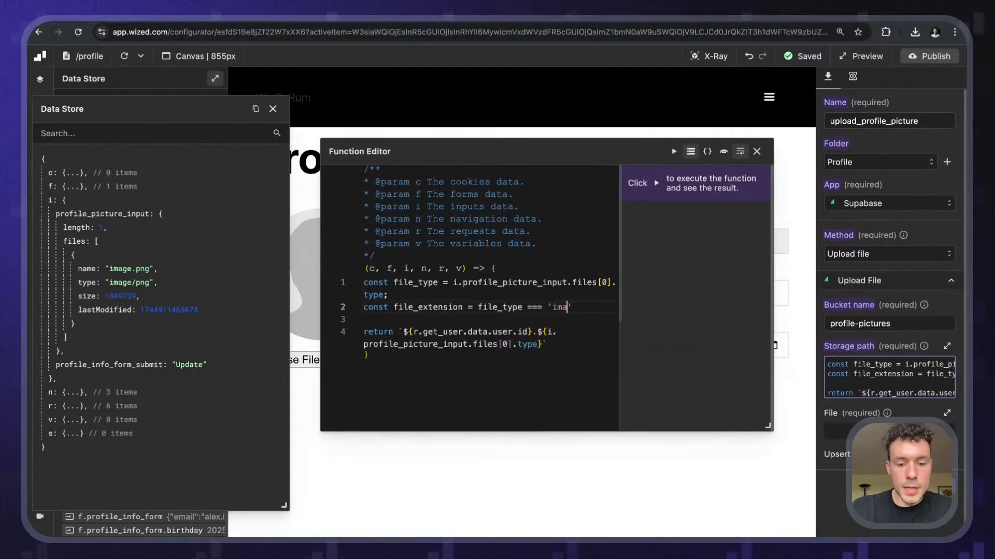
{"action": "type", "text": "ge/png'"}
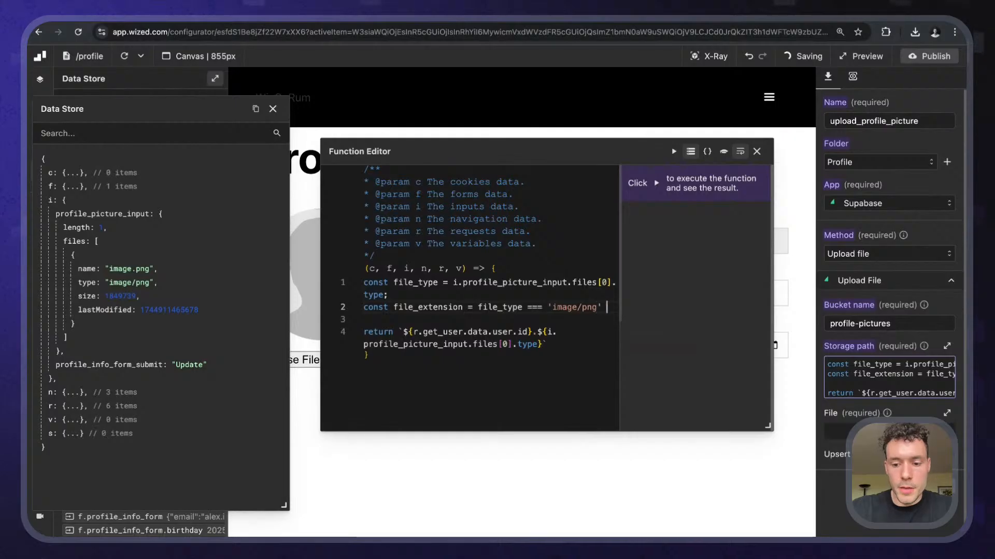
{"action": "type", "text": " ? '.png"}
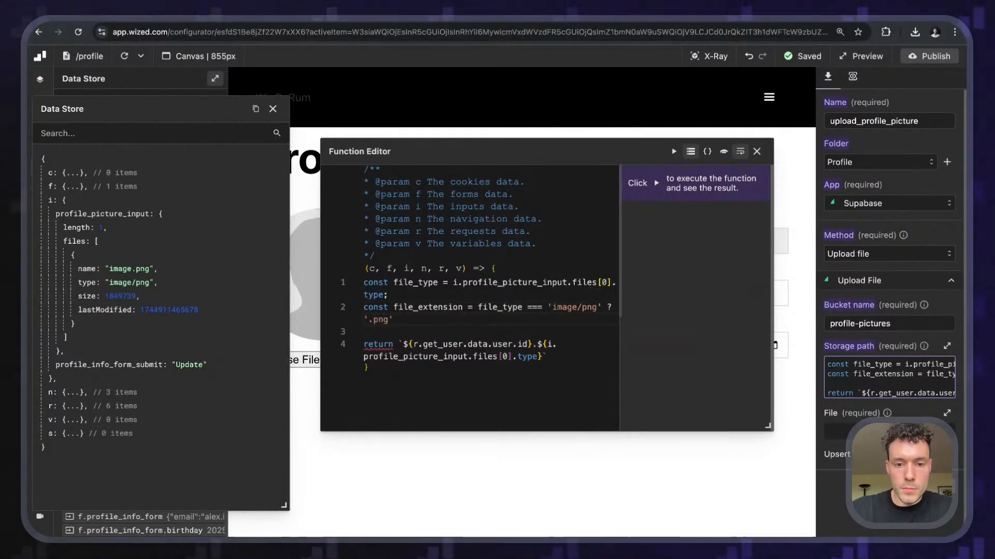
- Make file_extension 'png' for image/png, otherwise 'jpeg', and use it in the returned path
{"action": "key", "text": "BackSpace"}
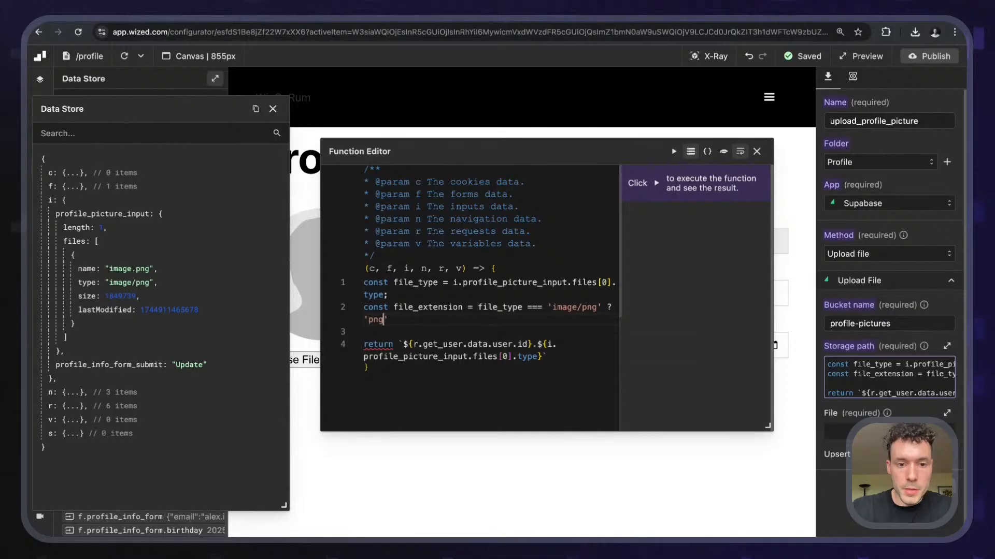
{"action": "key", "text": "End"}
{"action": "type", "text": ": 'jpeg"}
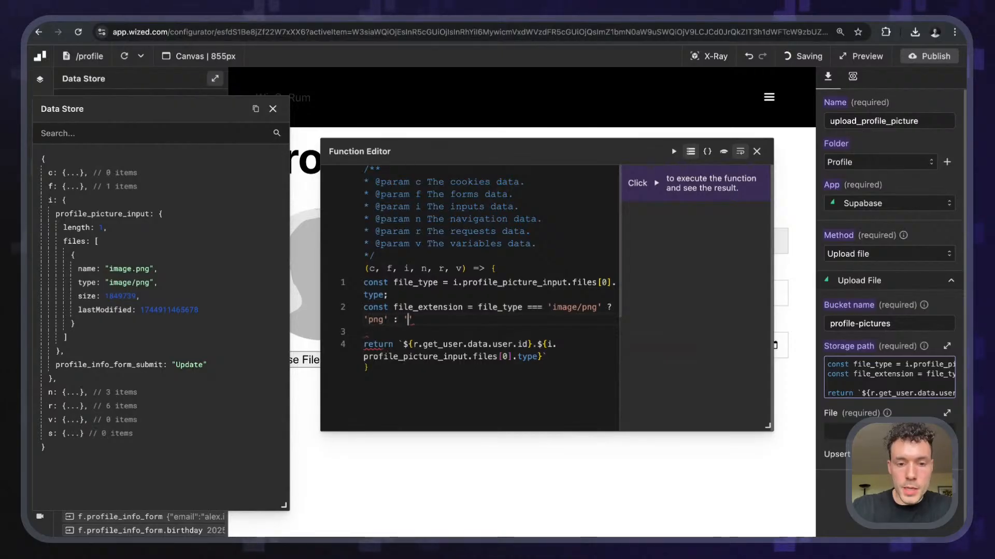
{"action": "type", "text": "'"}
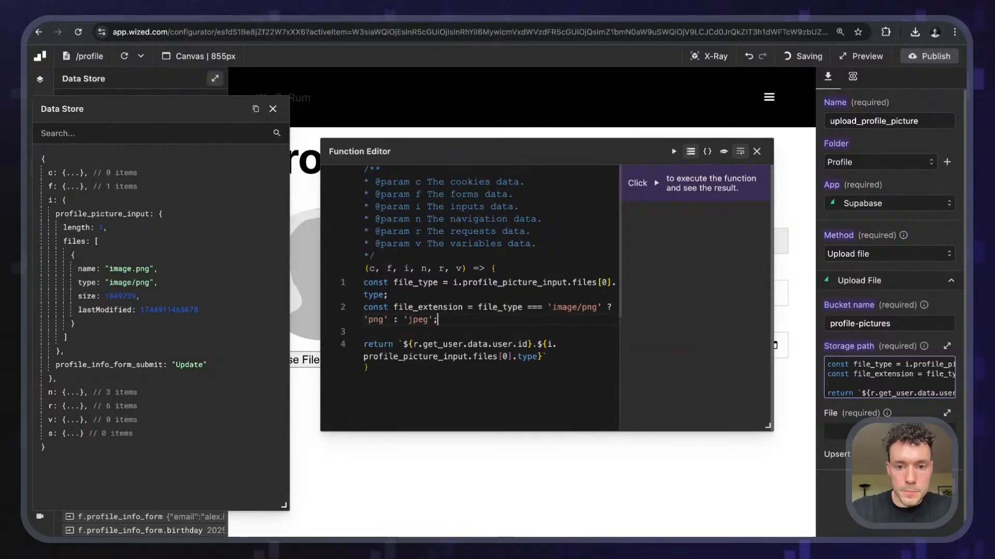
{"action": "type", "text": ";"}
{"action": "scroll", "coordinate": [437, 273], "scroll_direction": "down", "scroll_amount": 1}
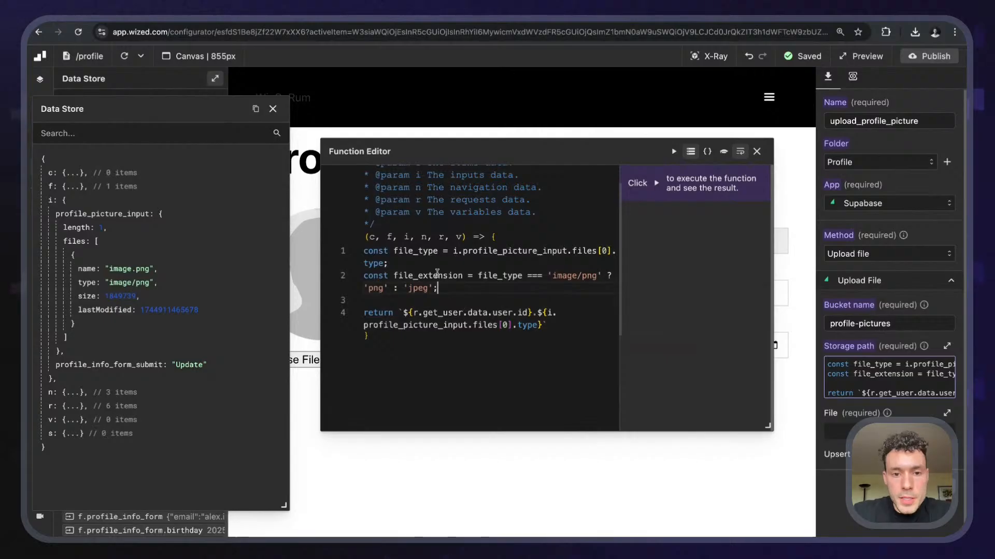
{"action": "double_click", "coordinate": [437, 273]}
{"action": "key", "text": "ctrl+c"}
{"action": "double_click", "coordinate": [545, 313]}
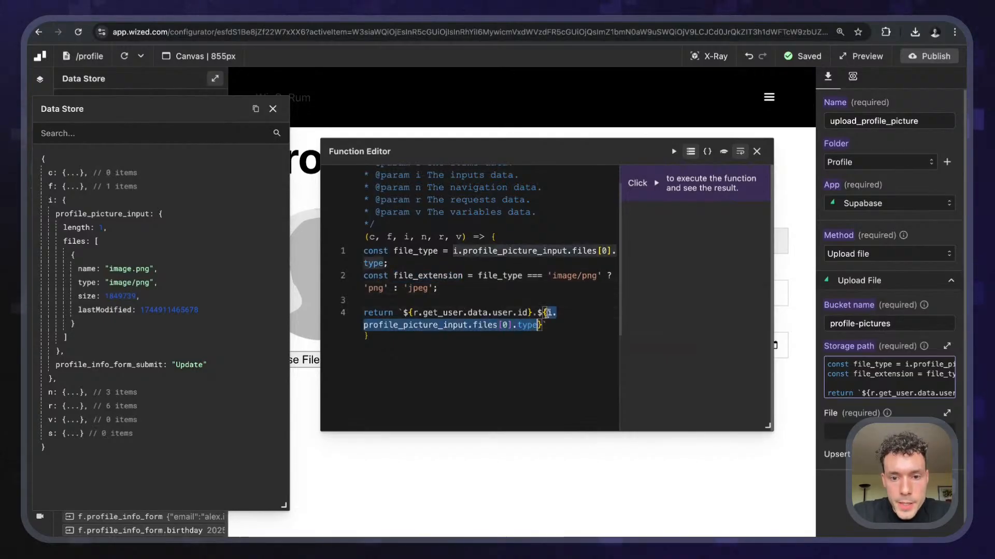
{"action": "key", "text": "ctrl+v"}
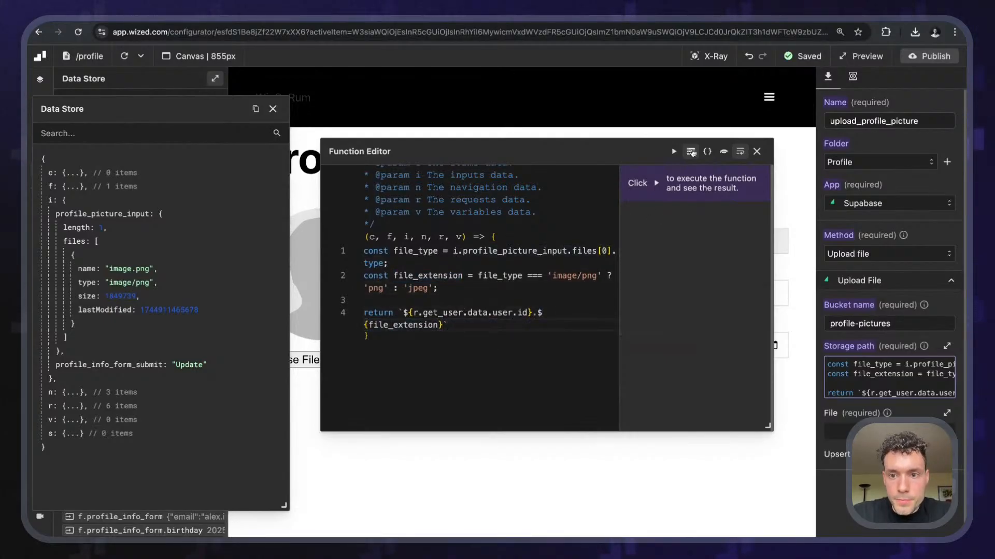
- Turn off word wrap and review the user id and extension parts of the code
{"action": "left_click", "coordinate": [693, 154]}
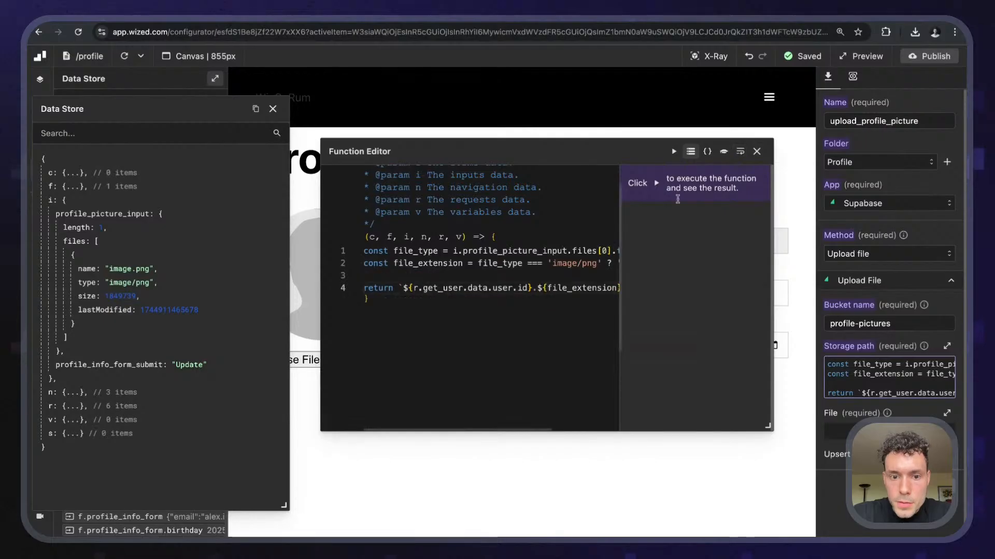
{"action": "scroll", "coordinate": [466, 296], "scroll_direction": "up", "scroll_amount": 1}
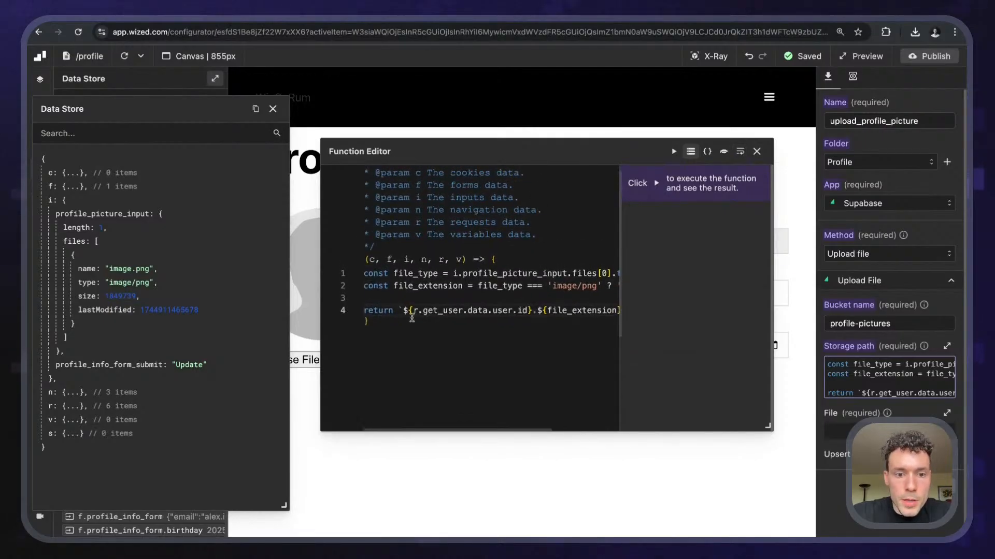
{"action": "key", "text": "shift+Right"}
{"action": "key", "text": "shift+Right"}
{"action": "key", "text": "shift+Right"}
{"action": "key", "text": "shift+Right"}
{"action": "key", "text": "shift+Right"}
{"action": "key", "text": "shift+Right"}
{"action": "key", "text": "shift+Right"}
{"action": "key", "text": "shift+Right"}
{"action": "key", "text": "shift+Right"}
{"action": "key", "text": "shift+Right"}
{"action": "key", "text": "shift+Right"}
{"action": "key", "text": "shift+Right"}
{"action": "key", "text": "shift+Right"}
{"action": "key", "text": "shift+Right"}
{"action": "key", "text": "shift+Right"}
{"action": "key", "text": "shift+Right"}
{"action": "key", "text": "shift+Right"}
{"action": "key", "text": "shift+Right"}
{"action": "key", "text": "shift+Right"}
{"action": "key", "text": "shift+Right"}
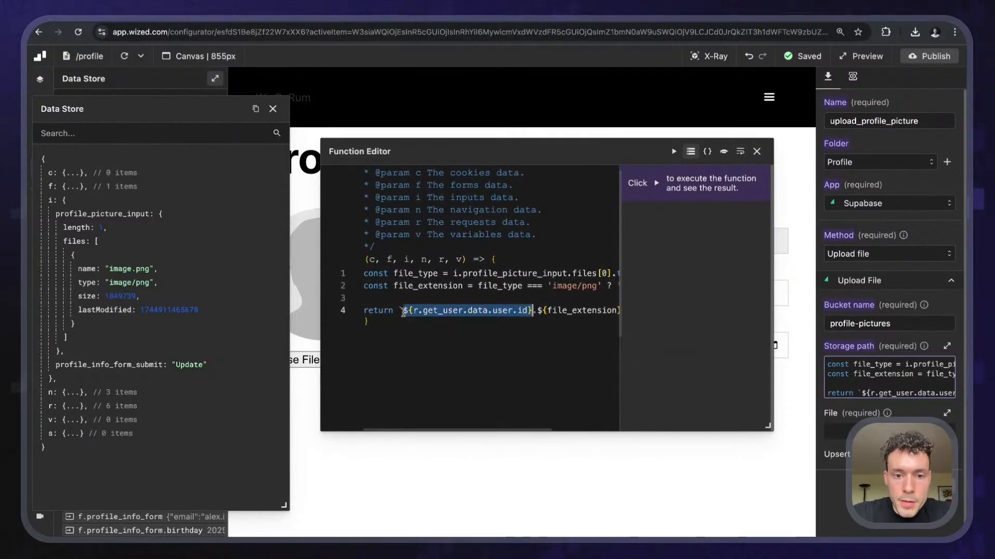
{"action": "scroll", "coordinate": [440, 313], "scroll_direction": "right", "scroll_amount": 2}
{"action": "left_click", "coordinate": [475, 313]}
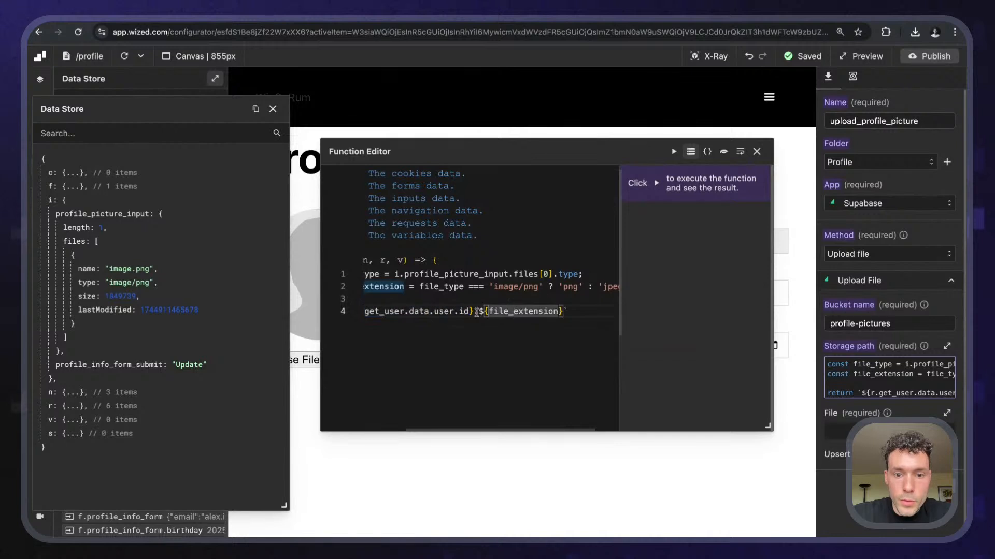
{"action": "key", "text": "shift+Right"}
{"action": "key", "text": "shift+Right"}
{"action": "key", "text": "shift+Right"}
{"action": "key", "text": "shift+Right"}
{"action": "key", "text": "shift+Right"}
{"action": "key", "text": "shift+Right"}
{"action": "key", "text": "shift+Right"}
{"action": "key", "text": "shift+Right"}
{"action": "key", "text": "shift+Right"}
{"action": "key", "text": "shift+Right"}
{"action": "key", "text": "shift+Right"}
{"action": "key", "text": "shift+Right"}
{"action": "key", "text": "shift+Right"}
{"action": "key", "text": "shift+Right"}
{"action": "key", "text": "shift+Right"}
{"action": "scroll", "coordinate": [474, 313], "scroll_direction": "left", "scroll_amount": 3}
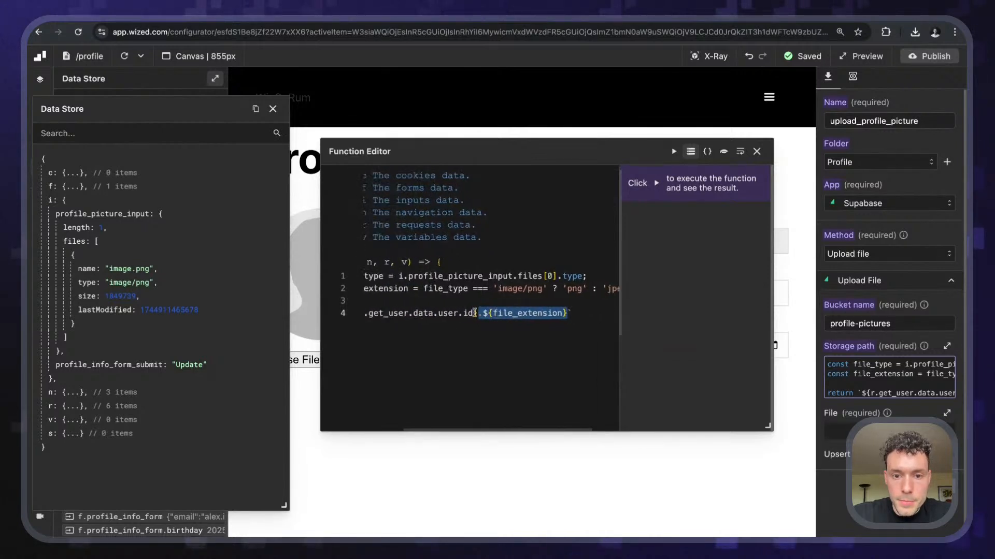
{"action": "scroll", "coordinate": [513, 306], "scroll_direction": "right", "scroll_amount": 3}
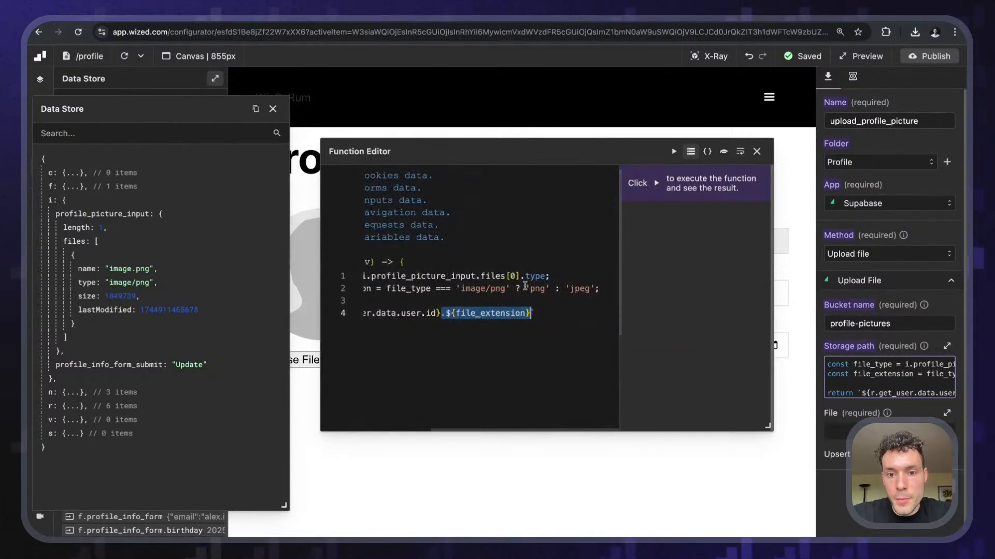
{"action": "left_click_drag", "start_coordinate": [525, 286], "coordinate": [546, 286]}
{"action": "left_click", "coordinate": [544, 313]}
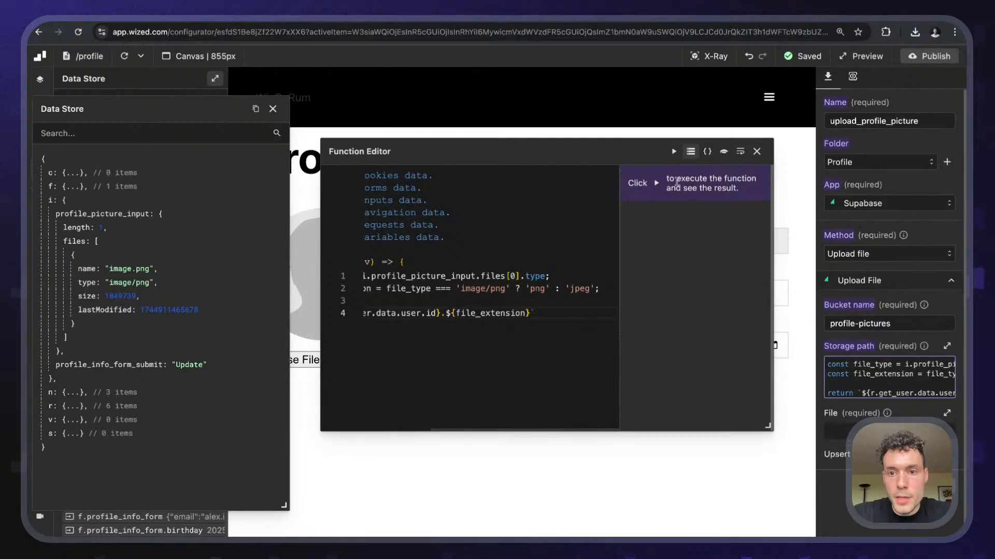
- Run the storage path function and inspect its null result
{"action": "left_click", "coordinate": [674, 151]}
{"action": "left_click_drag", "start_coordinate": [596, 151], "coordinate": [638, 154]}
{"action": "scroll", "coordinate": [551, 314], "scroll_direction": "left", "scroll_amount": 3}
{"action": "scroll", "coordinate": [551, 315], "scroll_direction": "right", "scroll_amount": 3}
{"action": "scroll", "coordinate": [551, 314], "scroll_direction": "left", "scroll_amount": 3}
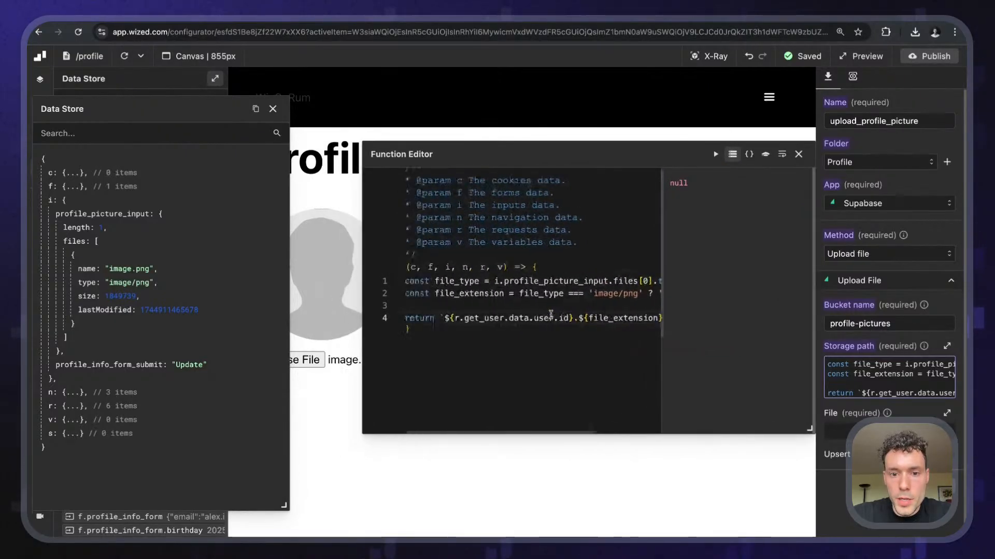
{"action": "scroll", "coordinate": [551, 315], "scroll_direction": "right", "scroll_amount": 3}
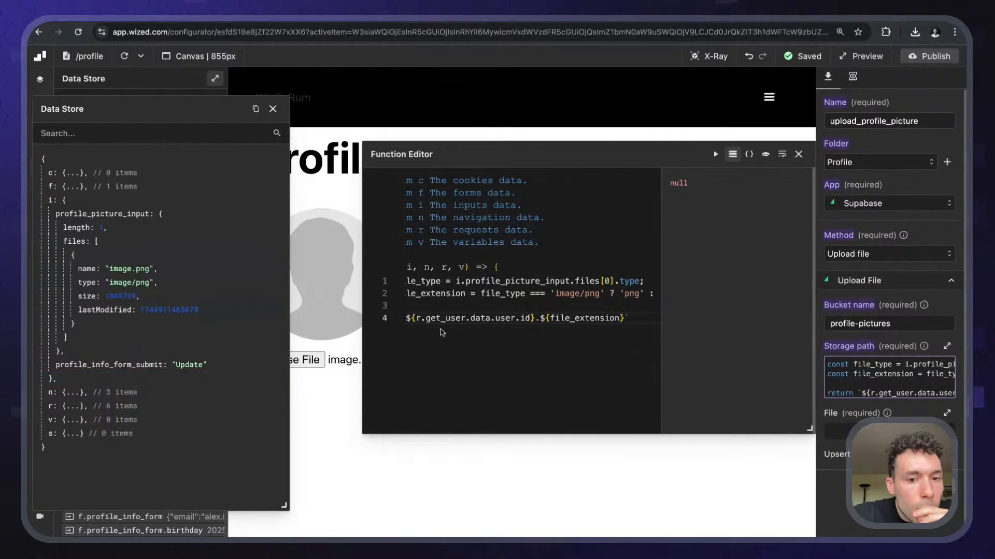
{"action": "scroll", "coordinate": [520, 314], "scroll_direction": "left", "scroll_amount": 3}
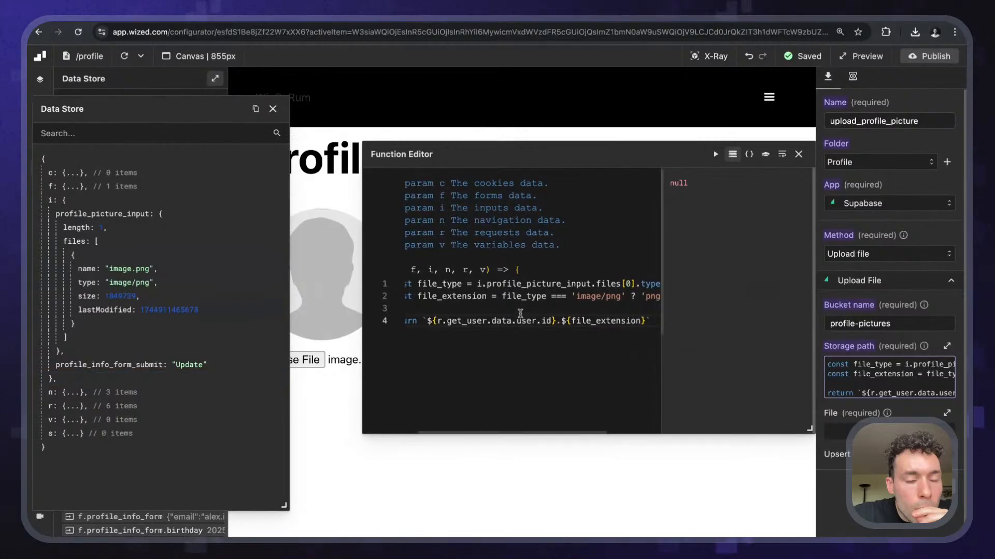
{"action": "scroll", "coordinate": [520, 313], "scroll_direction": "left", "scroll_amount": 2}
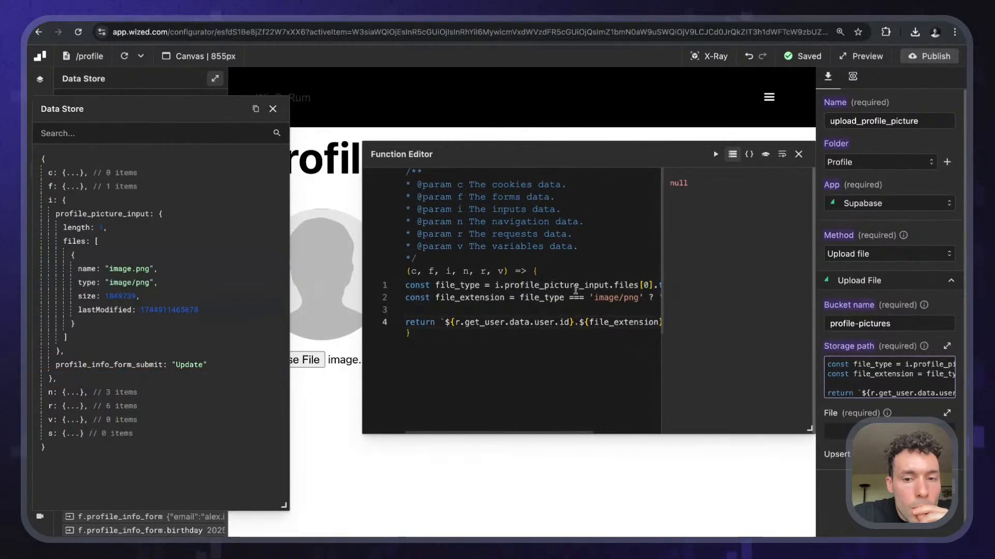
{"action": "scroll", "coordinate": [576, 290], "scroll_direction": "right", "scroll_amount": 1}
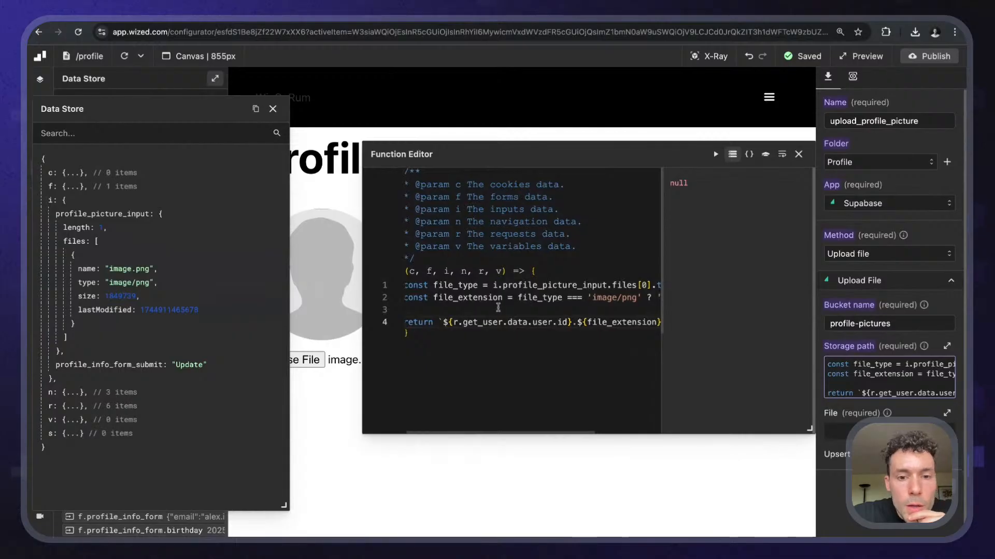
{"action": "scroll", "coordinate": [498, 308], "scroll_direction": "right", "scroll_amount": 3}
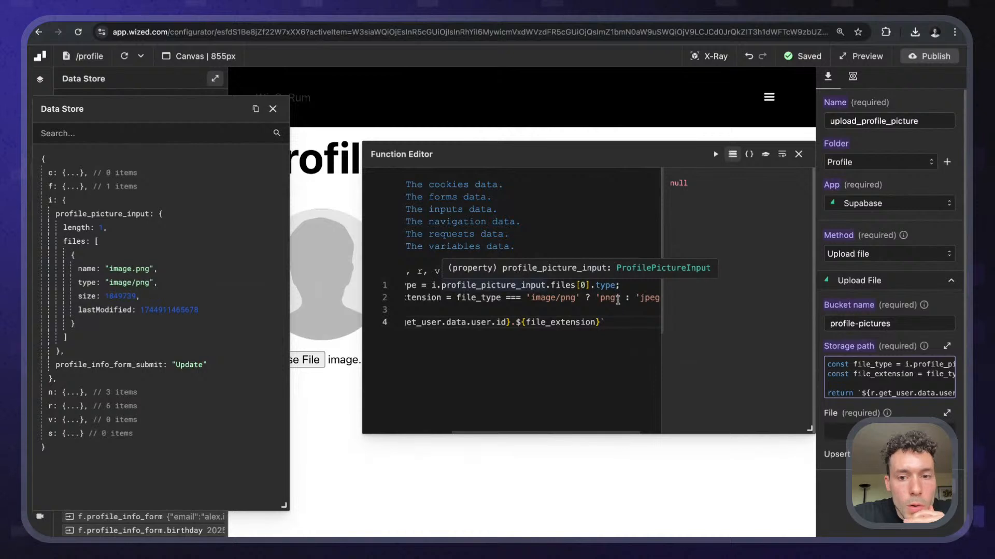
{"action": "scroll", "coordinate": [596, 291], "scroll_direction": "left", "scroll_amount": 3}
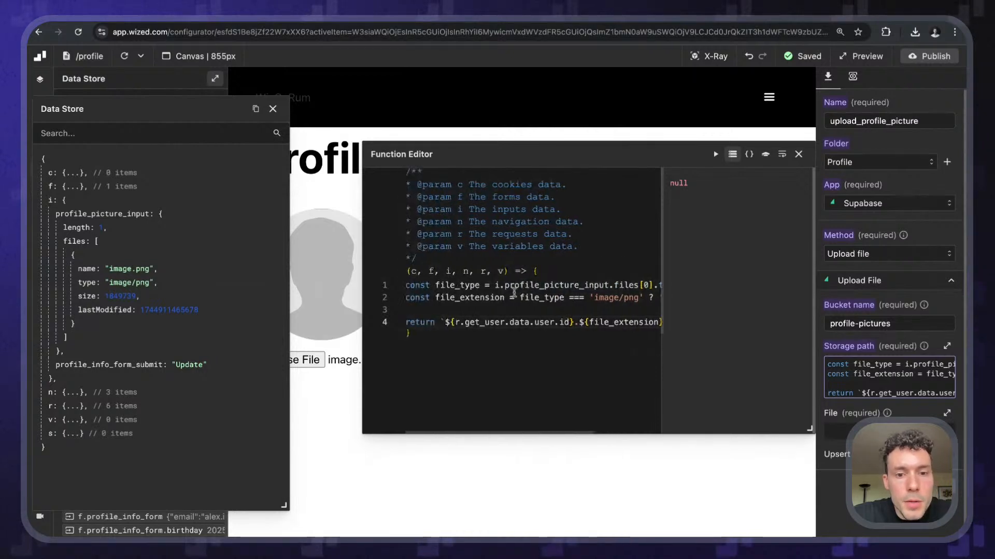
{"action": "double_click", "coordinate": [610, 285]}
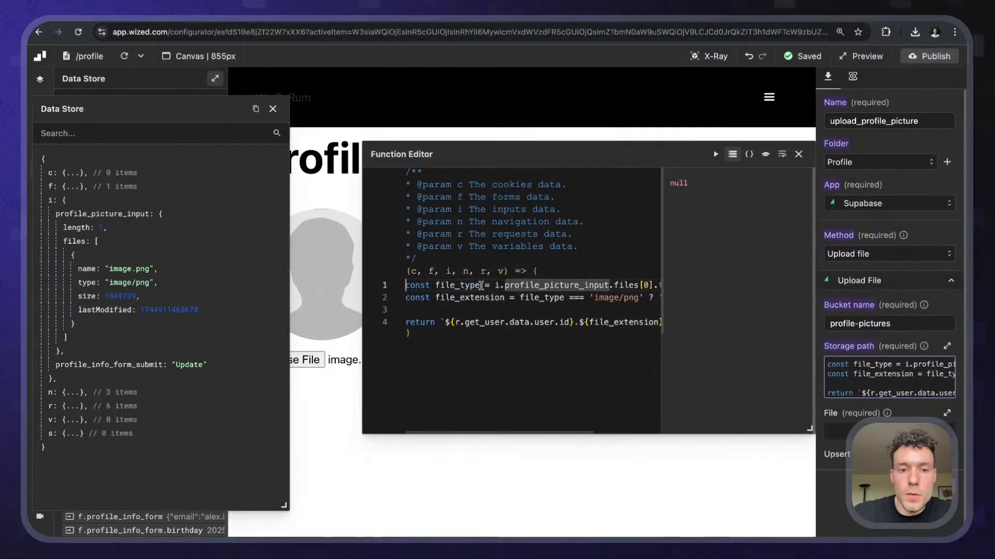
- Test-return the input's files, files[0] and files[0].type from a temporary first line
{"action": "key", "text": "Return"}
{"action": "key", "text": "Return"}
{"action": "type", "text": "ret"}
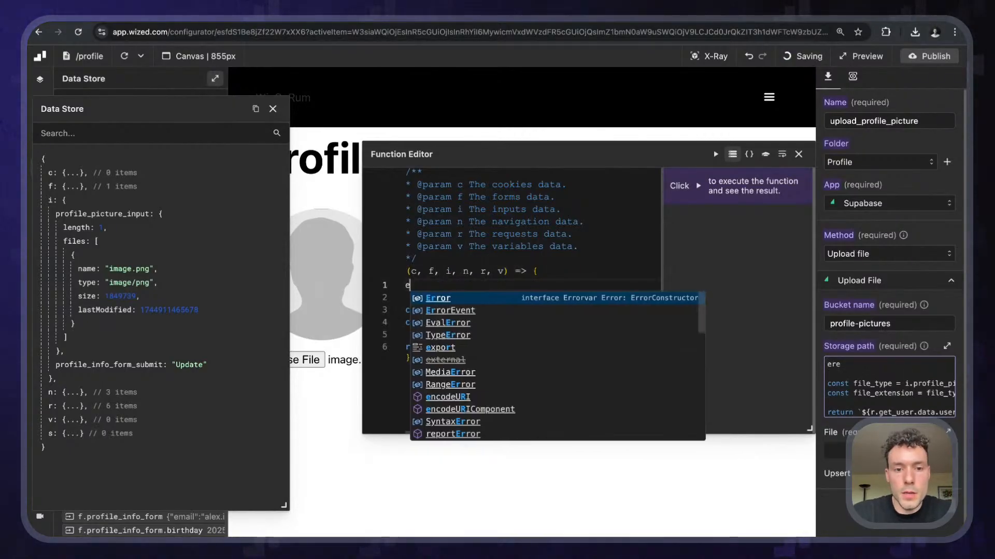
{"action": "type", "text": "urn i.profile_picture_input."}
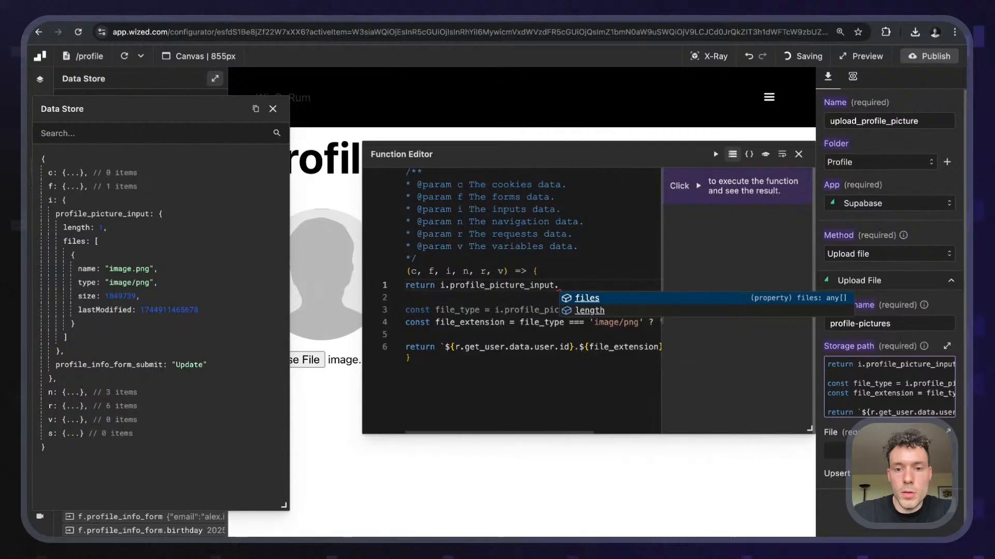
{"action": "key", "text": "Return"}
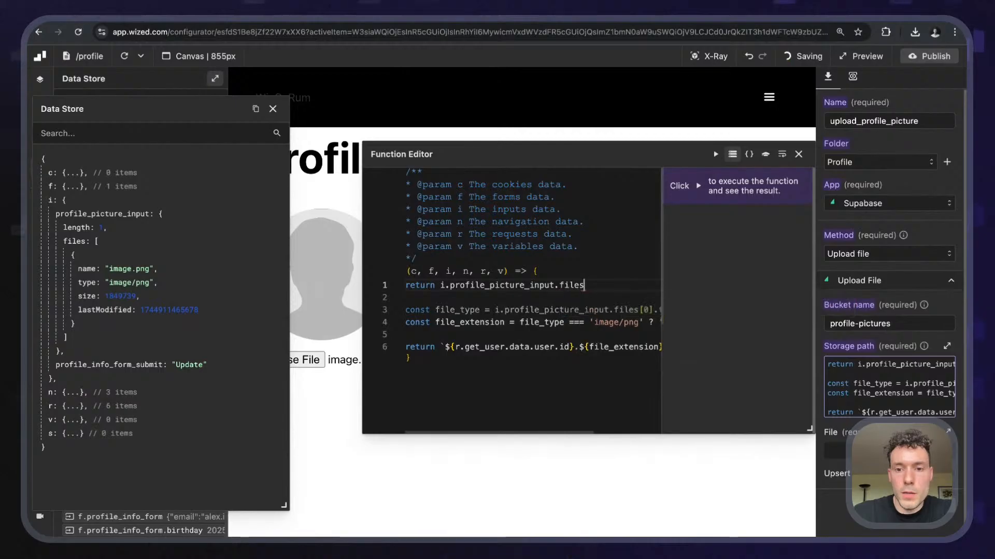
{"action": "left_click", "coordinate": [715, 154]}
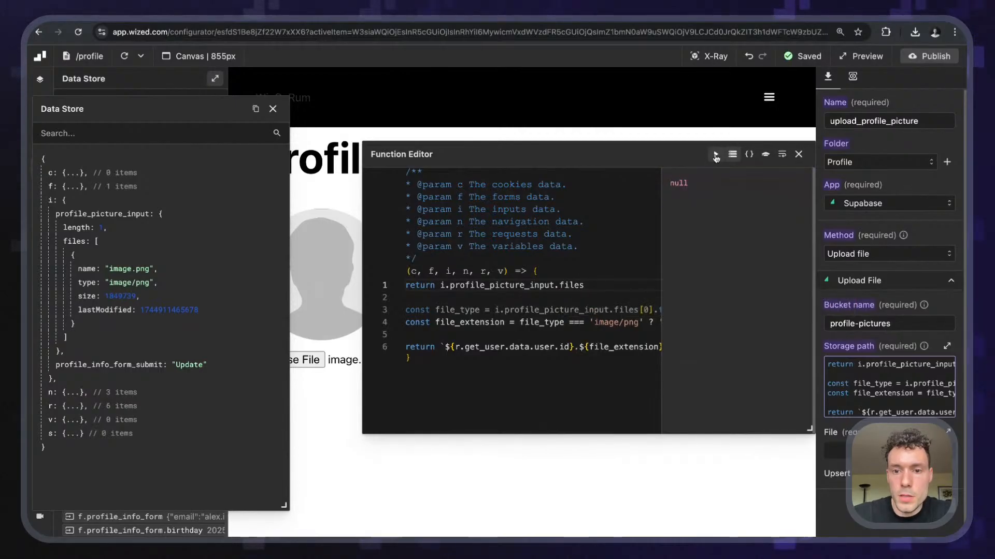
{"action": "left_click", "coordinate": [596, 286]}
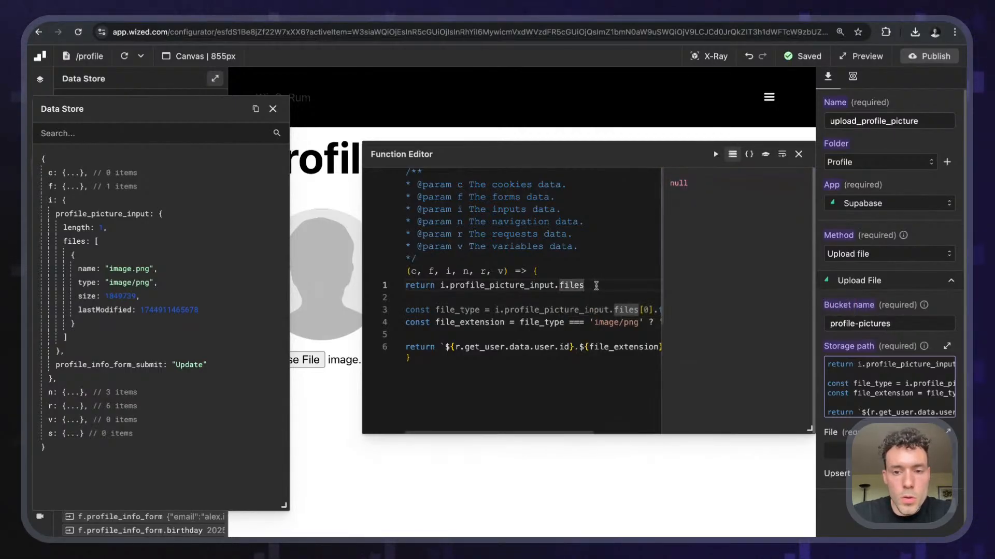
{"action": "type", "text": "["}
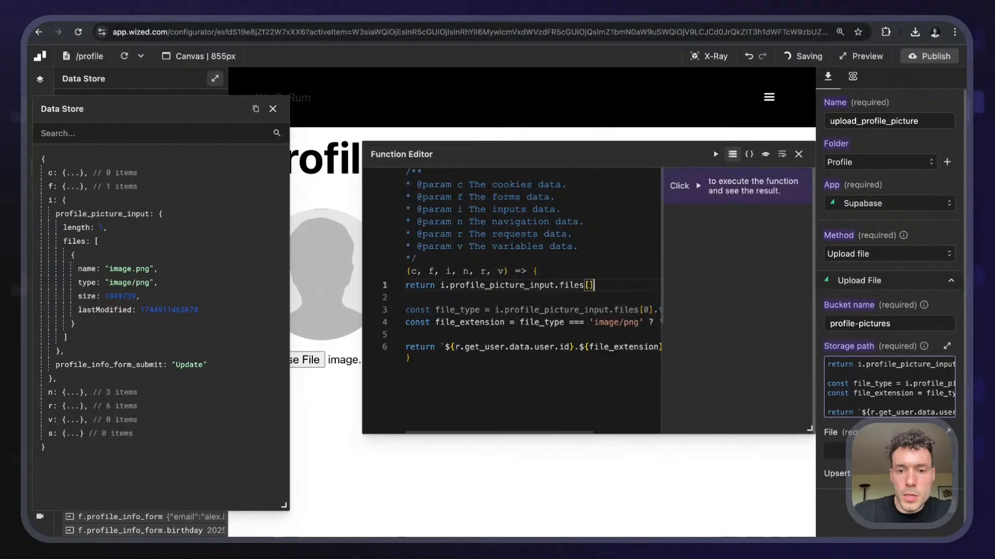
{"action": "type", "text": "0"}
{"action": "left_click", "coordinate": [715, 155]}
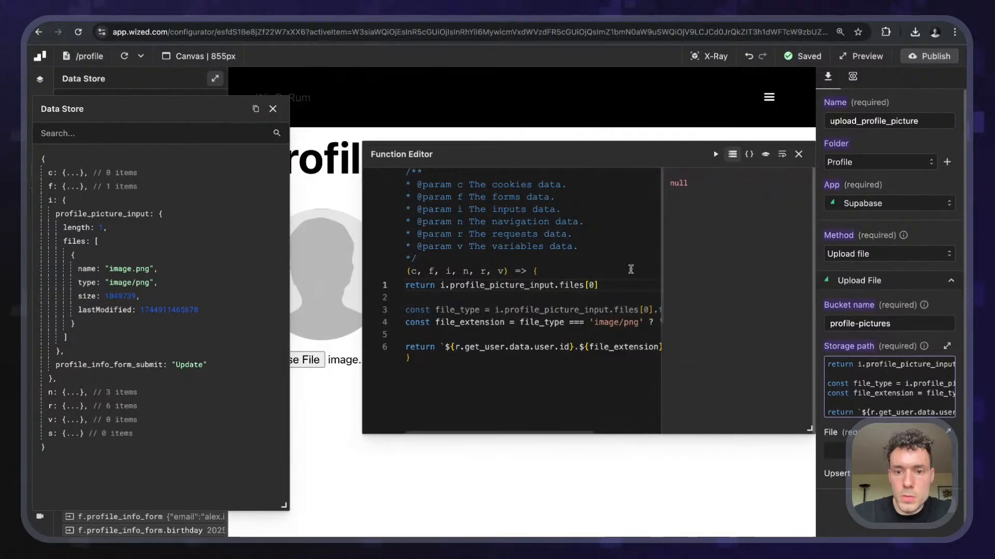
{"action": "type", "text": ".type"}
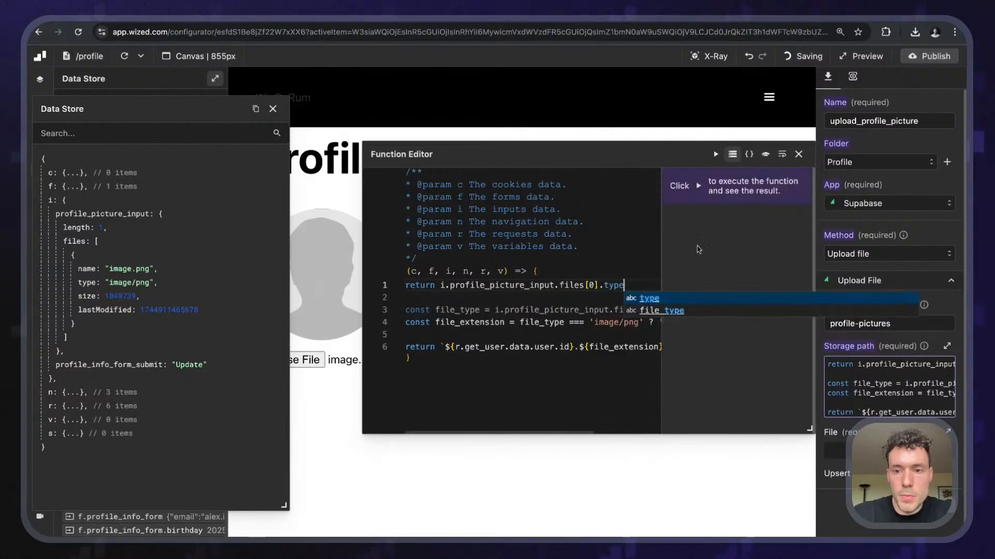
{"action": "left_click", "coordinate": [716, 154]}
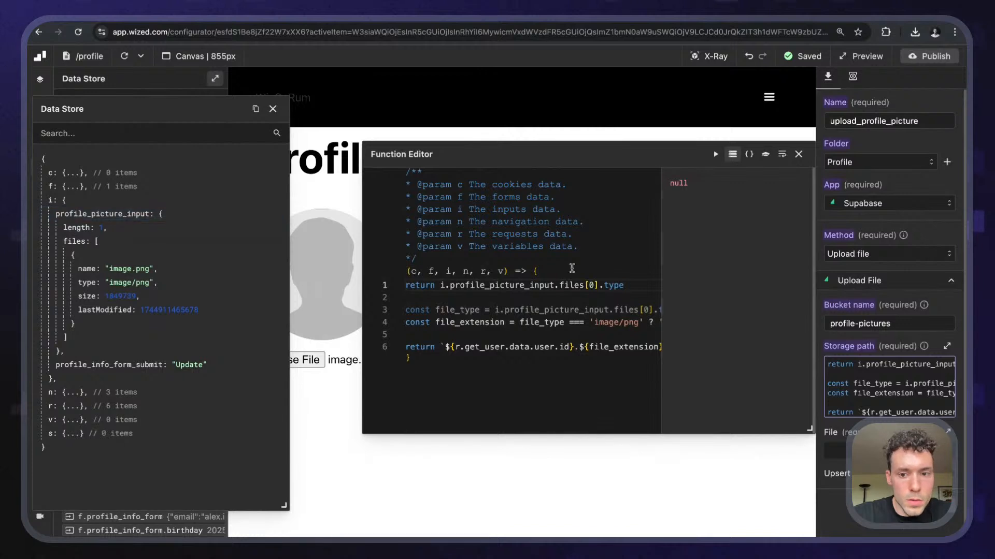
- Test-return i.profile_picture_input, expand its file details, then check its .length
{"action": "left_click_drag", "start_coordinate": [644, 288], "coordinate": [449, 285]}
{"action": "key", "text": "BackSpace"}
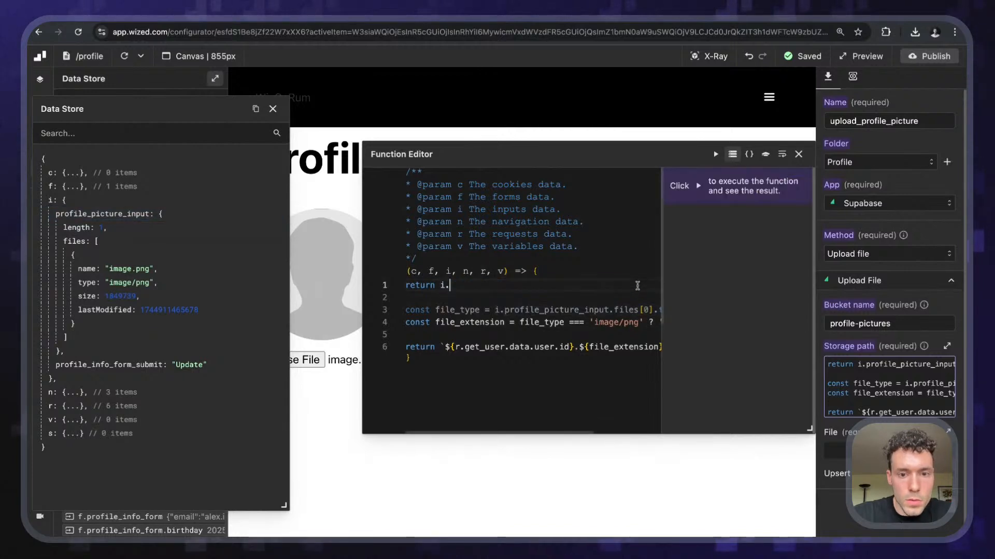
{"action": "left_click", "coordinate": [148, 214]}
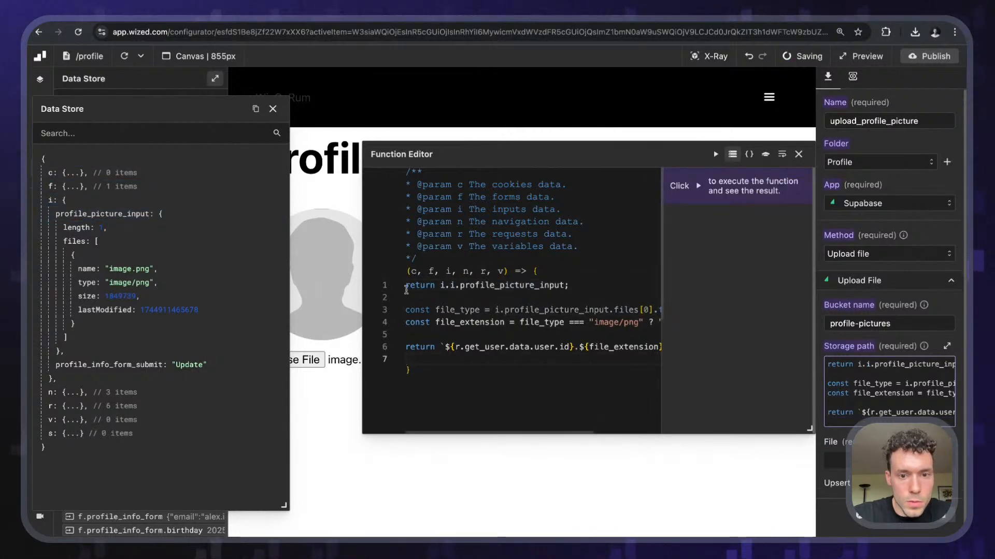
{"action": "left_click", "coordinate": [451, 286]}
{"action": "key", "text": "BackSpace"}
{"action": "key", "text": "BackSpace"}
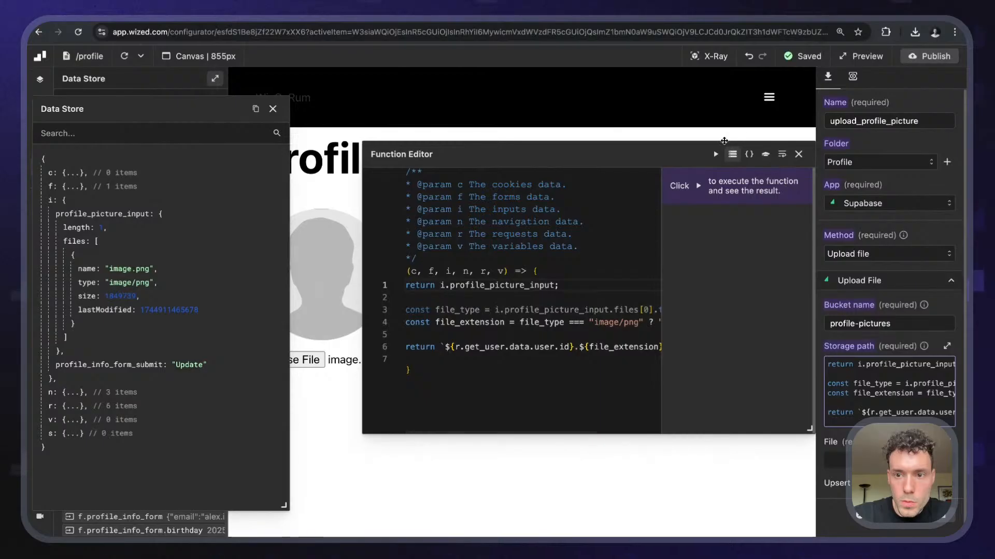
{"action": "left_click", "coordinate": [715, 154]}
{"action": "left_click", "coordinate": [701, 225]}
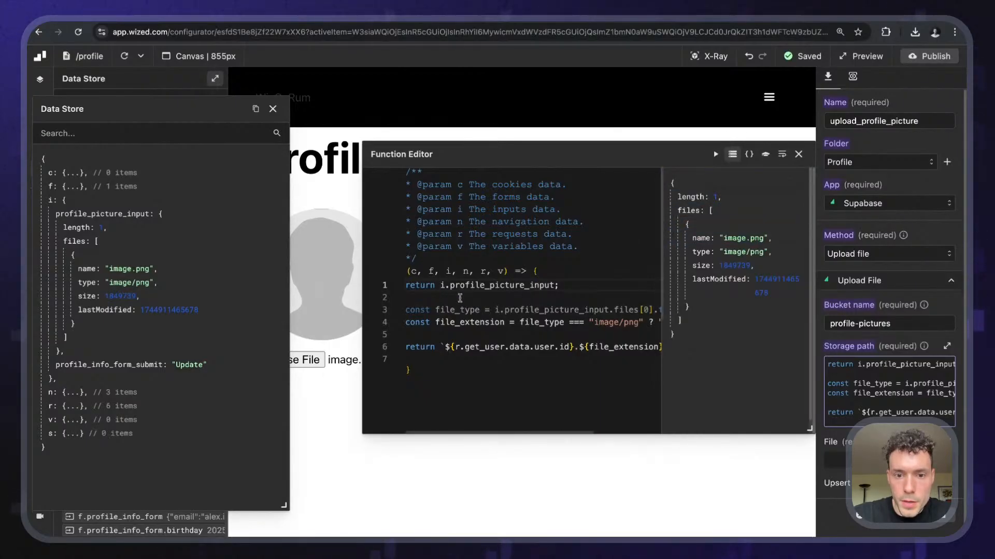
{"action": "left_click", "coordinate": [573, 285]}
{"action": "key", "text": "BackSpace"}
{"action": "type", "text": ".length"}
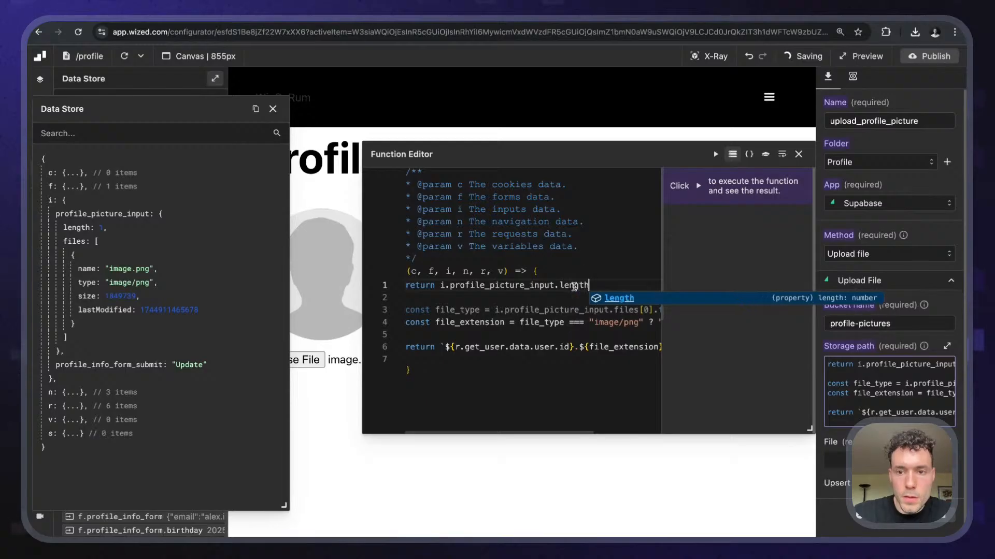
{"action": "left_click", "coordinate": [715, 154]}
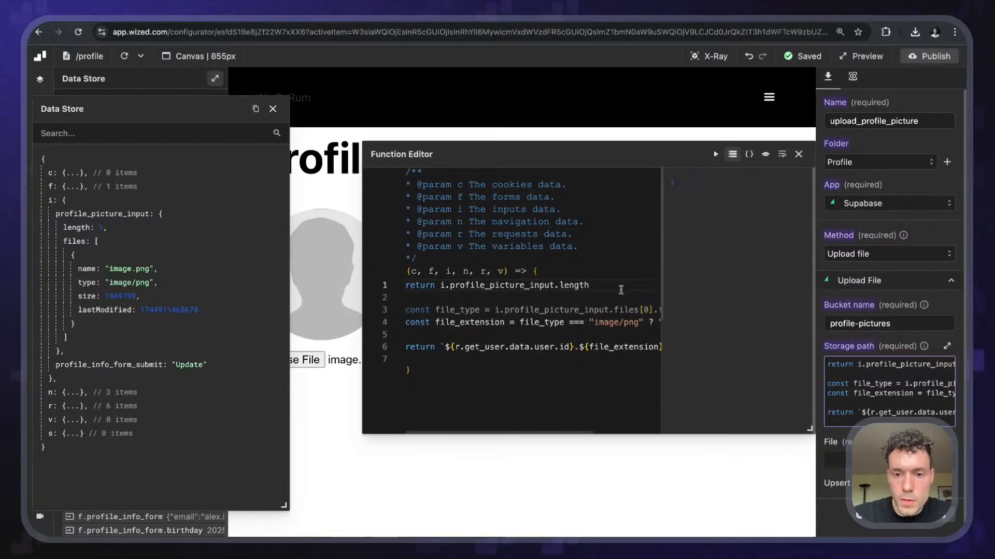
- Delete the test line, rerun the unchanged storage path code, and close the editor
{"action": "type", "text": "files"}
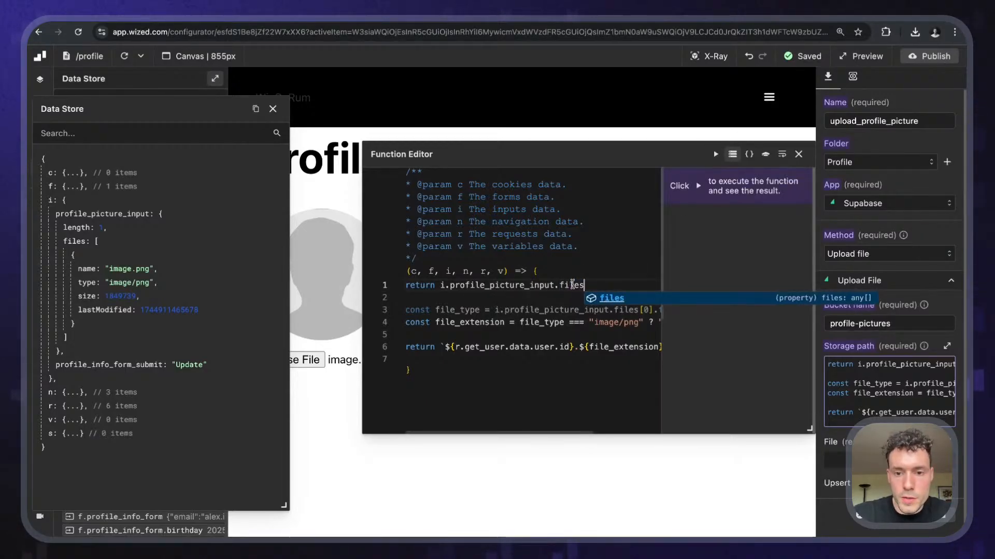
{"action": "scroll", "coordinate": [607, 307], "scroll_direction": "right", "scroll_amount": 2}
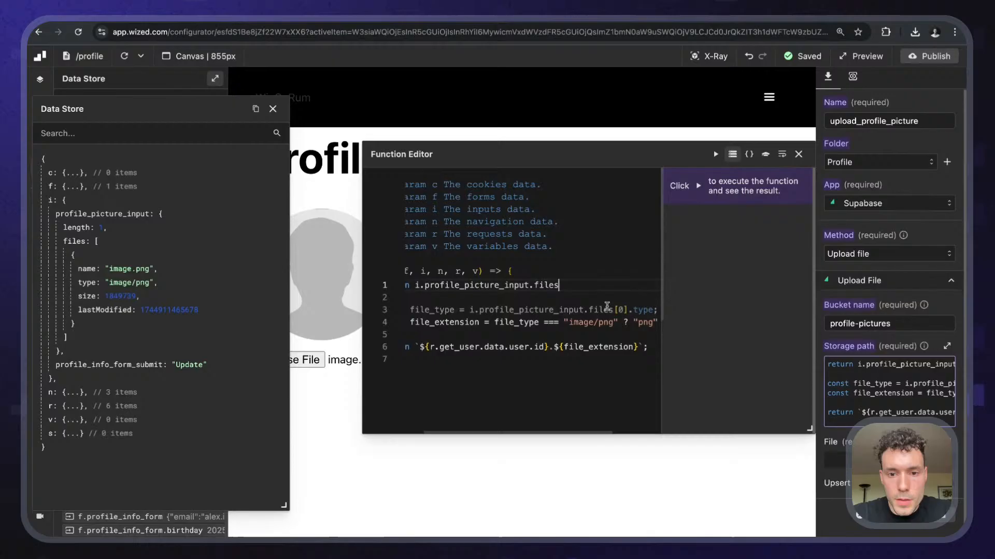
{"action": "triple_click", "coordinate": [549, 284]}
{"action": "key", "text": "BackSpace"}
{"action": "scroll", "coordinate": [549, 284], "scroll_direction": "left", "scroll_amount": 2}
{"action": "key", "text": "Delete"}
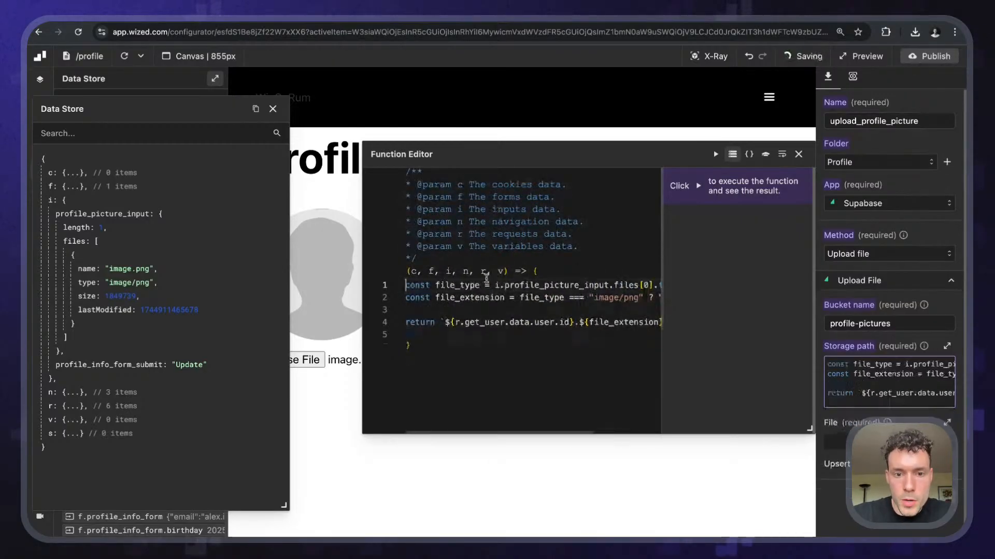
{"action": "left_click", "coordinate": [715, 154]}
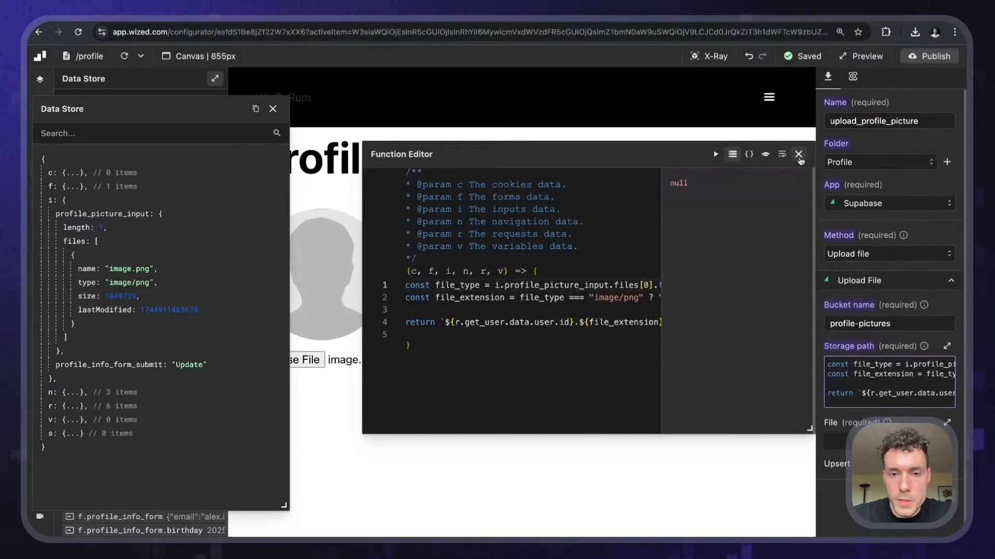
{"action": "left_click", "coordinate": [798, 155]}
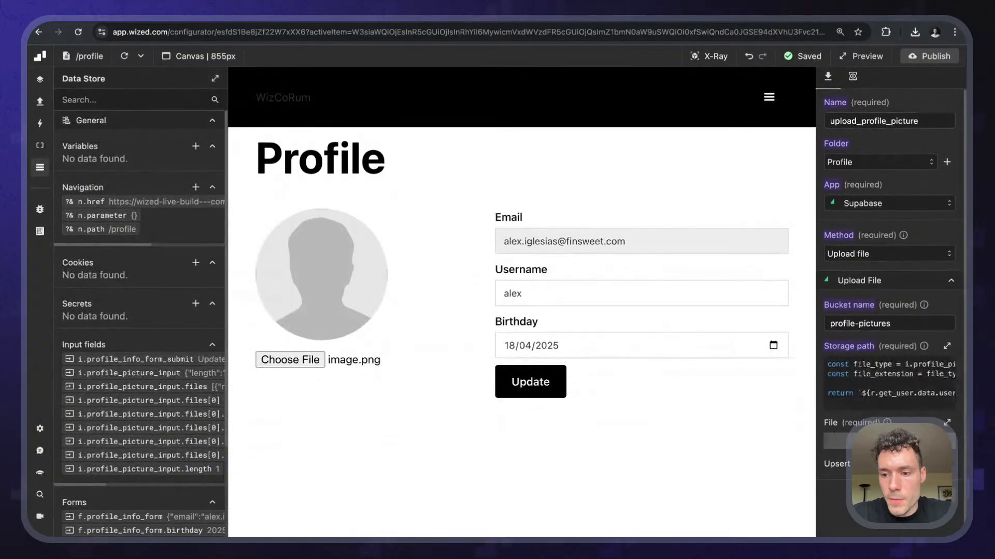
- Set the File field to i.profile_picture_input and enable Upsert
{"action": "left_click", "coordinate": [880, 440]}
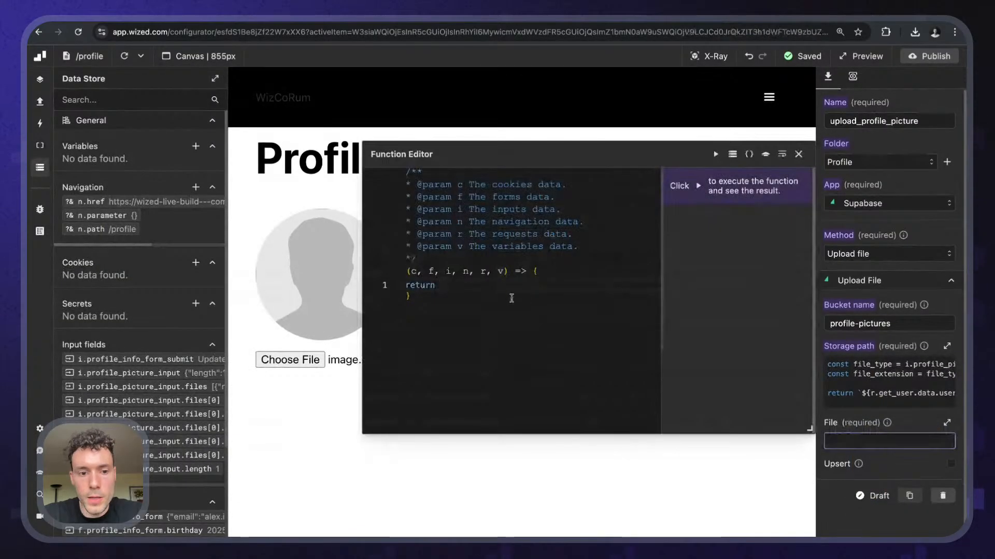
{"action": "type", "text": "i."}
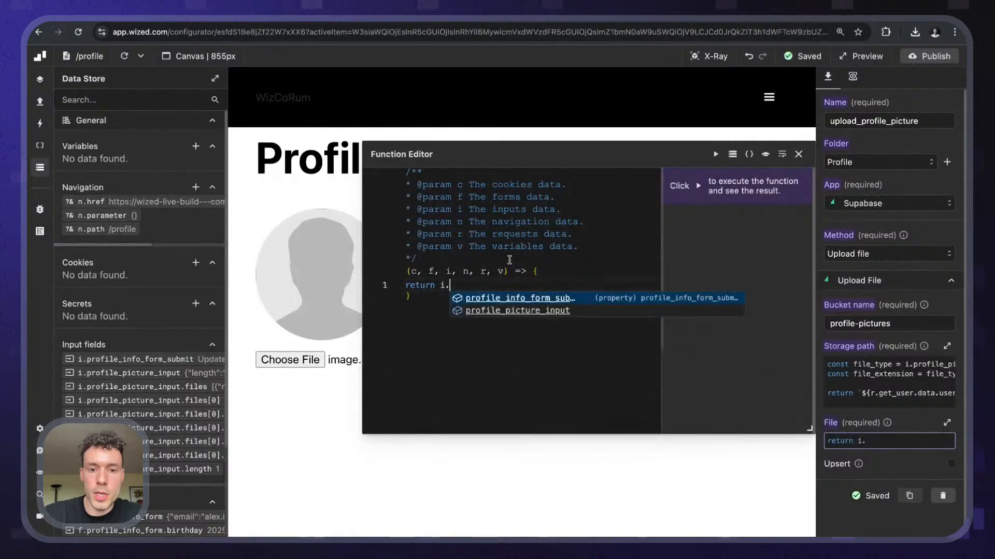
{"action": "left_click", "coordinate": [518, 311]}
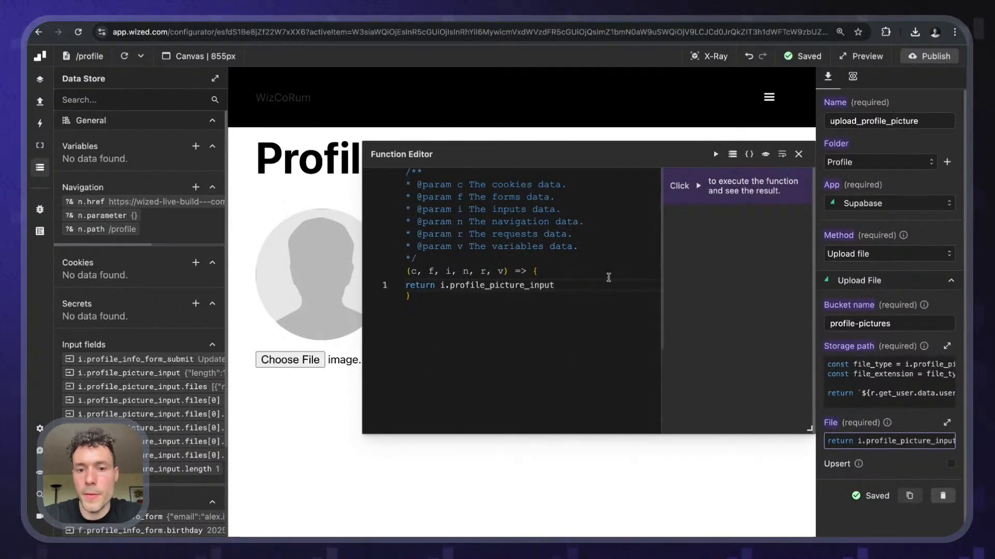
{"action": "left_click", "coordinate": [798, 154]}
{"action": "scroll", "coordinate": [892, 370], "scroll_direction": "down", "scroll_amount": 1}
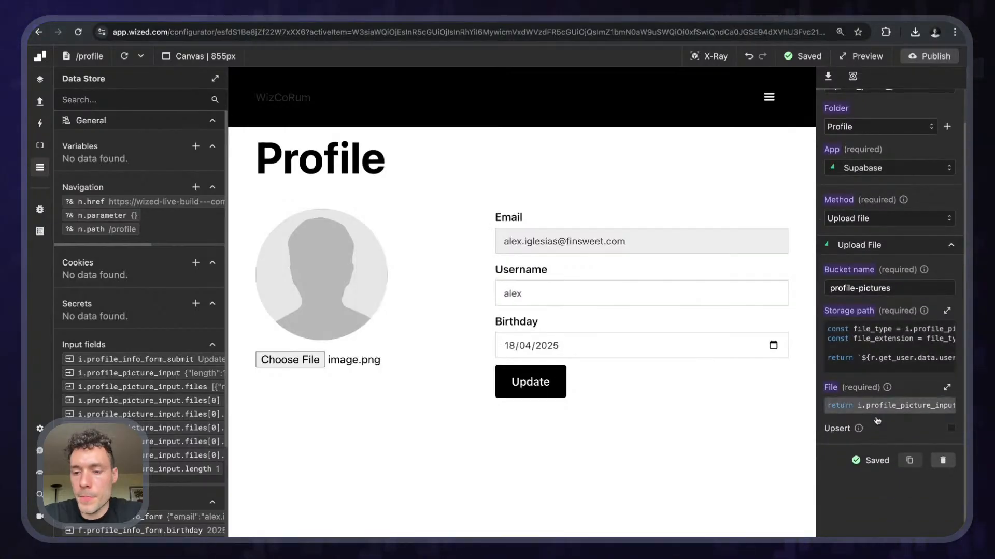
{"action": "mouse_move", "coordinate": [858, 428]}
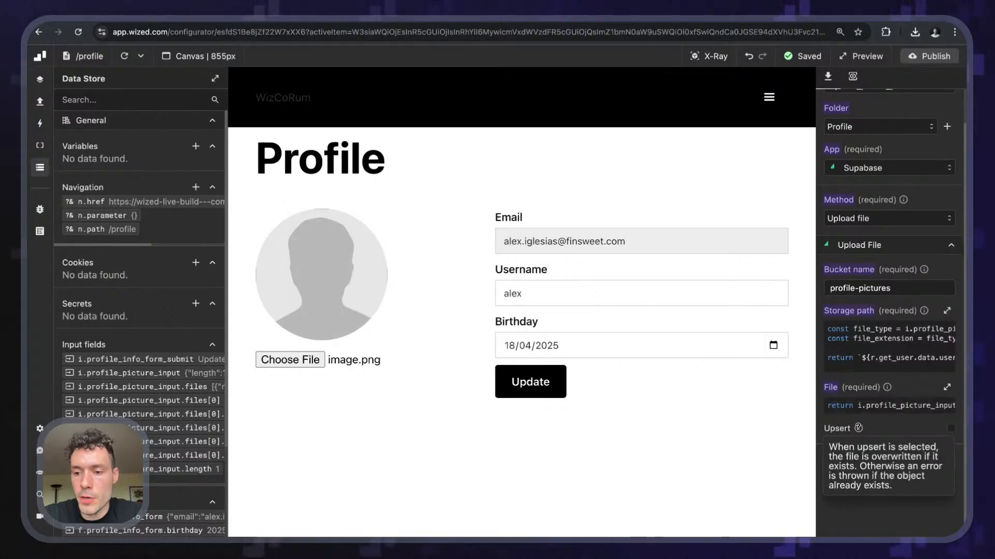
{"action": "left_click", "coordinate": [951, 429]}
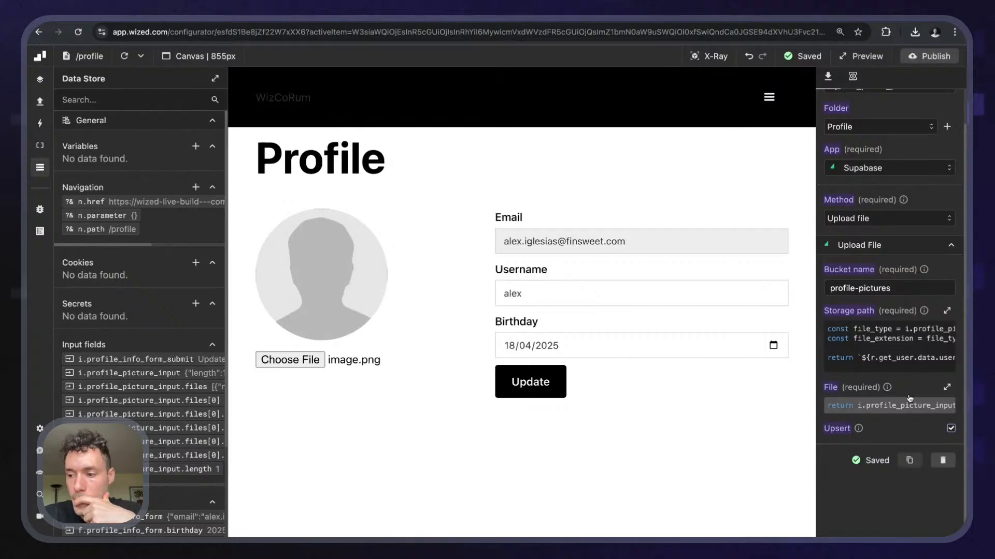
- Delete the empty trailing line in the Storage path code, clear the chosen picture, and return to the Requests list
{"action": "scroll", "coordinate": [912, 409], "scroll_direction": "up", "scroll_amount": 1}
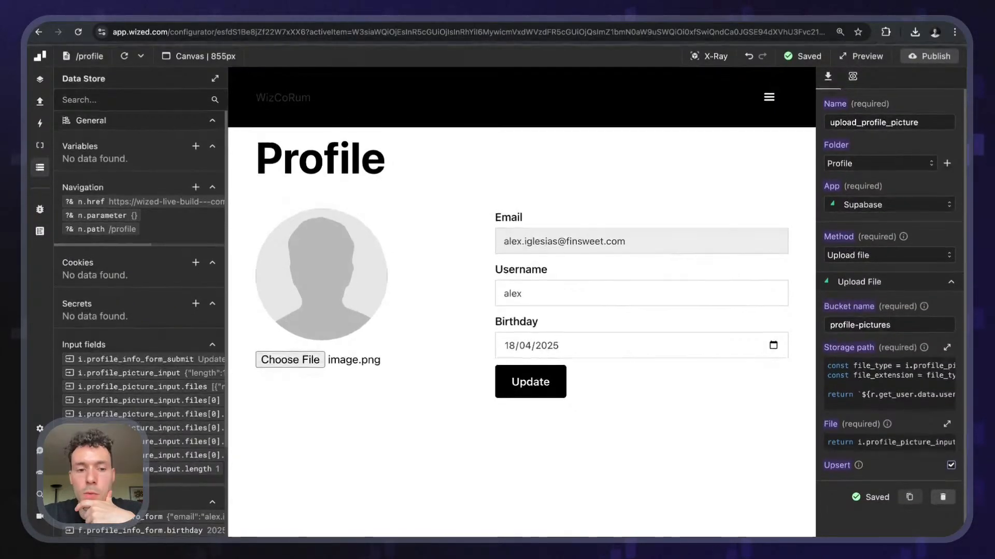
{"action": "scroll", "coordinate": [909, 426], "scroll_direction": "down", "scroll_amount": 1}
{"action": "scroll", "coordinate": [894, 425], "scroll_direction": "up", "scroll_amount": 1}
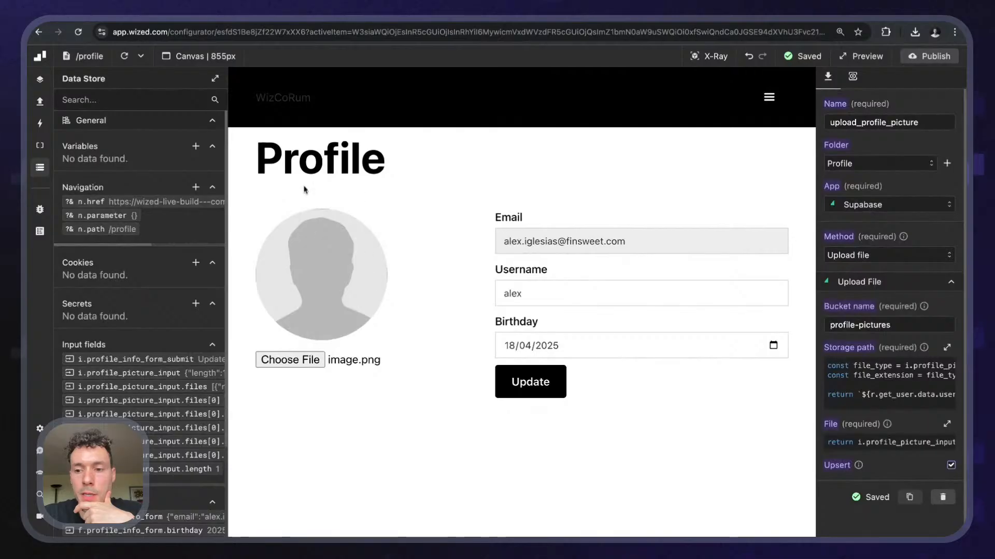
{"action": "left_click", "coordinate": [881, 371]}
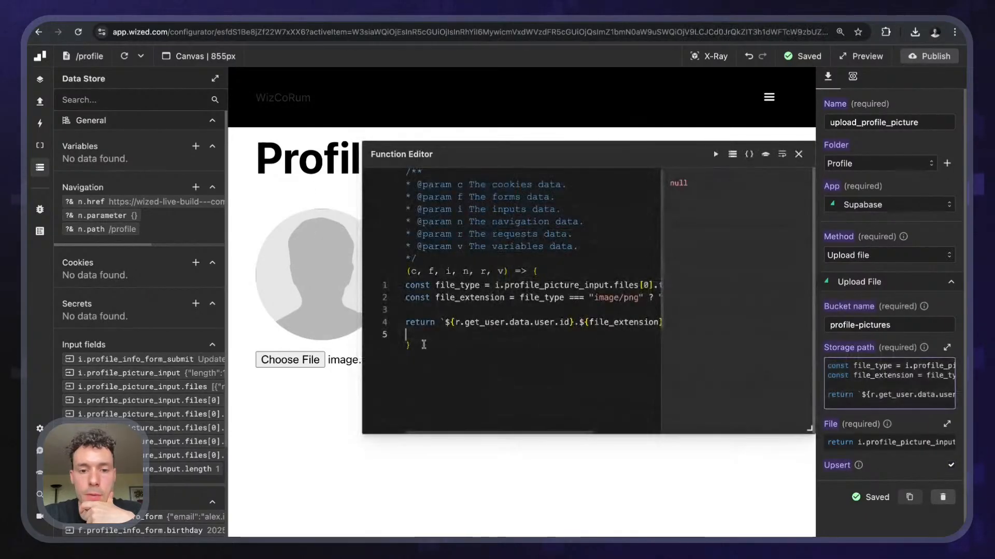
{"action": "key", "text": "BackSpace"}
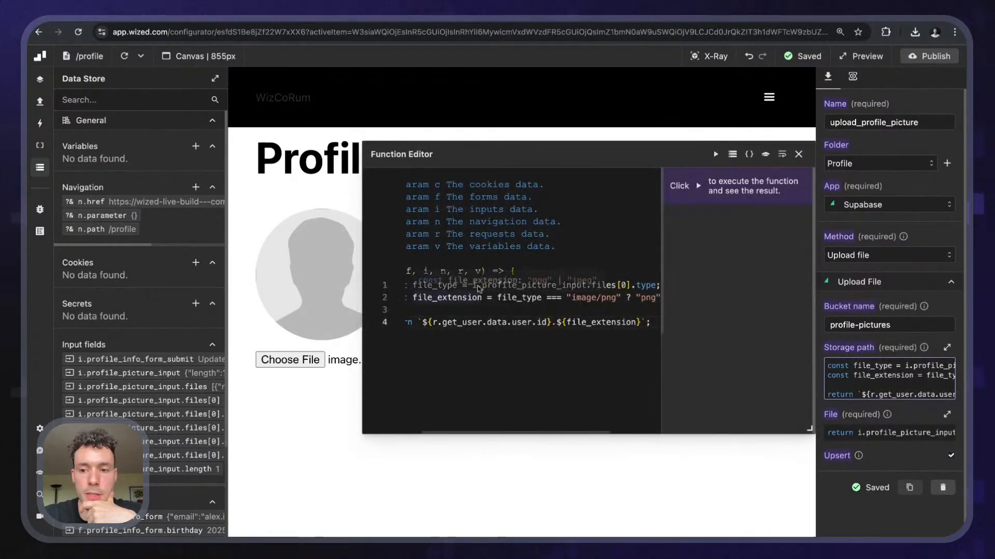
{"action": "left_click", "coordinate": [799, 155]}
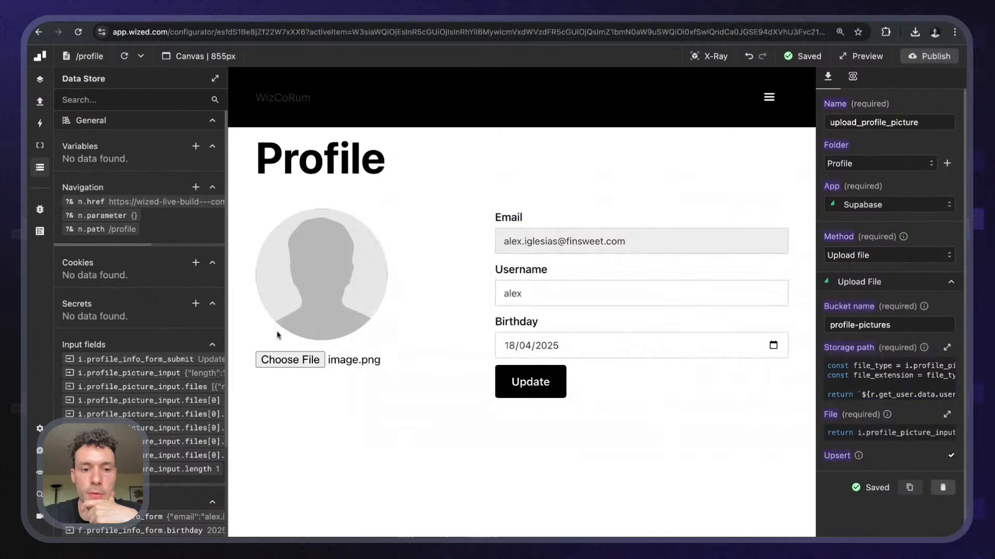
{"action": "left_click", "coordinate": [290, 360]}
{"action": "key", "text": "Escape"}
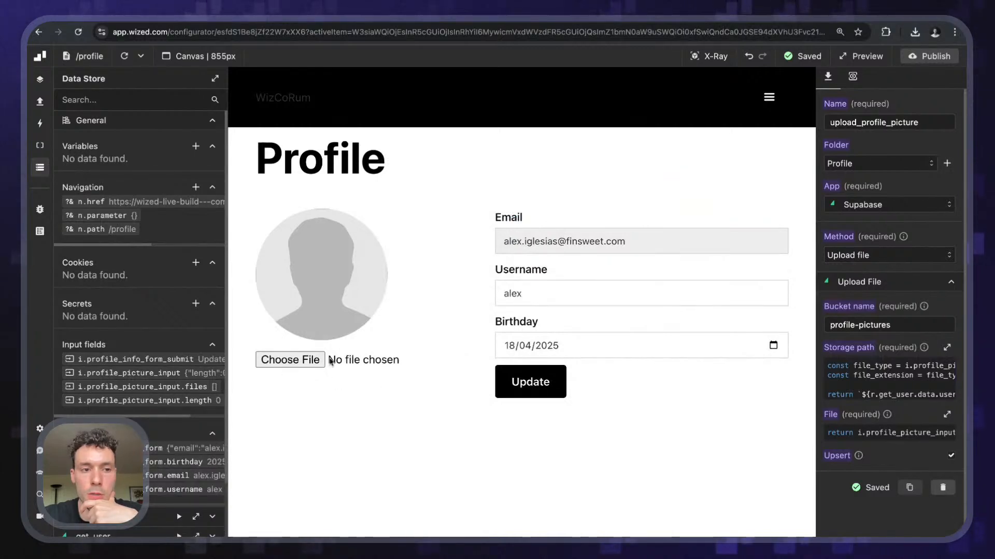
{"action": "left_click", "coordinate": [906, 395]}
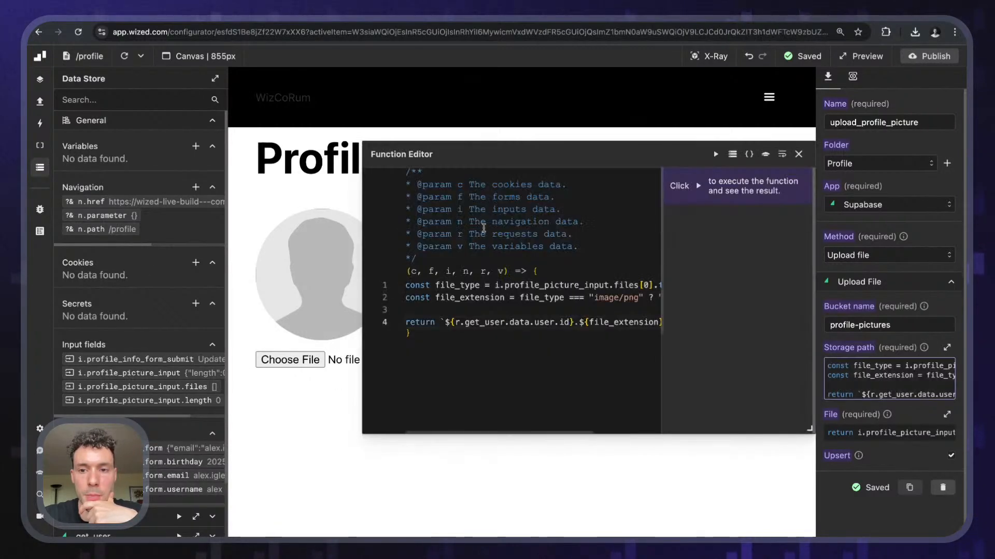
{"action": "left_click", "coordinate": [798, 153]}
{"action": "left_click", "coordinate": [40, 101]}
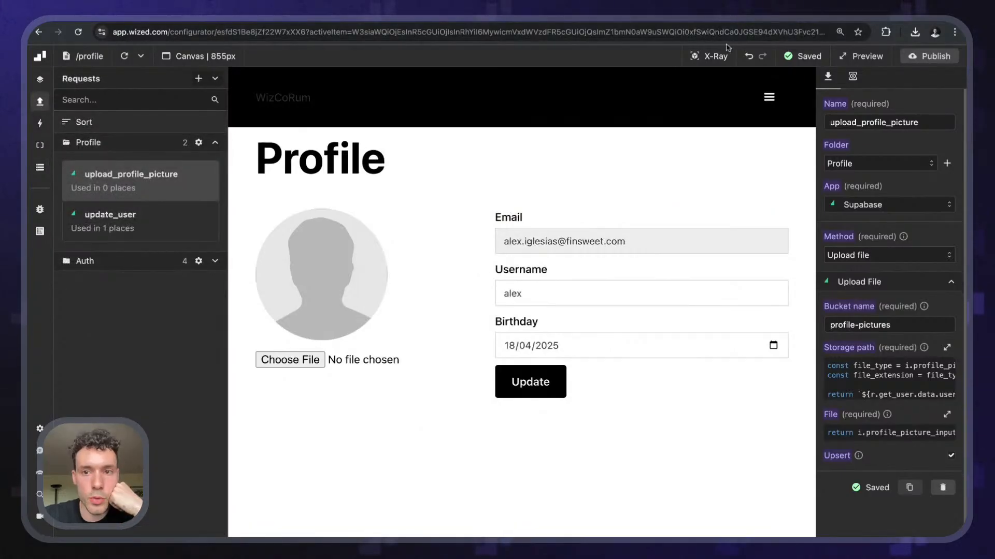
- Add an On change event to profile_picture_input, conditional on i.profile_picture_input.length
{"action": "left_click", "coordinate": [713, 60]}
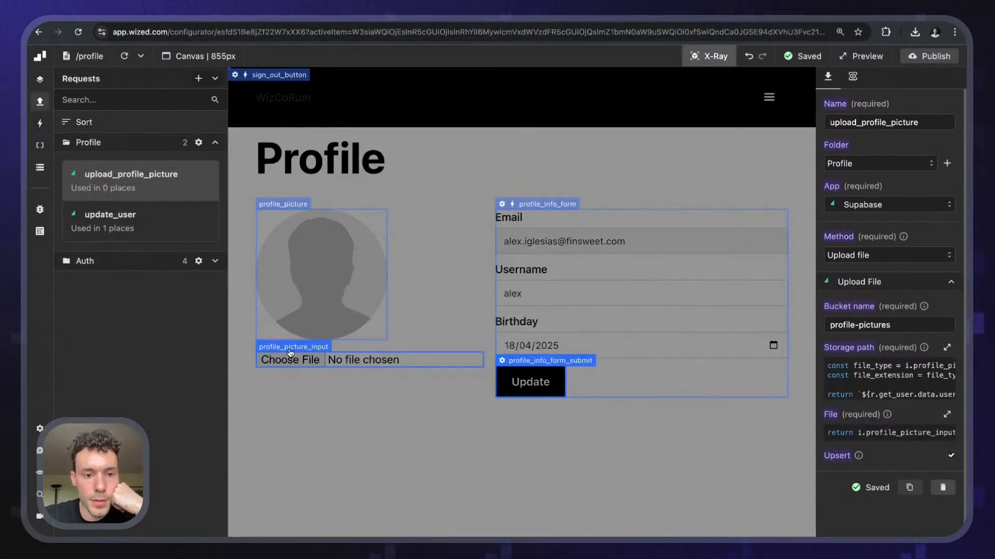
{"action": "left_click", "coordinate": [290, 346]}
{"action": "left_click", "coordinate": [852, 78]}
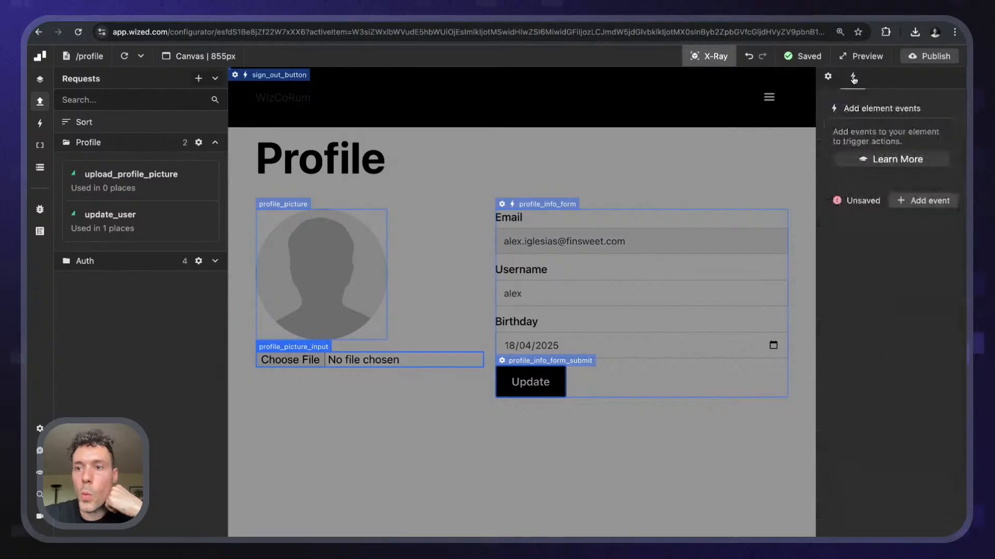
{"action": "left_click", "coordinate": [930, 200]}
{"action": "left_click", "coordinate": [884, 141]}
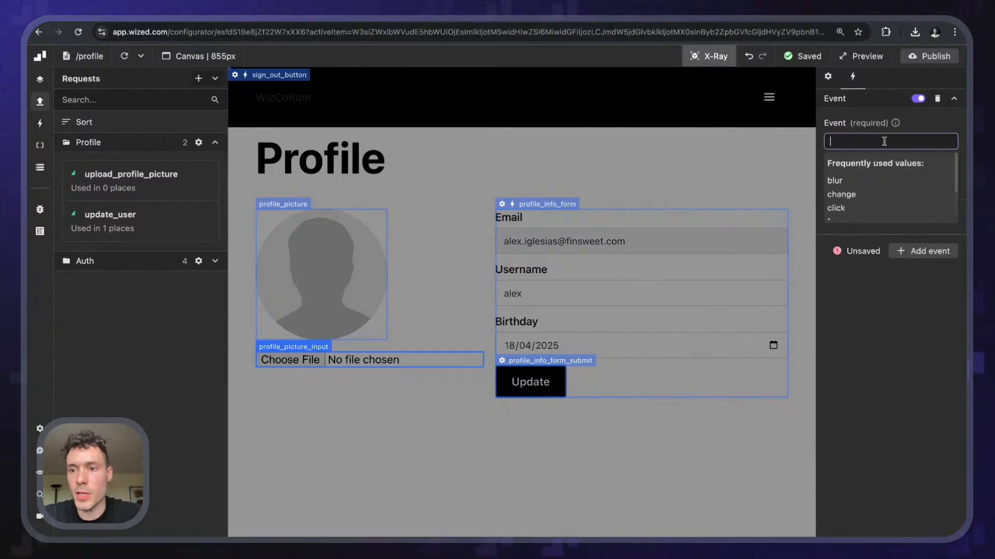
{"action": "left_click", "coordinate": [861, 193]}
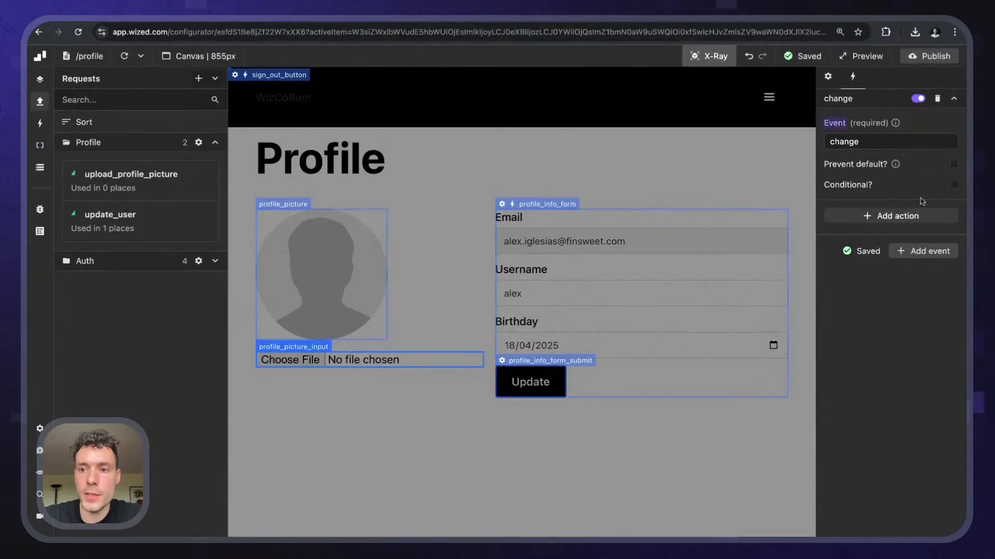
{"action": "left_click", "coordinate": [953, 186]}
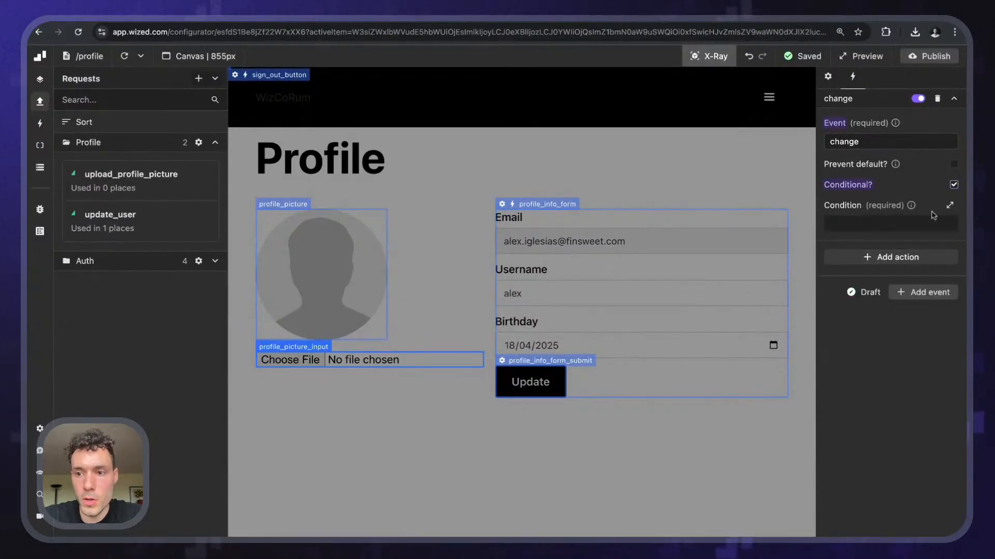
{"action": "left_click", "coordinate": [933, 223]}
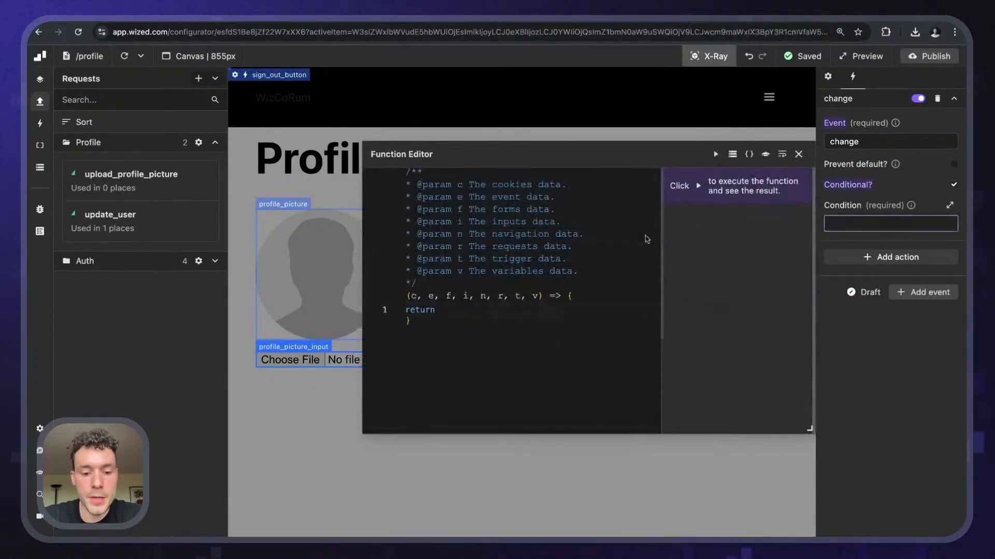
{"action": "type", "text": "i."}
{"action": "key", "text": "Down"}
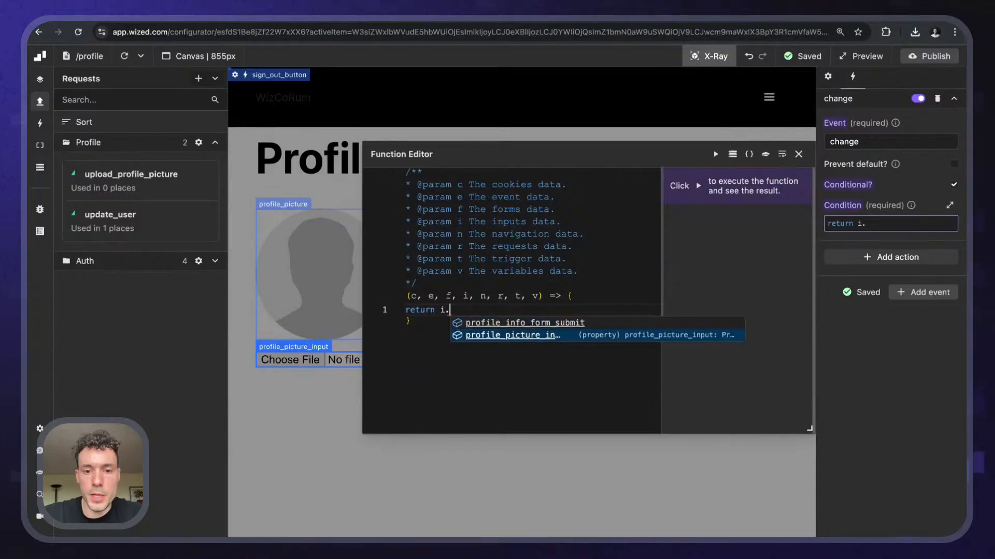
{"action": "key", "text": "Return"}
{"action": "type", "text": ".l"}
{"action": "key", "text": "Return"}
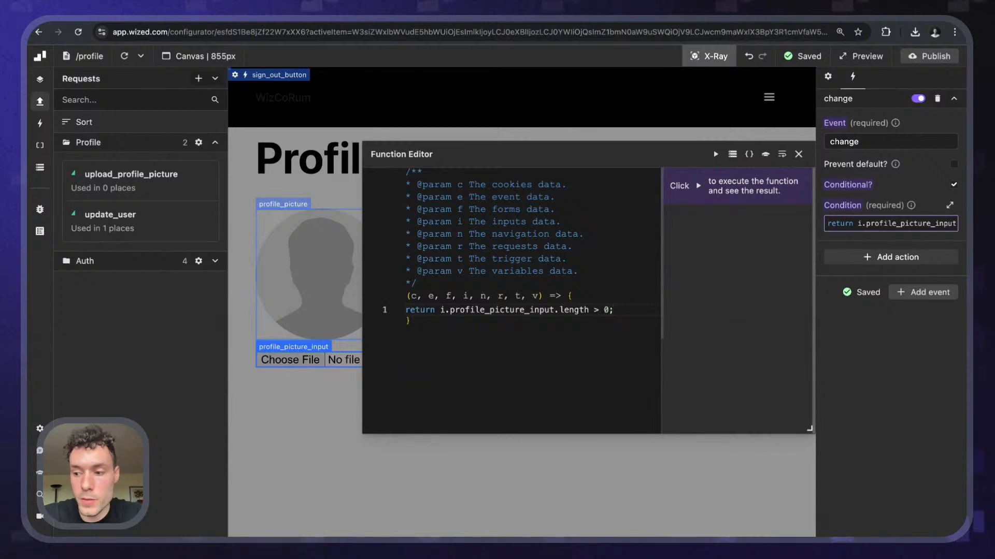
{"action": "left_click", "coordinate": [798, 155]}
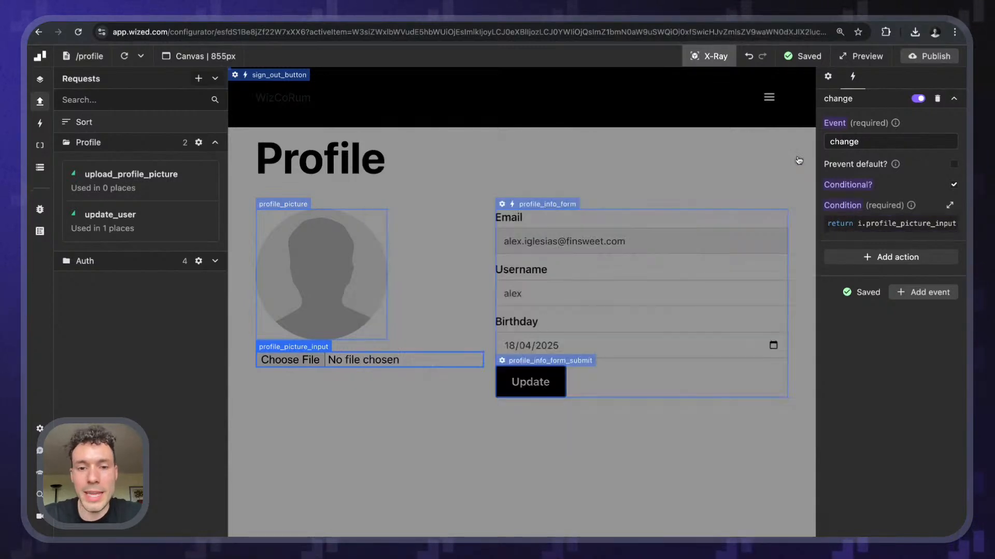
- Give the event a Perform request action for upload_profile_picture, then turn off X-Ray outlines
{"action": "left_click", "coordinate": [876, 259]}
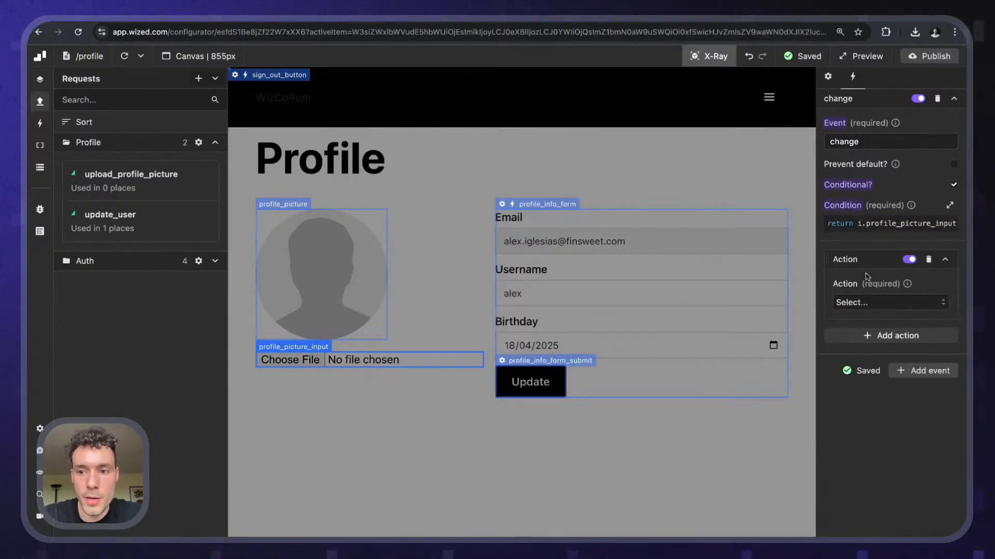
{"action": "left_click", "coordinate": [867, 306]}
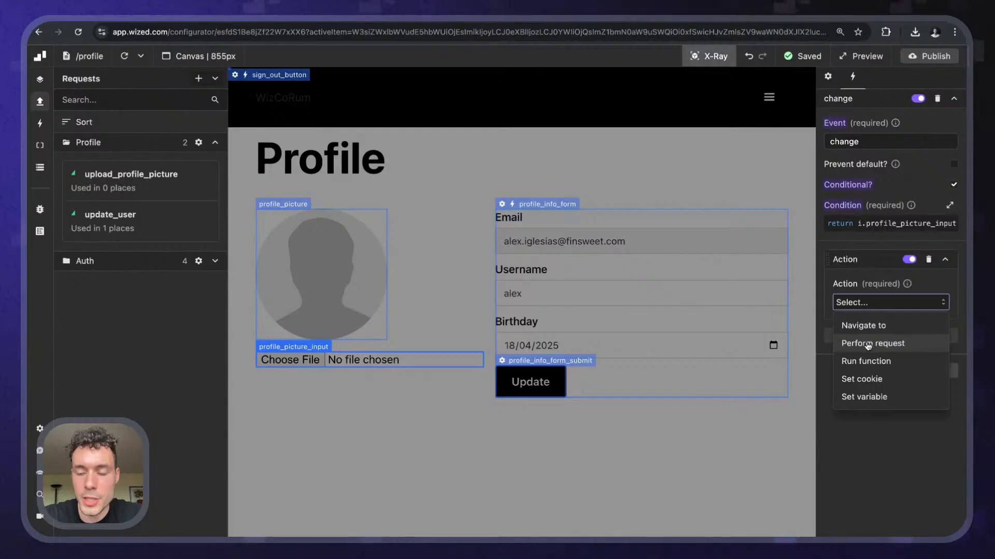
{"action": "left_click", "coordinate": [868, 344]}
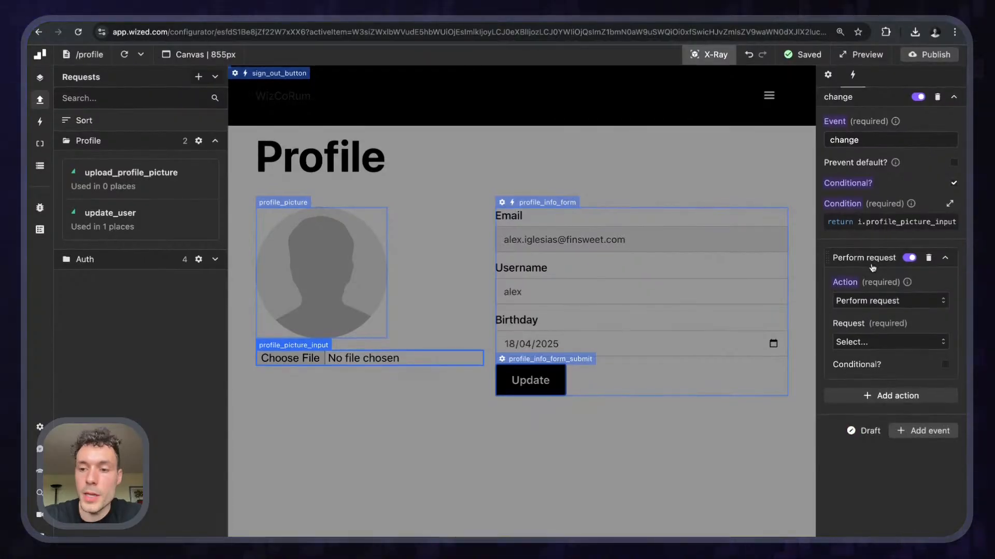
{"action": "left_click", "coordinate": [888, 344]}
{"action": "scroll", "coordinate": [879, 415], "scroll_direction": "down", "scroll_amount": 1}
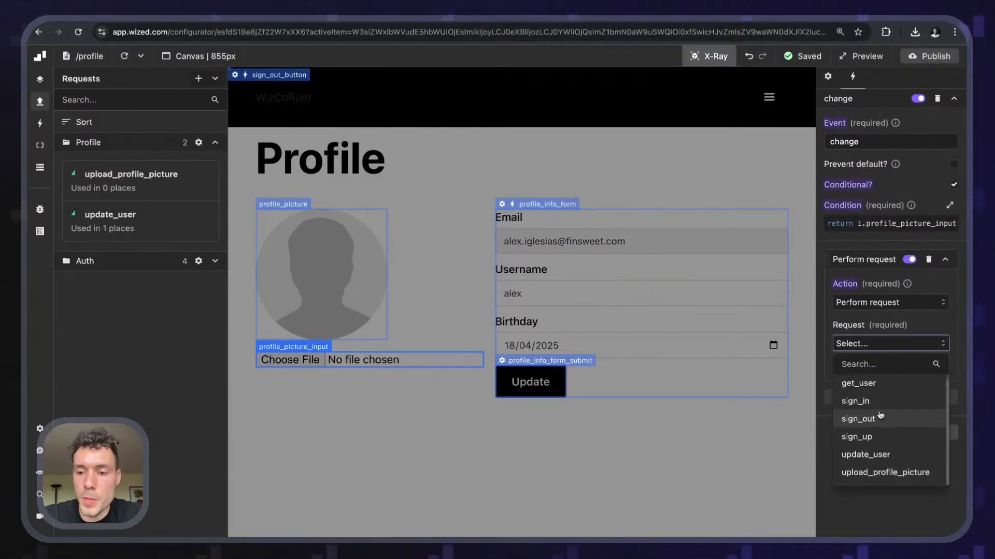
{"action": "left_click", "coordinate": [885, 472]}
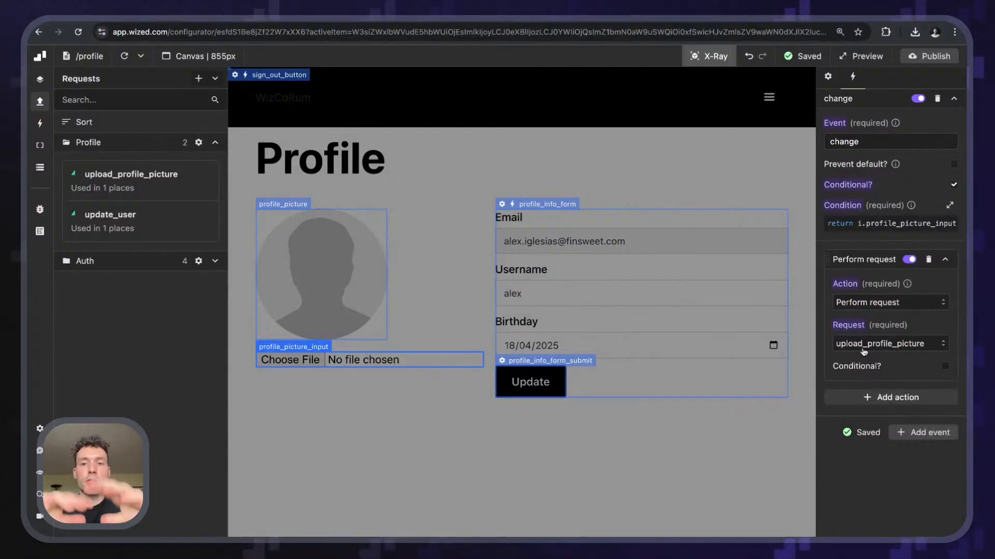
{"action": "left_click", "coordinate": [723, 61]}
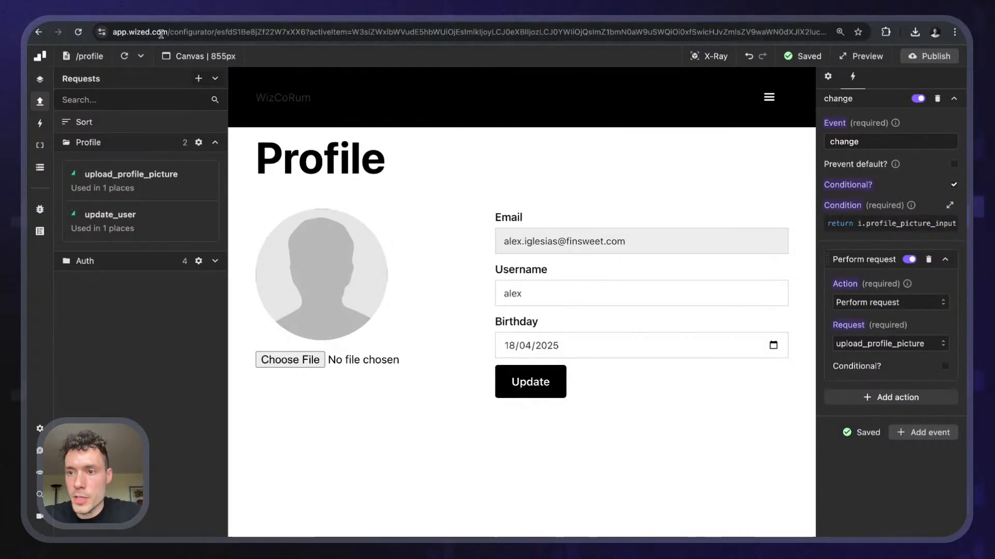
- Reload the canvas and upload image.png while watching the upload_profile_picture response in Data Store
{"action": "left_click", "coordinate": [125, 56]}
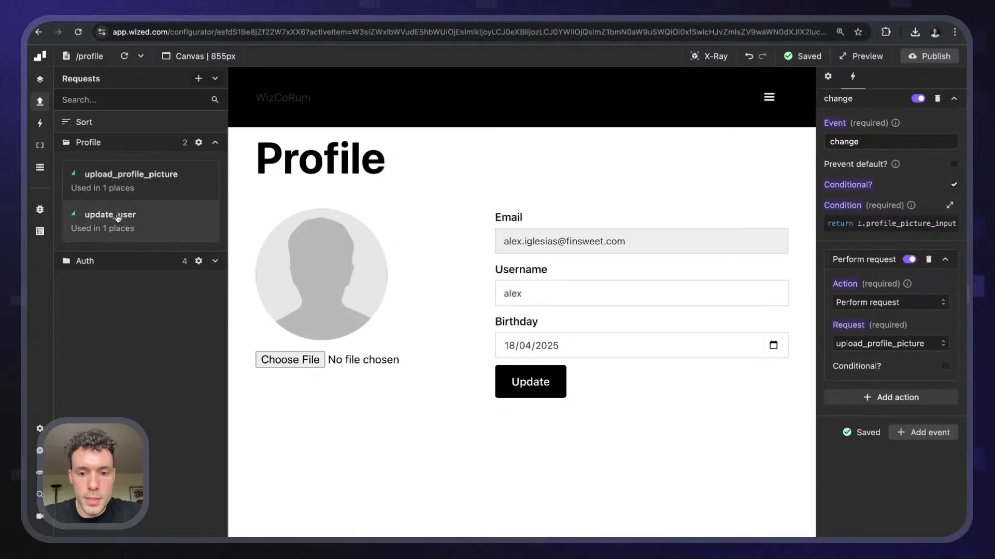
{"action": "left_click", "coordinate": [40, 167]}
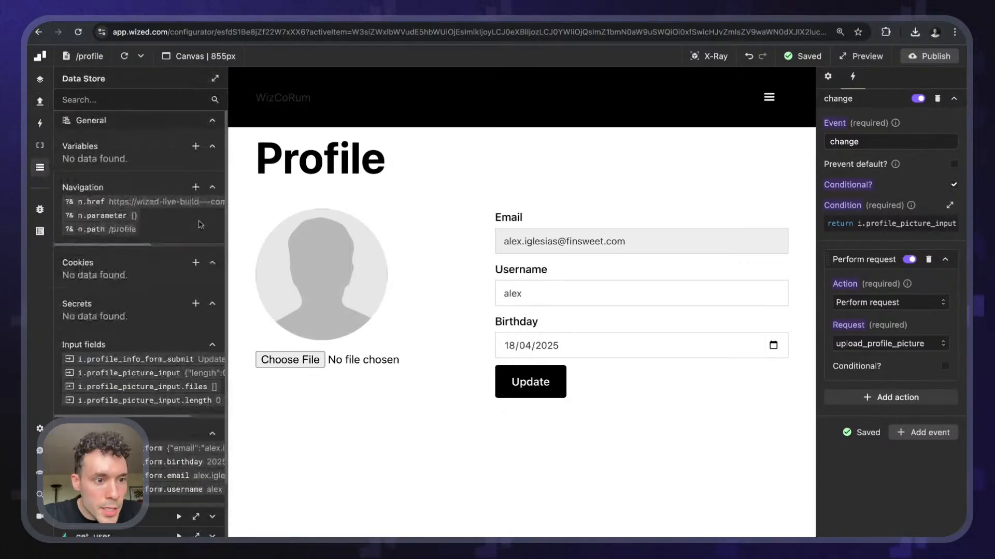
{"action": "scroll", "coordinate": [124, 364], "scroll_direction": "down", "scroll_amount": 5}
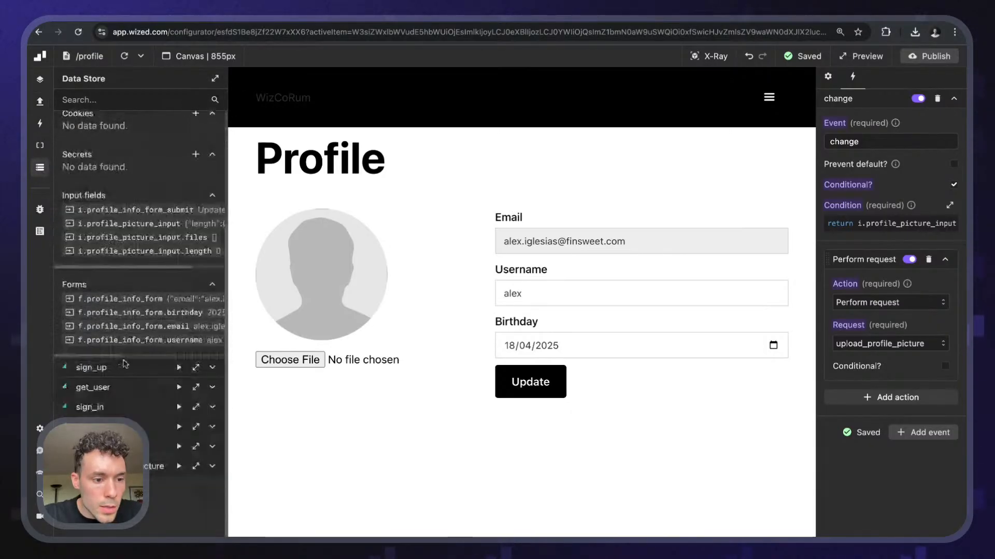
{"action": "left_click", "coordinate": [196, 467]}
{"action": "left_click_drag", "start_coordinate": [270, 108], "coordinate": [861, 154]}
{"action": "left_click", "coordinate": [302, 361]}
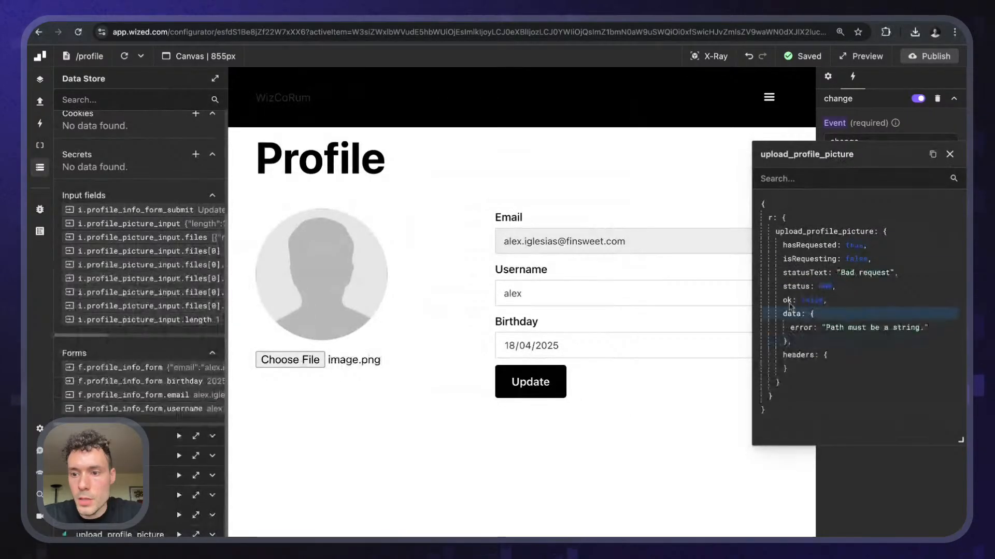
{"action": "left_click_drag", "start_coordinate": [829, 154], "coordinate": [547, 154]}
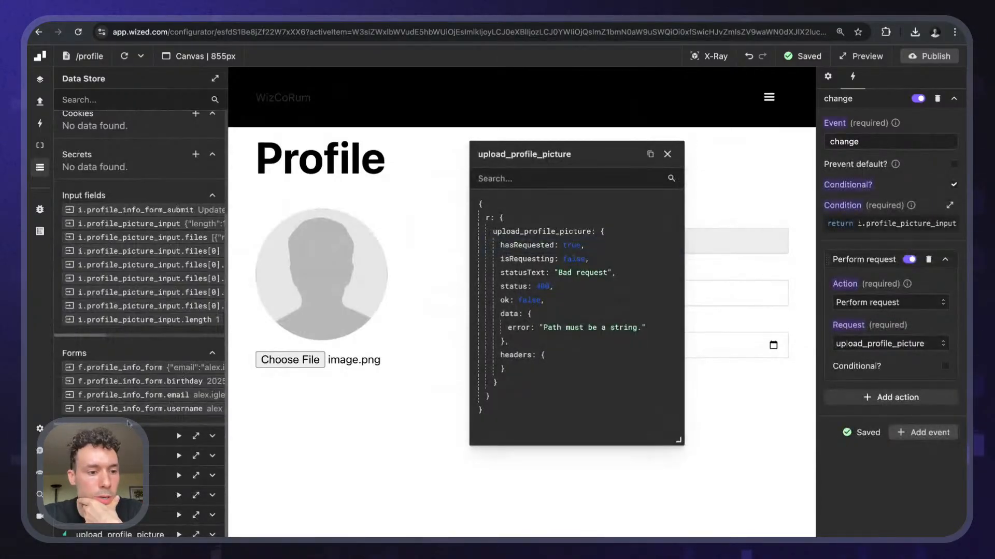
{"action": "left_click", "coordinate": [212, 534]}
{"action": "scroll", "coordinate": [144, 514], "scroll_direction": "down", "scroll_amount": 1}
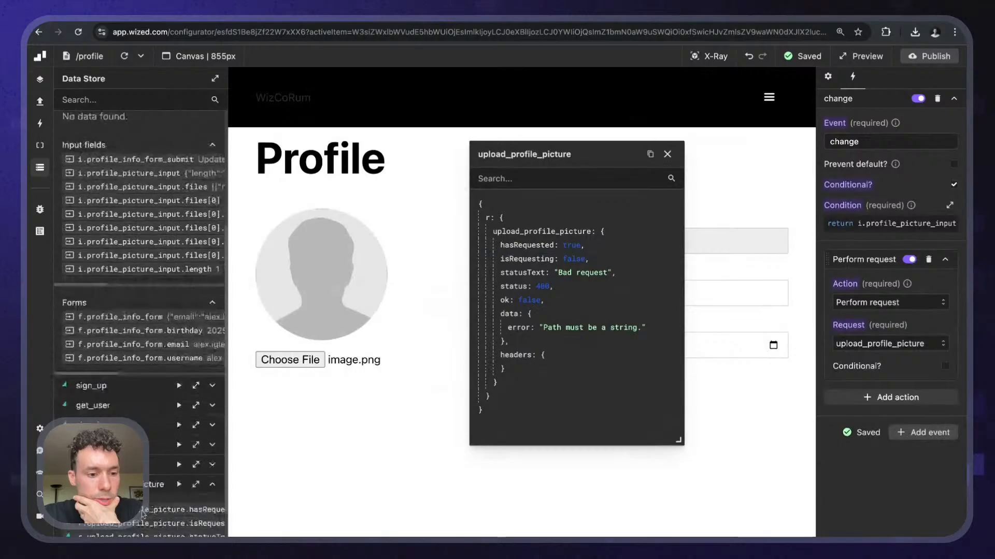
{"action": "scroll", "coordinate": [144, 514], "scroll_direction": "down", "scroll_amount": 3}
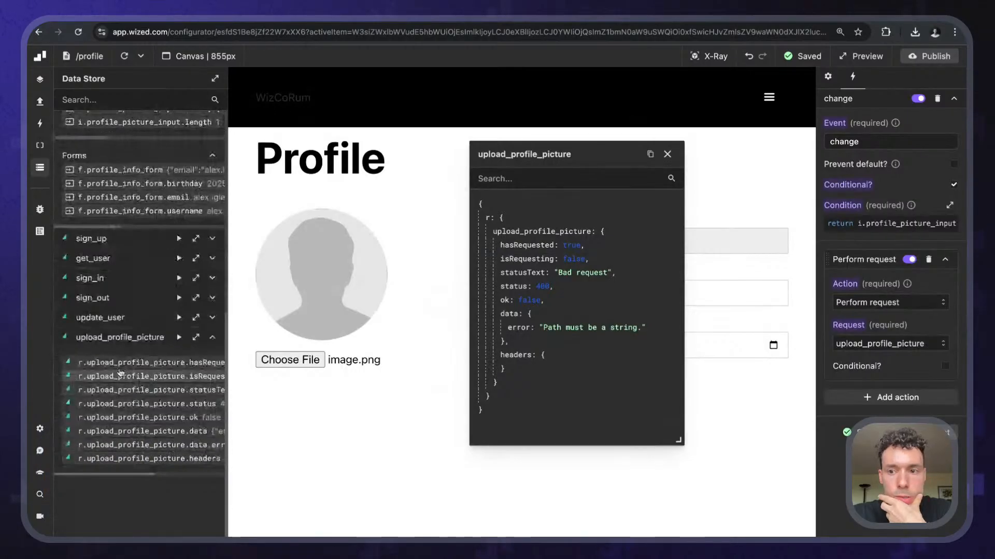
- Review the Storage path code behind the 400 error, then publish to the webflow.io domain
{"action": "left_click", "coordinate": [120, 371]}
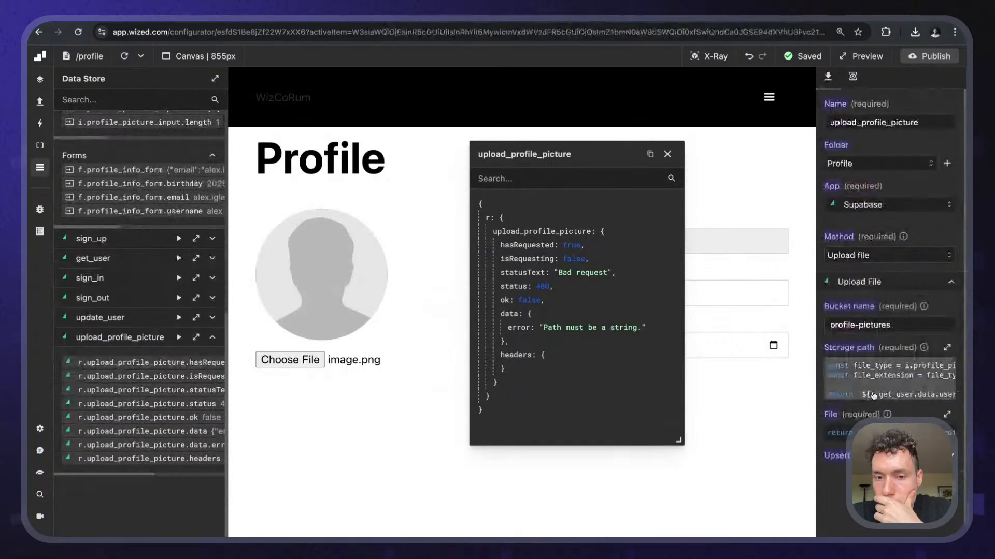
{"action": "left_click", "coordinate": [873, 395]}
{"action": "left_click", "coordinate": [510, 355]}
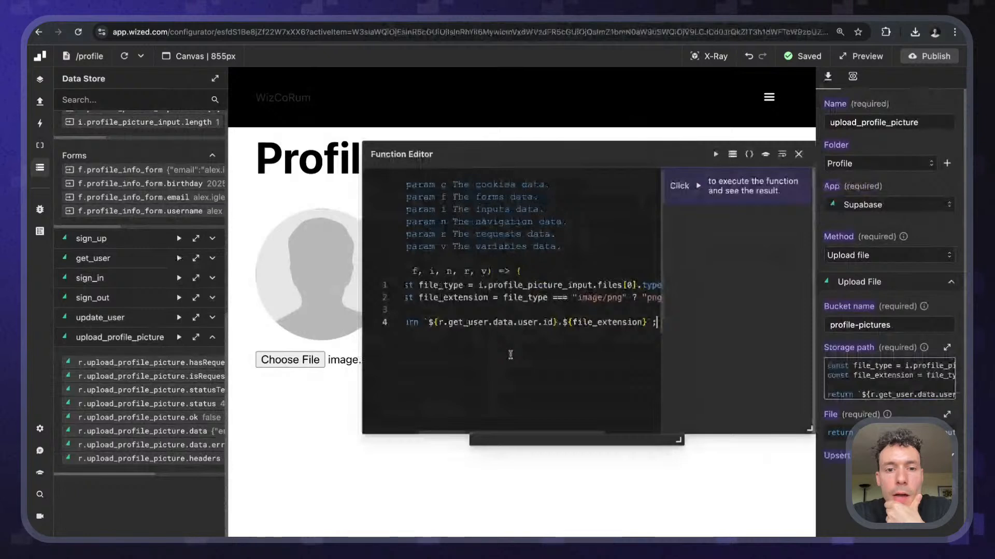
{"action": "scroll", "coordinate": [510, 355], "scroll_direction": "right", "scroll_amount": 1}
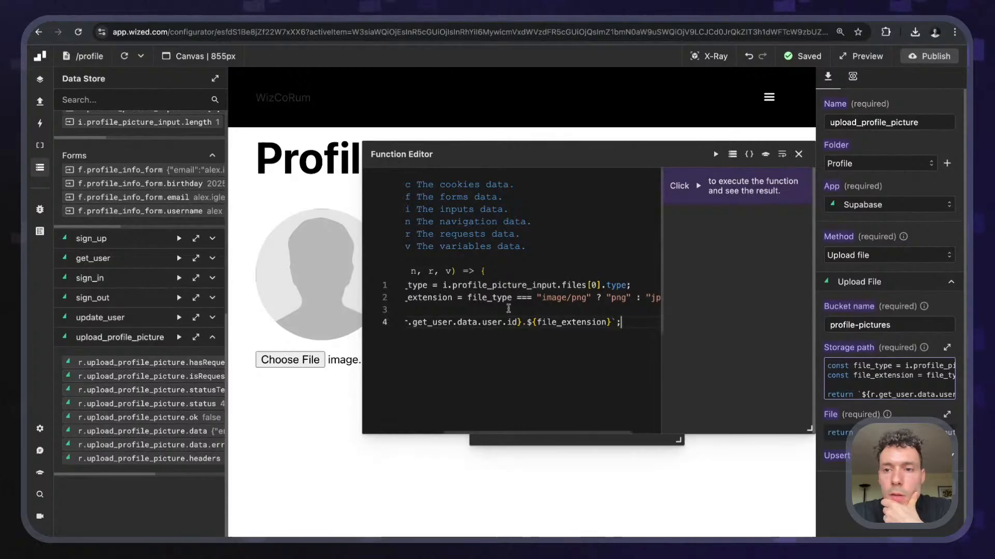
{"action": "left_click", "coordinate": [799, 155]}
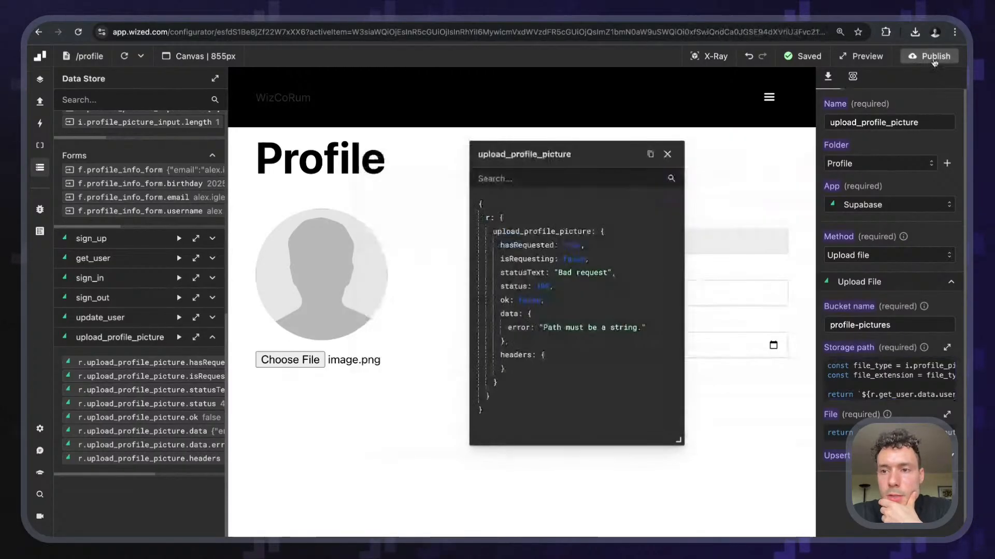
{"action": "left_click", "coordinate": [929, 56]}
{"action": "left_click", "coordinate": [917, 239]}
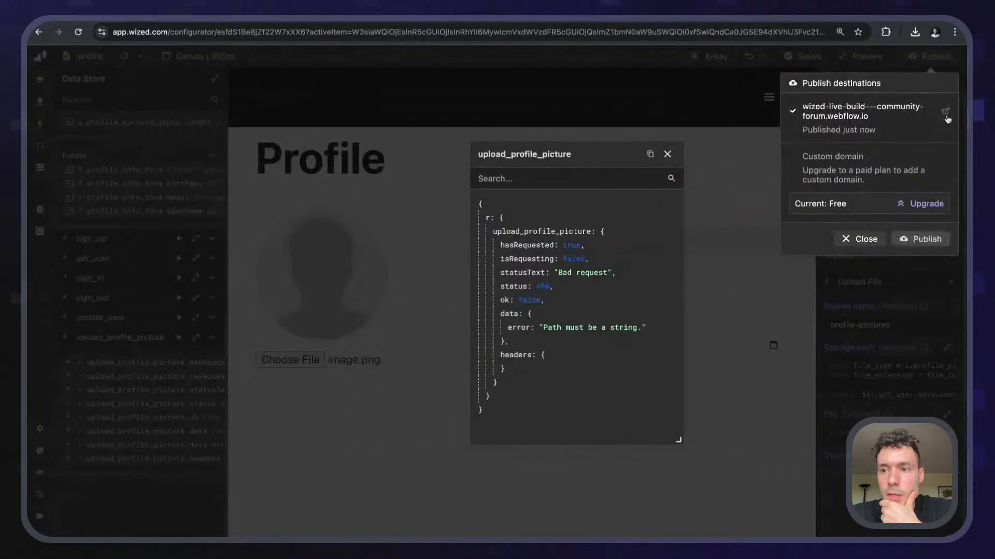
- Open the published site in a new tab with DevTools on the Console, zoomed in
{"action": "left_click", "coordinate": [946, 112]}
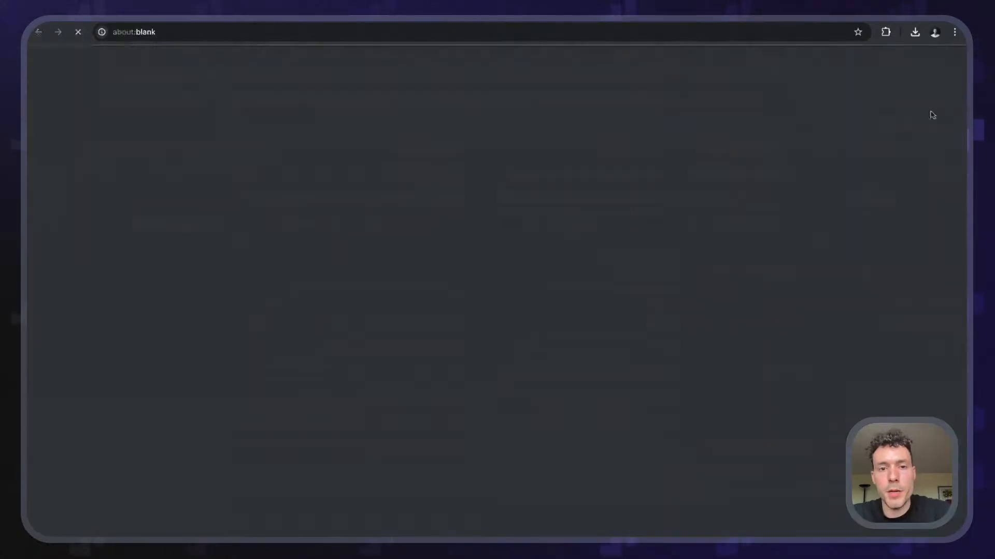
{"action": "key", "text": "super+alt+i"}
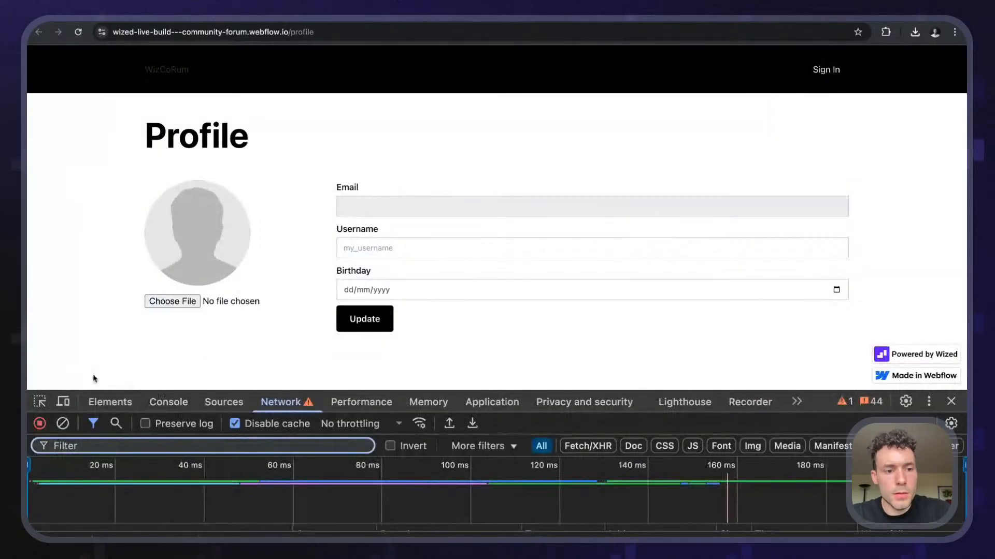
{"action": "left_click", "coordinate": [169, 403]}
{"action": "key", "text": "super+plus"}
{"action": "key", "text": "super+plus"}
{"action": "key", "text": "super+plus"}
{"action": "key", "text": "super+plus"}
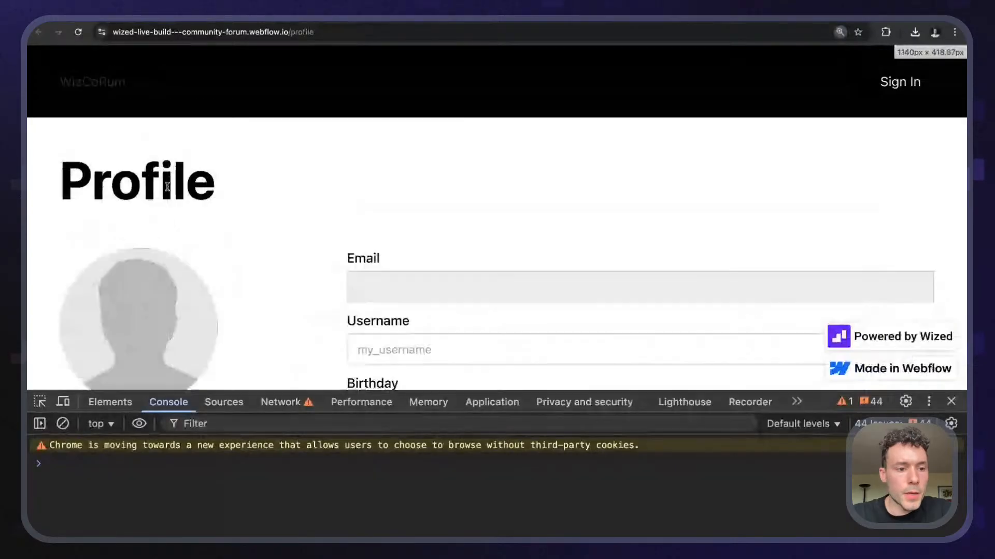
{"action": "scroll", "coordinate": [139, 282], "scroll_direction": "up", "scroll_amount": 5}
{"action": "scroll", "coordinate": [174, 228], "scroll_direction": "down", "scroll_amount": 2}
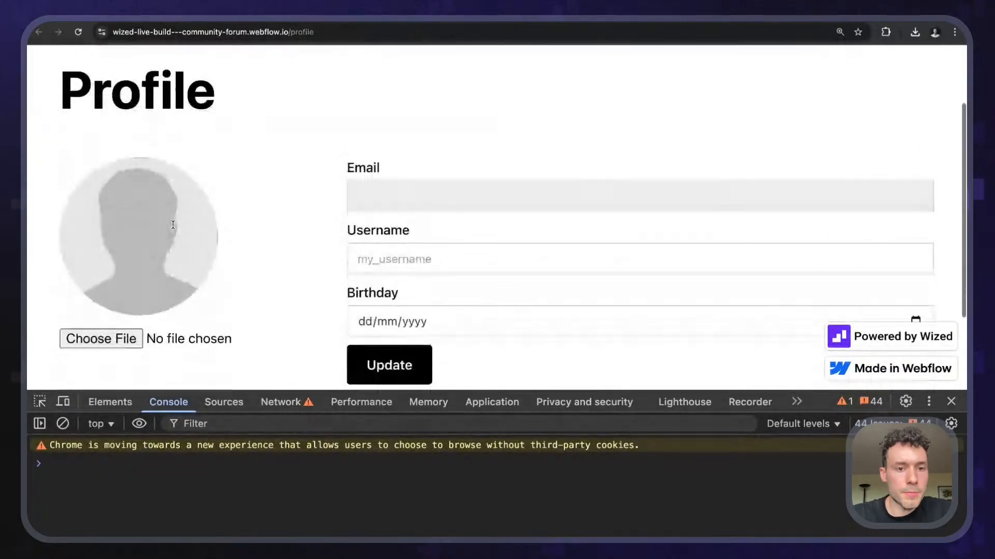
{"action": "scroll", "coordinate": [174, 229], "scroll_direction": "up", "scroll_amount": 2}
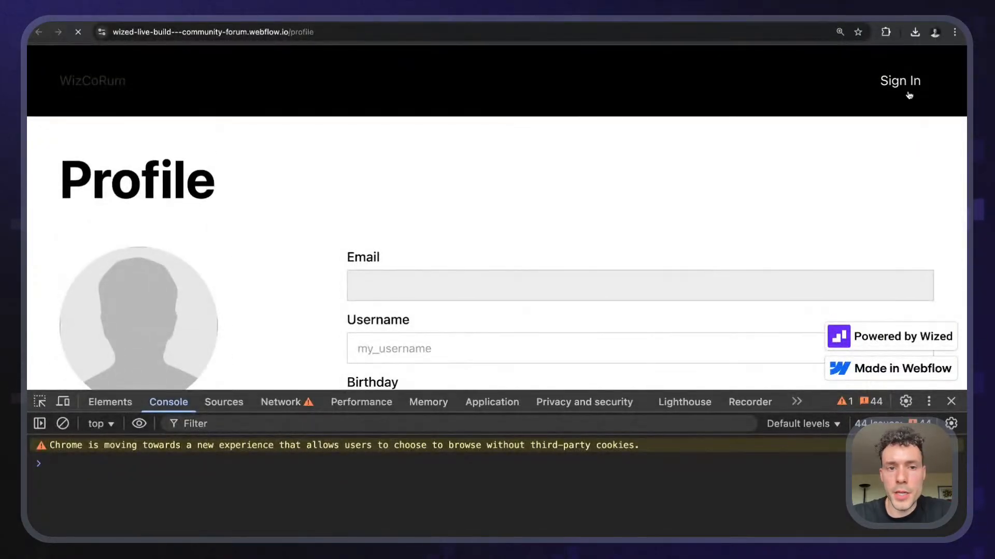
- Sign in with the account's e-mail address and password, dismissing the save-login popup
{"action": "left_click", "coordinate": [897, 85]}
{"action": "scroll", "coordinate": [260, 213], "scroll_direction": "down", "scroll_amount": 3}
{"action": "left_click", "coordinate": [207, 207]}
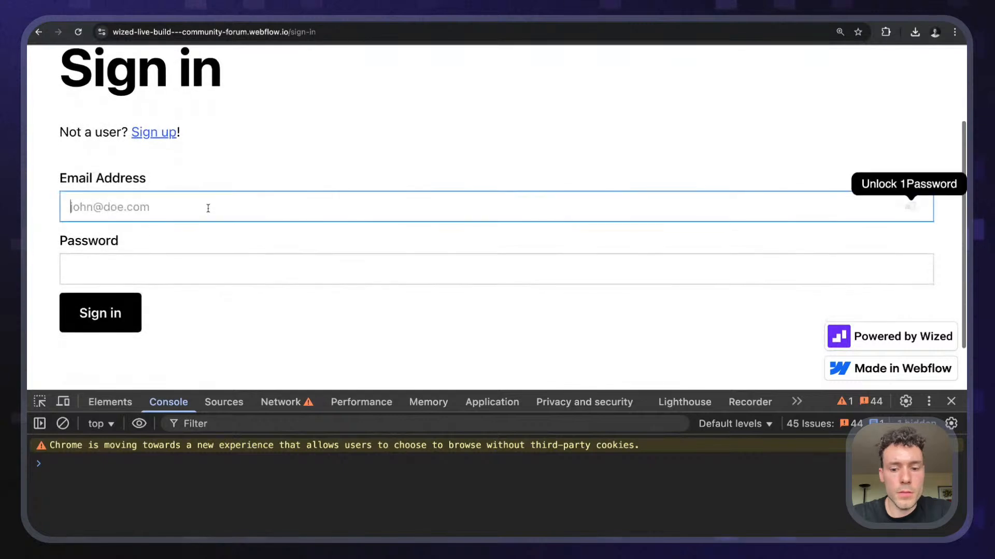
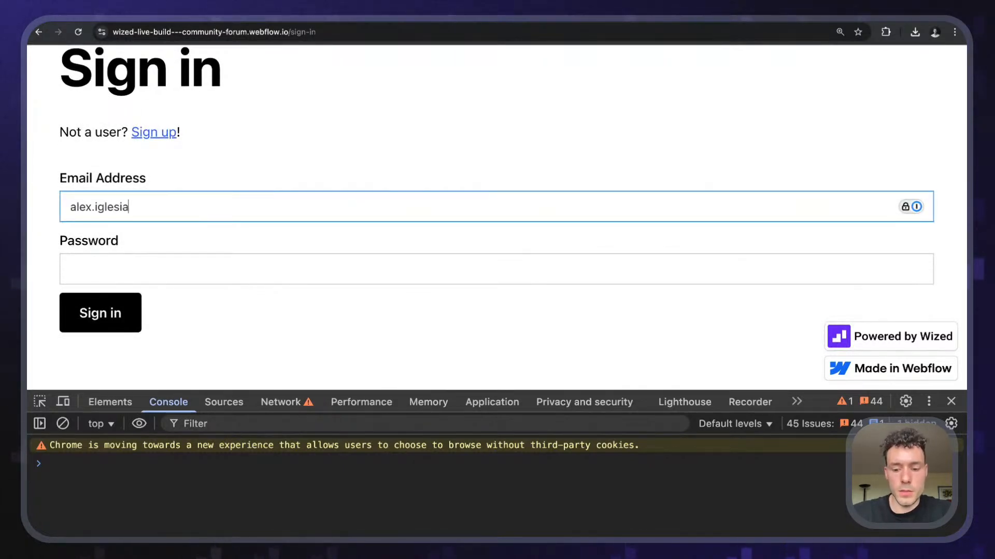
{"action": "key", "text": "Tab"}
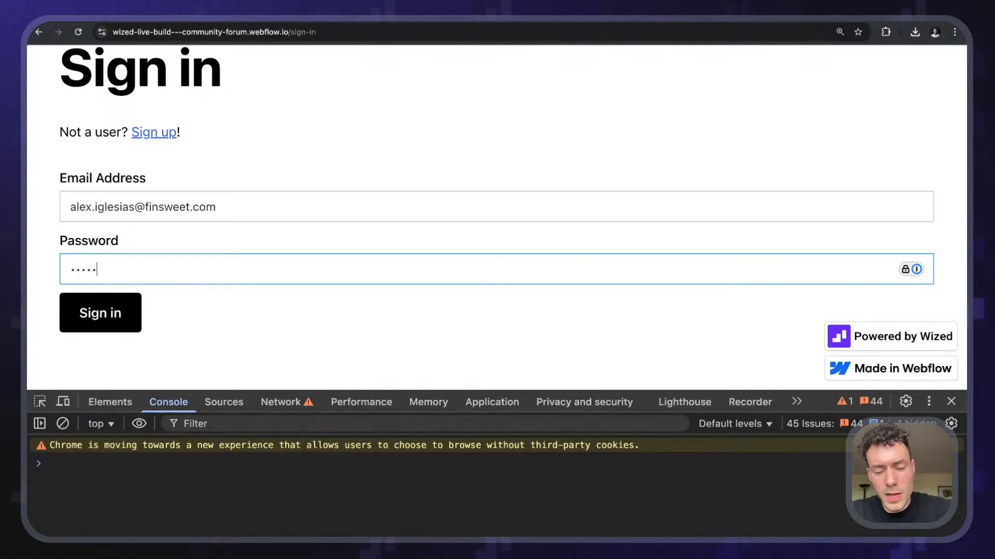
{"action": "key", "text": "Return"}
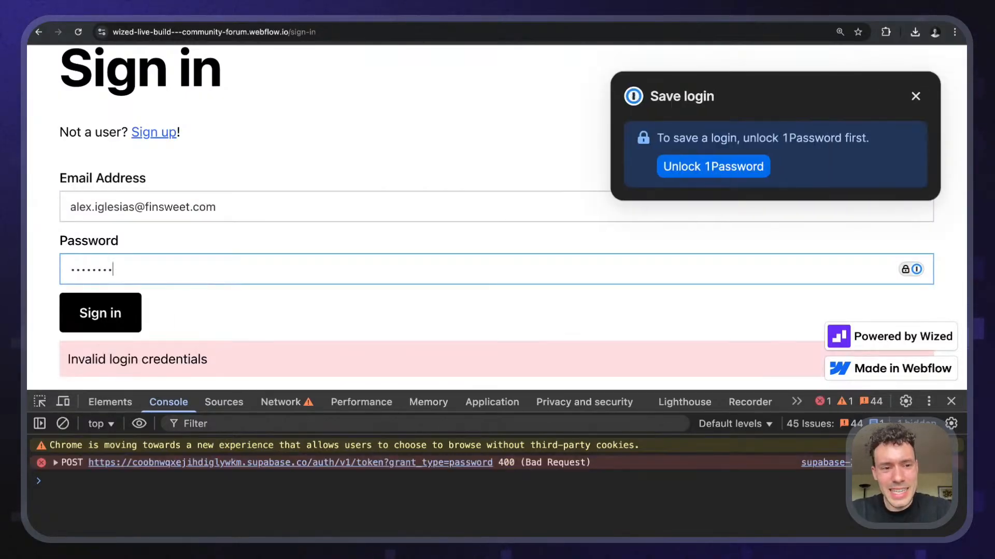
{"action": "key", "text": "Return"}
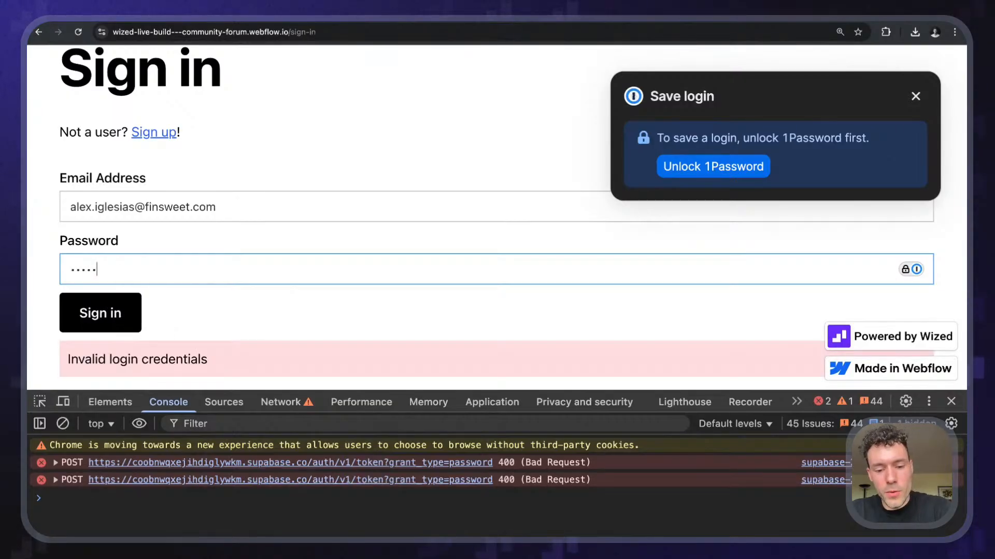
{"action": "type", "text": "••"}
{"action": "key", "text": "Return"}
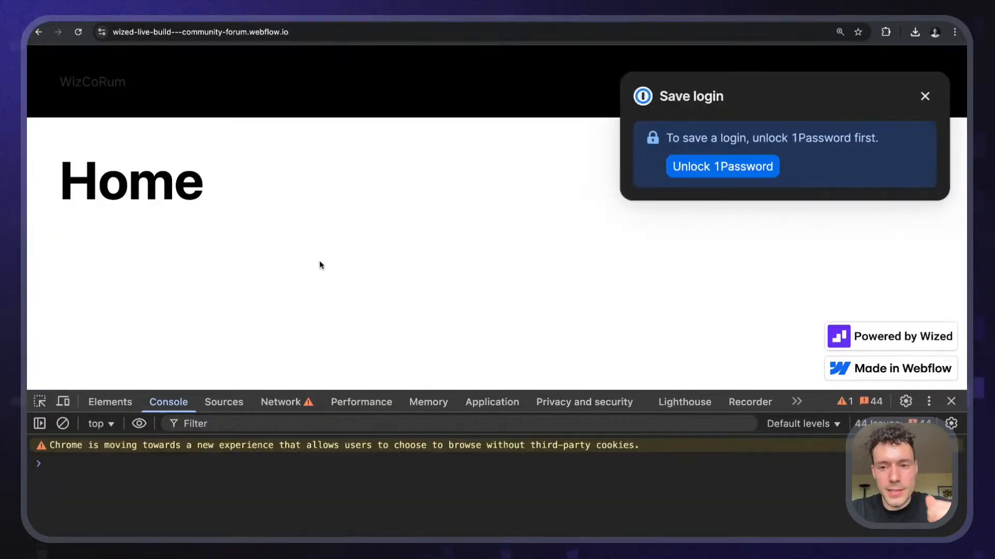
{"action": "left_click", "coordinate": [924, 96]}
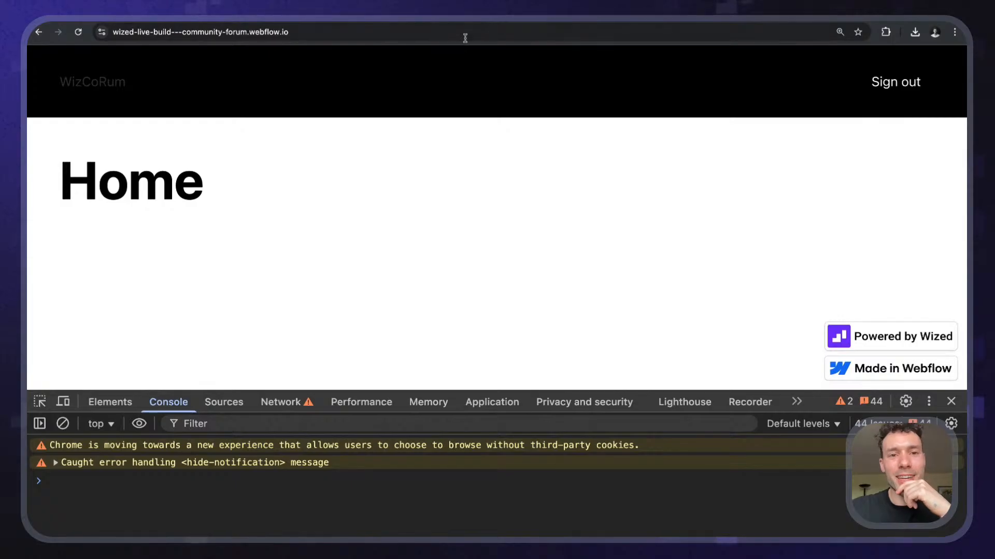
- Load the /profile page showing the account's email, username and birthday
{"action": "left_click", "coordinate": [465, 37]}
{"action": "type", "text": "profile"}
{"action": "key", "text": "Return"}
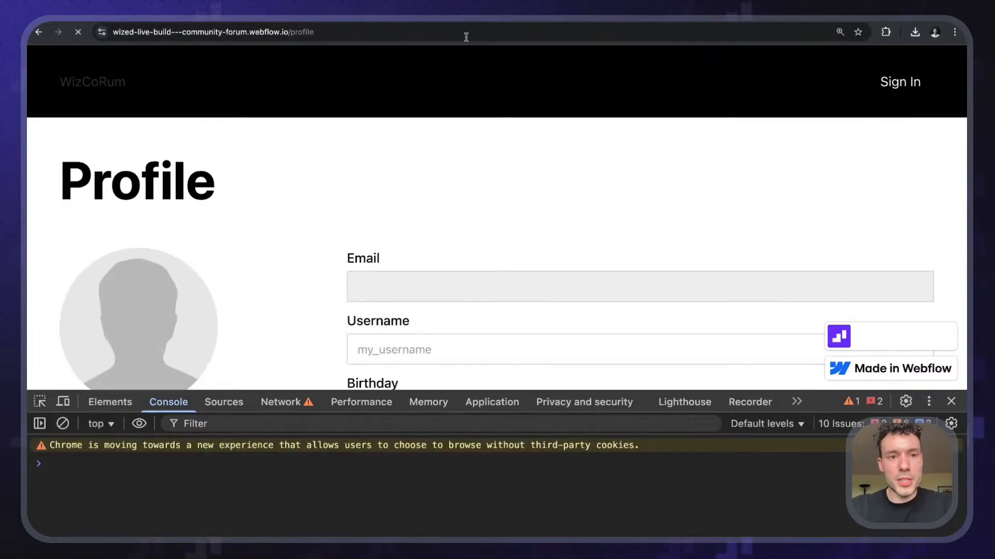
{"action": "scroll", "coordinate": [440, 185], "scroll_direction": "down", "scroll_amount": 4}
{"action": "scroll", "coordinate": [440, 185], "scroll_direction": "up", "scroll_amount": 1}
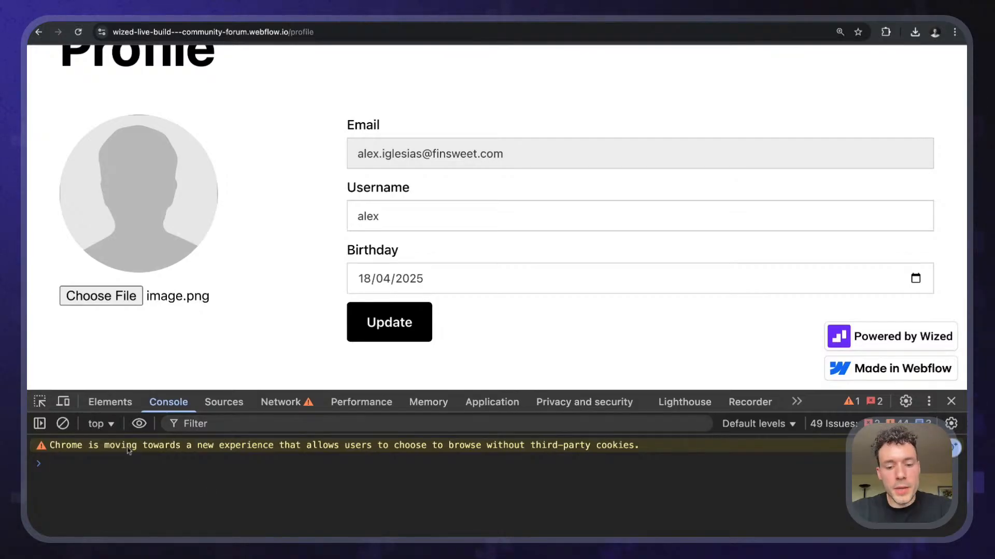
- Log Wized.data in the Console and expand [[Target]] > i > profile_picture_input to reveal image.png
{"action": "type", "text": "Wized.data"}
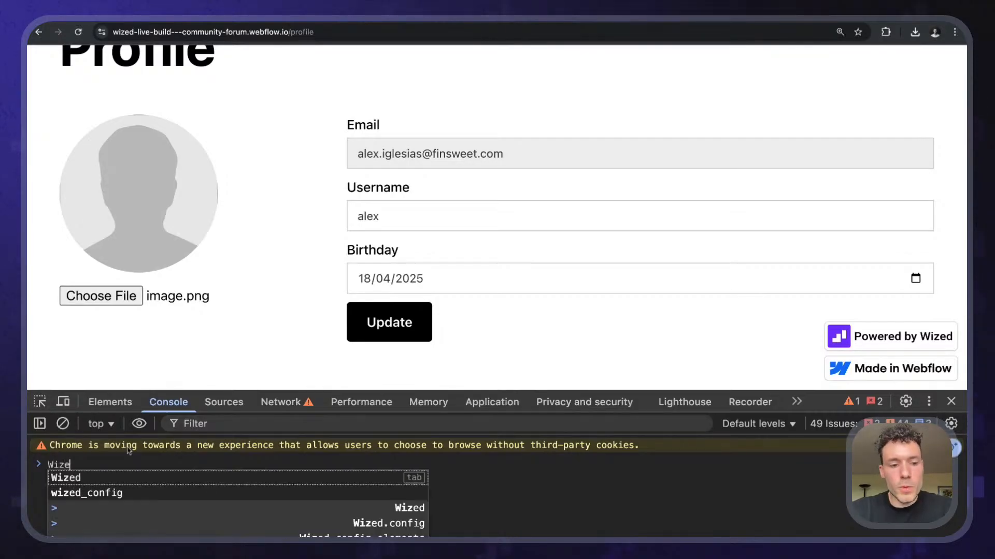
{"action": "key", "text": "Return"}
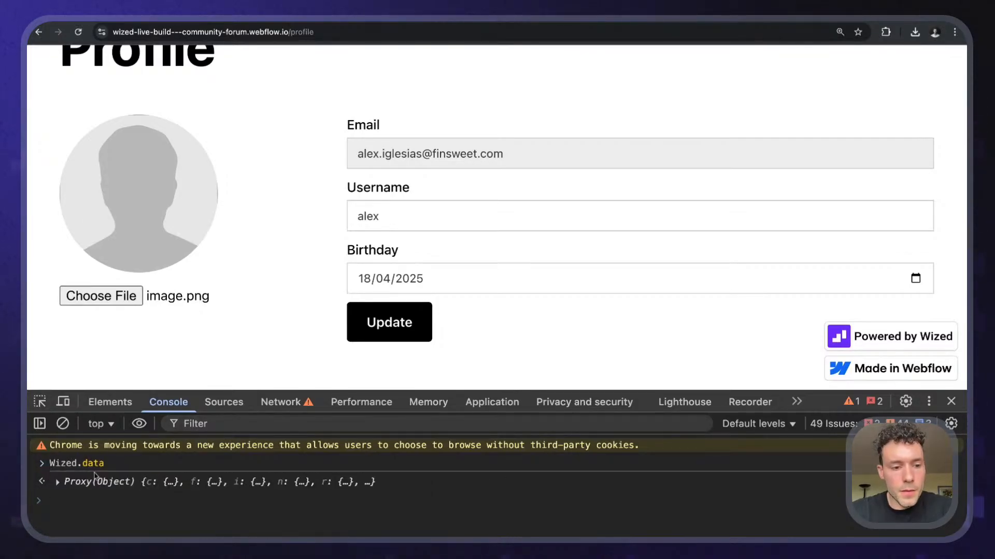
{"action": "left_click", "coordinate": [58, 481]}
{"action": "left_click_drag", "start_coordinate": [627, 389], "coordinate": [627, 228]}
{"action": "left_click", "coordinate": [67, 345]}
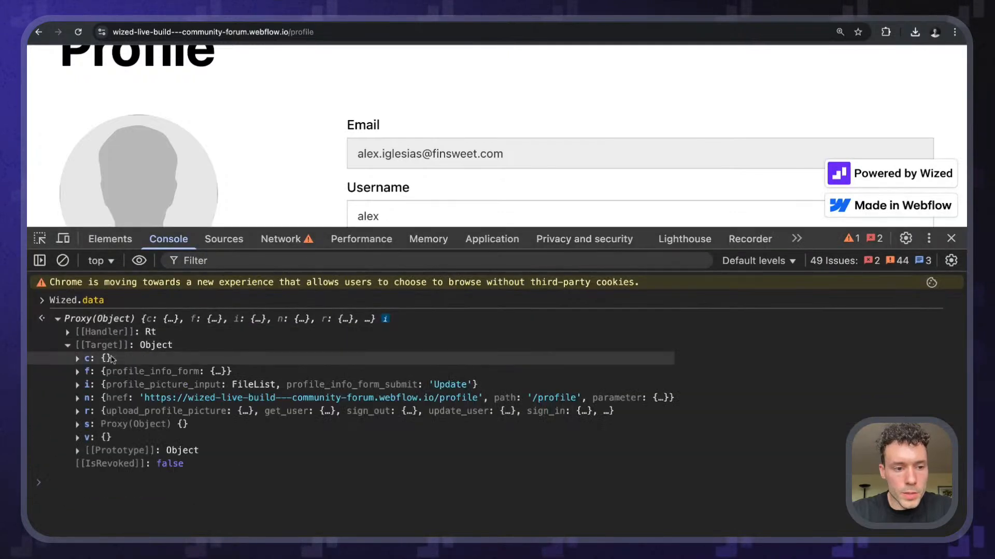
{"action": "left_click", "coordinate": [90, 386]}
{"action": "left_click", "coordinate": [96, 413]}
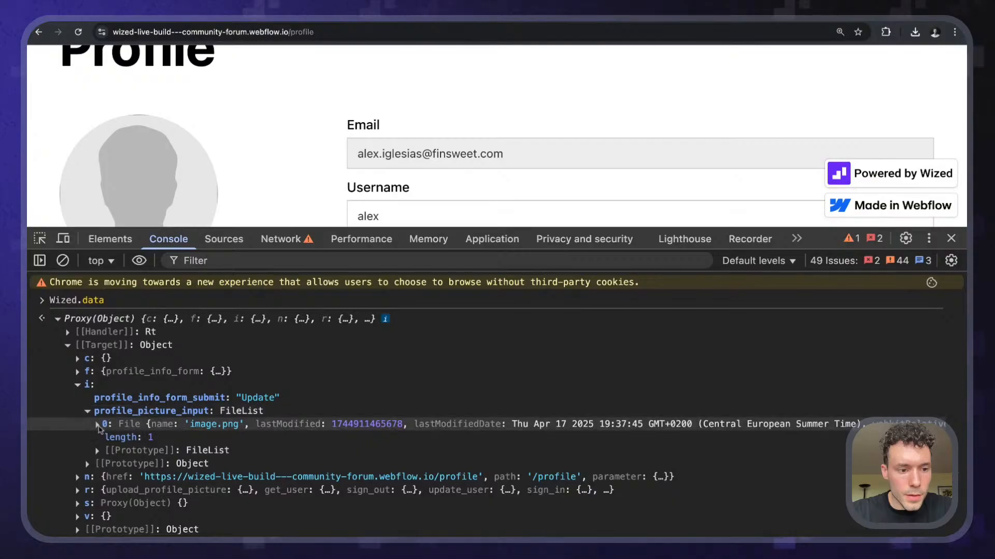
{"action": "left_click", "coordinate": [97, 424]}
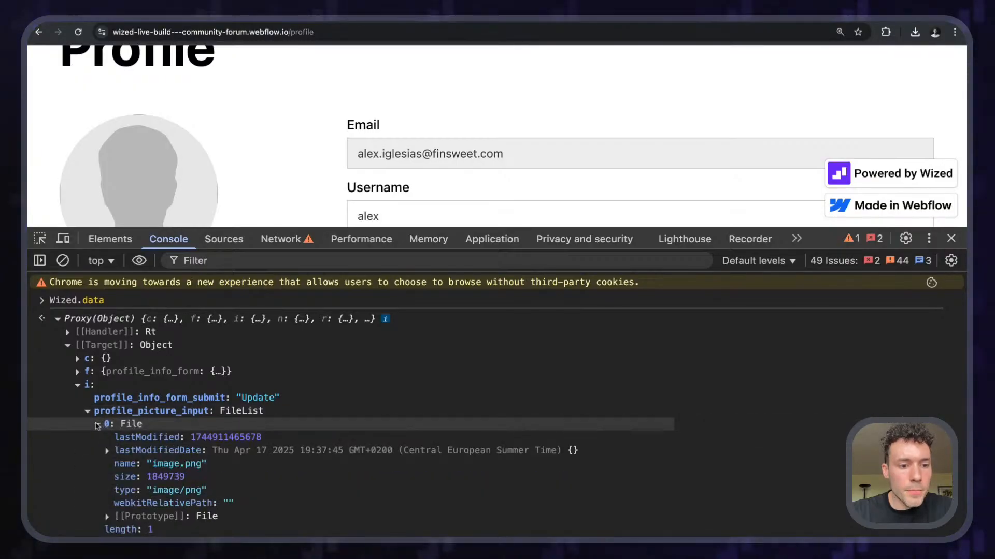
{"action": "left_click", "coordinate": [98, 424]}
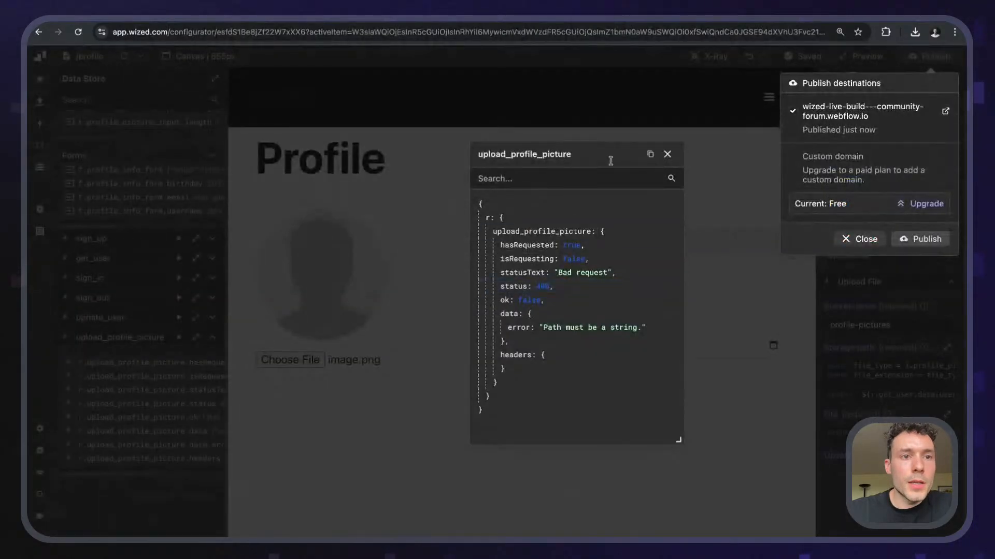
- Remove '.files' from the Storage path's first line and test it, yielding the user id plus .png
{"action": "left_click", "coordinate": [663, 154]}
{"action": "left_click", "coordinate": [928, 69]}
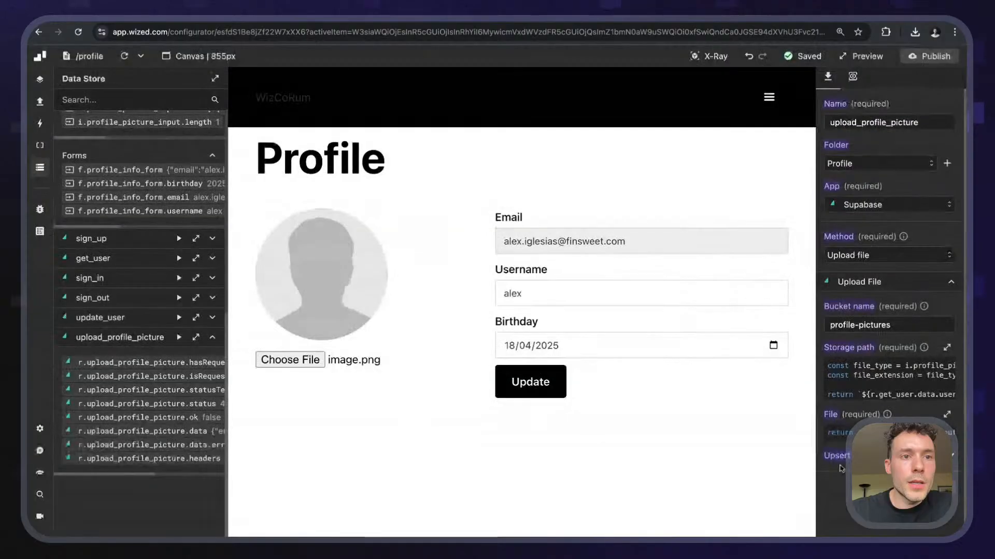
{"action": "left_click", "coordinate": [863, 395]}
{"action": "double_click", "coordinate": [624, 284]}
{"action": "key", "text": "BackSpace"}
{"action": "key", "text": "BackSpace"}
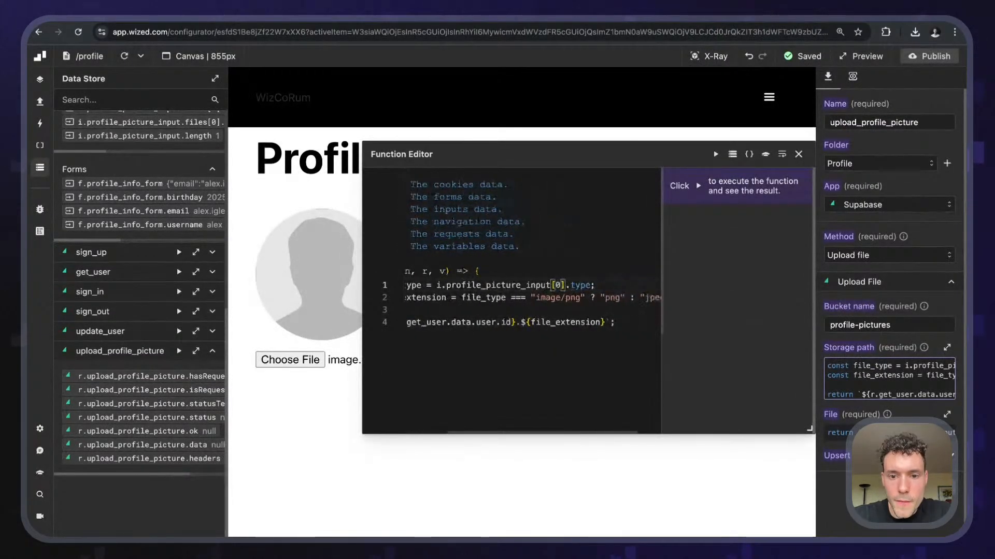
{"action": "left_click", "coordinate": [715, 155]}
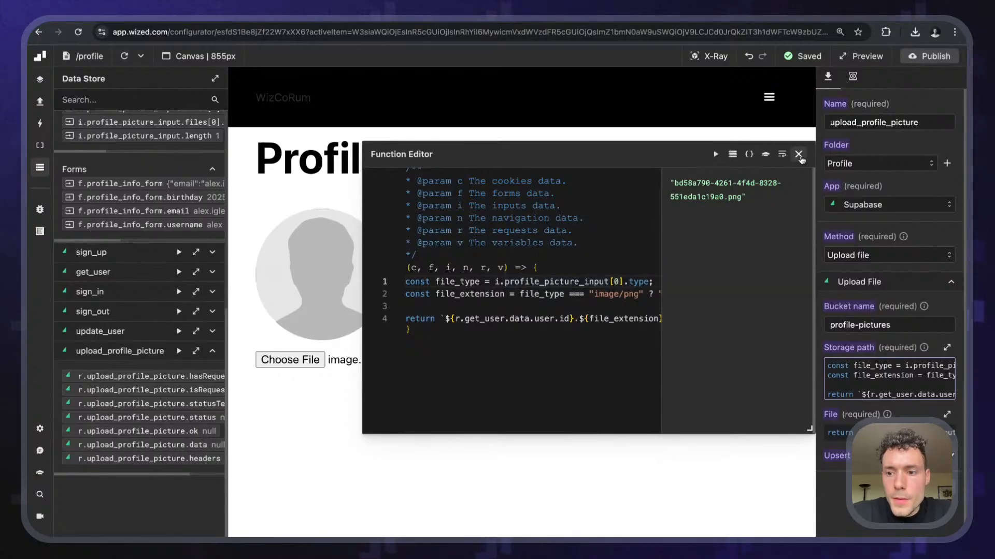
{"action": "left_click", "coordinate": [798, 155]}
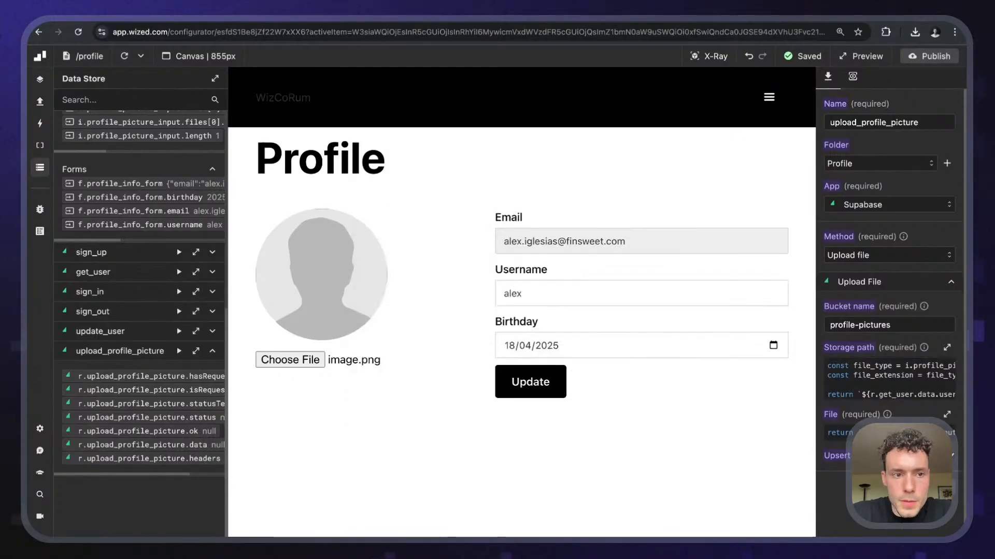
{"action": "scroll", "coordinate": [174, 221], "scroll_direction": "up", "scroll_amount": 4}
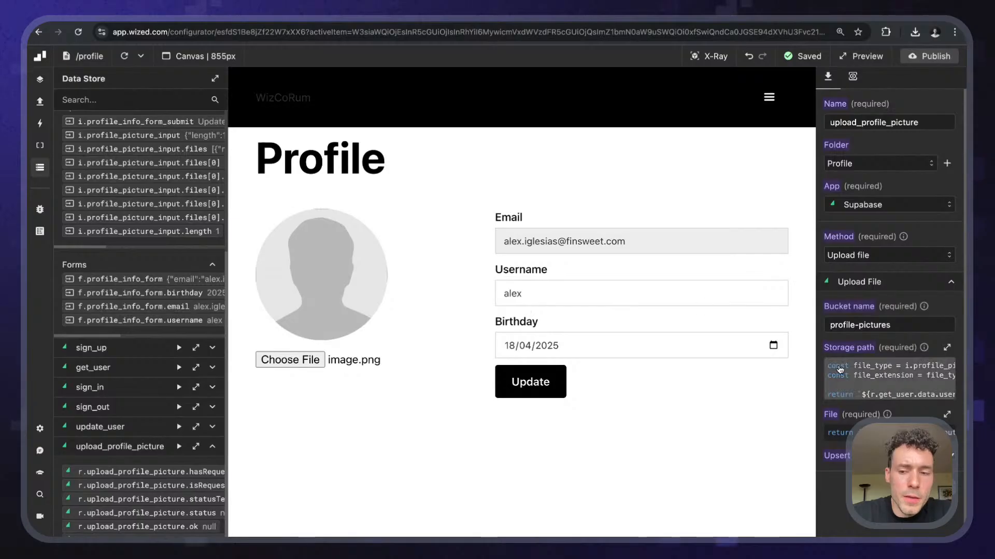
{"action": "left_click", "coordinate": [840, 371]}
{"action": "double_click", "coordinate": [569, 286]}
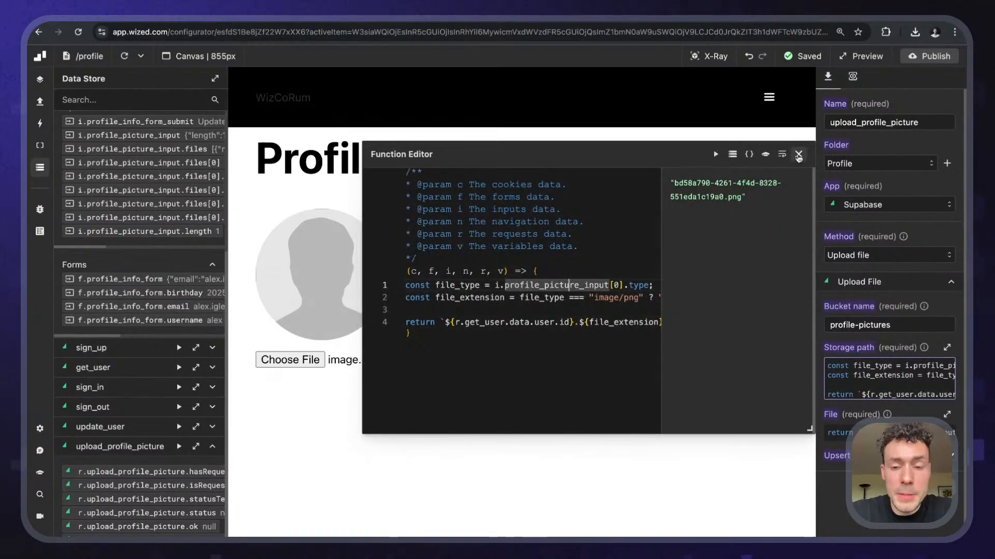
{"action": "left_click", "coordinate": [798, 155]}
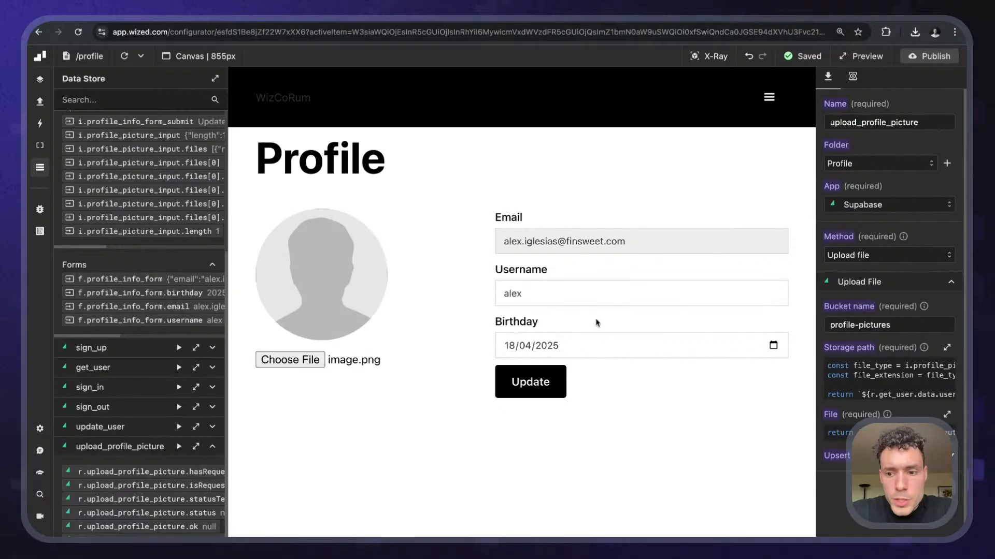
{"action": "scroll", "coordinate": [199, 353], "scroll_direction": "down", "scroll_amount": 3}
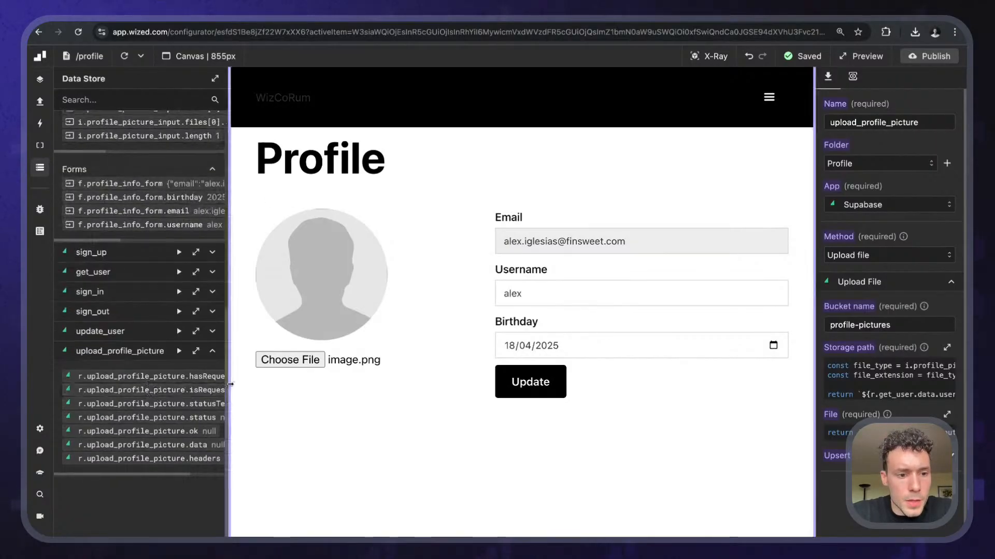
- Retry uploading image.png from a reloaded canvas, read the row-level security error, then switch to Supabase
{"action": "left_click", "coordinate": [196, 351]}
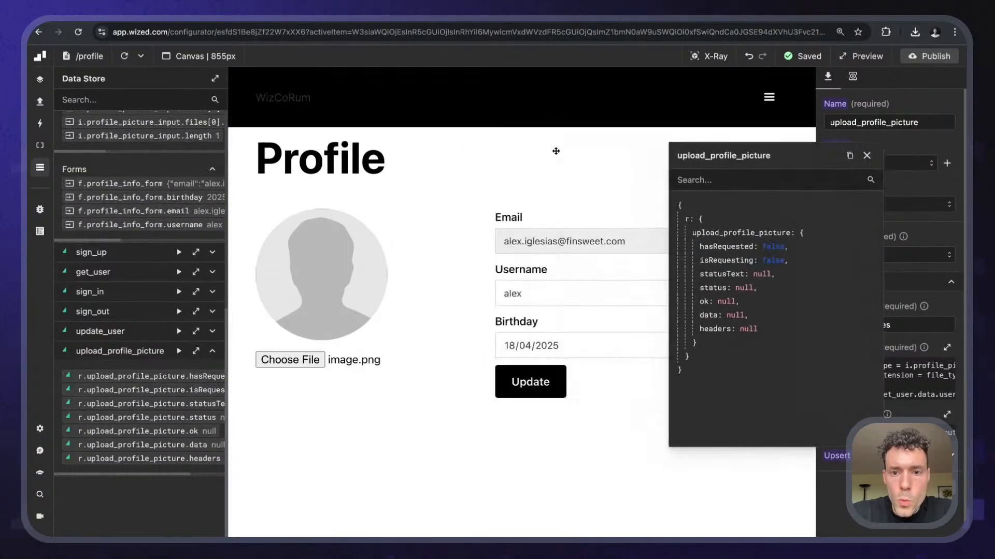
{"action": "left_click", "coordinate": [125, 57]}
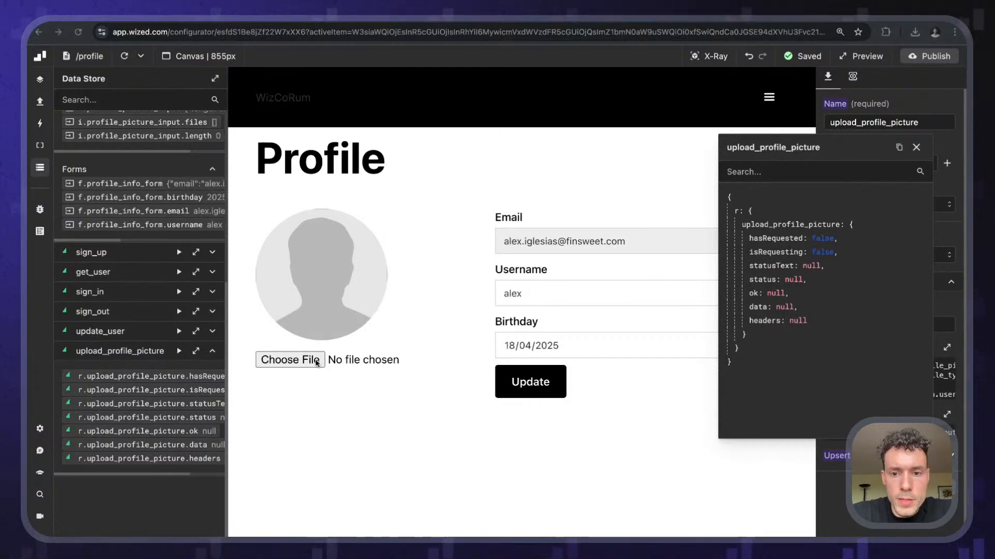
{"action": "left_click", "coordinate": [317, 360]}
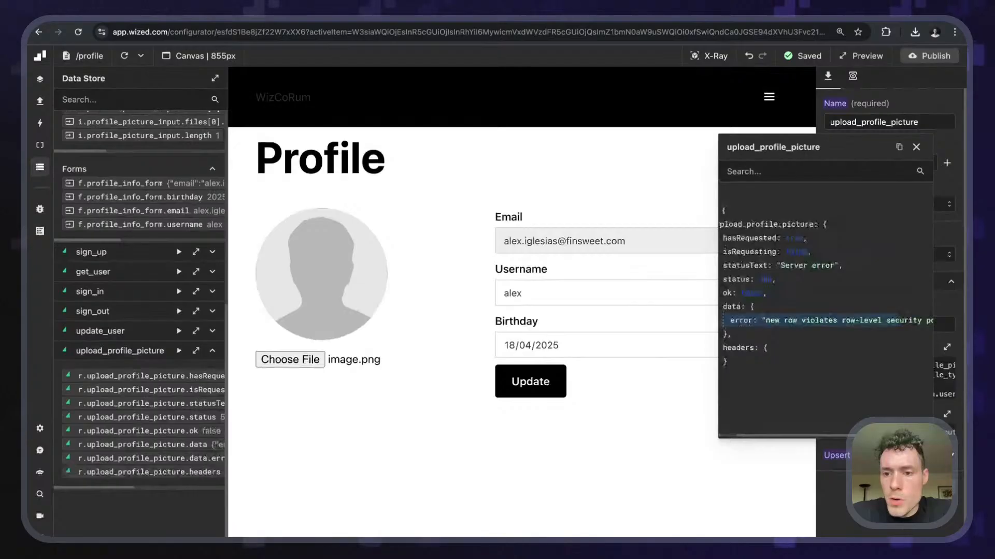
{"action": "scroll", "coordinate": [752, 323], "scroll_direction": "right", "scroll_amount": 2}
{"action": "scroll", "coordinate": [753, 322], "scroll_direction": "left", "scroll_amount": 4}
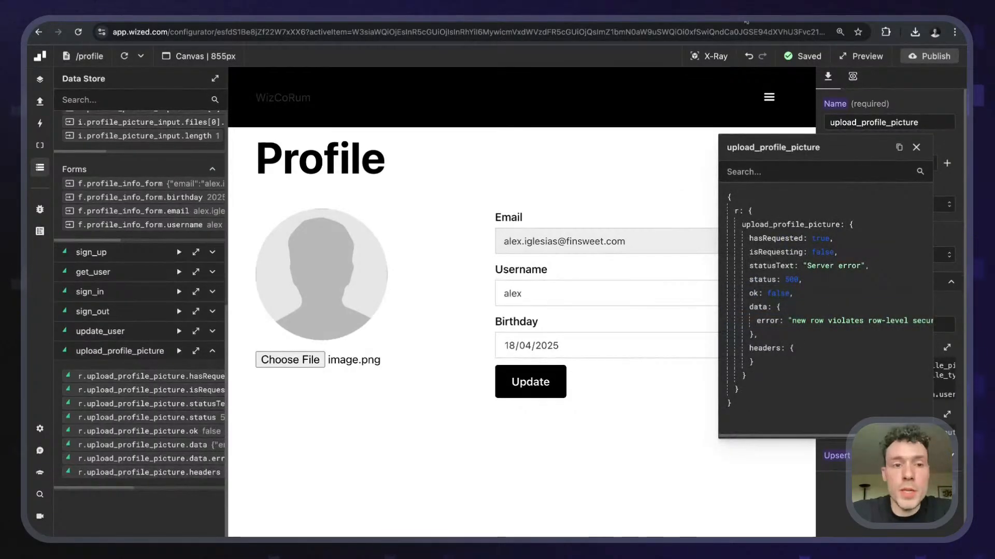
{"action": "left_click", "coordinate": [341, 11]}
- Open Storage Policies and preview the quick-start templates for profile-pictures without adding one
{"action": "left_click", "coordinate": [217, 215]}
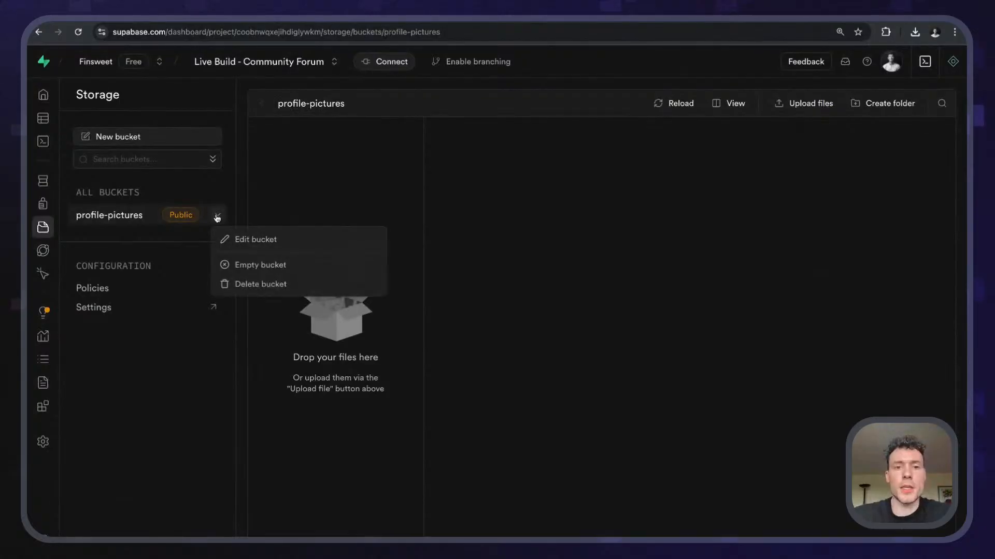
{"action": "left_click", "coordinate": [217, 218]}
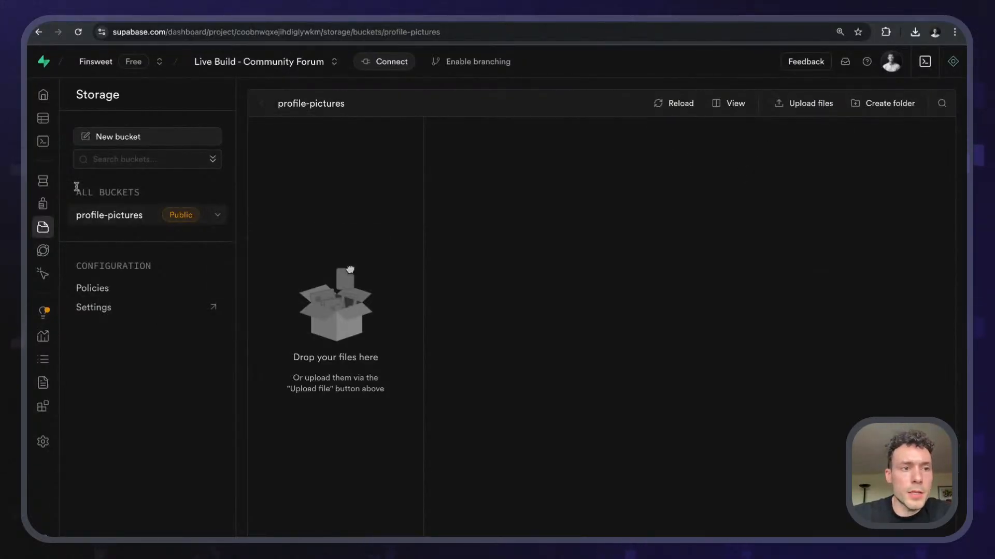
{"action": "left_click", "coordinate": [101, 291]}
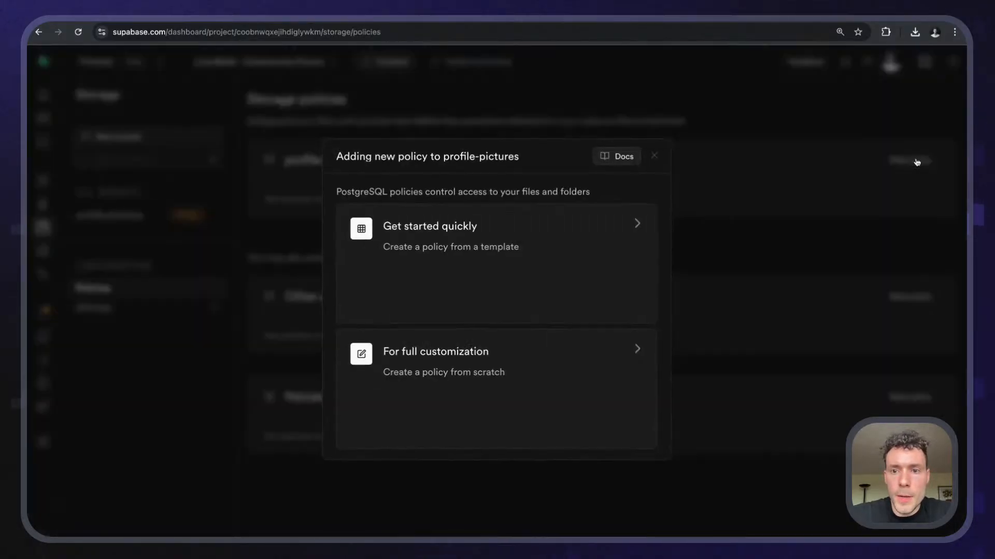
{"action": "left_click", "coordinate": [913, 161]}
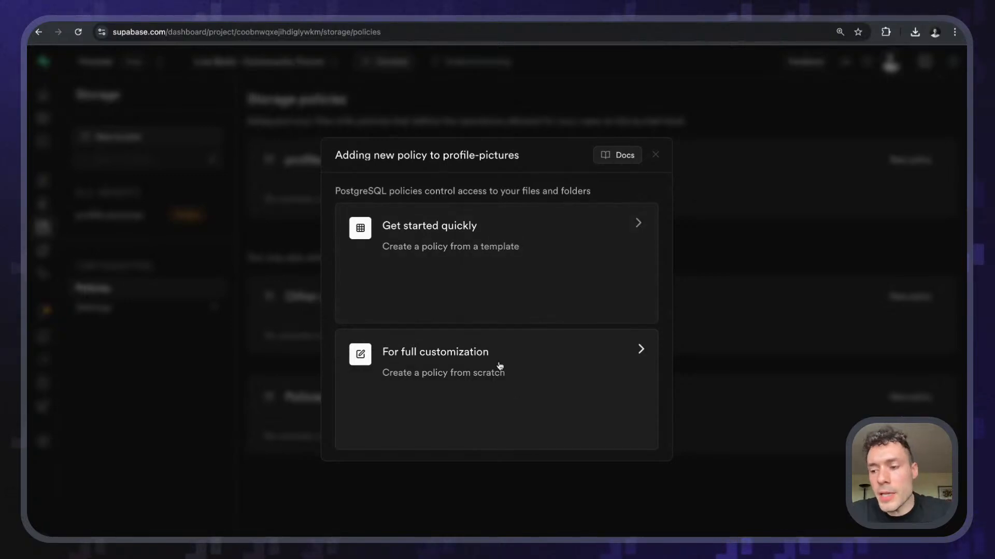
{"action": "left_click", "coordinate": [483, 303]}
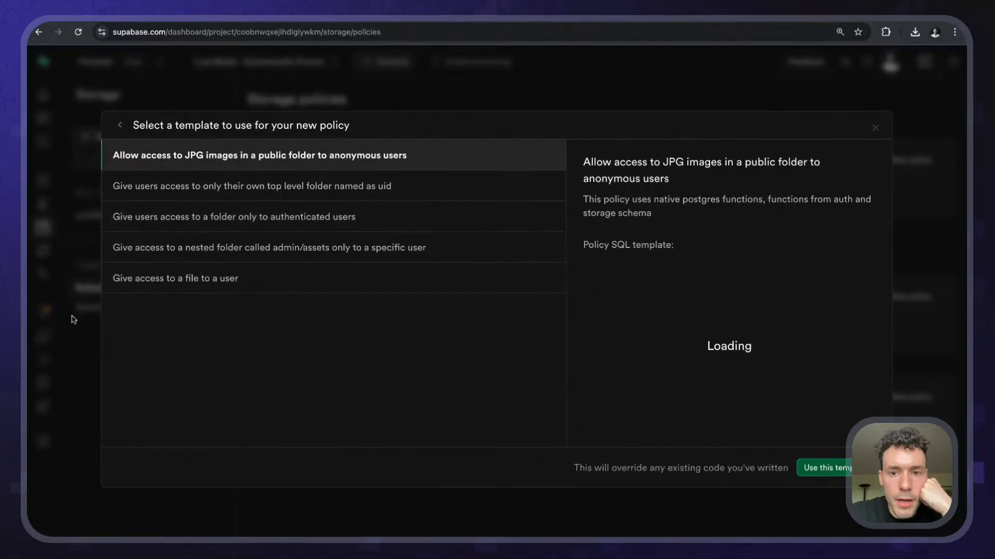
{"action": "left_click", "coordinate": [58, 373]}
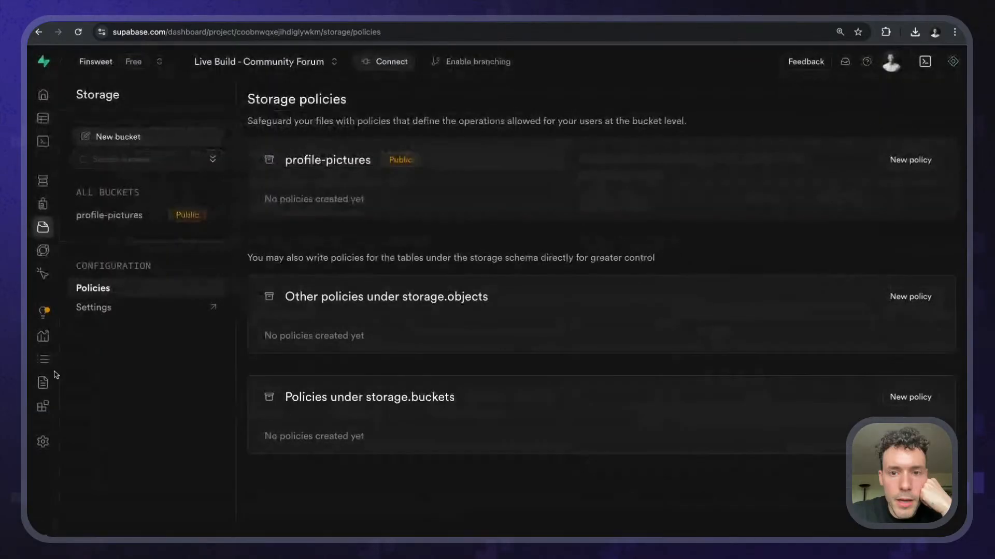
- Ask the Assistant for a policy letting only authenticated users upload to the profile-pictures bucket
{"action": "left_click", "coordinate": [953, 62]}
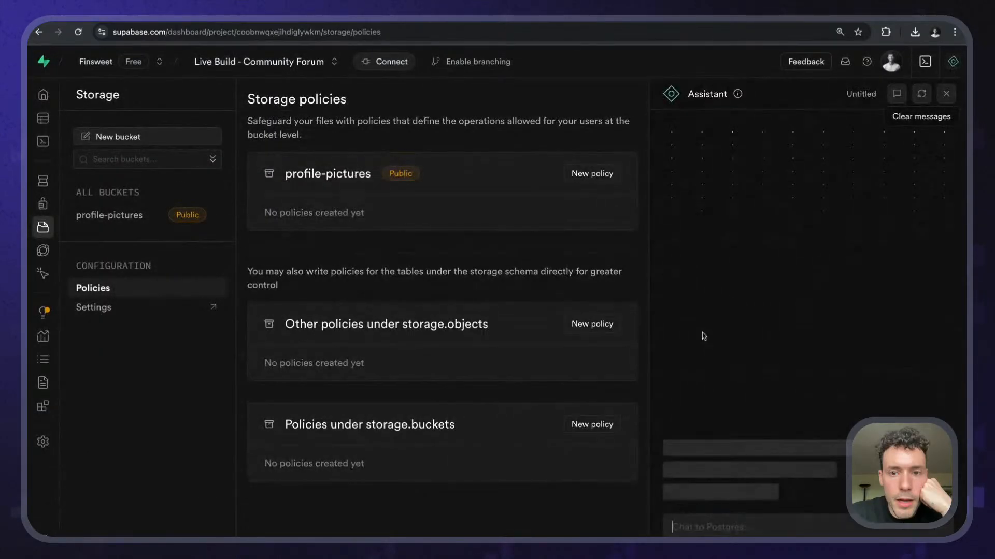
{"action": "left_click", "coordinate": [712, 517]}
{"action": "type", "text": "Create a pol"}
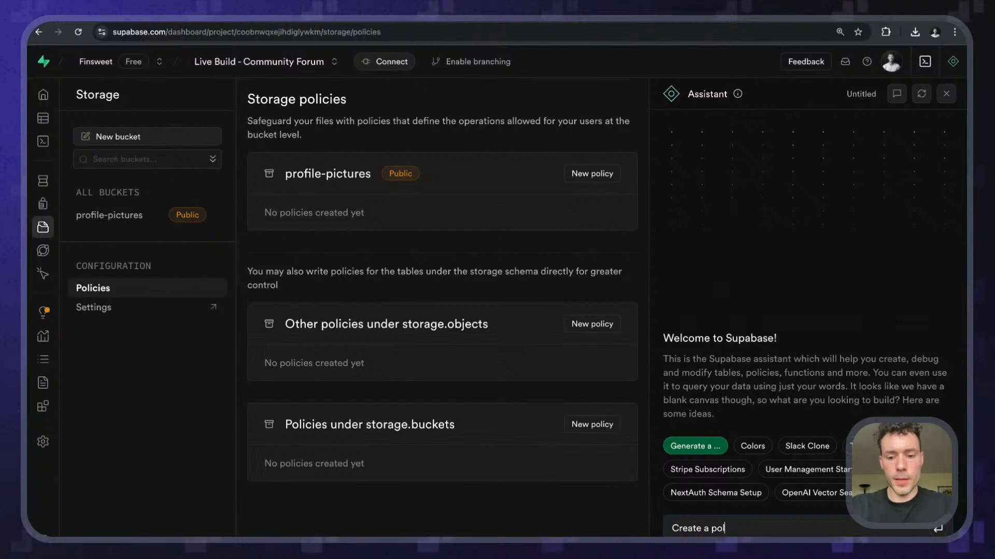
{"action": "type", "text": "icy for the"}
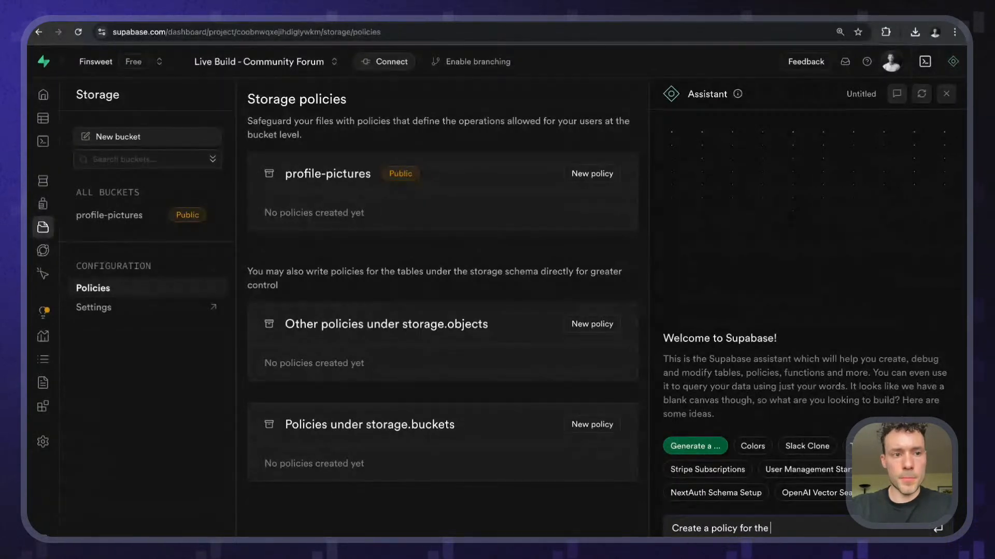
{"action": "type", "text": " storage buc"}
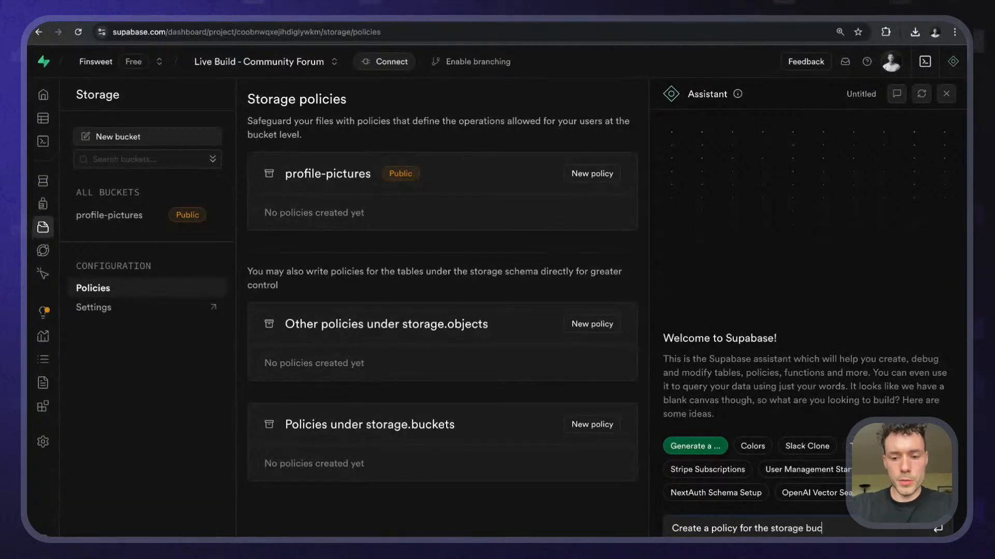
{"action": "type", "text": "ket called \"p"}
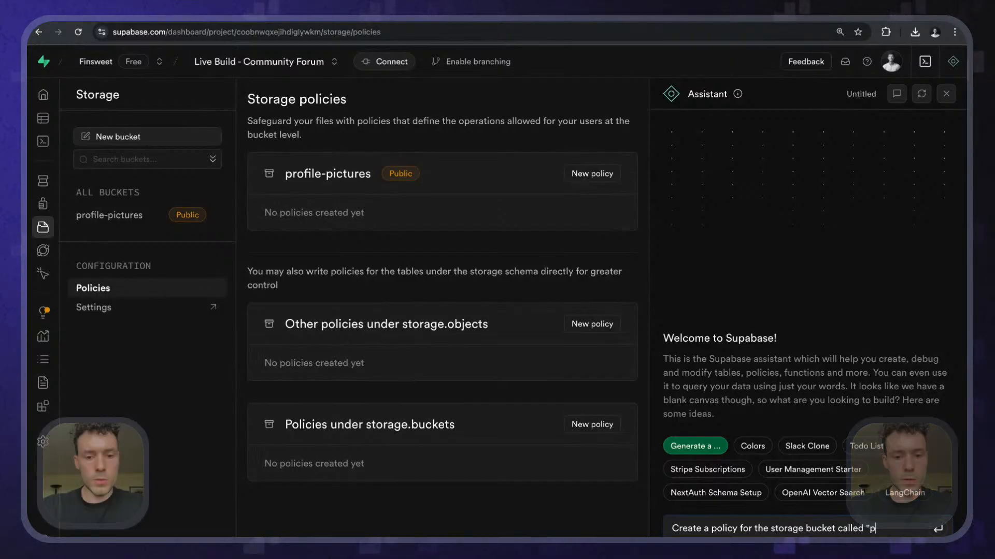
{"action": "type", "text": "rofile-pictur"}
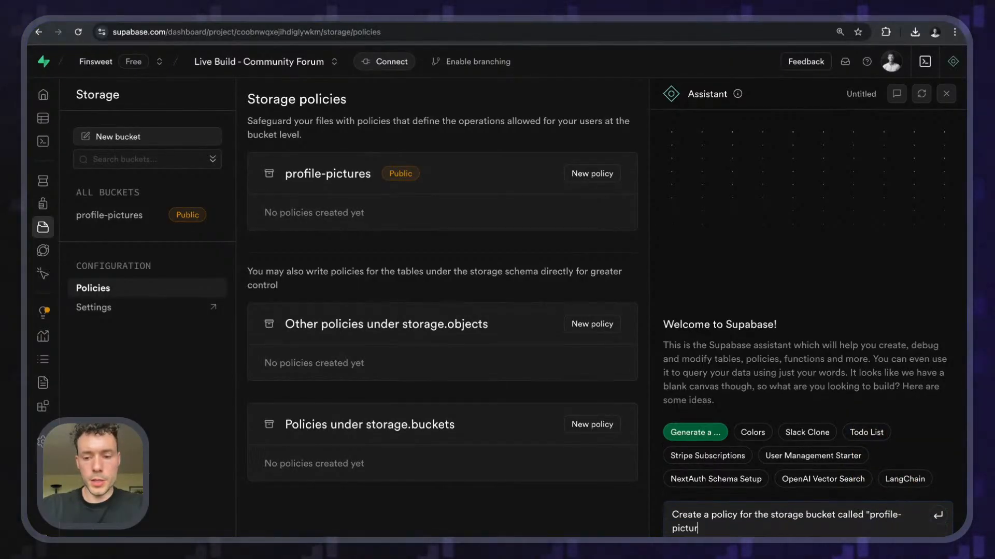
{"action": "type", "text": "es\" that allow"}
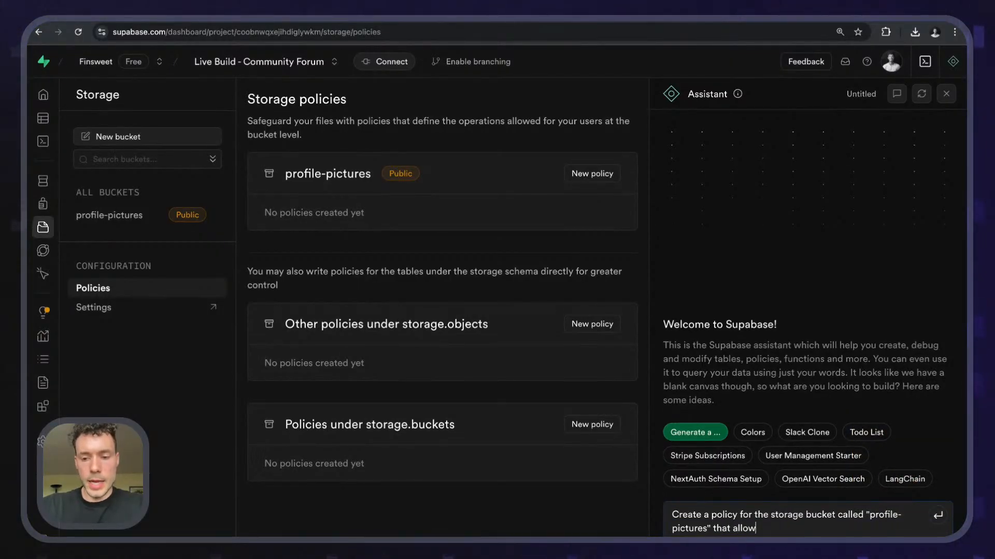
{"action": "type", "text": "s users to upload"}
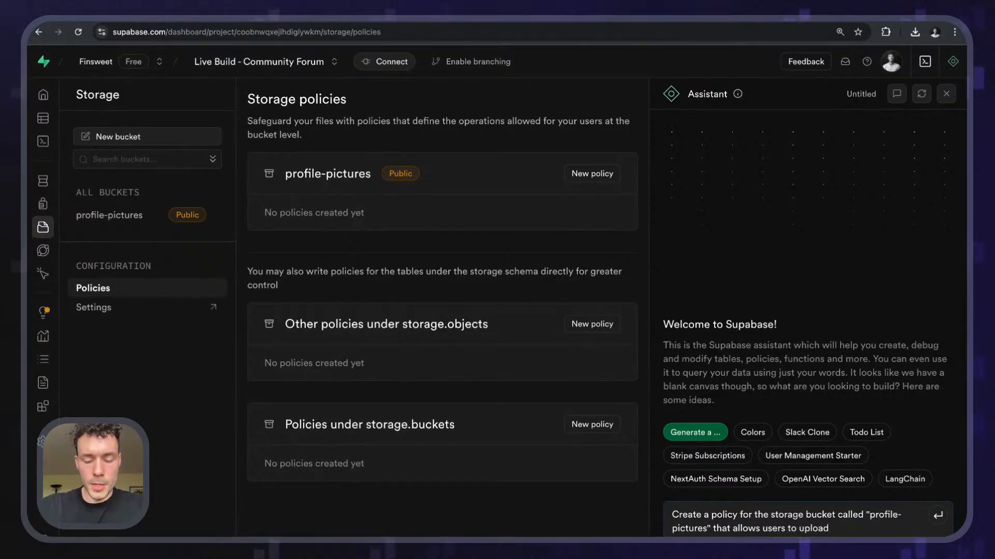
{"action": "type", "text": " files"}
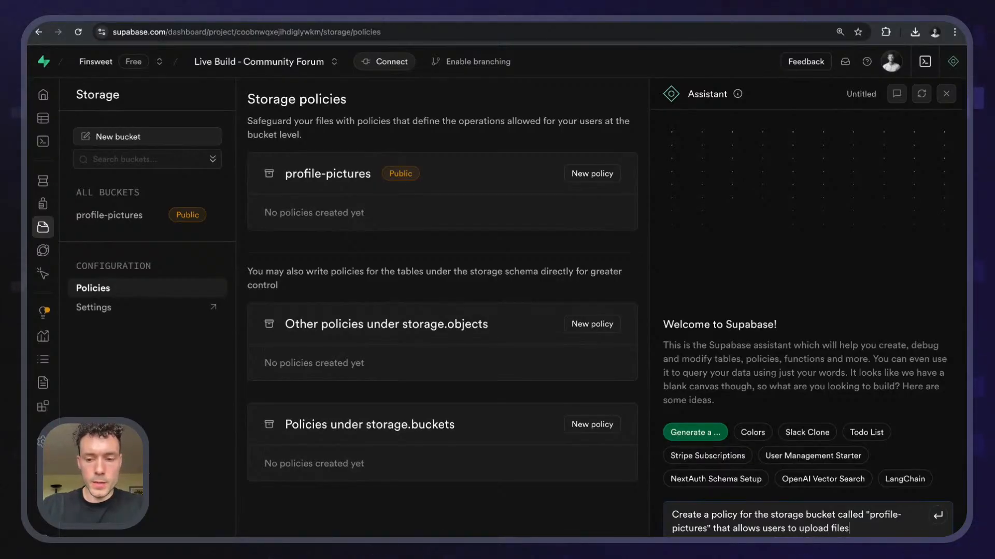
{"action": "type", "text": " only if they are a"}
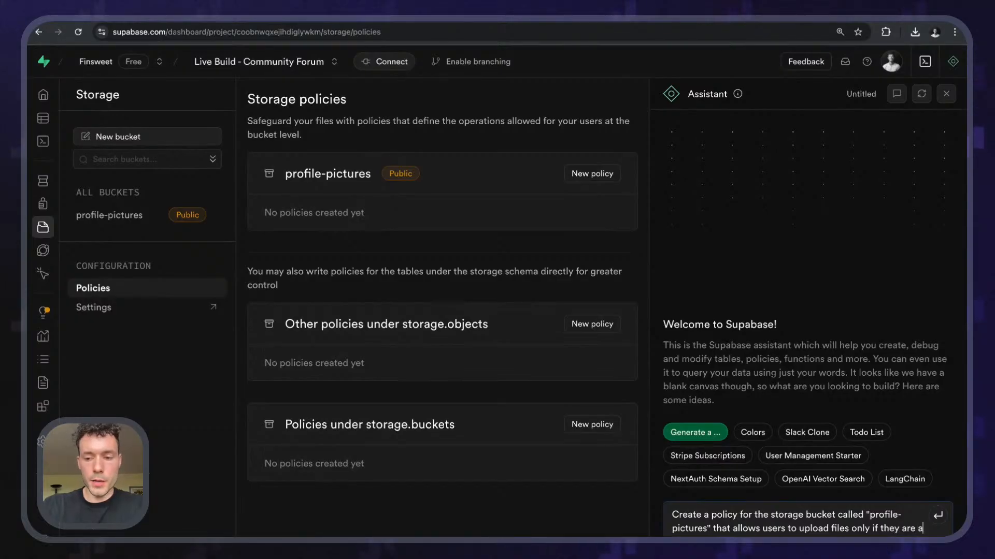
{"action": "type", "text": "uthenticated"}
{"action": "key", "text": "Return"}
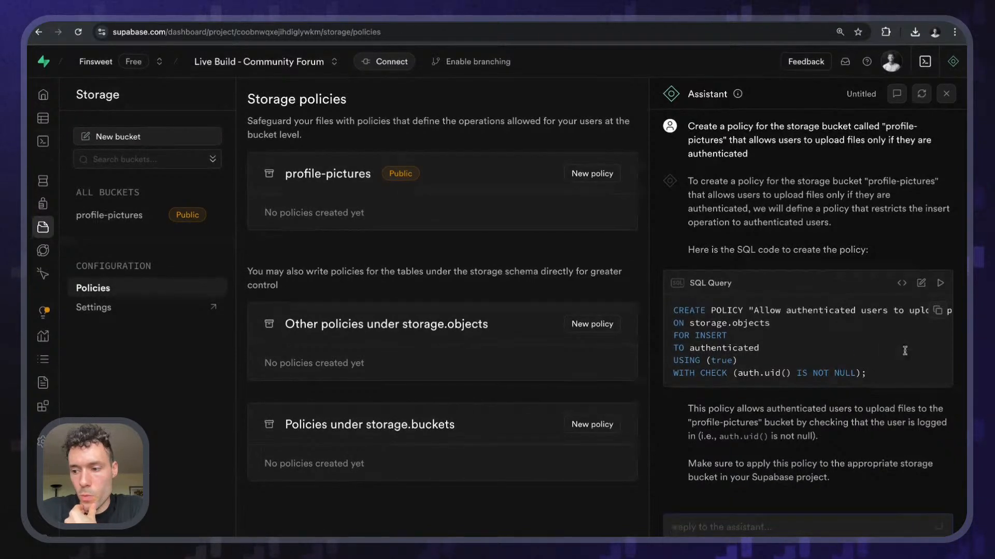
{"action": "scroll", "coordinate": [807, 336], "scroll_direction": "up", "scroll_amount": 1}
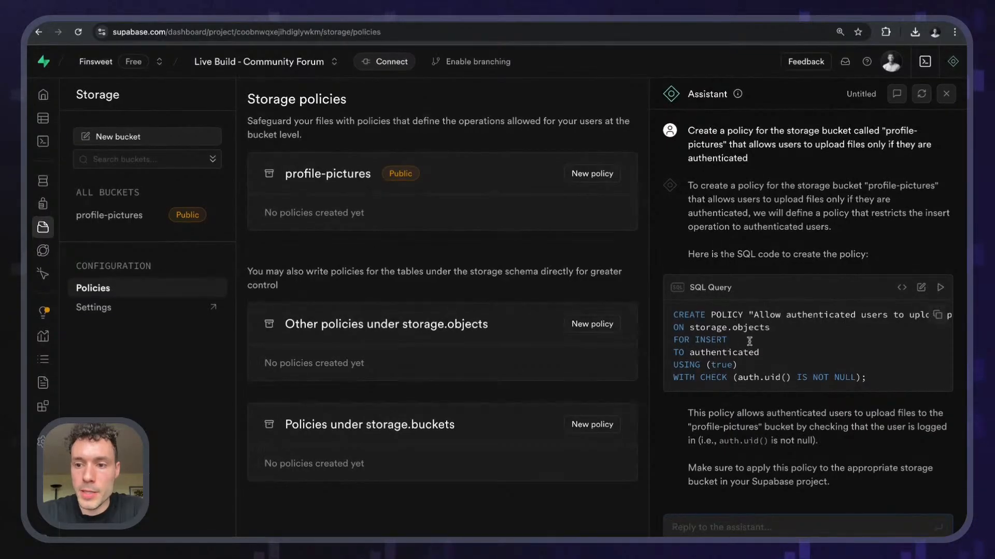
{"action": "scroll", "coordinate": [829, 222], "scroll_direction": "down", "scroll_amount": 1}
{"action": "left_click", "coordinate": [940, 287]}
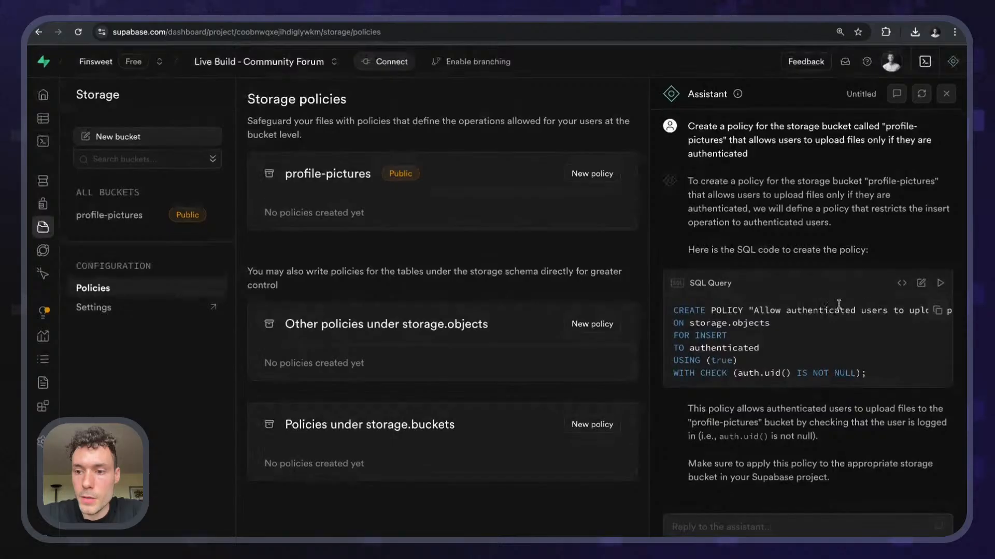
{"action": "left_click", "coordinate": [940, 289]}
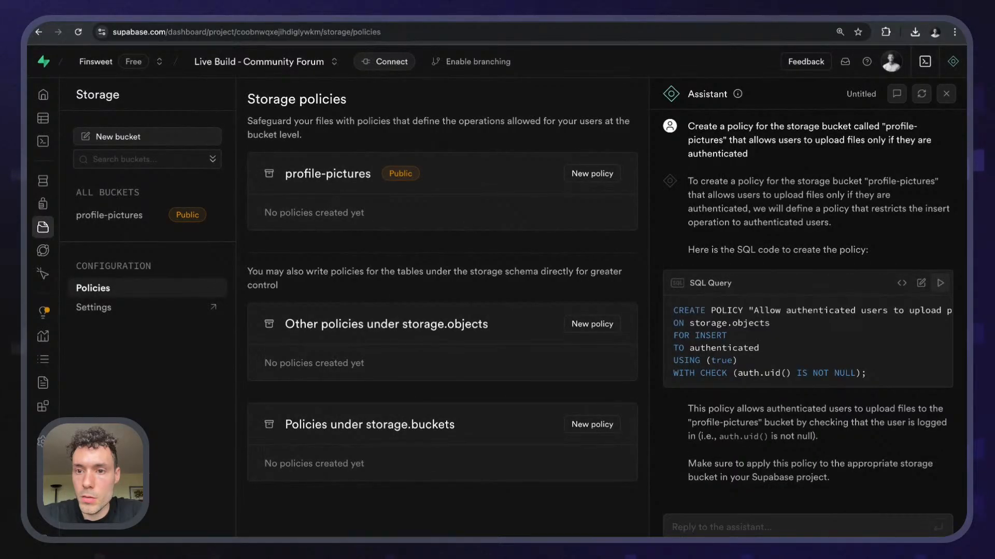
{"action": "left_click", "coordinate": [946, 94]}
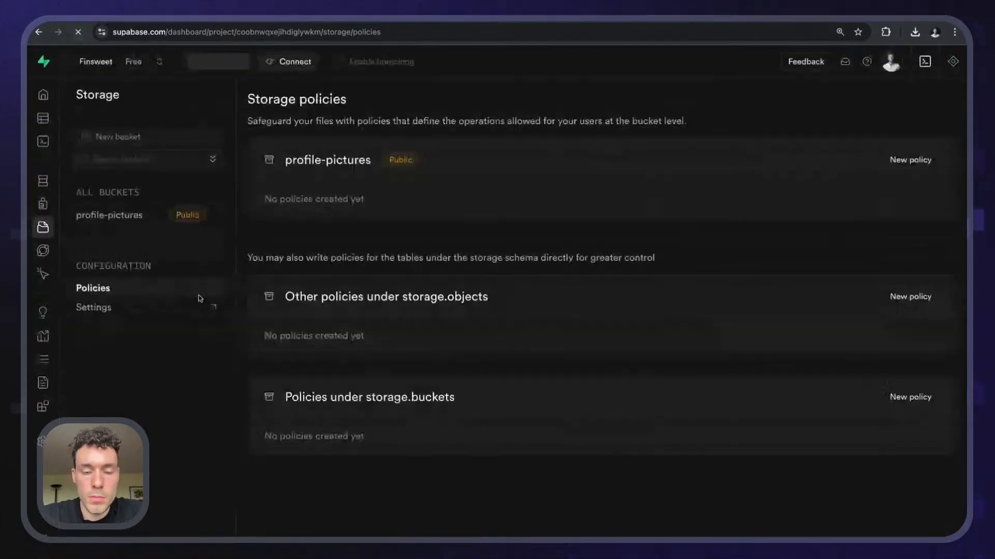
{"action": "left_click", "coordinate": [953, 62]}
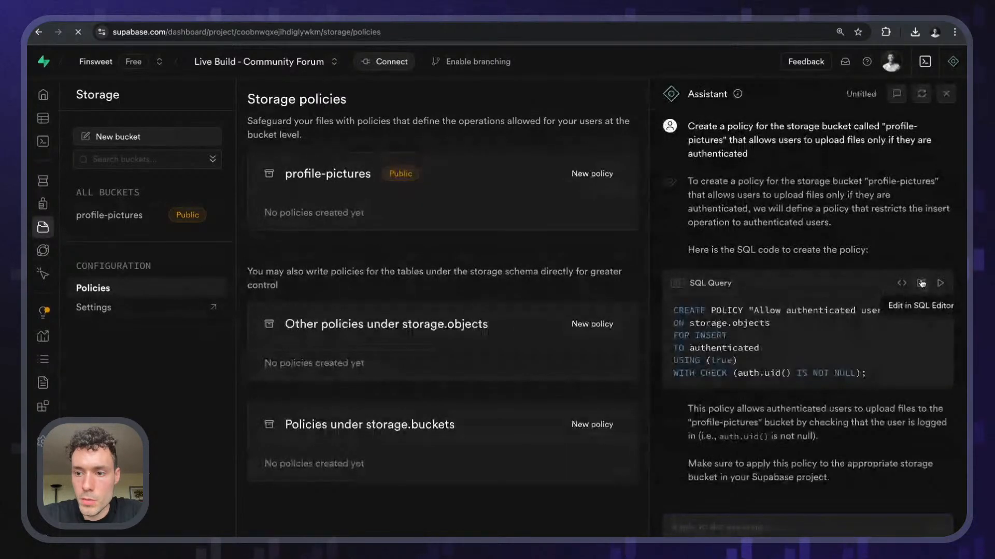
{"action": "left_click_drag", "start_coordinate": [689, 323], "coordinate": [871, 374]}
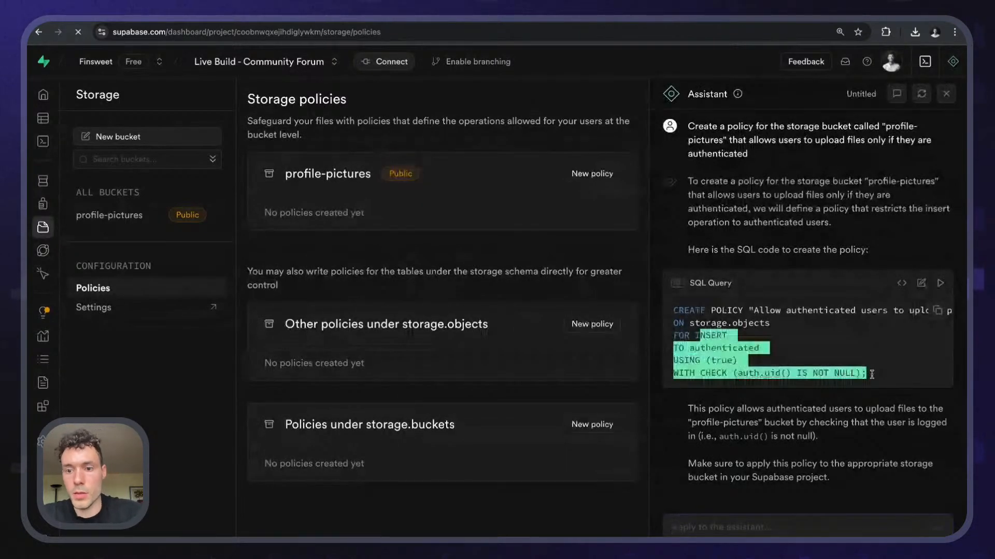
{"action": "left_click", "coordinate": [903, 349]}
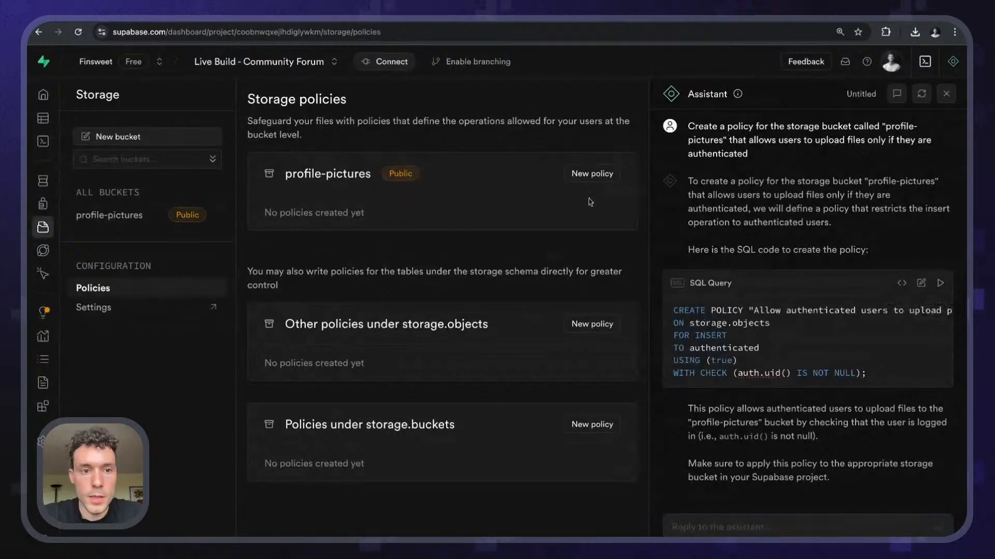
- Start a full-customization New policy for profile-pictures and scroll through the empty form
{"action": "left_click", "coordinate": [592, 174]}
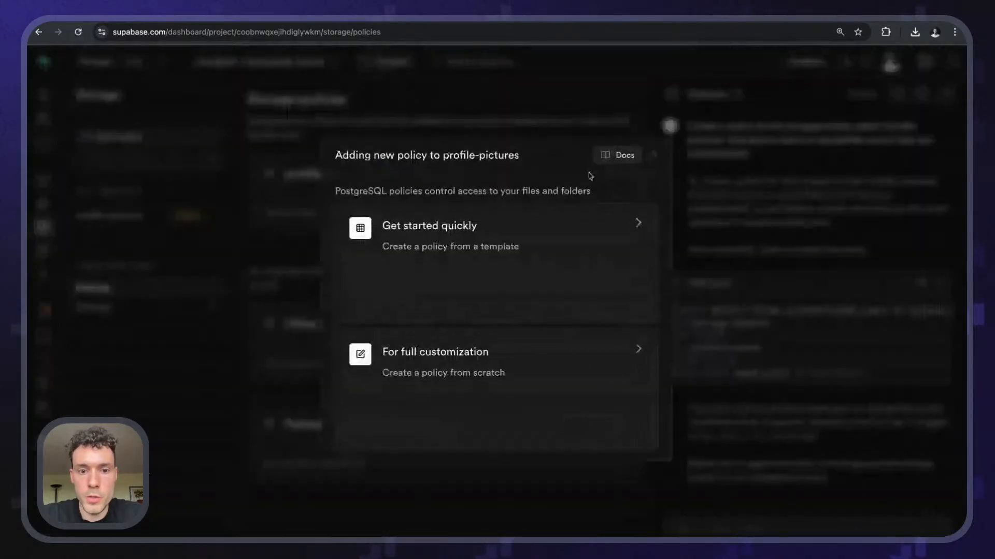
{"action": "left_click", "coordinate": [475, 364]}
{"action": "left_click", "coordinate": [427, 209]}
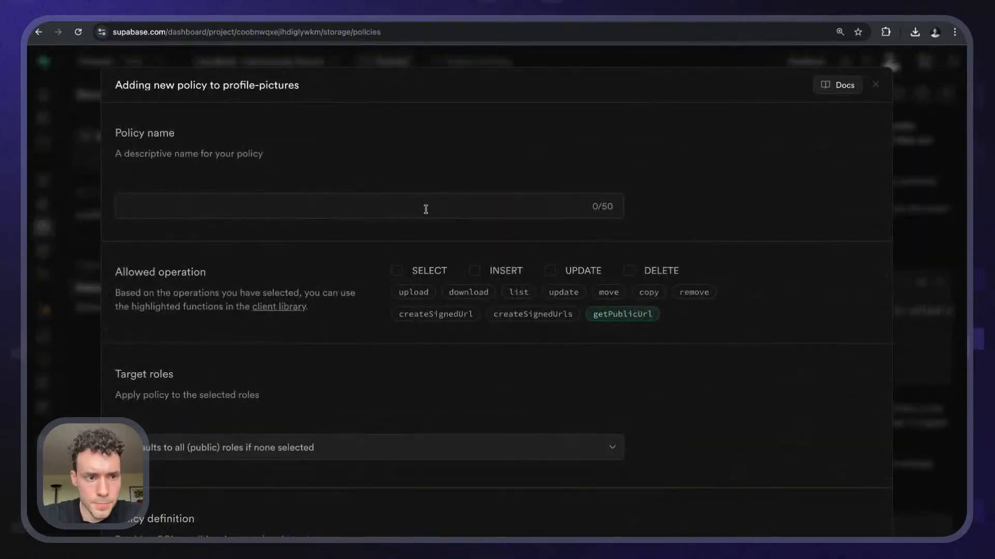
{"action": "scroll", "coordinate": [326, 323], "scroll_direction": "down", "scroll_amount": 4}
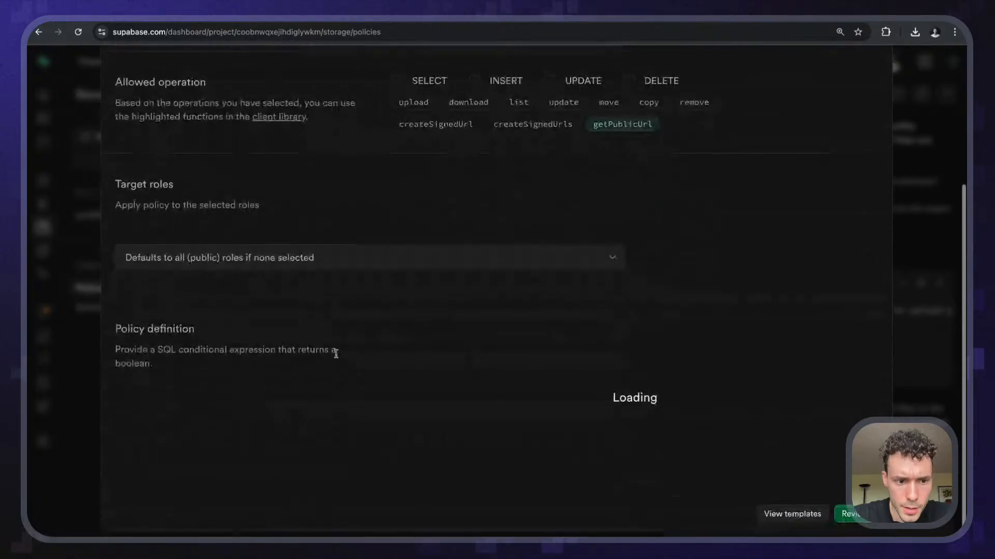
{"action": "scroll", "coordinate": [369, 386], "scroll_direction": "up", "scroll_amount": 1}
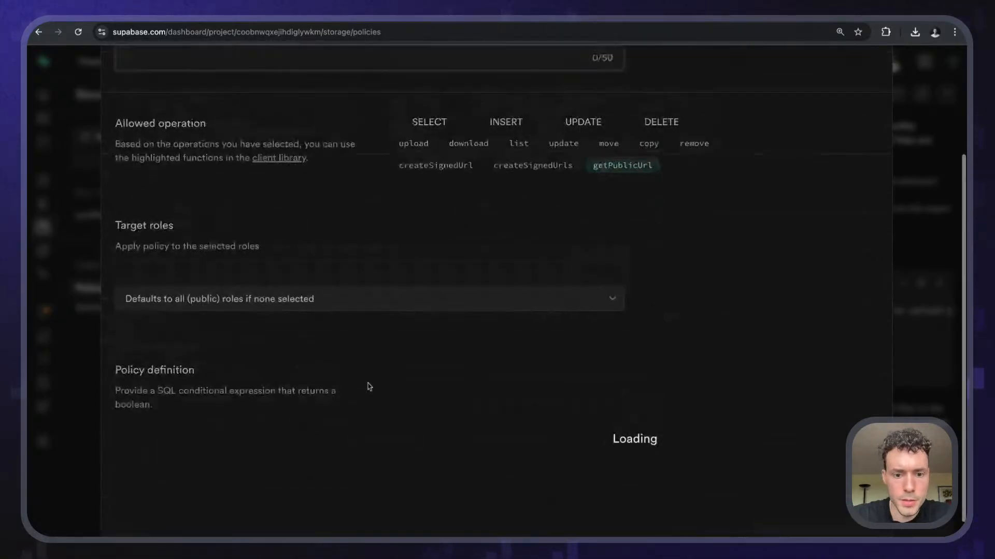
{"action": "scroll", "coordinate": [369, 387], "scroll_direction": "down", "scroll_amount": 1}
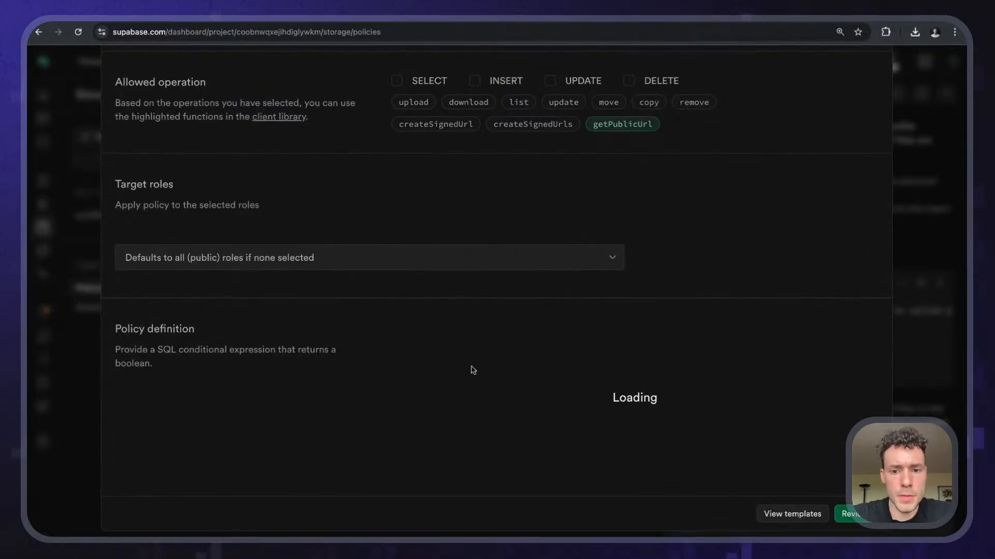
{"action": "scroll", "coordinate": [473, 370], "scroll_direction": "up", "scroll_amount": 2}
{"action": "scroll", "coordinate": [473, 370], "scroll_direction": "down", "scroll_amount": 2}
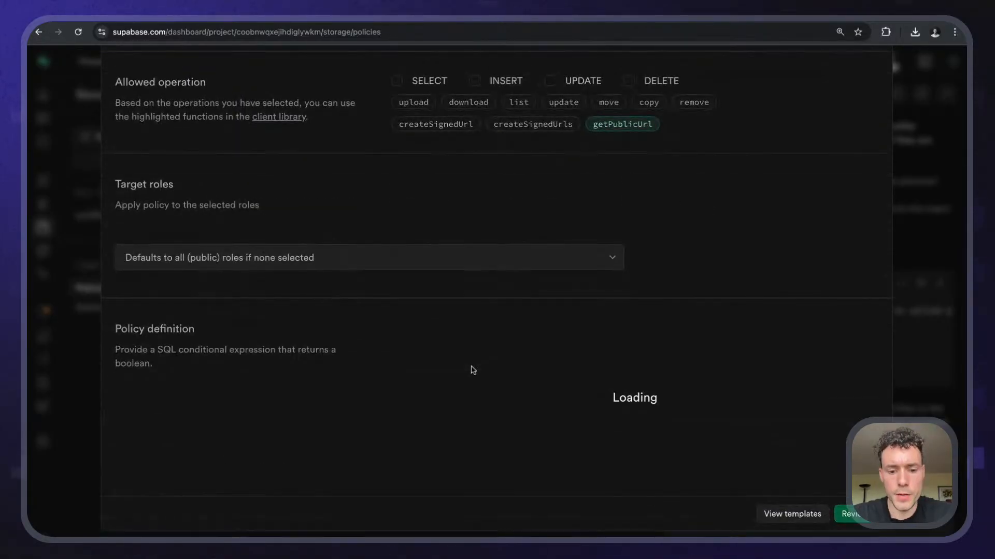
- Search 'speedtest' in a new tab and run an internet speed test
{"action": "key", "text": "ctrl+t"}
{"action": "type", "text": "speedtest"}
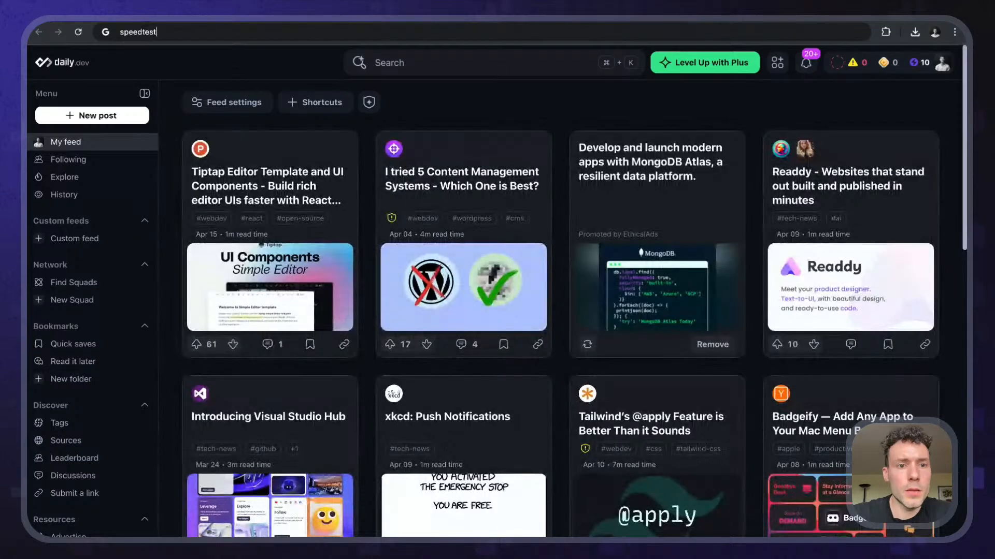
{"action": "key", "text": "Return"}
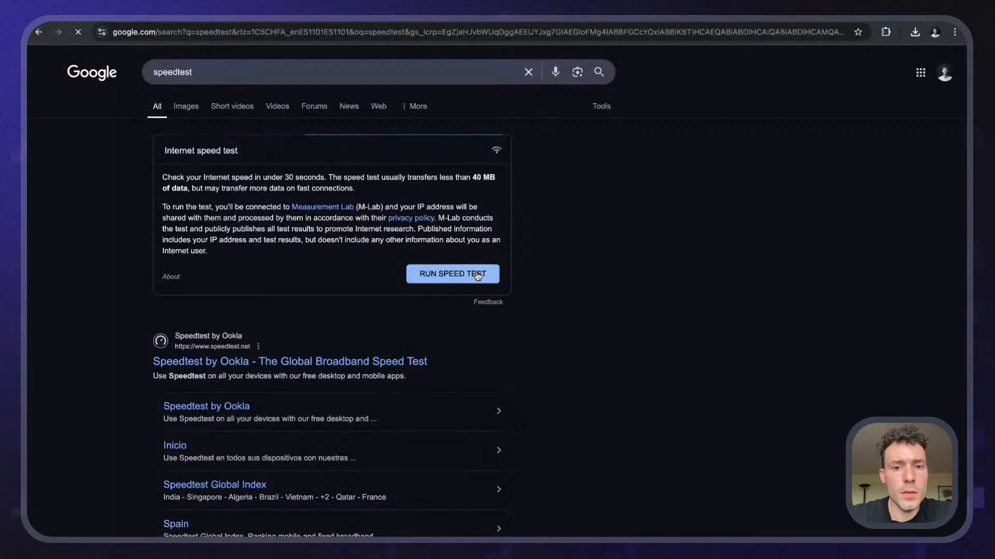
{"action": "left_click", "coordinate": [477, 275]}
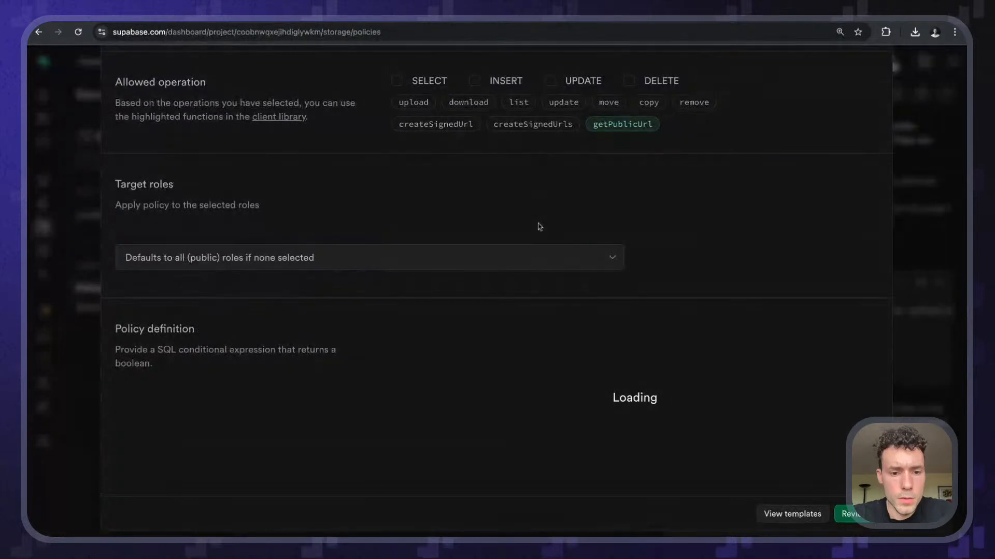
- Close the new policy dialog and retry the assistant's suggested policy query after reloading Storage policies
{"action": "scroll", "coordinate": [515, 417], "scroll_direction": "up", "scroll_amount": 4}
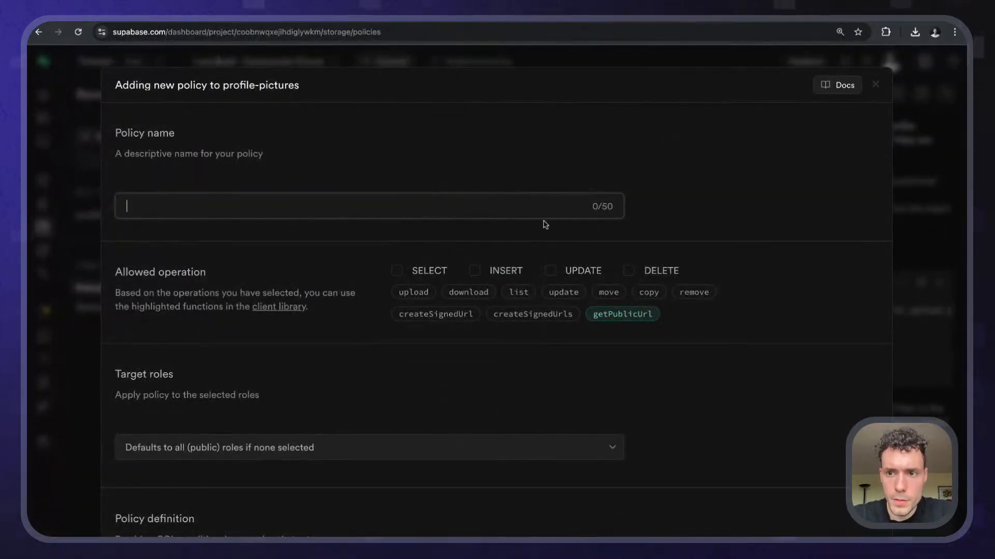
{"action": "left_click", "coordinate": [874, 85]}
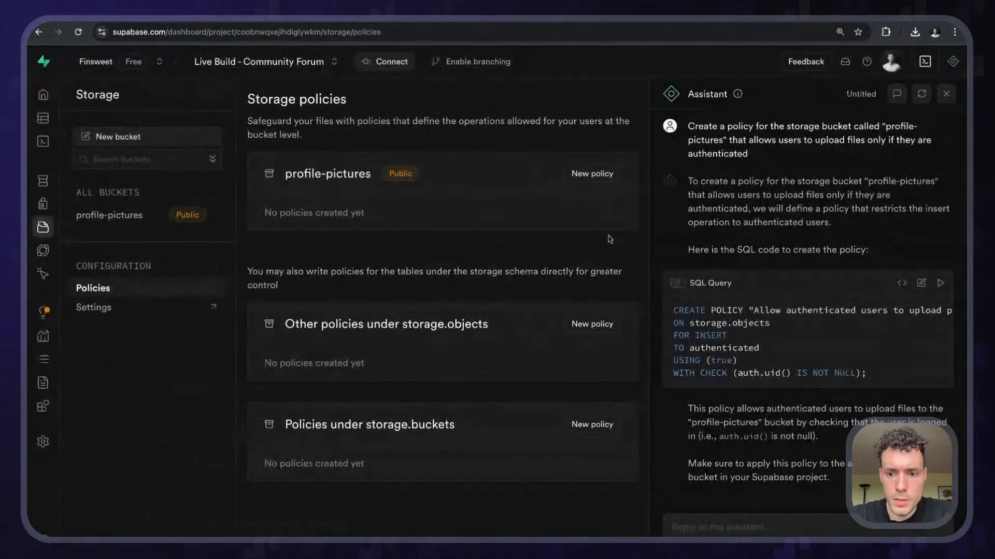
{"action": "left_click", "coordinate": [939, 283]}
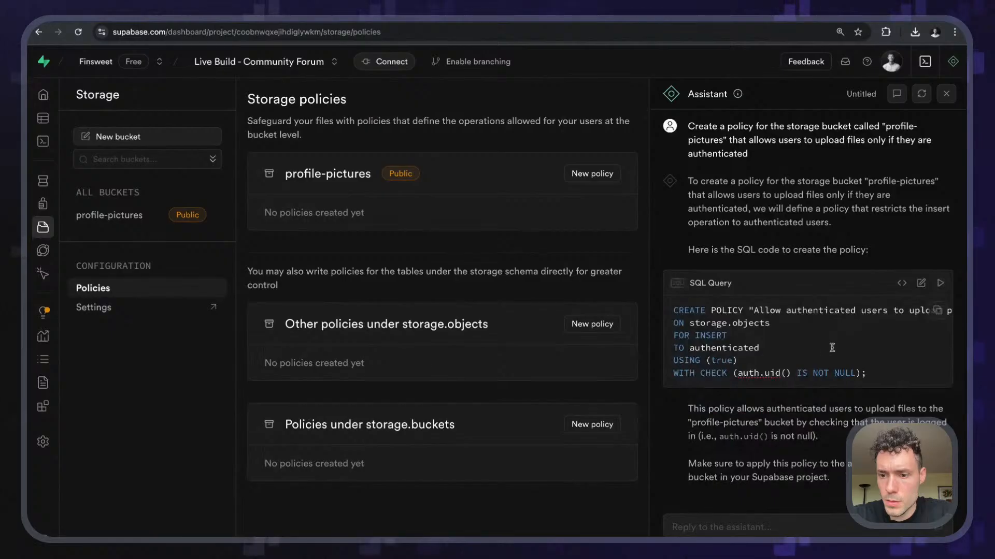
{"action": "left_click", "coordinate": [79, 32]}
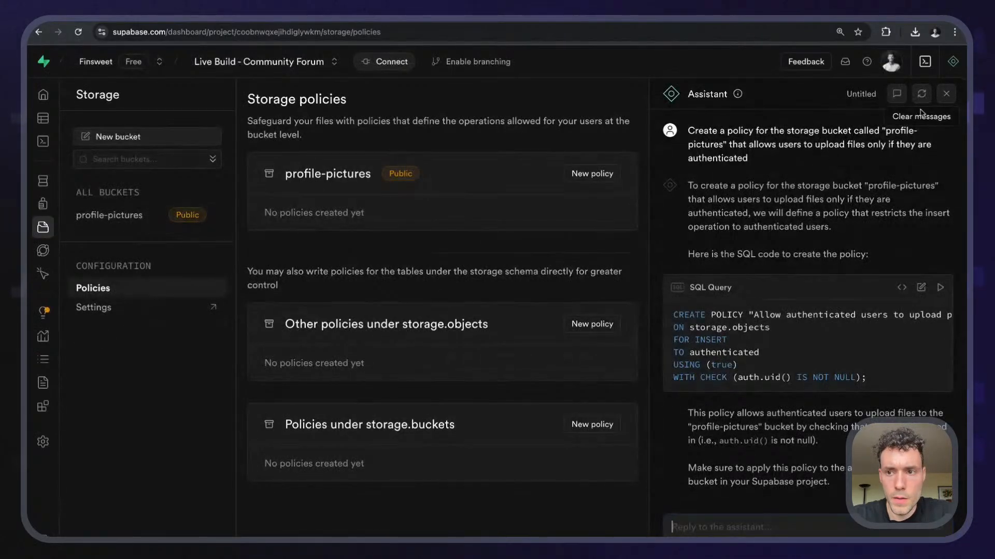
{"action": "left_click", "coordinate": [941, 289]}
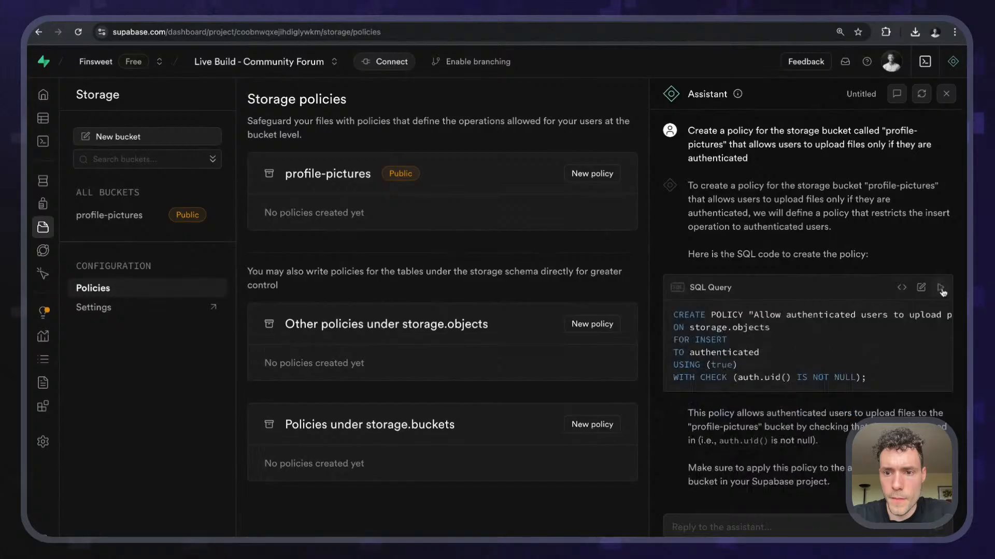
- Clear the Assistant chat, resend the copied policy prompt, and load the returned SQL into the SQL Editor
{"action": "left_click_drag", "start_coordinate": [754, 161], "coordinate": [688, 130]}
{"action": "key", "text": "ctrl+c"}
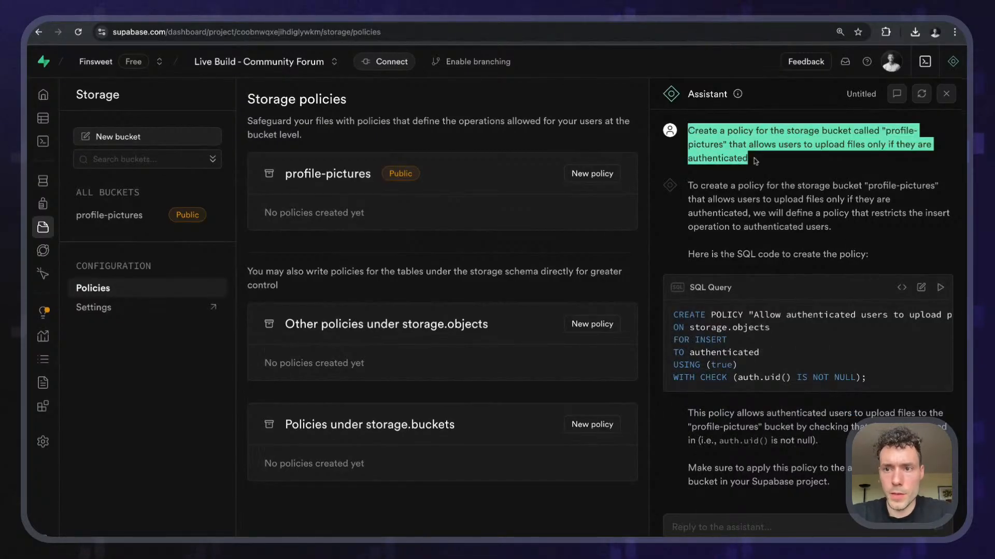
{"action": "left_click", "coordinate": [922, 95]}
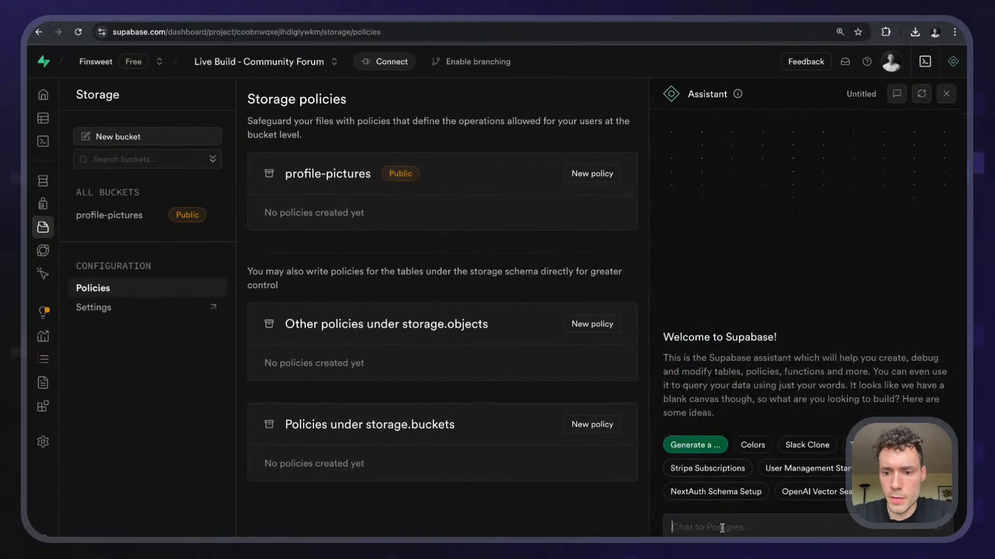
{"action": "key", "text": "ctrl+v"}
{"action": "key", "text": "Return"}
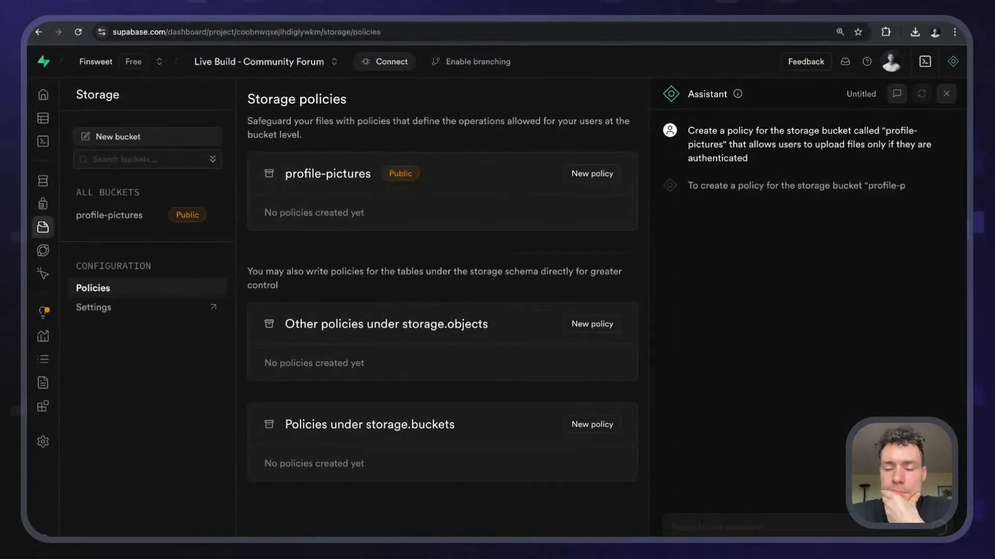
{"action": "scroll", "coordinate": [724, 368], "scroll_direction": "down", "scroll_amount": 1}
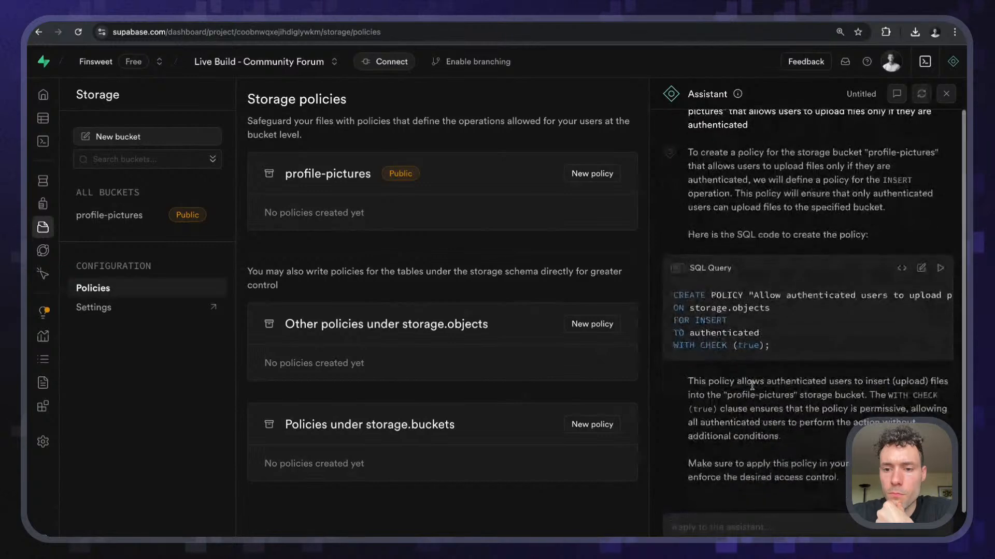
{"action": "scroll", "coordinate": [774, 332], "scroll_direction": "right", "scroll_amount": 3}
{"action": "scroll", "coordinate": [774, 332], "scroll_direction": "left", "scroll_amount": 3}
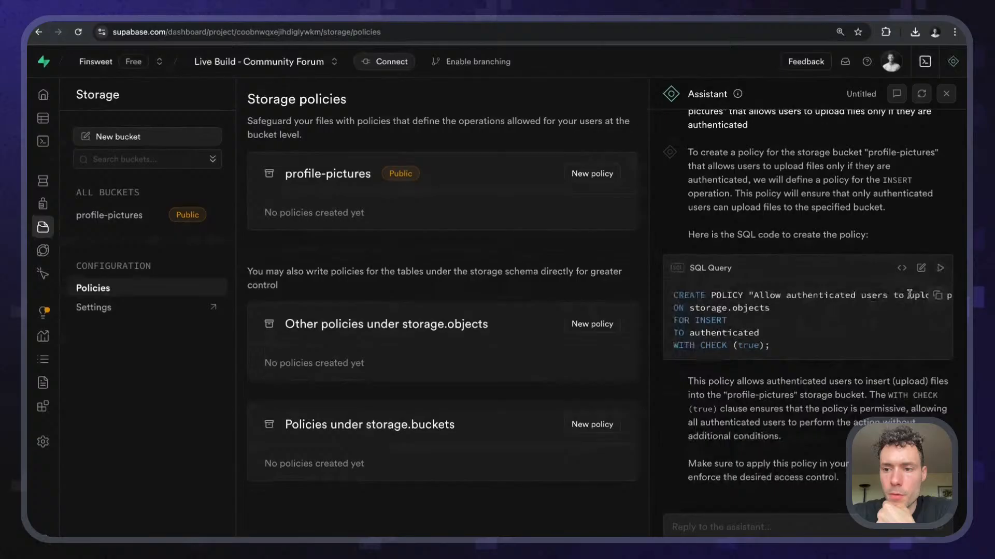
{"action": "left_click", "coordinate": [921, 268]}
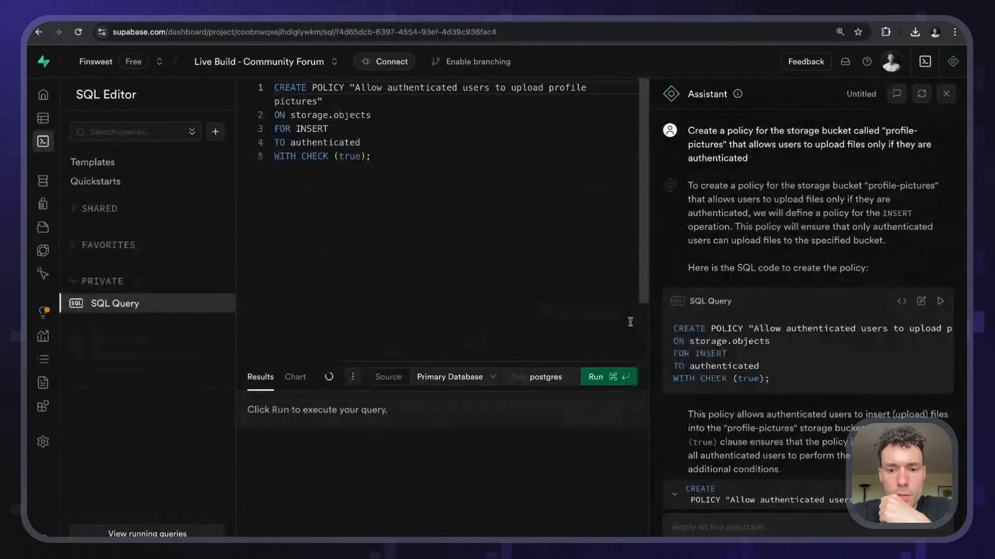
- Run the policy query, close the Assistant, and reload the Storage policies list
{"action": "left_click", "coordinate": [621, 376]}
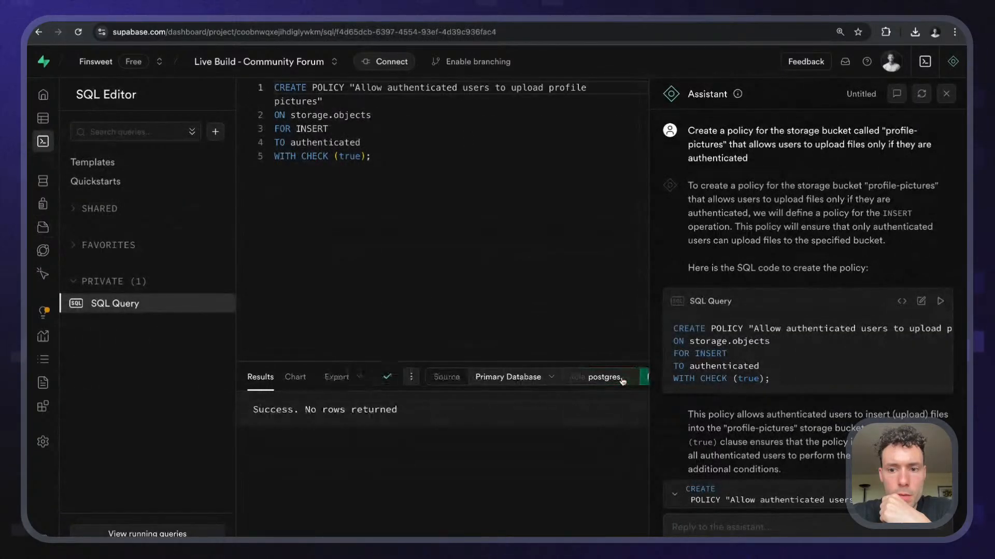
{"action": "left_click", "coordinate": [946, 94]}
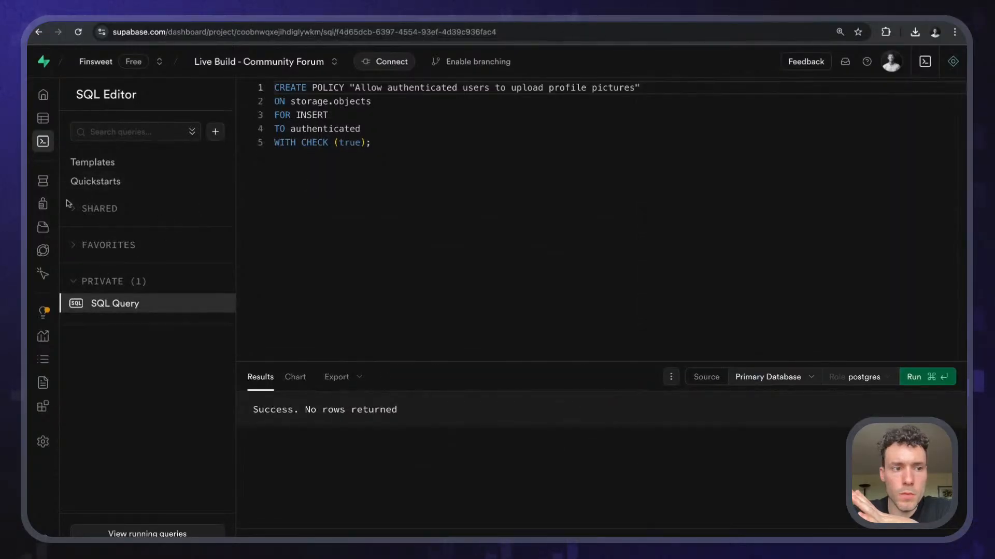
{"action": "left_click", "coordinate": [96, 231]}
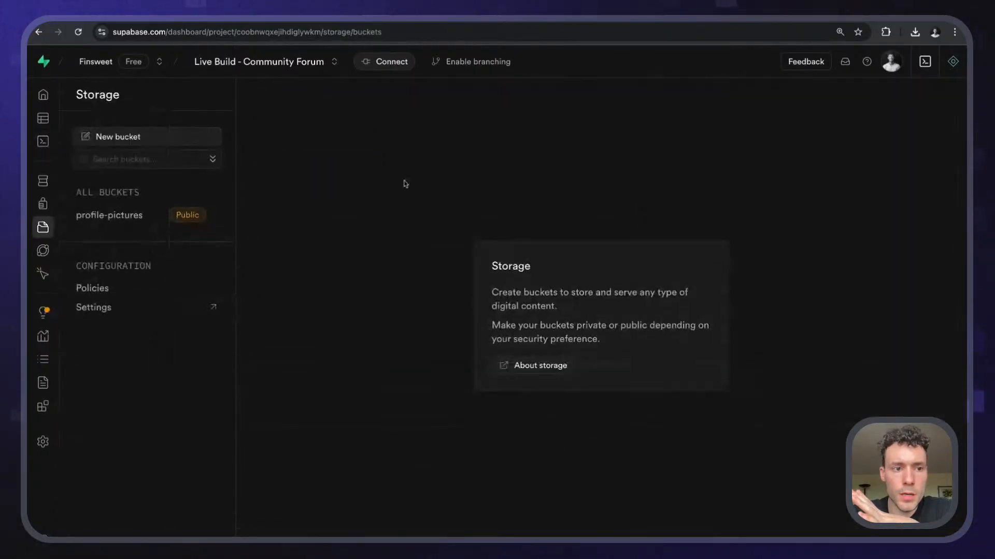
{"action": "left_click", "coordinate": [141, 216]}
{"action": "left_click", "coordinate": [125, 288]}
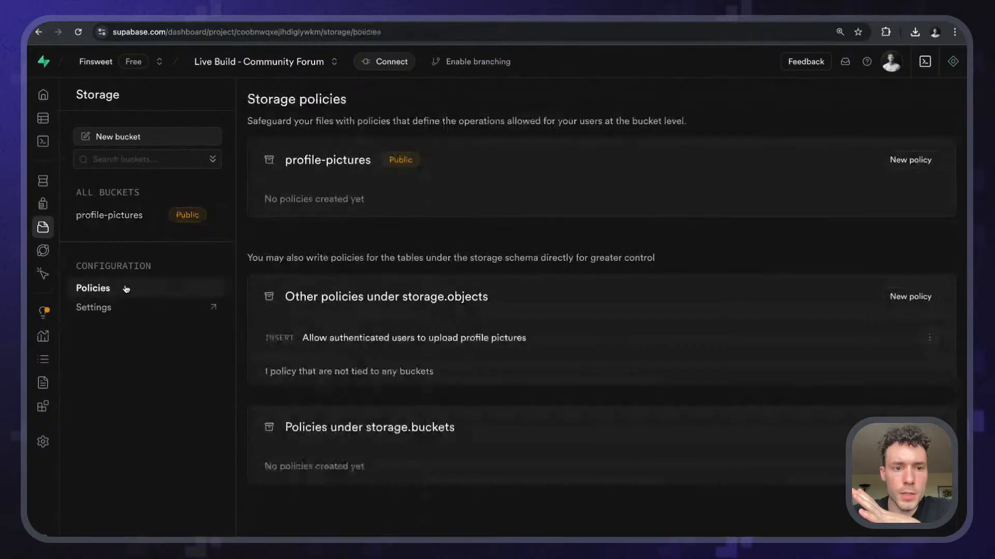
{"action": "left_click", "coordinate": [78, 32]}
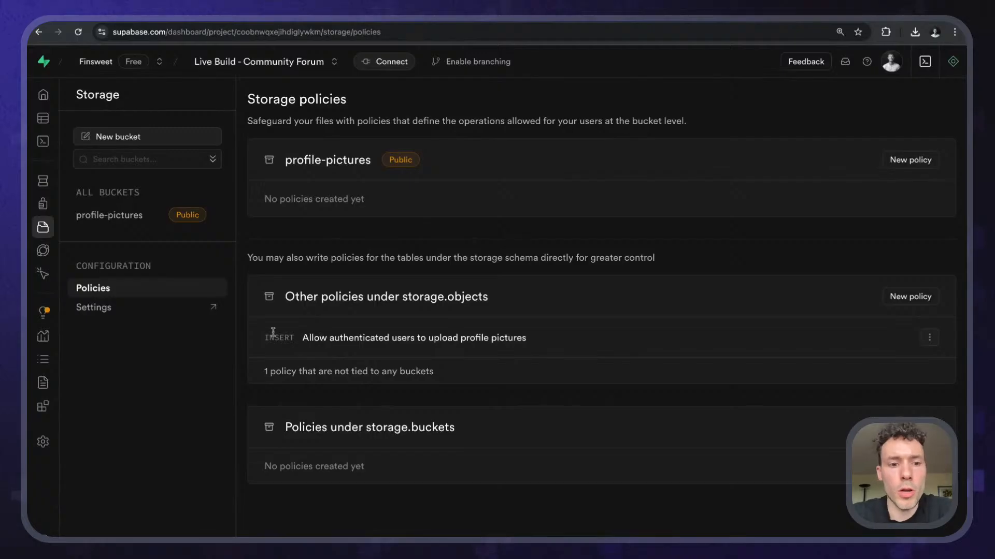
- Open the 'Allow authenticated users to upload profile pictures' INSERT policy for editing
{"action": "left_click_drag", "start_coordinate": [302, 337], "coordinate": [672, 338]}
{"action": "left_click", "coordinate": [541, 346]}
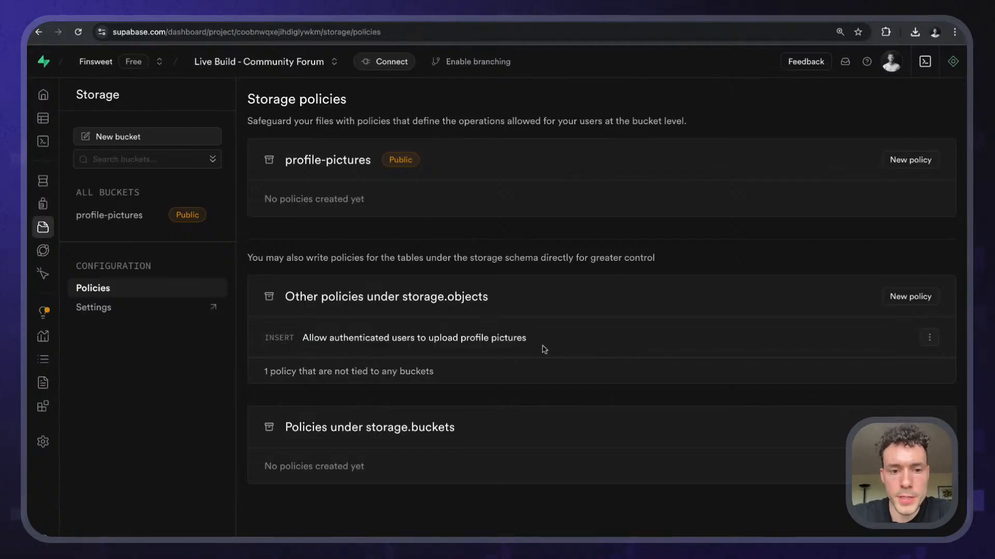
{"action": "left_click_drag", "start_coordinate": [308, 337], "coordinate": [558, 337]}
{"action": "left_click", "coordinate": [558, 337]}
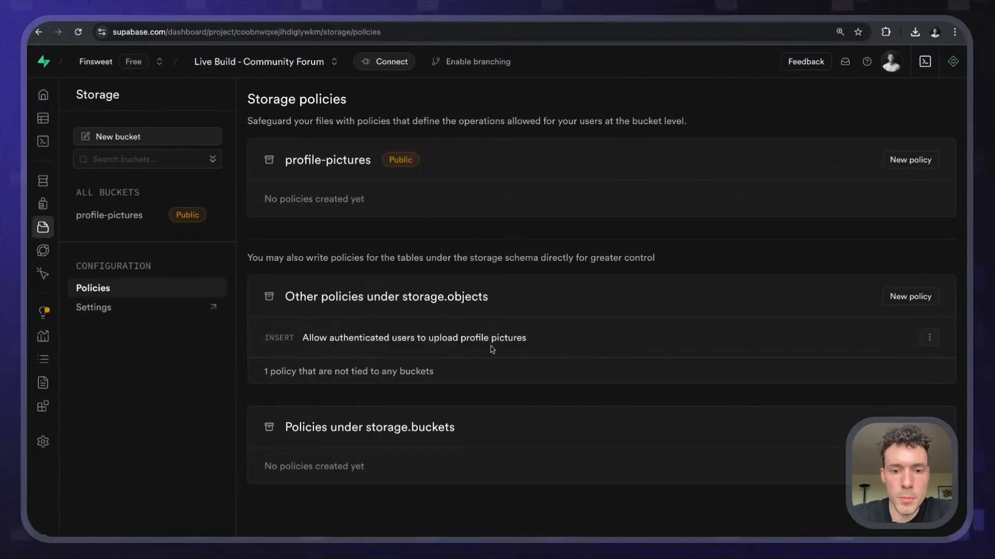
{"action": "left_click", "coordinate": [930, 337]}
{"action": "left_click", "coordinate": [869, 360]}
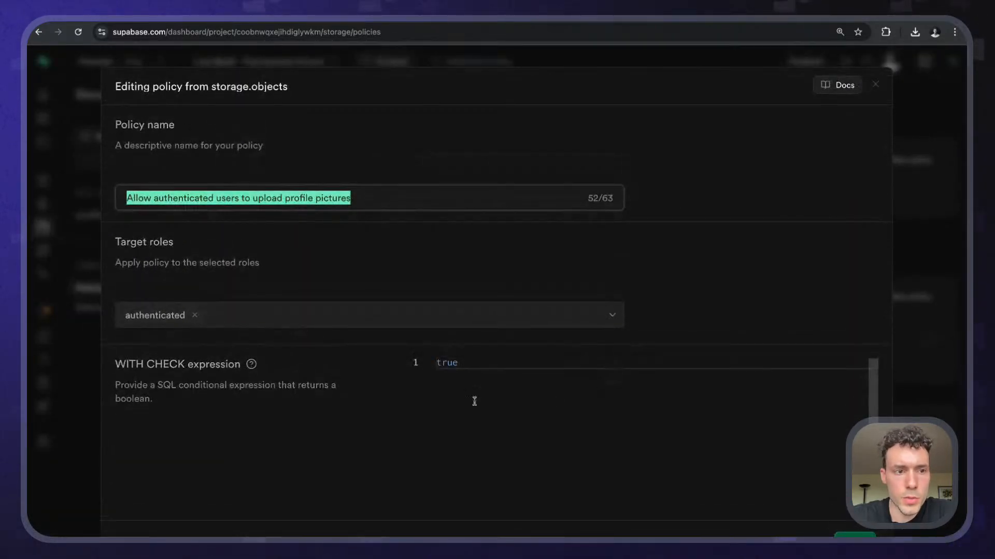
- Copy the profile-pictures bucket name and close the upload policy editor, discarding changes
{"action": "left_click", "coordinate": [875, 84]}
{"action": "left_click", "coordinate": [531, 344]}
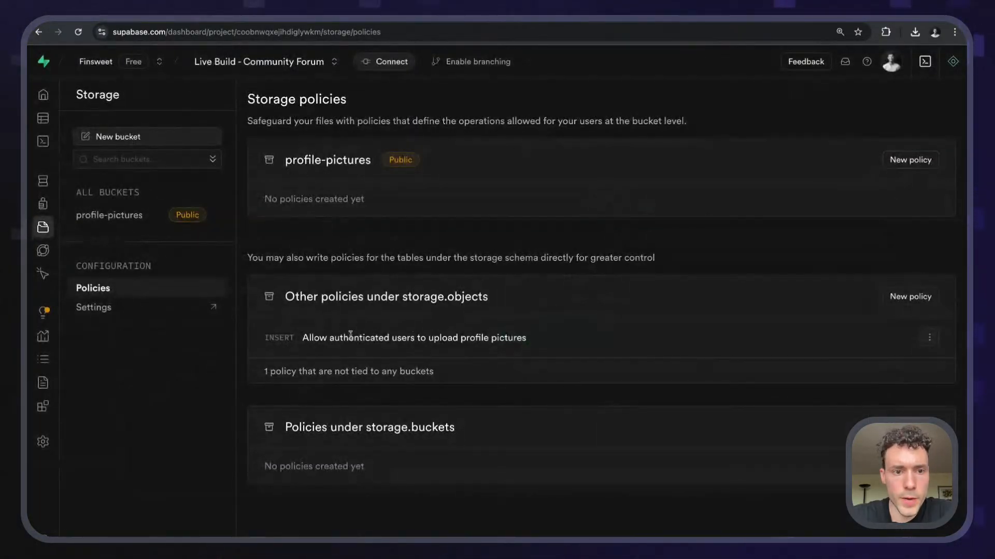
{"action": "left_click_drag", "start_coordinate": [284, 160], "coordinate": [374, 161]}
{"action": "double_click", "coordinate": [373, 163]}
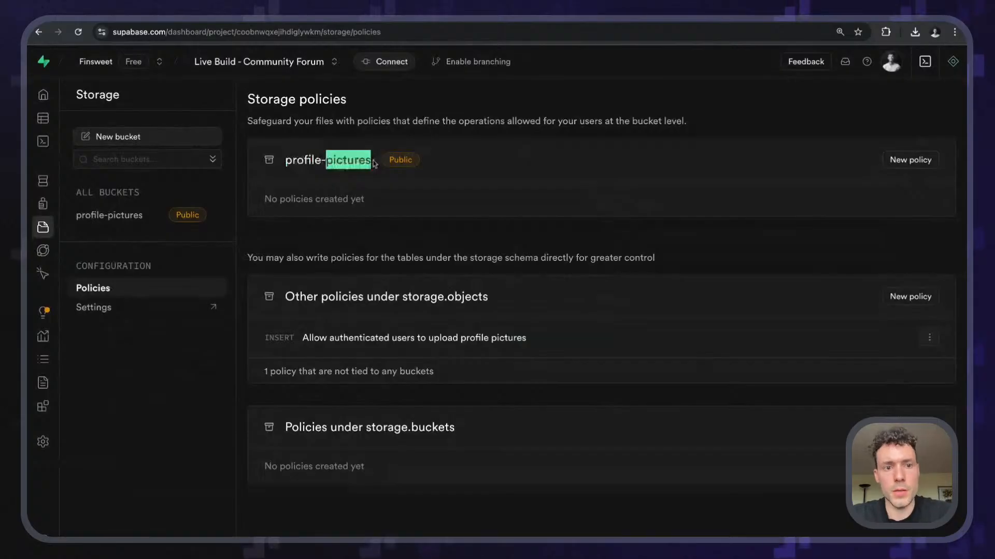
{"action": "triple_click", "coordinate": [374, 163]}
{"action": "key", "text": "super+c"}
{"action": "left_click", "coordinate": [928, 296]}
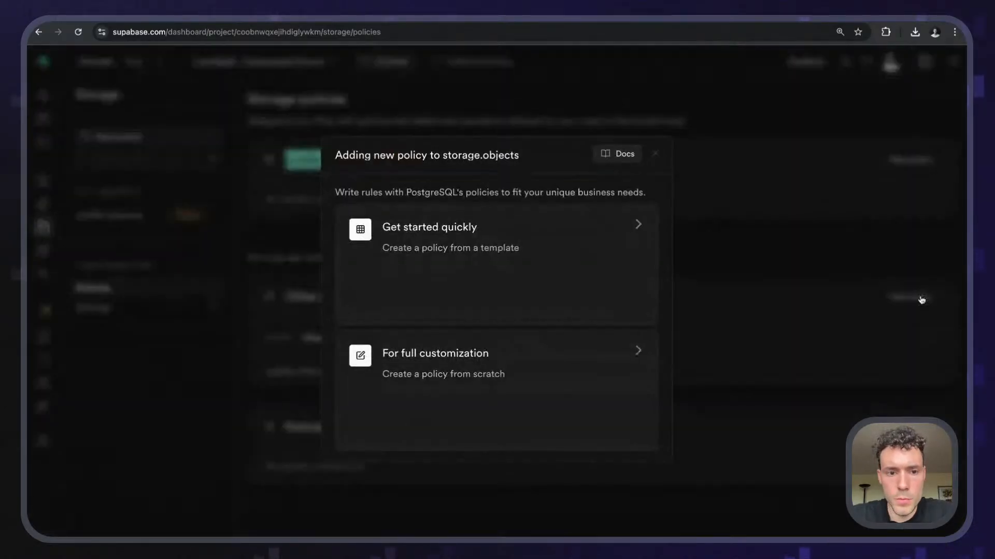
{"action": "left_click", "coordinate": [685, 154]}
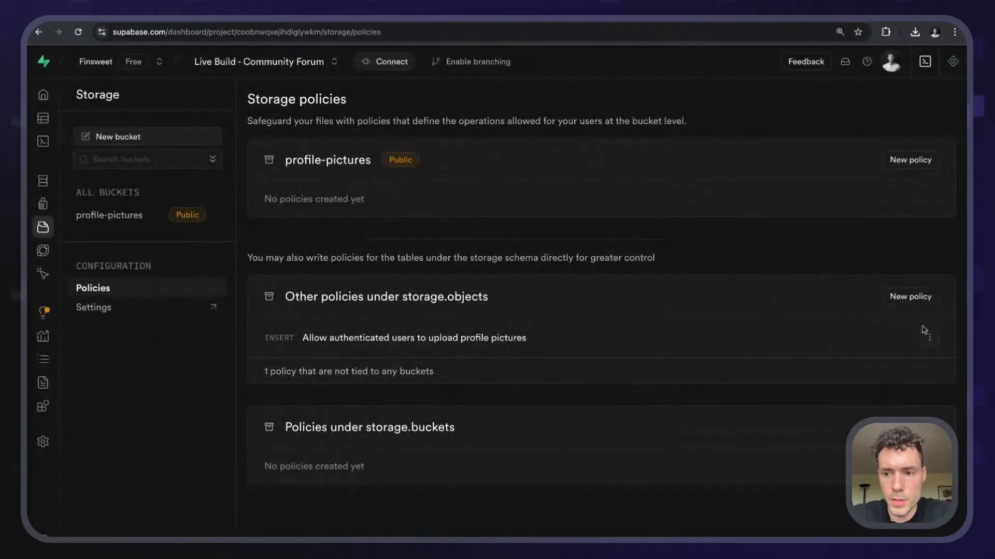
{"action": "left_click", "coordinate": [929, 337]}
{"action": "left_click", "coordinate": [833, 359]}
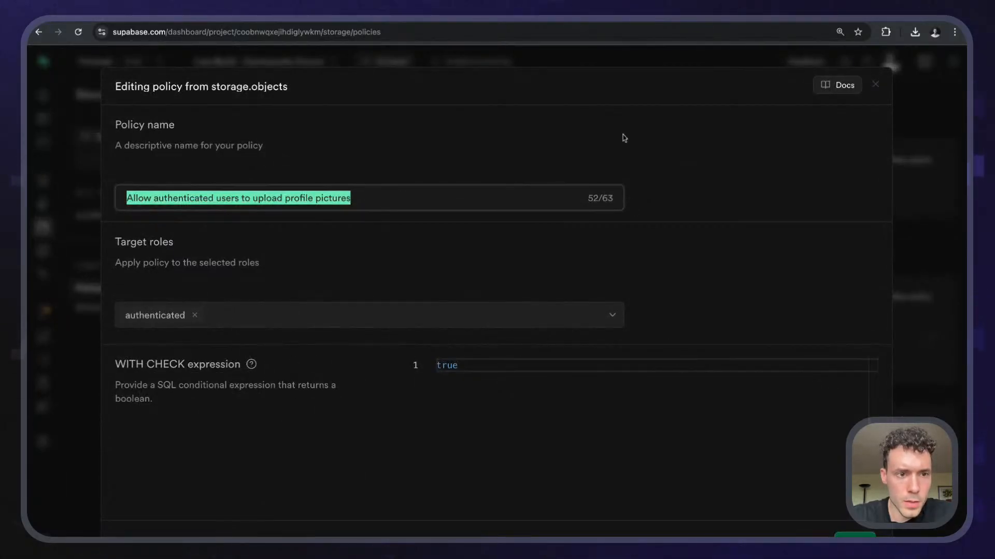
{"action": "left_click", "coordinate": [879, 85]}
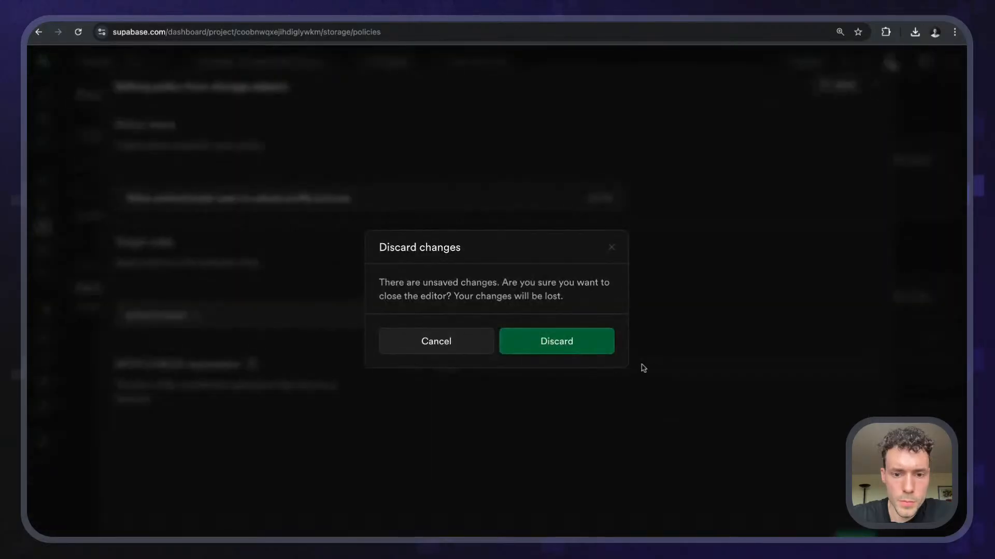
{"action": "left_click", "coordinate": [584, 343]}
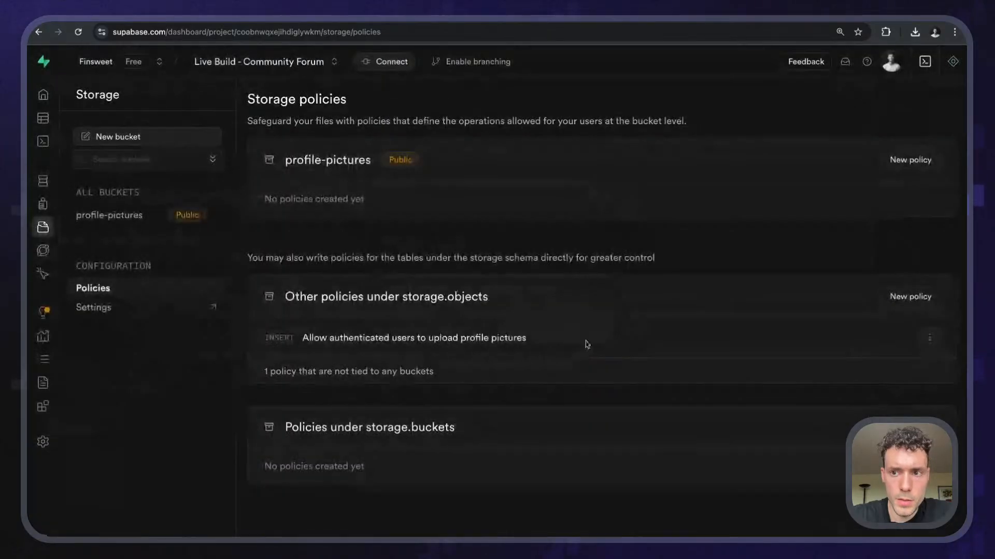
- Tell the Assistant 'The policy should affect the bucket name' followed by profile-pictures
{"action": "left_click", "coordinate": [952, 61]}
{"action": "scroll", "coordinate": [755, 353], "scroll_direction": "down", "scroll_amount": 1}
{"action": "scroll", "coordinate": [756, 352], "scroll_direction": "right", "scroll_amount": 3}
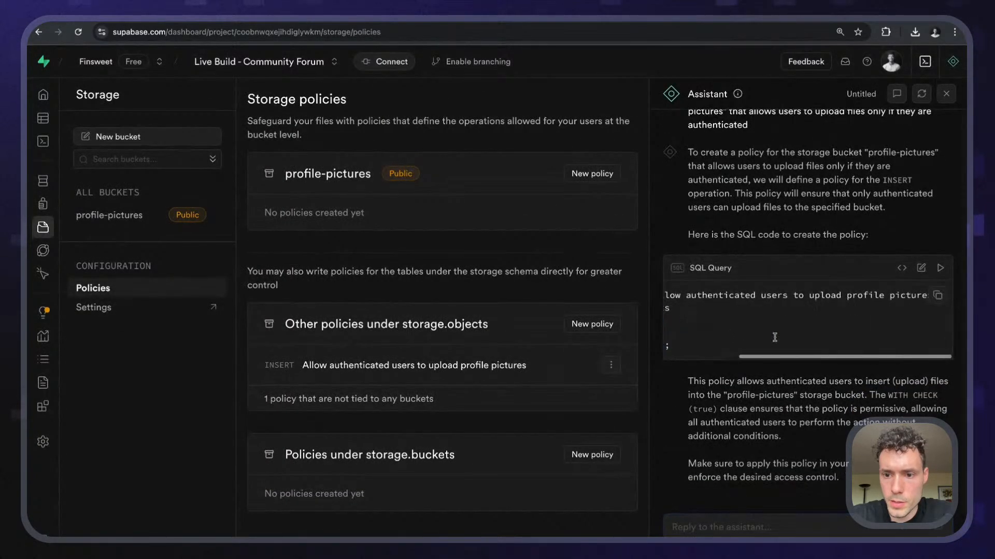
{"action": "scroll", "coordinate": [725, 337], "scroll_direction": "left", "scroll_amount": 3}
{"action": "type", "text": "Th"}
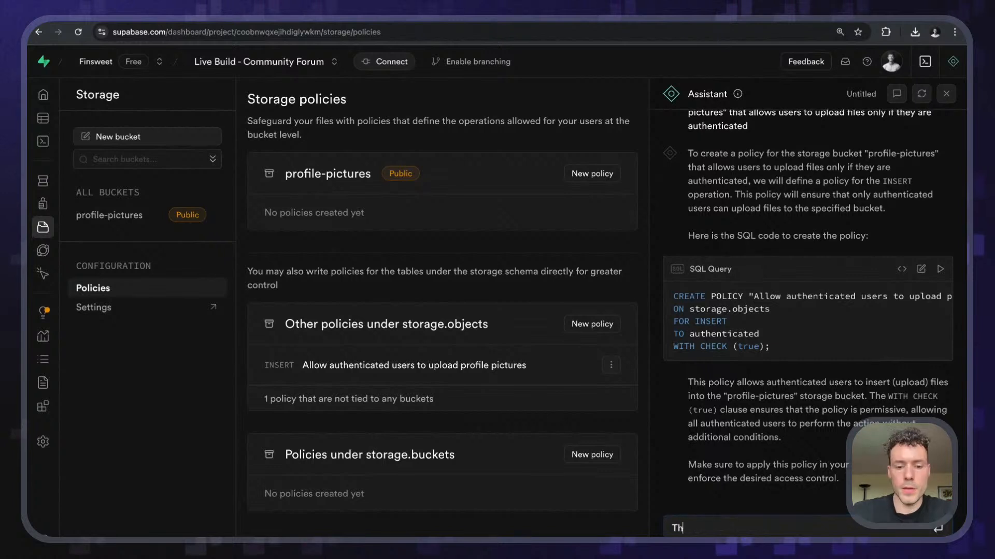
{"action": "type", "text": "e policy should af"}
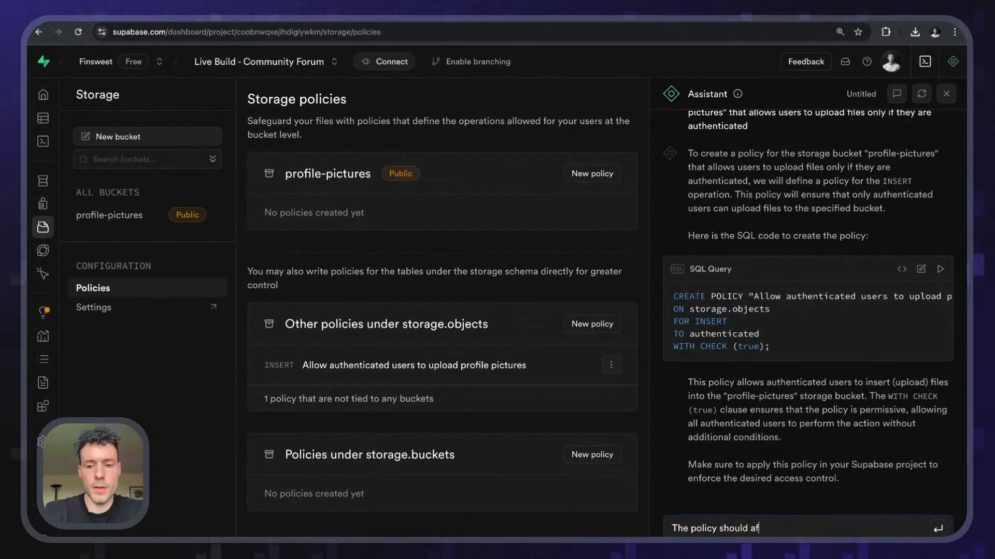
{"action": "type", "text": "fect the bucket named"}
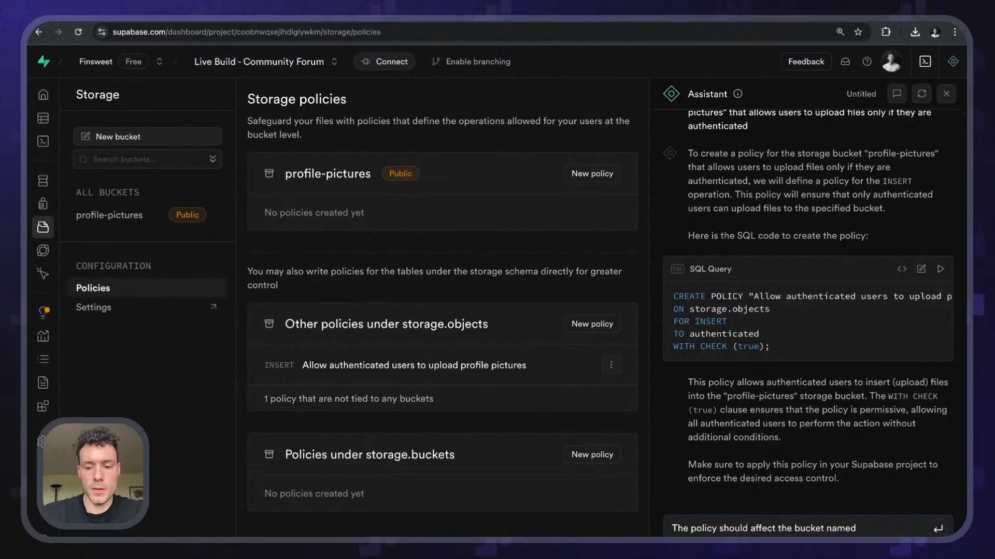
{"action": "key", "text": "super+v"}
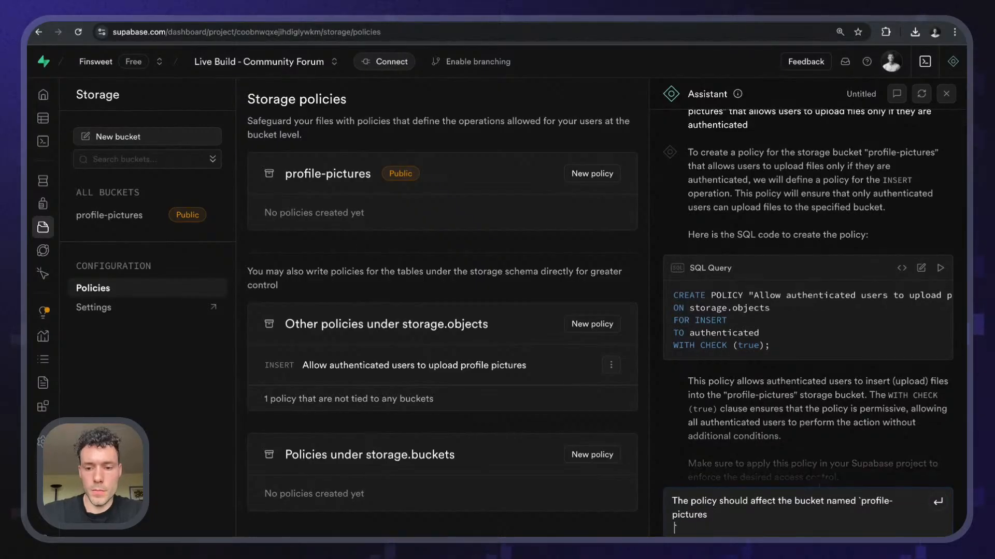
{"action": "key", "text": "BackSpace"}
{"action": "key", "text": "Return"}
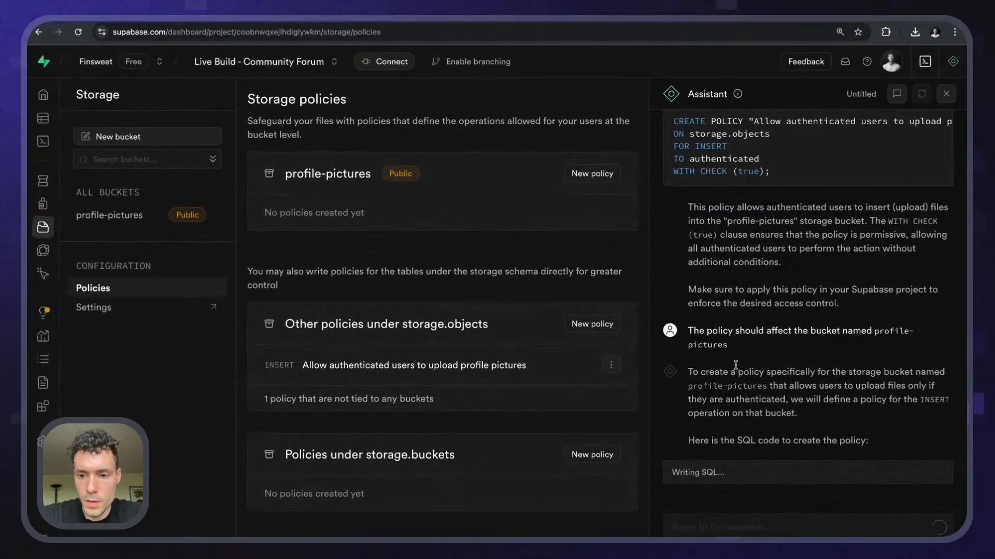
{"action": "scroll", "coordinate": [775, 364], "scroll_direction": "right", "scroll_amount": 5}
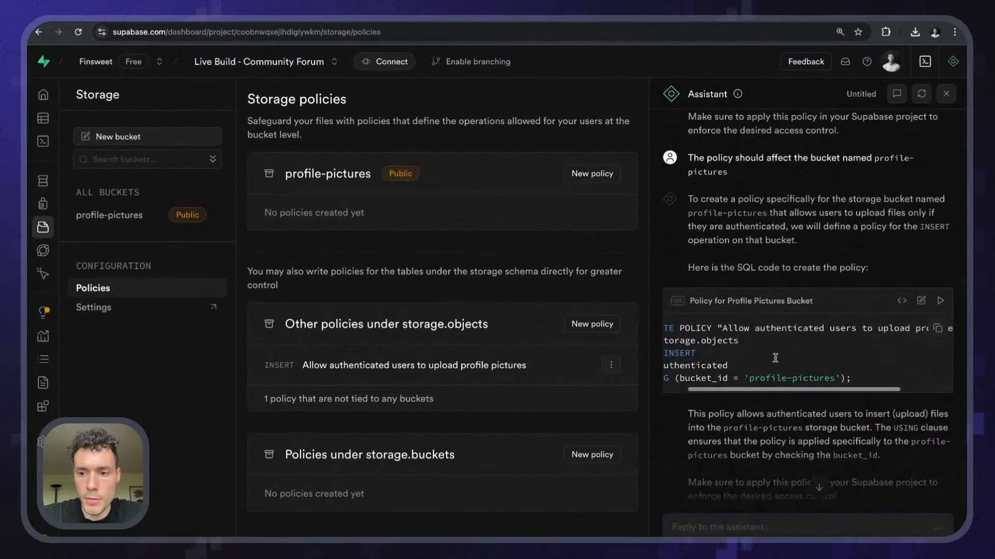
{"action": "scroll", "coordinate": [774, 358], "scroll_direction": "left", "scroll_amount": 5}
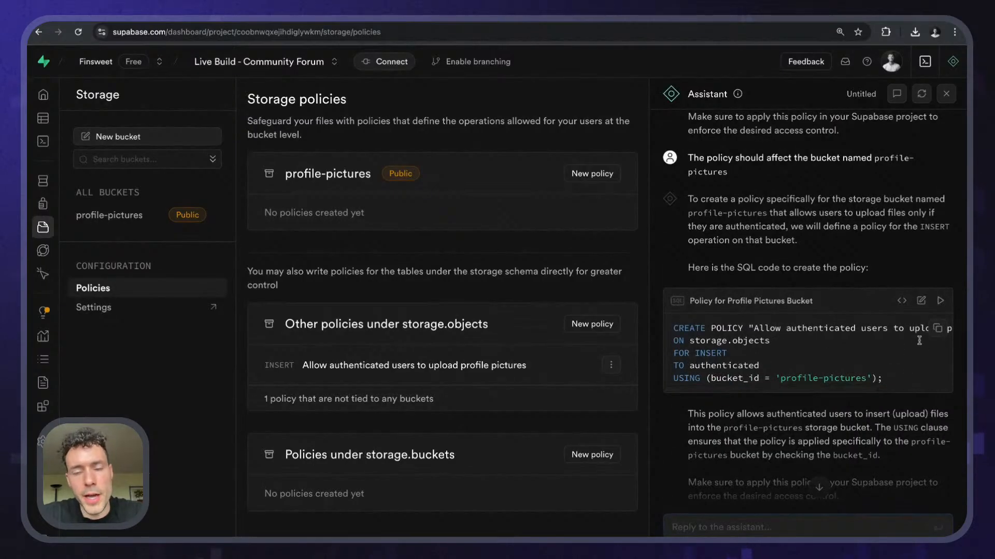
- Load and run the bucket-specific policy, then add WITH CHECK (true) after its USING clause and rerun
{"action": "left_click", "coordinate": [921, 301]}
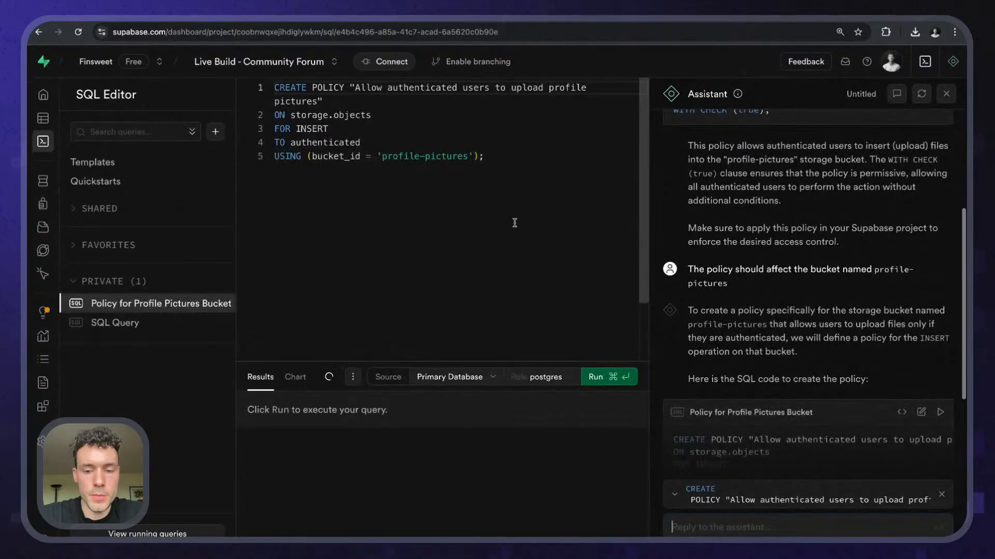
{"action": "left_click", "coordinate": [603, 380]}
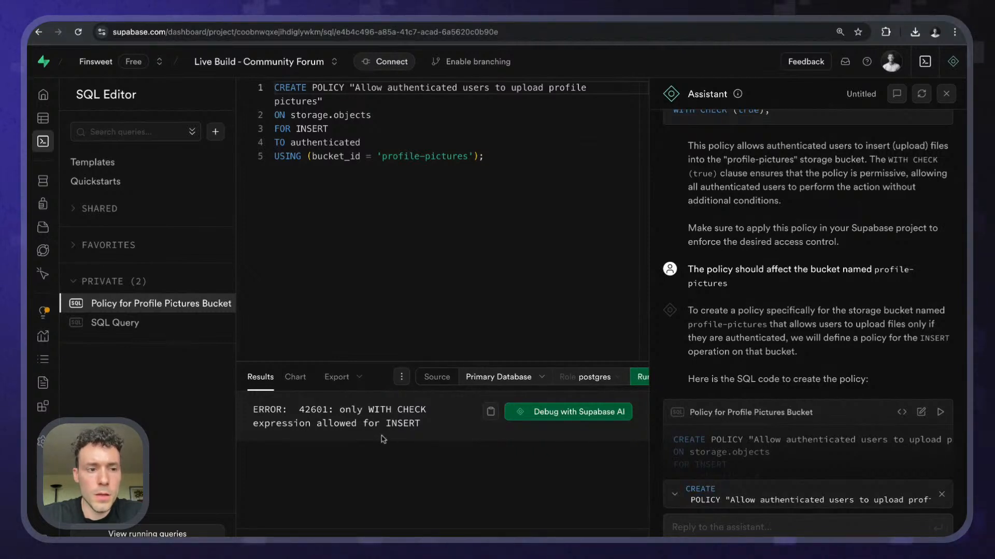
{"action": "left_click", "coordinate": [135, 324]}
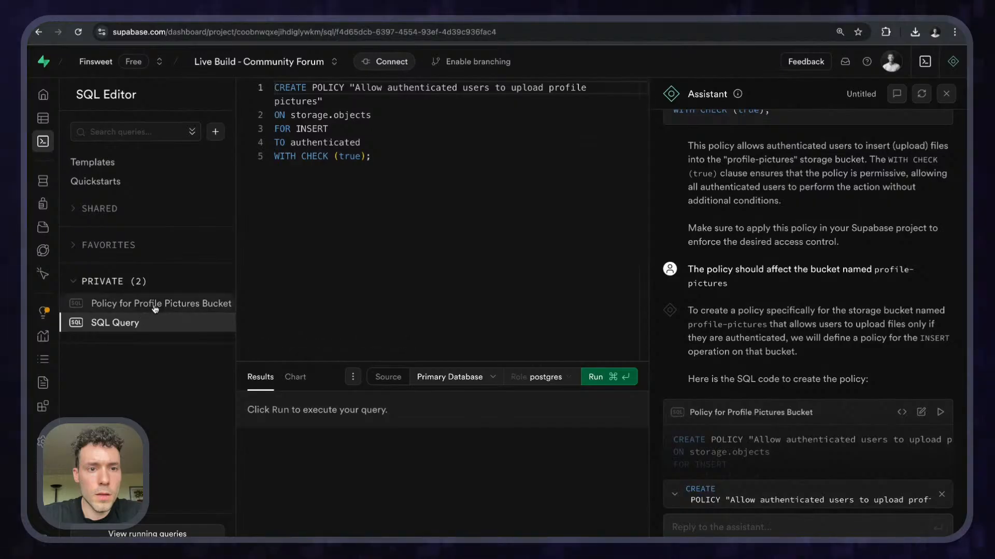
{"action": "left_click", "coordinate": [154, 309]}
{"action": "left_click", "coordinate": [155, 321]}
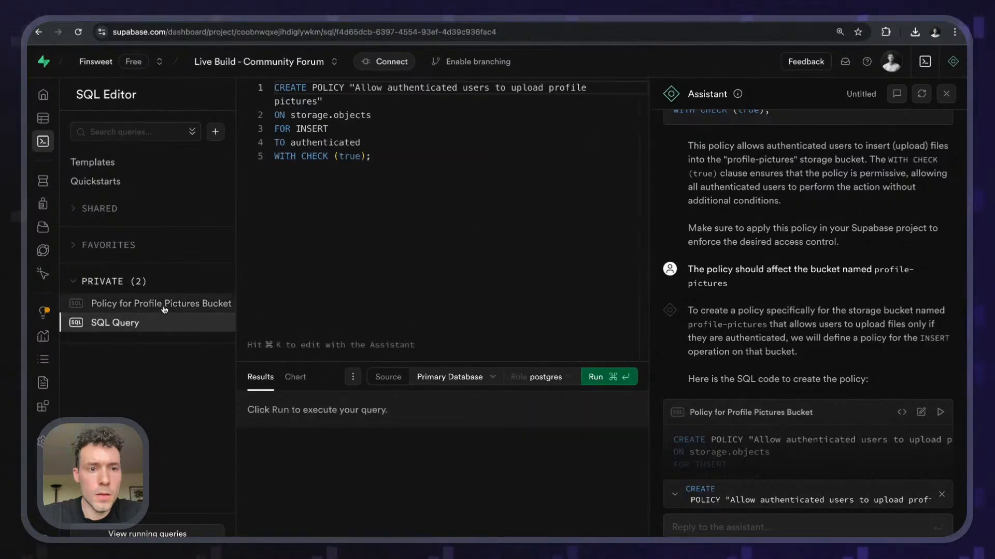
{"action": "mouse_move", "coordinate": [279, 143]}
{"action": "left_mouse_down"}
{"action": "mouse_move", "coordinate": [380, 148]}
{"action": "mouse_move", "coordinate": [274, 143]}
{"action": "left_mouse_up"}
{"action": "left_click_drag", "start_coordinate": [398, 161], "coordinate": [275, 157]}
{"action": "key", "text": "ctrl+c"}
{"action": "left_click", "coordinate": [176, 309]}
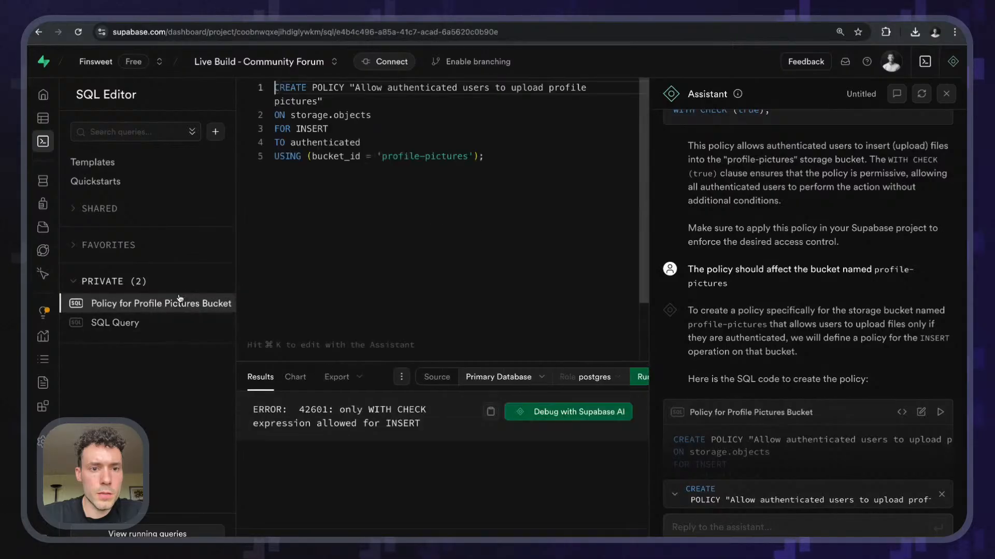
{"action": "left_click", "coordinate": [469, 218]}
{"action": "key", "text": "BackSpace"}
{"action": "key", "text": "Return"}
{"action": "key", "text": "ctrl+v"}
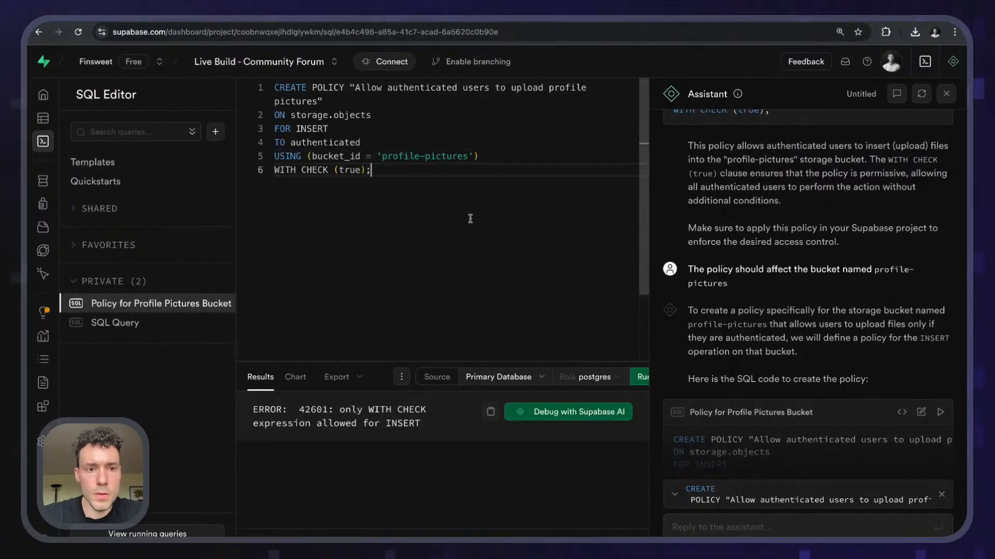
{"action": "left_click", "coordinate": [636, 381]}
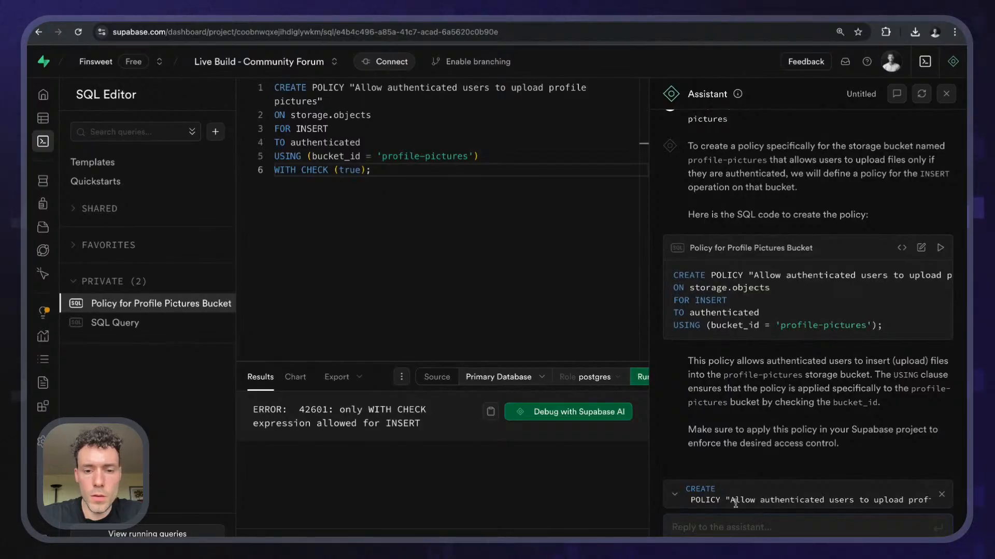
- Remove the WITH CHECK line, end the USING line with a semicolon, and copy the INSERT error
{"action": "triple_click", "coordinate": [486, 155]}
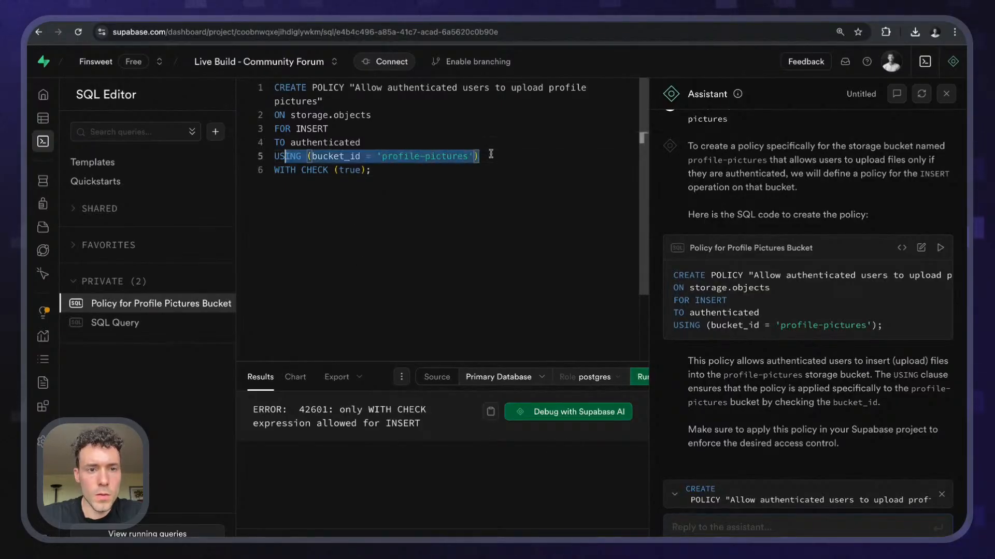
{"action": "key", "text": "BackSpace"}
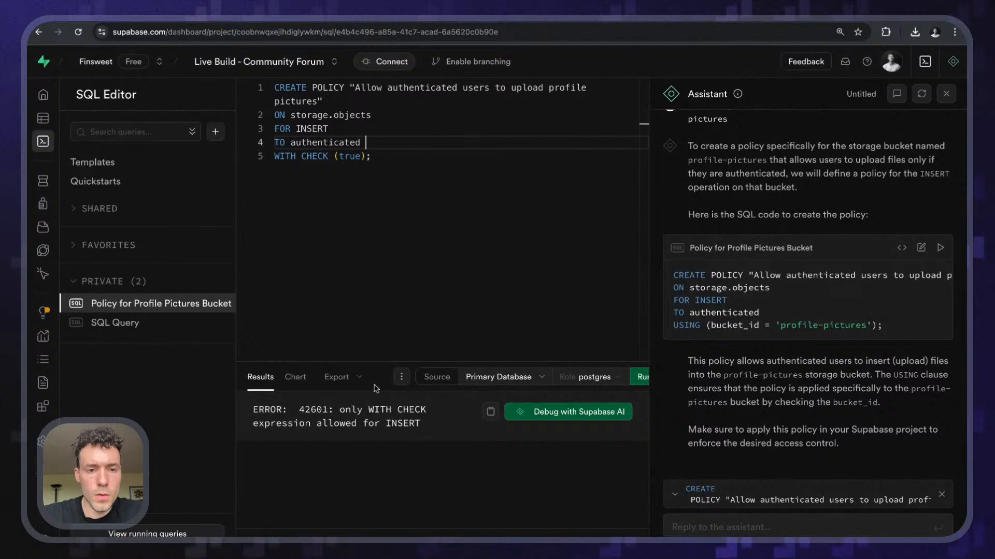
{"action": "key", "text": "super+z"}
{"action": "left_click_drag", "start_coordinate": [392, 170], "coordinate": [285, 170]}
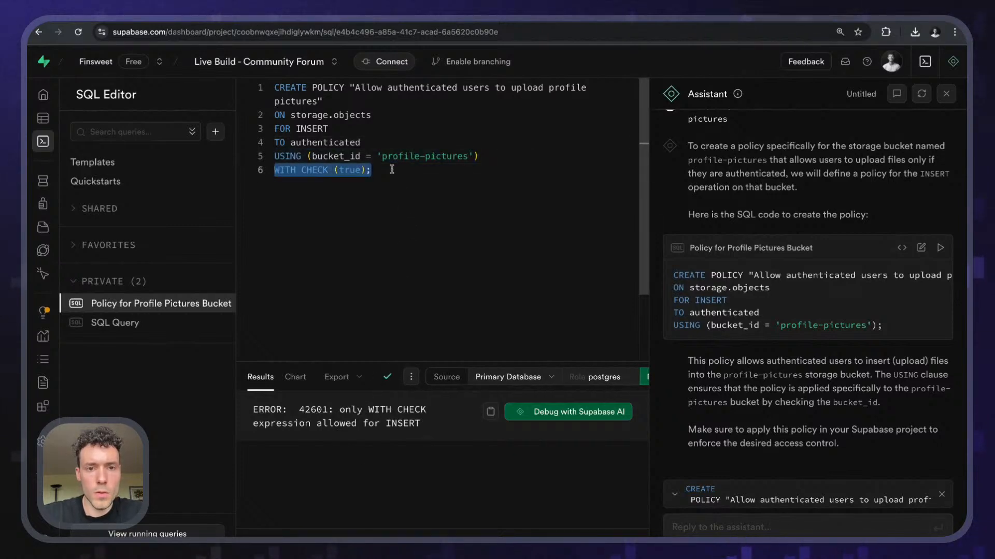
{"action": "key", "text": "BackSpace"}
{"action": "key", "text": "BackSpace"}
{"action": "type", "text": ";"}
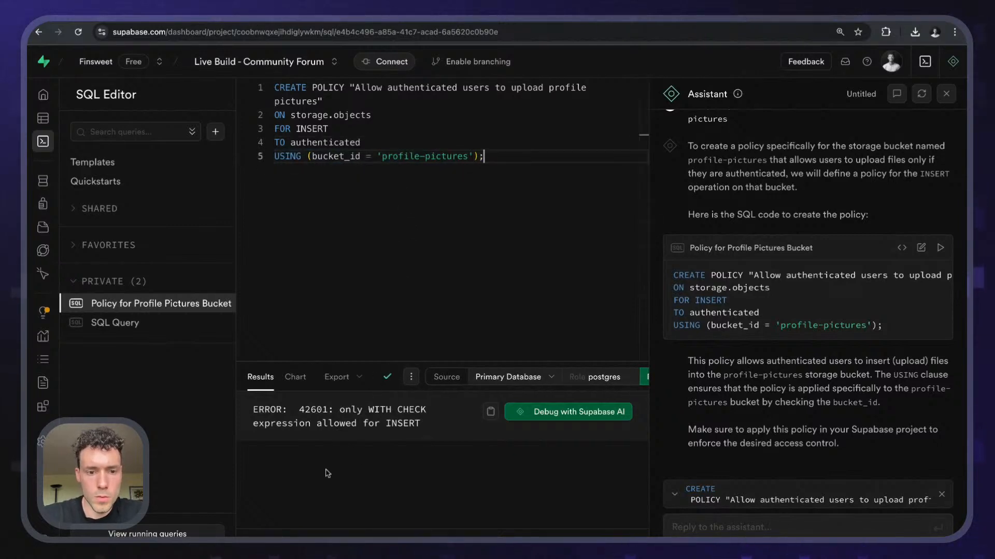
{"action": "double_click", "coordinate": [442, 423]}
{"action": "left_click", "coordinate": [491, 416]}
{"action": "left_click", "coordinate": [442, 427]}
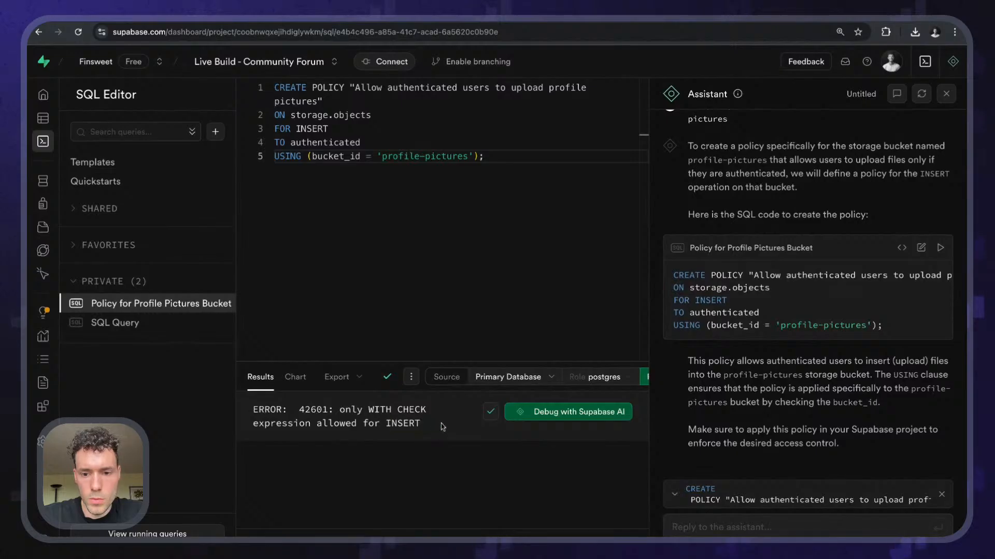
- Send the Assistant 'I am getting a "…" error' with the copied INSERT error pasted in
{"action": "left_click", "coordinate": [698, 533]}
{"action": "type", "text": "I"}
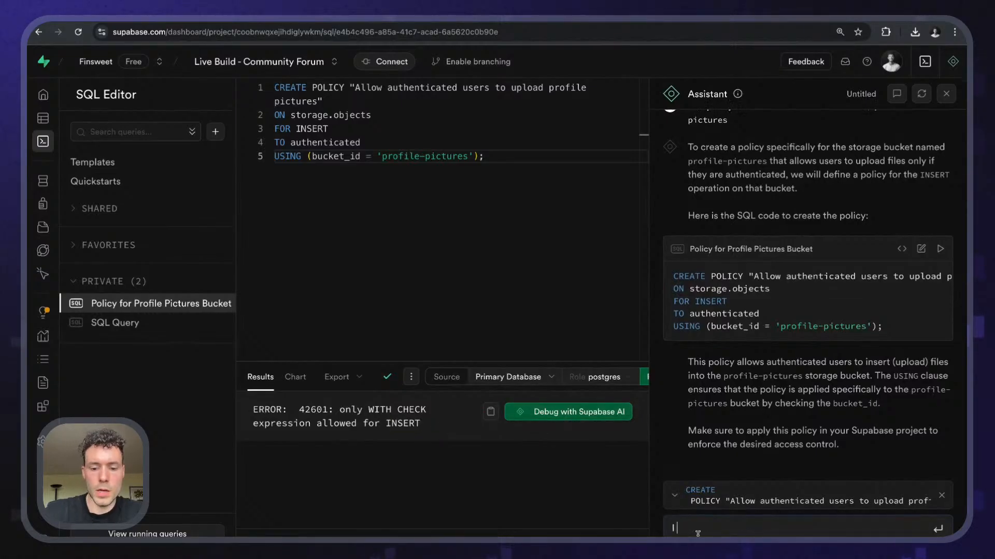
{"action": "type", "text": " am getting a"}
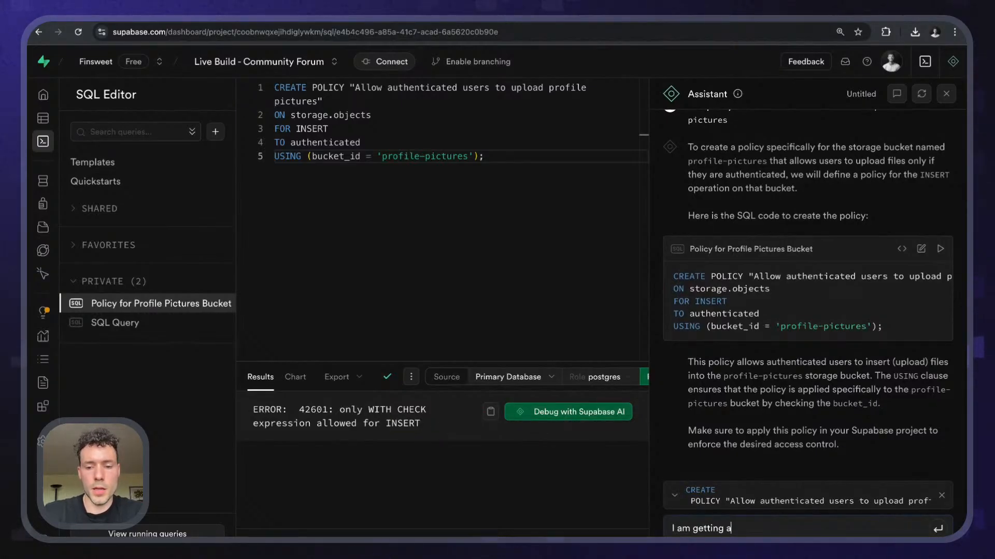
{"action": "type", "text": " \""}
{"action": "key", "text": "ctrl+v"}
{"action": "type", "text": "\" err"}
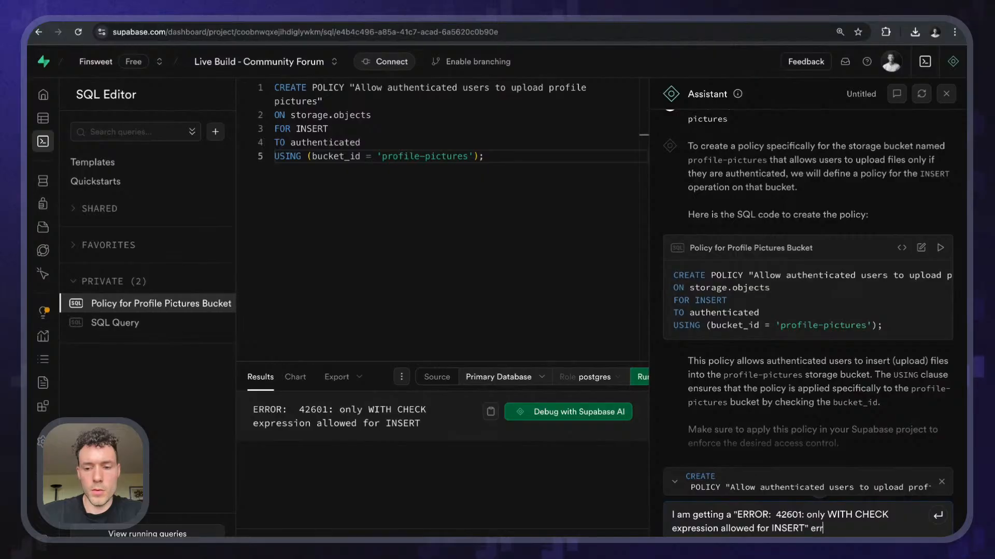
{"action": "type", "text": "or"}
{"action": "key", "text": "Return"}
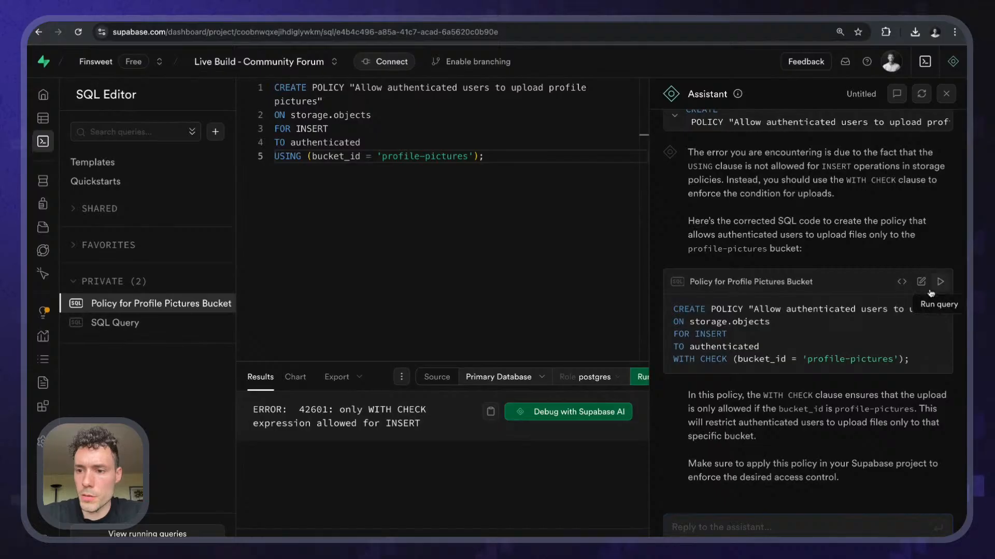
- Replace the editor SQL with the assistant's WITH CHECK (bucket_id = 'profile-pictures') version and run it
{"action": "left_click", "coordinate": [921, 282]}
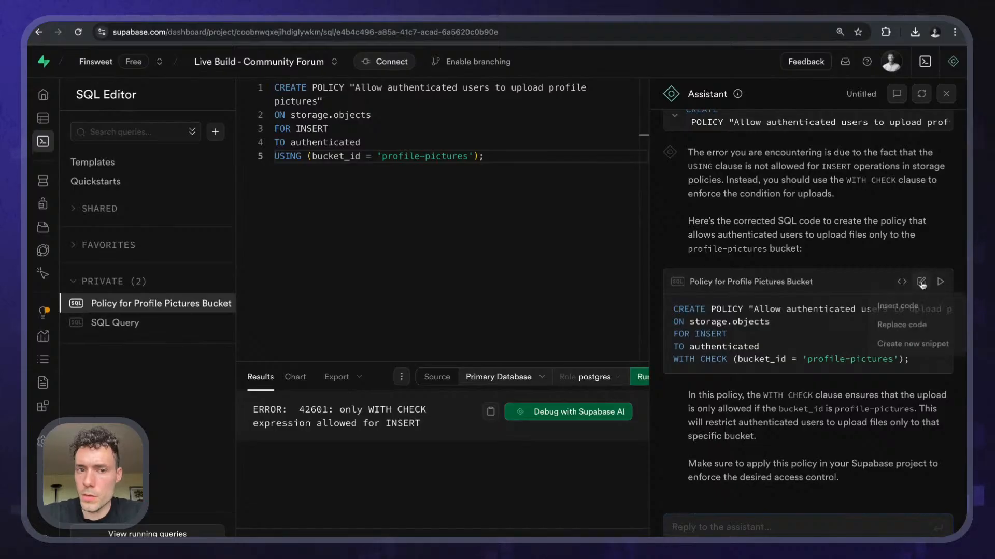
{"action": "left_click", "coordinate": [911, 326]}
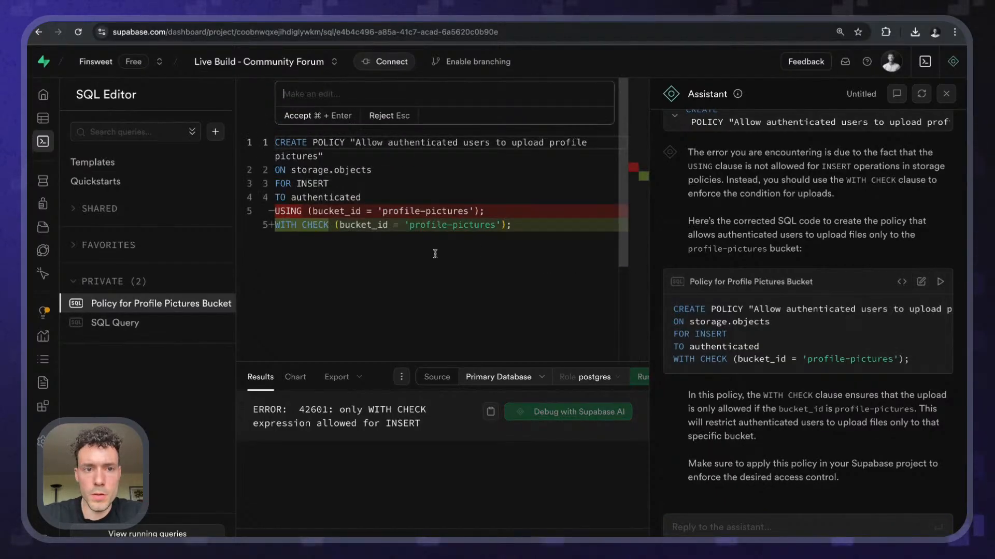
{"action": "left_click", "coordinate": [308, 116]}
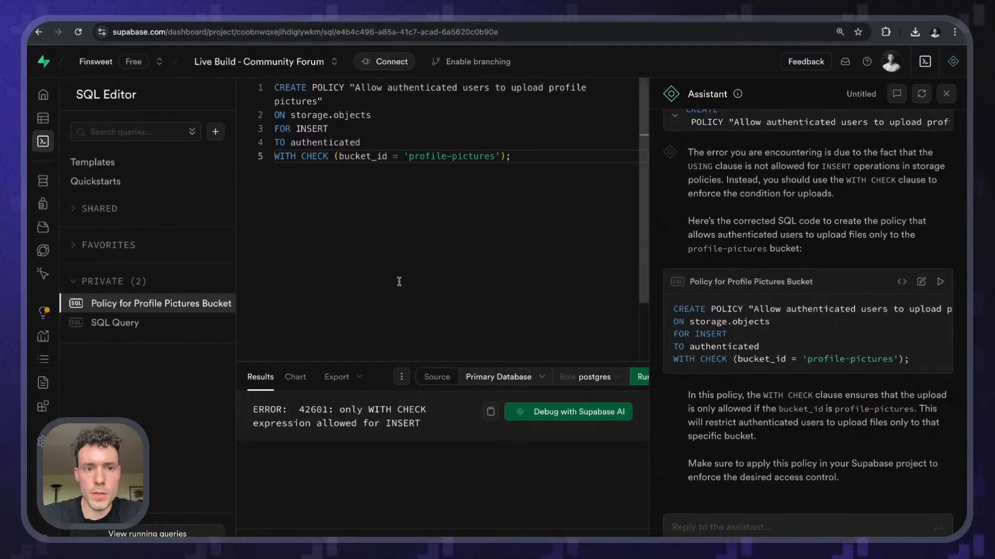
{"action": "left_click", "coordinate": [641, 377]}
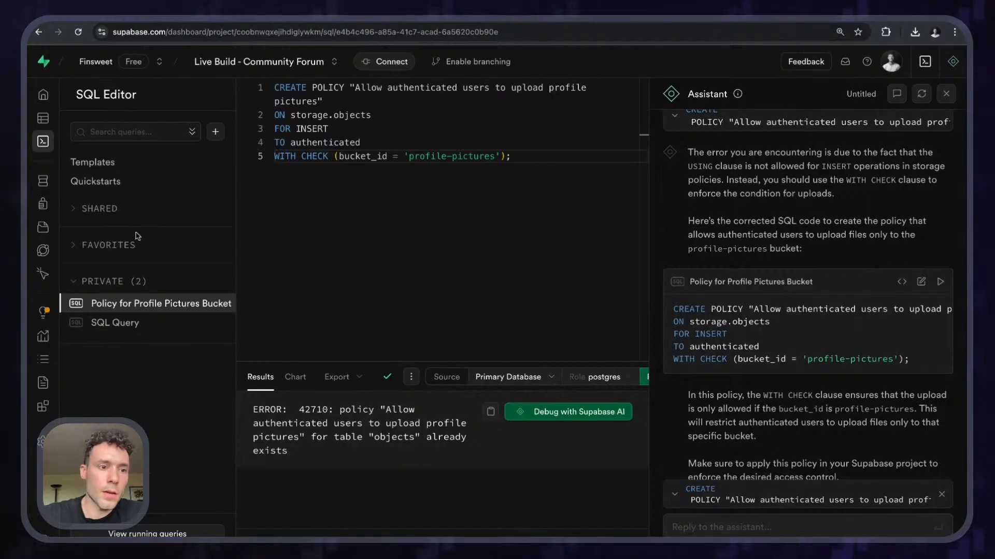
- Delete the existing upload policy from the Storage policies list
{"action": "mouse_move", "coordinate": [34, 176]}
{"action": "left_click", "coordinate": [73, 227]}
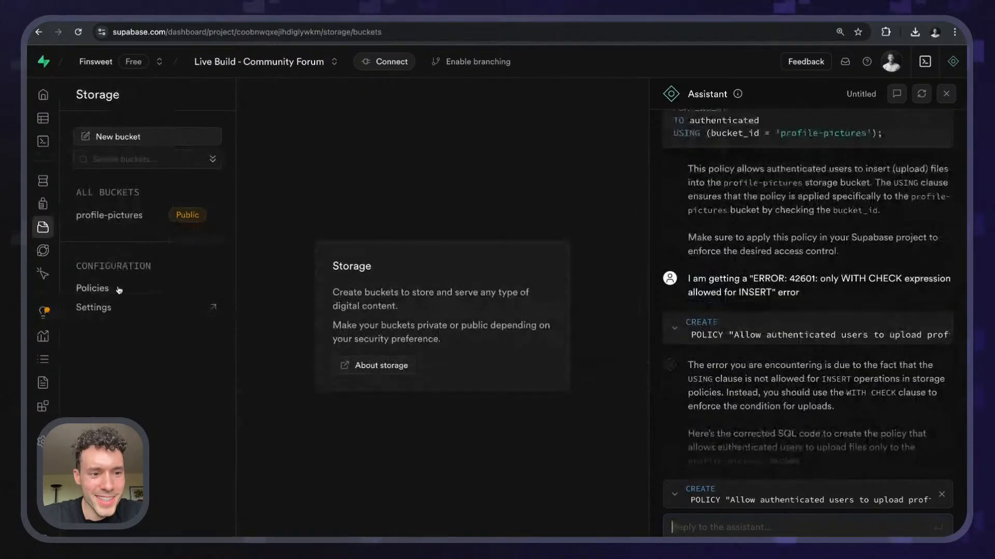
{"action": "left_click", "coordinate": [195, 290]}
{"action": "left_click", "coordinate": [611, 364]}
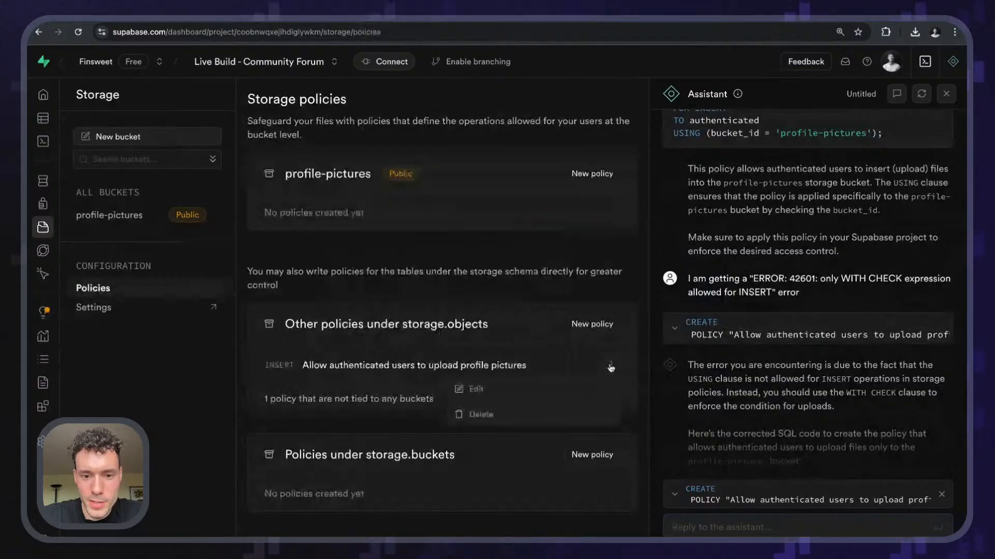
{"action": "left_click", "coordinate": [553, 419]}
{"action": "left_click", "coordinate": [575, 338]}
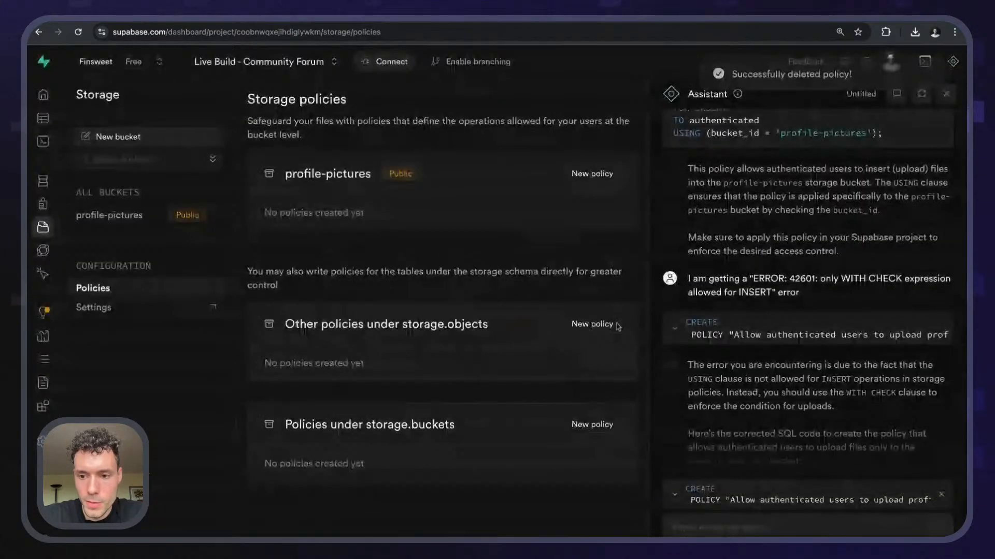
- Run the corrected WITH CHECK policy SQL and return to the profile-pictures bucket's policies
{"action": "scroll", "coordinate": [795, 444], "scroll_direction": "down", "scroll_amount": 5}
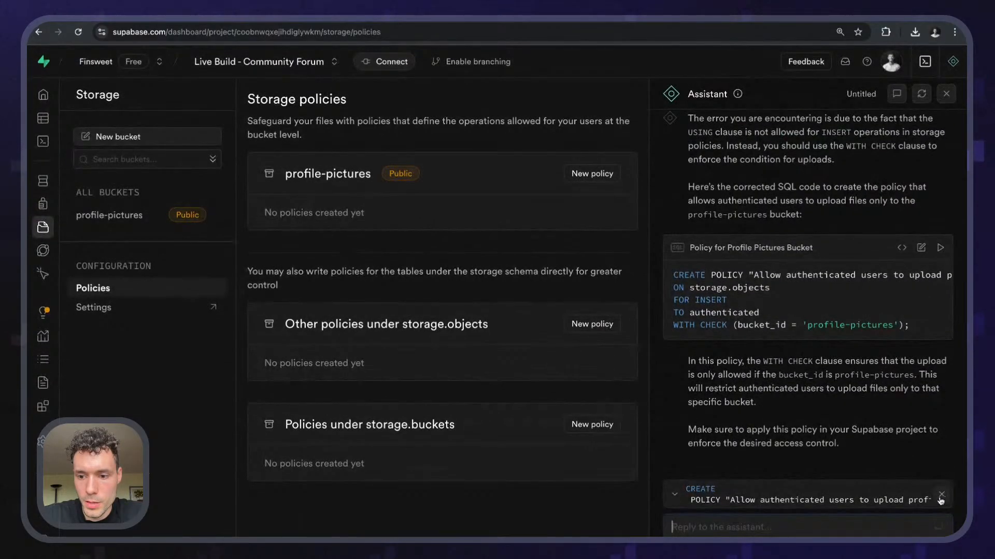
{"action": "left_click", "coordinate": [944, 254]}
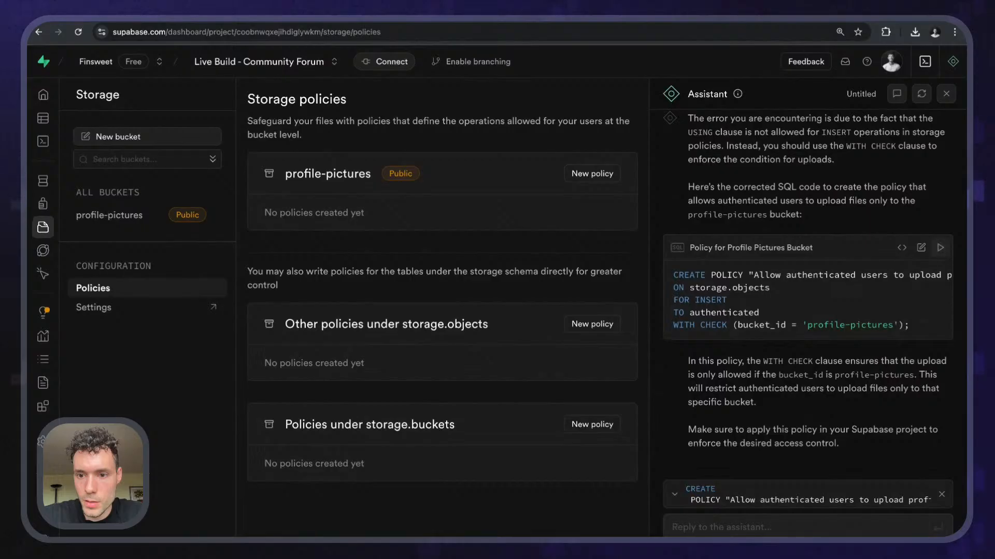
{"action": "left_click", "coordinate": [921, 247]}
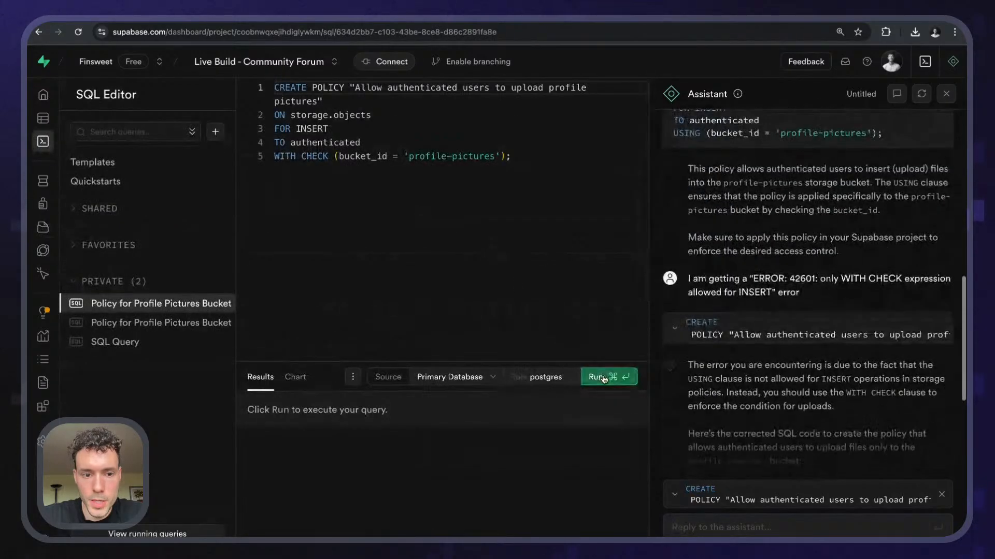
{"action": "left_click", "coordinate": [602, 377]}
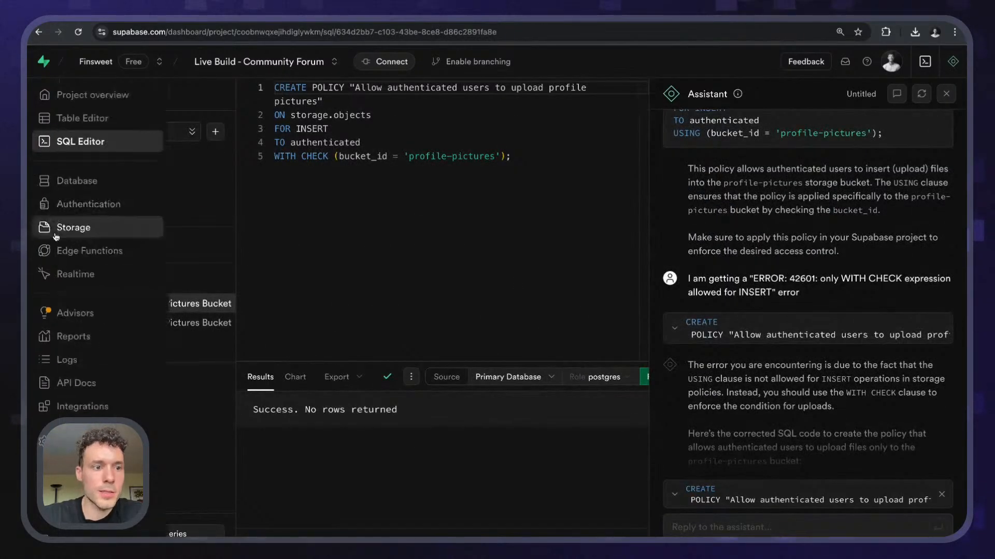
{"action": "left_click", "coordinate": [56, 236]}
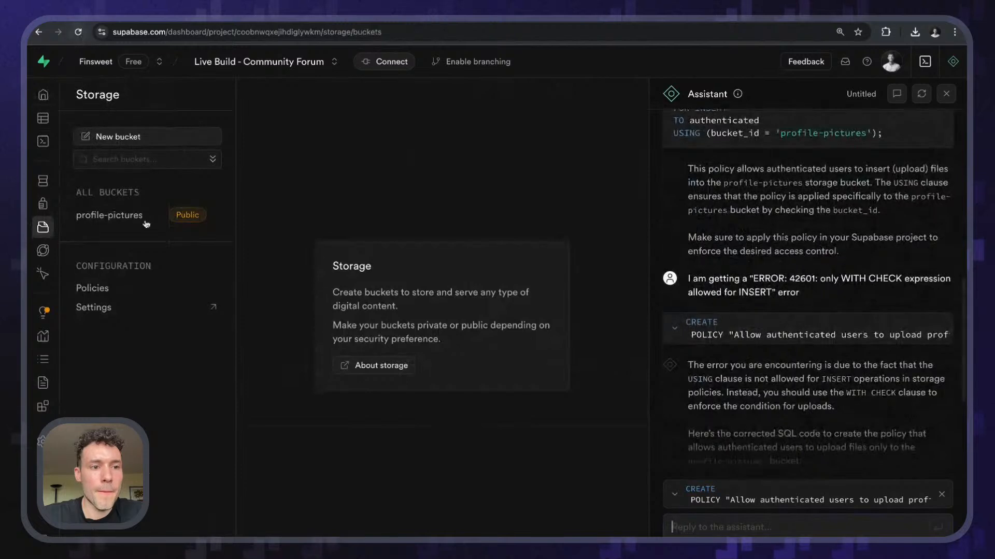
{"action": "left_click", "coordinate": [141, 218]}
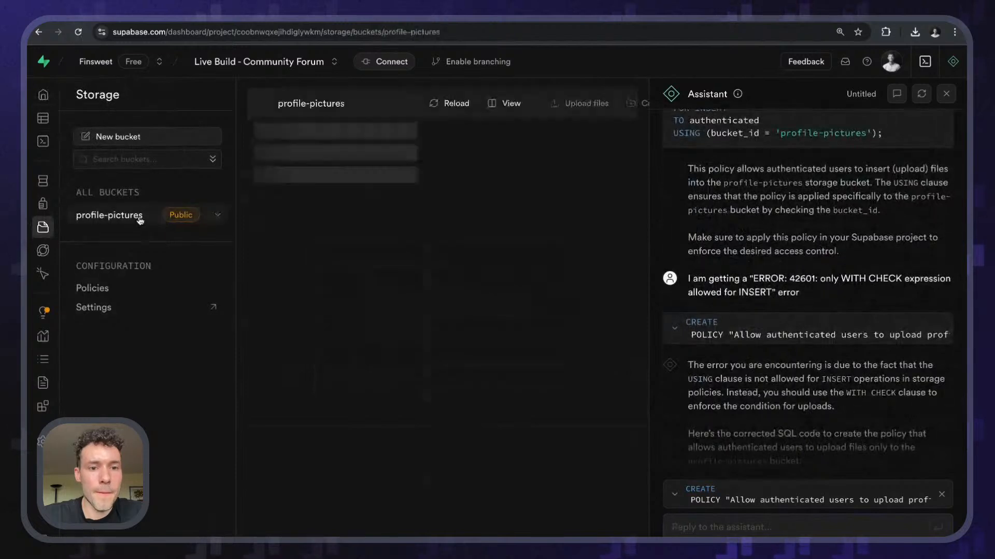
{"action": "left_click", "coordinate": [122, 287]}
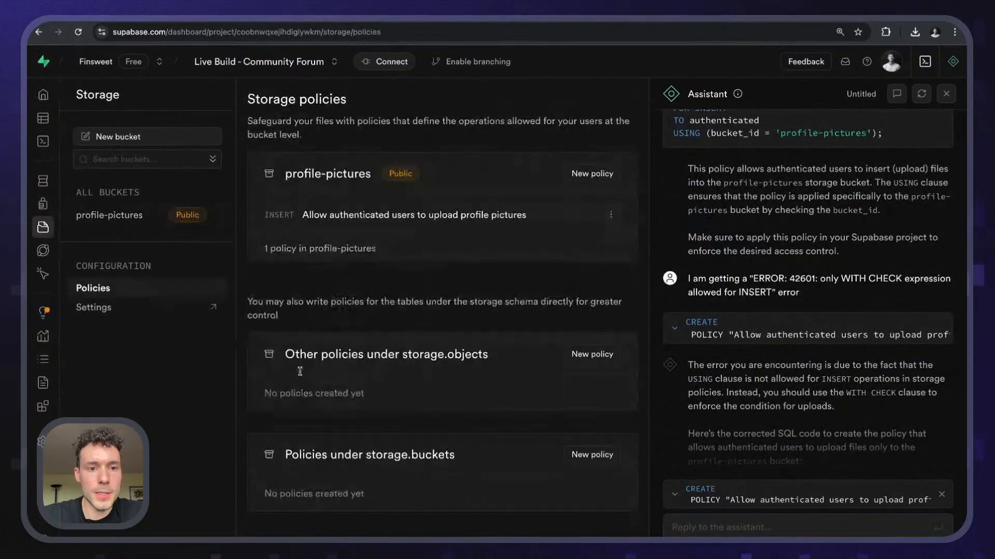
- Close the Assistant, inspect the new upload policy in its editor, and discard without changes
{"action": "left_click", "coordinate": [946, 93]}
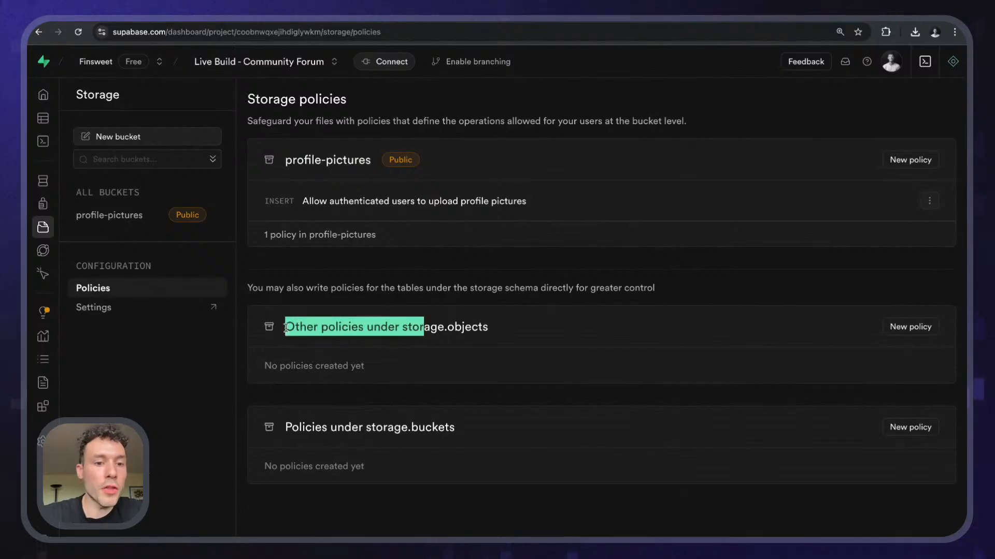
{"action": "left_click_drag", "start_coordinate": [285, 327], "coordinate": [501, 320]}
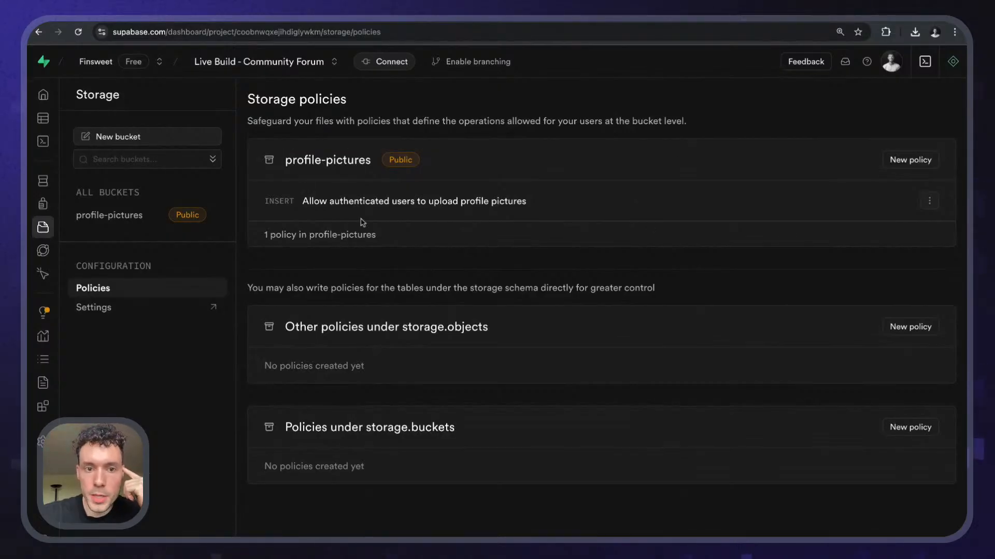
{"action": "left_click", "coordinate": [938, 203]}
{"action": "left_click", "coordinate": [846, 223]}
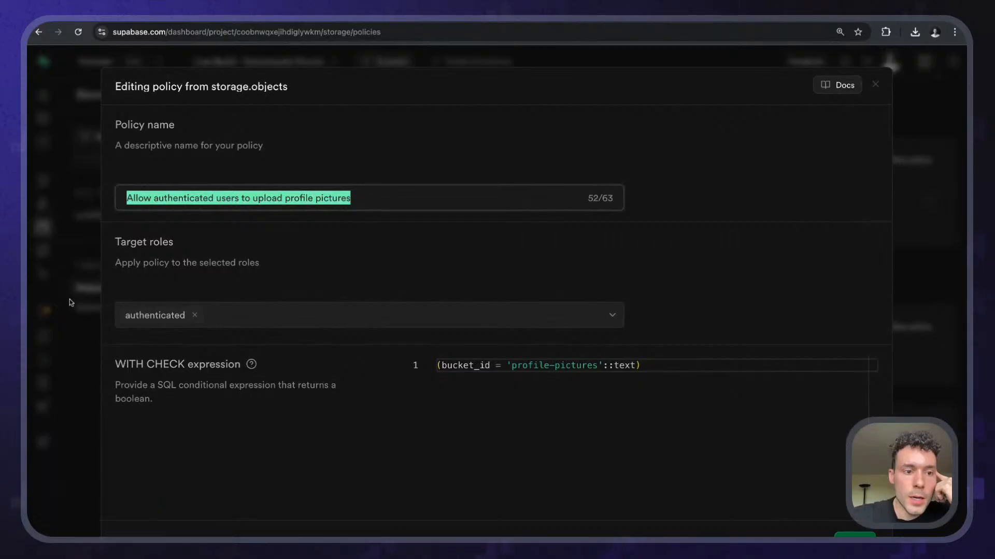
{"action": "left_click", "coordinate": [75, 327]}
{"action": "left_click", "coordinate": [526, 346]}
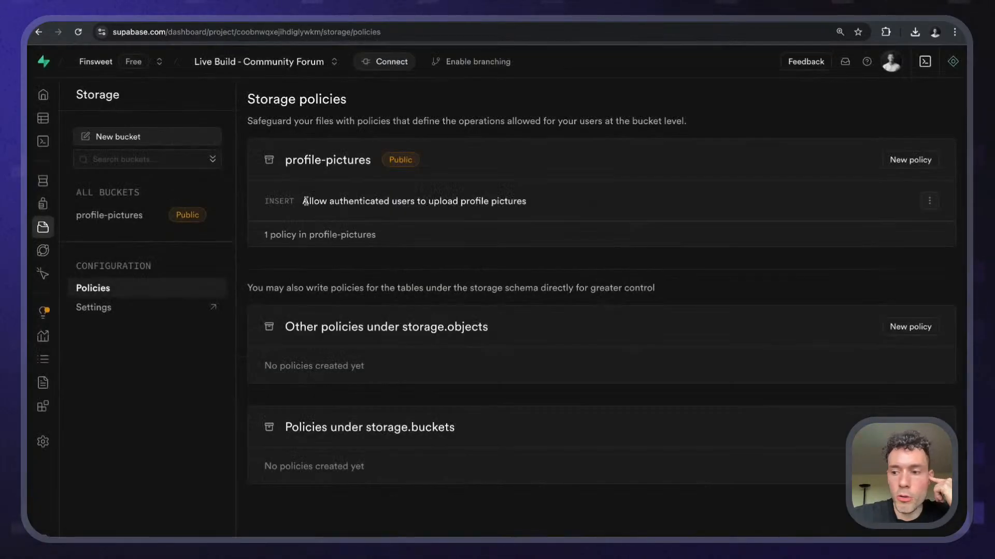
{"action": "double_click", "coordinate": [421, 201]}
{"action": "triple_click", "coordinate": [420, 204]}
- Choose image.png again for the profile picture and move the response panel aside to reveal request settings
{"action": "left_click", "coordinate": [404, 100]}
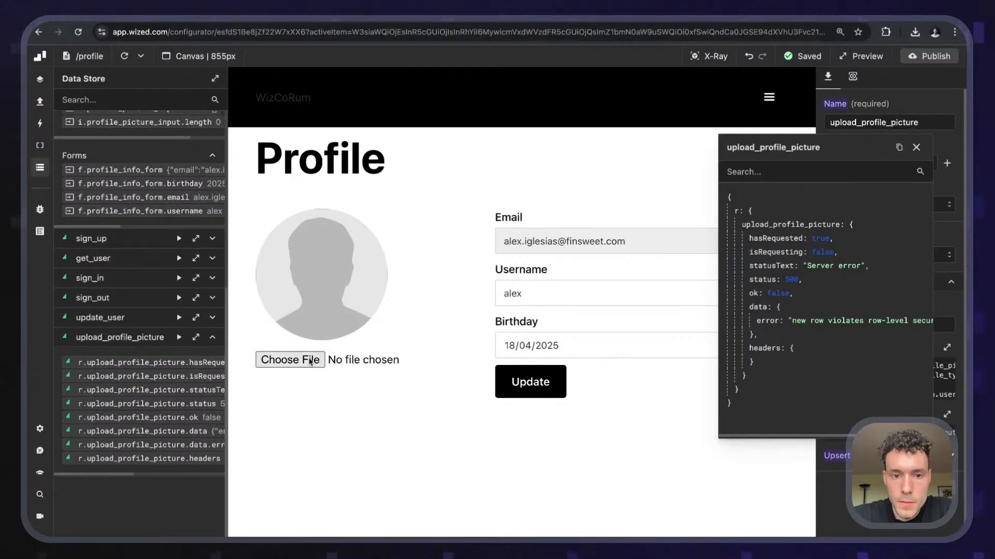
{"action": "left_click", "coordinate": [310, 362]}
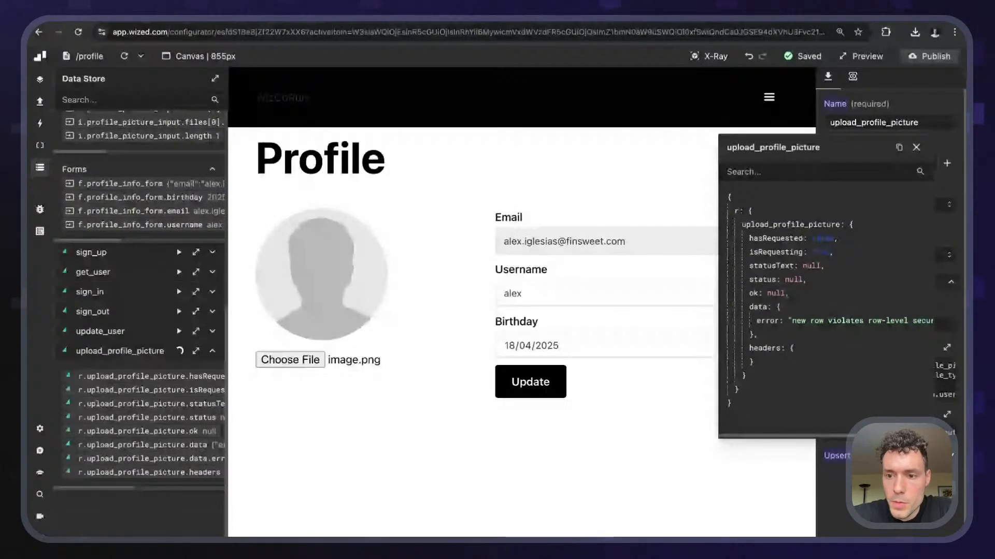
{"action": "scroll", "coordinate": [864, 347], "scroll_direction": "right", "scroll_amount": 3}
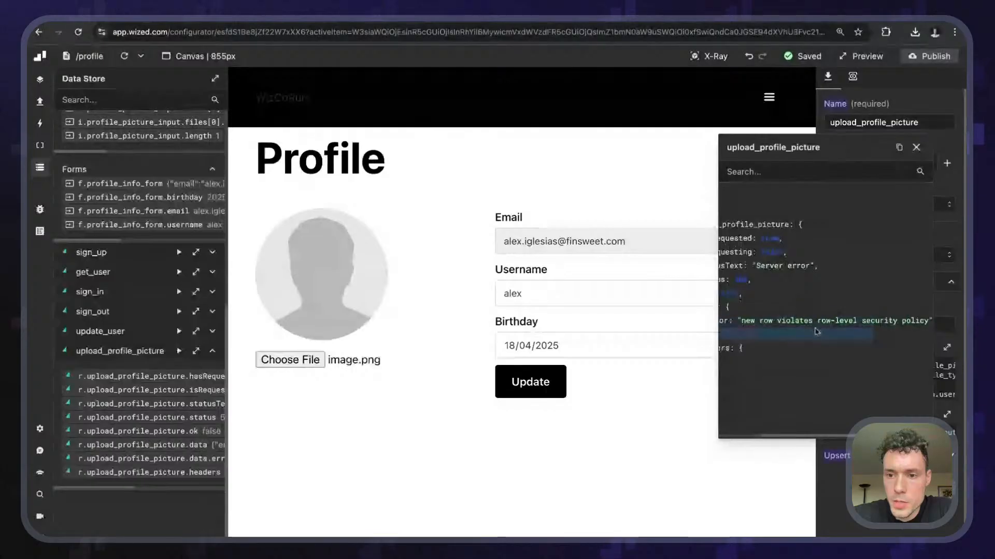
{"action": "scroll", "coordinate": [823, 311], "scroll_direction": "left", "scroll_amount": 3}
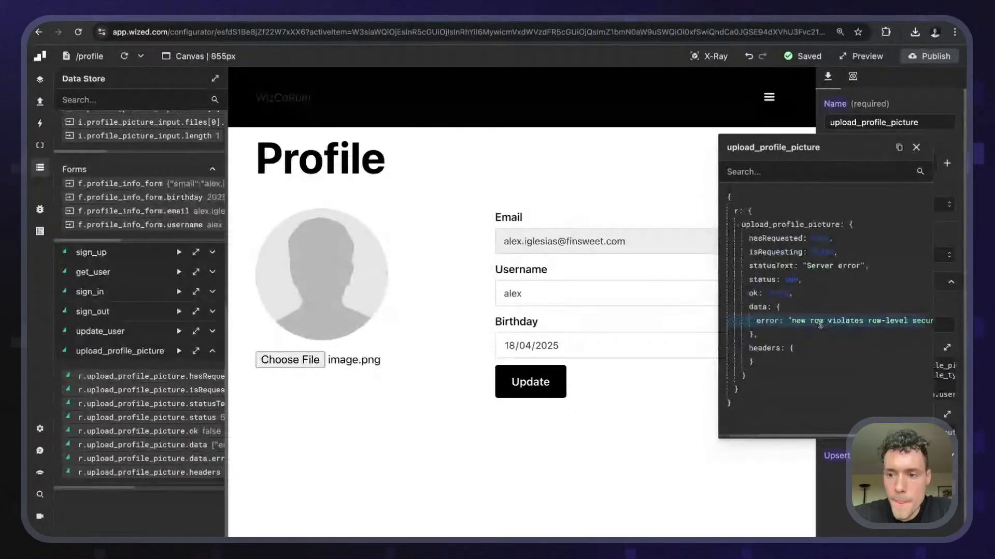
{"action": "left_click_drag", "start_coordinate": [848, 159], "coordinate": [554, 159]}
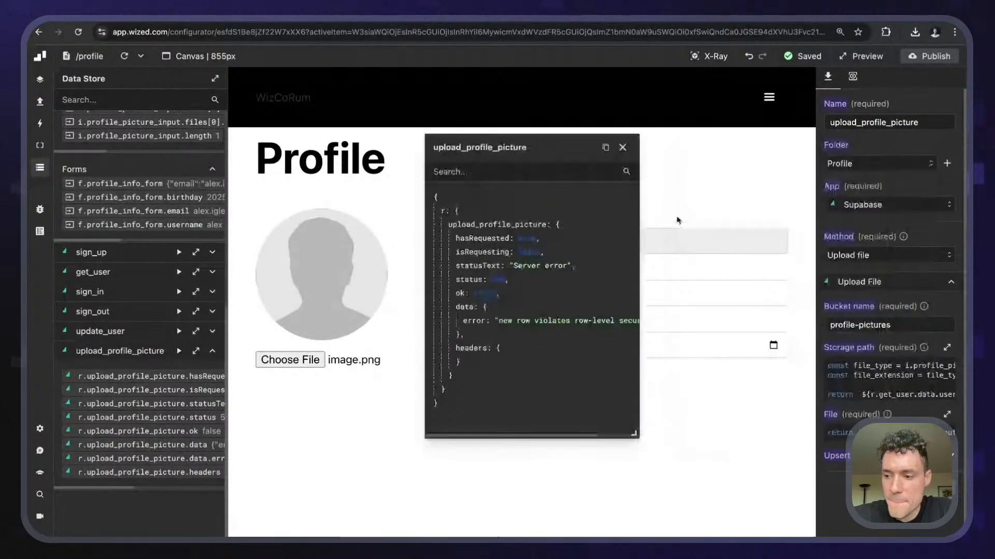
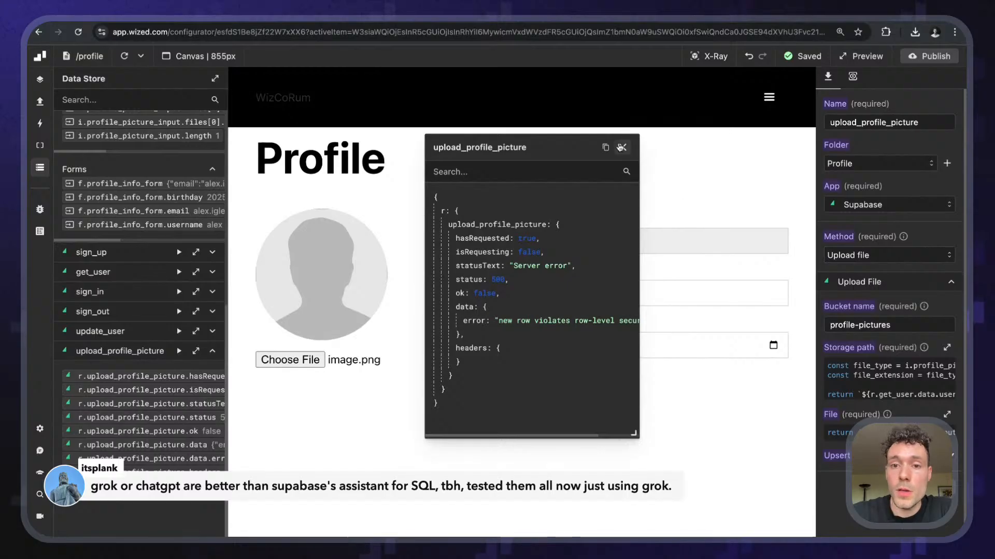
- Close the upload response details and inspect the storage path function code
{"action": "left_click", "coordinate": [622, 147]}
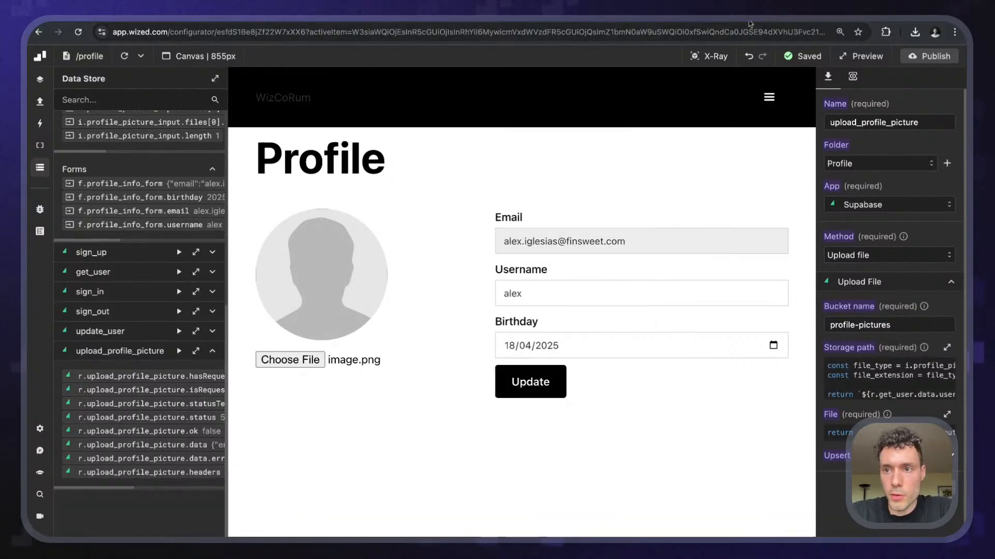
{"action": "left_click", "coordinate": [881, 381]}
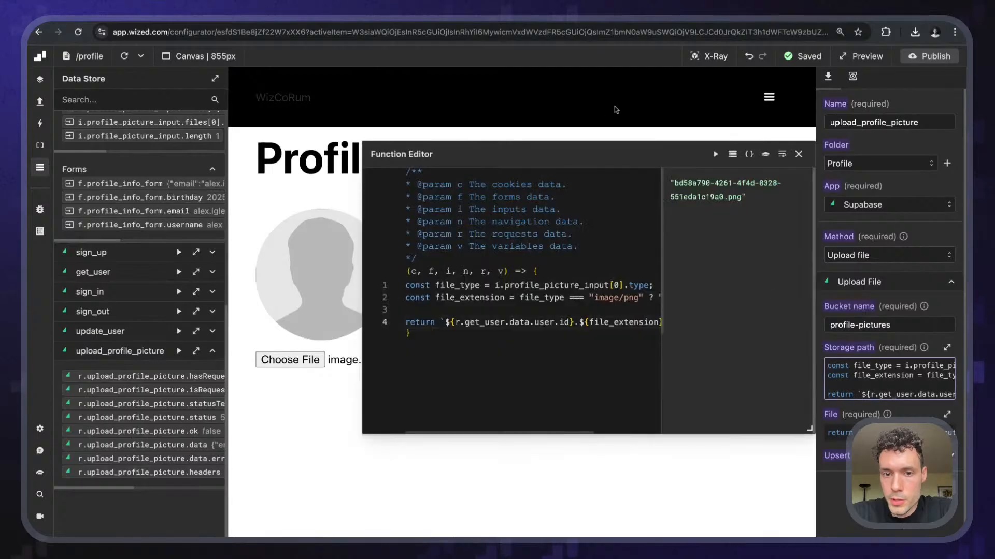
{"action": "left_click_drag", "start_coordinate": [674, 154], "coordinate": [452, 153]}
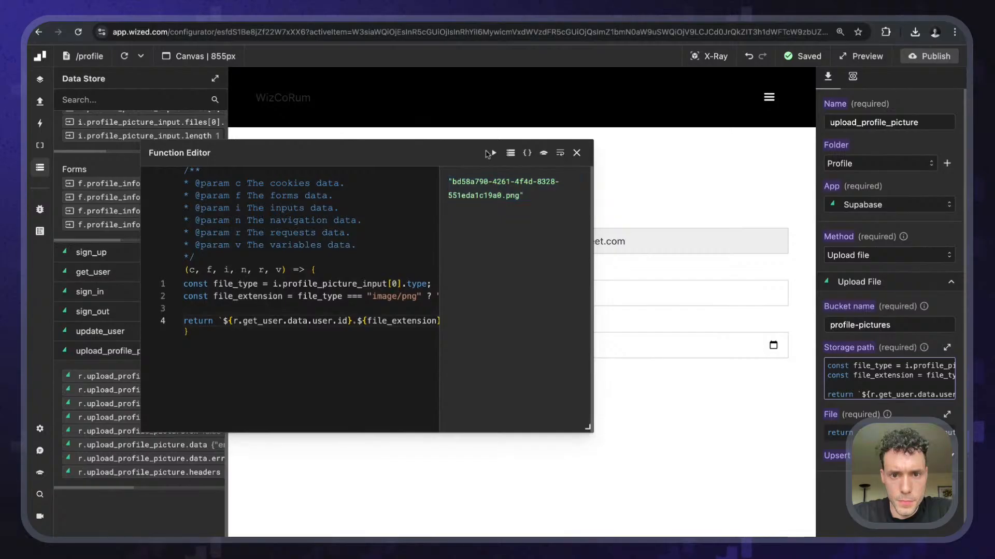
{"action": "left_click", "coordinate": [576, 153]}
- Change the File function to return i.profile_picture_input[0] and run it to confirm image.png
{"action": "left_click", "coordinate": [836, 433]}
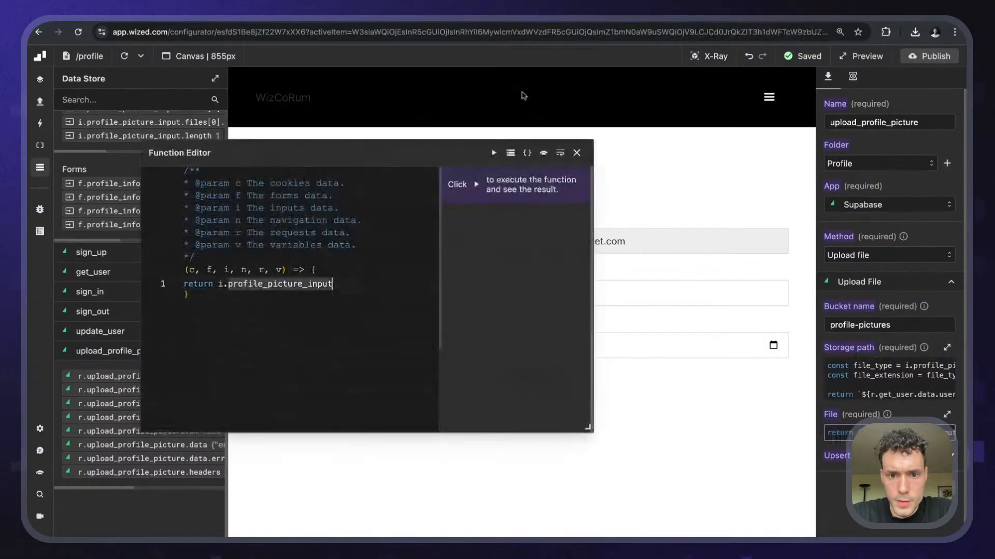
{"action": "left_click", "coordinate": [500, 153]}
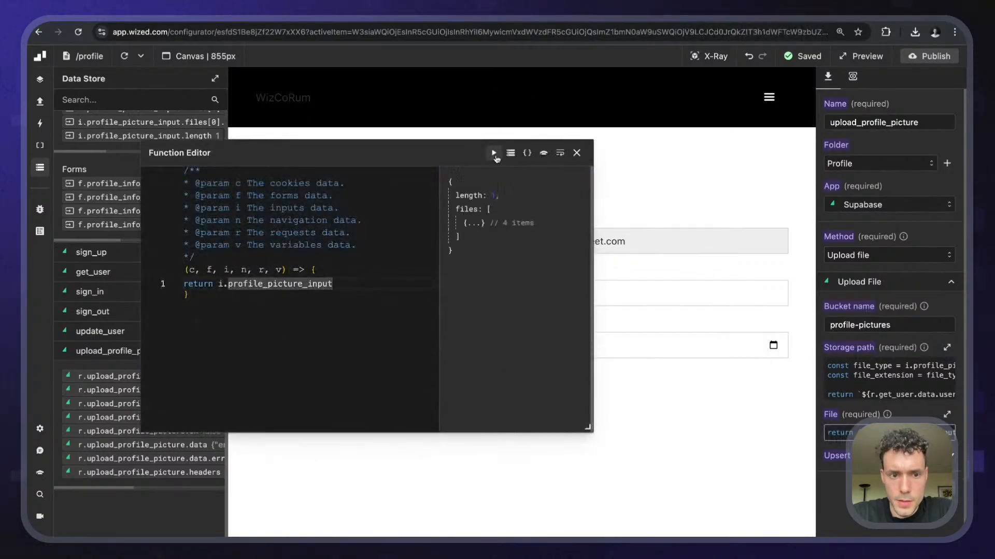
{"action": "left_click", "coordinate": [474, 225]}
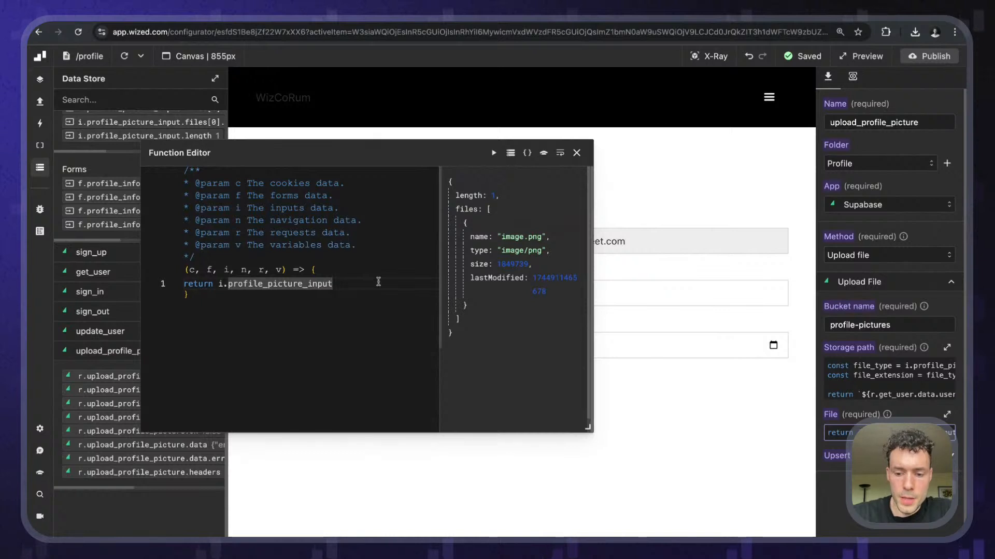
{"action": "type", "text": "[0]"}
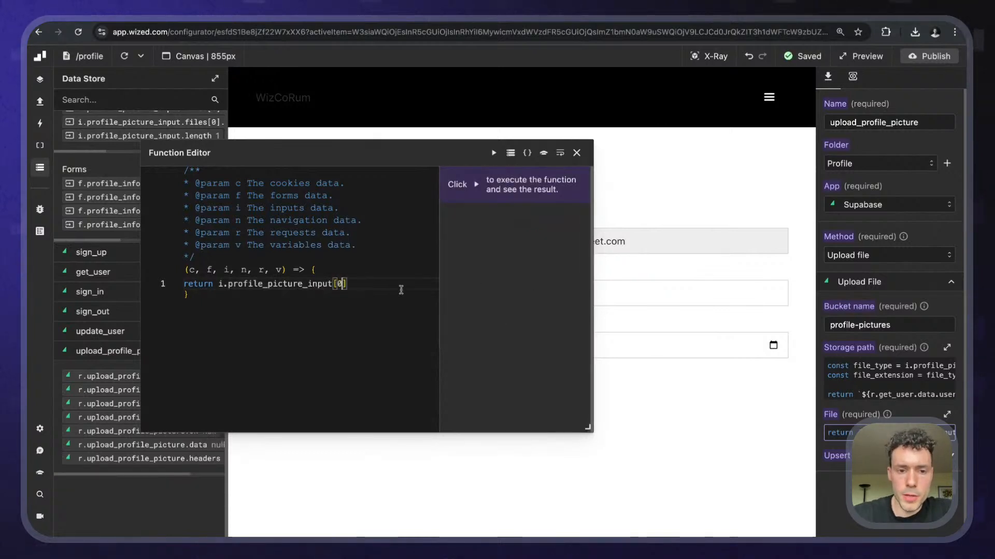
{"action": "left_click", "coordinate": [494, 153]}
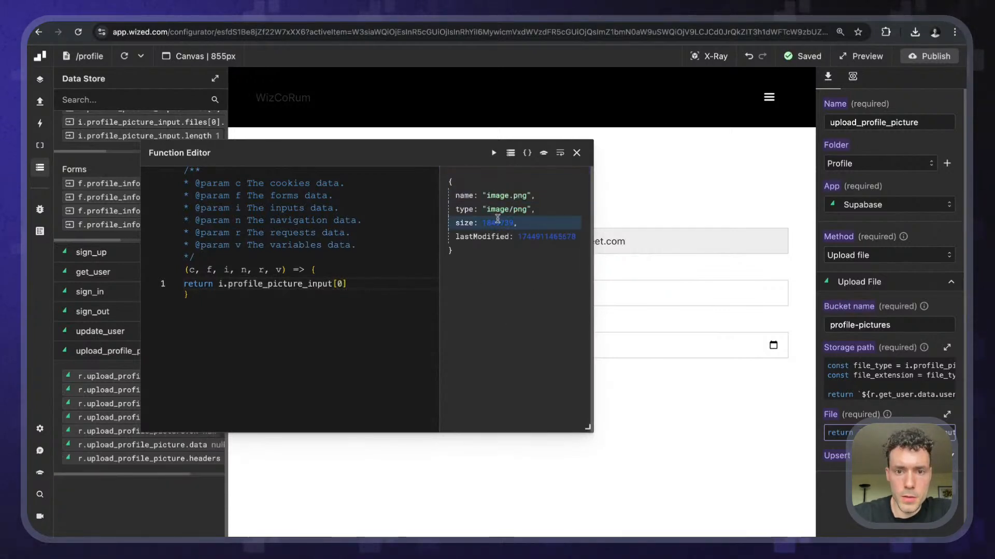
{"action": "left_click", "coordinate": [576, 153]}
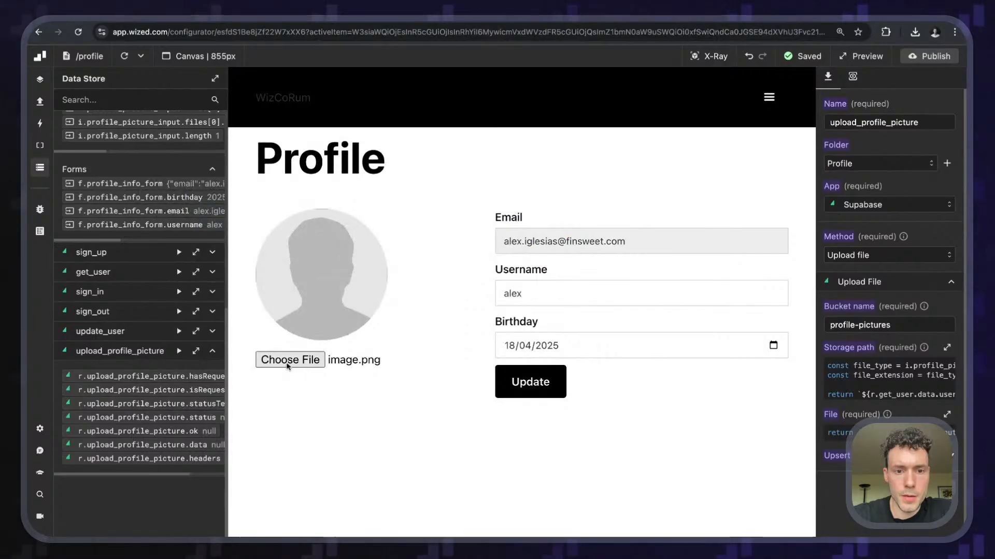
- Re-pick image.png and view the upload response showing the row-level security error
{"action": "key", "text": "Escape"}
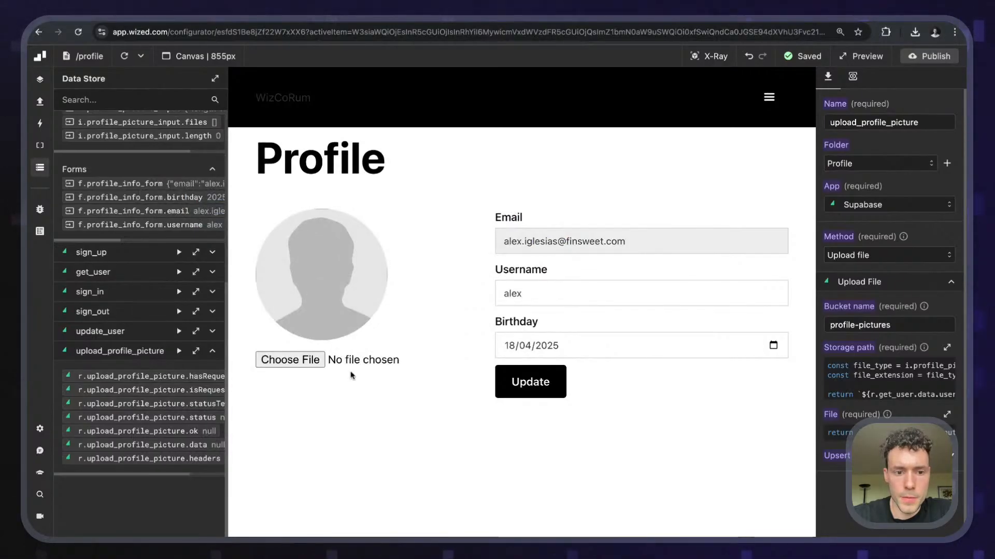
{"action": "left_click", "coordinate": [313, 366]}
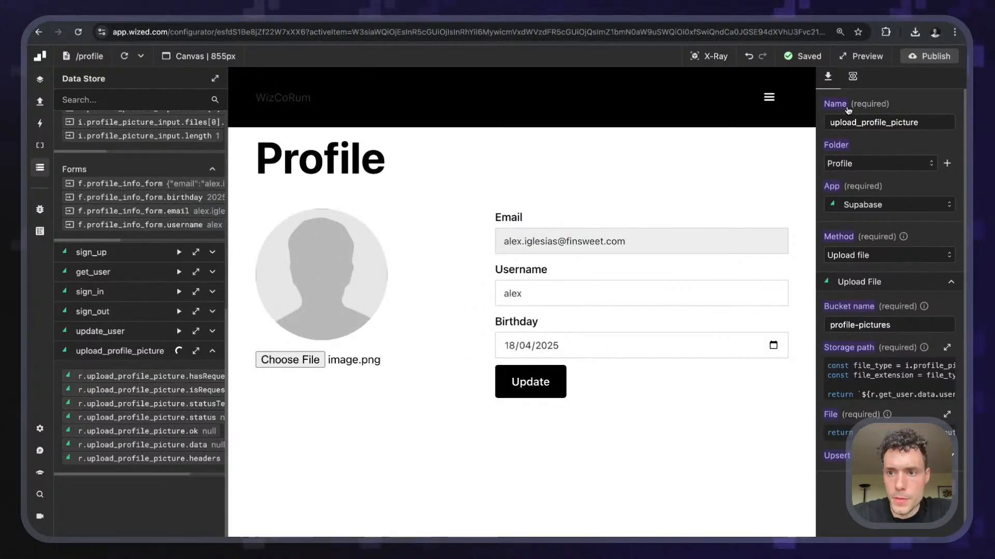
{"action": "left_click", "coordinate": [853, 77]}
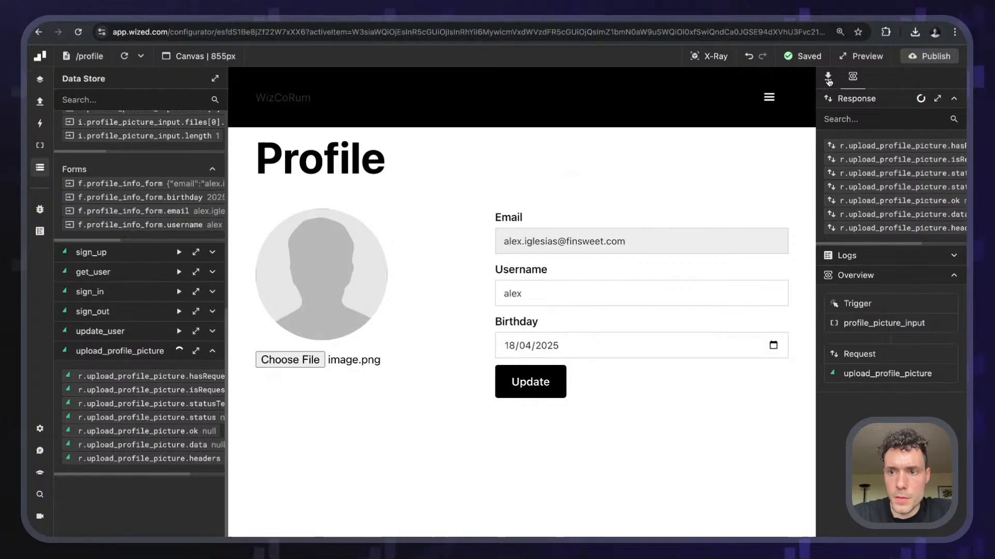
{"action": "left_click", "coordinate": [828, 78]}
{"action": "left_click", "coordinate": [853, 77]}
{"action": "left_click", "coordinate": [937, 99]}
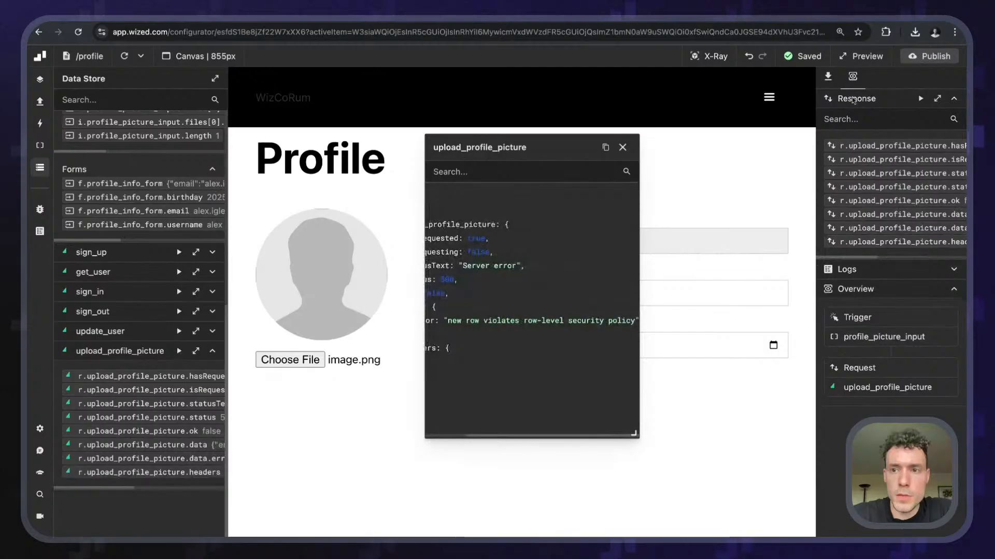
{"action": "left_click", "coordinate": [828, 77]}
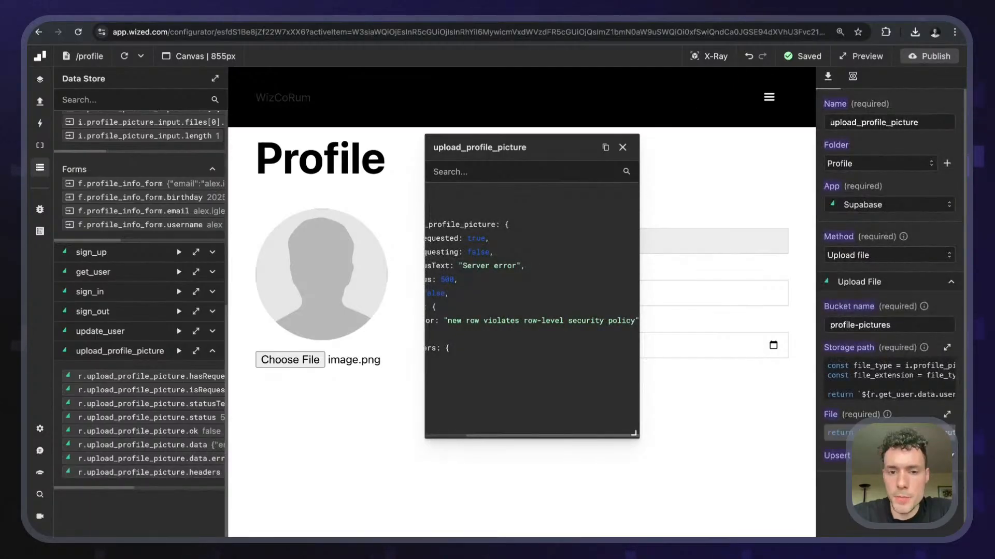
- Remove [0] from the File function, then open the upload policy's options in Supabase
{"action": "left_click", "coordinate": [876, 432]}
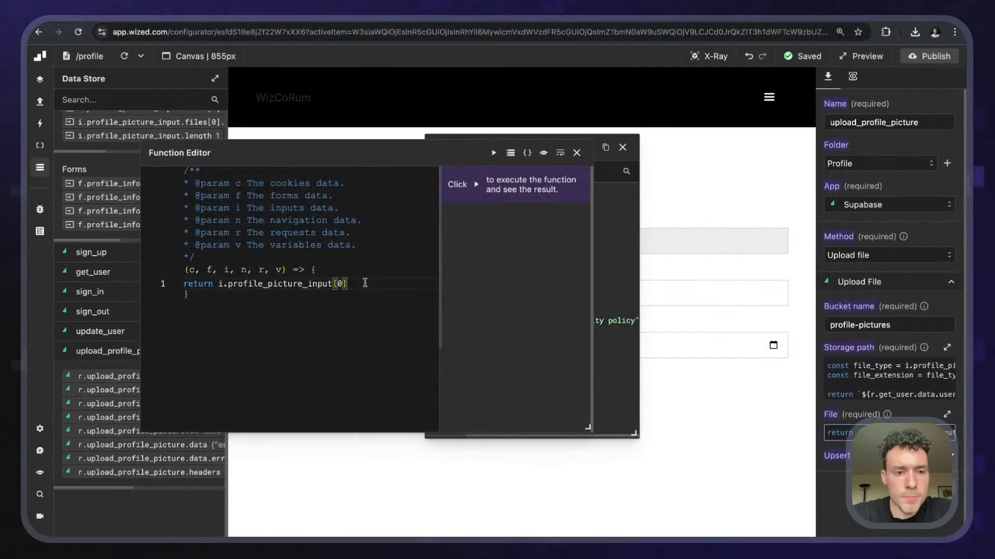
{"action": "key", "text": "BackSpace"}
{"action": "key", "text": "BackSpace"}
{"action": "key", "text": "BackSpace"}
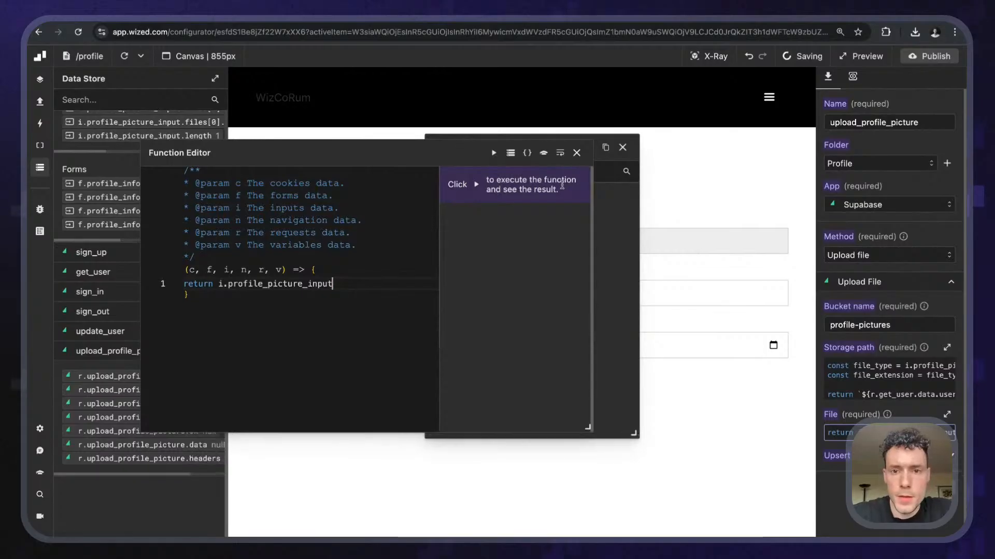
{"action": "left_click", "coordinate": [577, 153]}
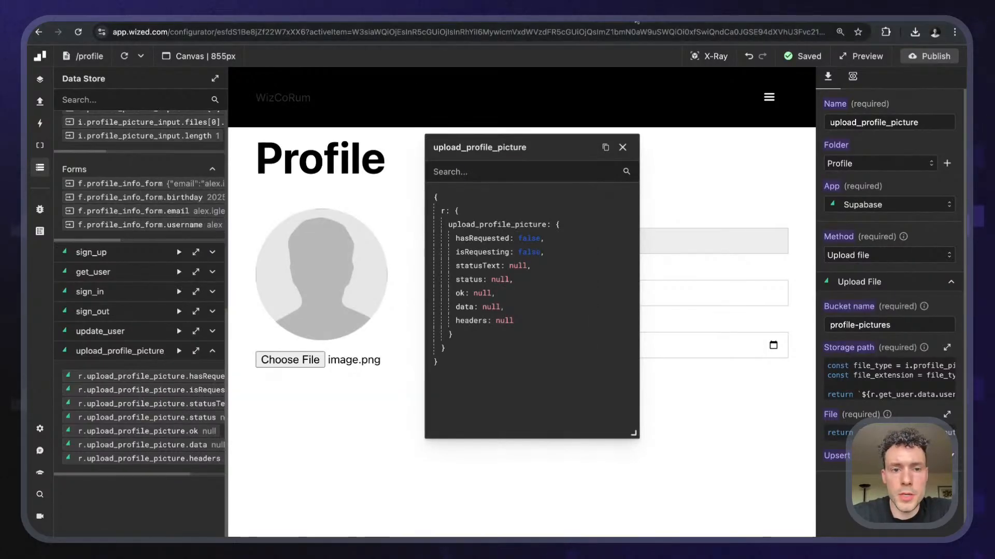
{"action": "left_click", "coordinate": [127, 21]}
{"action": "left_click", "coordinate": [929, 201]}
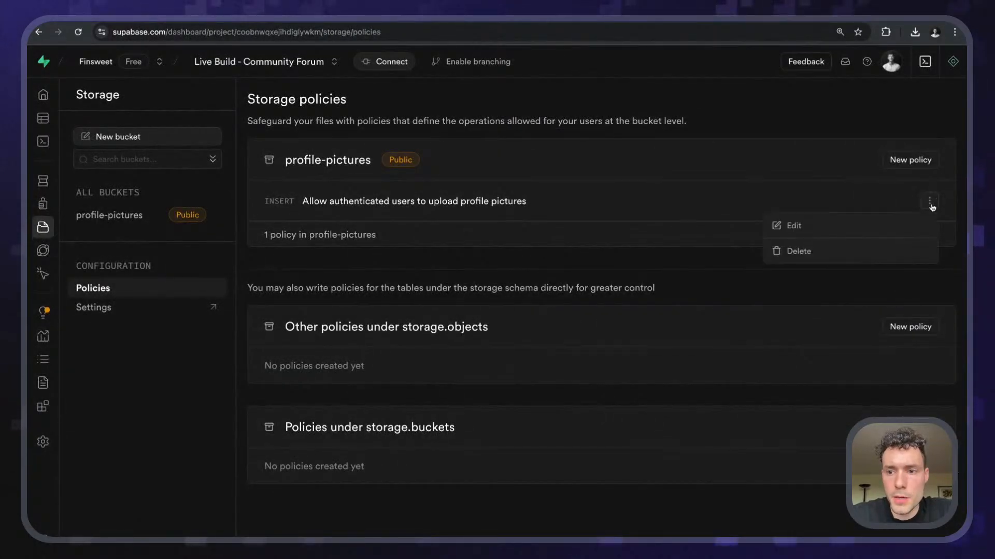
{"action": "left_click", "coordinate": [798, 227]}
{"action": "scroll", "coordinate": [280, 375], "scroll_direction": "down", "scroll_amount": 1}
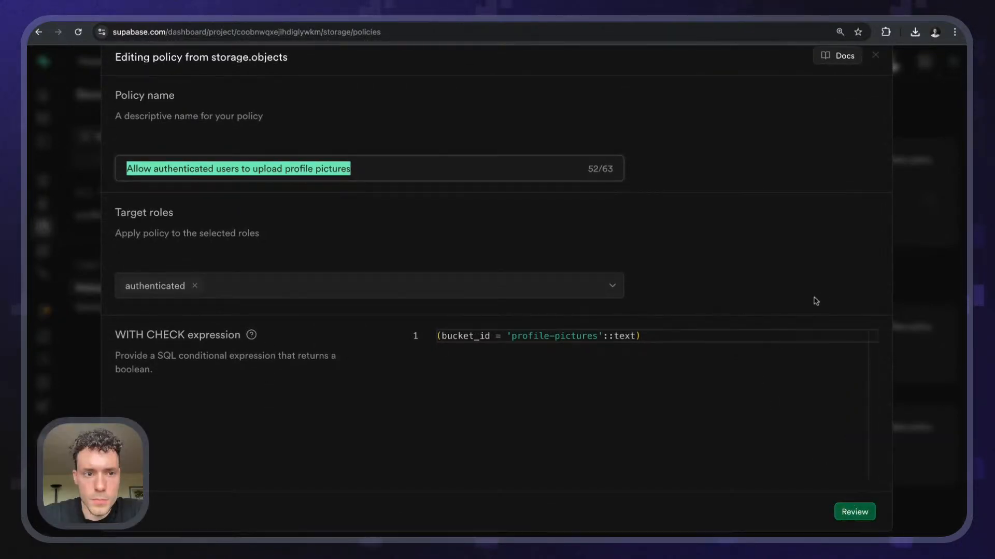
{"action": "scroll", "coordinate": [683, 222], "scroll_direction": "up", "scroll_amount": 1}
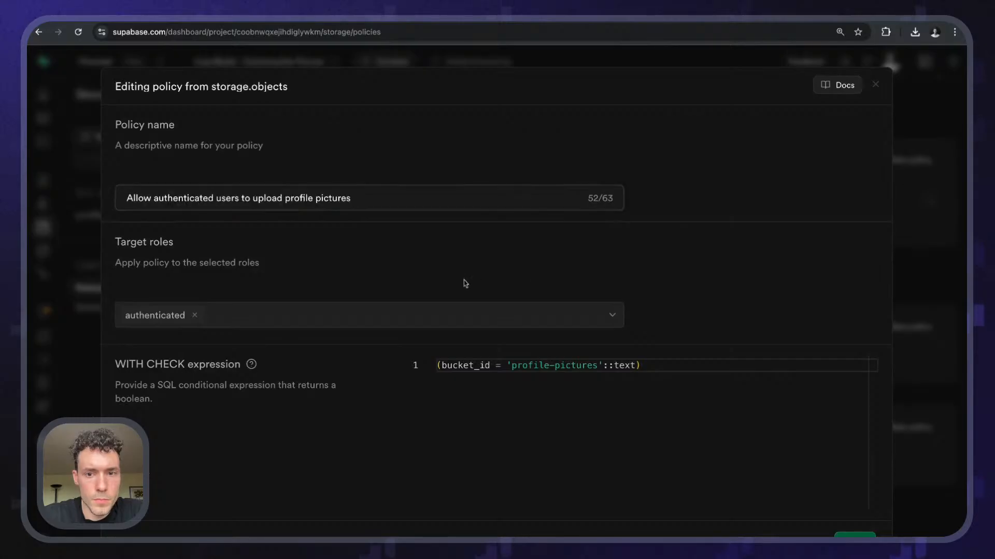
{"action": "left_click", "coordinate": [602, 317]}
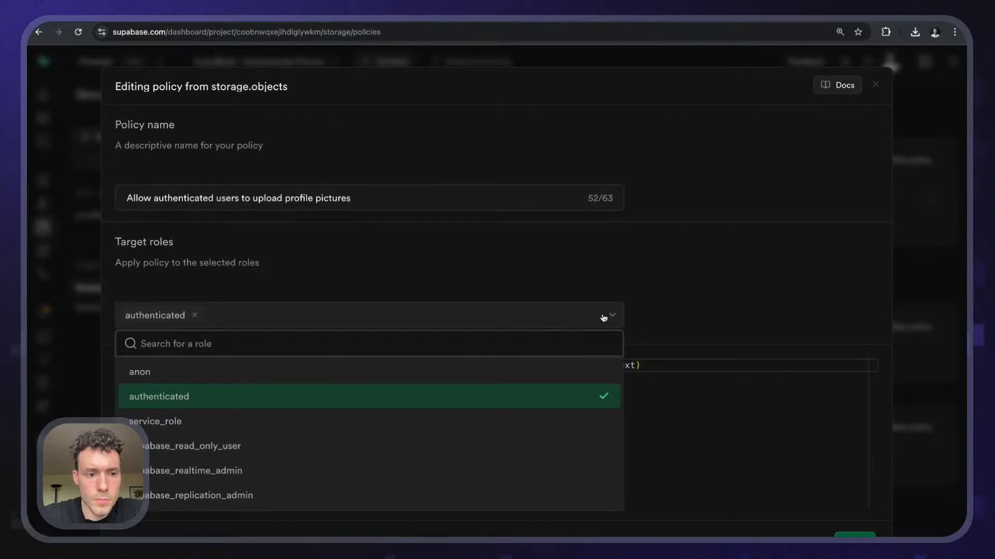
{"action": "left_click", "coordinate": [428, 295]}
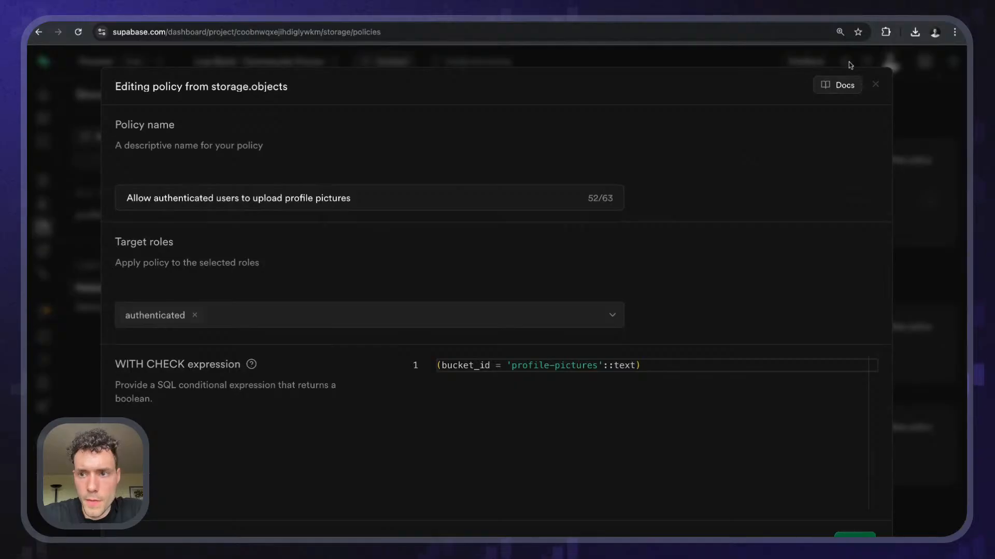
{"action": "left_click", "coordinate": [876, 84]}
{"action": "left_click", "coordinate": [531, 352]}
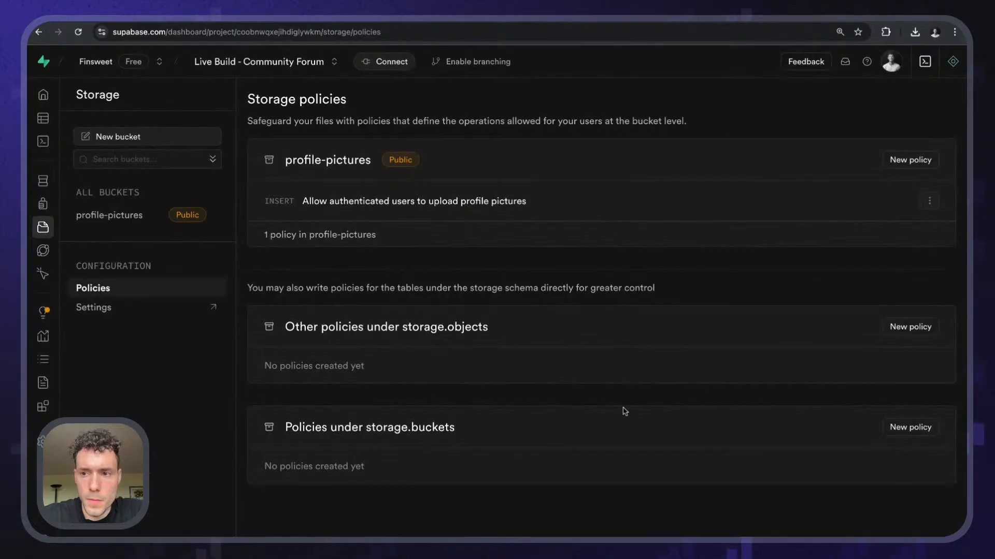
- Start a profile-pictures policy from a template and preview the per-user and authenticated-folder templates
{"action": "left_click", "coordinate": [912, 159]}
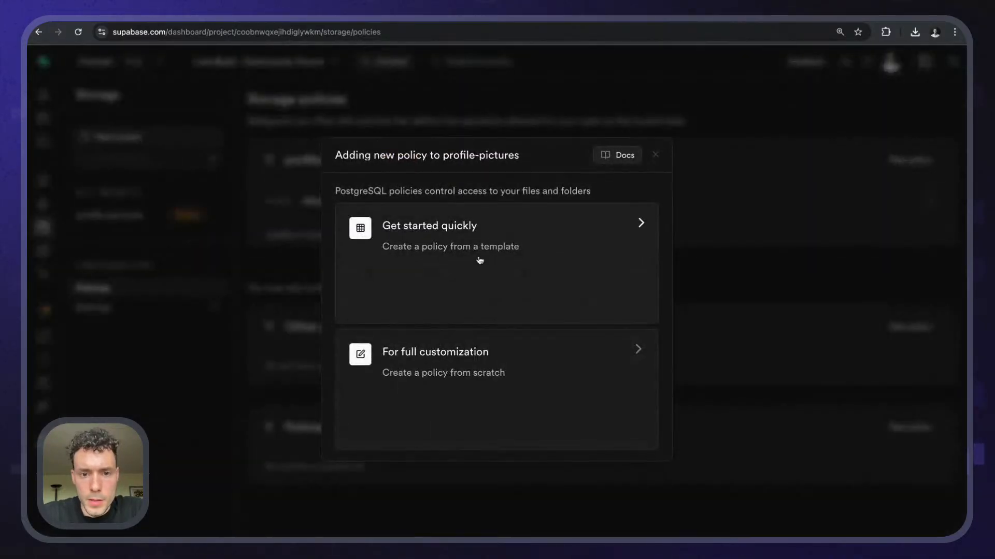
{"action": "left_click", "coordinate": [466, 227]}
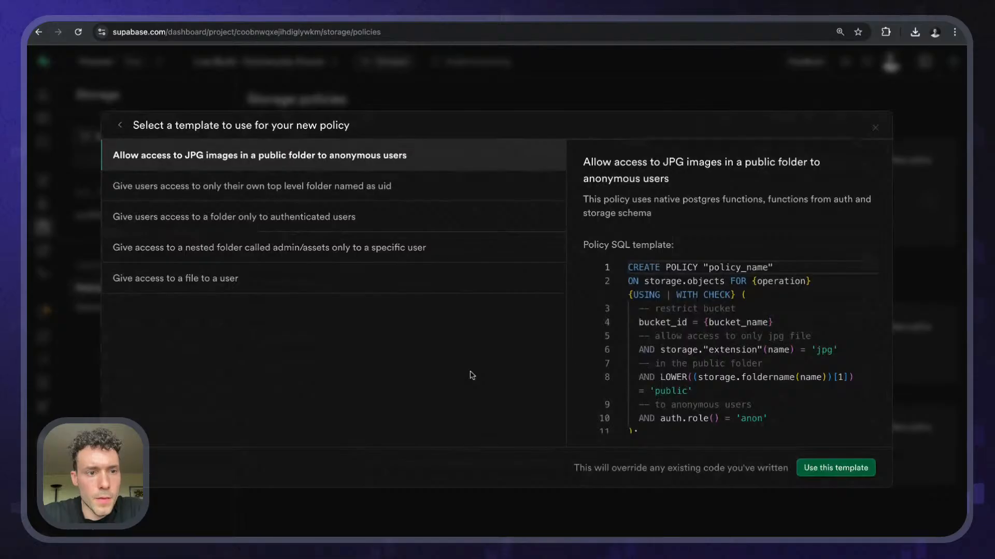
{"action": "scroll", "coordinate": [668, 373], "scroll_direction": "down", "scroll_amount": 1}
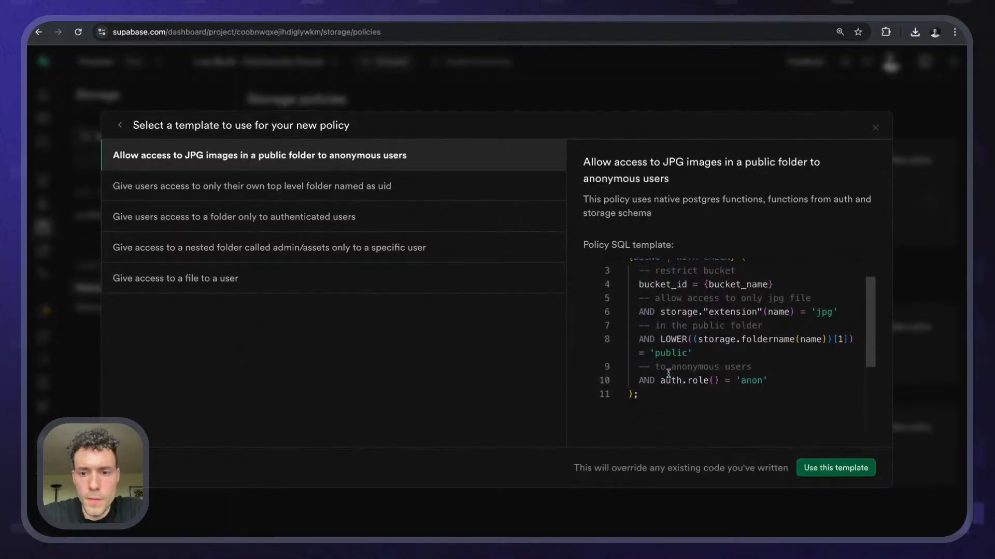
{"action": "scroll", "coordinate": [667, 373], "scroll_direction": "up", "scroll_amount": 1}
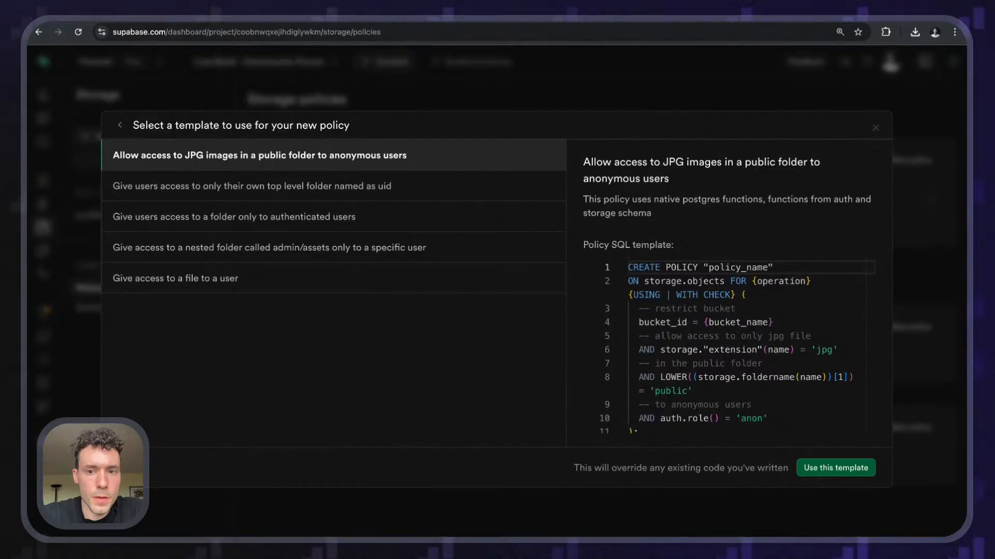
{"action": "left_click", "coordinate": [348, 194]}
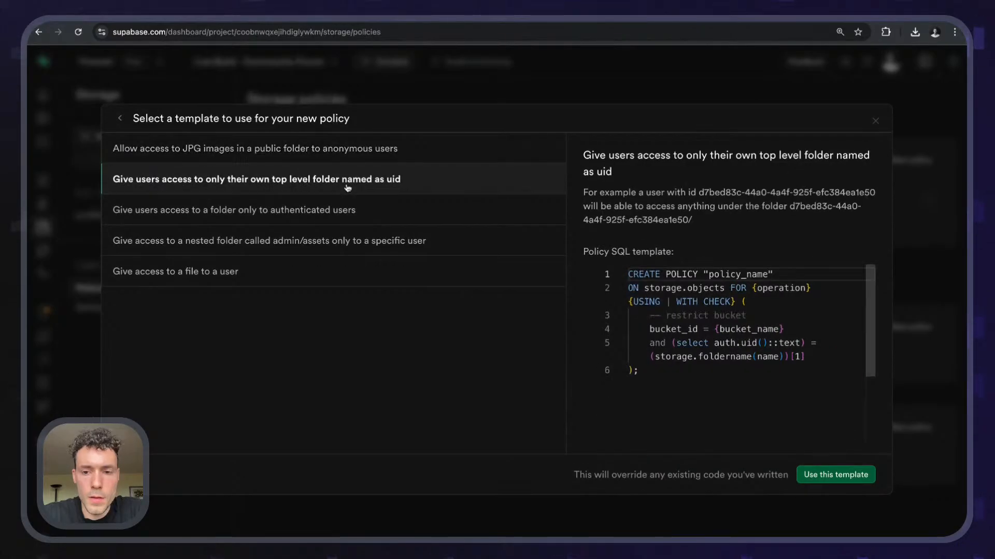
{"action": "left_click", "coordinate": [348, 199]}
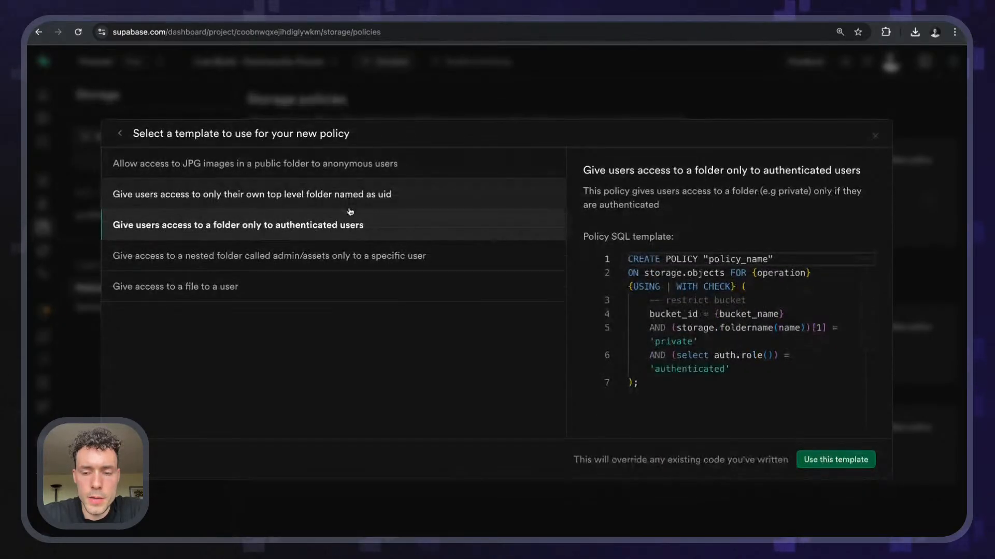
- Preview the admin/assets and give-access-to-a-file templates, then close without using one
{"action": "left_click", "coordinate": [338, 248]}
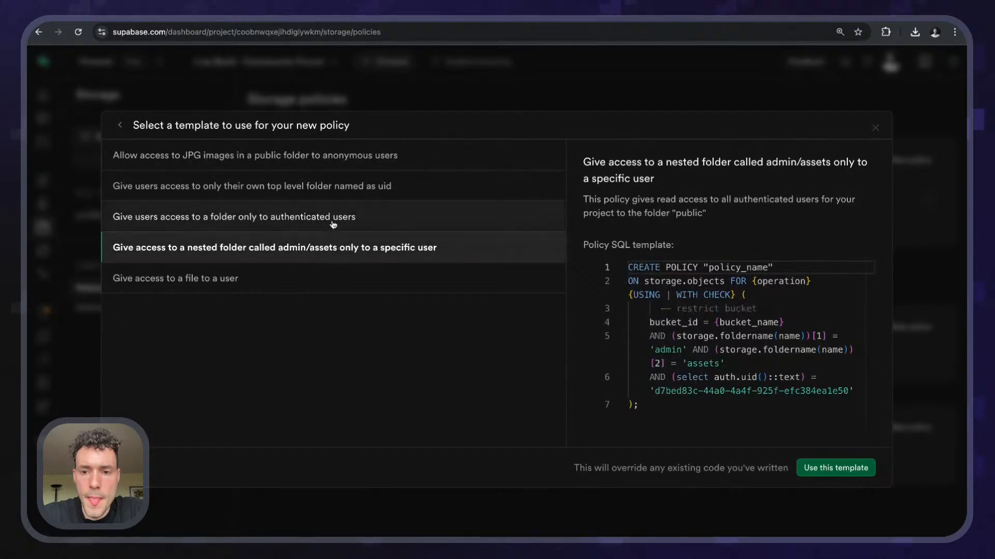
{"action": "left_click", "coordinate": [333, 225]}
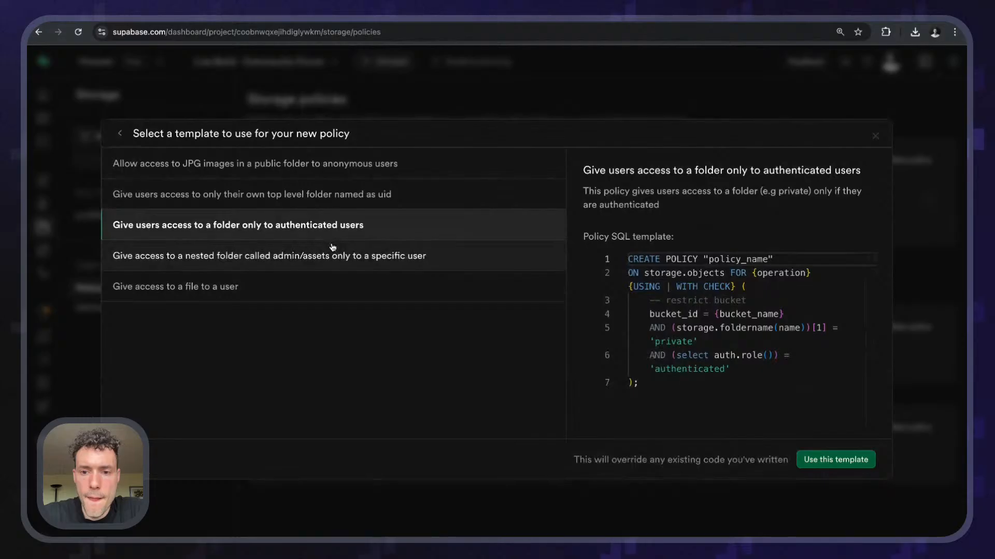
{"action": "left_click", "coordinate": [333, 248]}
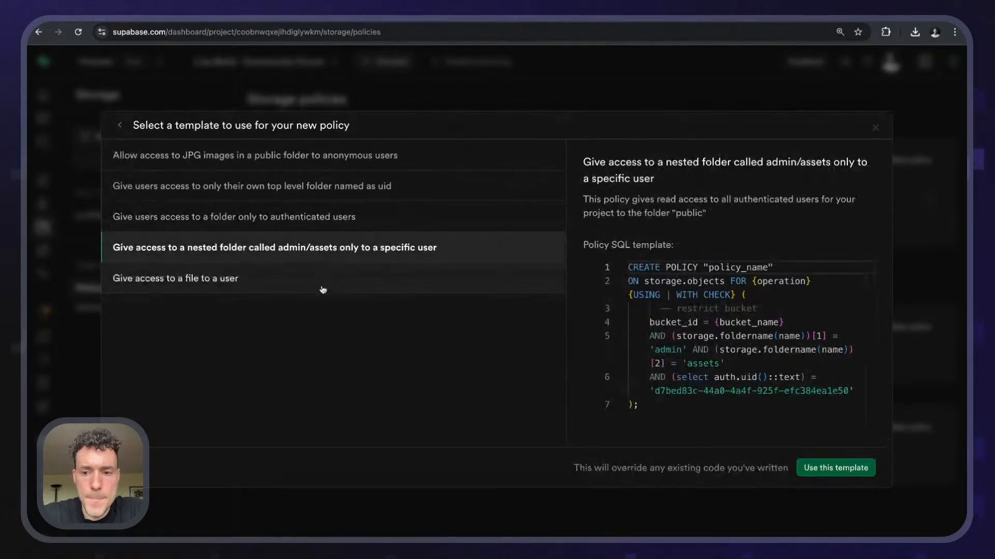
{"action": "scroll", "coordinate": [693, 391], "scroll_direction": "down", "scroll_amount": 1}
{"action": "scroll", "coordinate": [693, 391], "scroll_direction": "up", "scroll_amount": 1}
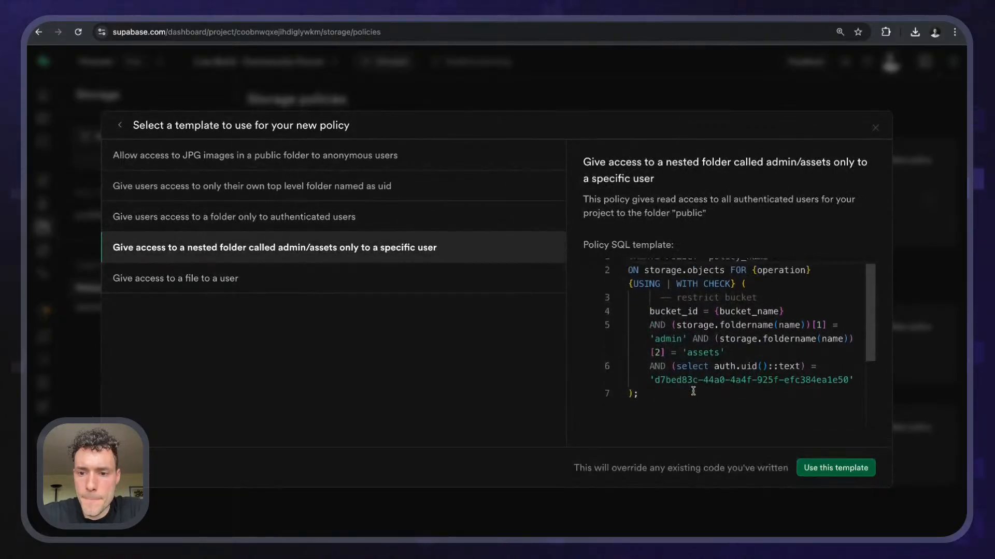
{"action": "left_click", "coordinate": [393, 284]}
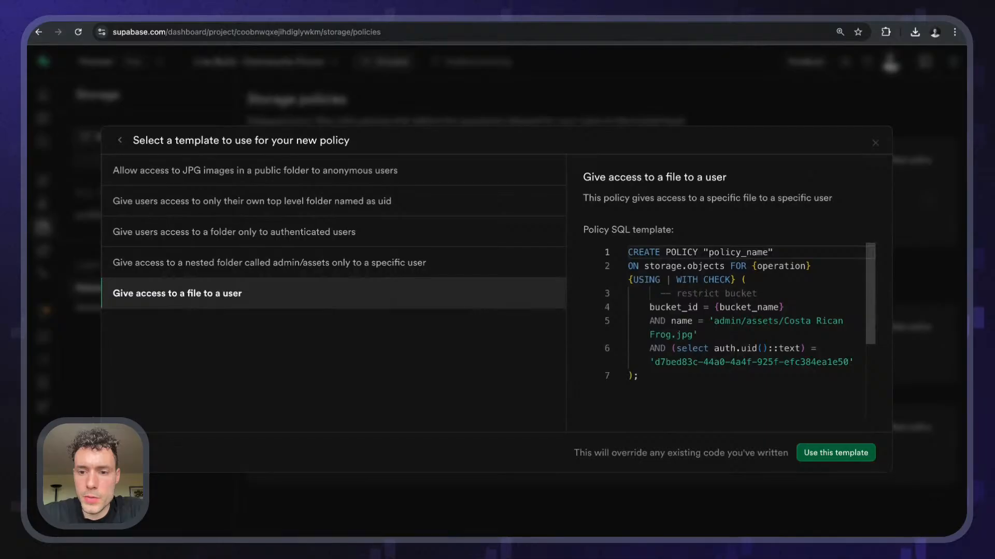
{"action": "left_click", "coordinate": [875, 144]}
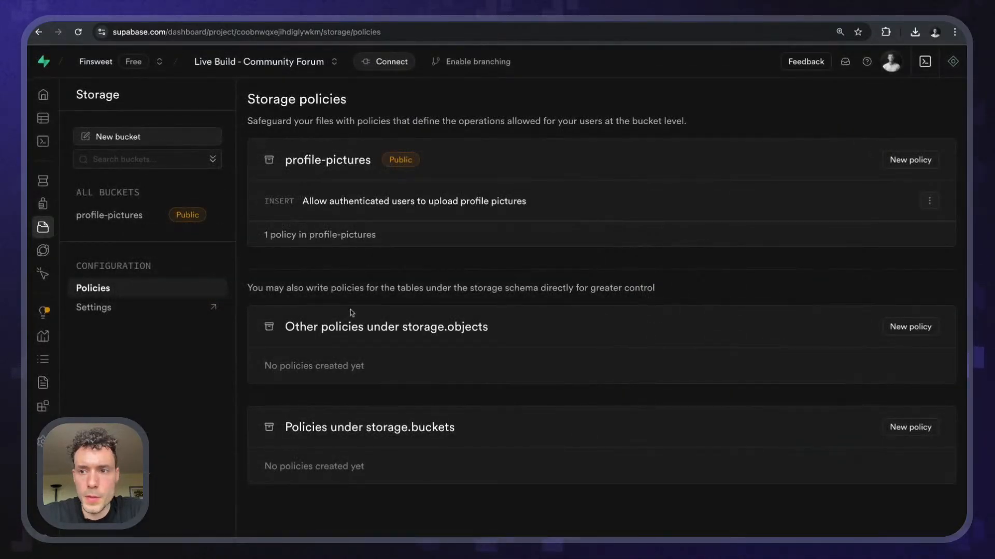
- In a fresh Assistant chat, ask for a policy letting everyone upload to `profile-pictures`
{"action": "left_click", "coordinate": [953, 62]}
{"action": "scroll", "coordinate": [839, 285], "scroll_direction": "down", "scroll_amount": 5}
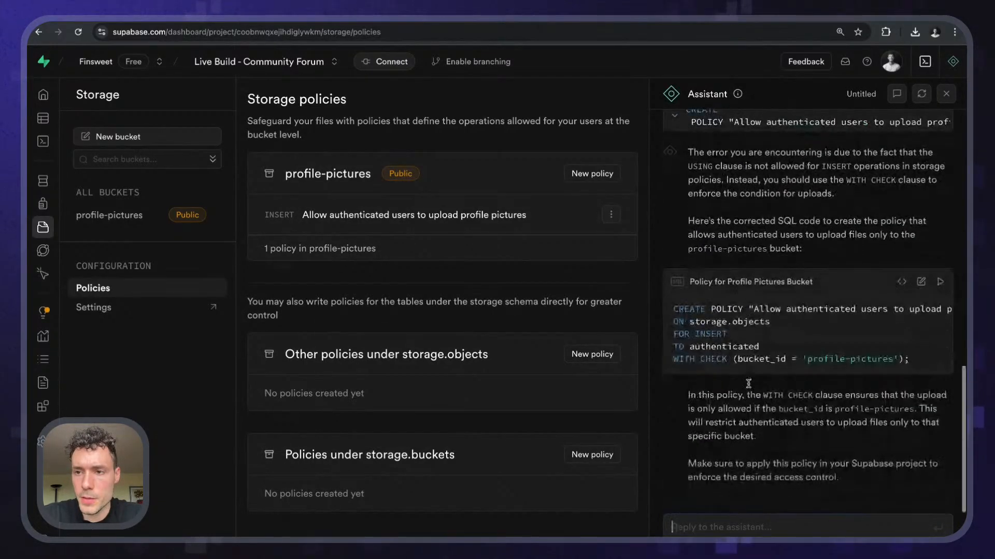
{"action": "left_click", "coordinate": [921, 94]}
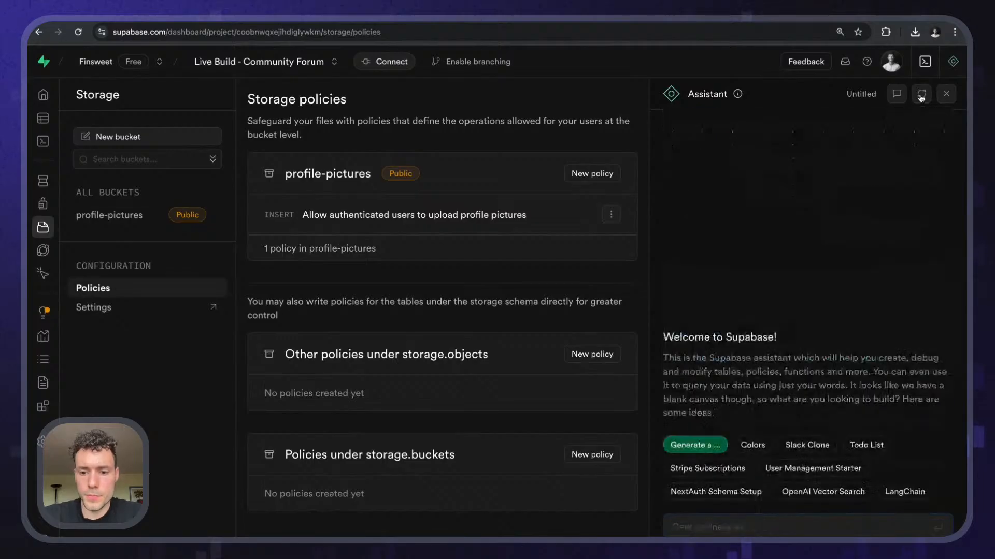
{"action": "type", "text": "Create a policy that"}
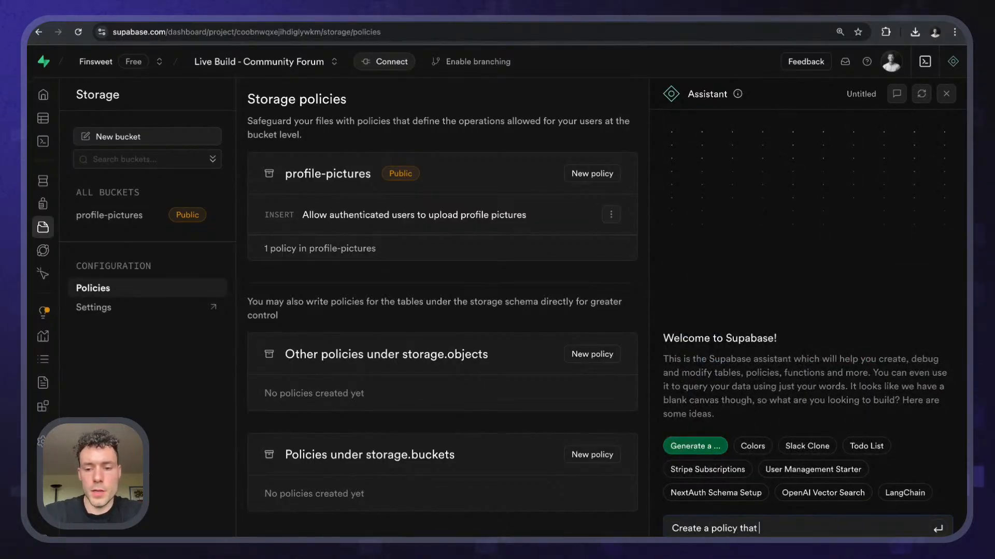
{"action": "type", "text": " allows everyone to"}
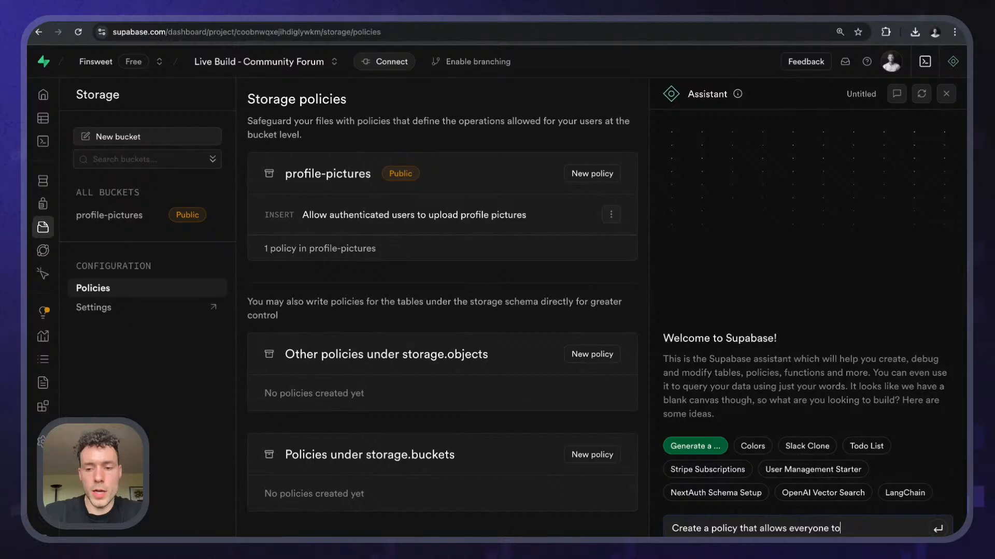
{"action": "type", "text": " upload to"}
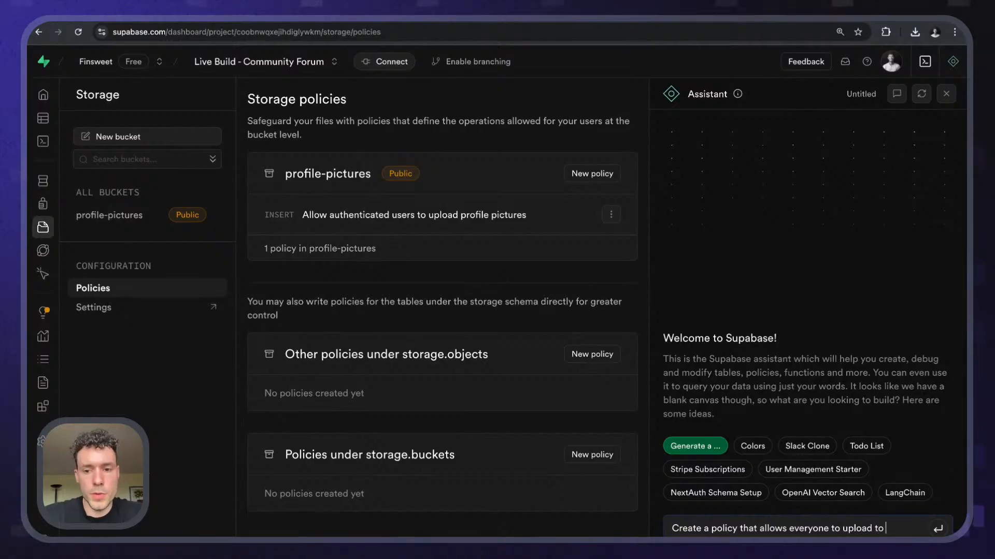
{"action": "type", "text": " the bucket cal"}
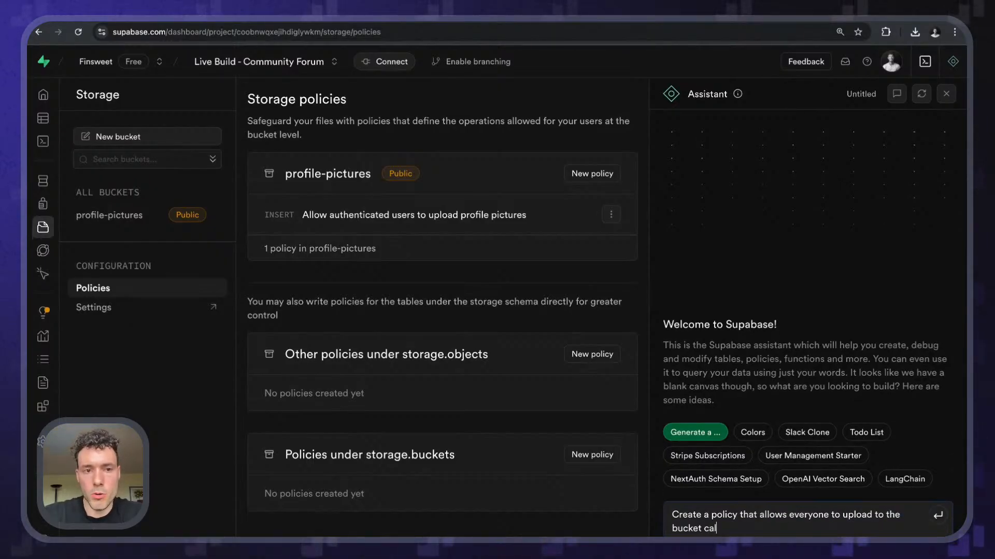
{"action": "type", "text": "led `pro"}
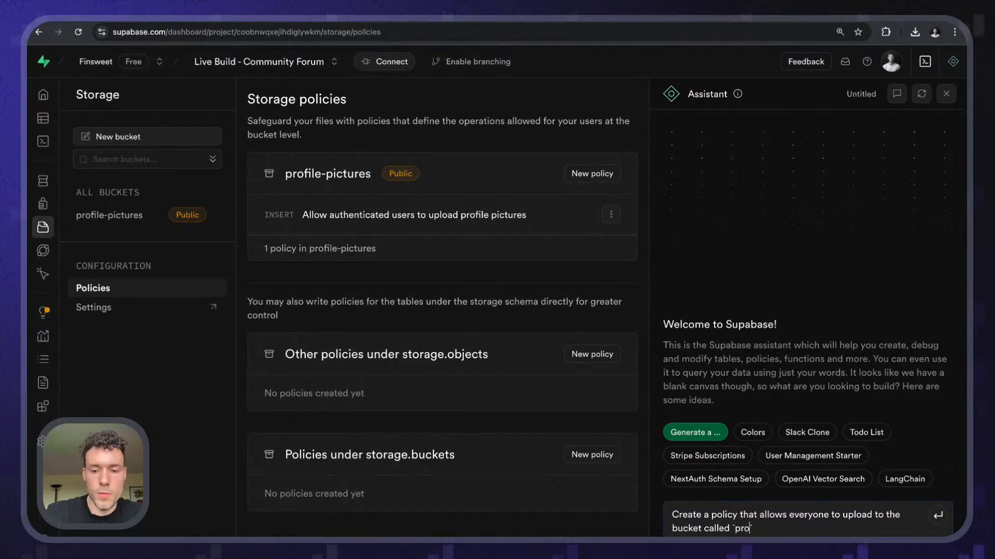
{"action": "type", "text": "file-picture"}
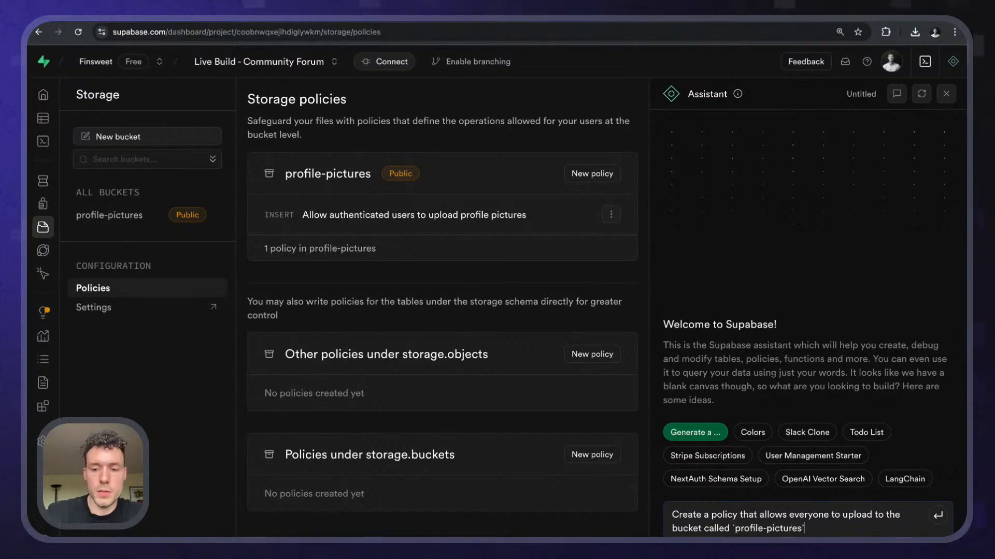
{"action": "type", "text": "s`"}
{"action": "key", "text": "Return"}
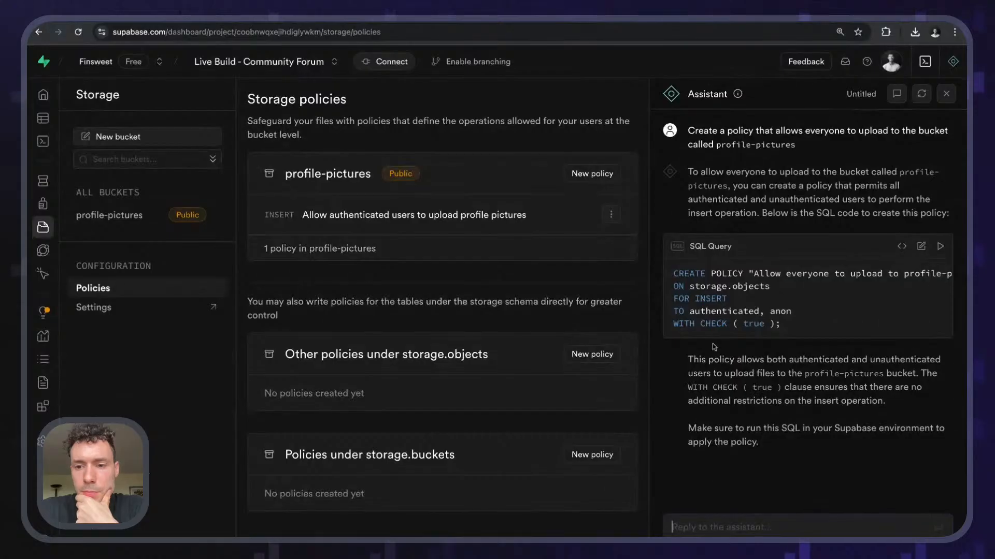
- Run the generated upload policy SQL in the SQL Editor and close the Assistant
{"action": "scroll", "coordinate": [724, 325], "scroll_direction": "right", "scroll_amount": 3}
{"action": "scroll", "coordinate": [725, 324], "scroll_direction": "left", "scroll_amount": 3}
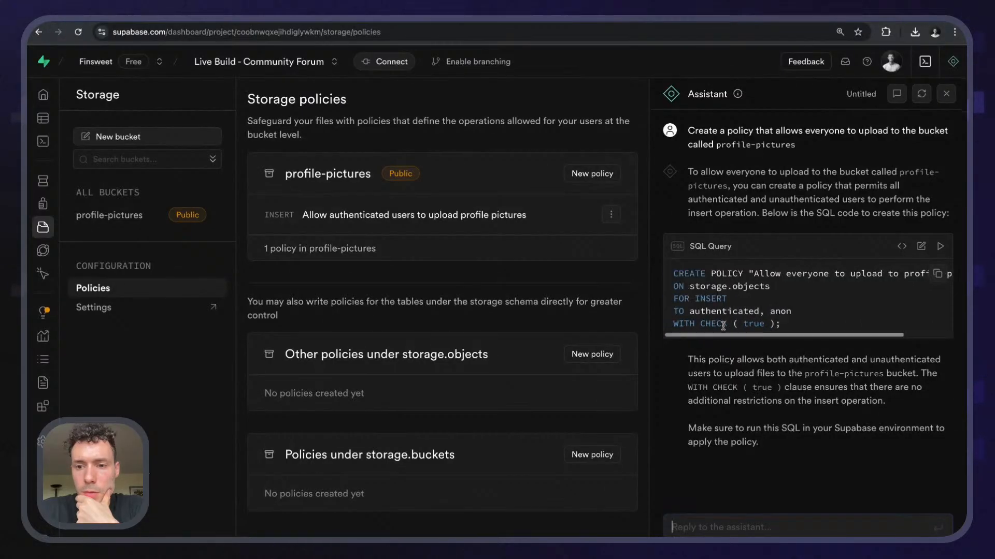
{"action": "scroll", "coordinate": [802, 319], "scroll_direction": "right", "scroll_amount": 3}
{"action": "scroll", "coordinate": [802, 319], "scroll_direction": "left", "scroll_amount": 3}
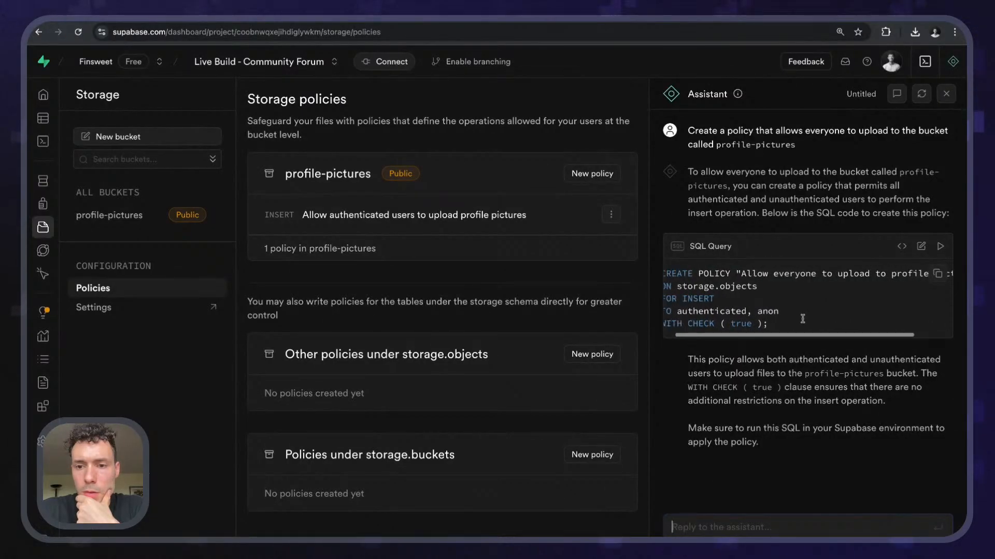
{"action": "left_click", "coordinate": [919, 248]}
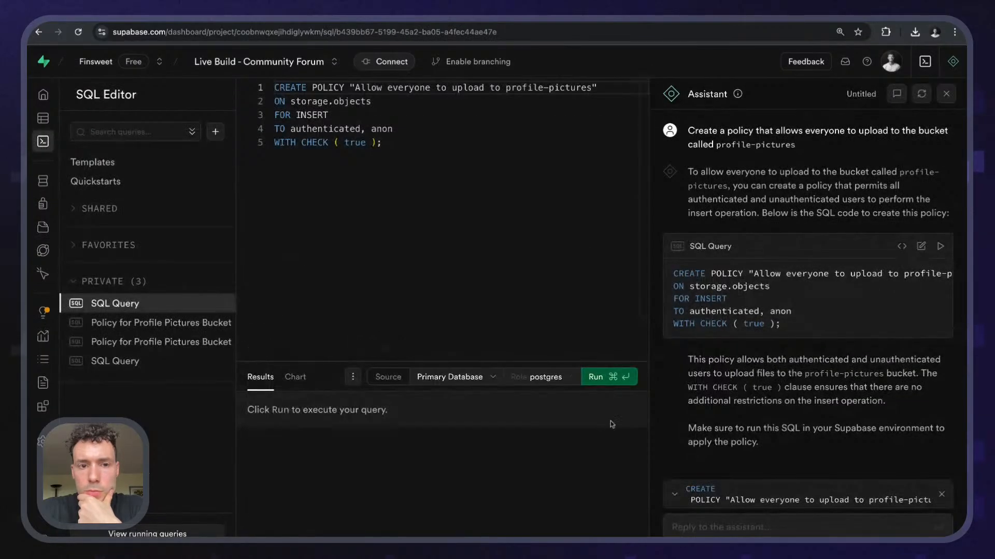
{"action": "left_click", "coordinate": [609, 377]}
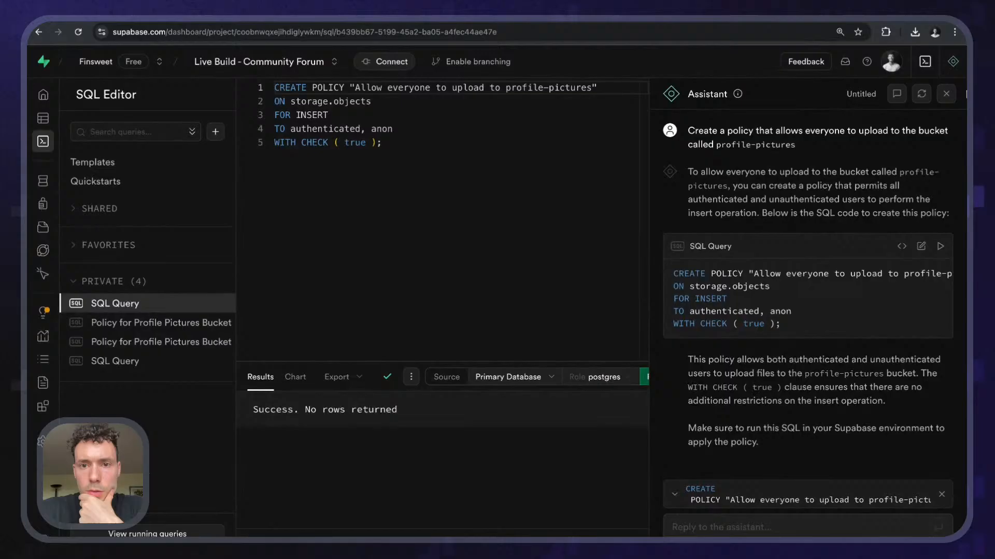
{"action": "left_click", "coordinate": [946, 93]}
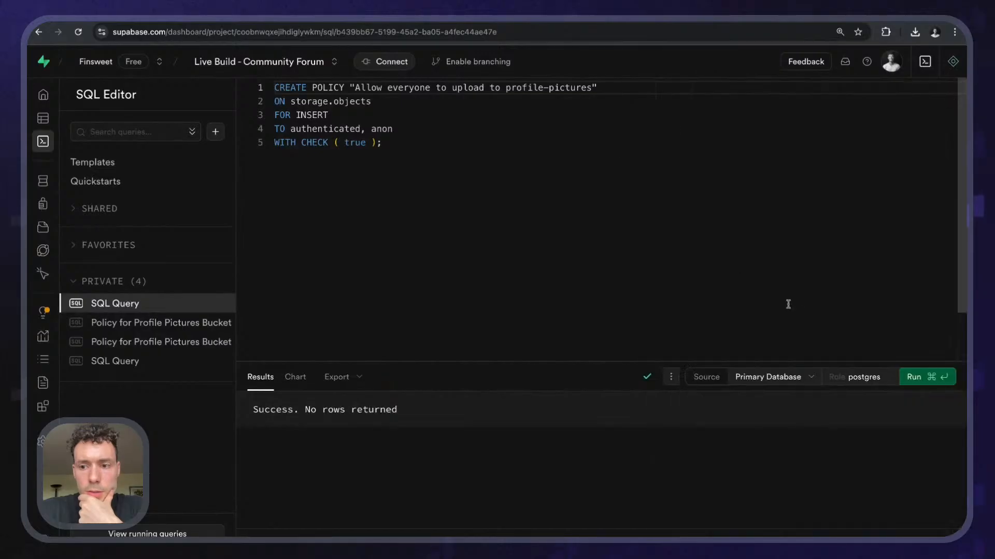
- Delete the 'Allow authenticated users to upload profile pictures' policy, then return to Wized
{"action": "left_click", "coordinate": [45, 229]}
{"action": "left_click", "coordinate": [117, 290]}
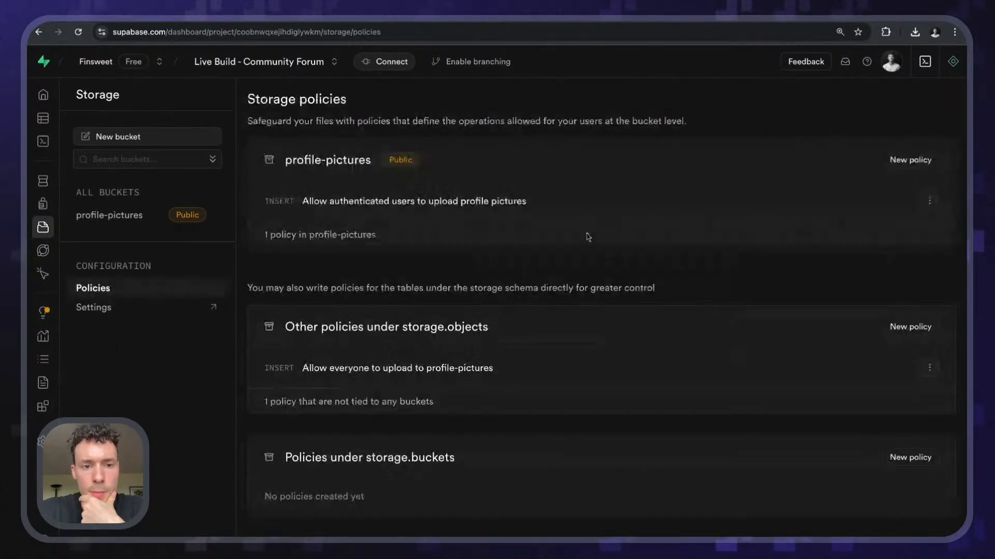
{"action": "left_click", "coordinate": [930, 201]}
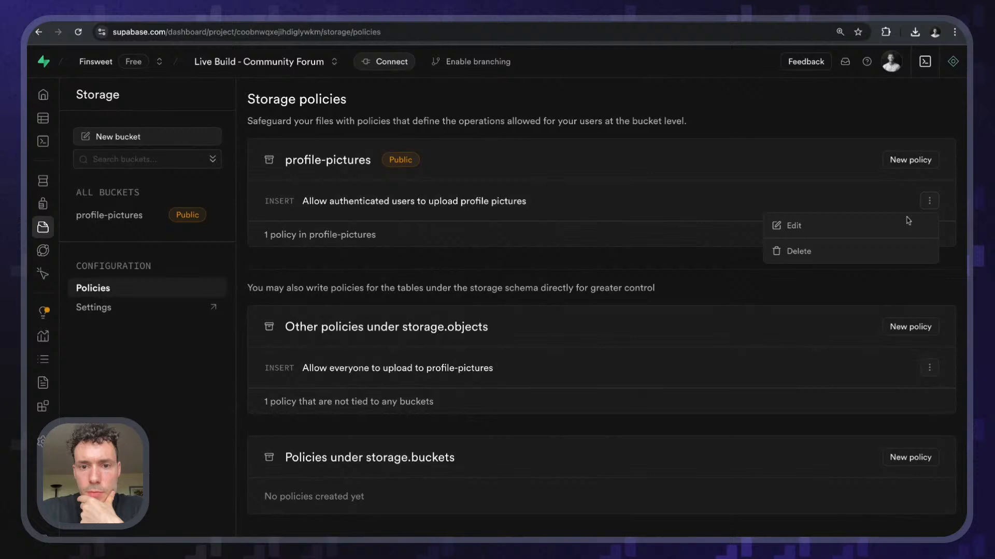
{"action": "left_click", "coordinate": [813, 250]}
{"action": "left_click", "coordinate": [579, 340]}
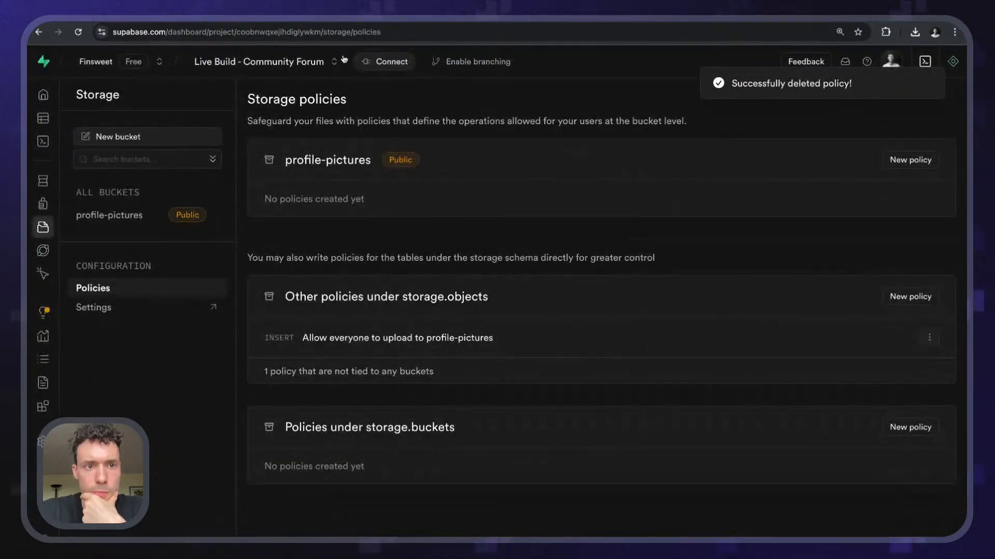
{"action": "left_click", "coordinate": [305, 16]}
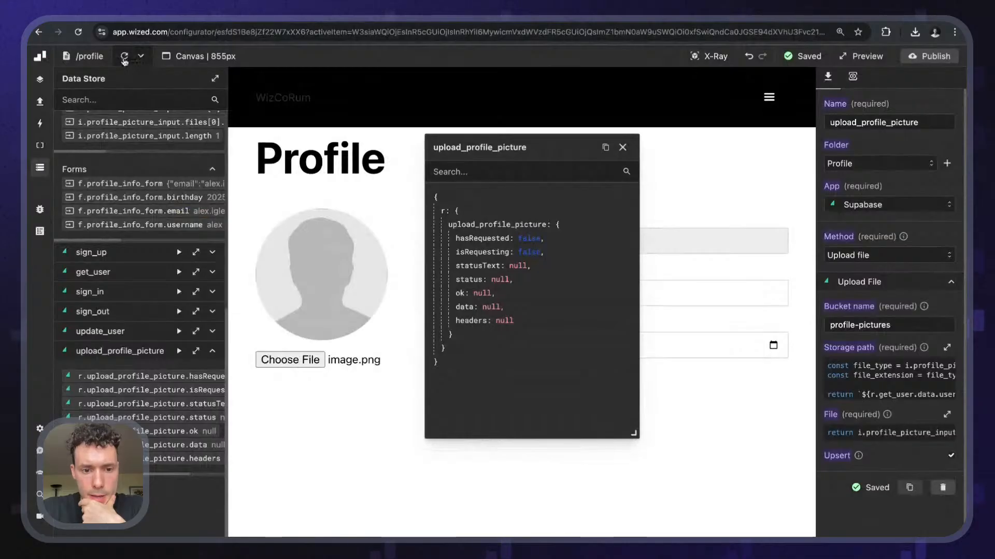
- Reload the canvas, choose image.png again, and read the 500 row-level security error response
{"action": "left_click", "coordinate": [124, 58]}
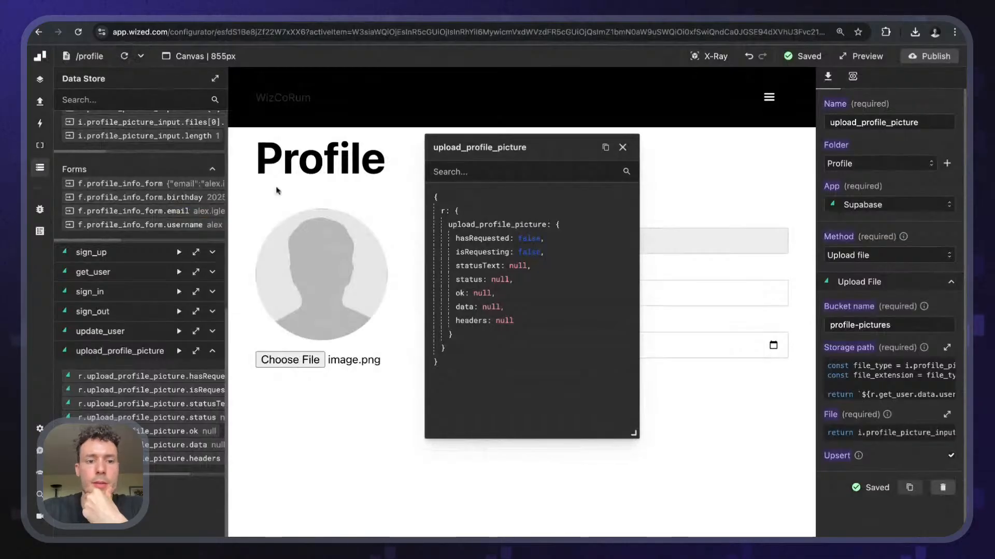
{"action": "left_click", "coordinate": [299, 365]}
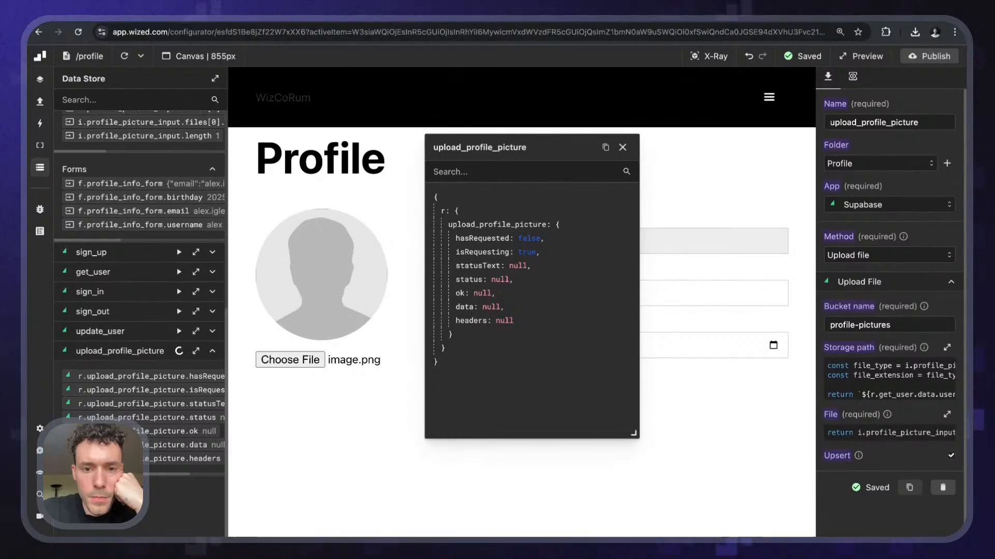
{"action": "scroll", "coordinate": [512, 353], "scroll_direction": "right", "scroll_amount": 3}
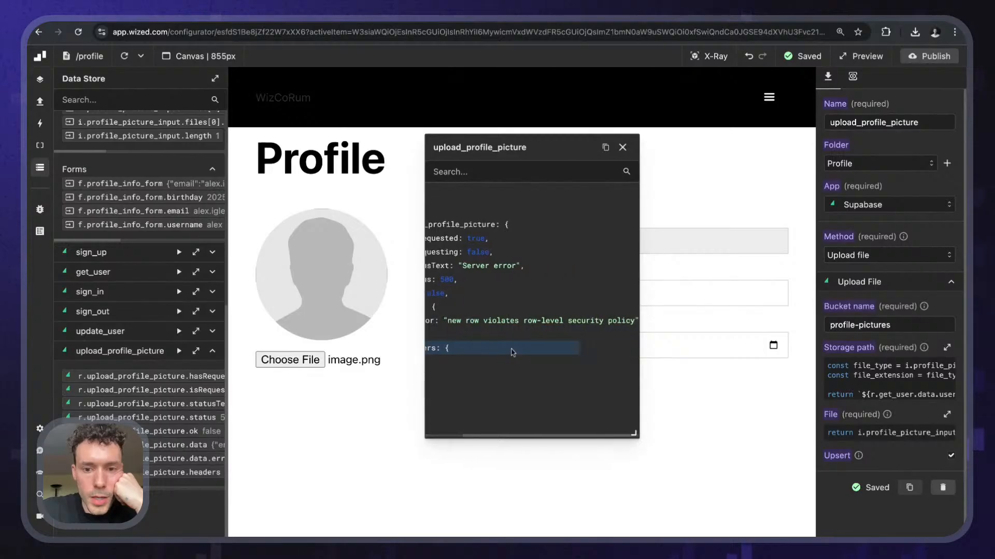
{"action": "scroll", "coordinate": [511, 353], "scroll_direction": "left", "scroll_amount": 3}
{"action": "scroll", "coordinate": [512, 352], "scroll_direction": "right", "scroll_amount": 3}
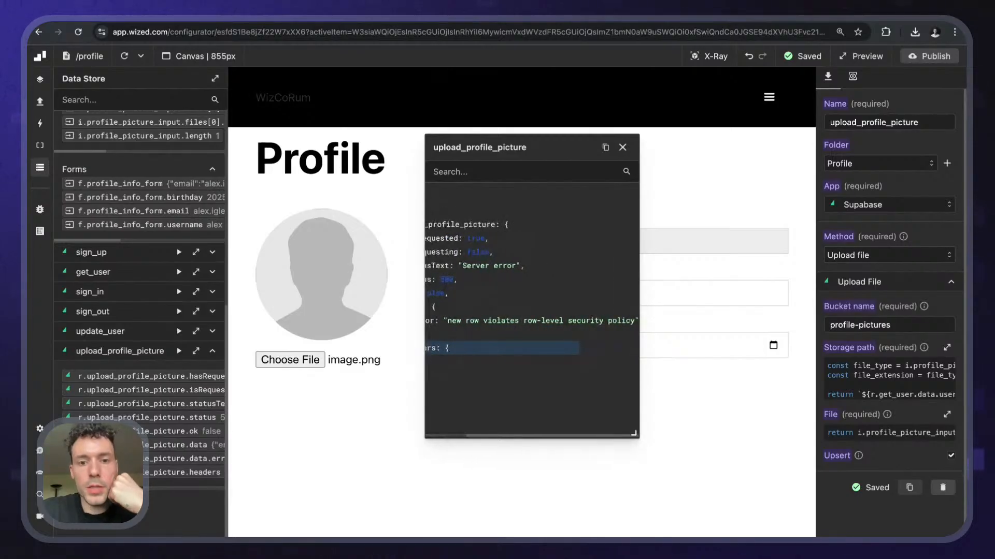
{"action": "scroll", "coordinate": [512, 349], "scroll_direction": "left", "scroll_amount": 3}
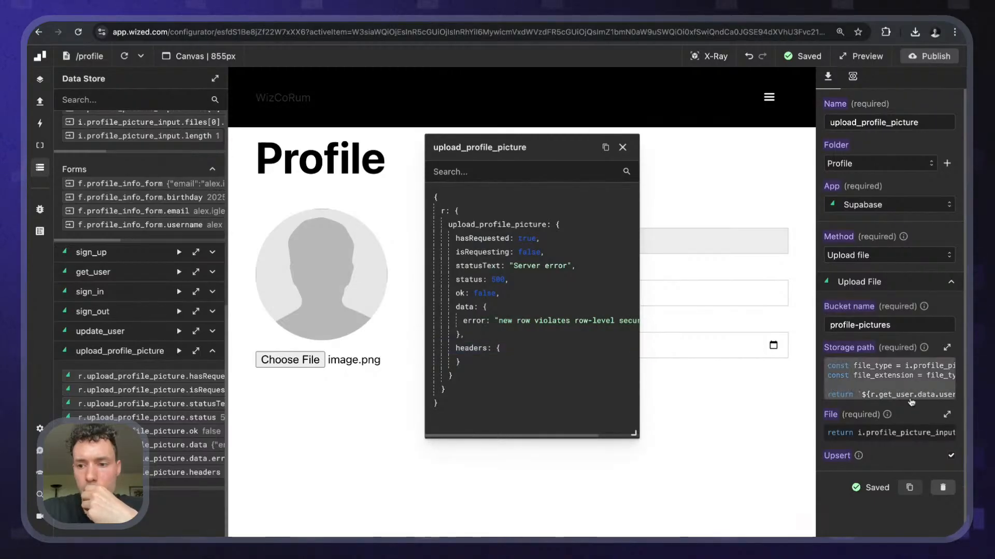
- Add a leading '/' to the storage path function and run it to preview the path
{"action": "left_click", "coordinate": [906, 370]}
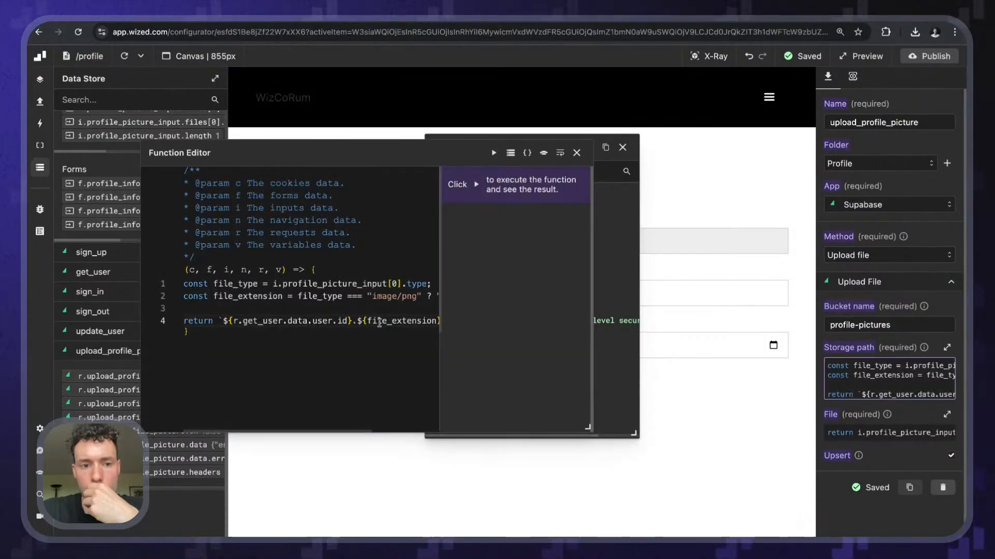
{"action": "left_click", "coordinate": [223, 322]}
{"action": "type", "text": "/"}
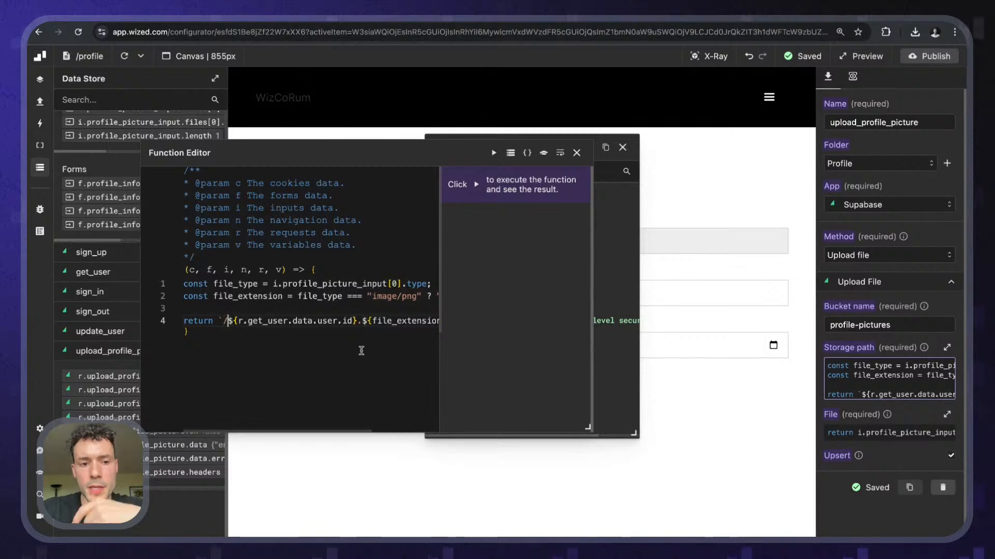
{"action": "left_click", "coordinate": [493, 152]}
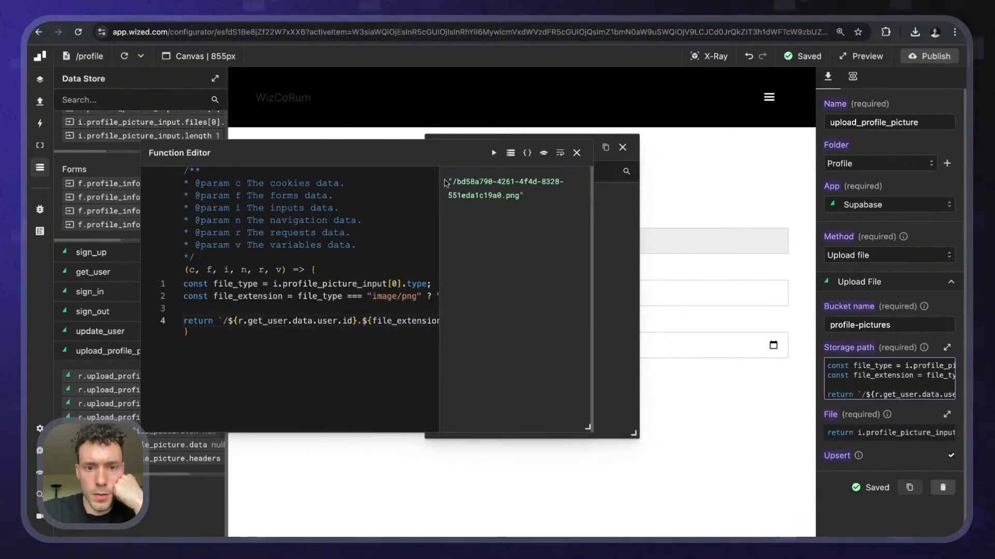
{"action": "left_click", "coordinate": [576, 152]}
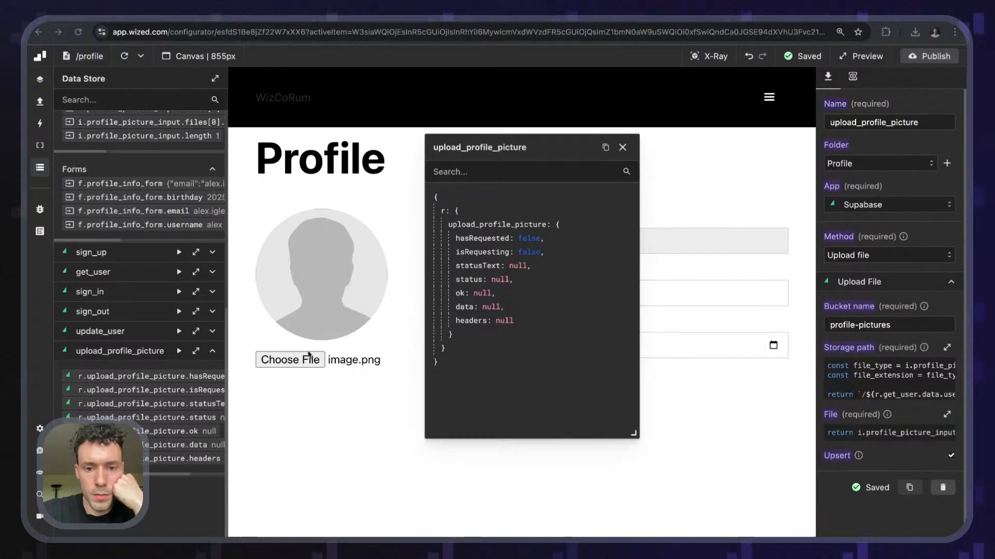
- Re-pick image.png, then delete the leading slash from the storage path's return line
{"action": "left_click", "coordinate": [437, 402]}
{"action": "left_click", "coordinate": [304, 360]}
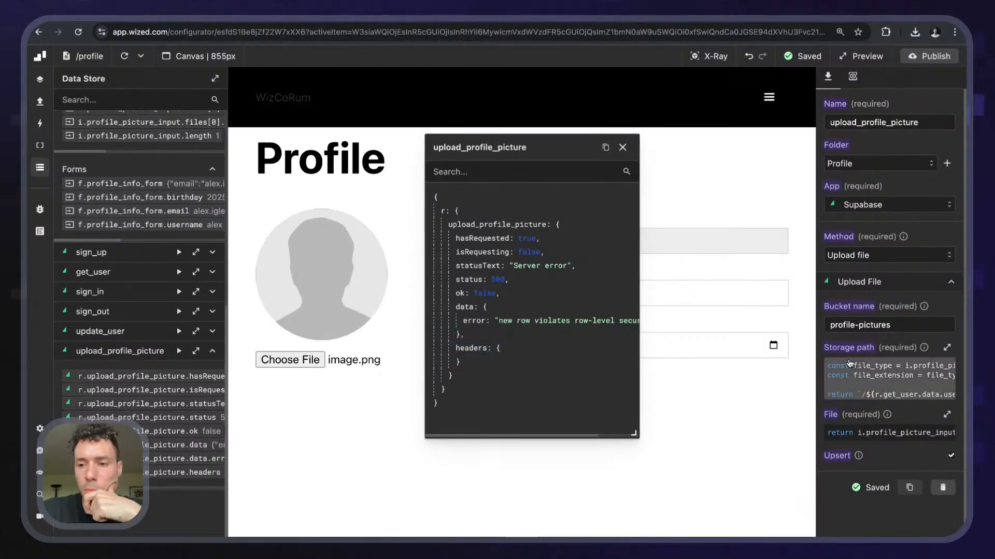
{"action": "left_click", "coordinate": [850, 364]}
{"action": "left_click", "coordinate": [232, 321]}
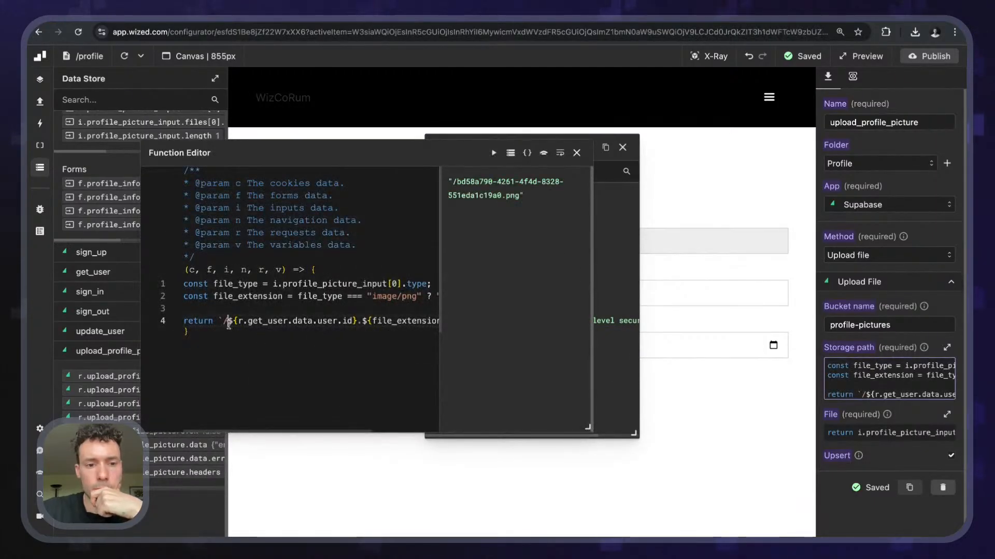
{"action": "key", "text": "BackSpace"}
{"action": "left_click", "coordinate": [577, 152]}
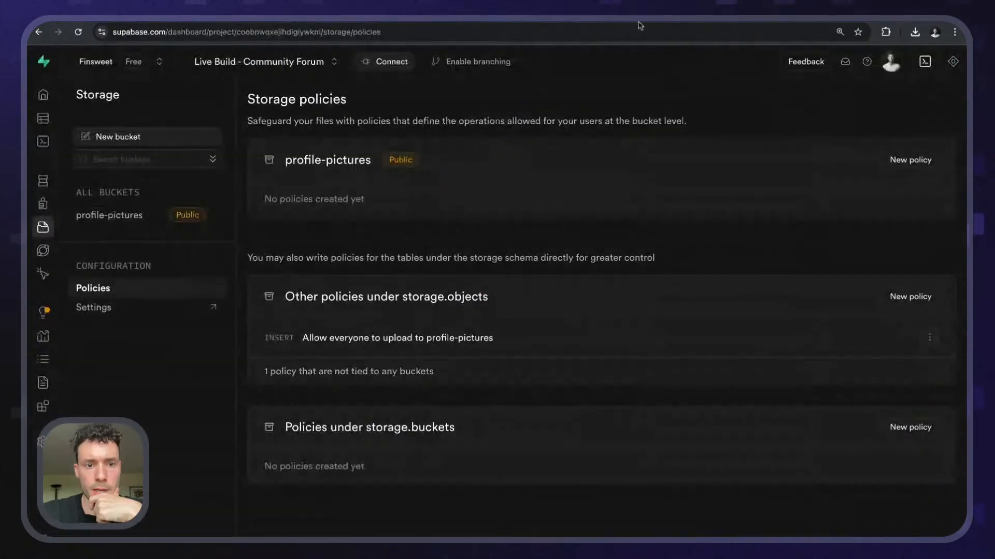
- Set the profile-pictures bucket's allowed MIME types to 'image/jpeg, image/png' and save
{"action": "left_click", "coordinate": [109, 215]}
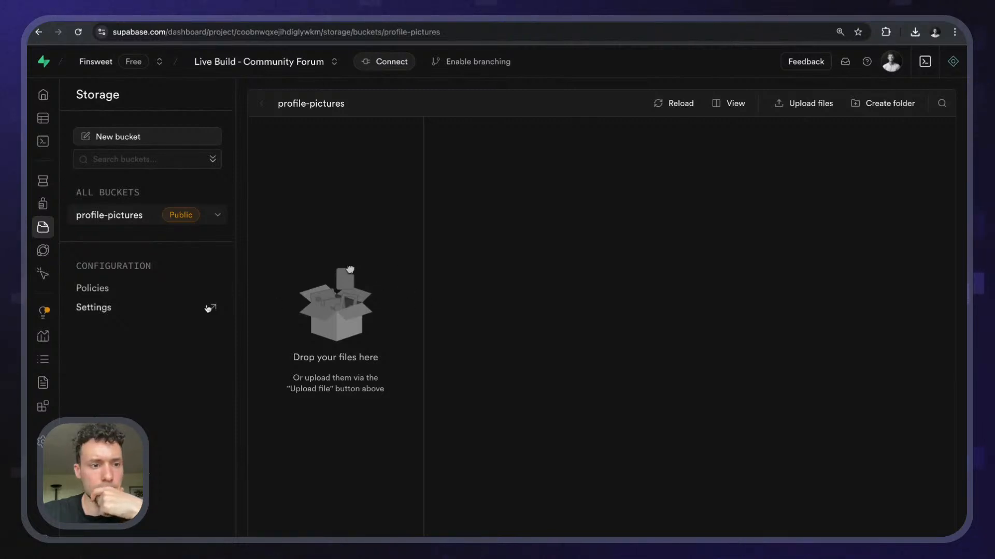
{"action": "left_click", "coordinate": [123, 290]}
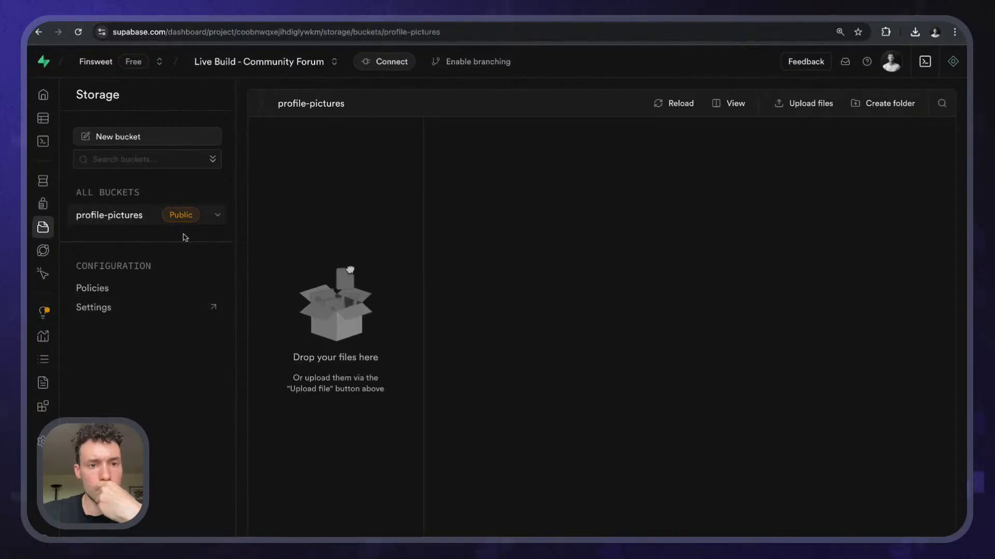
{"action": "left_click", "coordinate": [127, 288]}
{"action": "left_click", "coordinate": [193, 223]}
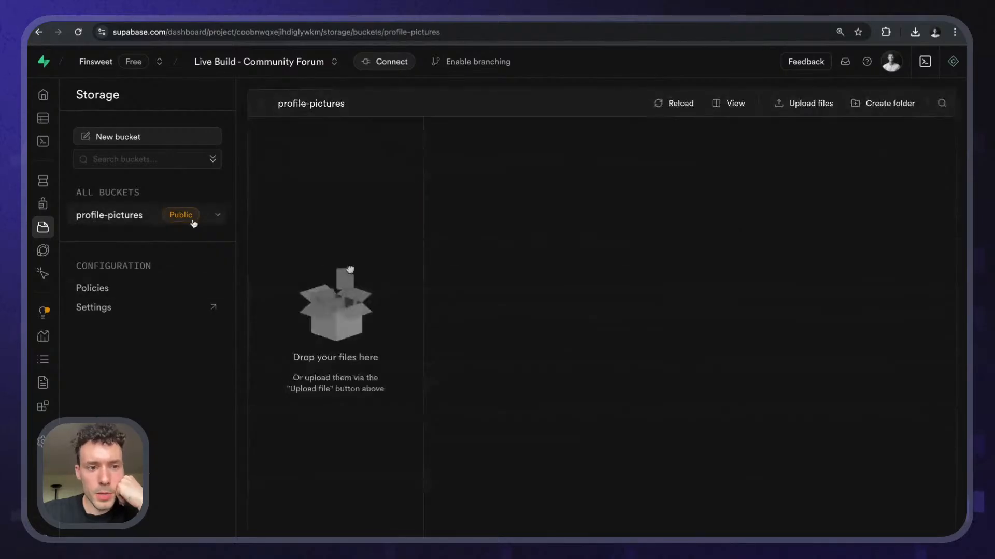
{"action": "left_click", "coordinate": [217, 215]}
{"action": "left_click", "coordinate": [224, 238]}
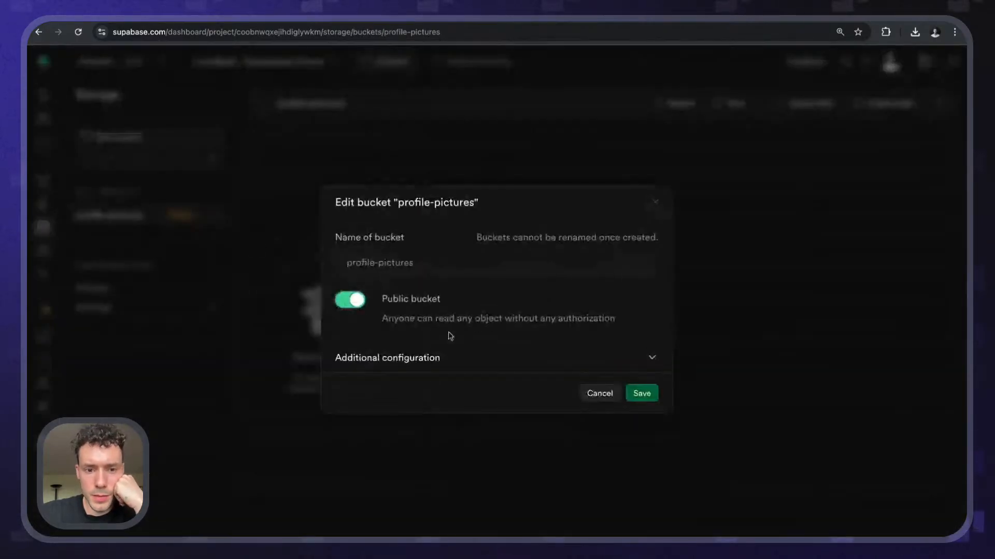
{"action": "left_click", "coordinate": [448, 359]}
{"action": "left_click", "coordinate": [453, 402]}
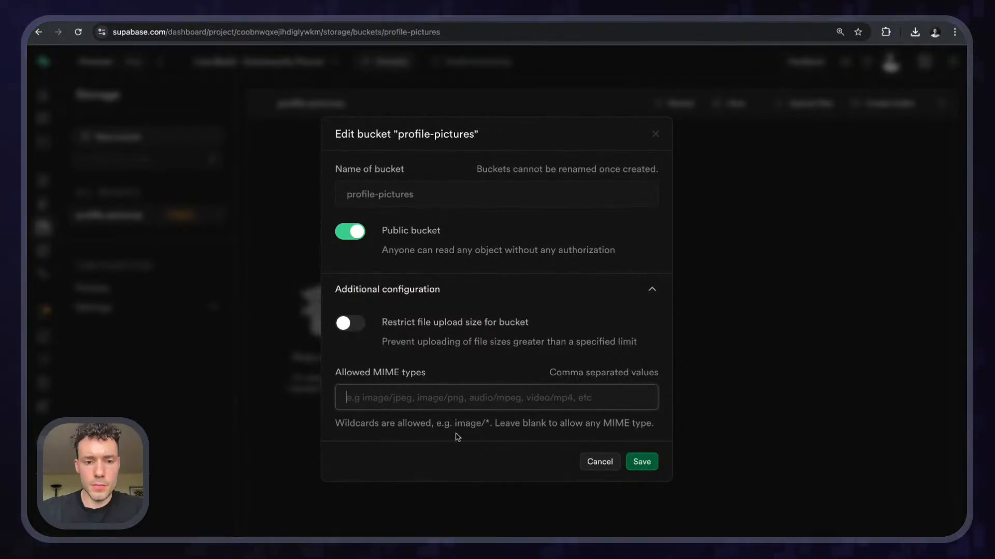
{"action": "type", "text": "image/jpg"}
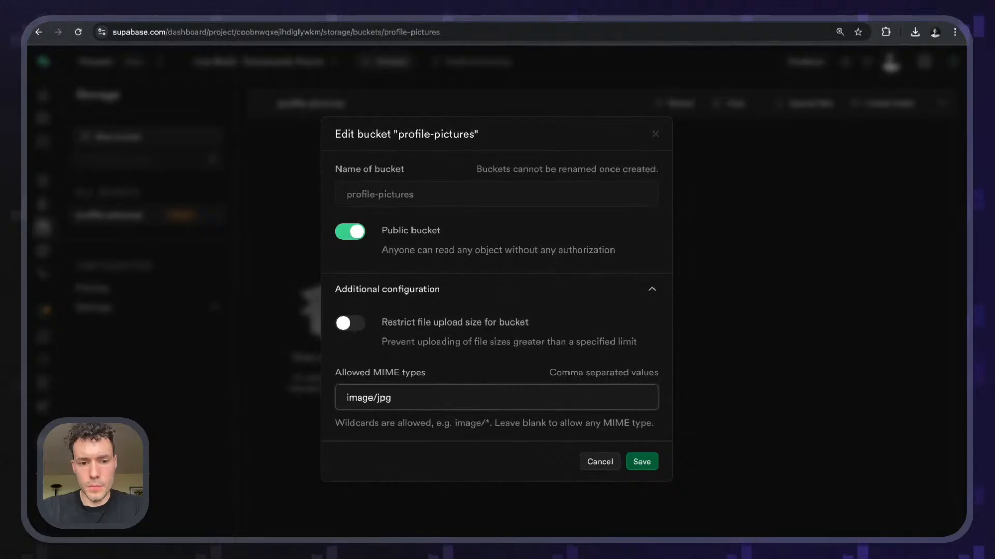
{"action": "key", "text": "BackSpace"}
{"action": "type", "text": "e"}
{"action": "type", "text": "g, i"}
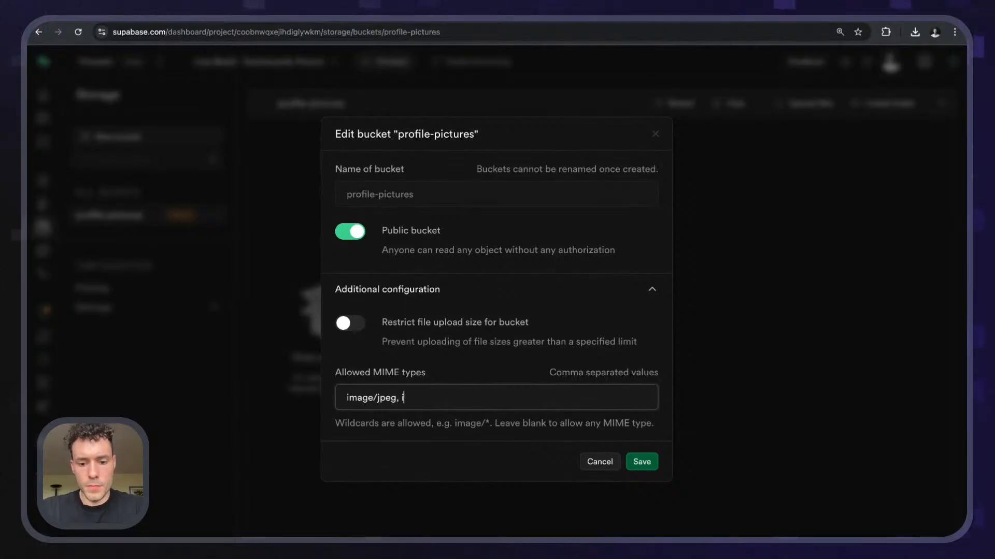
{"action": "type", "text": "mage/png"}
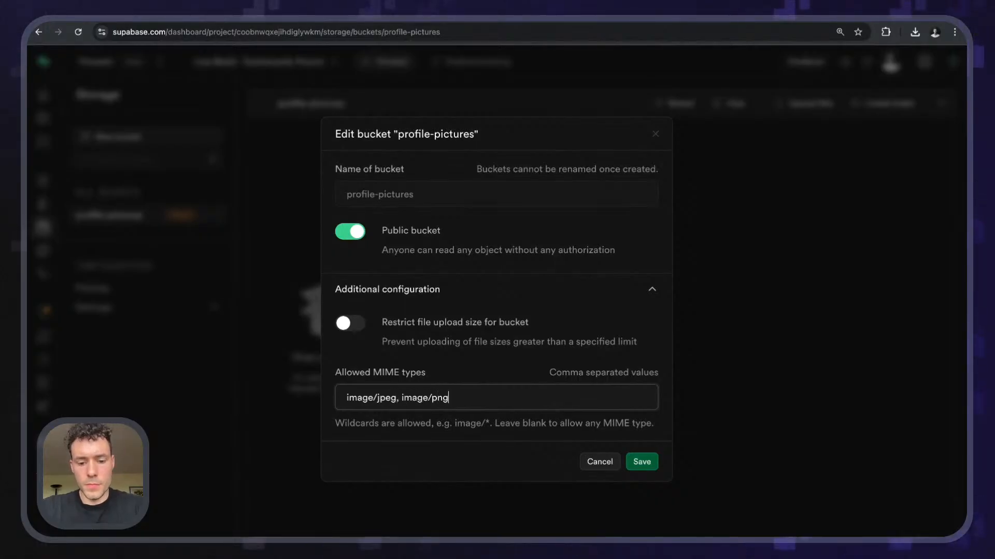
{"action": "left_click", "coordinate": [647, 463]}
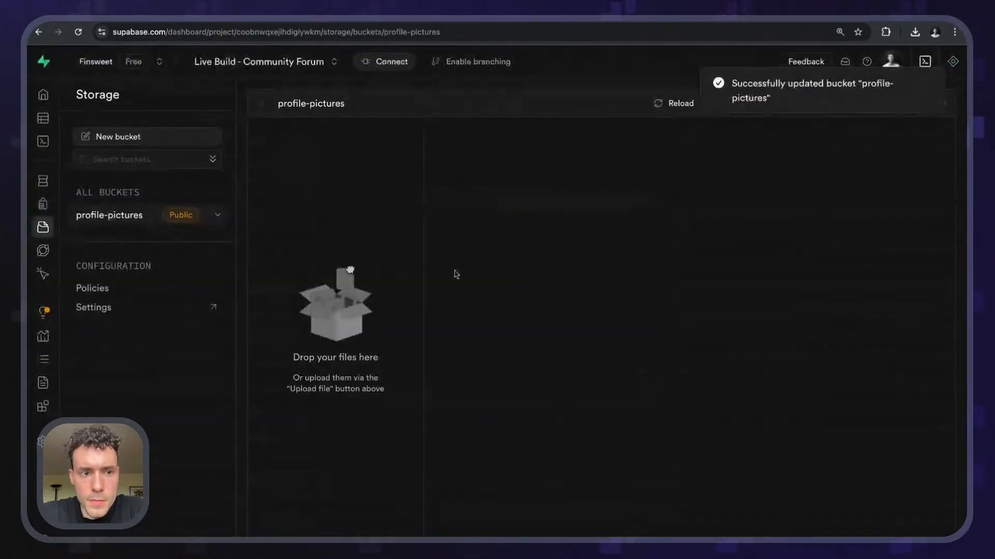
- Reopen the bucket settings to verify the MIME types, close them, and return to Wized
{"action": "left_click", "coordinate": [218, 215]}
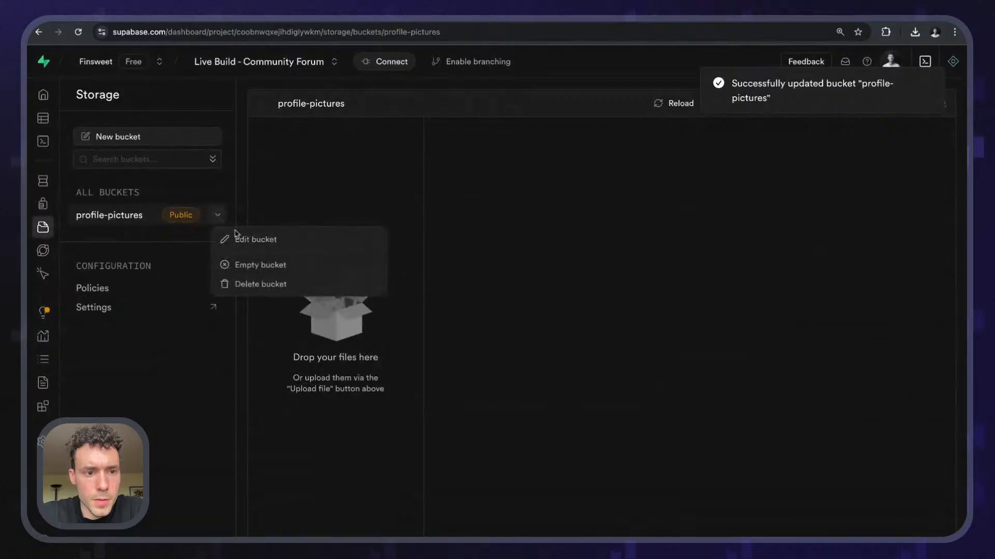
{"action": "left_click", "coordinate": [240, 239]}
{"action": "left_click", "coordinate": [477, 358]}
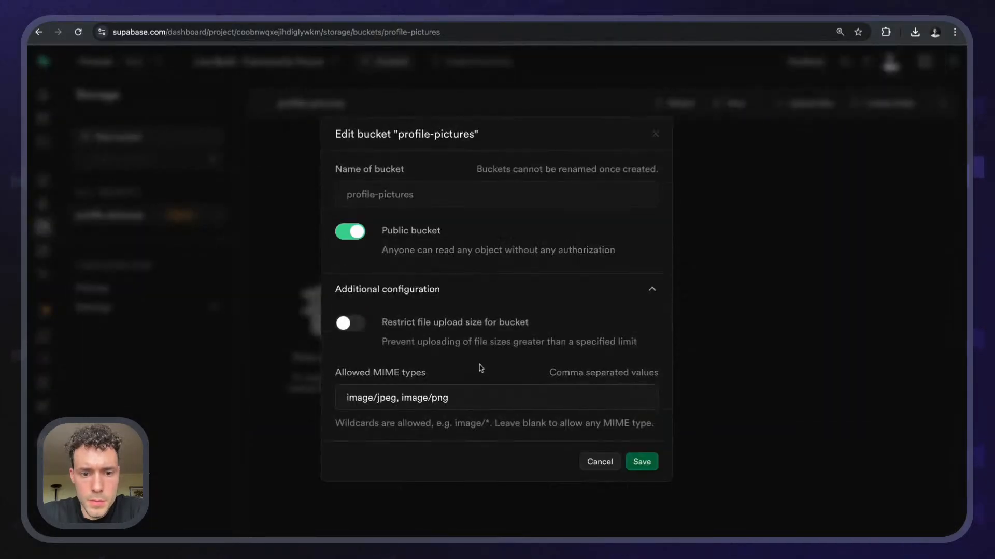
{"action": "left_click", "coordinate": [600, 462]}
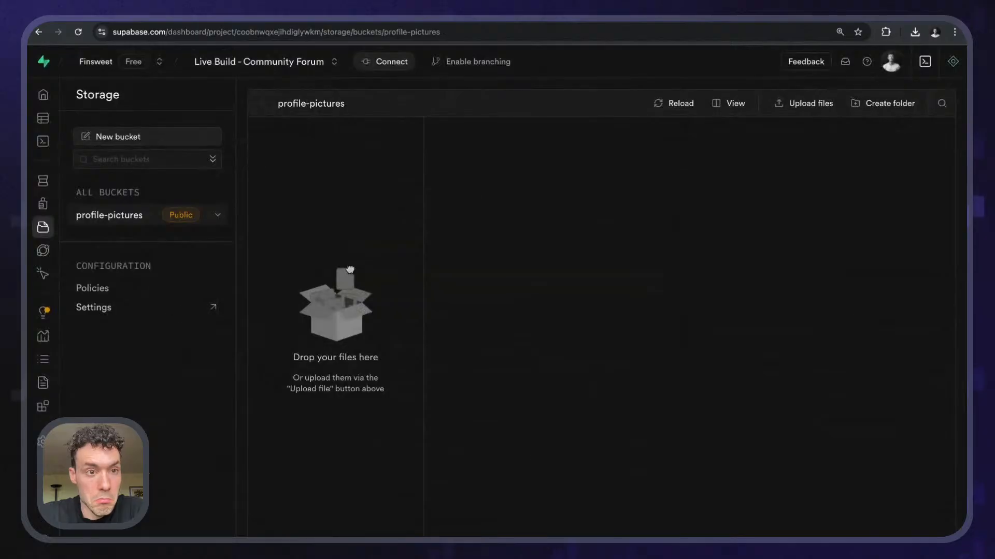
{"action": "left_click", "coordinate": [263, 18]}
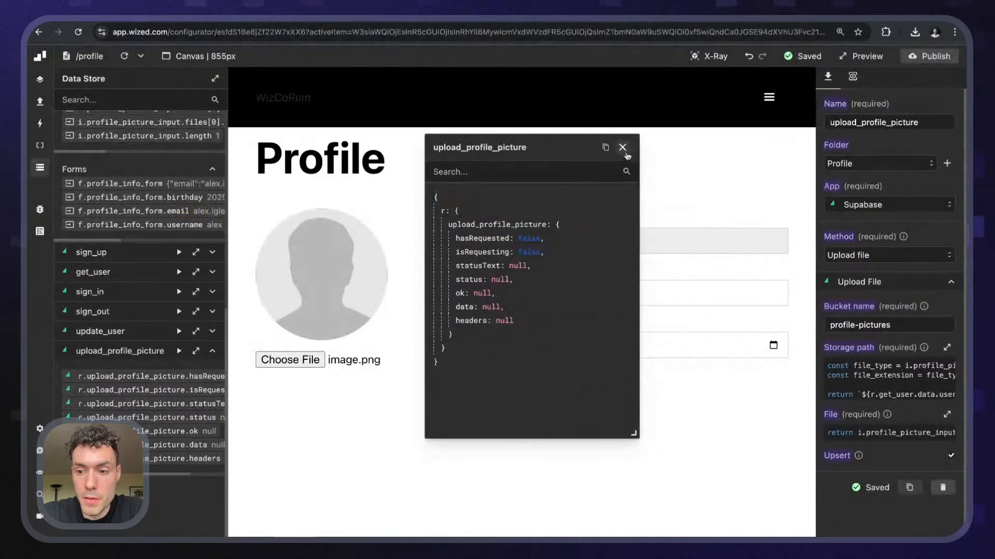
- Re-pick image.png, read the same 500 row-level security error, and return to Supabase policies
{"action": "left_click", "coordinate": [623, 149]}
{"action": "left_click", "coordinate": [321, 359]}
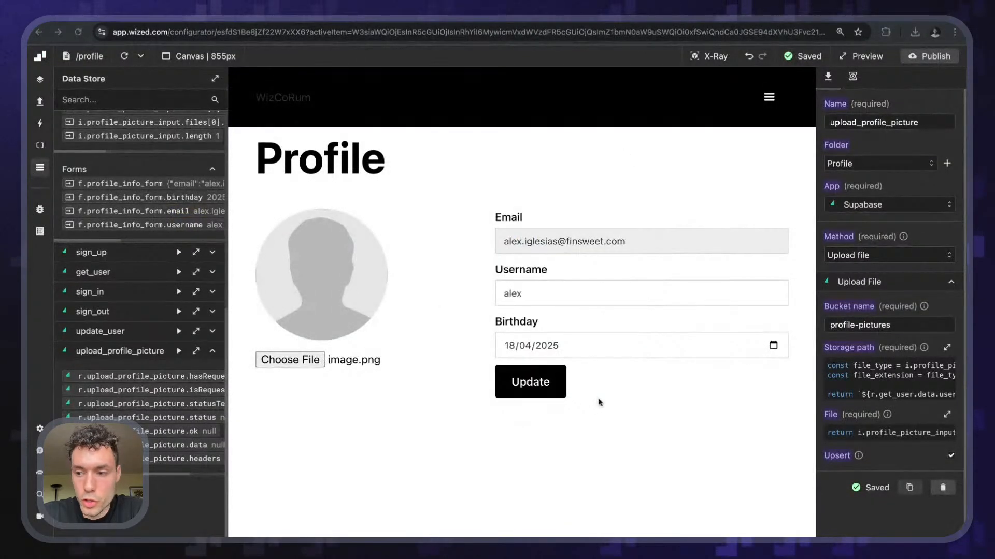
{"action": "left_click", "coordinate": [599, 402]}
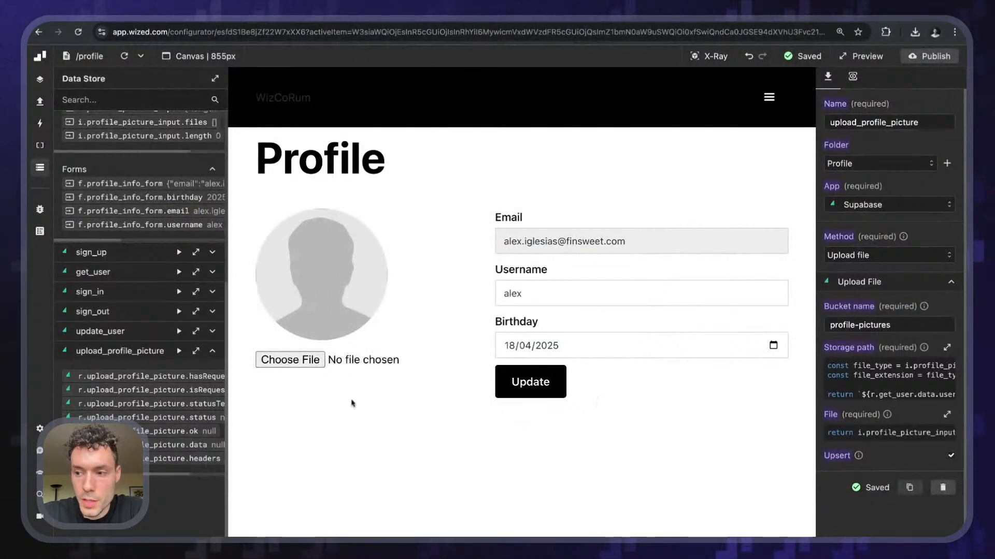
{"action": "left_click", "coordinate": [295, 366]}
{"action": "double_click", "coordinate": [421, 292]}
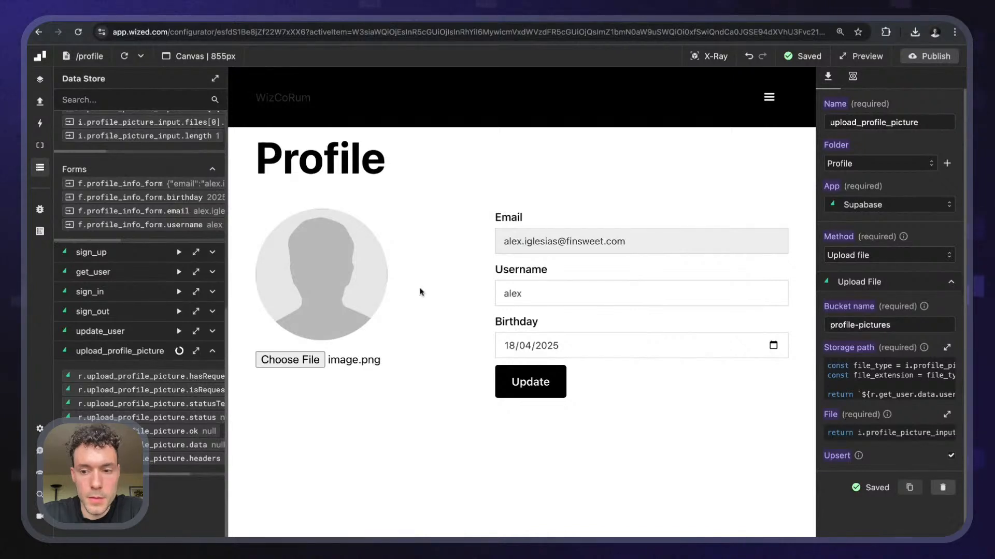
{"action": "left_click", "coordinate": [196, 351]}
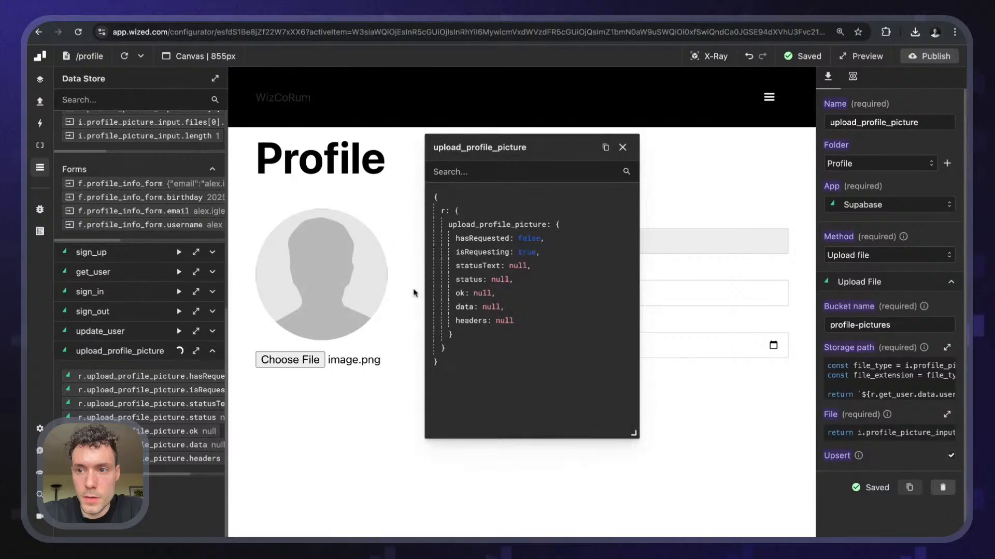
{"action": "scroll", "coordinate": [451, 307], "scroll_direction": "right", "scroll_amount": 1}
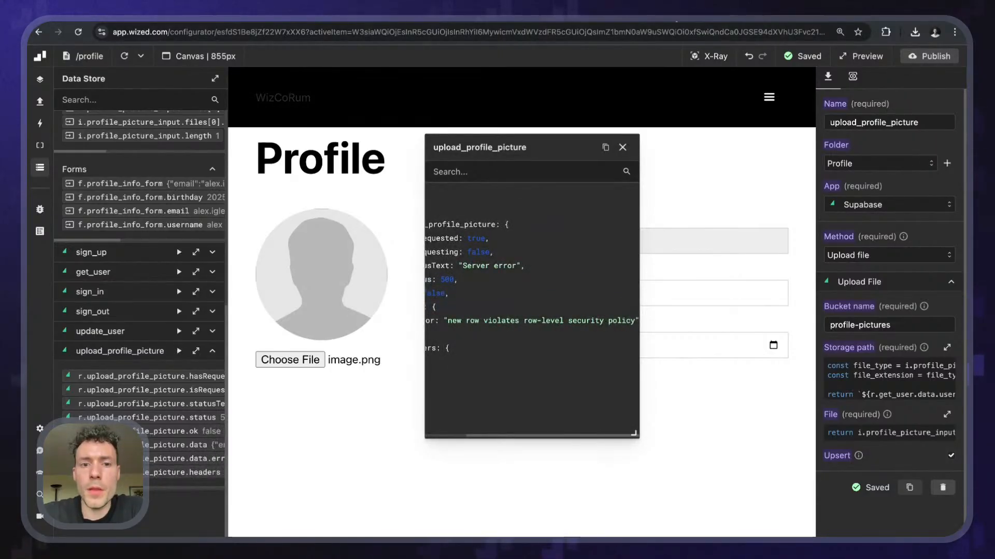
{"action": "key", "text": "ctrl+Tab"}
{"action": "left_click", "coordinate": [136, 290]}
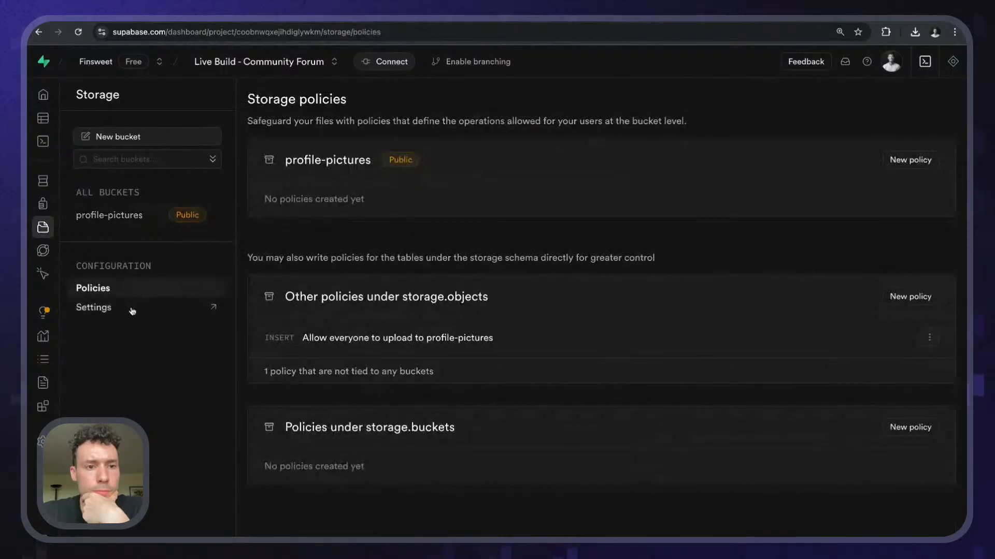
- Glance at storage settings, then start a new profile-pictures policy written from scratch
{"action": "left_click", "coordinate": [132, 310]}
{"action": "scroll", "coordinate": [389, 362], "scroll_direction": "down", "scroll_amount": 2}
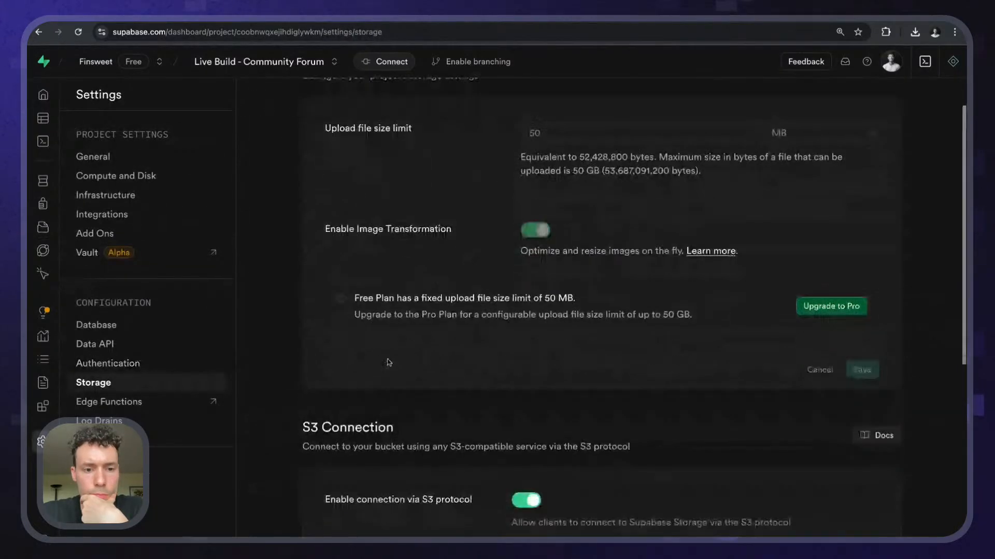
{"action": "scroll", "coordinate": [389, 363], "scroll_direction": "down", "scroll_amount": 5}
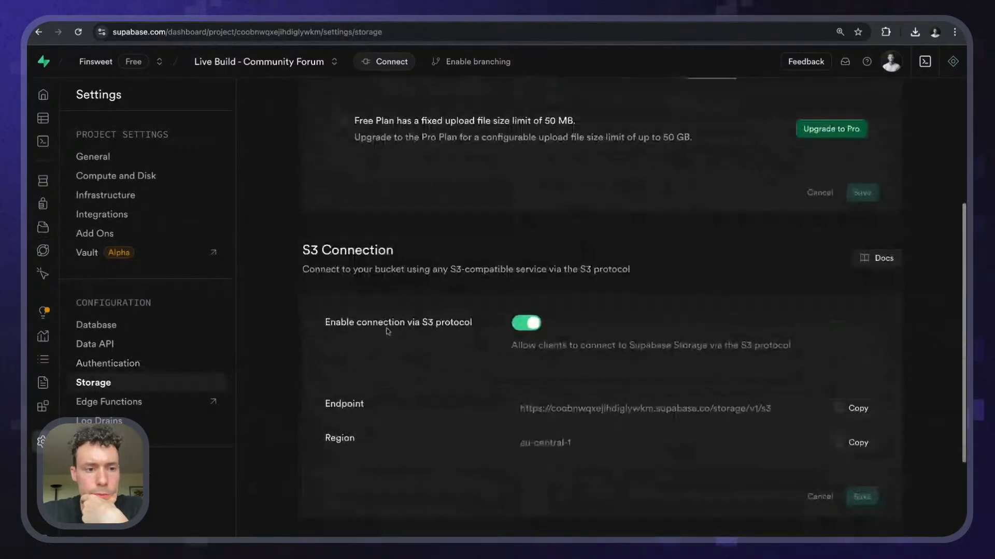
{"action": "left_click", "coordinate": [39, 32]}
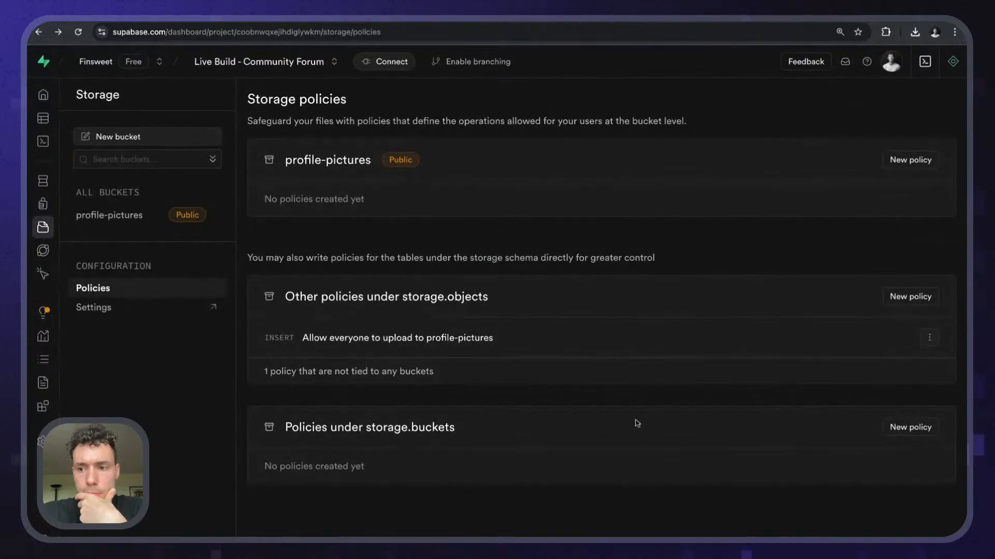
{"action": "left_click", "coordinate": [893, 161]}
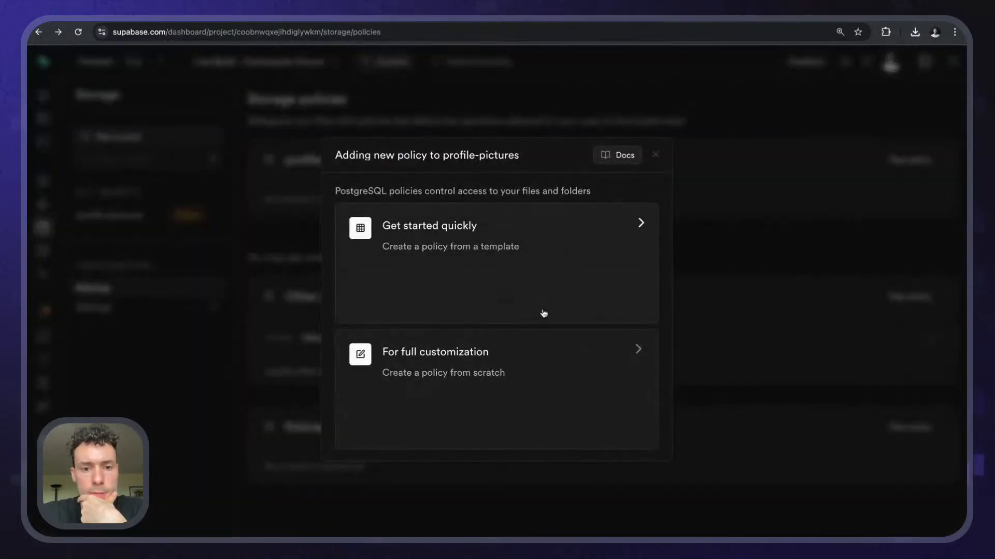
{"action": "left_click", "coordinate": [517, 386]}
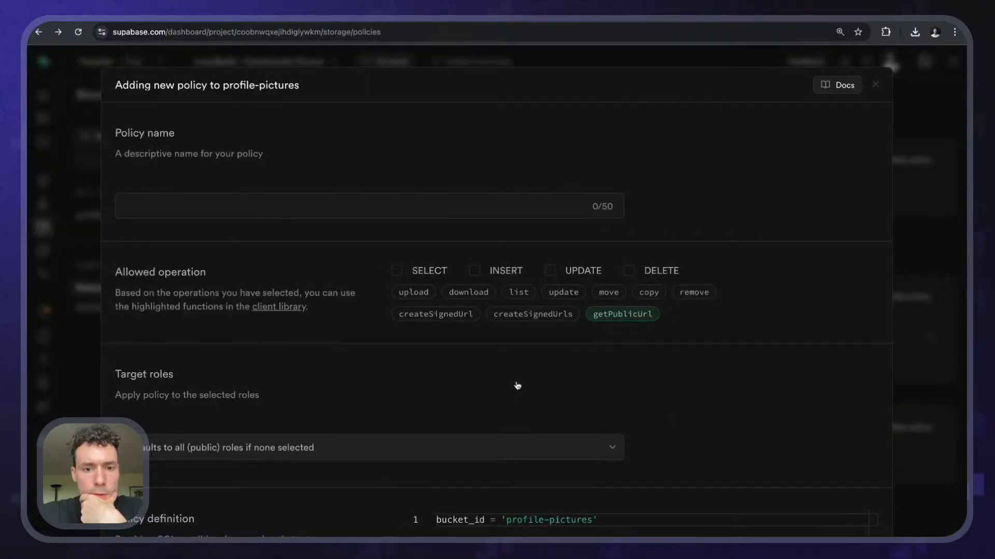
- Tick INSERT, UPDATE and SELECT as the policy's allowed operations
{"action": "scroll", "coordinate": [518, 386], "scroll_direction": "down", "scroll_amount": 5}
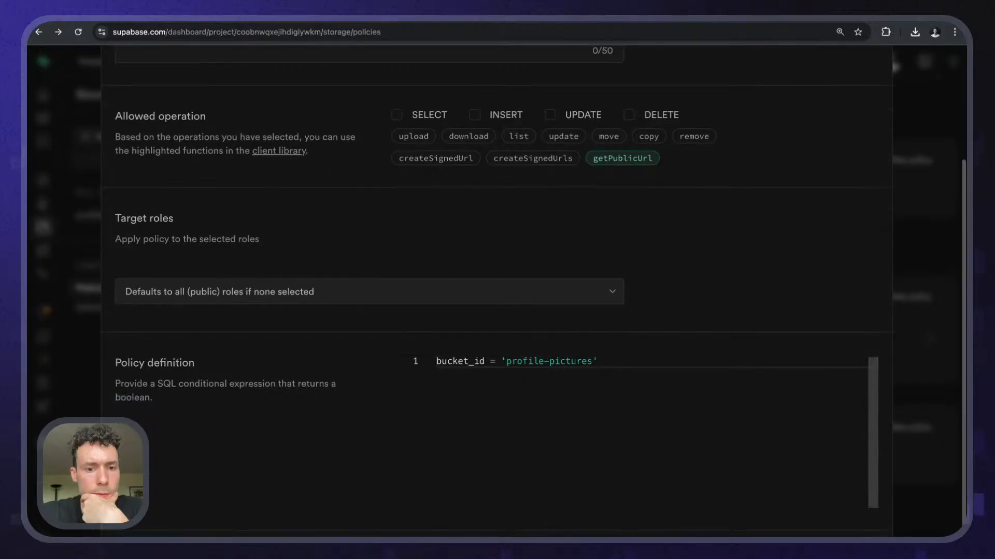
{"action": "scroll", "coordinate": [402, 216], "scroll_direction": "up", "scroll_amount": 3}
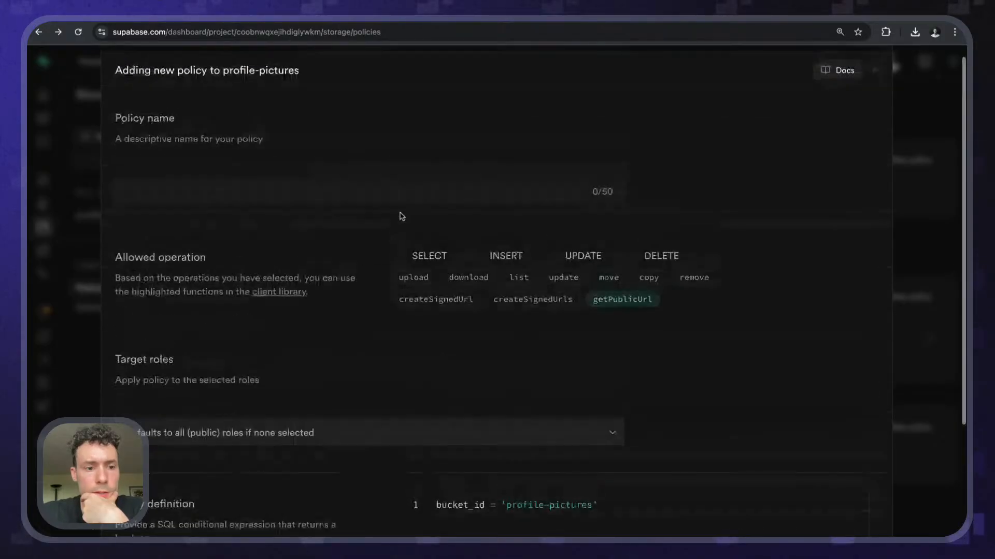
{"action": "scroll", "coordinate": [402, 217], "scroll_direction": "down", "scroll_amount": 2}
{"action": "scroll", "coordinate": [402, 216], "scroll_direction": "up", "scroll_amount": 2}
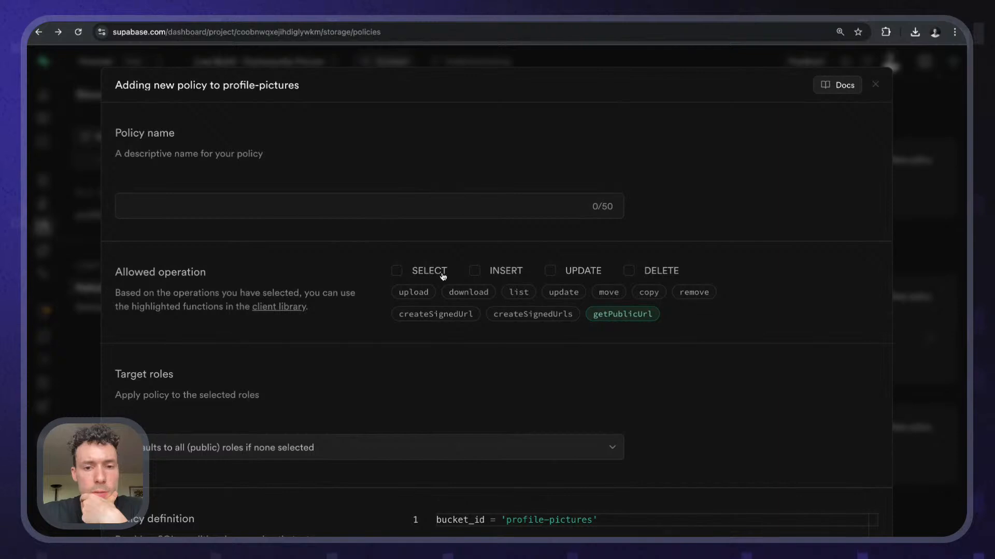
{"action": "left_click", "coordinate": [505, 271]}
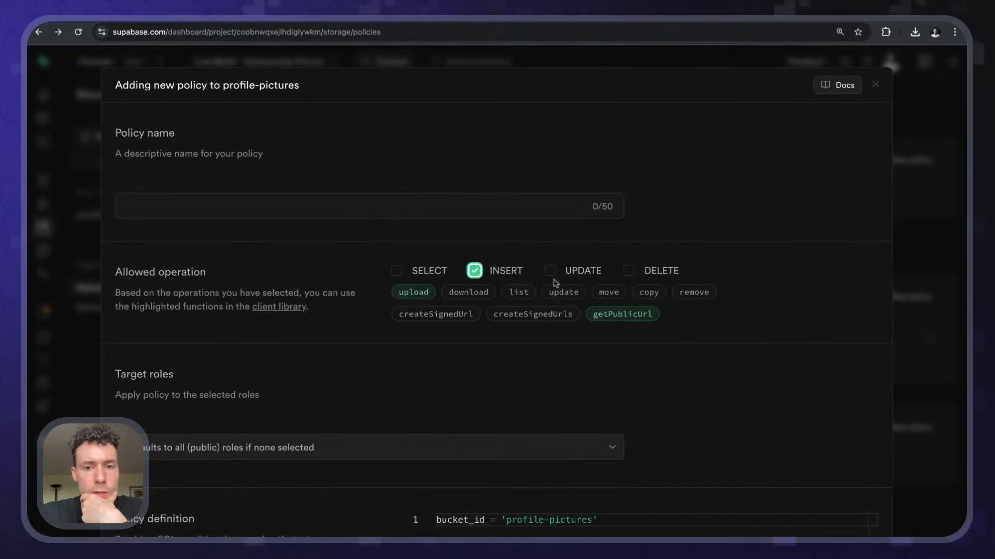
{"action": "left_click", "coordinate": [575, 272]}
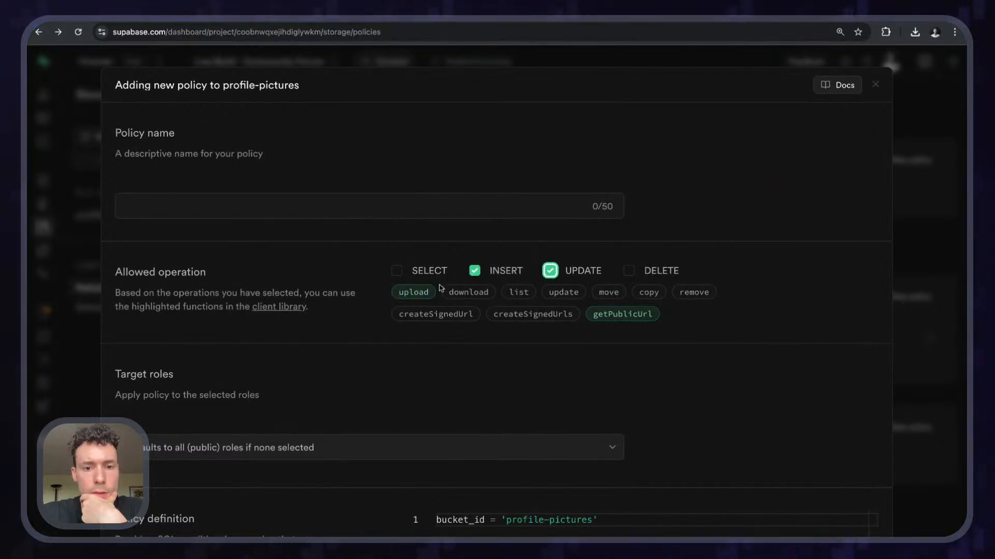
{"action": "left_click", "coordinate": [417, 273]}
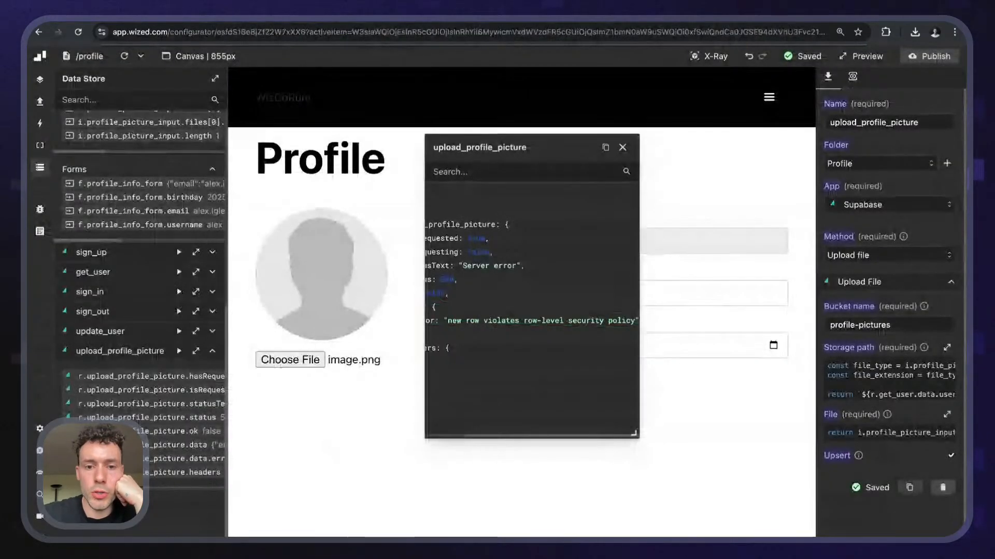
{"action": "scroll", "coordinate": [538, 375], "scroll_direction": "left", "scroll_amount": 1}
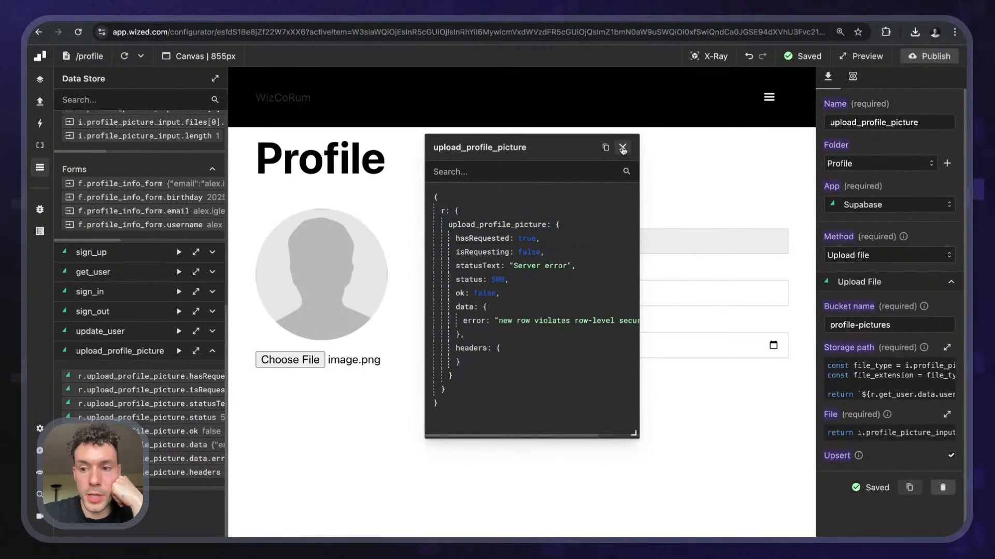
{"action": "left_click", "coordinate": [622, 148]}
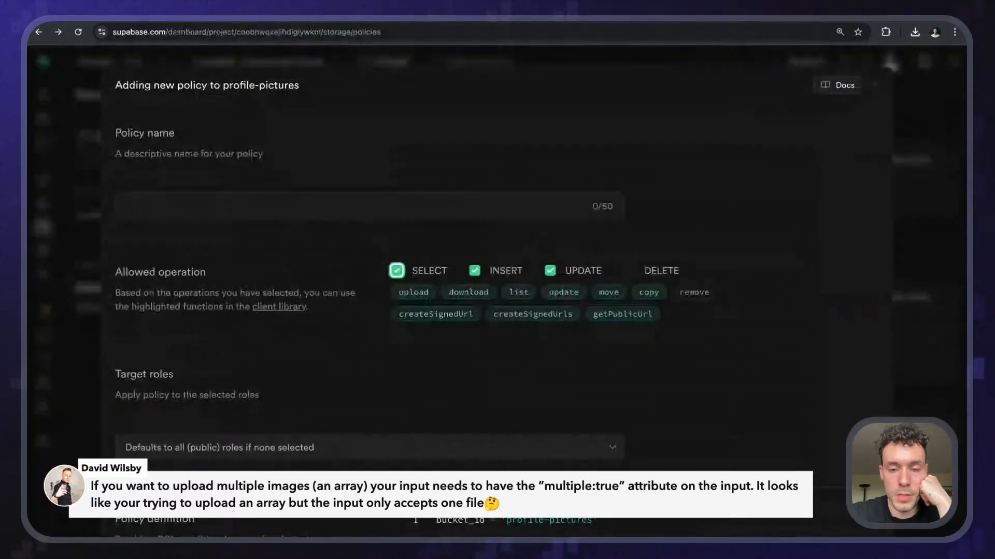
- Name the policy 'Allow to do everything except remove', target the authenticated role, review and save it
{"action": "left_click", "coordinate": [319, 209]}
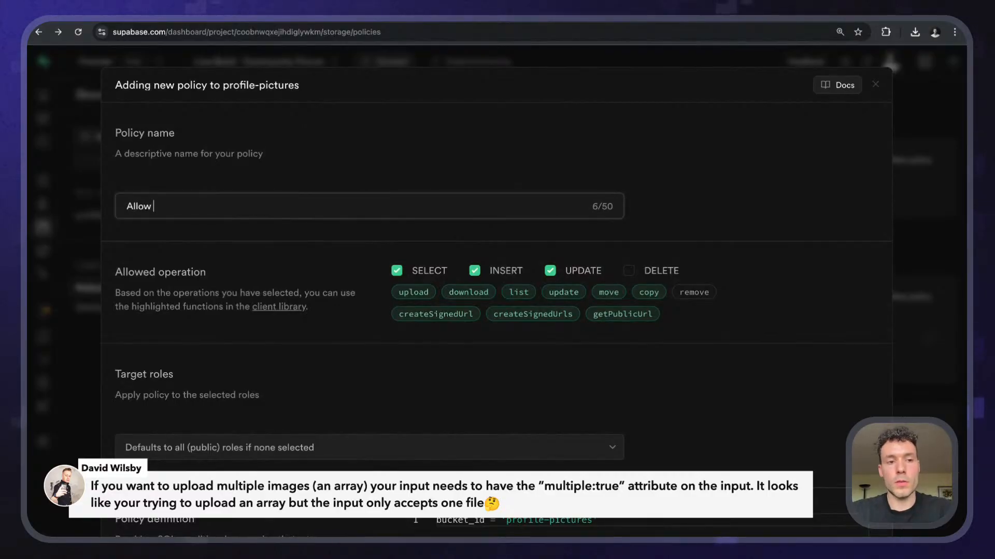
{"action": "type", "text": "Allow to do everything"}
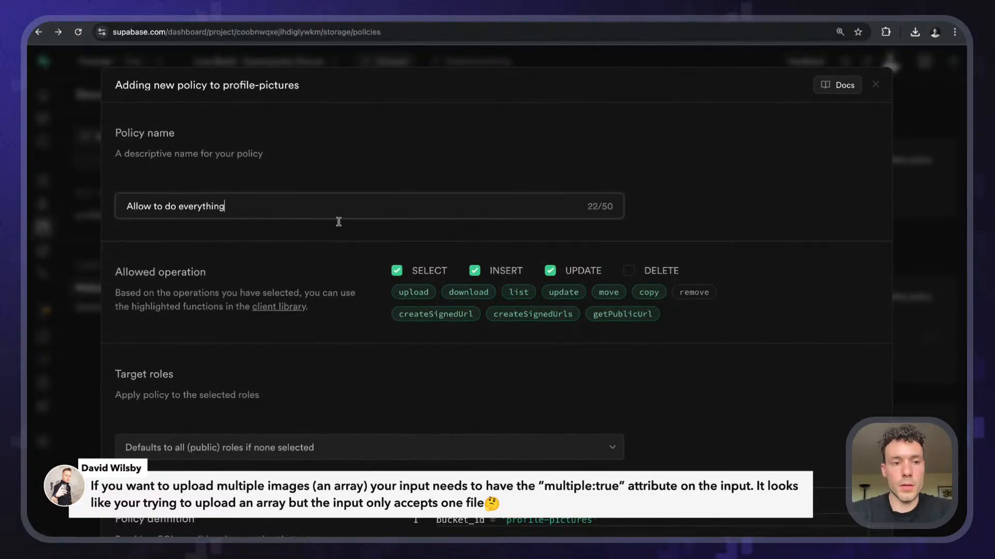
{"action": "type", "text": " except "}
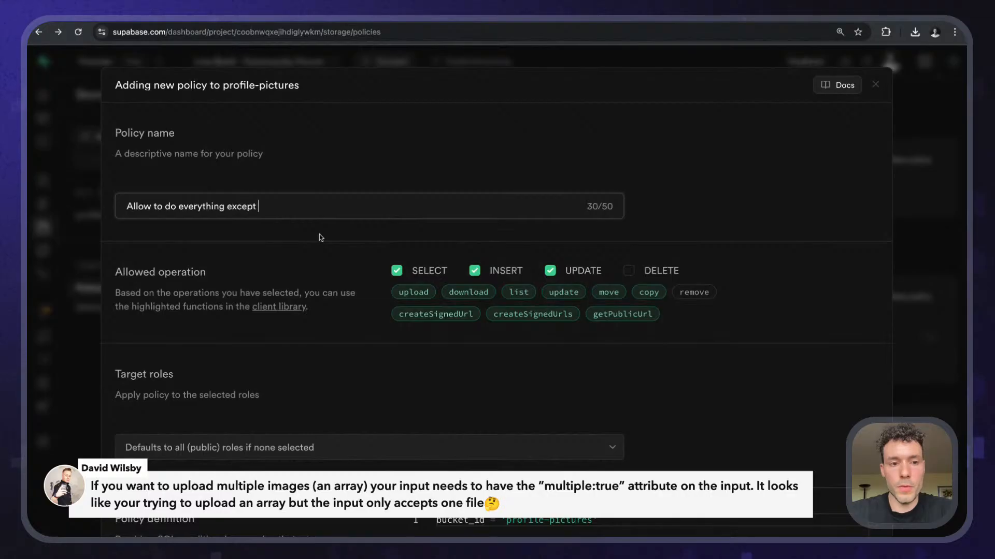
{"action": "type", "text": "remove"}
{"action": "scroll", "coordinate": [307, 251], "scroll_direction": "down", "scroll_amount": 3}
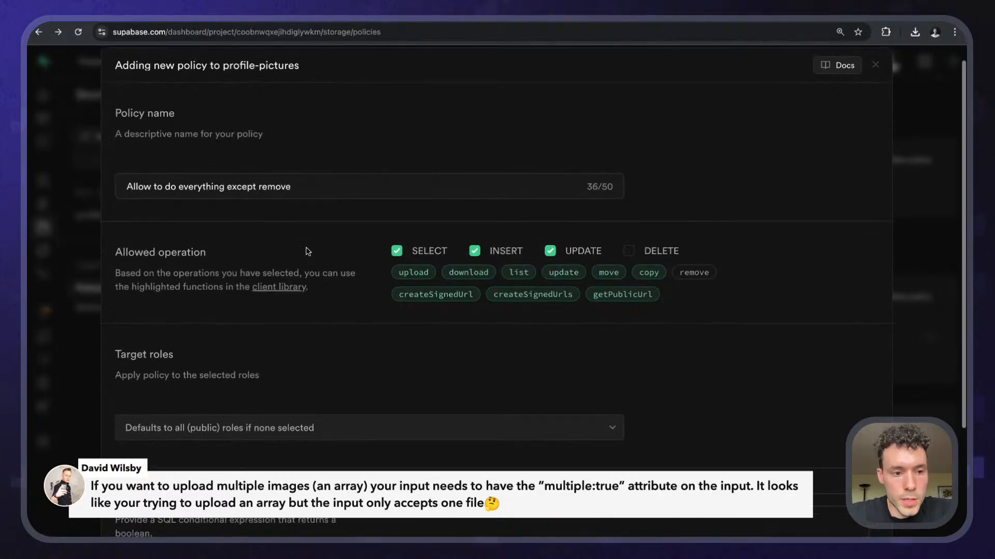
{"action": "left_click", "coordinate": [305, 258]}
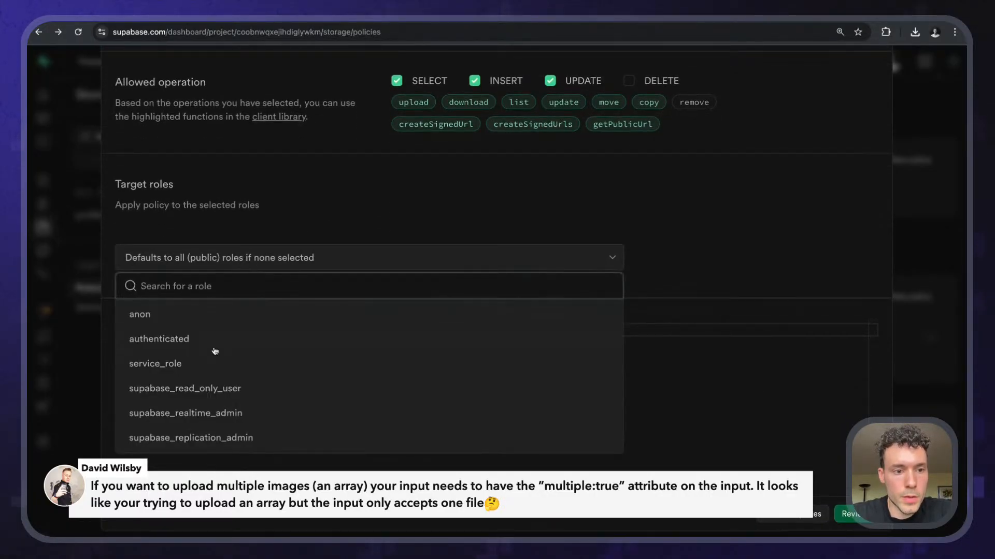
{"action": "left_click", "coordinate": [204, 344]}
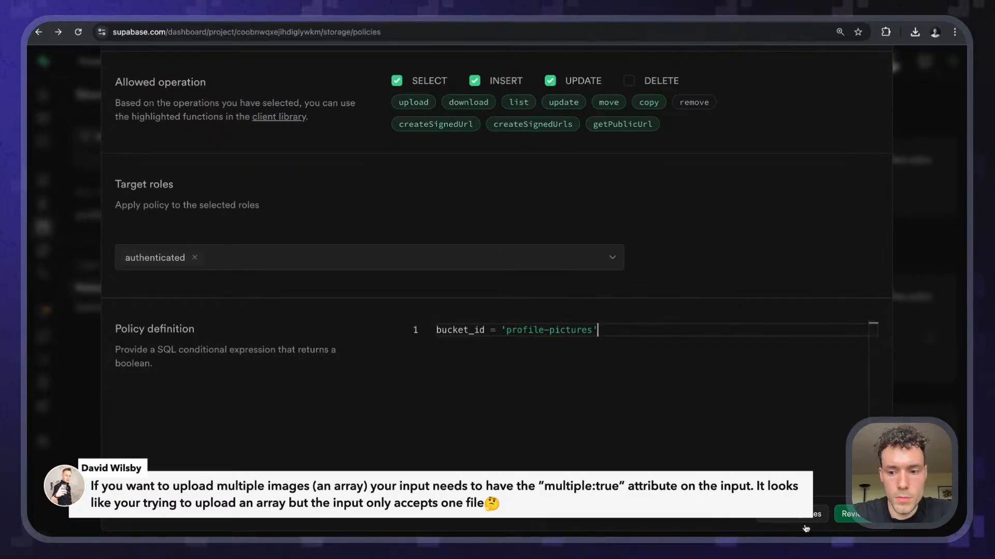
{"action": "left_click", "coordinate": [844, 514]}
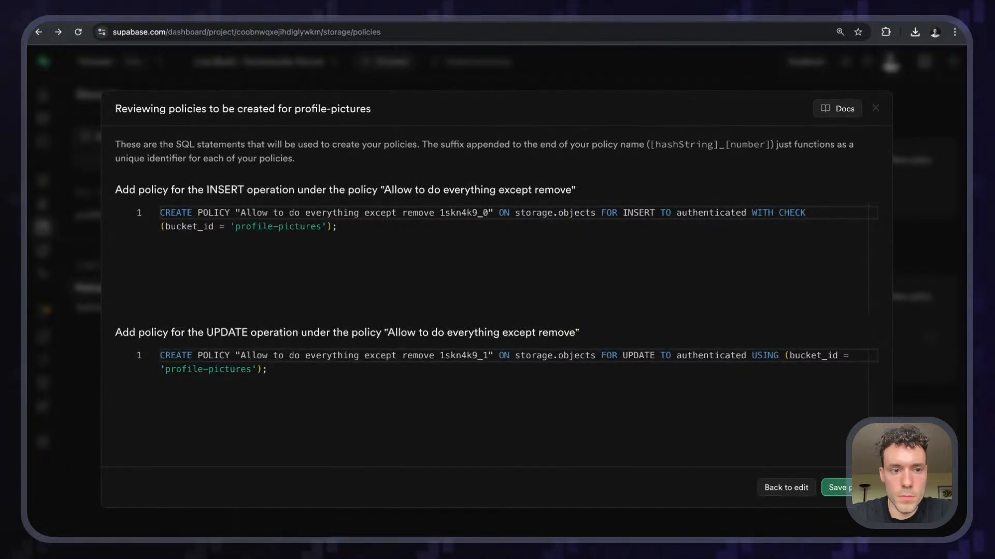
{"action": "left_click", "coordinate": [835, 488]}
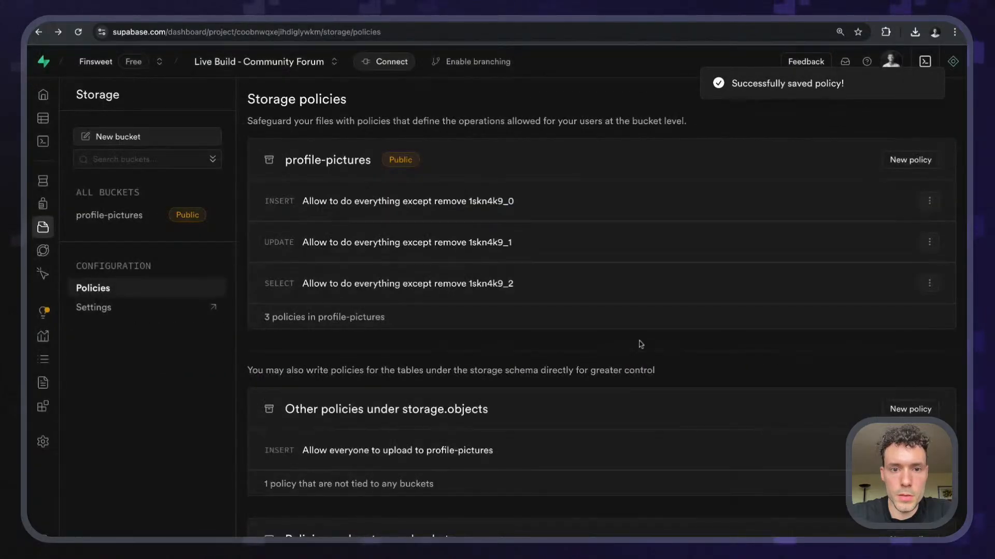
- Return to the Wized editor and reload the profile page preview
{"action": "scroll", "coordinate": [461, 303], "scroll_direction": "down", "scroll_amount": 1}
{"action": "scroll", "coordinate": [459, 304], "scroll_direction": "down", "scroll_amount": 1}
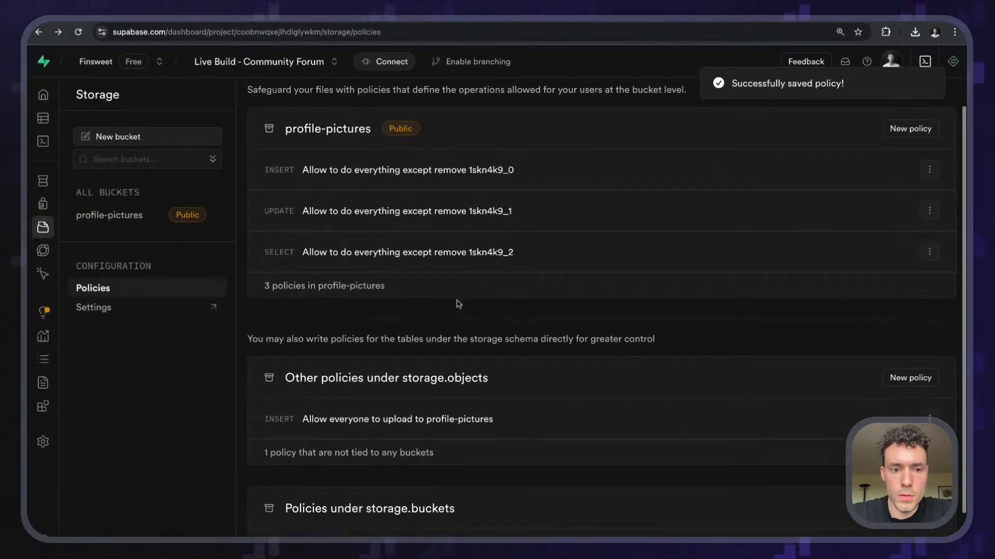
{"action": "scroll", "coordinate": [458, 303], "scroll_direction": "up", "scroll_amount": 2}
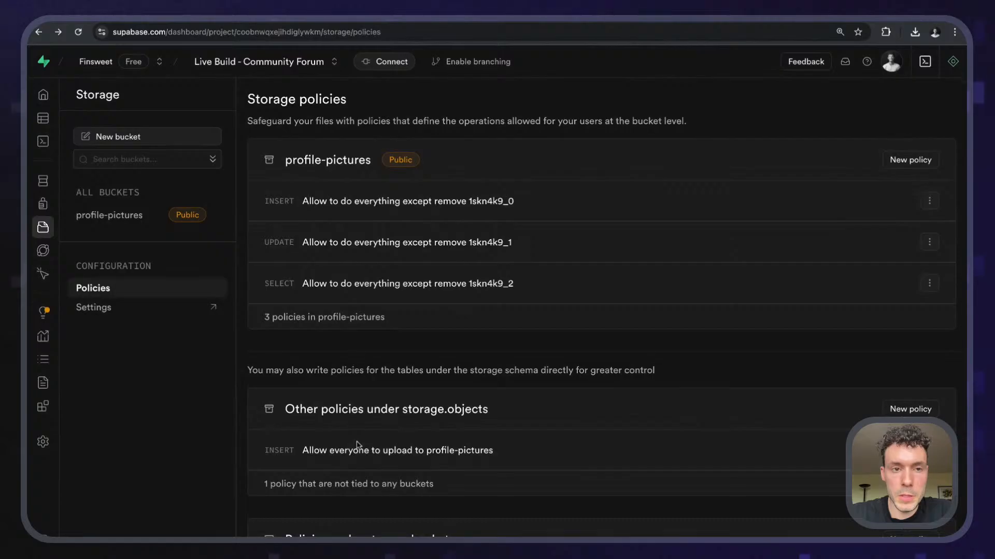
{"action": "left_click", "coordinate": [136, 22]}
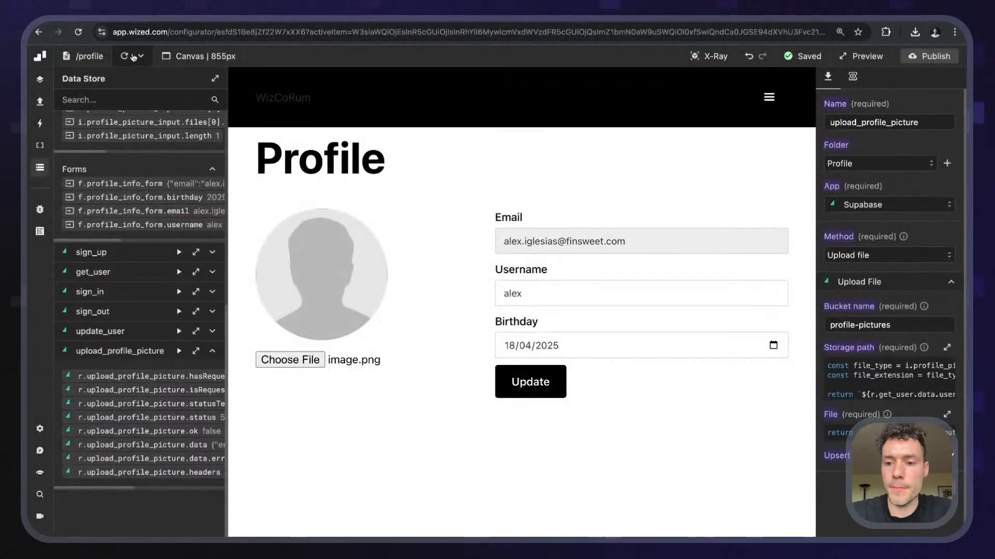
{"action": "left_click", "coordinate": [125, 56]}
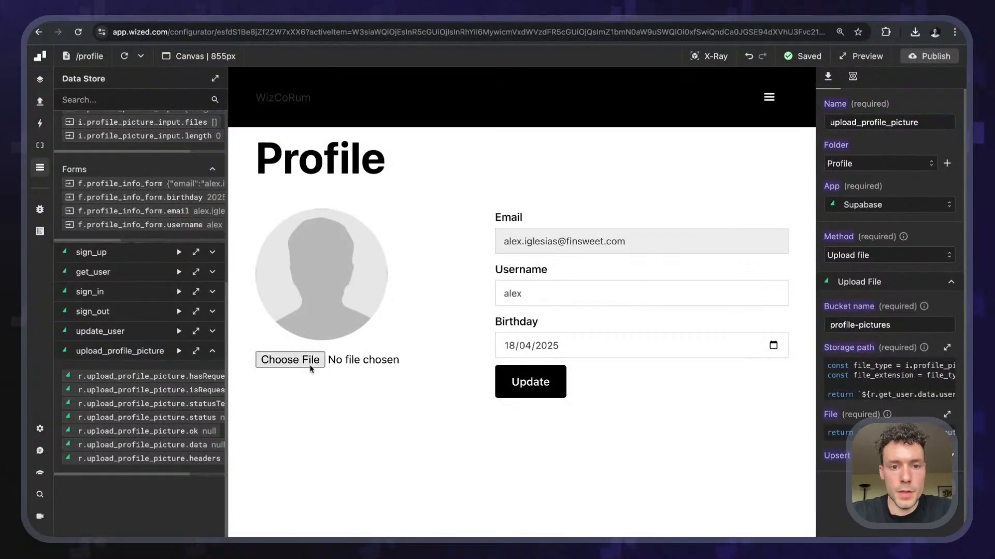
- Upload image.png from the profile page and confirm the 200 response with its public URL
{"action": "left_click", "coordinate": [311, 367]}
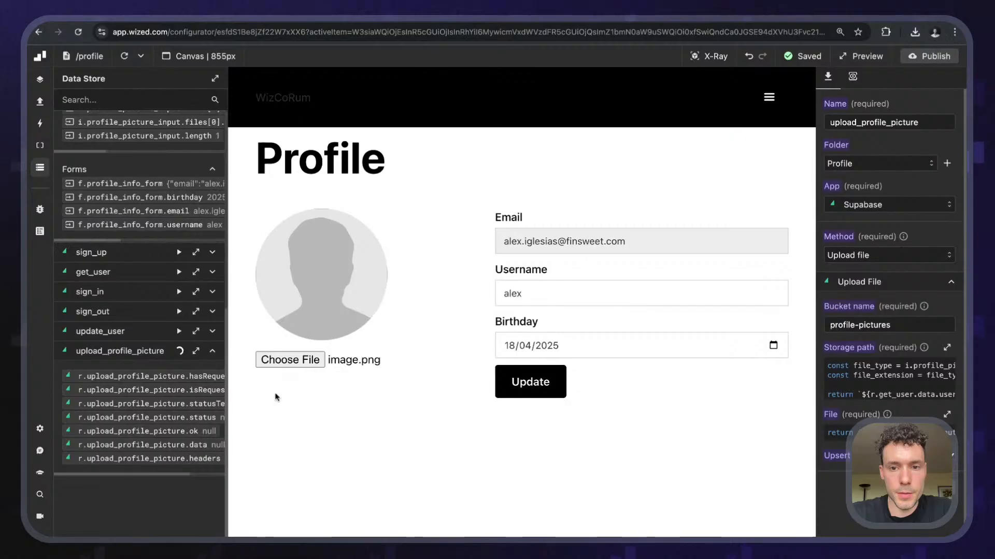
{"action": "left_click", "coordinate": [196, 351]}
{"action": "left_click_drag", "start_coordinate": [539, 157], "coordinate": [798, 156]}
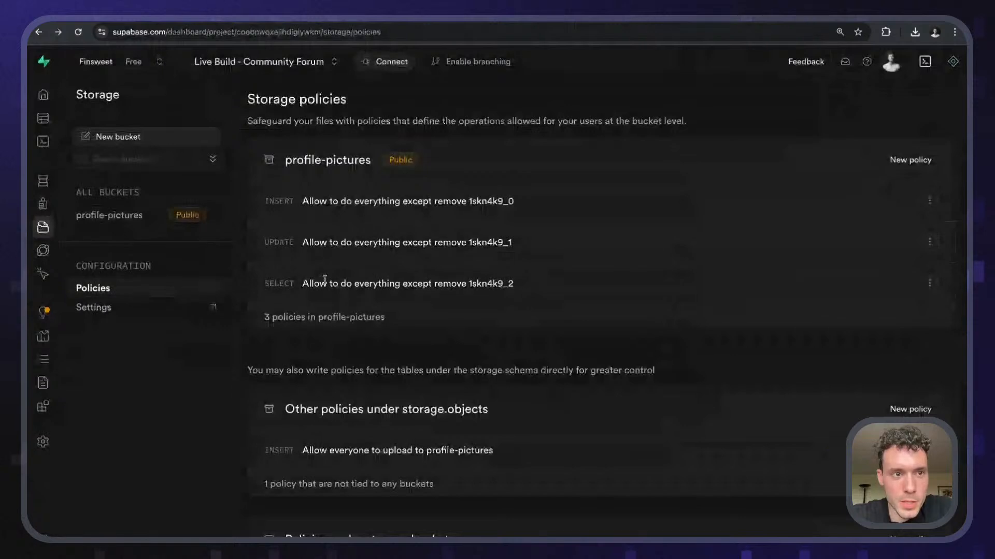
{"action": "left_click_drag", "start_coordinate": [259, 244], "coordinate": [294, 243]}
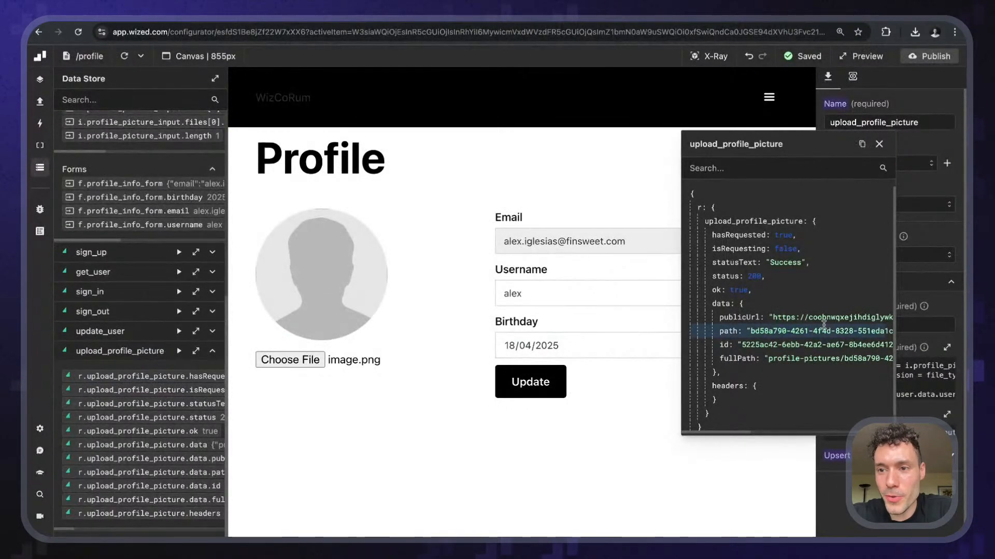
{"action": "left_click", "coordinate": [878, 144]}
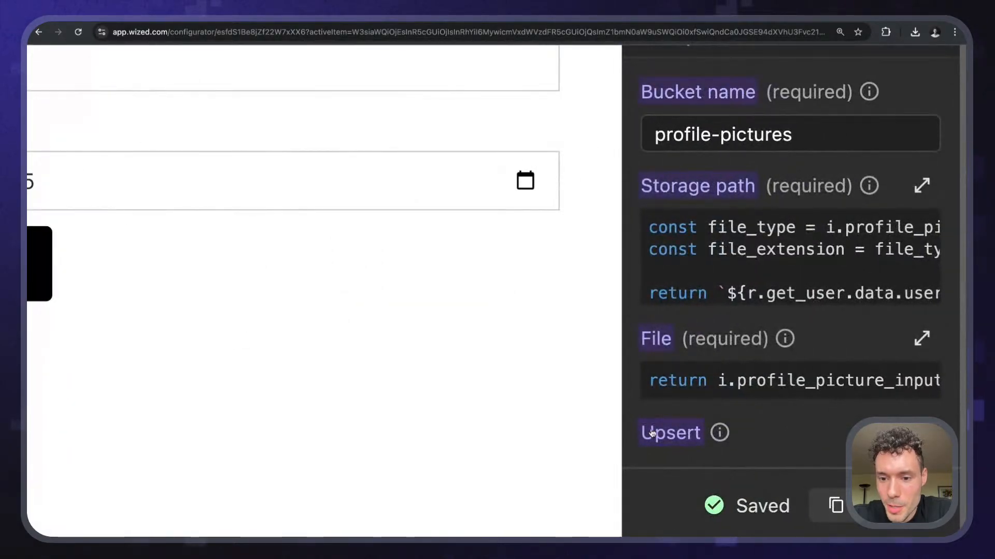
{"action": "scroll", "coordinate": [722, 398], "scroll_direction": "down", "scroll_amount": 1}
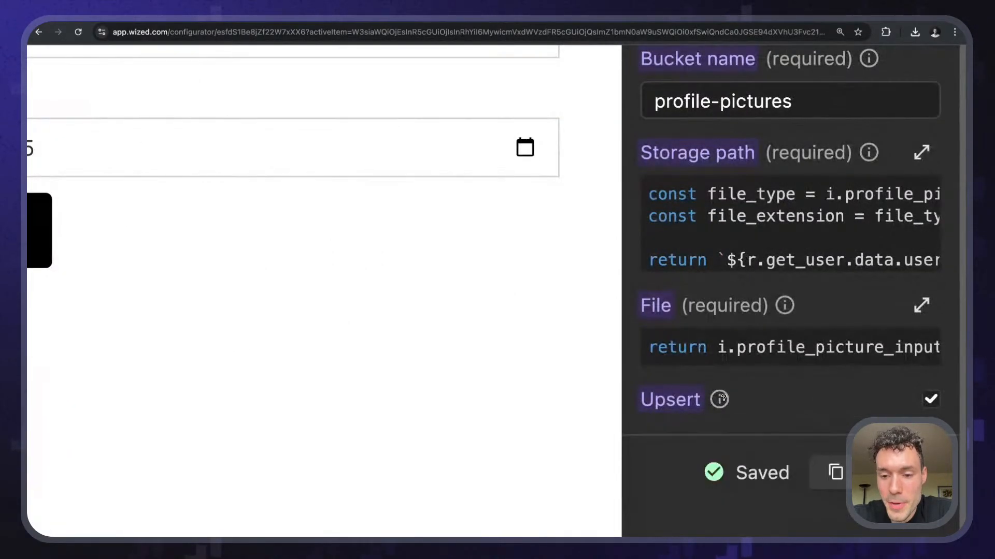
{"action": "scroll", "coordinate": [723, 398], "scroll_direction": "down", "scroll_amount": 5}
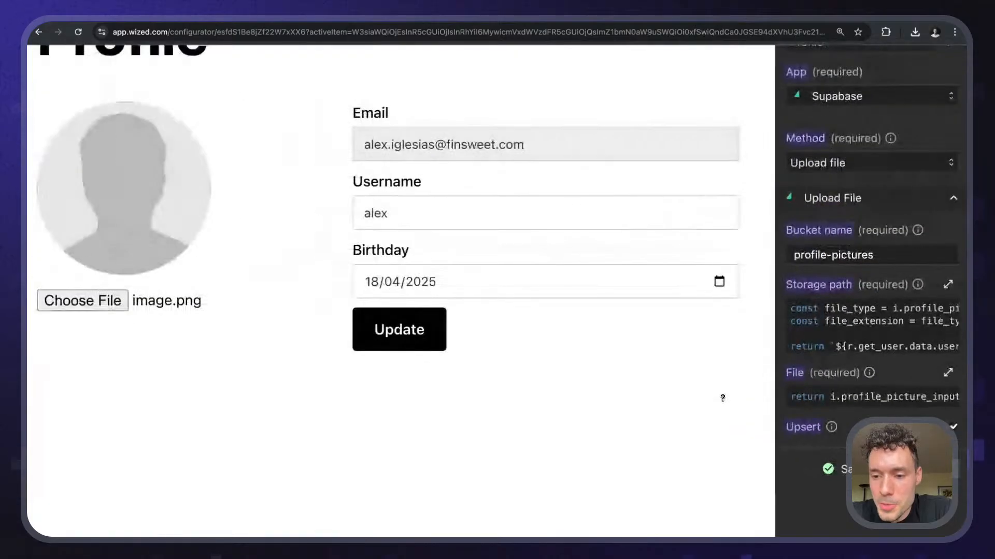
{"action": "scroll", "coordinate": [833, 425], "scroll_direction": "down", "scroll_amount": 3}
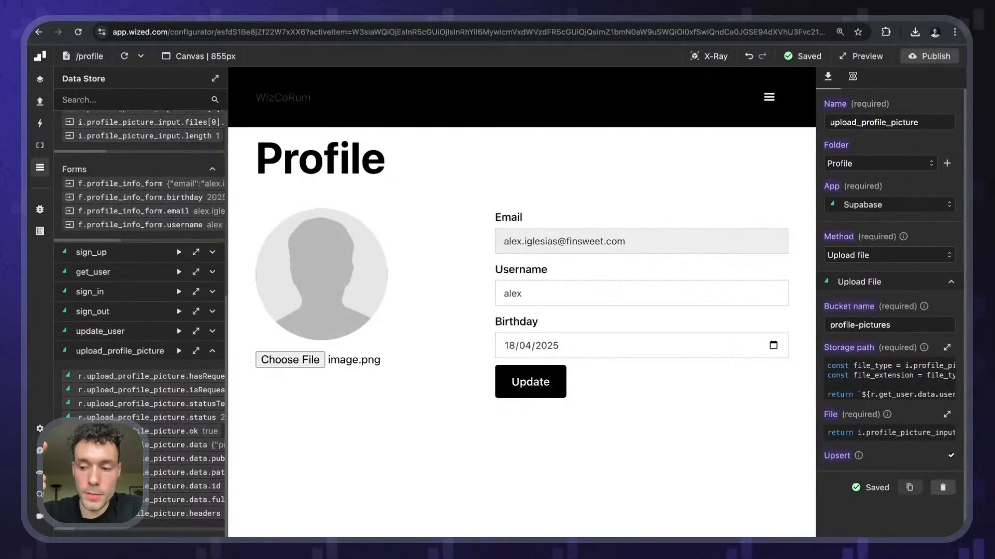
- Back in Supabase, review the INSERT and UPDATE policies on the profile-pictures bucket
{"action": "left_click", "coordinate": [702, 17]}
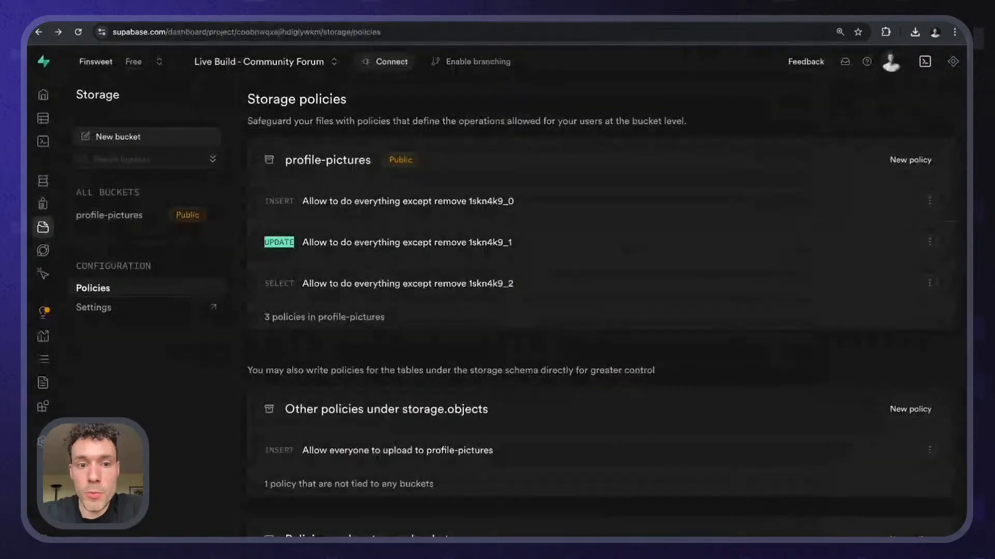
{"action": "left_click", "coordinate": [291, 228]}
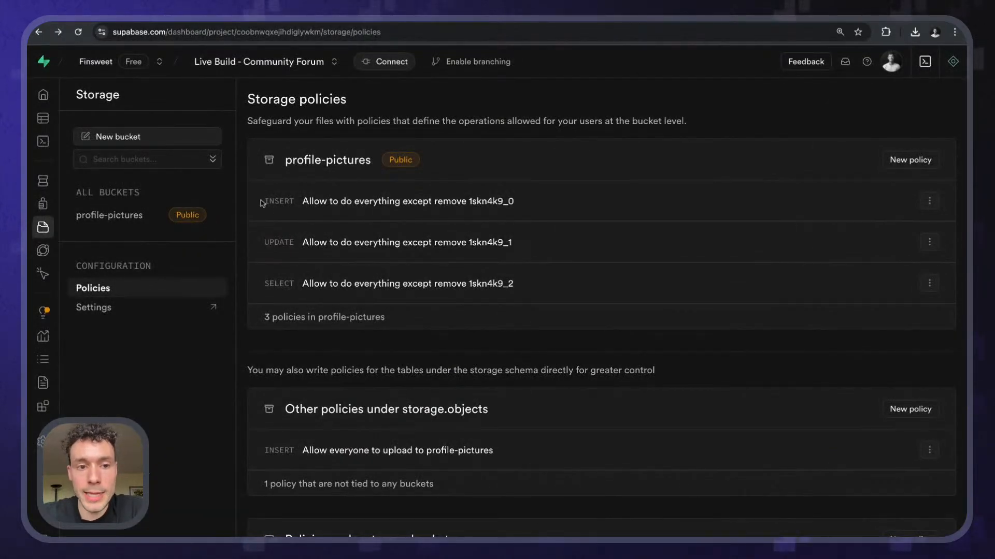
{"action": "double_click", "coordinate": [280, 200]}
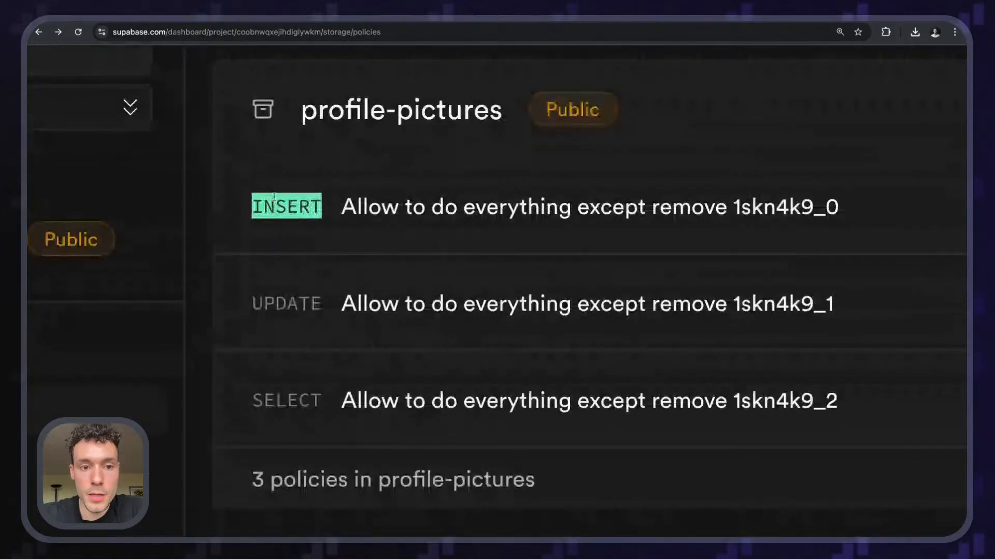
{"action": "left_click", "coordinate": [292, 198]}
{"action": "double_click", "coordinate": [246, 303]}
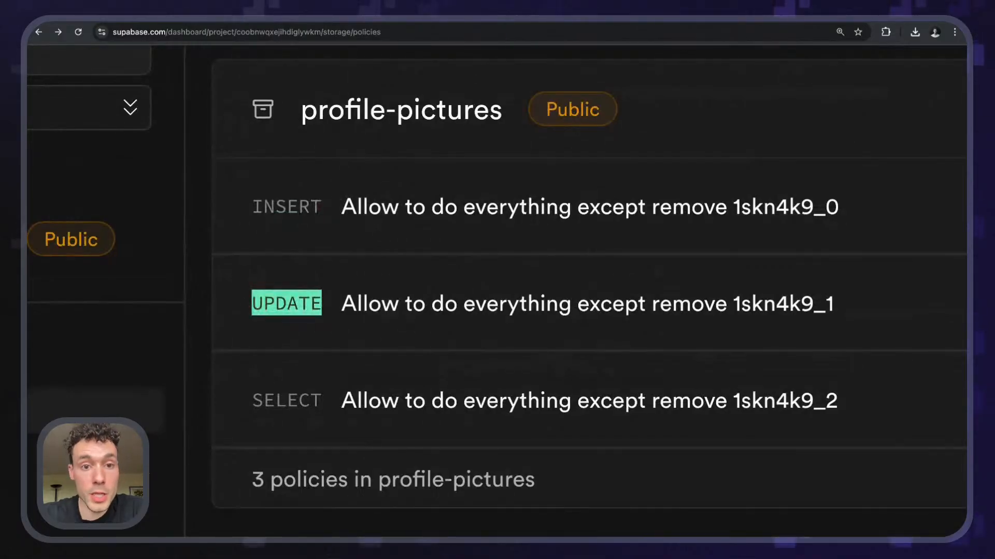
{"action": "scroll", "coordinate": [344, 232], "scroll_direction": "down", "scroll_amount": 5}
{"action": "left_click_drag", "start_coordinate": [286, 214], "coordinate": [650, 277]}
{"action": "left_click", "coordinate": [404, 265]}
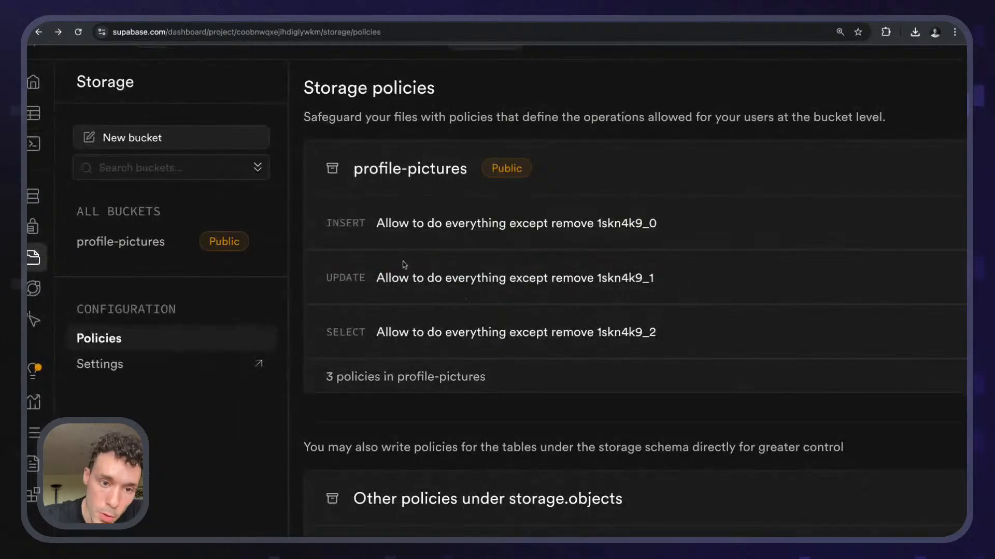
{"action": "left_click", "coordinate": [319, 292]}
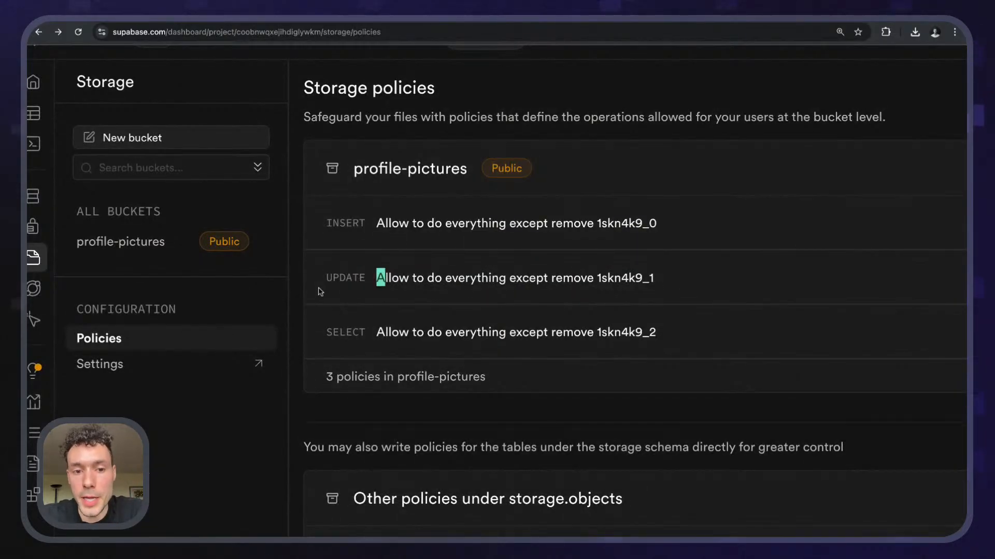
{"action": "left_click_drag", "start_coordinate": [367, 279], "coordinate": [320, 291]}
{"action": "left_click", "coordinate": [319, 291]}
{"action": "scroll", "coordinate": [634, 387], "scroll_direction": "down", "scroll_amount": 1}
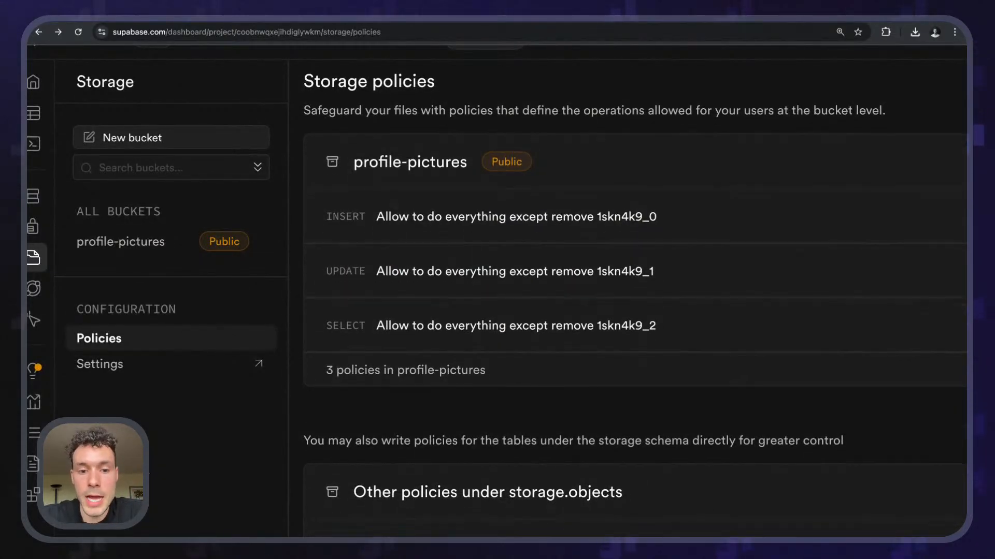
{"action": "scroll", "coordinate": [635, 387], "scroll_direction": "down", "scroll_amount": 5}
{"action": "scroll", "coordinate": [635, 387], "scroll_direction": "down", "scroll_amount": 1}
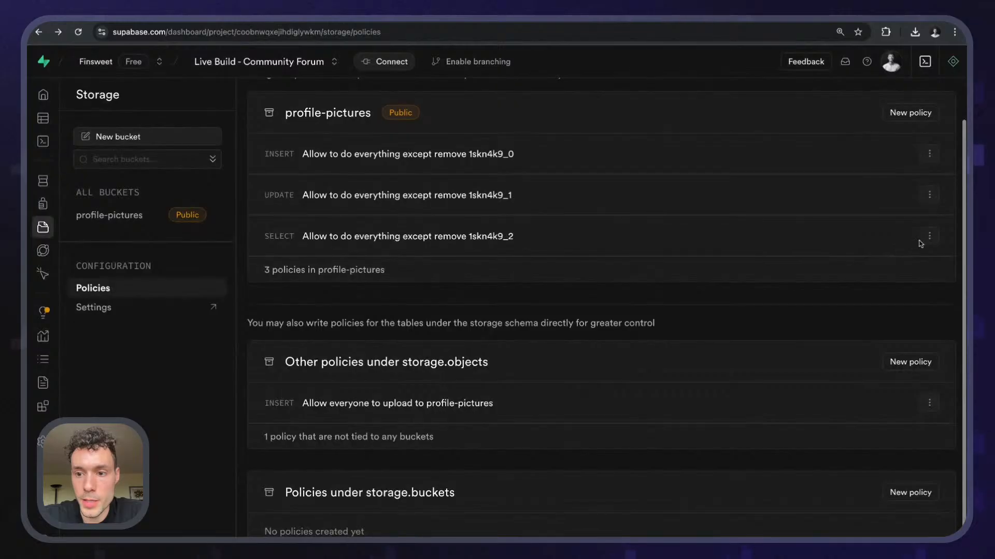
- Delete the SELECT policy and the 'Allow everyone to upload to profile-pictures' policy
{"action": "left_click", "coordinate": [928, 237]}
{"action": "left_click", "coordinate": [821, 284]}
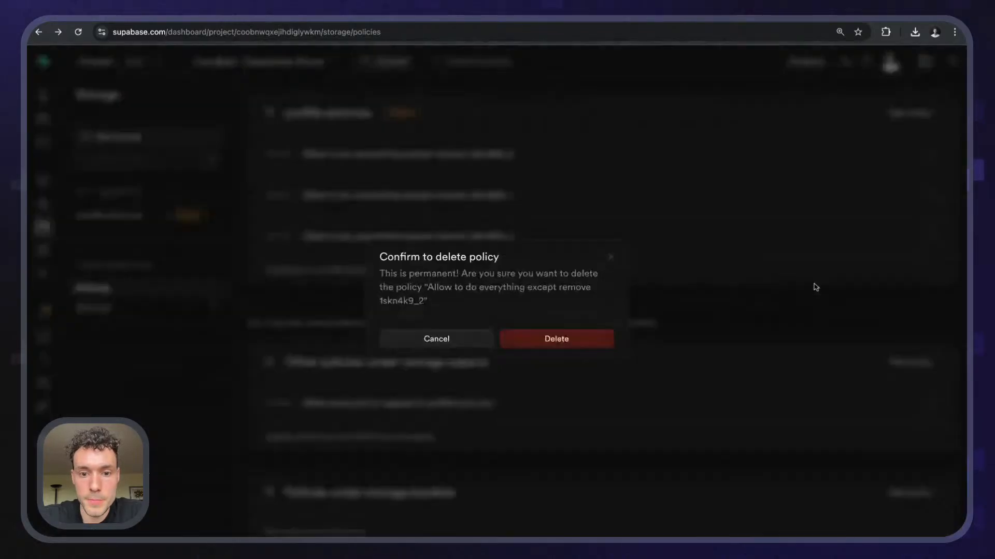
{"action": "left_click", "coordinate": [582, 339]}
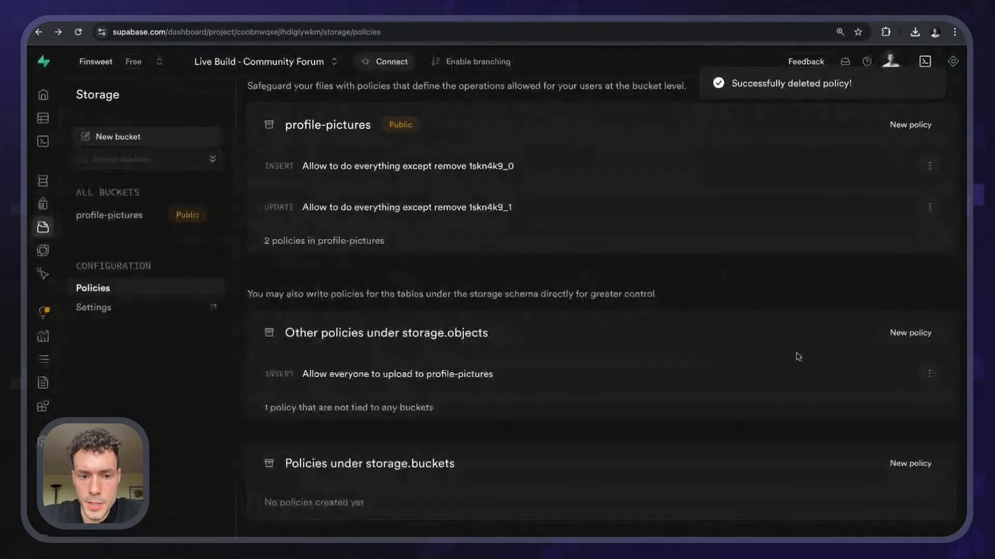
{"action": "left_click", "coordinate": [929, 374]}
{"action": "left_click", "coordinate": [826, 430]}
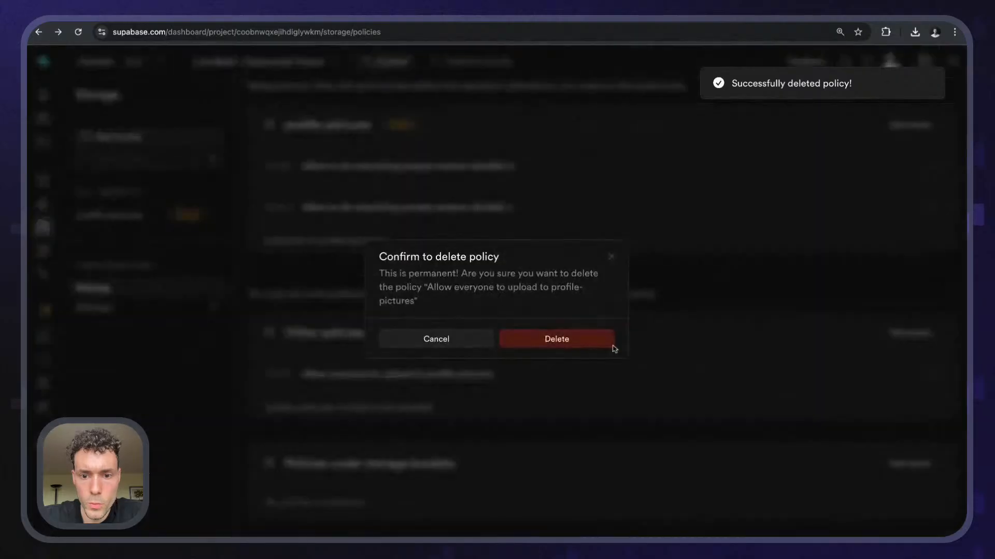
{"action": "left_click", "coordinate": [595, 341]}
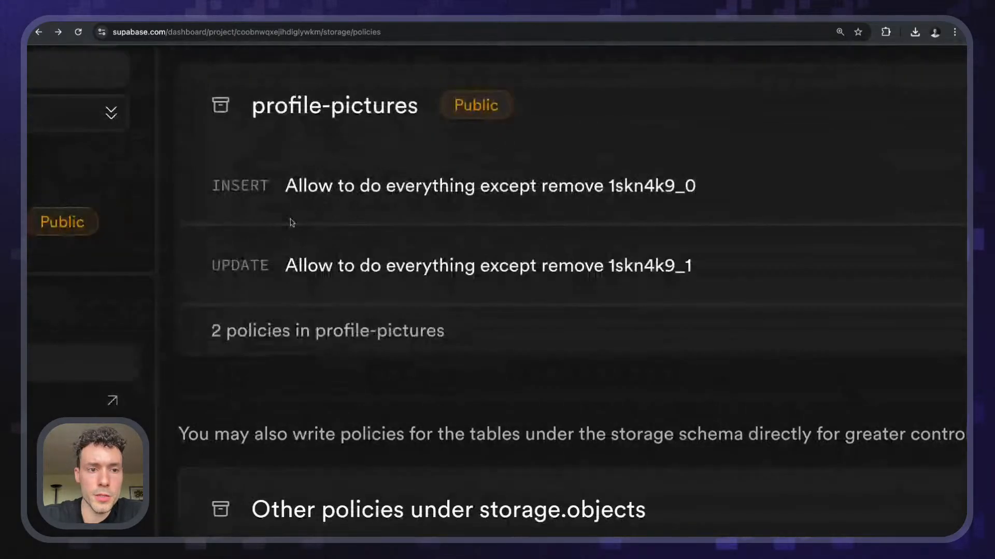
- Check the remaining INSERT and UPDATE policies, then open the profile-pictures bucket's stored files
{"action": "left_click_drag", "start_coordinate": [263, 197], "coordinate": [528, 194]}
{"action": "left_click_drag", "start_coordinate": [187, 261], "coordinate": [727, 285]}
{"action": "left_click", "coordinate": [726, 284]}
{"action": "scroll", "coordinate": [726, 284], "scroll_direction": "down", "scroll_amount": 5}
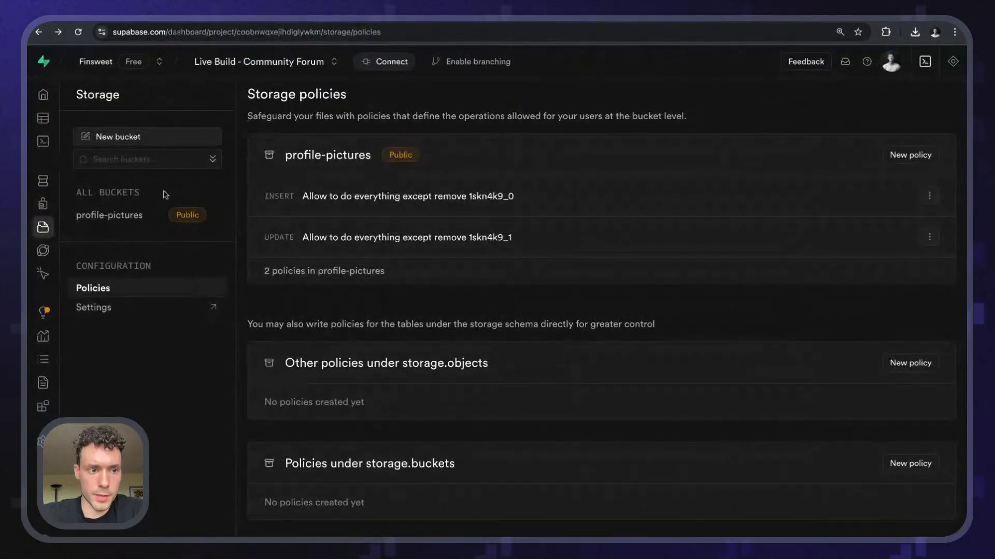
{"action": "left_click", "coordinate": [125, 215]}
- View the uploaded image file's details, then select the profile picture file input with X-Ray on
{"action": "left_click", "coordinate": [328, 136]}
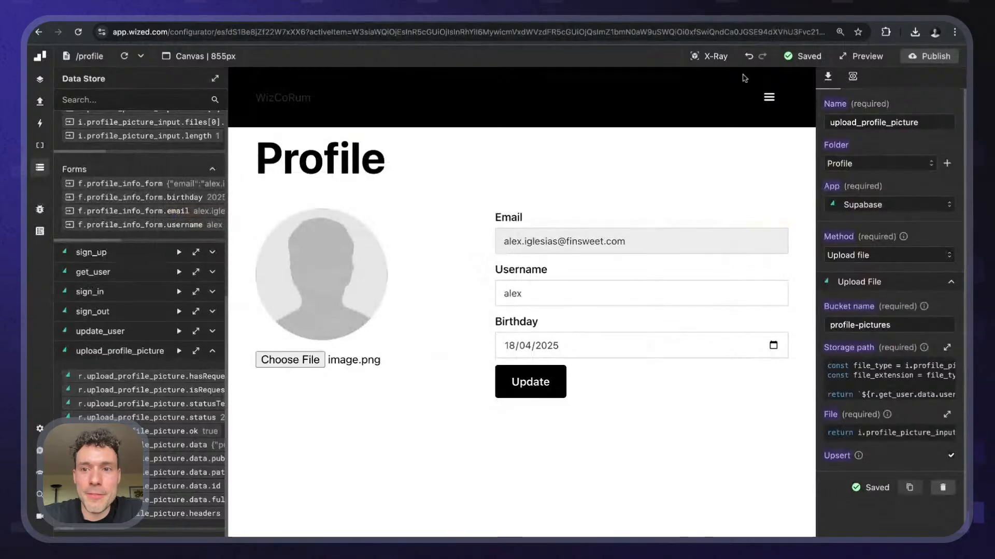
{"action": "left_click", "coordinate": [708, 56]}
{"action": "left_click", "coordinate": [456, 360]}
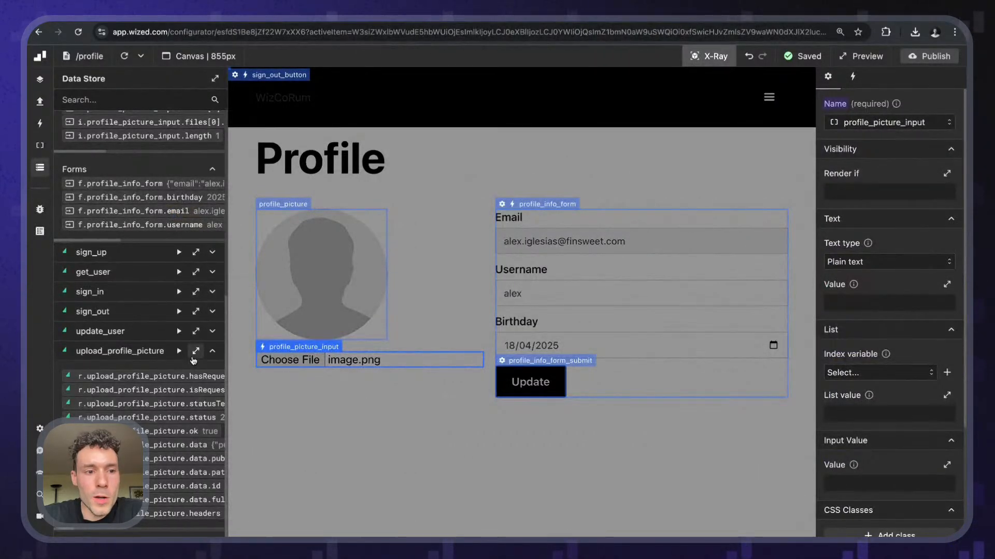
- Inspect the upload_profile_picture returned data, turn X-Ray off, and show the Requests list
{"action": "left_click", "coordinate": [196, 350]}
{"action": "scroll", "coordinate": [764, 291], "scroll_direction": "down", "scroll_amount": 1}
{"action": "scroll", "coordinate": [767, 288], "scroll_direction": "right", "scroll_amount": 5}
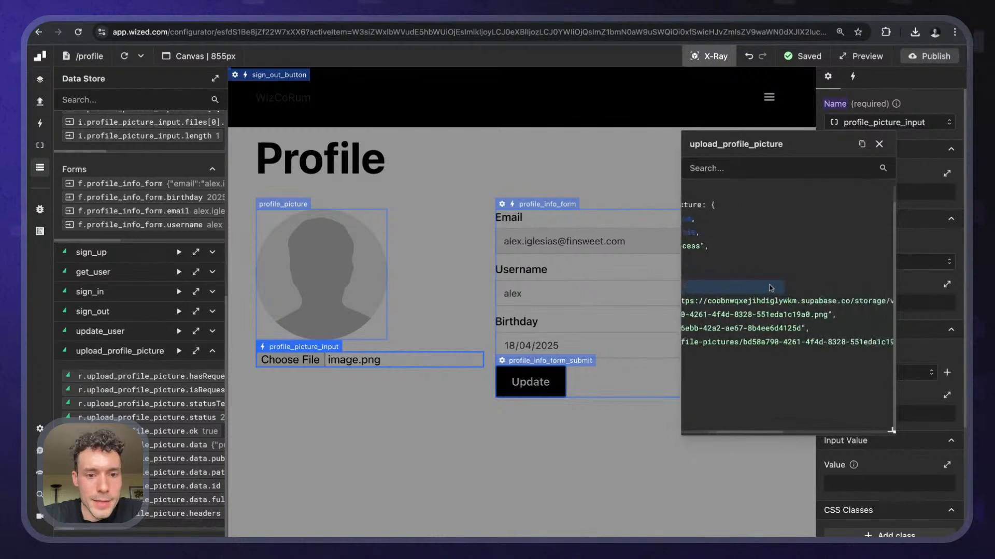
{"action": "scroll", "coordinate": [767, 288], "scroll_direction": "left", "scroll_amount": 5}
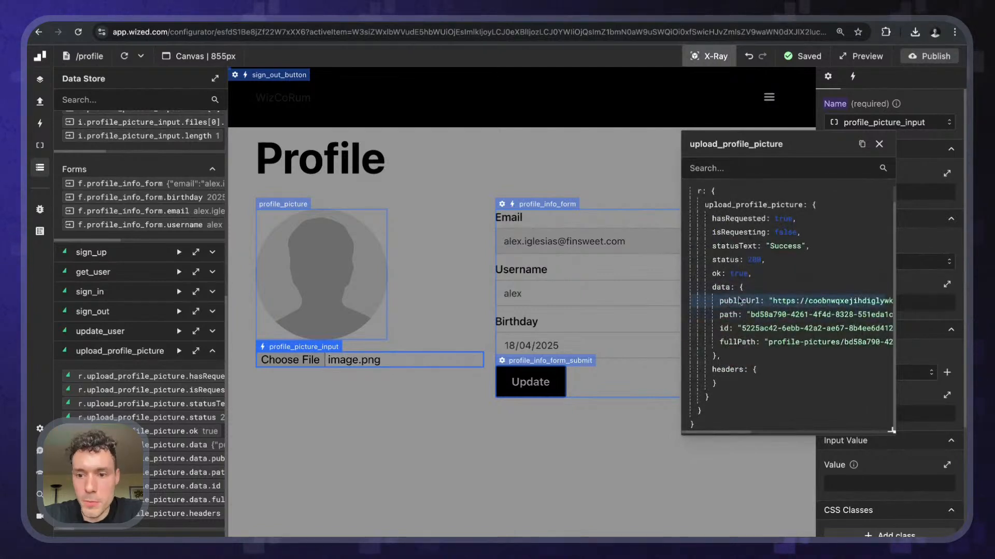
{"action": "scroll", "coordinate": [740, 301], "scroll_direction": "right", "scroll_amount": 5}
{"action": "scroll", "coordinate": [740, 300], "scroll_direction": "left", "scroll_amount": 5}
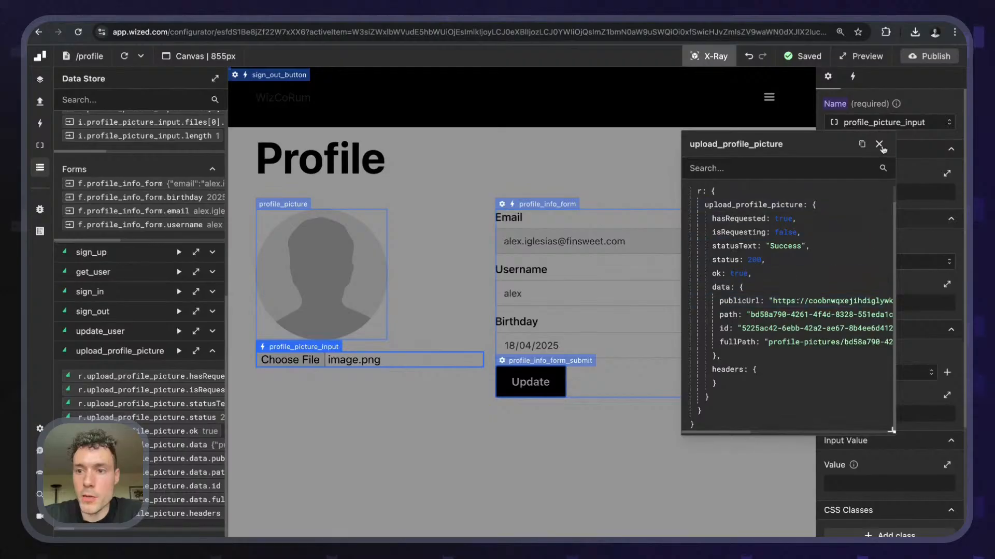
{"action": "left_click", "coordinate": [879, 146]}
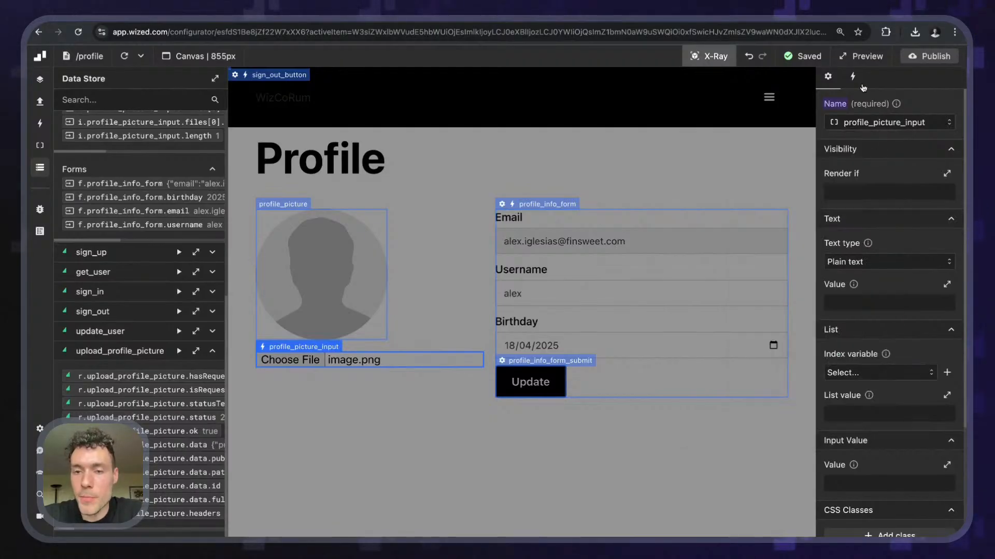
{"action": "left_click", "coordinate": [717, 57]}
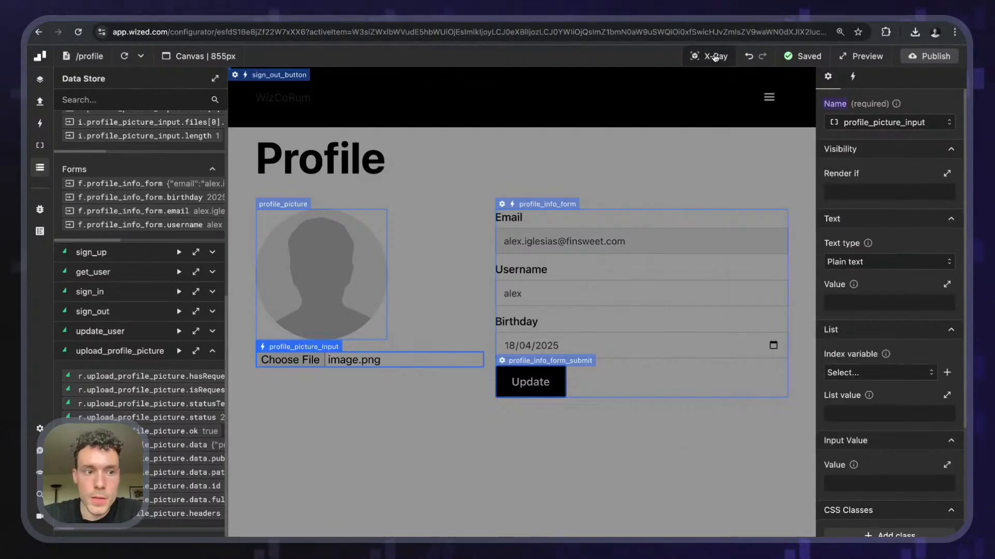
{"action": "left_click", "coordinate": [40, 101]}
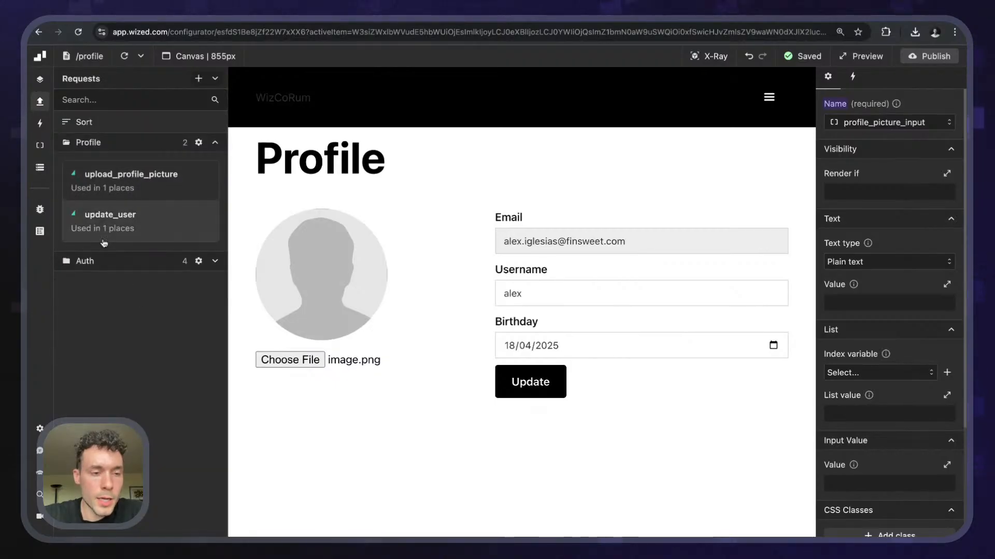
- Create a request named update_user_profile in the Profile folder, connected to Supabase
{"action": "left_click", "coordinate": [198, 79]}
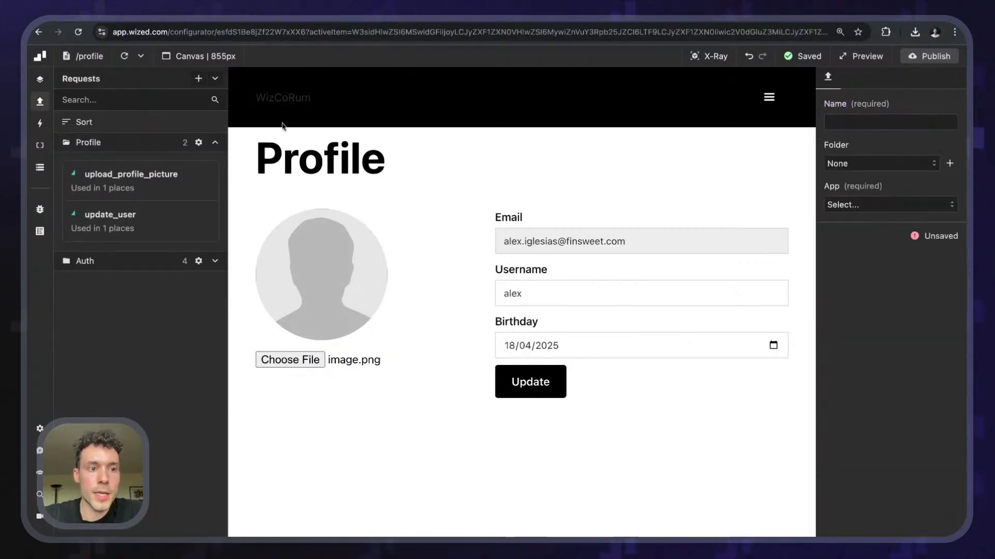
{"action": "left_click", "coordinate": [869, 127]}
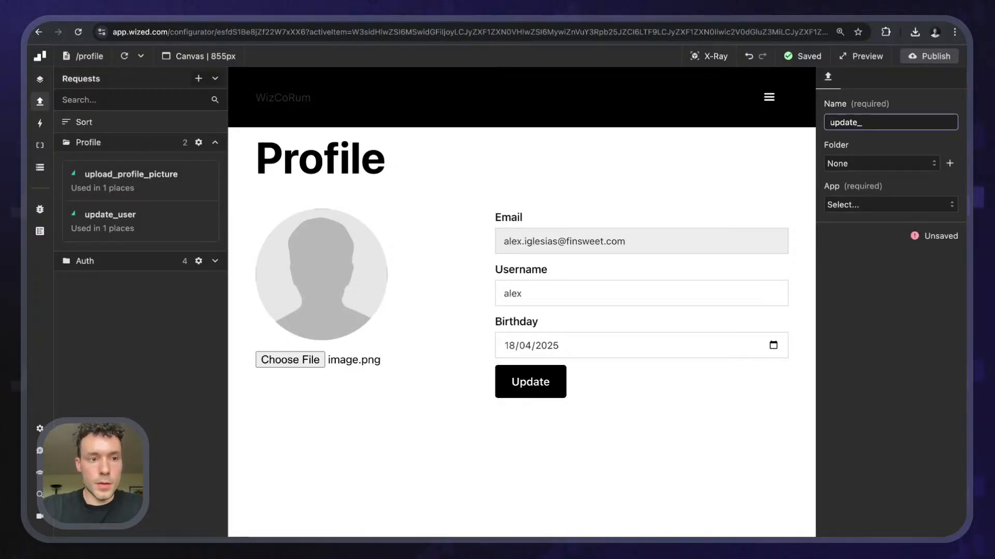
{"action": "type", "text": "update_user_profile"}
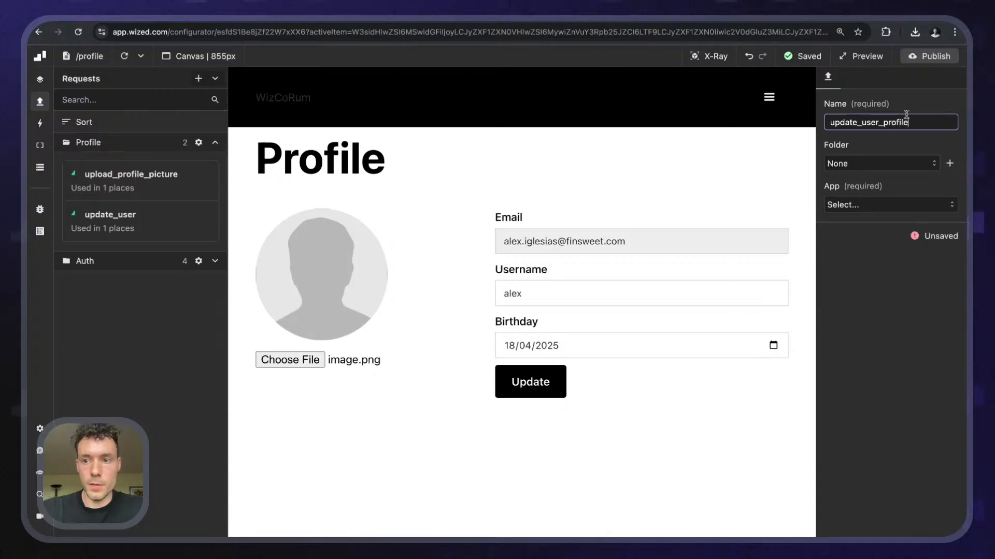
{"action": "key", "text": "Return"}
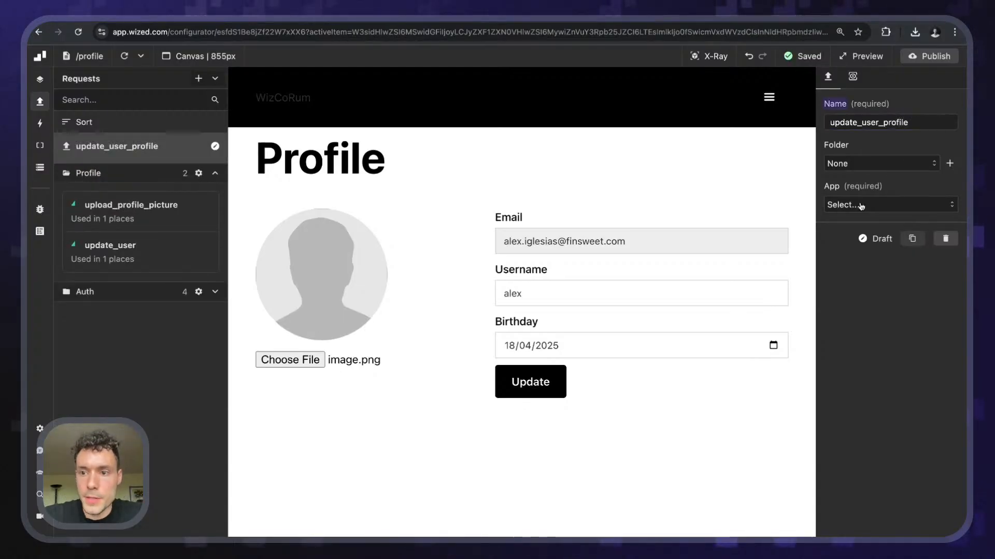
{"action": "left_click", "coordinate": [872, 164]}
{"action": "left_click", "coordinate": [845, 222]}
{"action": "left_click", "coordinate": [860, 207]}
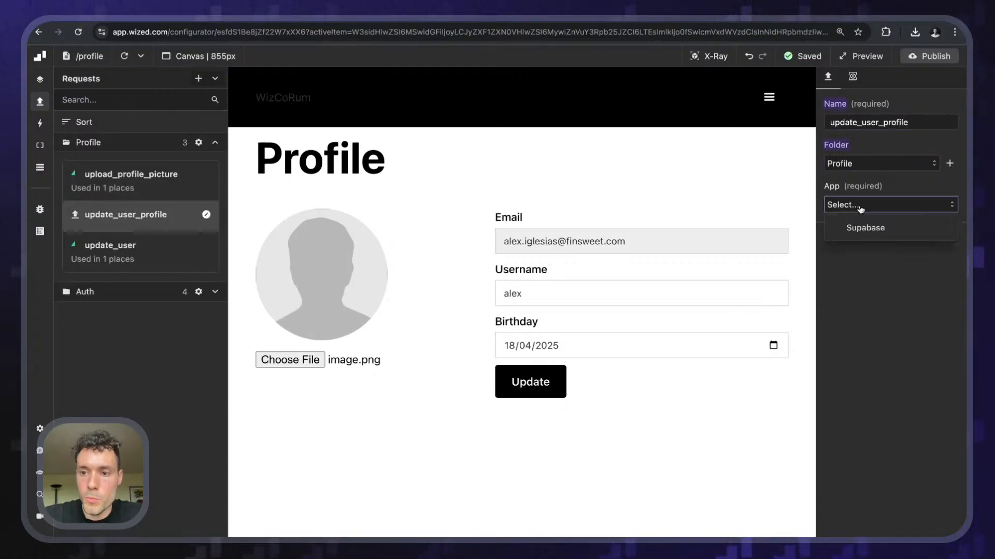
{"action": "left_click", "coordinate": [867, 225]}
- Set the request method to Update user and add a user metadata key 'profile'
{"action": "left_click", "coordinate": [855, 258]}
{"action": "scroll", "coordinate": [868, 303], "scroll_direction": "down", "scroll_amount": 1}
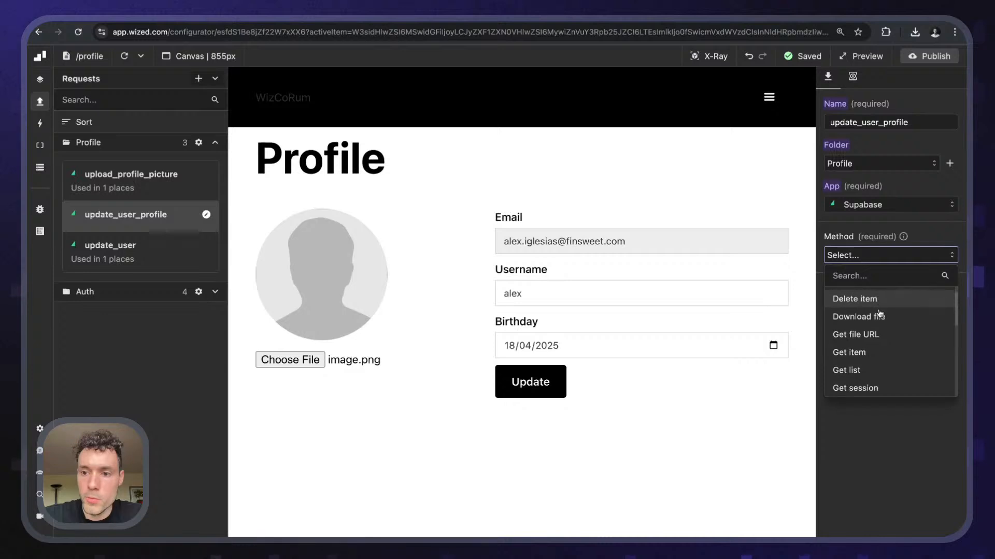
{"action": "type", "text": "update"}
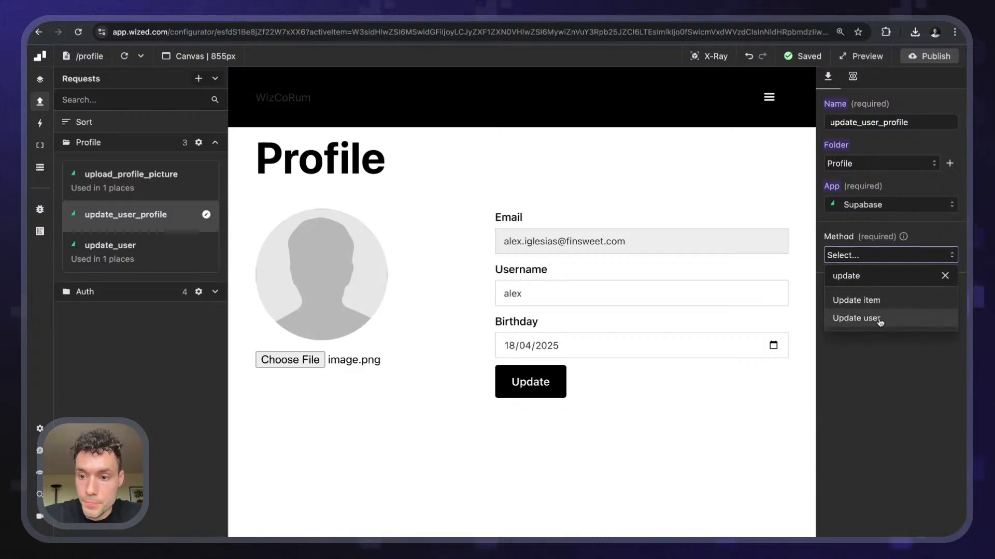
{"action": "left_click", "coordinate": [862, 317]}
{"action": "scroll", "coordinate": [865, 311], "scroll_direction": "down", "scroll_amount": 1}
{"action": "left_click", "coordinate": [880, 424]}
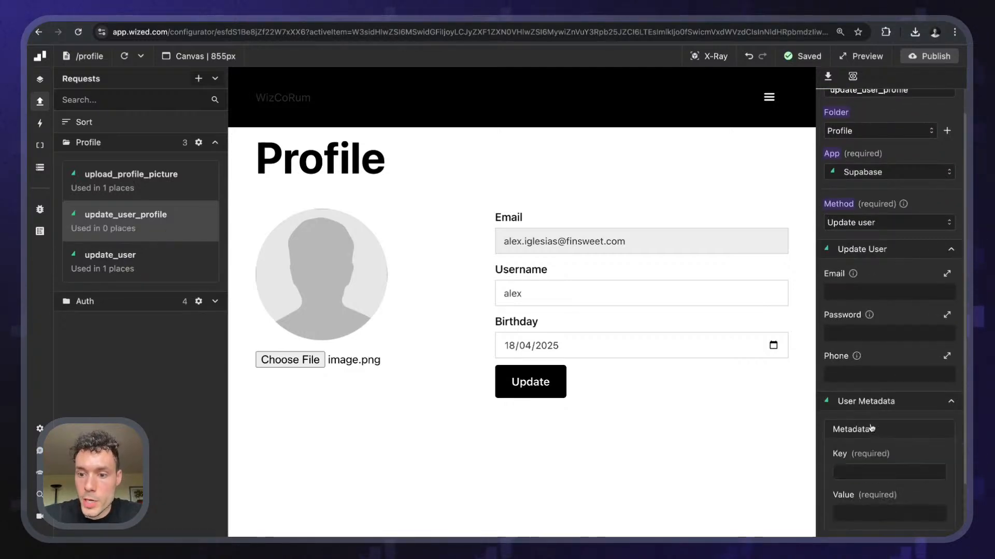
{"action": "scroll", "coordinate": [872, 407], "scroll_direction": "down", "scroll_amount": 3}
{"action": "left_click", "coordinate": [865, 354]}
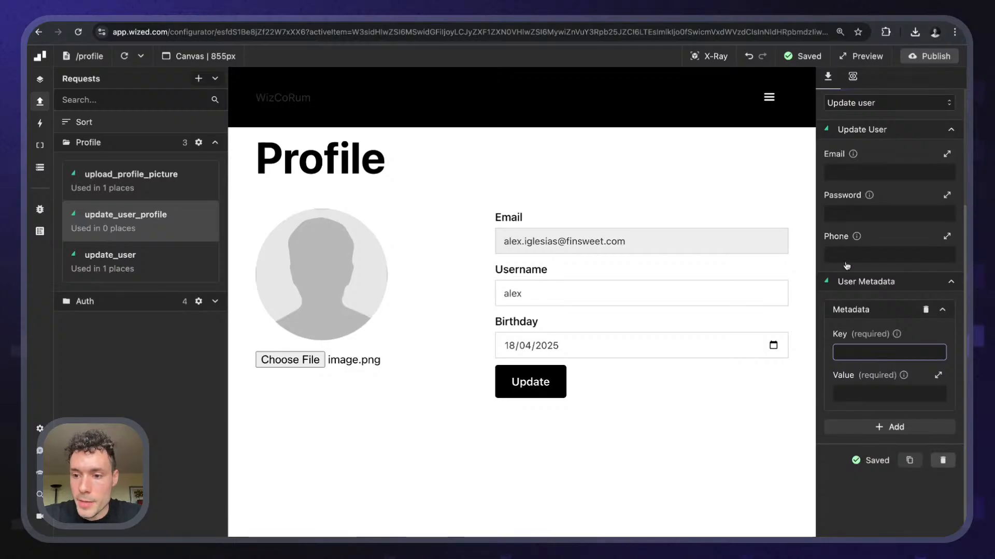
{"action": "type", "text": "profile"}
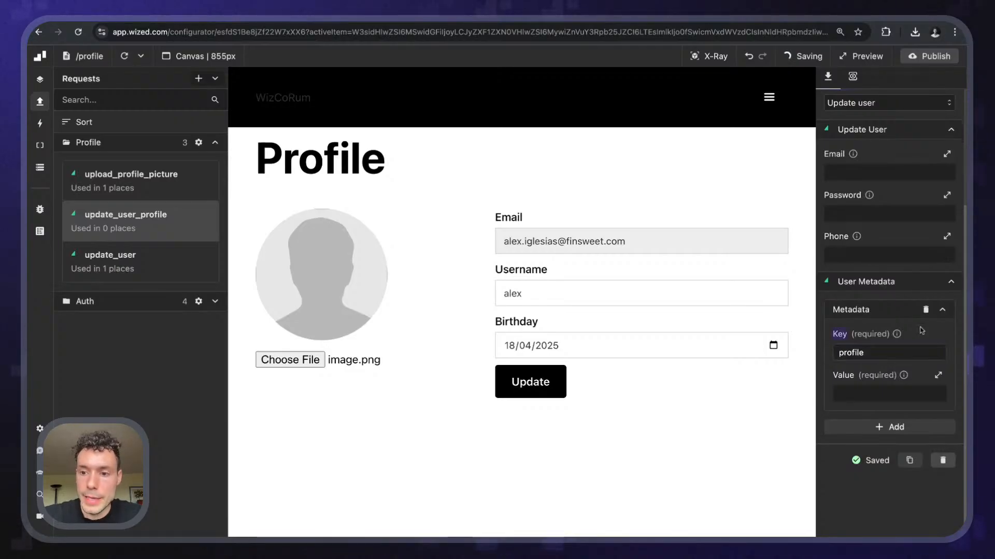
- Start the metadata value function with r.upload and pop out the Data Store's request data
{"action": "left_click", "coordinate": [883, 395]}
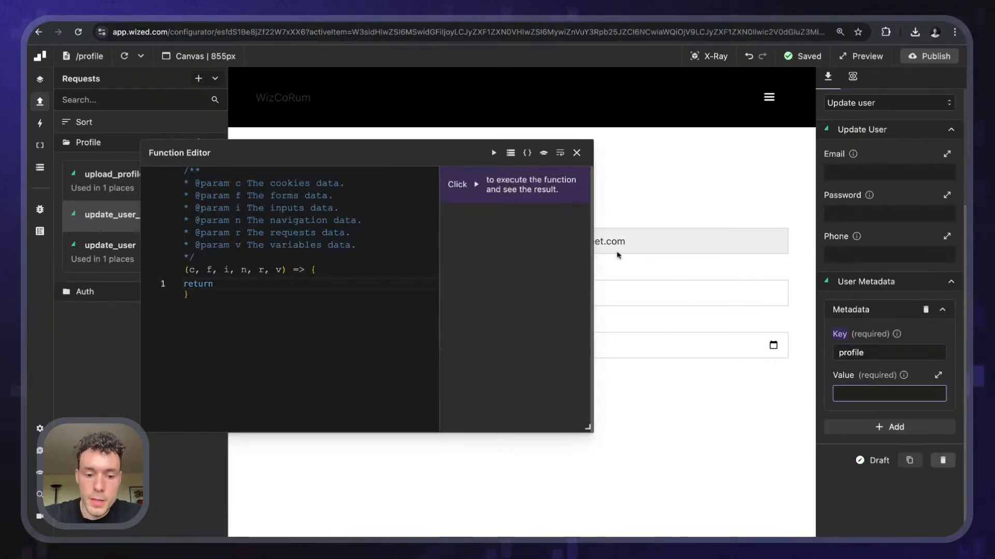
{"action": "type", "text": "r."}
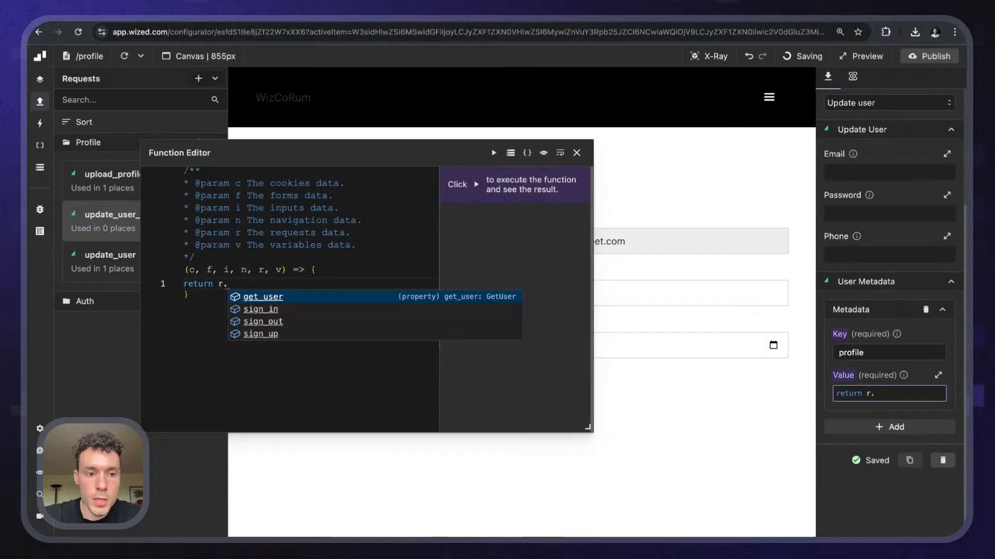
{"action": "type", "text": "upload"}
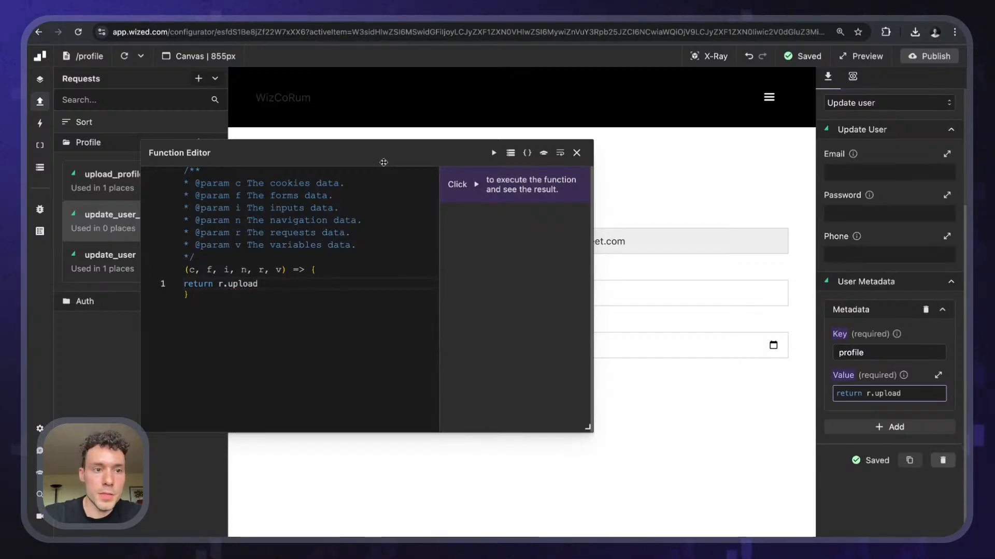
{"action": "left_click_drag", "start_coordinate": [384, 163], "coordinate": [542, 163]}
{"action": "left_click", "coordinate": [39, 145]}
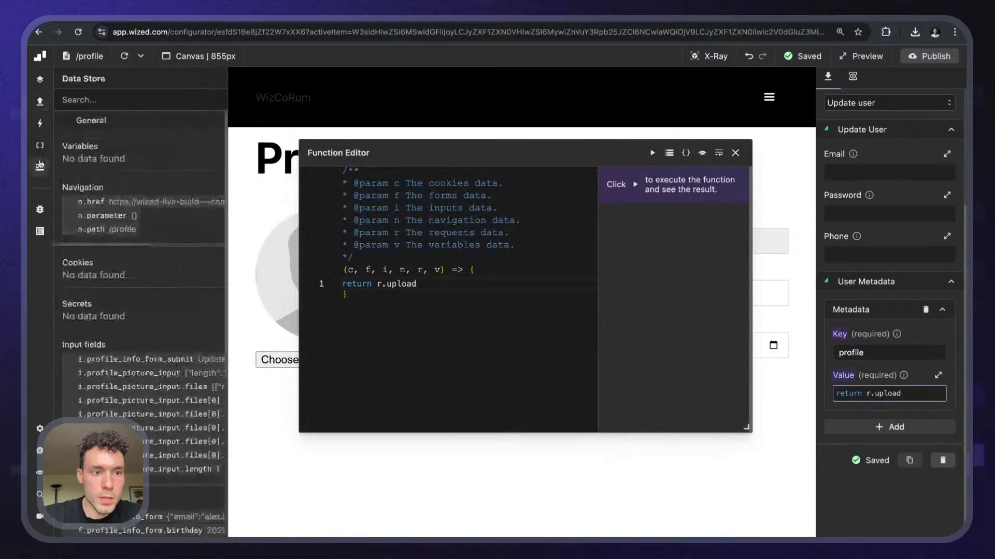
{"action": "left_click", "coordinate": [215, 78]}
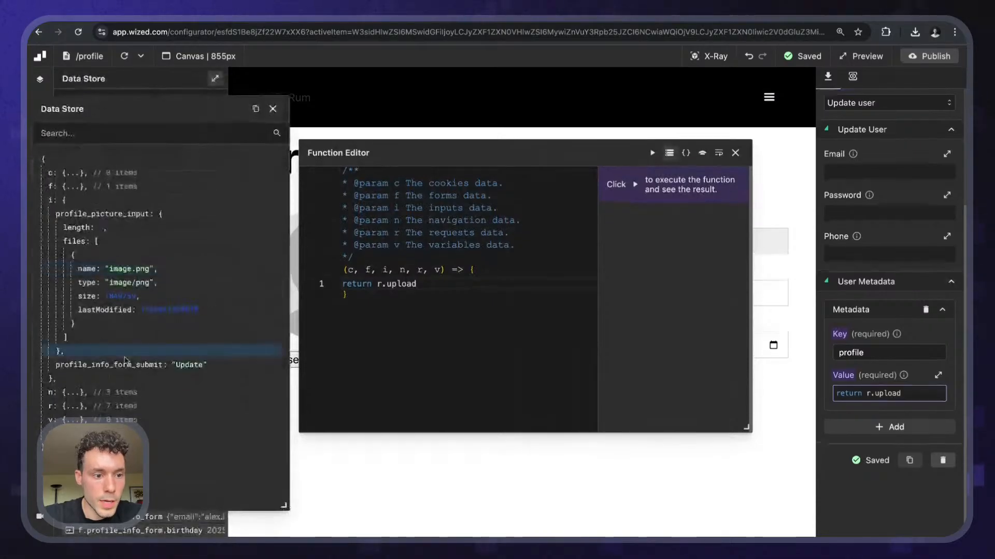
{"action": "left_click", "coordinate": [76, 406]}
{"action": "scroll", "coordinate": [77, 407], "scroll_direction": "down", "scroll_amount": 1}
{"action": "scroll", "coordinate": [76, 406], "scroll_direction": "down", "scroll_amount": 3}
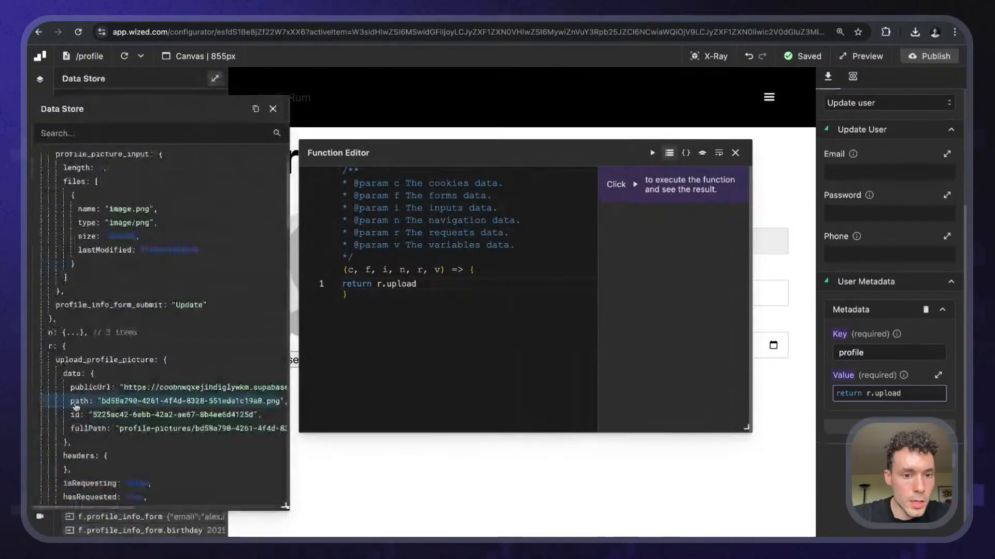
- Make the value return r.upload_profile_picture.data.publicUrl and run it to verify the URL
{"action": "key", "text": "BackSpace"}
{"action": "key", "text": "BackSpace"}
{"action": "key", "text": "BackSpace"}
{"action": "key", "text": "BackSpace"}
{"action": "key", "text": "BackSpace"}
{"action": "key", "text": "BackSpace"}
{"action": "key", "text": "BackSpace"}
{"action": "key", "text": "BackSpace"}
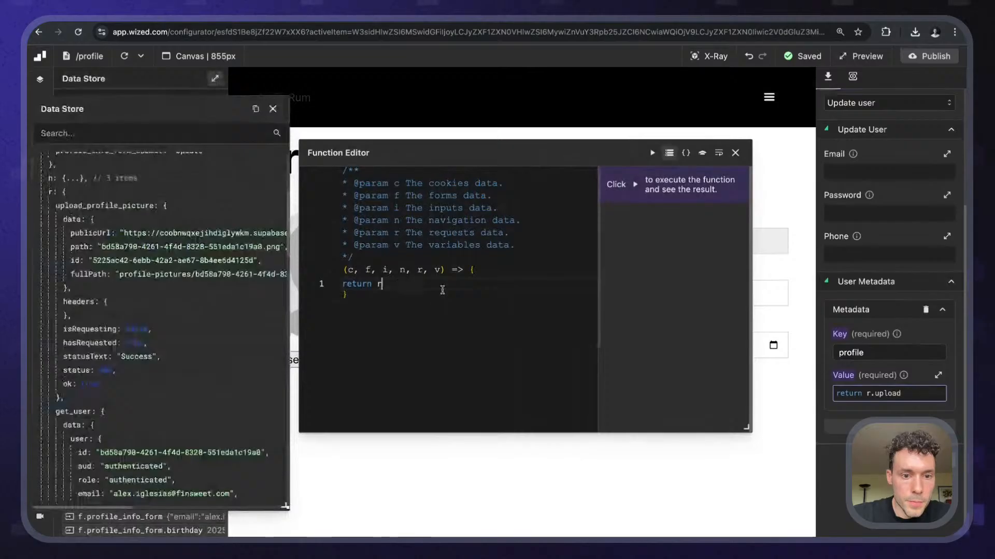
{"action": "left_click_drag", "start_coordinate": [90, 234], "coordinate": [443, 282]}
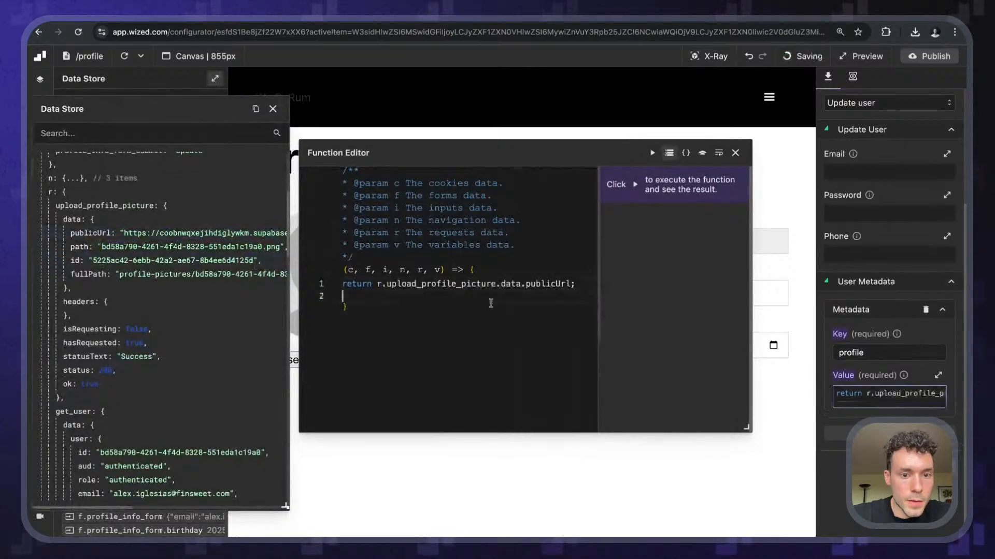
{"action": "key", "text": "Return"}
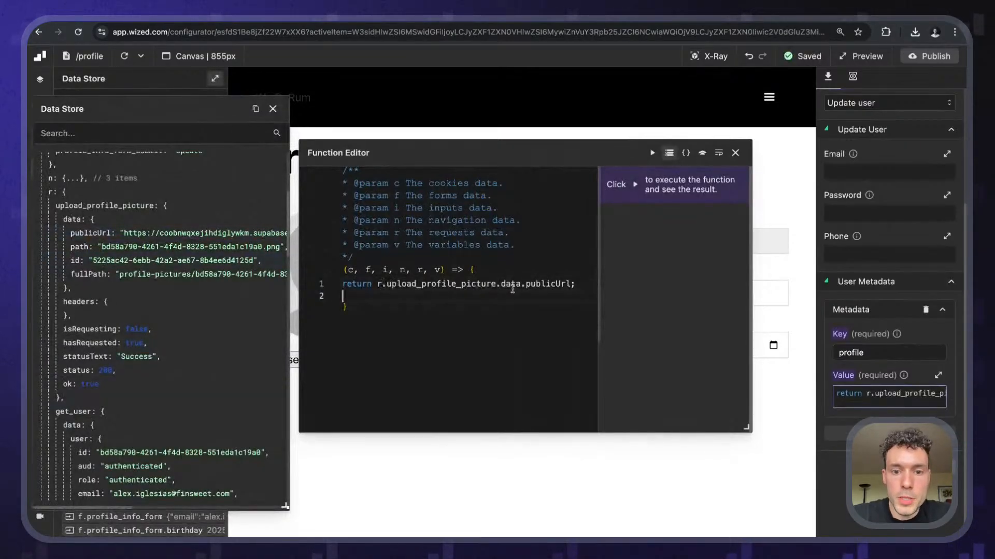
{"action": "left_click", "coordinate": [653, 154]}
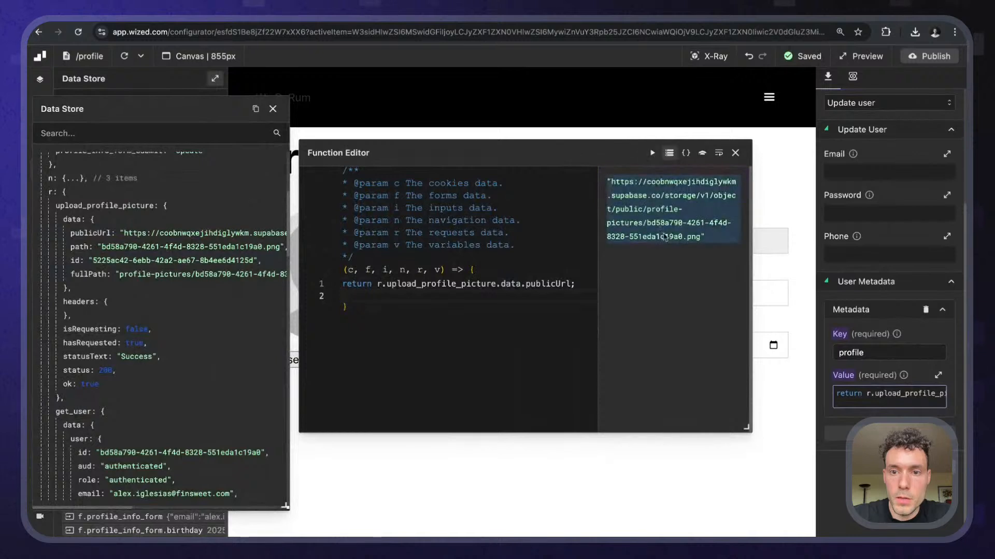
{"action": "left_click", "coordinate": [736, 154]}
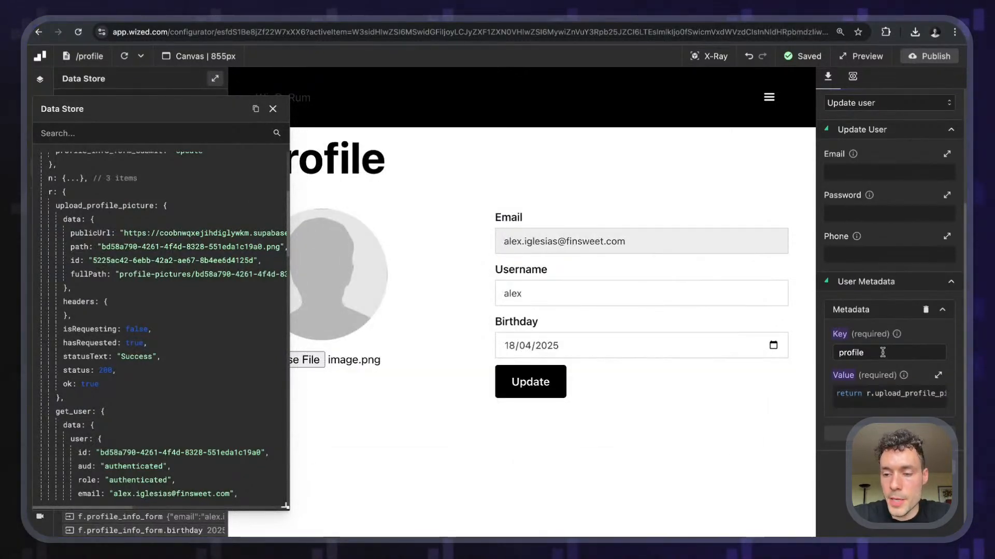
{"action": "left_click", "coordinate": [881, 351]}
{"action": "left_click", "coordinate": [922, 336]}
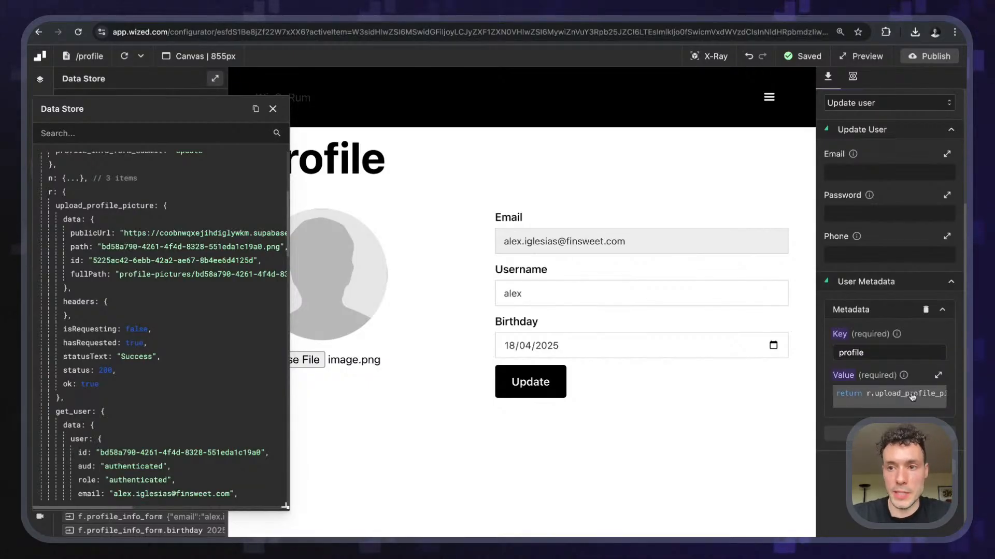
{"action": "left_click", "coordinate": [273, 110]}
- Add a Perform request action for update_user_profile to the picture input's change event
{"action": "left_click", "coordinate": [709, 56]}
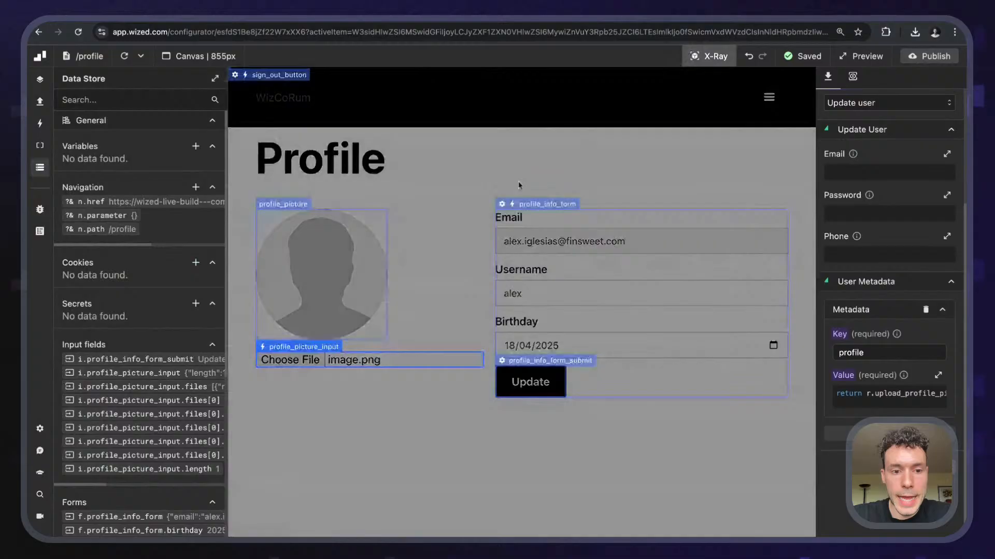
{"action": "left_click", "coordinate": [331, 351]}
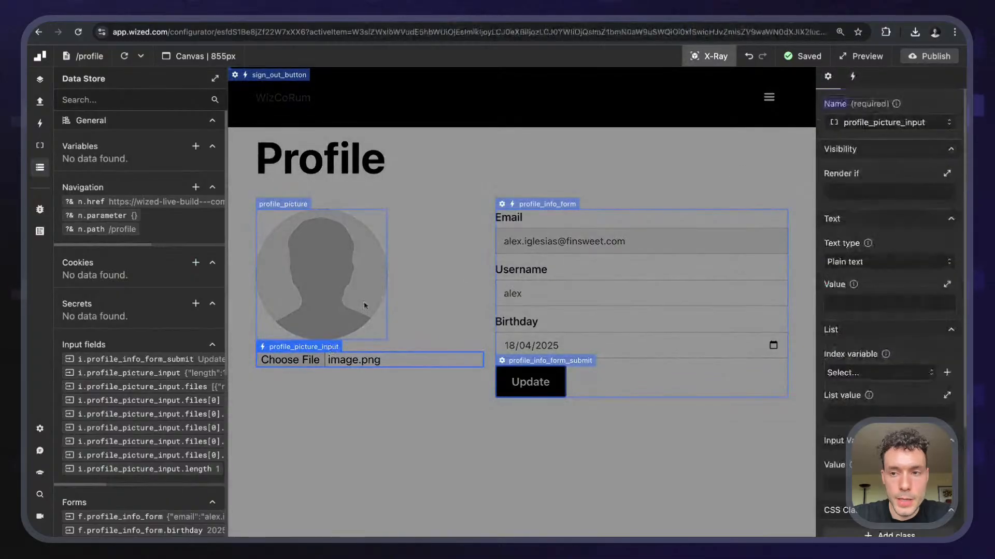
{"action": "left_click", "coordinate": [854, 77]}
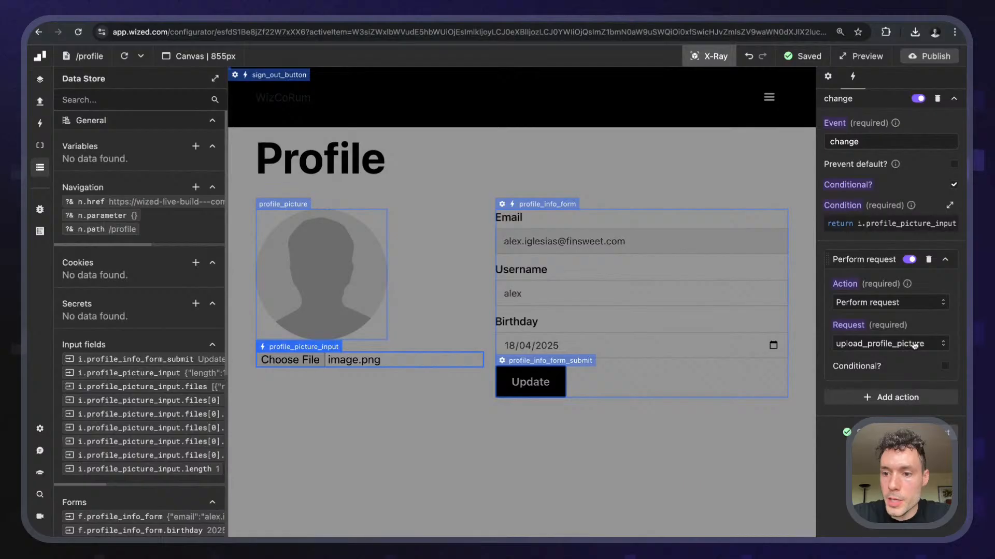
{"action": "left_click", "coordinate": [890, 397]}
{"action": "left_click", "coordinate": [885, 392]}
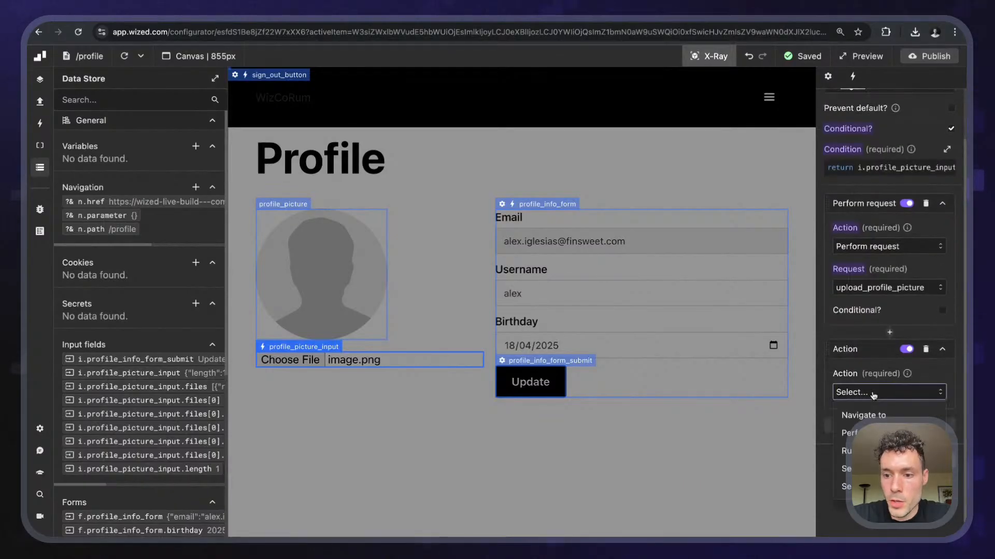
{"action": "left_click", "coordinate": [850, 433]}
{"action": "left_click", "coordinate": [889, 402]}
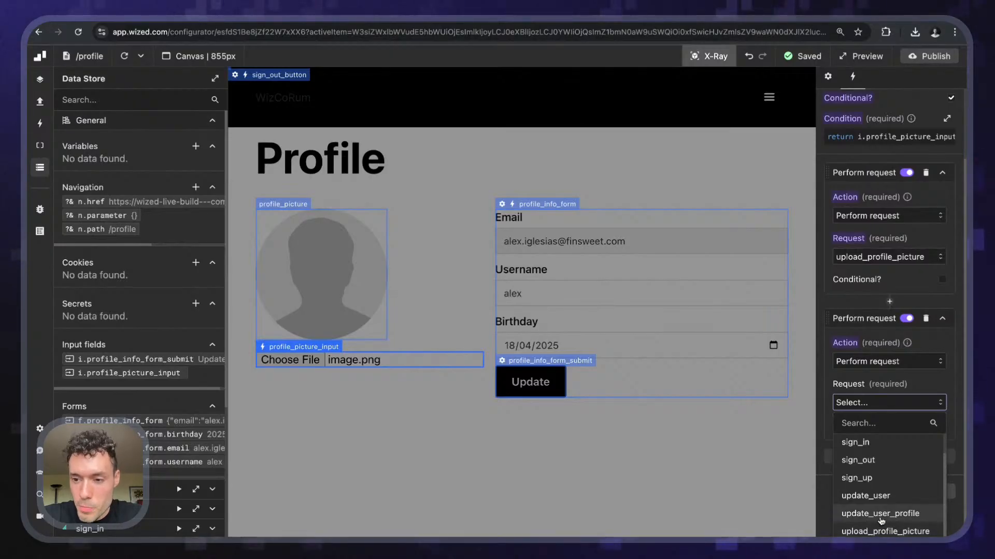
{"action": "left_click", "coordinate": [881, 514]}
- Make that action conditional on r.upload_profile_picture.data.publicUrl
{"action": "scroll", "coordinate": [883, 466], "scroll_direction": "down", "scroll_amount": 1}
{"action": "left_click", "coordinate": [941, 394]}
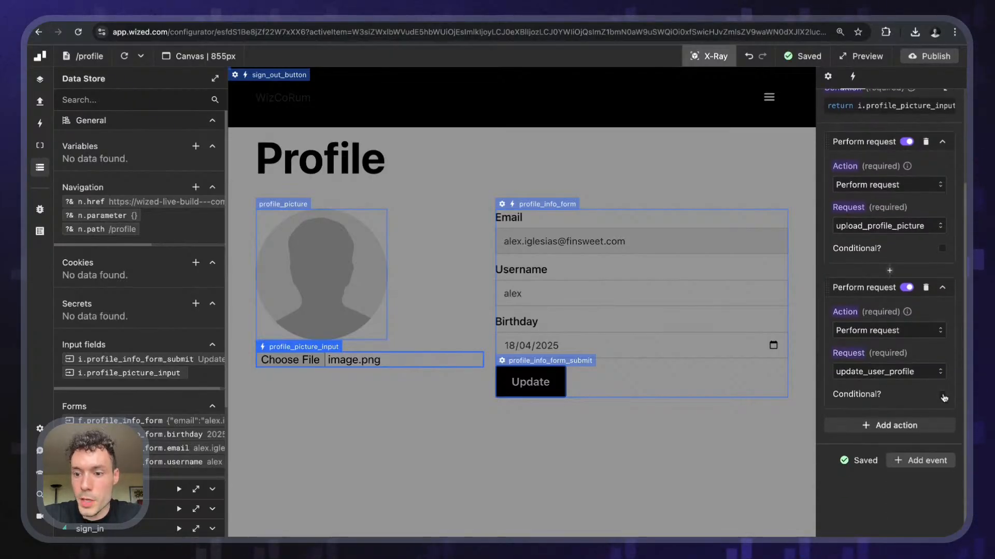
{"action": "left_click", "coordinate": [881, 434]}
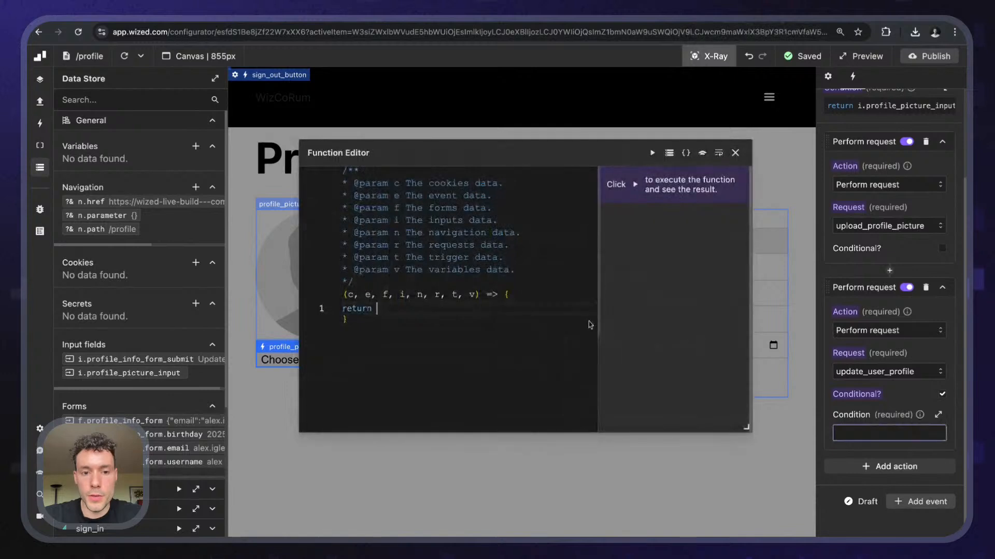
{"action": "scroll", "coordinate": [188, 316], "scroll_direction": "down", "scroll_amount": 4}
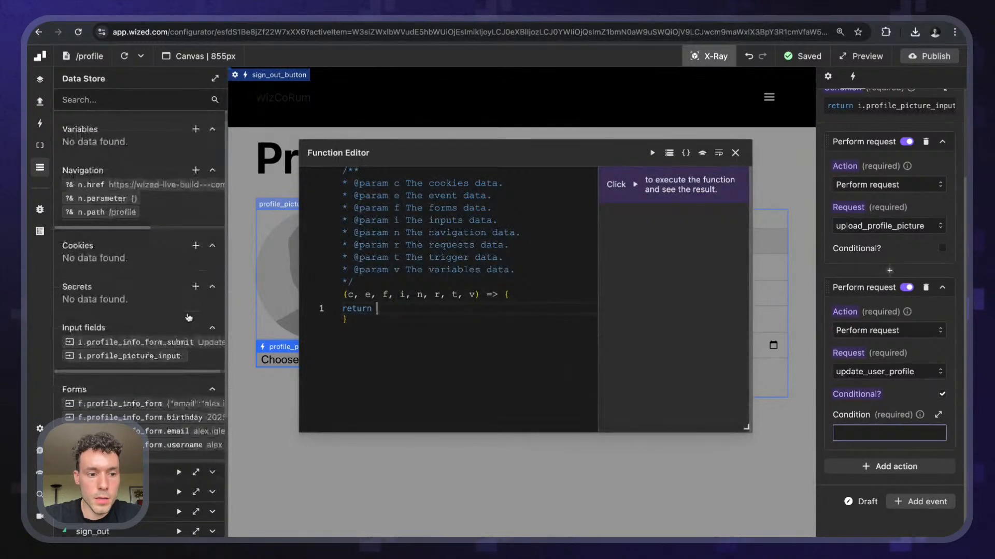
{"action": "left_click", "coordinate": [196, 384]}
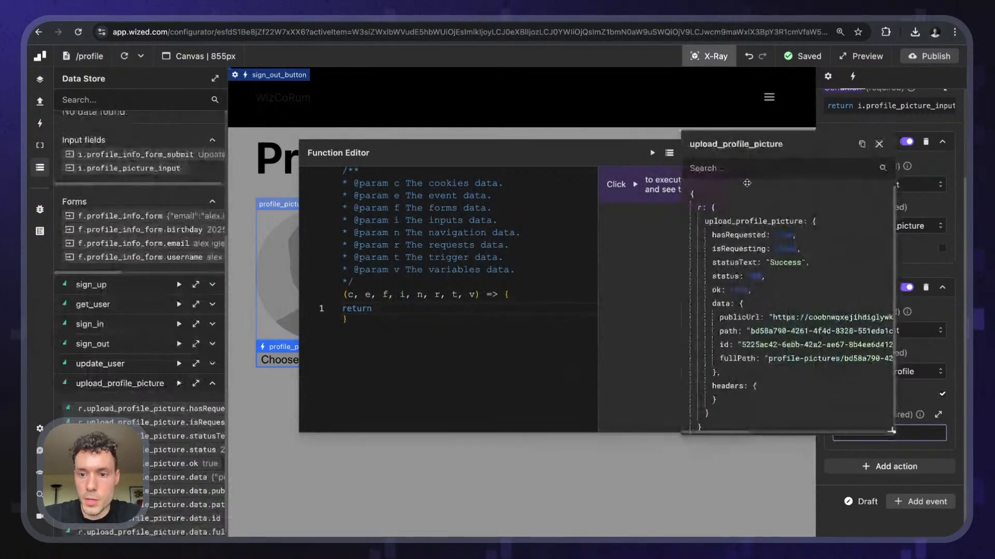
{"action": "left_click", "coordinate": [772, 317]}
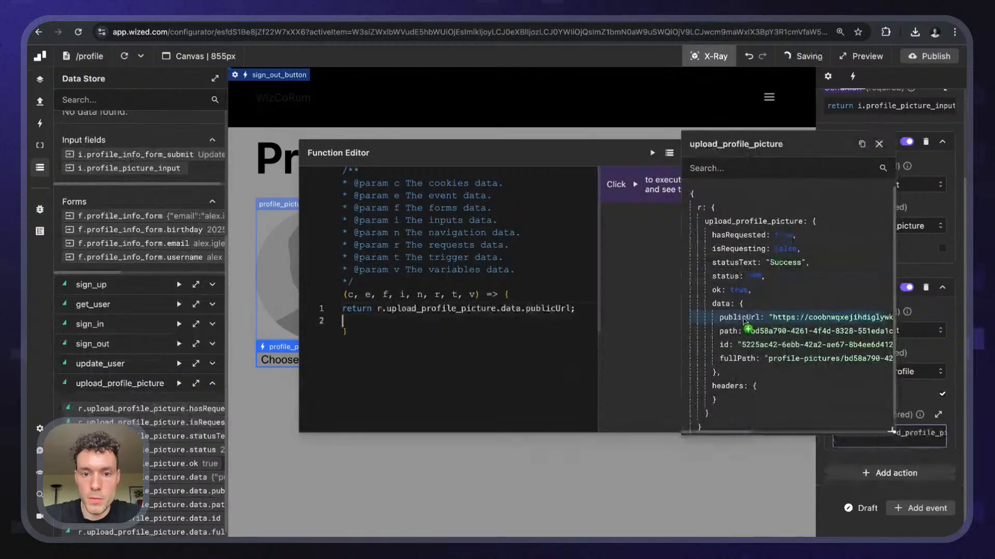
{"action": "left_click", "coordinate": [879, 144]}
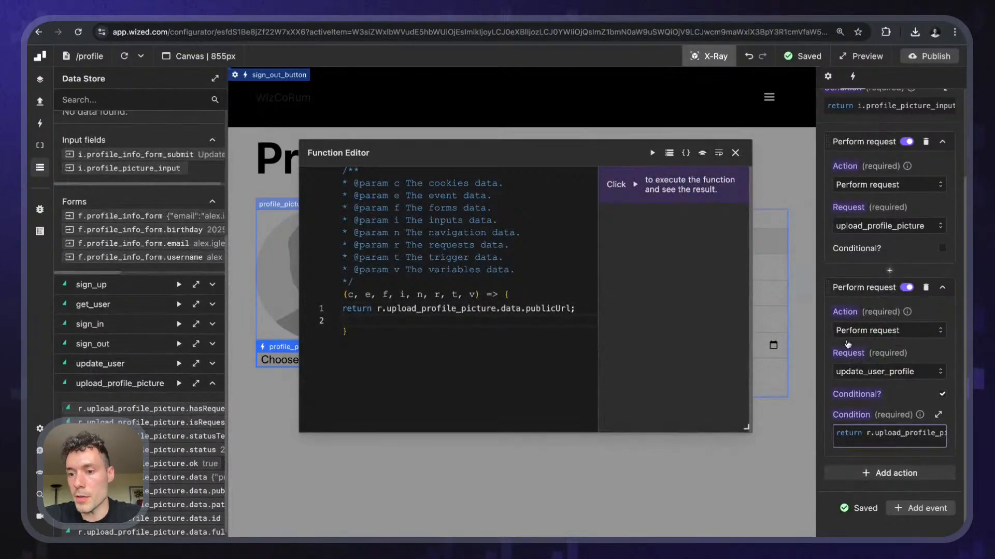
{"action": "left_click", "coordinate": [735, 154]}
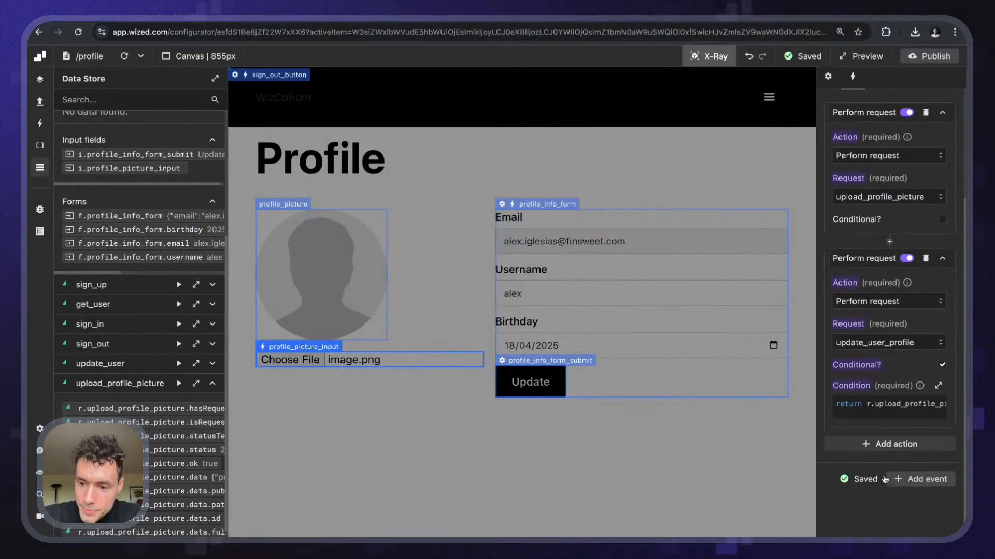
- Add another Perform request action to the change event, running get_user
{"action": "left_click", "coordinate": [888, 473]}
{"action": "scroll", "coordinate": [881, 440], "scroll_direction": "down", "scroll_amount": 3}
{"action": "left_click", "coordinate": [870, 392]}
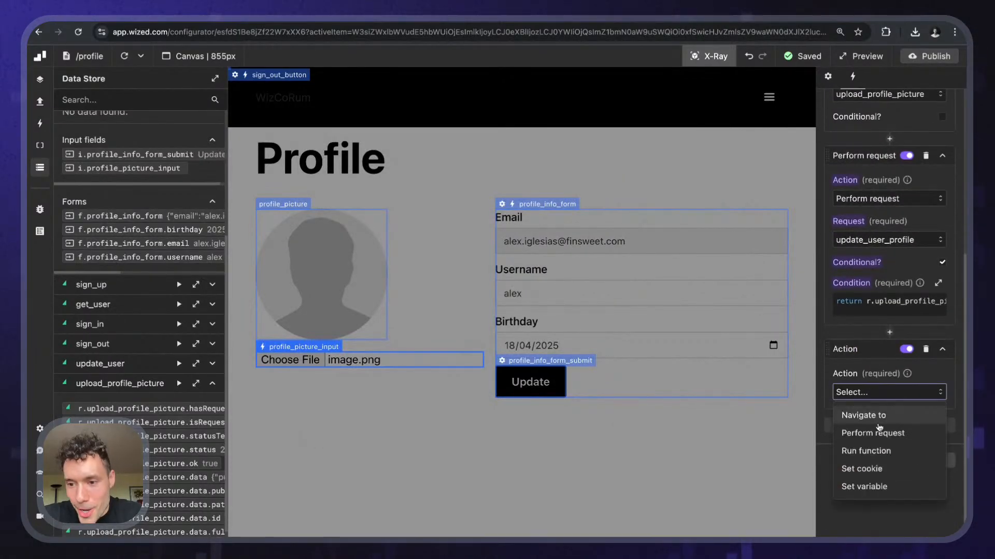
{"action": "left_click", "coordinate": [879, 433]}
{"action": "left_click", "coordinate": [879, 433]}
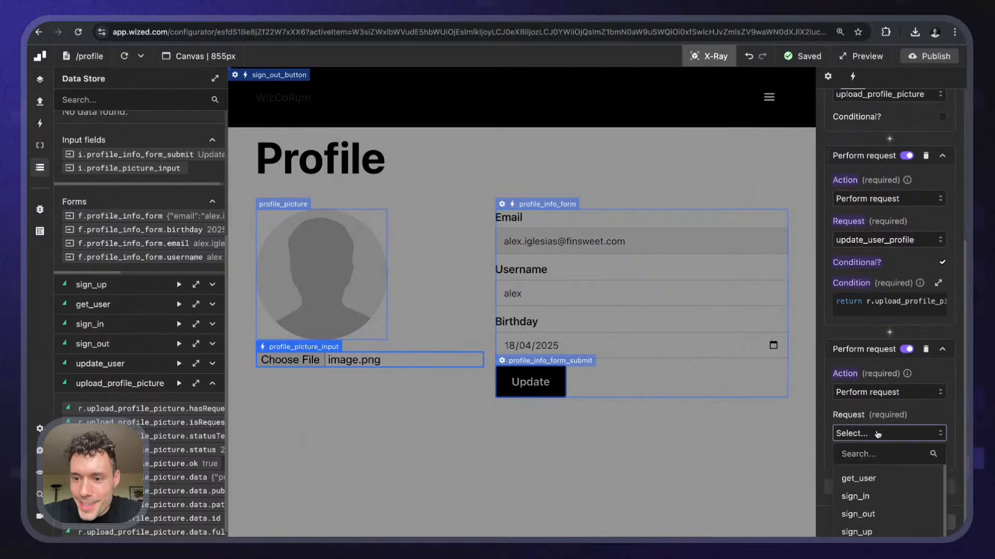
{"action": "left_click", "coordinate": [863, 479]}
- Make the get_user action conditional on r.update_user_profile.ok
{"action": "scroll", "coordinate": [880, 415], "scroll_direction": "down", "scroll_amount": 2}
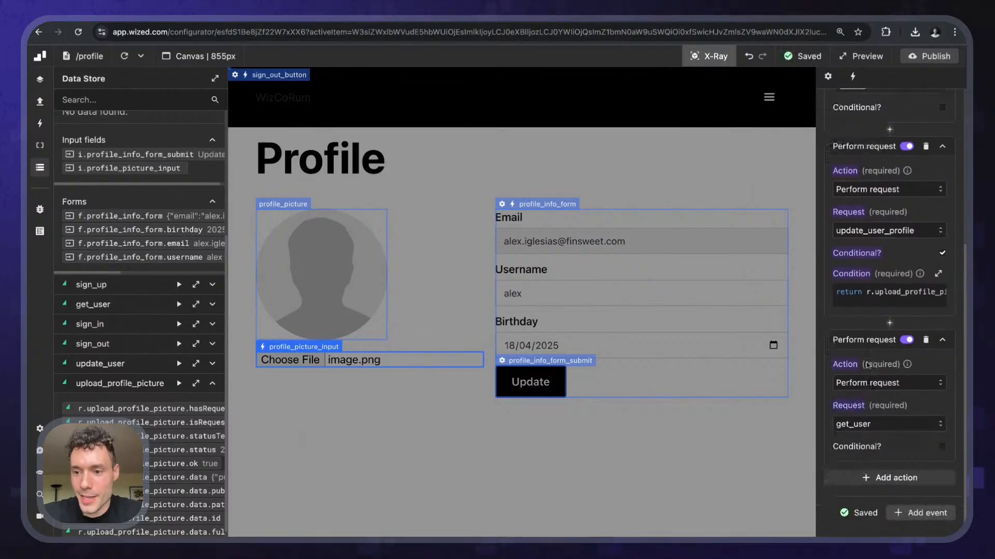
{"action": "left_click", "coordinate": [945, 400]}
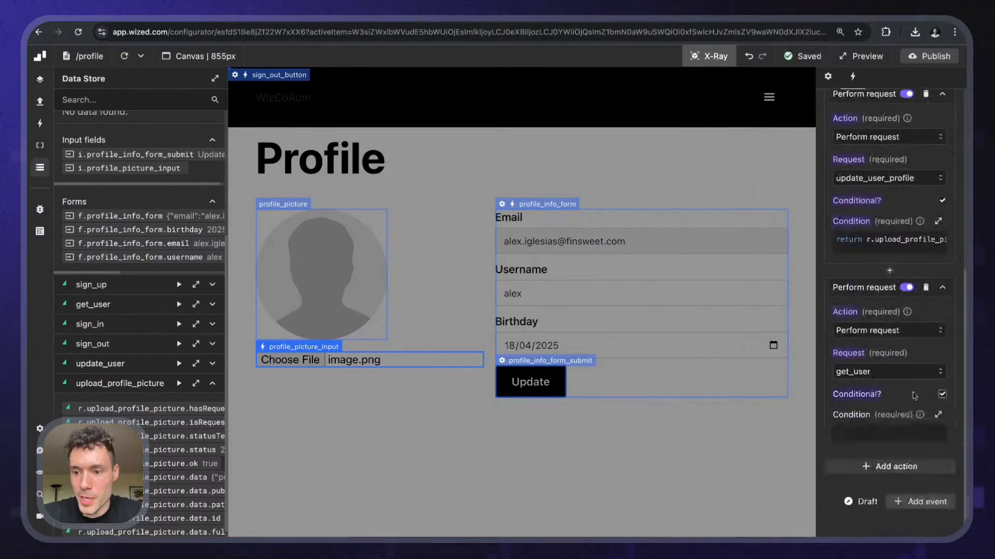
{"action": "left_click", "coordinate": [886, 433]}
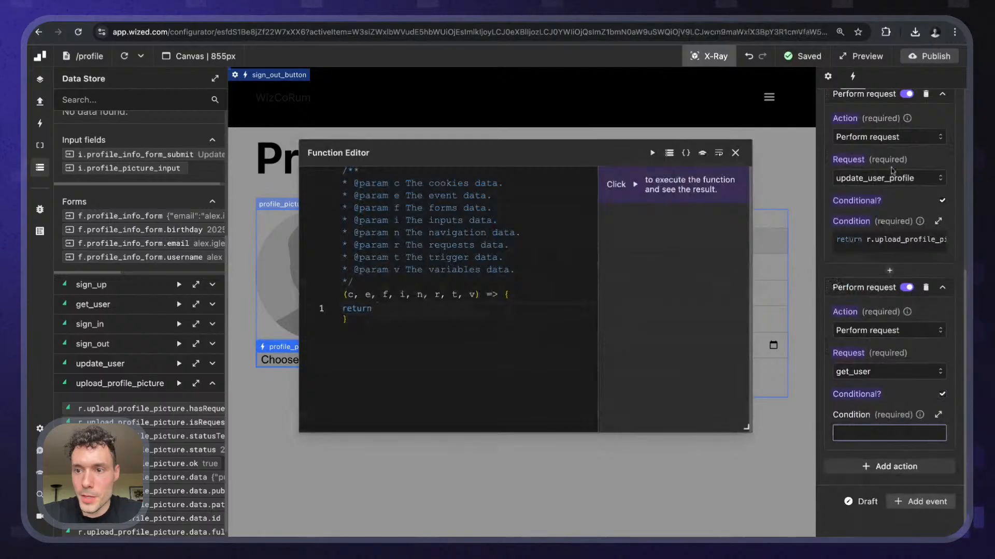
{"action": "scroll", "coordinate": [839, 280], "scroll_direction": "up", "scroll_amount": 3}
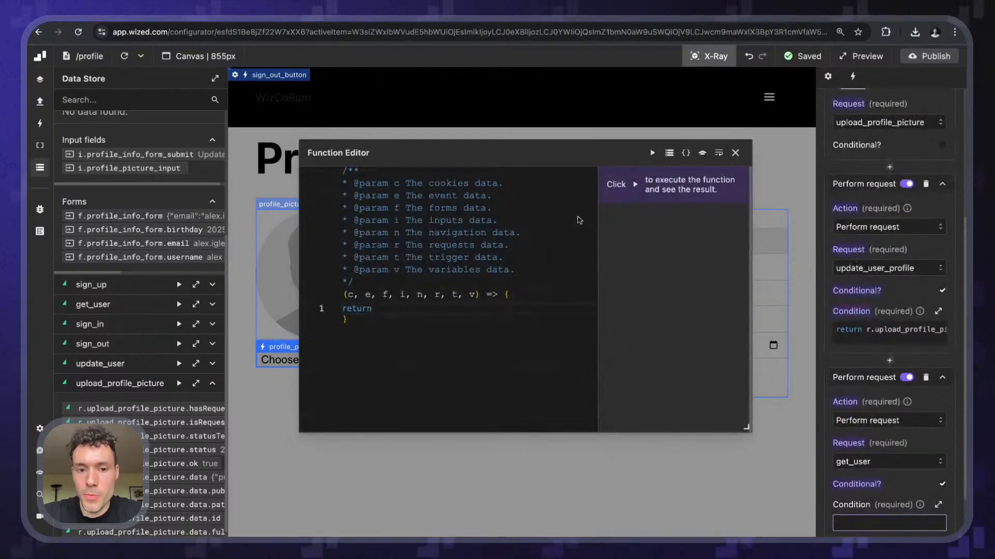
{"action": "scroll", "coordinate": [157, 414], "scroll_direction": "down", "scroll_amount": 1}
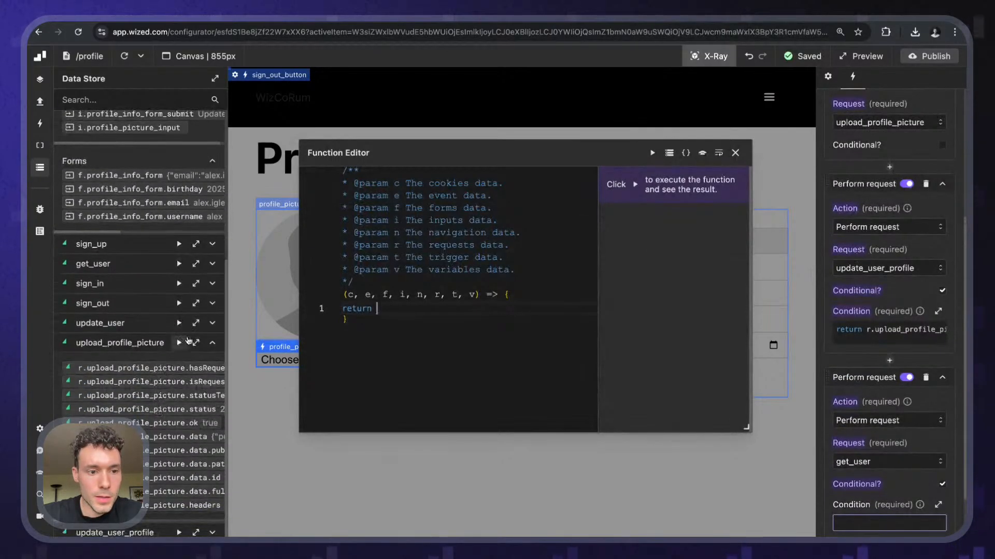
{"action": "left_click", "coordinate": [213, 344]}
{"action": "left_click", "coordinate": [195, 466]}
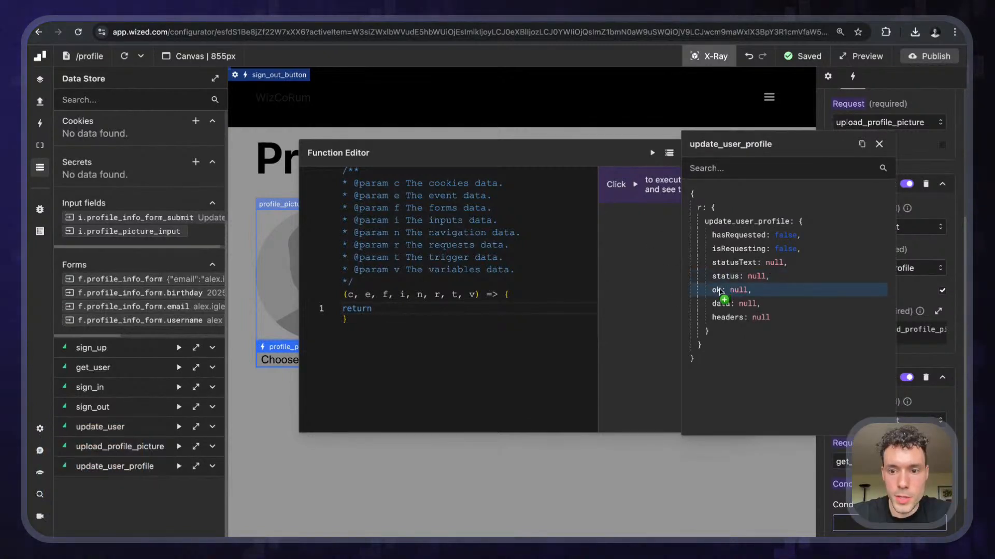
{"action": "left_click", "coordinate": [721, 292]}
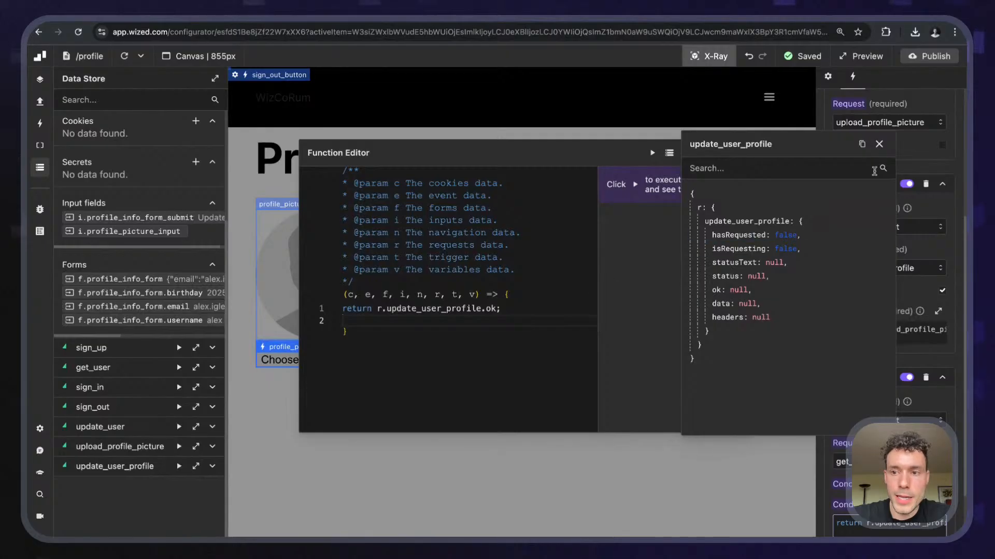
{"action": "left_click", "coordinate": [879, 144]}
{"action": "left_click", "coordinate": [734, 151]}
{"action": "scroll", "coordinate": [868, 288], "scroll_direction": "down", "scroll_amount": 4}
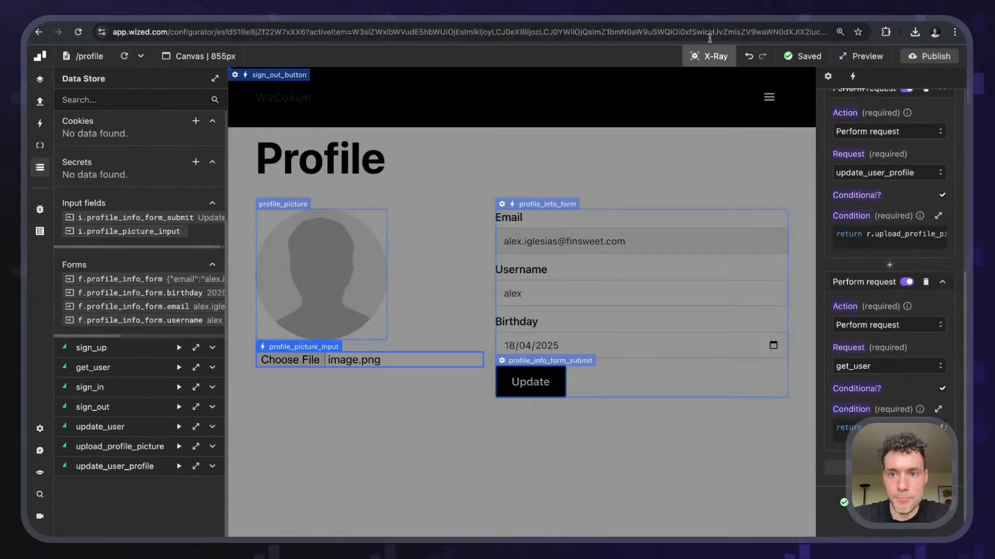
- Turn off the element overlay, reload the canvas and pick a picture to upload
{"action": "left_click", "coordinate": [709, 56]}
{"action": "left_click", "coordinate": [124, 58]}
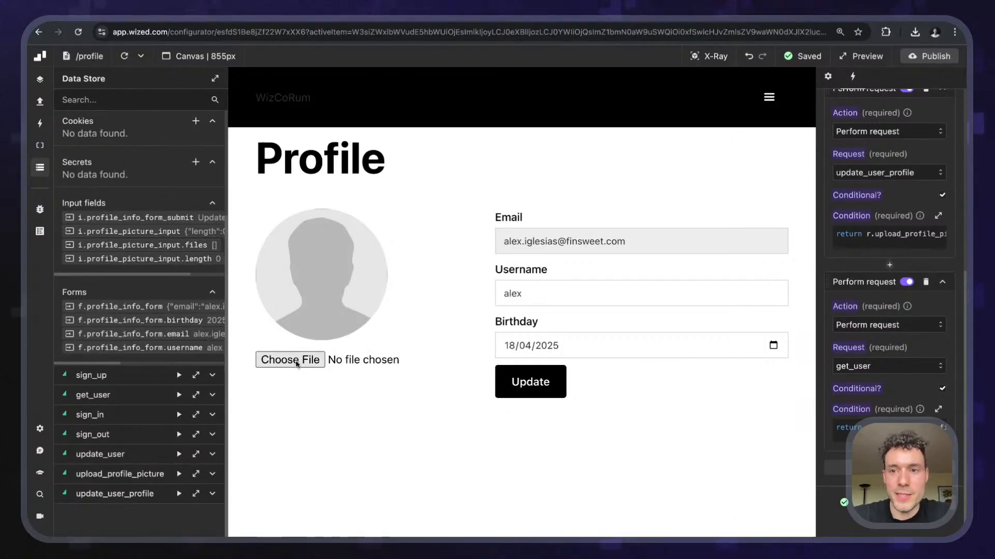
{"action": "left_click", "coordinate": [297, 363]}
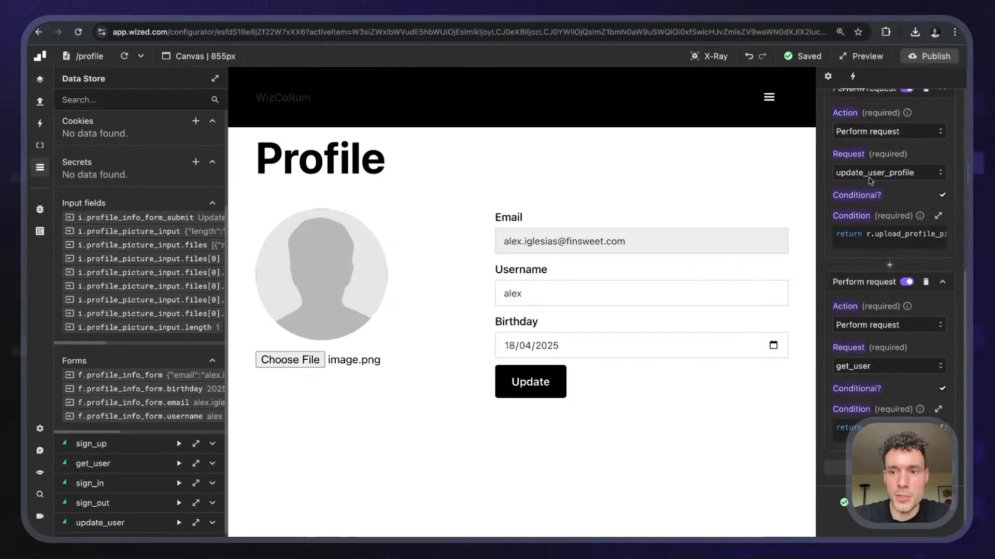
{"action": "scroll", "coordinate": [871, 180], "scroll_direction": "up", "scroll_amount": 5}
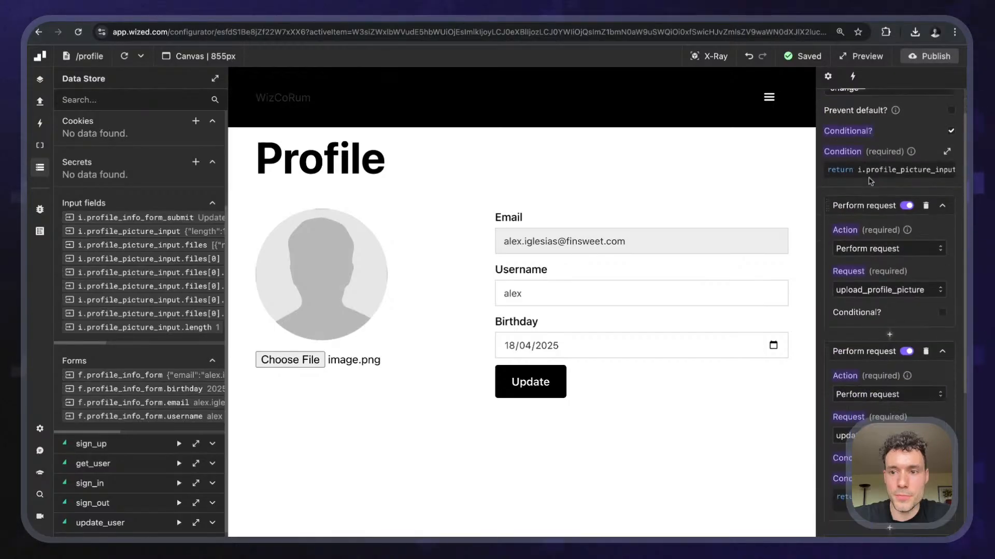
{"action": "scroll", "coordinate": [870, 180], "scroll_direction": "up", "scroll_amount": 2}
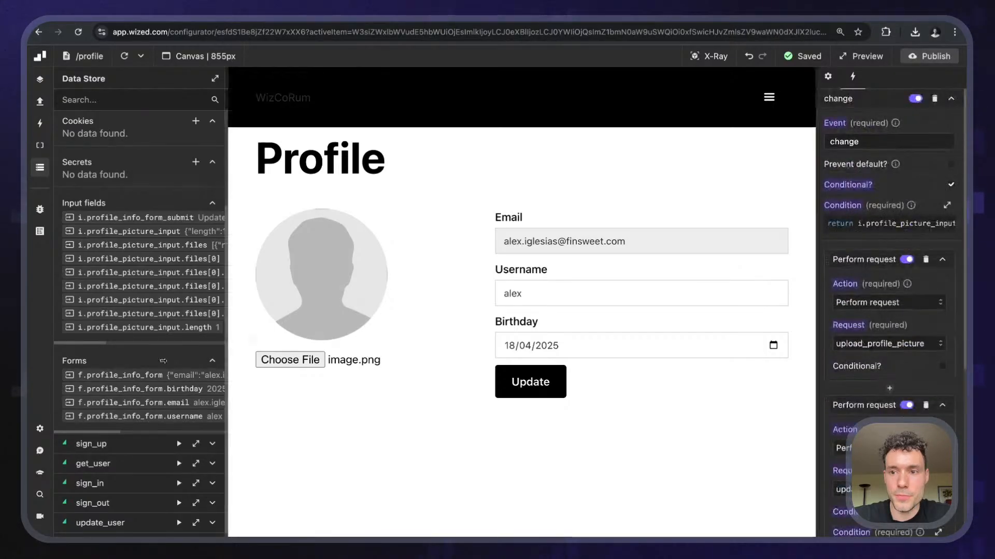
{"action": "scroll", "coordinate": [176, 464], "scroll_direction": "down", "scroll_amount": 3}
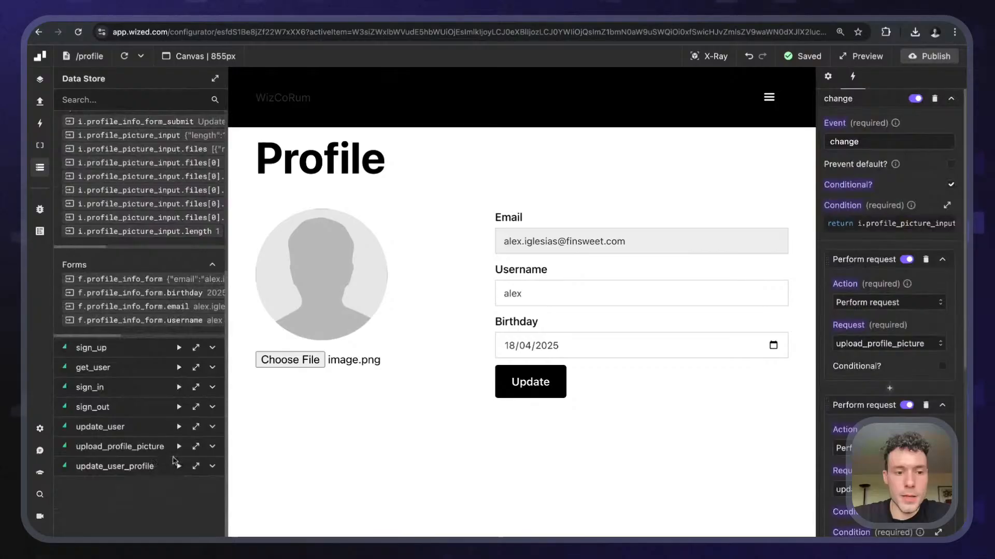
{"action": "scroll", "coordinate": [176, 360], "scroll_direction": "up", "scroll_amount": 3}
{"action": "scroll", "coordinate": [133, 323], "scroll_direction": "down", "scroll_amount": 3}
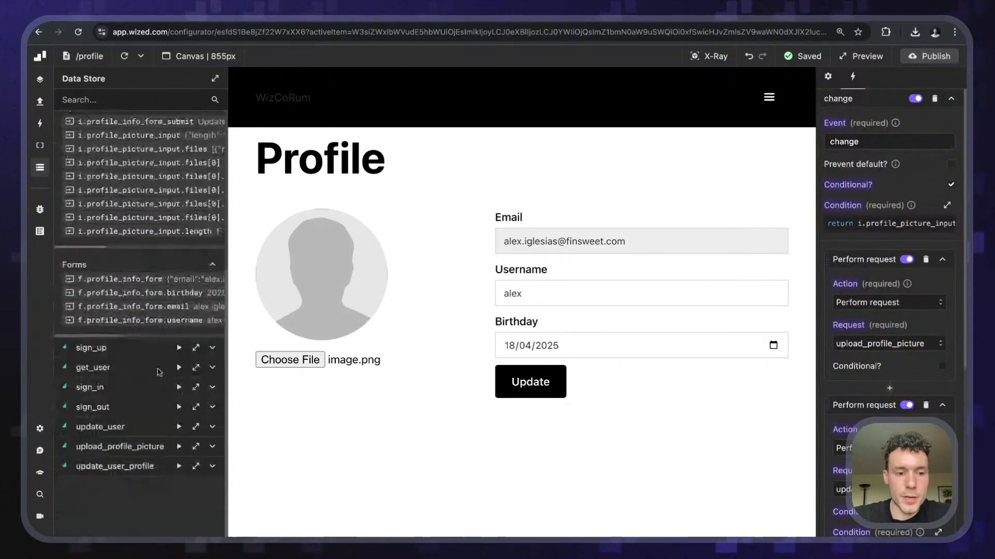
- Read the upload_profile_picture 500 row-level security error, then go to the Supabase tab
{"action": "left_click", "coordinate": [196, 448]}
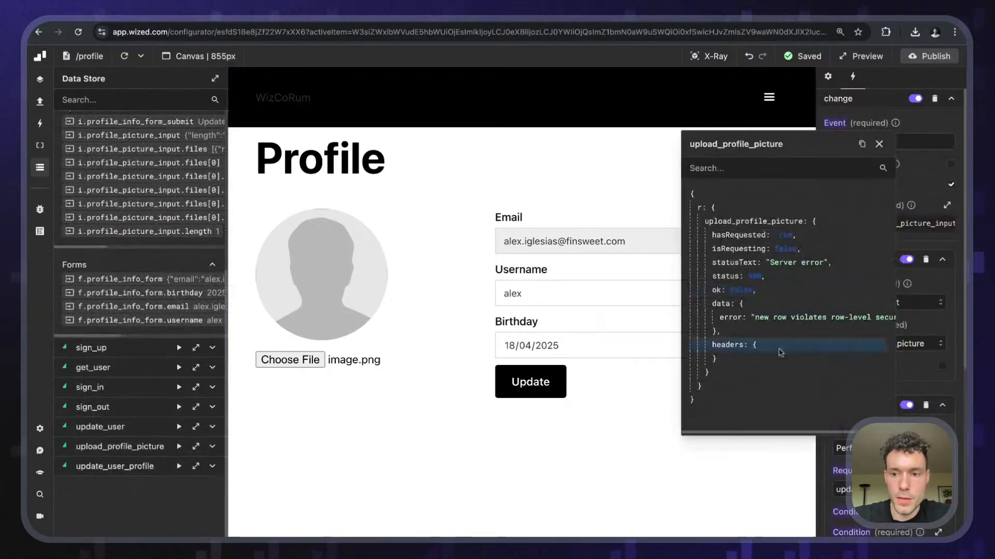
{"action": "scroll", "coordinate": [779, 352], "scroll_direction": "right", "scroll_amount": 2}
{"action": "scroll", "coordinate": [780, 353], "scroll_direction": "left", "scroll_amount": 2}
{"action": "scroll", "coordinate": [781, 353], "scroll_direction": "right", "scroll_amount": 2}
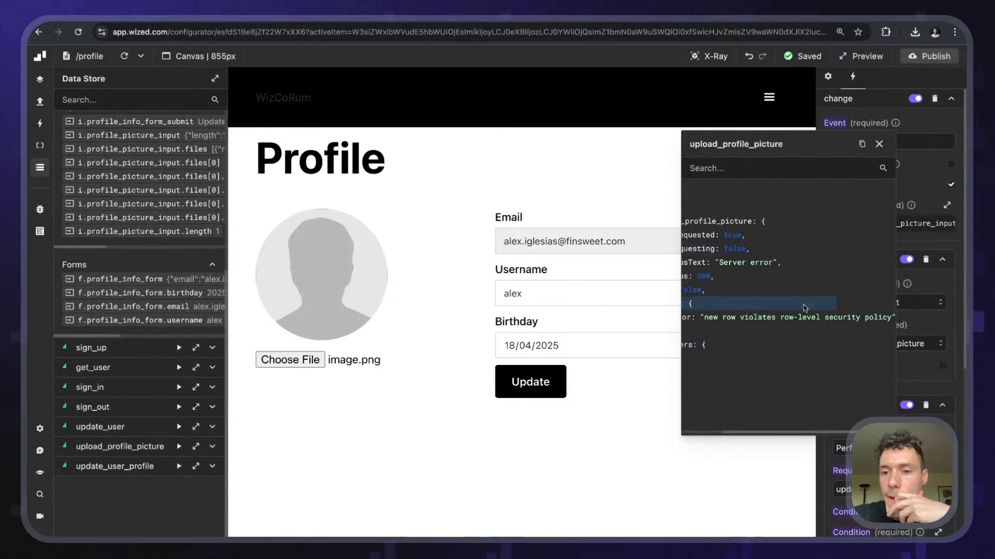
{"action": "scroll", "coordinate": [804, 309], "scroll_direction": "left", "scroll_amount": 3}
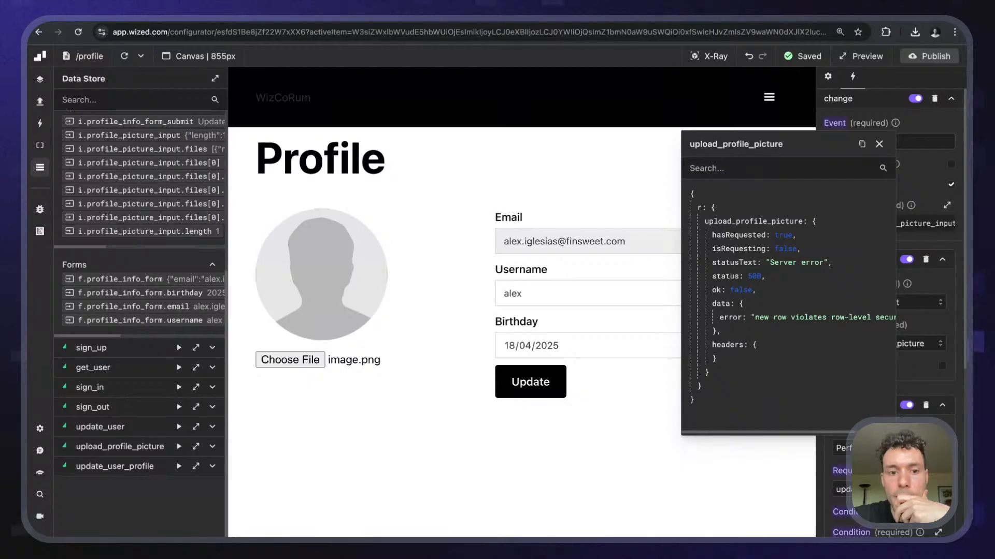
{"action": "key", "text": "ctrl+Tab"}
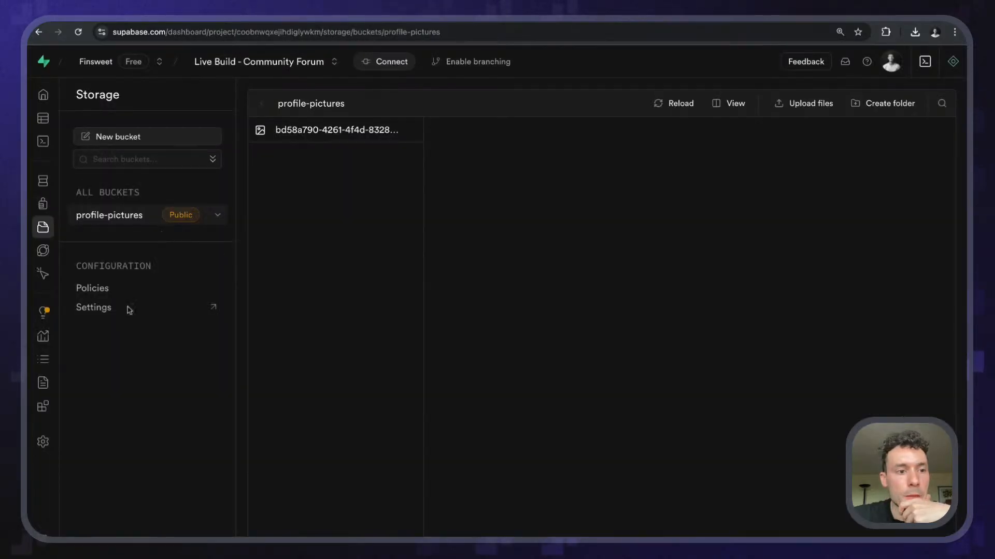
- Start a SELECT policy for profile-pictures, abandon it, and copy an existing policy's name
{"action": "left_click", "coordinate": [105, 289]}
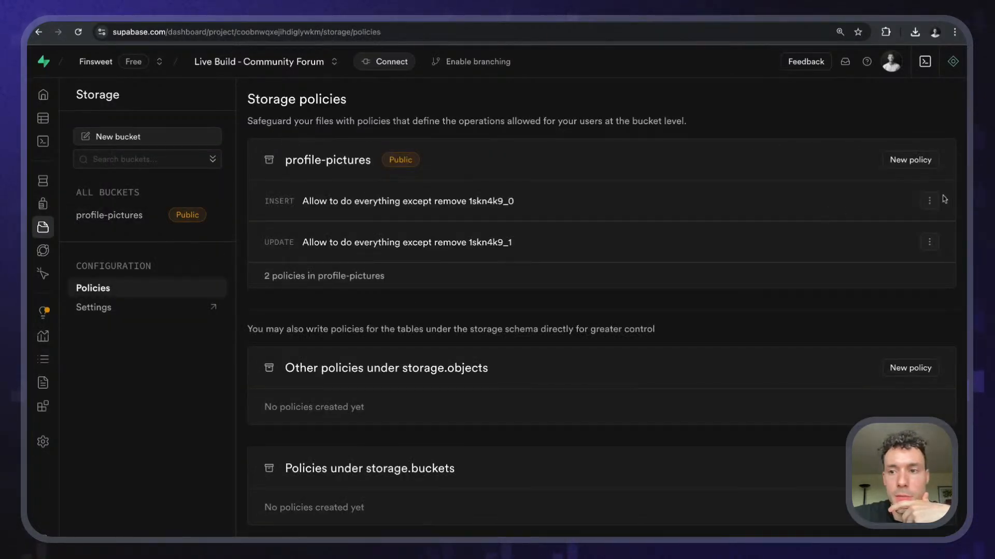
{"action": "left_click", "coordinate": [921, 162]}
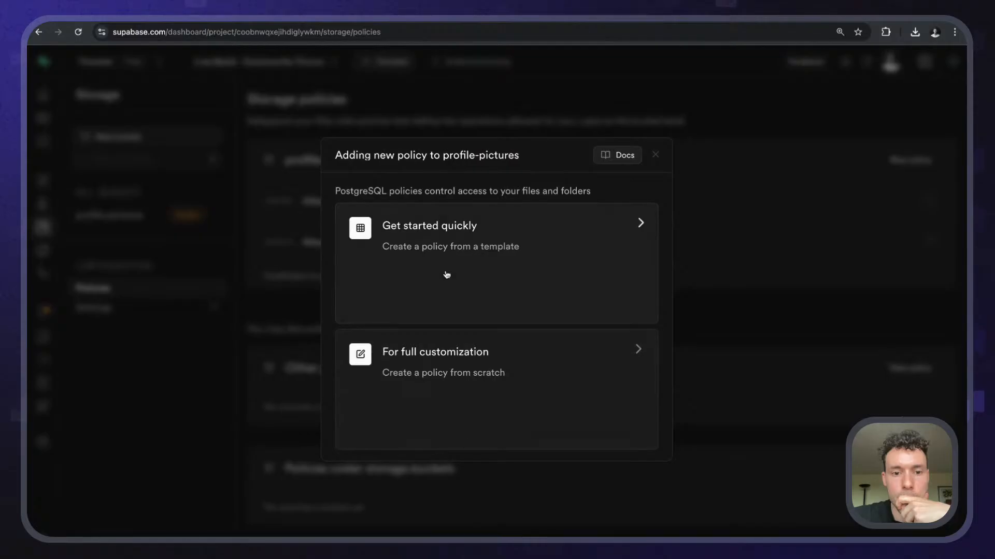
{"action": "left_click", "coordinate": [465, 362]}
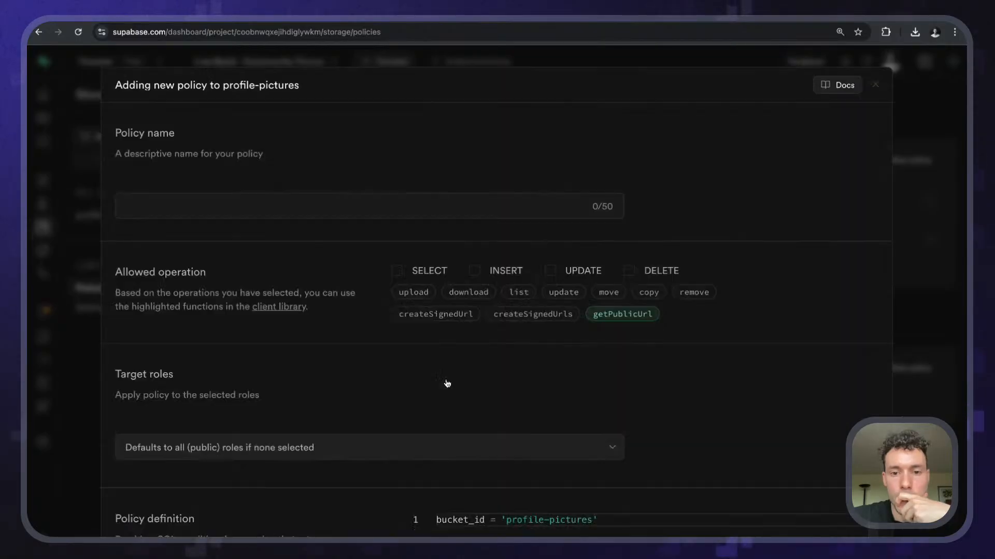
{"action": "left_click", "coordinate": [397, 271]}
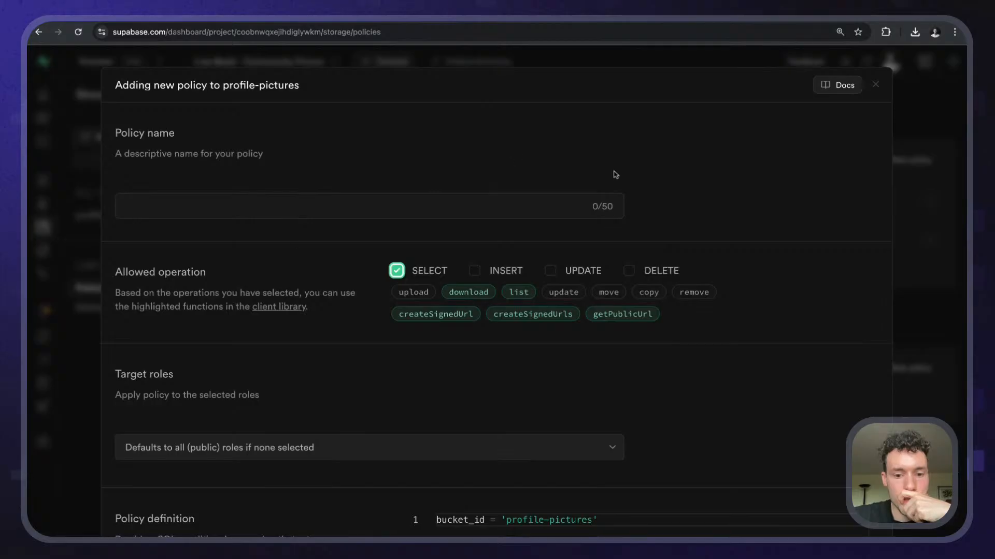
{"action": "scroll", "coordinate": [440, 371], "scroll_direction": "down", "scroll_amount": 2}
{"action": "scroll", "coordinate": [440, 371], "scroll_direction": "up", "scroll_amount": 2}
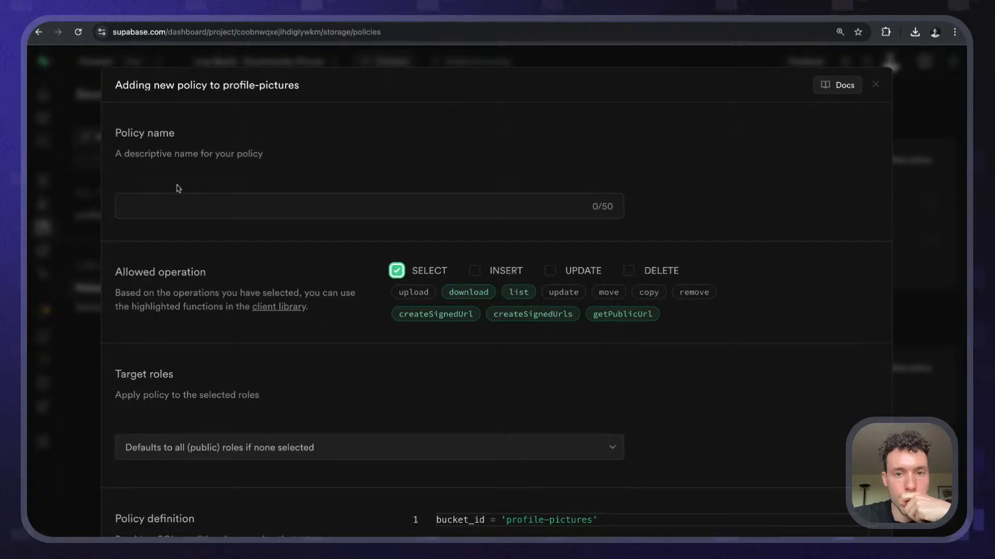
{"action": "left_click", "coordinate": [875, 85]}
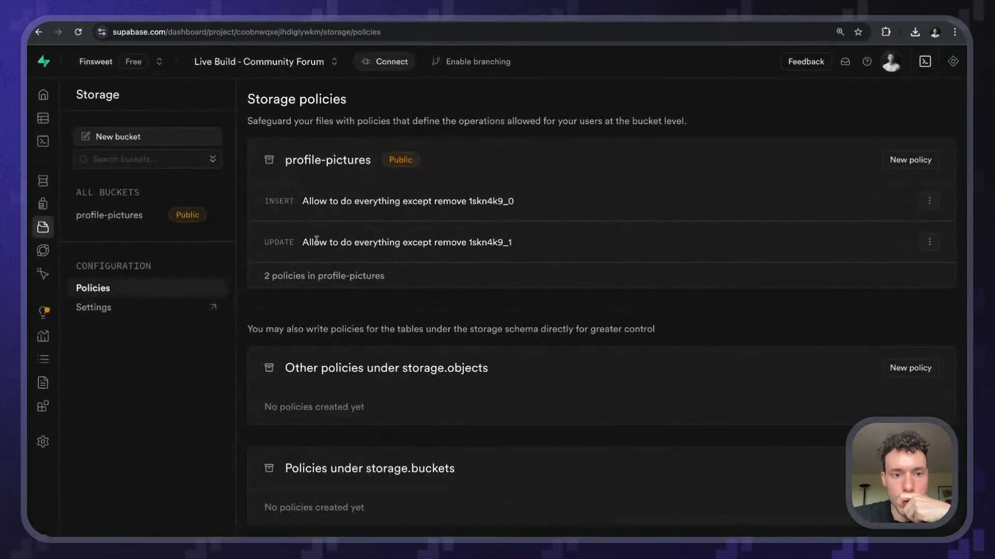
{"action": "left_click_drag", "start_coordinate": [302, 244], "coordinate": [461, 242]}
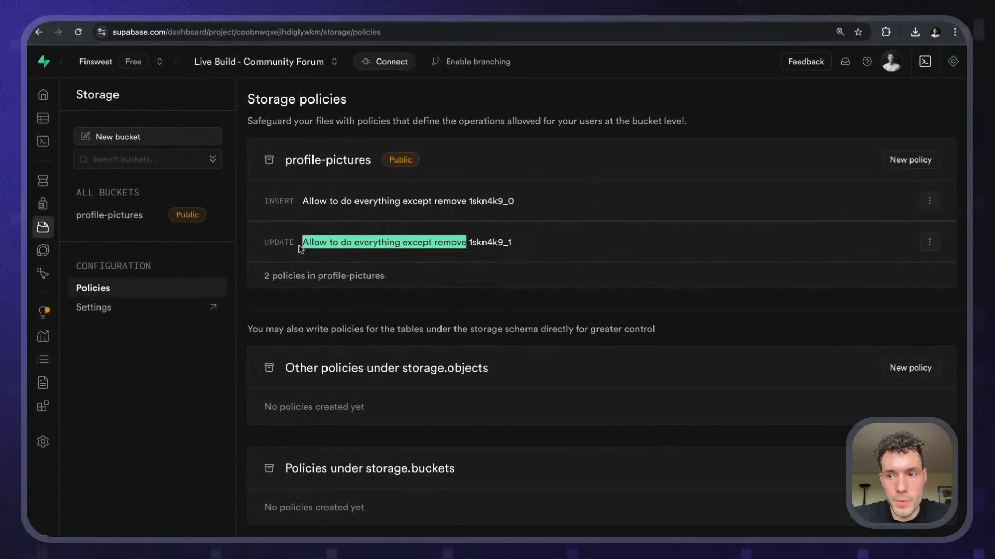
- Try saving a SELECT policy with the pasted name; it fails, so dismiss the editor
{"action": "left_click", "coordinate": [891, 159]}
{"action": "left_click", "coordinate": [393, 358]}
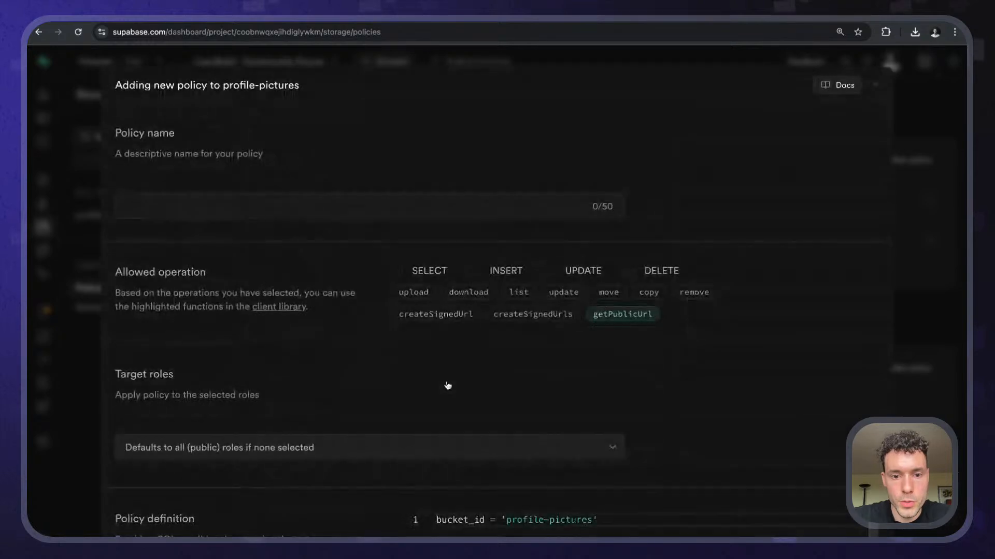
{"action": "left_click", "coordinate": [434, 277]}
{"action": "left_click", "coordinate": [348, 202]}
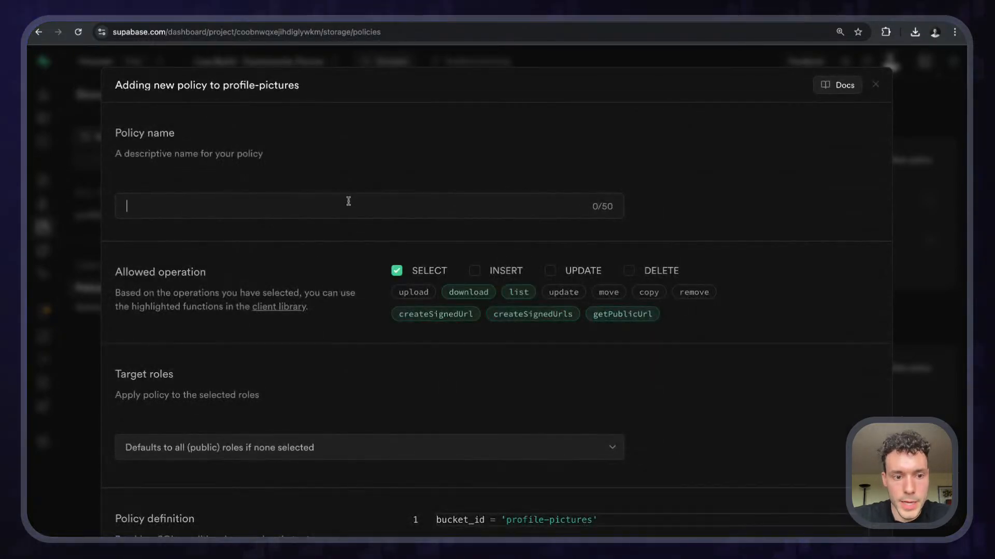
{"action": "type", "text": "Allow to do everything except remove"}
{"action": "scroll", "coordinate": [345, 165], "scroll_direction": "down", "scroll_amount": 5}
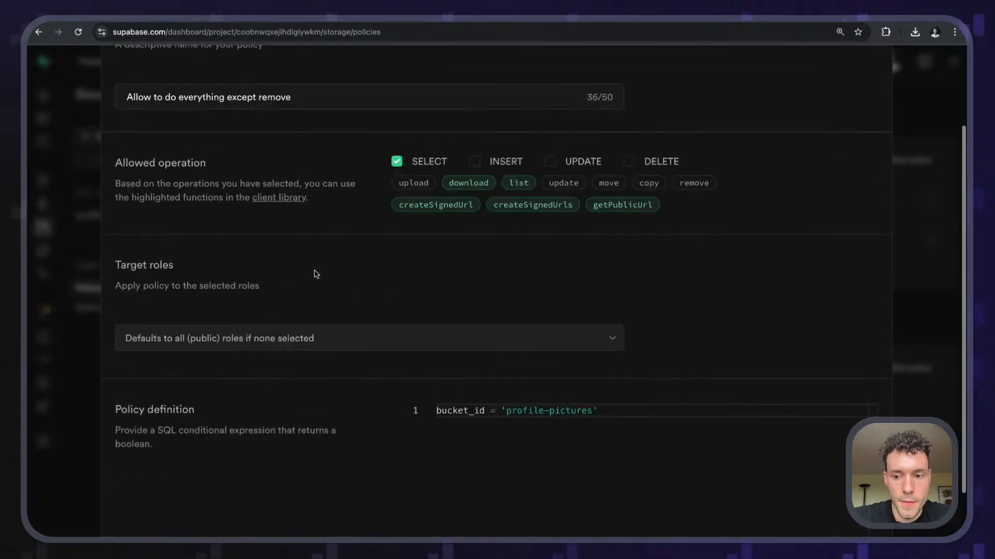
{"action": "left_click", "coordinate": [852, 516]}
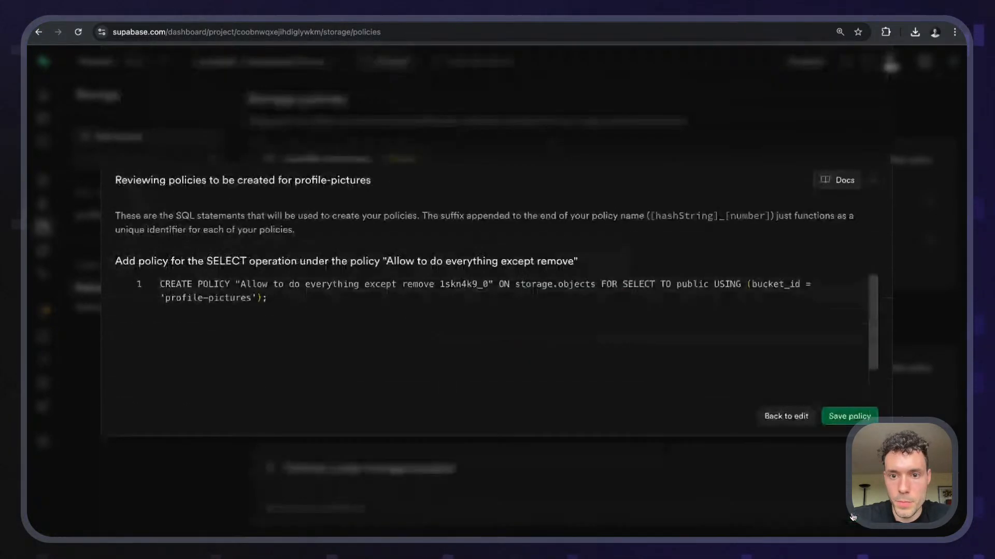
{"action": "left_click", "coordinate": [843, 417]}
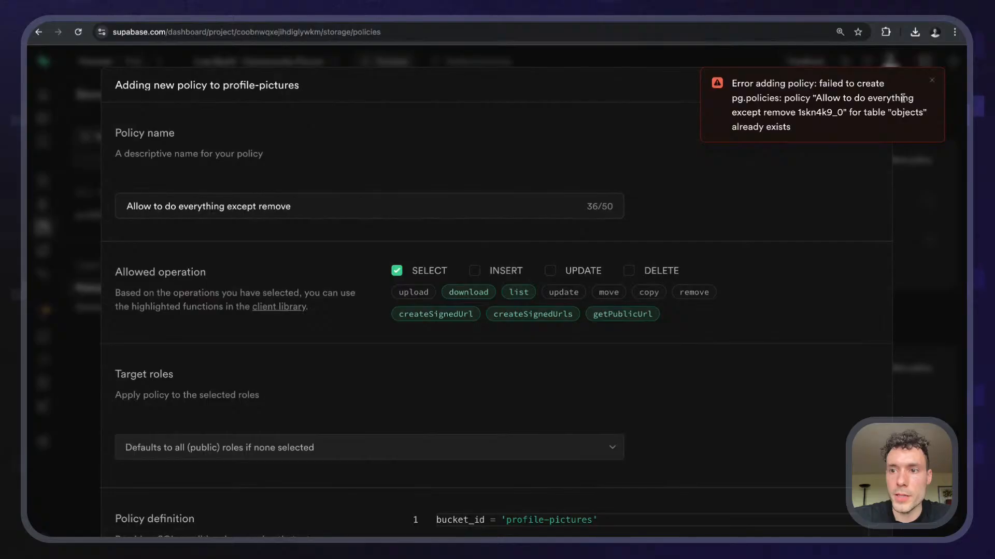
{"action": "left_click", "coordinate": [933, 84]}
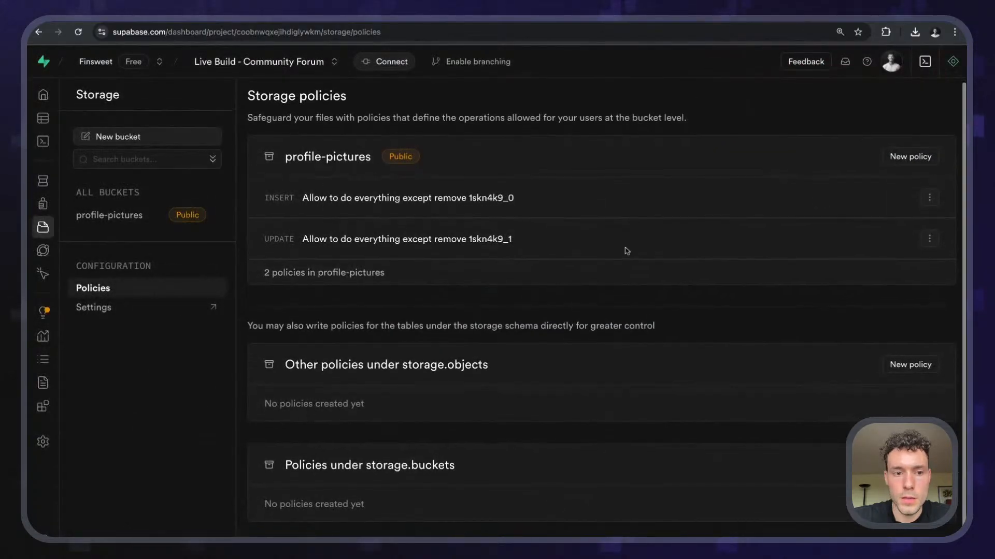
- Create the 'Allow select' SELECT policy on profile-pictures from scratch, review and save it
{"action": "left_click", "coordinate": [921, 160]}
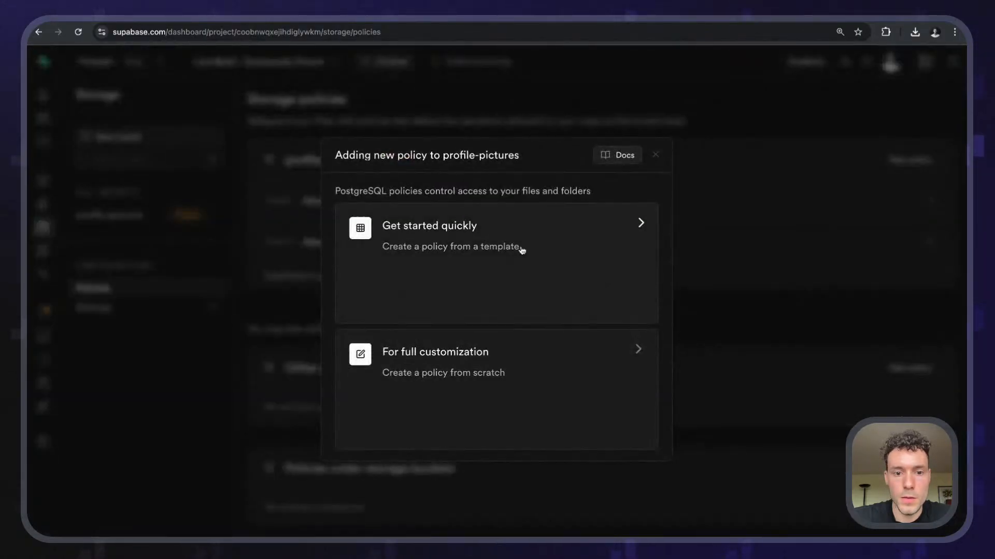
{"action": "left_click", "coordinate": [487, 363]}
{"action": "left_click", "coordinate": [320, 199]}
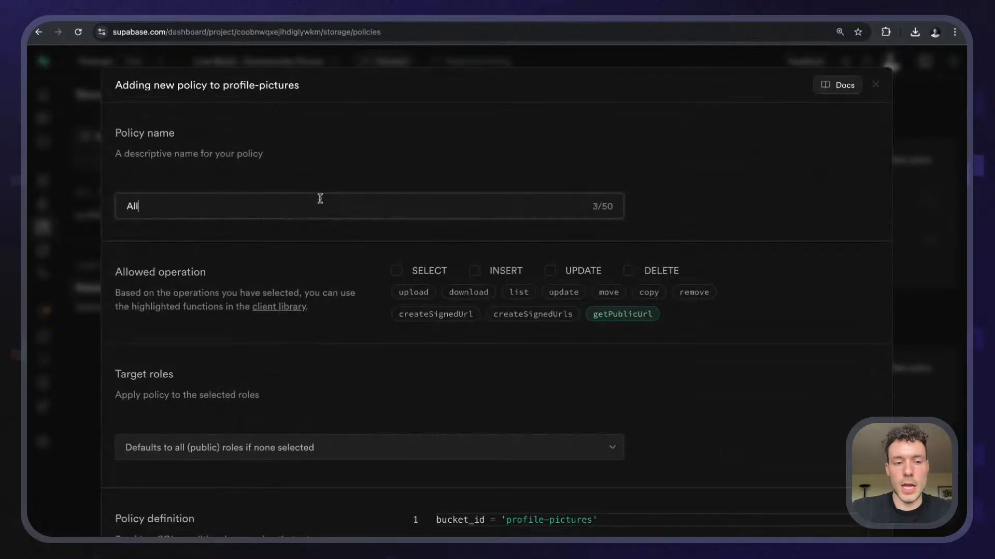
{"action": "left_click", "coordinate": [397, 271]}
{"action": "scroll", "coordinate": [355, 313], "scroll_direction": "down", "scroll_amount": 5}
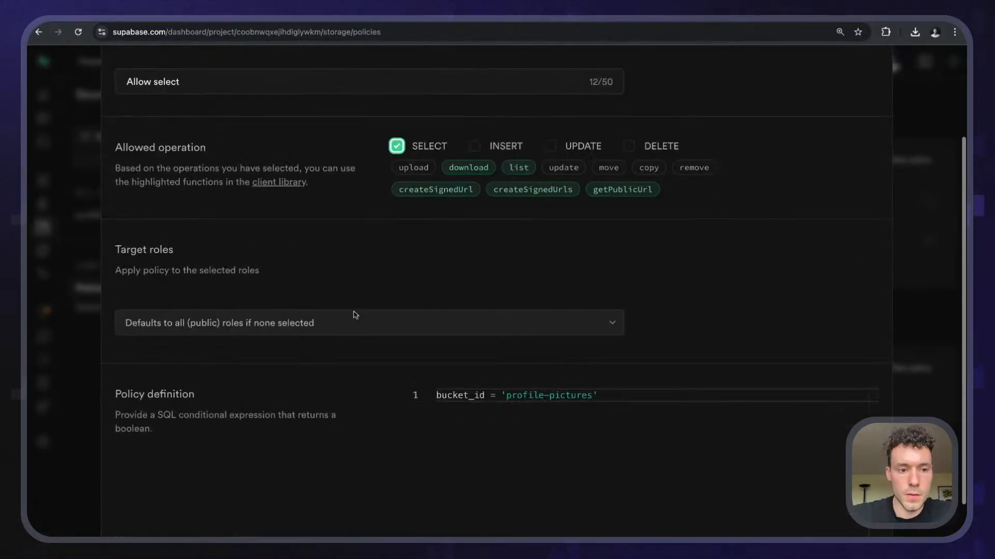
{"action": "left_click", "coordinate": [839, 514]}
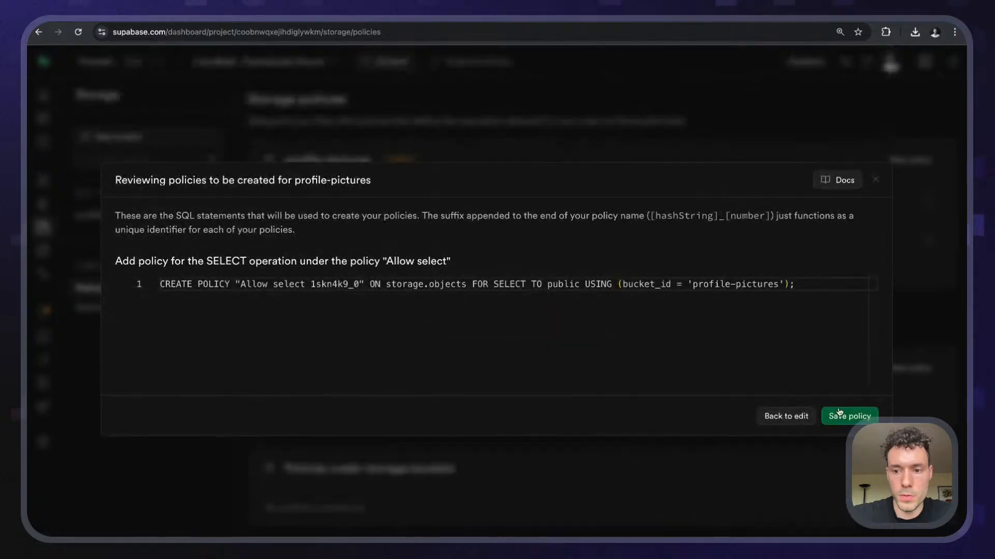
{"action": "left_click", "coordinate": [839, 416]}
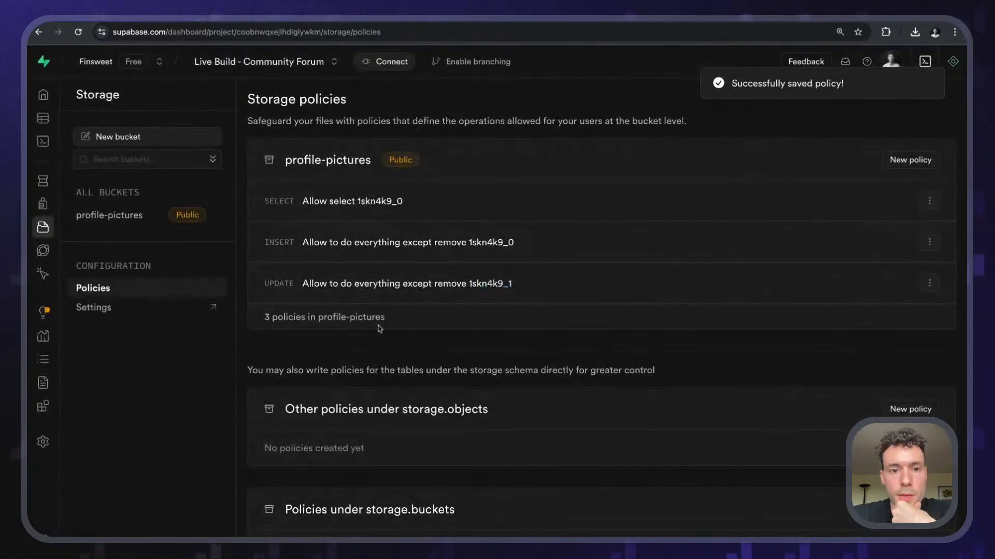
- Back in Wized, reload the preview and upload image.png as the profile picture
{"action": "left_click", "coordinate": [275, 17]}
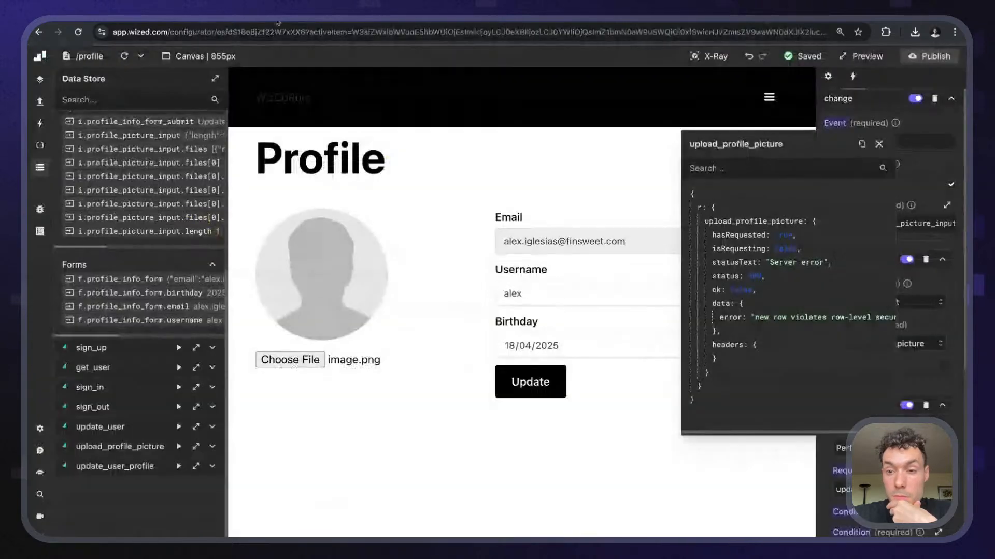
{"action": "left_click", "coordinate": [878, 143]}
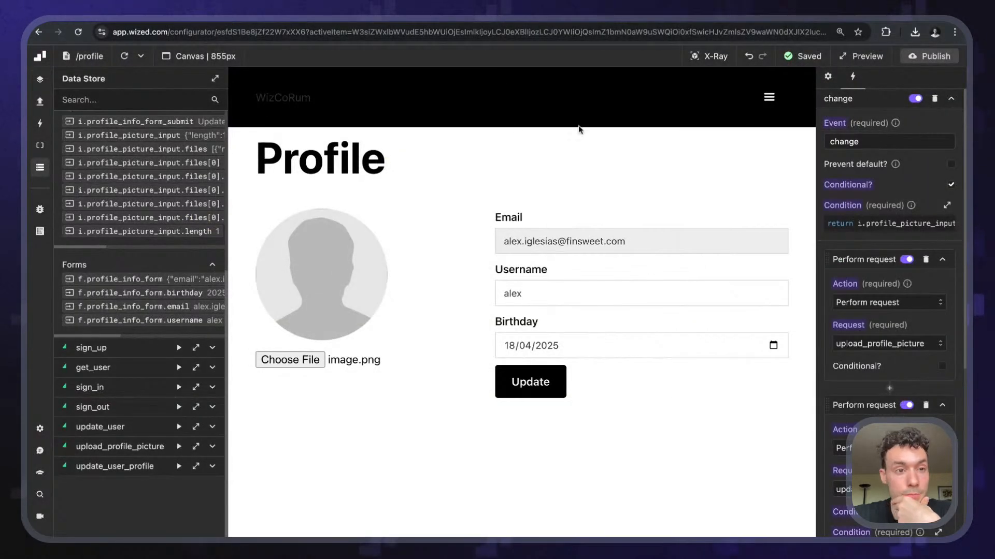
{"action": "left_click", "coordinate": [124, 56]}
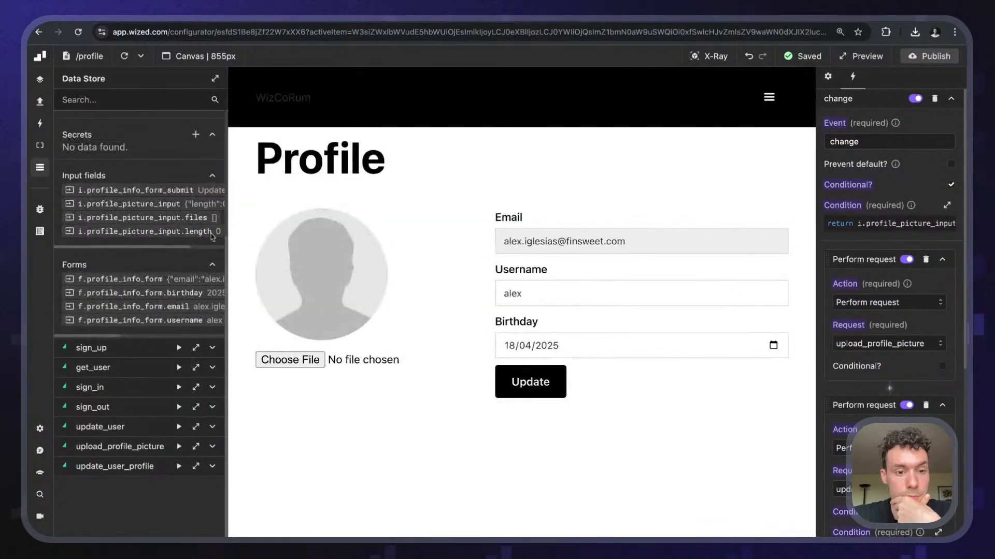
{"action": "left_click", "coordinate": [305, 358]}
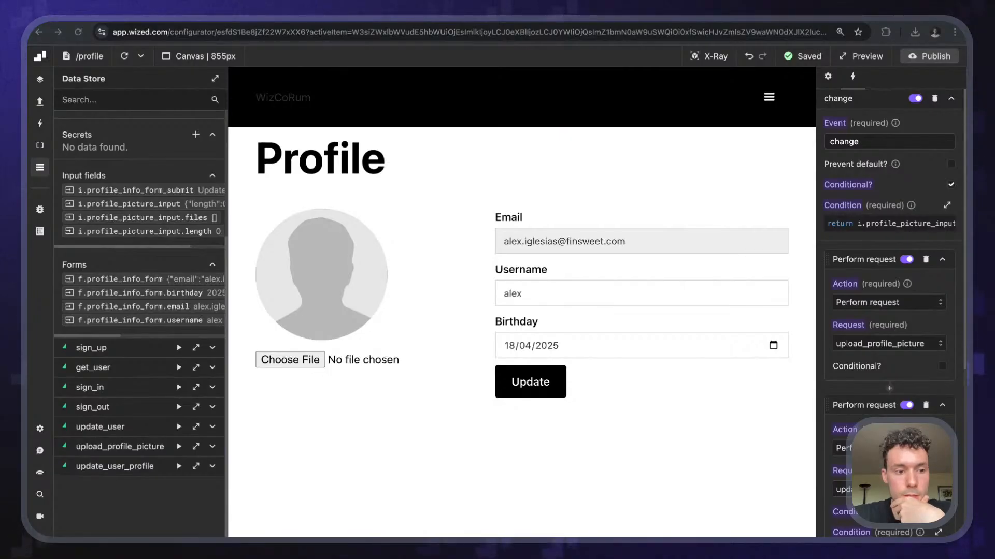
{"action": "key", "text": "Return"}
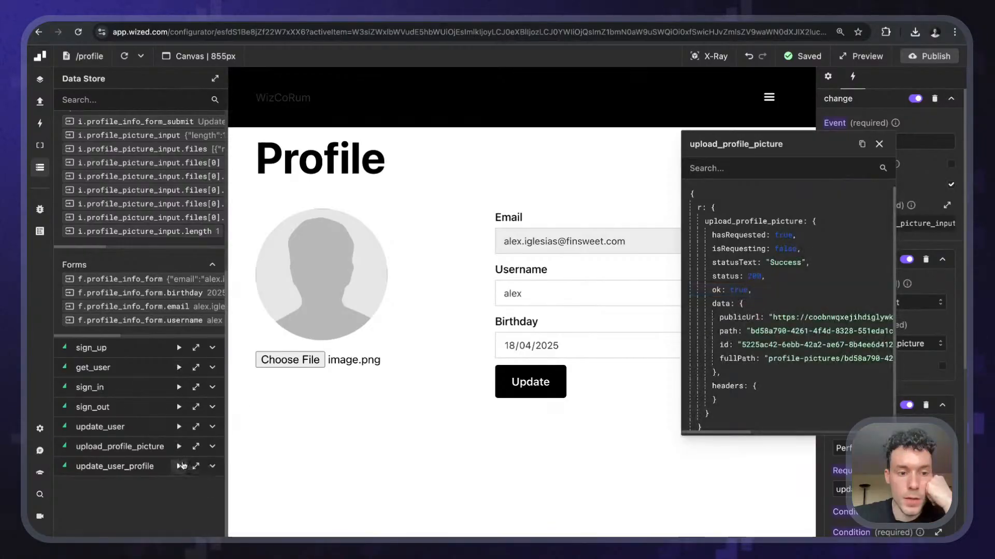
- Inspect the update_user_profile request's response data
{"action": "left_click", "coordinate": [196, 467]}
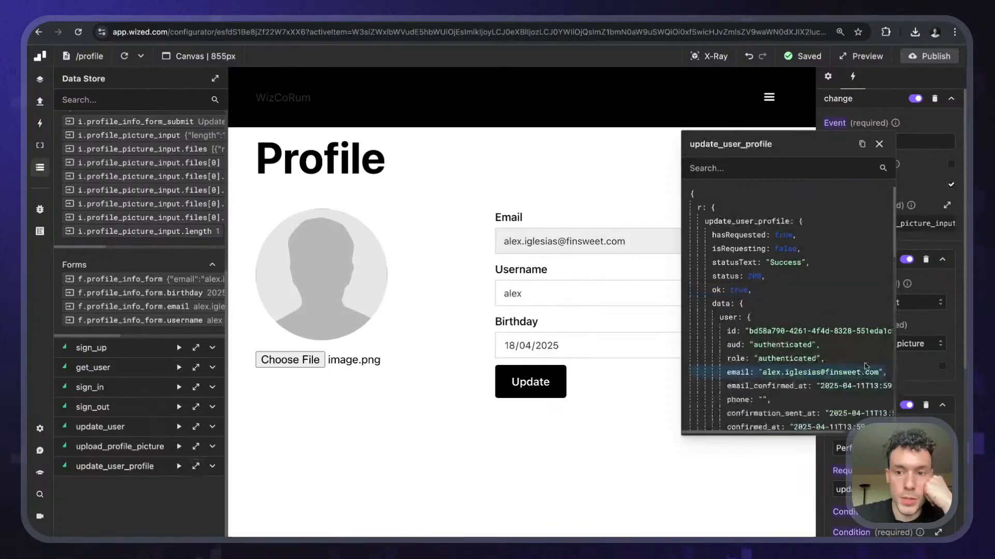
{"action": "scroll", "coordinate": [865, 367], "scroll_direction": "down", "scroll_amount": 5}
{"action": "scroll", "coordinate": [865, 367], "scroll_direction": "down", "scroll_amount": 10}
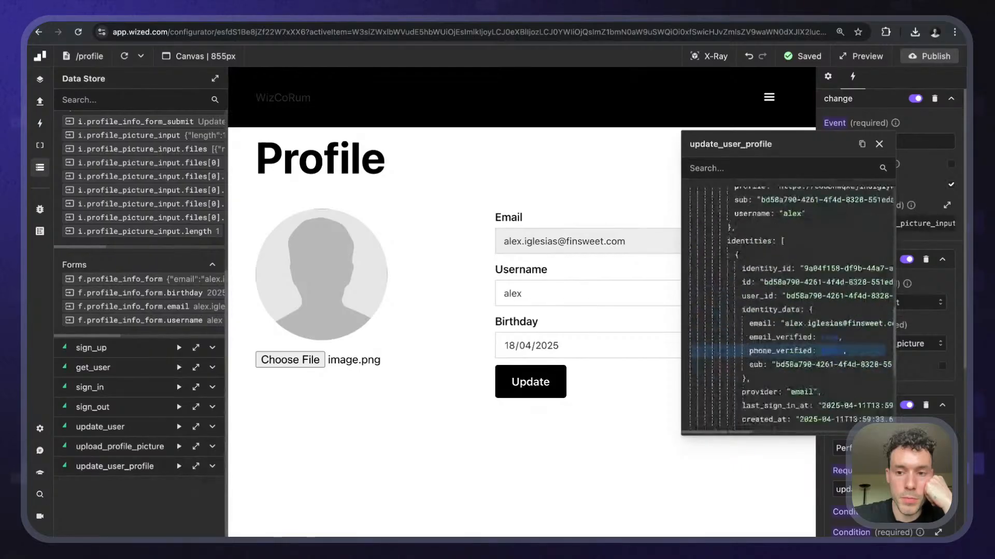
{"action": "scroll", "coordinate": [158, 327], "scroll_direction": "up", "scroll_amount": 5}
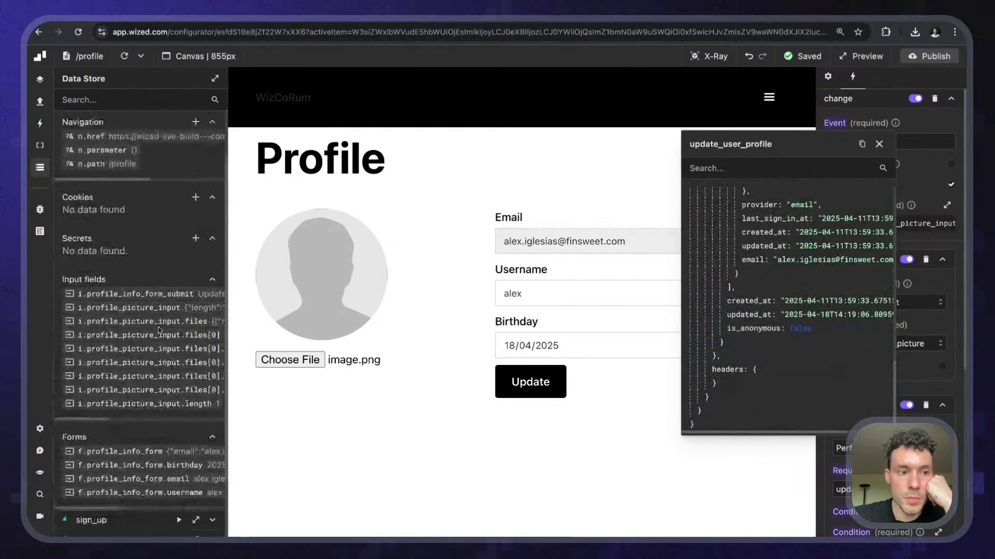
{"action": "scroll", "coordinate": [158, 328], "scroll_direction": "down", "scroll_amount": 5}
- View the get_user response and find the profile URL under user_metadata
{"action": "left_click", "coordinate": [196, 370]}
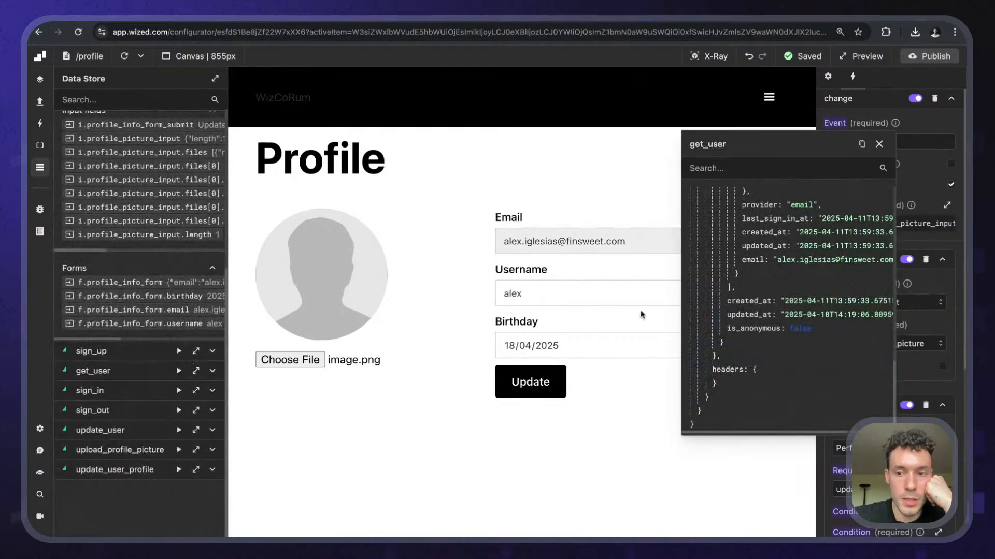
{"action": "scroll", "coordinate": [827, 262], "scroll_direction": "up", "scroll_amount": 5}
{"action": "scroll", "coordinate": [827, 261], "scroll_direction": "up", "scroll_amount": 8}
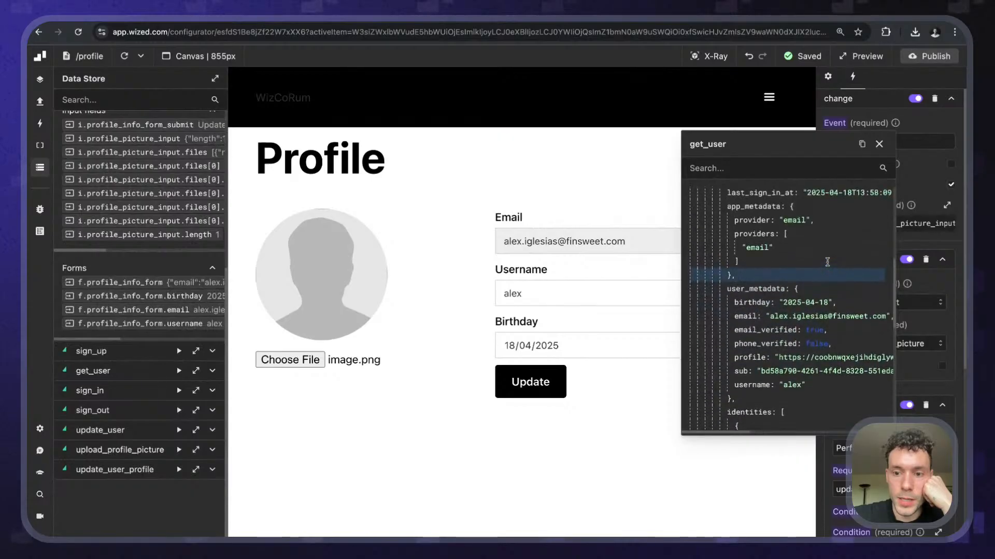
{"action": "scroll", "coordinate": [827, 261], "scroll_direction": "down", "scroll_amount": 4}
{"action": "scroll", "coordinate": [787, 306], "scroll_direction": "right", "scroll_amount": 10}
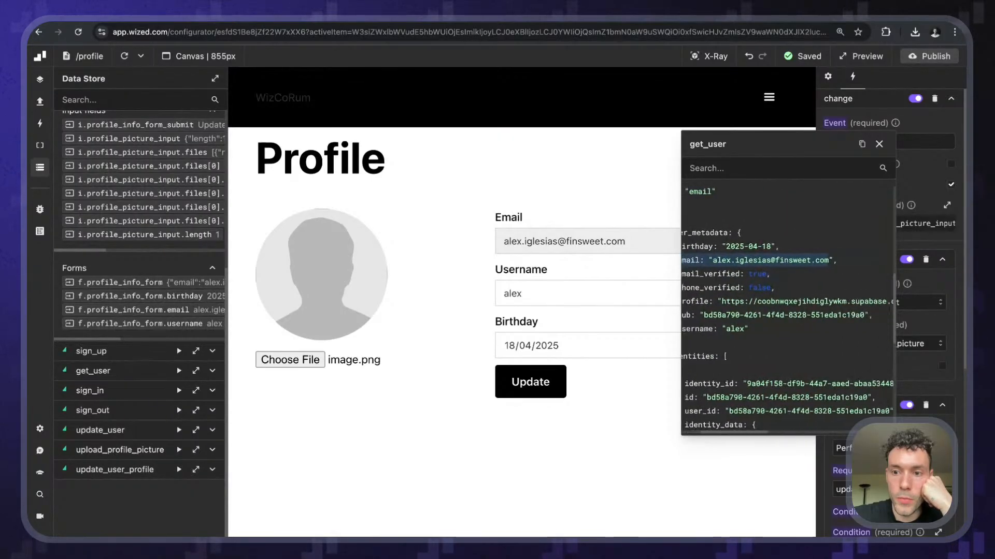
{"action": "scroll", "coordinate": [757, 260], "scroll_direction": "left", "scroll_amount": 10}
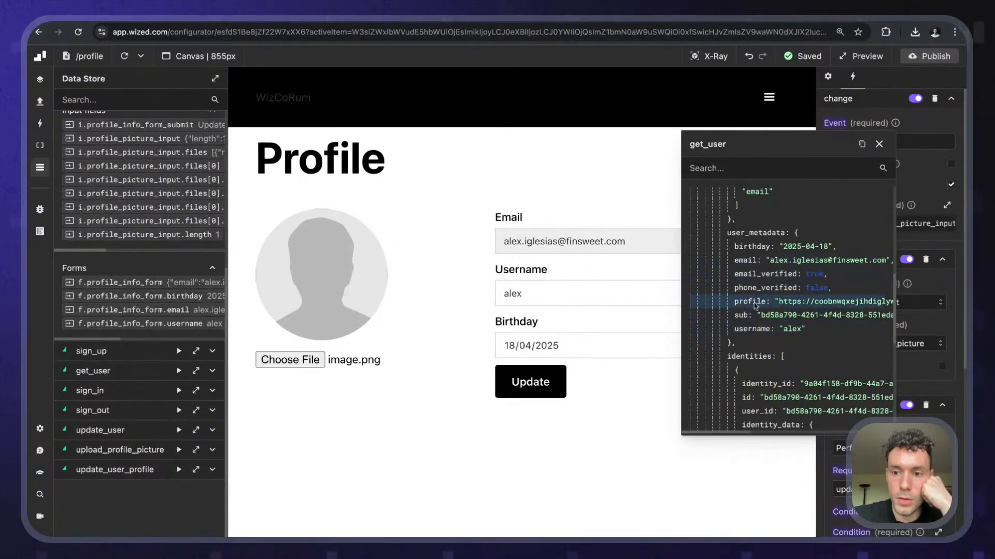
{"action": "scroll", "coordinate": [755, 306], "scroll_direction": "right", "scroll_amount": 8}
{"action": "scroll", "coordinate": [755, 306], "scroll_direction": "left", "scroll_amount": 8}
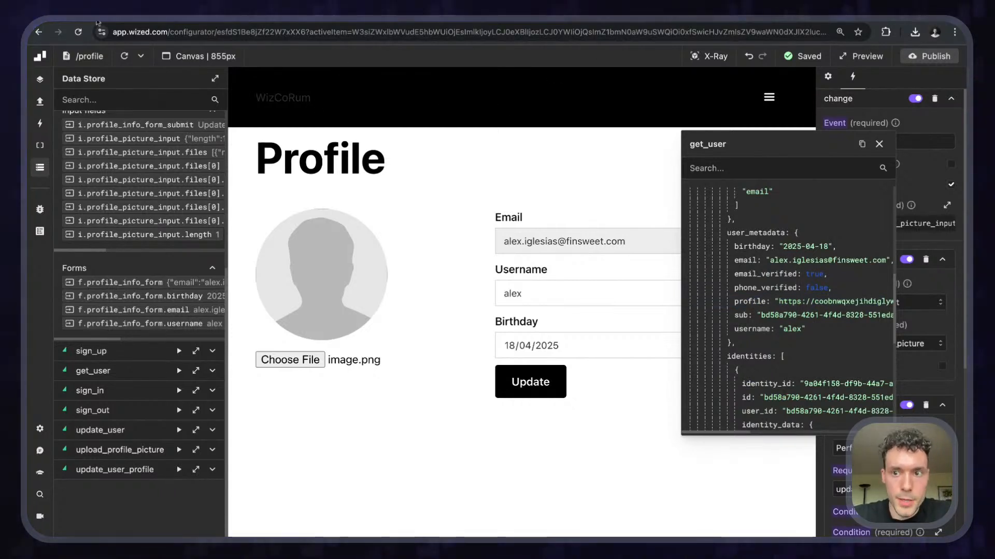
{"action": "left_click", "coordinate": [879, 144]}
- With X-Ray on, add a src HTML attribute to the profile_picture element
{"action": "left_click", "coordinate": [709, 56]}
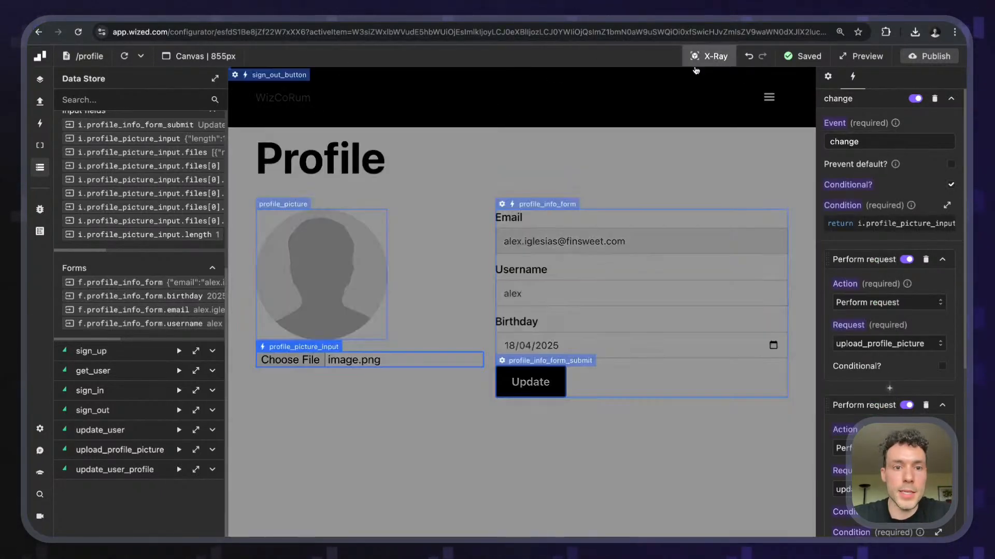
{"action": "left_click", "coordinate": [260, 216]}
{"action": "scroll", "coordinate": [875, 357], "scroll_direction": "down", "scroll_amount": 5}
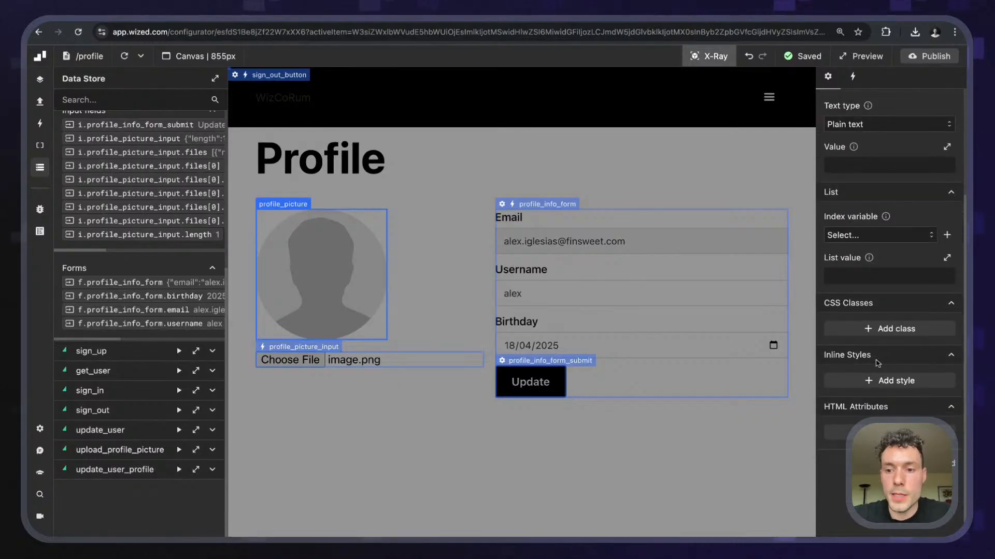
{"action": "scroll", "coordinate": [877, 363], "scroll_direction": "up", "scroll_amount": 3}
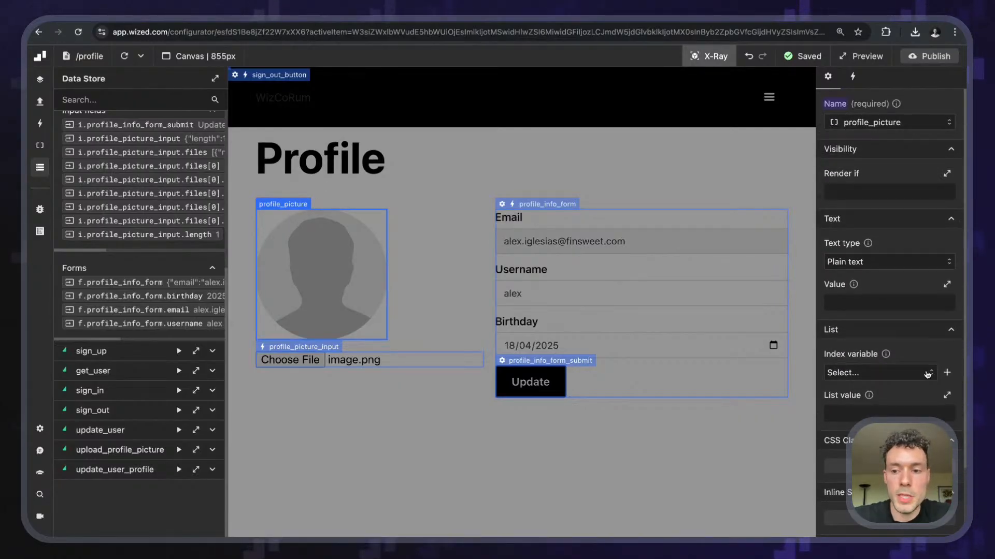
{"action": "scroll", "coordinate": [927, 374], "scroll_direction": "down", "scroll_amount": 3}
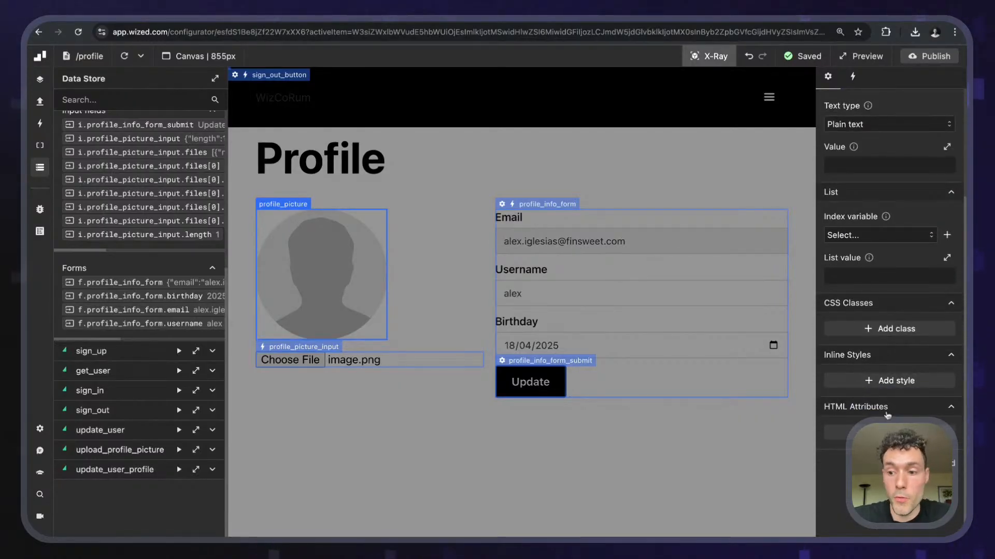
{"action": "left_click", "coordinate": [889, 434]}
{"action": "scroll", "coordinate": [888, 414], "scroll_direction": "down", "scroll_amount": 3}
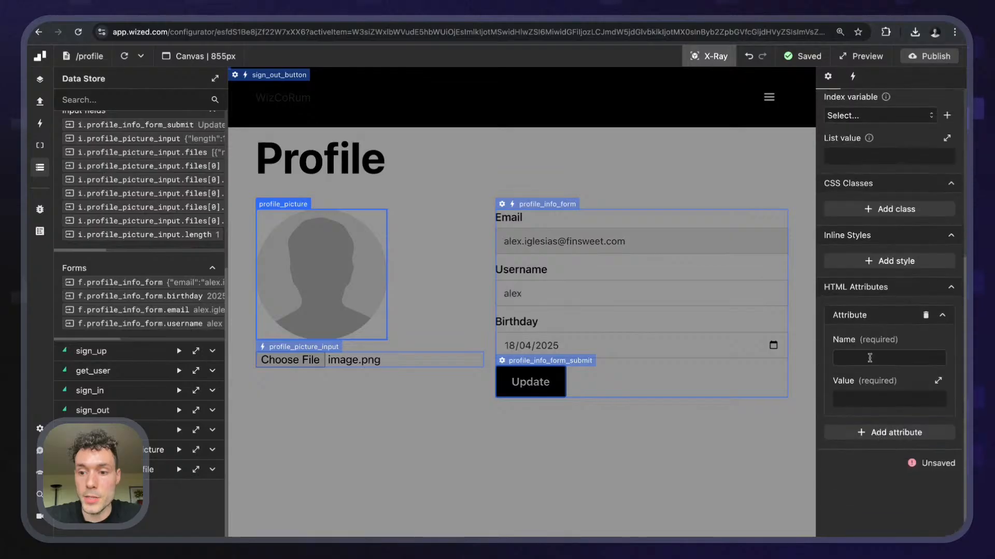
{"action": "left_click", "coordinate": [863, 359]}
{"action": "type", "text": "src"}
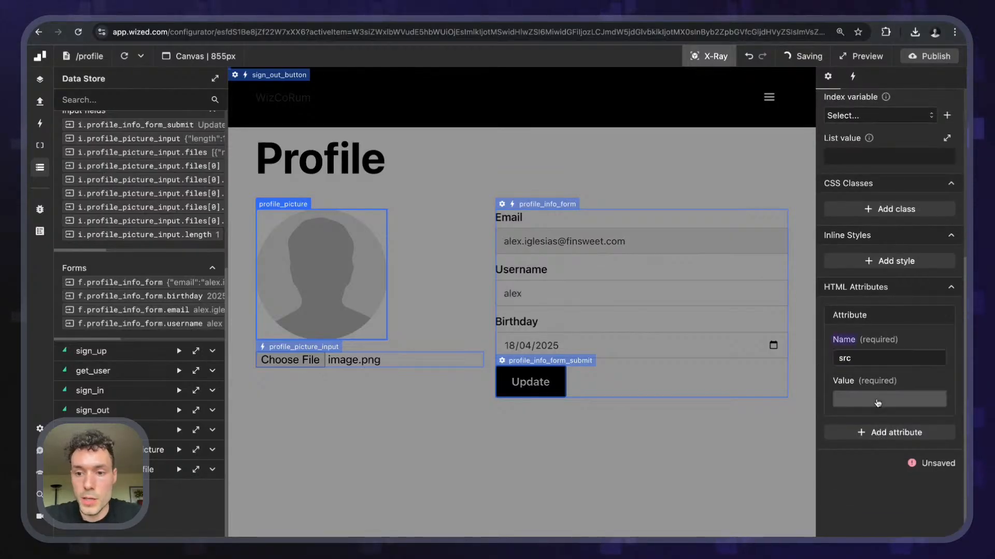
- Set src to return r.get_user.data.user.user_metadata.profile and reload the preview
{"action": "left_click", "coordinate": [842, 399]}
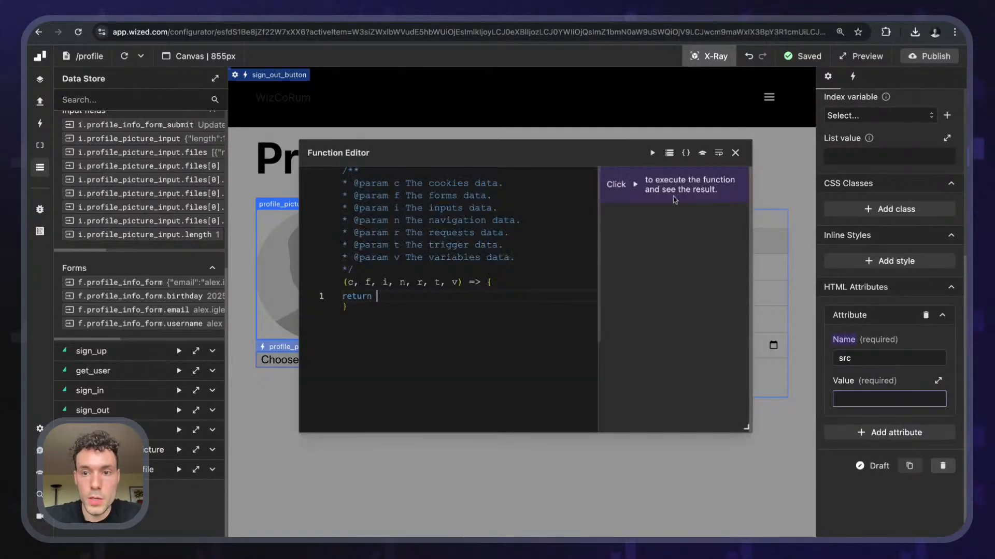
{"action": "left_click", "coordinate": [668, 152]}
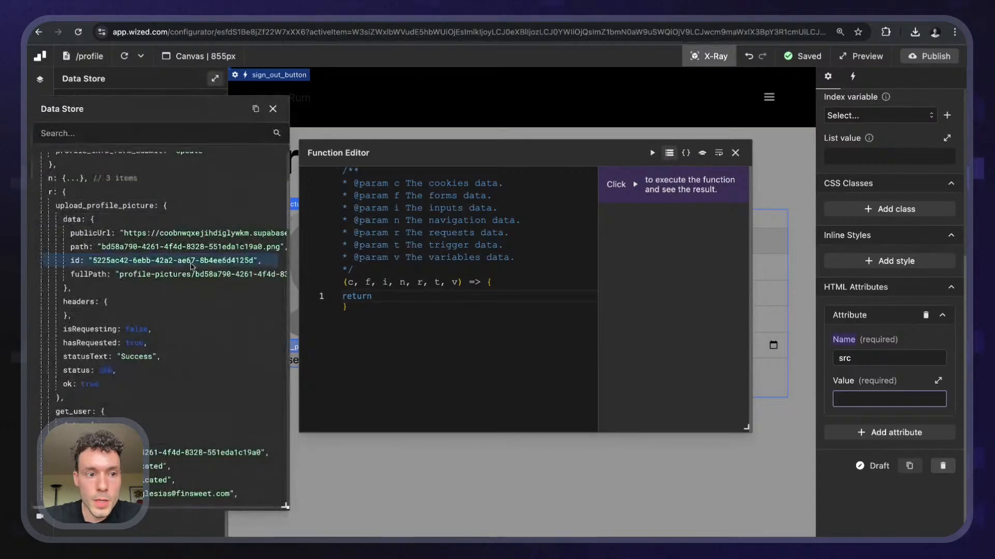
{"action": "scroll", "coordinate": [119, 316], "scroll_direction": "down", "scroll_amount": 2}
{"action": "scroll", "coordinate": [111, 319], "scroll_direction": "down", "scroll_amount": 6}
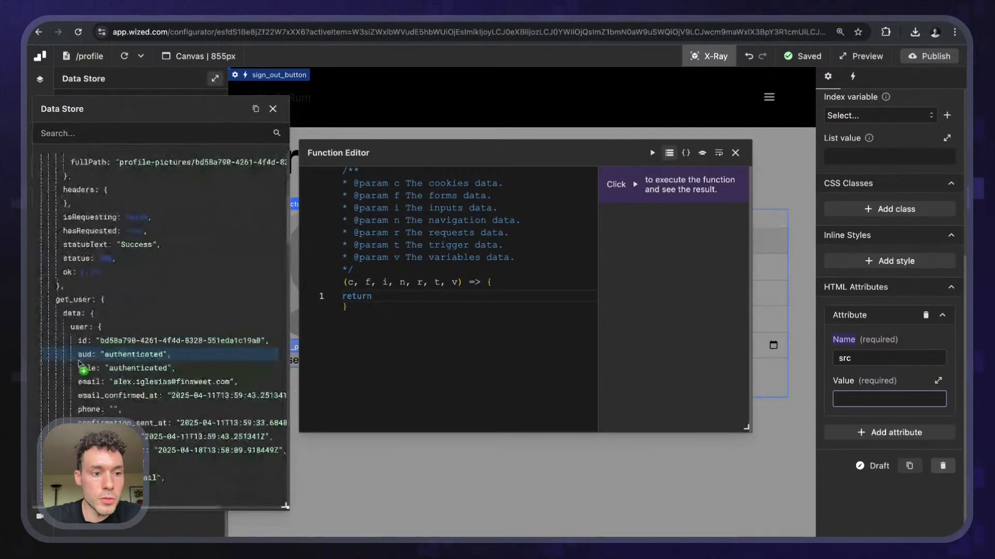
{"action": "scroll", "coordinate": [122, 371], "scroll_direction": "down", "scroll_amount": 5}
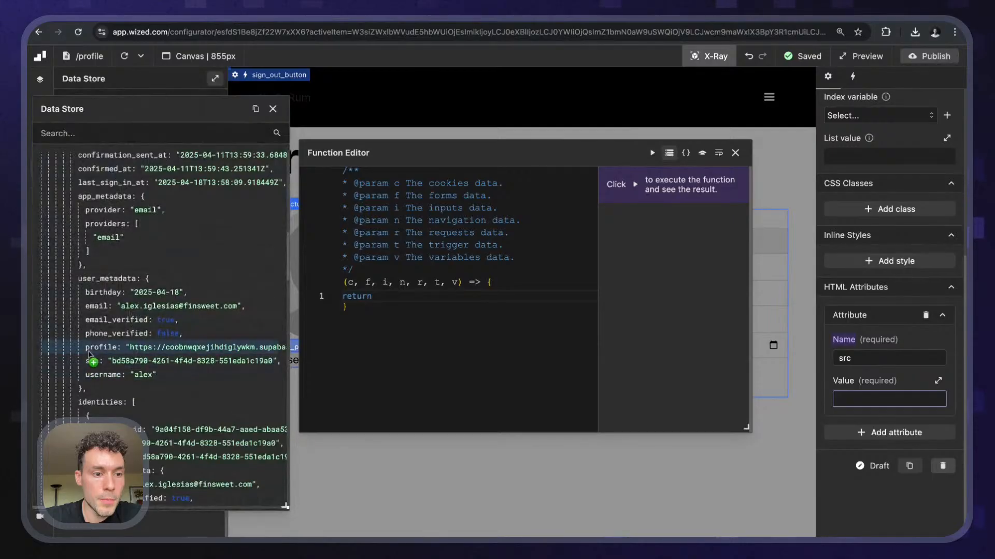
{"action": "left_click", "coordinate": [101, 349]}
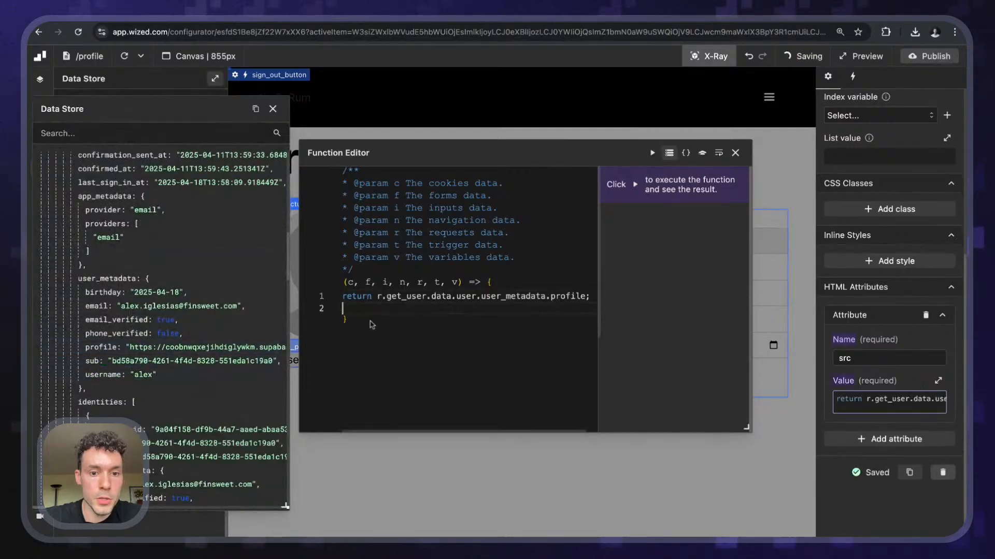
{"action": "left_click", "coordinate": [735, 152]}
{"action": "left_click", "coordinate": [272, 108]}
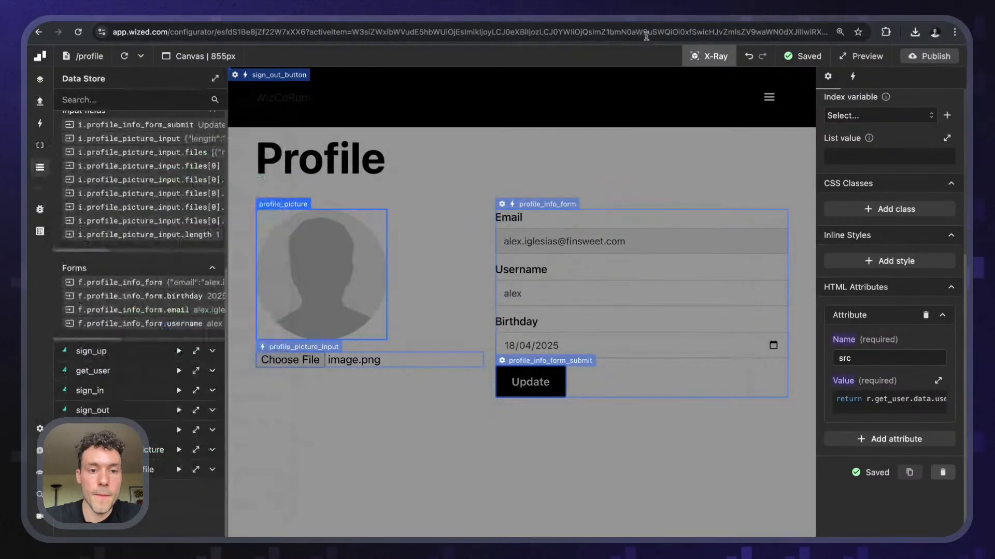
{"action": "left_click", "coordinate": [708, 56]}
{"action": "left_click", "coordinate": [124, 56]}
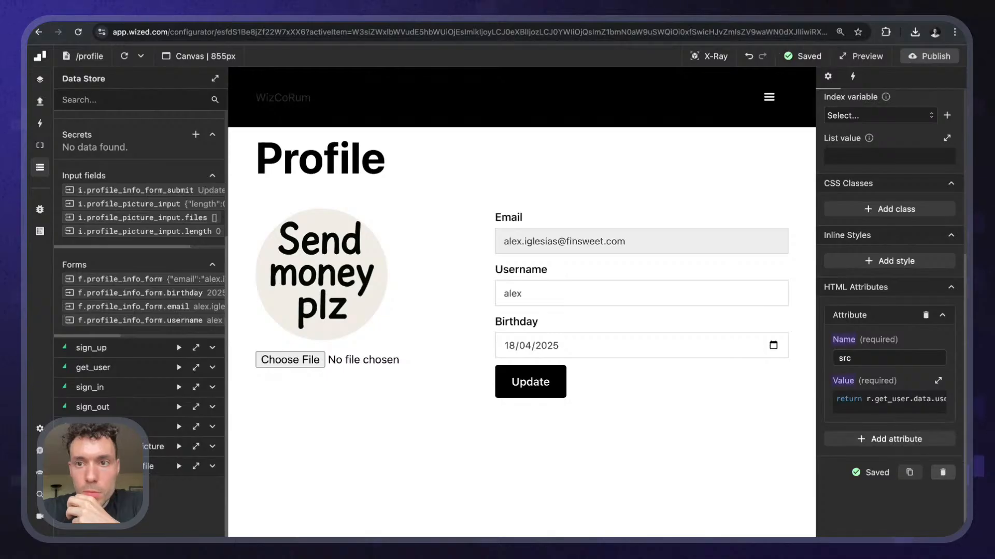
{"action": "key", "text": "super+t"}
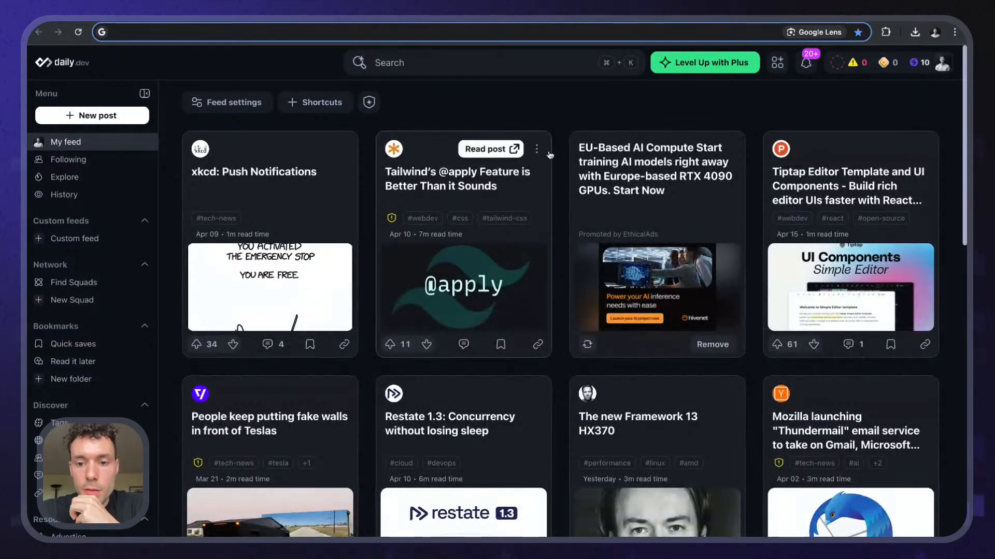
- Search Google for 'cool cars' and show the image results
{"action": "scroll", "coordinate": [539, 224], "scroll_direction": "down", "scroll_amount": 3}
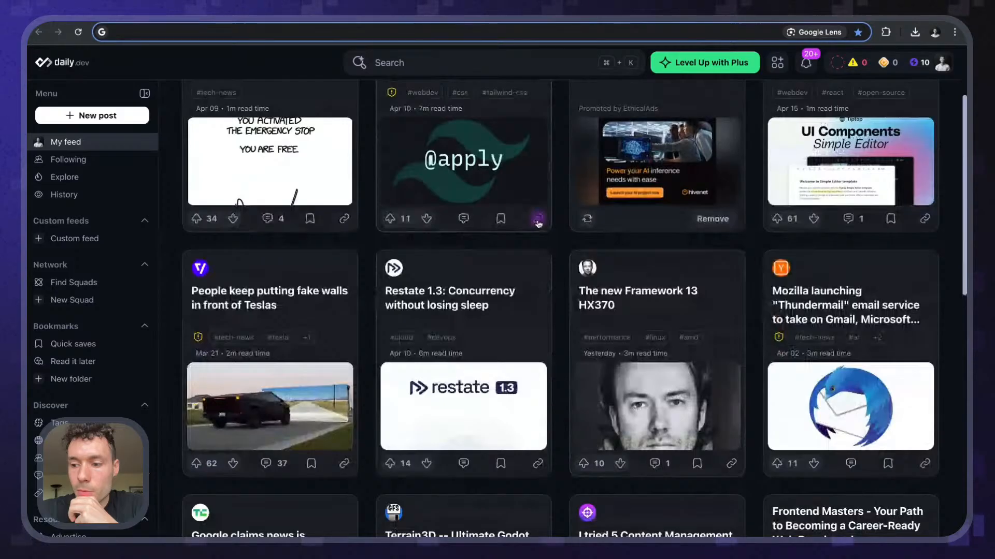
{"action": "scroll", "coordinate": [538, 223], "scroll_direction": "up", "scroll_amount": 3}
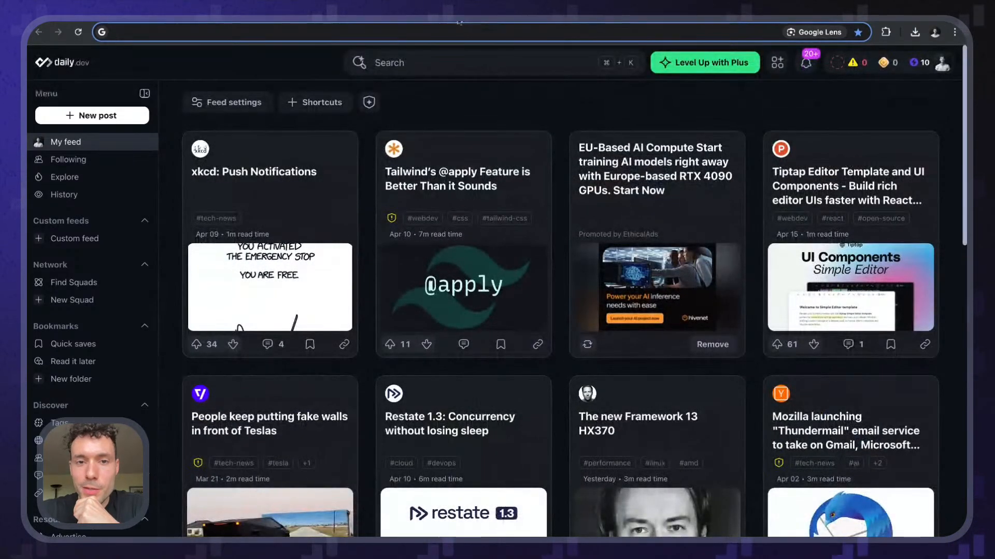
{"action": "type", "text": "cool cars"}
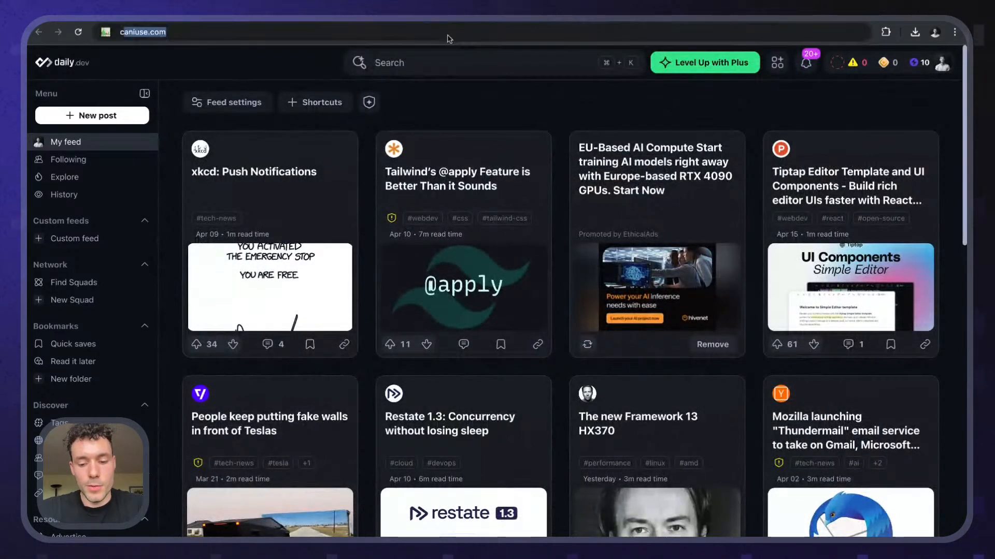
{"action": "key", "text": "Return"}
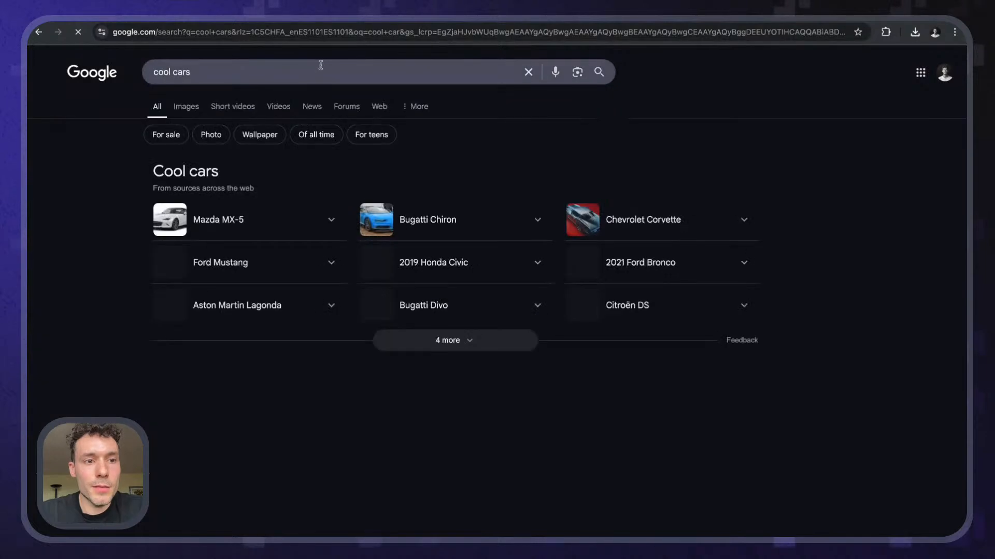
{"action": "left_click", "coordinate": [186, 106]}
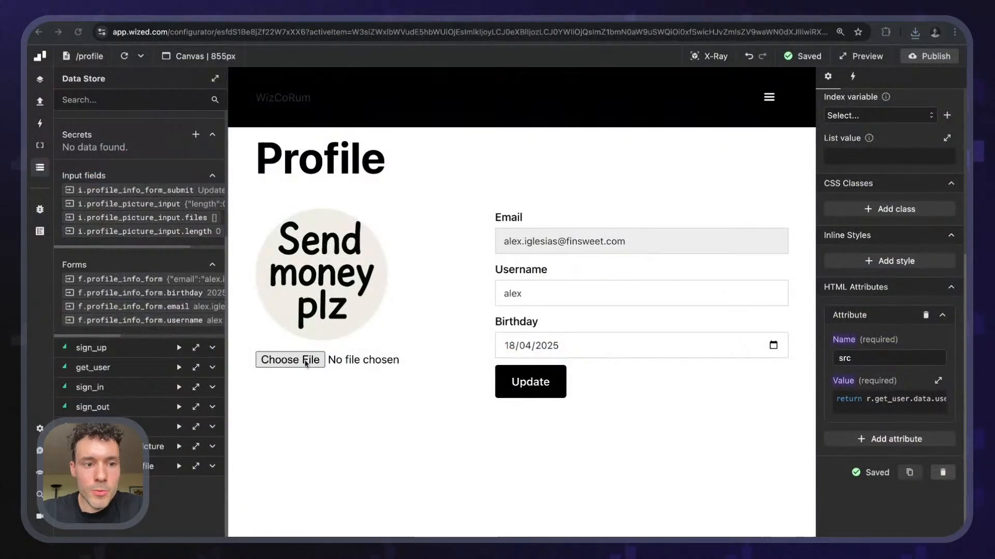
- Upload cool car.jpeg as the Wized profile picture, reload to confirm, then go to Supabase policies
{"action": "left_click", "coordinate": [306, 361]}
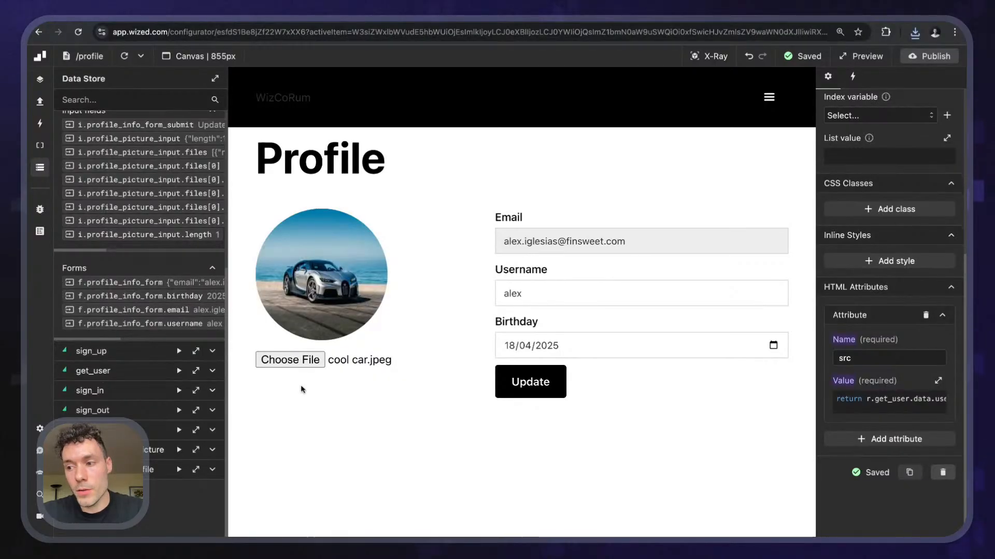
{"action": "left_click", "coordinate": [124, 56]}
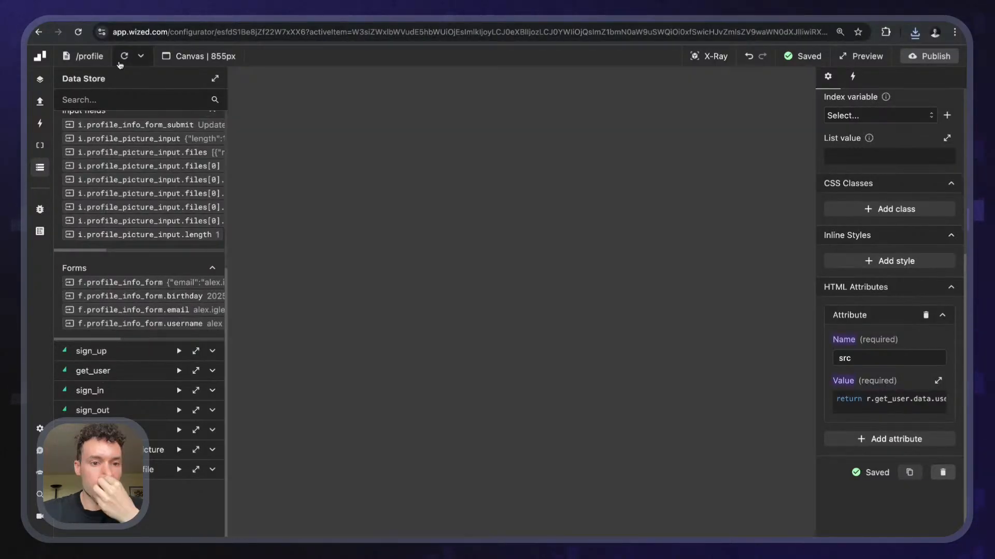
{"action": "left_click", "coordinate": [124, 56]}
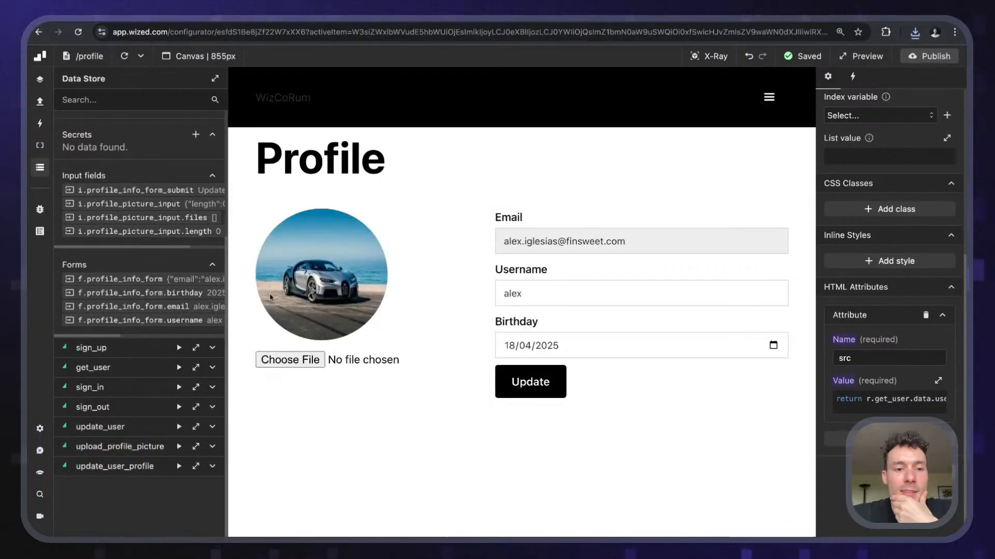
{"action": "left_click", "coordinate": [285, 361]}
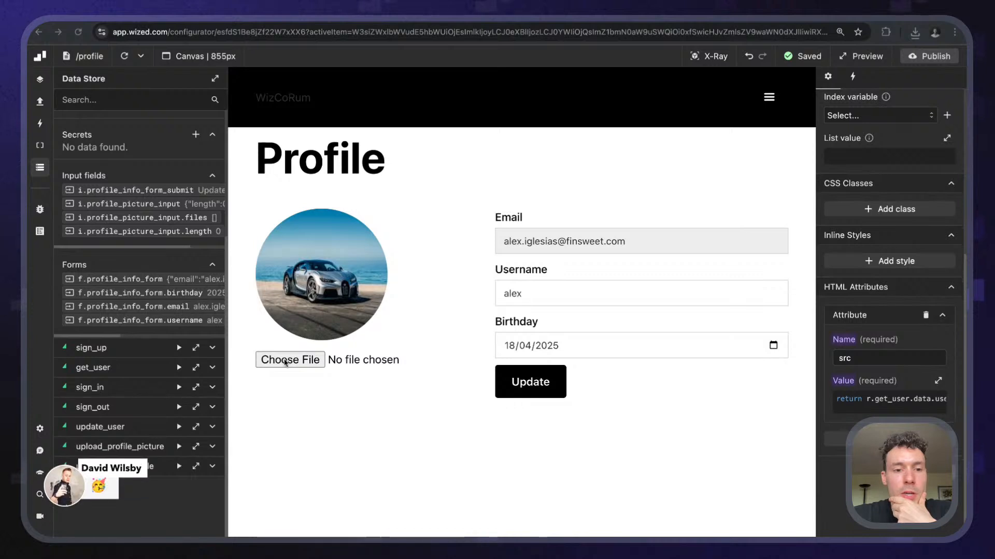
{"action": "double_click", "coordinate": [404, 301]}
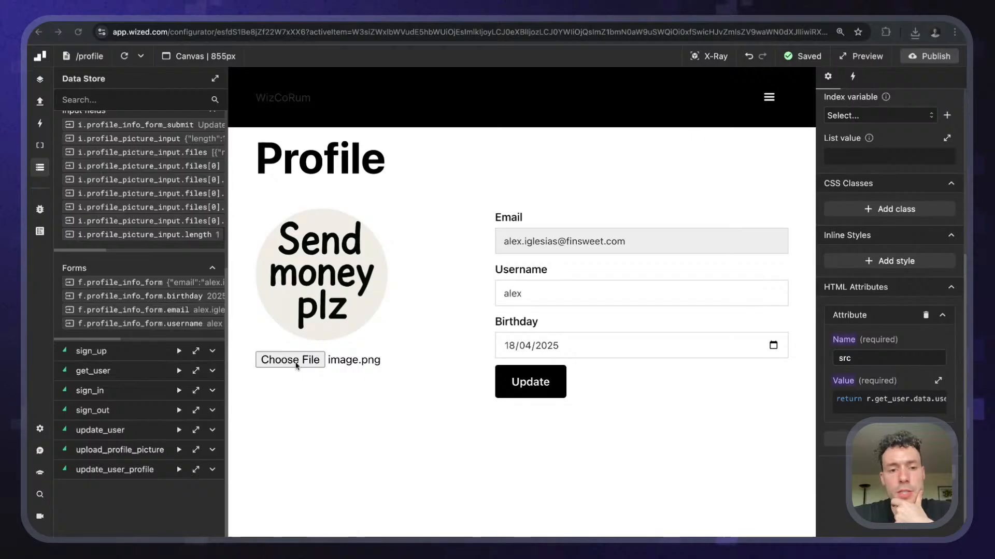
{"action": "left_click", "coordinate": [296, 366]}
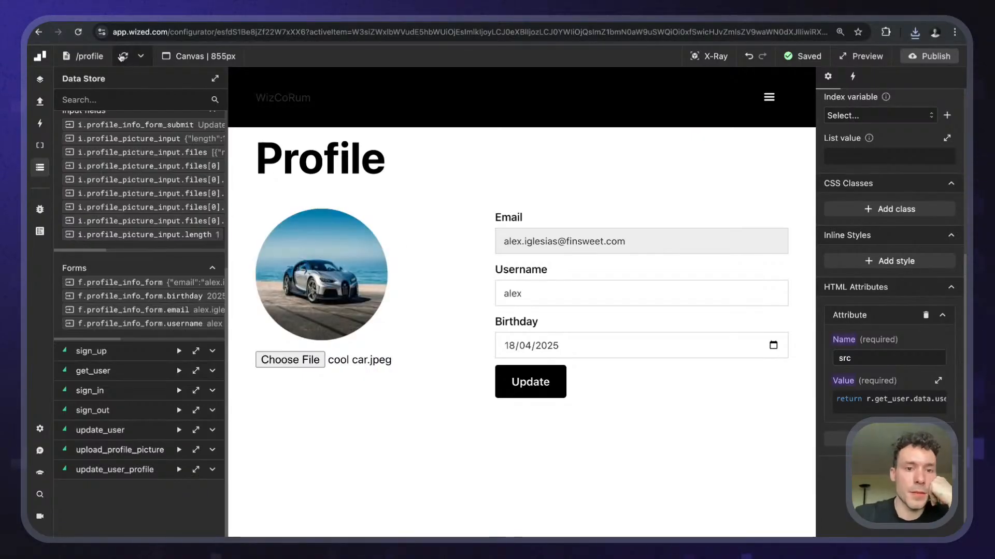
{"action": "left_click", "coordinate": [123, 56]}
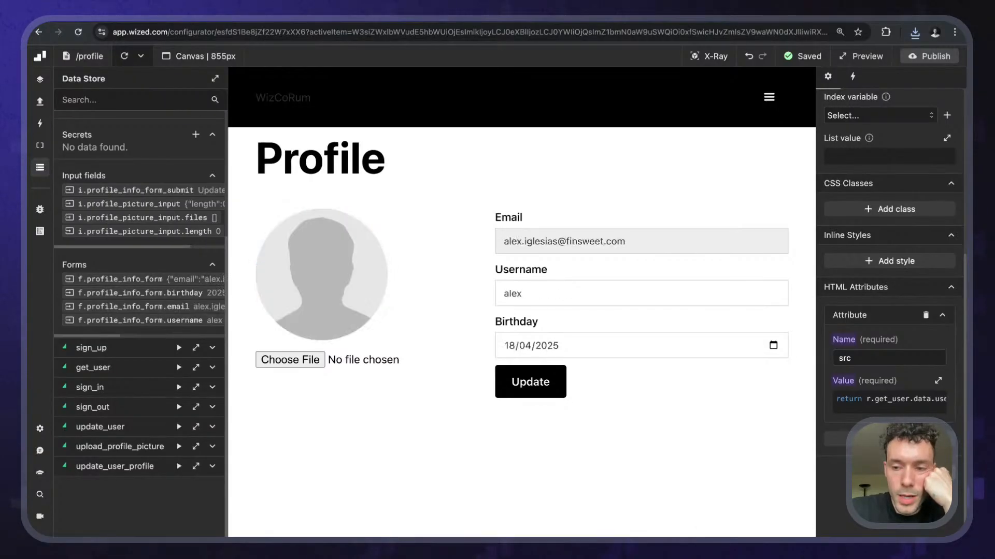
{"action": "key", "text": "ctrl+Tab"}
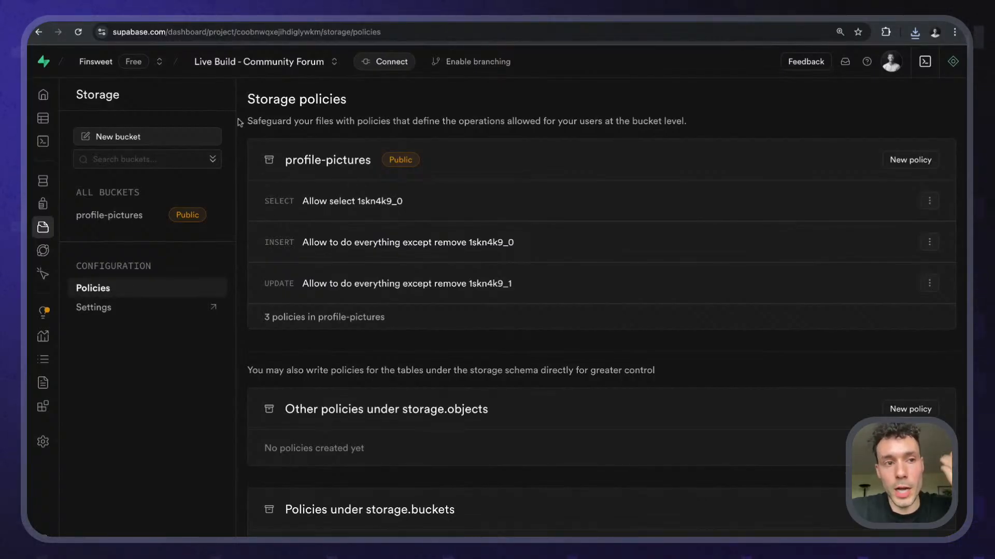
- Highlight the profile-pictures bucket's SELECT, INSERT and UPDATE policies in Supabase
{"action": "key", "text": "ctrl+shift+Tab"}
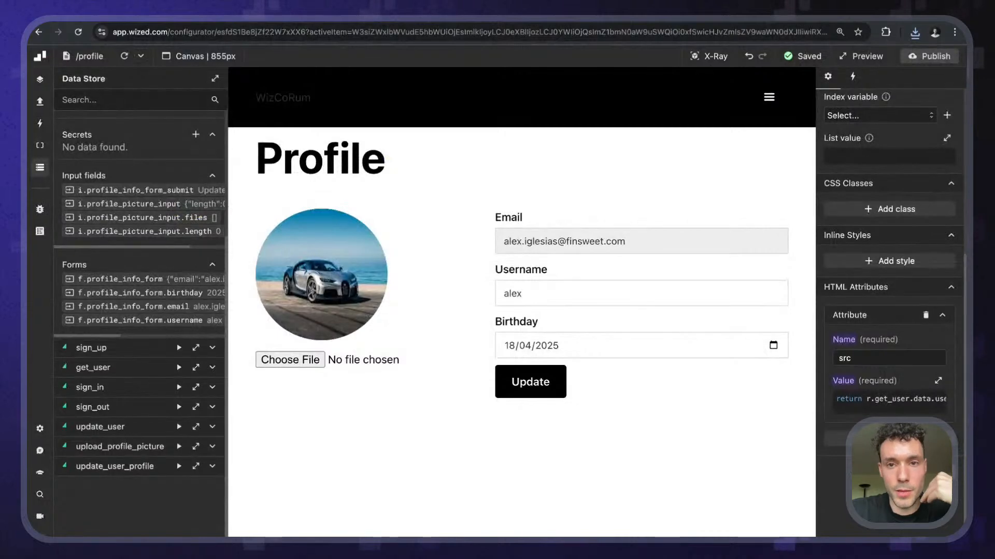
{"action": "key", "text": "ctrl+Tab"}
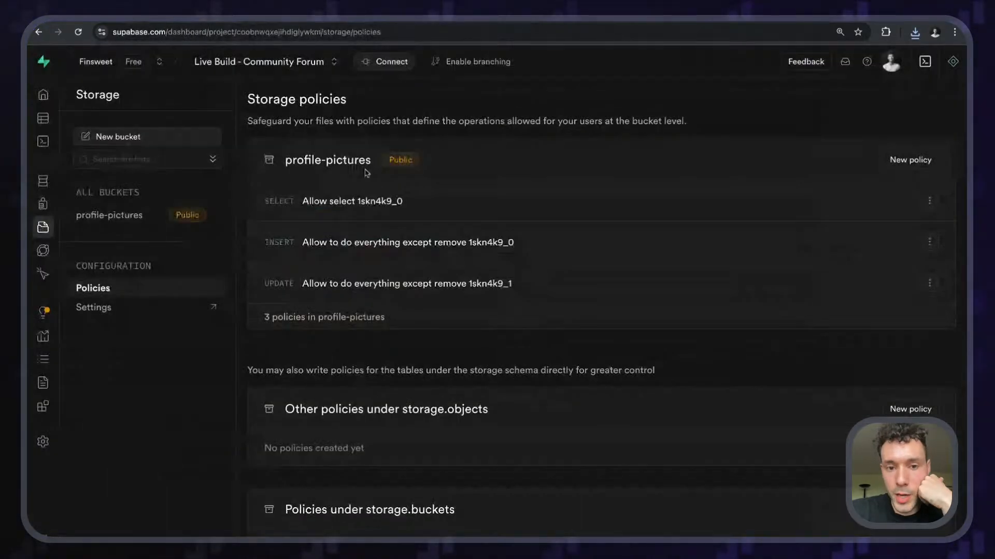
{"action": "left_click_drag", "start_coordinate": [270, 202], "coordinate": [512, 244]}
{"action": "left_click_drag", "start_coordinate": [512, 285], "coordinate": [280, 186]}
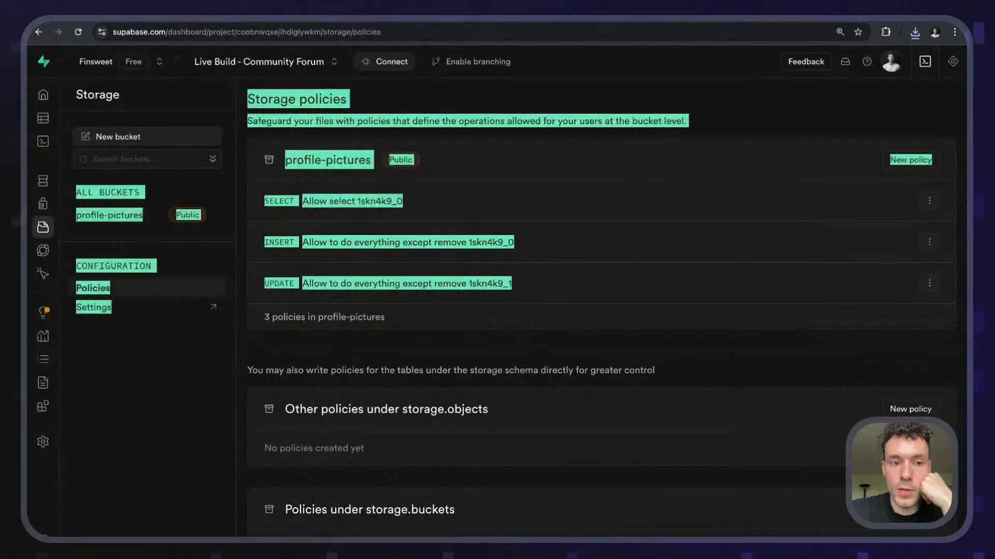
{"action": "left_click", "coordinate": [282, 192]}
{"action": "double_click", "coordinate": [279, 243]}
{"action": "double_click", "coordinate": [280, 283]}
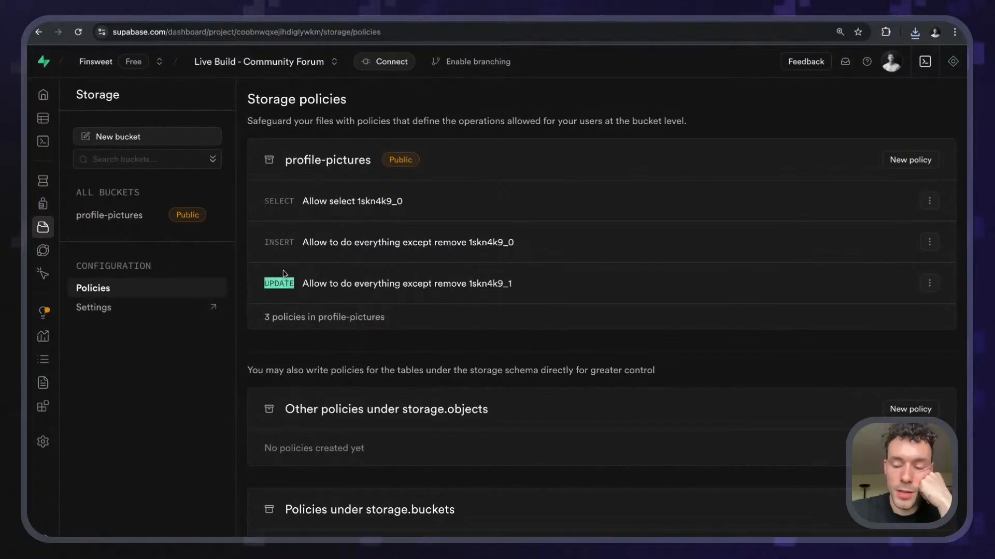
{"action": "double_click", "coordinate": [279, 283]}
{"action": "left_click", "coordinate": [280, 279]}
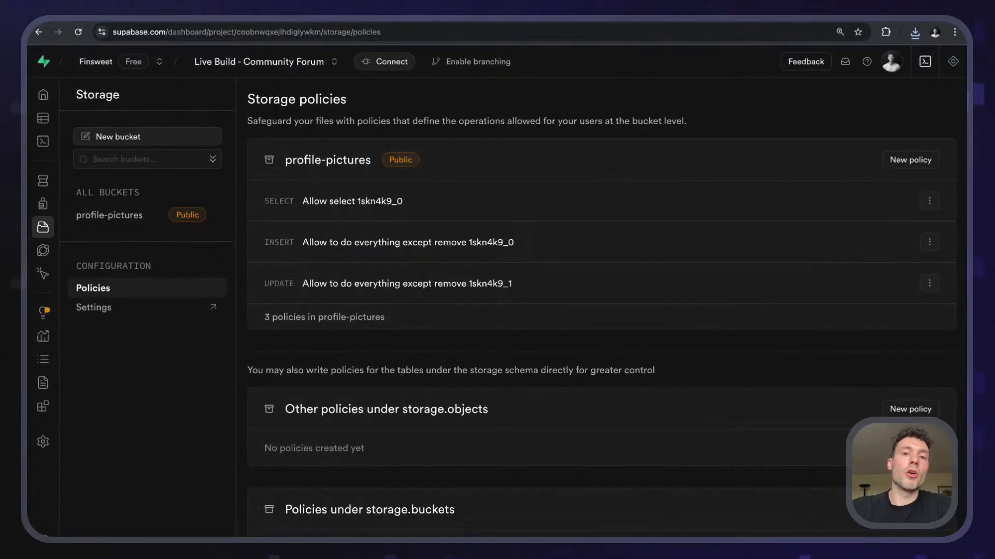
- Go to the Eraser board's Supabase Storage profile pictures note
{"action": "left_click", "coordinate": [550, 13]}
{"action": "left_click", "coordinate": [582, 200]}
{"action": "scroll", "coordinate": [582, 200], "scroll_direction": "down", "scroll_amount": 15}
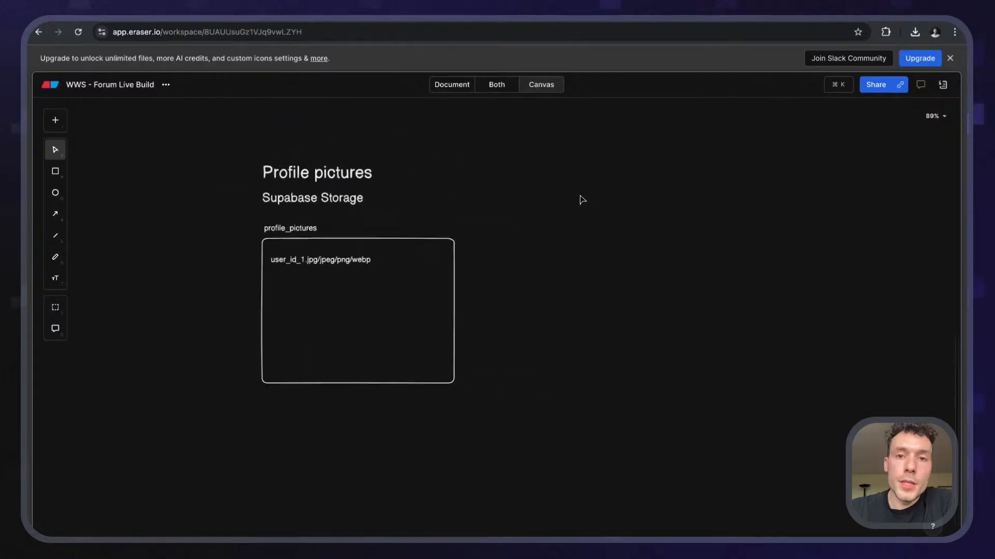
- Draw a thick yellow pencil check over the Profile wireframe
{"action": "scroll", "coordinate": [582, 200], "scroll_direction": "up", "scroll_amount": 10}
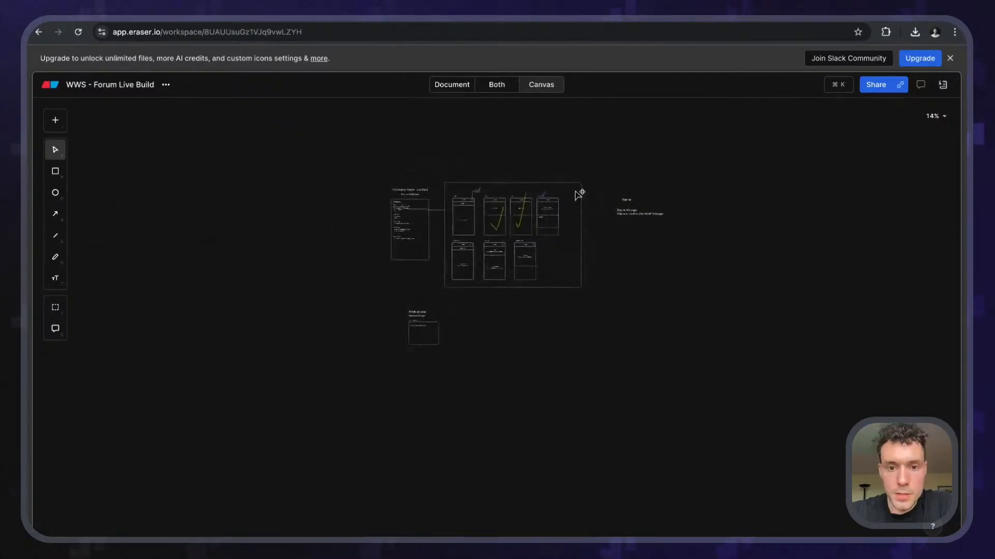
{"action": "scroll", "coordinate": [529, 258], "scroll_direction": "down", "scroll_amount": 1}
{"action": "scroll", "coordinate": [529, 258], "scroll_direction": "left", "scroll_amount": 2}
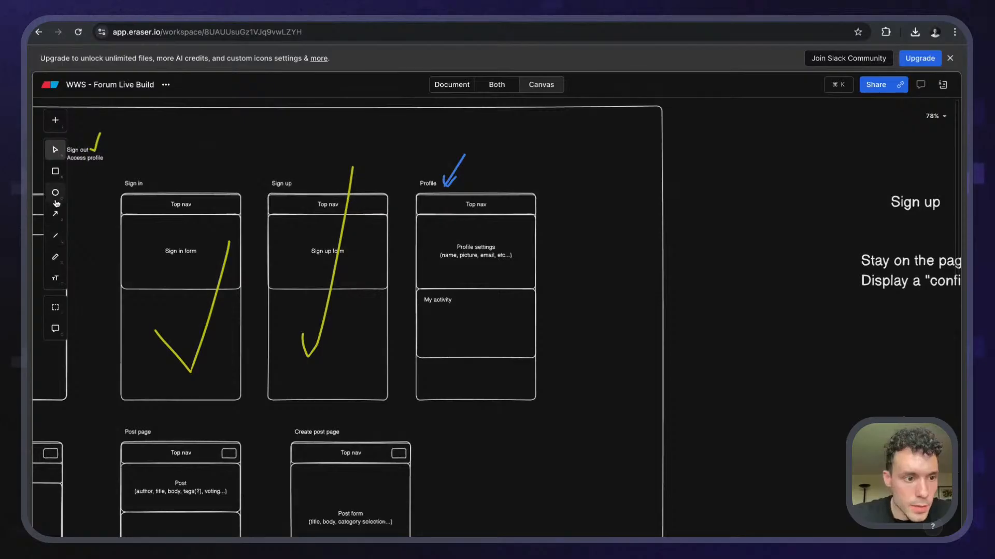
{"action": "left_click", "coordinate": [56, 259]}
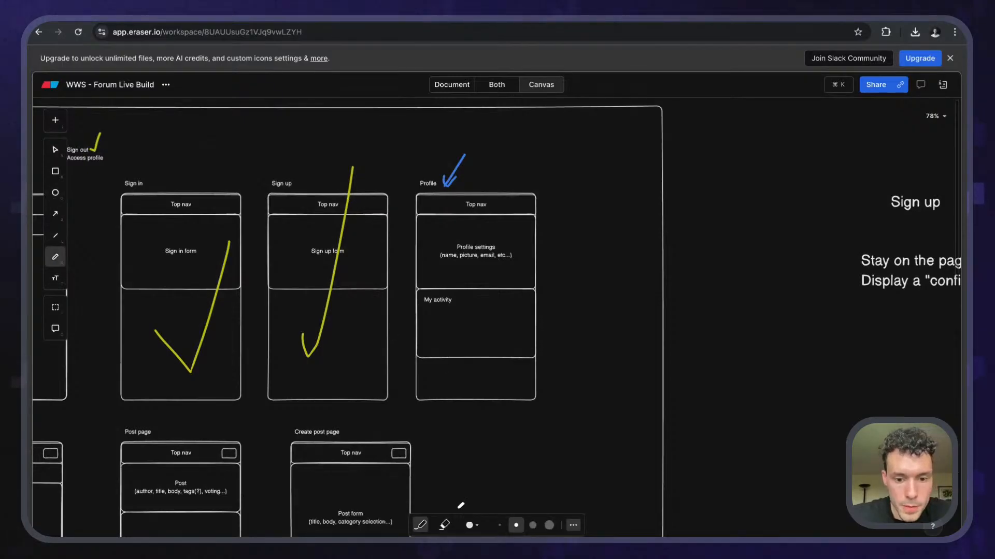
{"action": "left_click", "coordinate": [471, 525]}
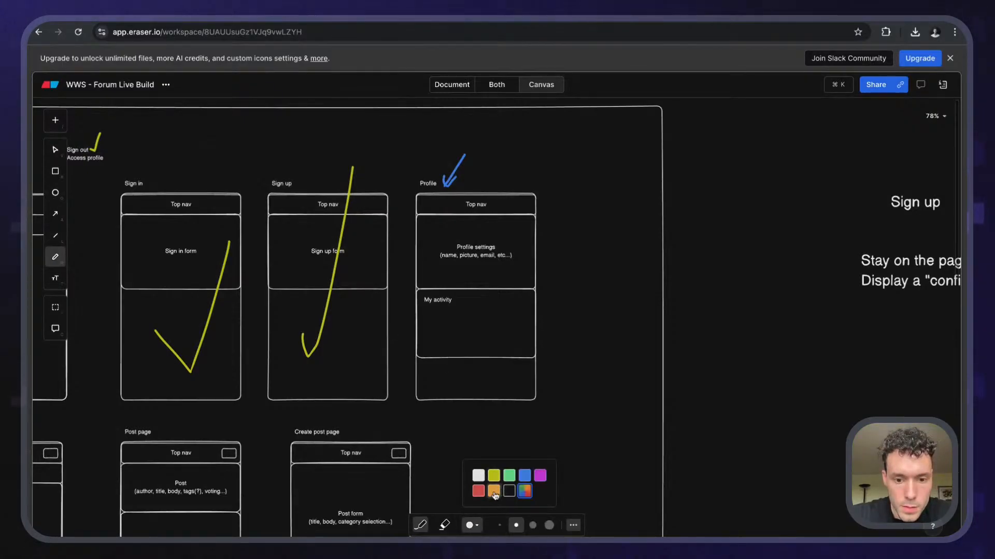
{"action": "left_click", "coordinate": [494, 475]}
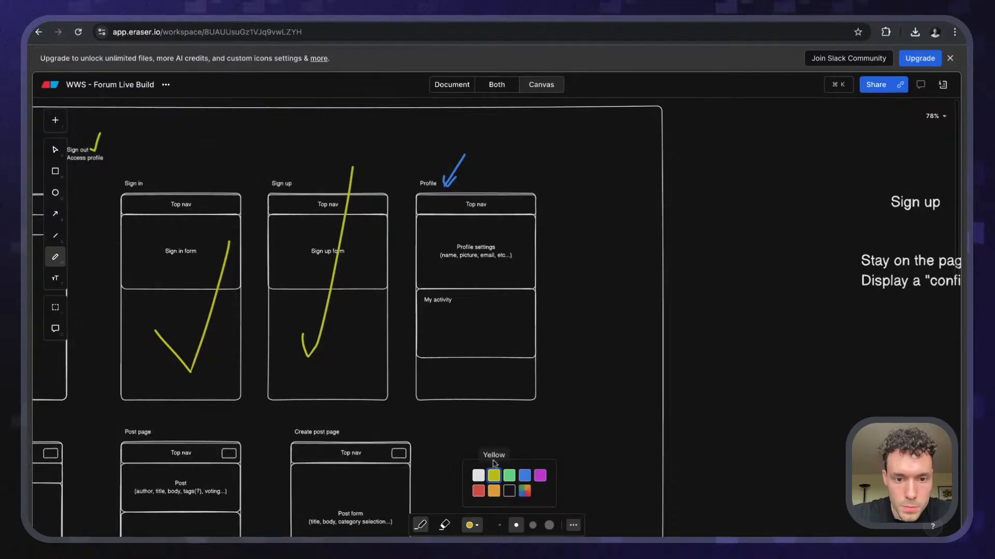
{"action": "mouse_move", "coordinate": [444, 328]}
{"action": "left_mouse_down"}
{"action": "mouse_move", "coordinate": [465, 353]}
{"action": "mouse_move", "coordinate": [534, 124]}
{"action": "left_mouse_up"}
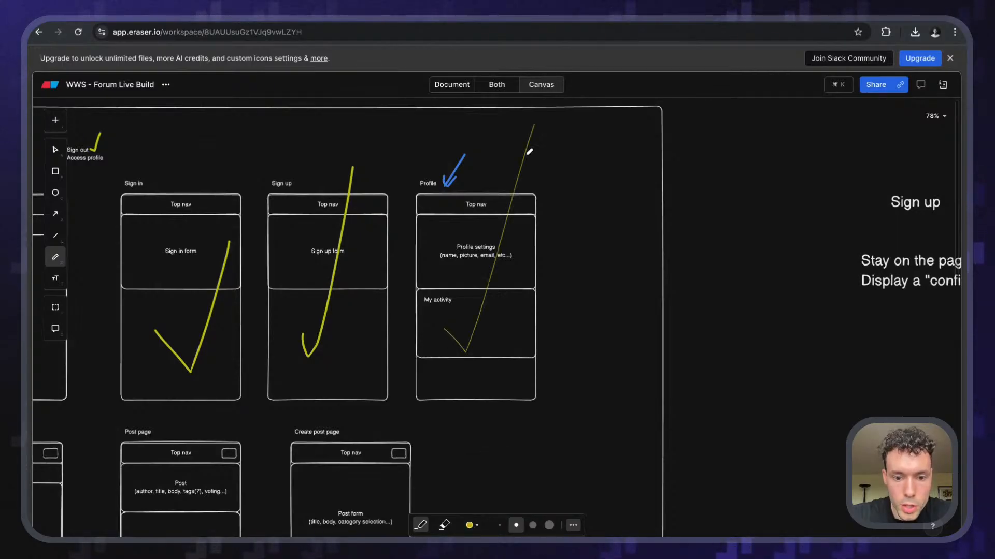
{"action": "left_click", "coordinate": [549, 525]}
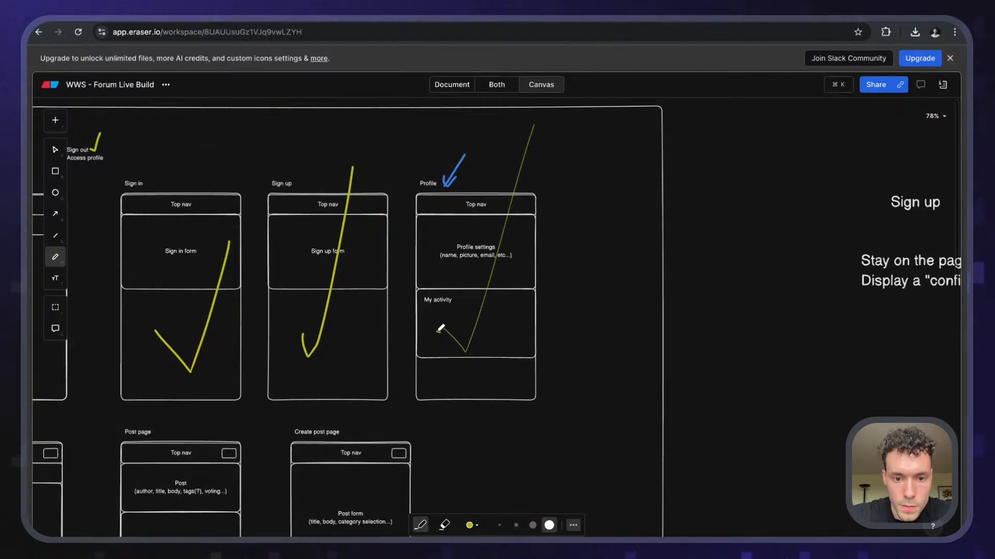
{"action": "left_click_drag", "start_coordinate": [465, 356], "coordinate": [519, 170]}
- Switch the pencil to blue and draw an arrow pointing at the Home wireframe
{"action": "scroll", "coordinate": [439, 331], "scroll_direction": "left", "scroll_amount": 2}
{"action": "scroll", "coordinate": [439, 331], "scroll_direction": "down", "scroll_amount": 1}
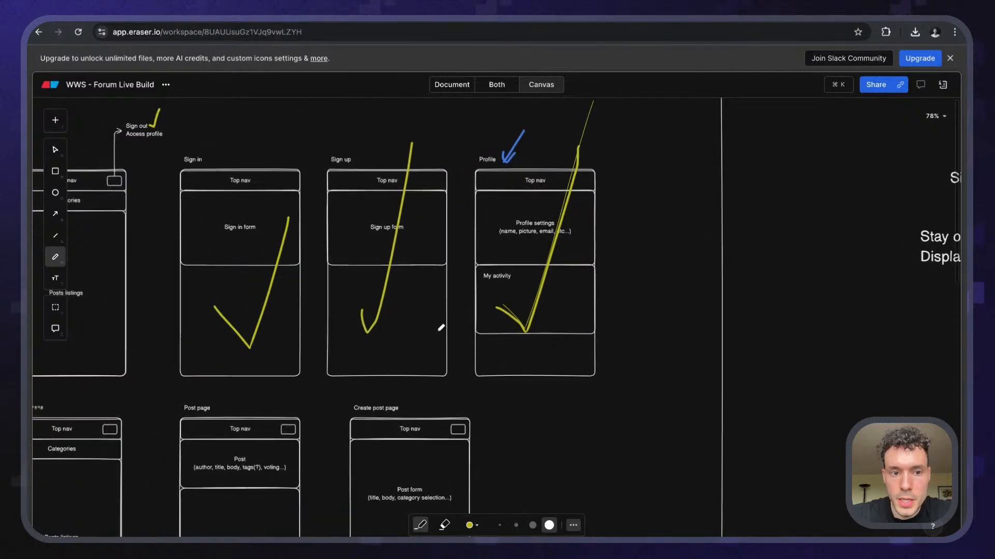
{"action": "scroll", "coordinate": [441, 328], "scroll_direction": "left", "scroll_amount": 5}
{"action": "scroll", "coordinate": [441, 327], "scroll_direction": "up", "scroll_amount": 2}
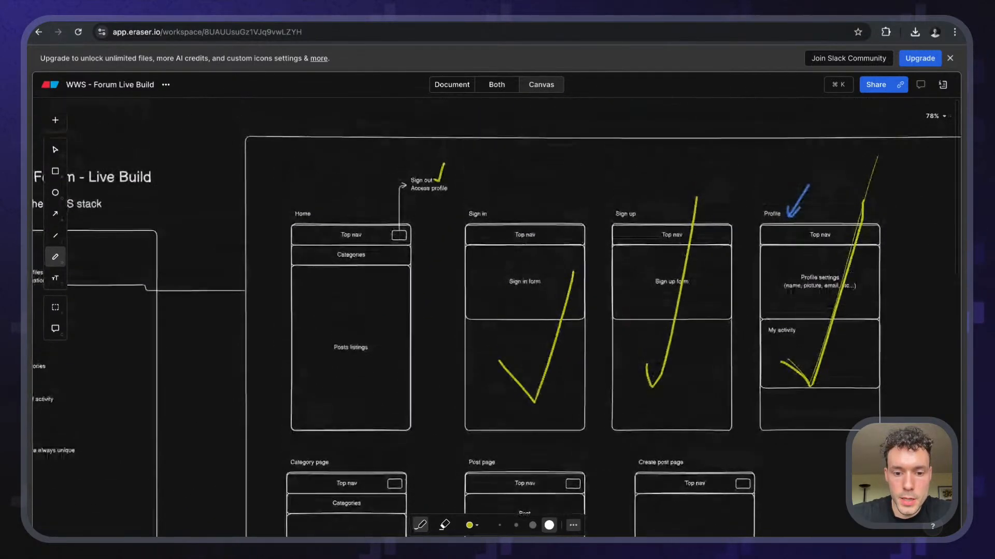
{"action": "left_click", "coordinate": [472, 525]}
{"action": "left_click", "coordinate": [524, 475]}
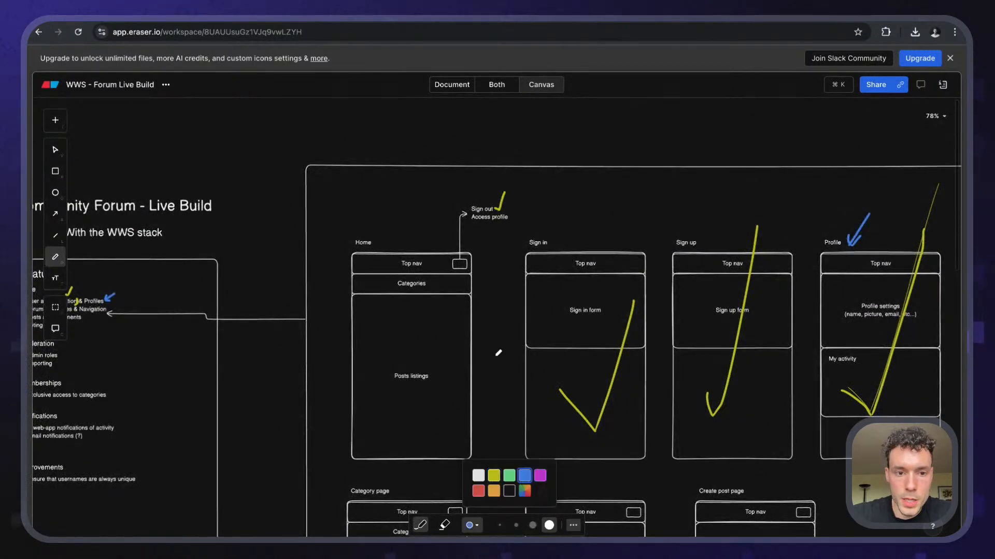
{"action": "left_click_drag", "start_coordinate": [295, 226], "coordinate": [291, 227]}
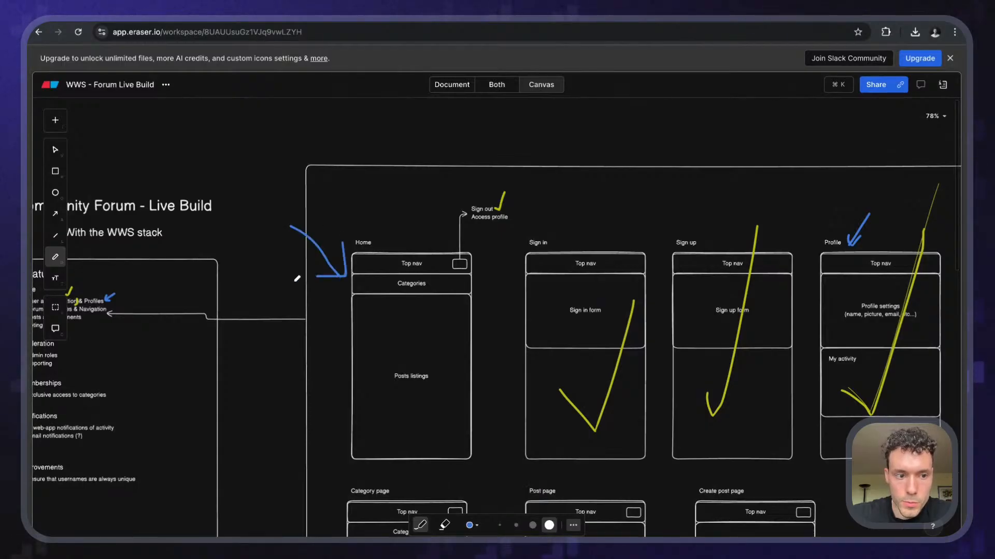
{"action": "scroll", "coordinate": [297, 279], "scroll_direction": "up", "scroll_amount": 5}
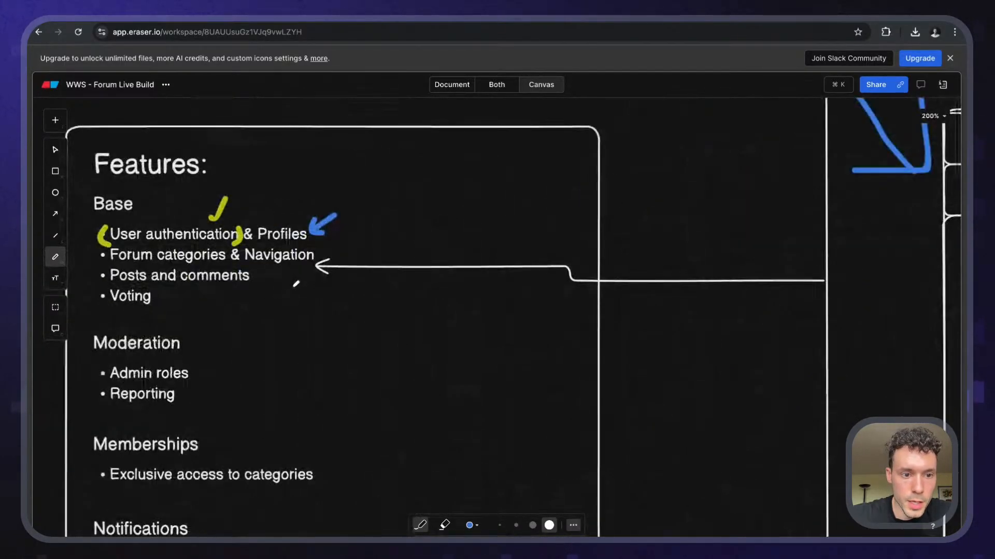
- Draw a blue arrow beside 'Posts and comments' and delete the blue stroke beside Profiles
{"action": "left_click_drag", "start_coordinate": [300, 292], "coordinate": [311, 290]}
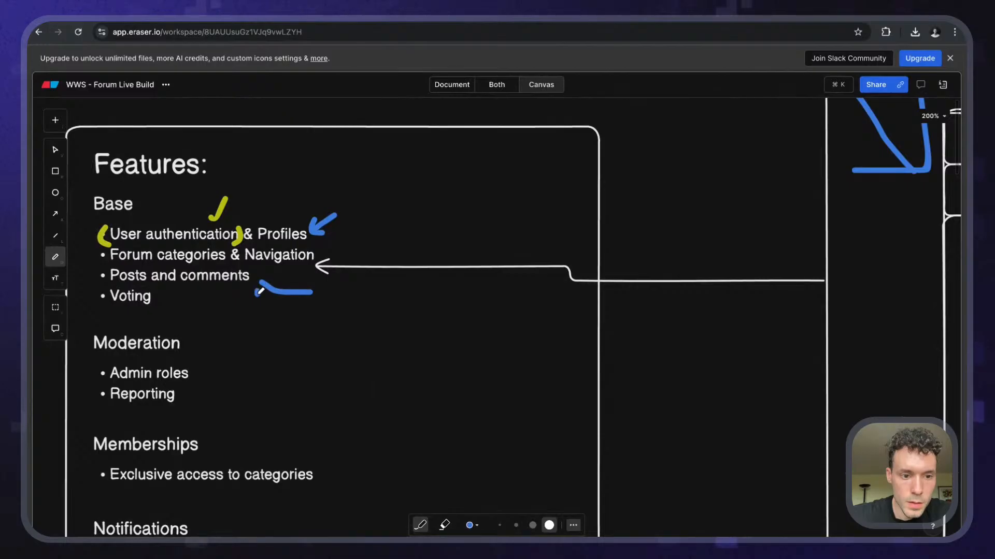
{"action": "scroll", "coordinate": [285, 275], "scroll_direction": "down", "scroll_amount": 3}
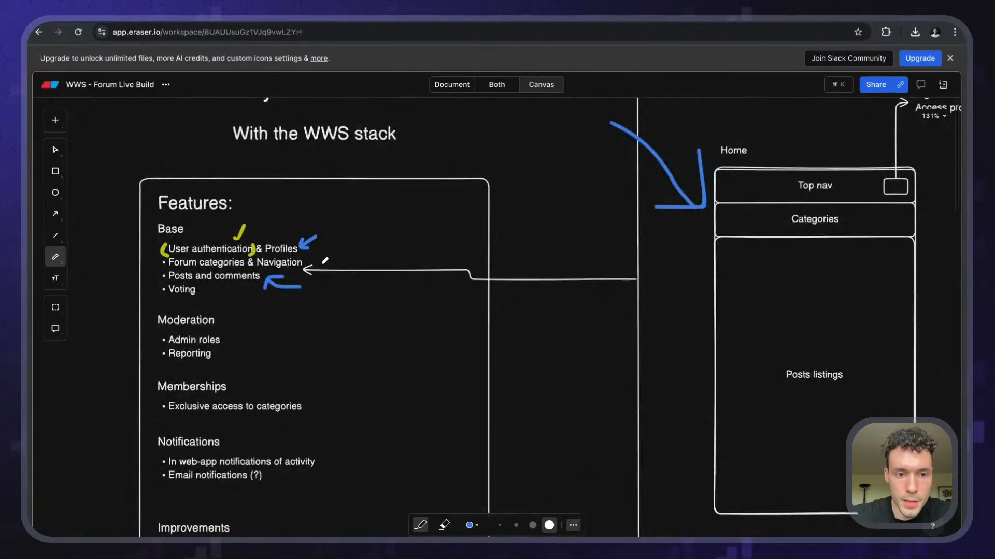
{"action": "key", "text": "v"}
{"action": "left_click", "coordinate": [307, 241]}
{"action": "key", "text": "BackSpace"}
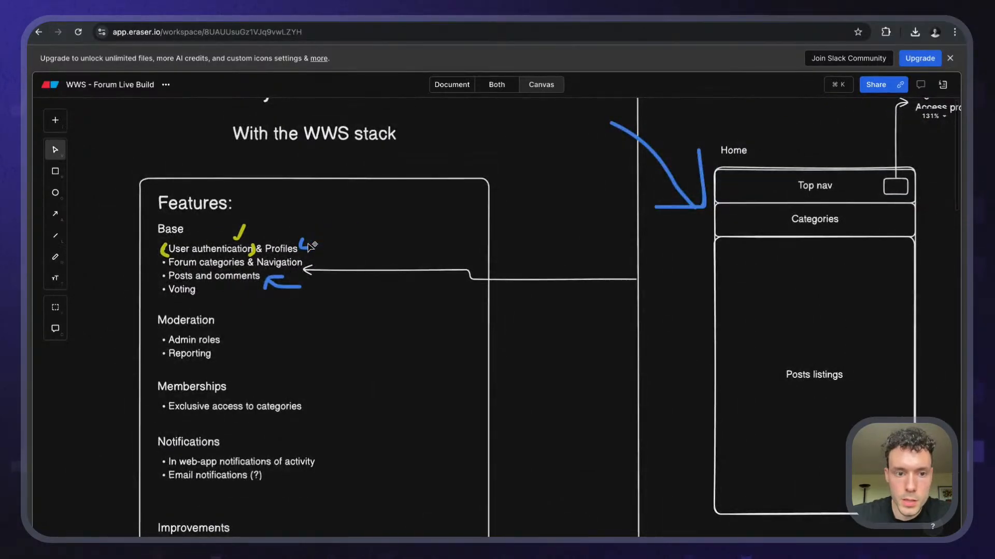
- Delete the leftover blue strokes beside Profiles and above the Profile wireframe
{"action": "left_click", "coordinate": [306, 247]}
{"action": "left_click", "coordinate": [309, 248]}
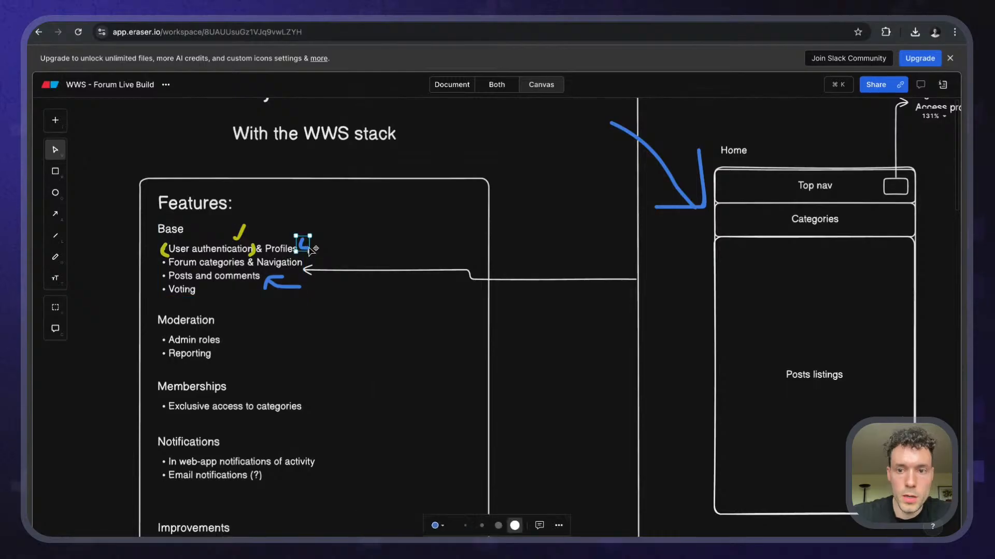
{"action": "key", "text": "BackSpace"}
{"action": "scroll", "coordinate": [310, 248], "scroll_direction": "right", "scroll_amount": 3}
{"action": "scroll", "coordinate": [310, 248], "scroll_direction": "up", "scroll_amount": 1}
{"action": "scroll", "coordinate": [309, 248], "scroll_direction": "right", "scroll_amount": 4}
{"action": "scroll", "coordinate": [309, 249], "scroll_direction": "up", "scroll_amount": 2}
{"action": "scroll", "coordinate": [313, 251], "scroll_direction": "right", "scroll_amount": 9}
{"action": "scroll", "coordinate": [313, 251], "scroll_direction": "down", "scroll_amount": 1}
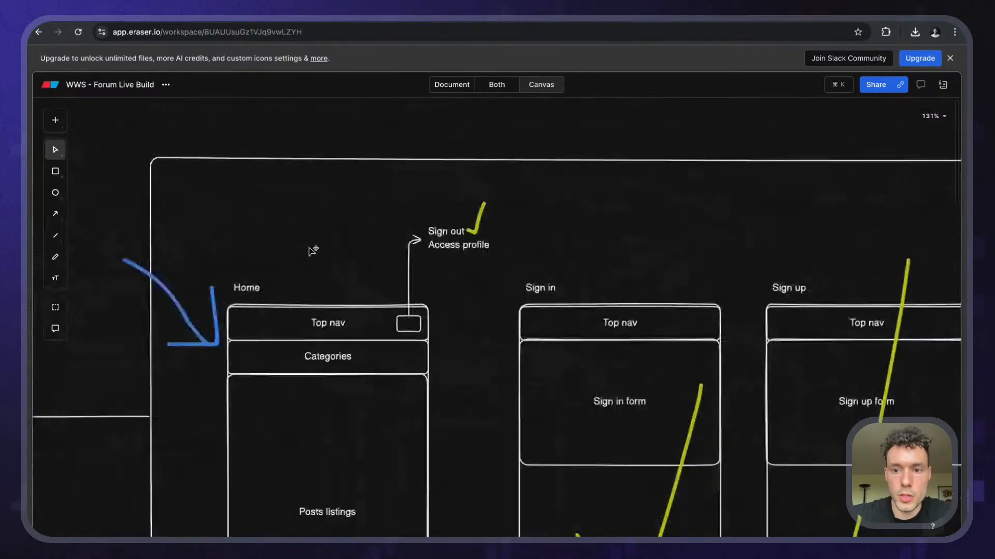
{"action": "left_click", "coordinate": [725, 259]}
{"action": "key", "text": "BackSpace"}
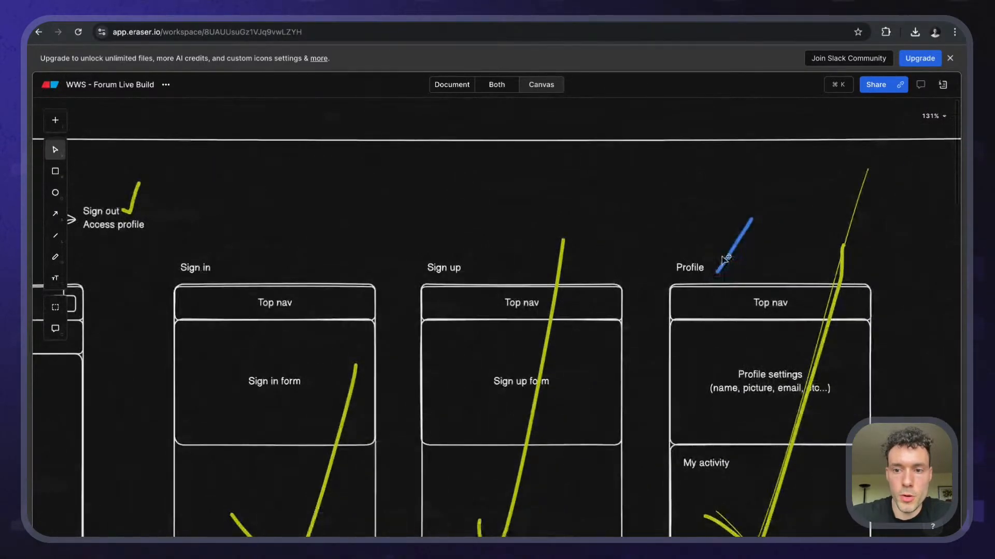
{"action": "scroll", "coordinate": [727, 260], "scroll_direction": "left", "scroll_amount": 7}
{"action": "scroll", "coordinate": [727, 260], "scroll_direction": "down", "scroll_amount": 3}
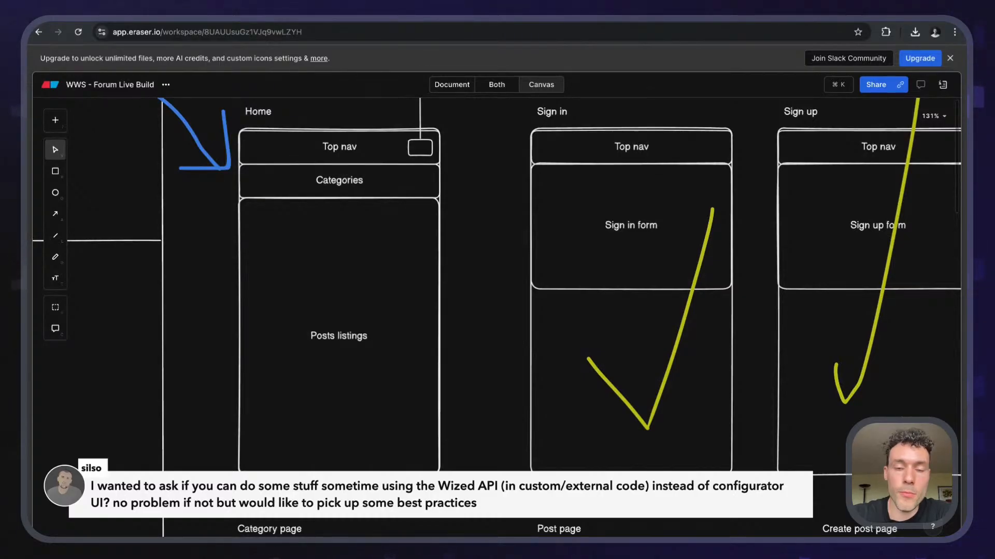
{"action": "scroll", "coordinate": [714, 261], "scroll_direction": "down", "scroll_amount": 6}
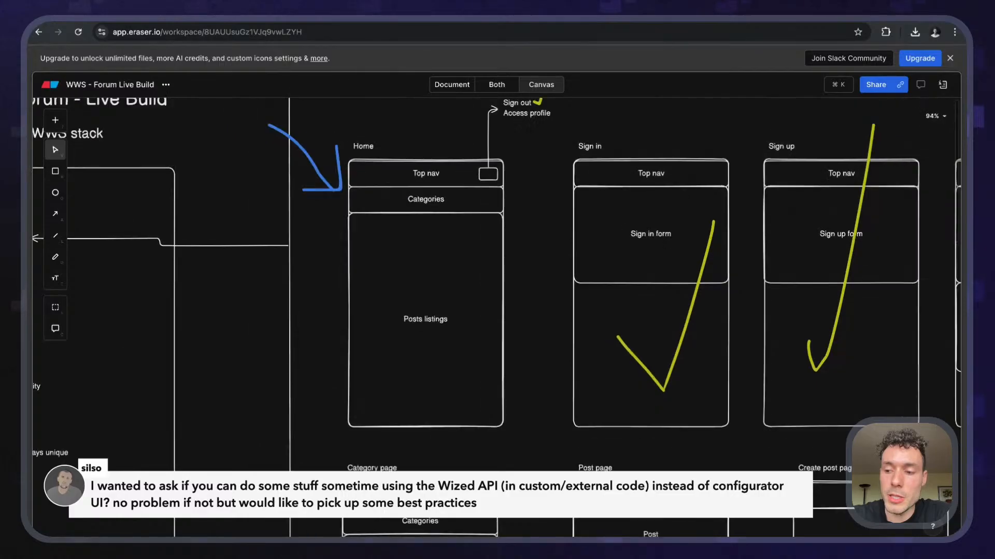
{"action": "scroll", "coordinate": [714, 261], "scroll_direction": "right", "scroll_amount": 1}
{"action": "scroll", "coordinate": [714, 262], "scroll_direction": "right", "scroll_amount": 1}
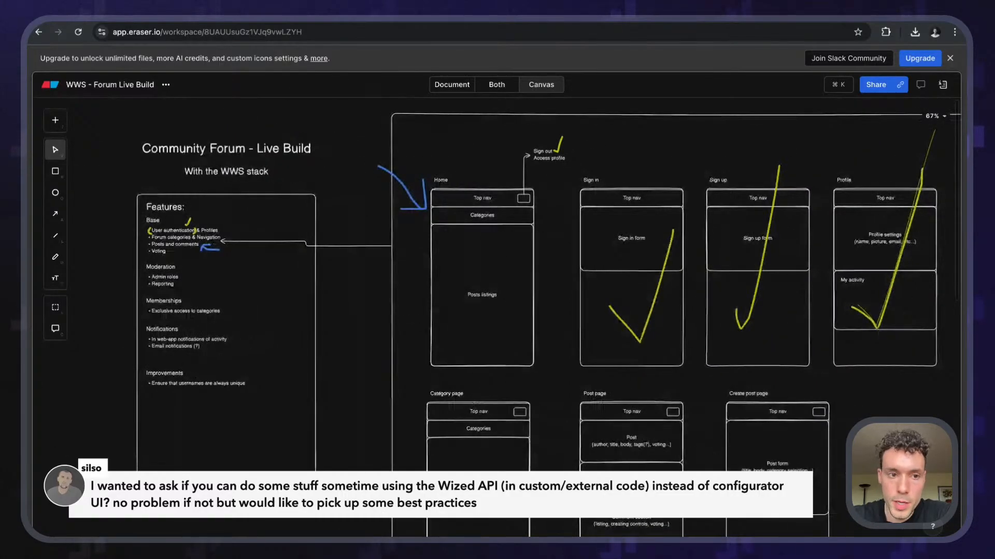